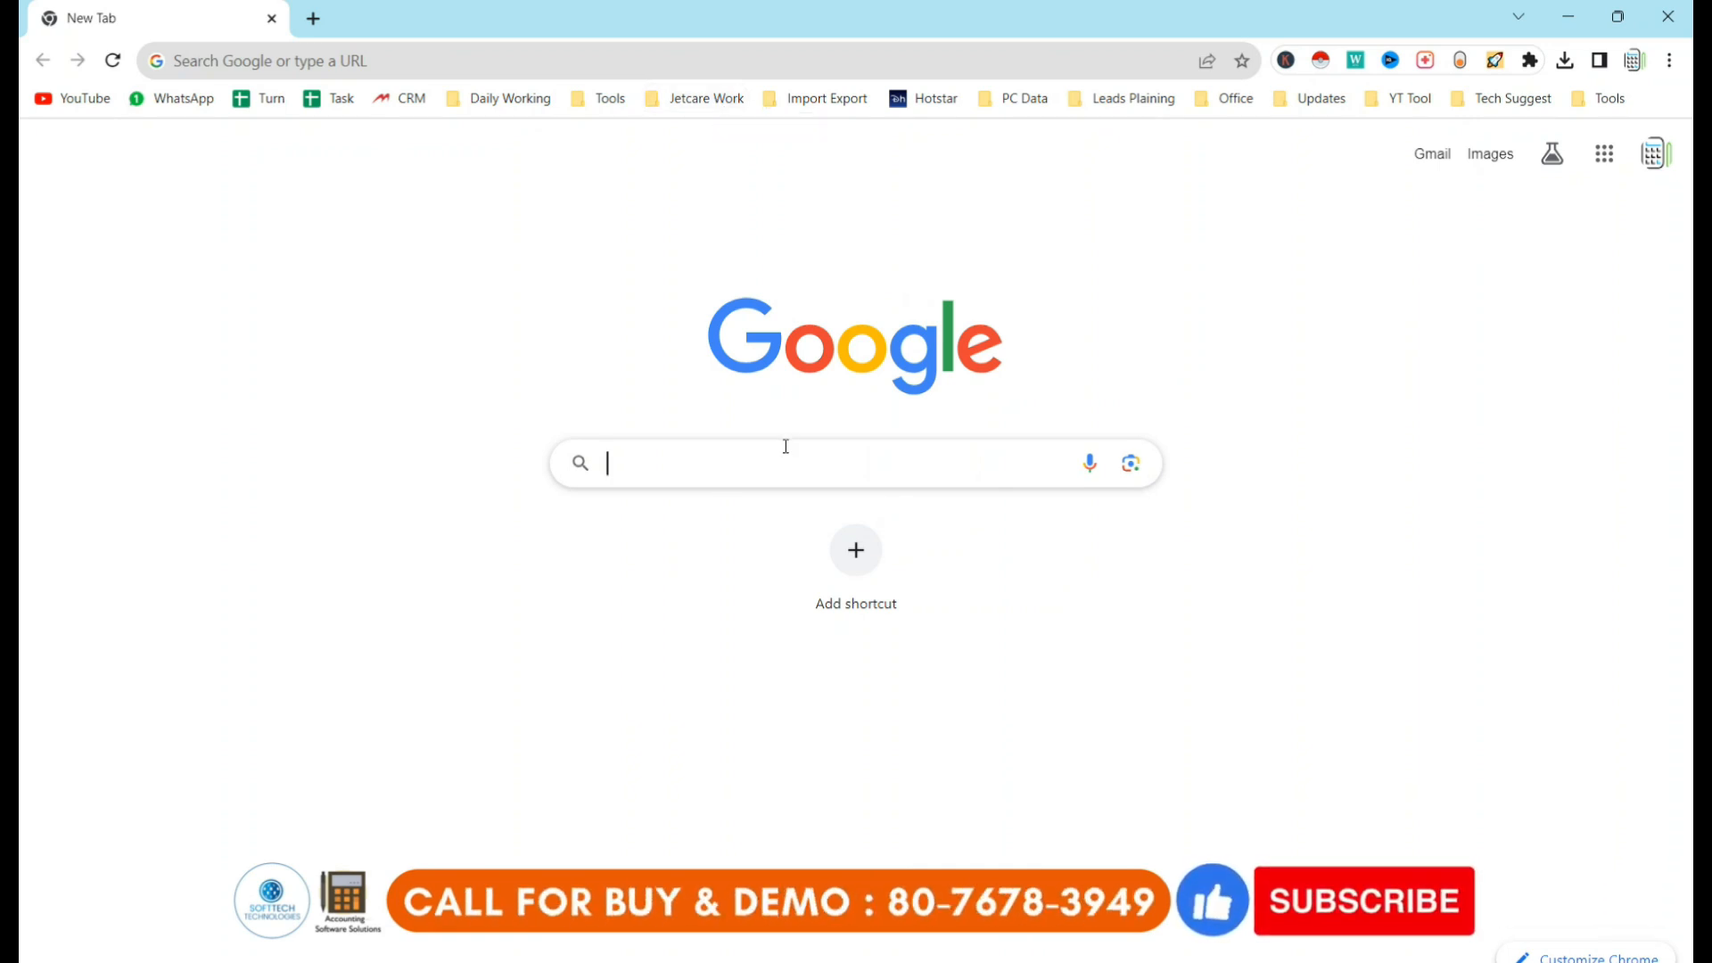
Search Google for 'busy software' and scroll down the results to the busy.in site.
{"action": "type", "text": "busy "}
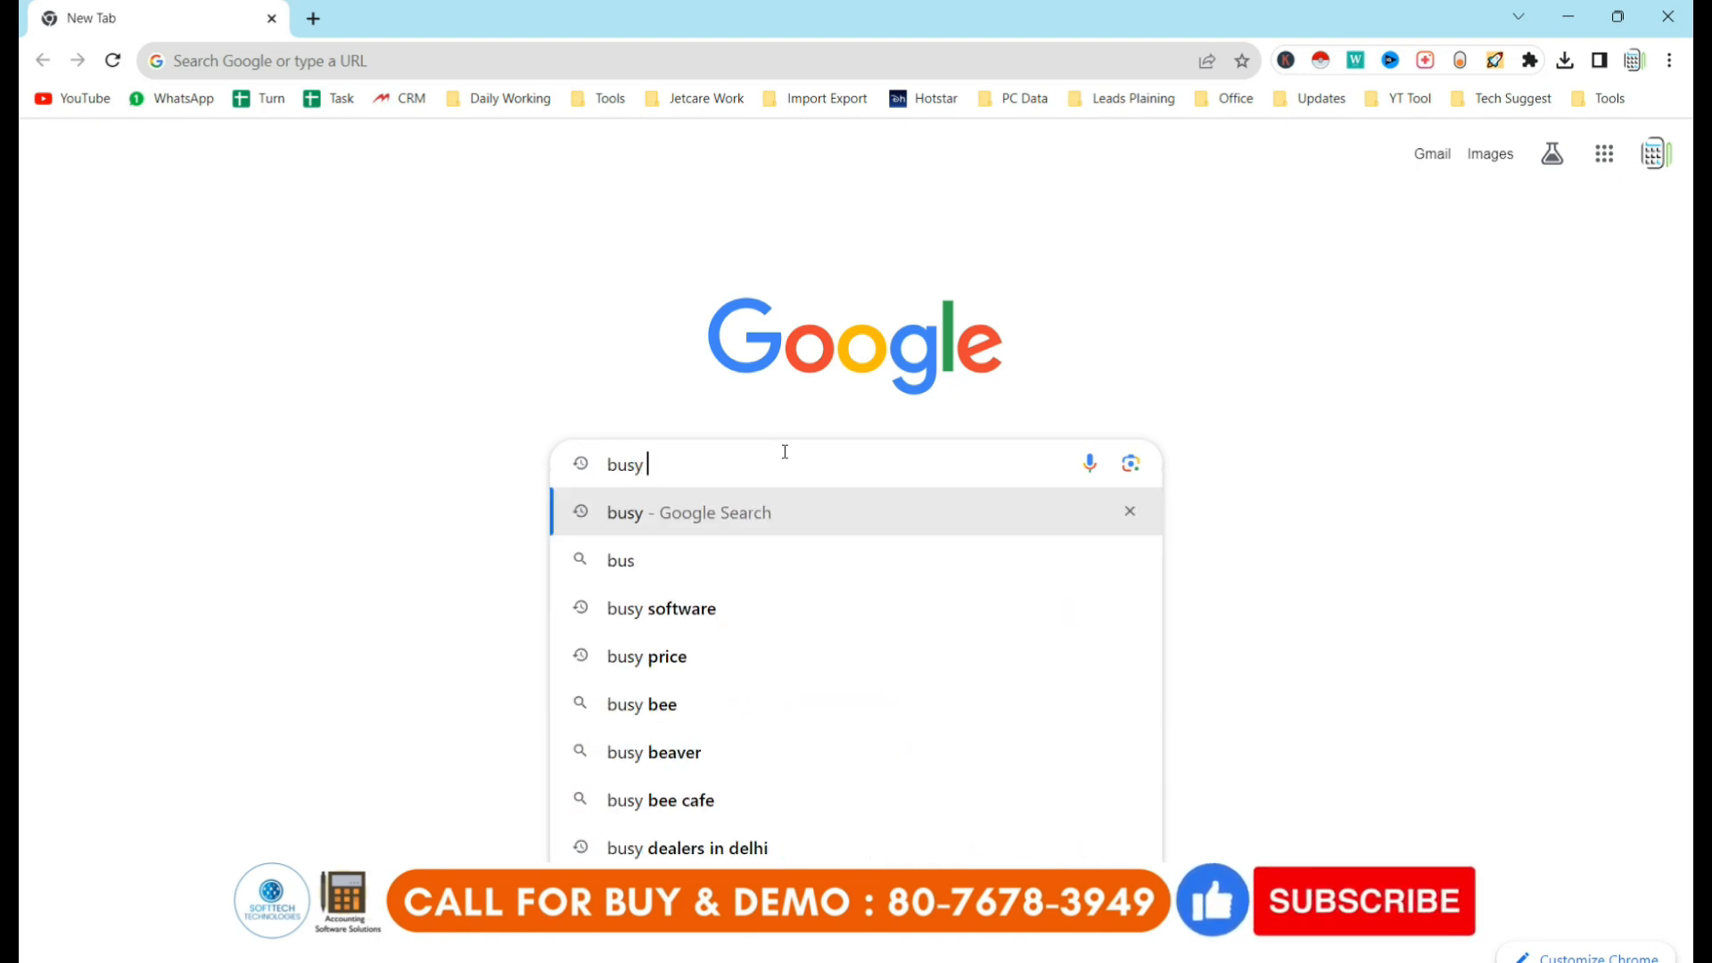
{"action": "type", "text": "software"}
{"action": "key", "text": "Return"}
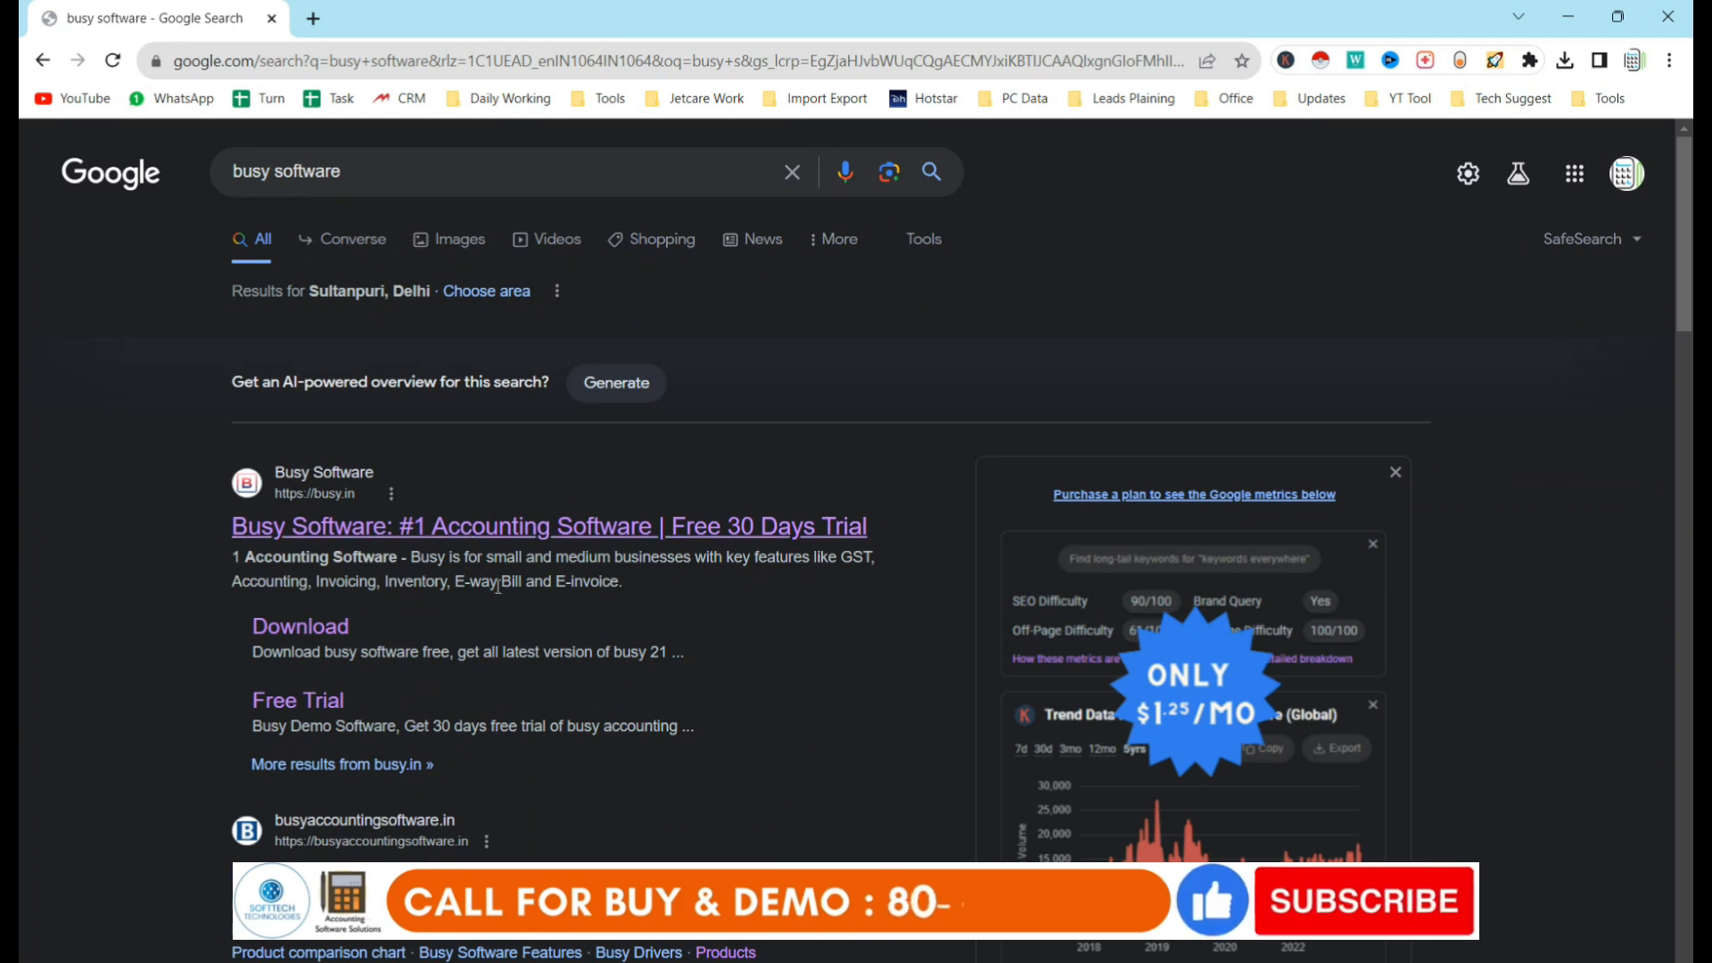
{"action": "scroll", "coordinate": [725, 645], "scroll_direction": "down", "scroll_amount": 1}
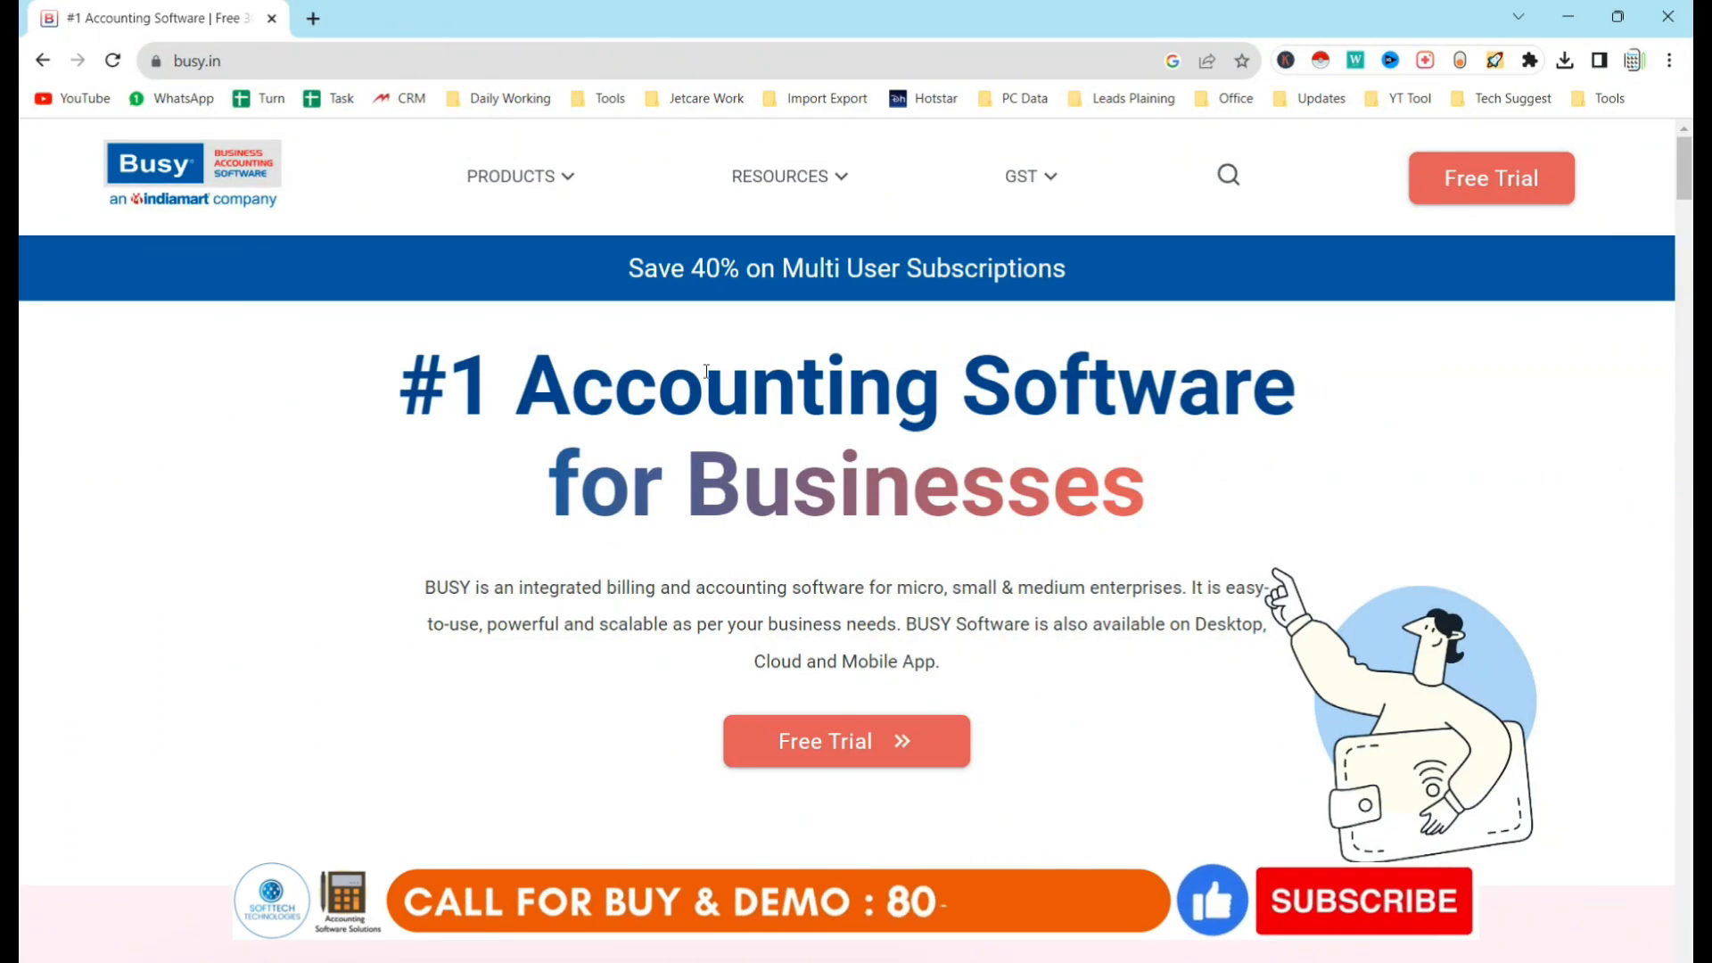
From busy.in's Download page, download the Busy 21 setup zip into Downloads.
{"action": "mouse_move", "coordinate": [1573, 434]}
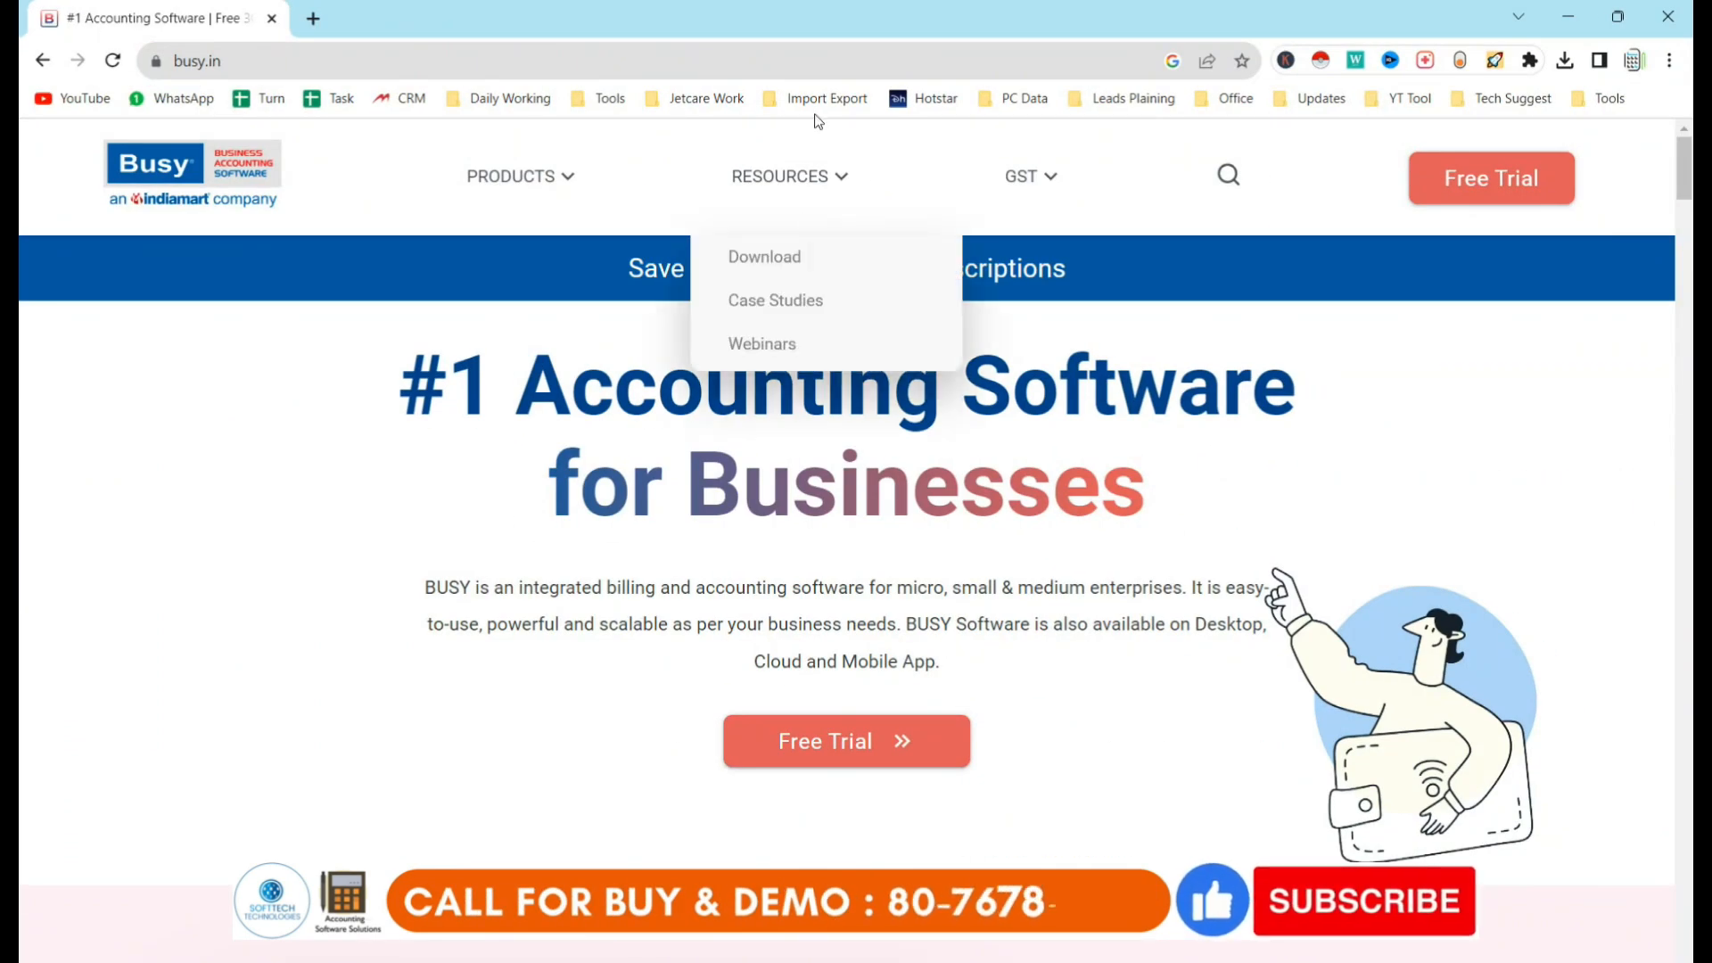
{"action": "left_click", "coordinate": [774, 261]}
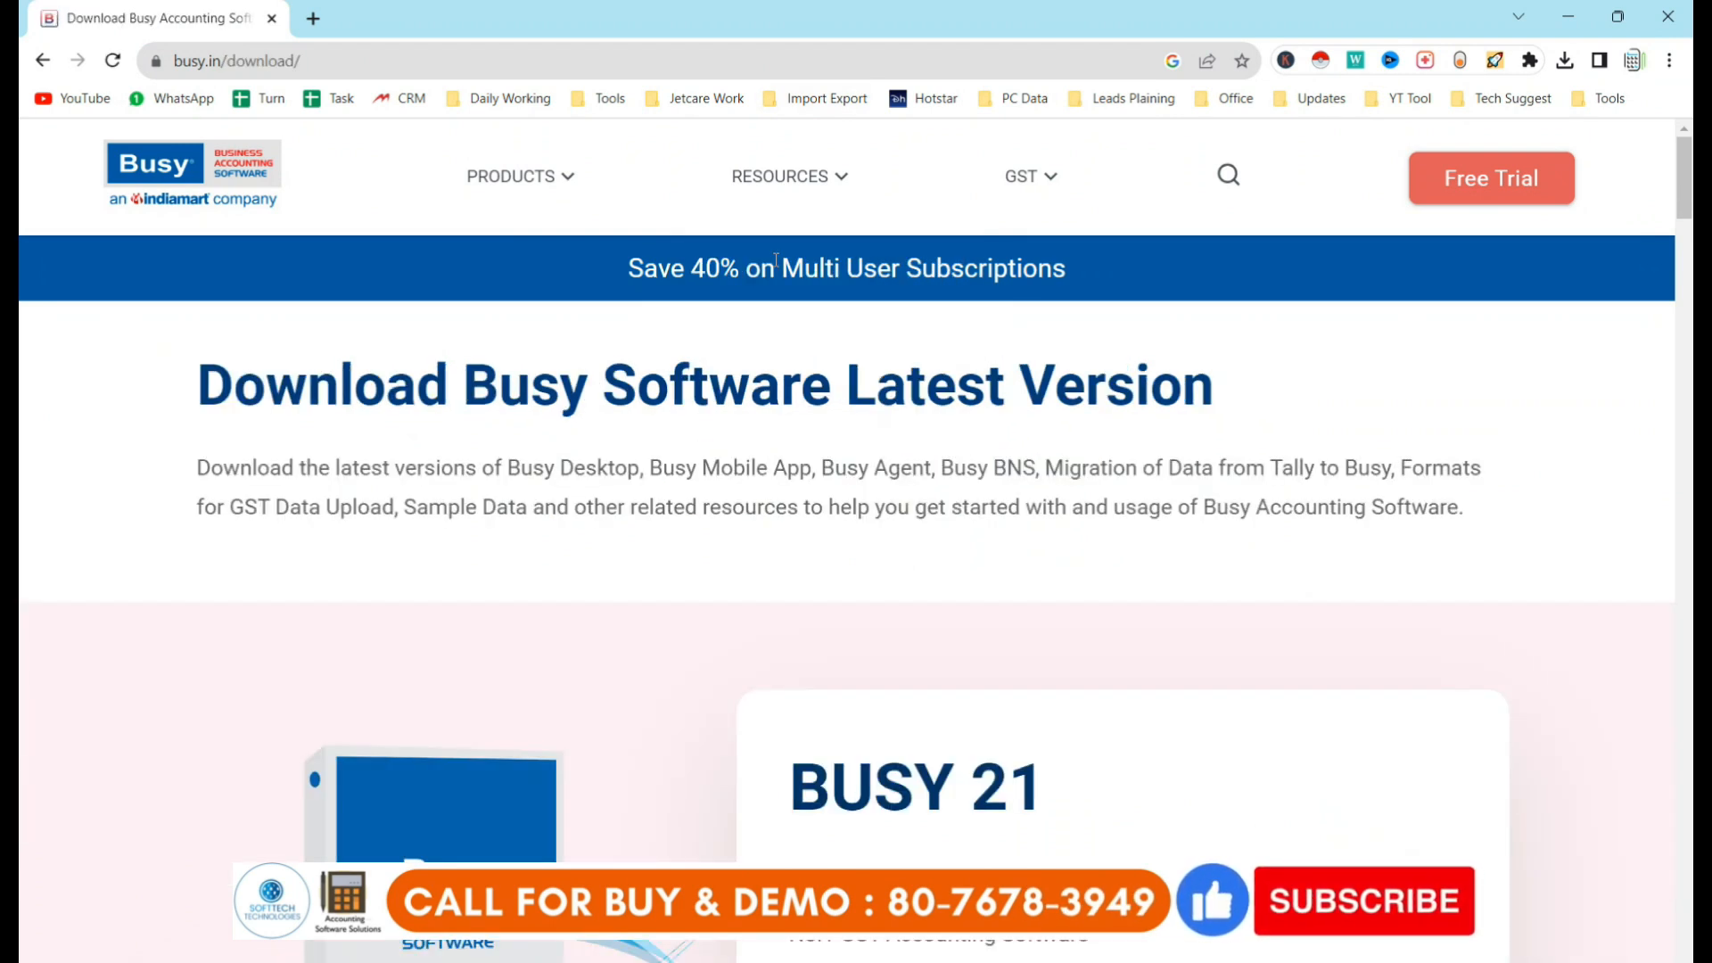
{"action": "scroll", "coordinate": [1017, 714], "scroll_direction": "down", "scroll_amount": 4}
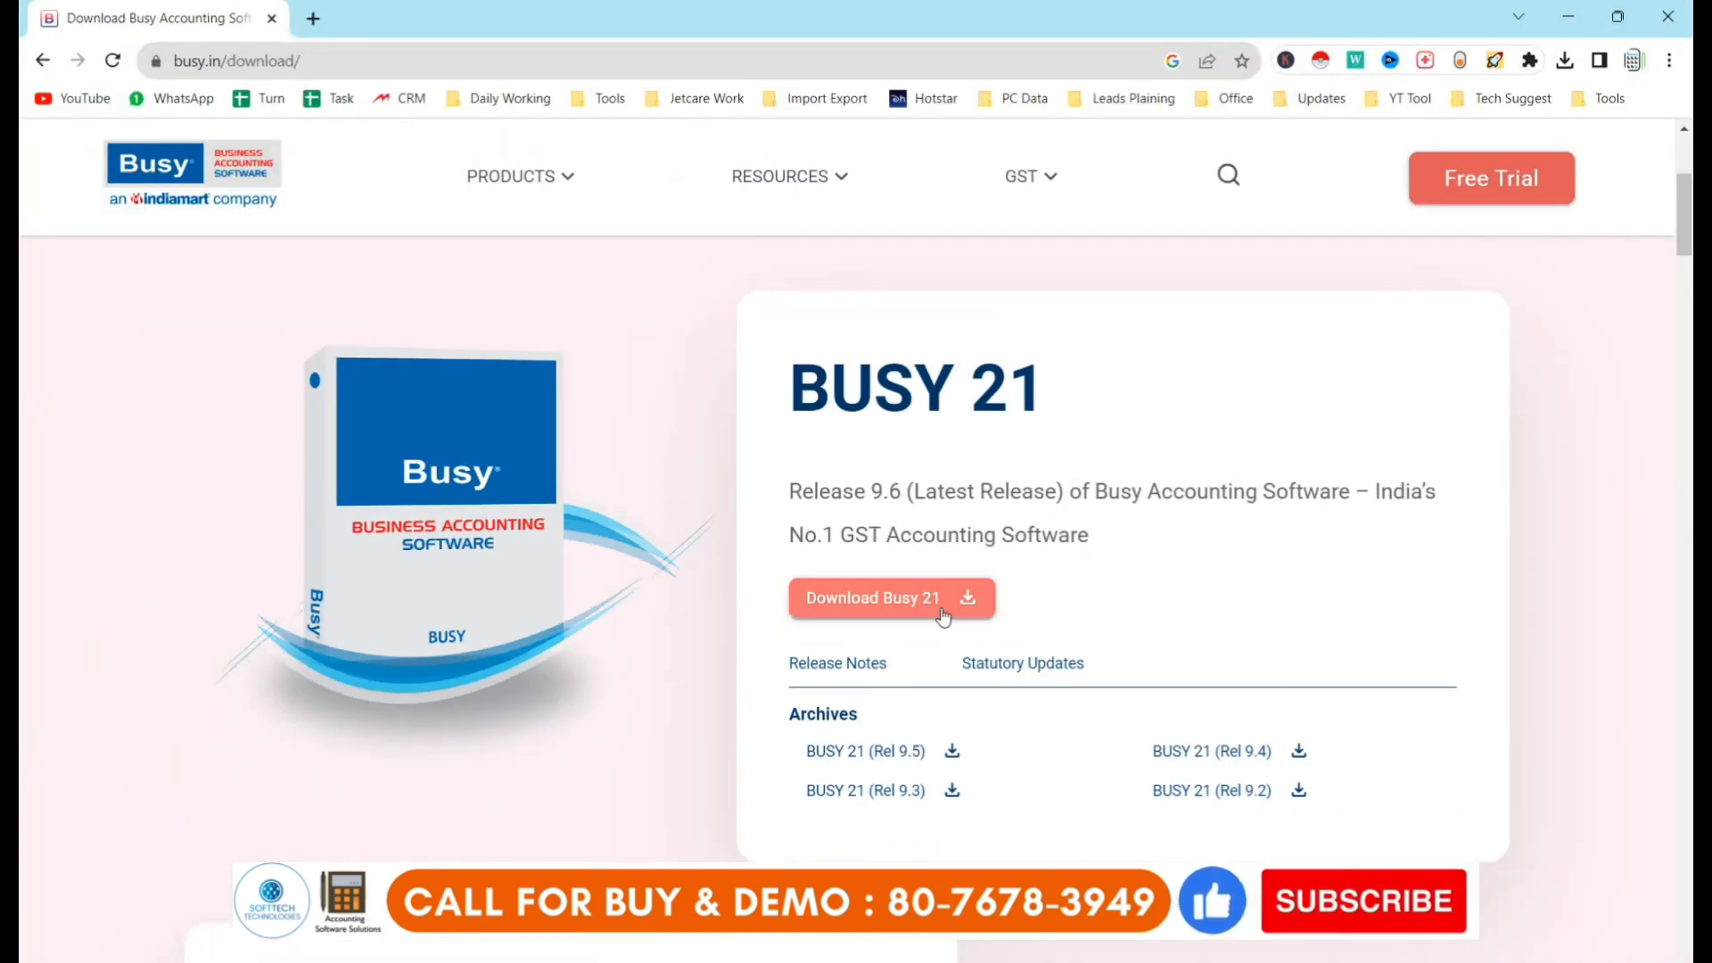
{"action": "left_click", "coordinate": [942, 615]}
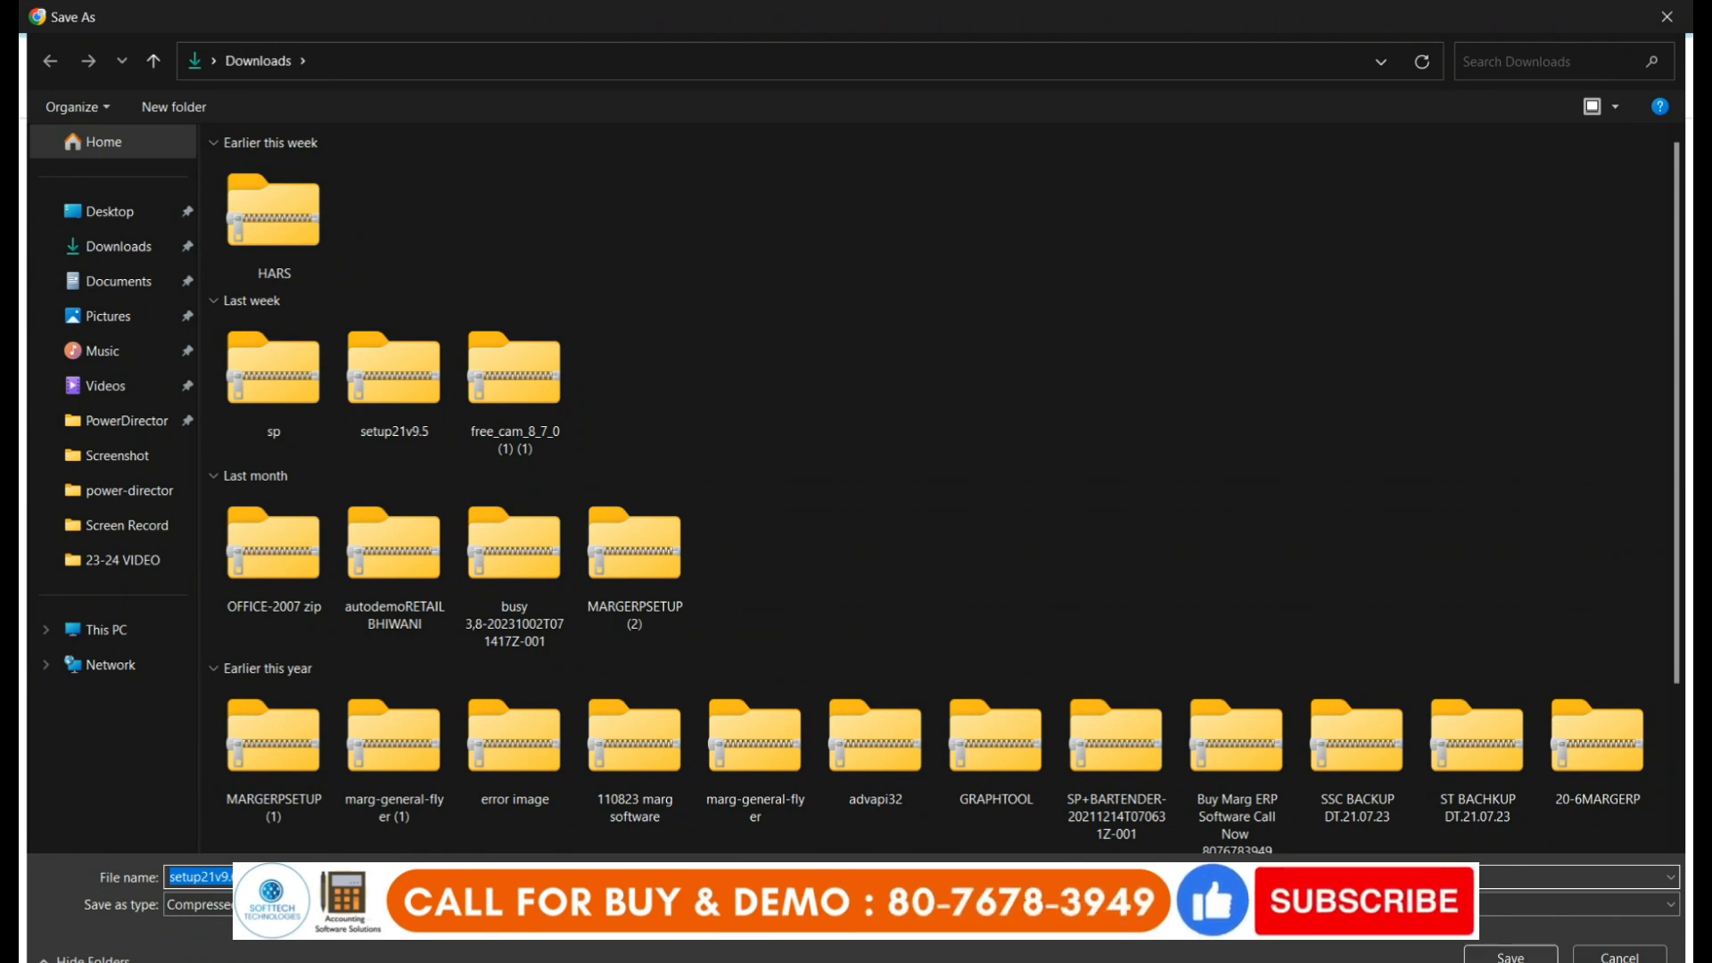
{"action": "left_click", "coordinate": [1513, 958]}
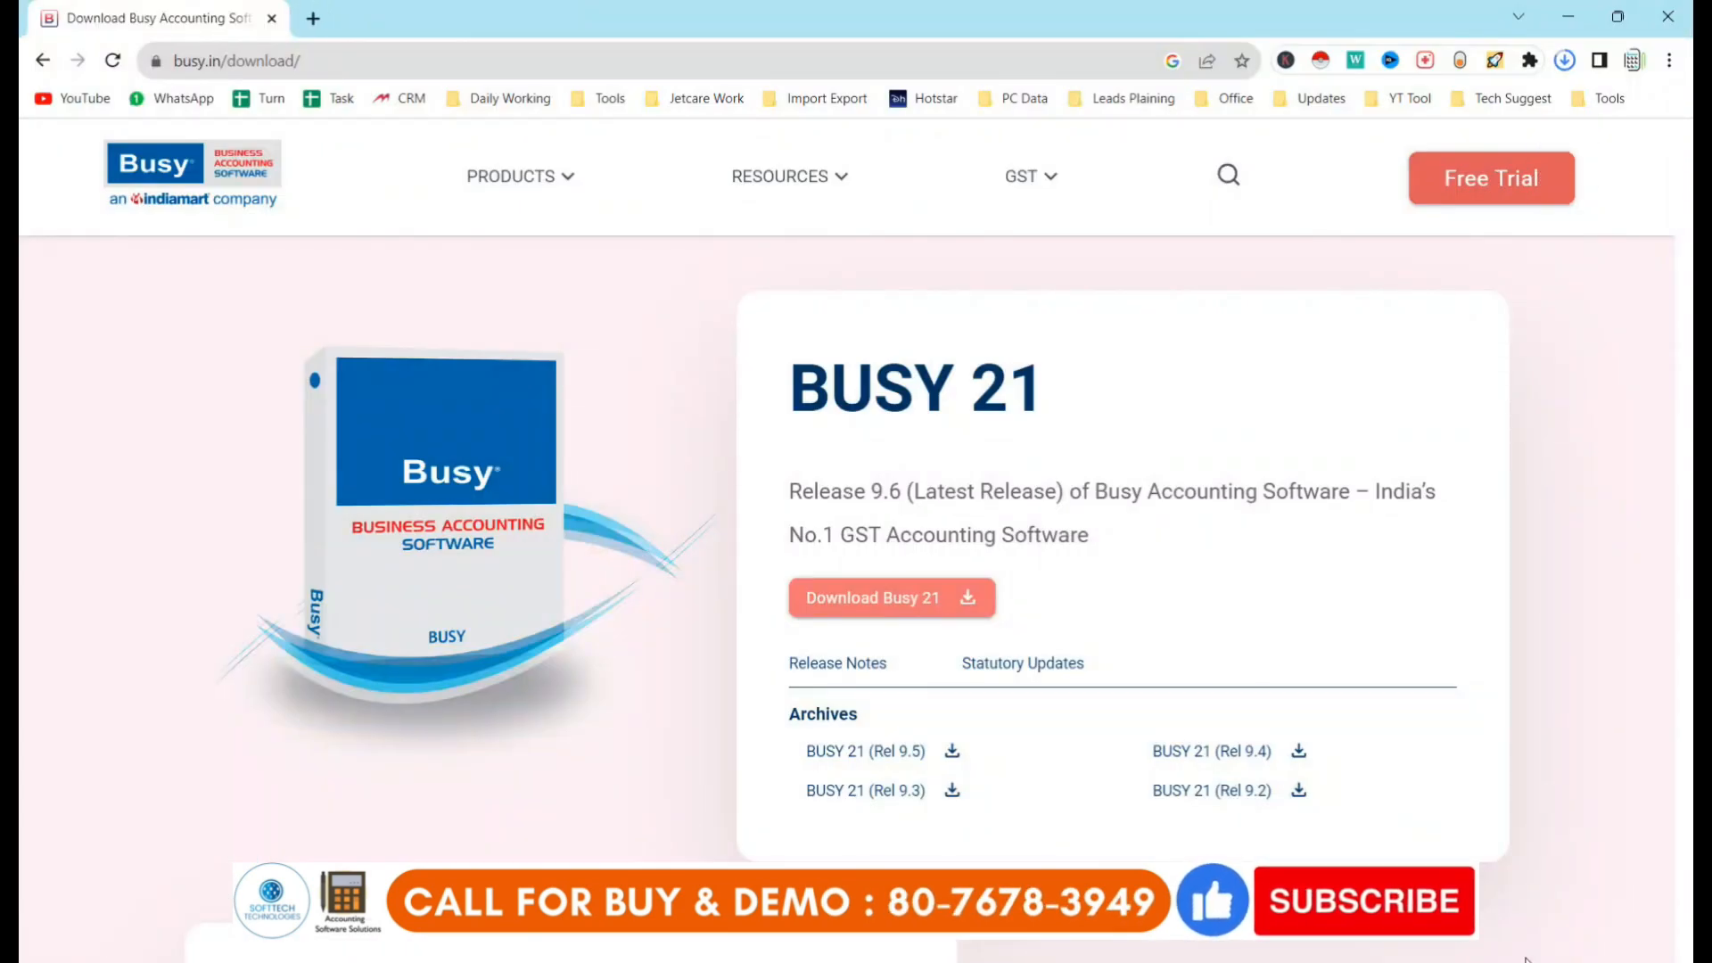
Open setup21v9.6.zip from Chrome's downloads list.
{"action": "key", "text": "ctrl+j"}
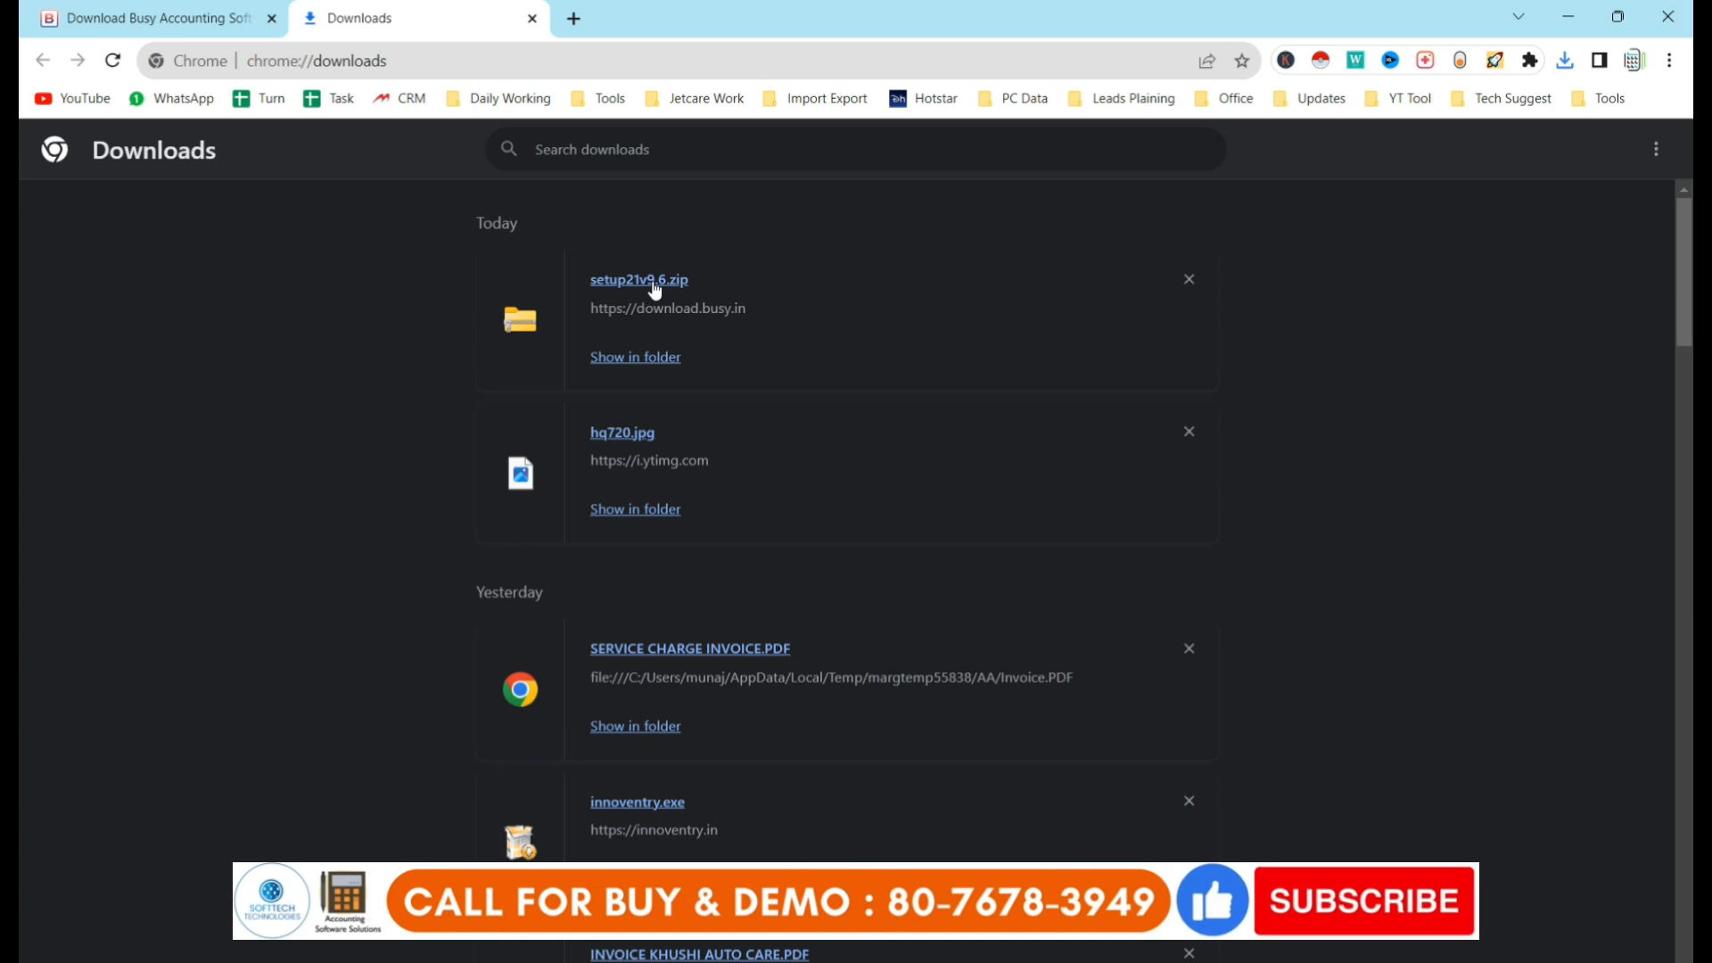
{"action": "left_click", "coordinate": [654, 280]}
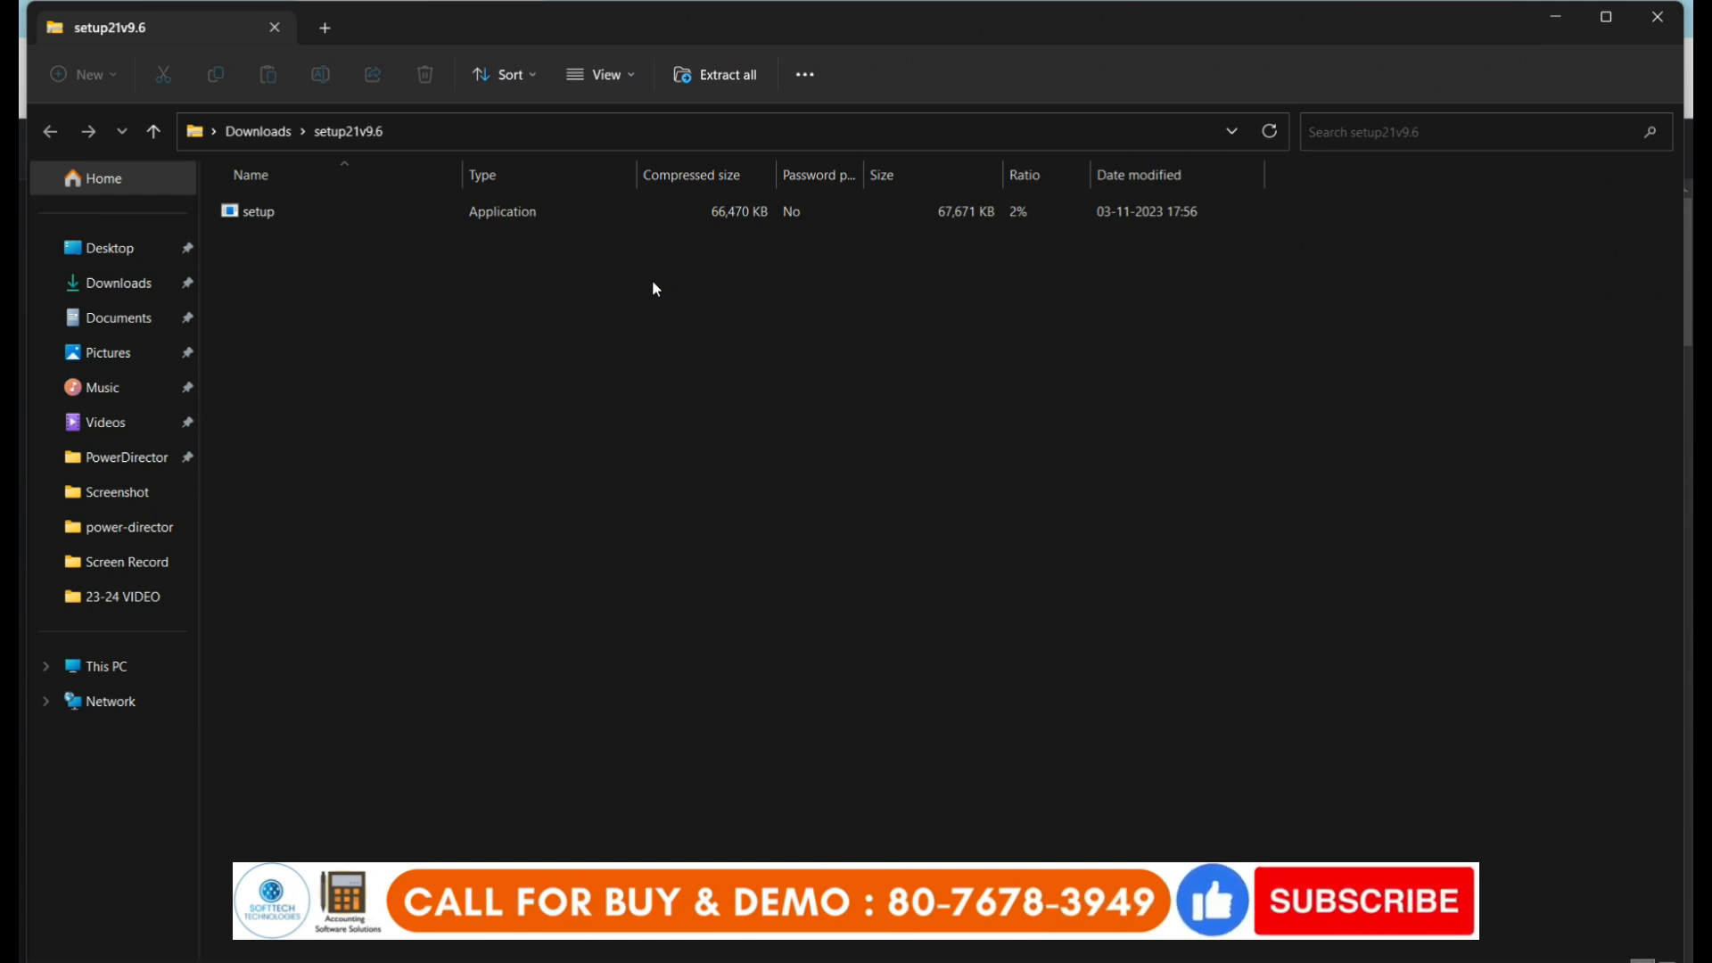
Open the setup21v9.6.zip contents in File Explorer and select the setup application.
{"action": "left_click", "coordinate": [371, 213]}
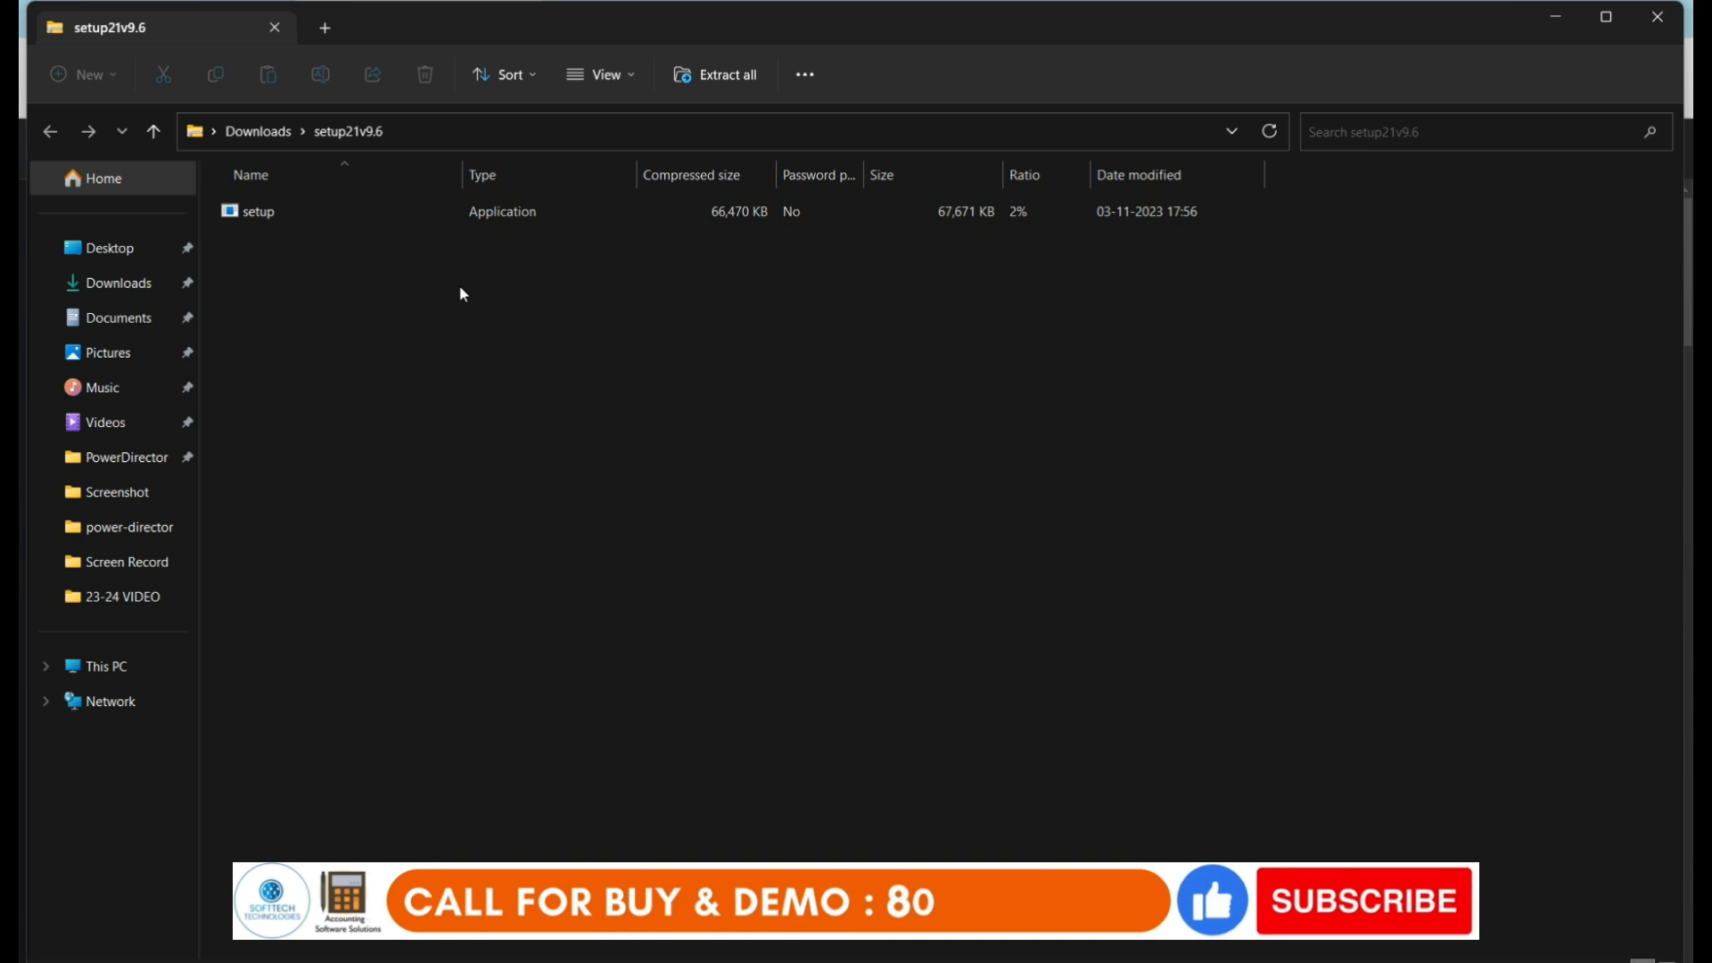
{"action": "left_click", "coordinate": [284, 217]}
Launch setup and allow it through SmartScreen with More info and Run anyway.
{"action": "double_click", "coordinate": [284, 219]}
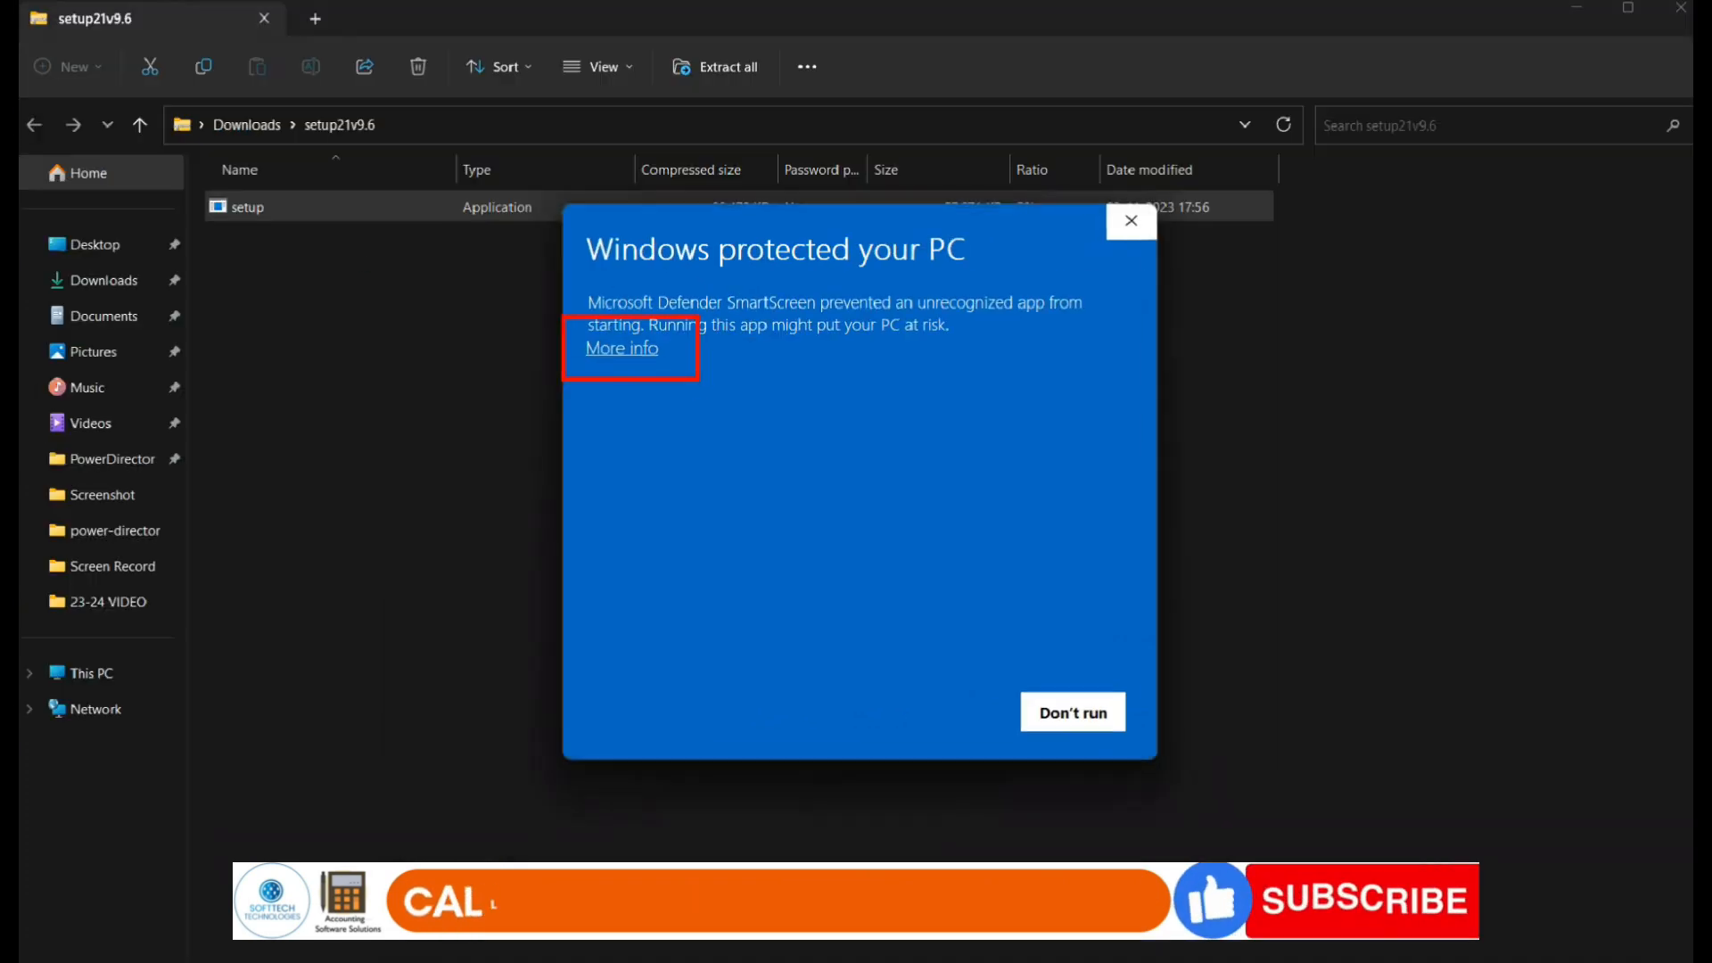
{"action": "left_click", "coordinate": [626, 350]}
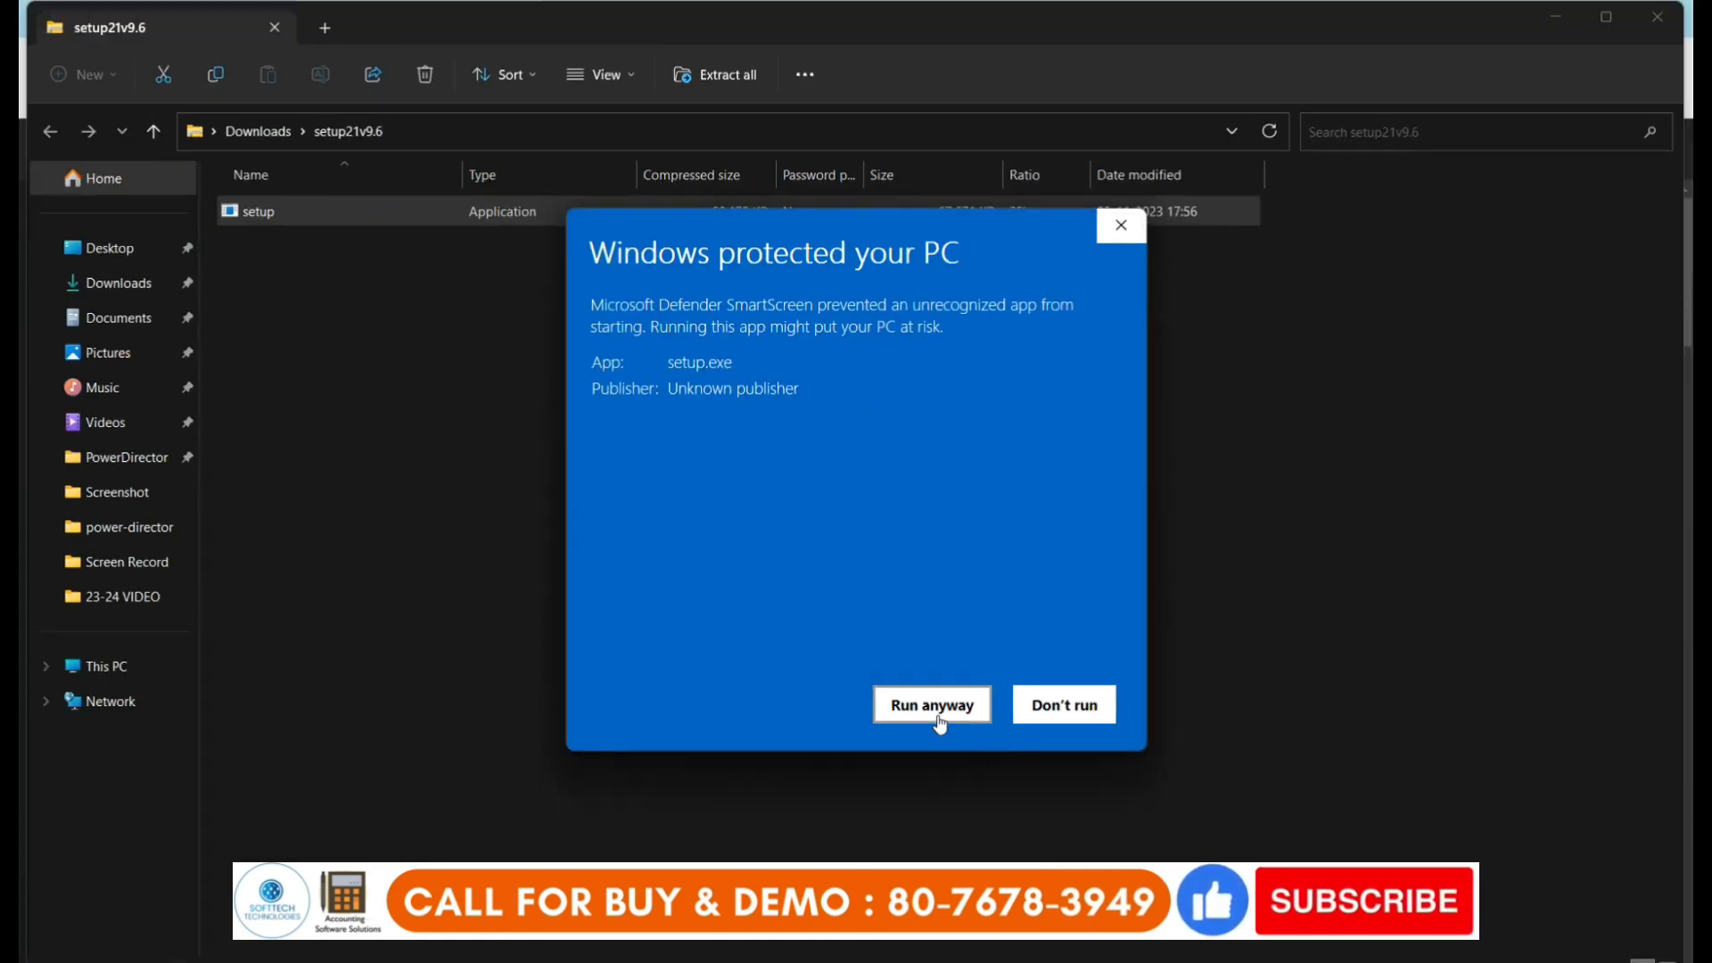
{"action": "left_click", "coordinate": [936, 714]}
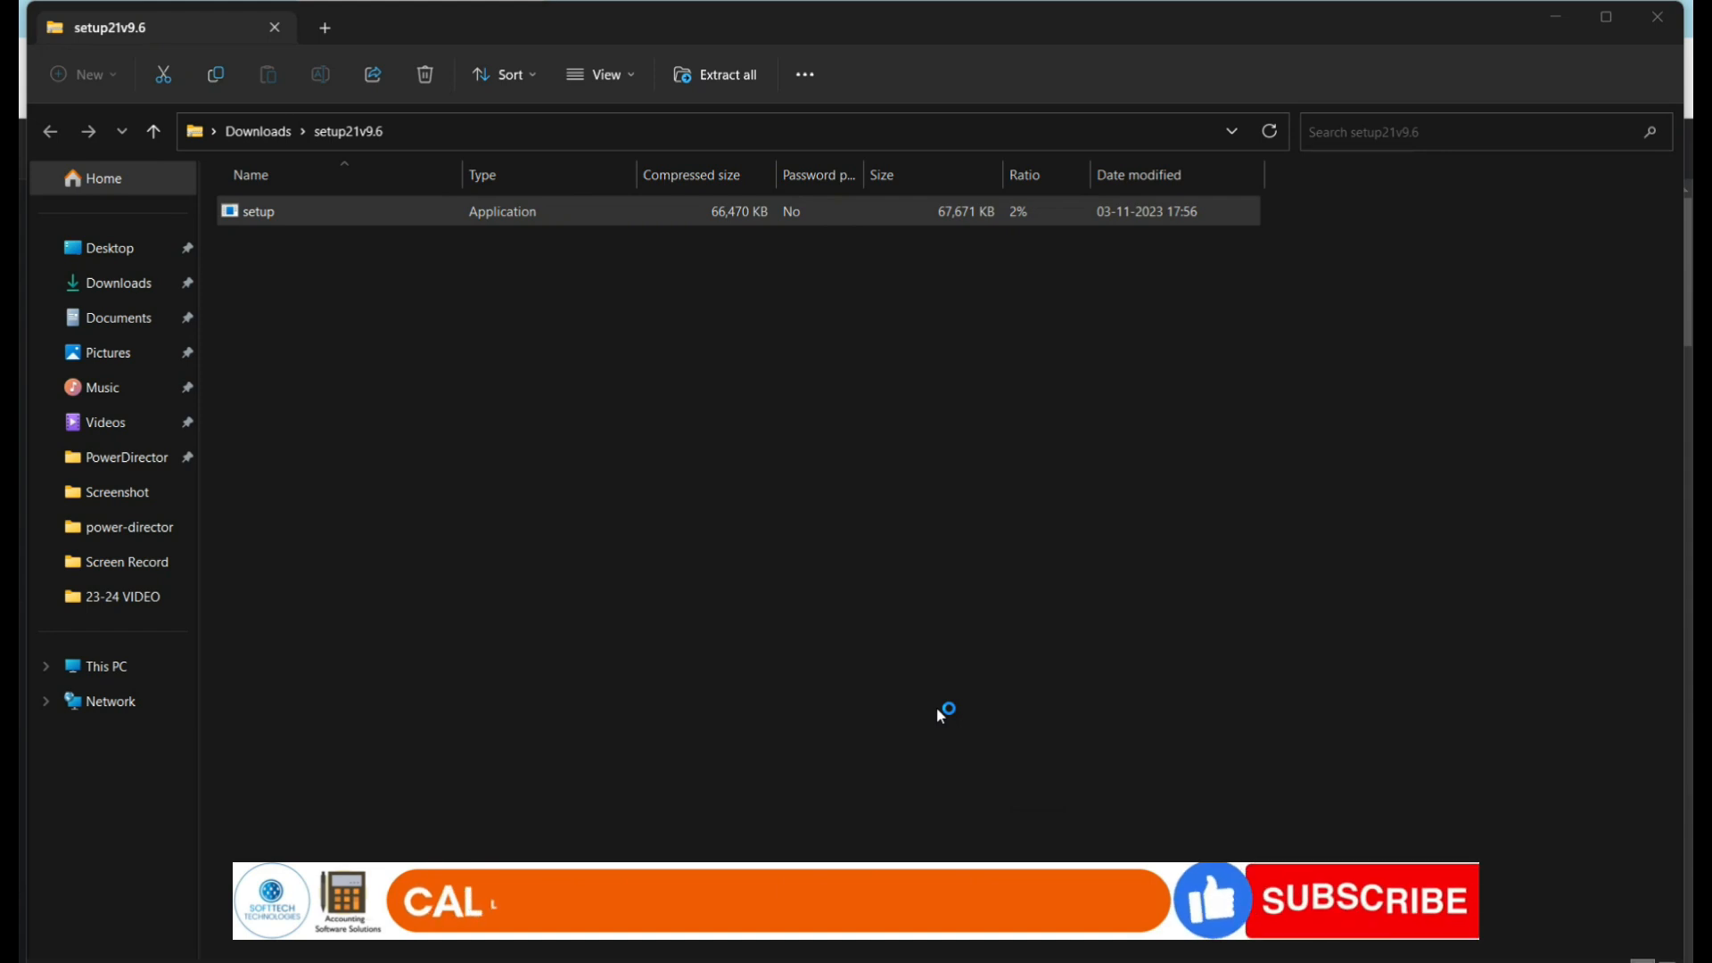
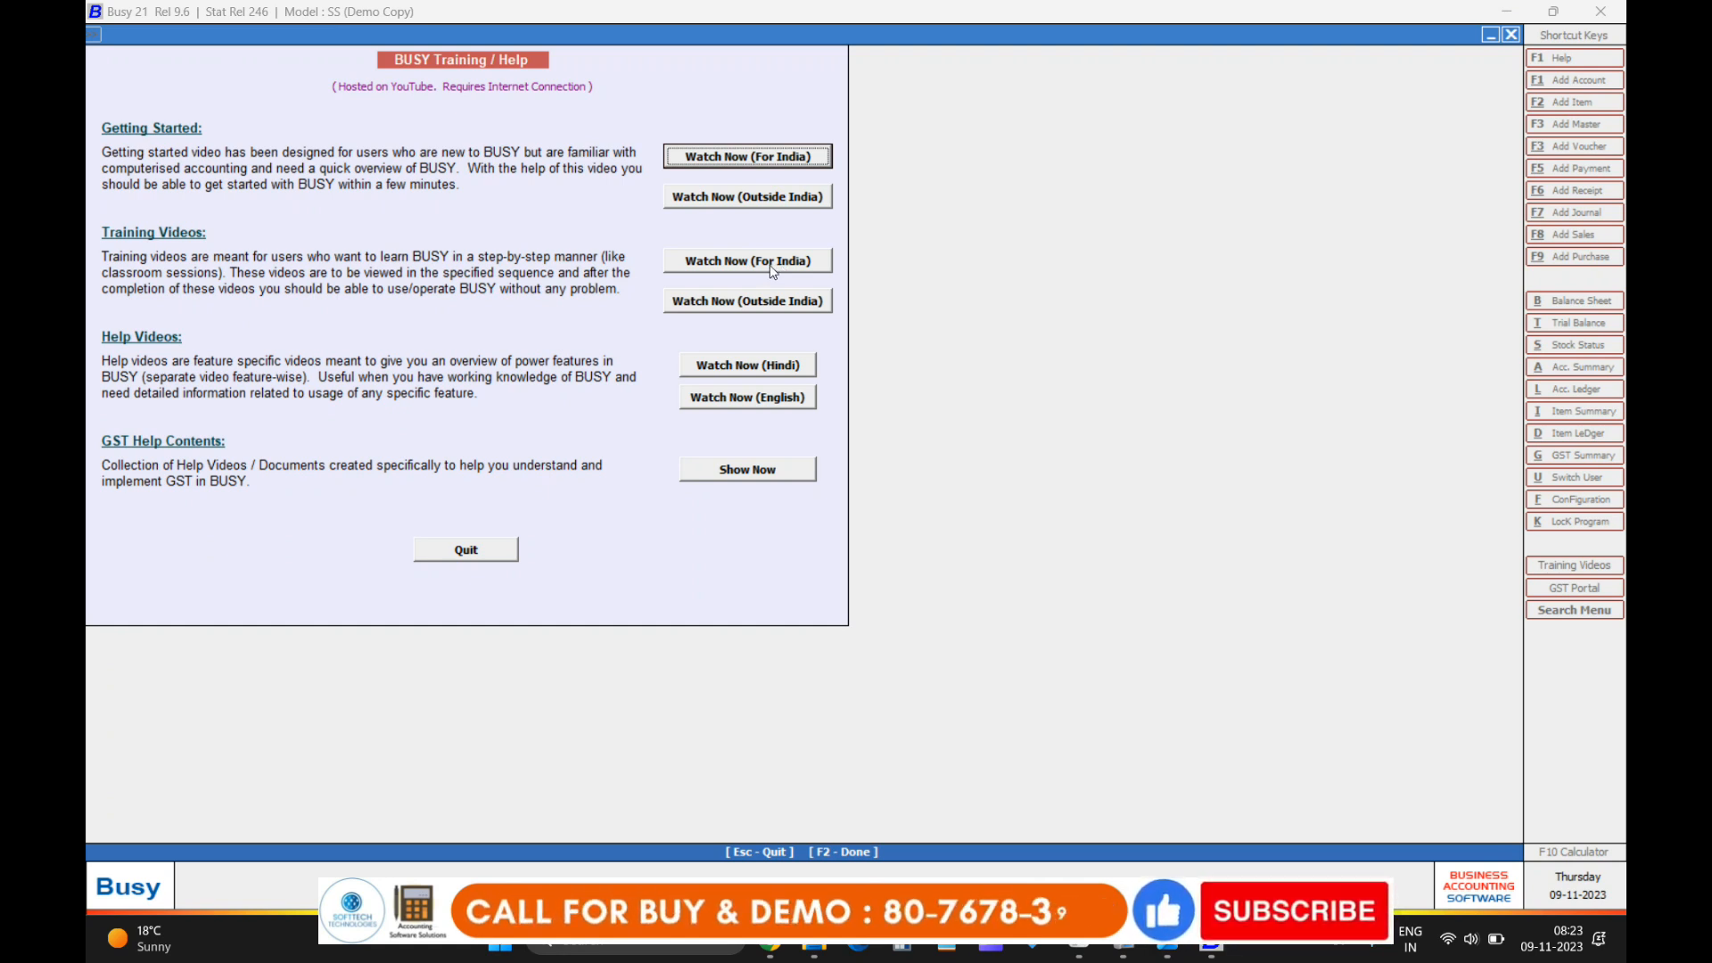
Quit the BUSY Training / Help window to get back to the Company menu.
{"action": "left_click", "coordinate": [481, 551]}
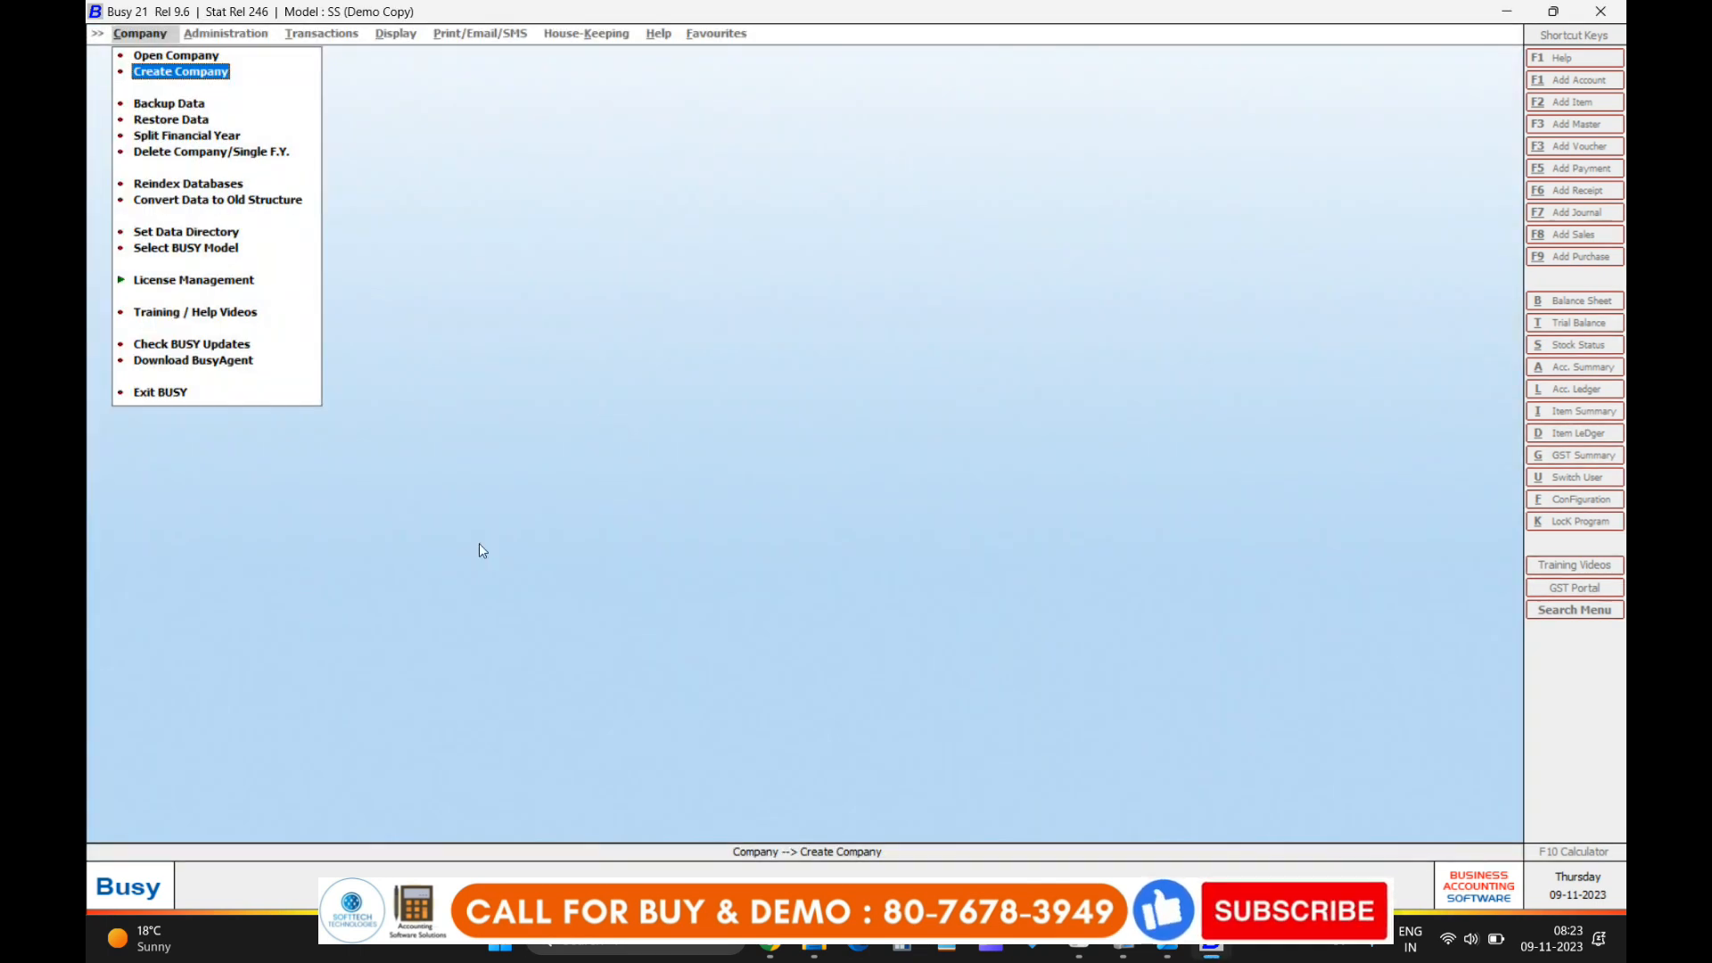
Choose Create Company and answer No to the Training/Help Videos prompt.
{"action": "left_click", "coordinate": [169, 73]}
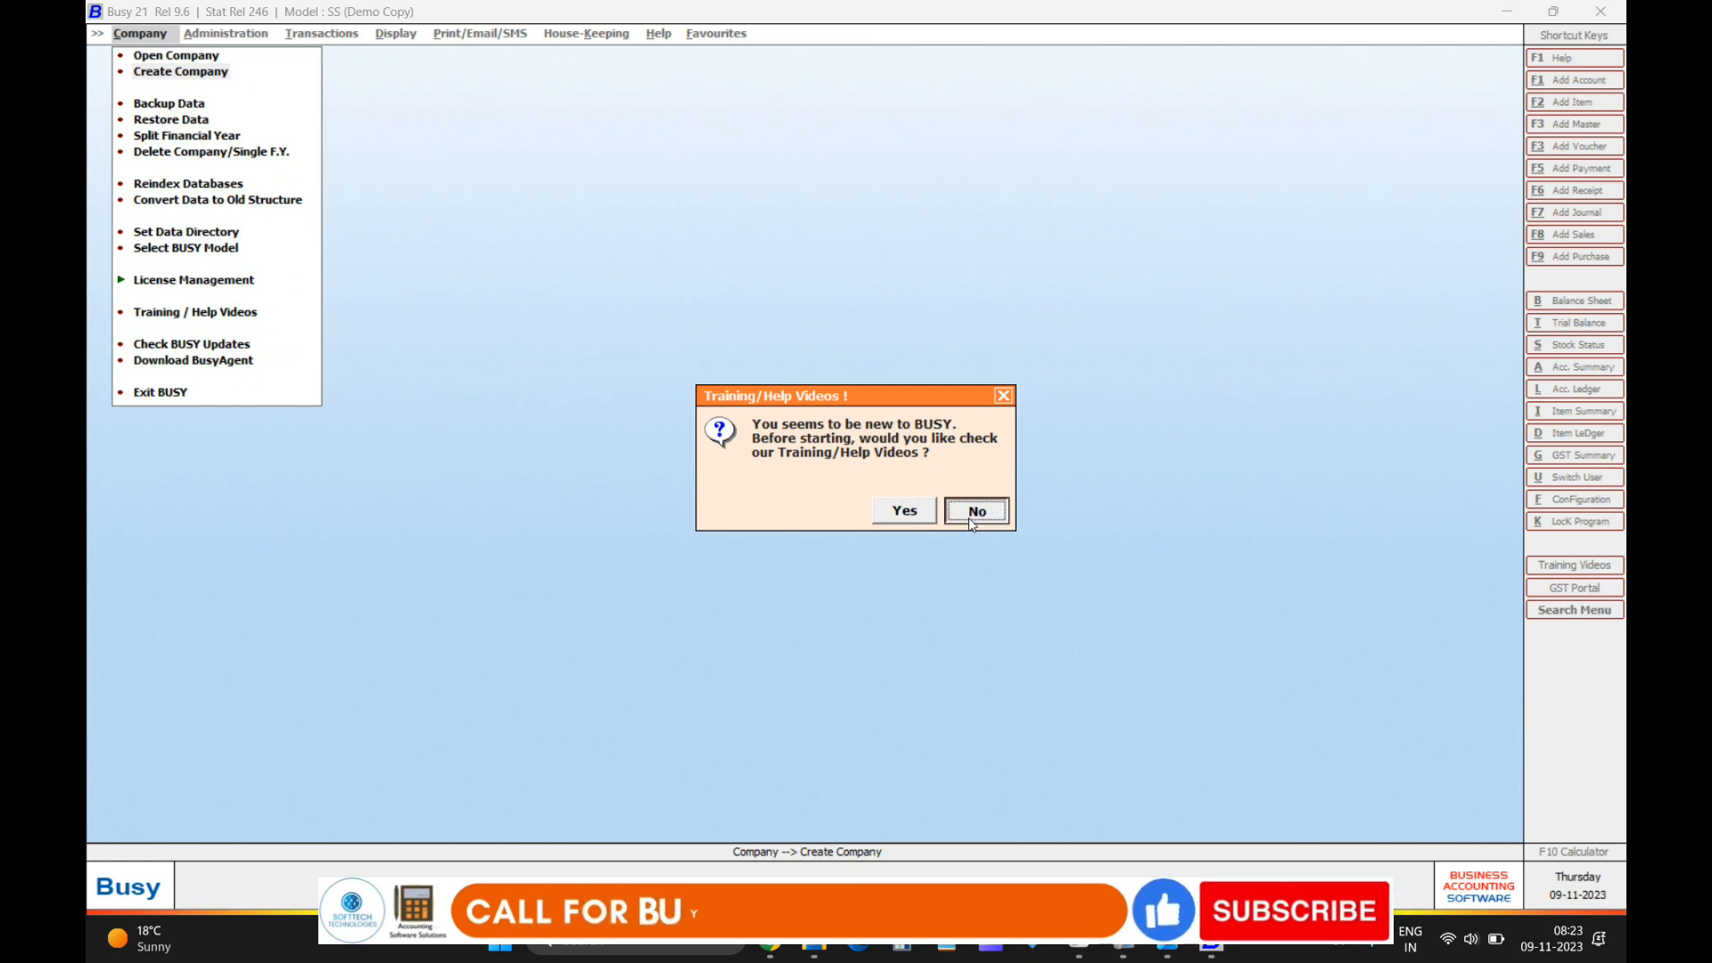
{"action": "left_click", "coordinate": [972, 523]}
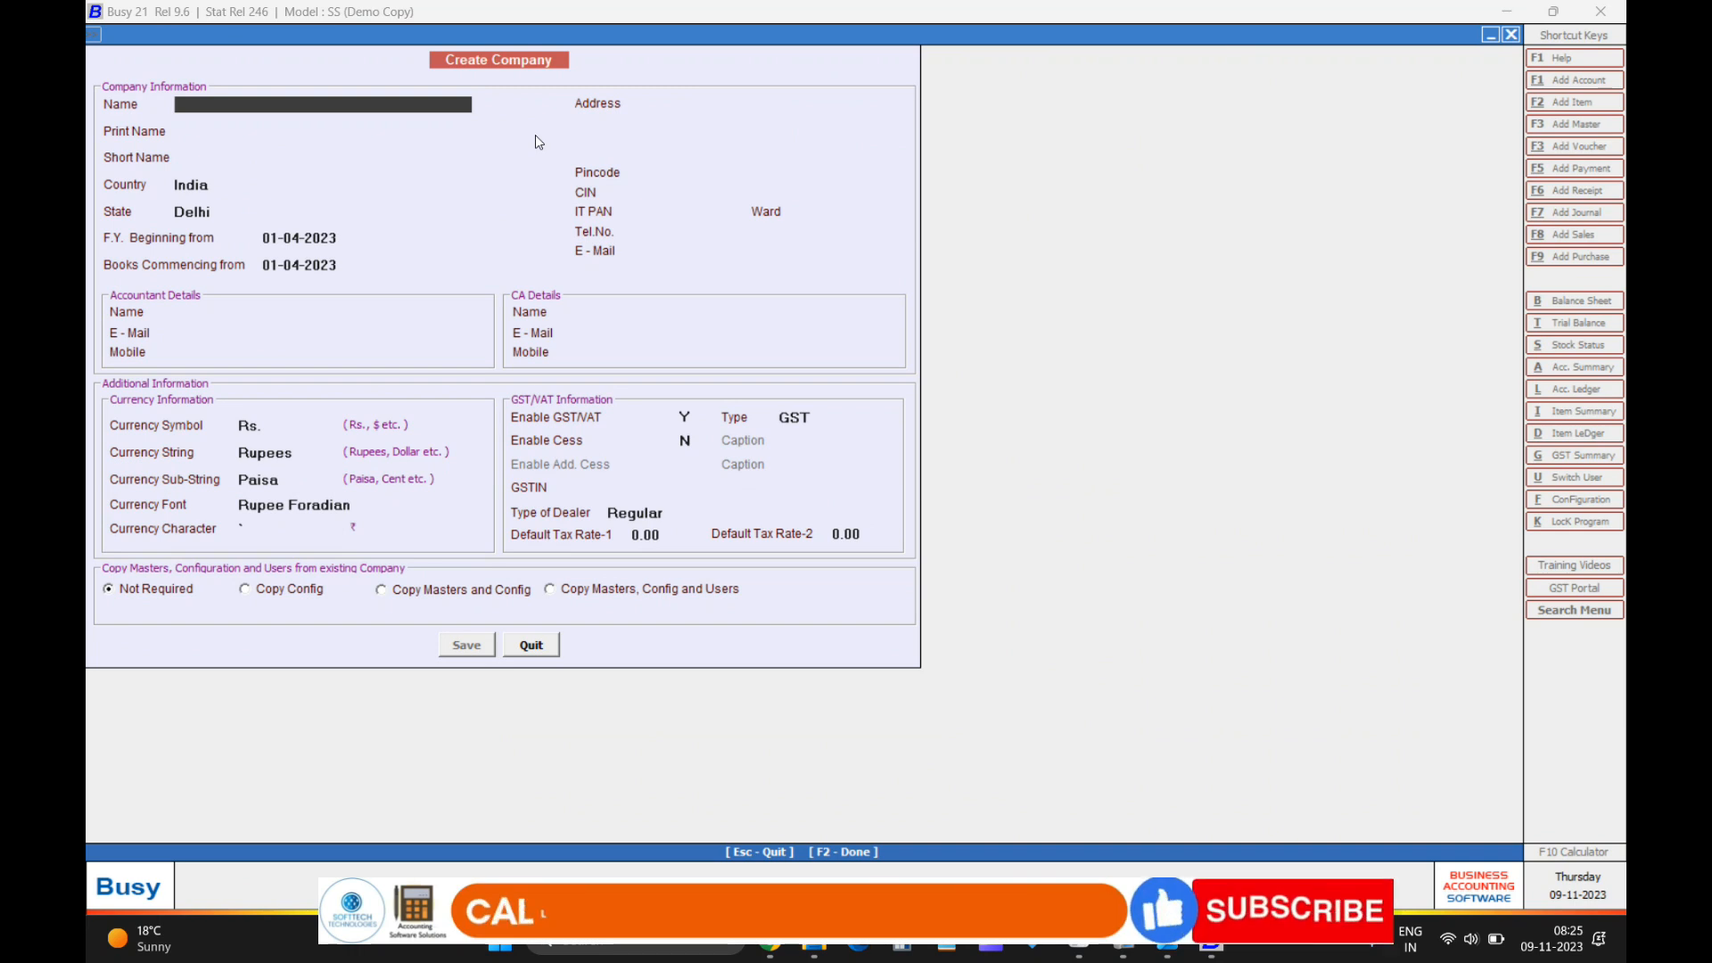
Enter Softtech Technologies as company name and print name, keeping St as short name.
{"action": "type", "text": "softtech"}
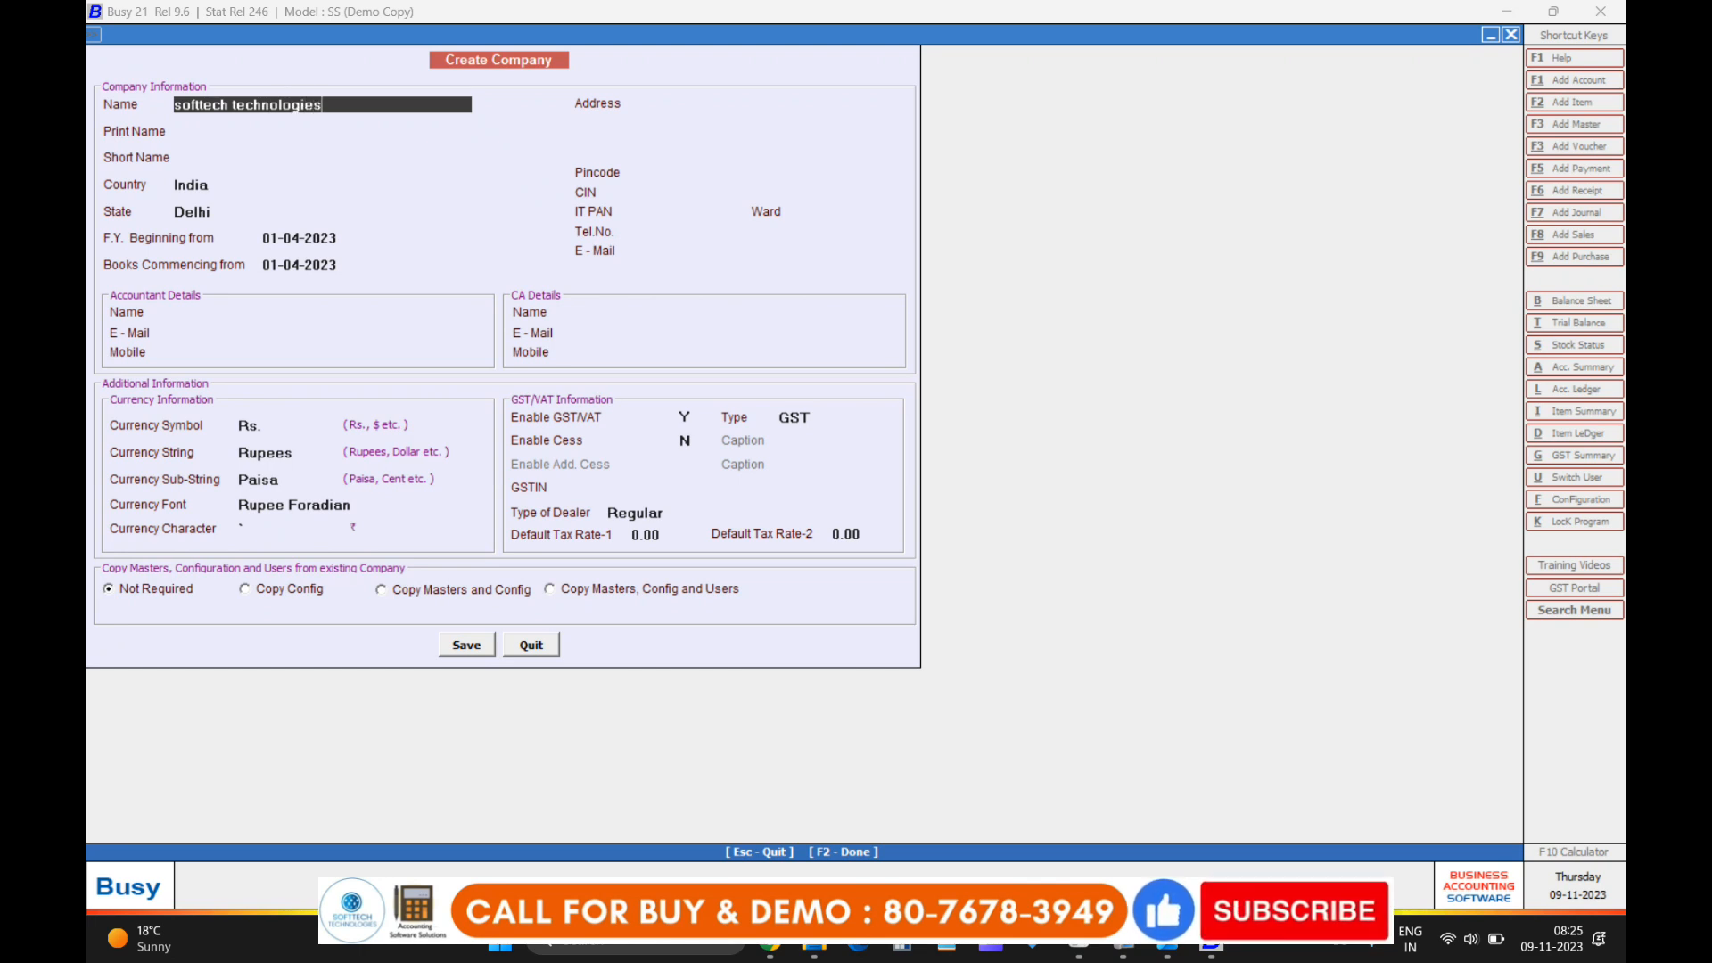
{"action": "type", "text": " technologies"}
{"action": "key", "text": "Return"}
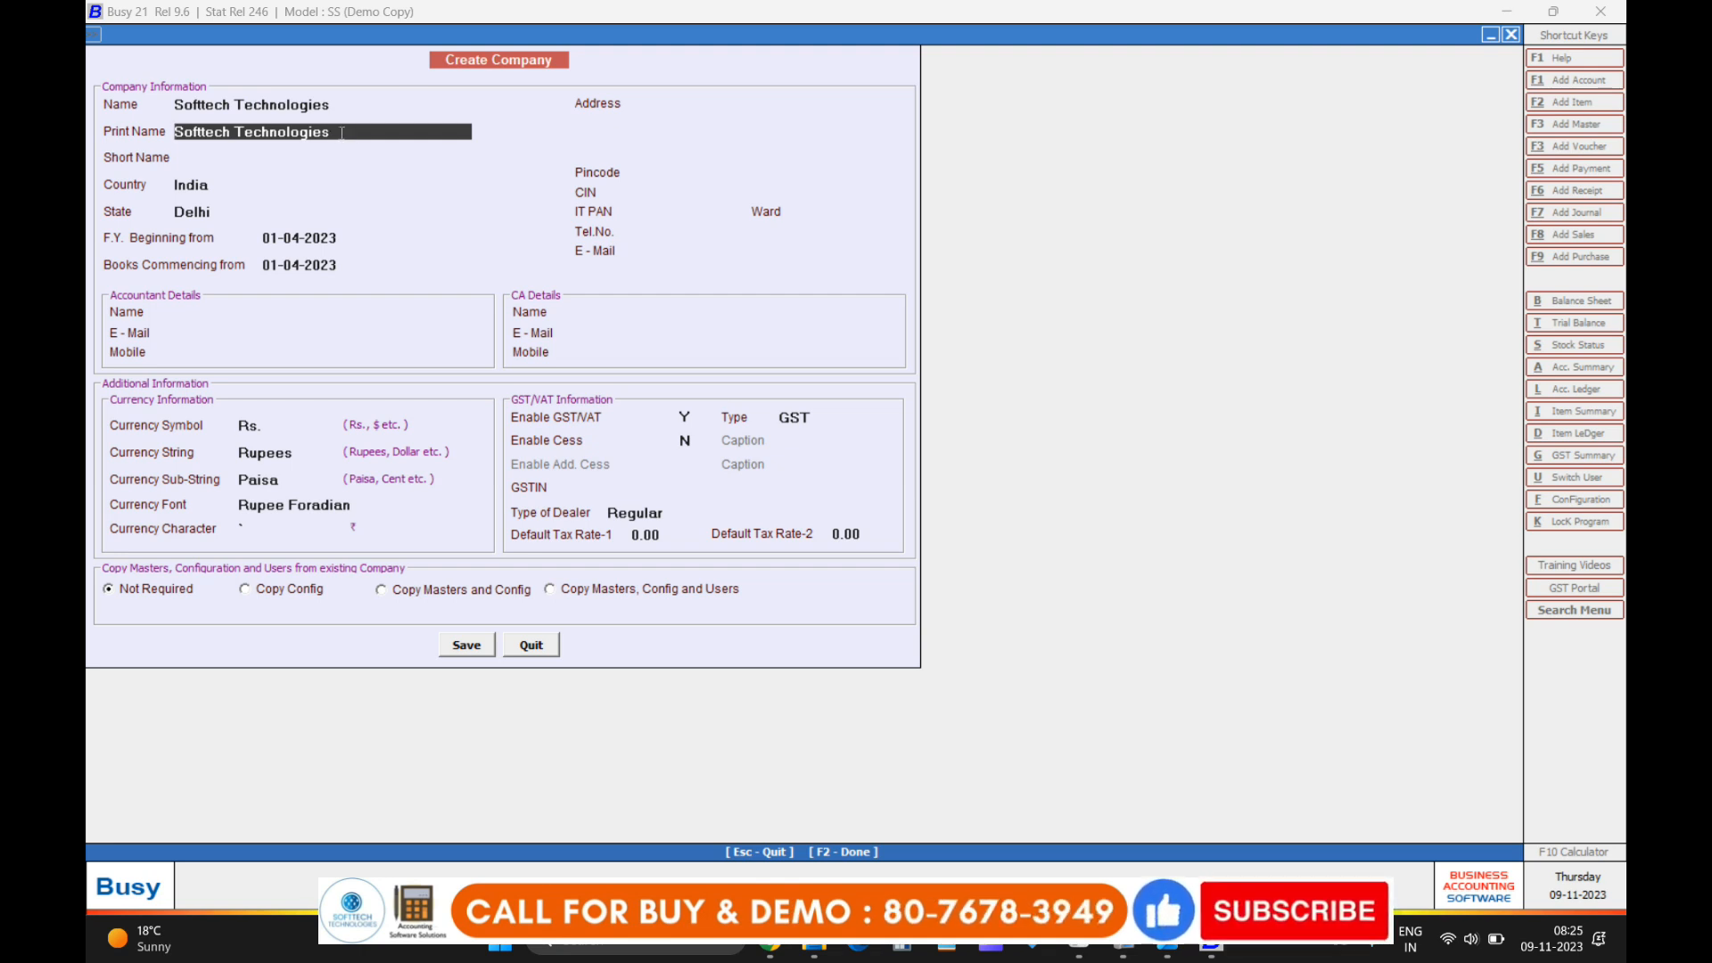
{"action": "type", "text": "("}
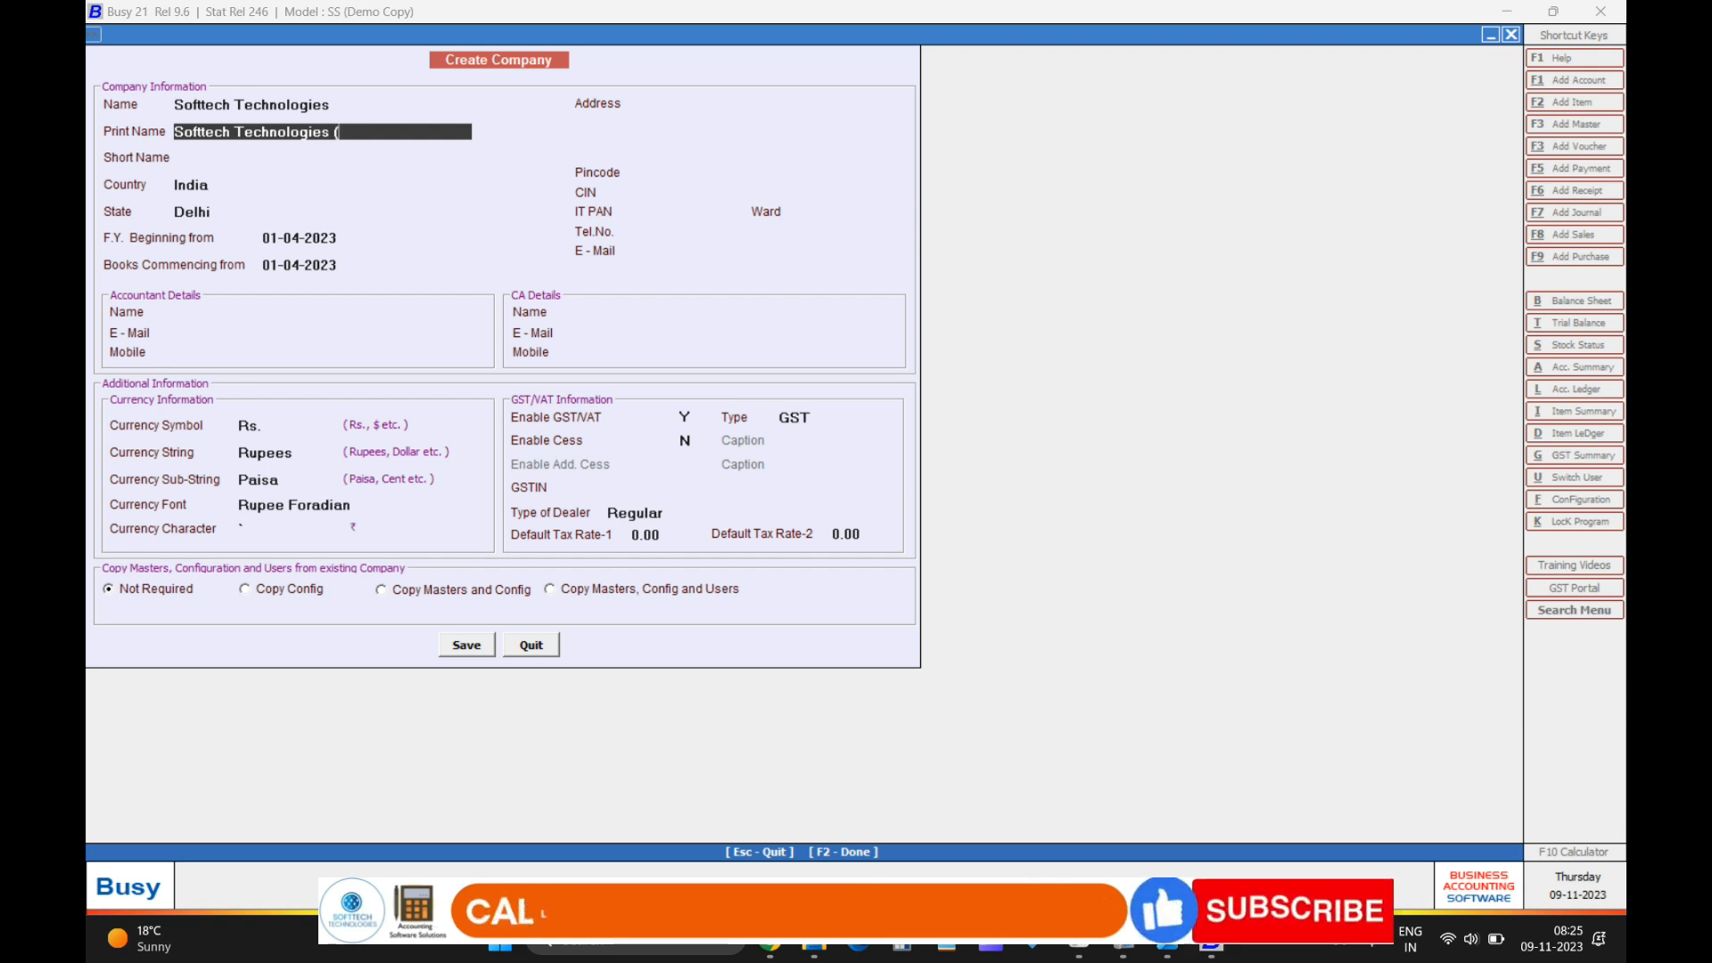
{"action": "type", "text": "23-24"}
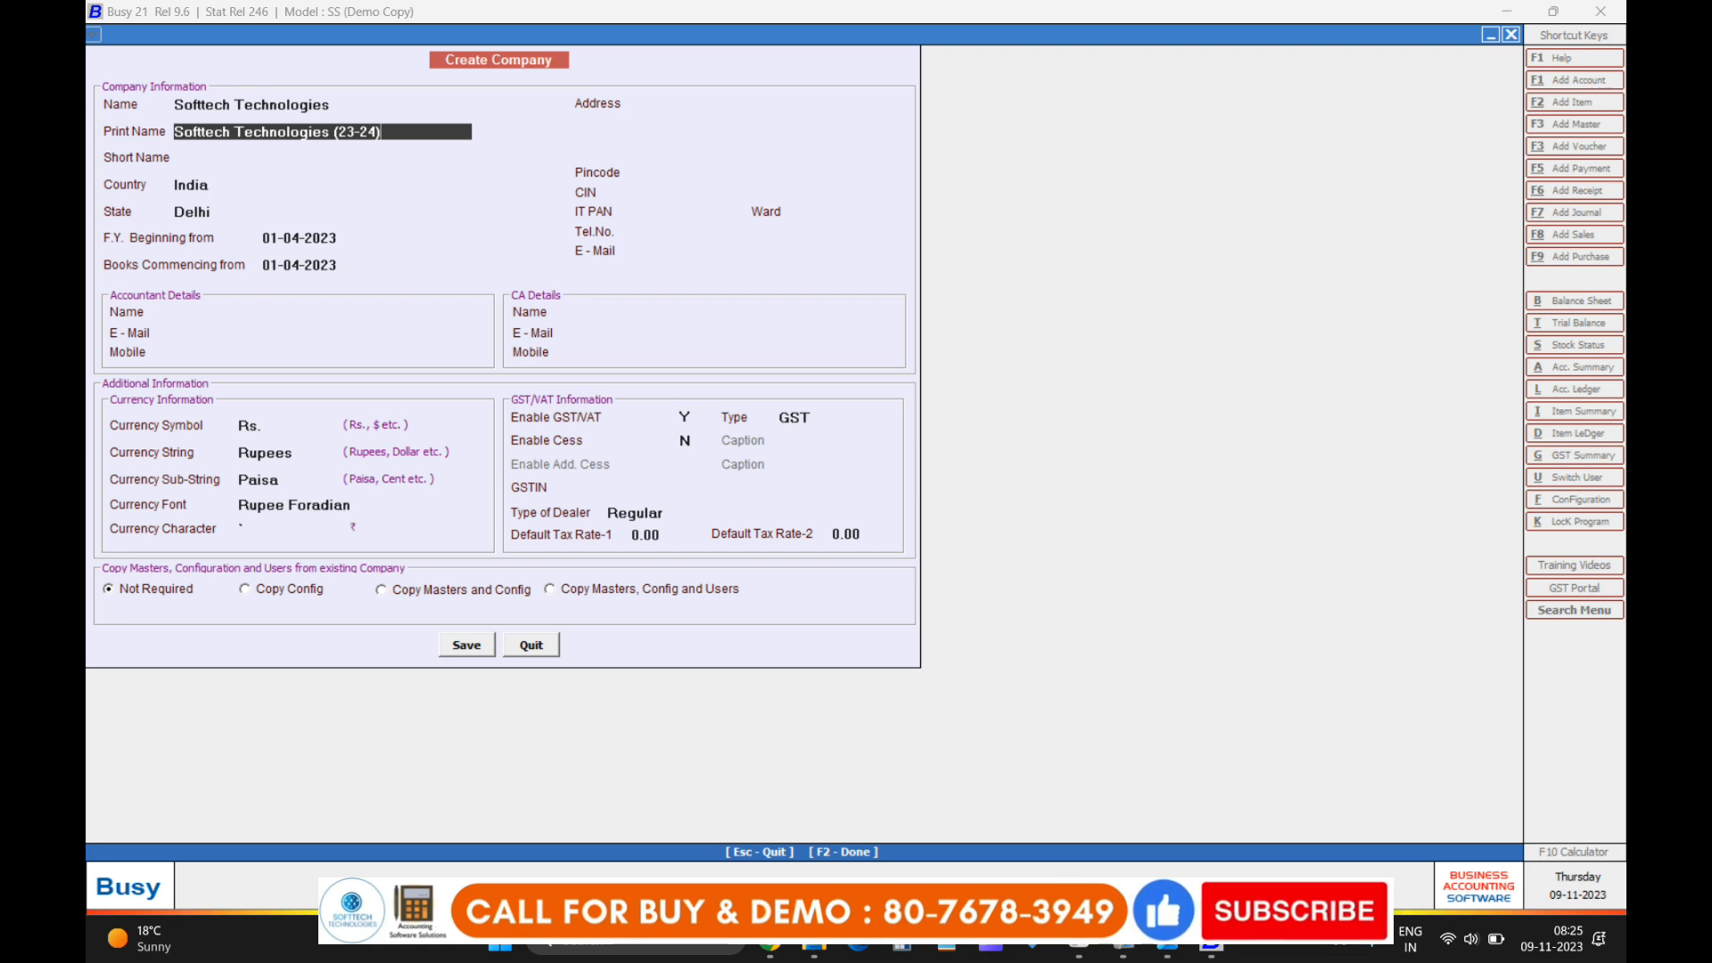
{"action": "key", "text": "BackSpace"}
{"action": "key", "text": "BackSpace"}
{"action": "key", "text": "BackSpace"}
{"action": "key", "text": "BackSpace"}
{"action": "key", "text": "BackSpace"}
{"action": "key", "text": "BackSpace"}
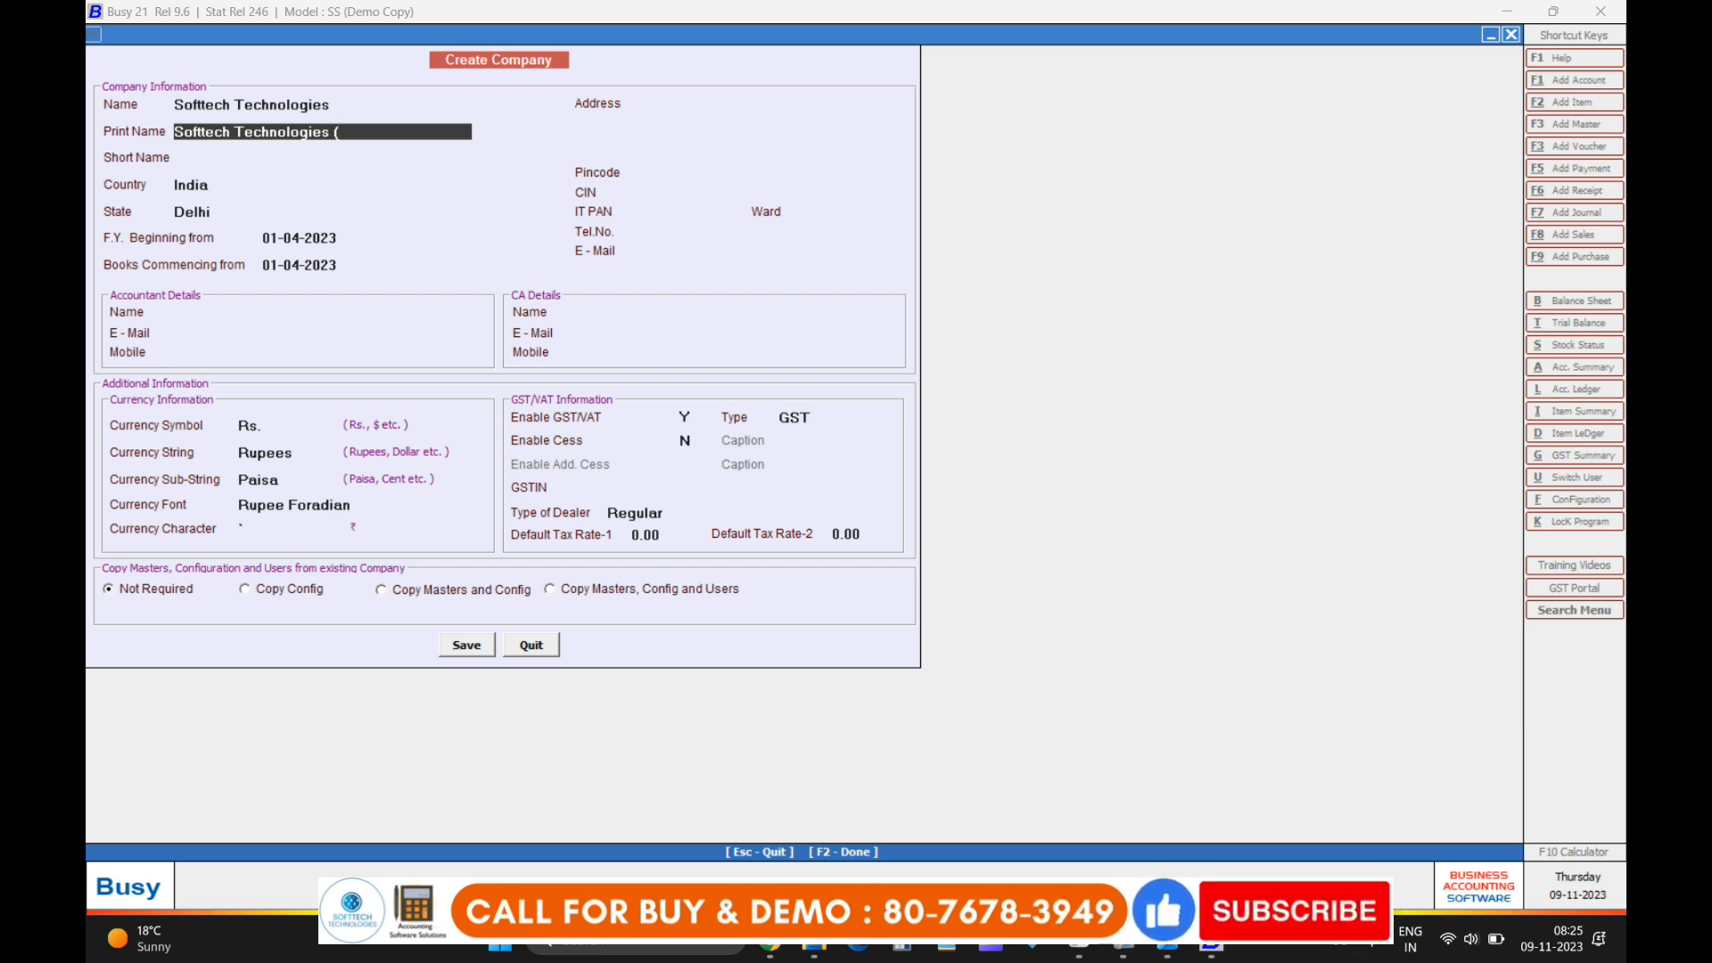
{"action": "type", "text": "Del"}
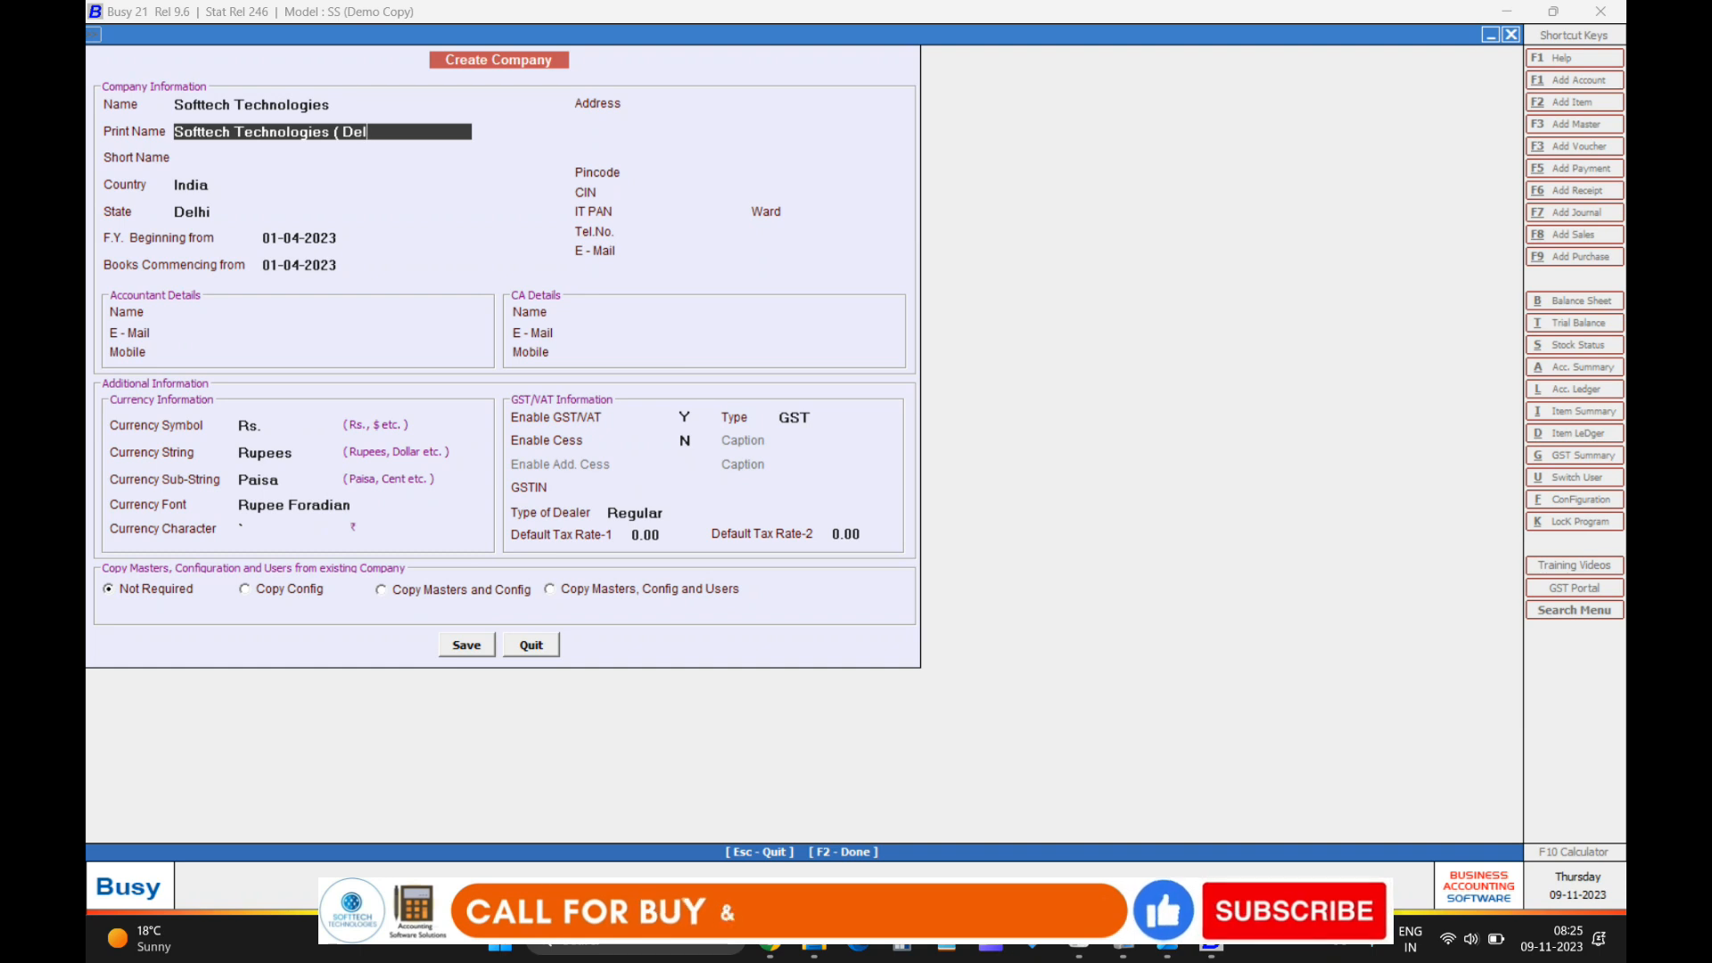
{"action": "type", "text": "hi)"}
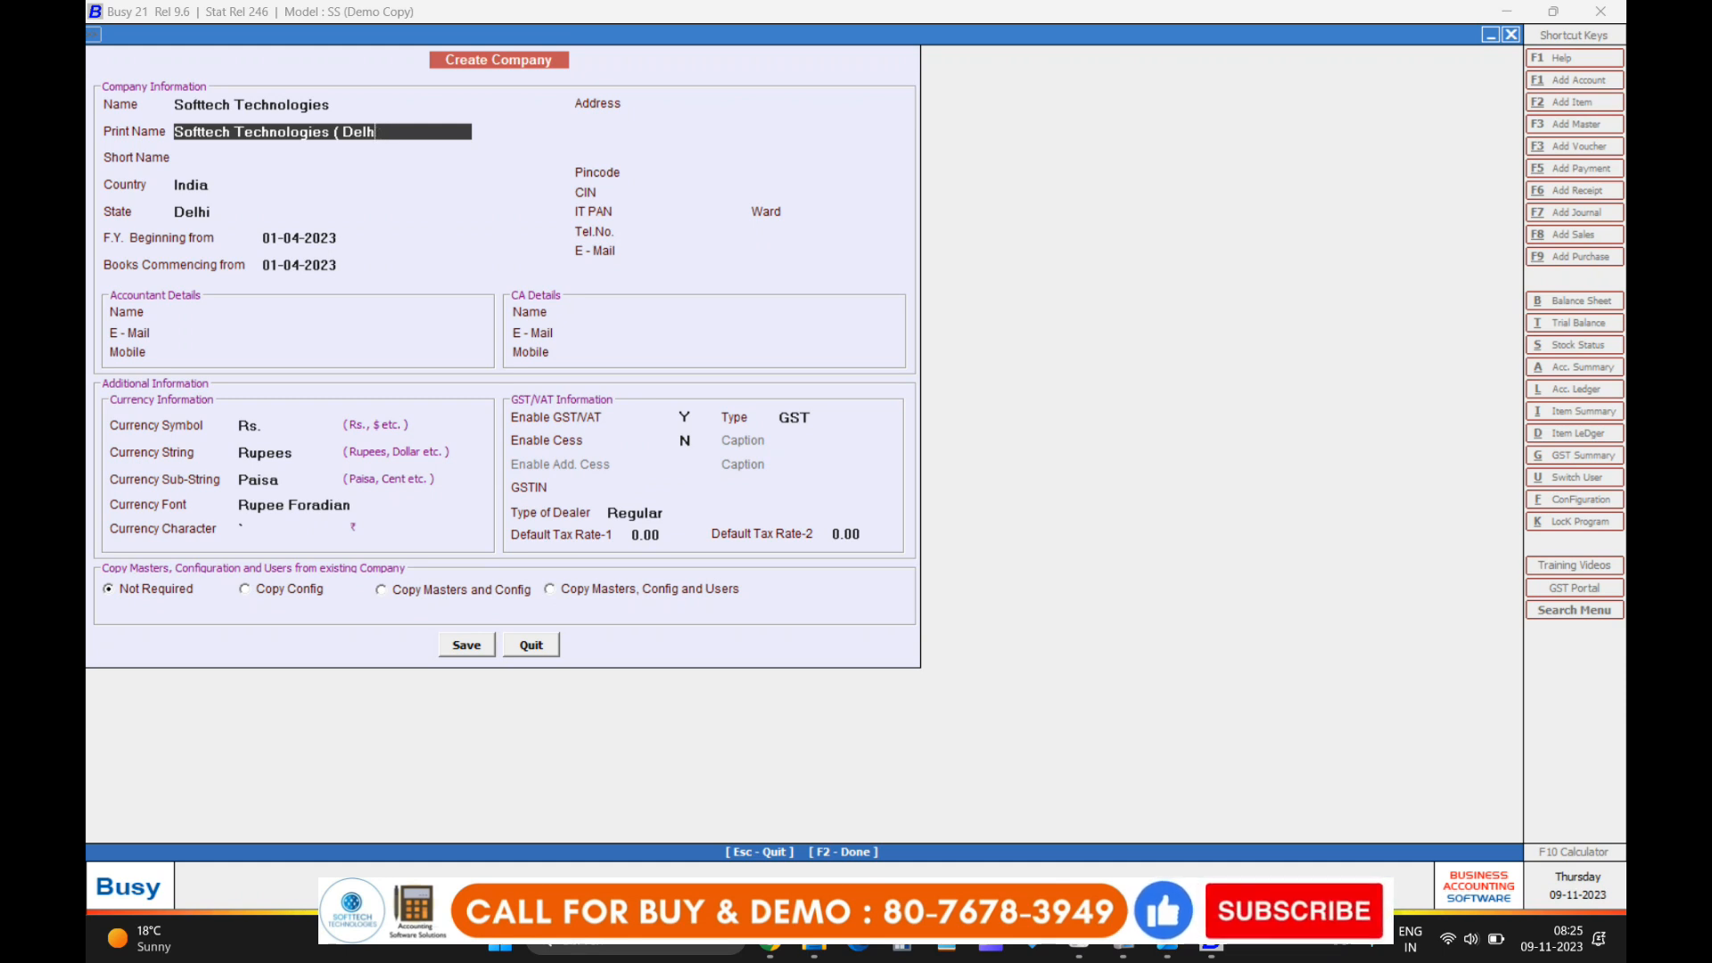
{"action": "key", "text": "BackSpace"}
{"action": "key", "text": "BackSpace"}
{"action": "key", "text": "BackSpace"}
{"action": "key", "text": "BackSpace"}
{"action": "key", "text": "BackSpace"}
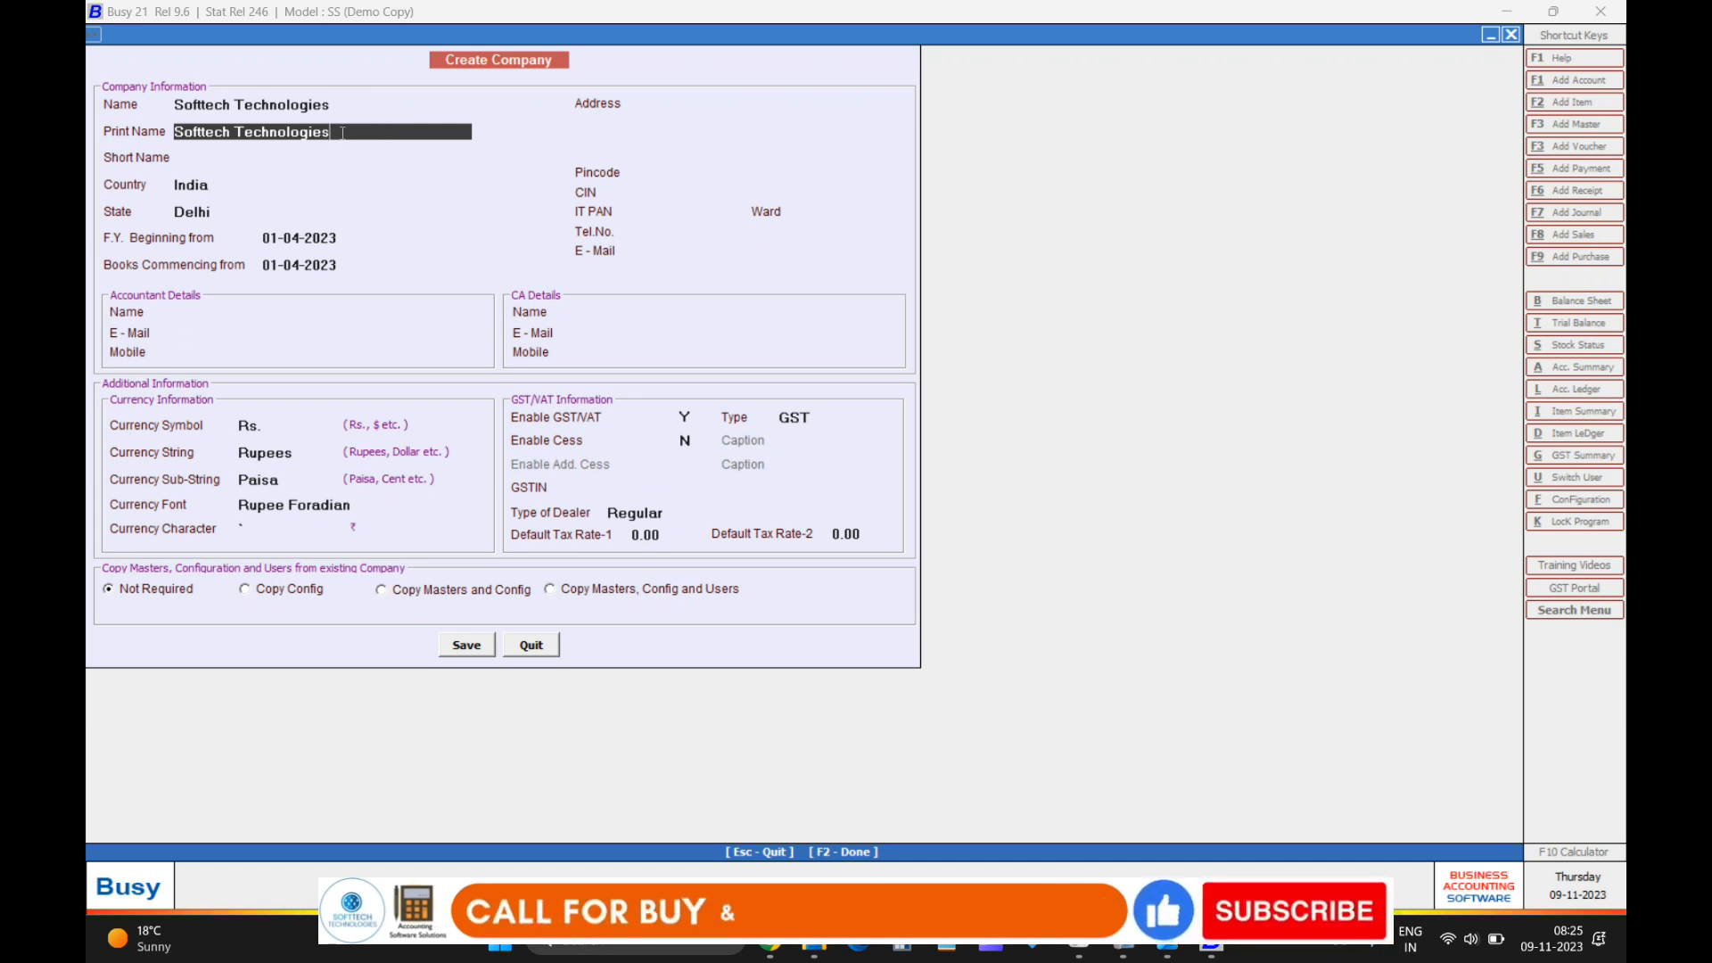
{"action": "key", "text": "Return"}
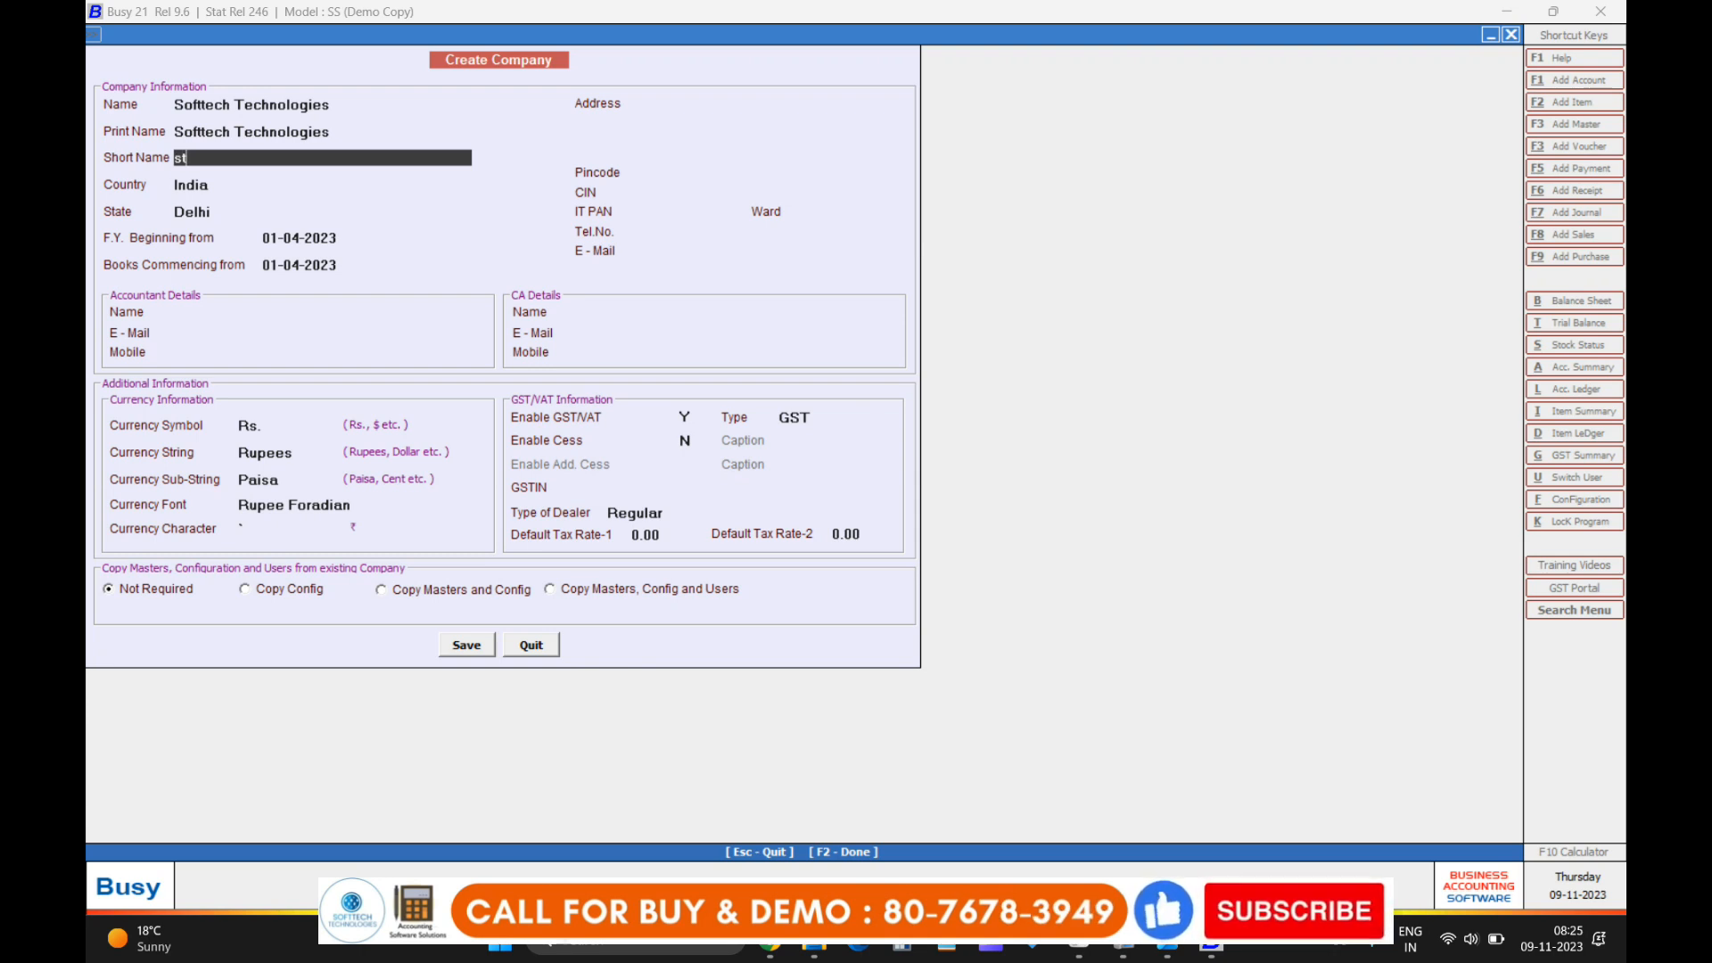
{"action": "key", "text": "Return"}
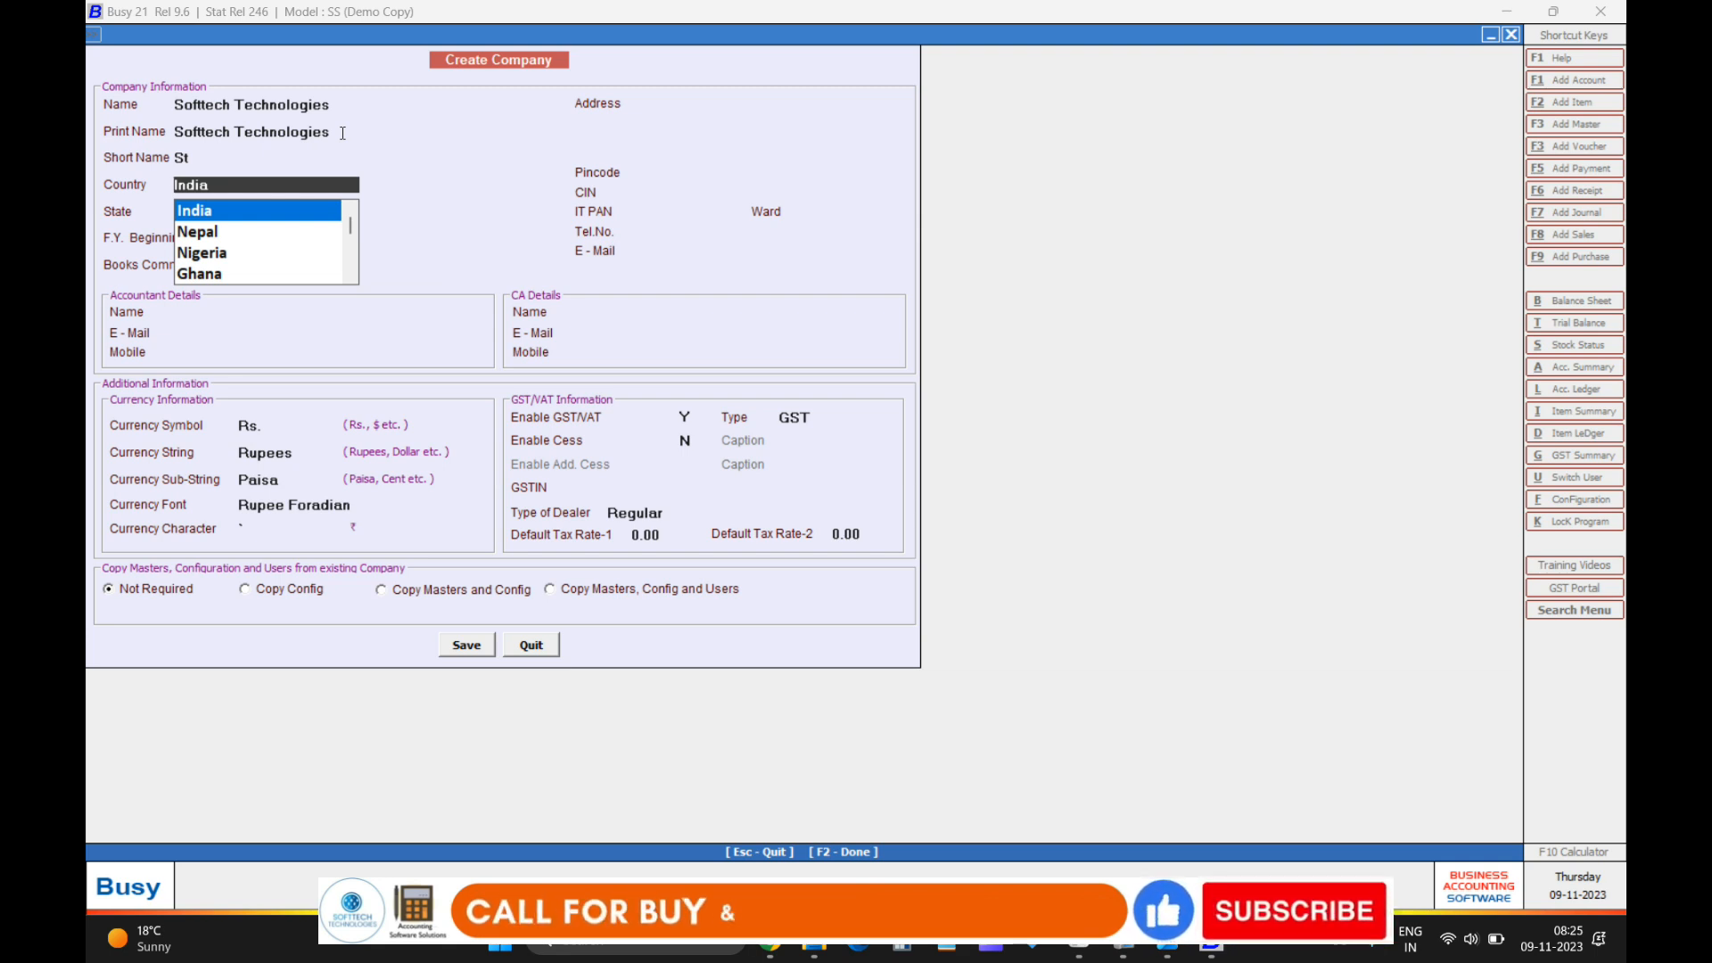
Keep India and Delhi as country and state, and accept 01-04-2023 for both start dates.
{"action": "key", "text": "Return"}
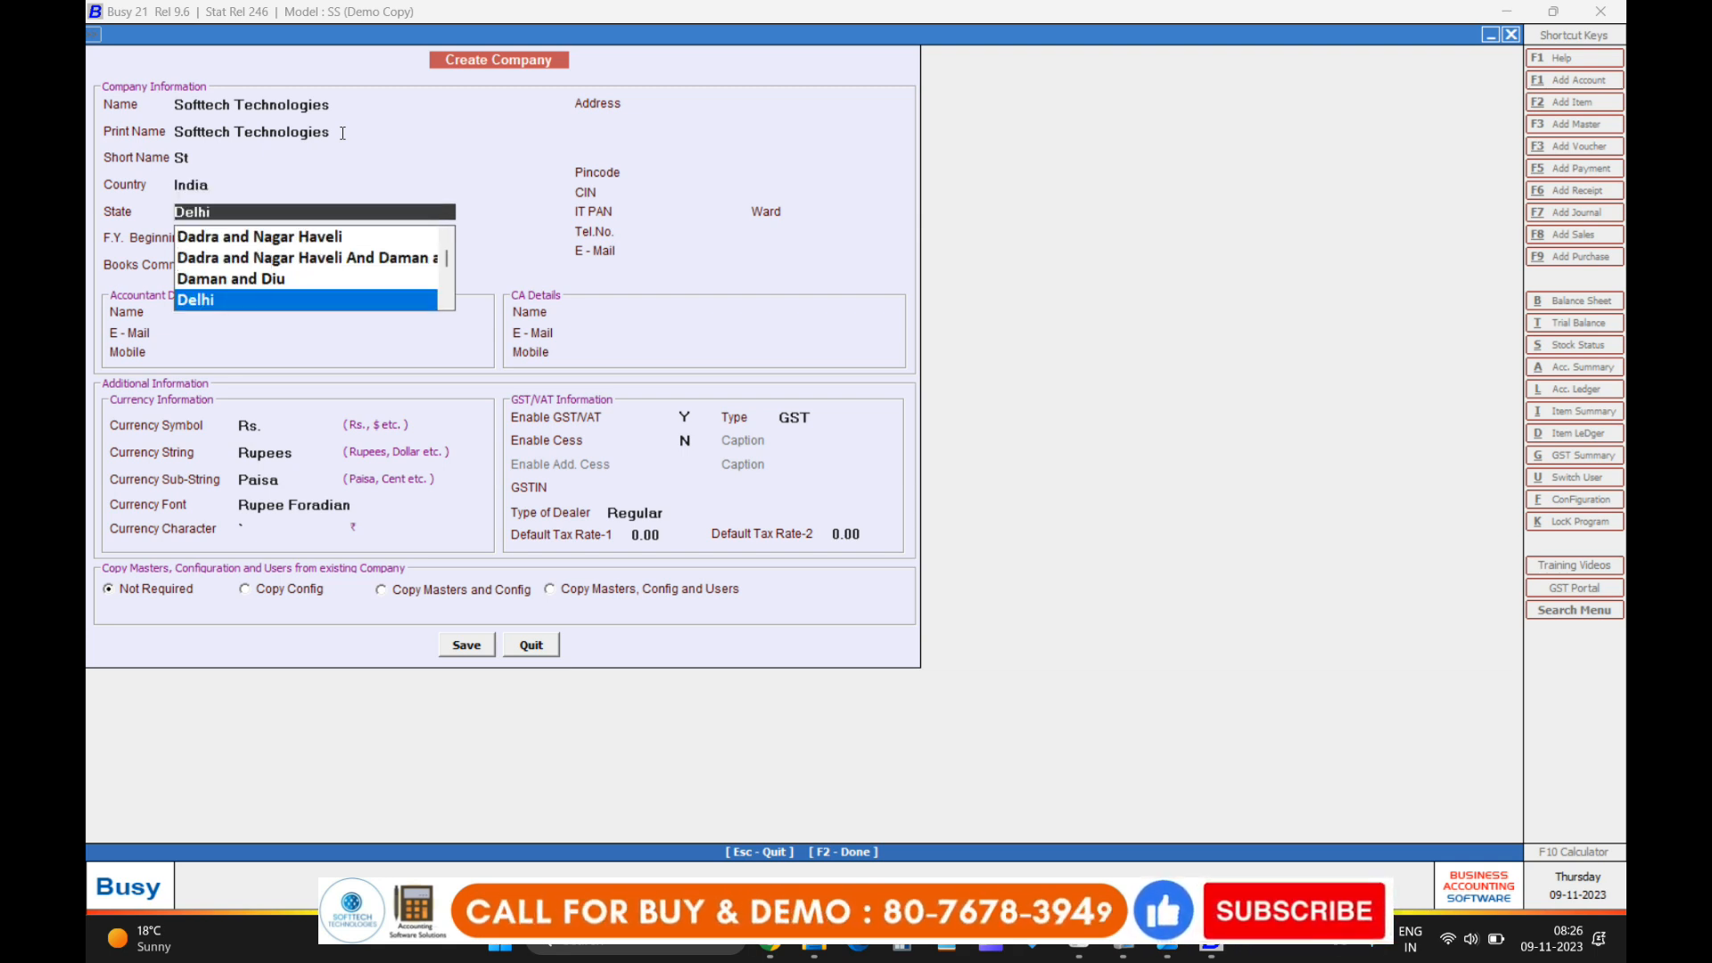
{"action": "key", "text": "Up"}
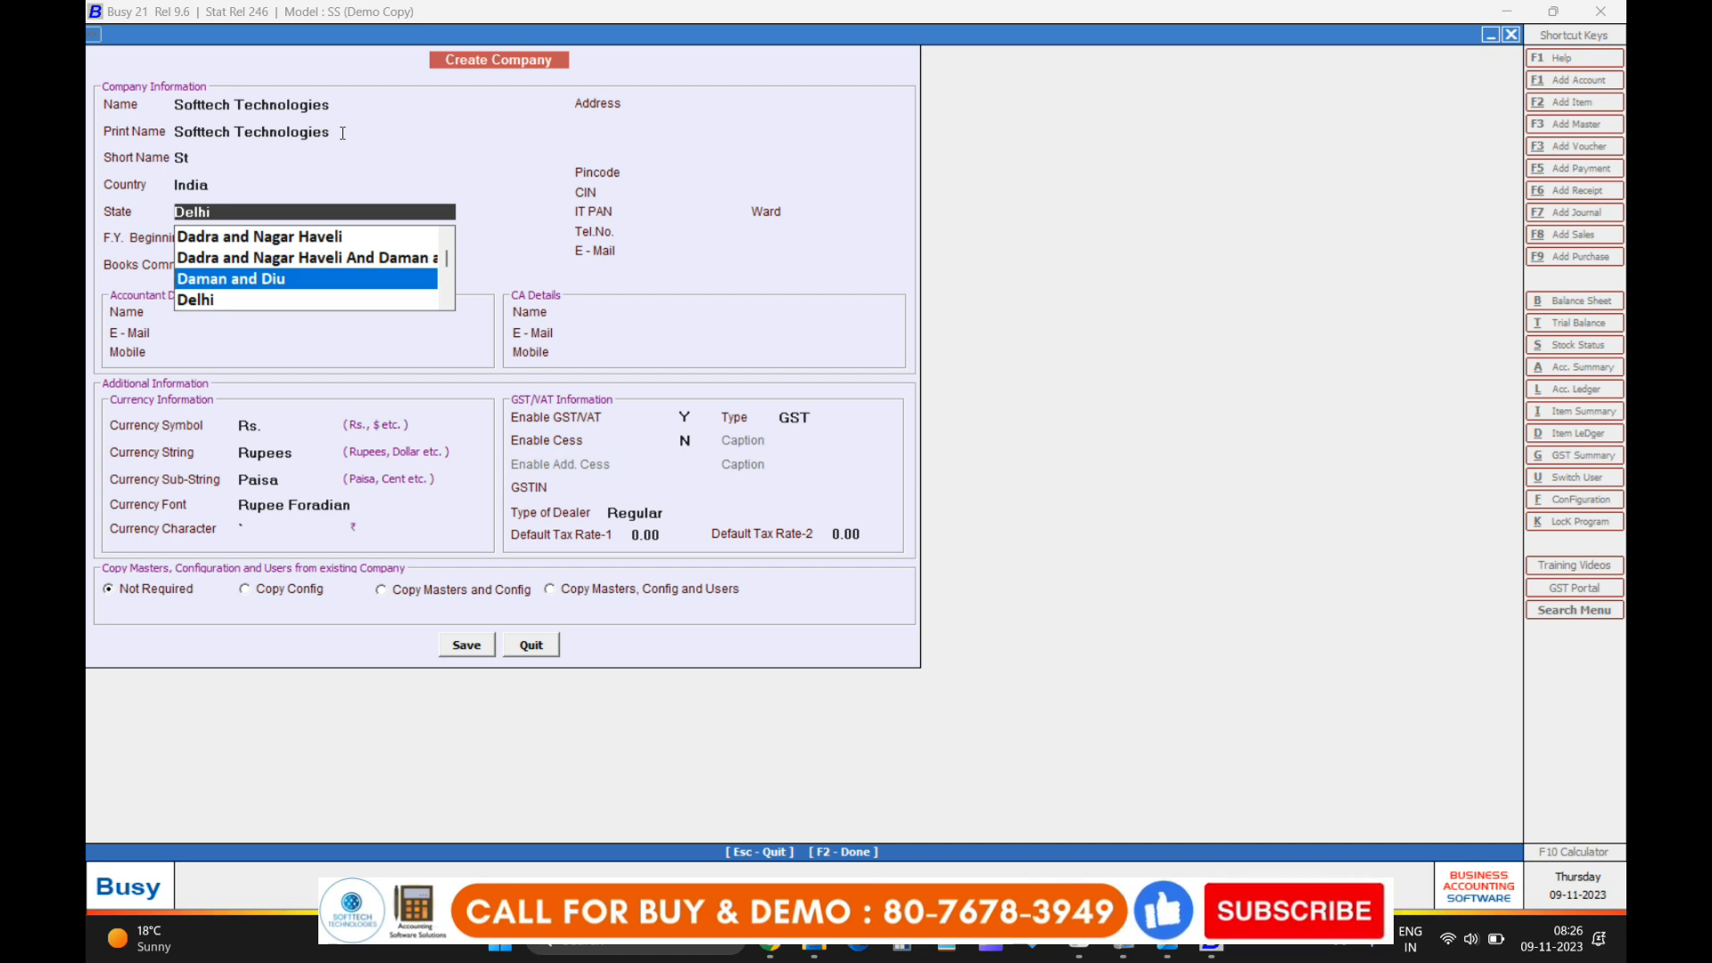
{"action": "key", "text": "Down"}
{"action": "key", "text": "Return"}
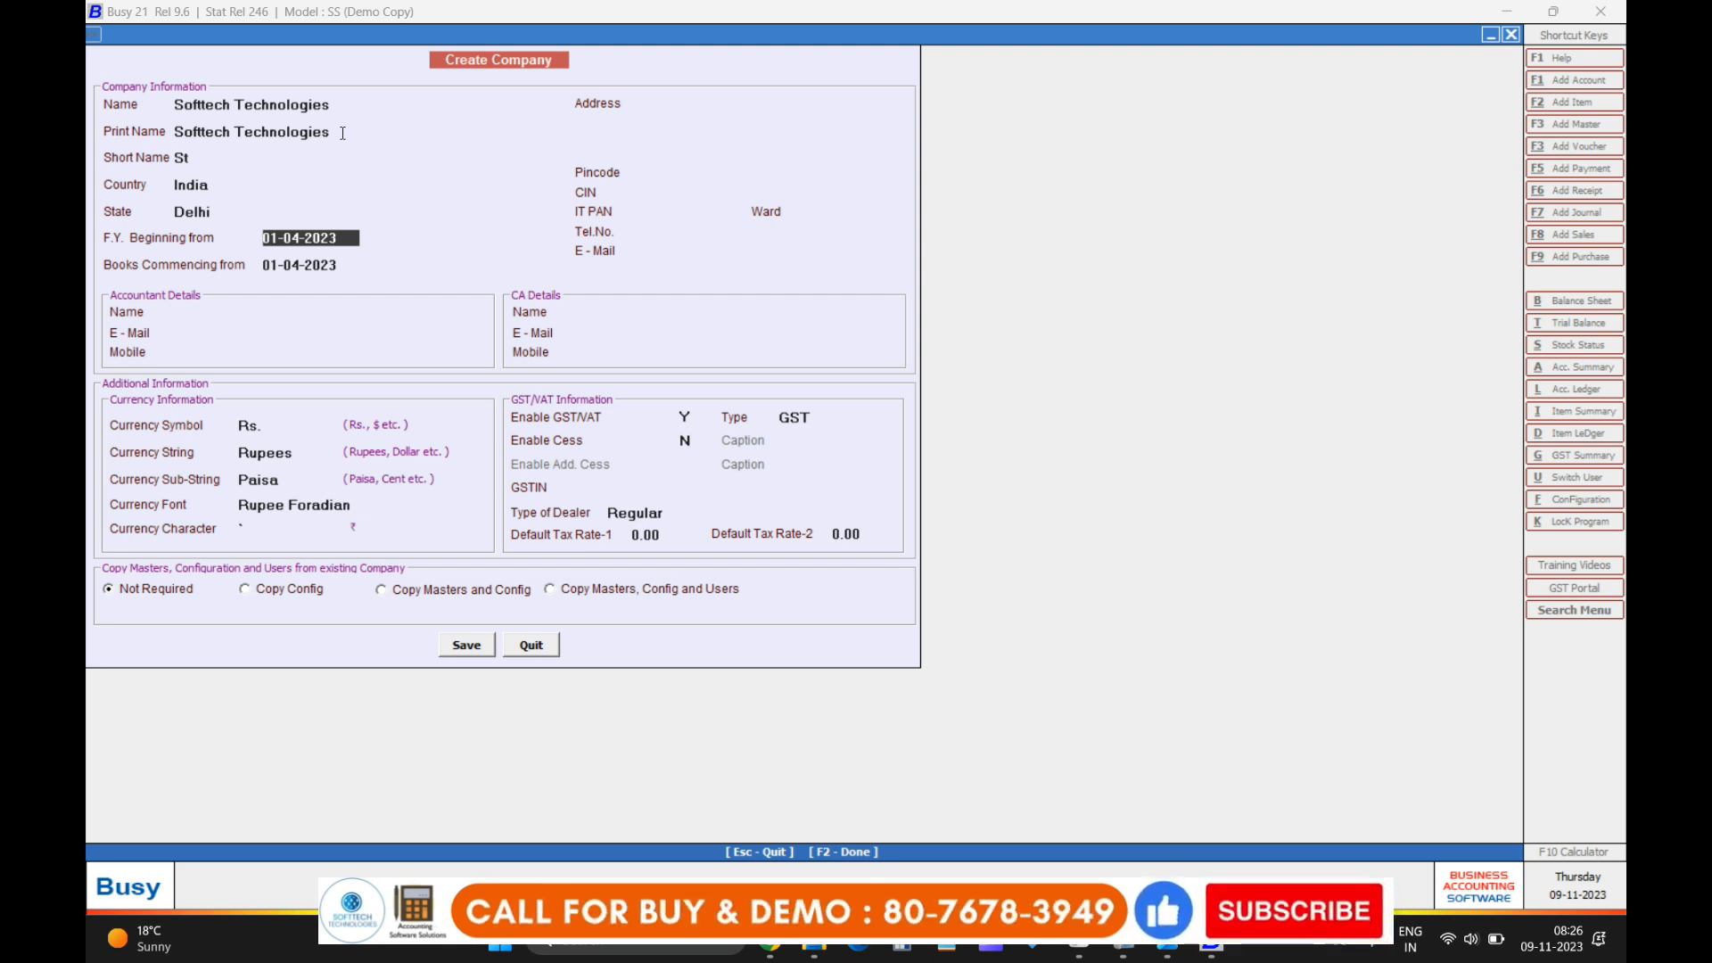
{"action": "key", "text": "Return"}
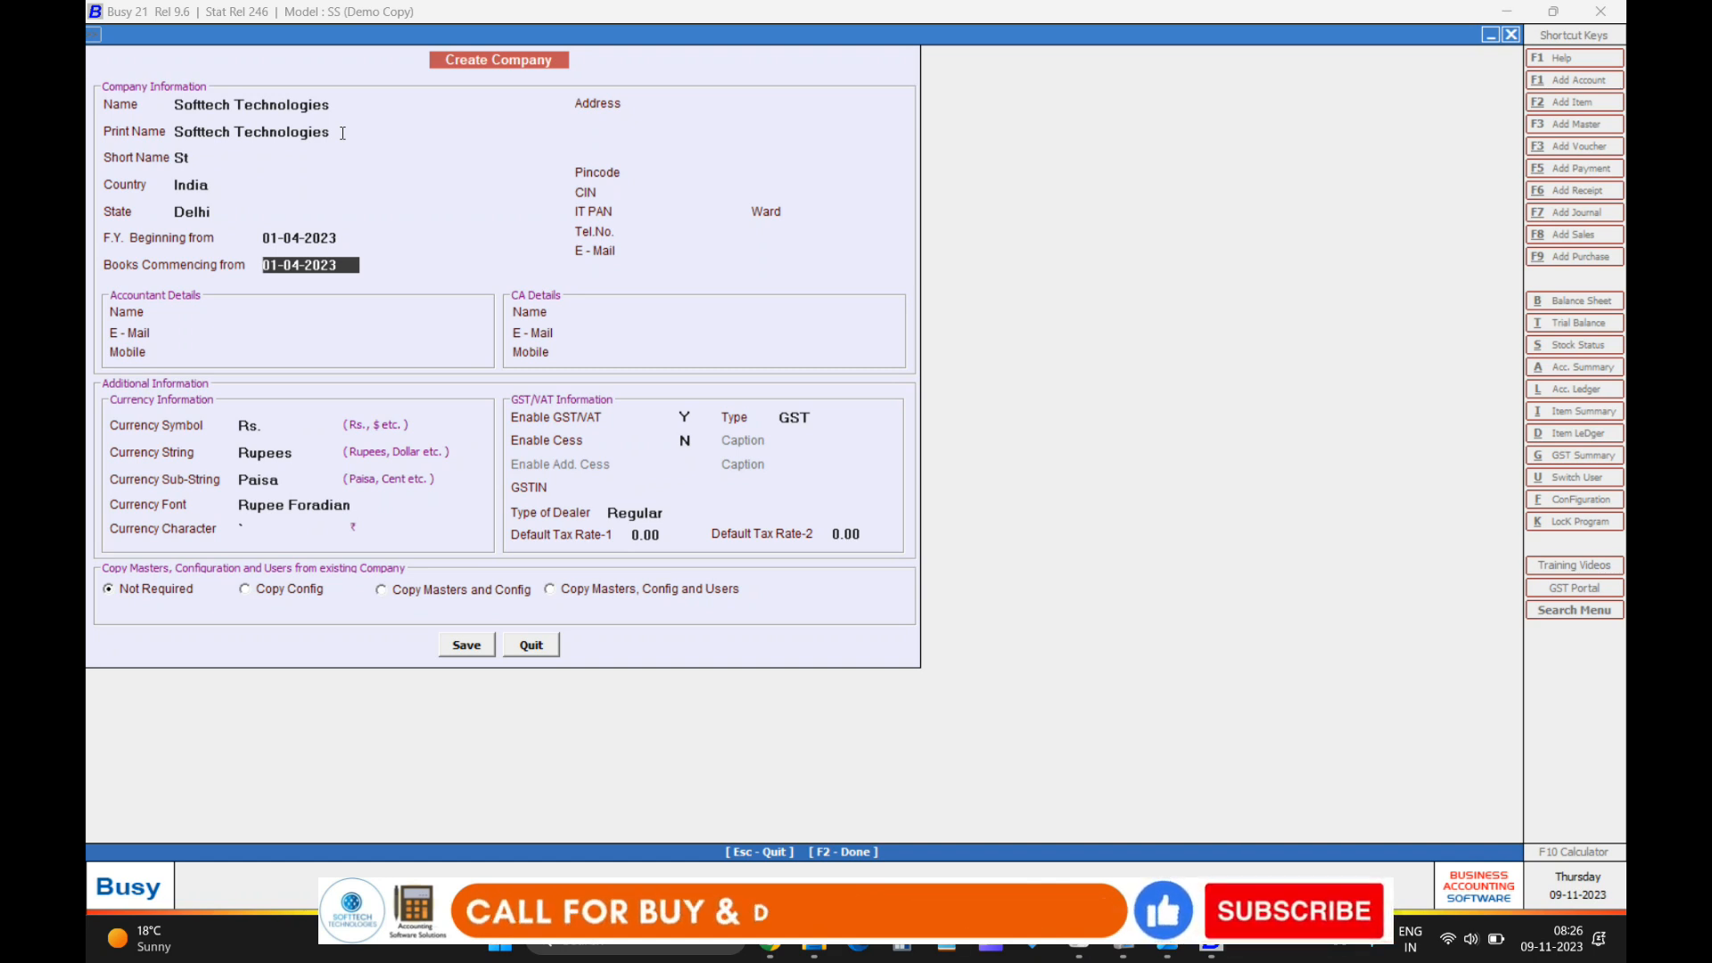
{"action": "key", "text": "Return"}
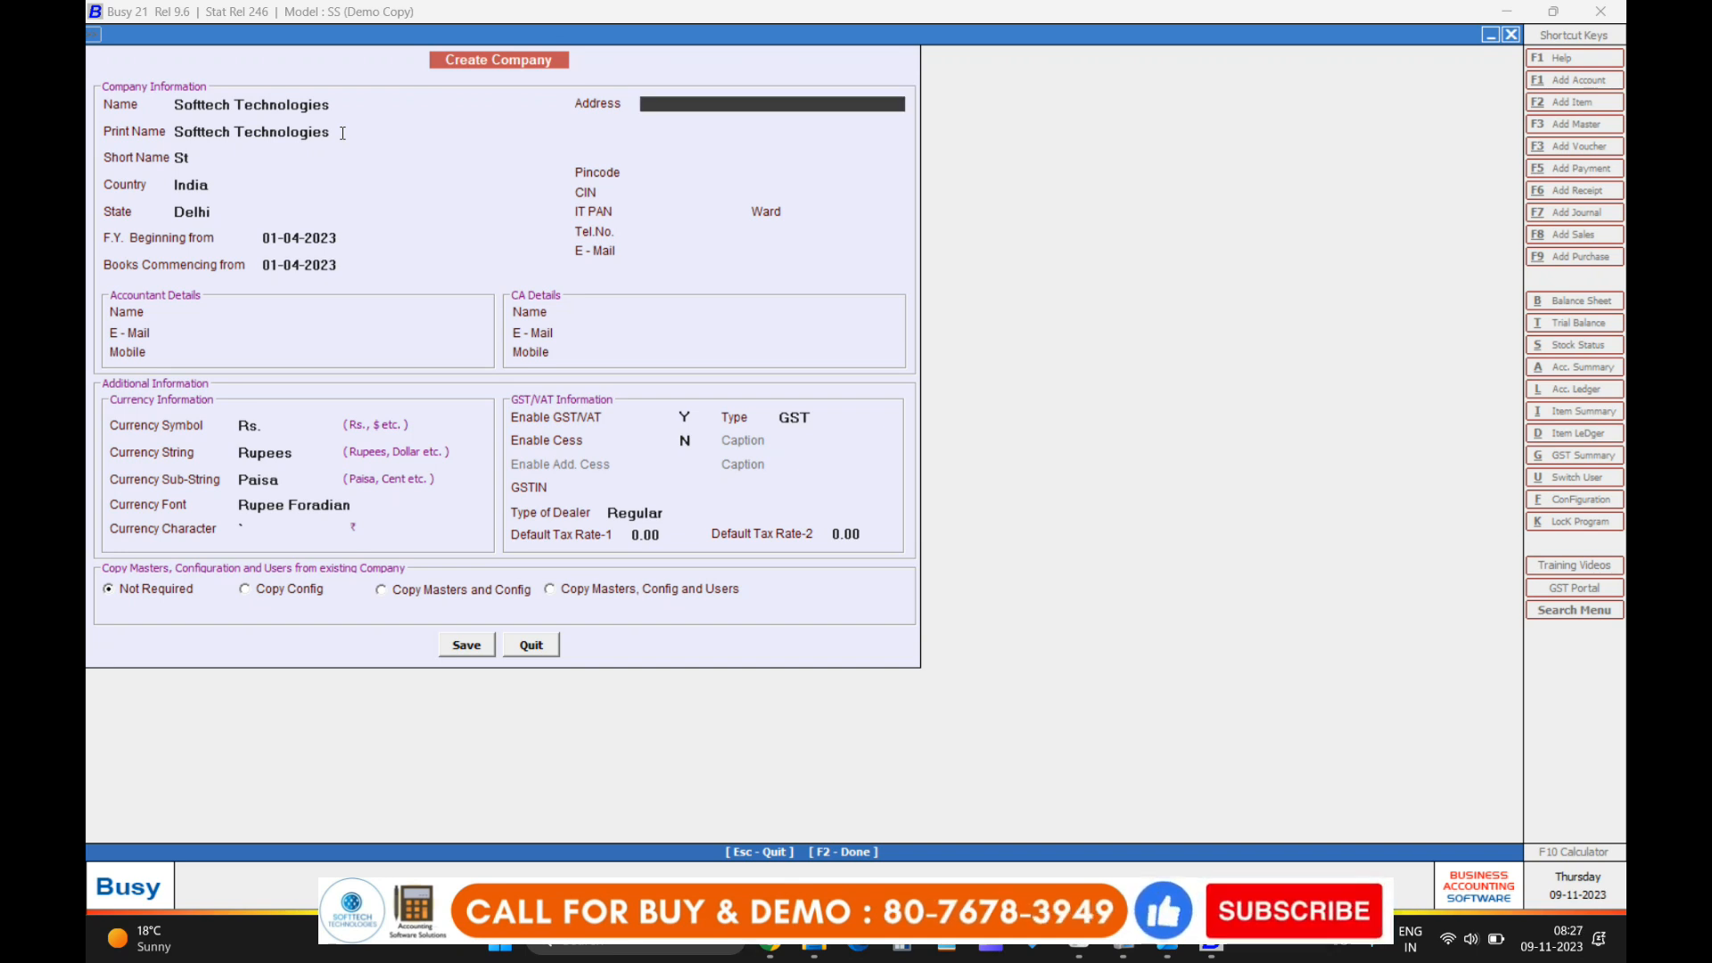
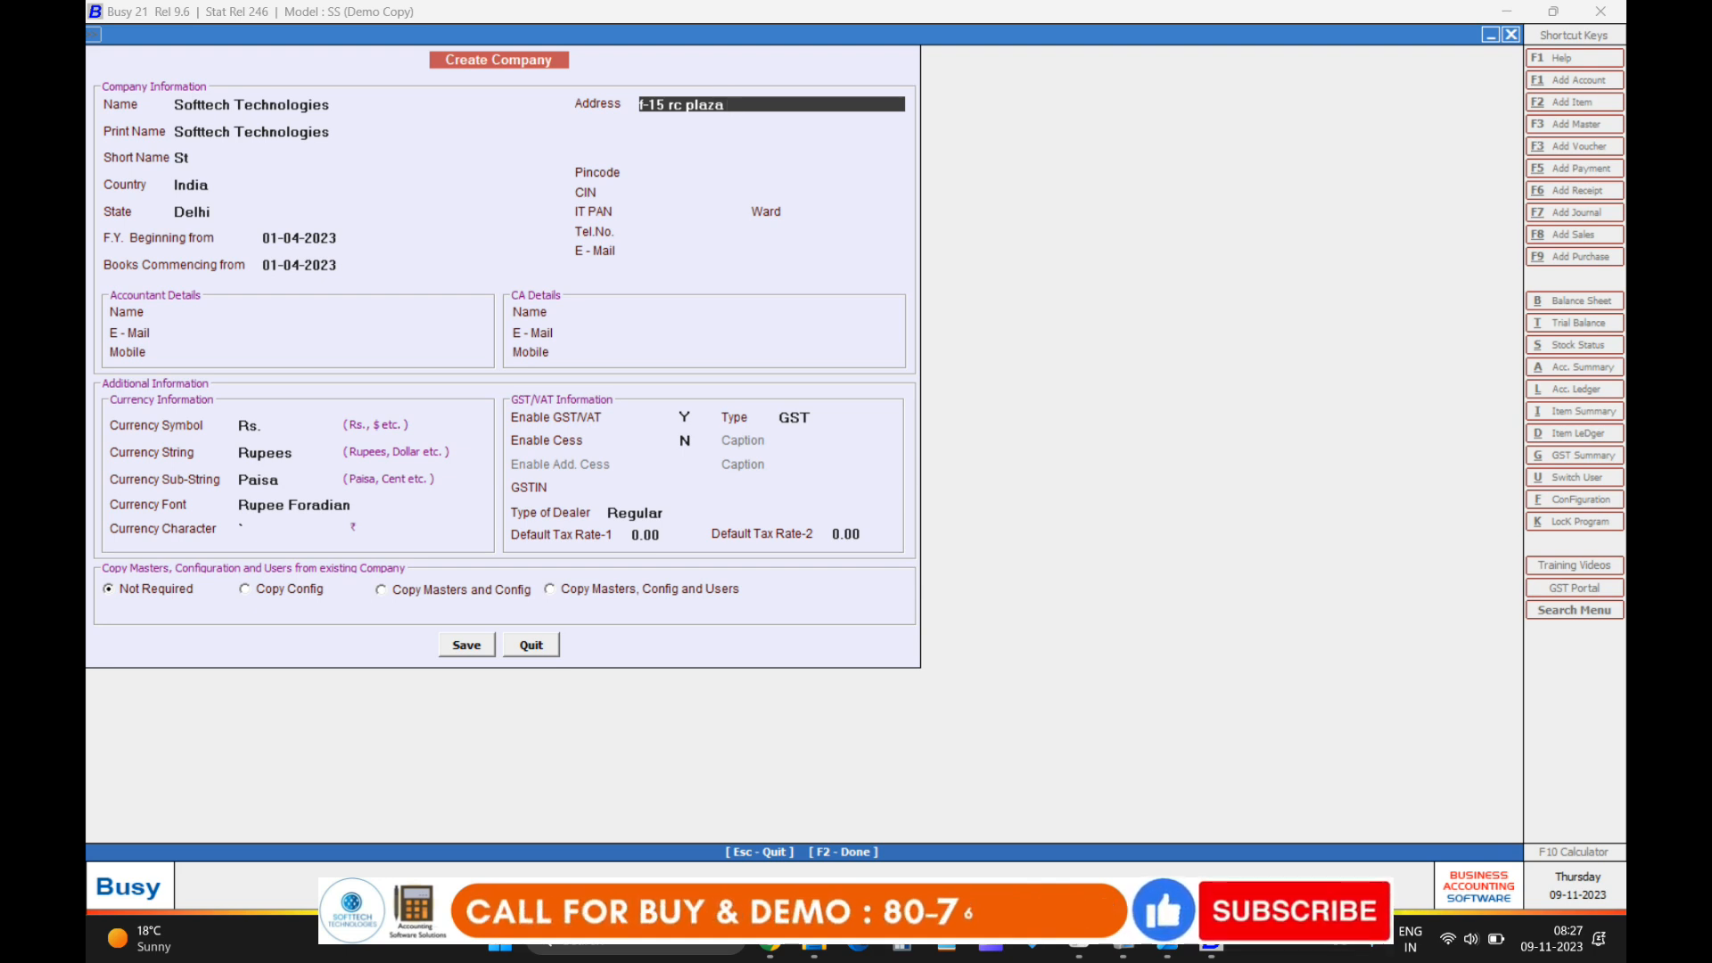
Enter the company's three address lines in the Address fields.
{"action": "key", "text": "Return"}
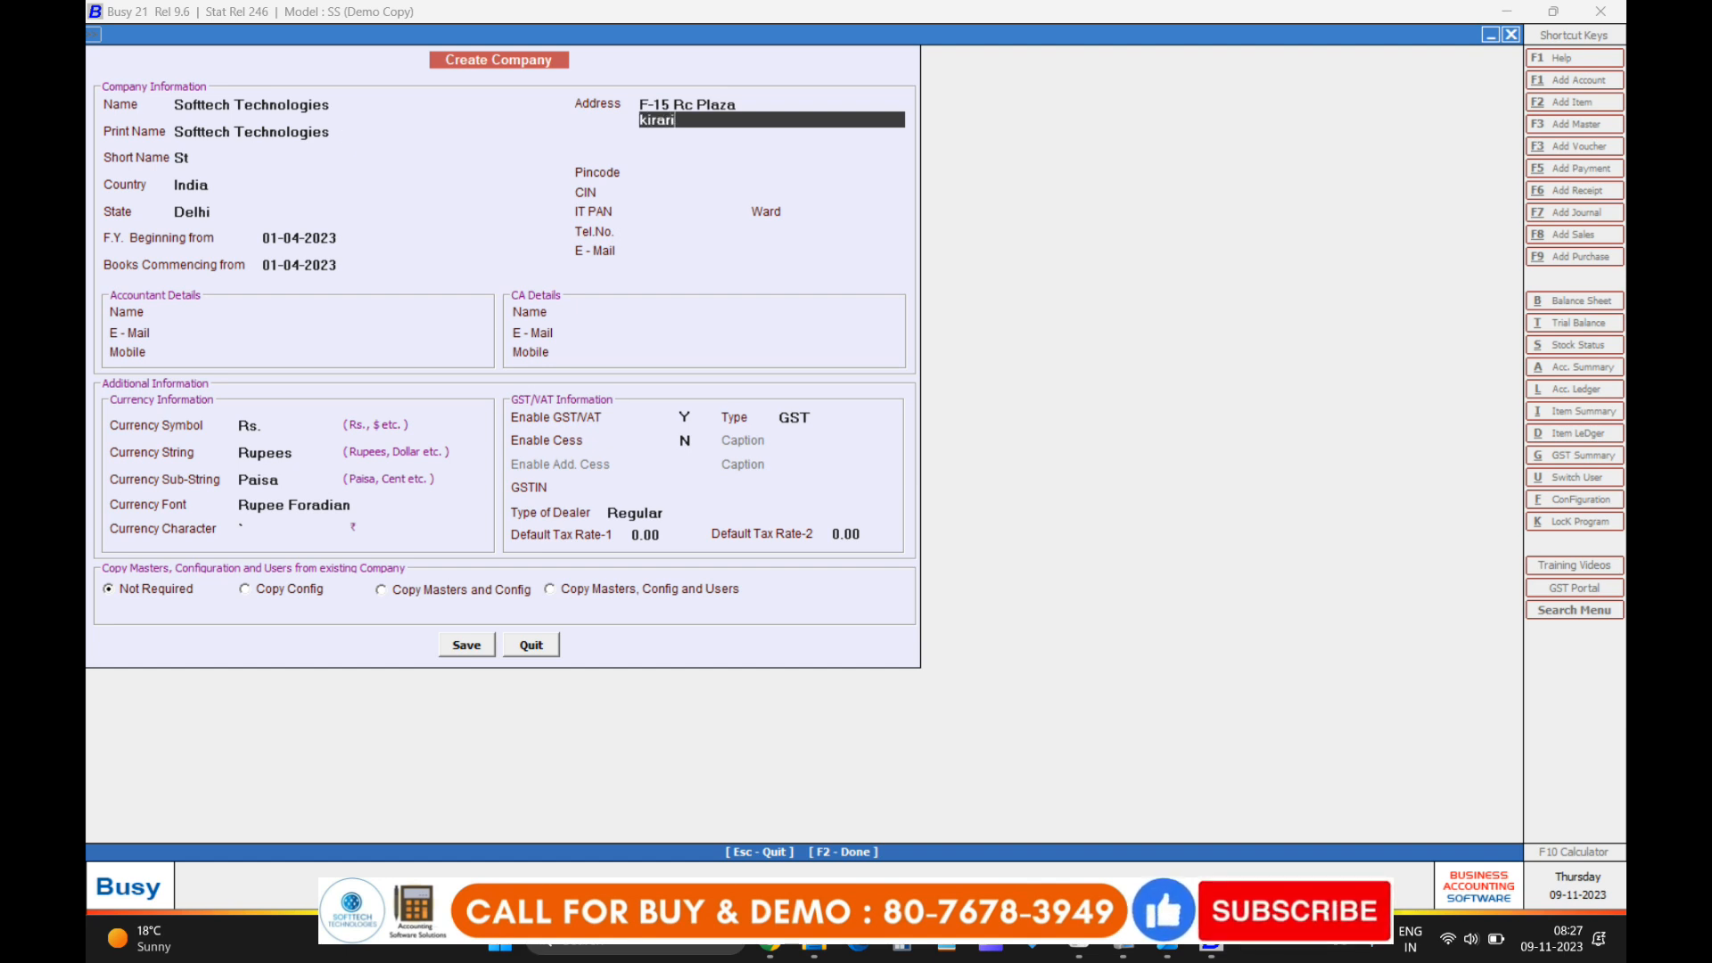
{"action": "type", "text": "elhi"}
{"action": "key", "text": "Return"}
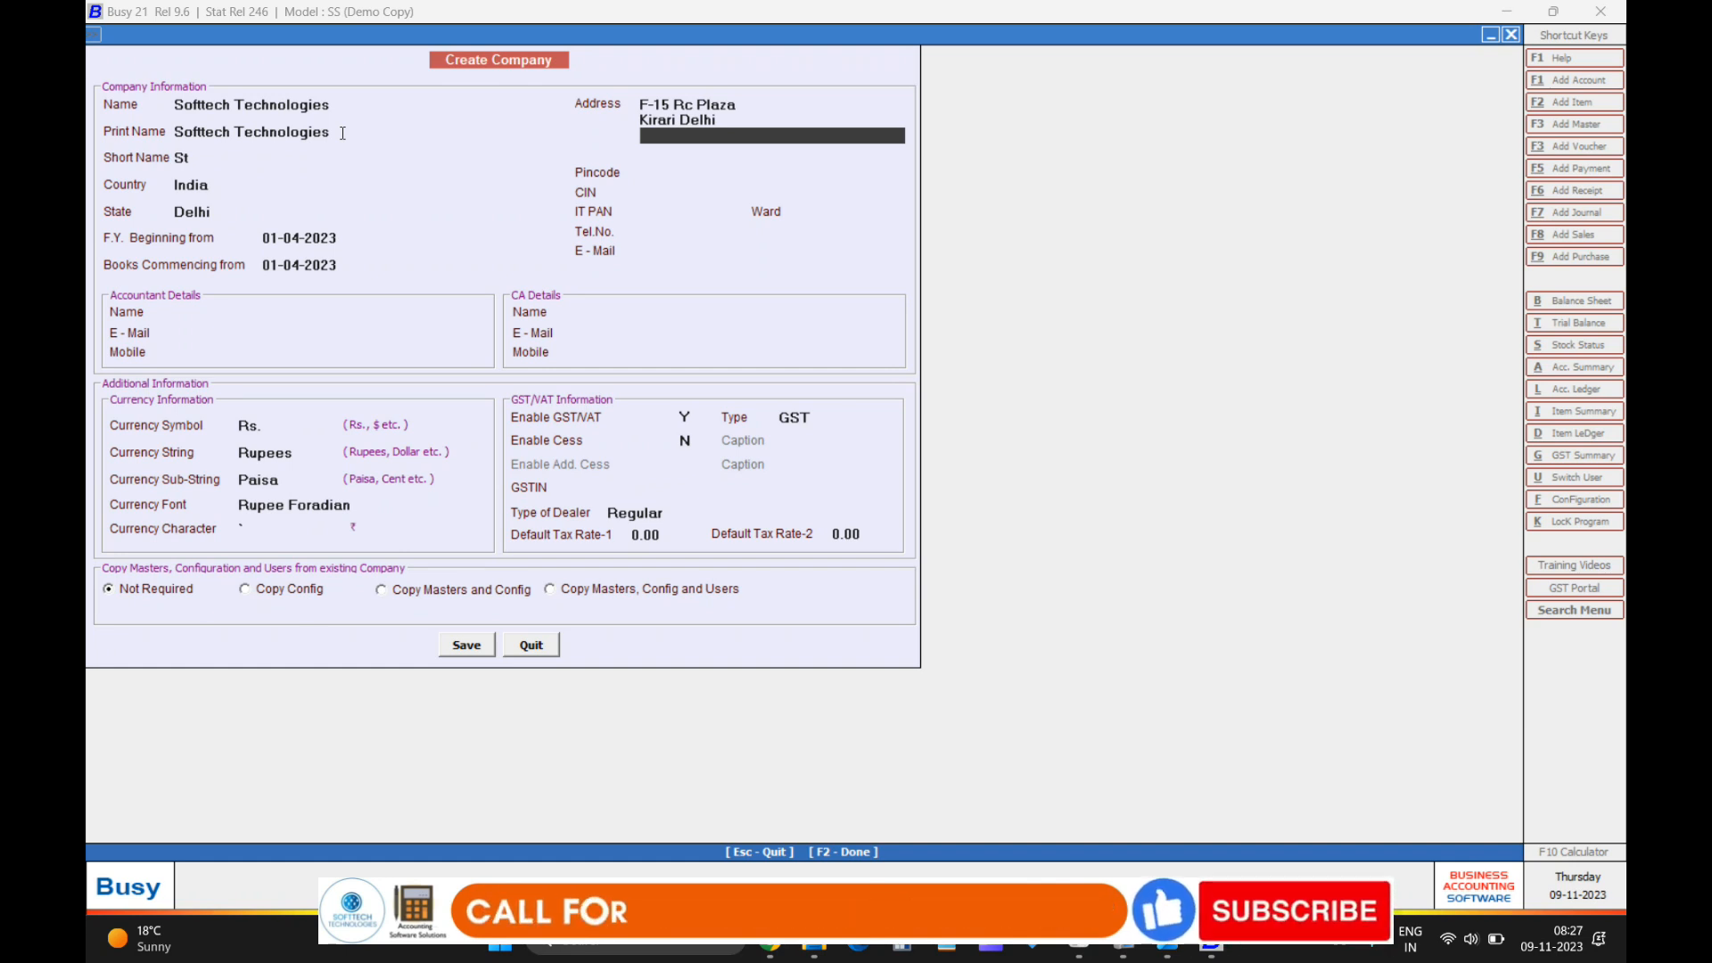
{"action": "type", "text": "India"}
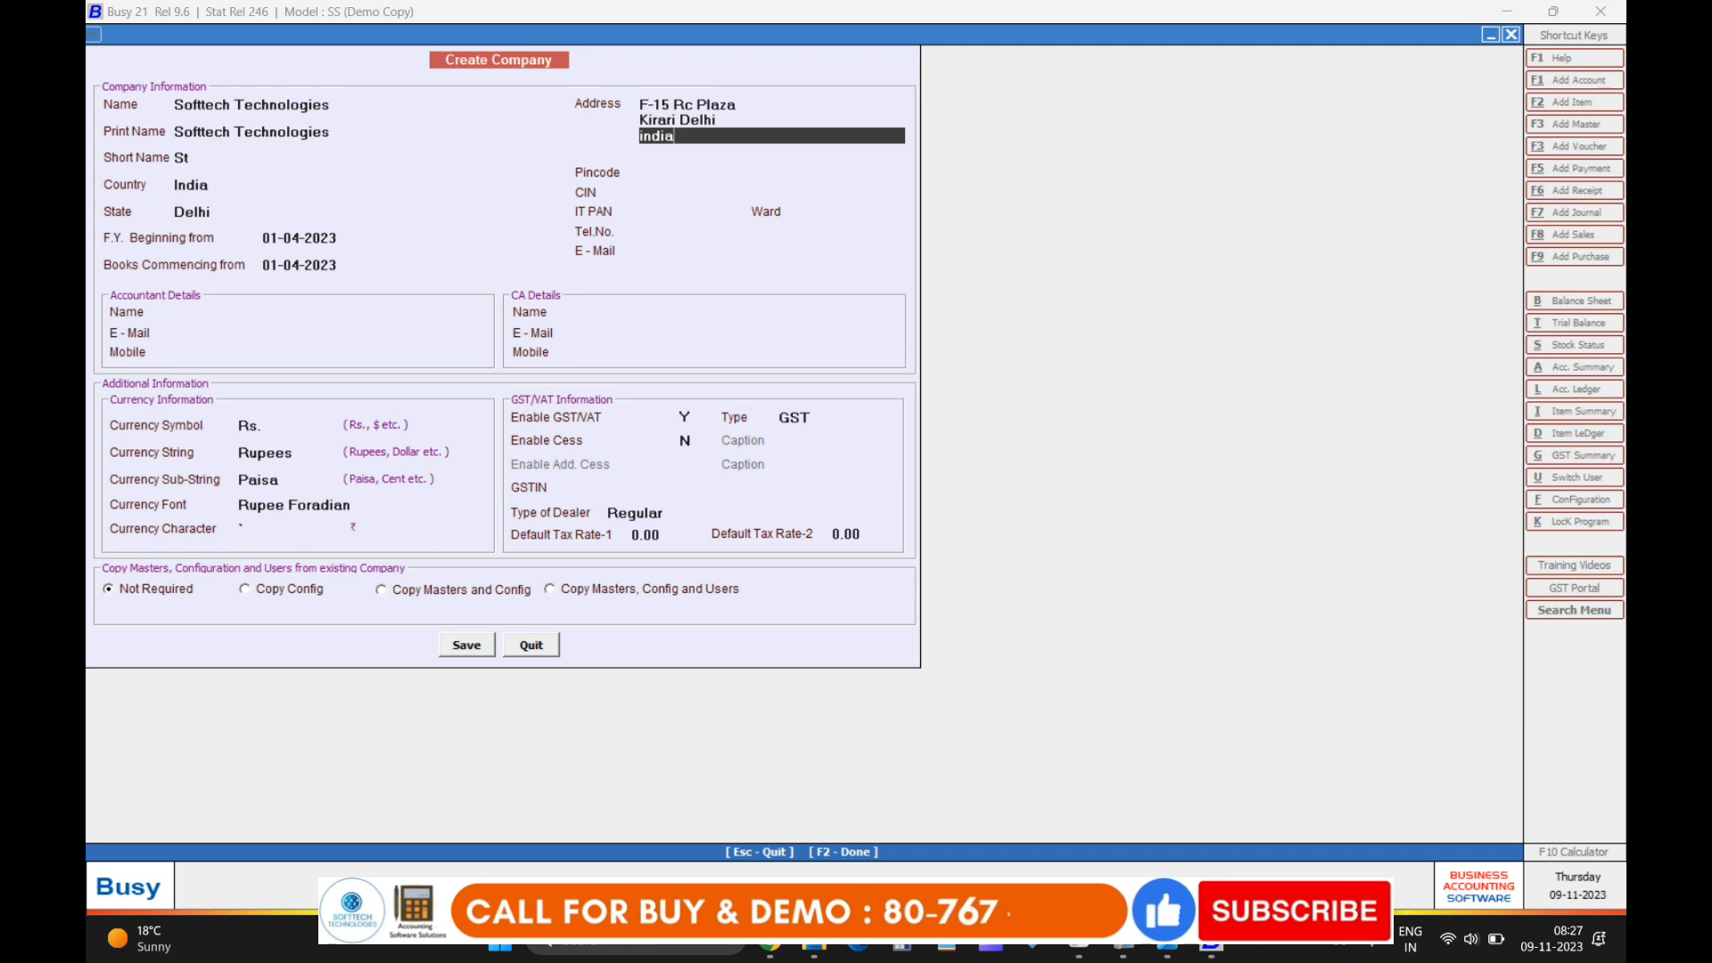
{"action": "key", "text": "Return"}
{"action": "key", "text": "Return"}
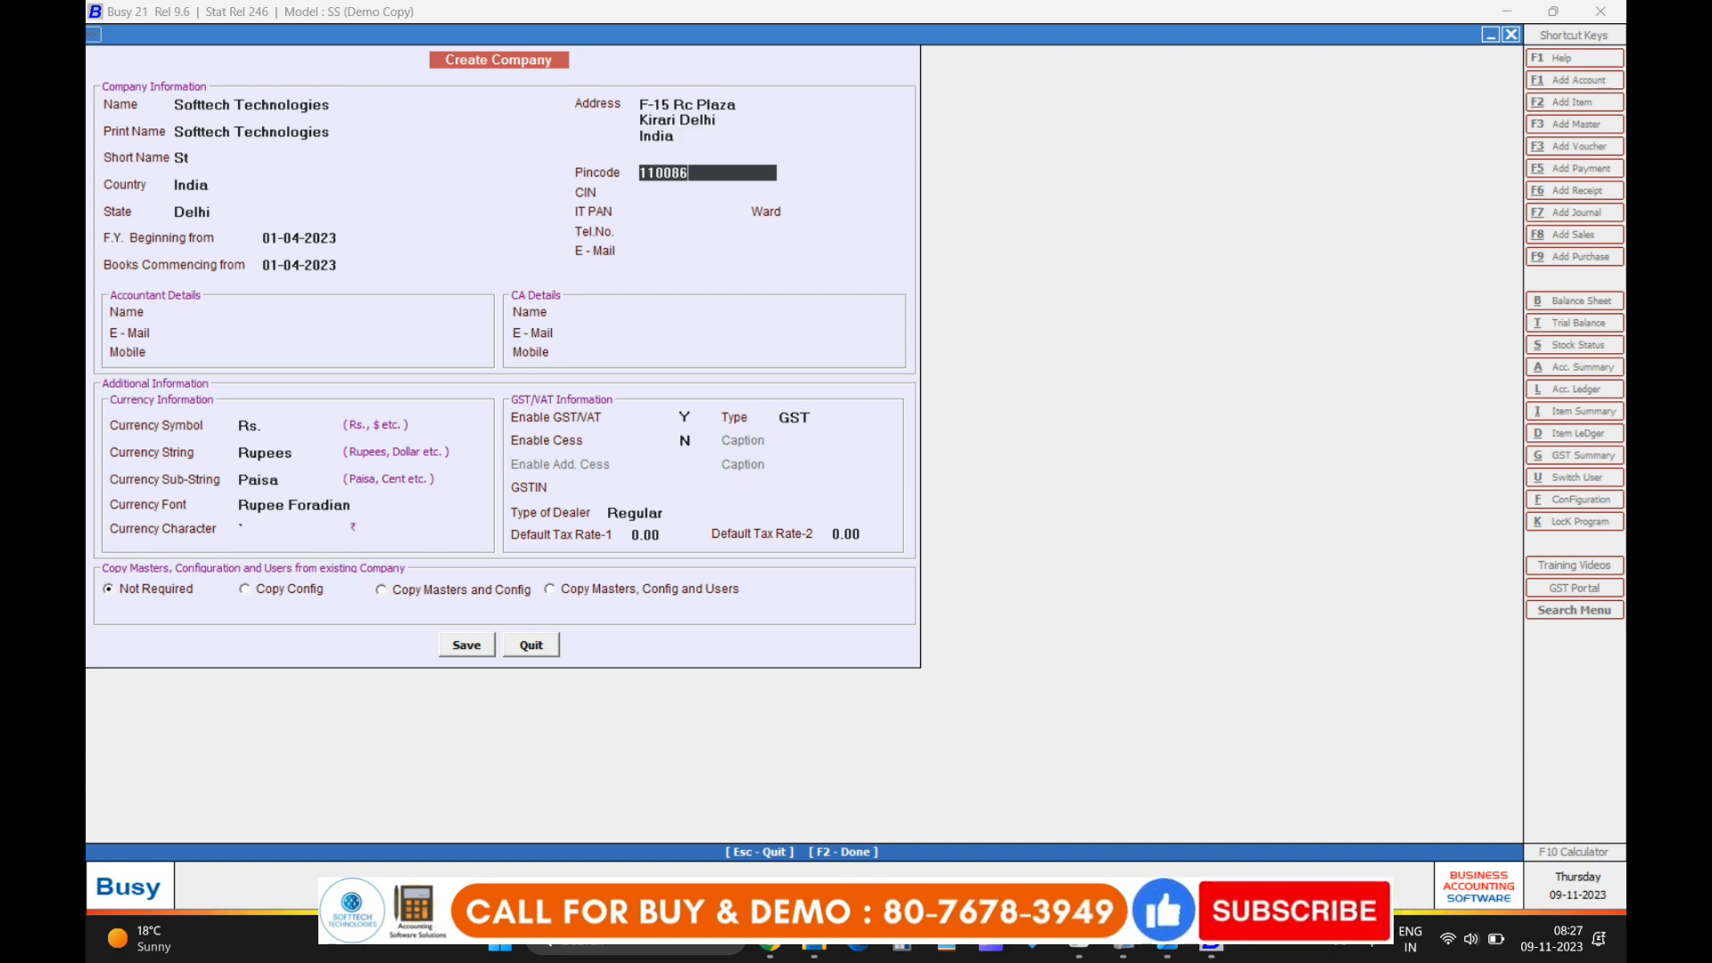
Confirm the pincode, skip CIN, IT PAN and Ward, then enter the company's phone number and e-mail.
{"action": "key", "text": "Return"}
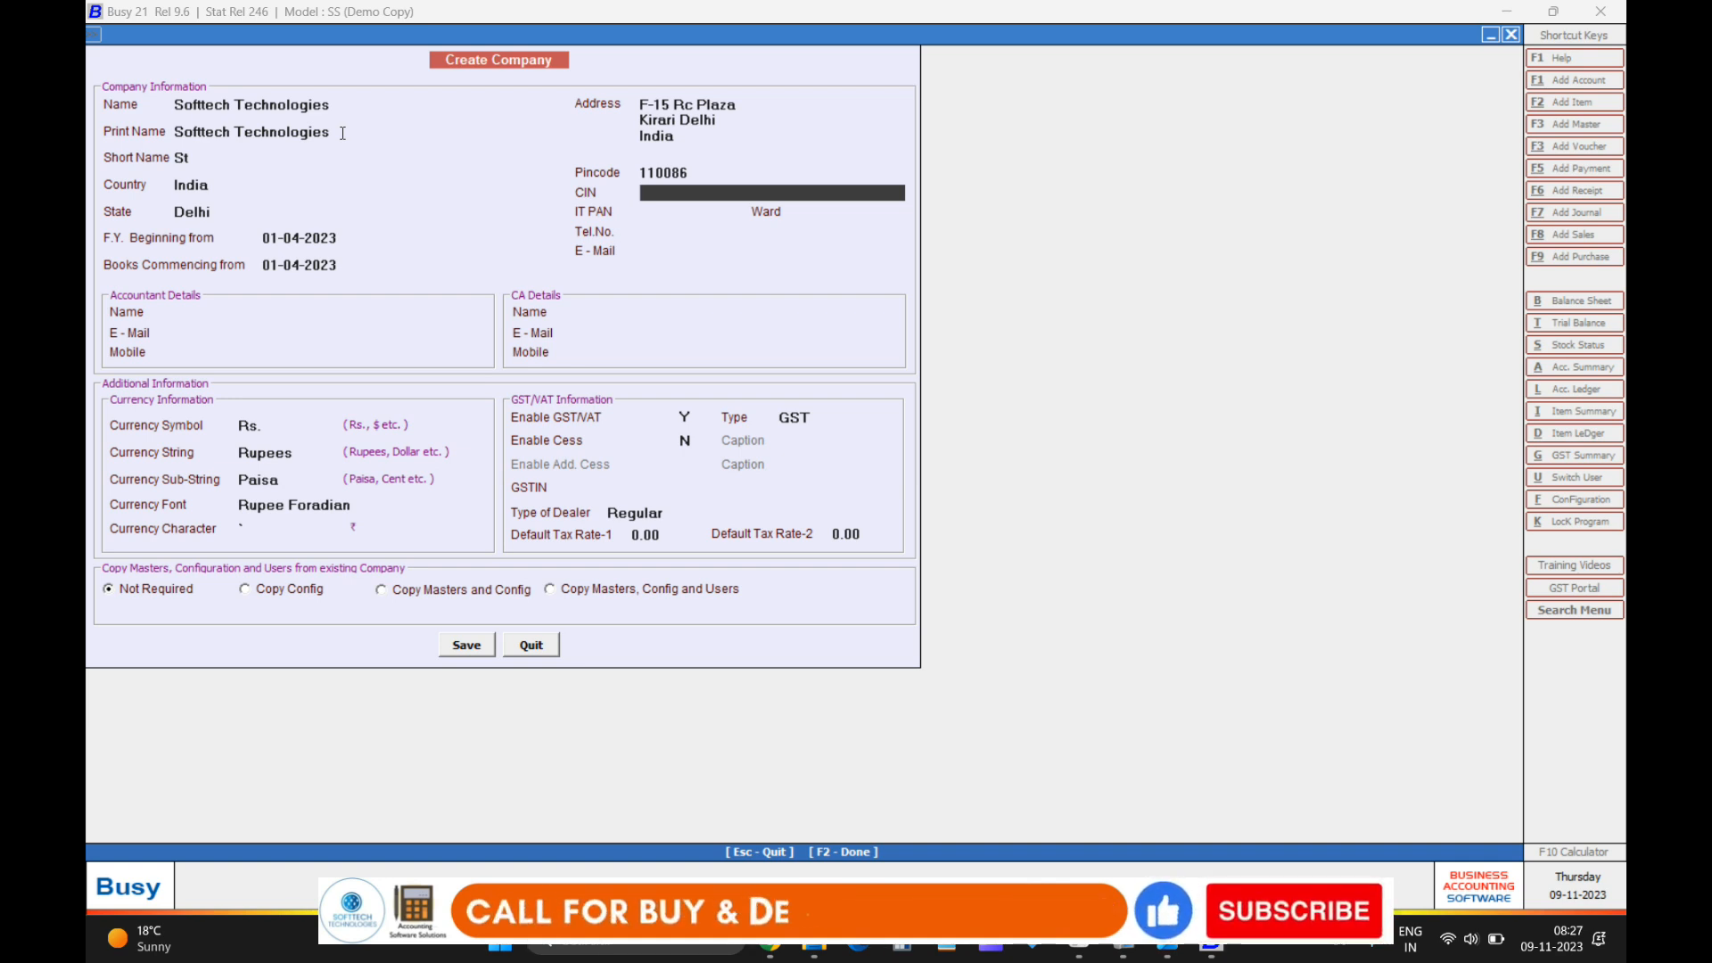
{"action": "key", "text": "Return"}
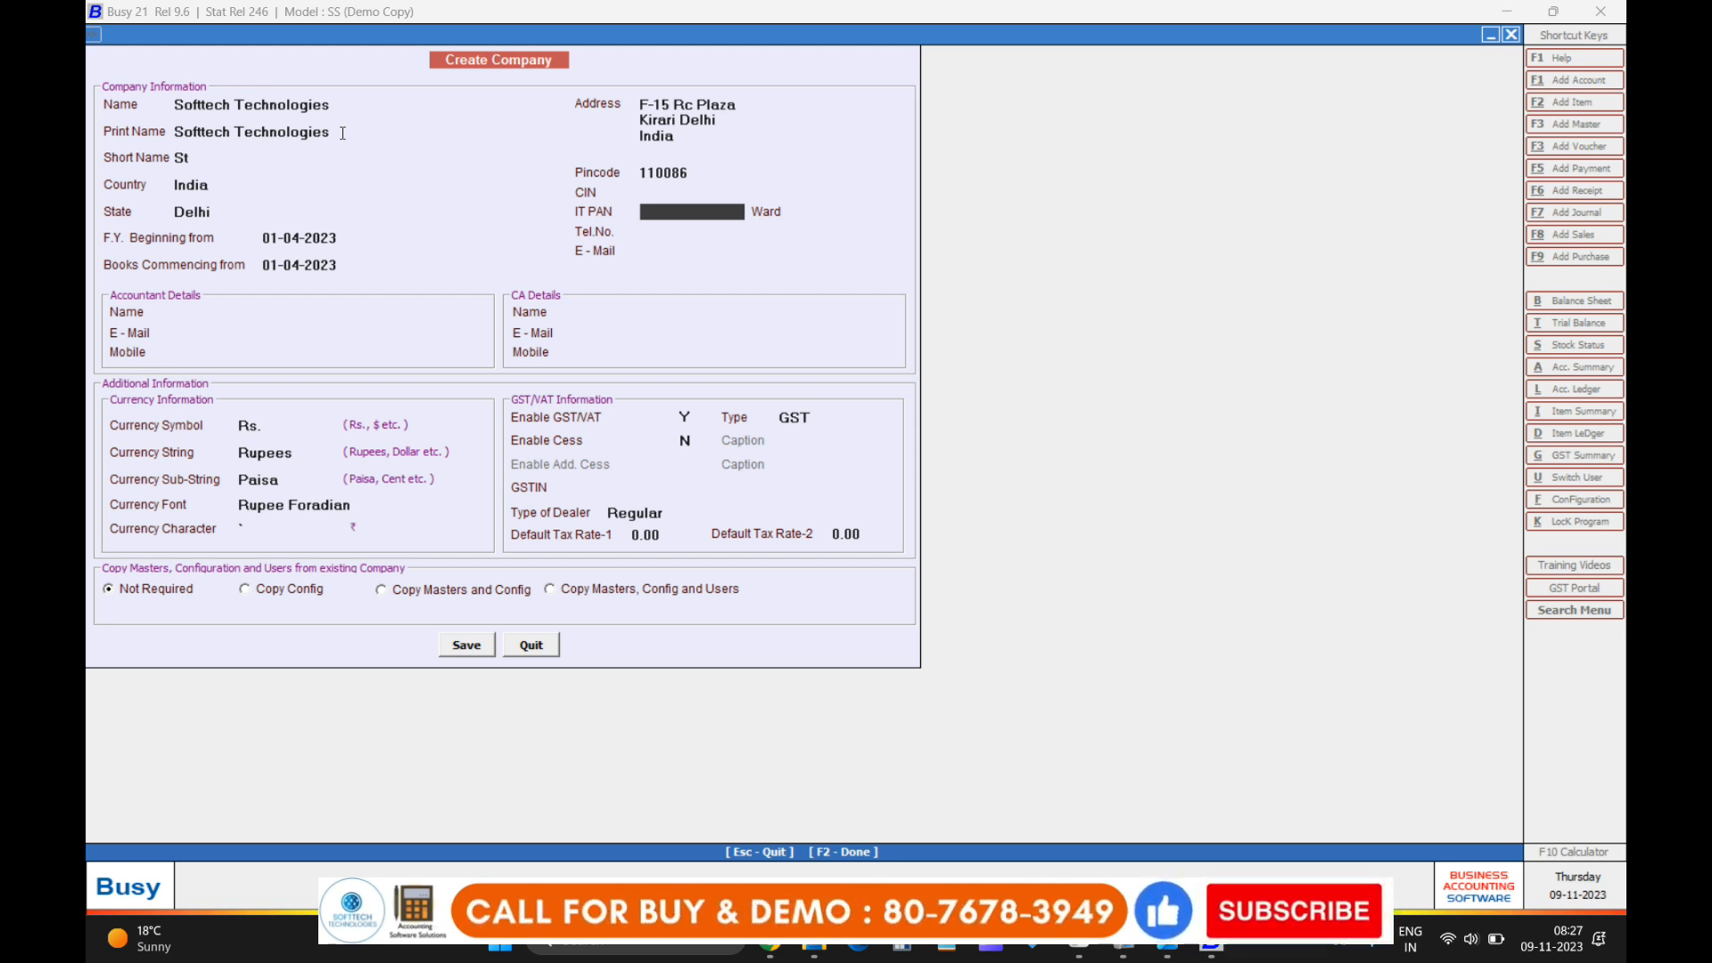
{"action": "key", "text": "Return"}
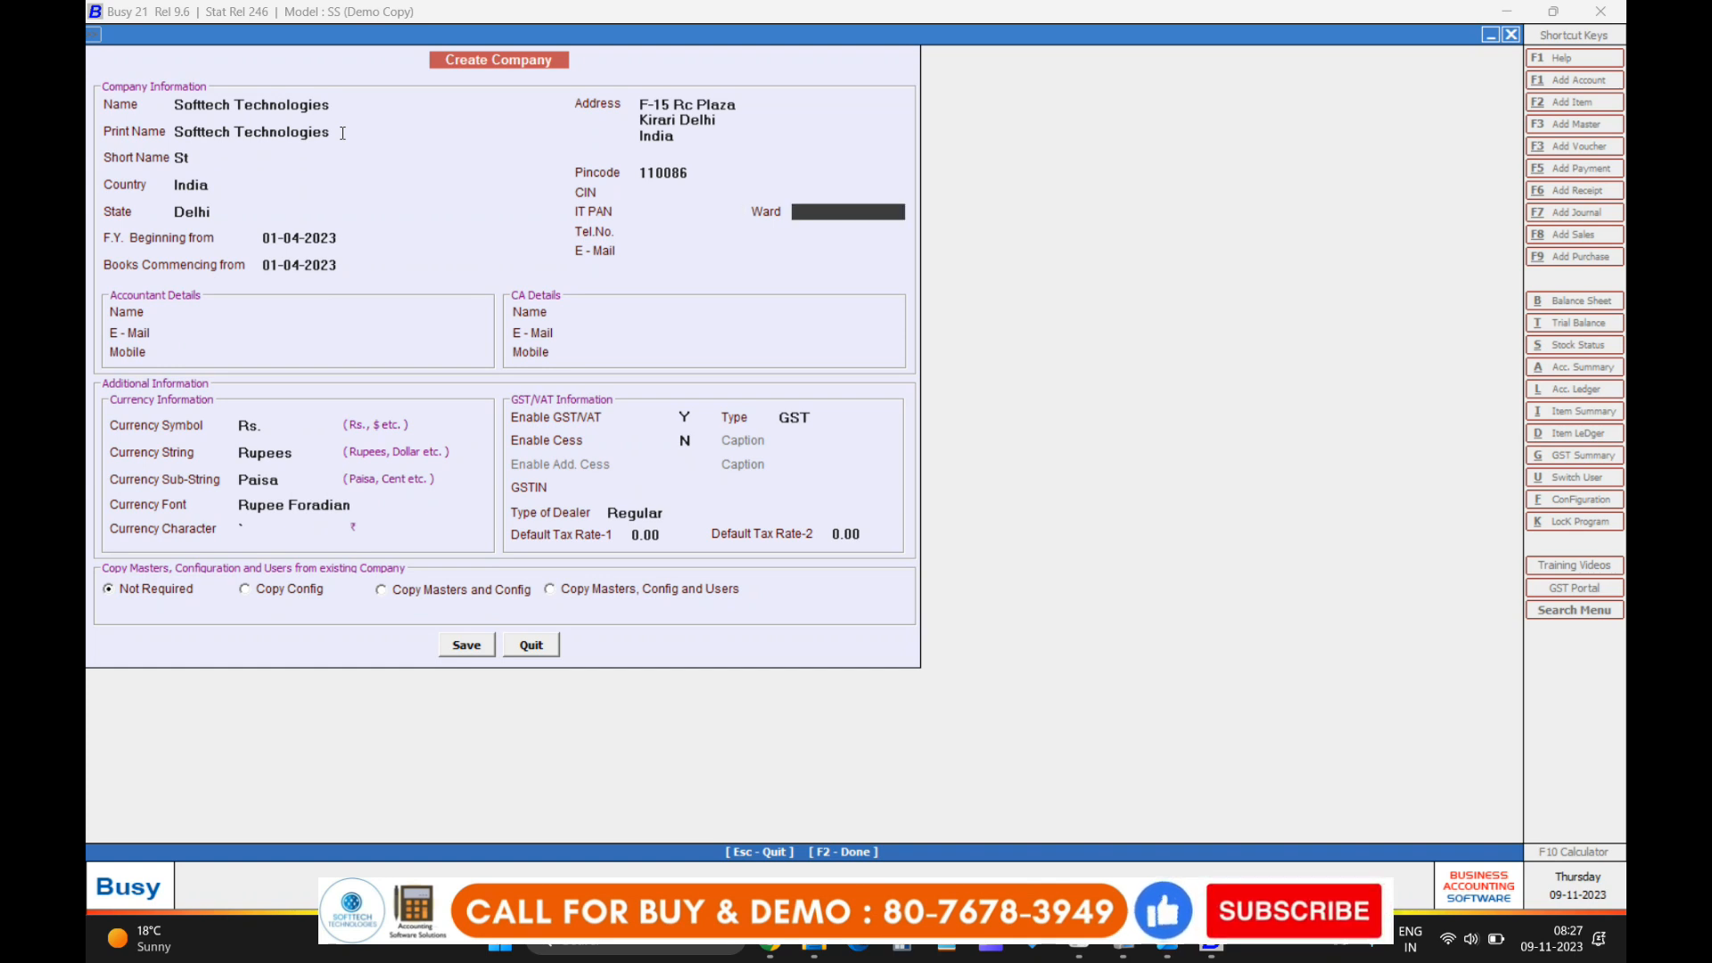
{"action": "key", "text": "Return"}
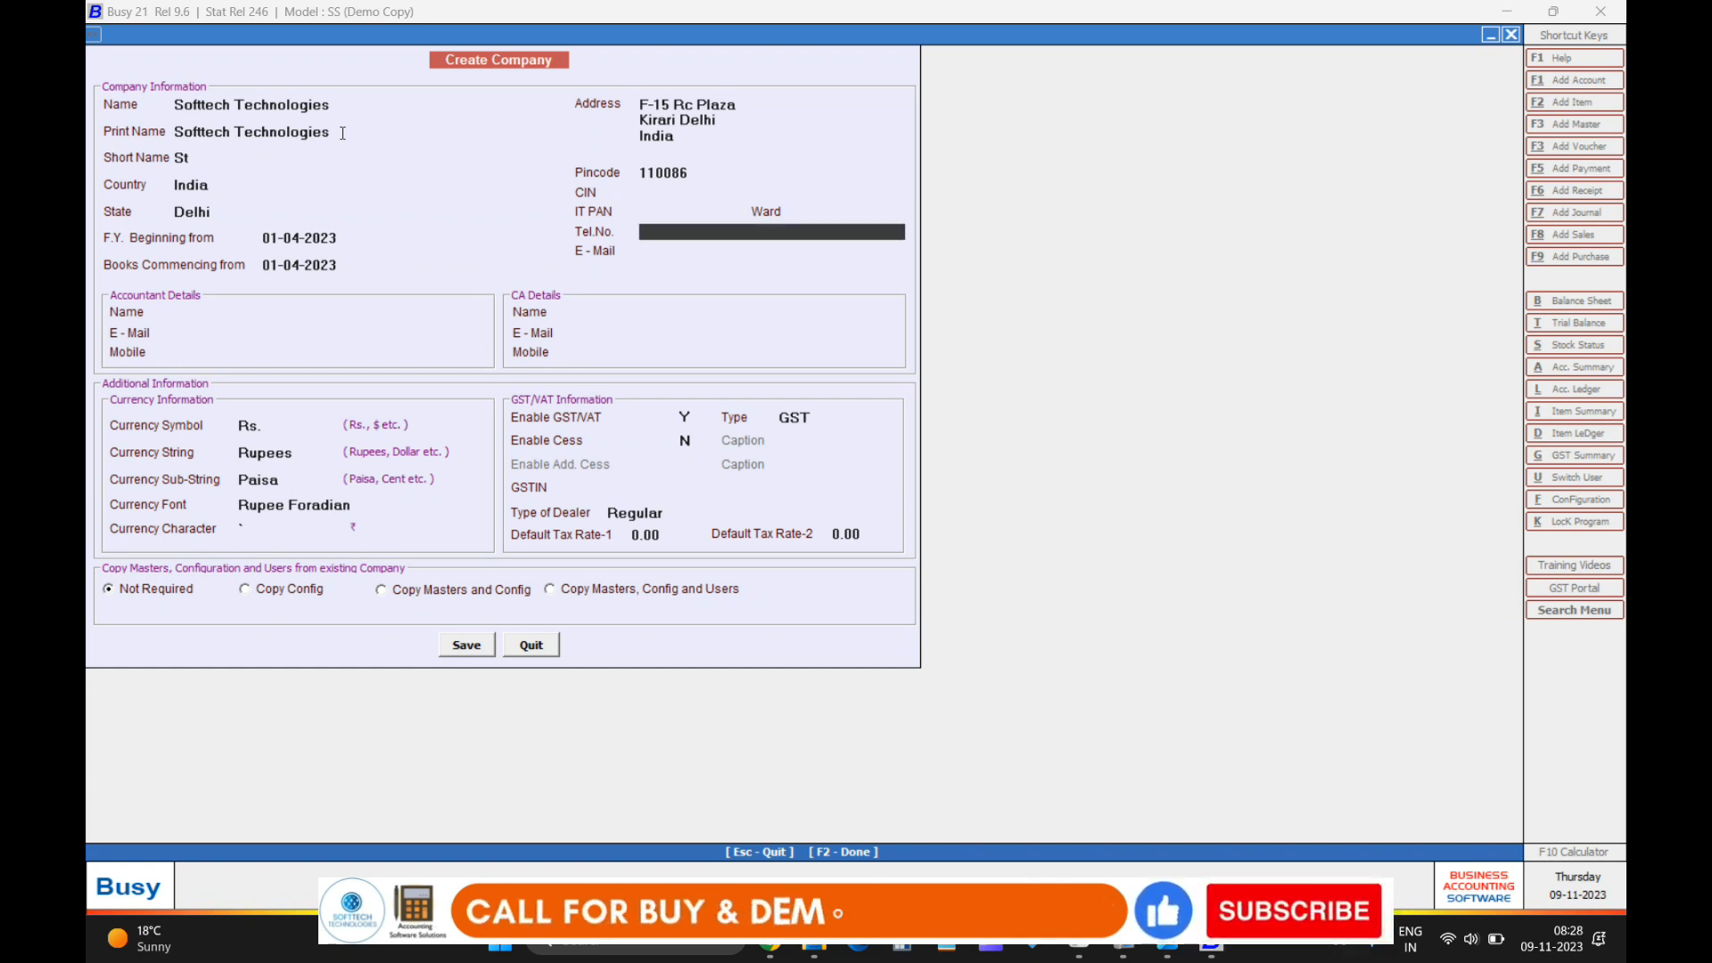
{"action": "type", "text": "949"}
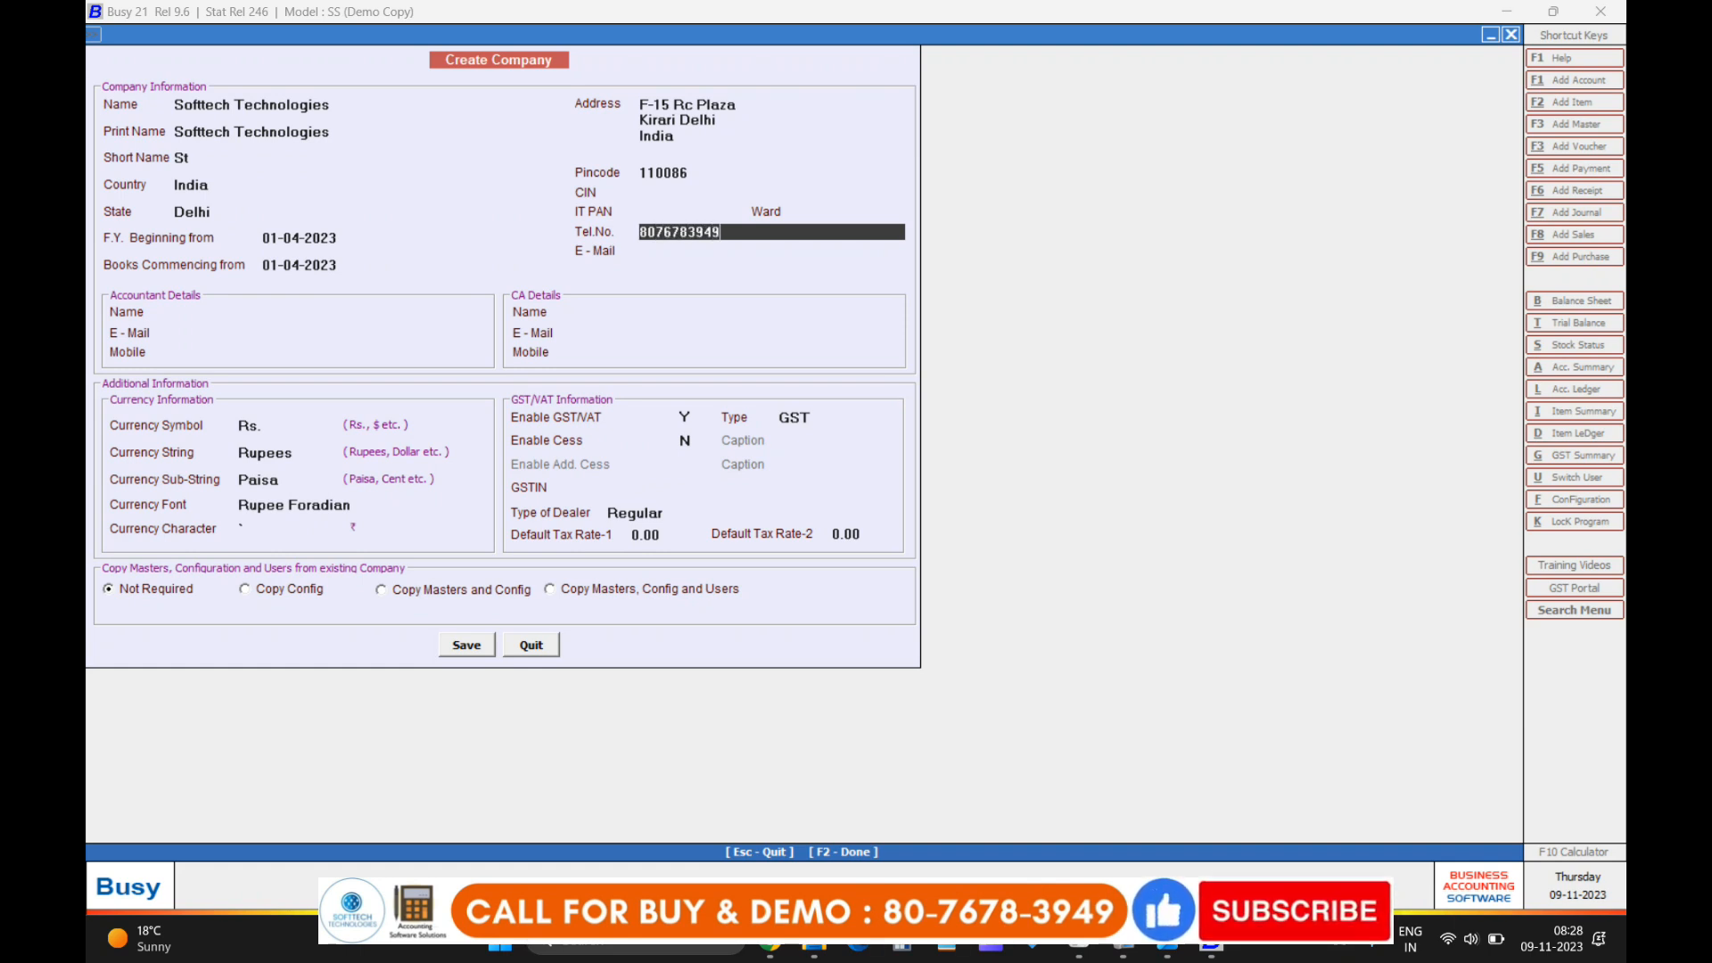
{"action": "key", "text": "Return"}
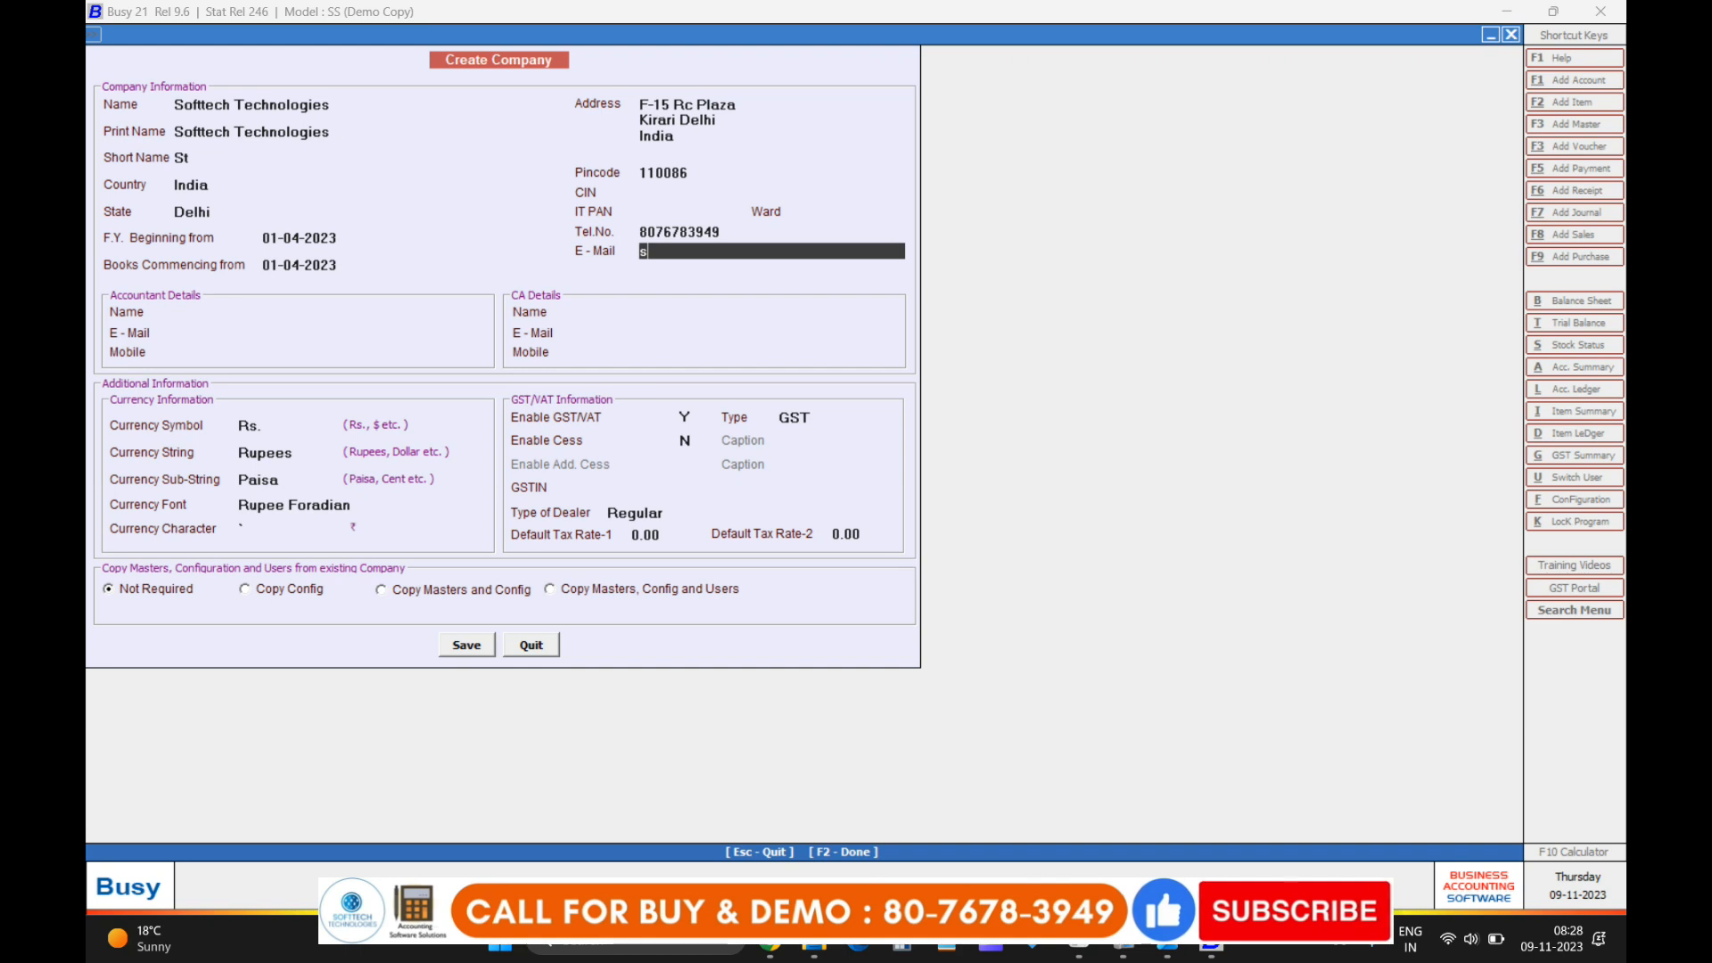
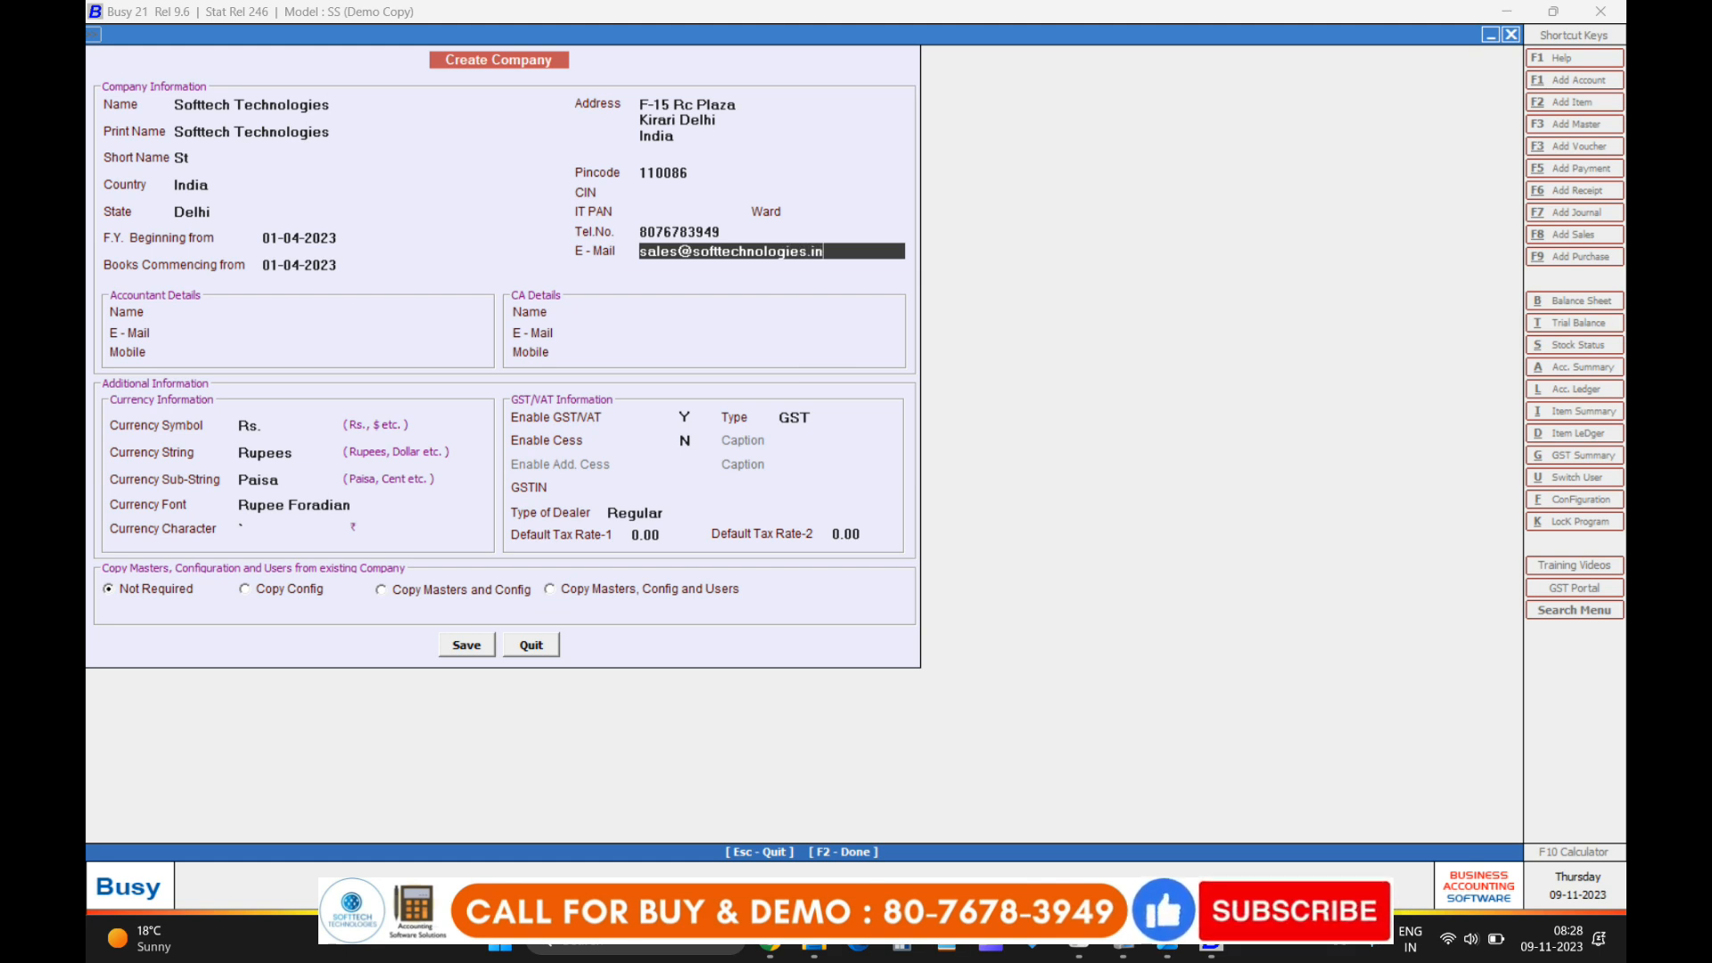
{"action": "key", "text": "Return"}
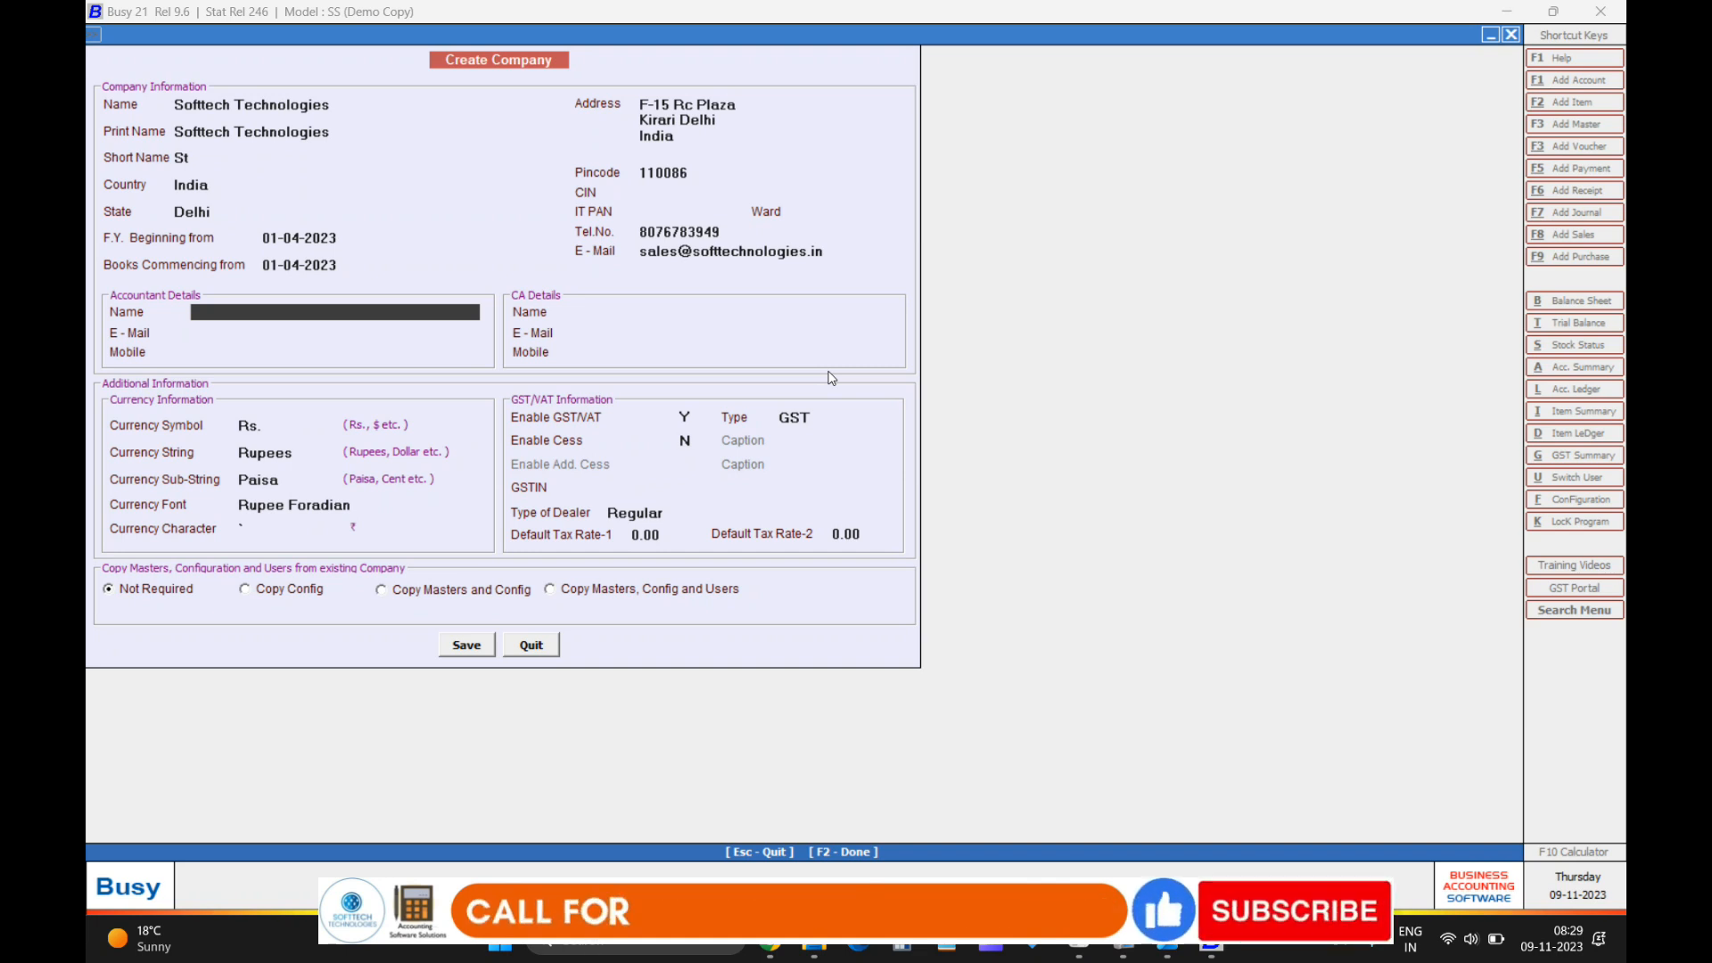
Skip accountant/CA details, keep Rs. currency, enable GST/VAT and choose GST as tax type.
{"action": "key", "text": "Return"}
{"action": "key", "text": "Return"}
{"action": "key", "text": "Return"}
{"action": "key", "text": "Return"}
{"action": "key", "text": "Return"}
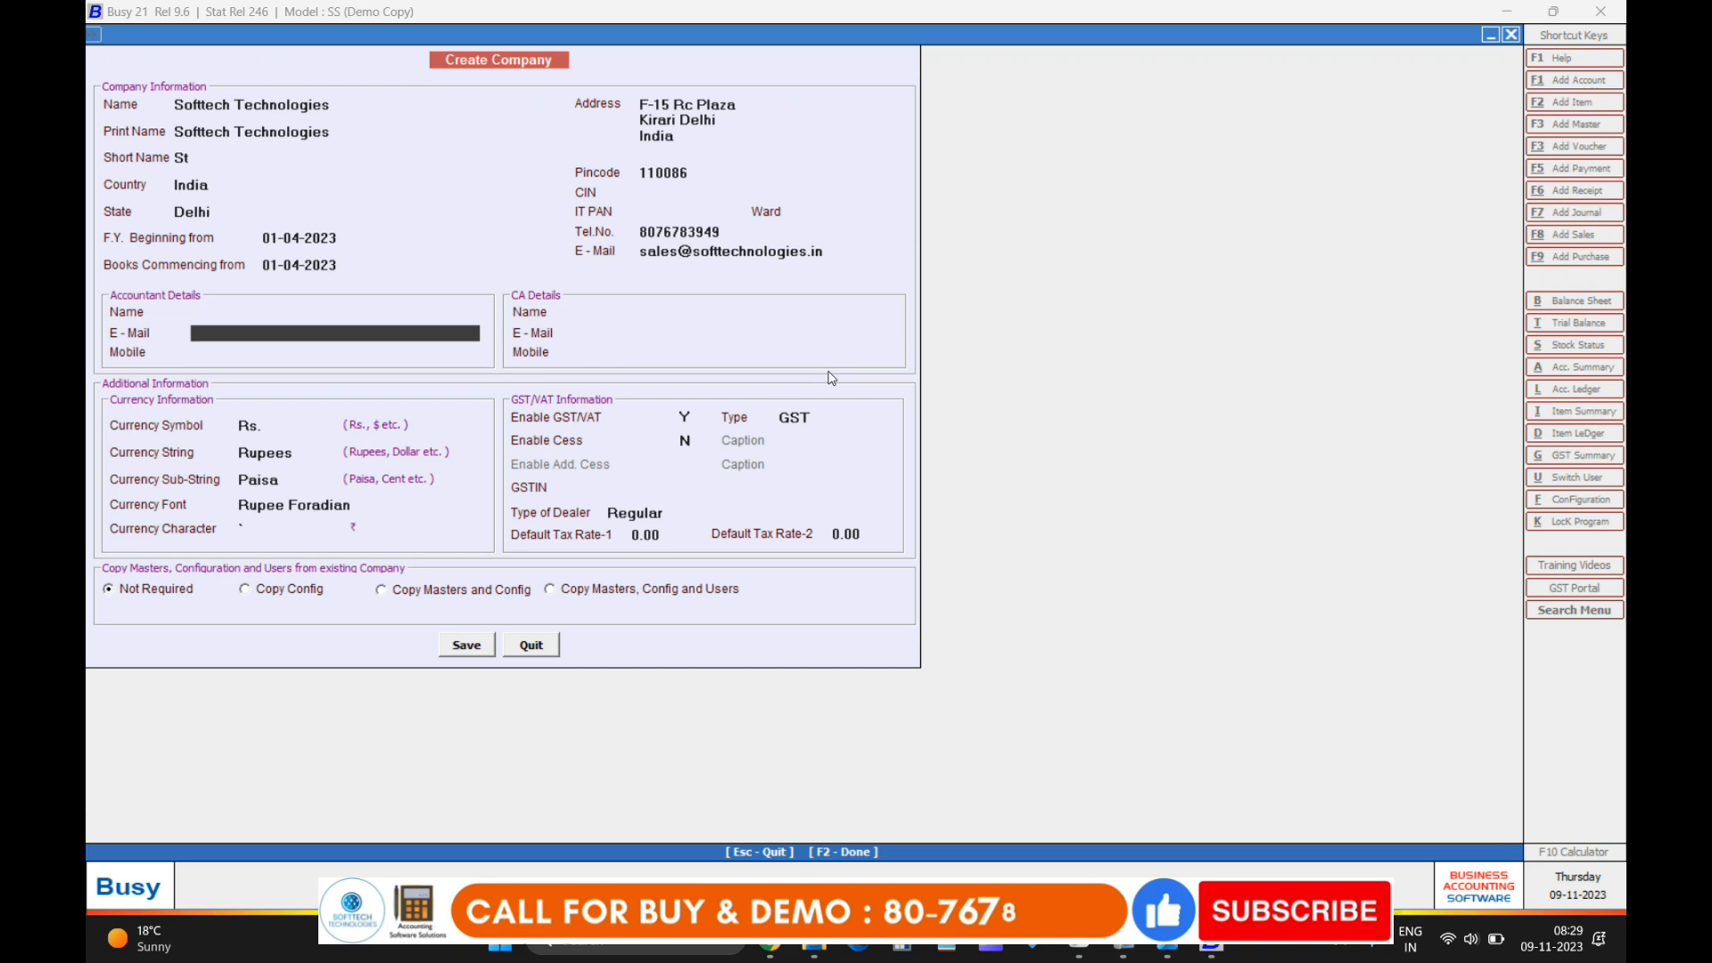
{"action": "key", "text": "Return"}
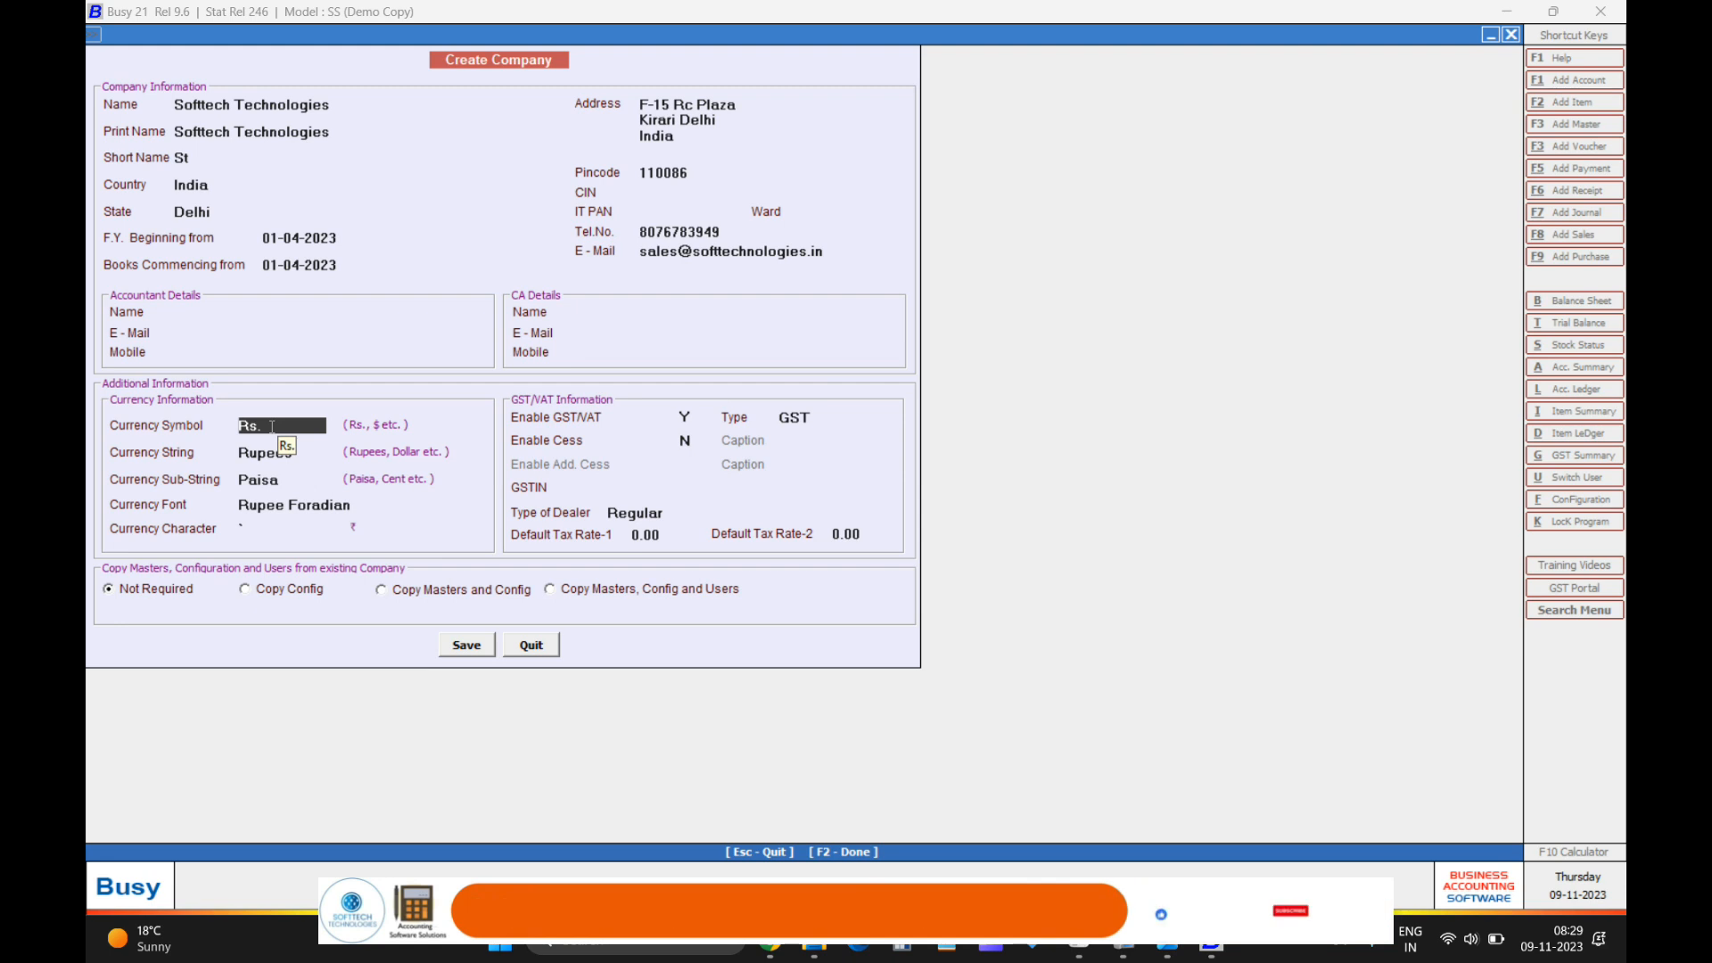
{"action": "key", "text": "Return"}
{"action": "key", "text": "Return"}
{"action": "key", "text": "Return"}
{"action": "key", "text": "Return"}
{"action": "key", "text": "Return"}
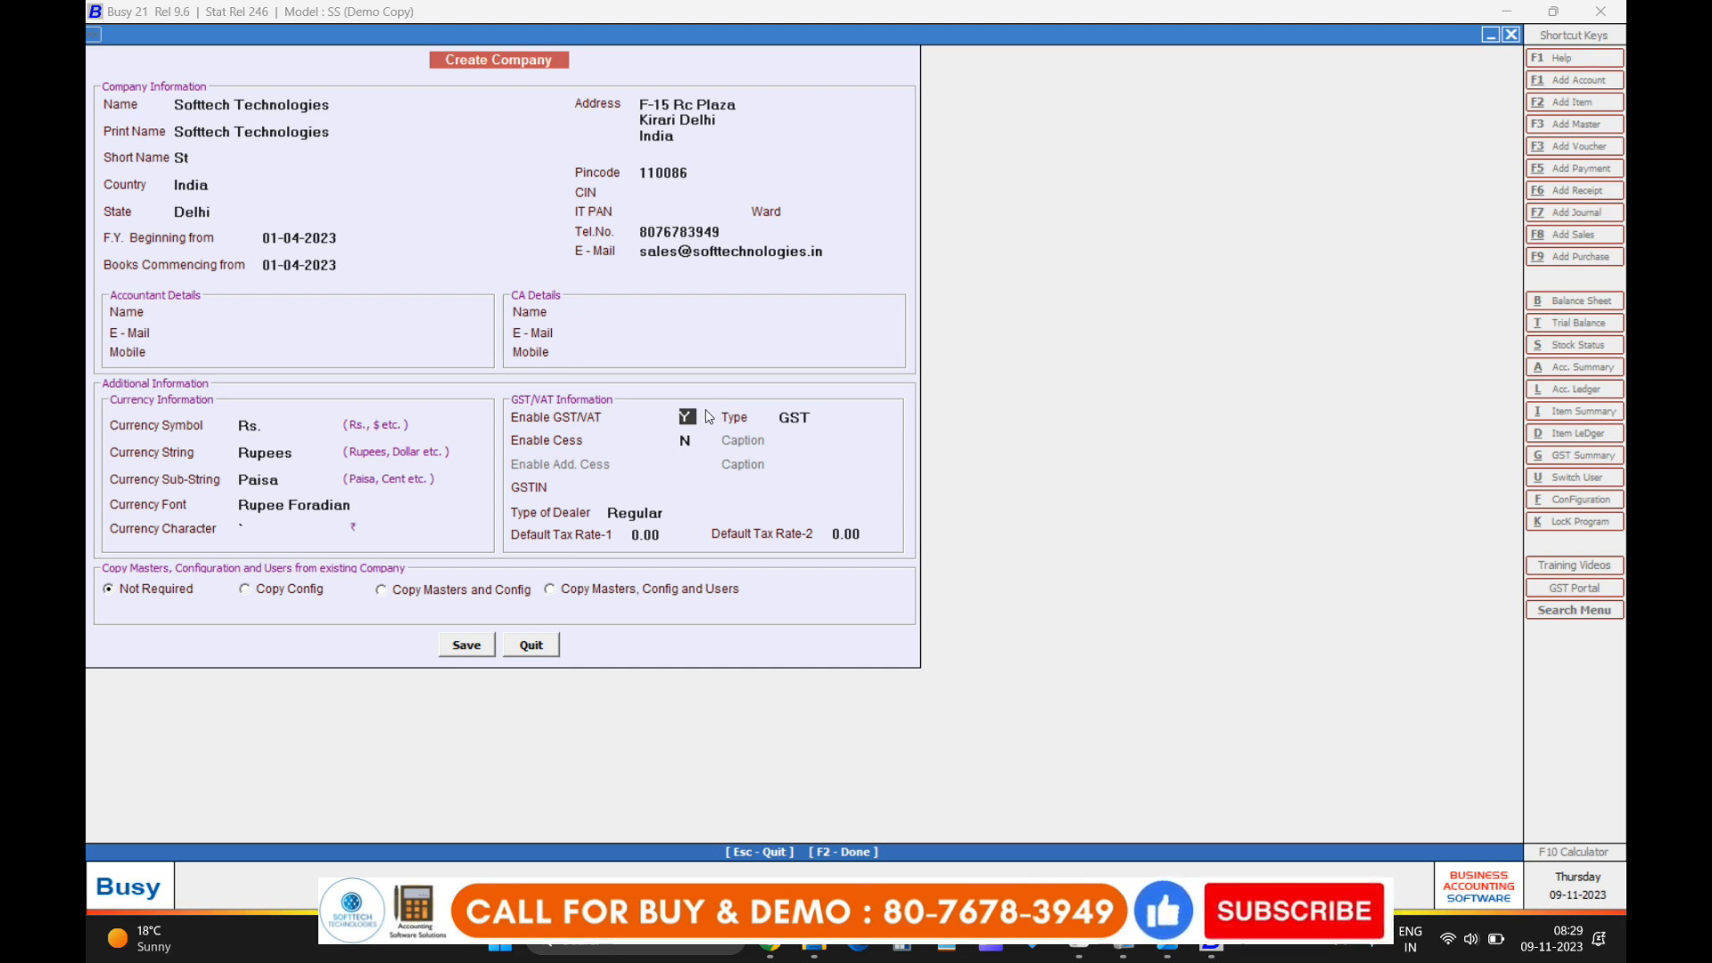
{"action": "type", "text": "NY"}
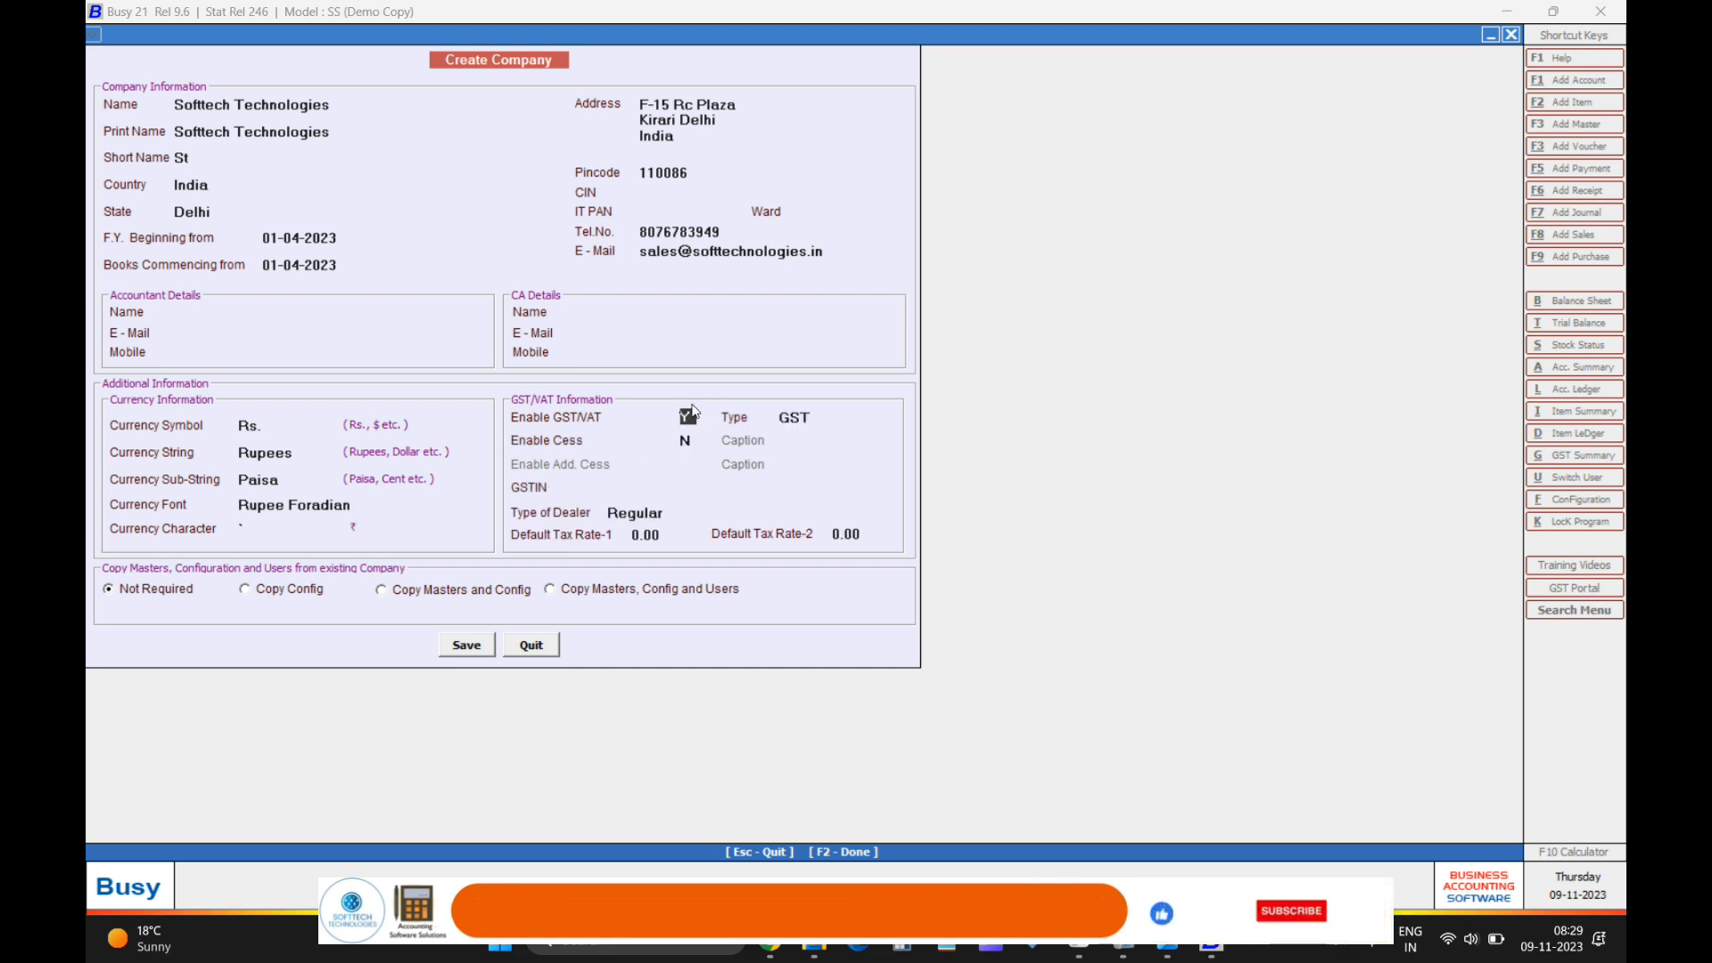
{"action": "key", "text": "Return"}
{"action": "type", "text": "N"}
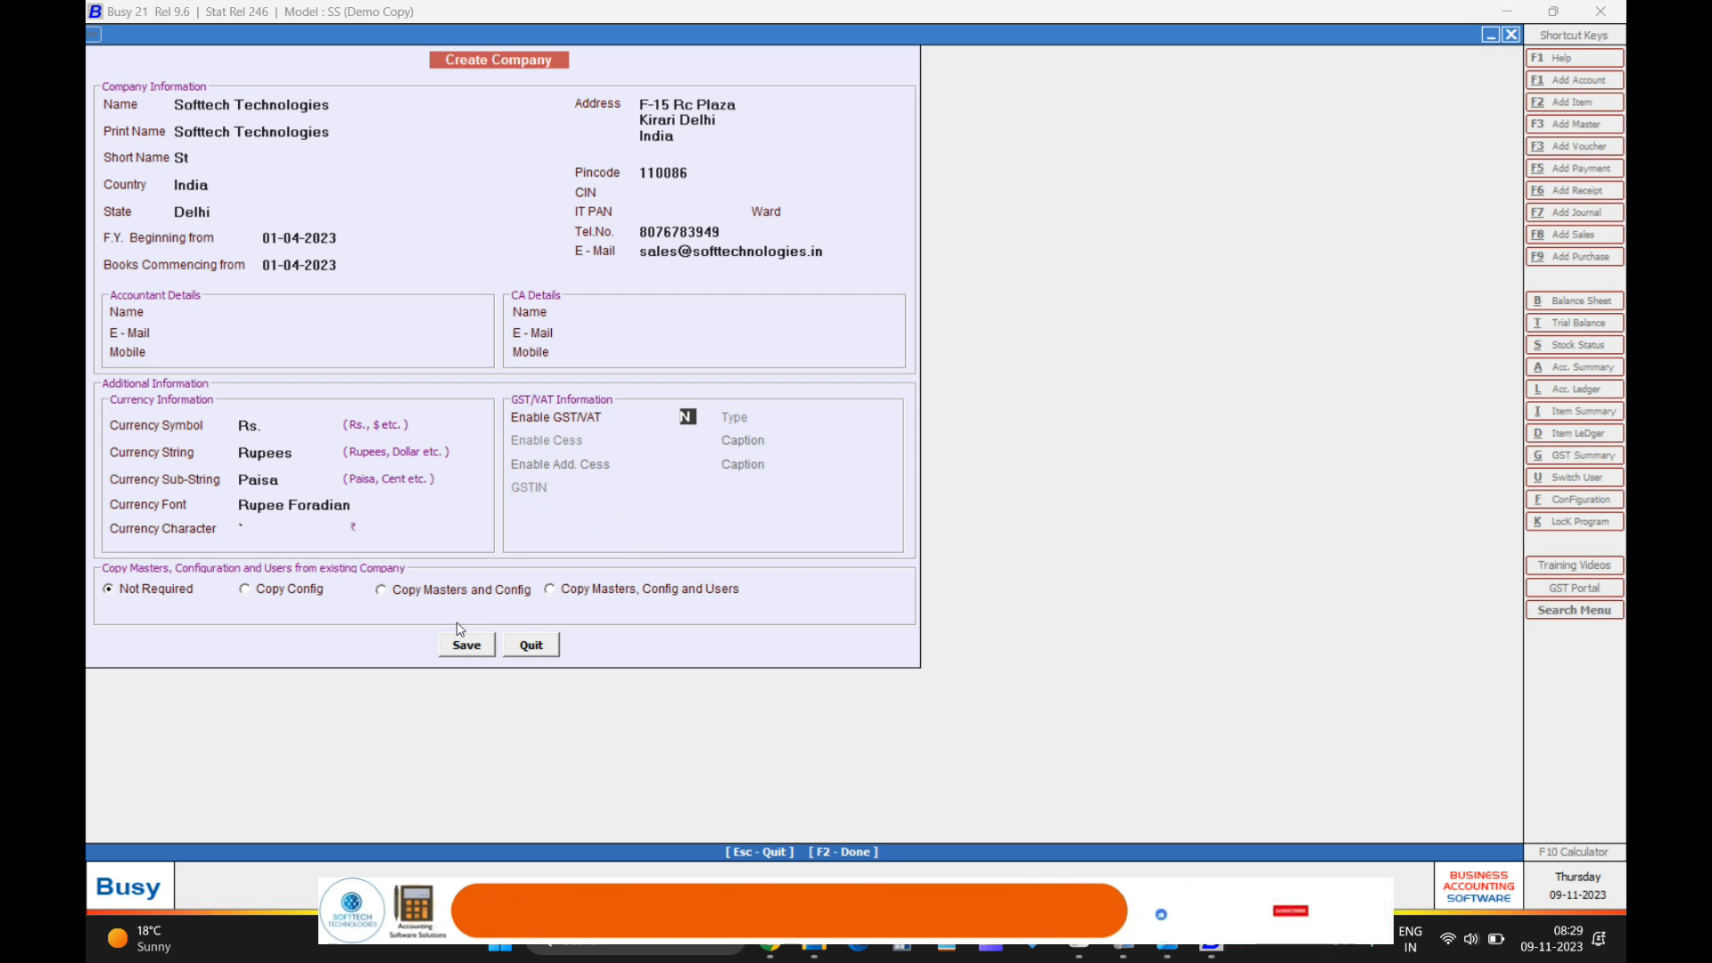
{"action": "type", "text": "Y"}
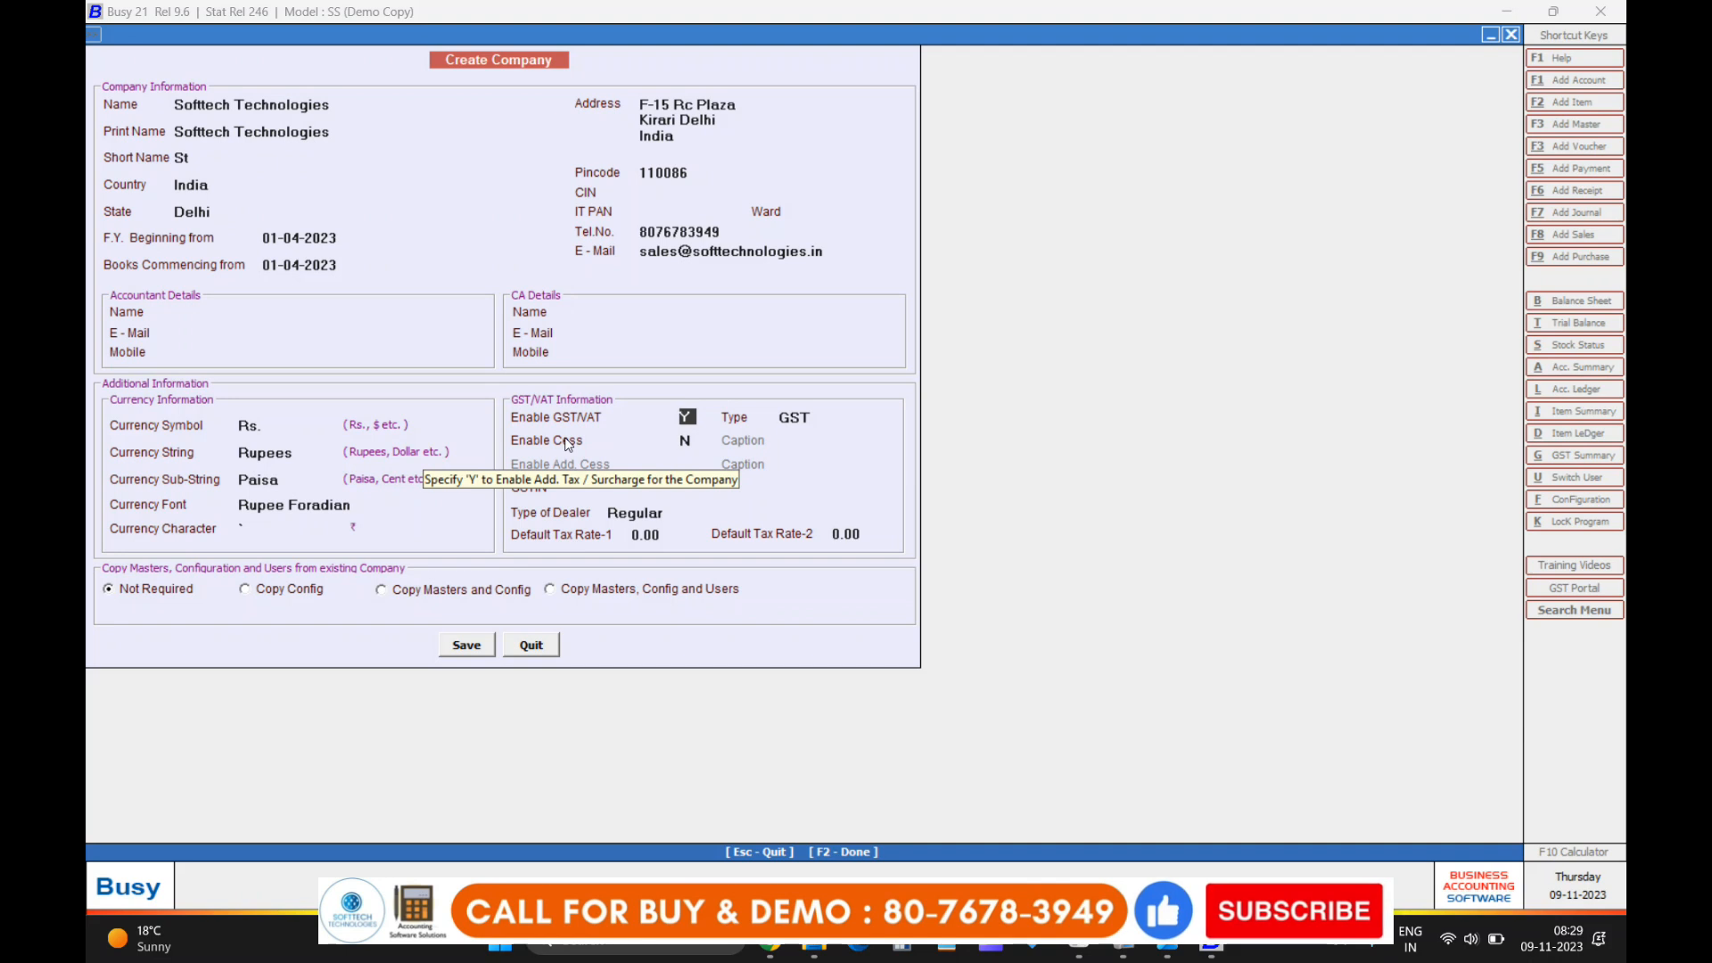
{"action": "key", "text": "Return"}
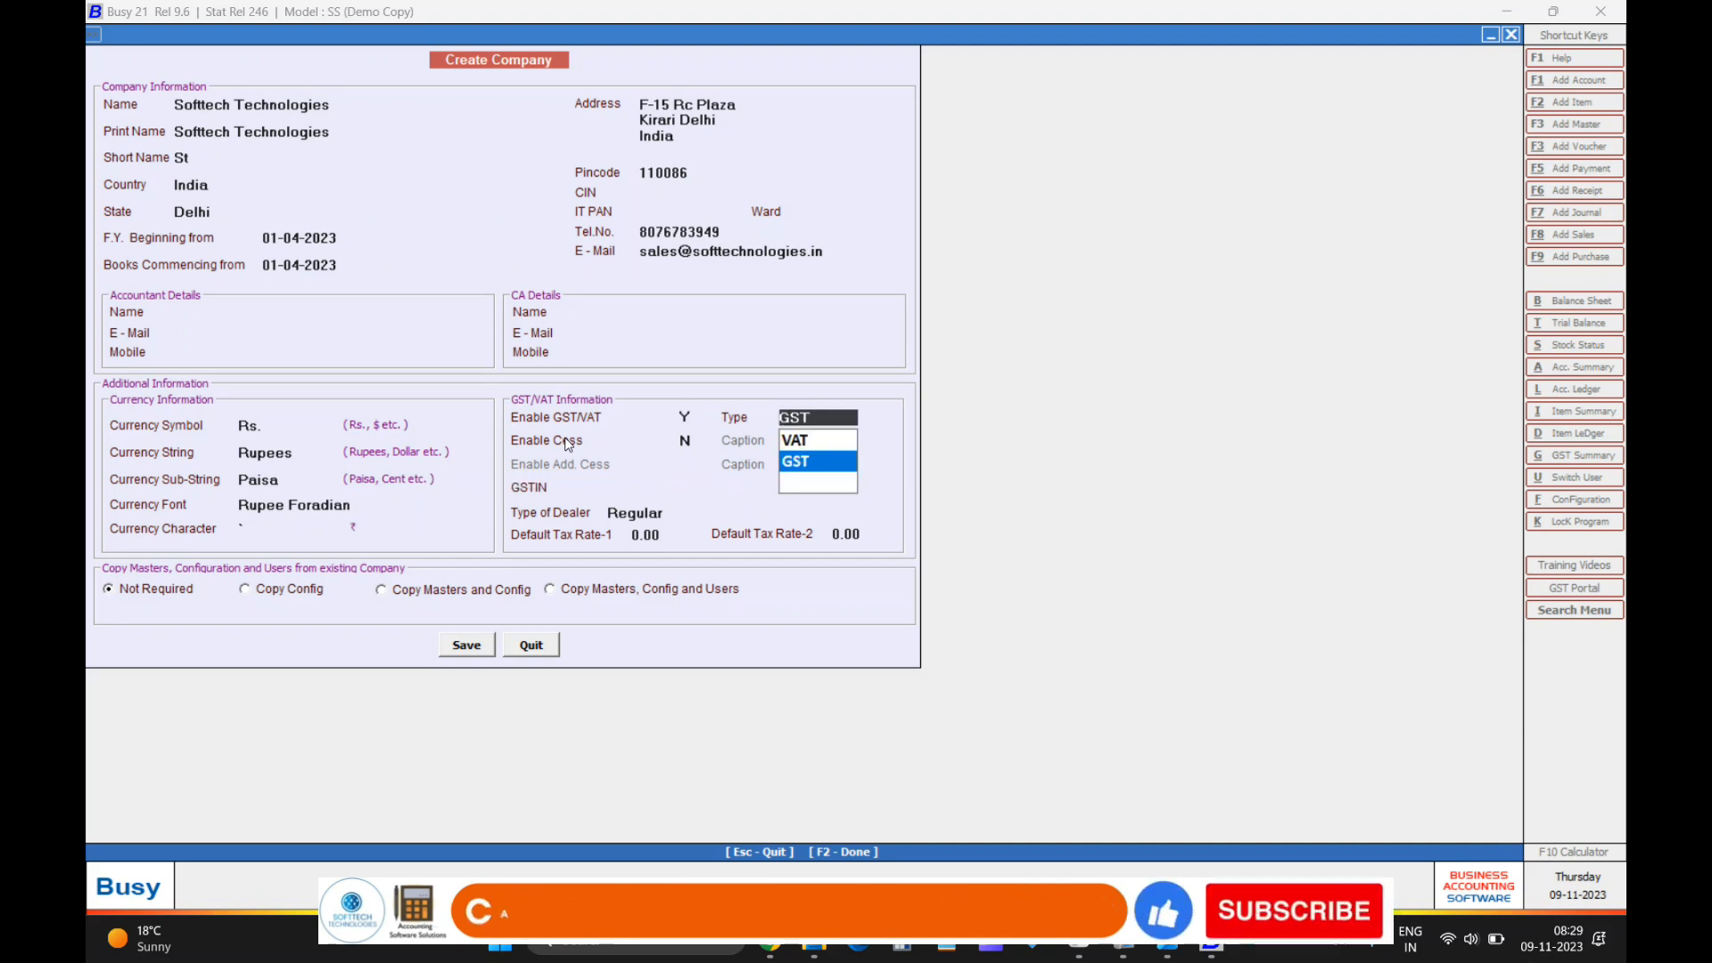
{"action": "key", "text": "Return"}
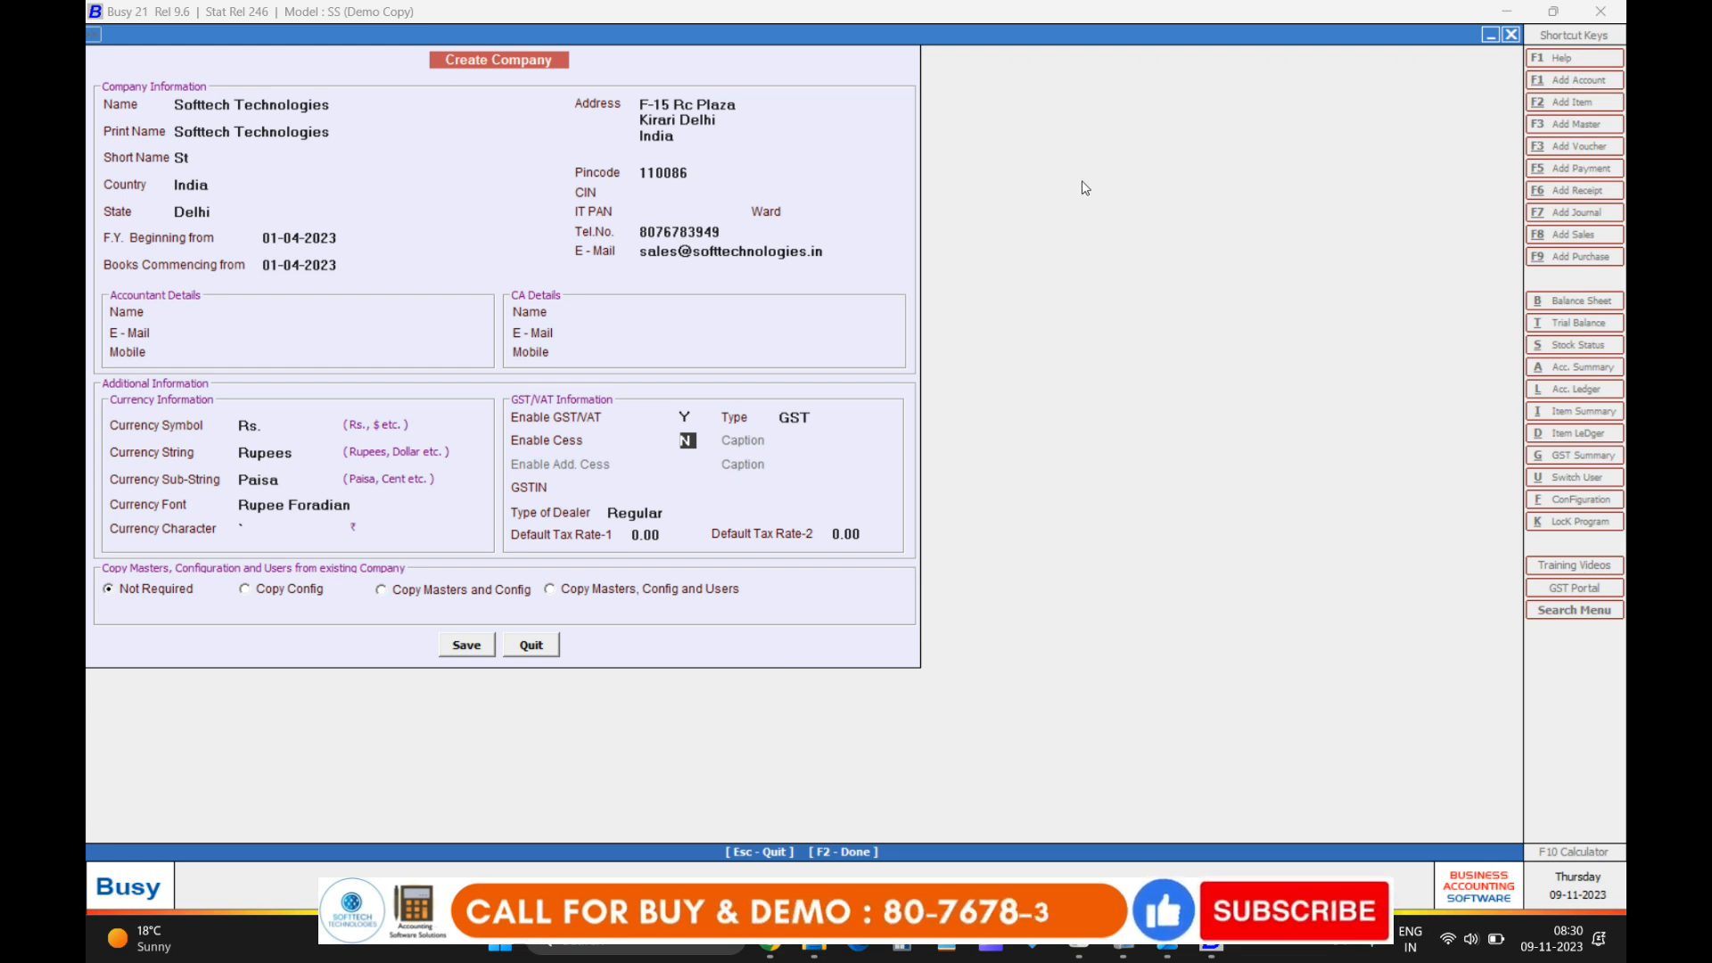
Enter the company's GSTIN, keep Regular dealer type and both default tax rates at 0.00.
{"action": "key", "text": "Return"}
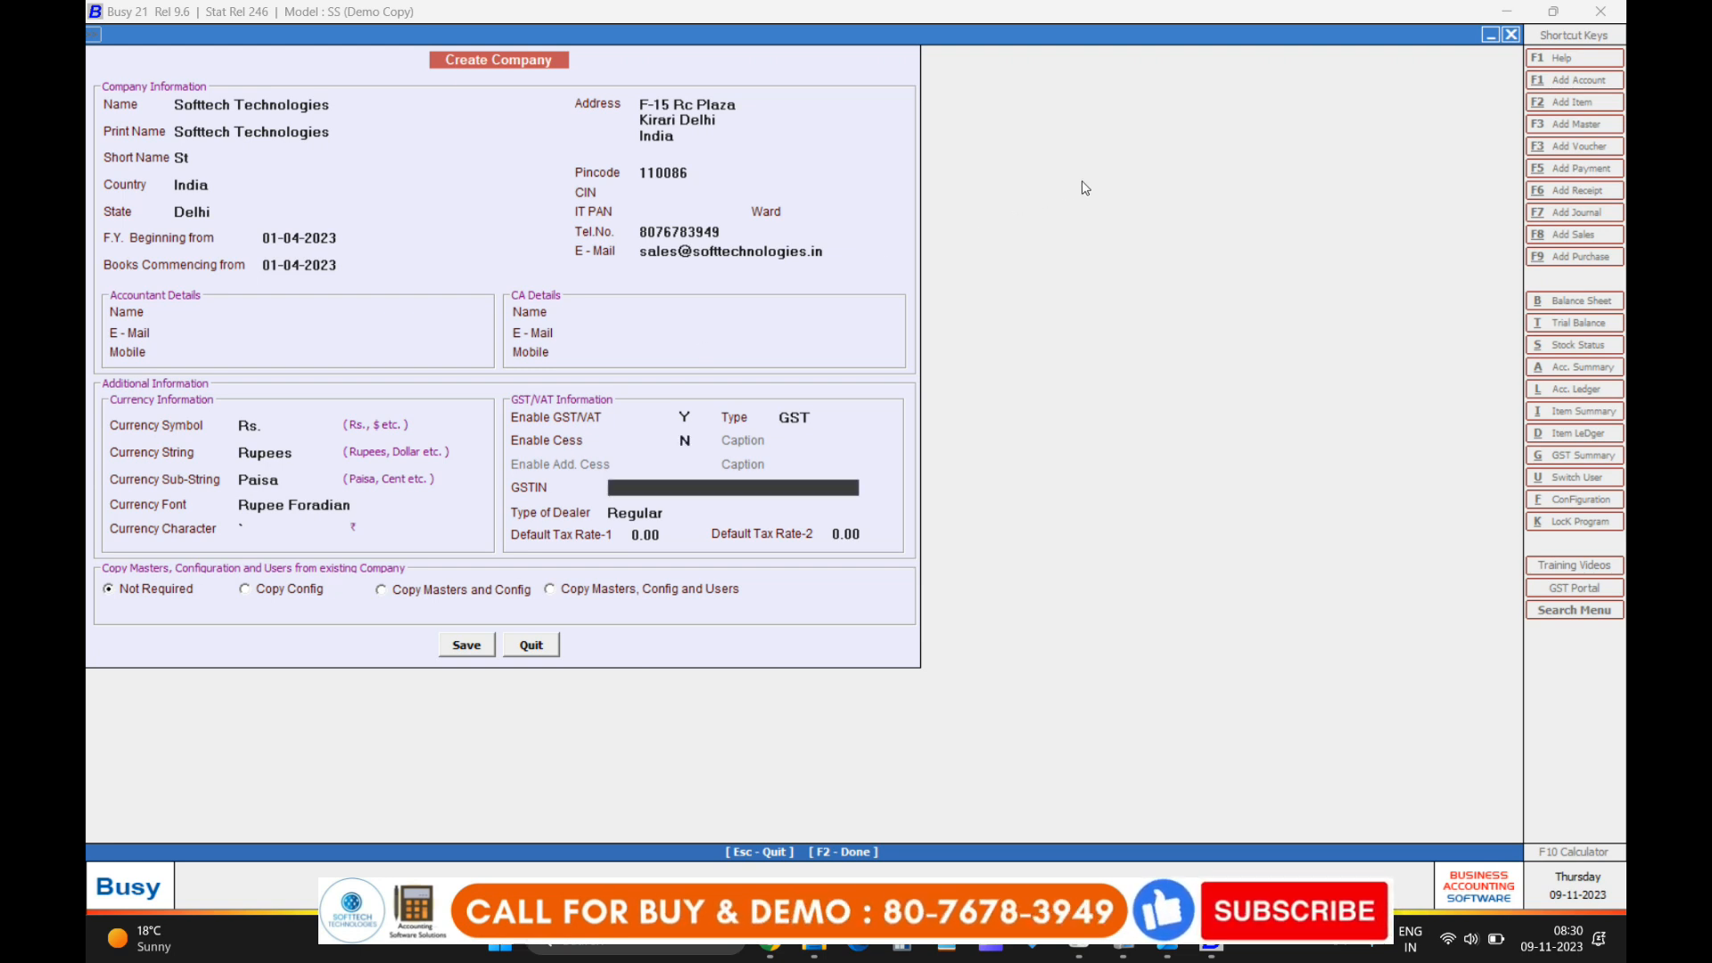
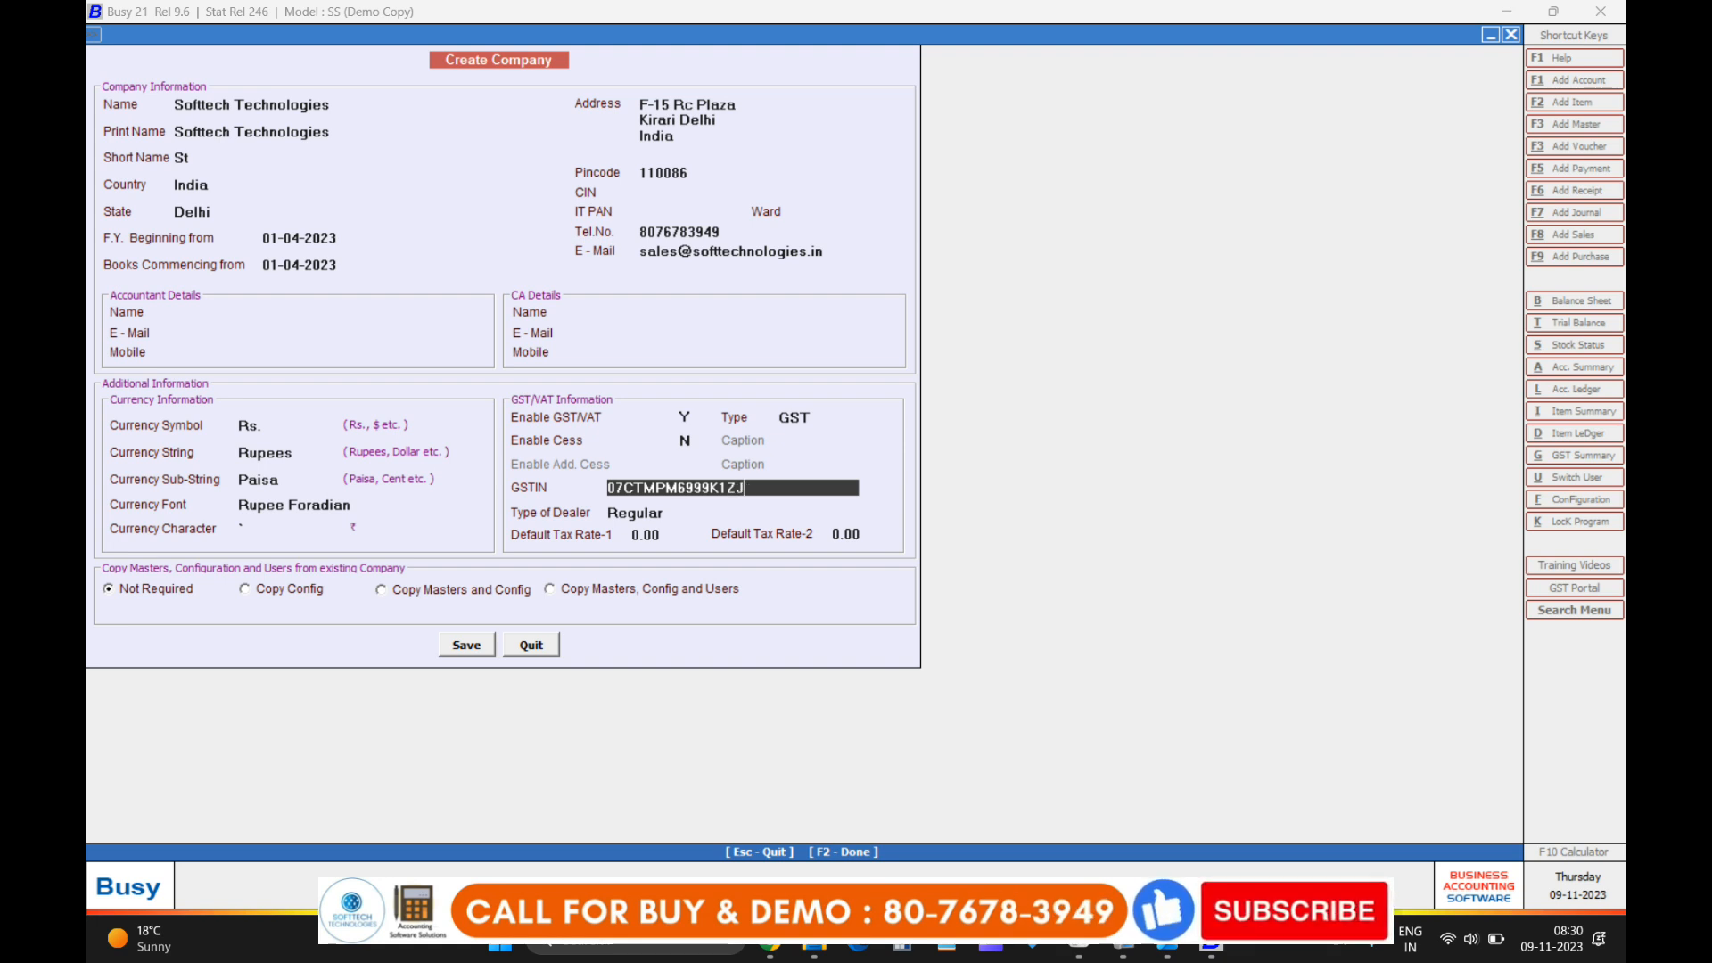
{"action": "key", "text": "Return"}
{"action": "key", "text": "Return"}
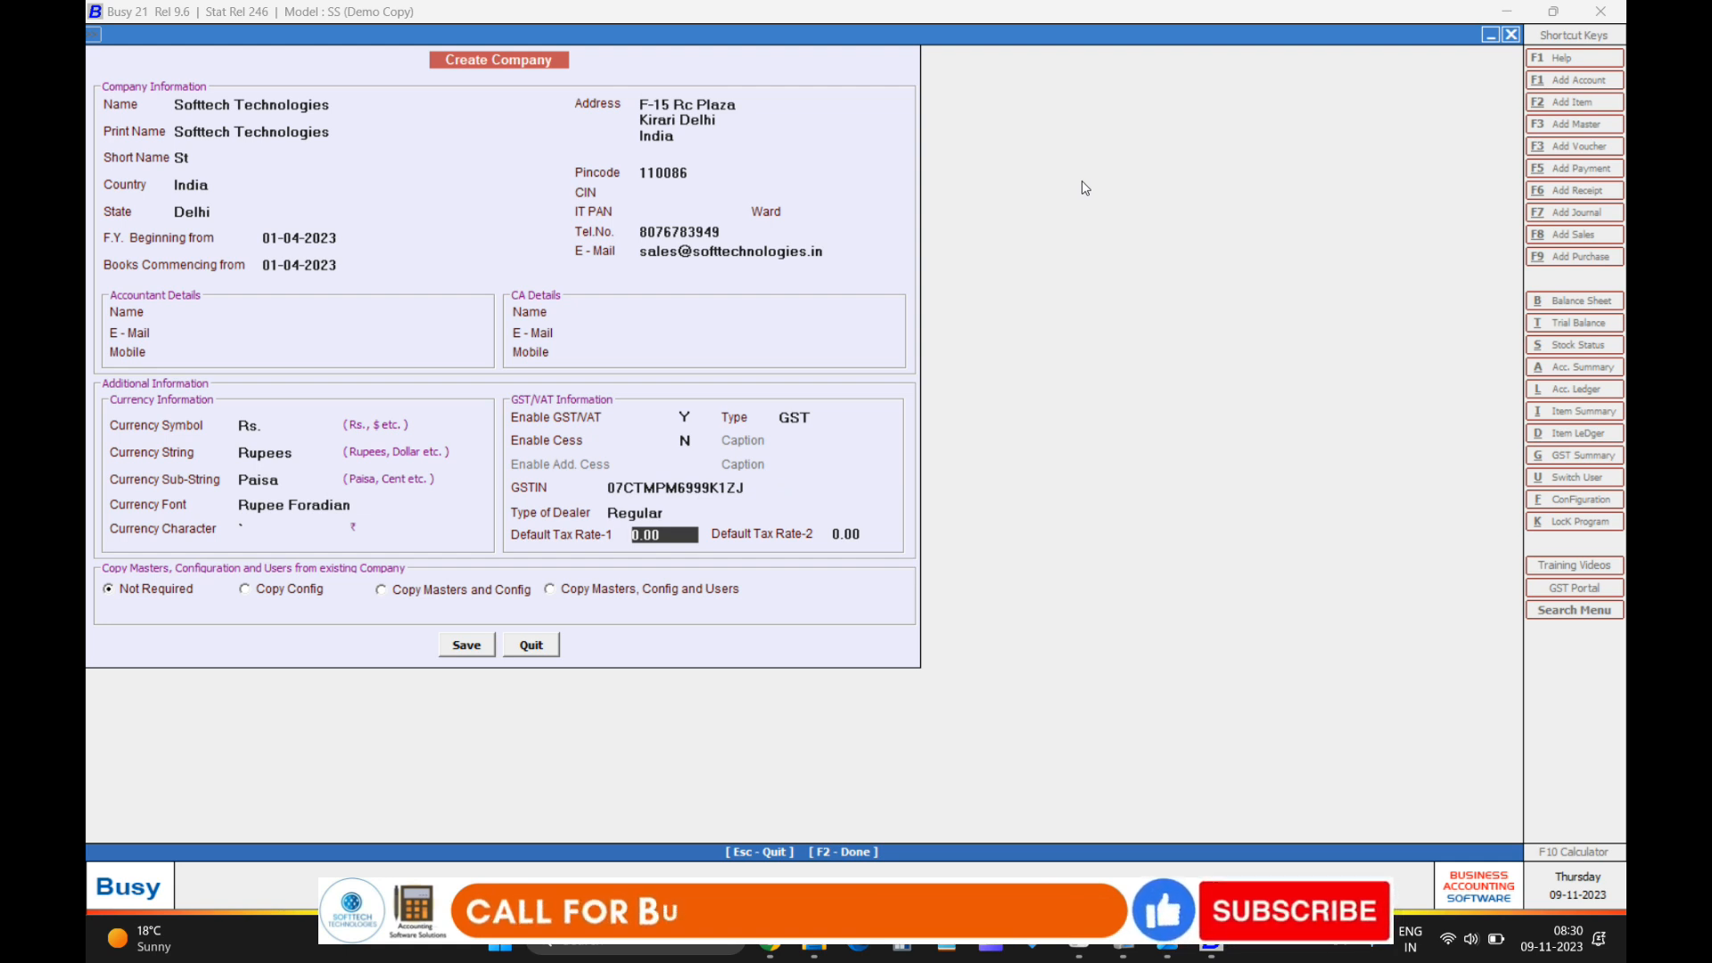
{"action": "key", "text": "Up"}
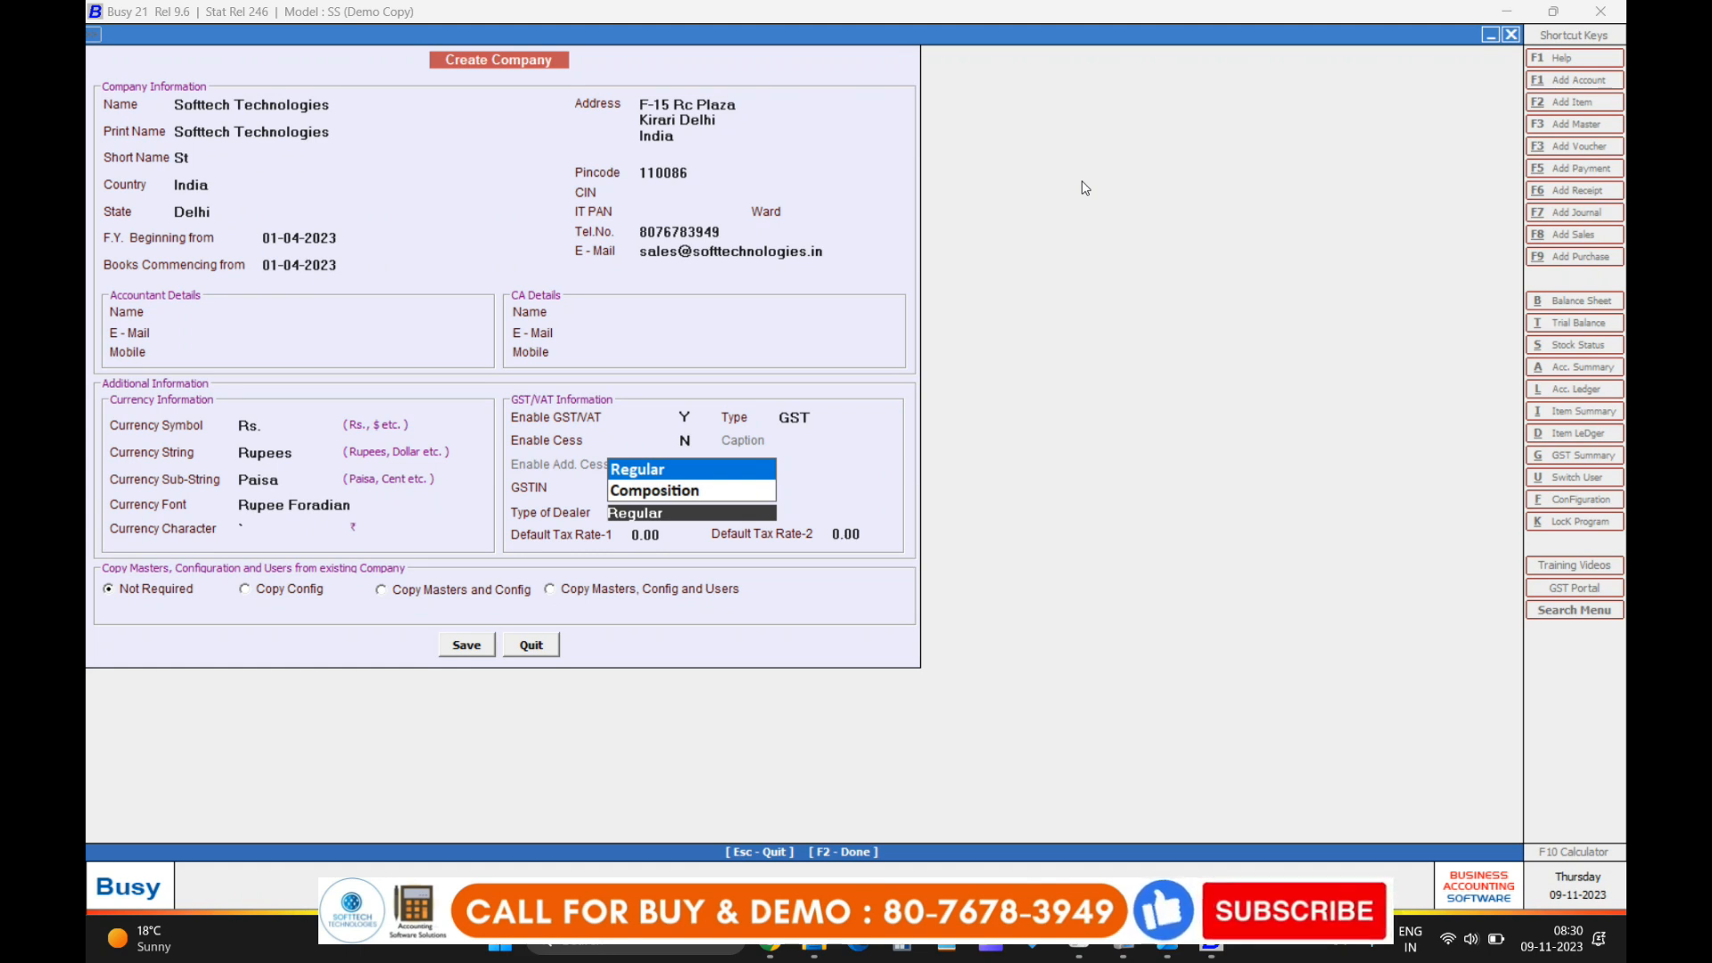
{"action": "key", "text": "Return"}
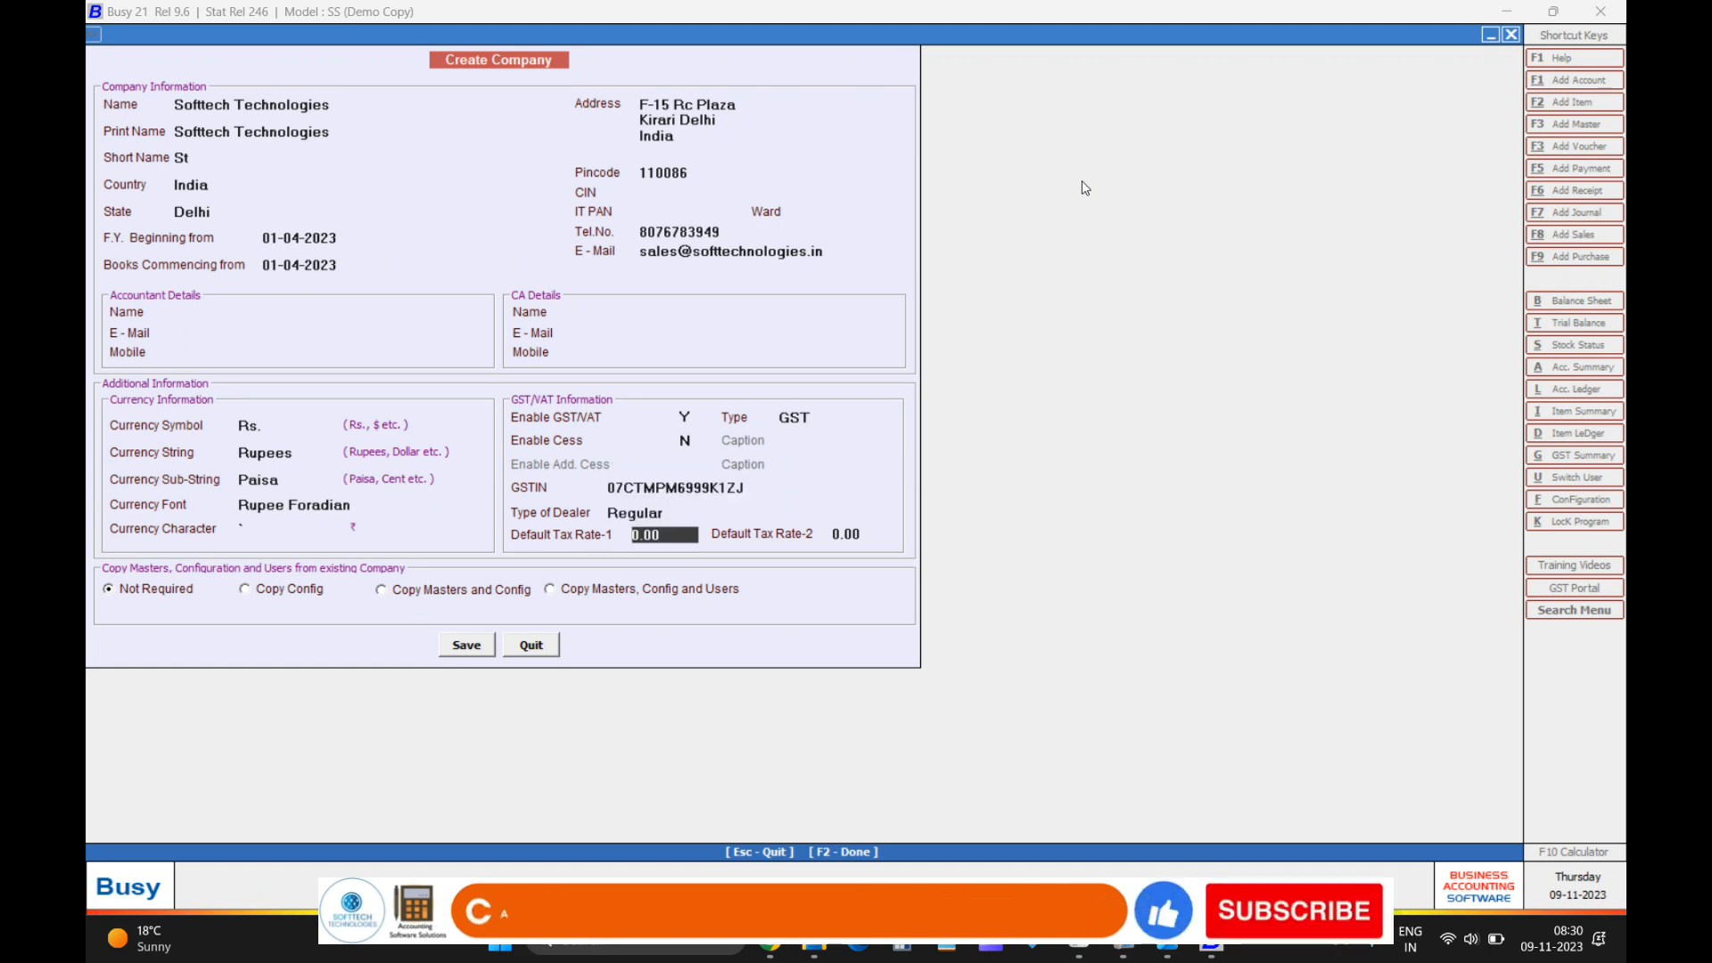
{"action": "key", "text": "Return"}
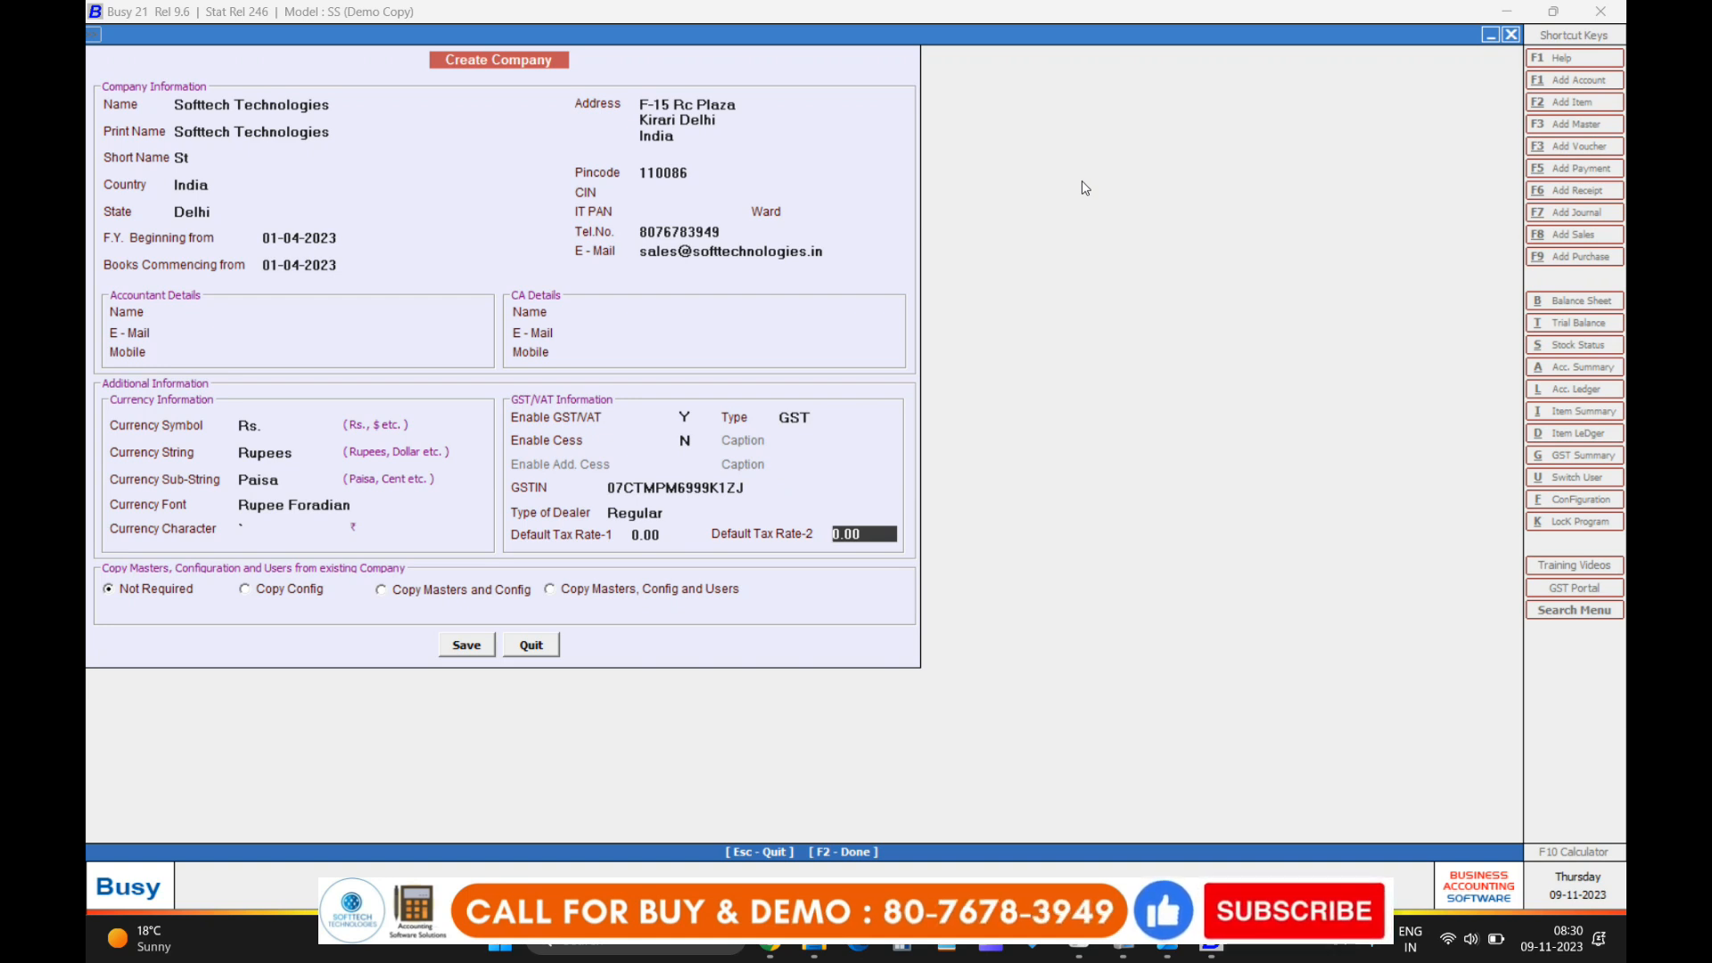
{"action": "key", "text": "Return"}
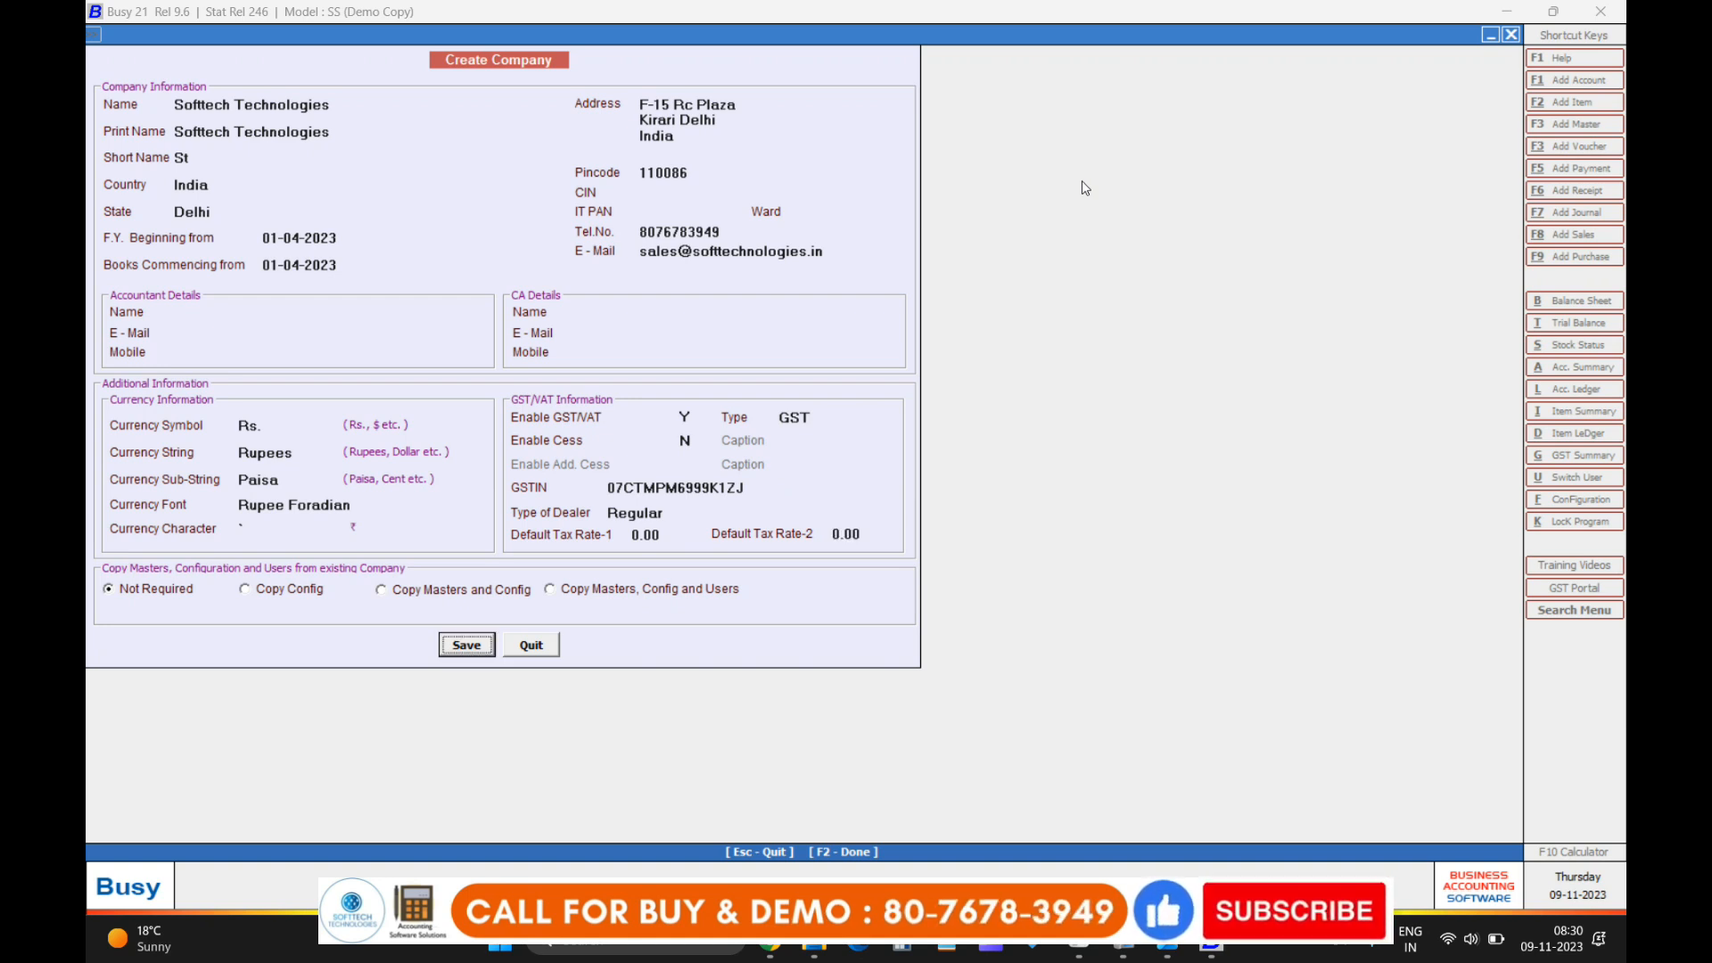
Save Softtech Technologies with Yes and dismiss the Congratulations message.
{"action": "key", "text": "Return"}
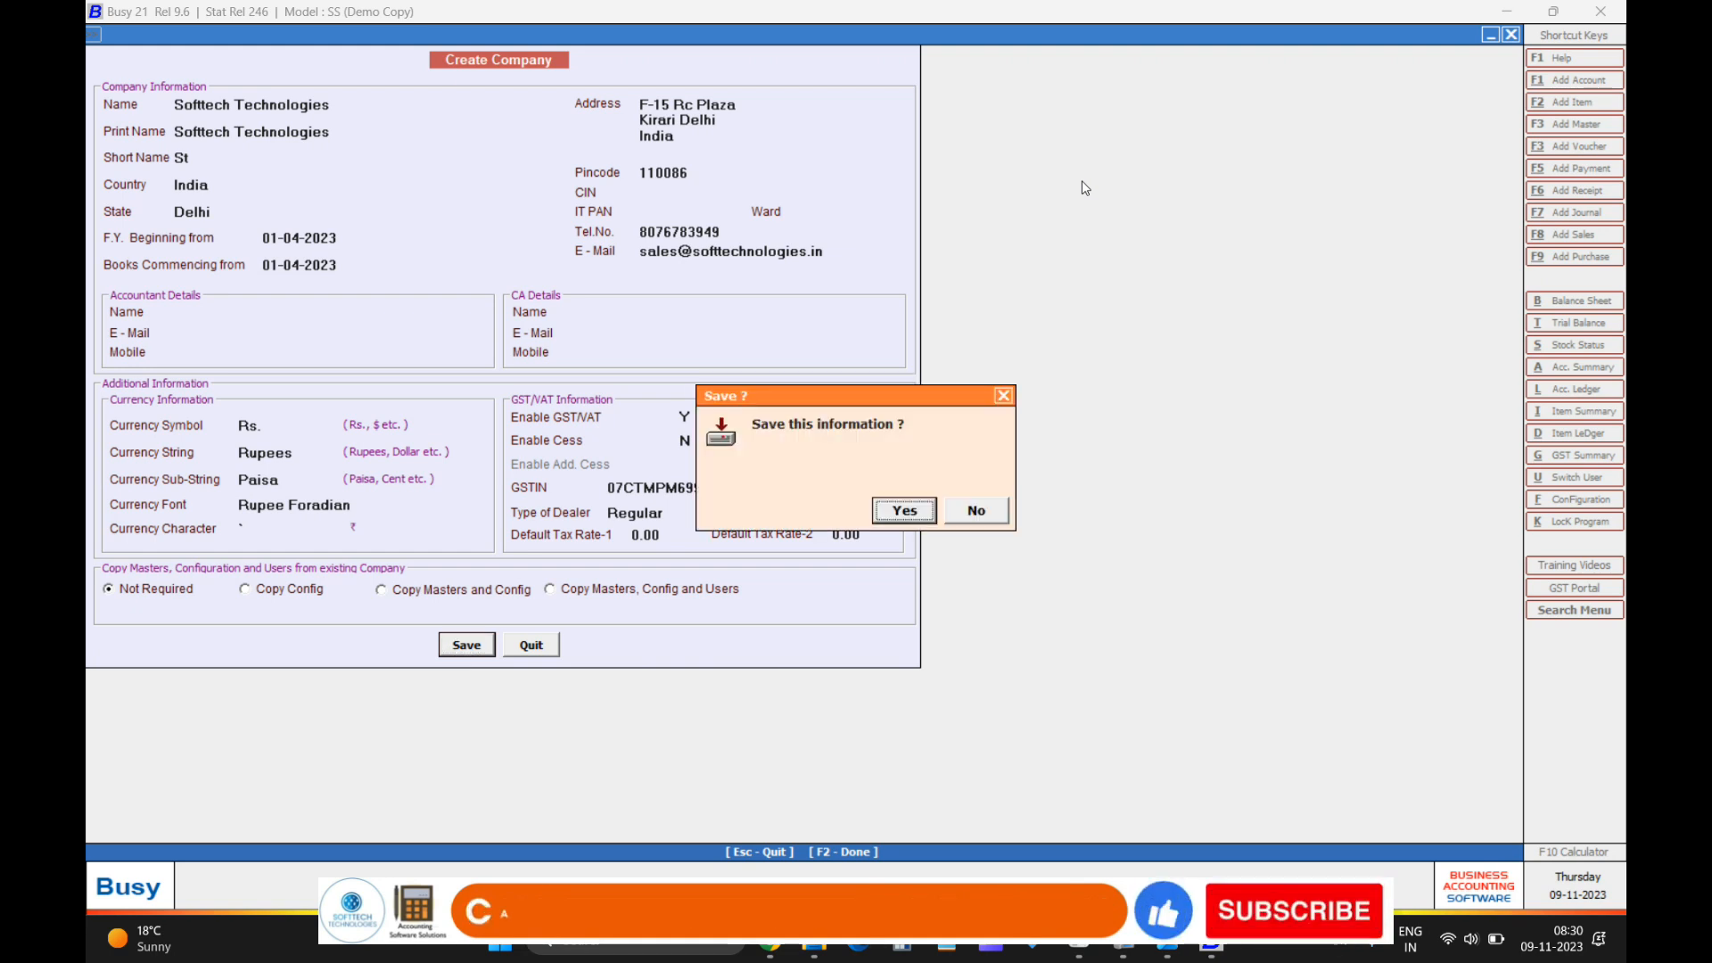
{"action": "key", "text": "Return"}
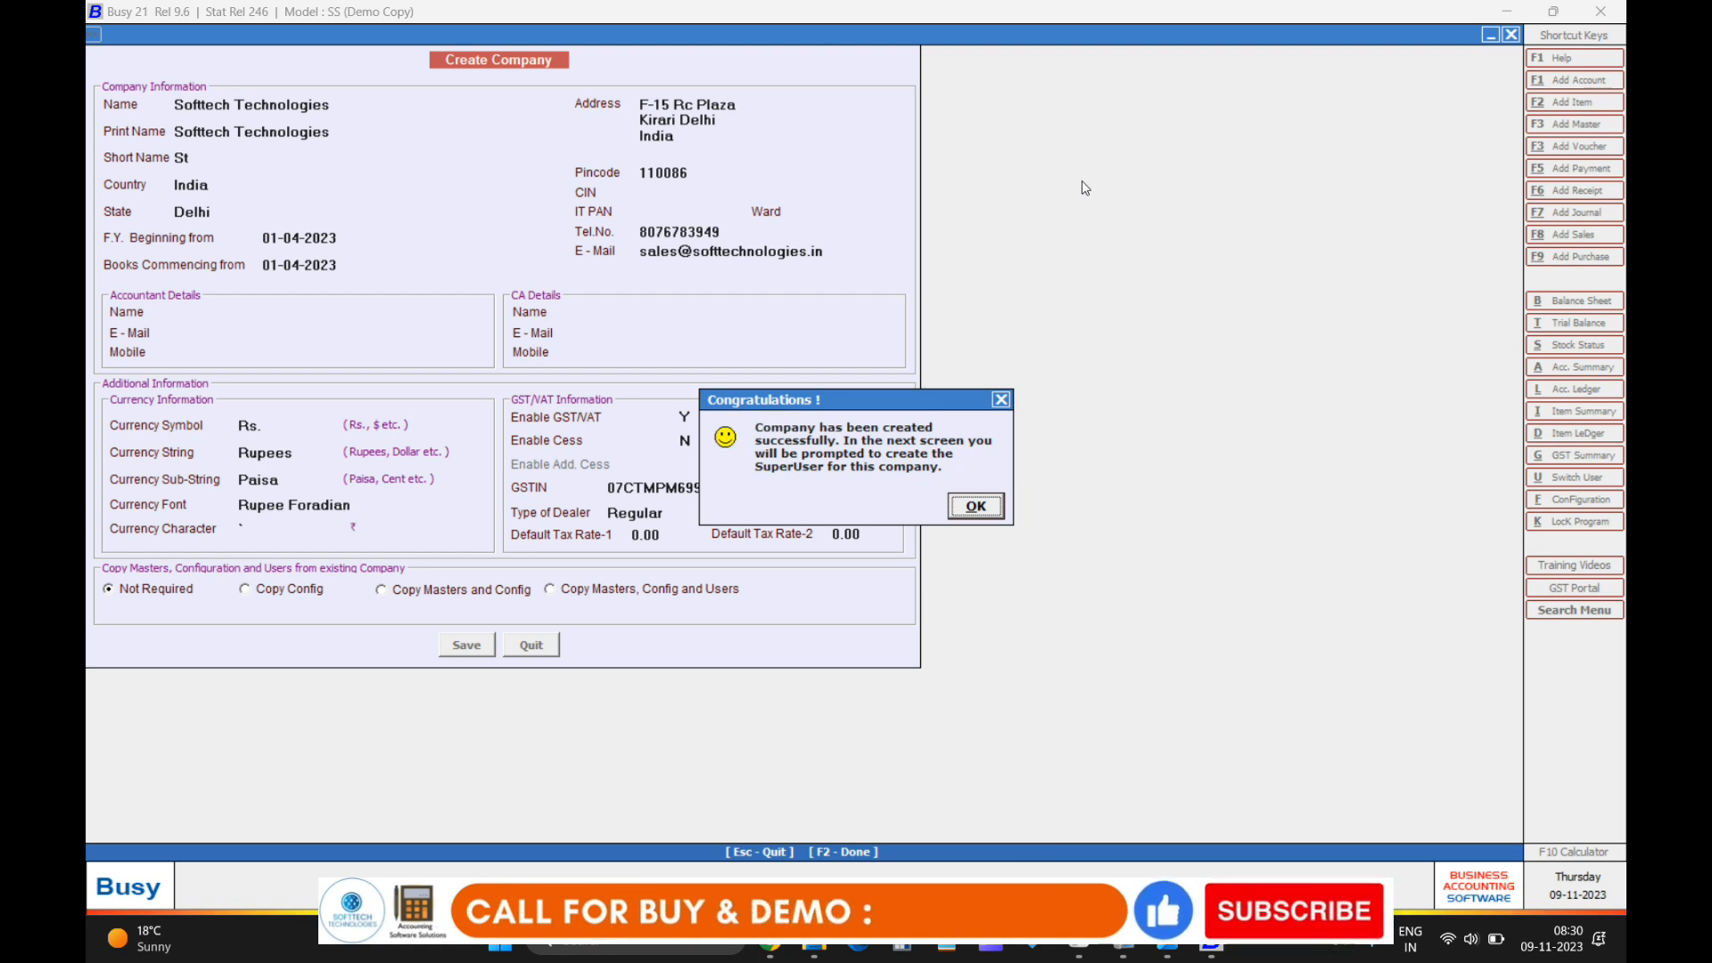
{"action": "left_click", "coordinate": [986, 510]}
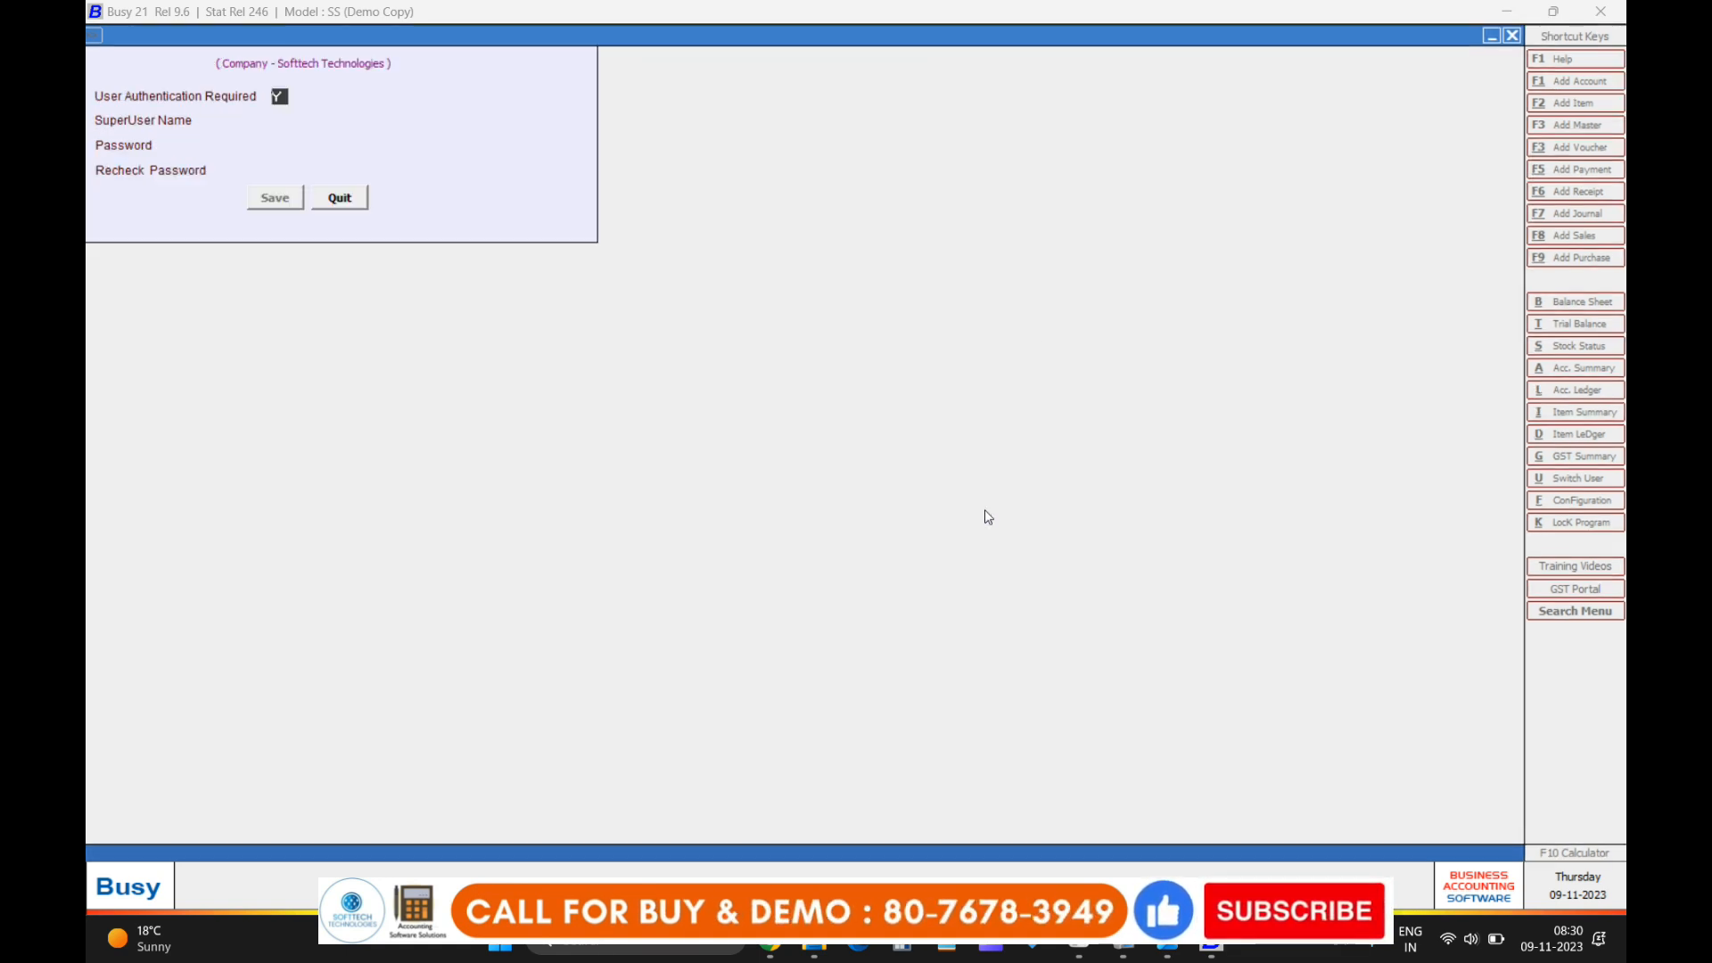
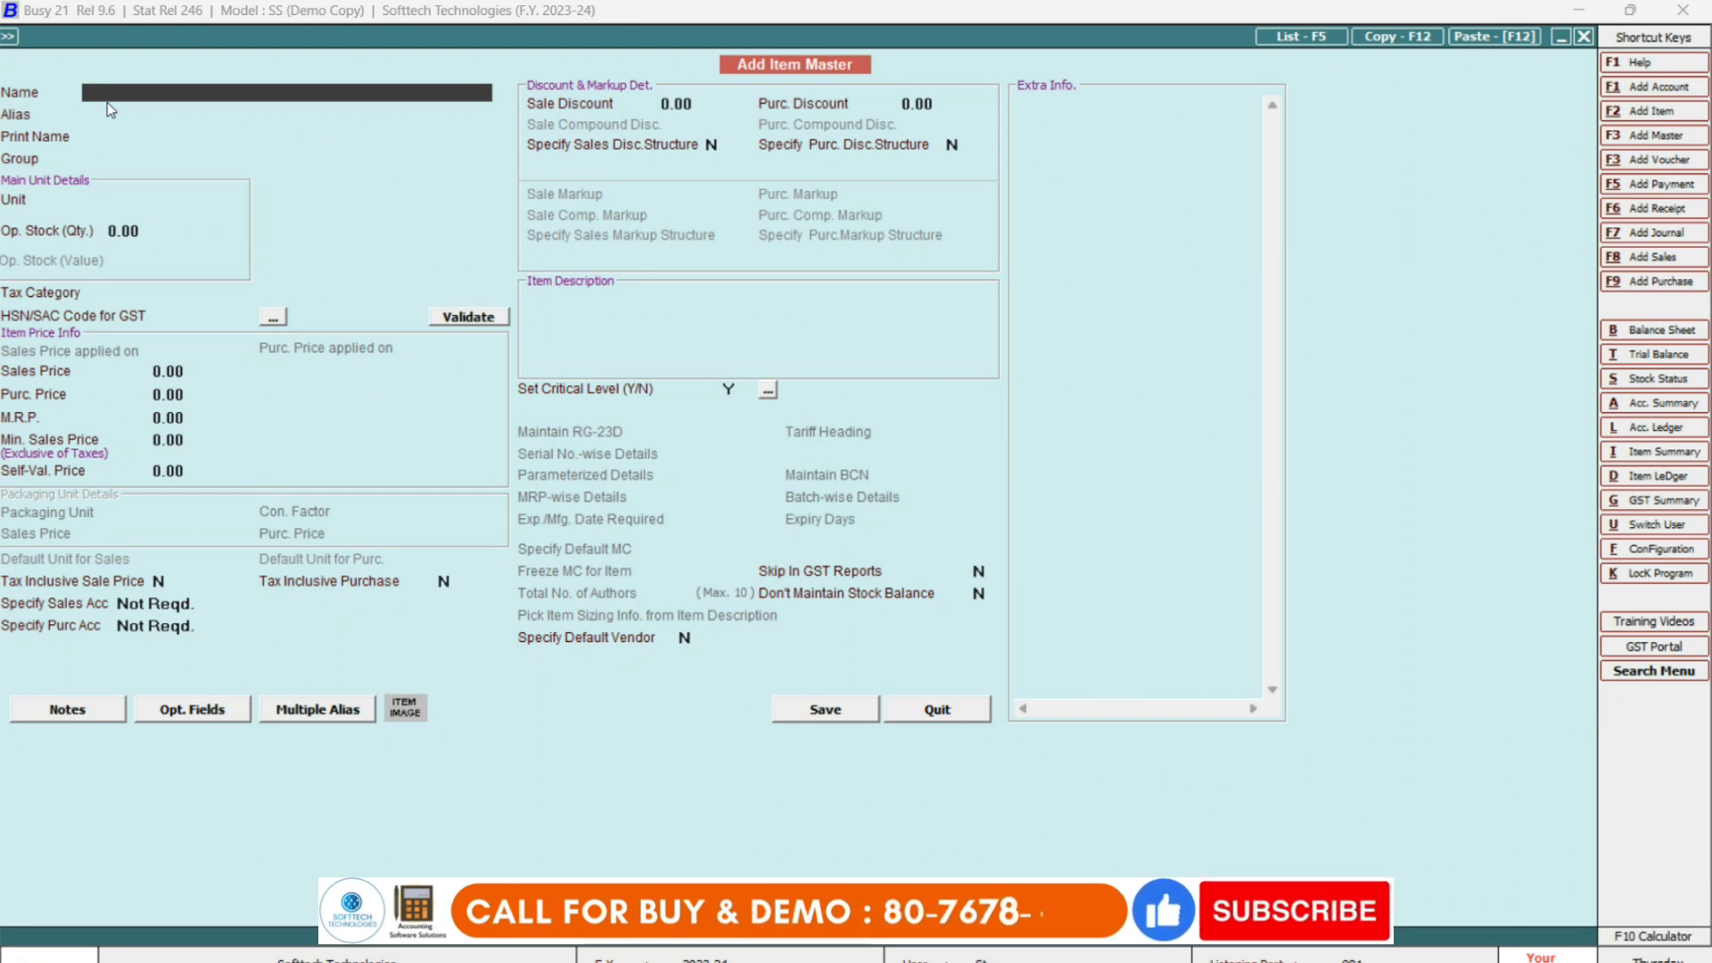
Name the item 'Keyboard + Mouse Combo' with alias kmc001, keep the auto-filled print name, and open the group list.
{"action": "type", "text": "keyboa"}
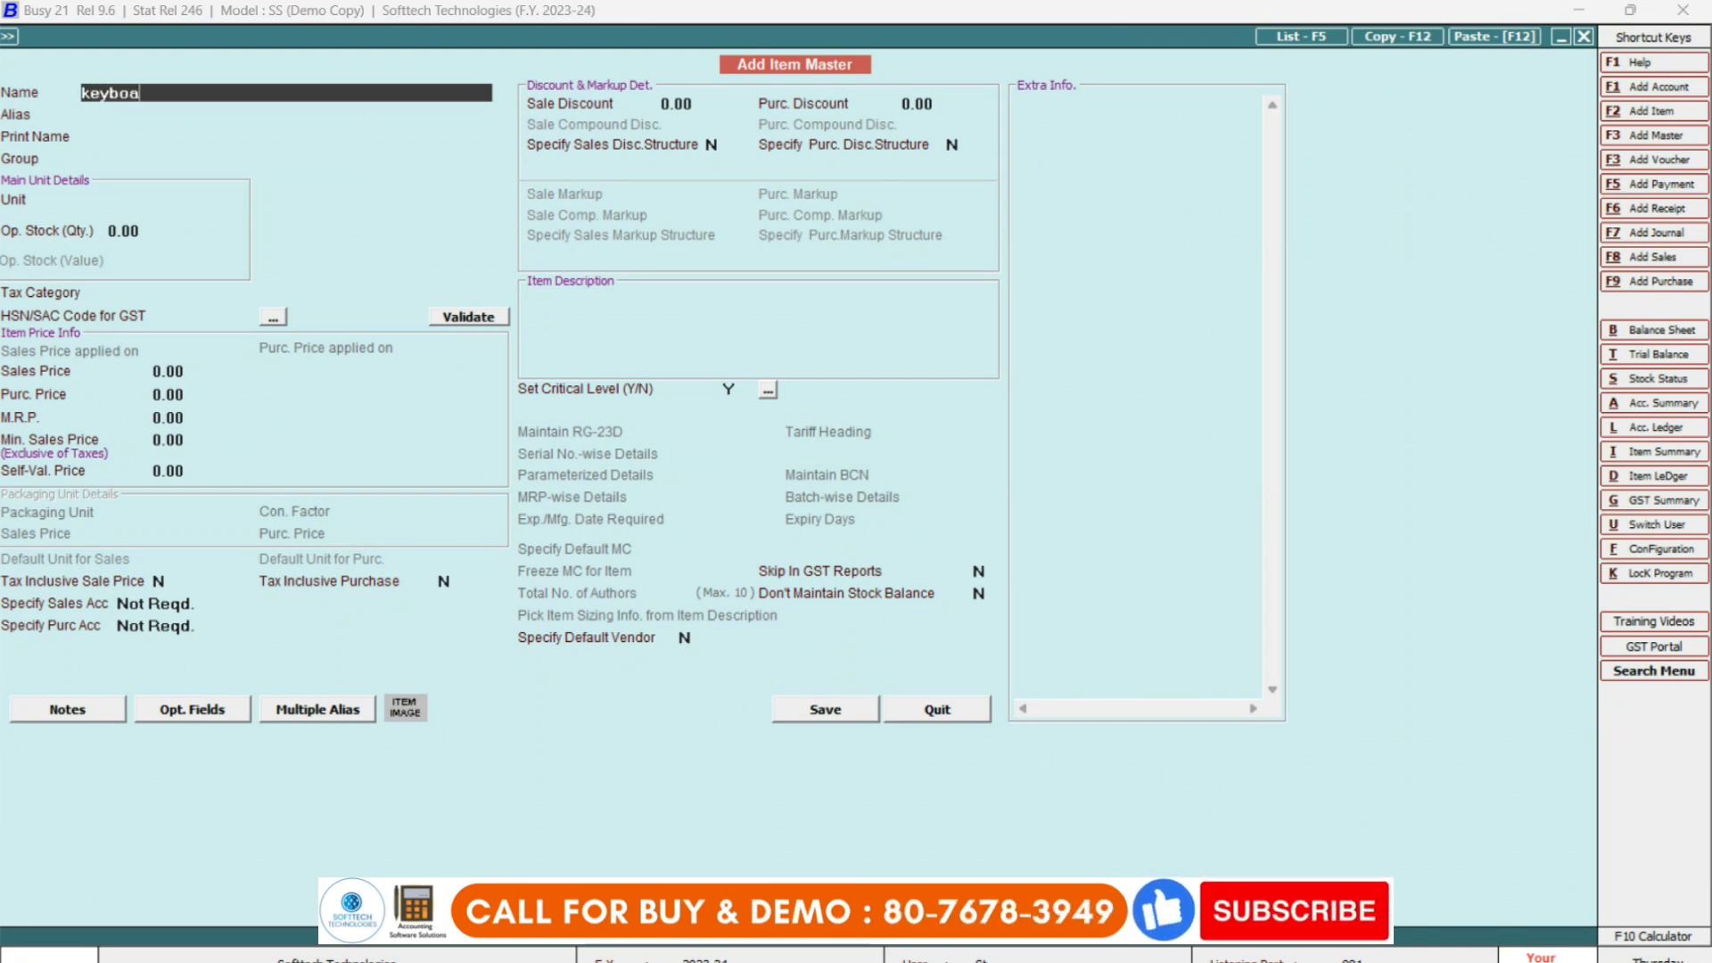
{"action": "type", "text": "rd + Mo"}
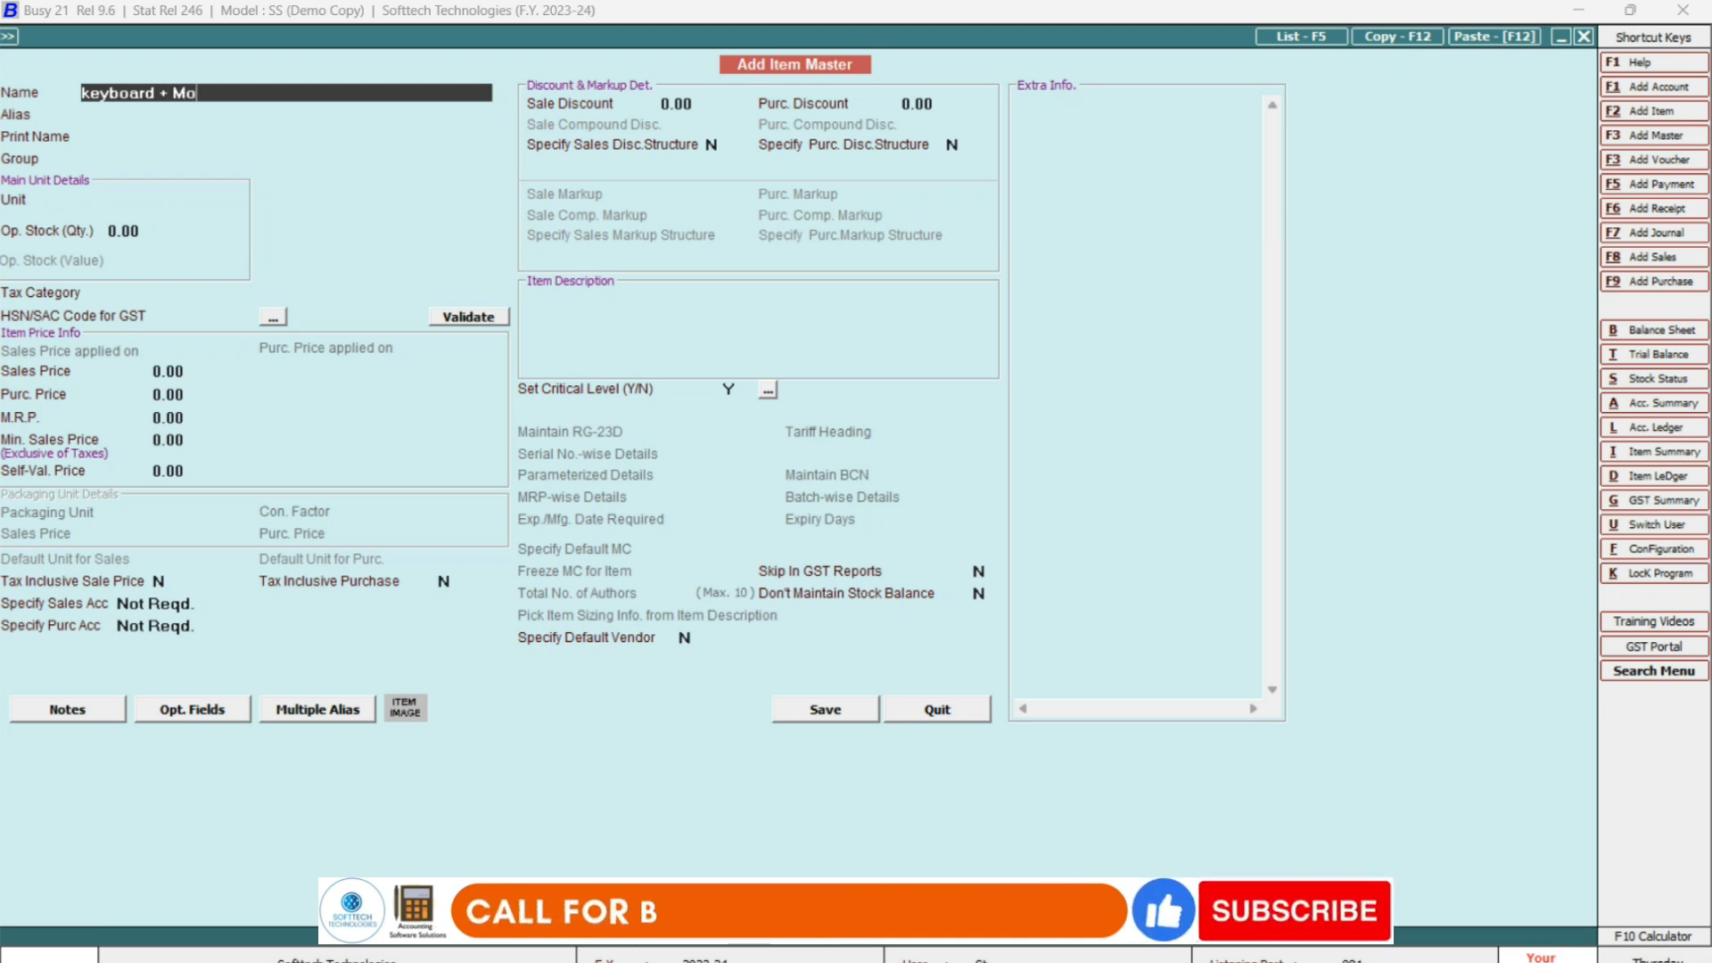
{"action": "type", "text": "use "}
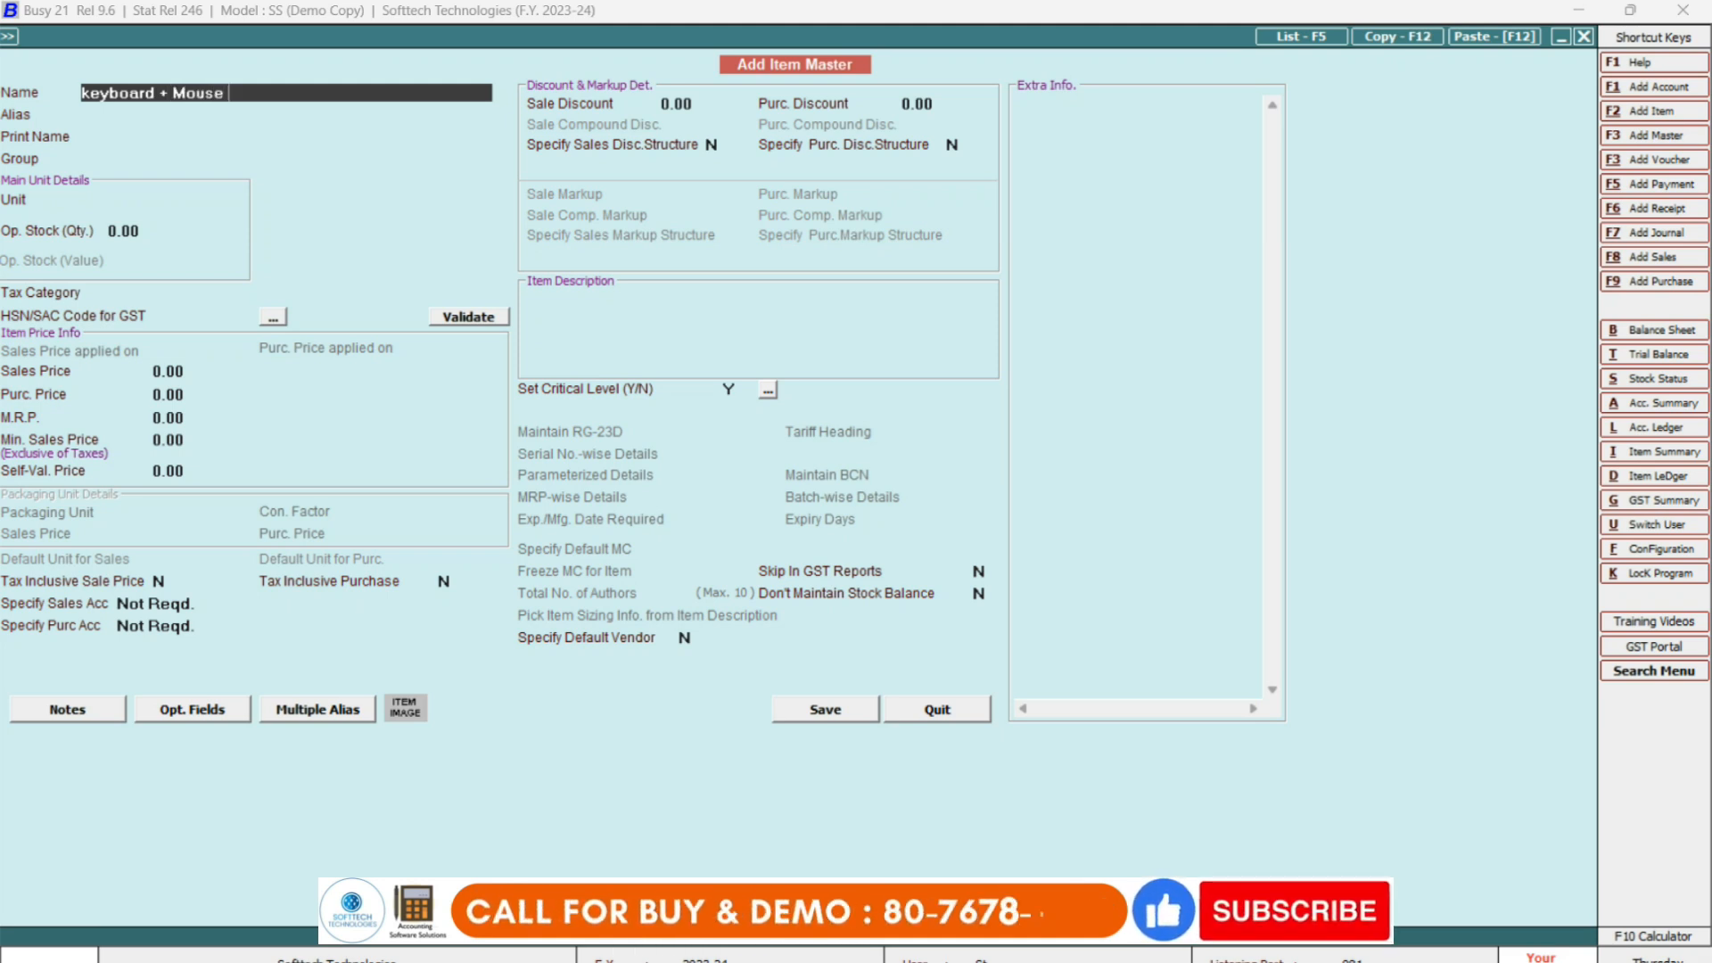
{"action": "type", "text": "Combo"}
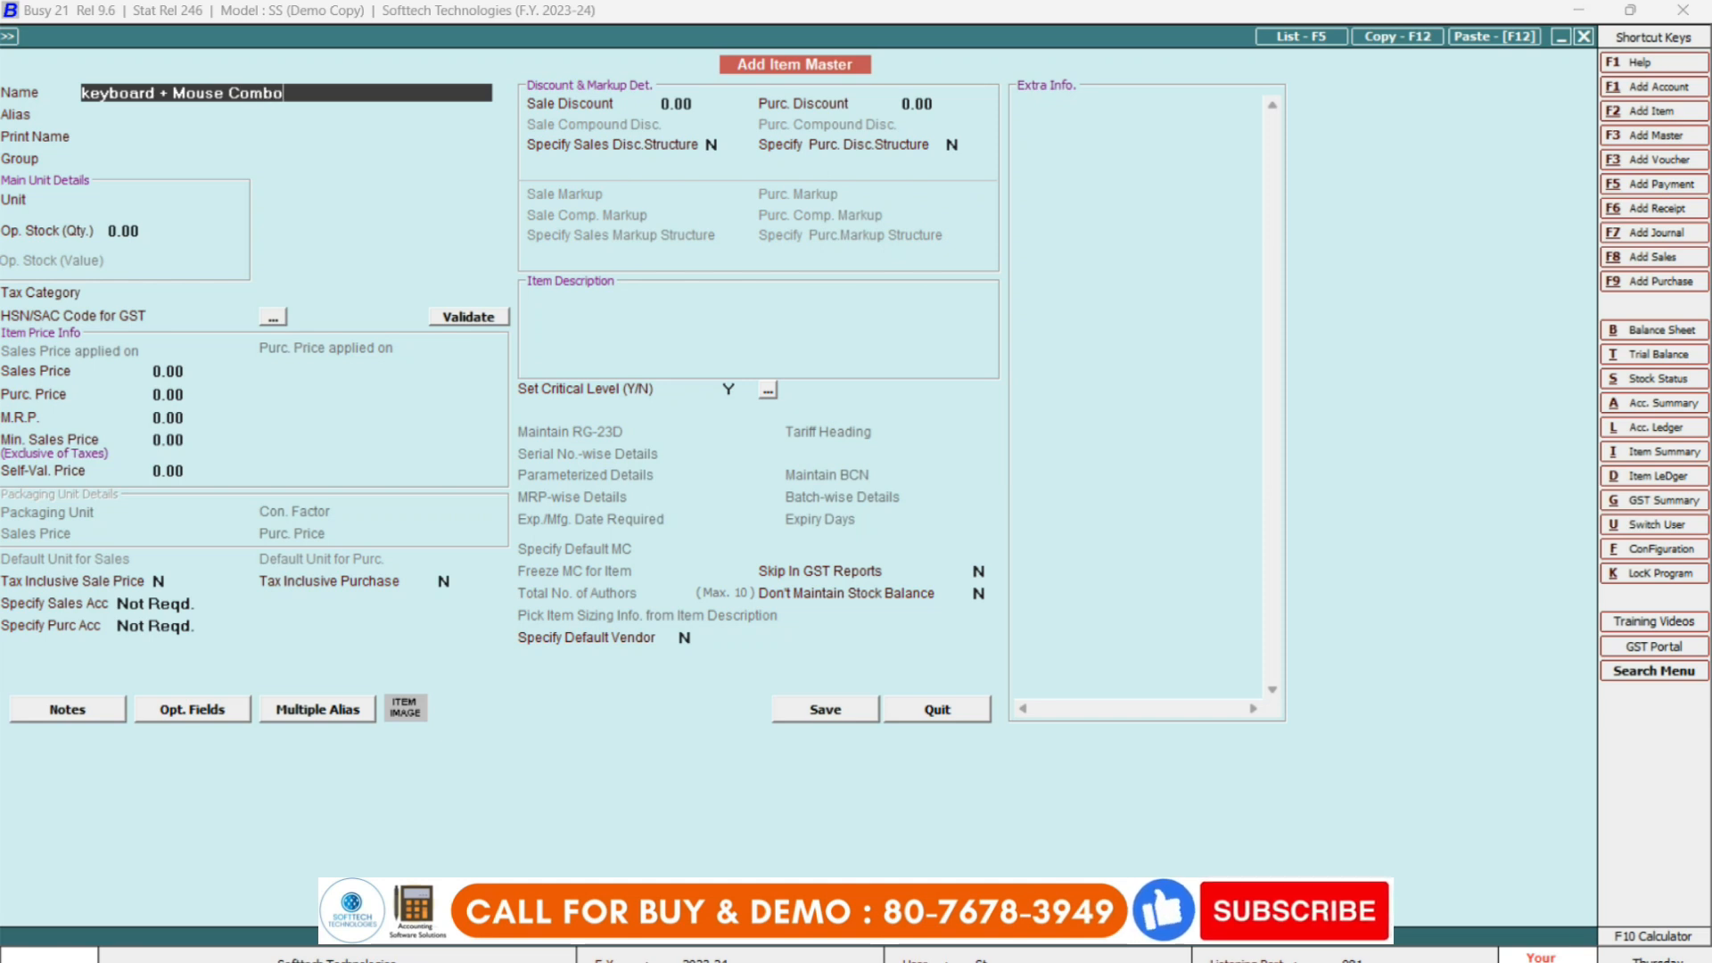
{"action": "key", "text": "Return"}
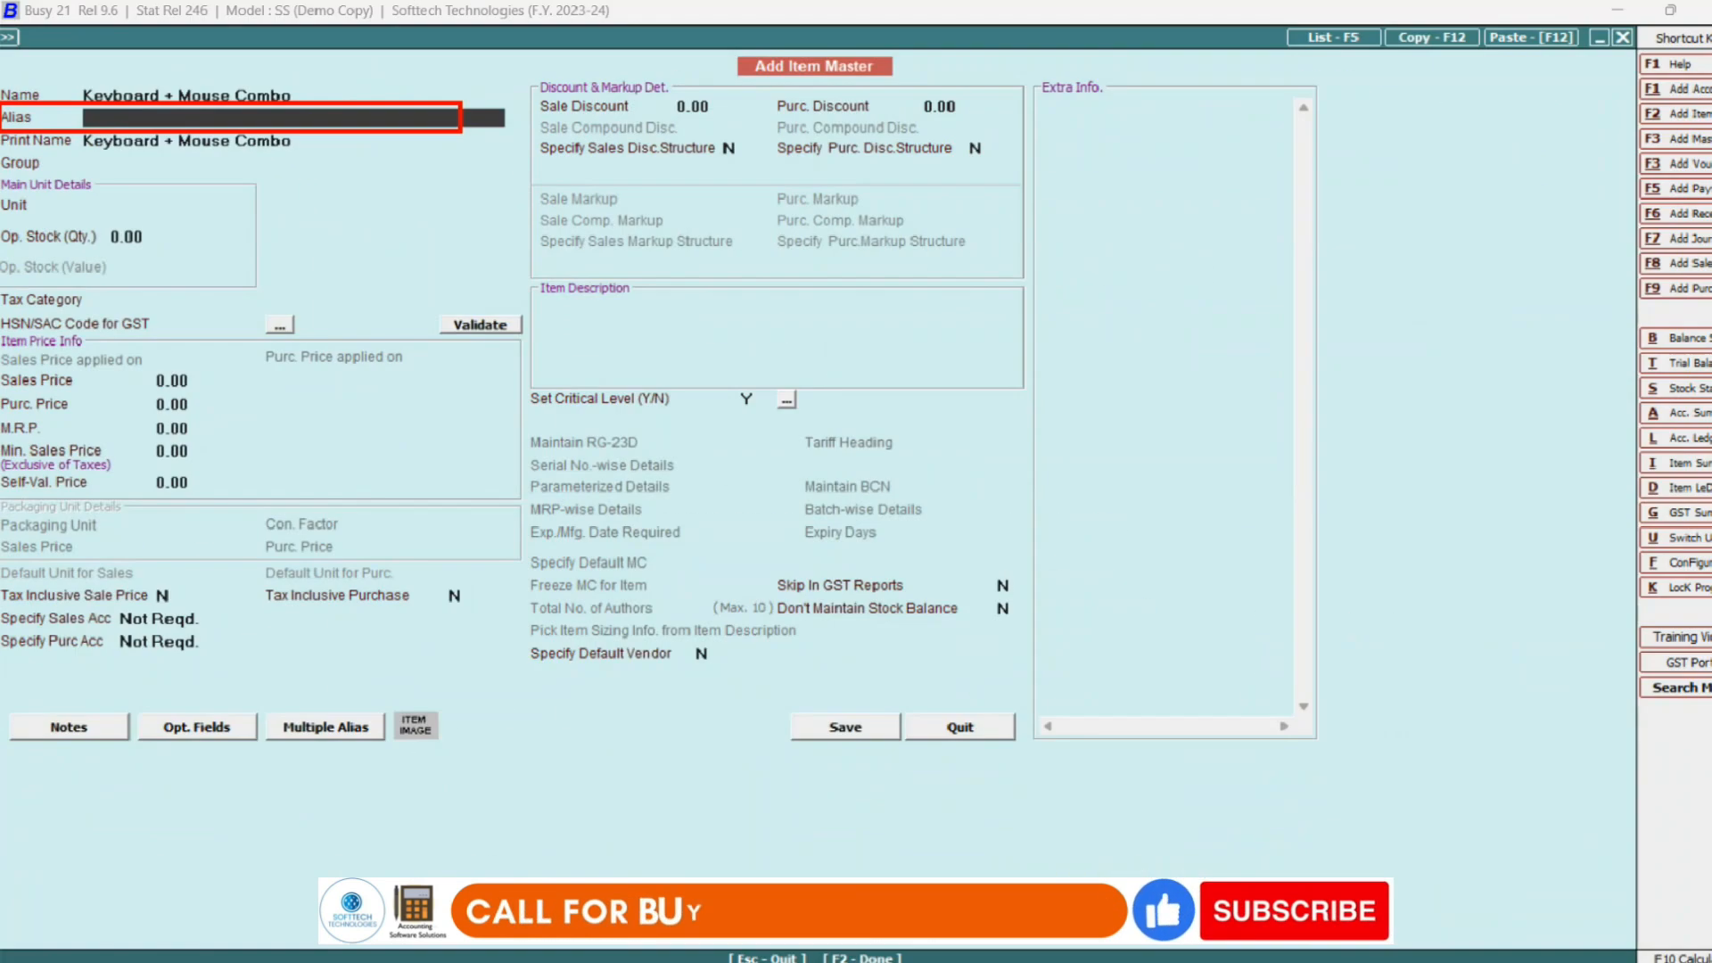
{"action": "type", "text": "kmc"}
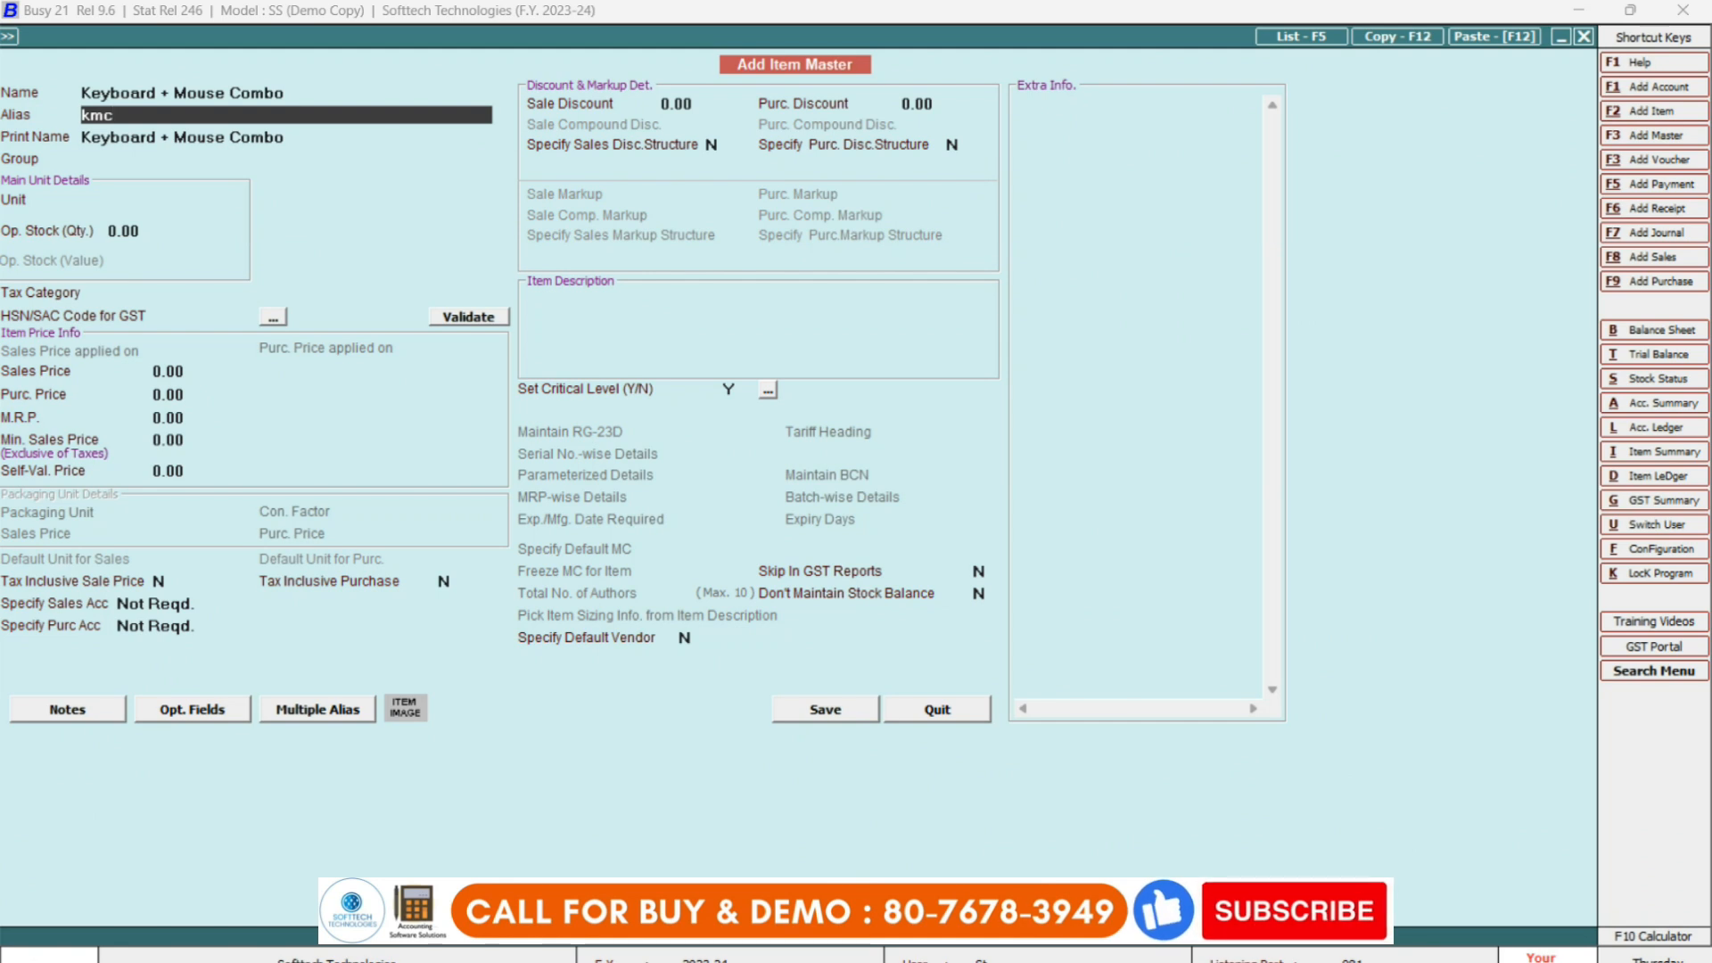
{"action": "key", "text": "Return"}
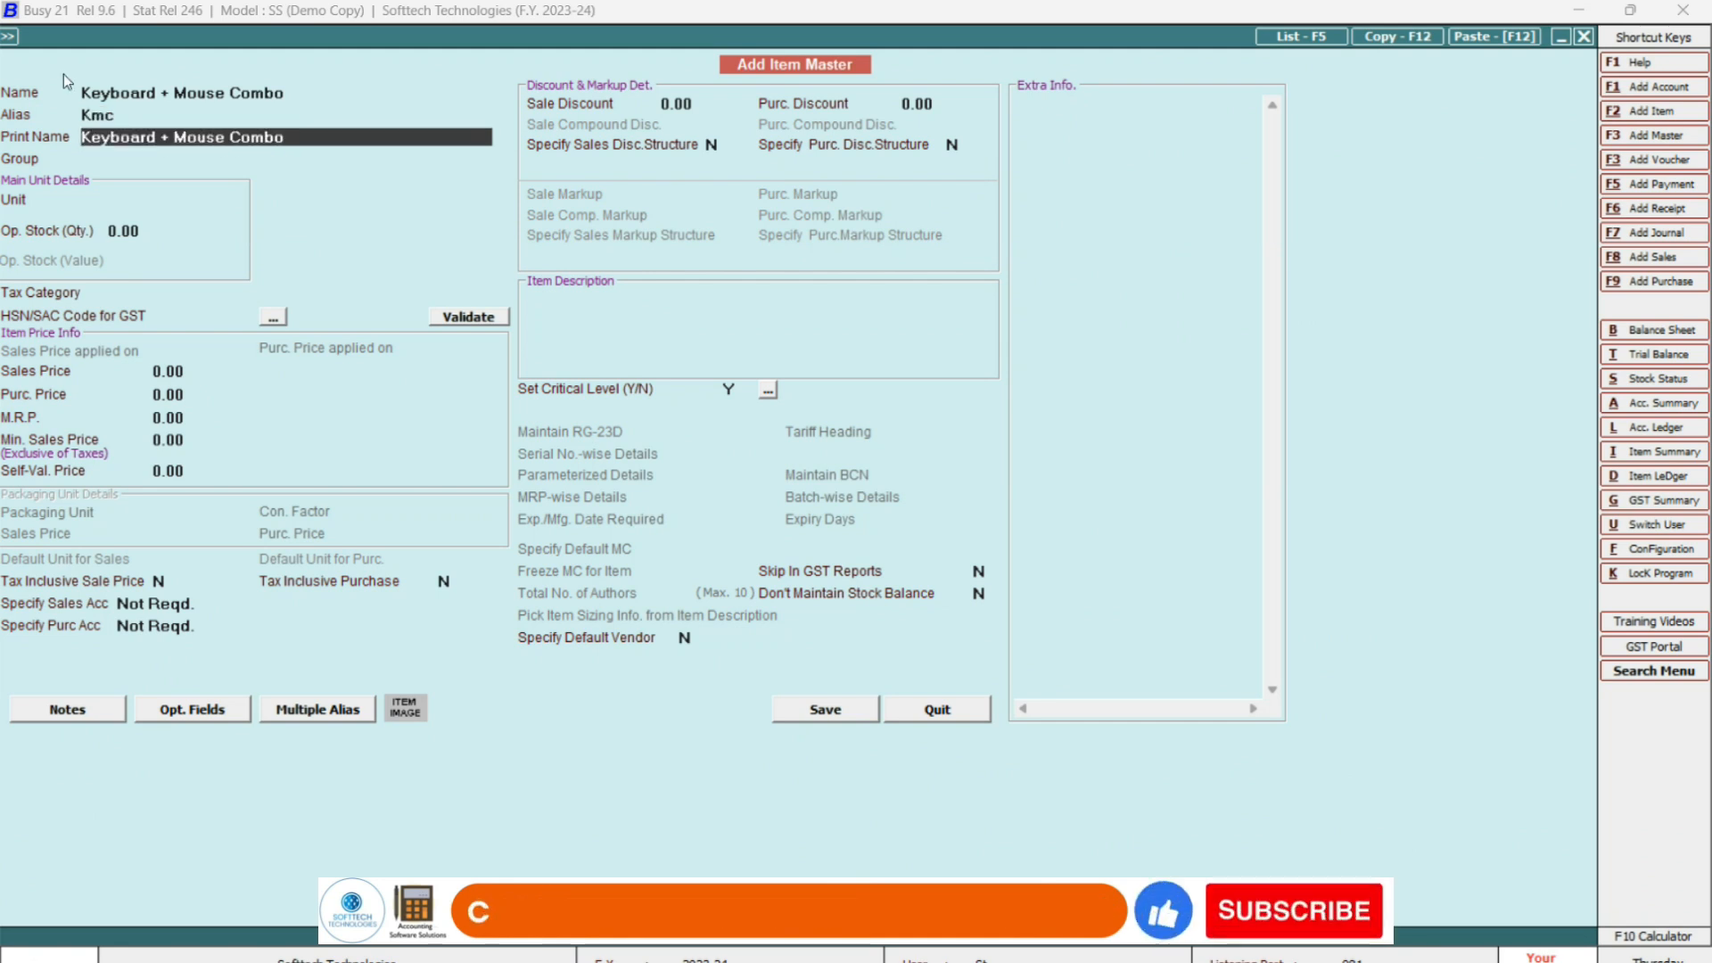
{"action": "key", "text": "Up"}
{"action": "type", "text": "c"}
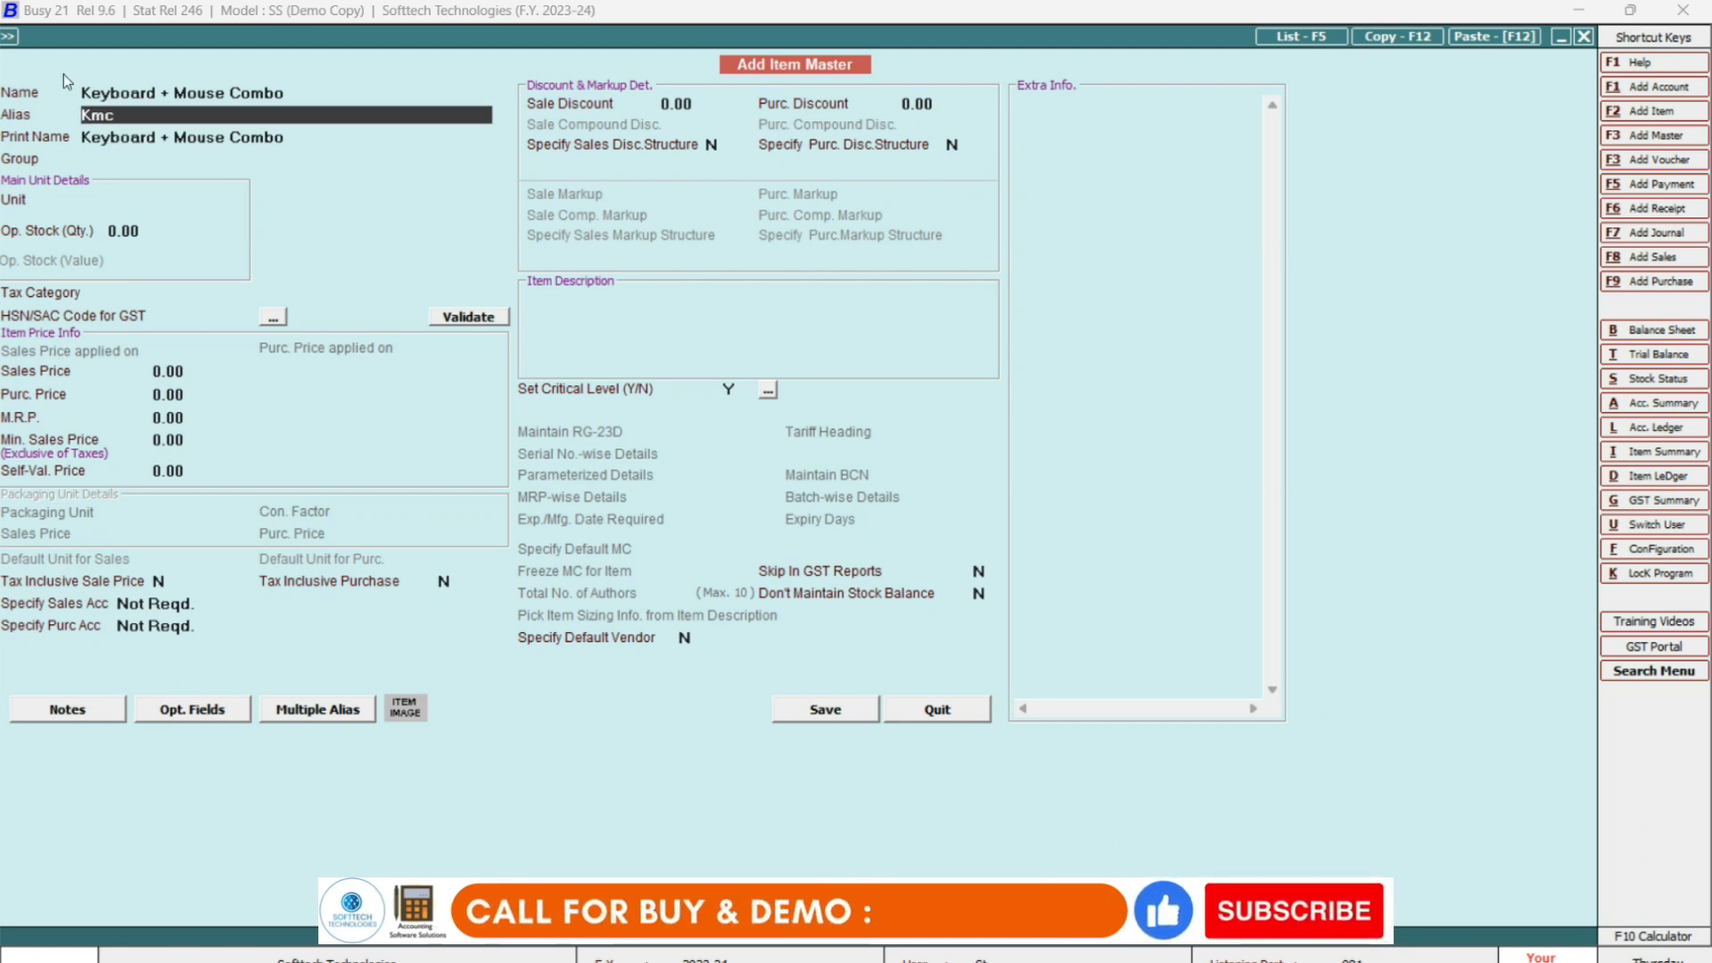
{"action": "key", "text": "BackSpace"}
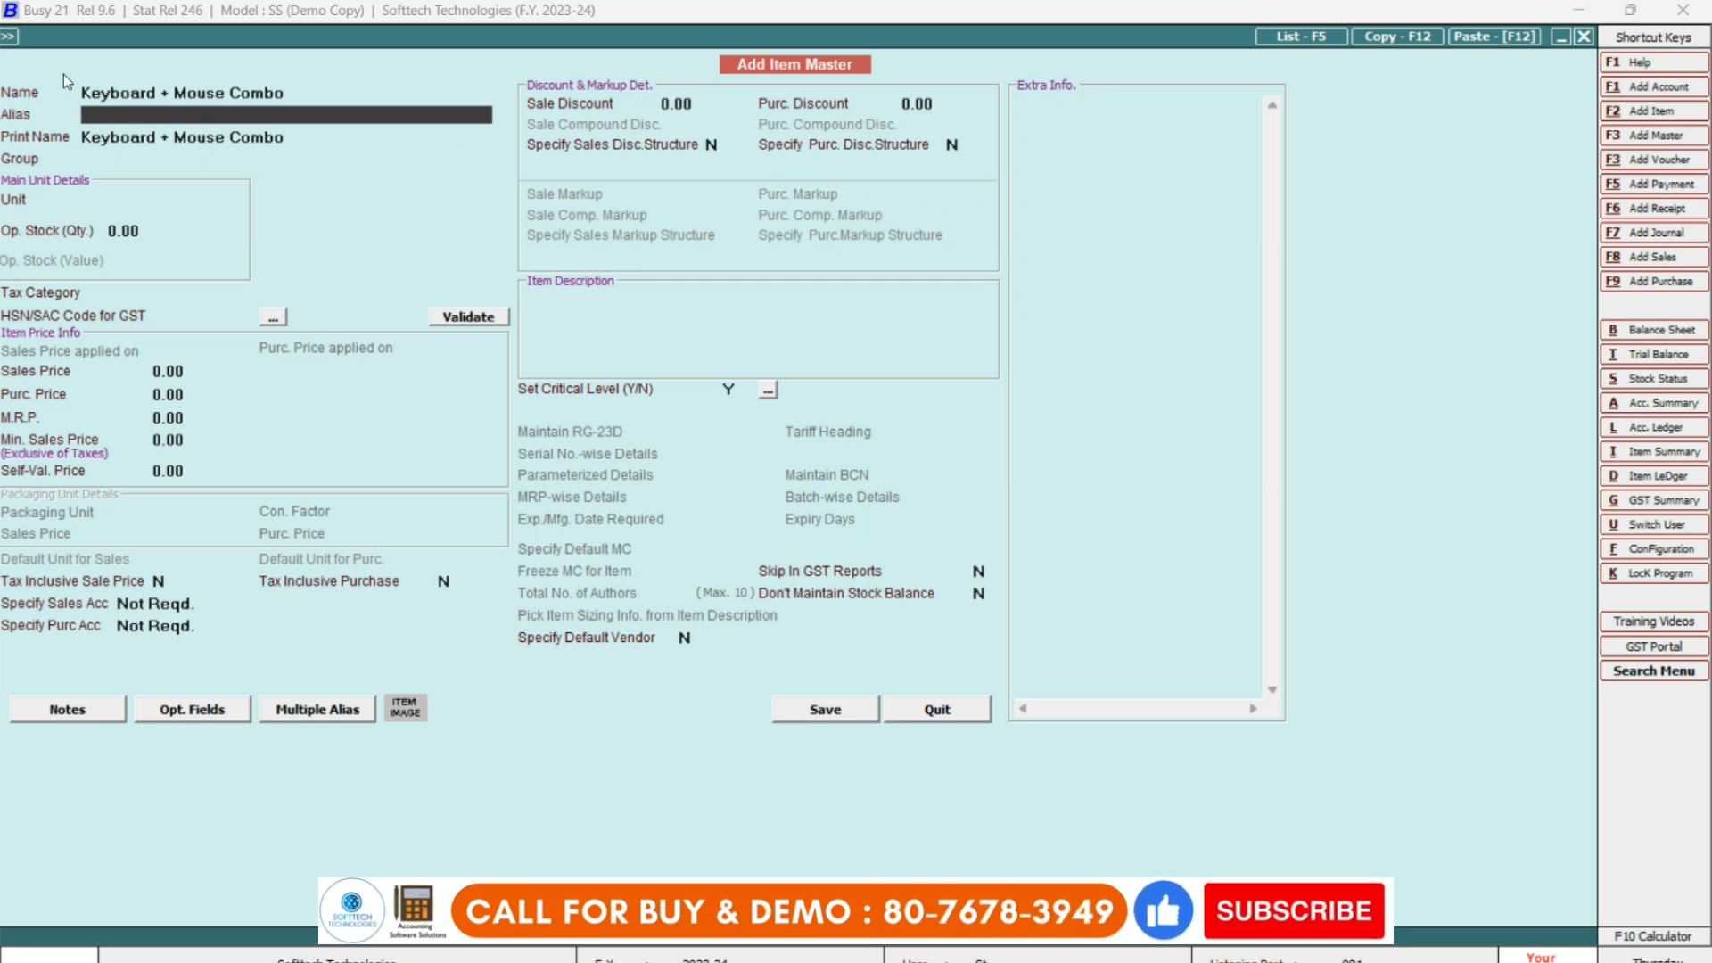
{"action": "type", "text": "km"}
{"action": "key", "text": "Return"}
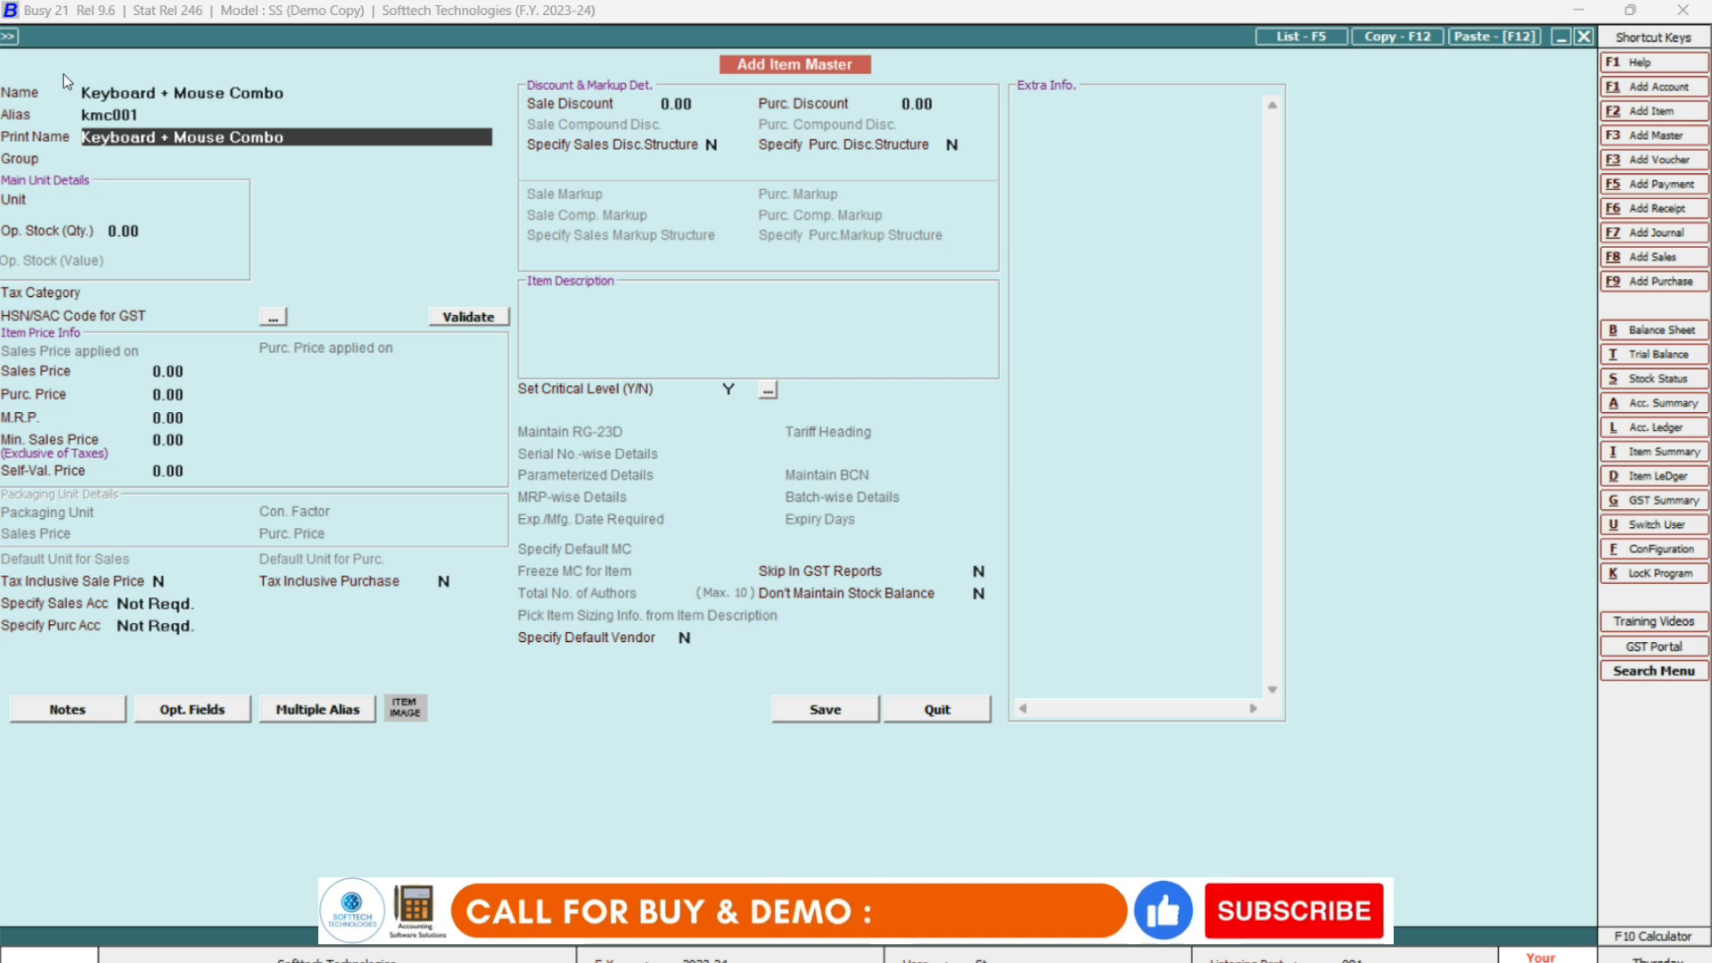
{"action": "key", "text": "Return"}
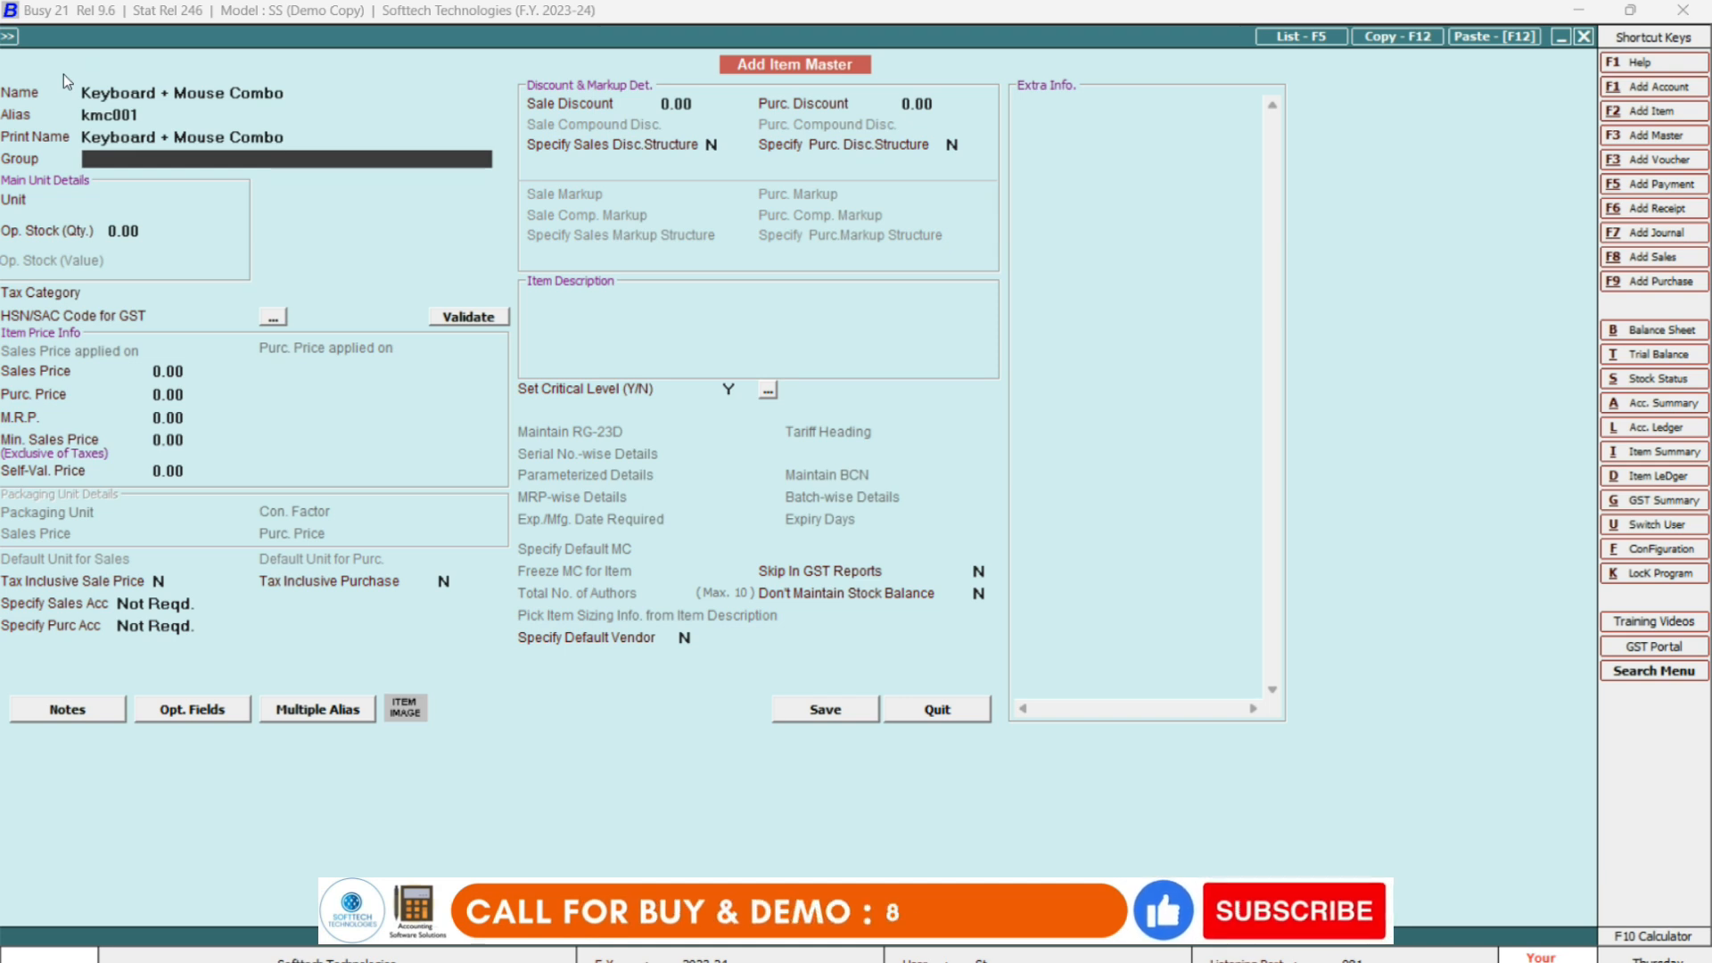
{"action": "key", "text": "space"}
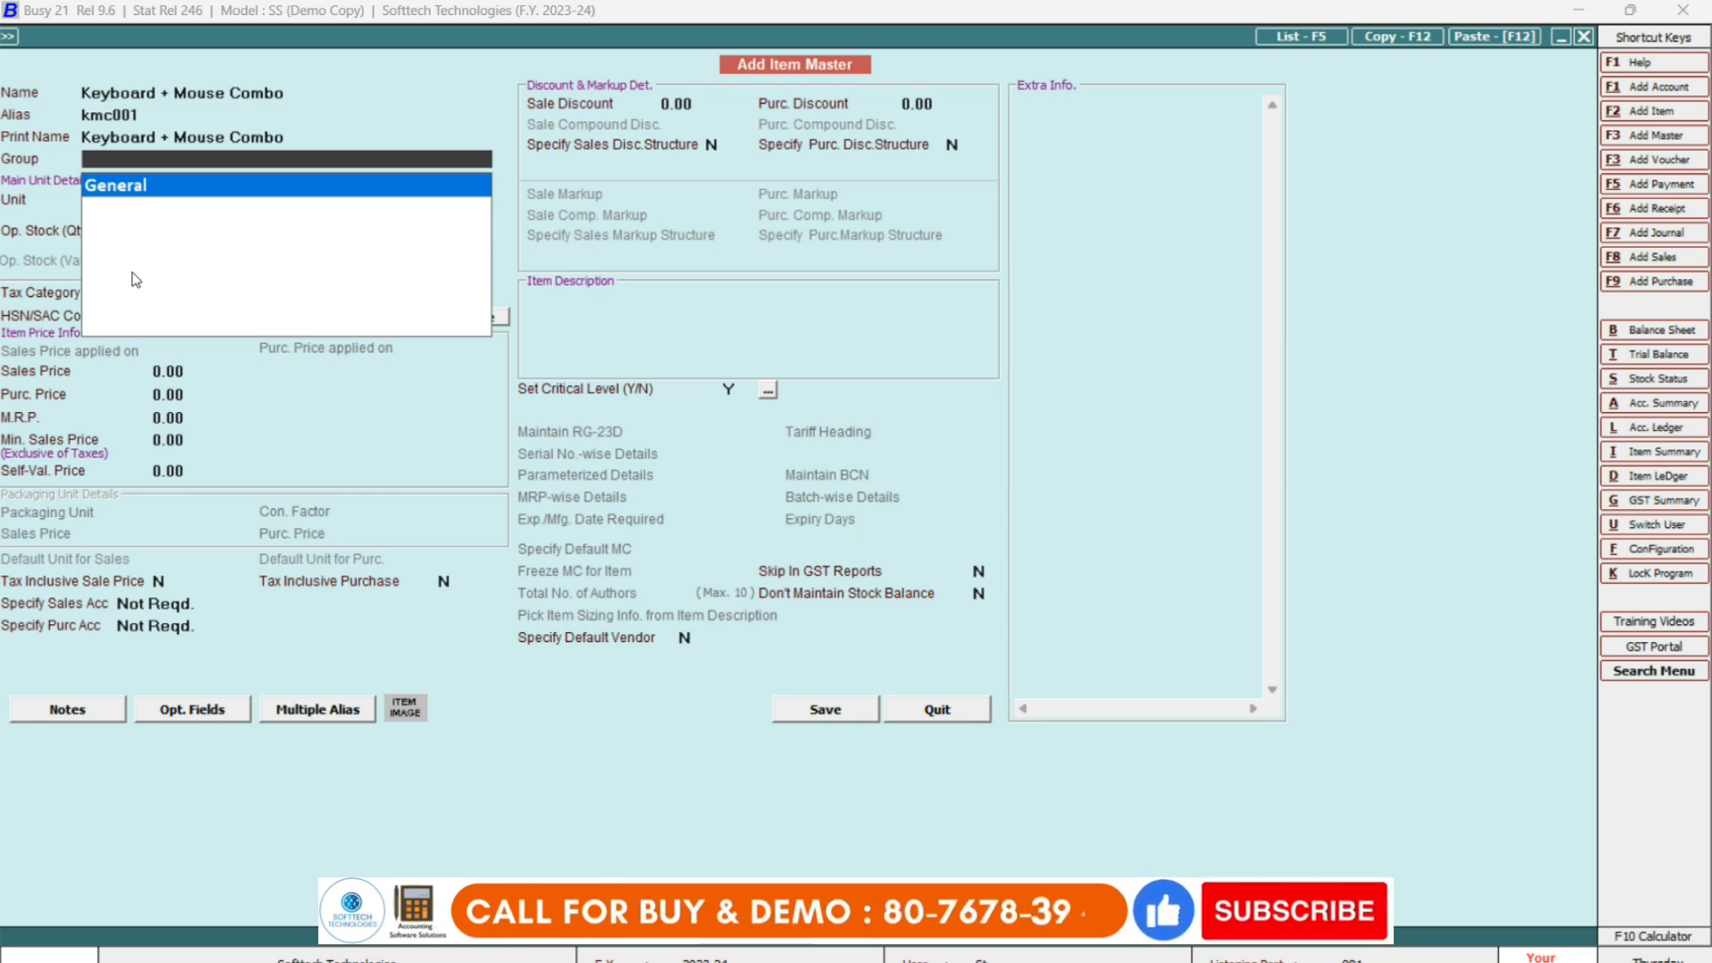
Create a non-primary item group 'Computer Parts' under General and save it.
{"action": "key", "text": "F3"}
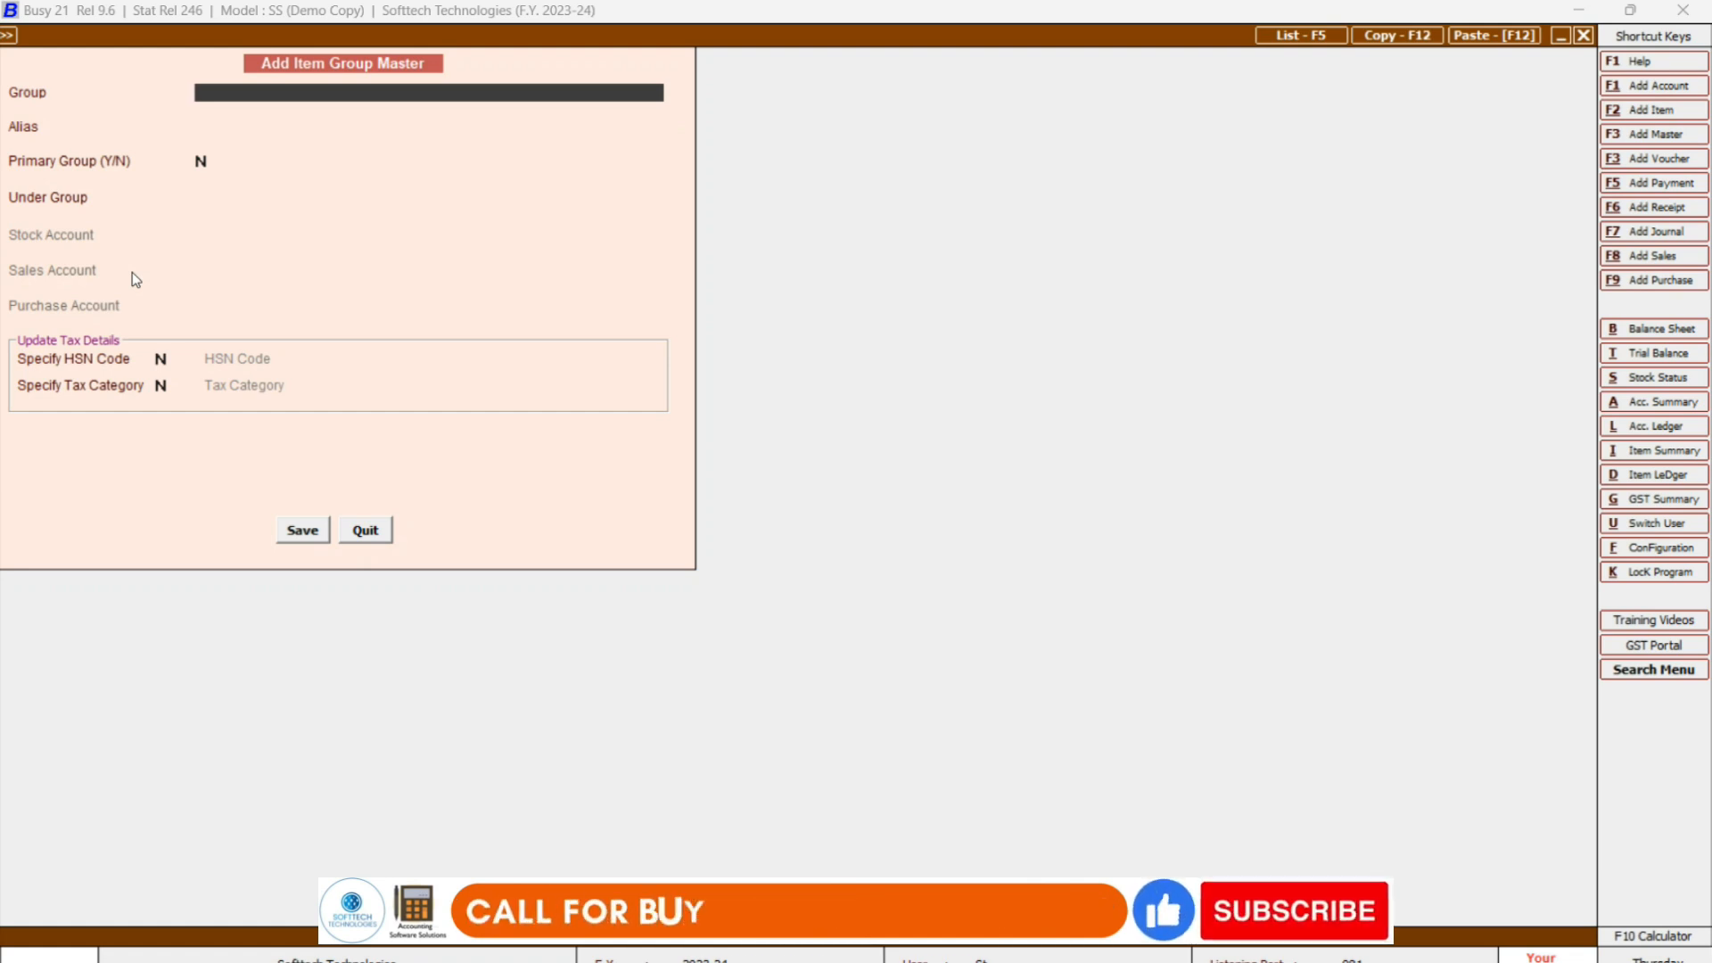
{"action": "type", "text": "comp"}
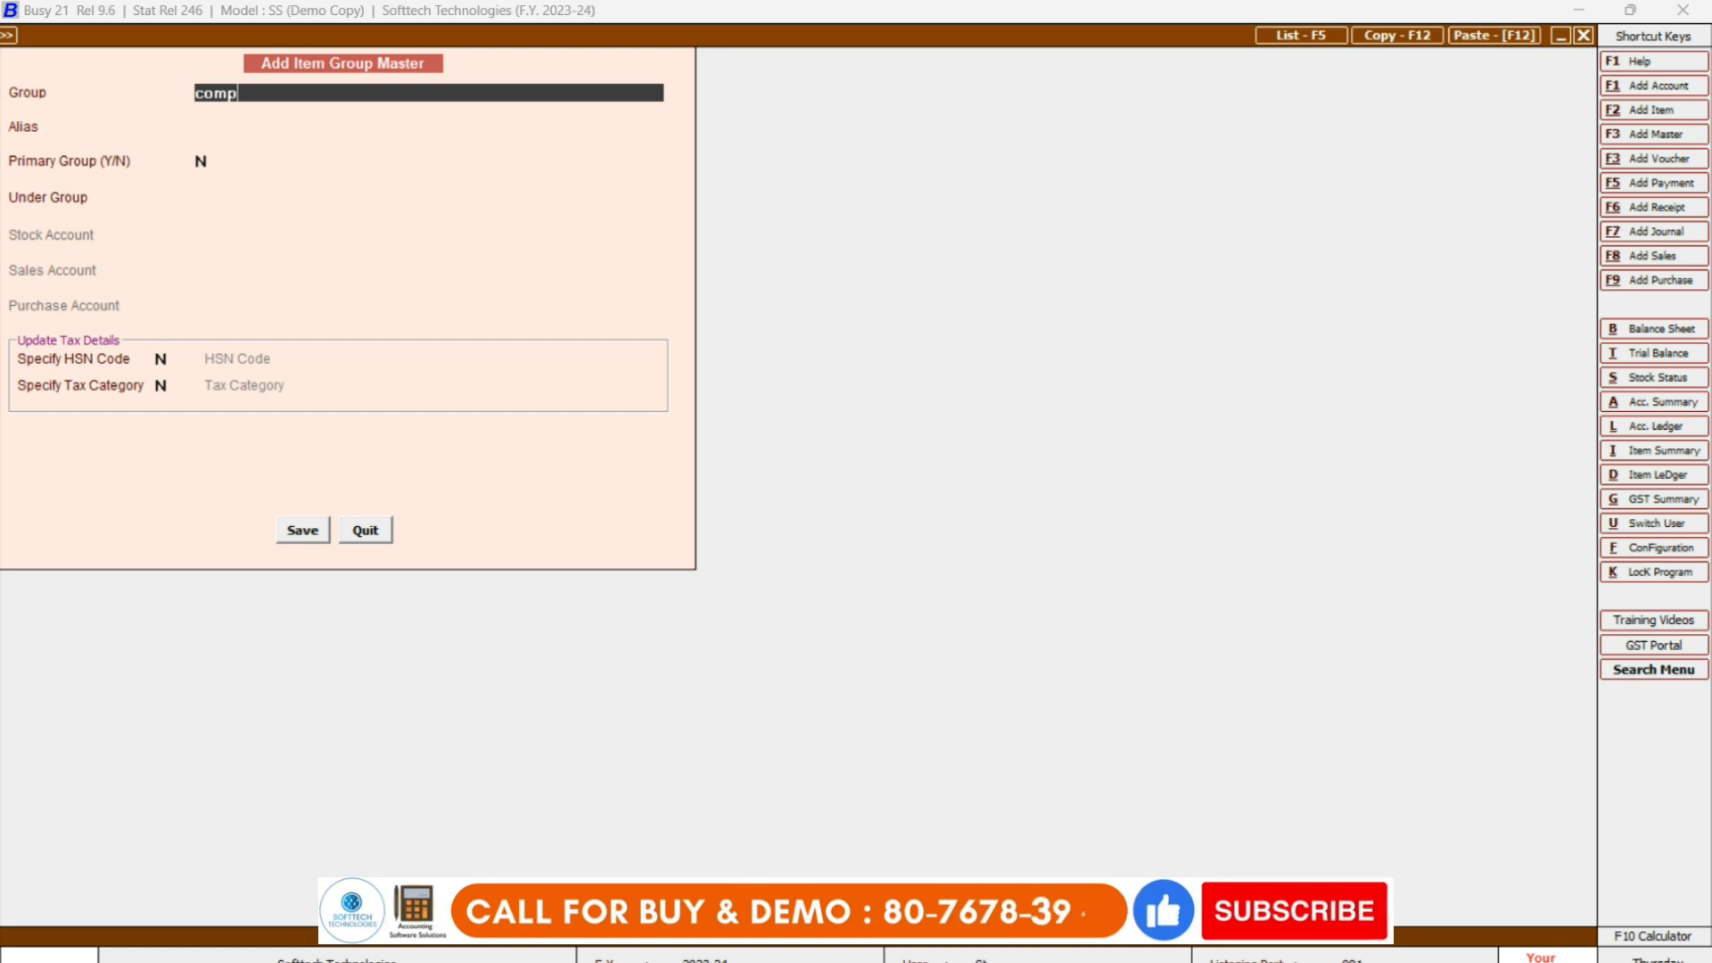
{"action": "type", "text": "uter parts"}
{"action": "key", "text": "Return"}
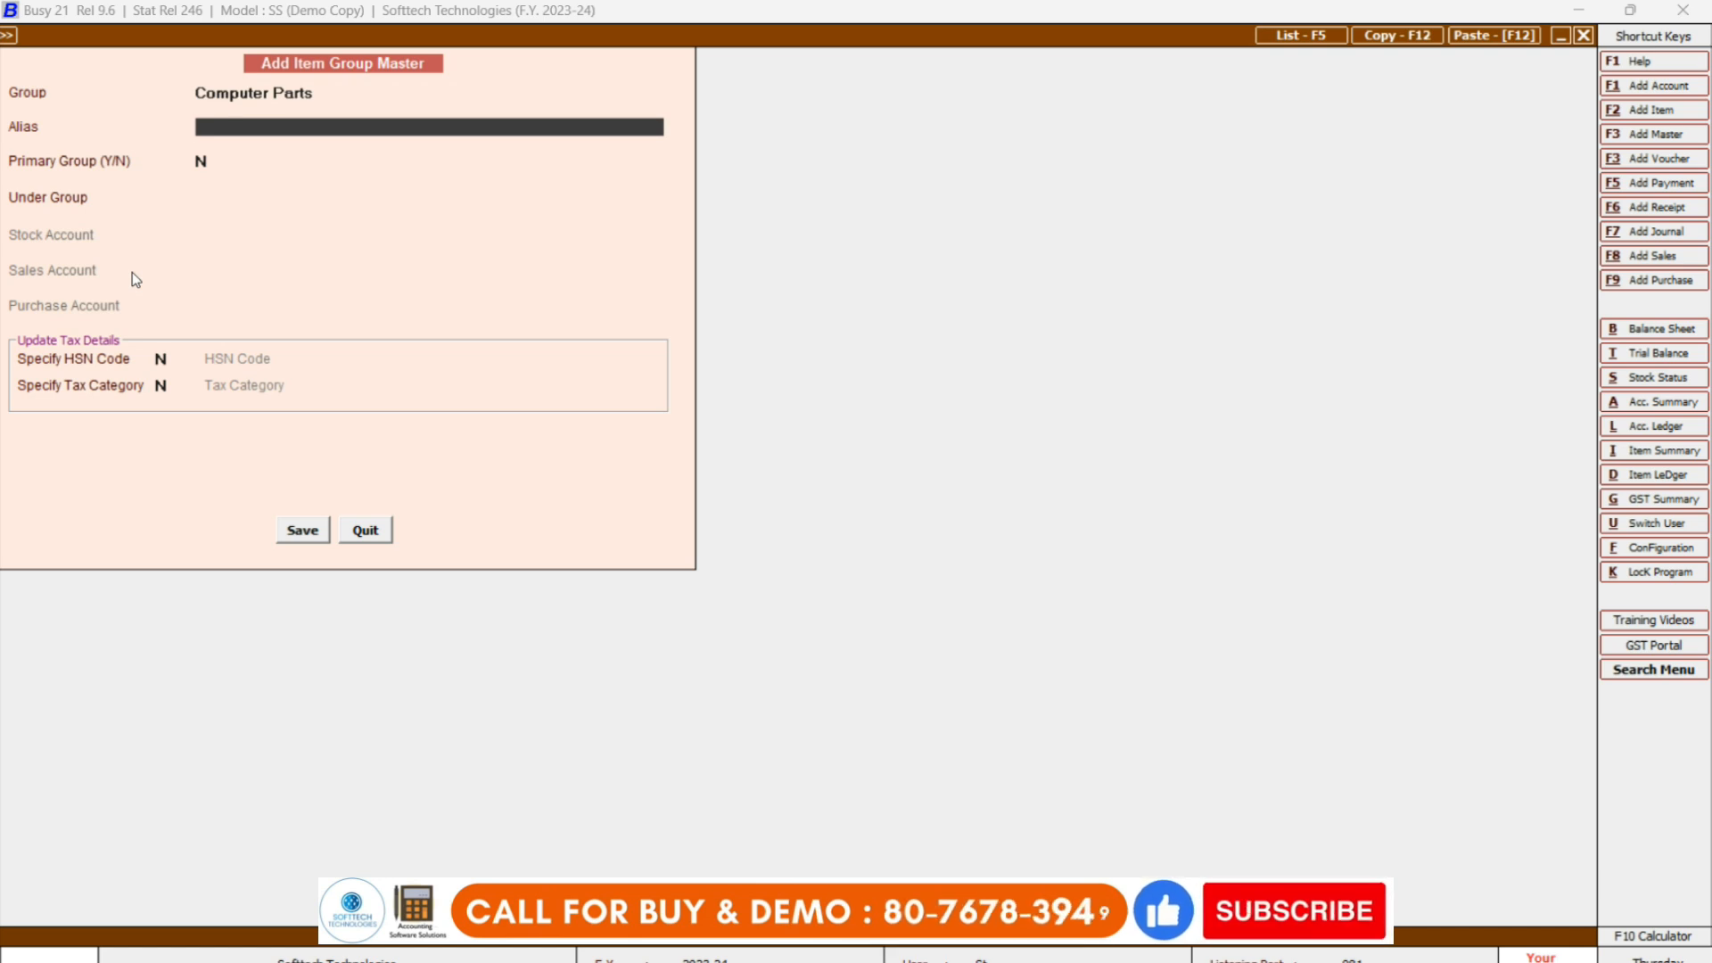
{"action": "key", "text": "Return"}
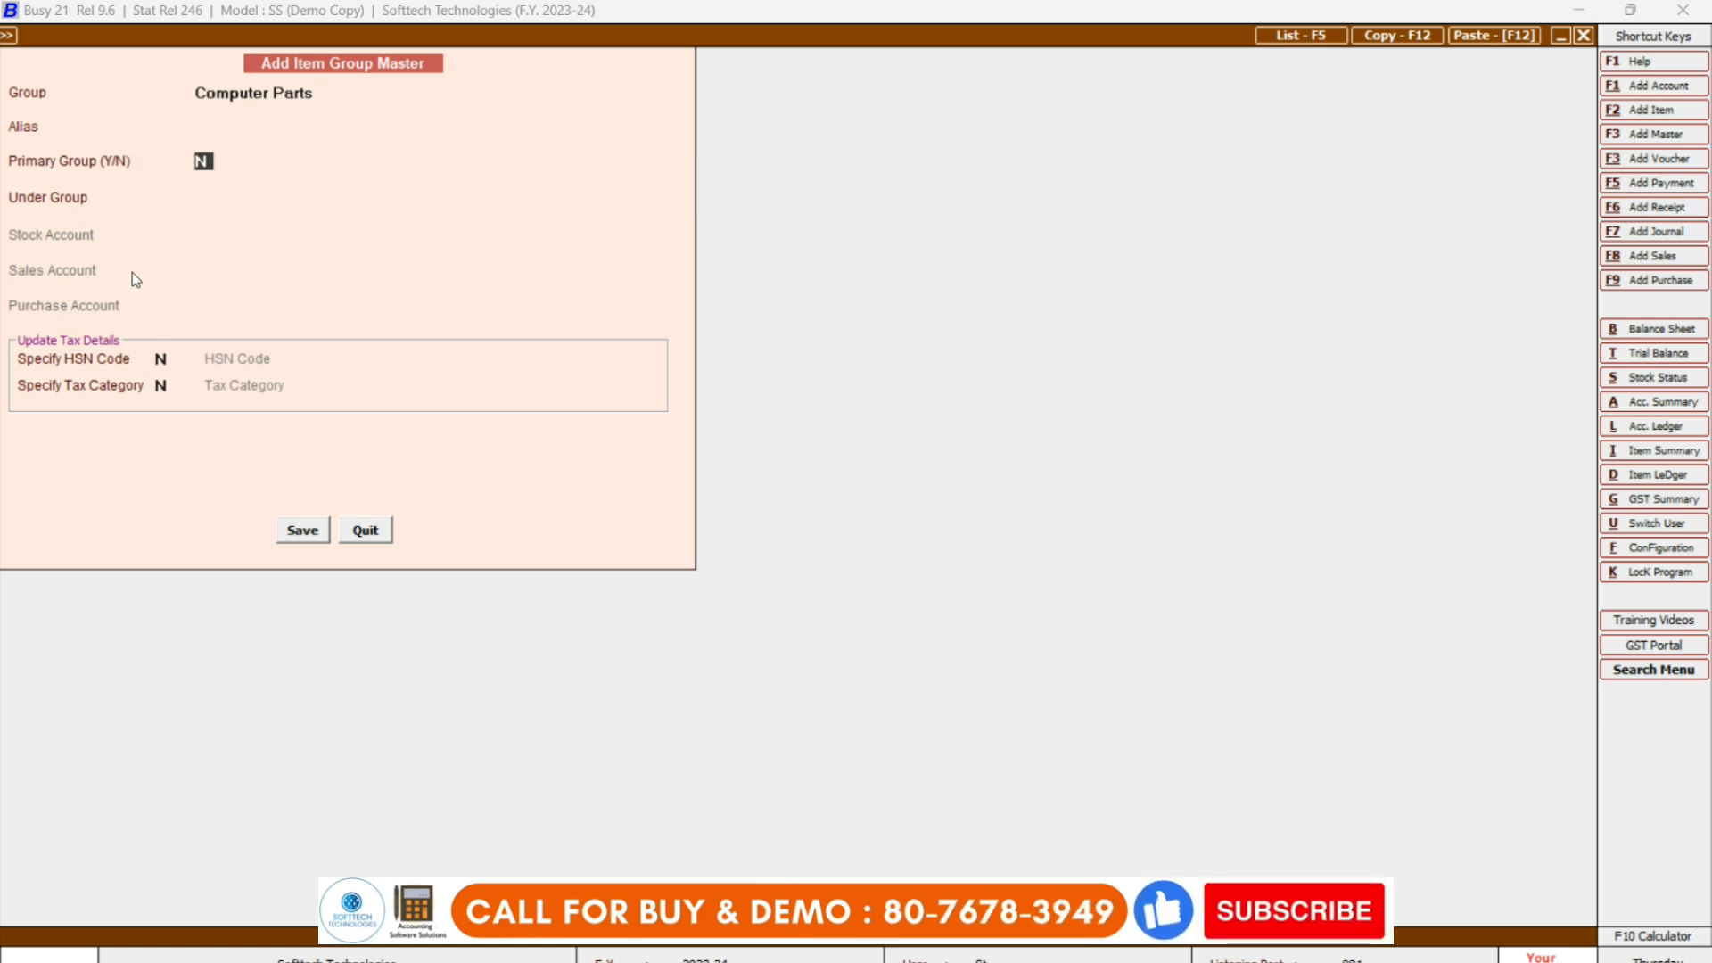
{"action": "key", "text": "Return"}
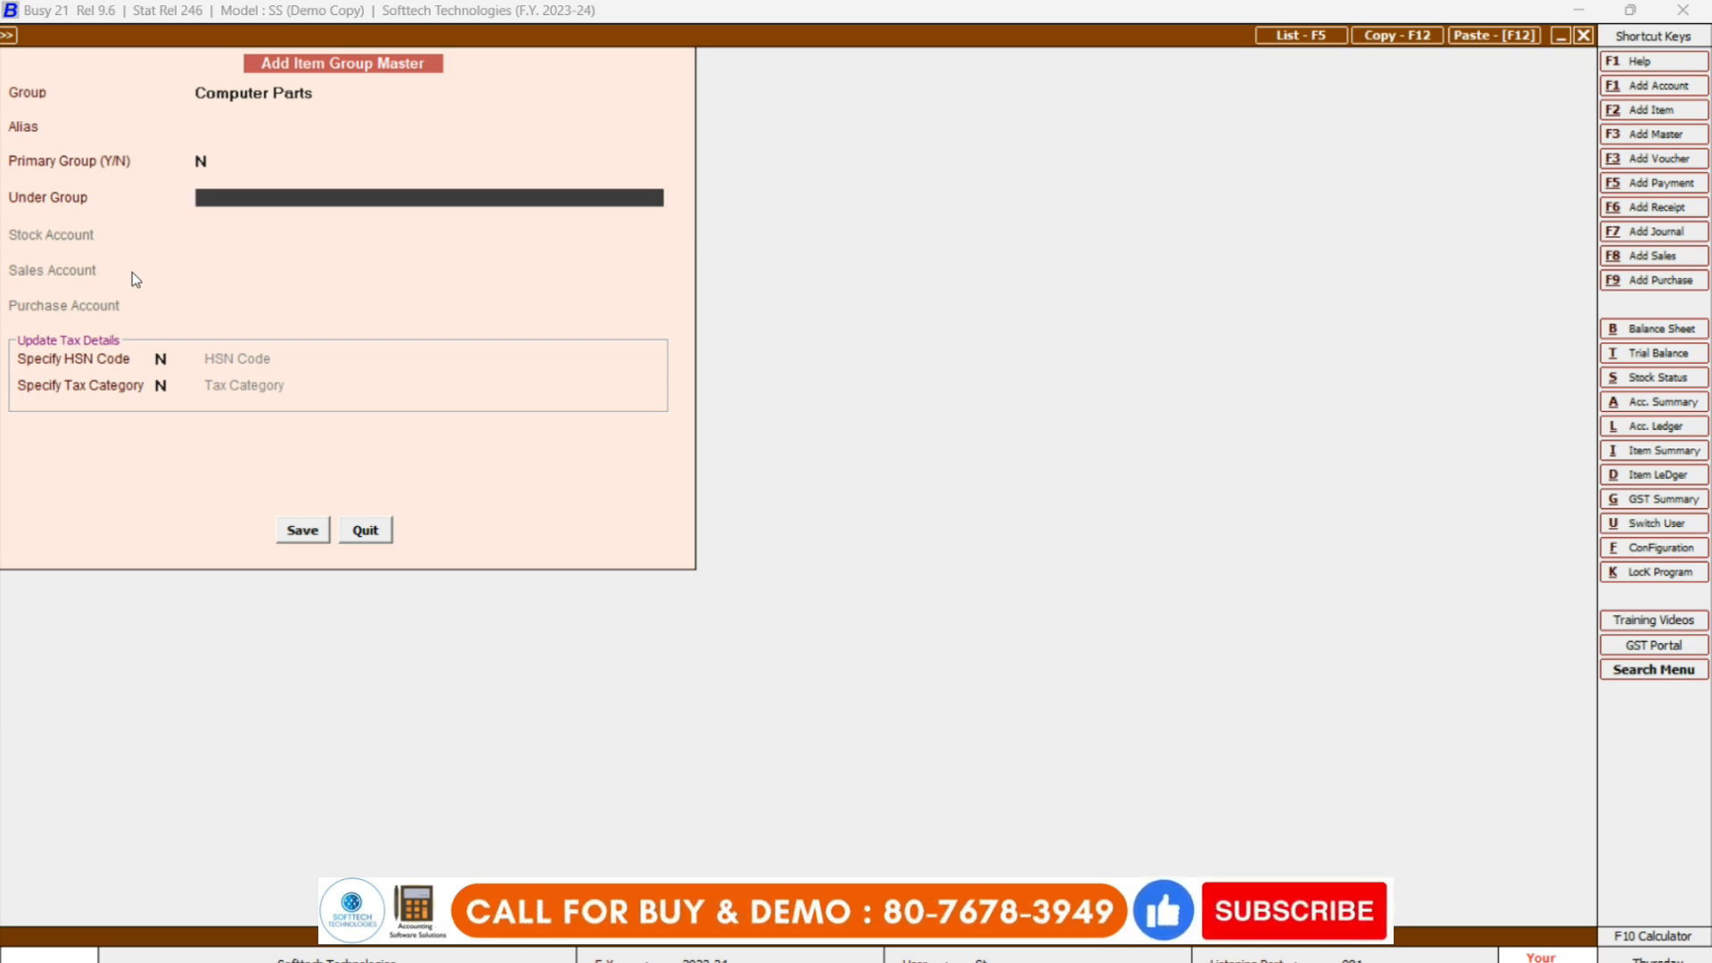
{"action": "key", "text": "Return"}
{"action": "key", "text": "Return"}
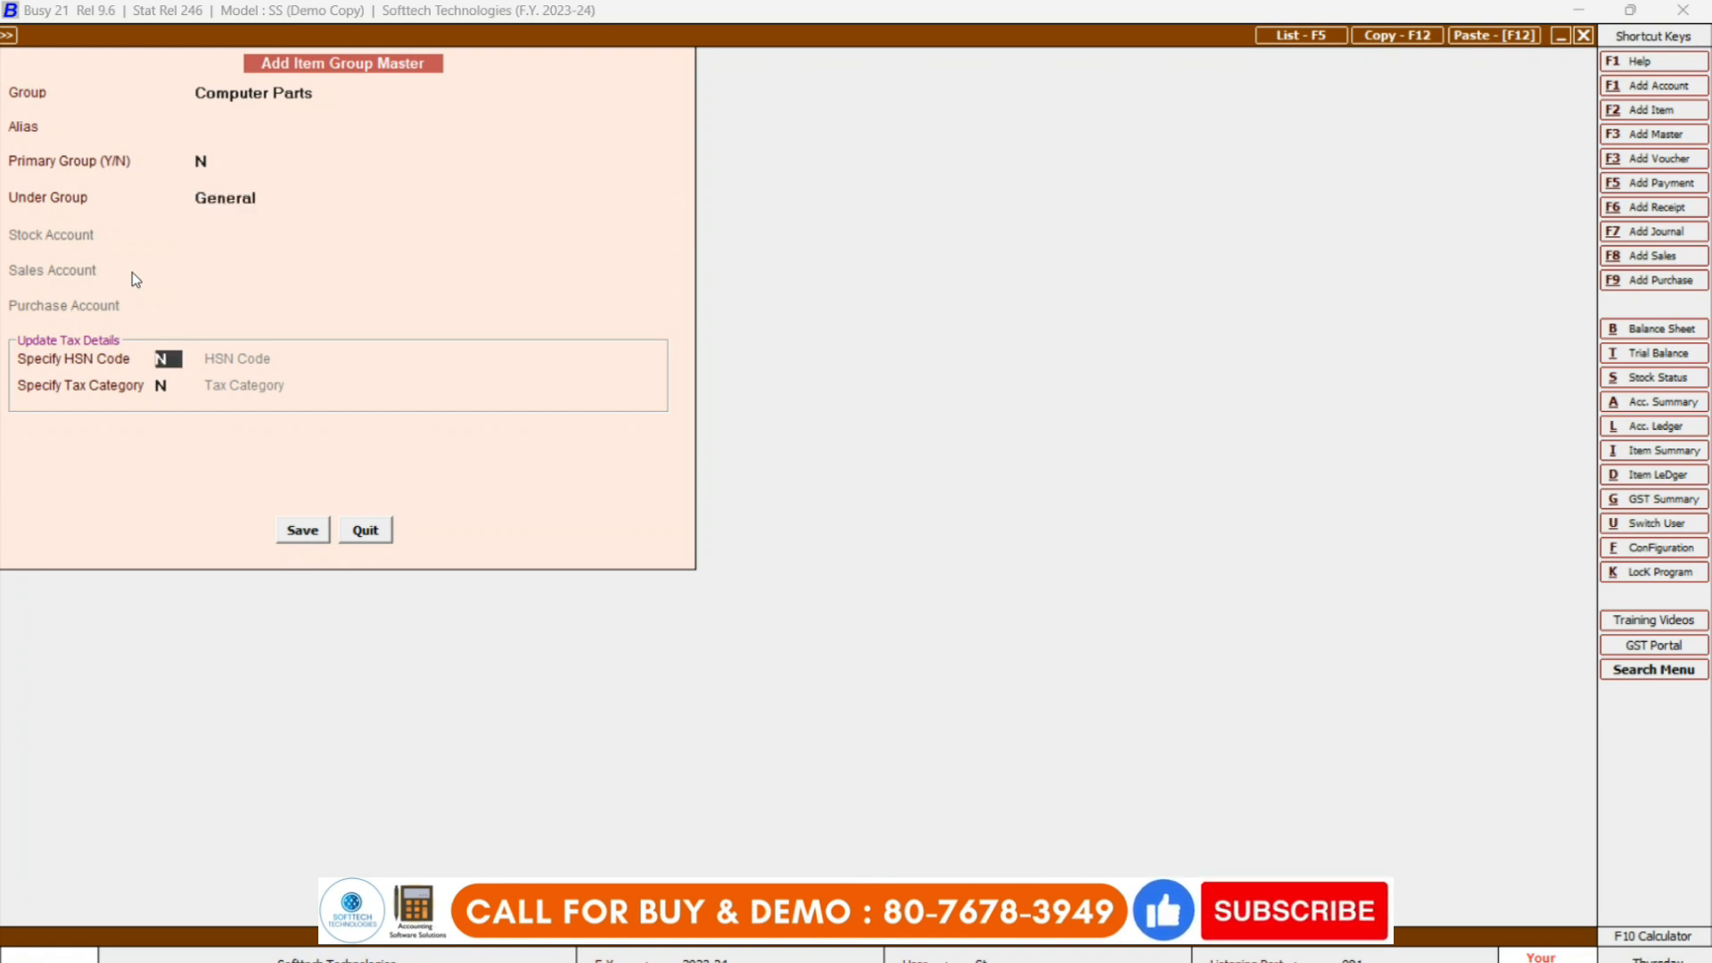
{"action": "key", "text": "Return"}
{"action": "key", "text": "Return"}
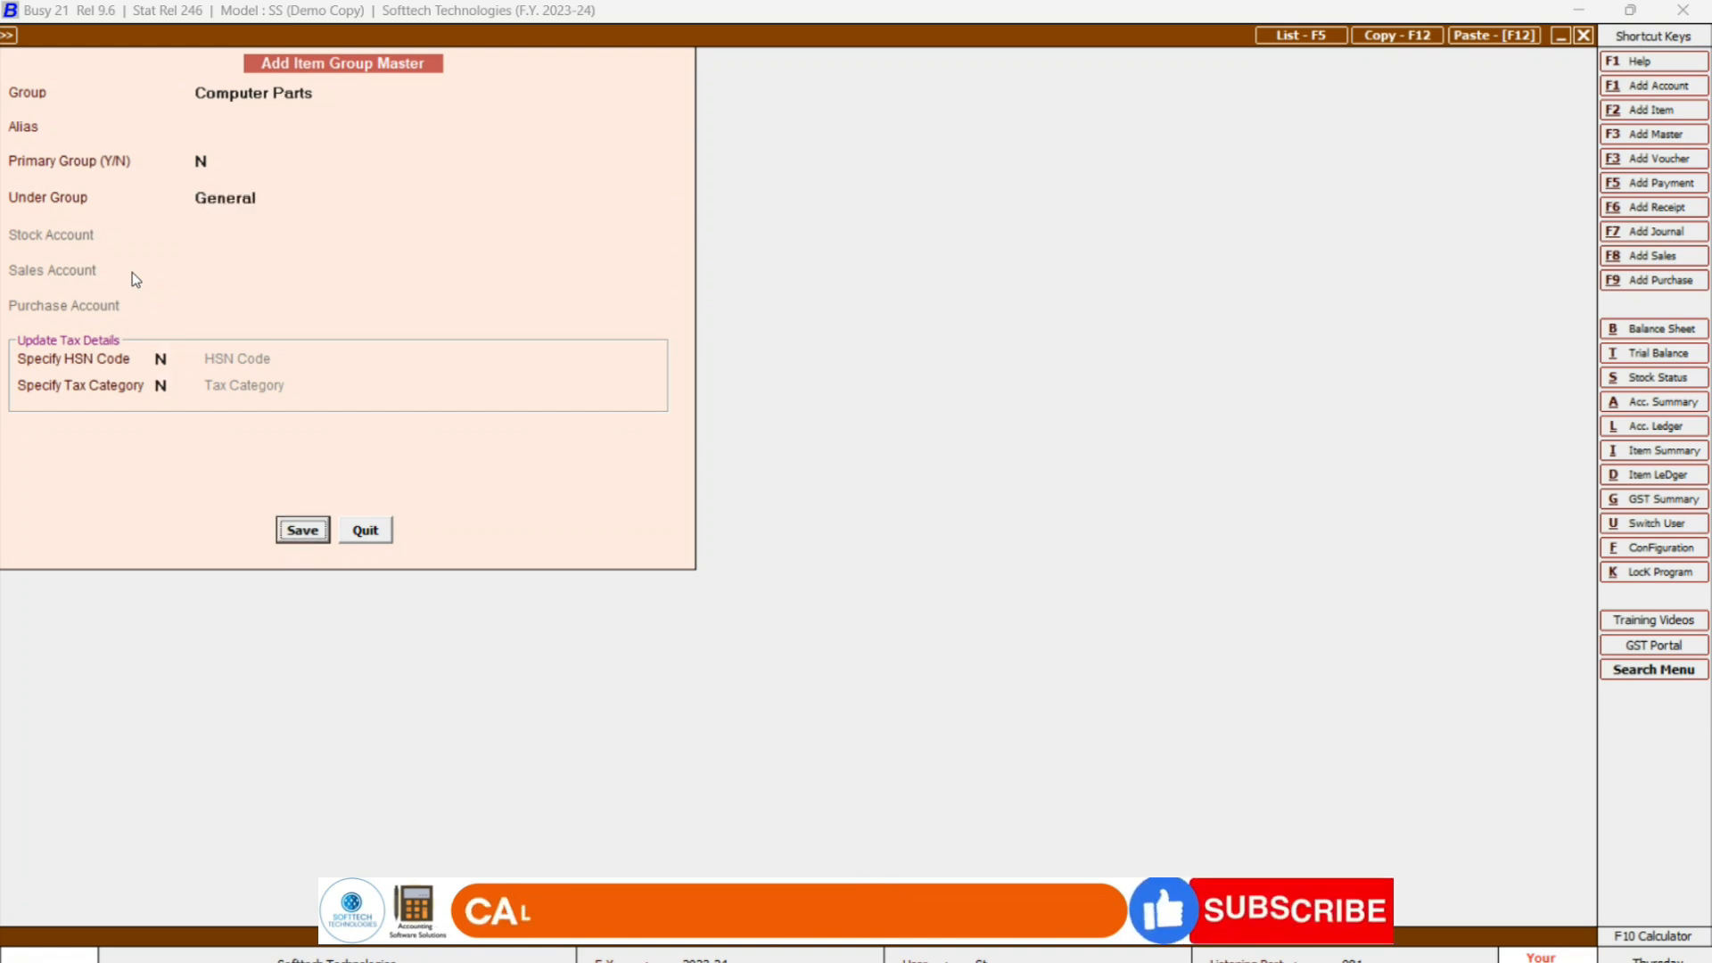
{"action": "key", "text": "Return"}
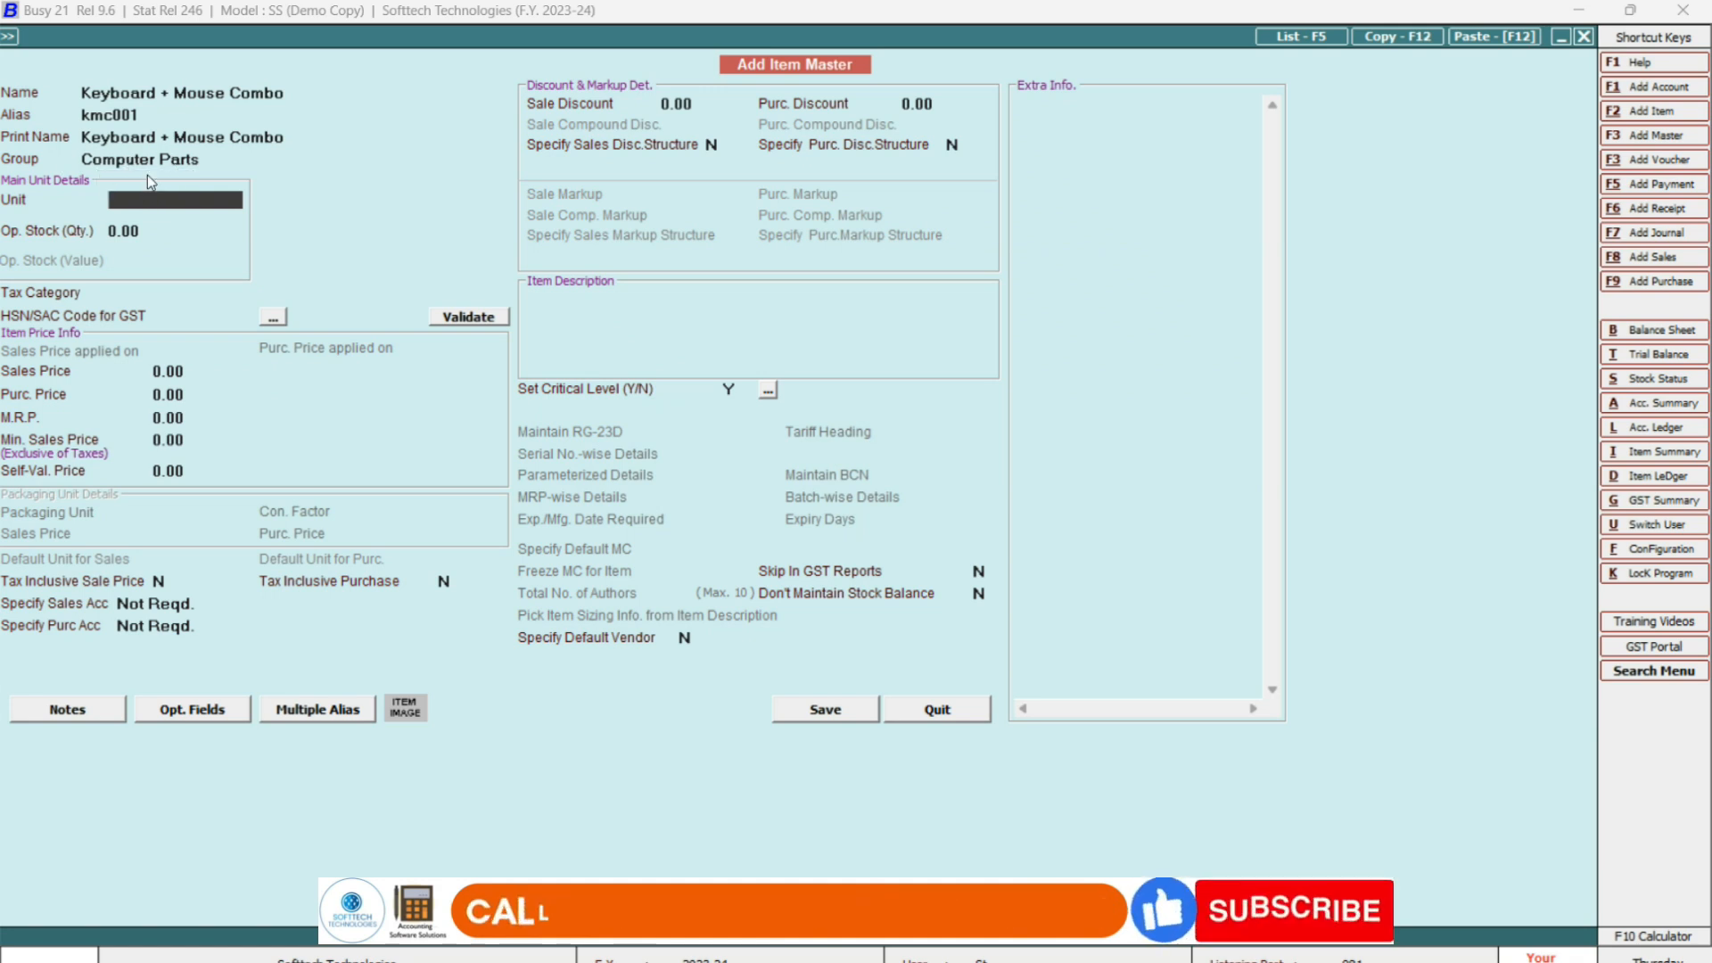
Search the unit list for pcs and kg.
{"action": "key", "text": "space"}
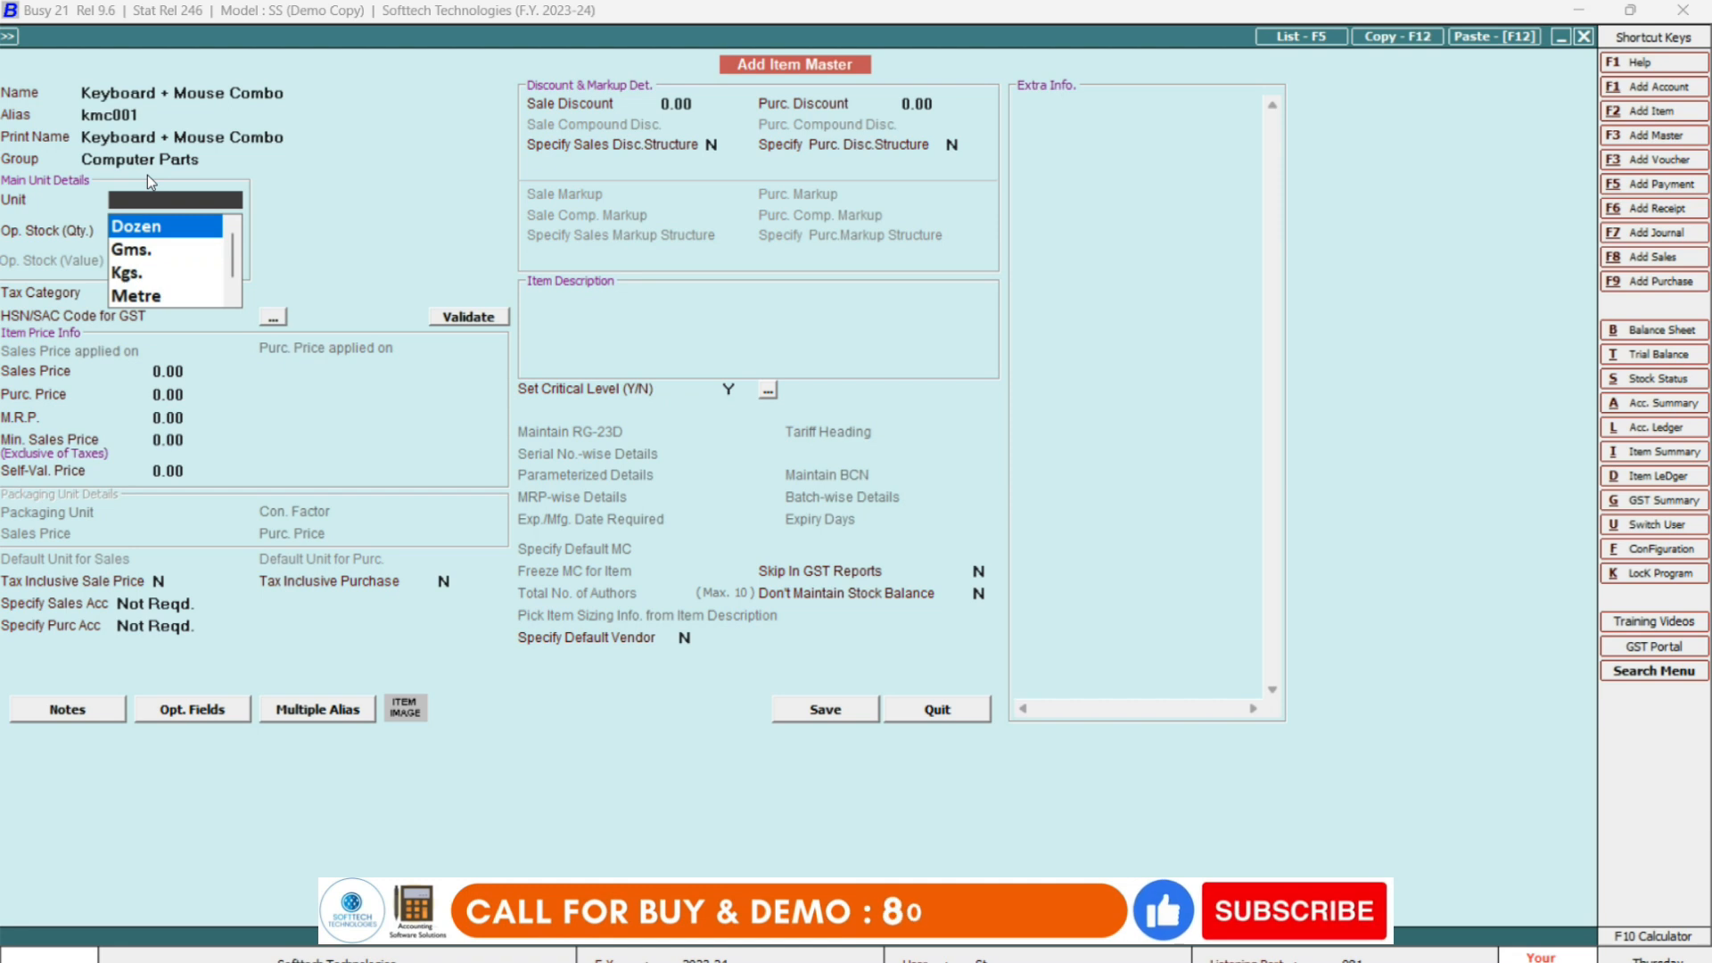
{"action": "type", "text": "pcs"}
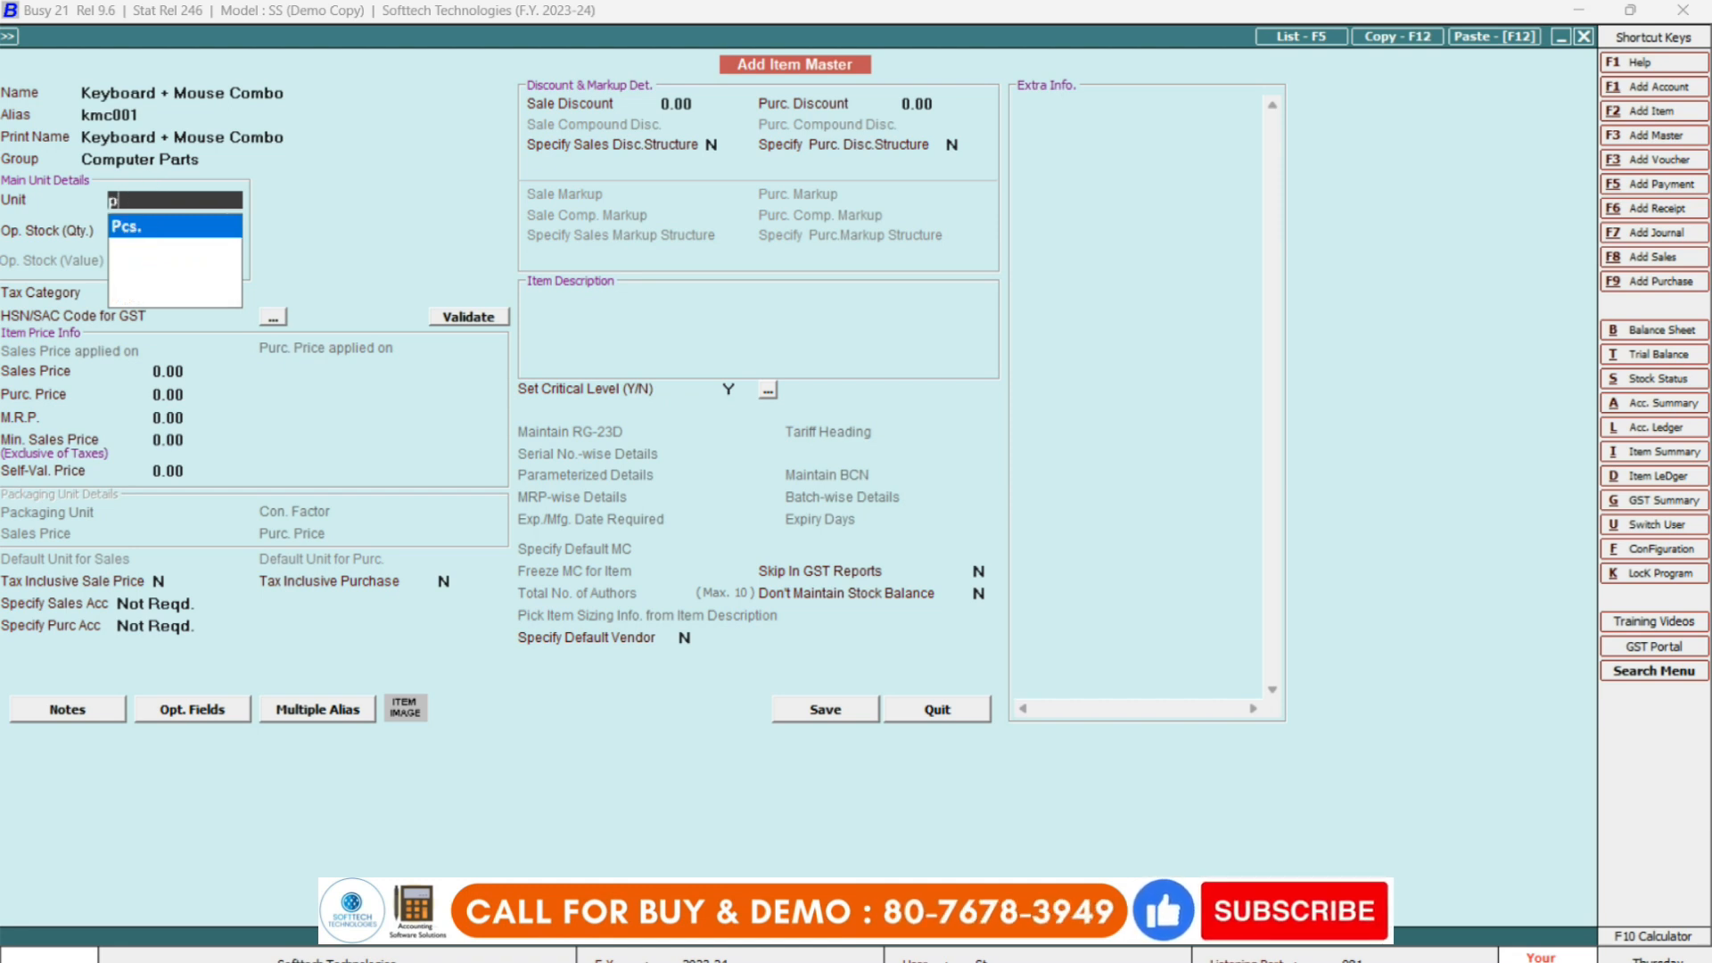
{"action": "key", "text": "BackSpace"}
{"action": "type", "text": "kg"}
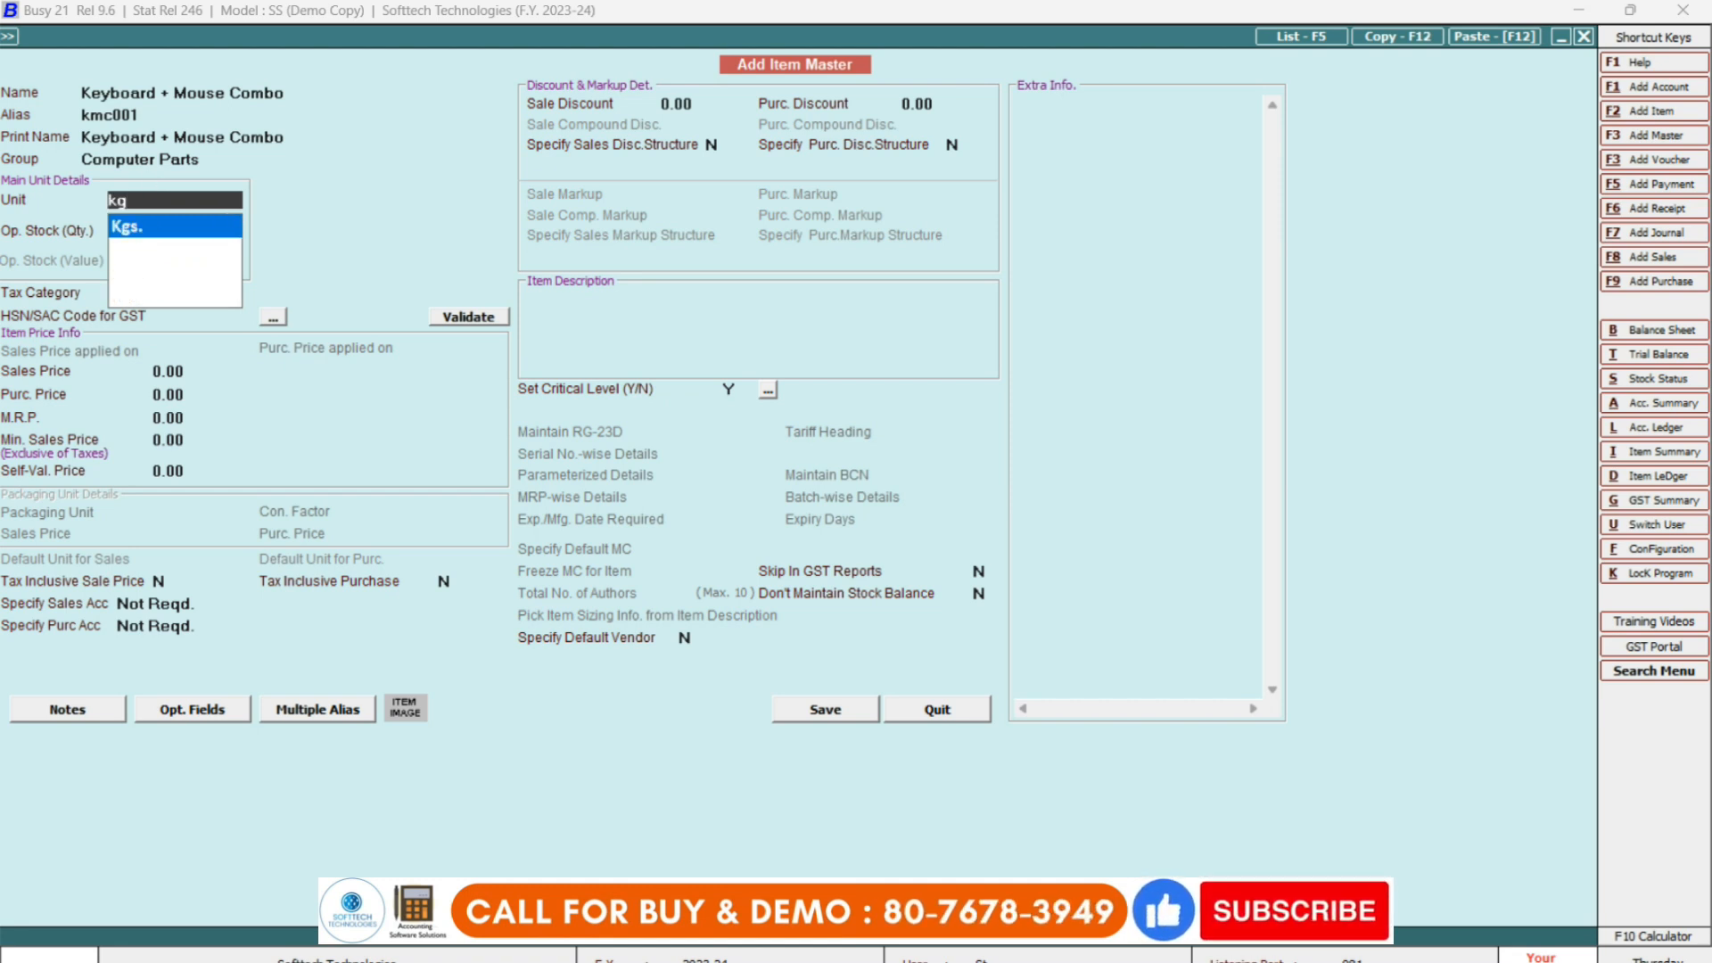
{"action": "key", "text": "BackSpace"}
{"action": "key", "text": "BackSpace"}
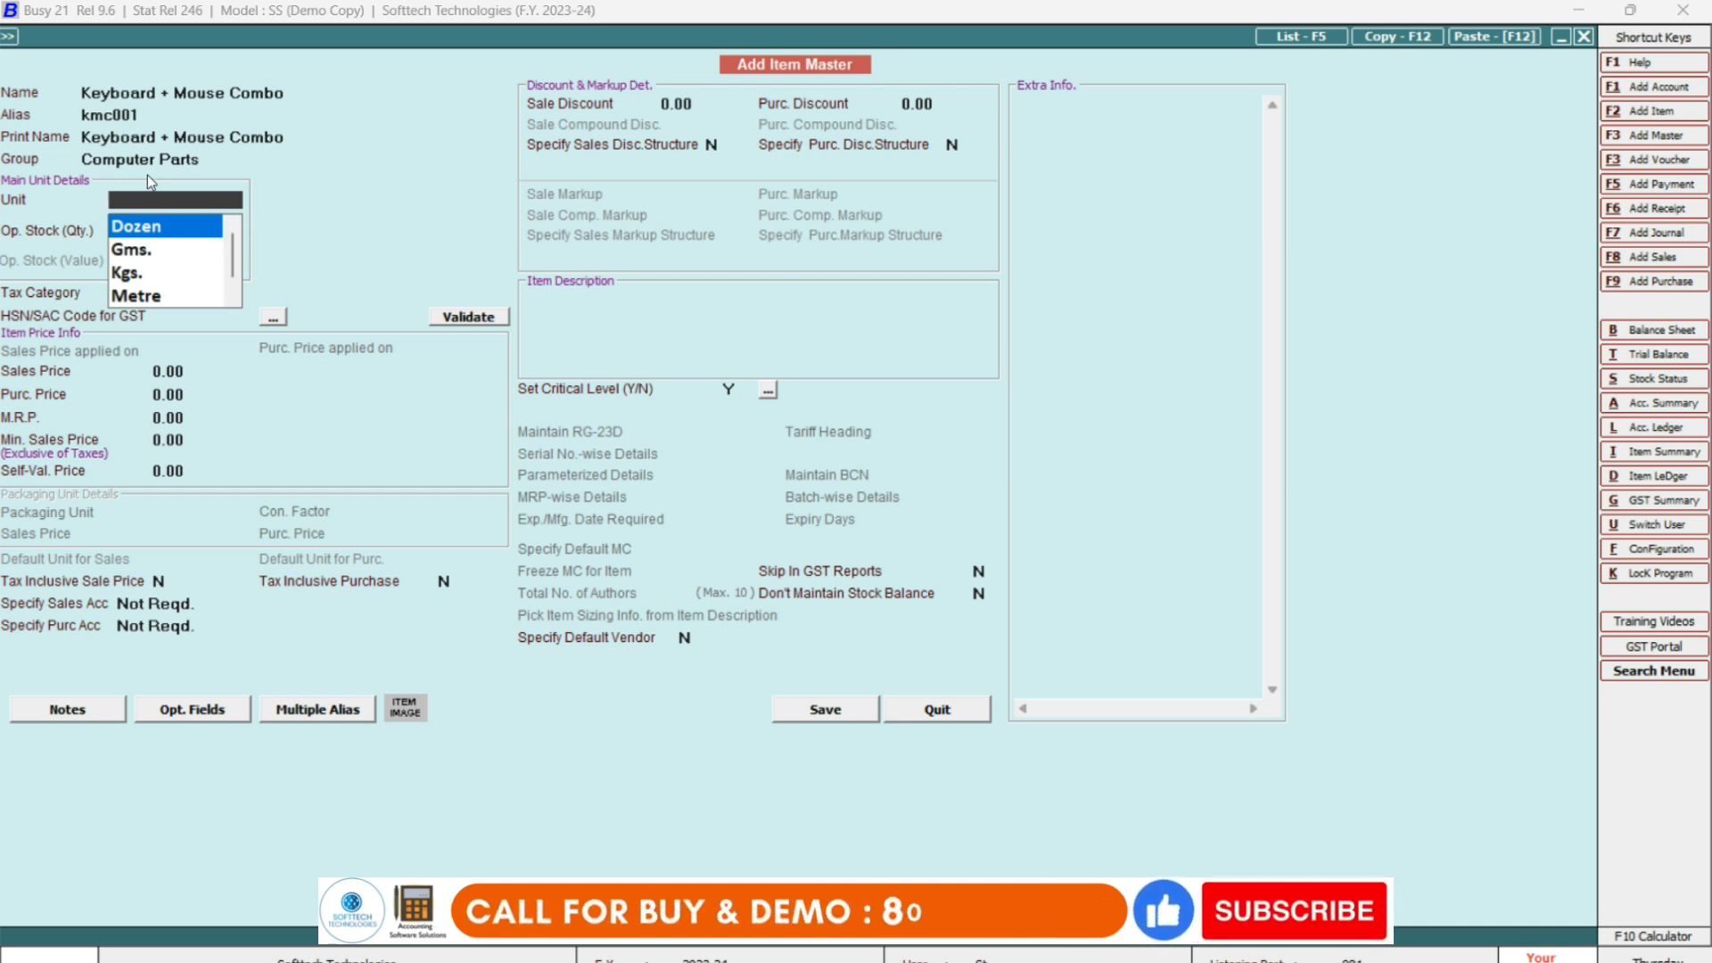
Create a new unit 'Numbers' with alias nos and GST unit code NOS-NUMBERS.
{"action": "key", "text": "F3"}
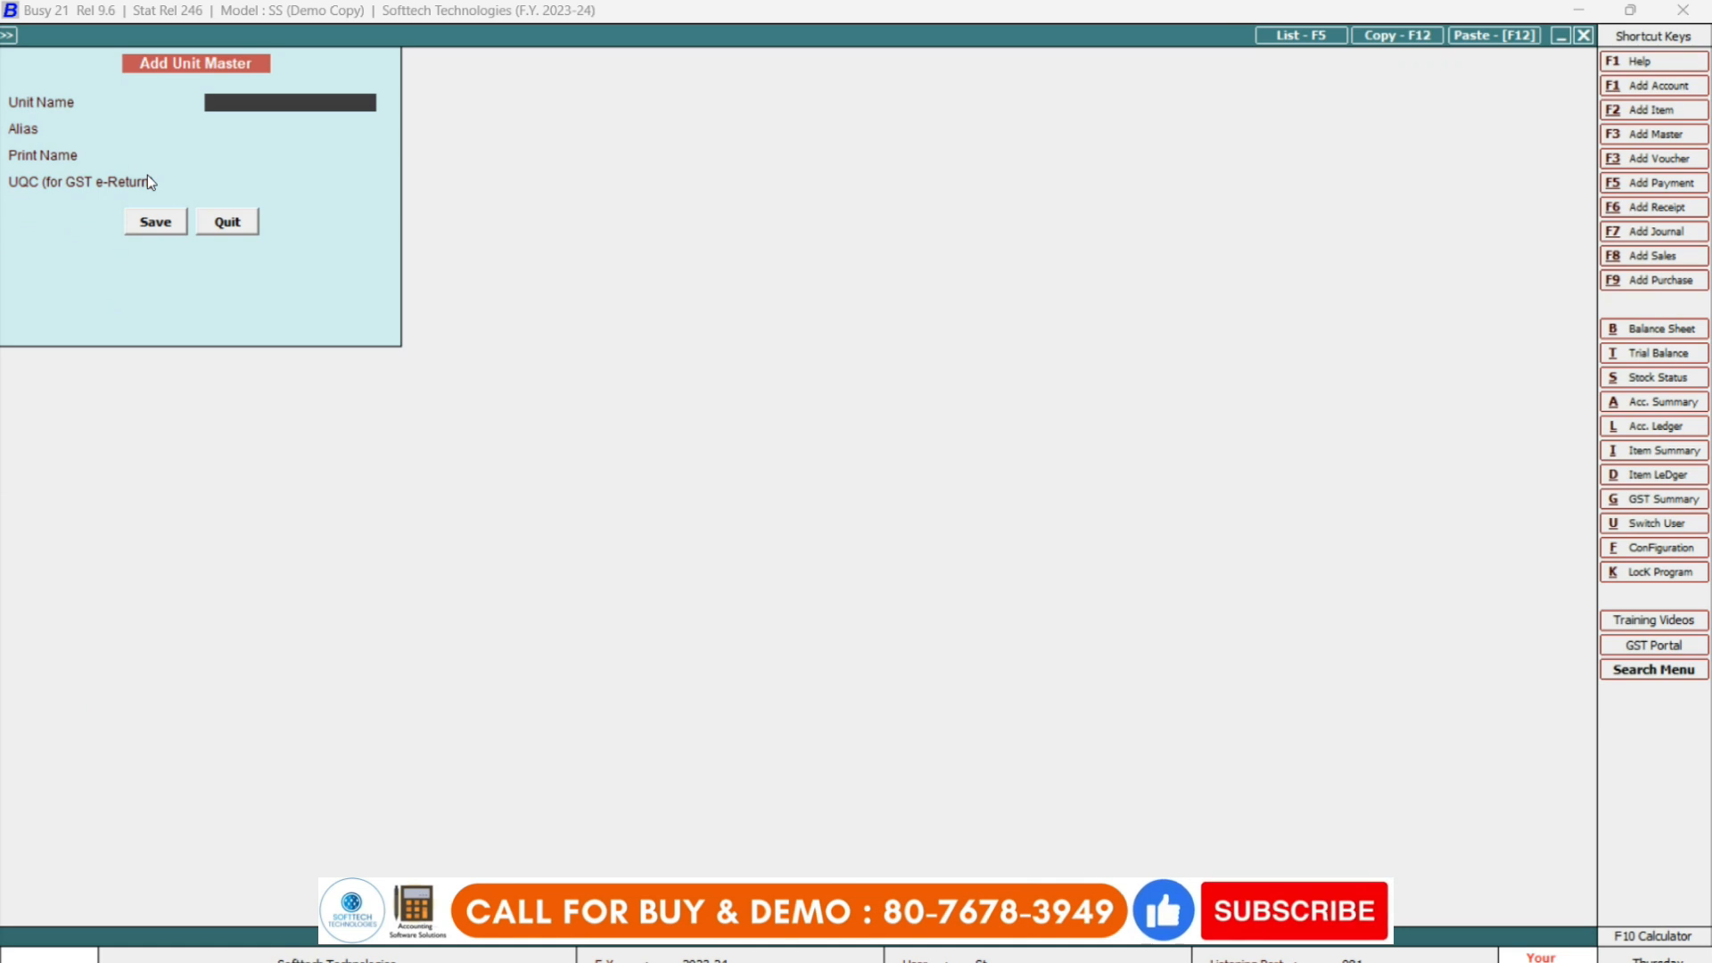
{"action": "type", "text": "num"}
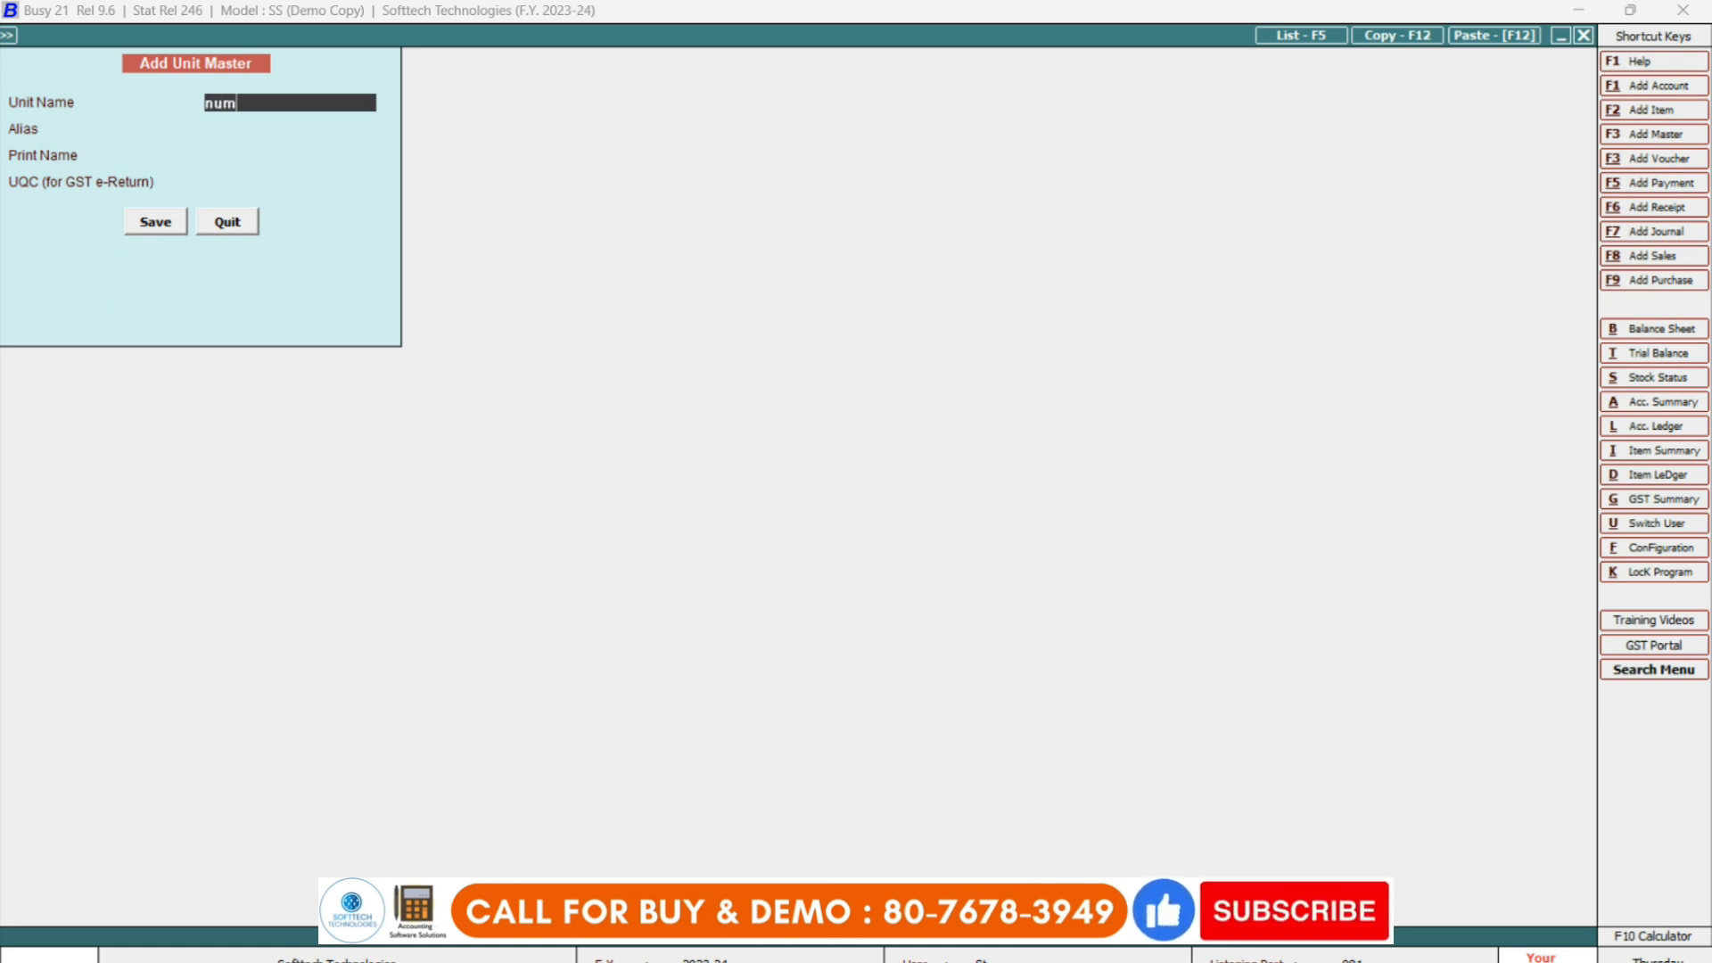
{"action": "type", "text": "bers"}
{"action": "key", "text": "Return"}
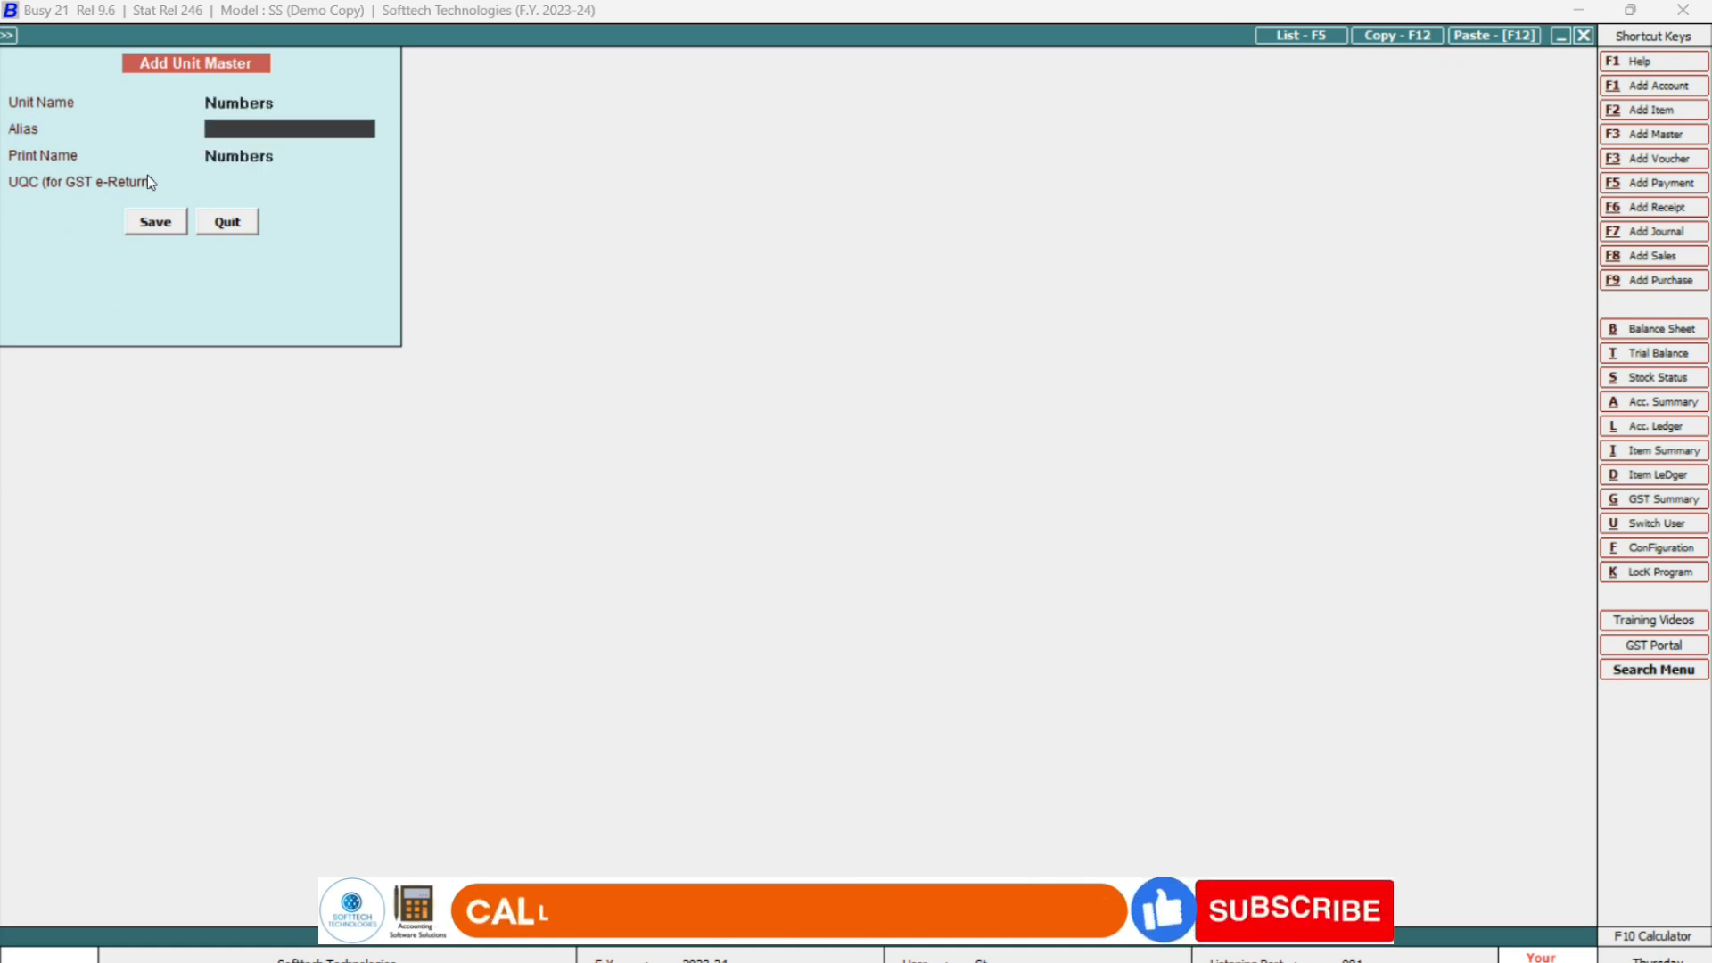
{"action": "type", "text": "mos"}
{"action": "key", "text": "Return"}
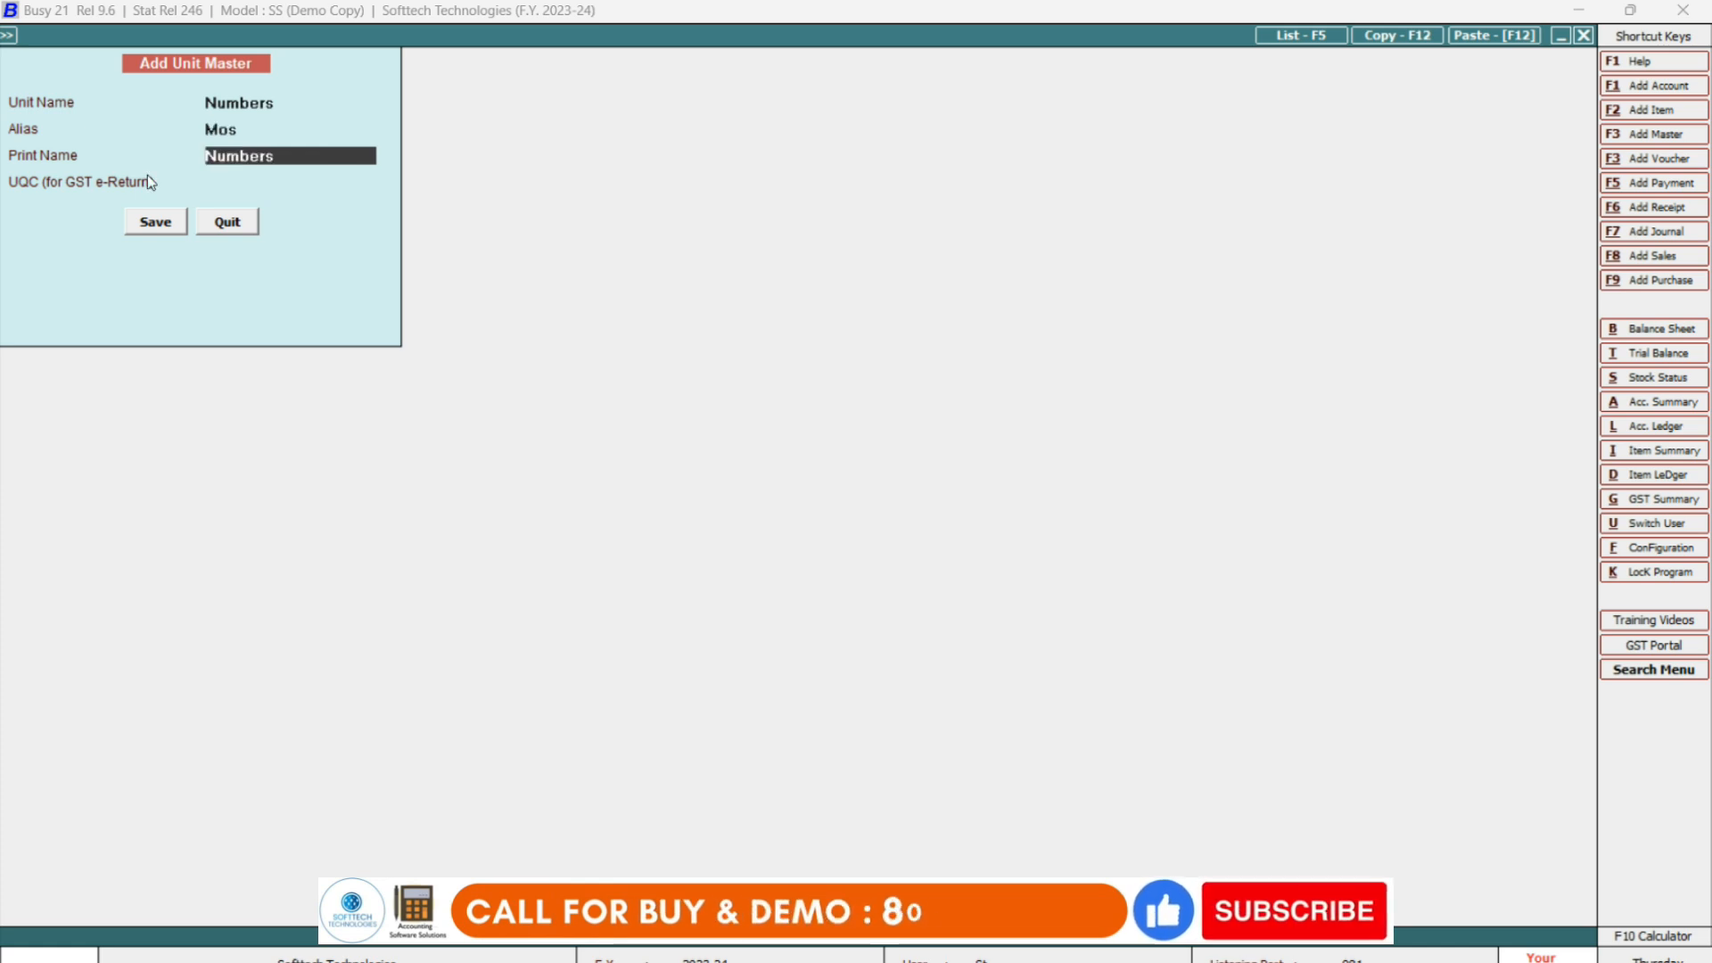
{"action": "key", "text": "Up"}
{"action": "key", "text": "Delete"}
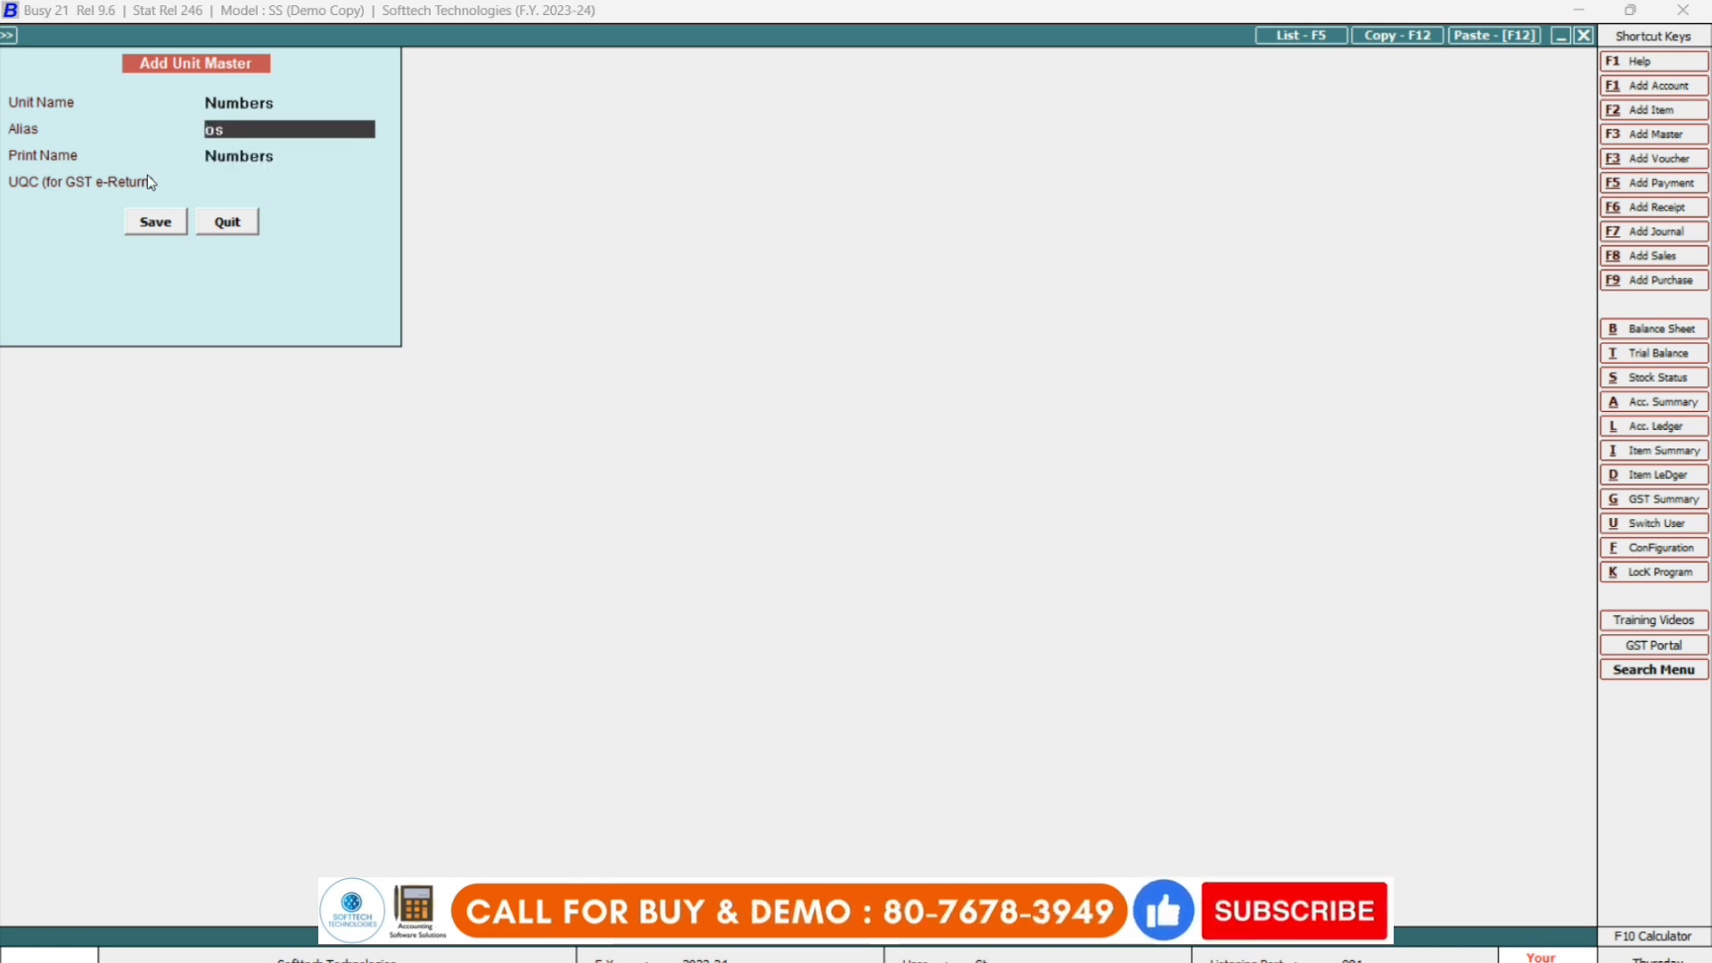
{"action": "type", "text": "n"}
{"action": "key", "text": "Return"}
{"action": "key", "text": "Return"}
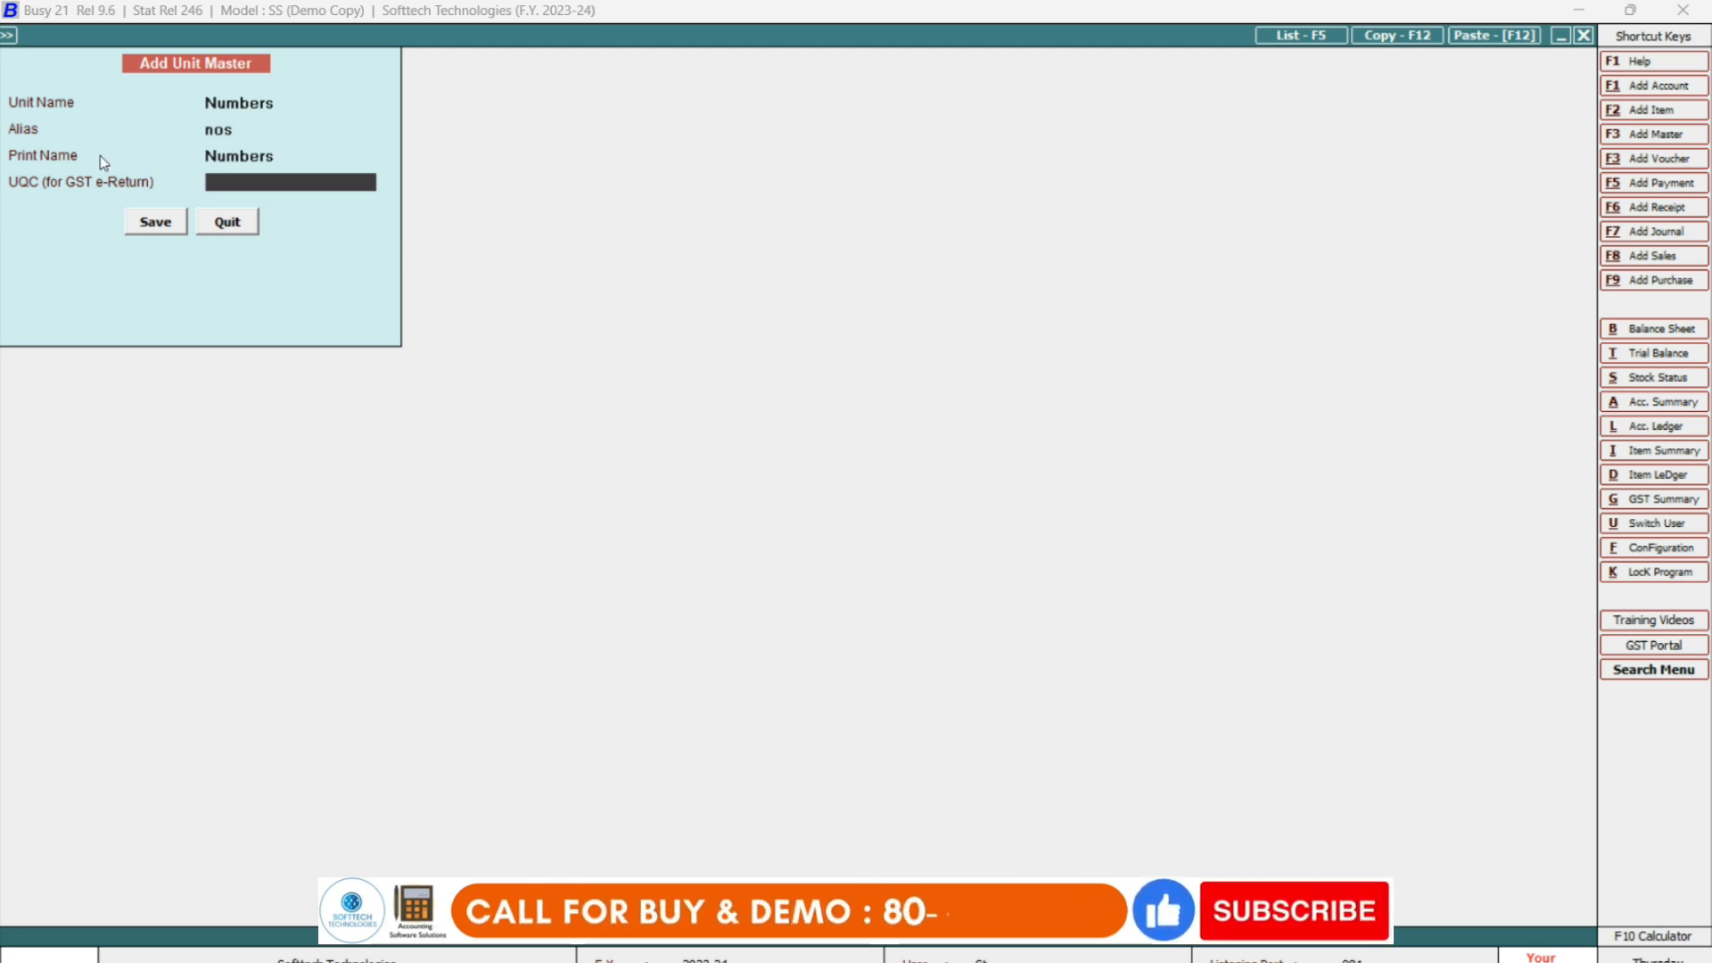
{"action": "type", "text": "n"}
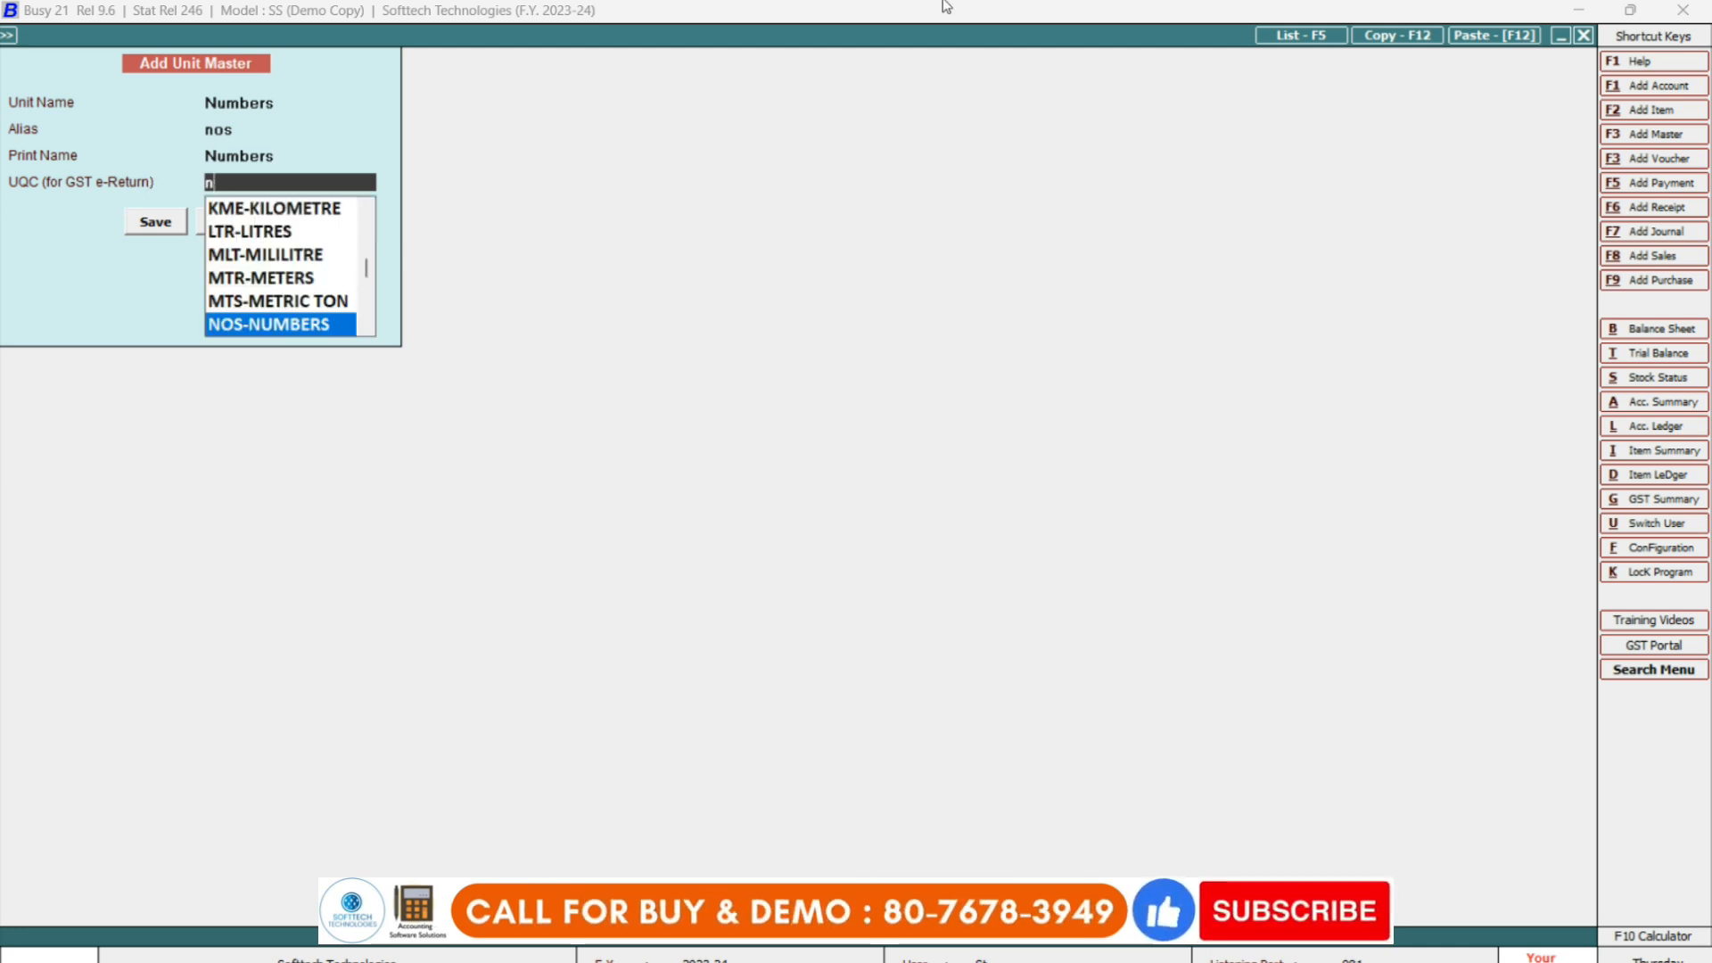
{"action": "key", "text": "Return"}
{"action": "key", "text": "Return"}
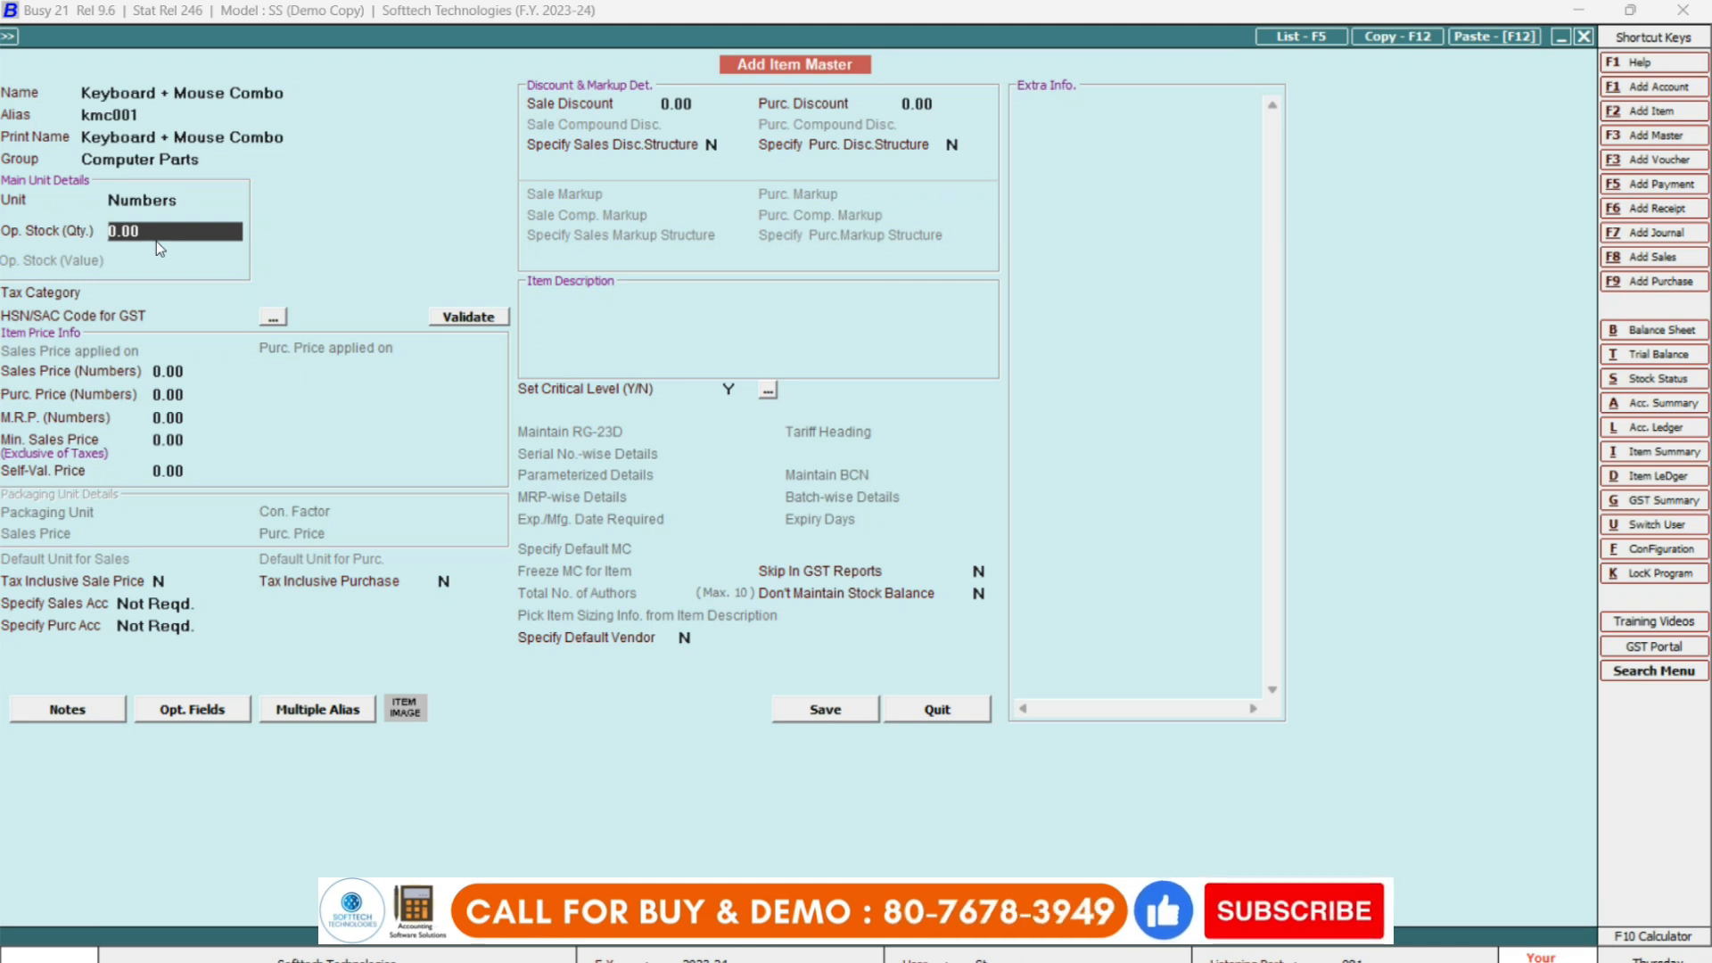
Enter opening stock of 75 valued at 380.00 and choose tax category GST 18%.
{"action": "type", "text": "750"}
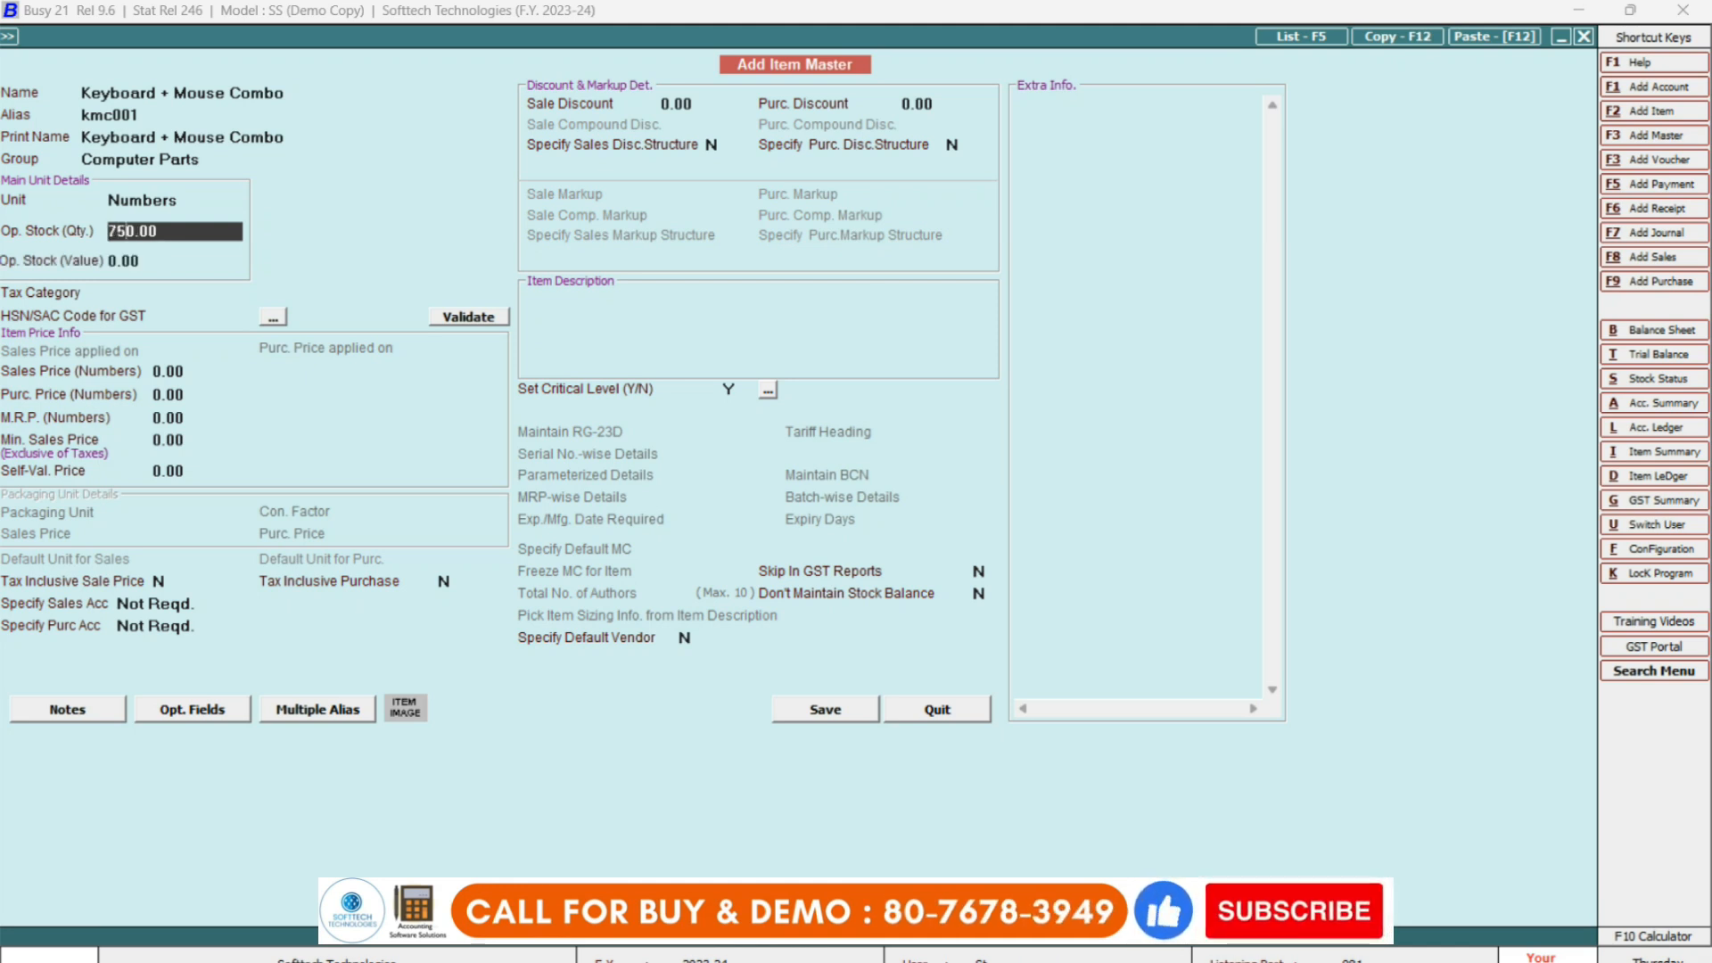
{"action": "key", "text": "BackSpace"}
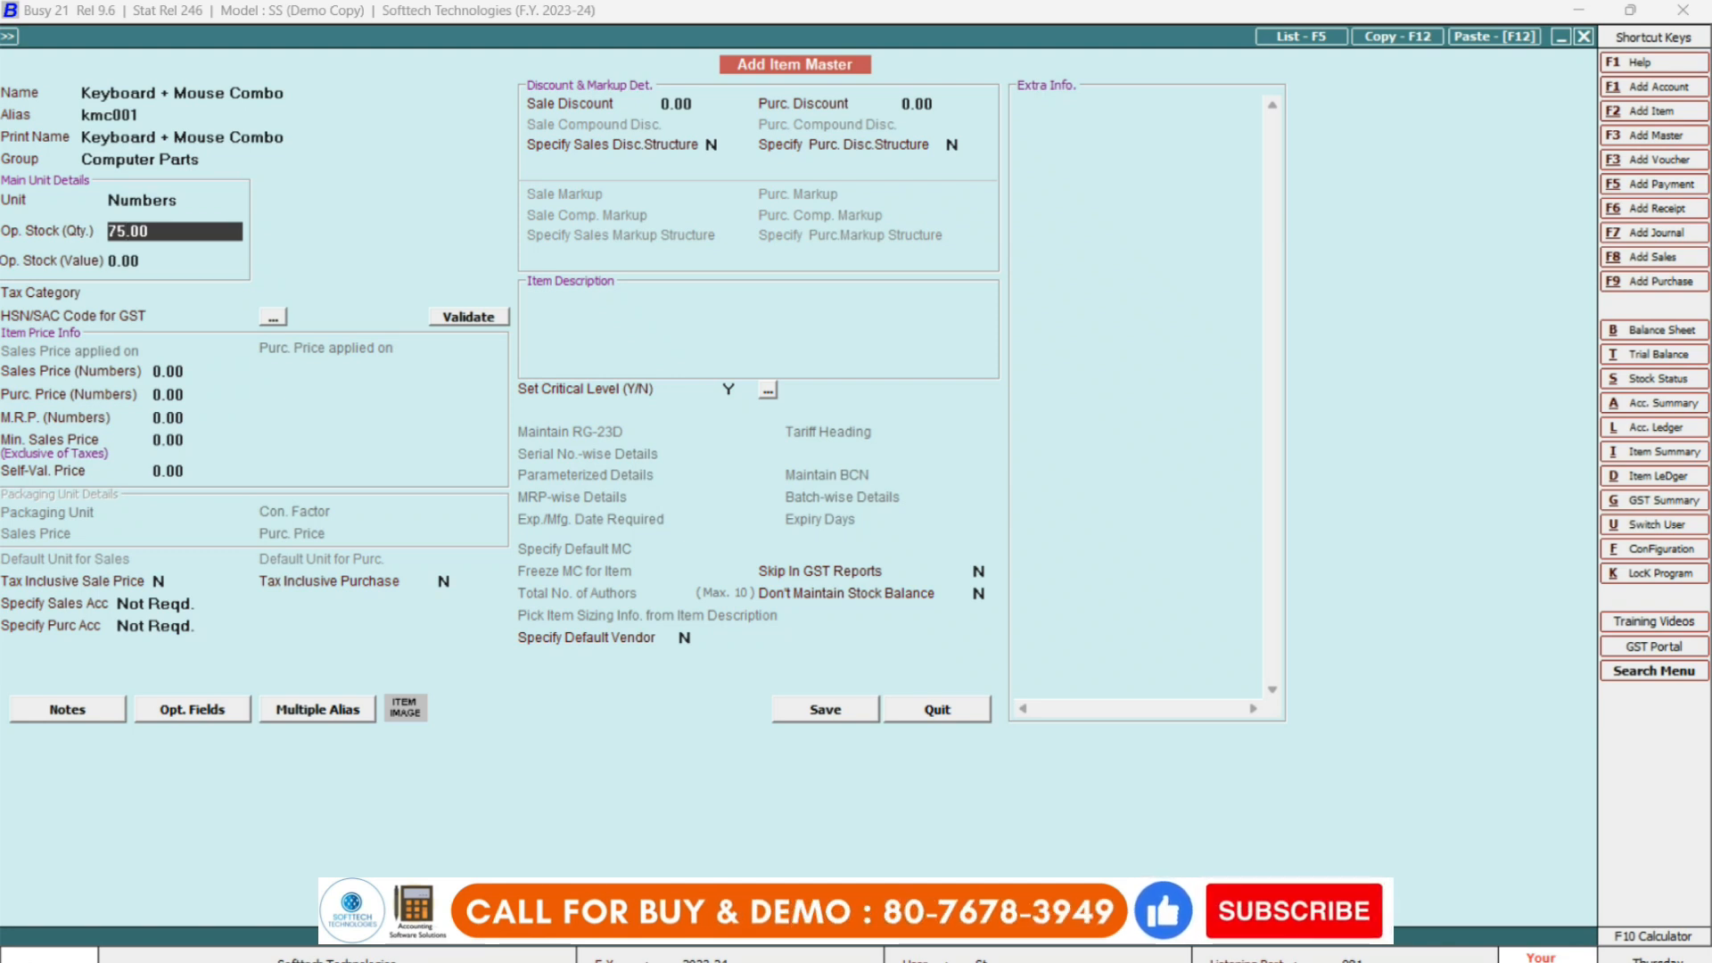
{"action": "key", "text": "Return"}
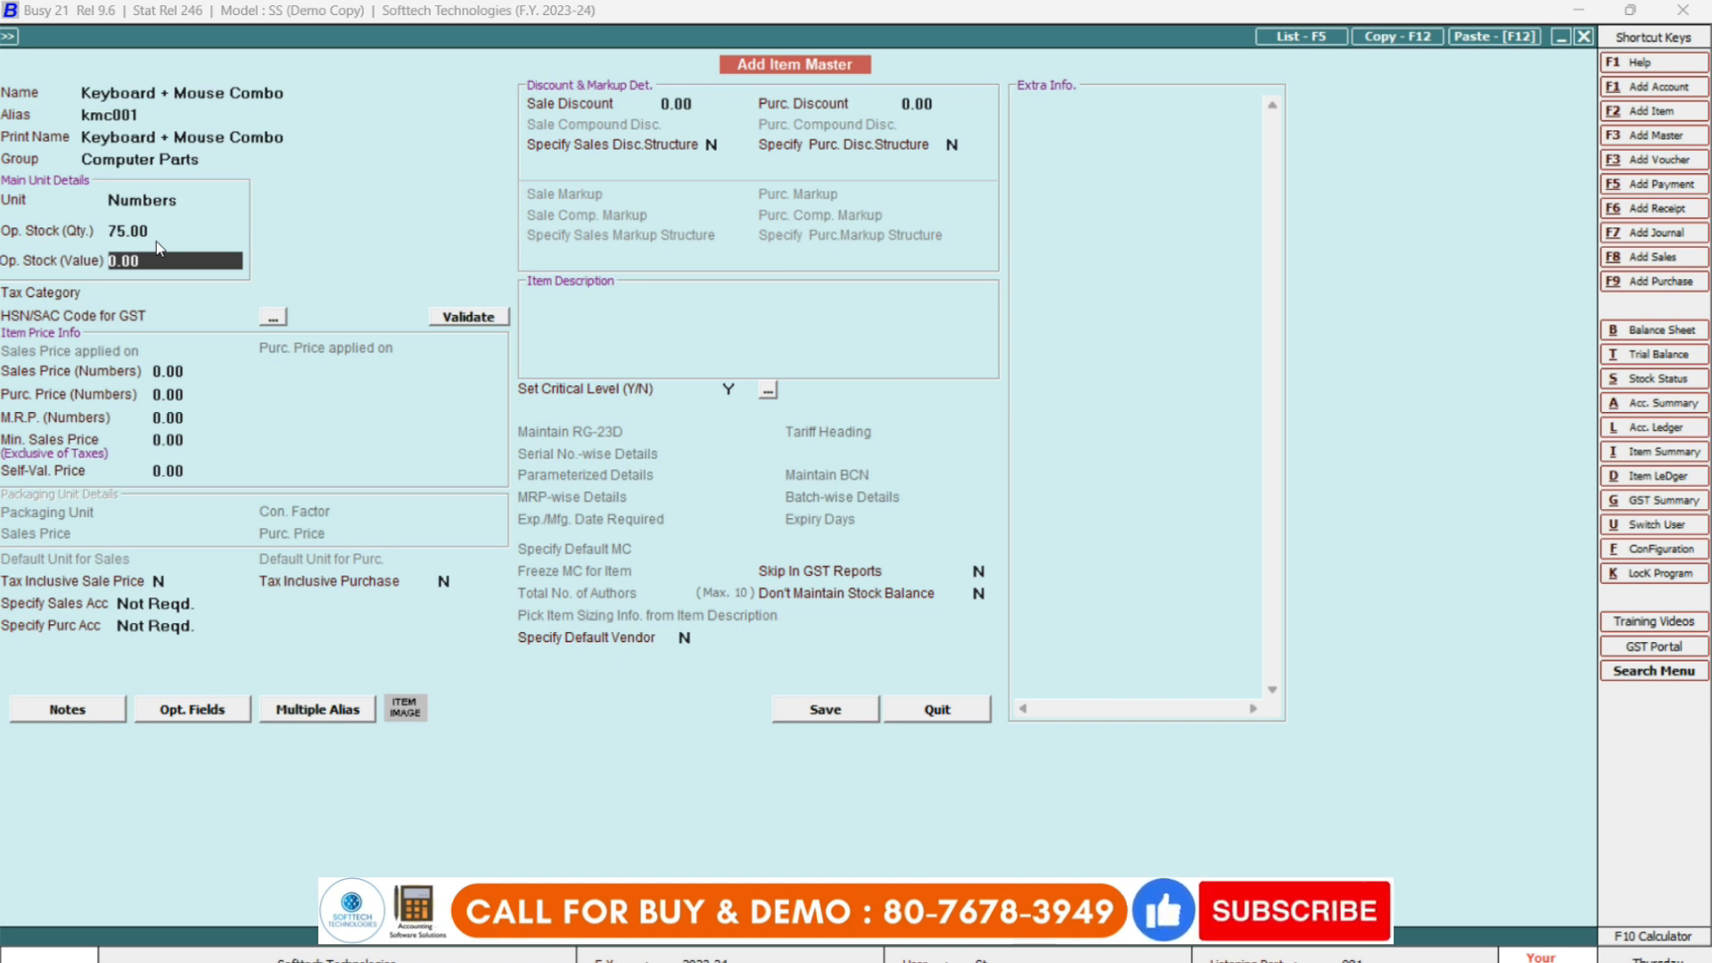
{"action": "type", "text": "80"}
{"action": "key", "text": "Return"}
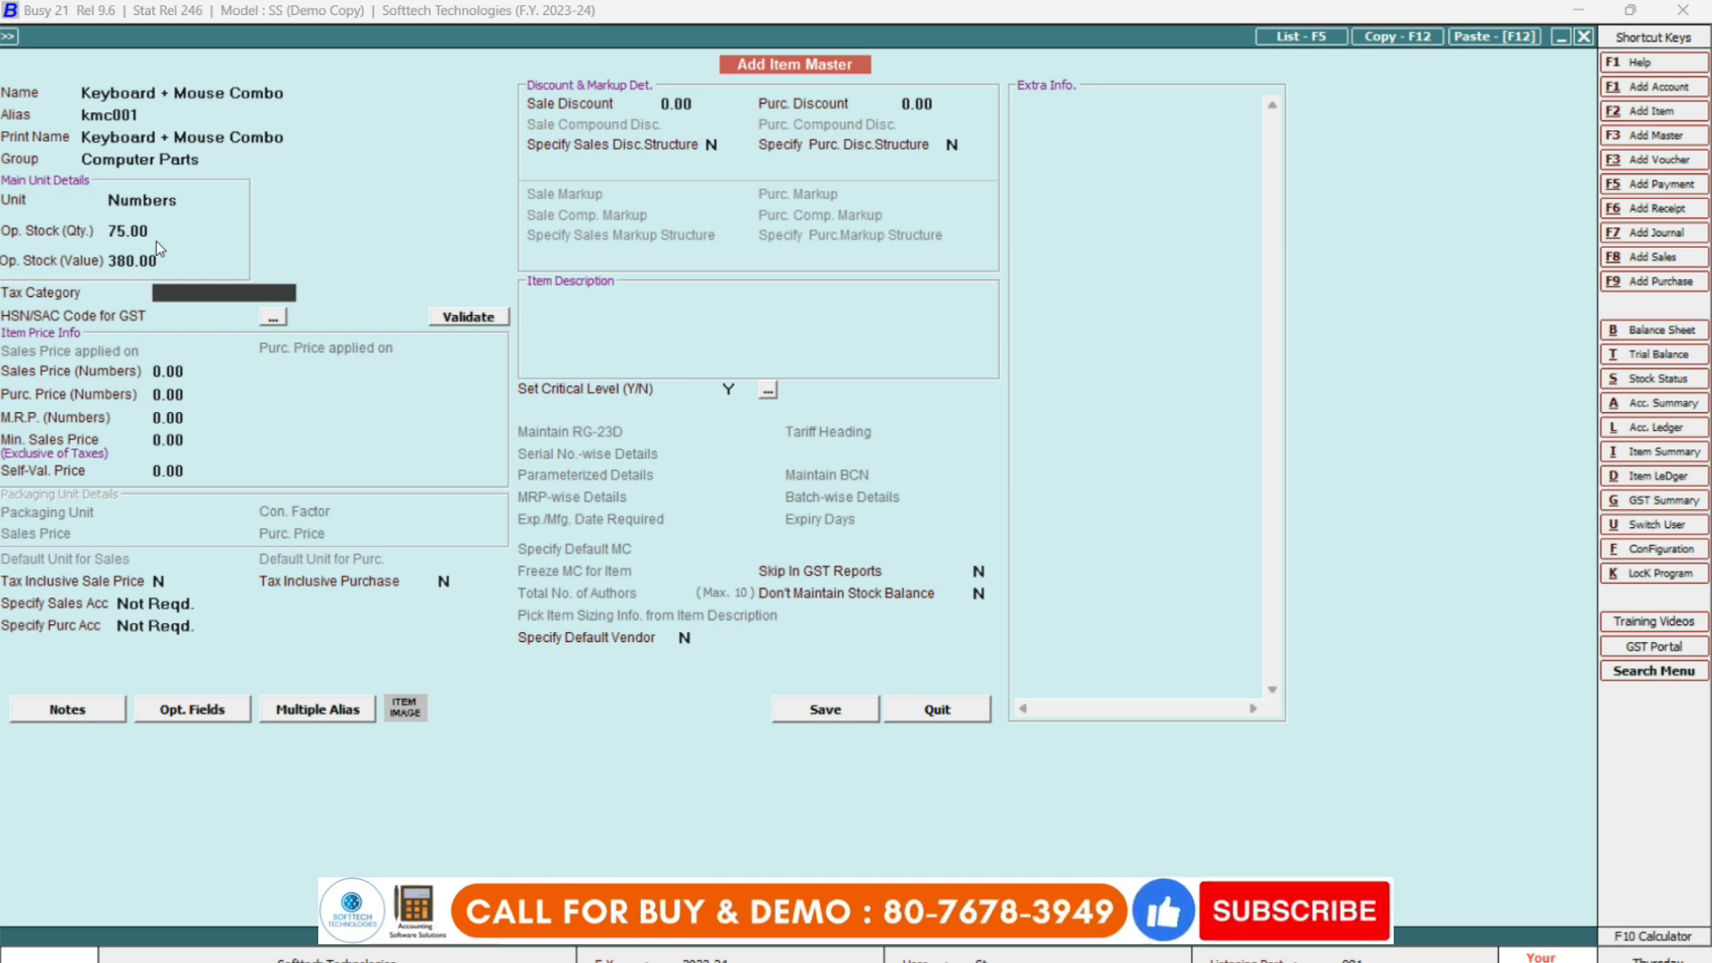
{"action": "type", "text": "18"}
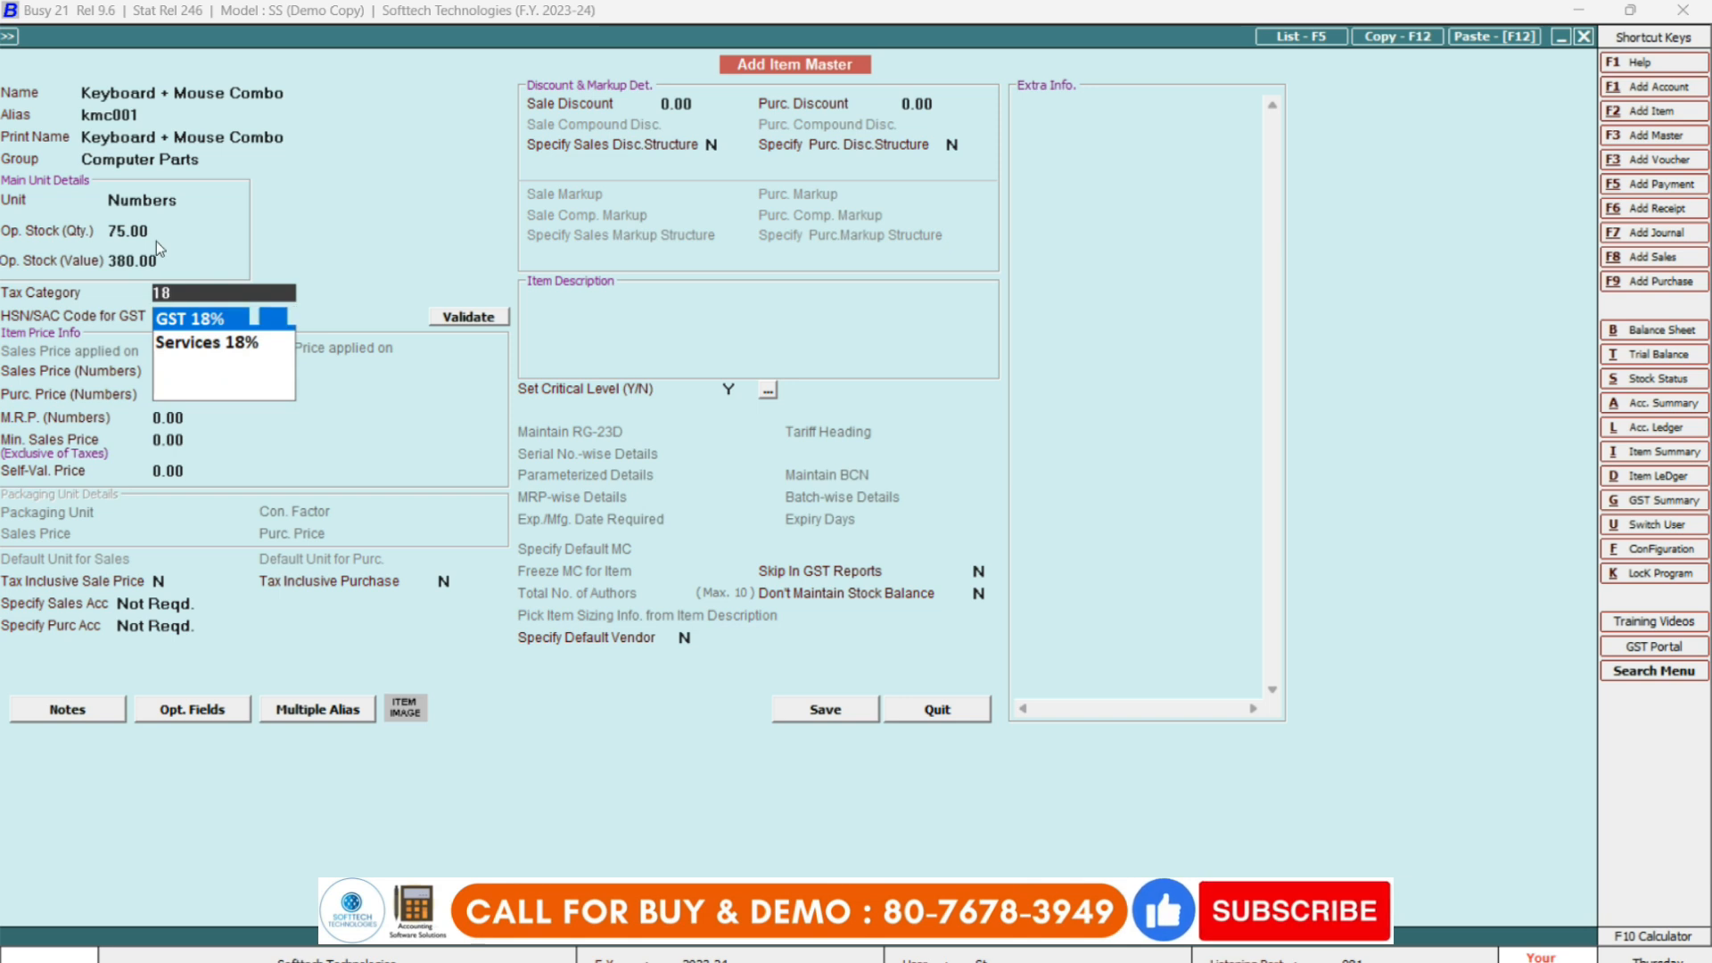
{"action": "key", "text": "Return"}
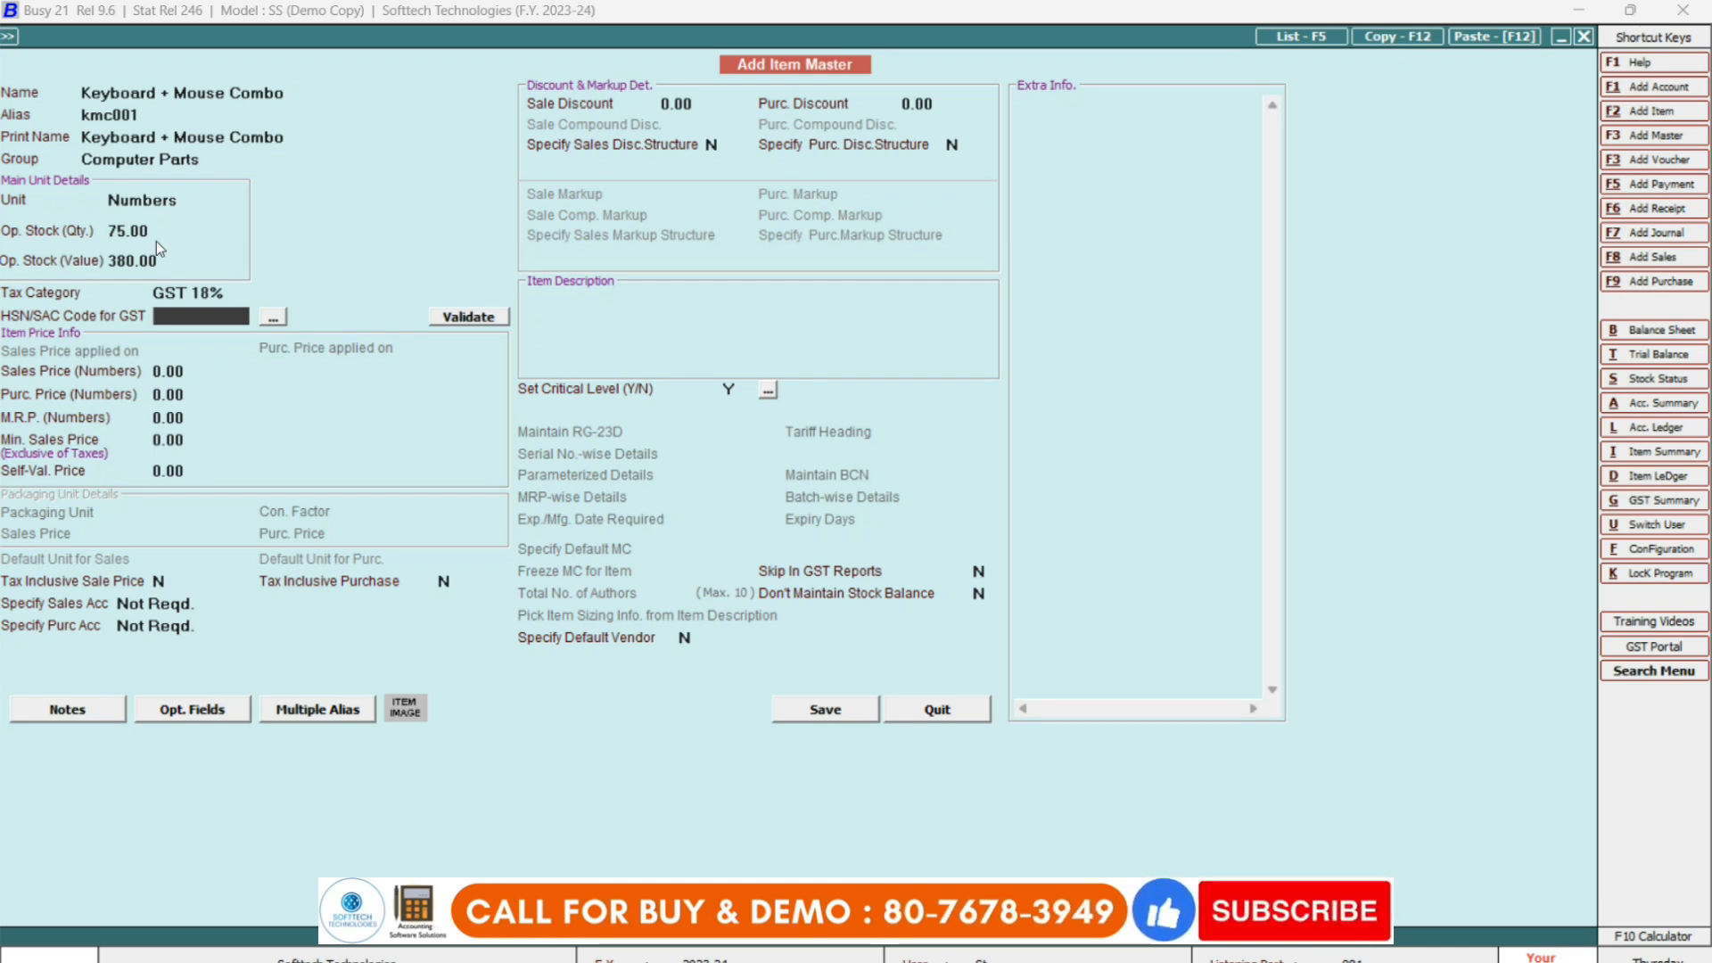
Enter HSN 9331, sales price 700, purchase price 380, MRP 999 and minimum sales price 650.
{"action": "type", "text": "9331"}
{"action": "key", "text": "Return"}
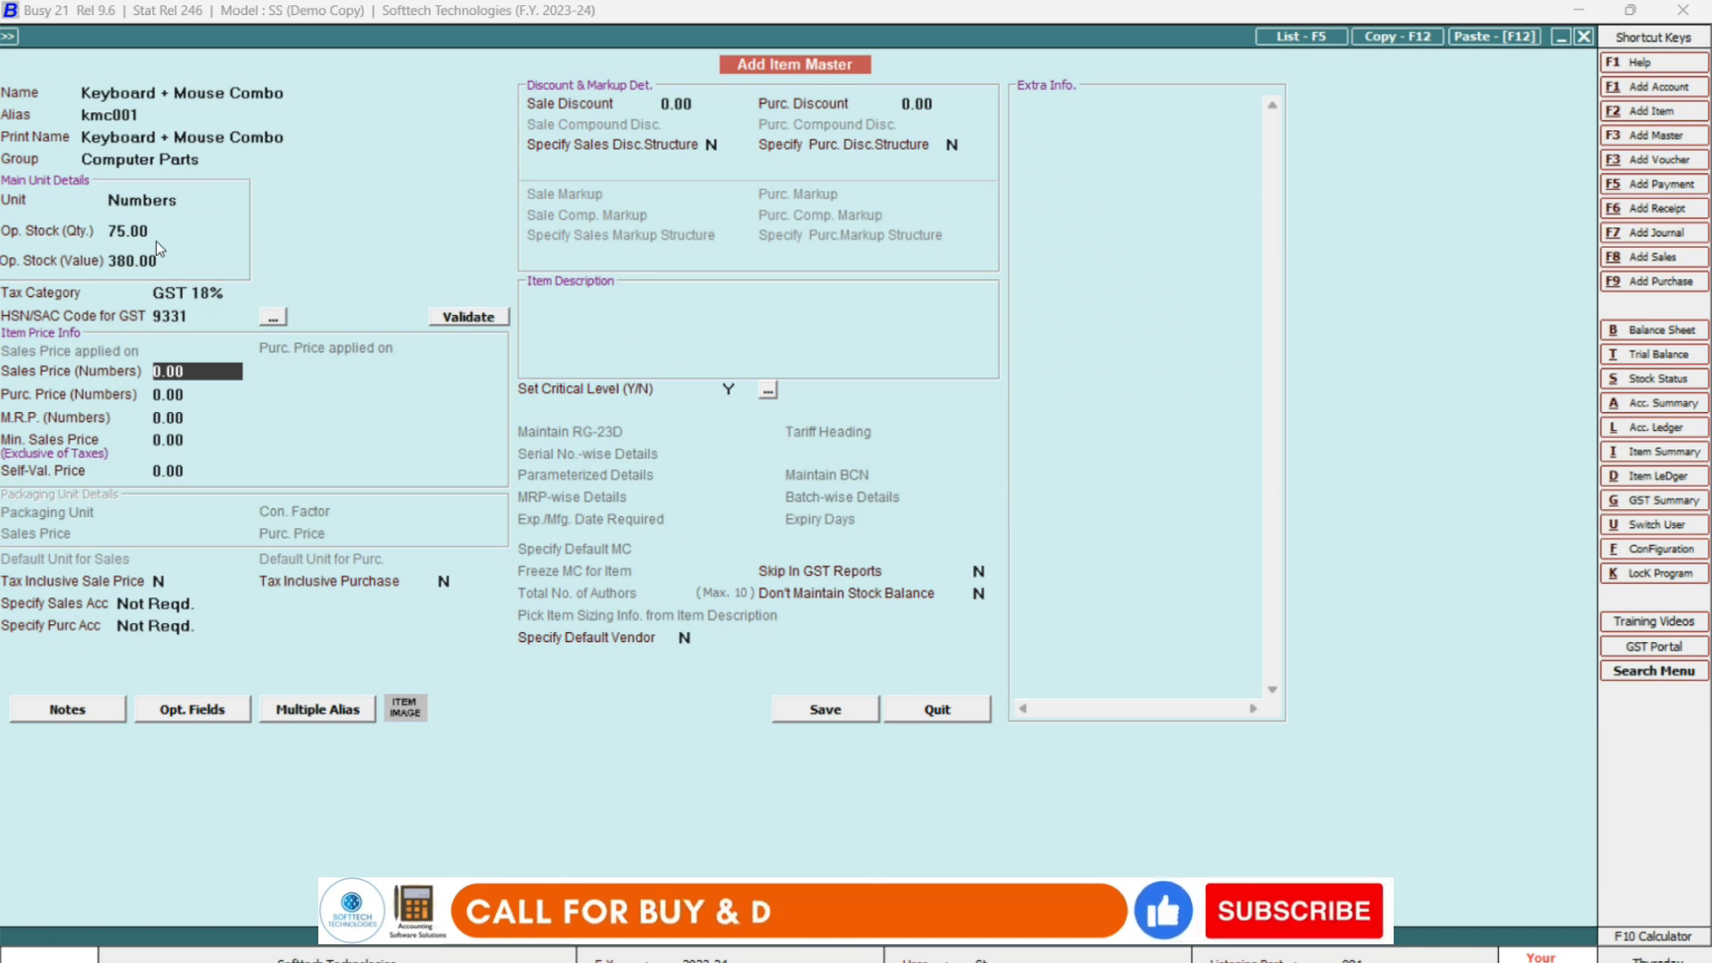
{"action": "type", "text": "700"}
{"action": "key", "text": "Return"}
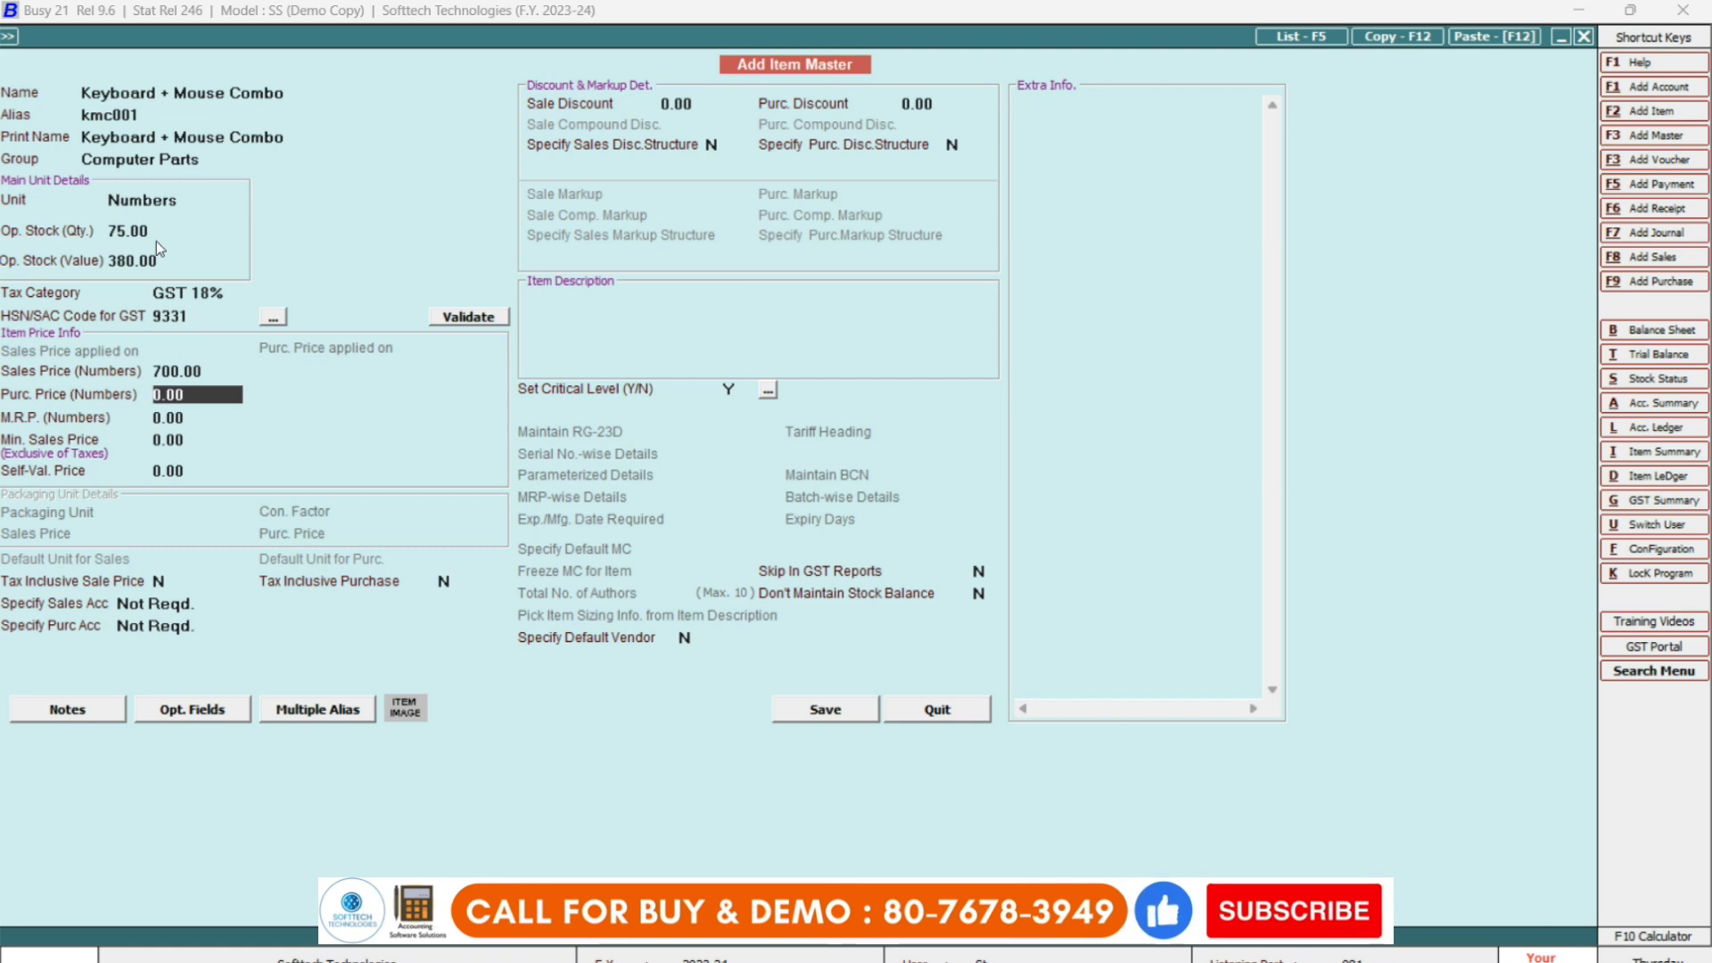
{"action": "type", "text": "380"}
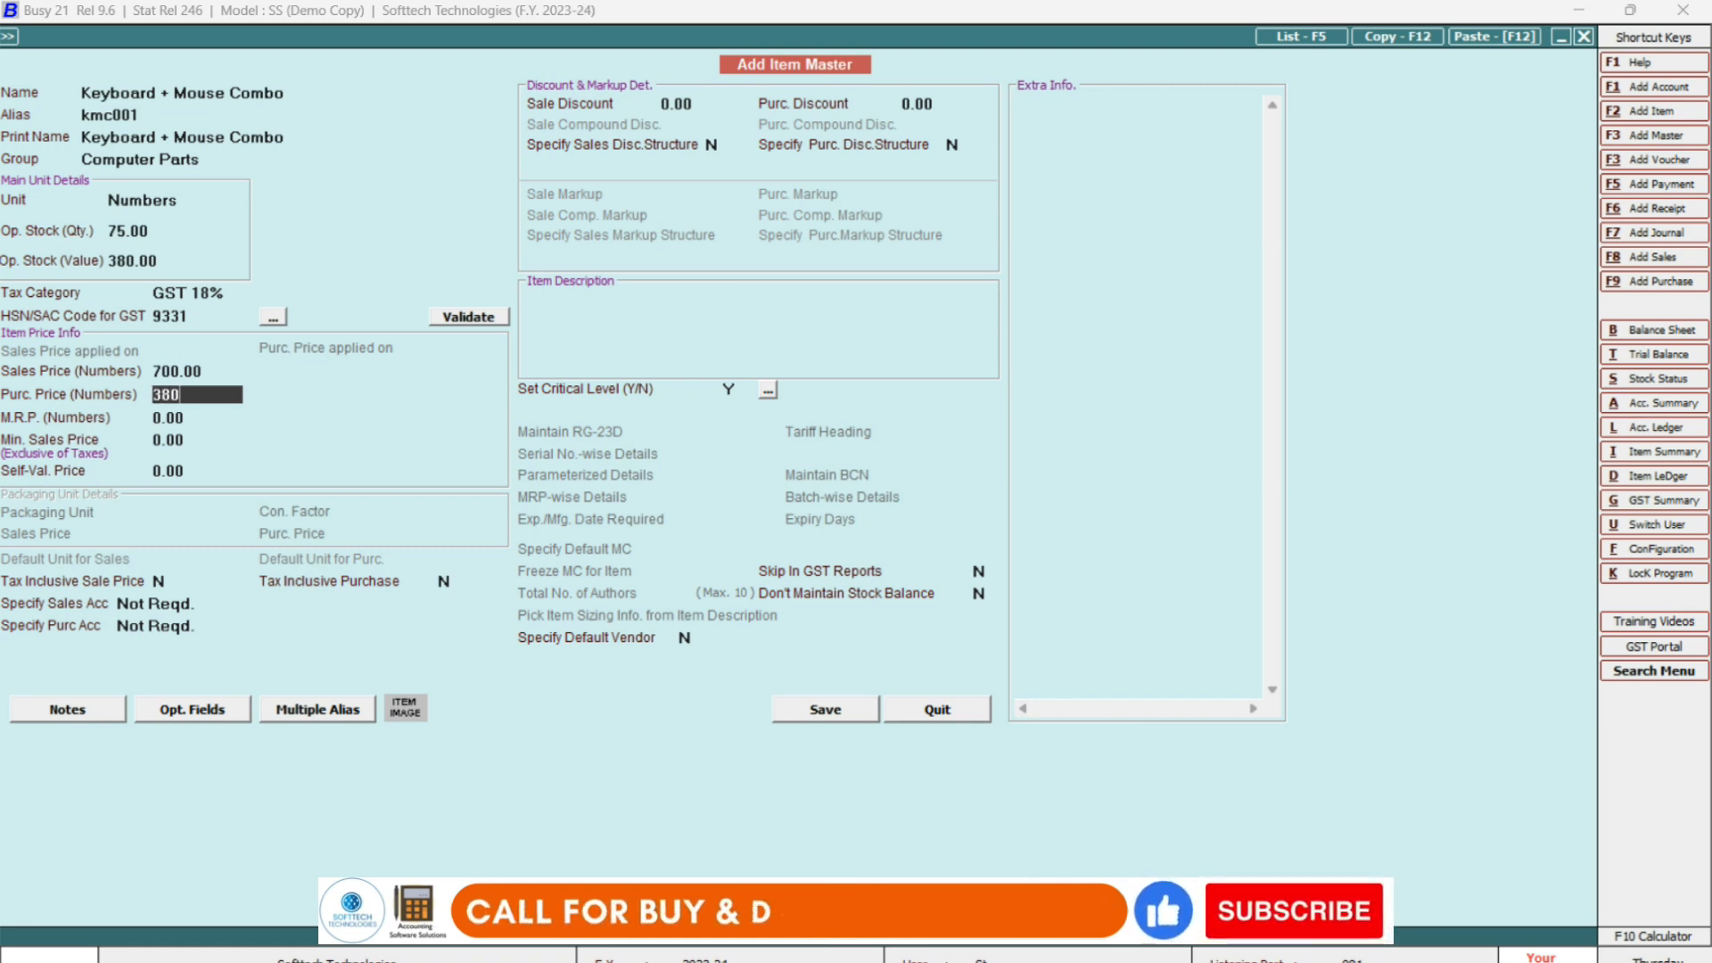
{"action": "key", "text": "Return"}
{"action": "type", "text": "1"}
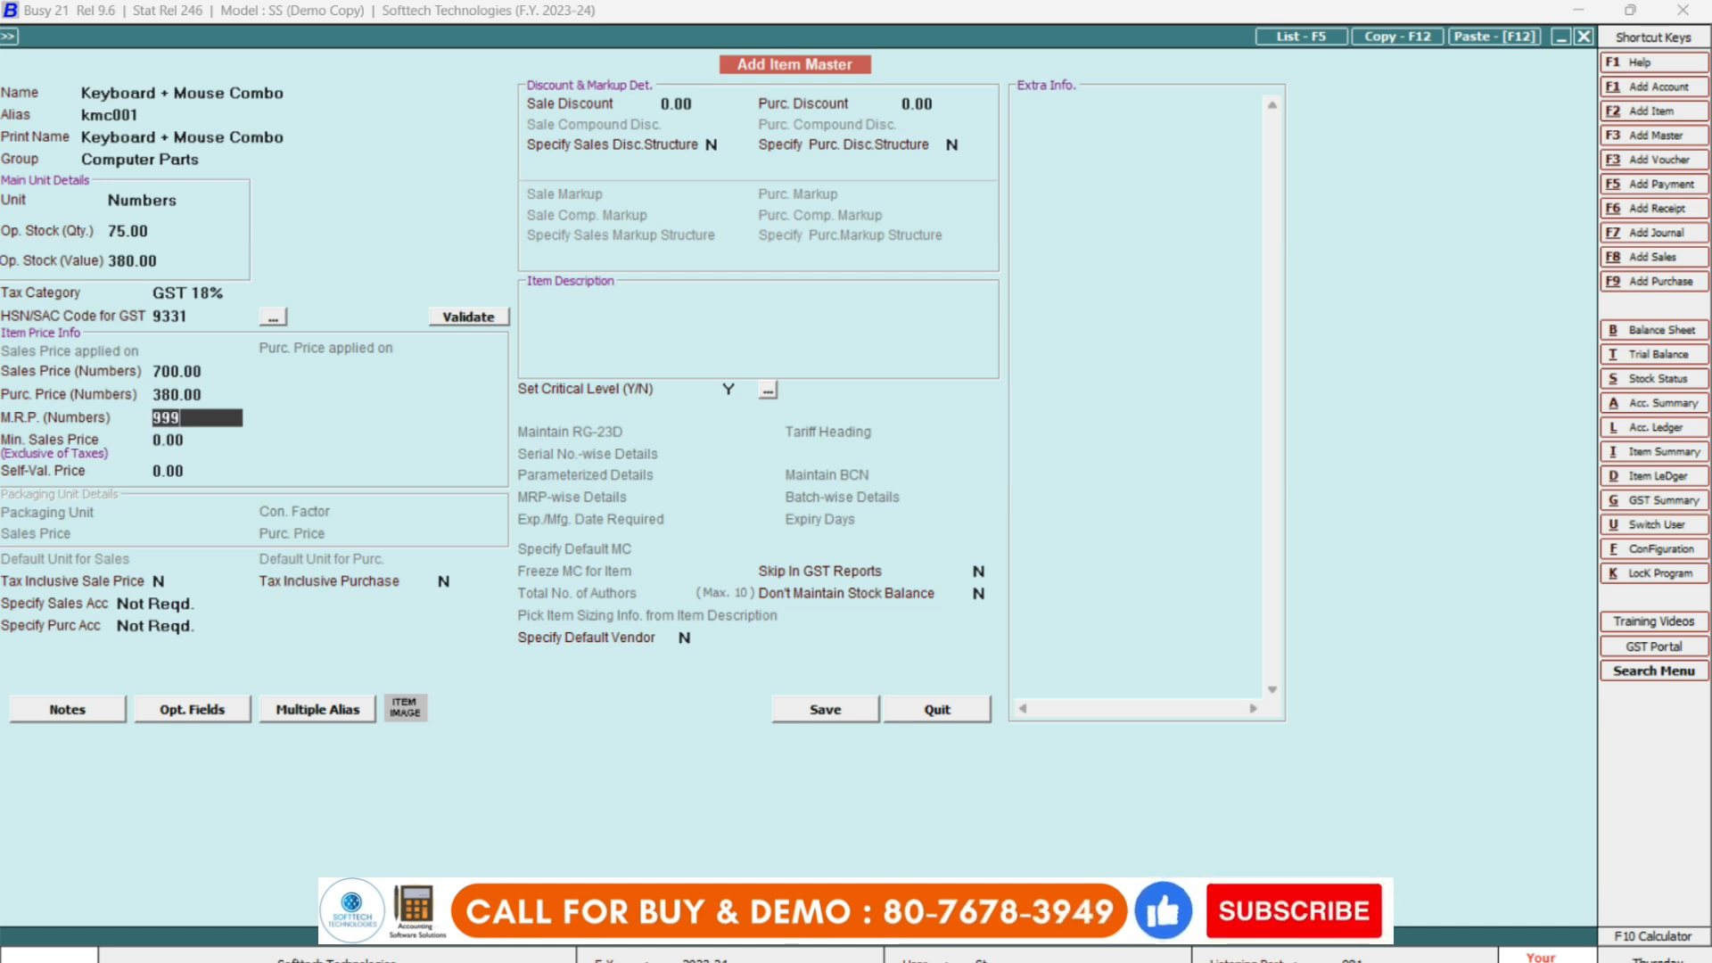
{"action": "type", "text": "99"}
{"action": "key", "text": "Return"}
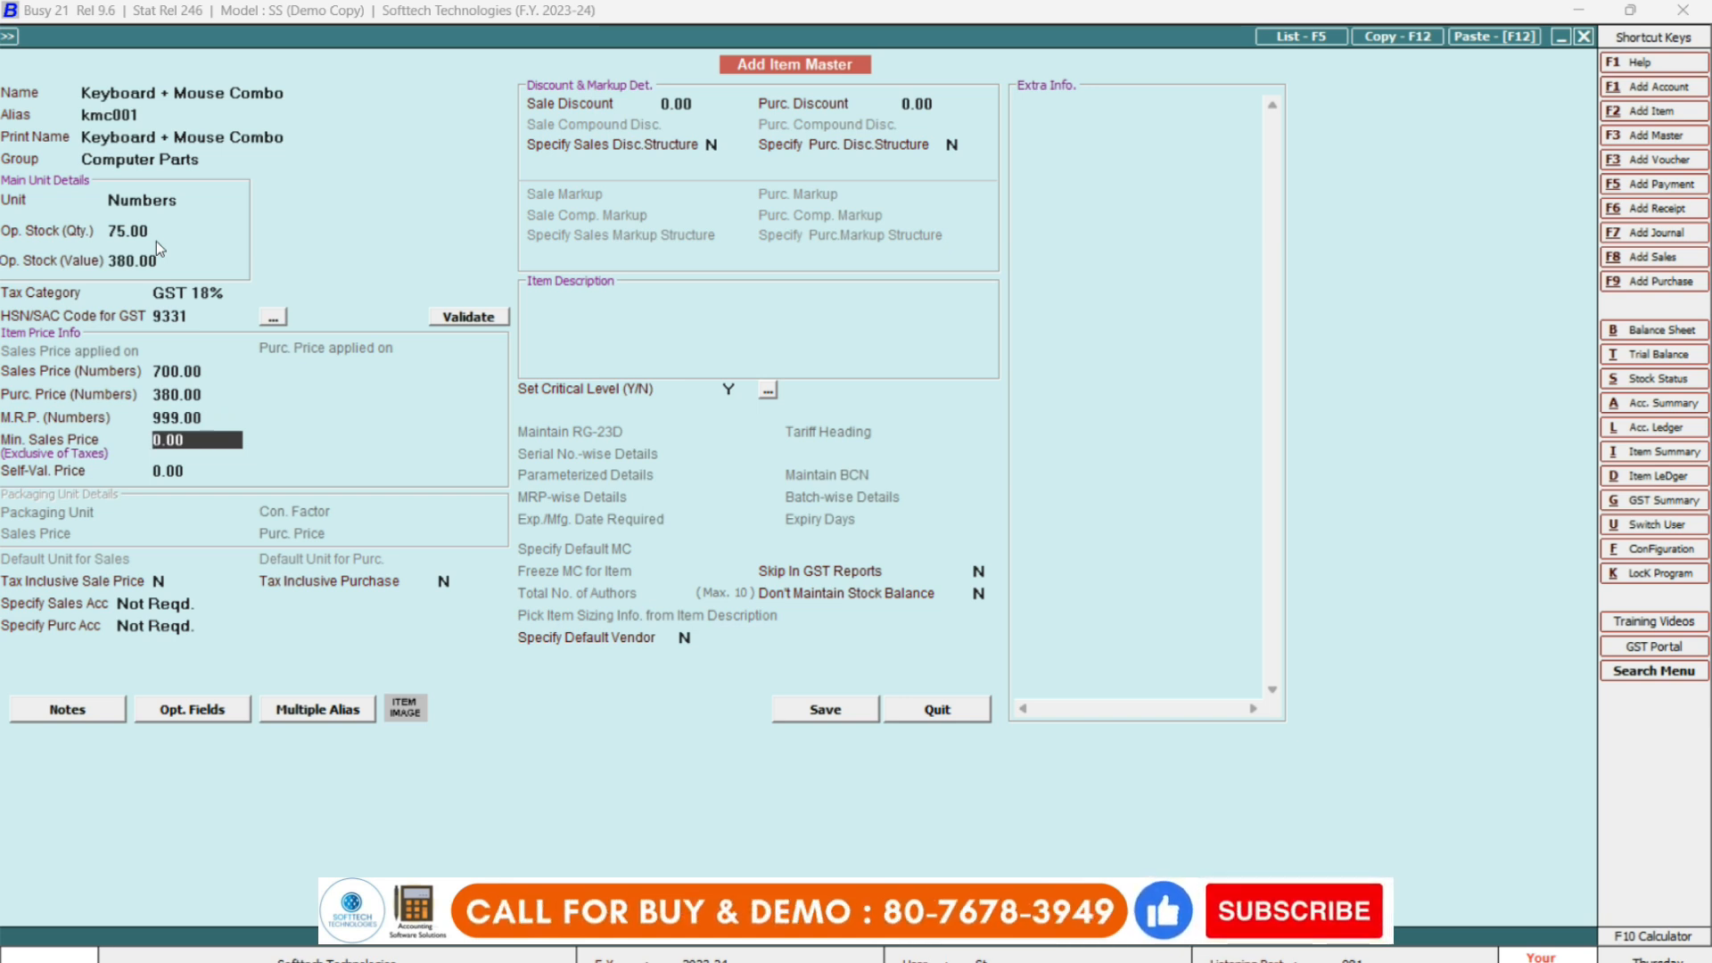
{"action": "type", "text": "65"}
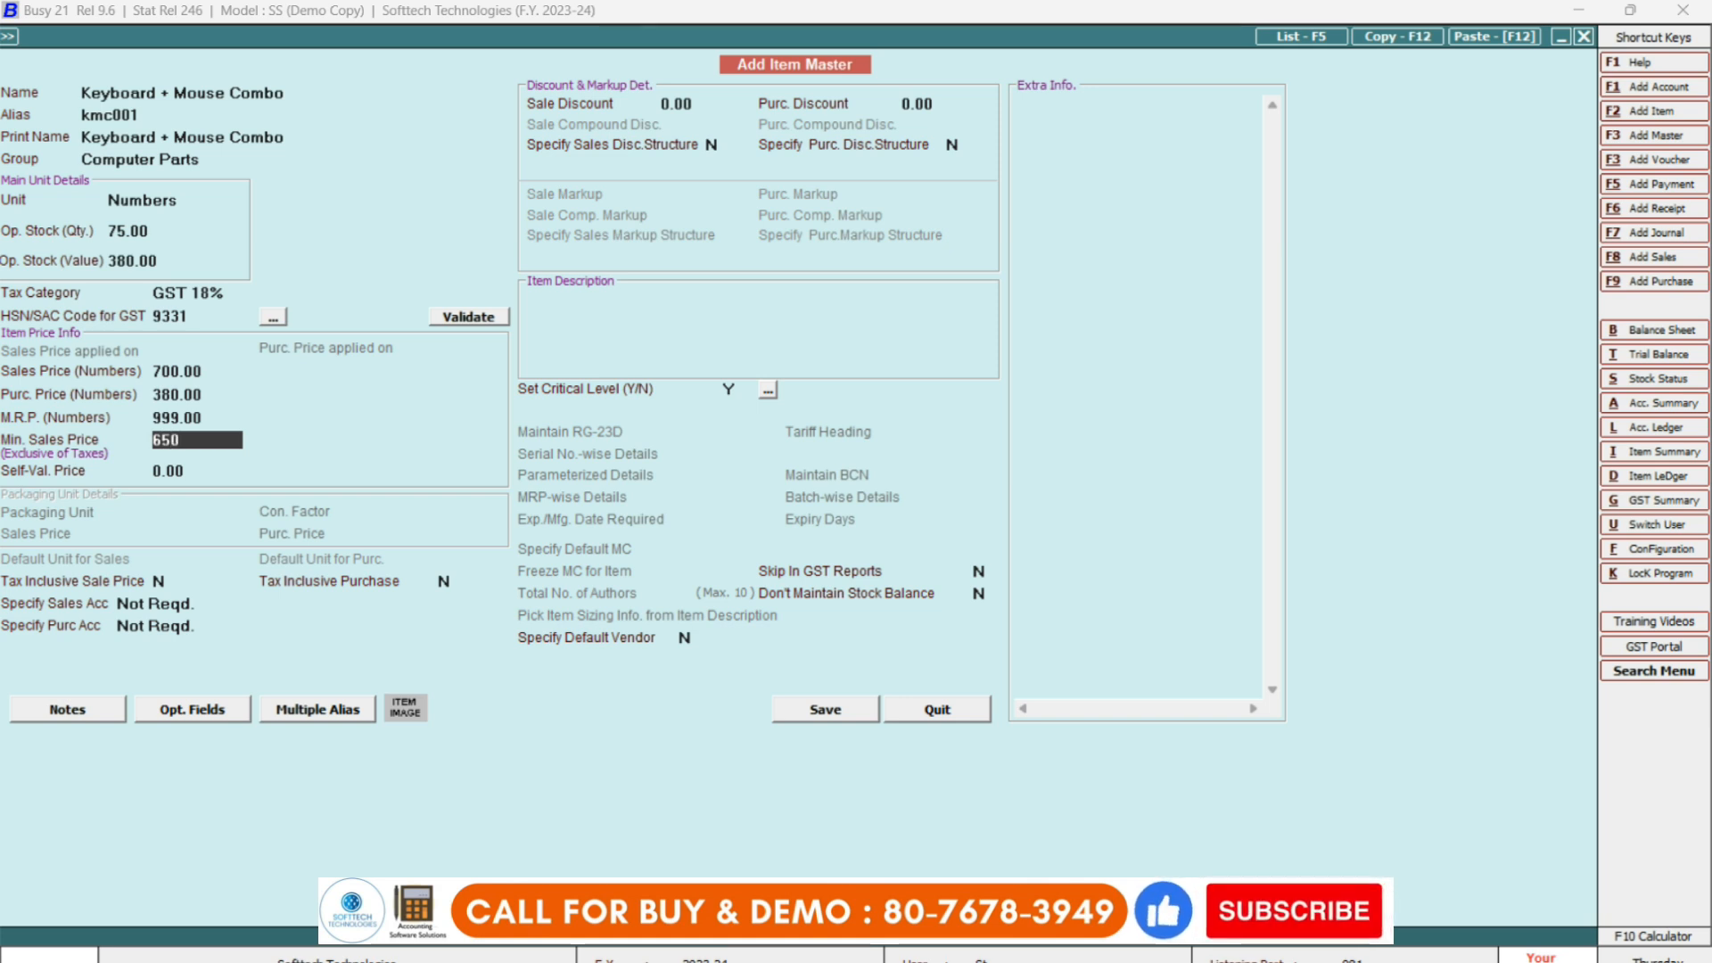
{"action": "key", "text": "Return"}
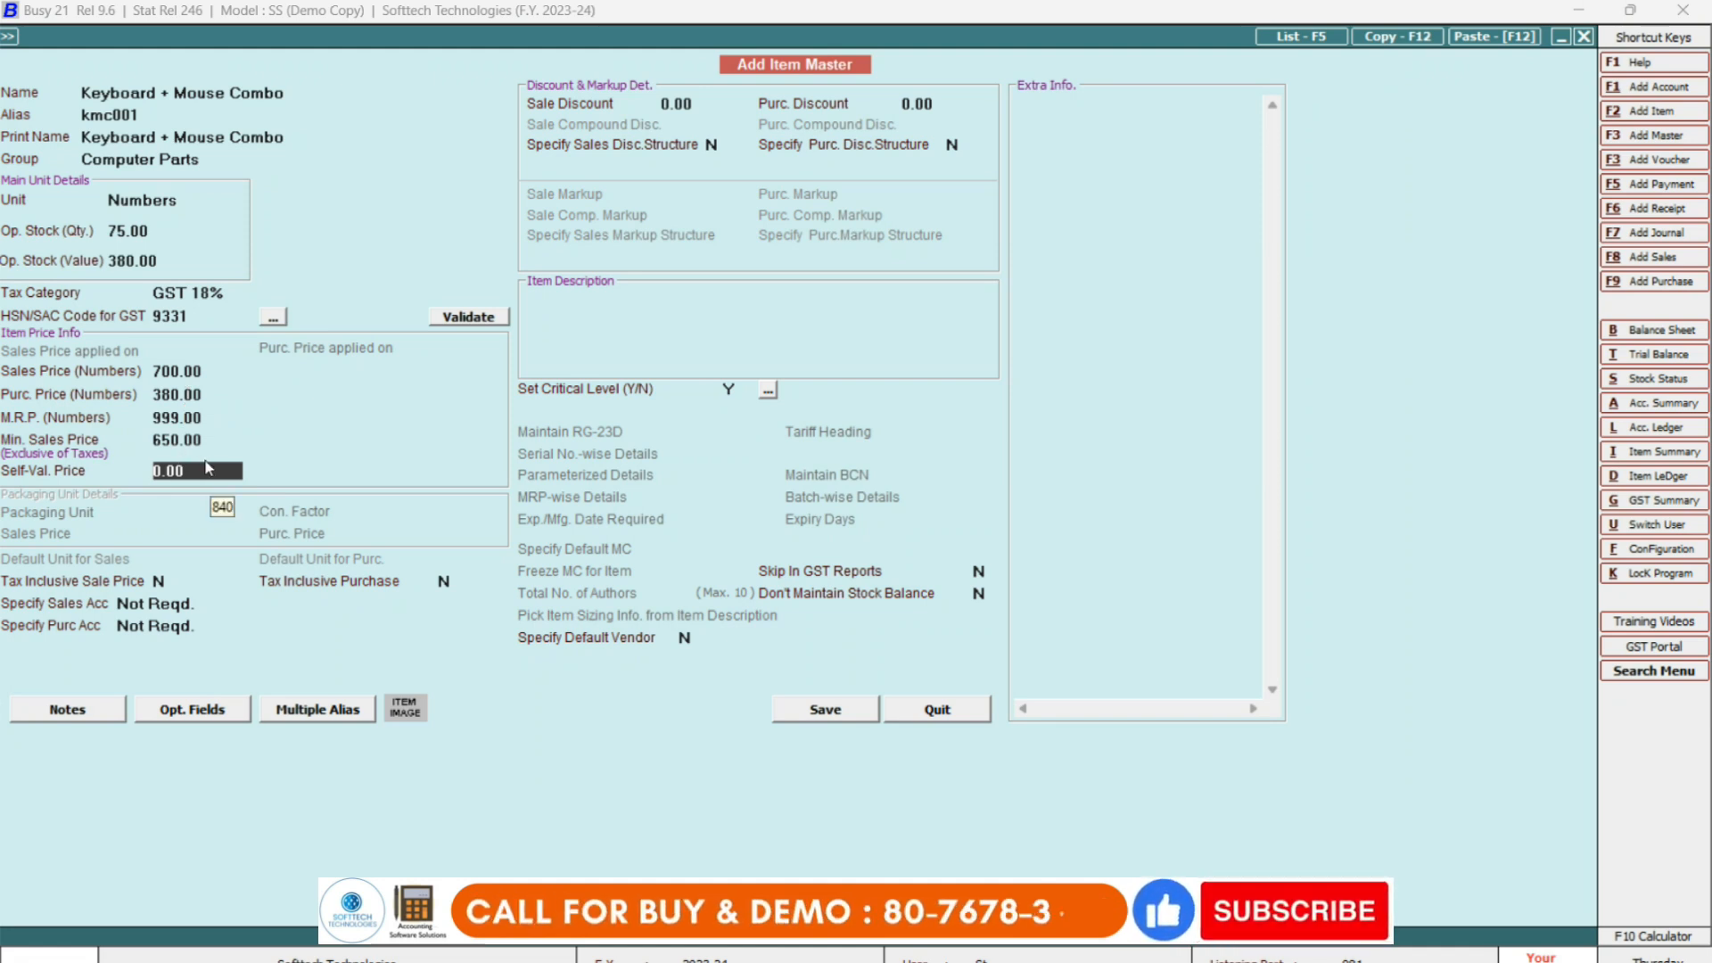
Leave self-valuation price at zero, make the sale price tax-inclusive, and skip the account settings.
{"action": "key", "text": "Return"}
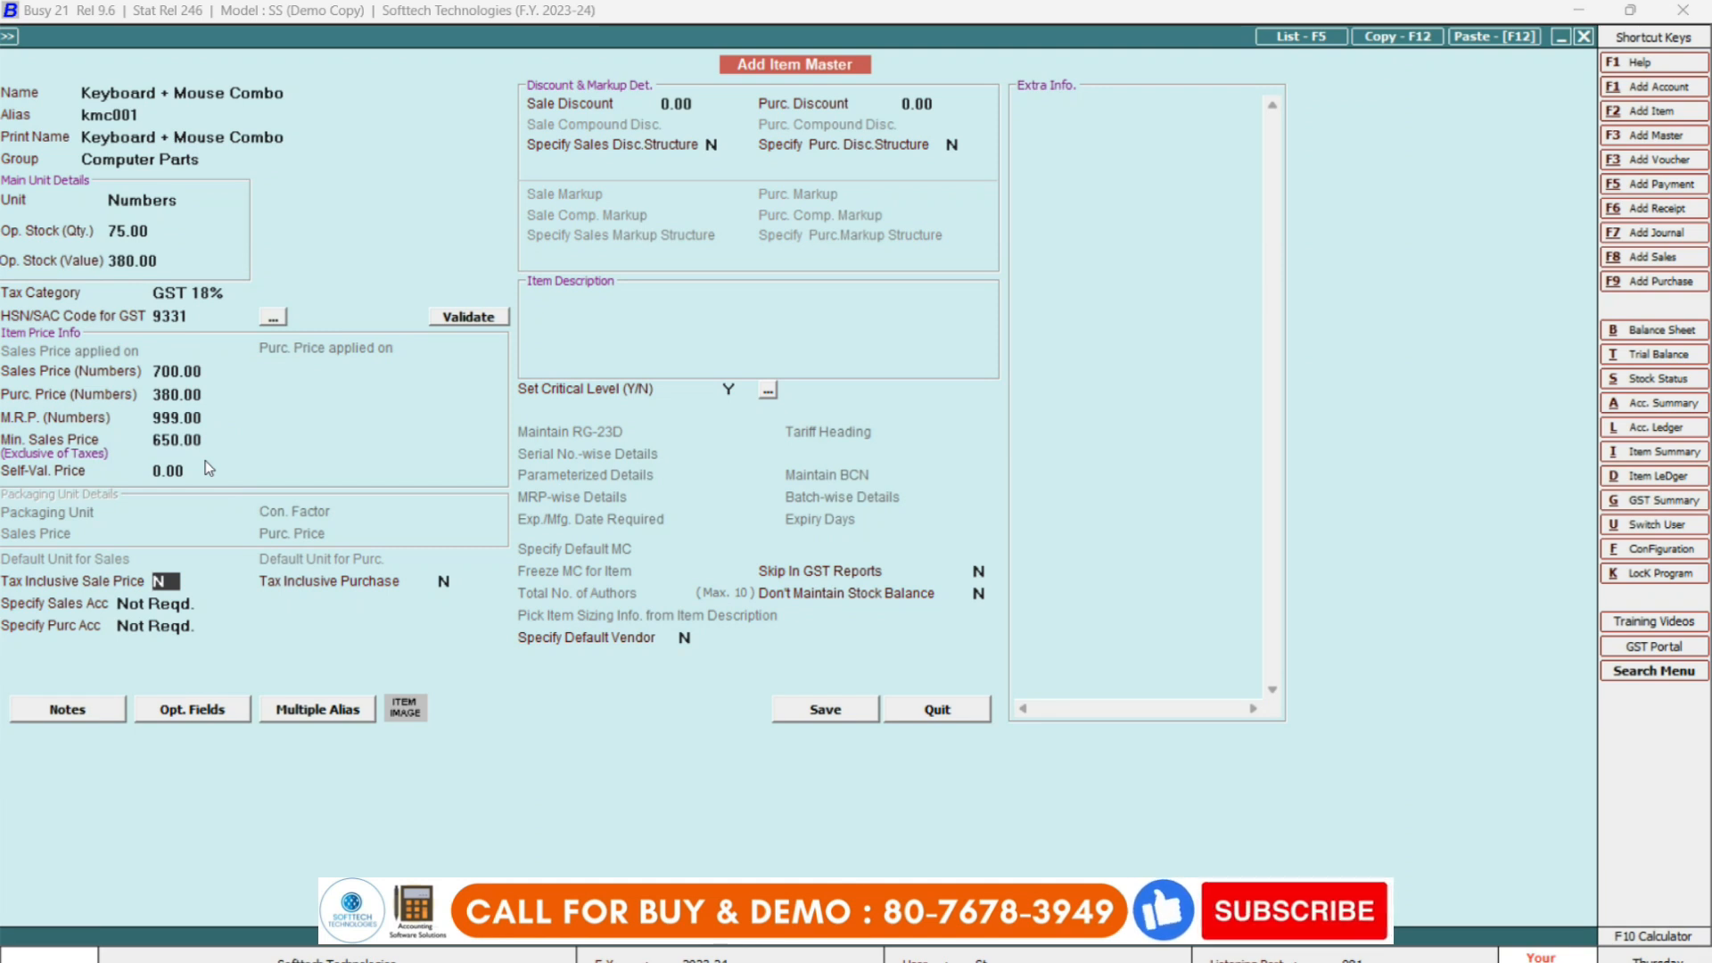
{"action": "key", "text": "Return"}
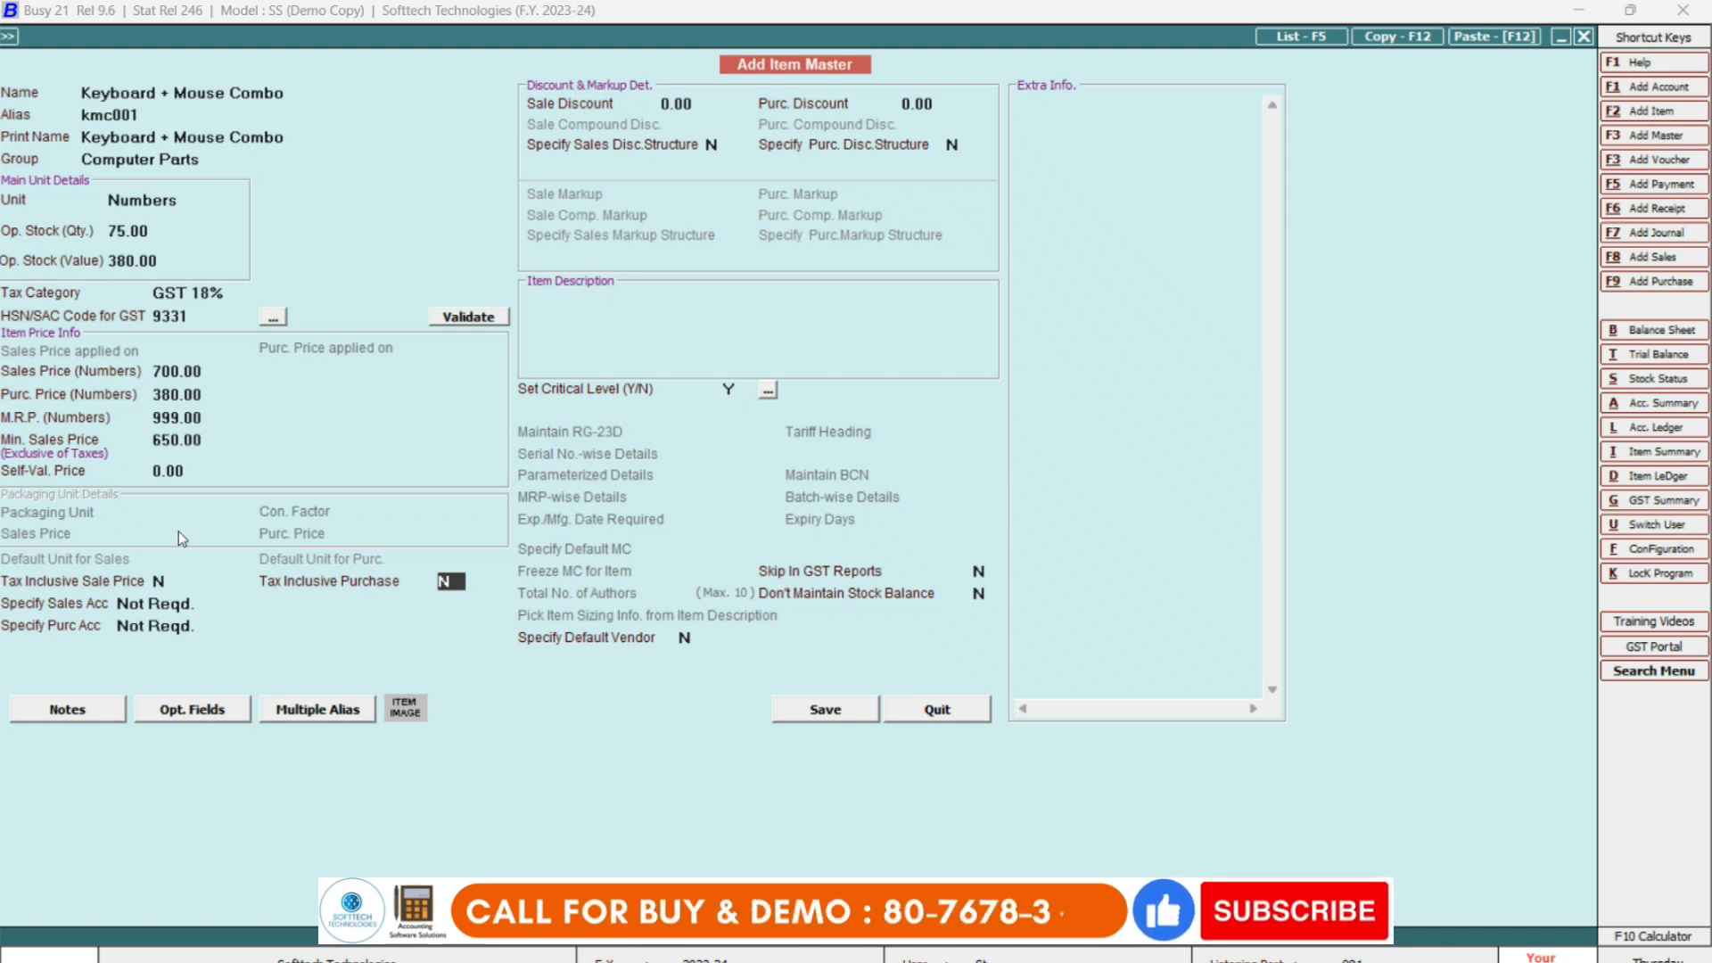
{"action": "left_click", "coordinate": [158, 579]}
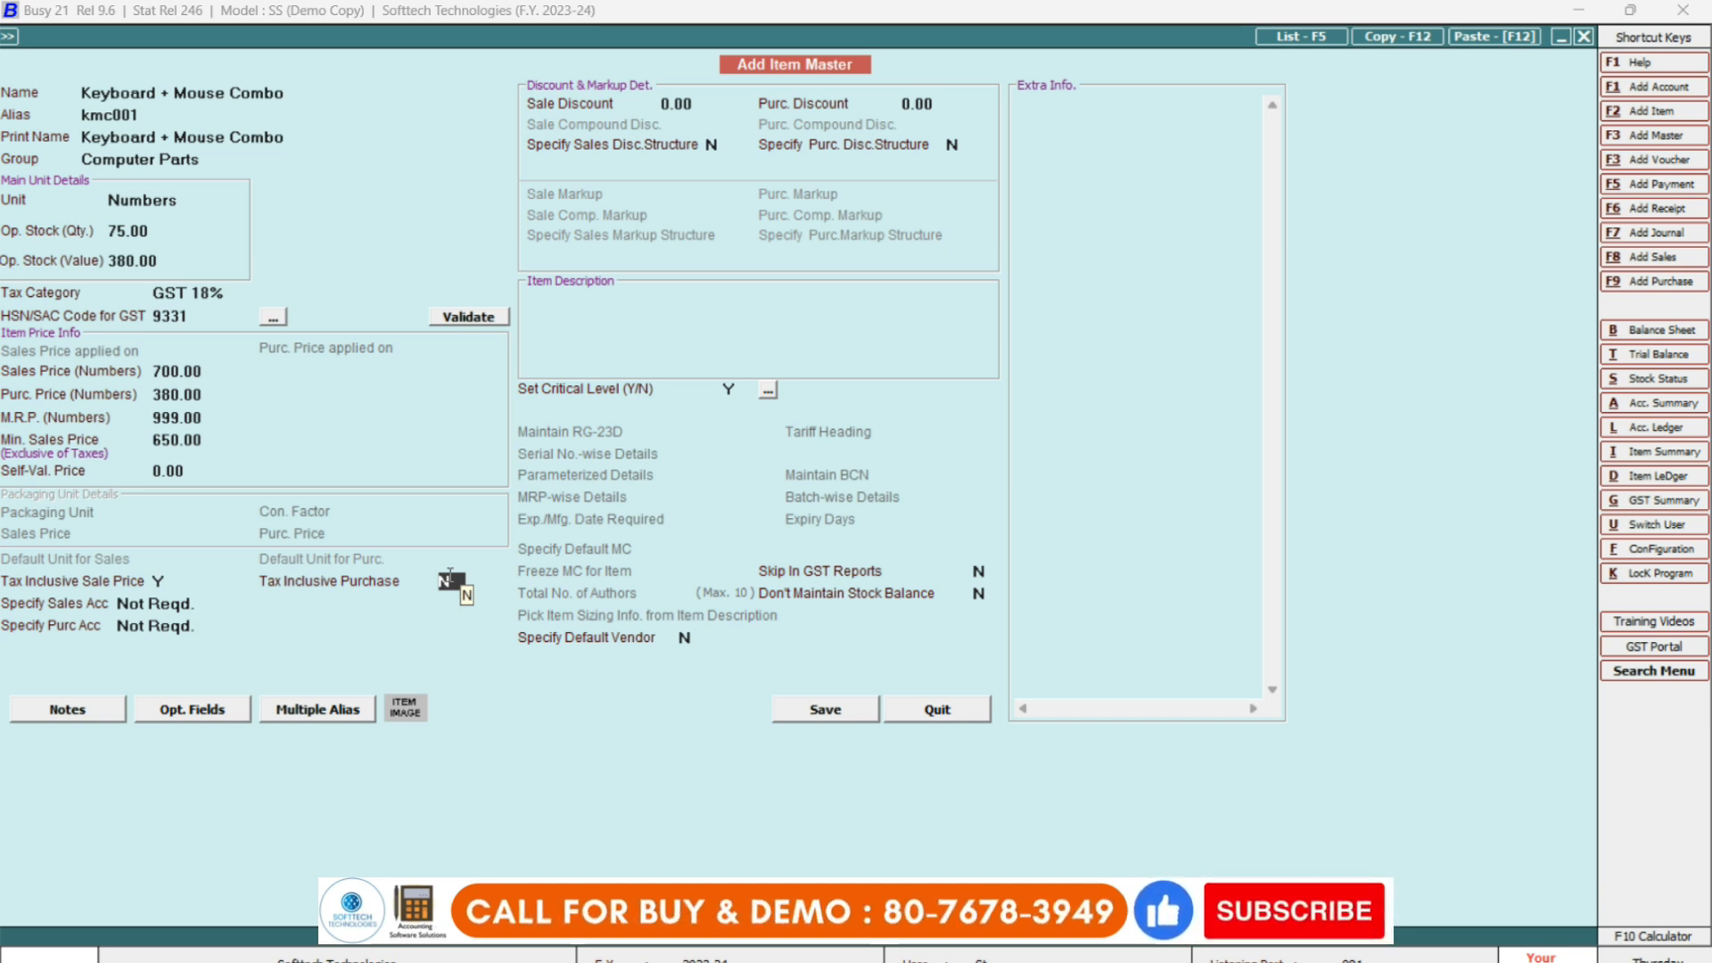
{"action": "key", "text": "Return"}
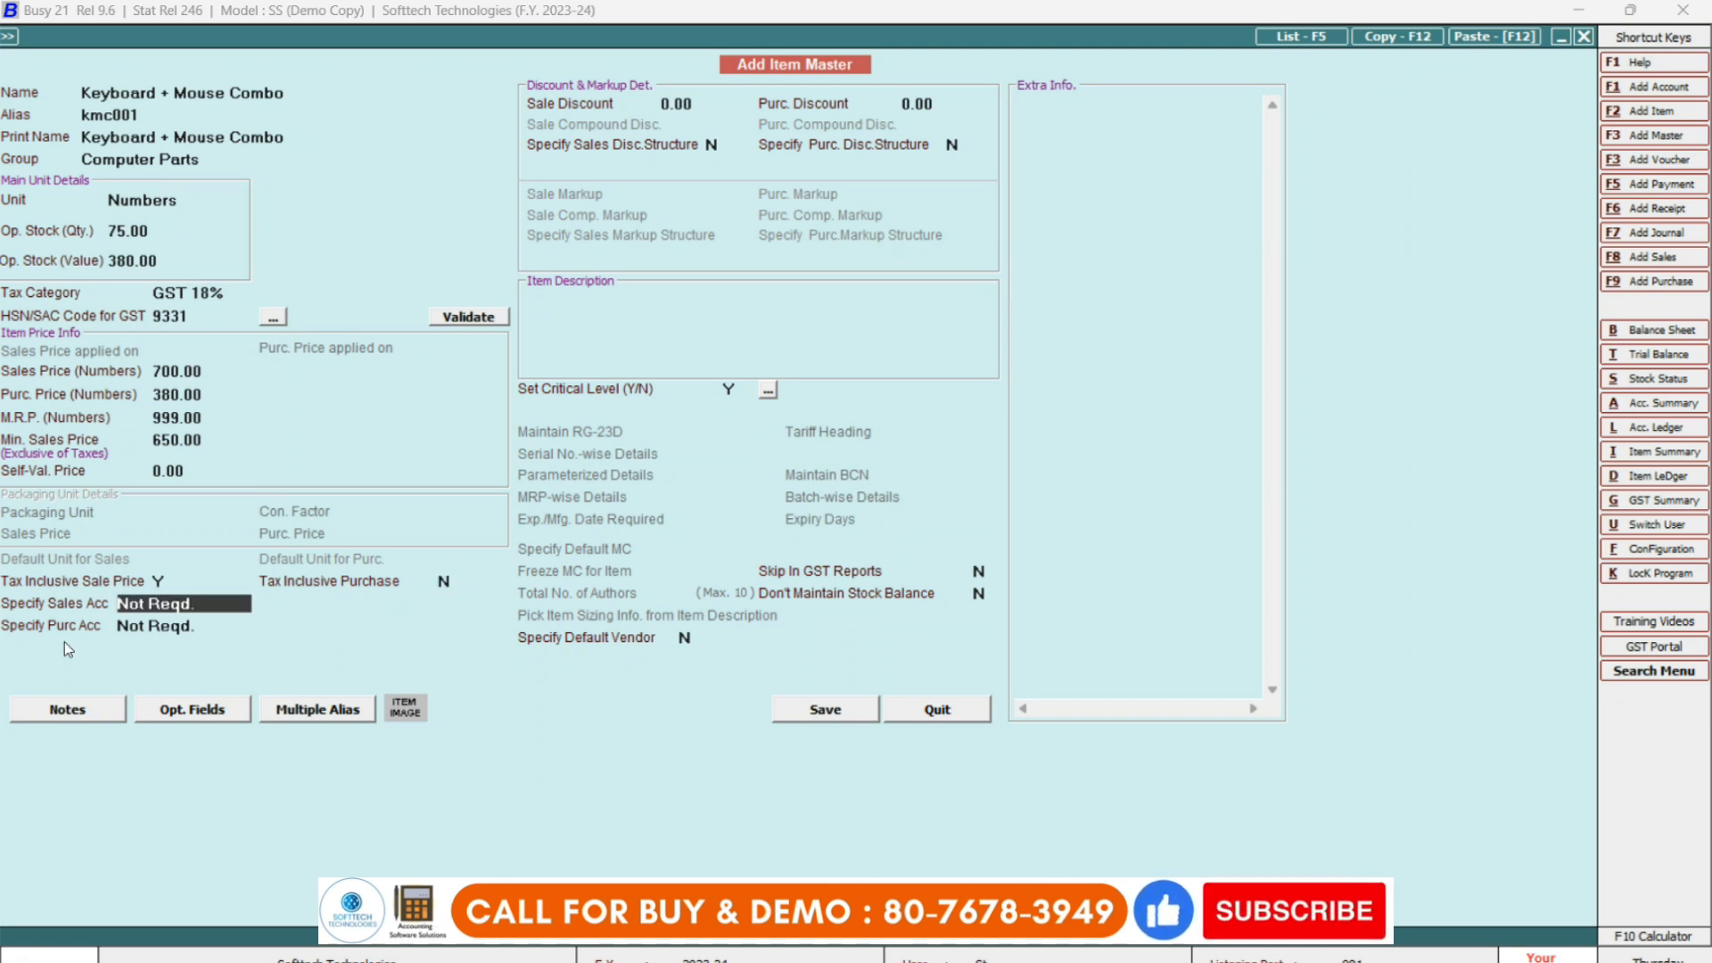
{"action": "key", "text": "Return"}
{"action": "key", "text": "Return"}
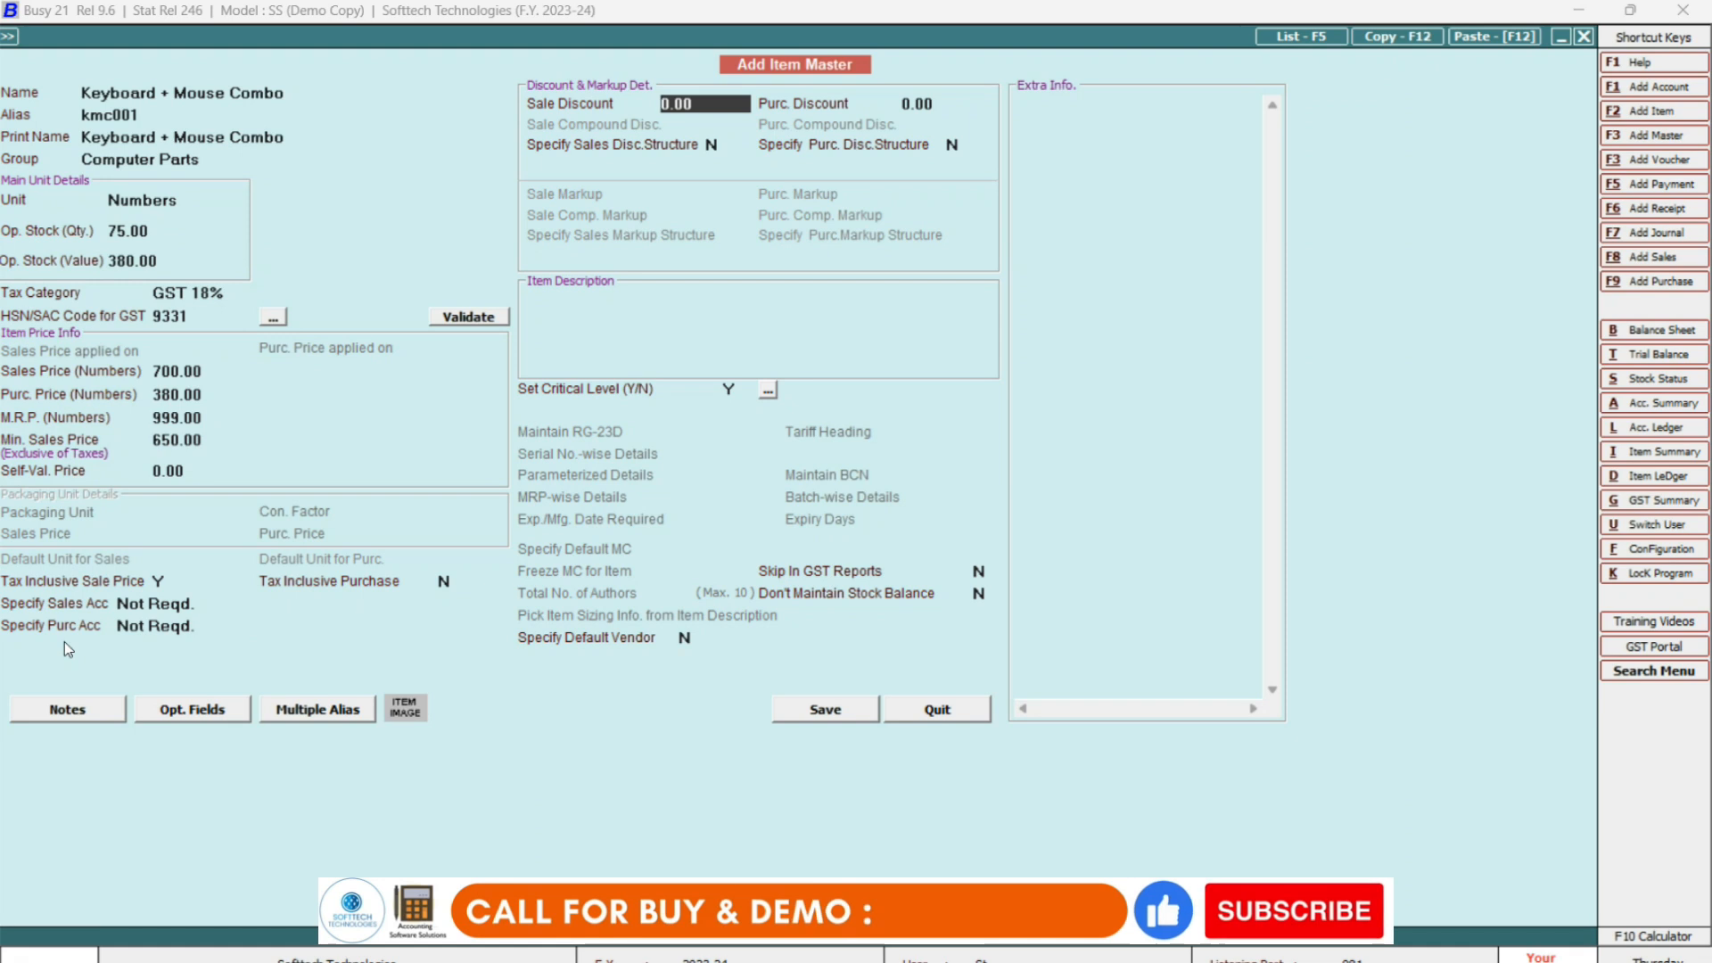
Set a 10 sale discount and 15 purchase discount, leaving both discount structures unspecified.
{"action": "key", "text": "BackSpace"}
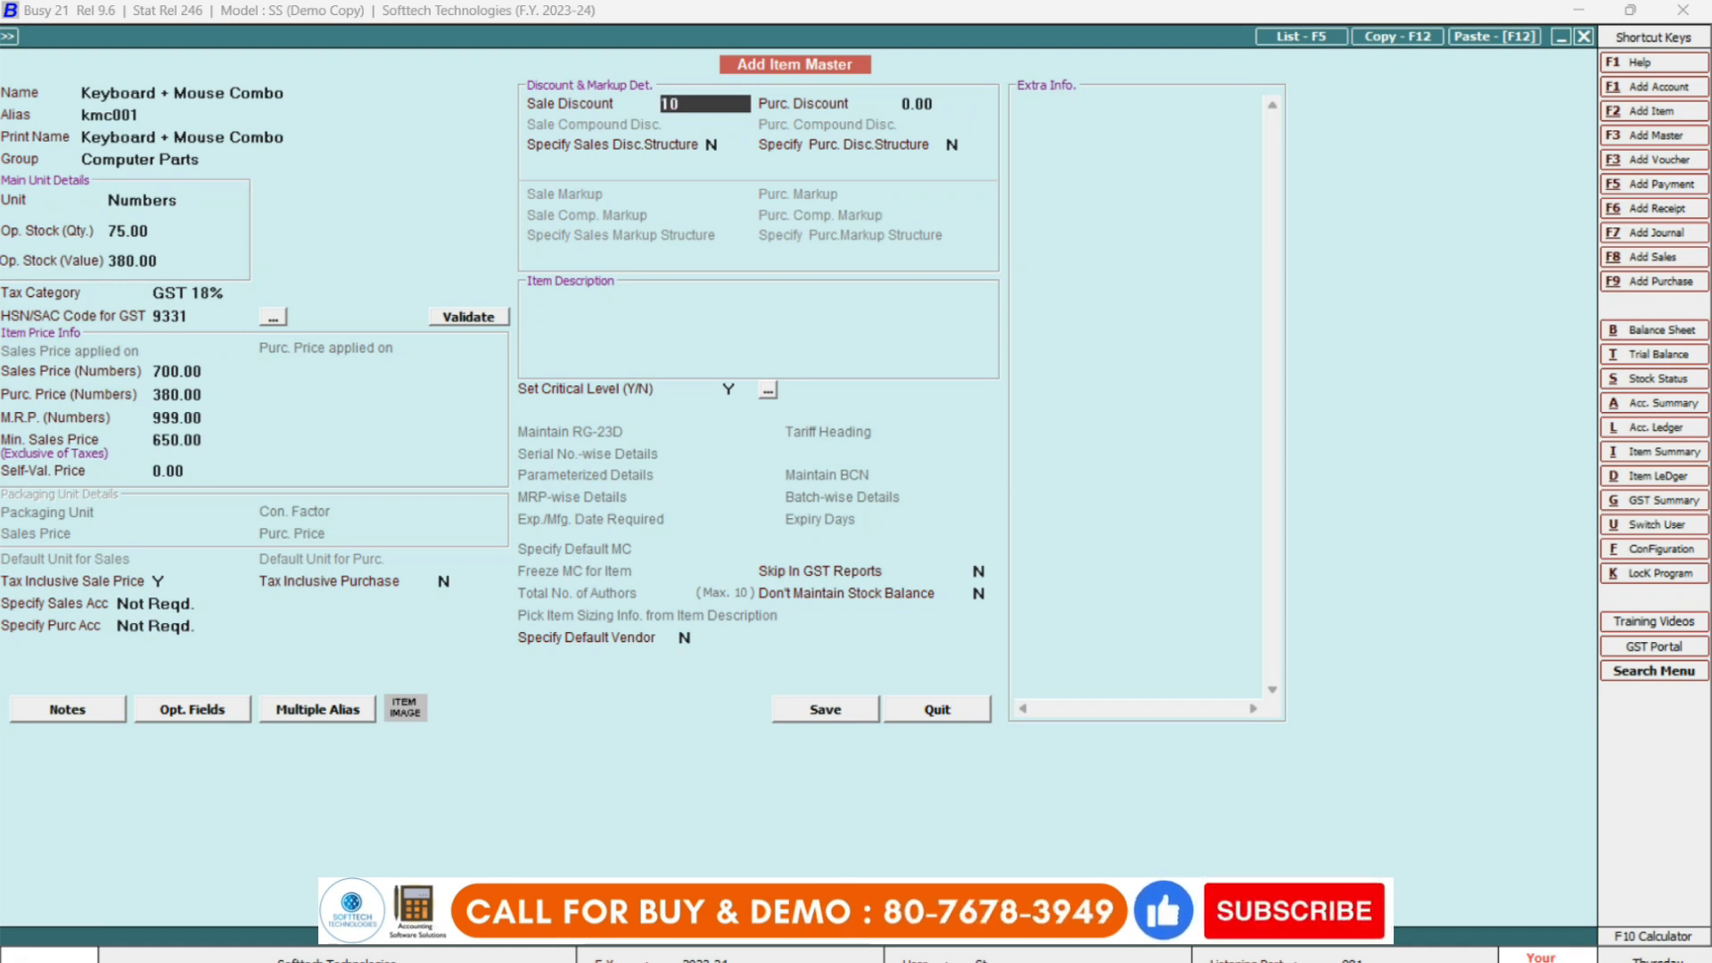
{"action": "key", "text": "Return"}
{"action": "key", "text": "Up"}
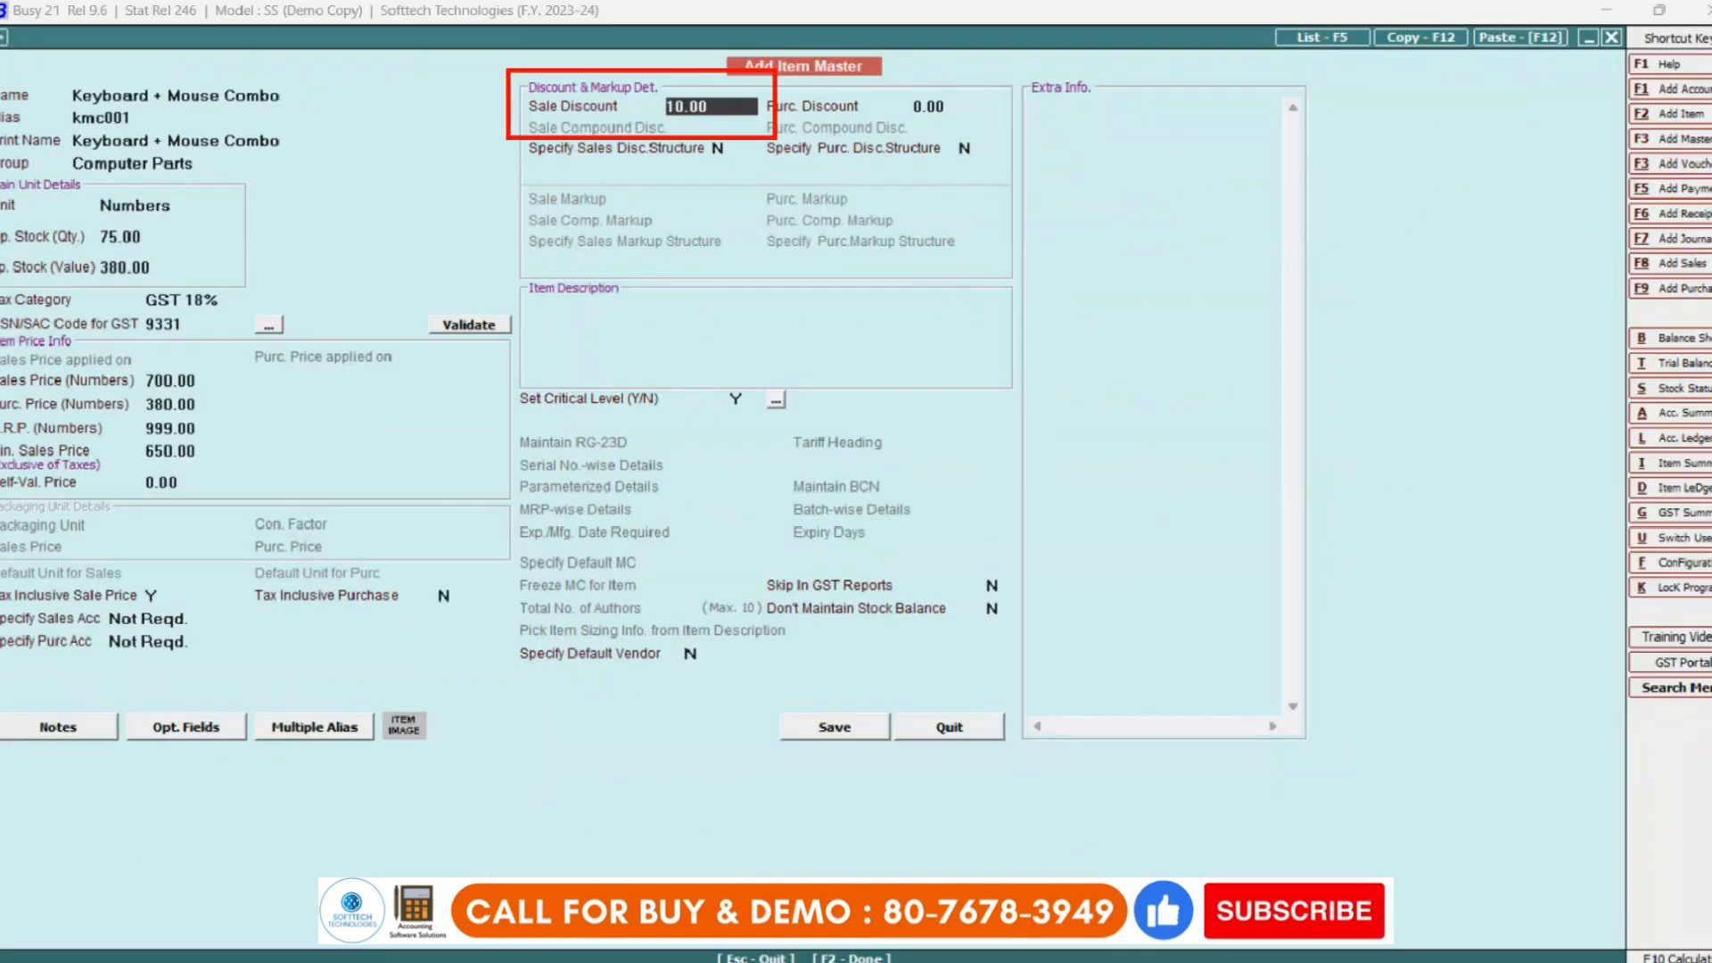
{"action": "key", "text": "Return"}
{"action": "type", "text": "15"}
{"action": "key", "text": "Return"}
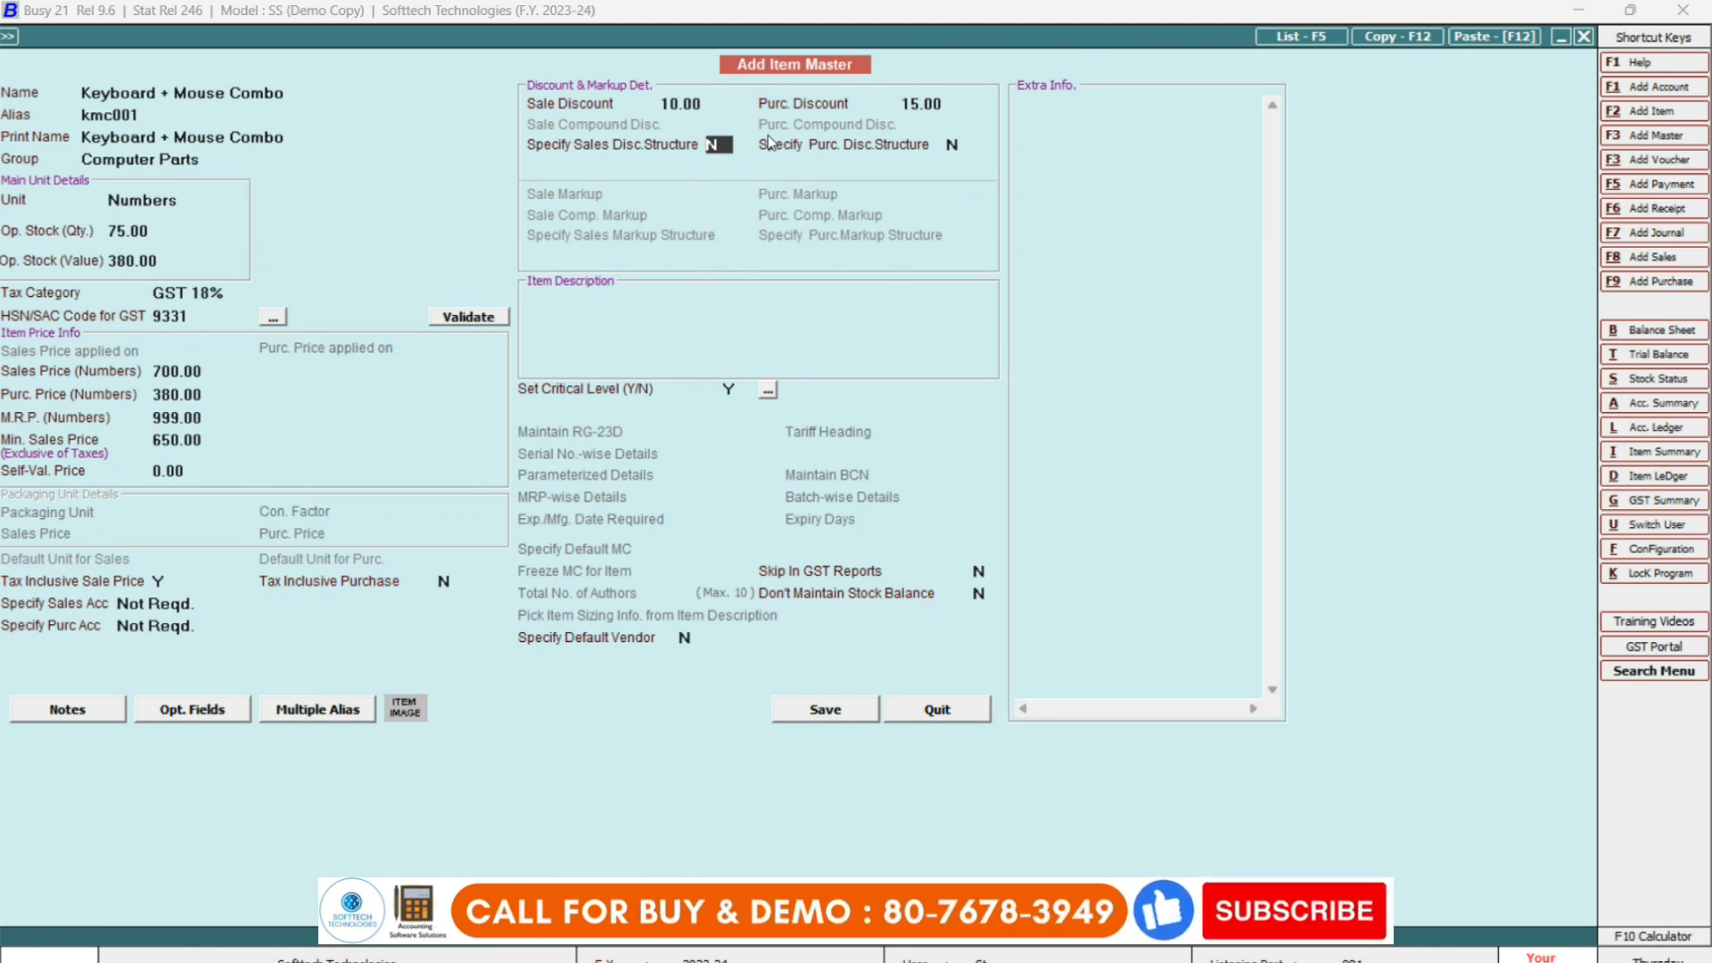
{"action": "key", "text": "Return"}
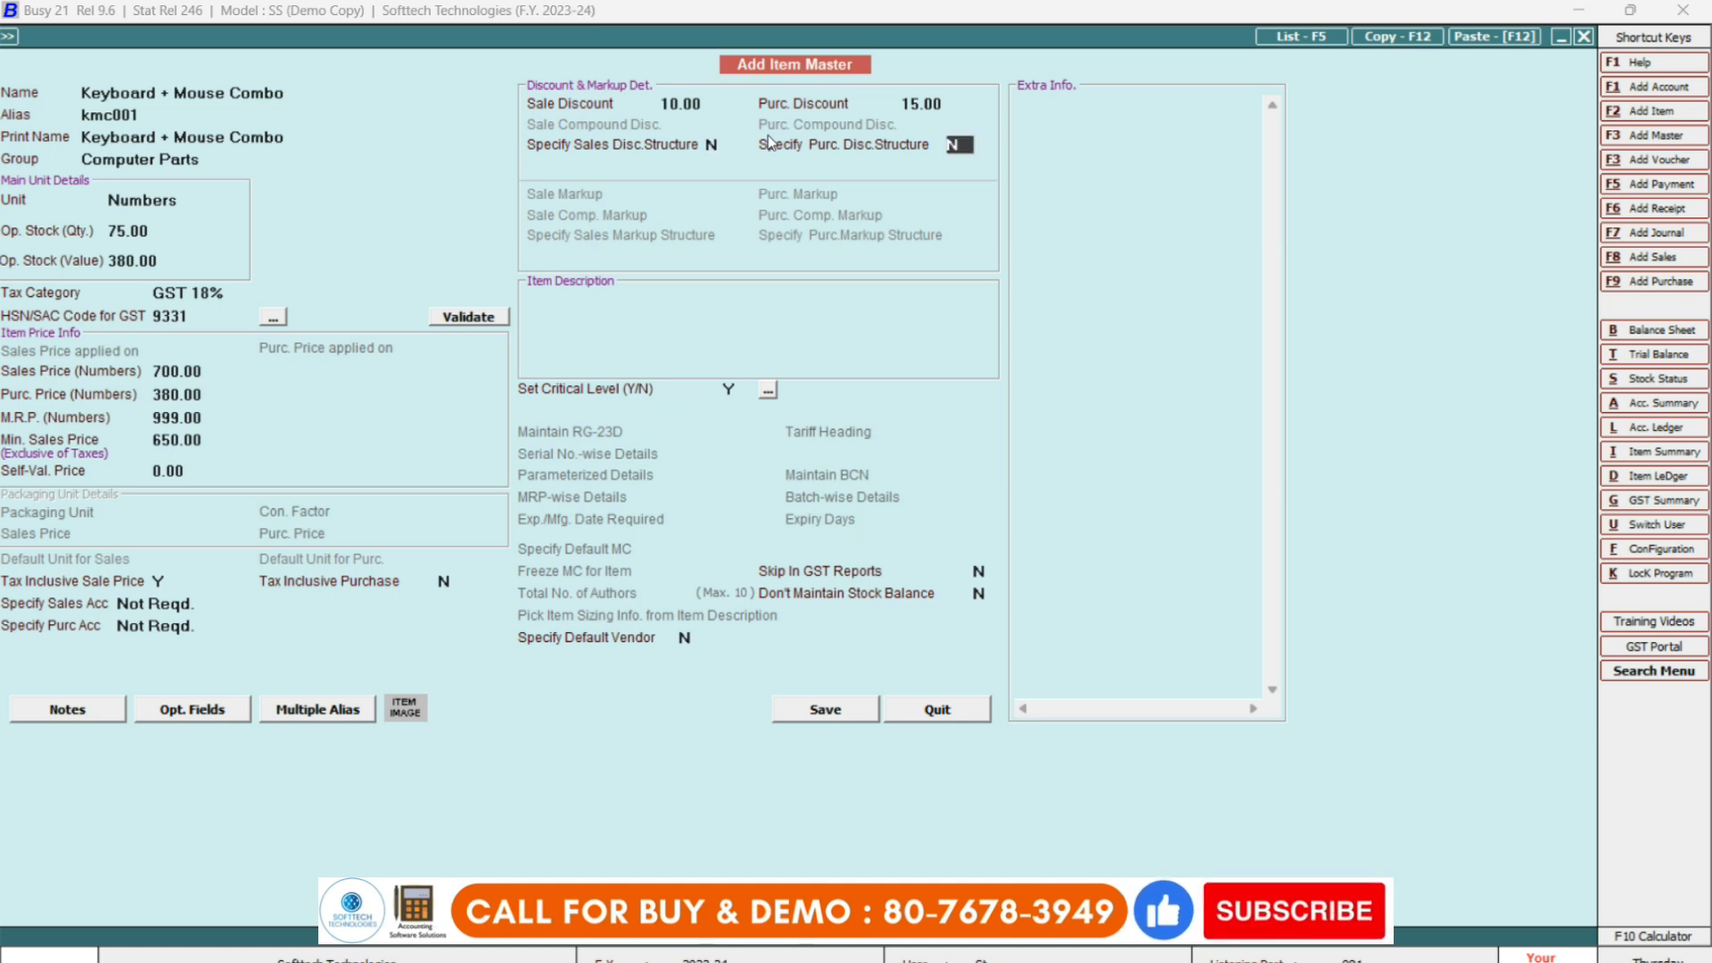
{"action": "key", "text": "Return"}
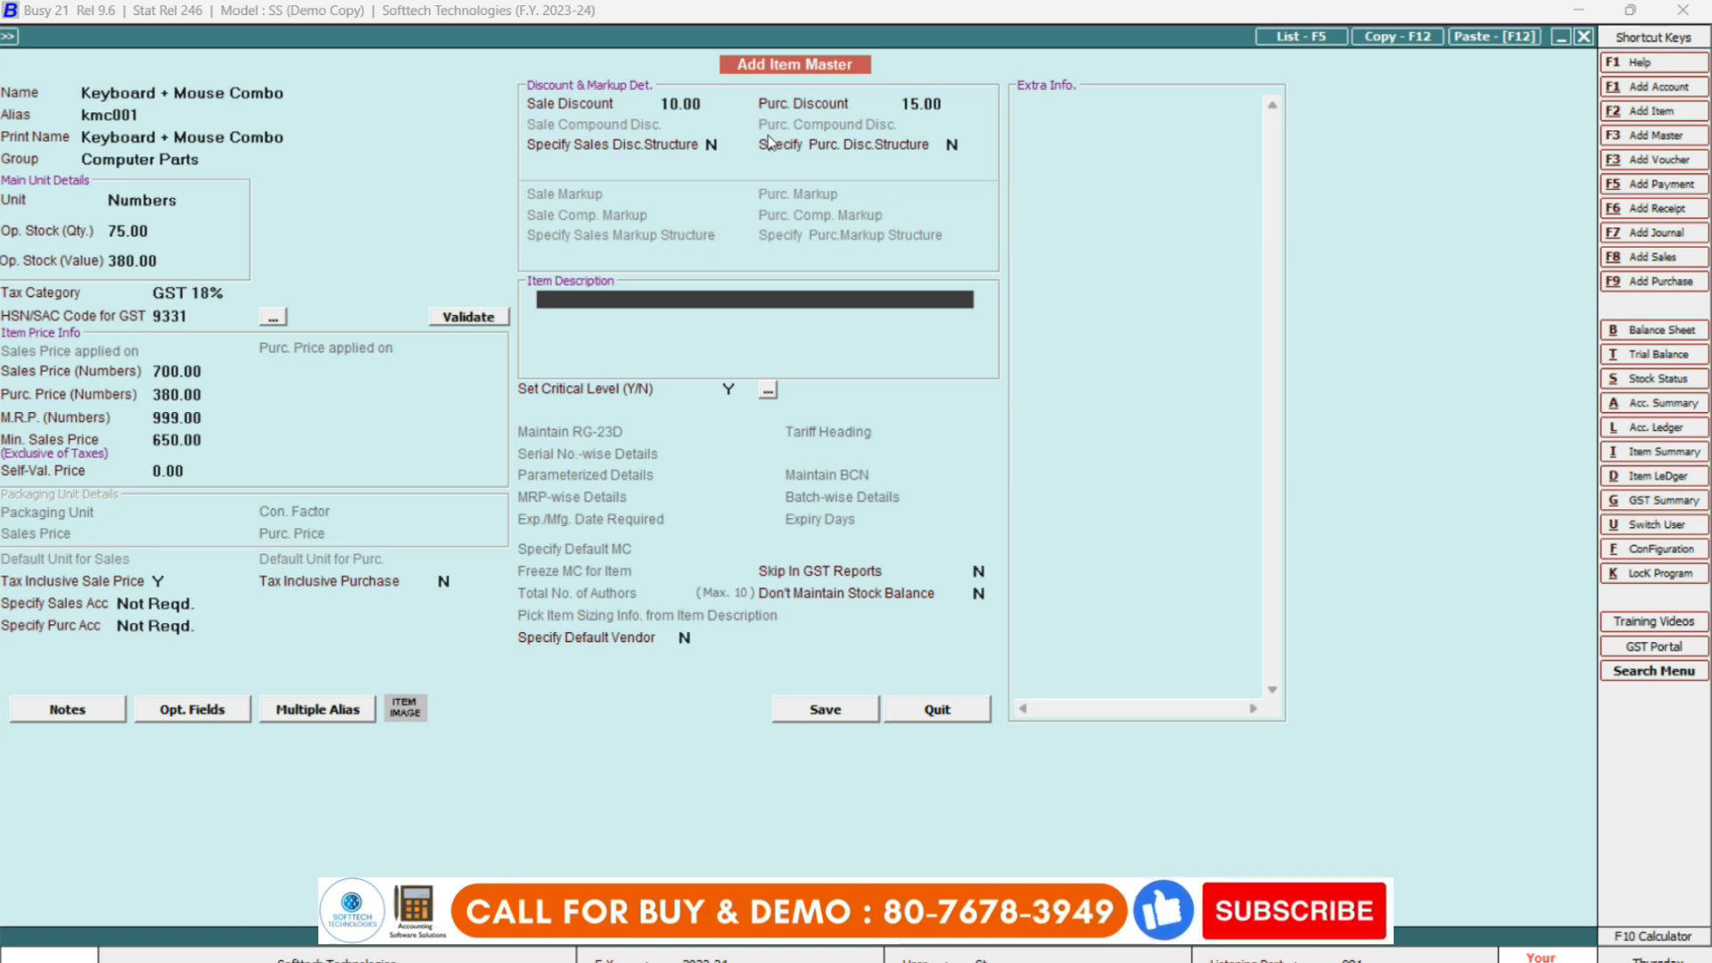
Type description lines 'Laptop, Desktop Etc. Connectivity' and 'Wireless', then open Define Critical Levels.
{"action": "type", "text": "laptop"}
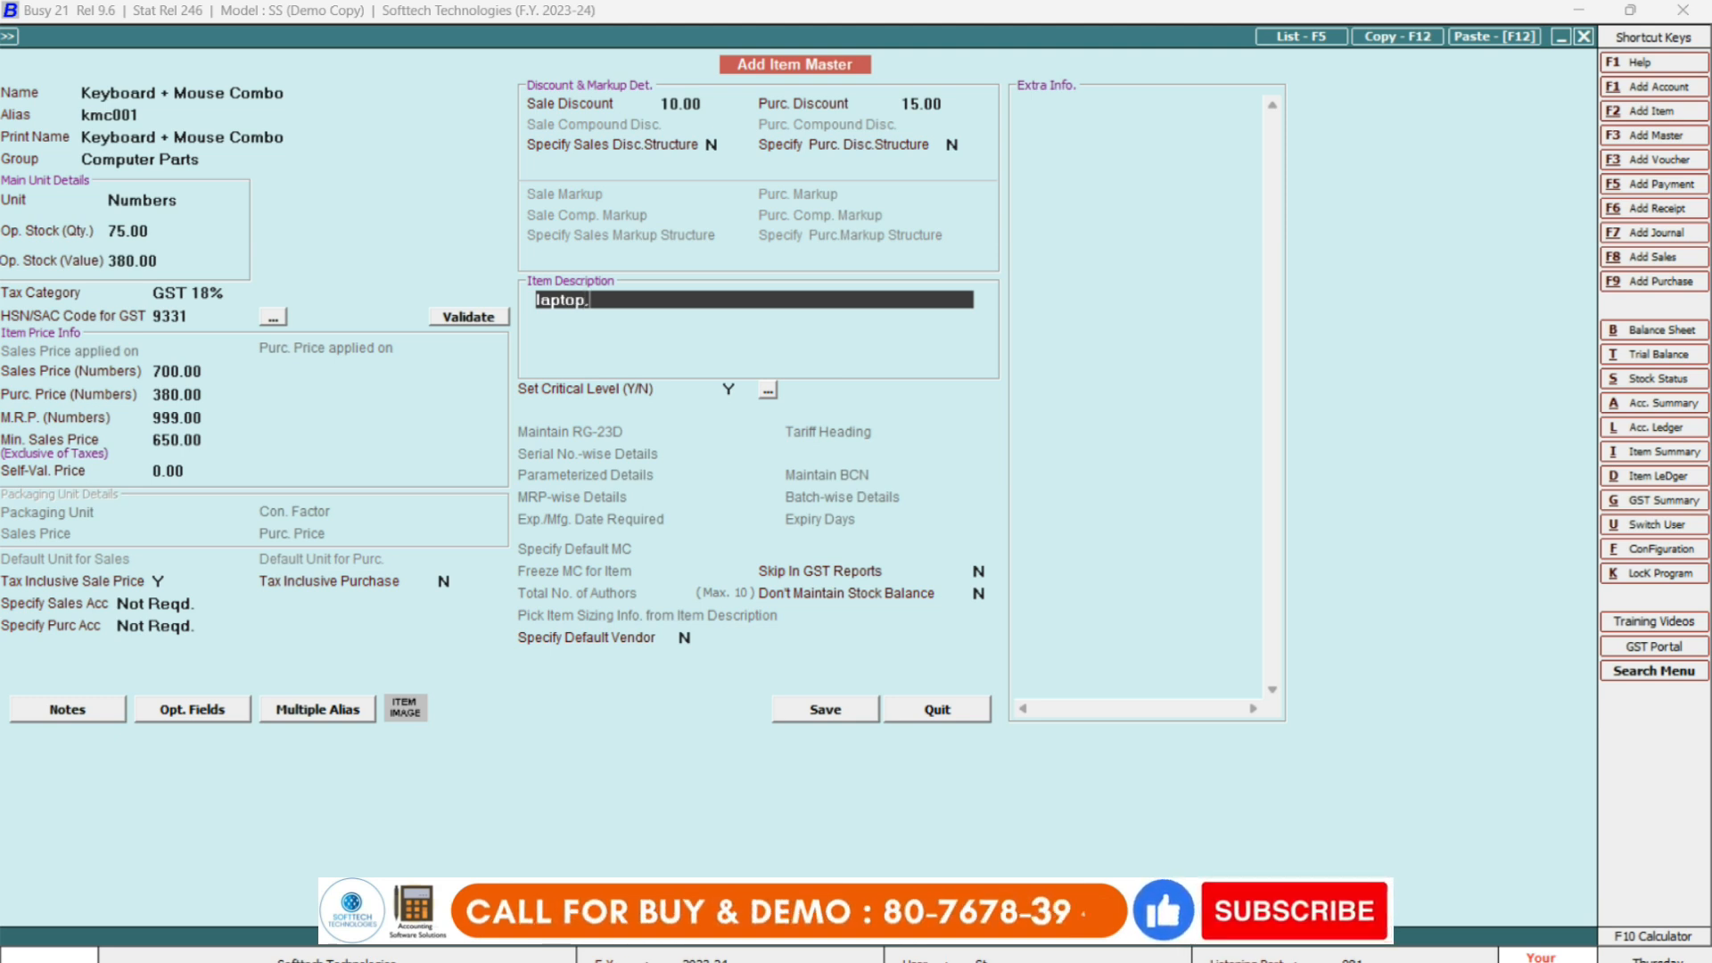
{"action": "type", "text": ", desktop e"}
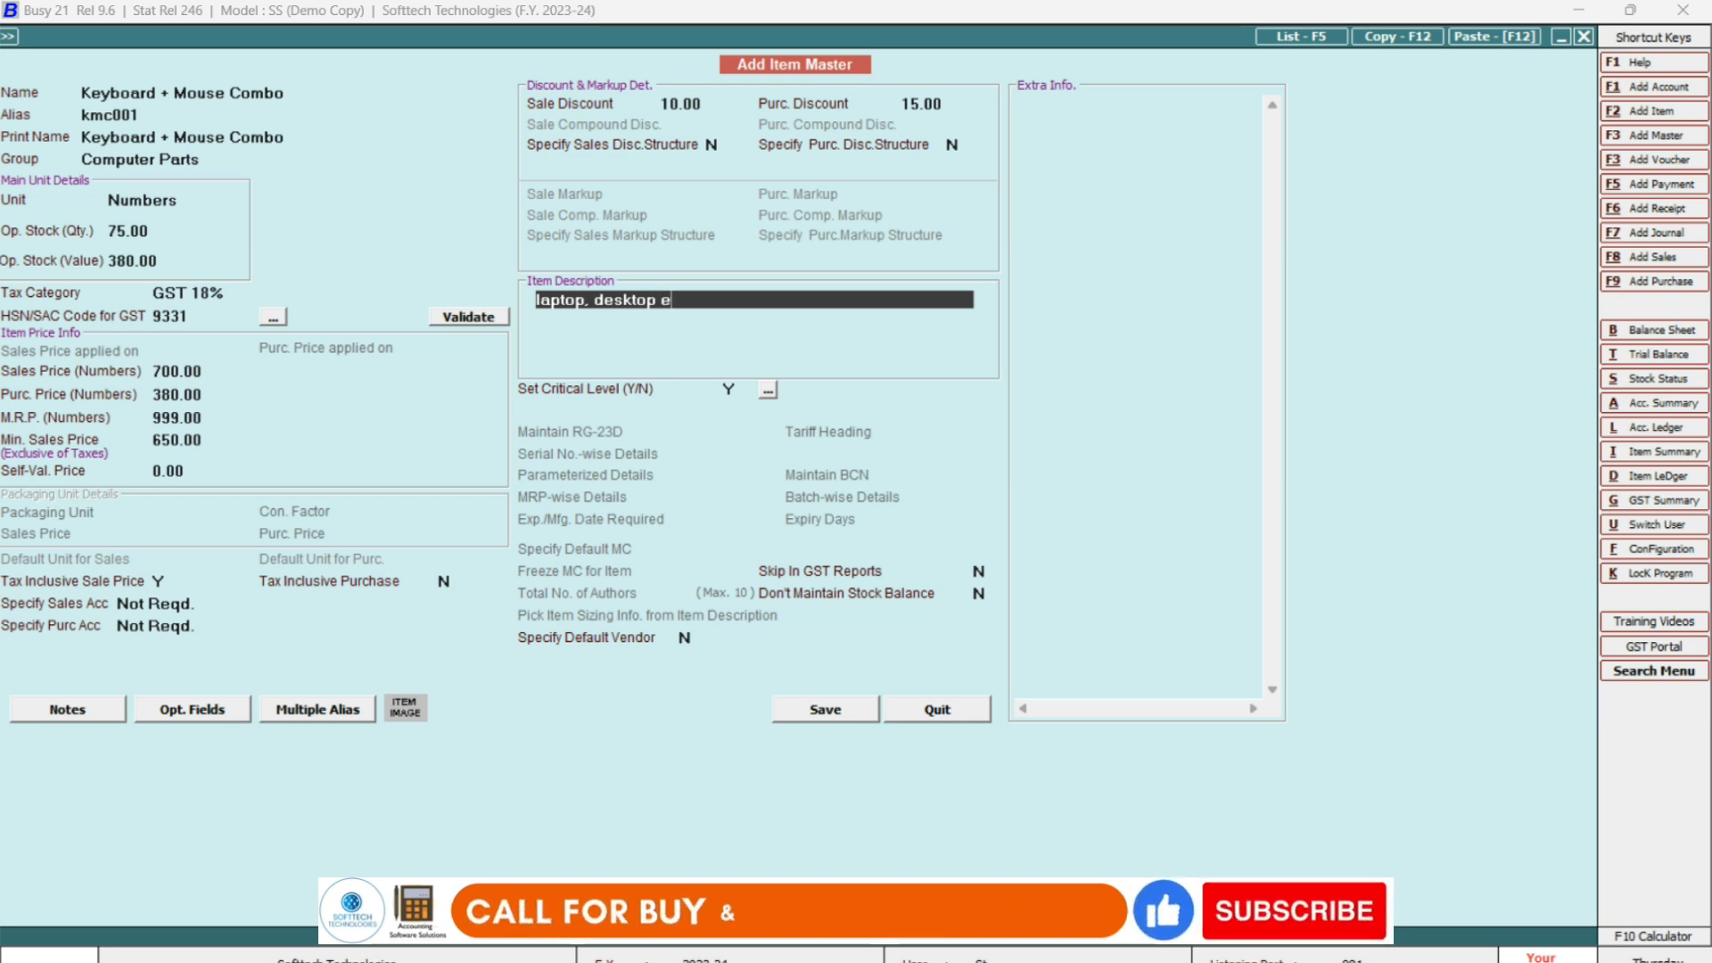
{"action": "type", "text": "tc. connect"}
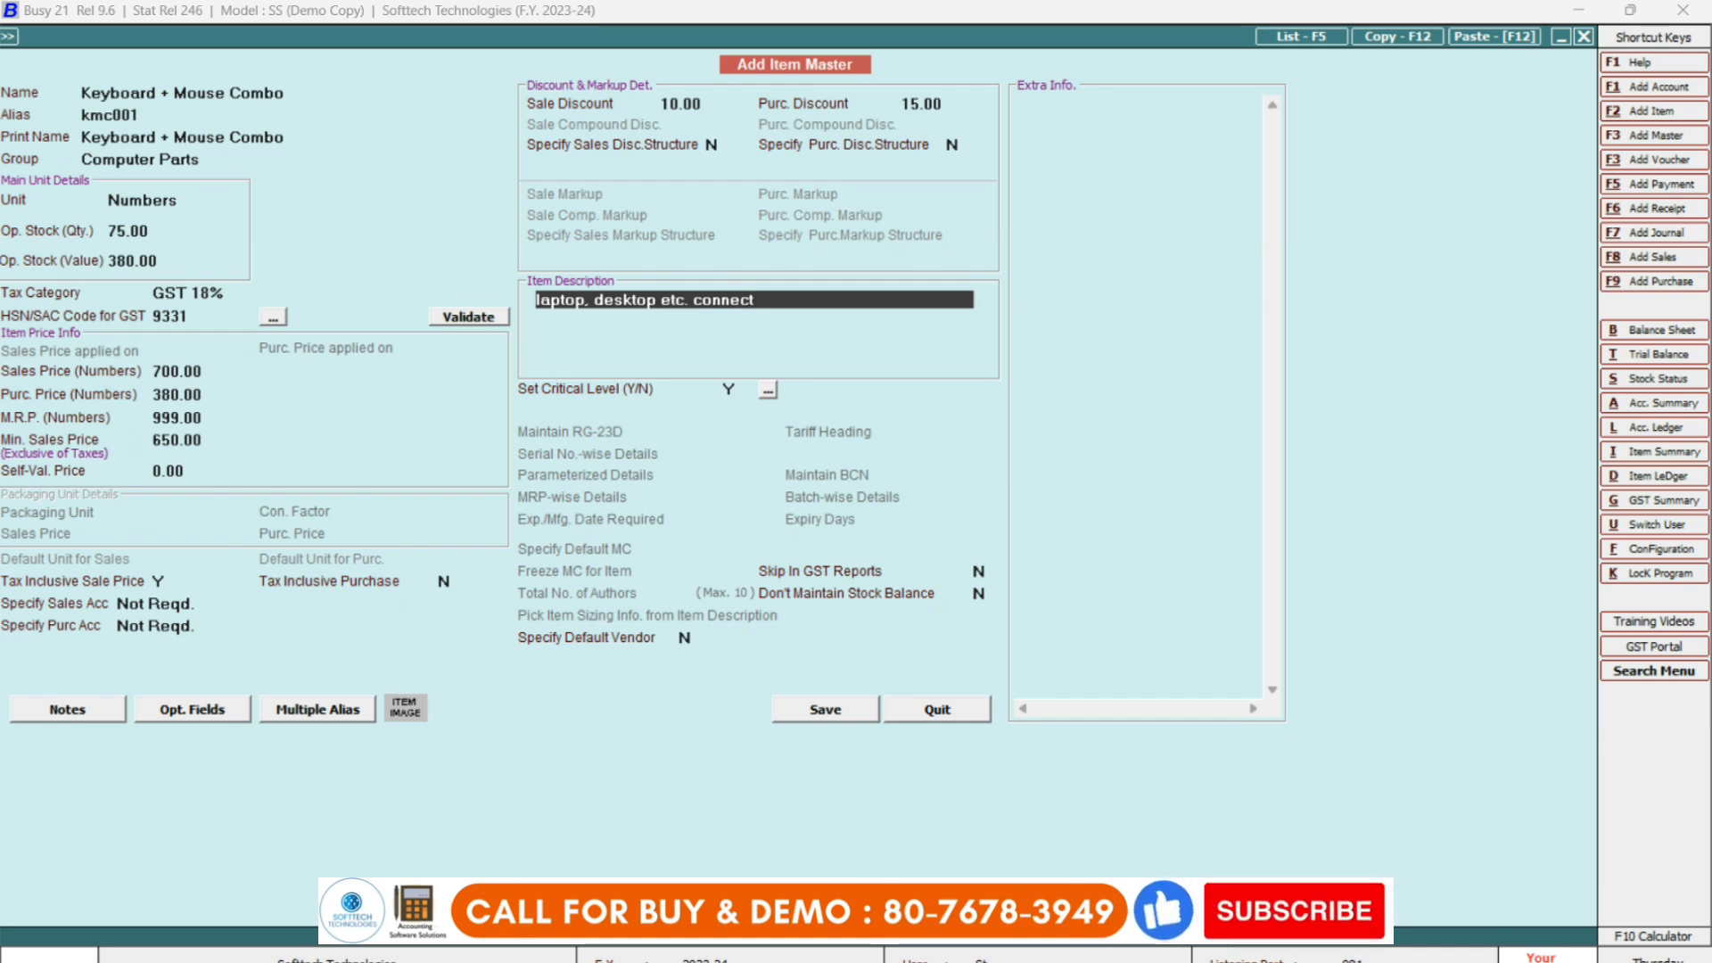
{"action": "type", "text": "ivity"}
{"action": "key", "text": "Return"}
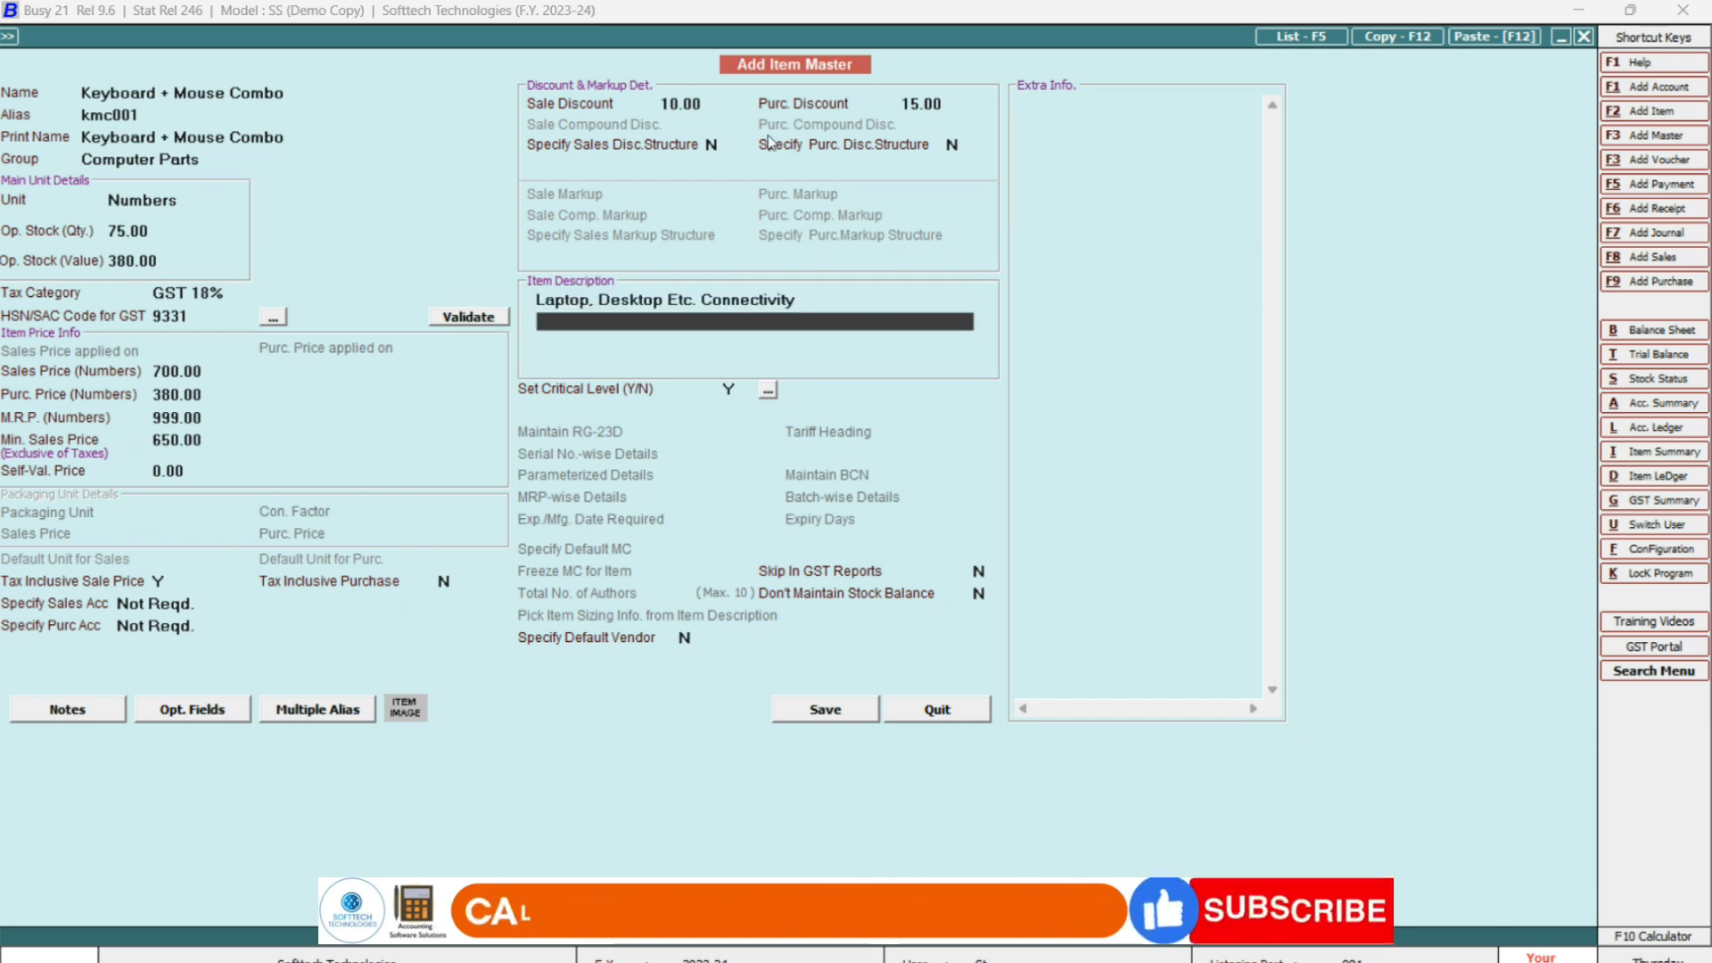
{"action": "type", "text": "wire"}
{"action": "type", "text": "less"}
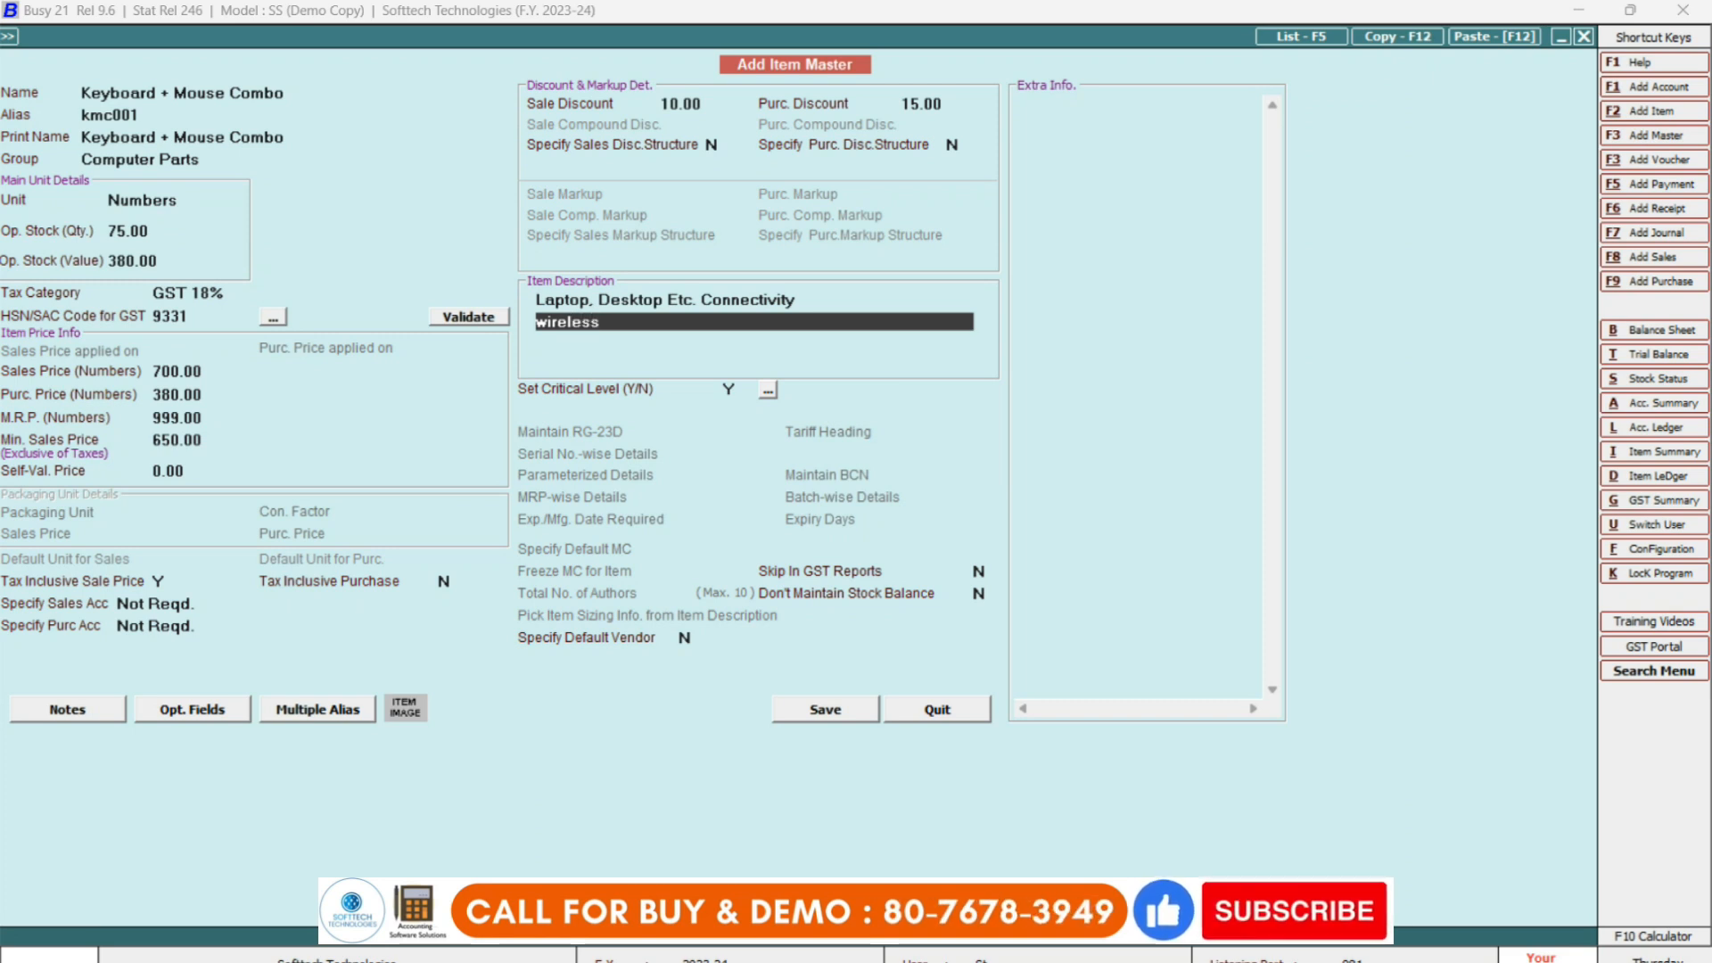
{"action": "key", "text": "Return"}
{"action": "key", "text": "Return"}
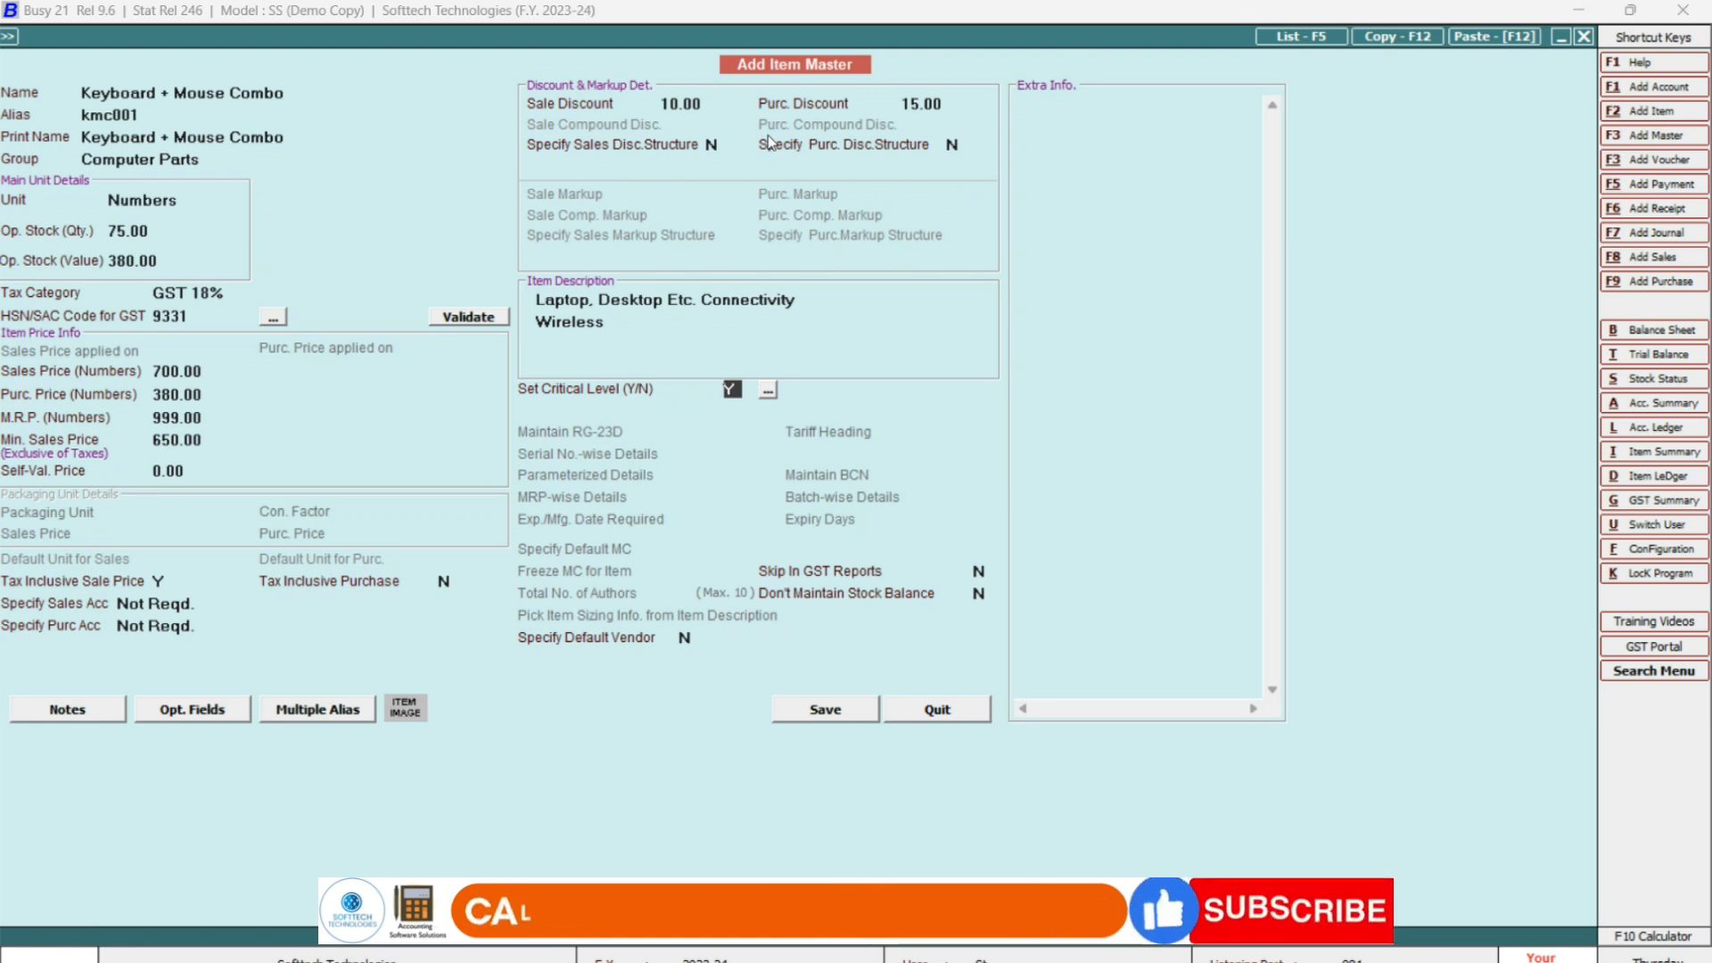
{"action": "key", "text": "Return"}
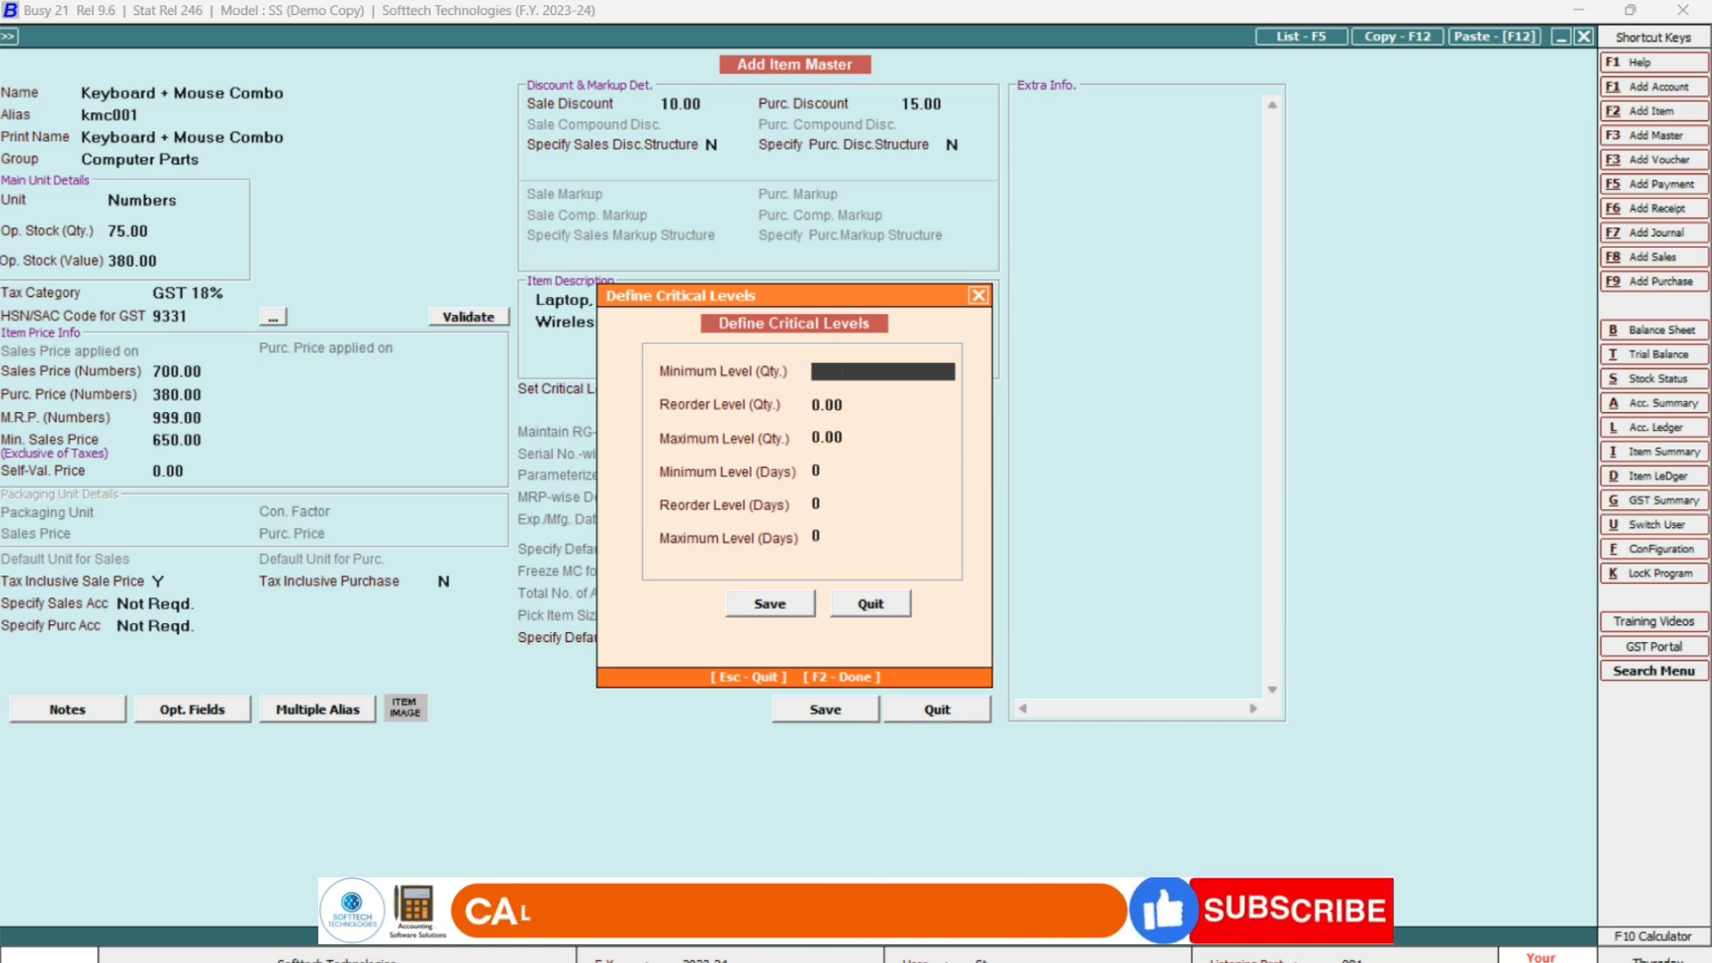
Set critical quantities: minimum 100, reorder 100 and maximum 200.
{"action": "type", "text": "100"}
{"action": "key", "text": "Return"}
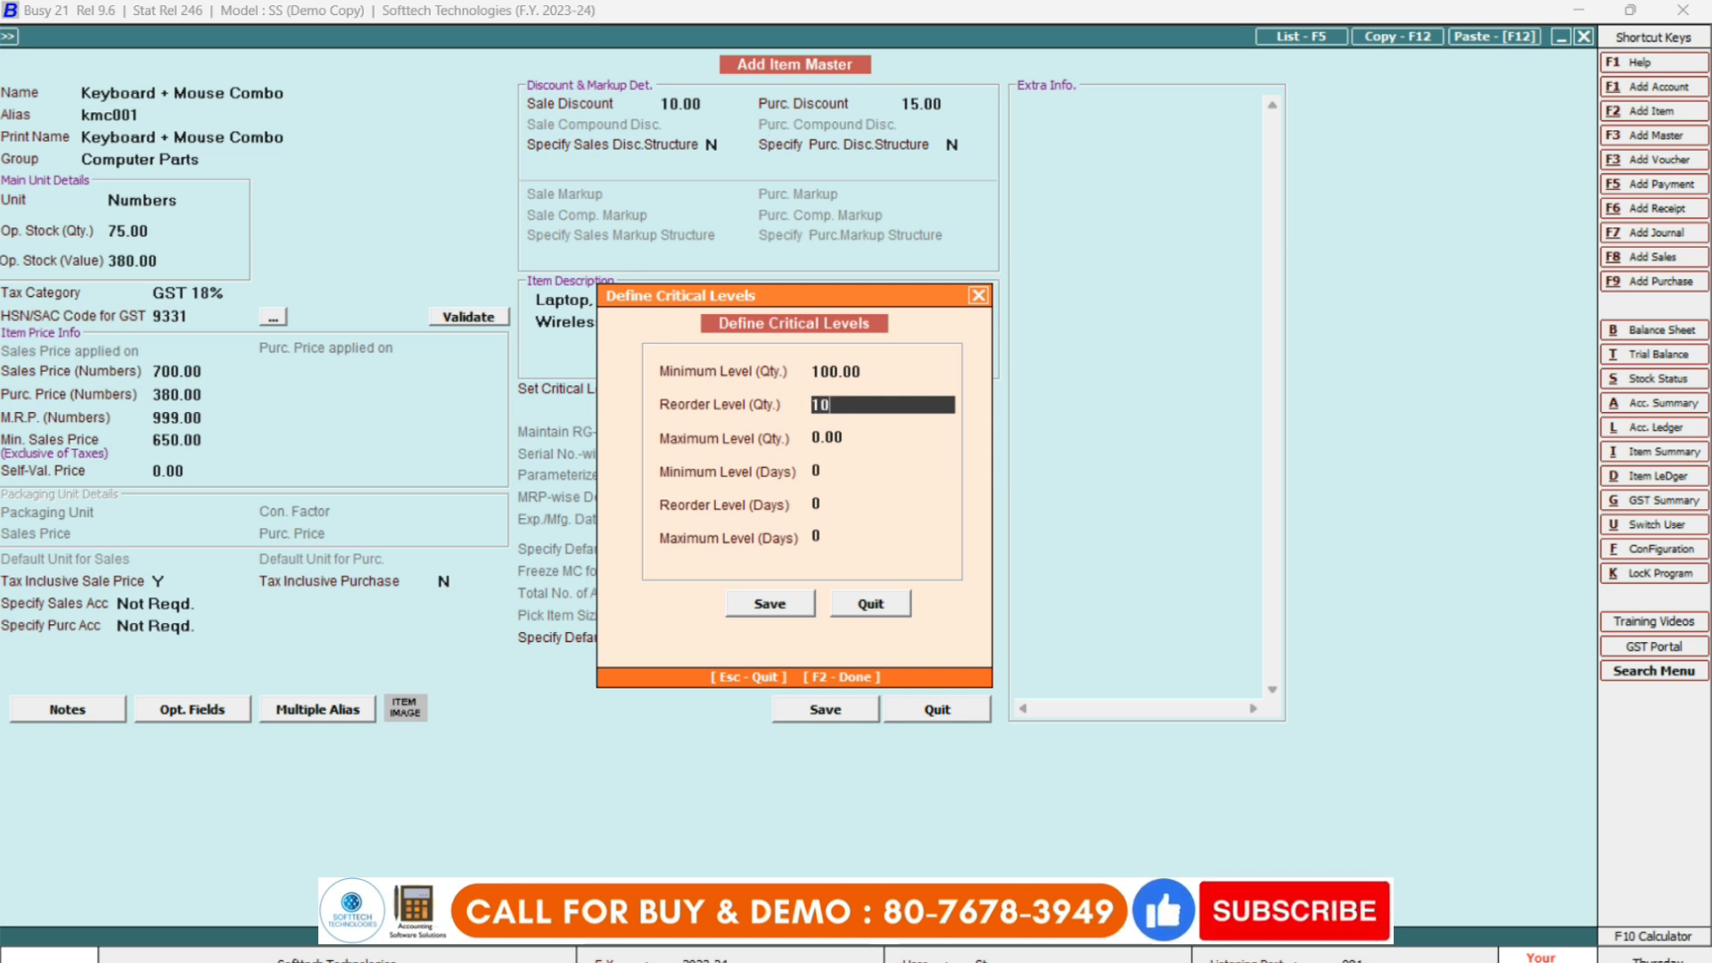
{"action": "type", "text": "0"}
{"action": "key", "text": "Return"}
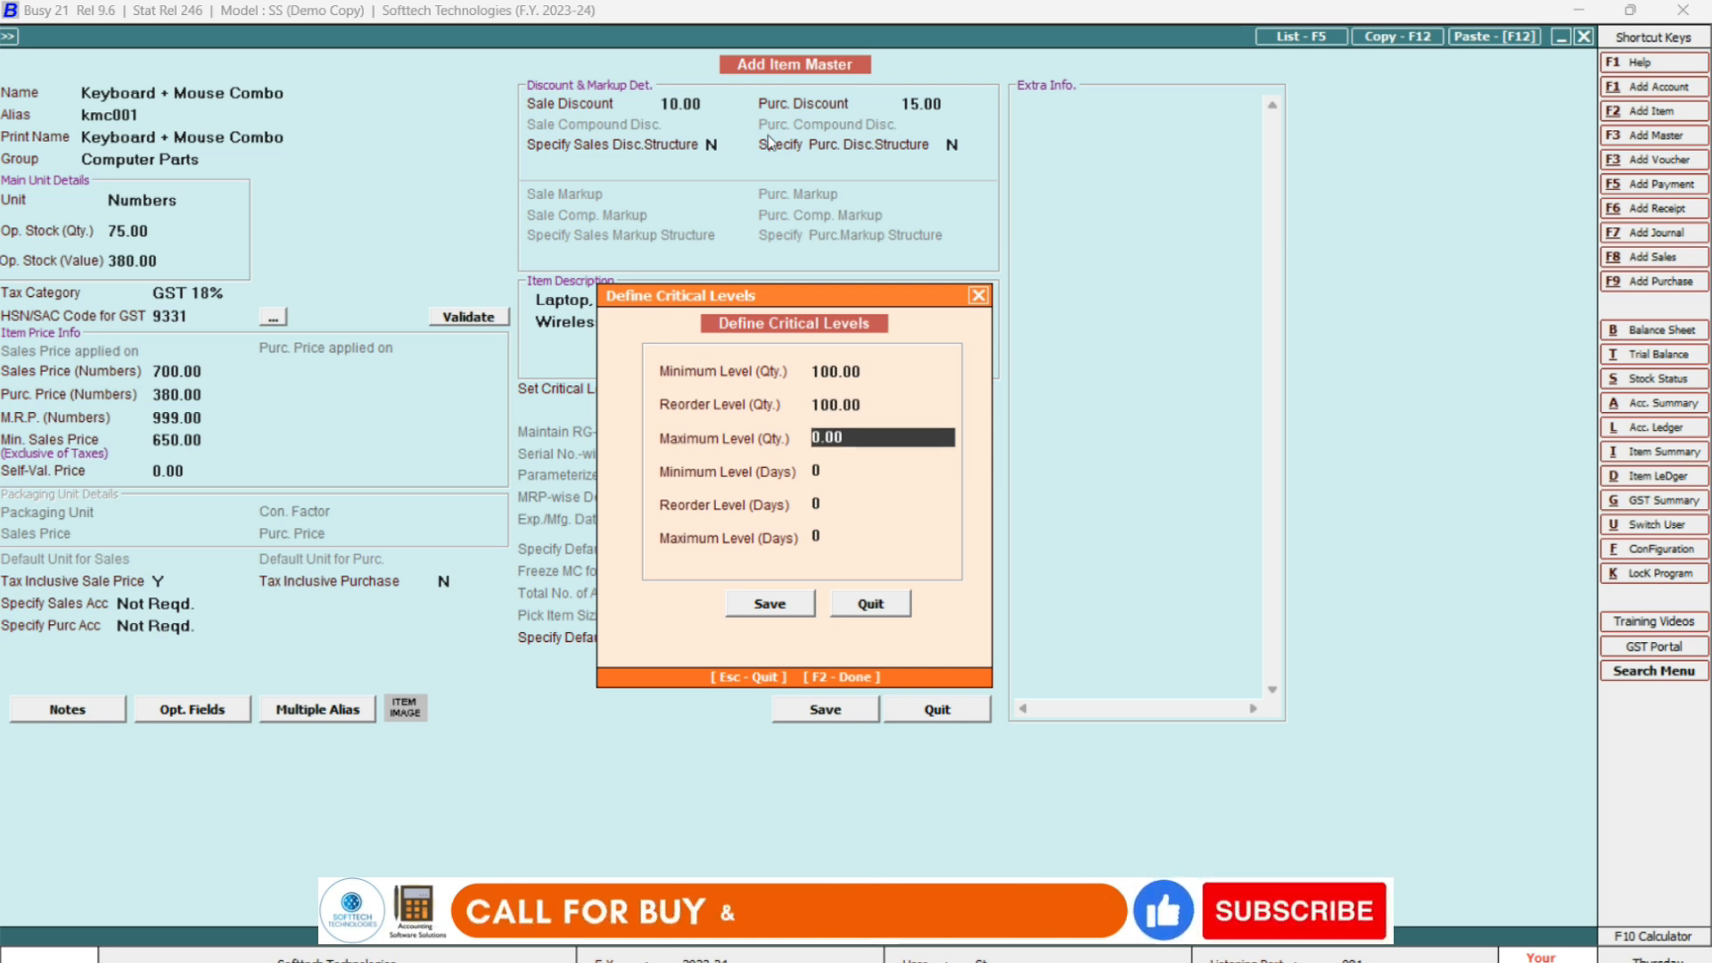
{"action": "key", "text": "Return"}
{"action": "key", "text": "Return"}
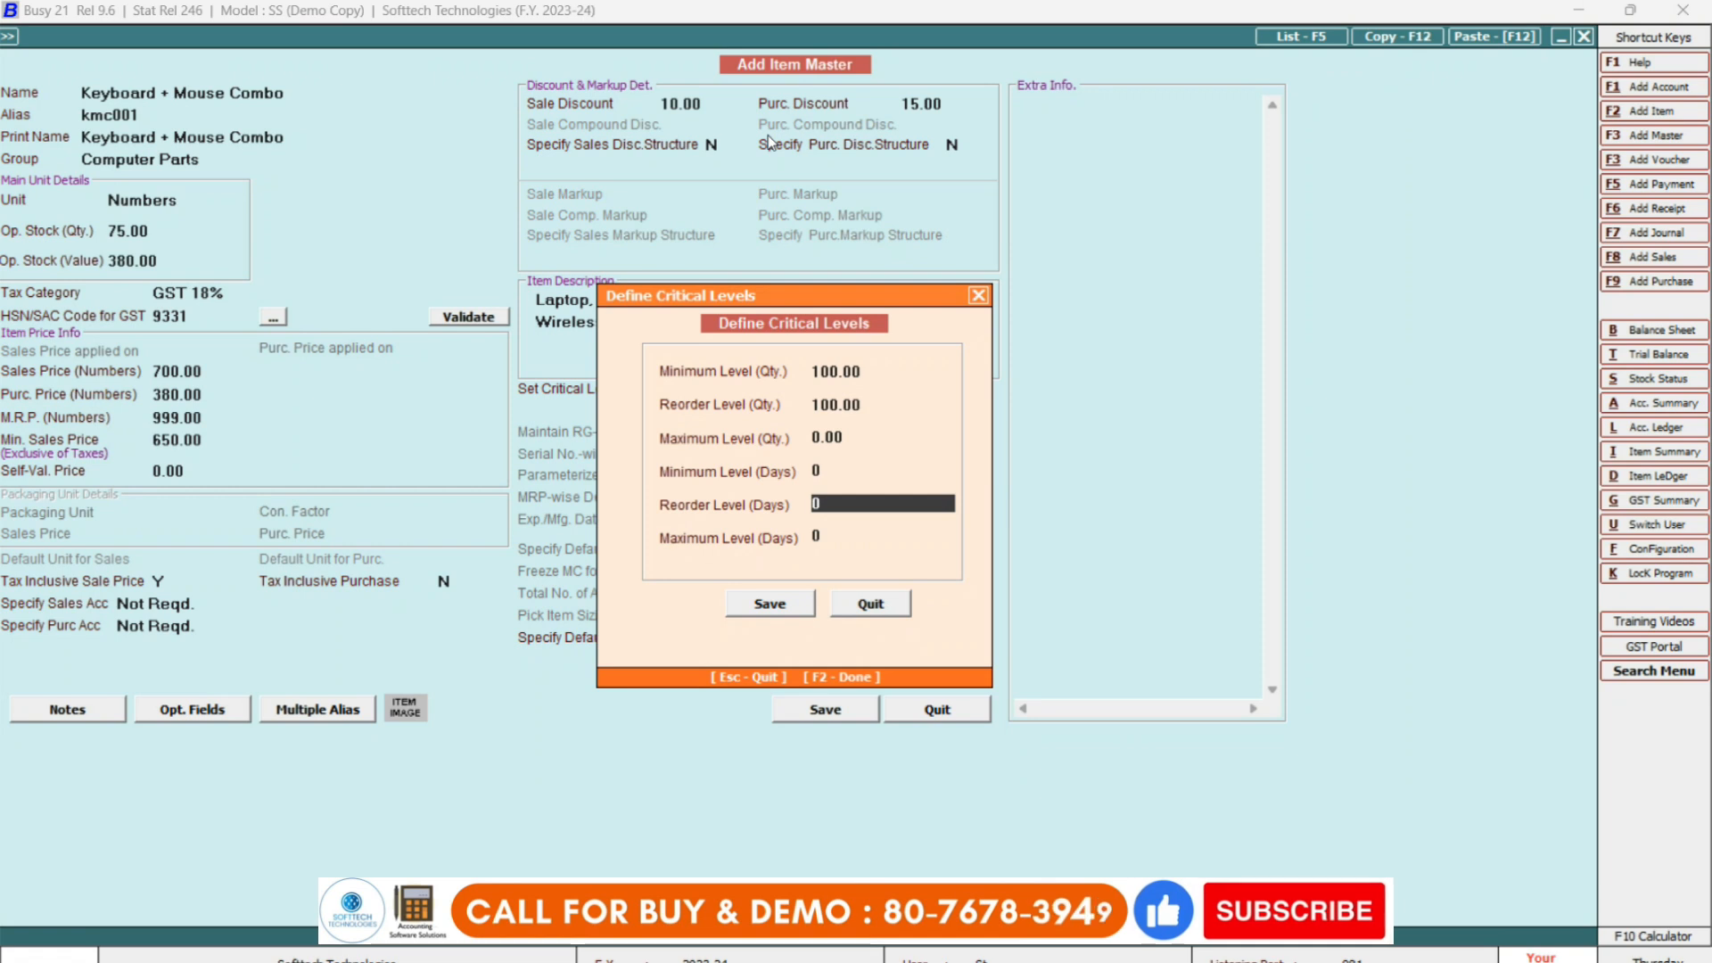
{"action": "key", "text": "Return"}
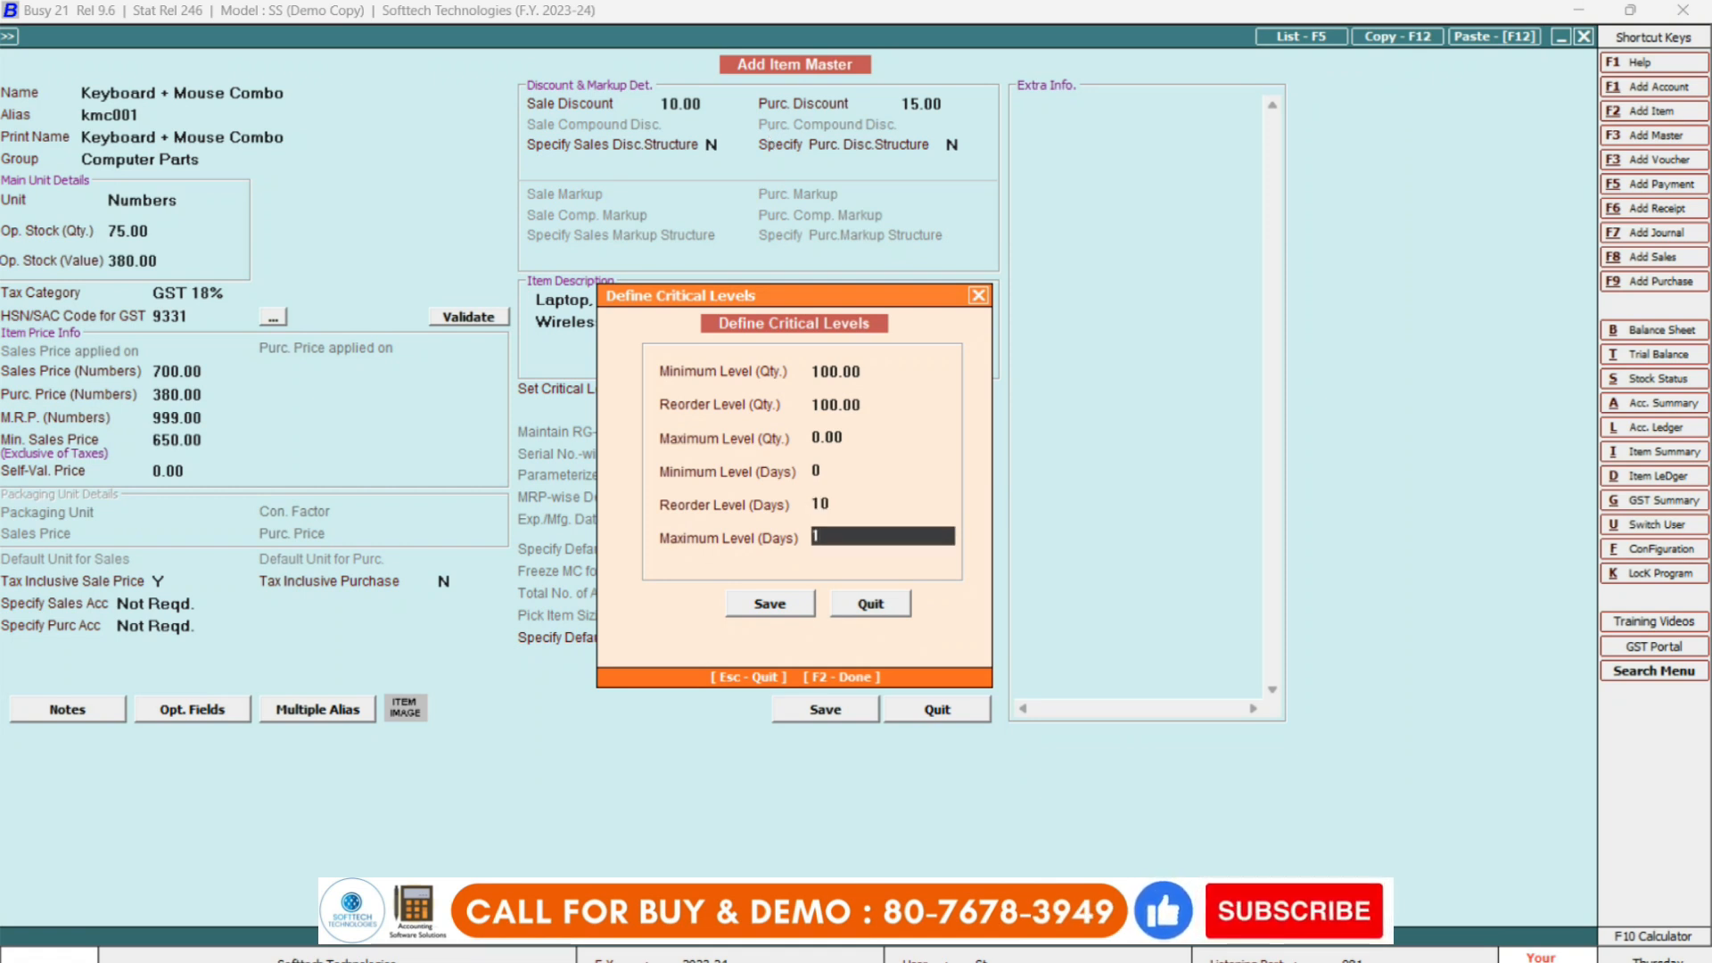
{"action": "key", "text": "Up"}
{"action": "key", "text": "Up"}
{"action": "key", "text": "Up"}
{"action": "key", "text": "Up"}
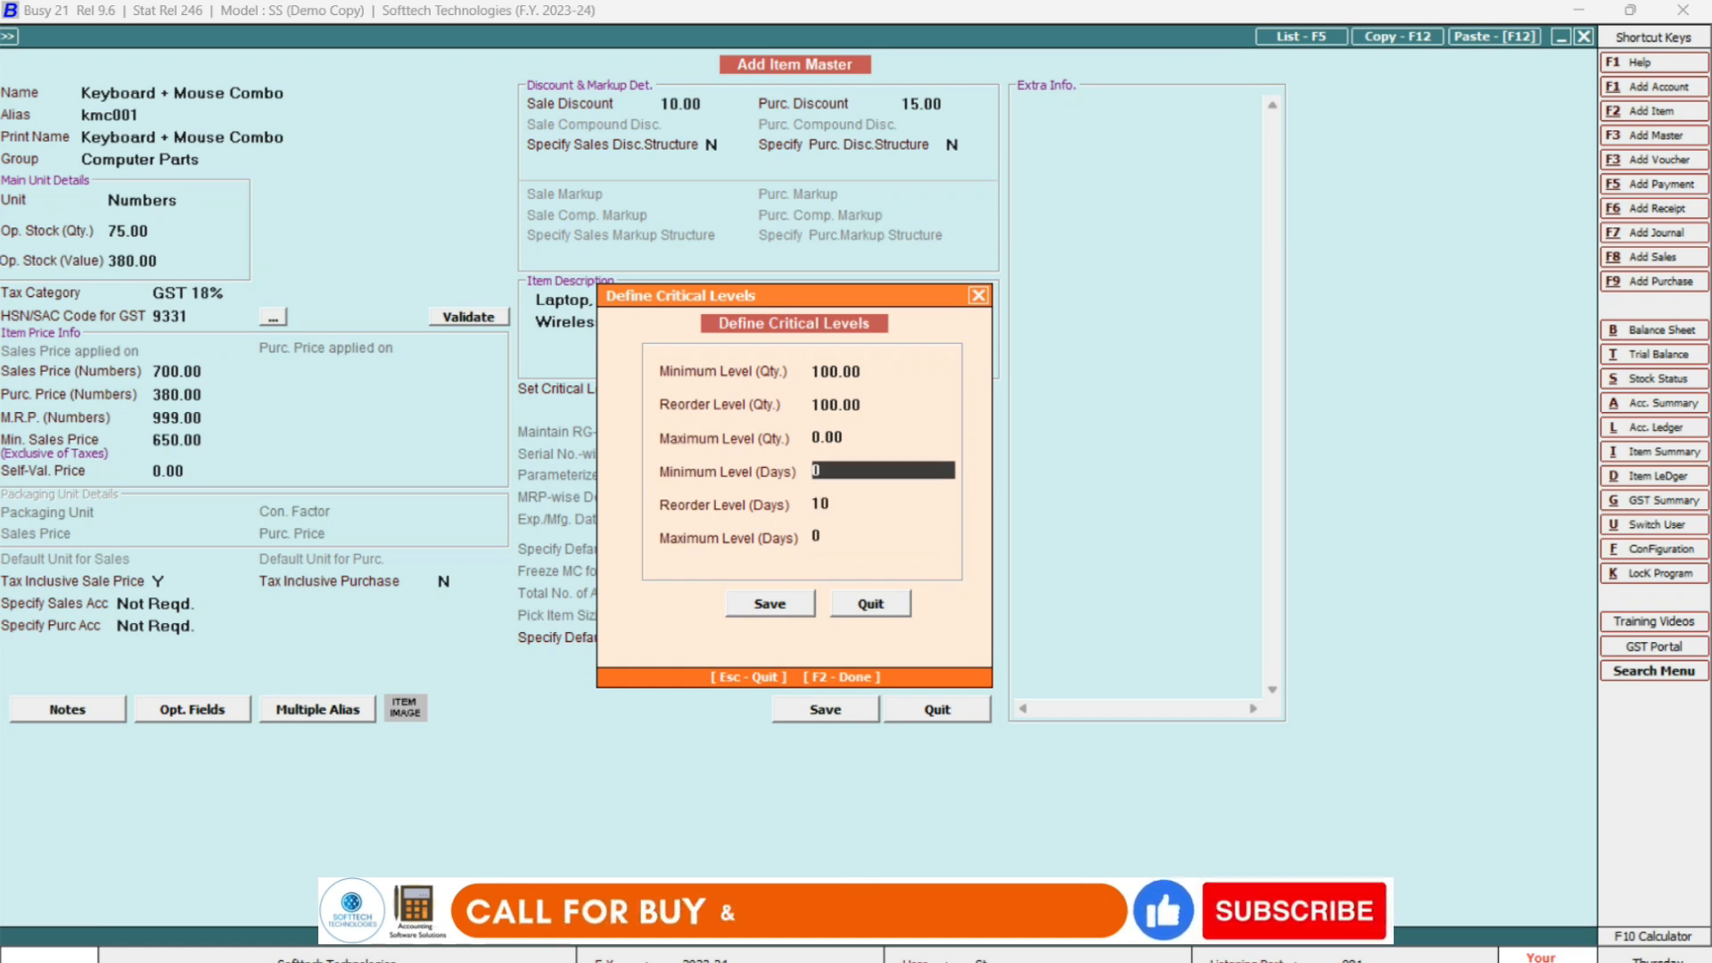
{"action": "key", "text": "Up"}
{"action": "key", "text": "Down"}
{"action": "key", "text": "Down"}
{"action": "key", "text": "Down"}
{"action": "key", "text": "Up"}
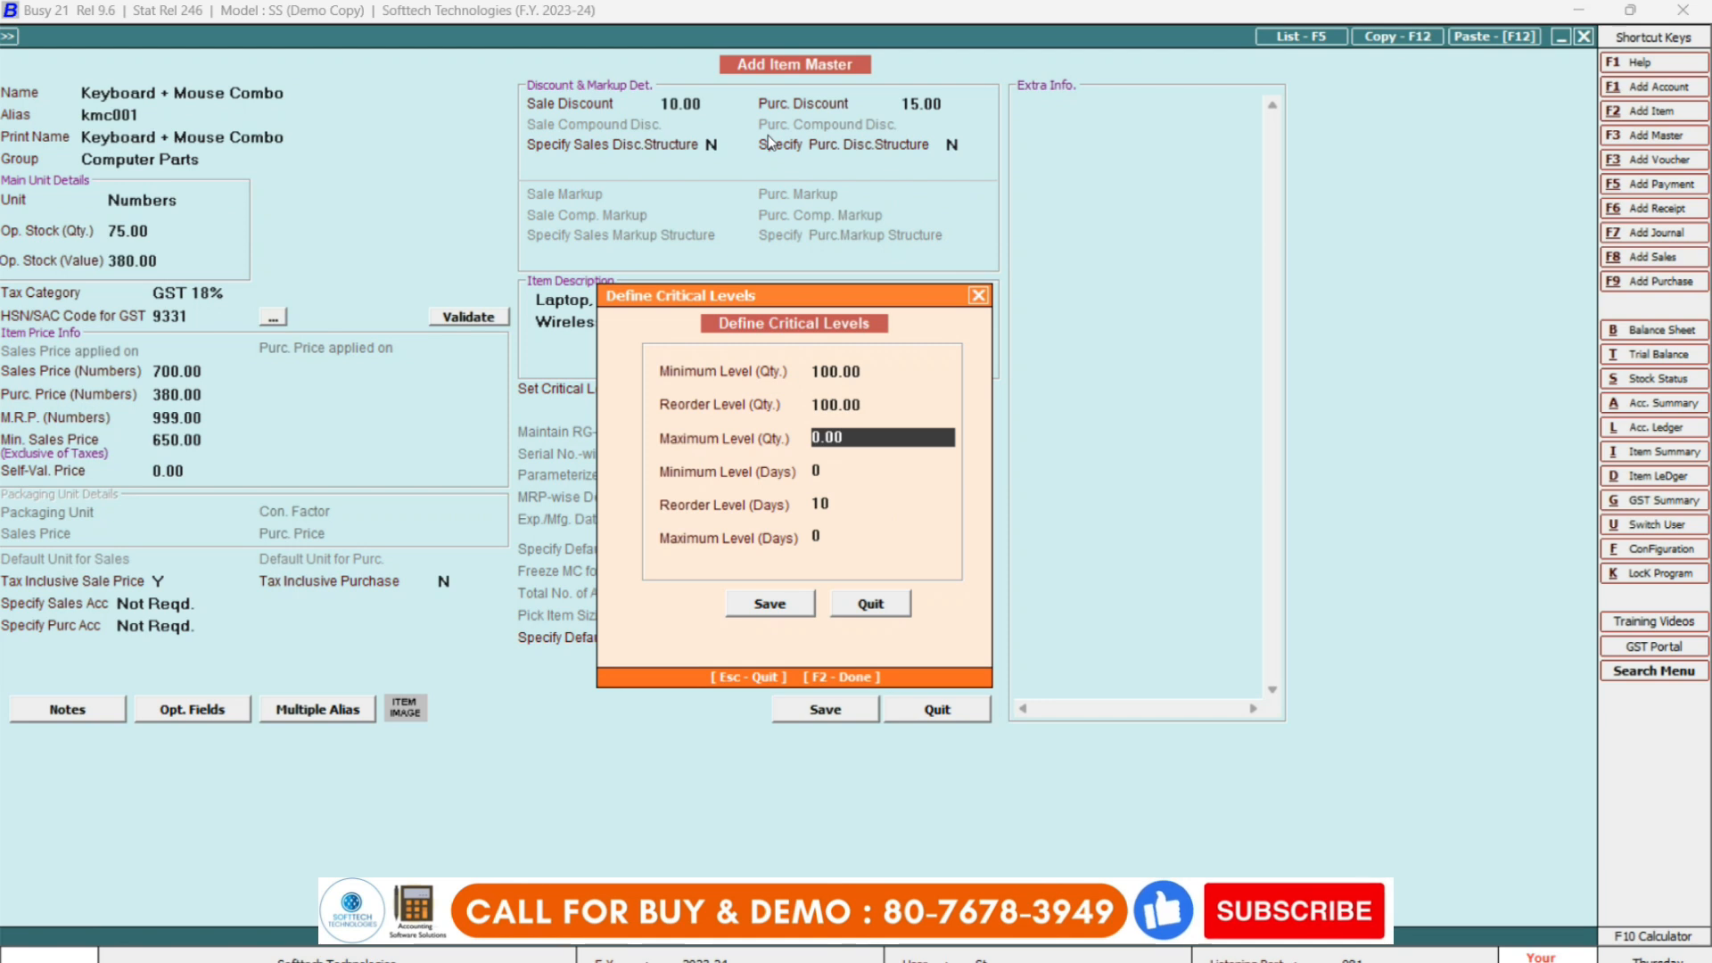
{"action": "key", "text": "Return"}
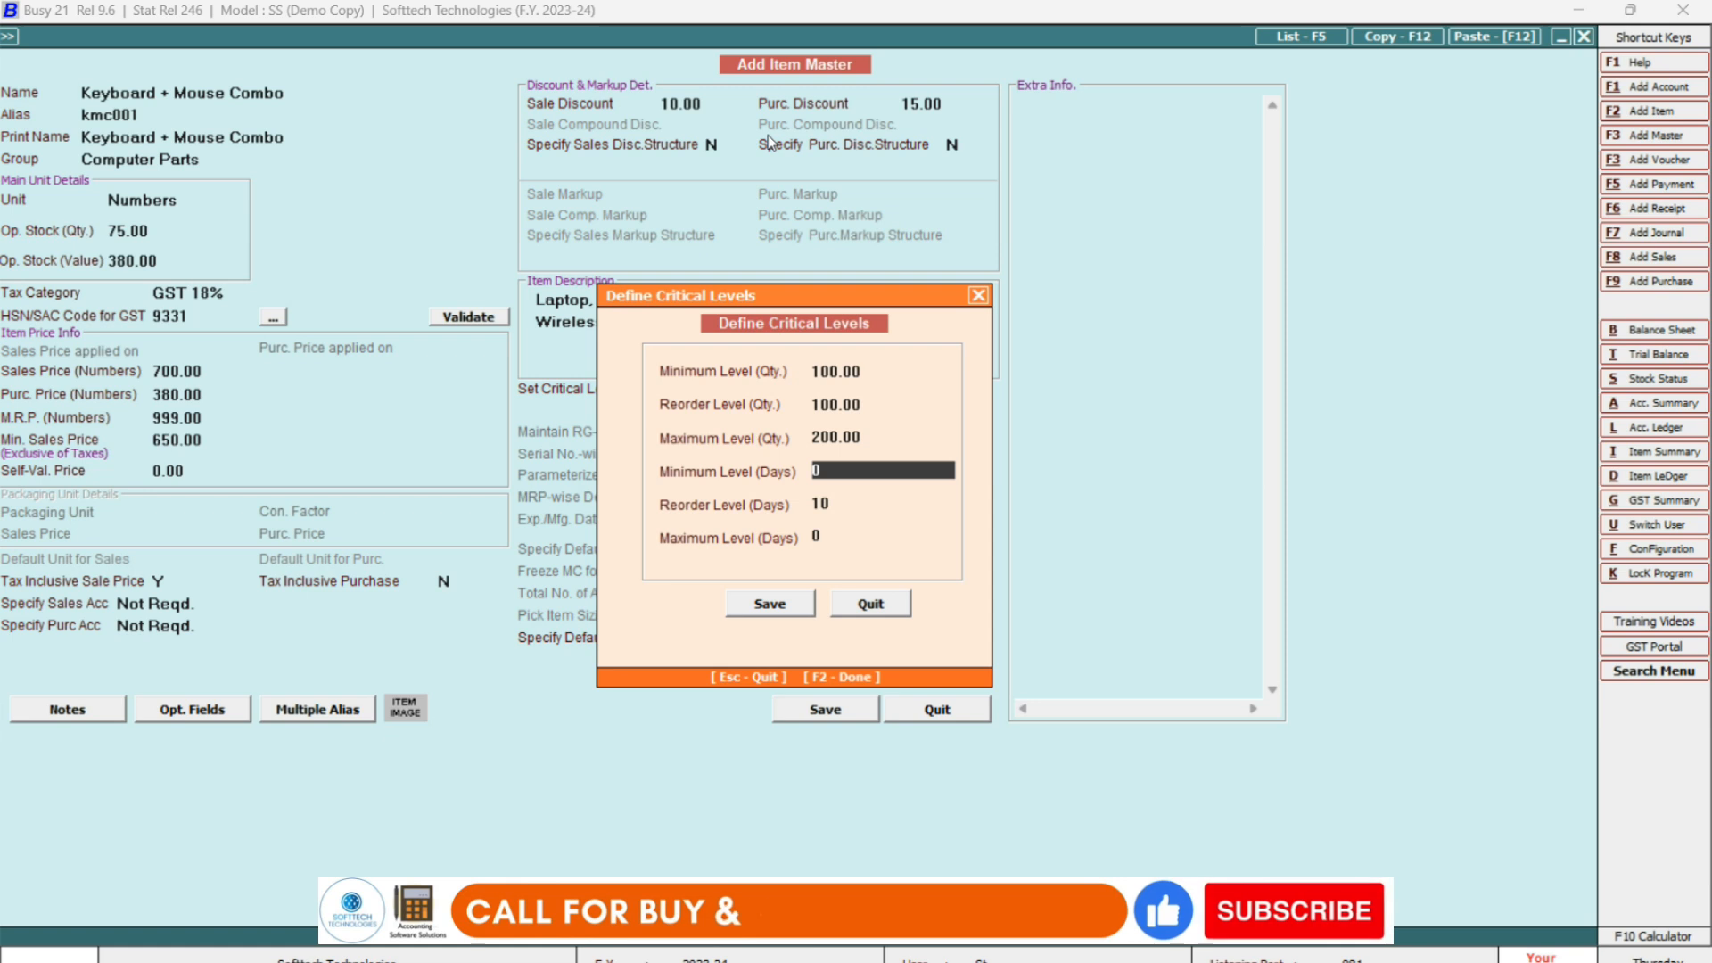
Set minimum days to 15, keep reorder days at 10, and save the levels and the item.
{"action": "type", "text": "15"}
{"action": "key", "text": "Return"}
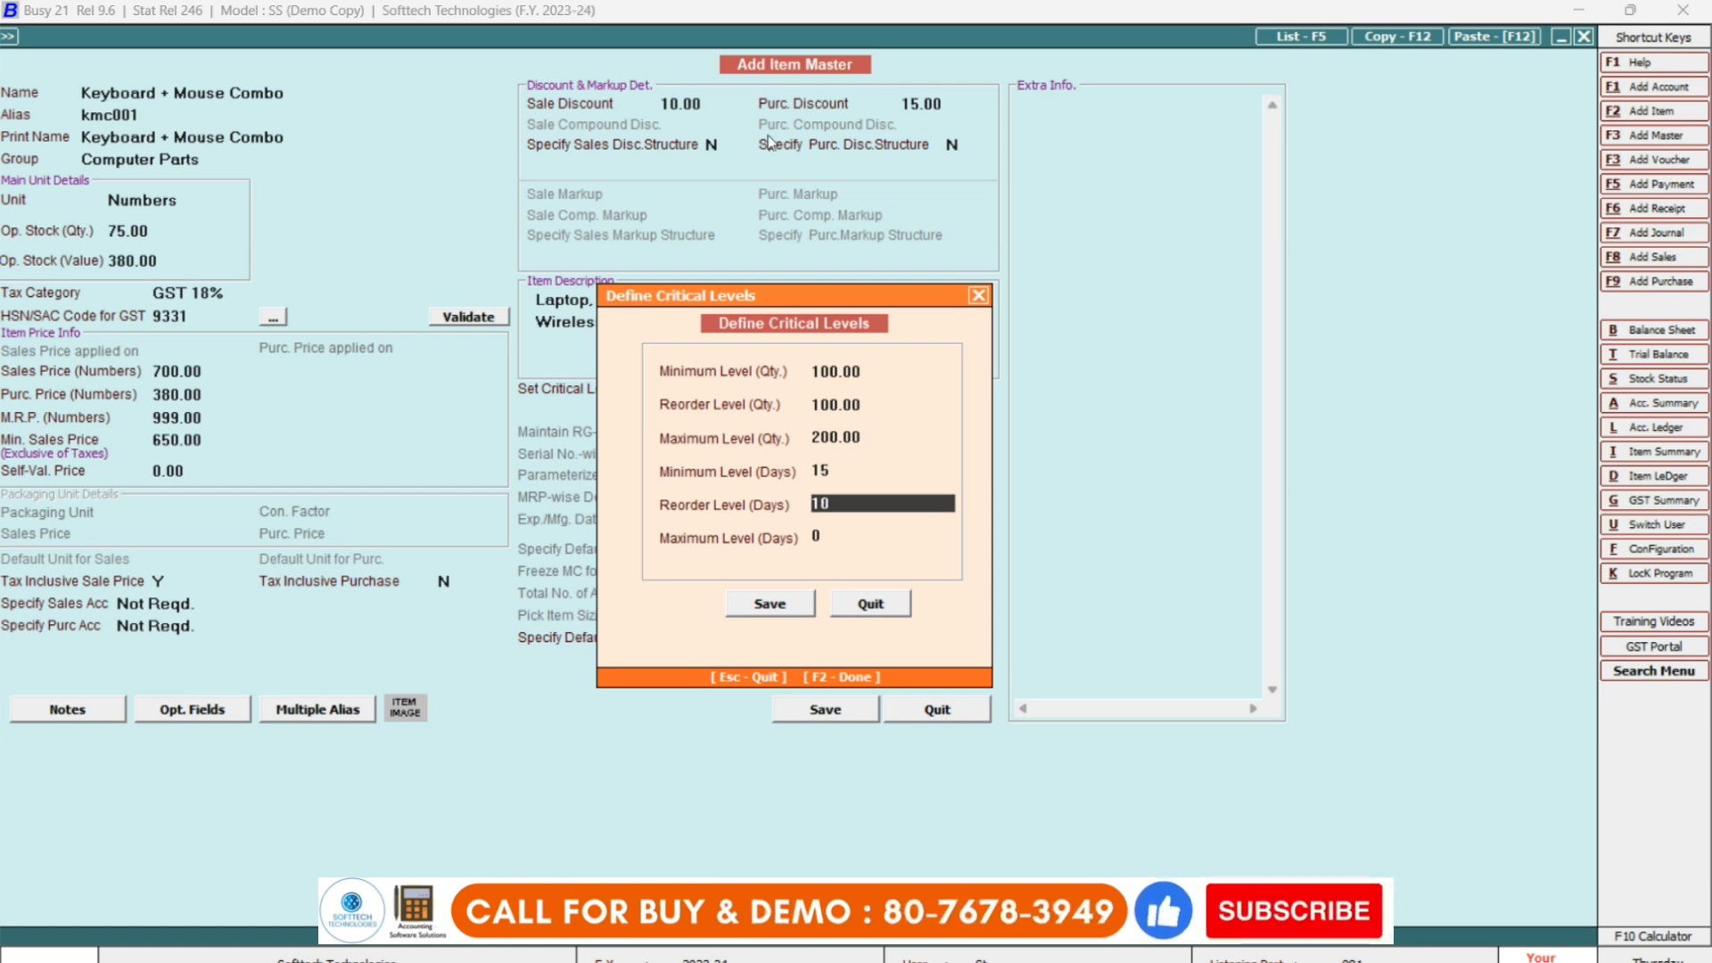
{"action": "key", "text": "Return"}
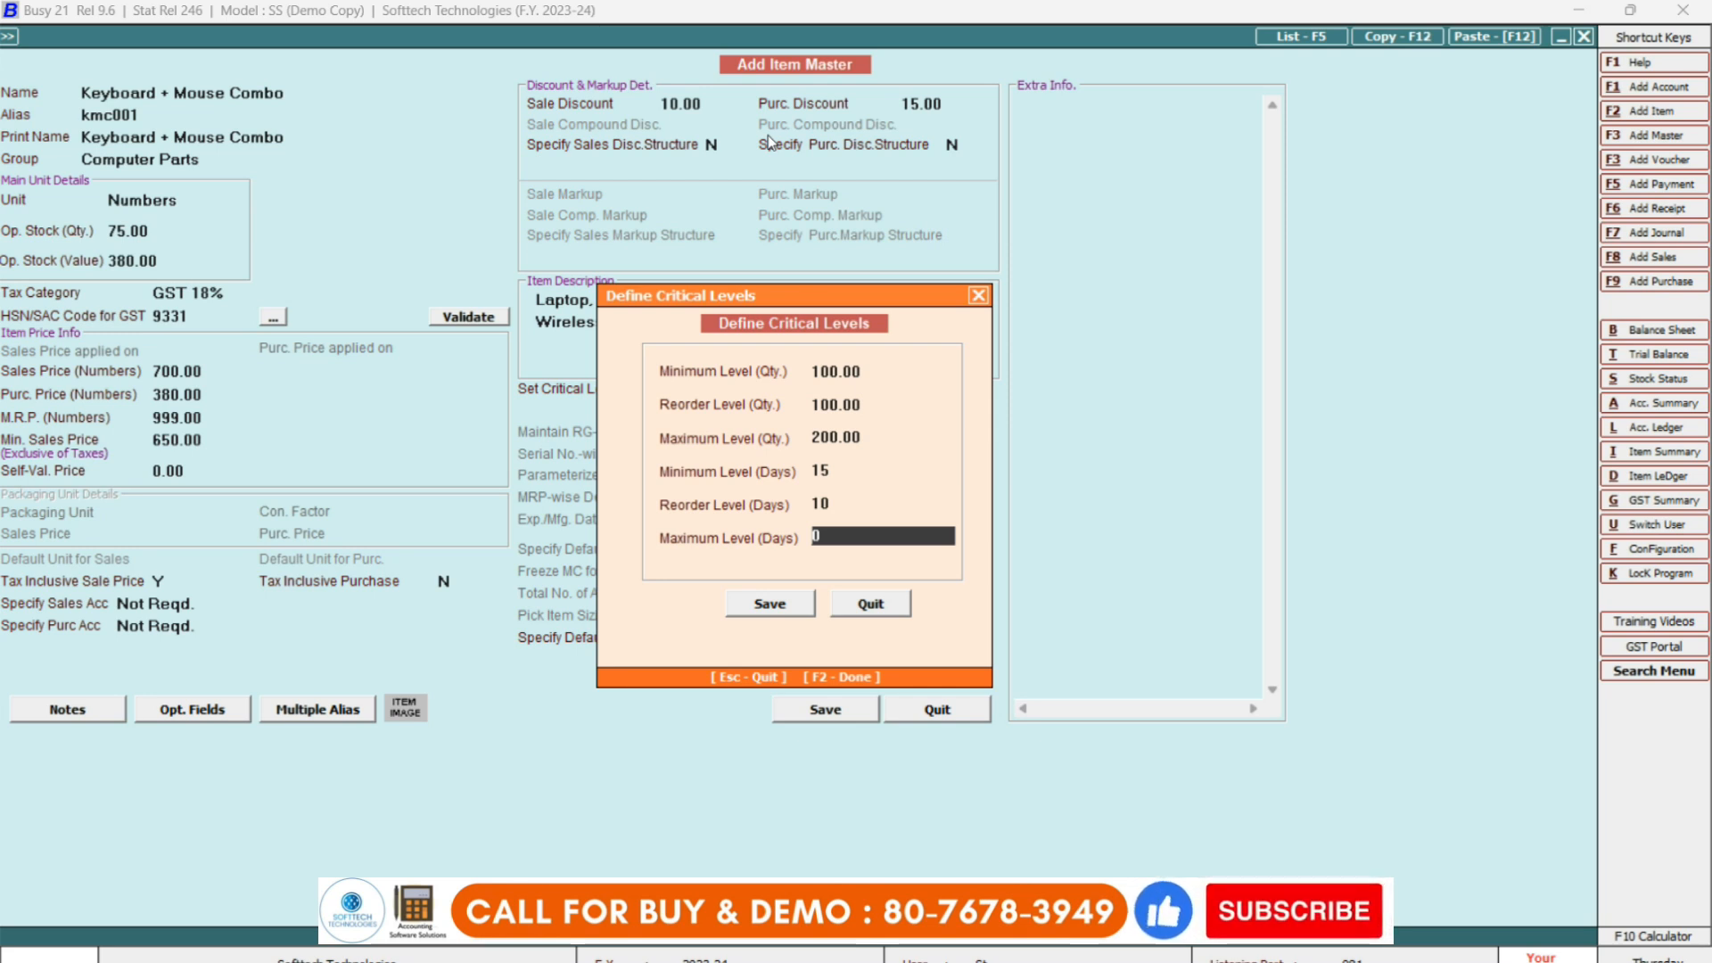
{"action": "key", "text": "Return"}
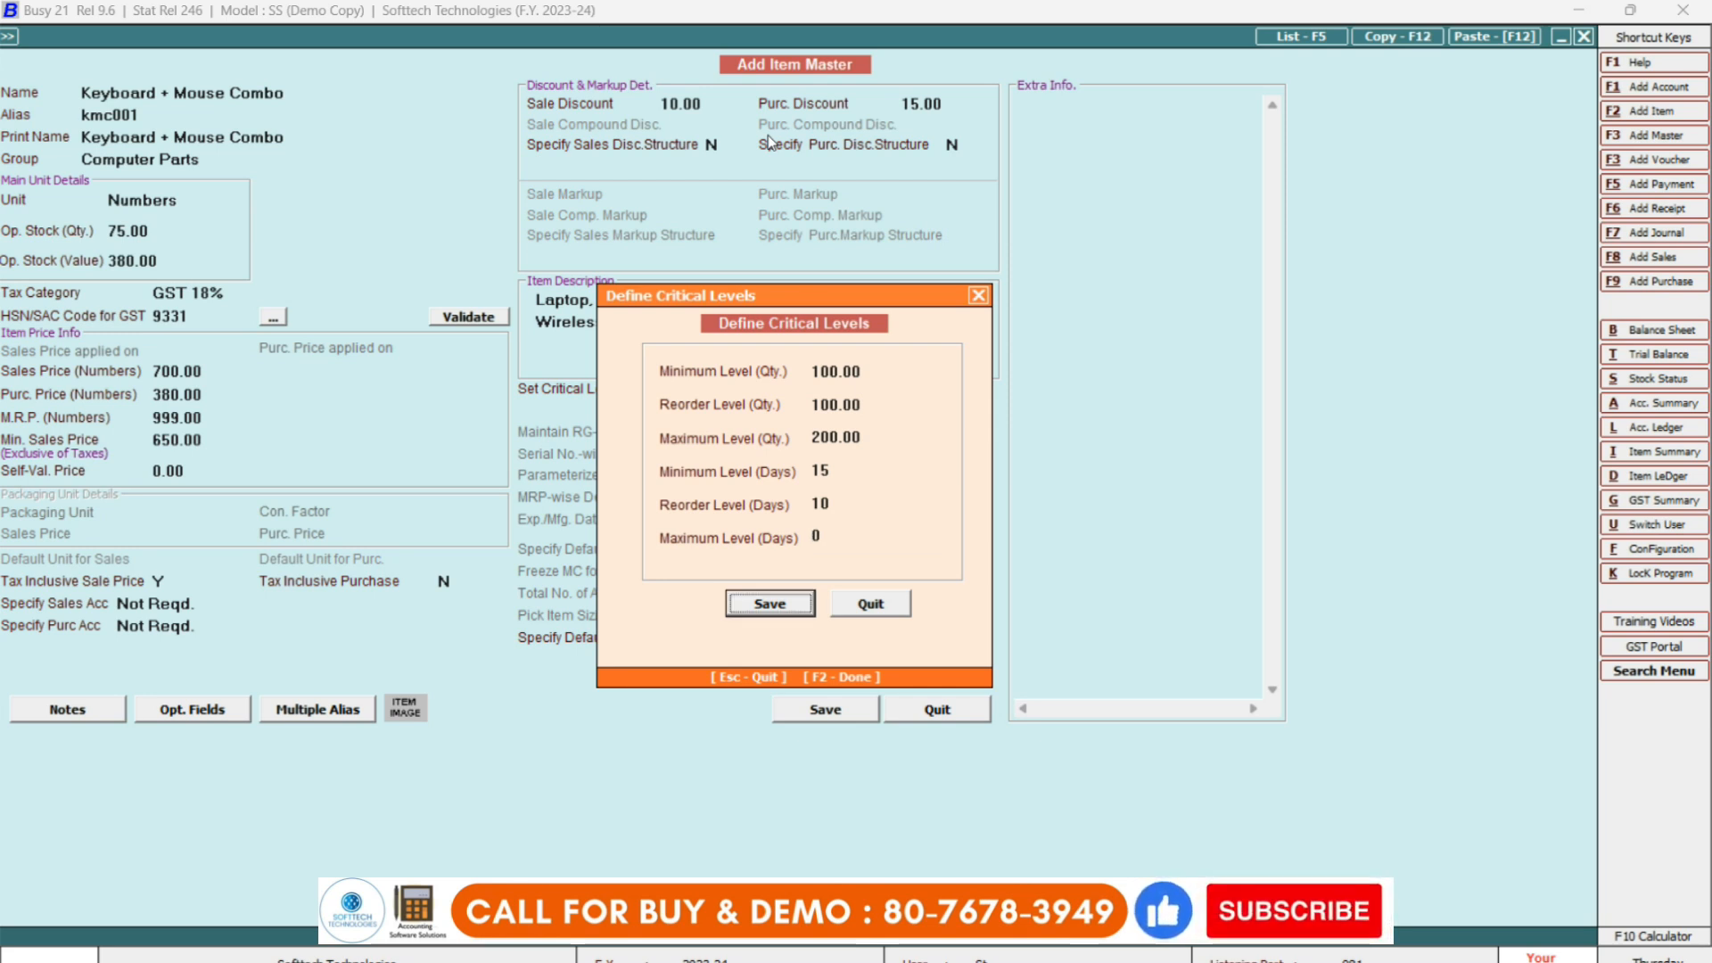
{"action": "key", "text": "Return"}
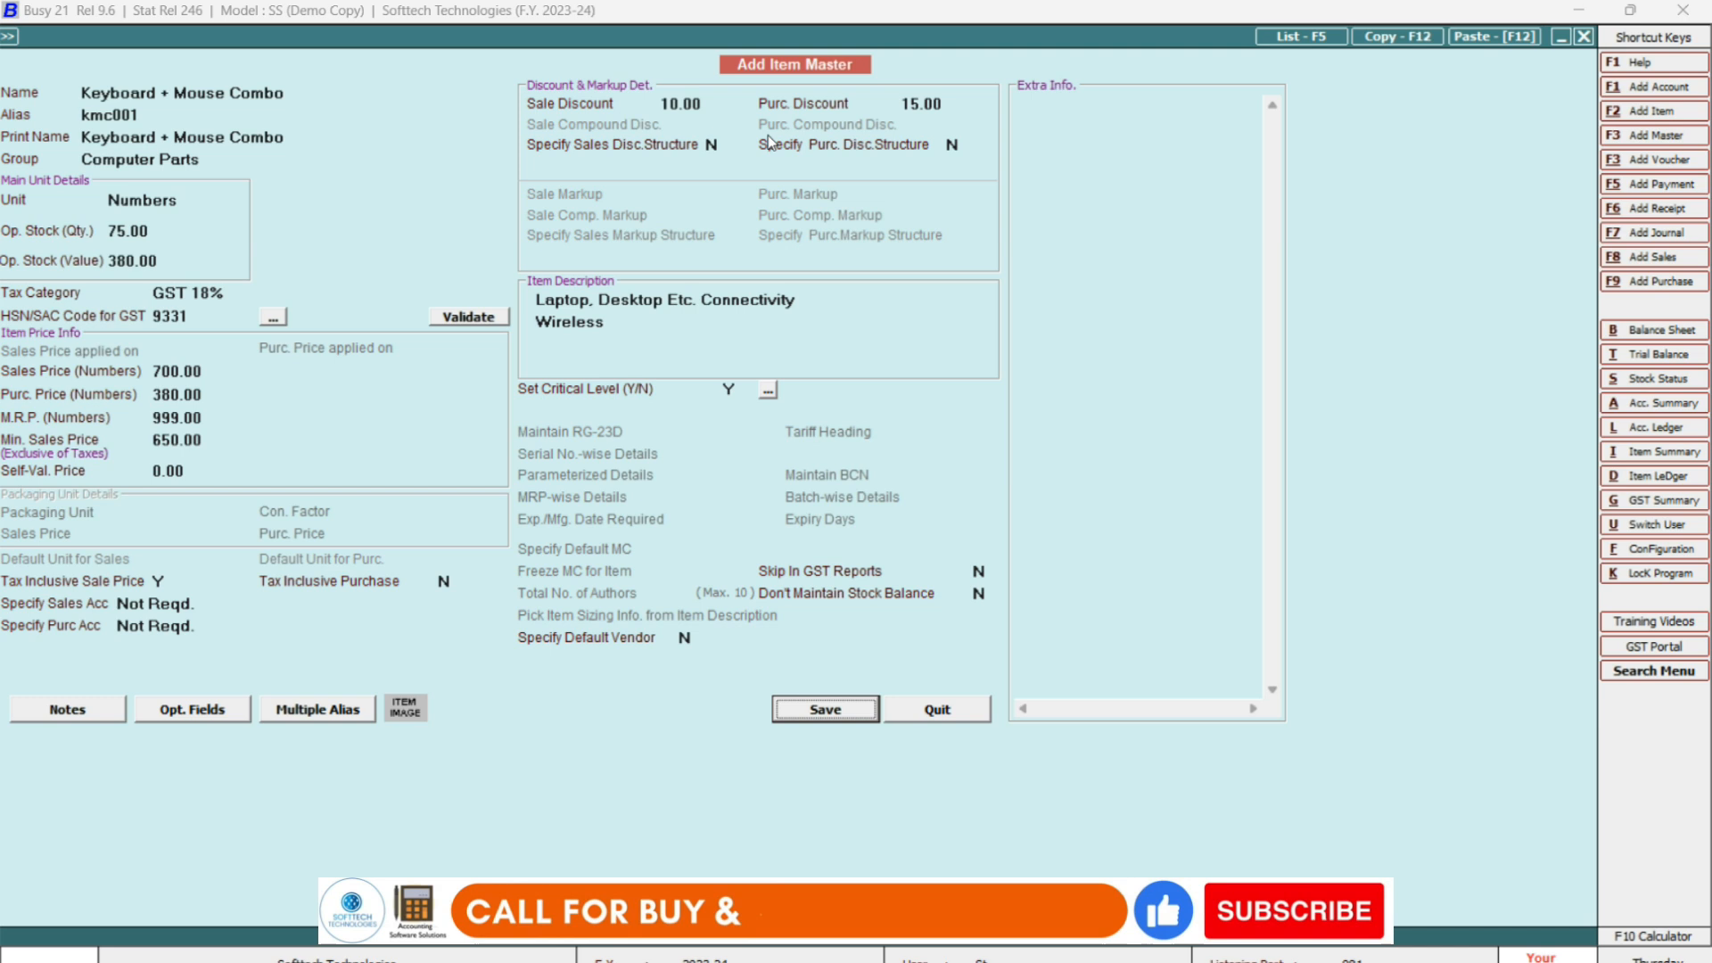
{"action": "key", "text": "Return"}
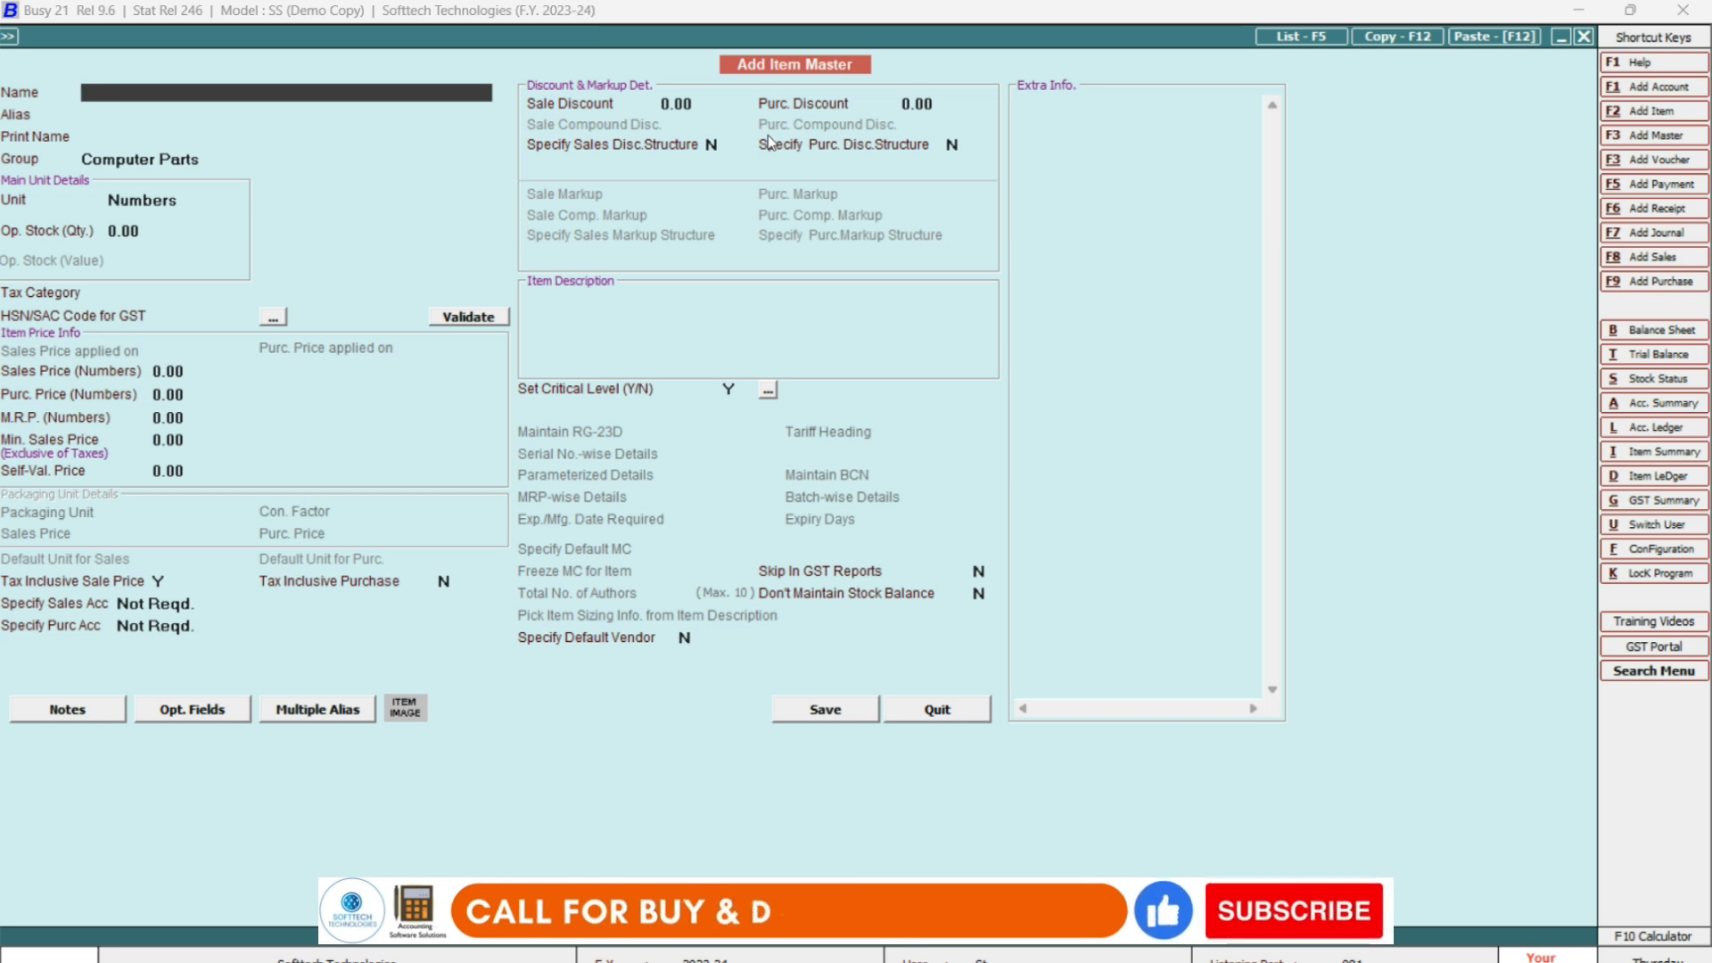
Close the blank item form and view the list of all items on screen.
{"action": "key", "text": "Escape"}
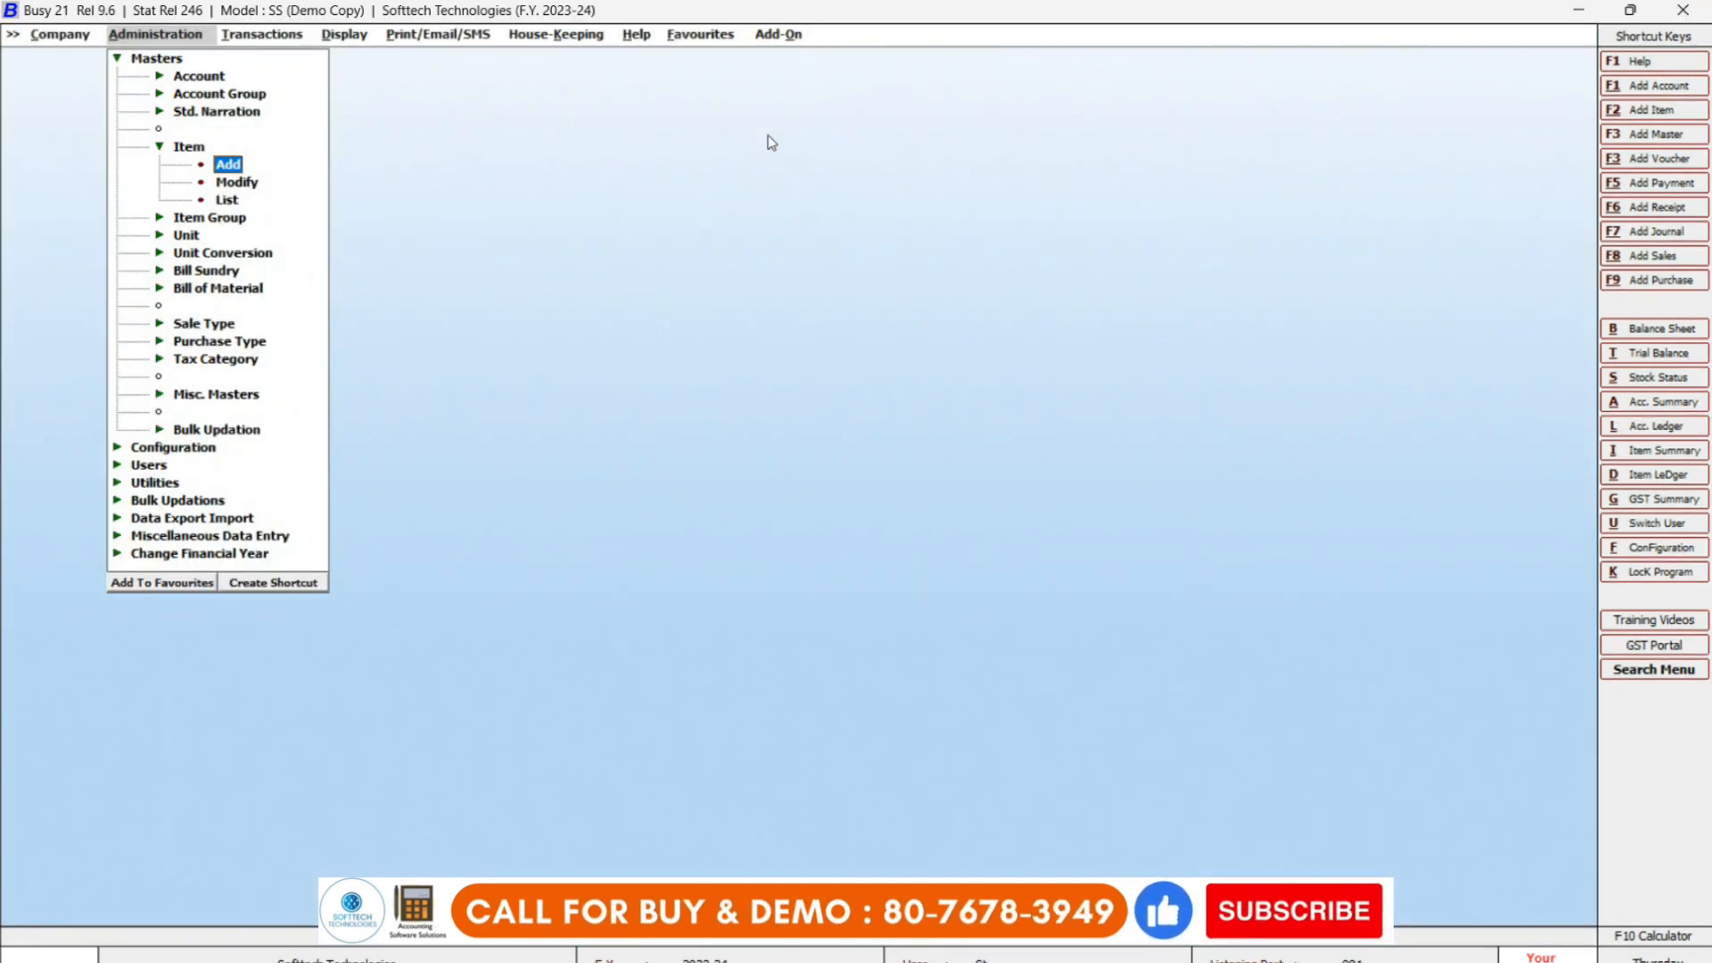
{"action": "key", "text": "Down"}
{"action": "key", "text": "Down"}
{"action": "key", "text": "Return"}
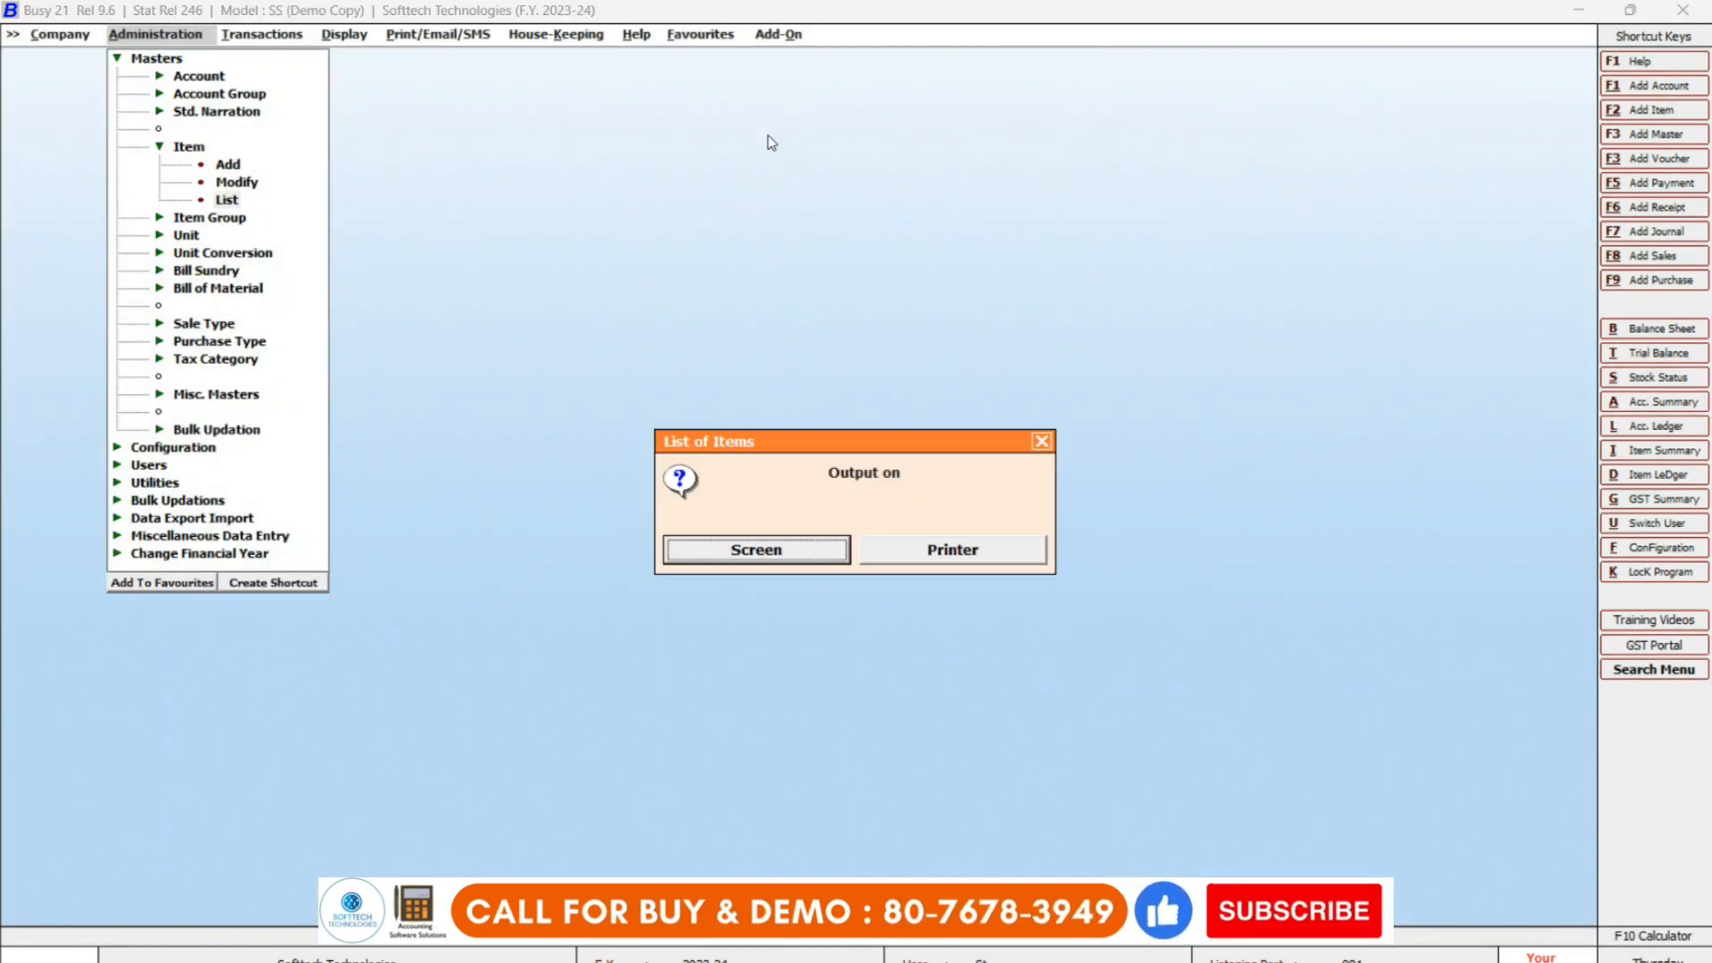
{"action": "key", "text": "Return"}
{"action": "key", "text": "Return"}
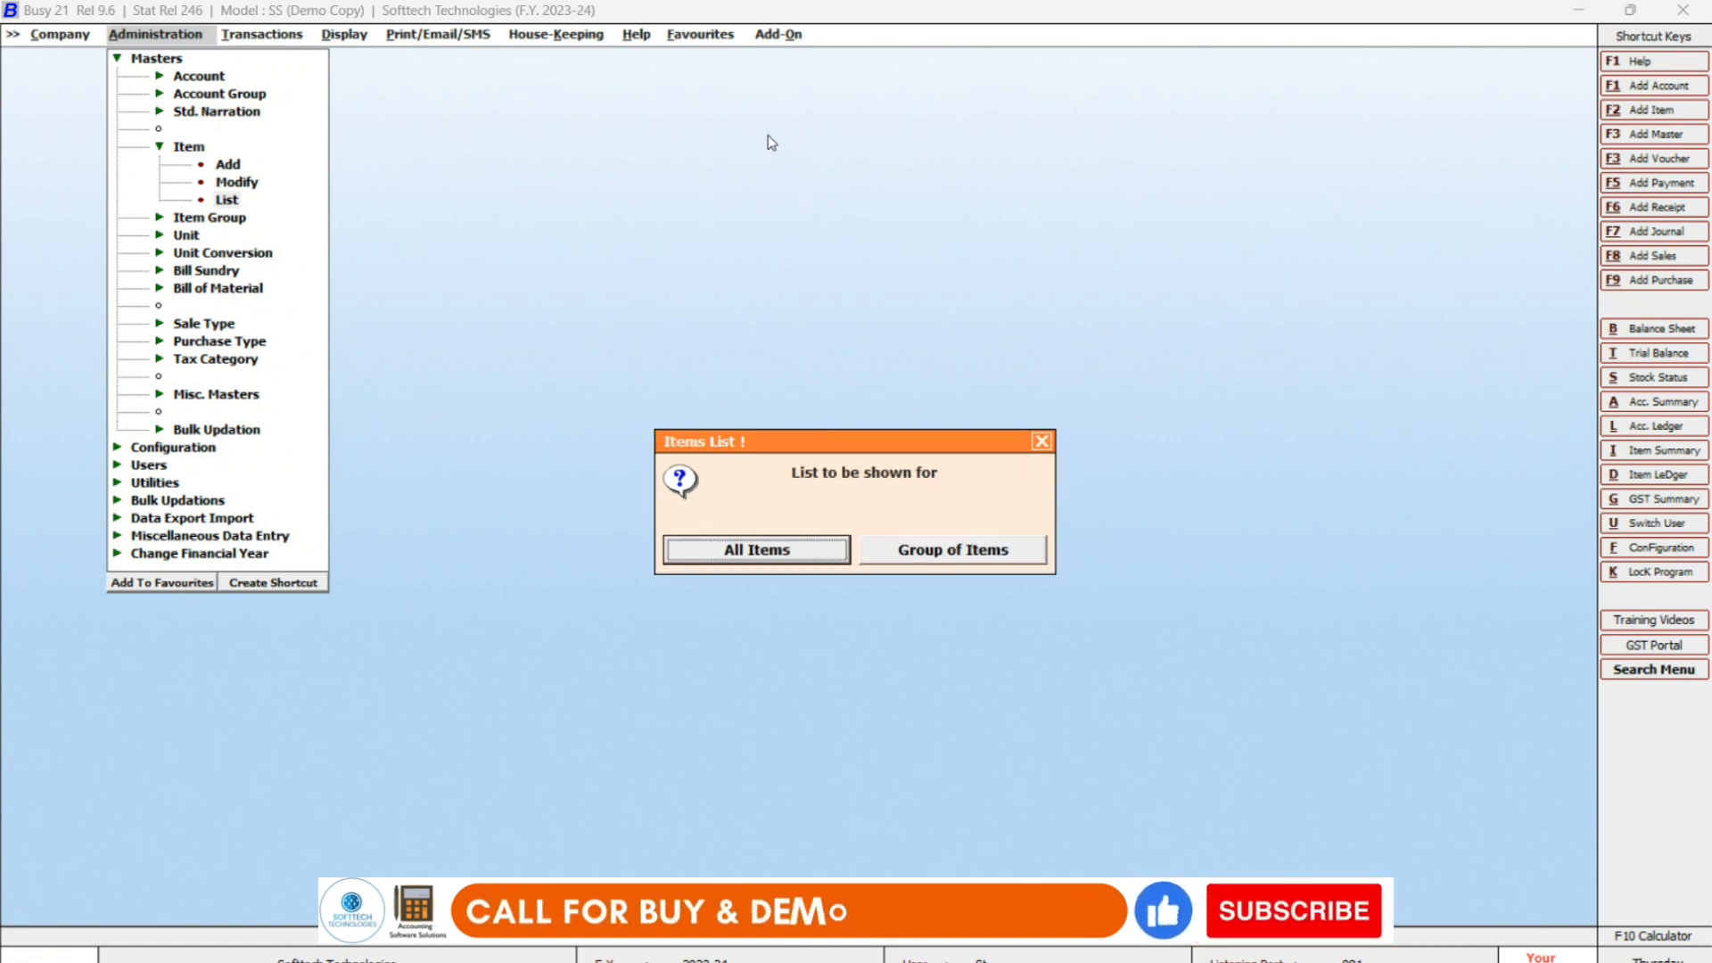
{"action": "key", "text": "Return"}
{"action": "key", "text": "Return"}
{"action": "key", "text": "Return"}
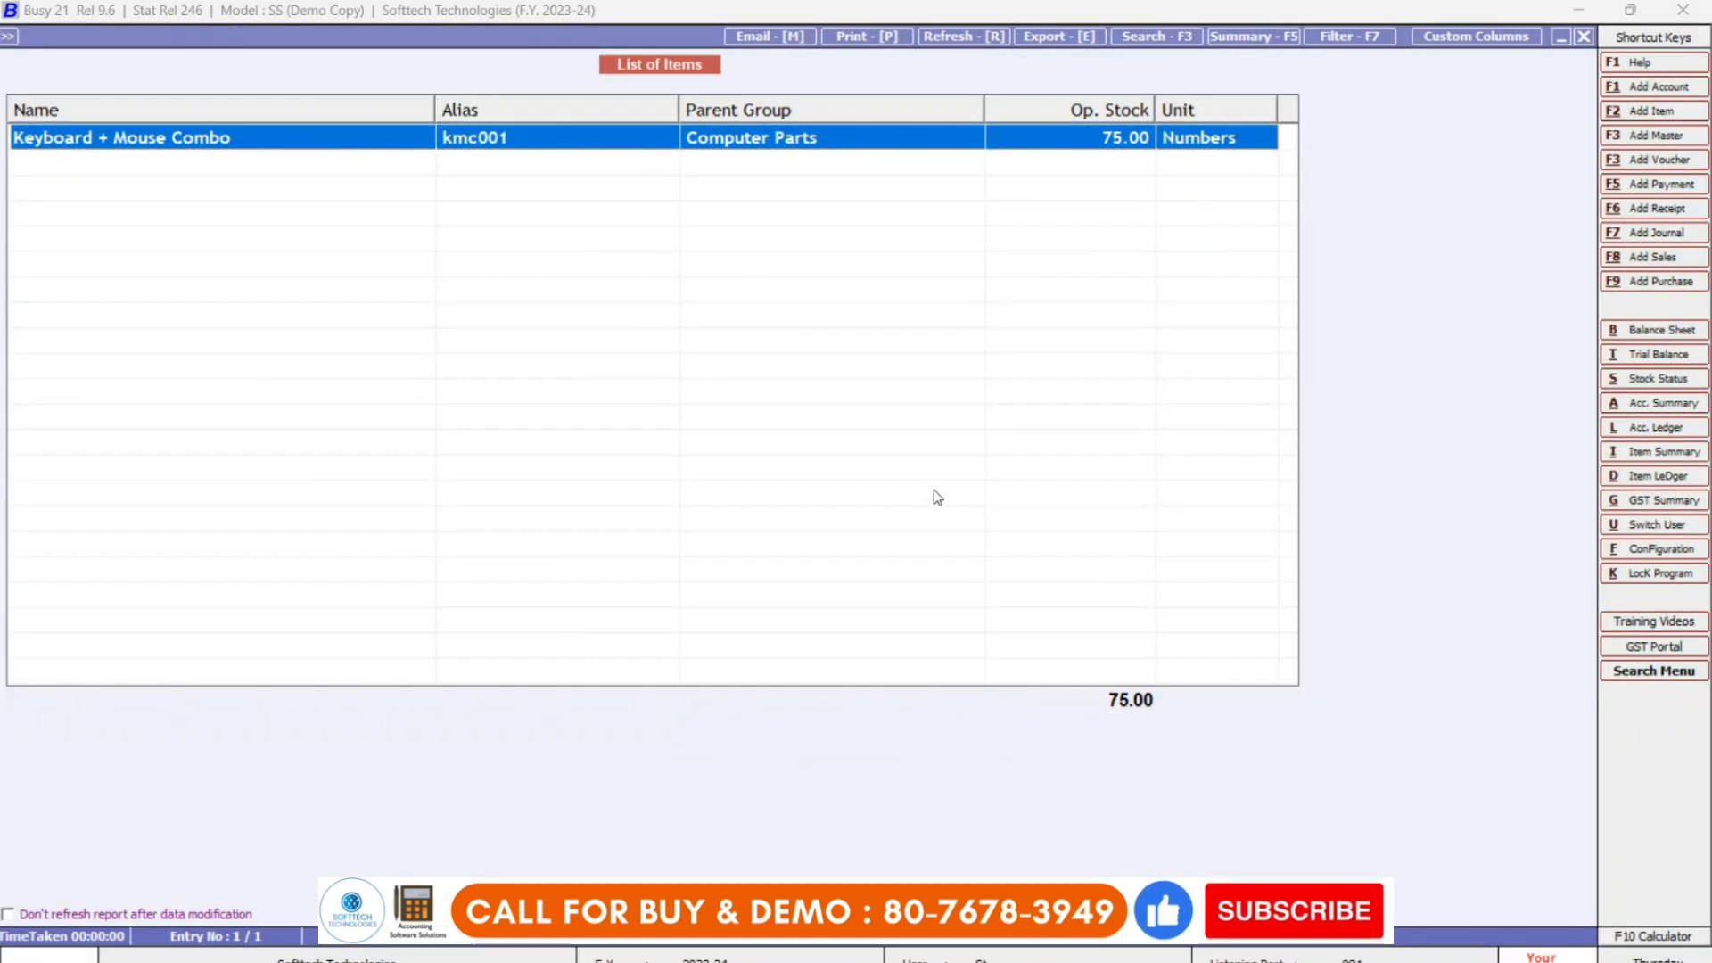
{"action": "key", "text": "Escape"}
{"action": "key", "text": "Escape"}
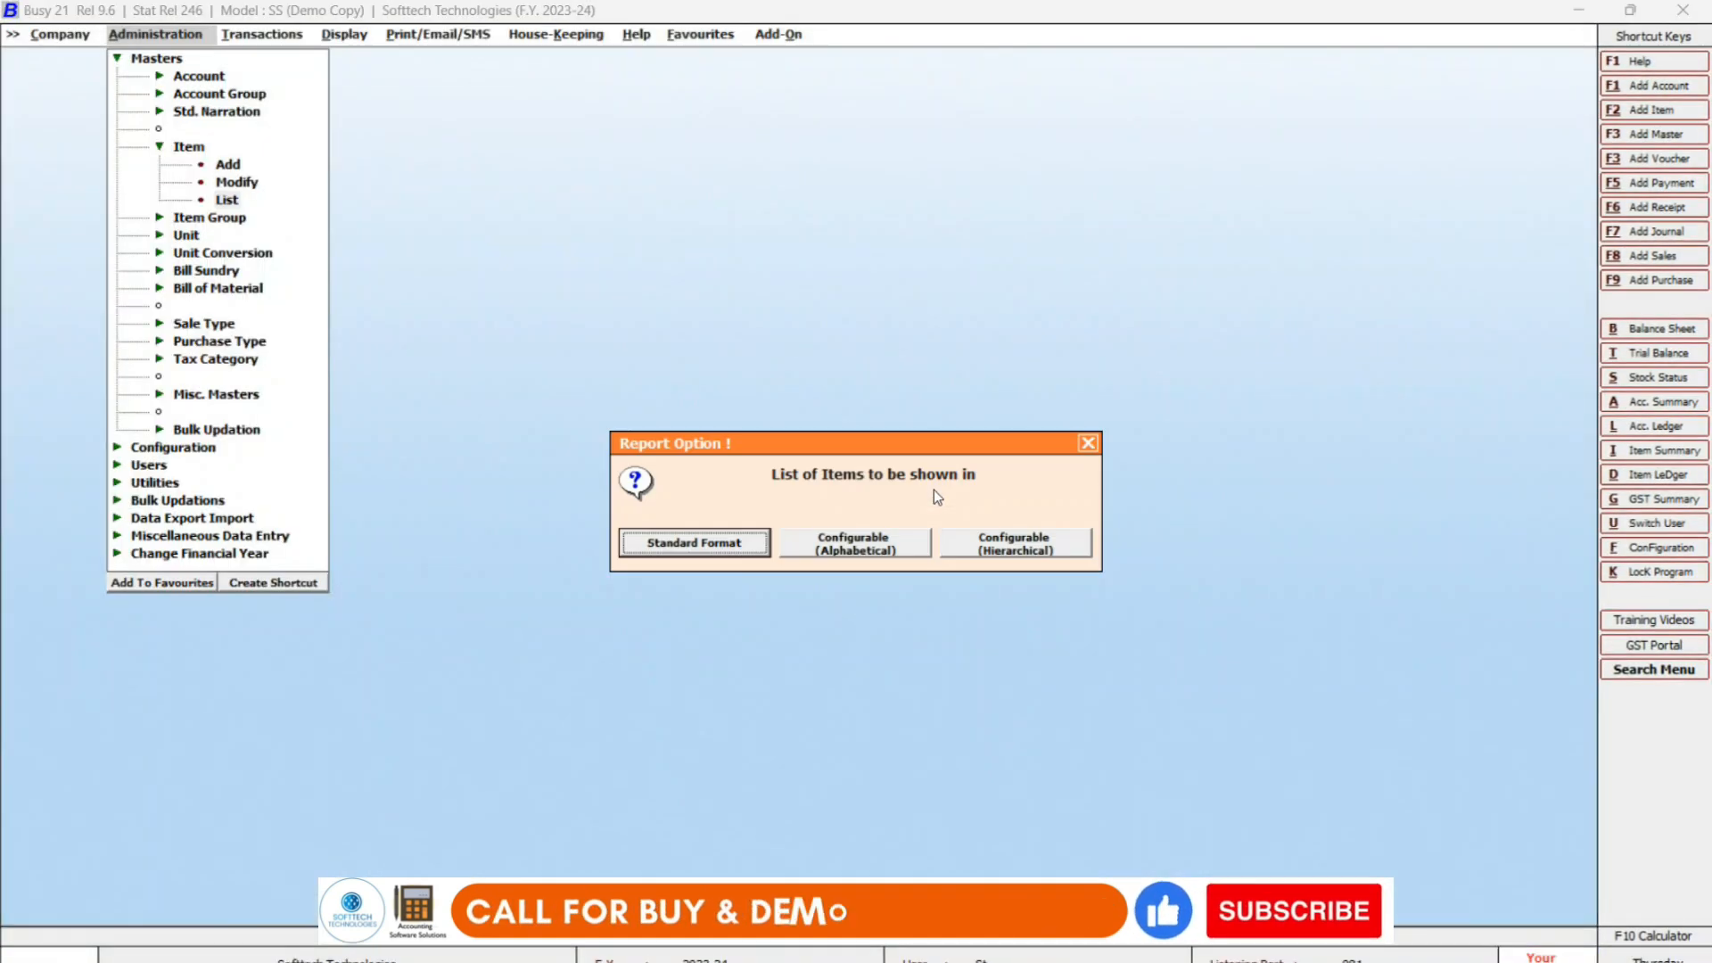
{"action": "key", "text": "Escape"}
{"action": "key", "text": "Escape"}
{"action": "key", "text": "Up"}
{"action": "key", "text": "Up"}
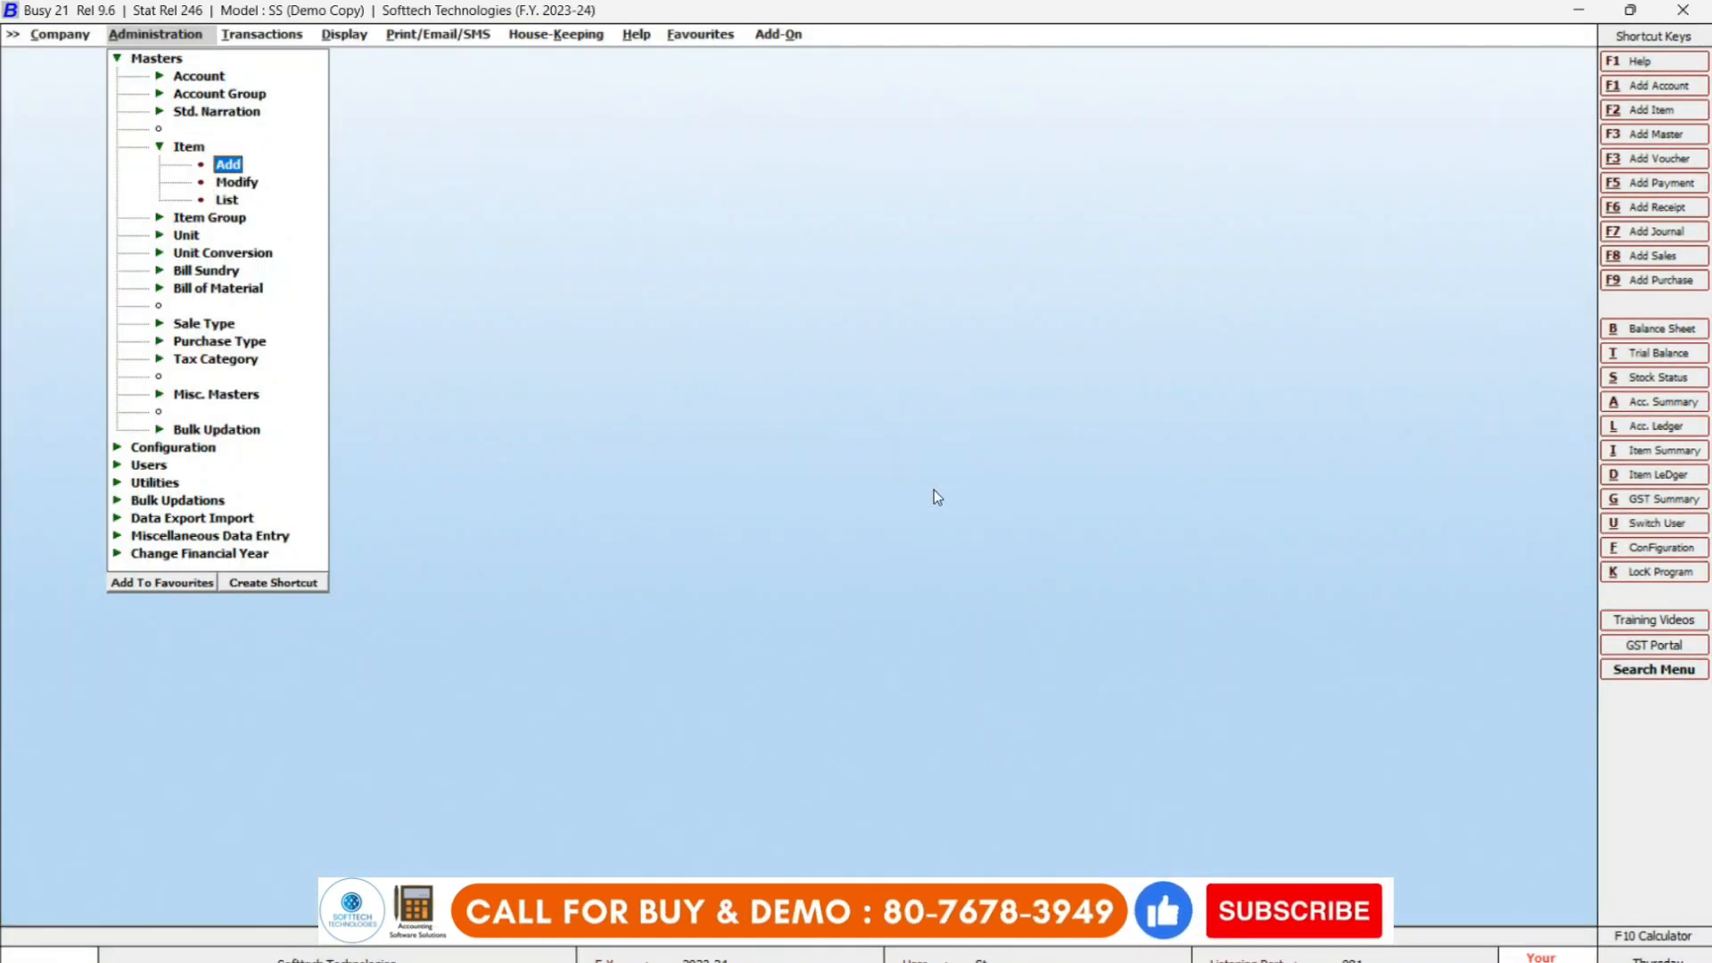
{"action": "key", "text": "Down"}
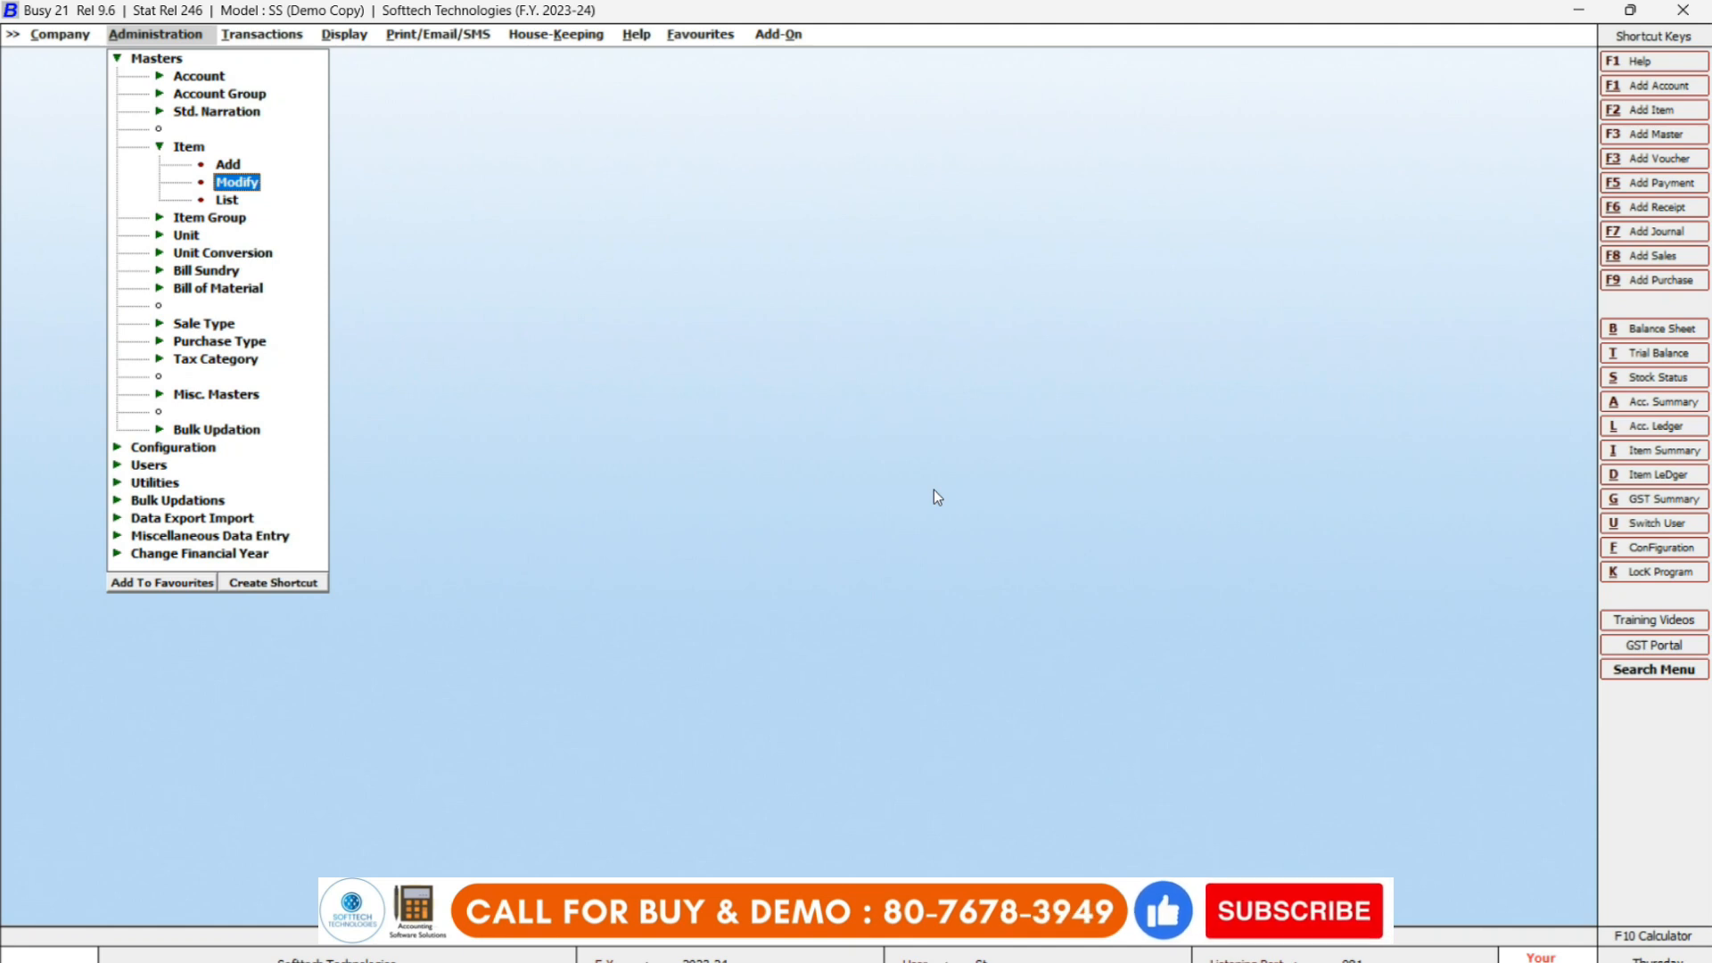
Rename the item to 'Keyboard + Mouse Combo wireless' and save it.
{"action": "key", "text": "Return"}
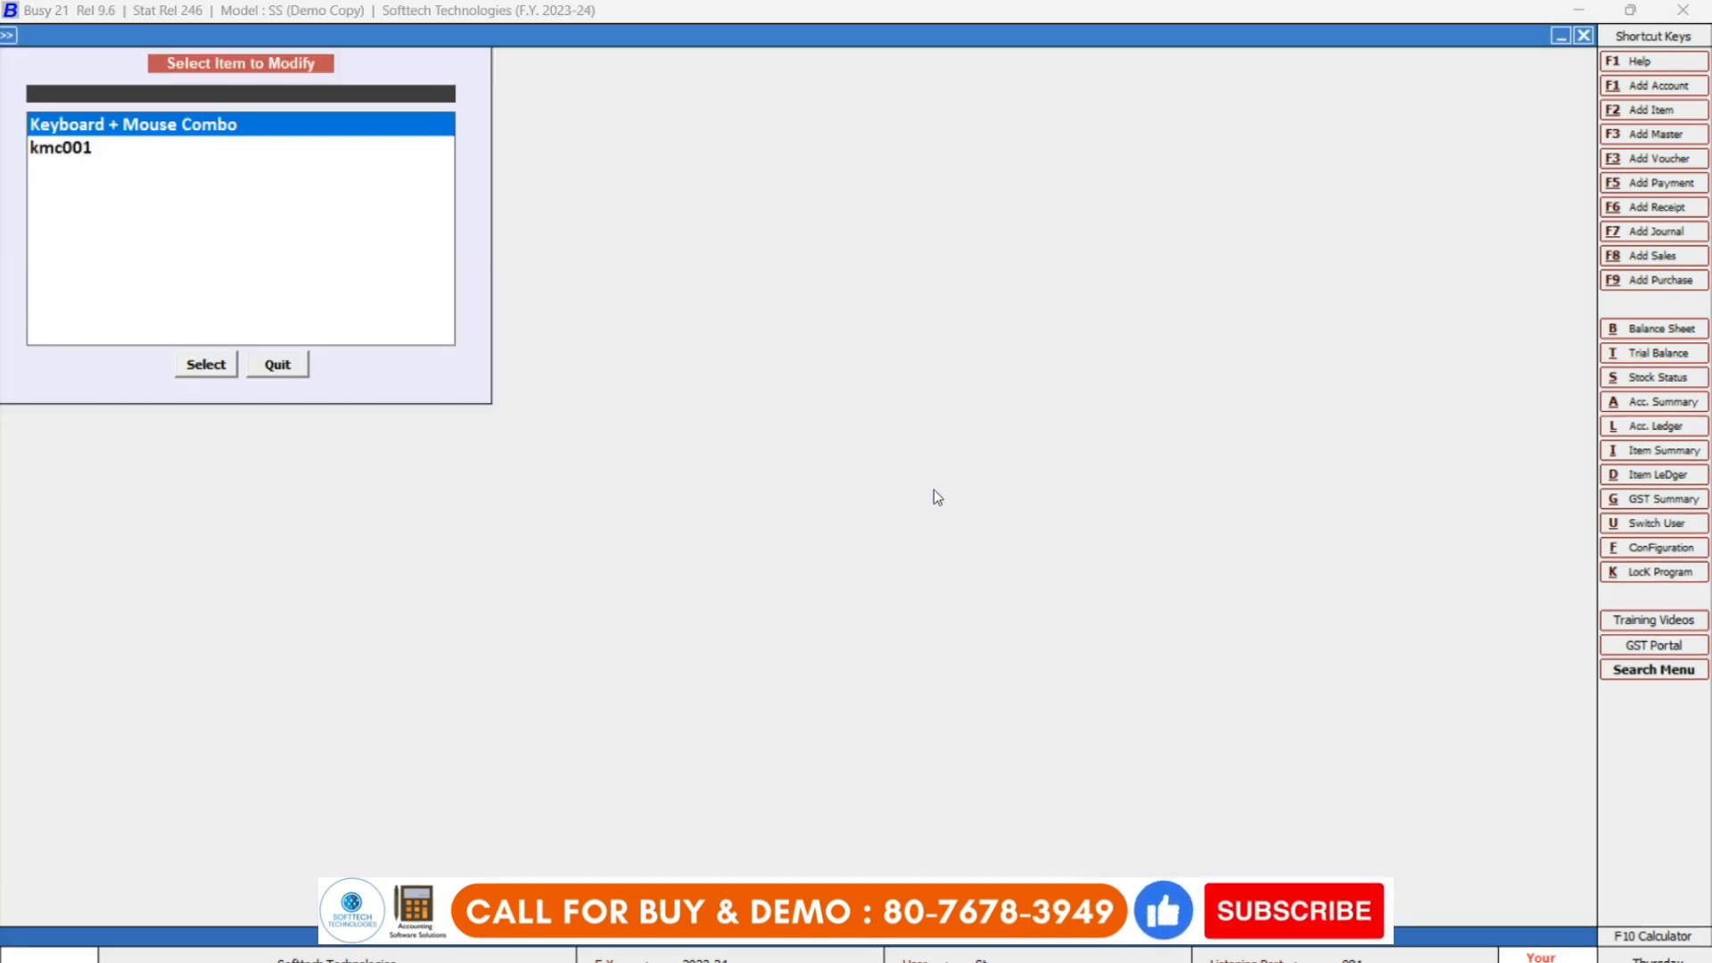
{"action": "key", "text": "Return"}
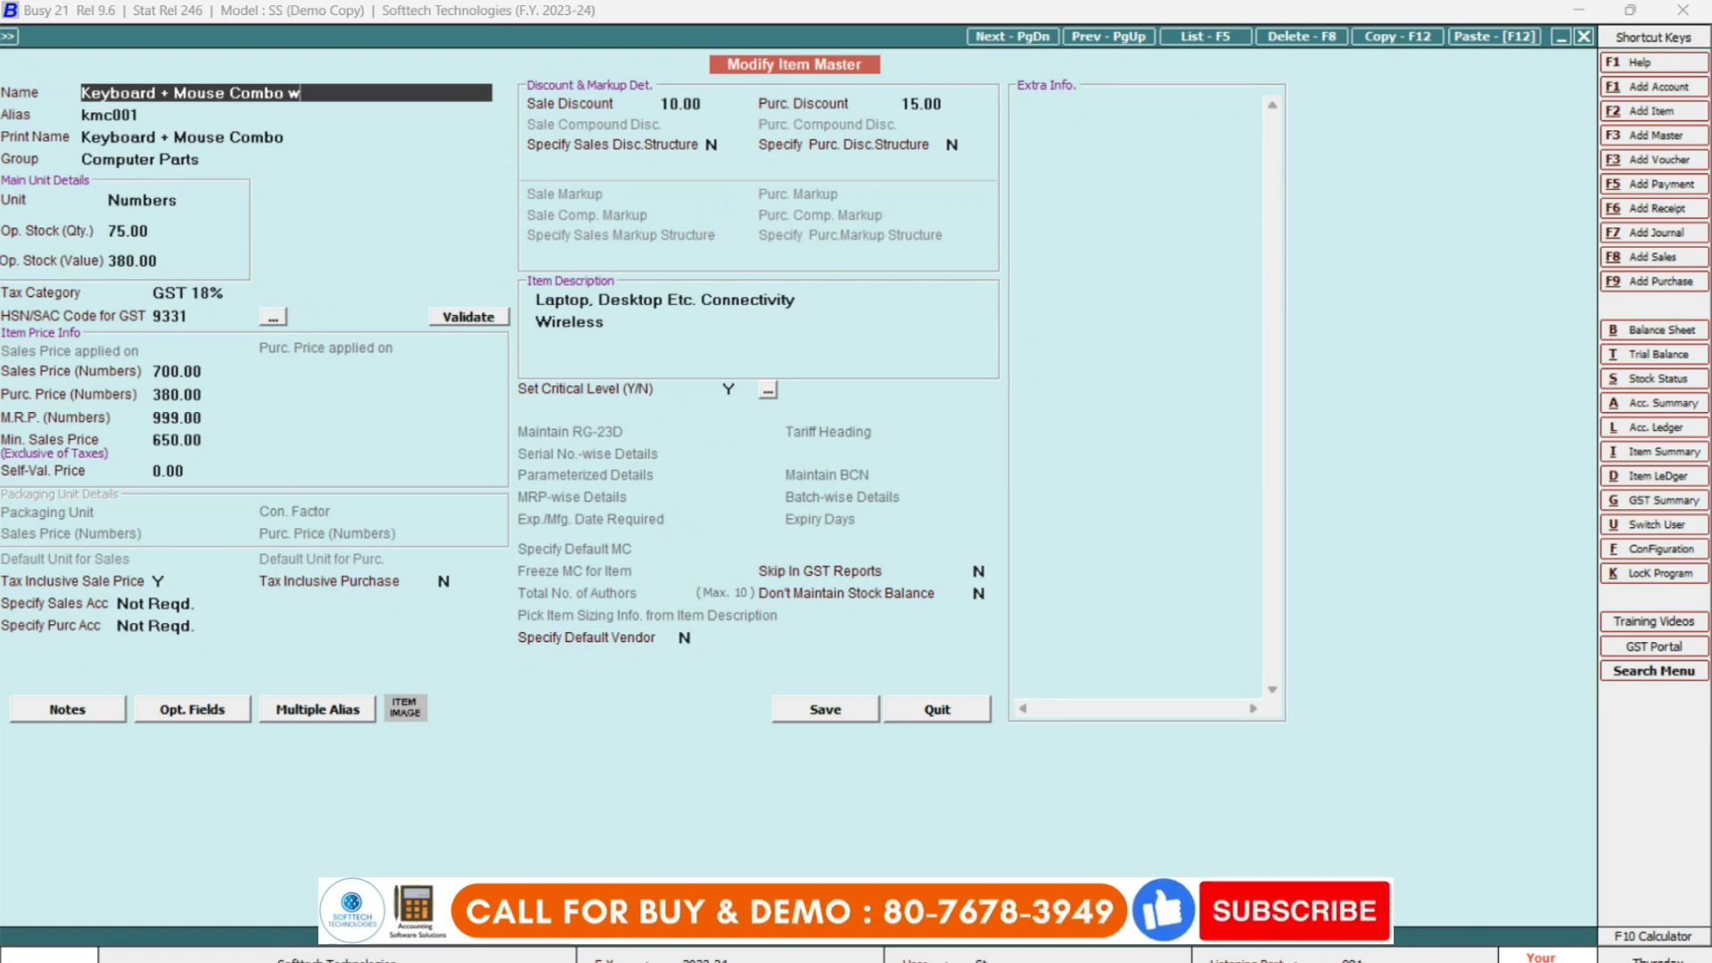
{"action": "type", "text": "wireless"}
{"action": "key", "text": "Return"}
{"action": "key", "text": "Return"}
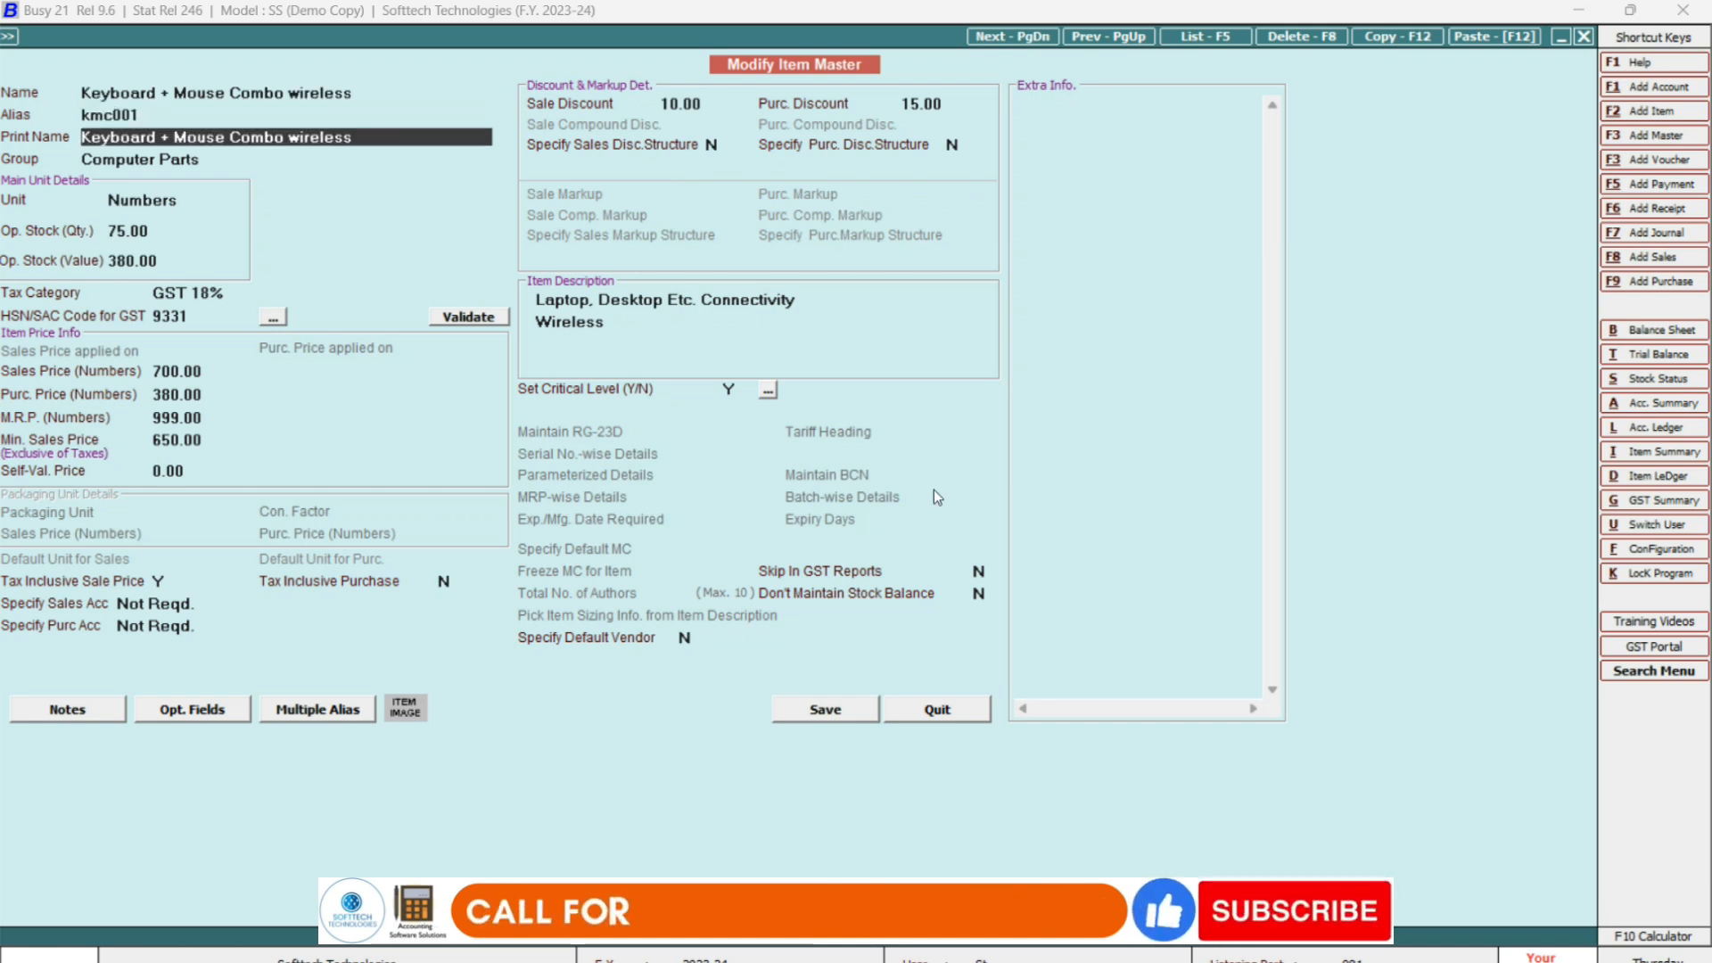
{"action": "left_click", "coordinate": [843, 707]}
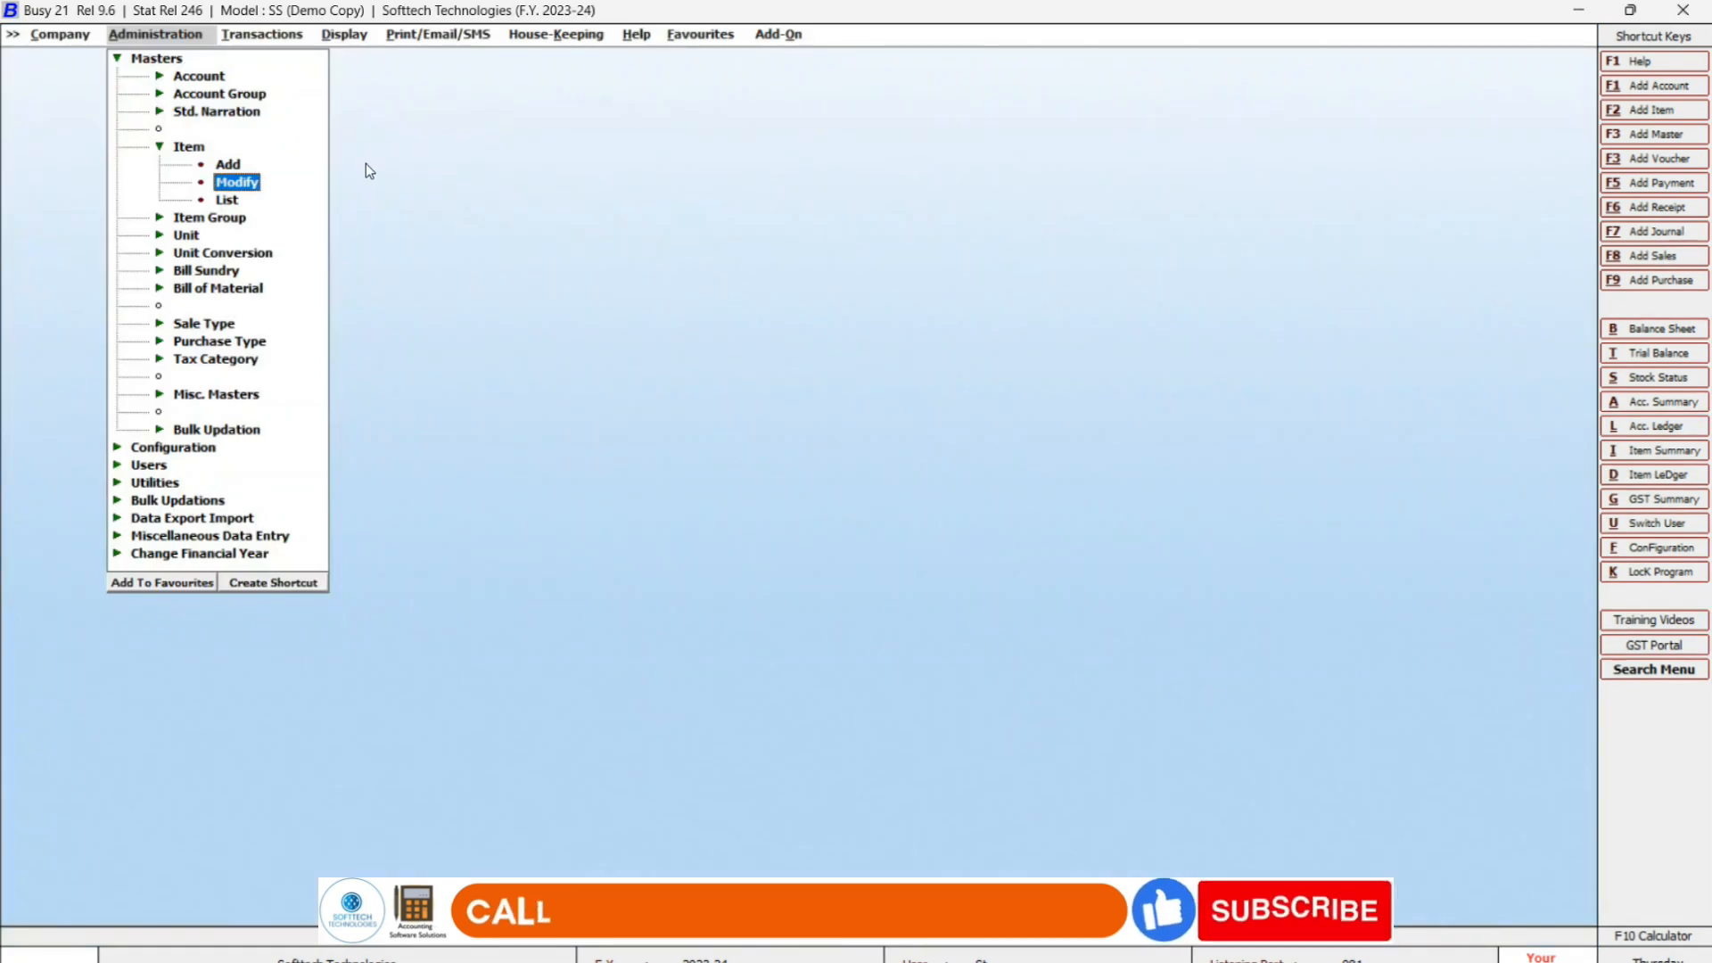
Reopen 'Keyboard + Mouse Combo wireless' in Modify Item Master.
{"action": "key", "text": "Escape"}
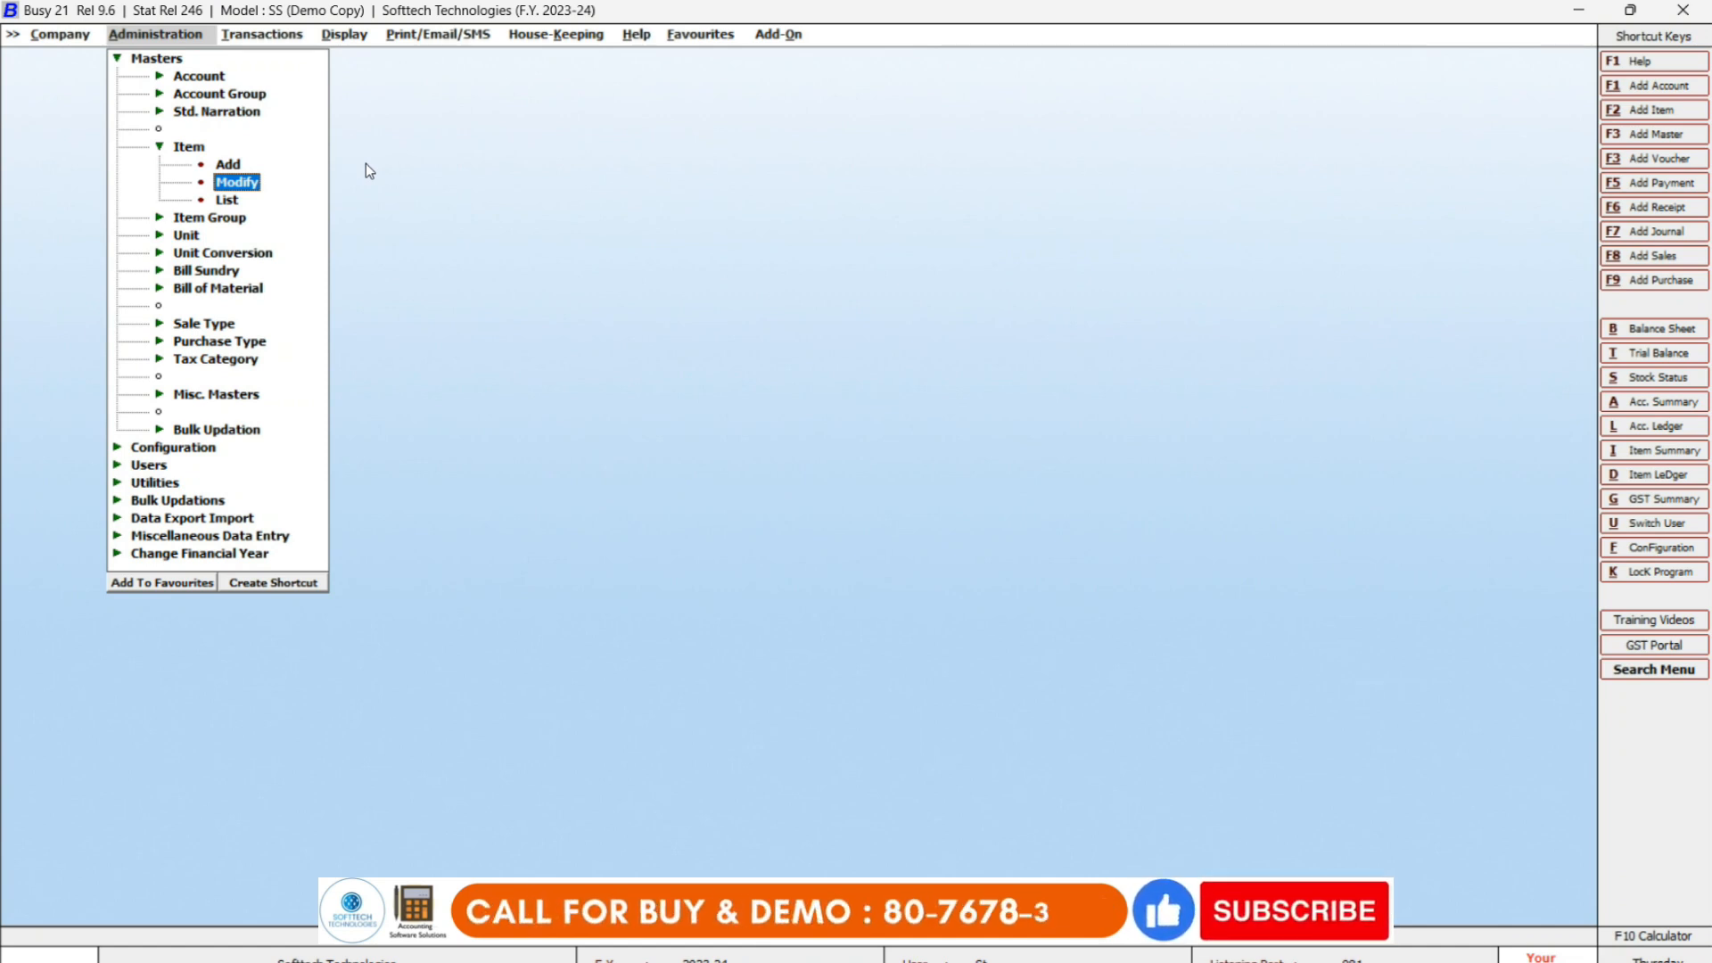
{"action": "key", "text": "Down"}
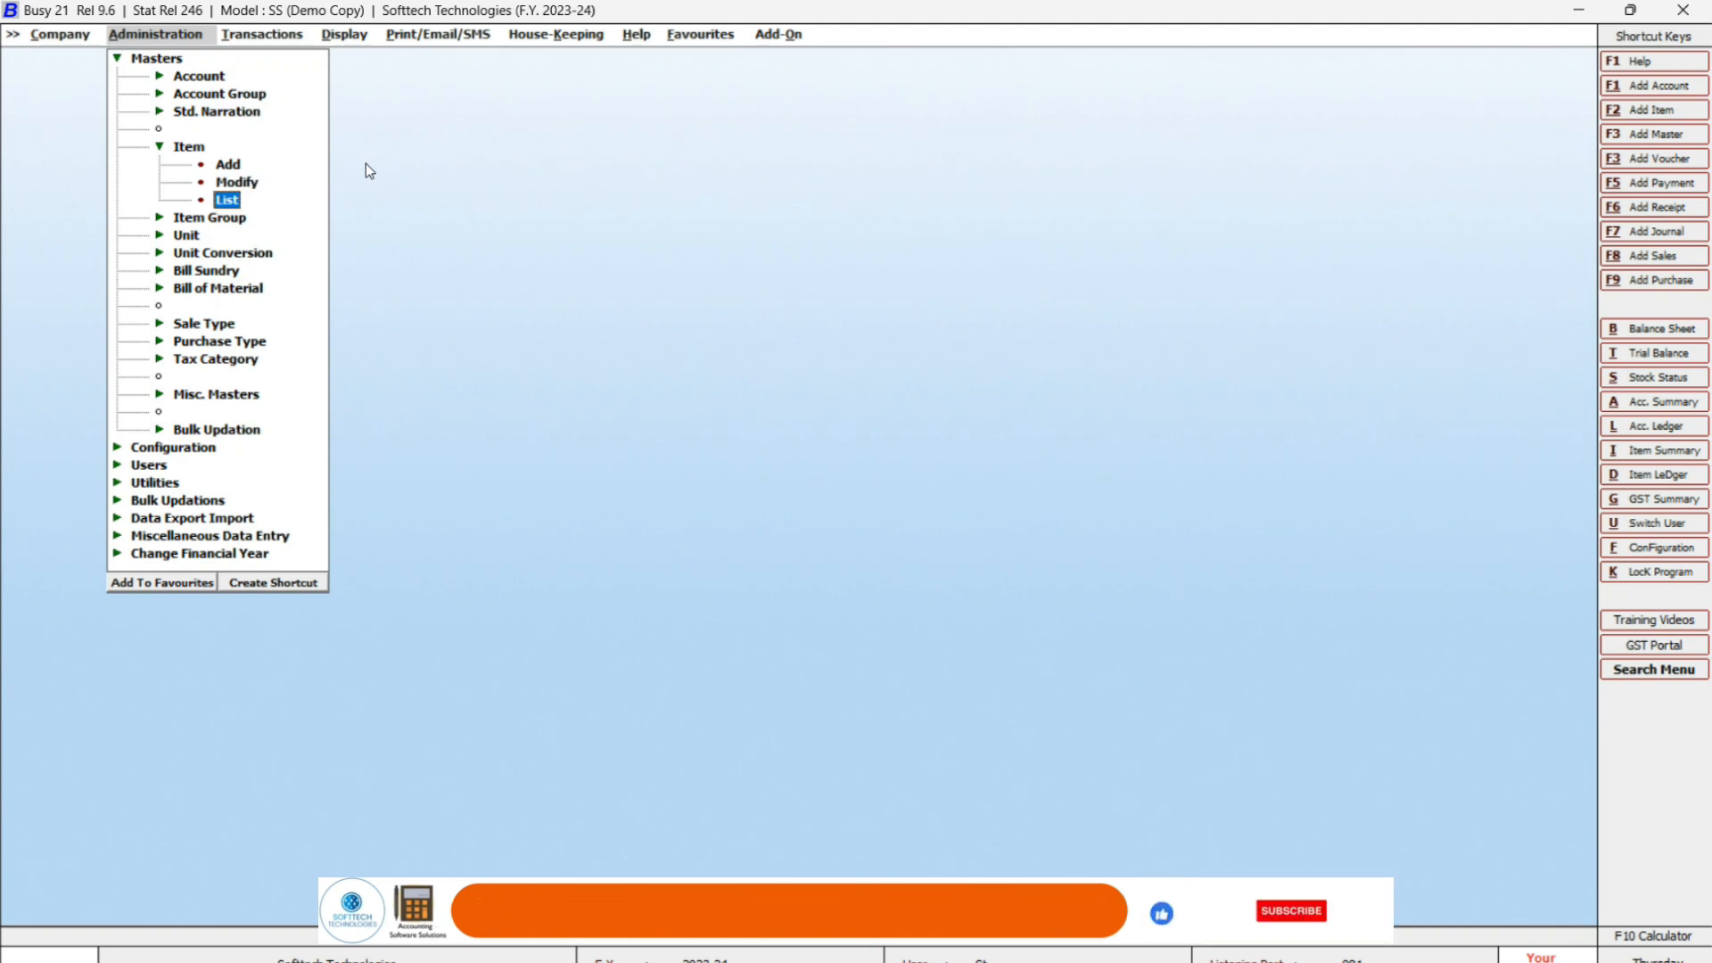
{"action": "key", "text": "Up"}
{"action": "key", "text": "Return"}
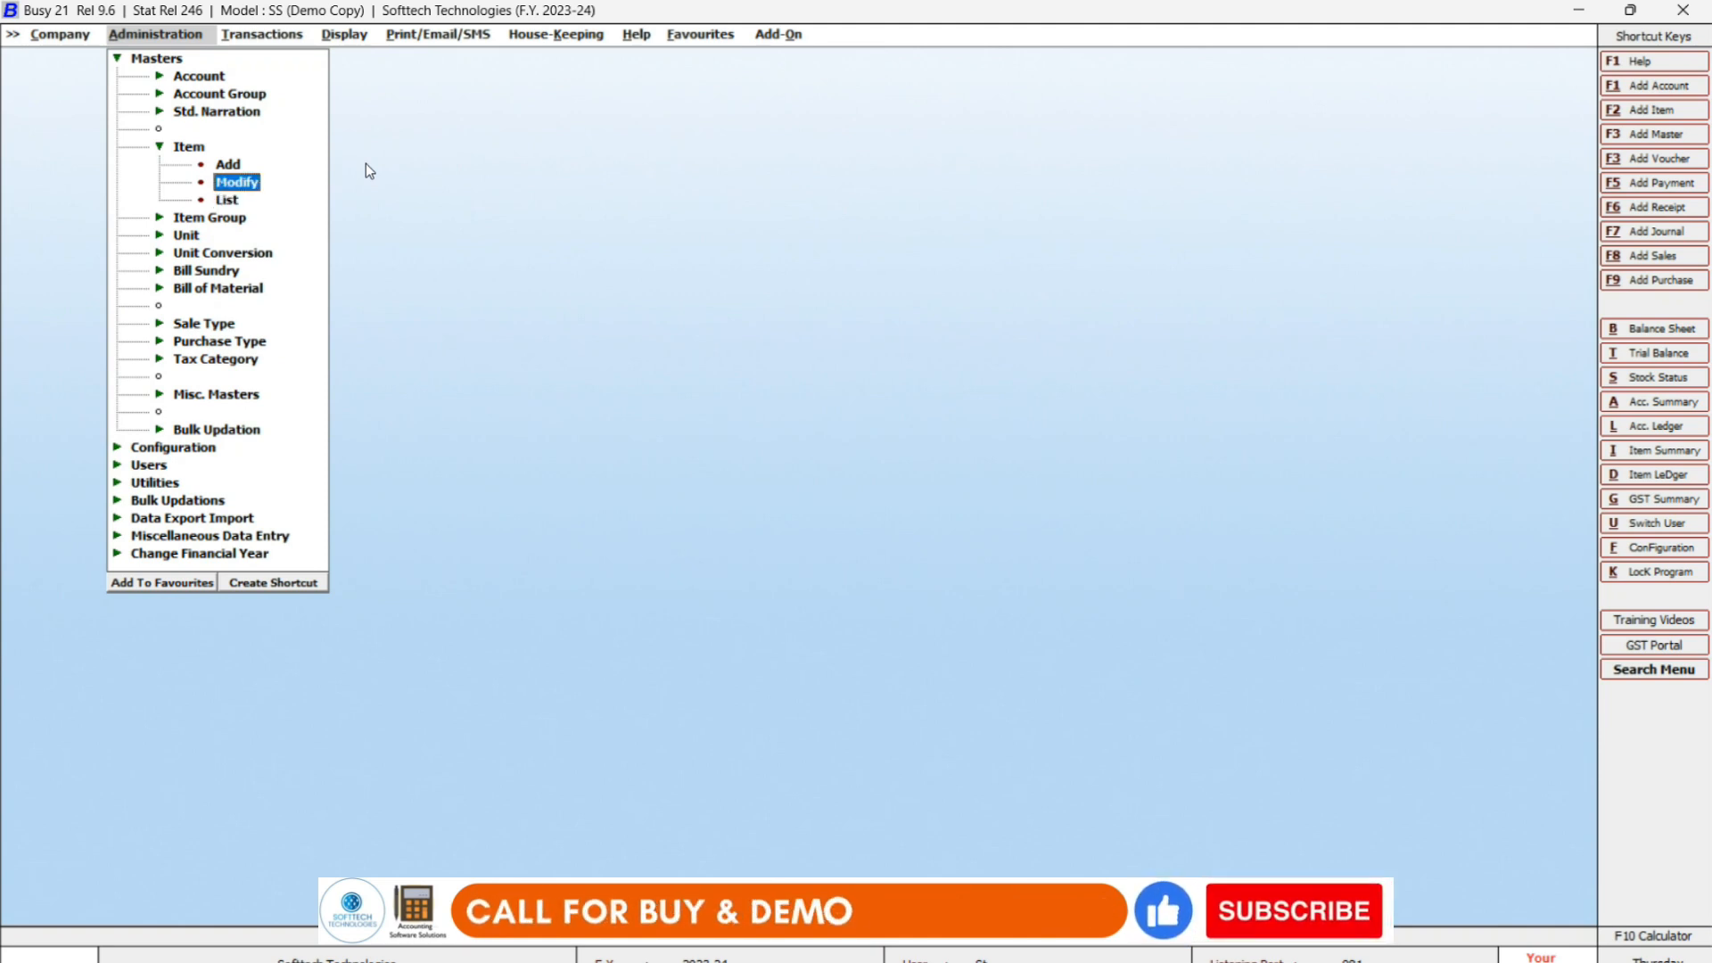
{"action": "key", "text": "Return"}
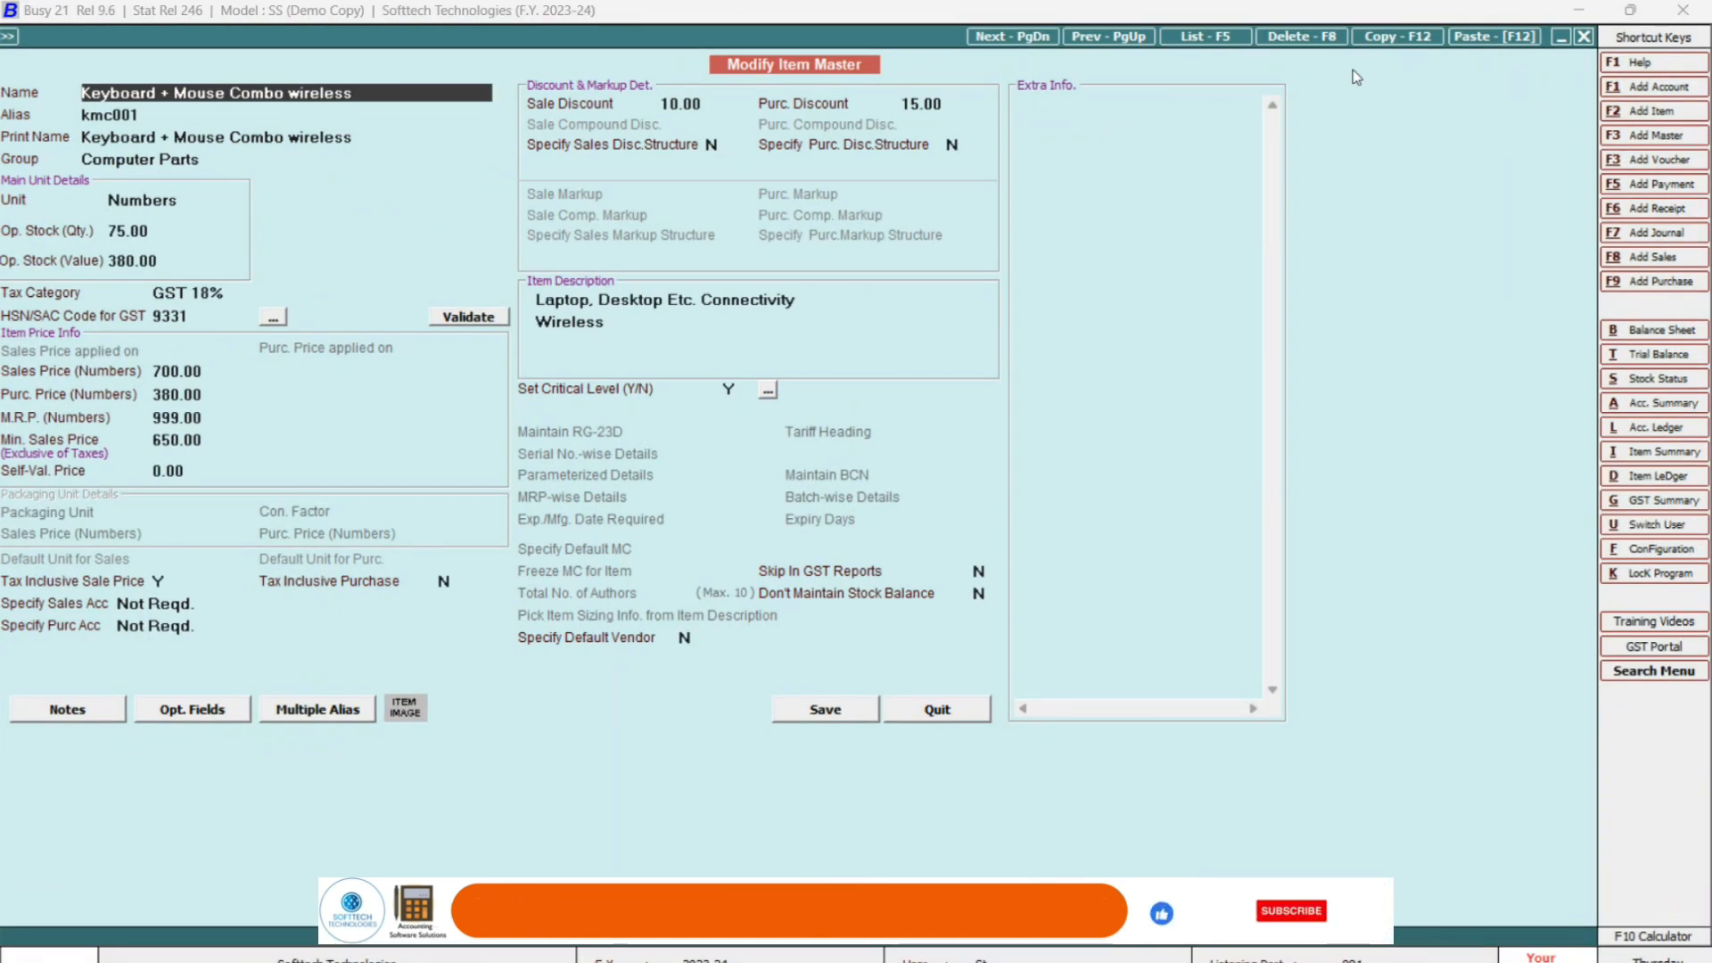
Decline deleting the wireless item, quit its edit form, and close the Select Item to Modify list.
{"action": "key", "text": "F8"}
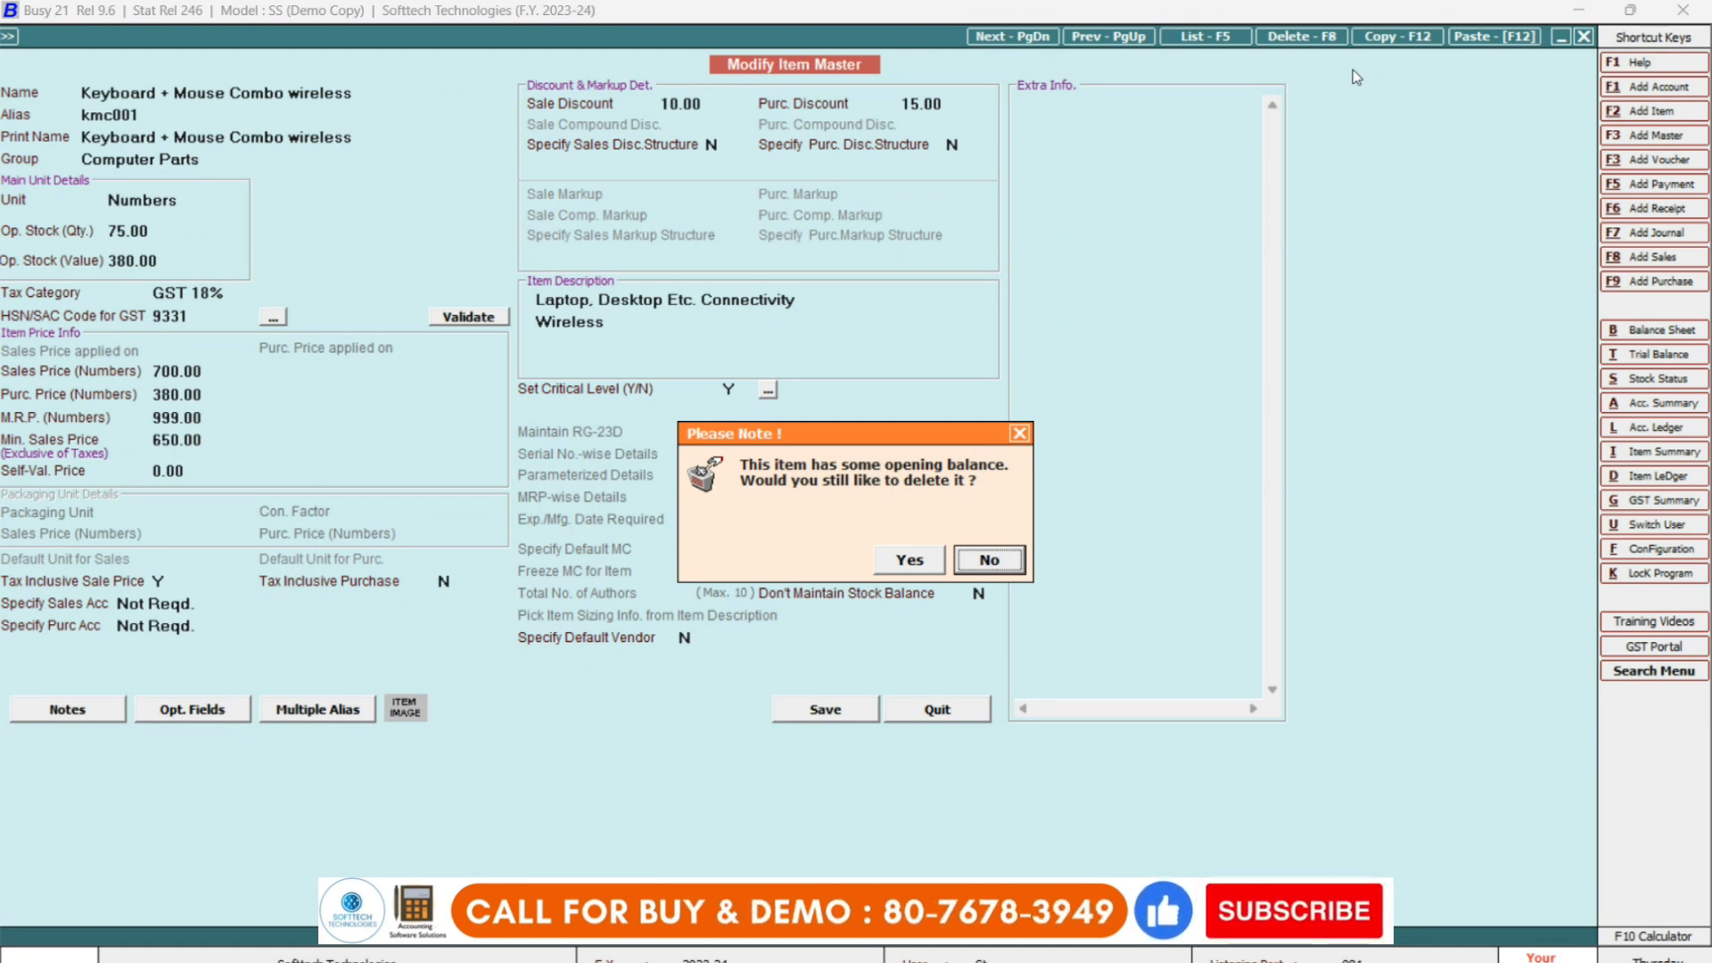
{"action": "left_click", "coordinate": [983, 561]}
{"action": "key", "text": "Escape"}
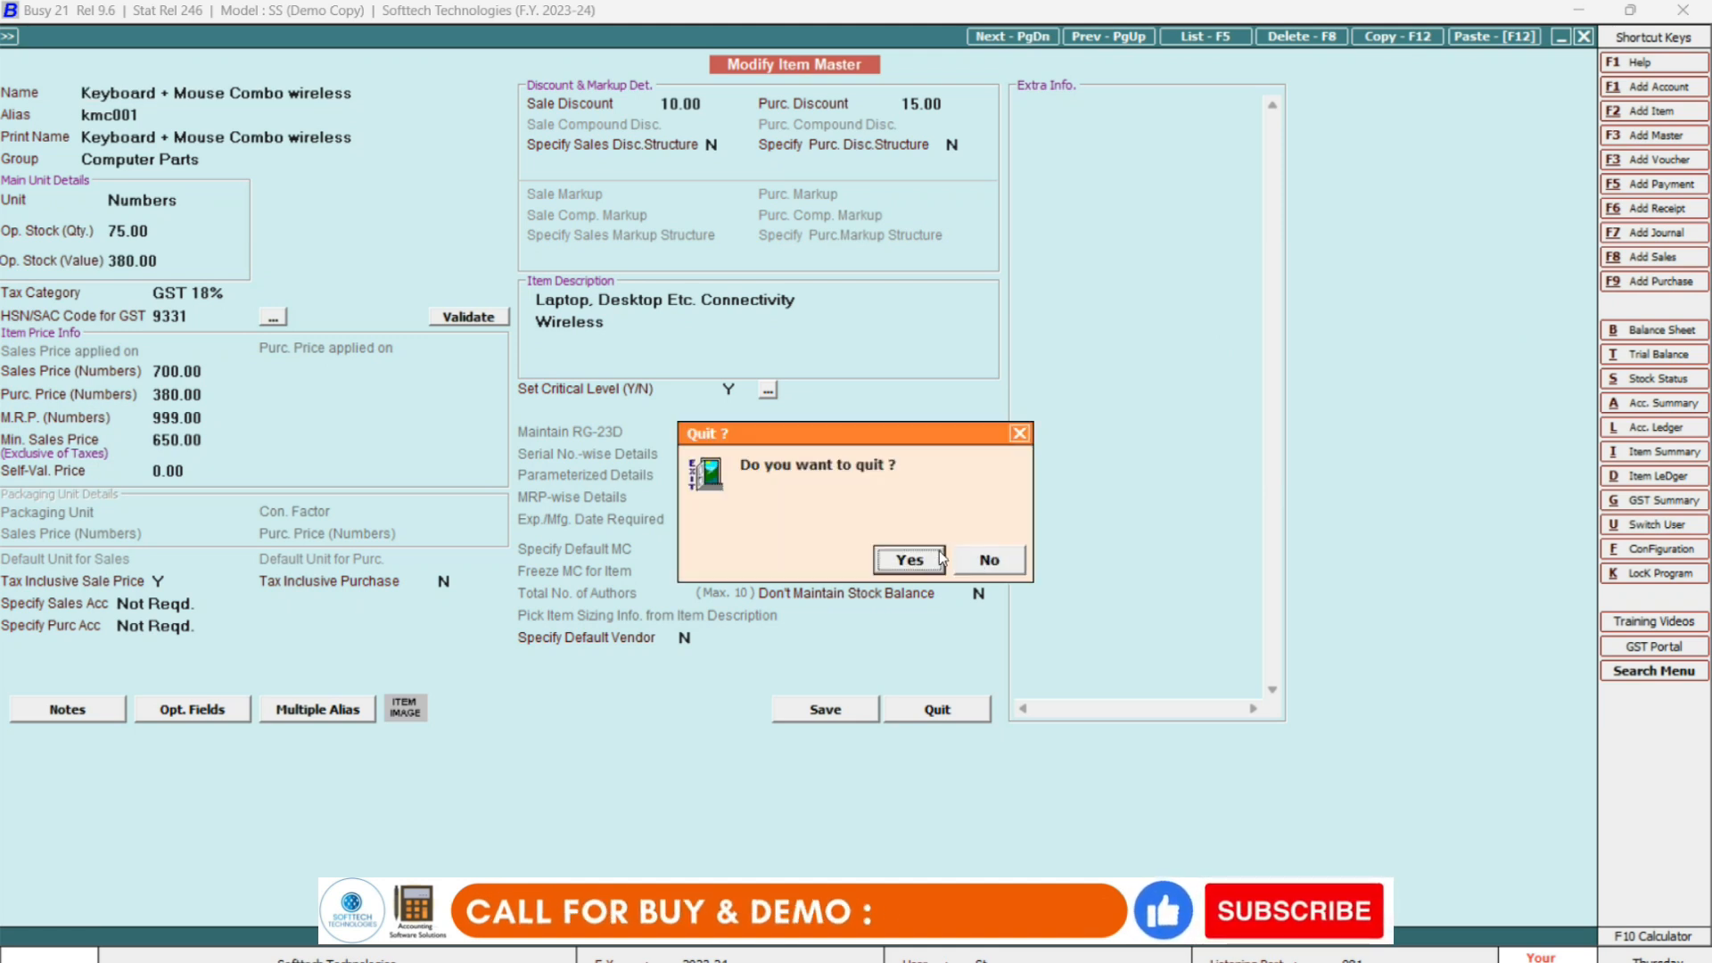
{"action": "left_click", "coordinate": [926, 553]}
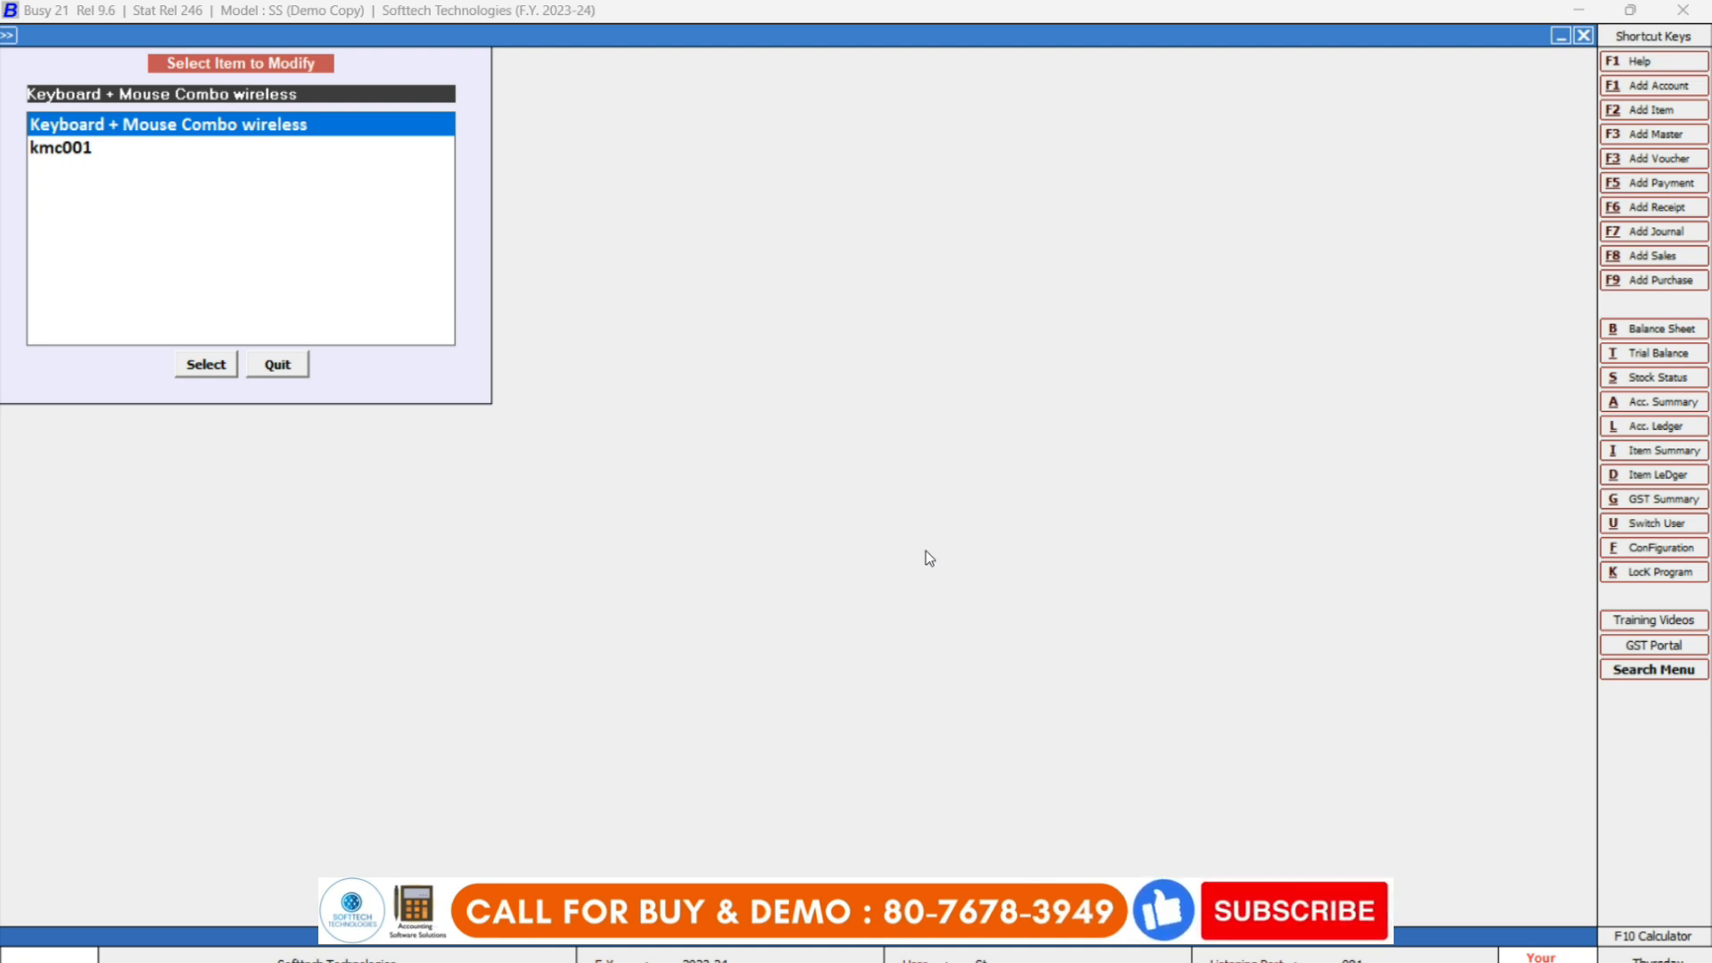
{"action": "key", "text": "Escape"}
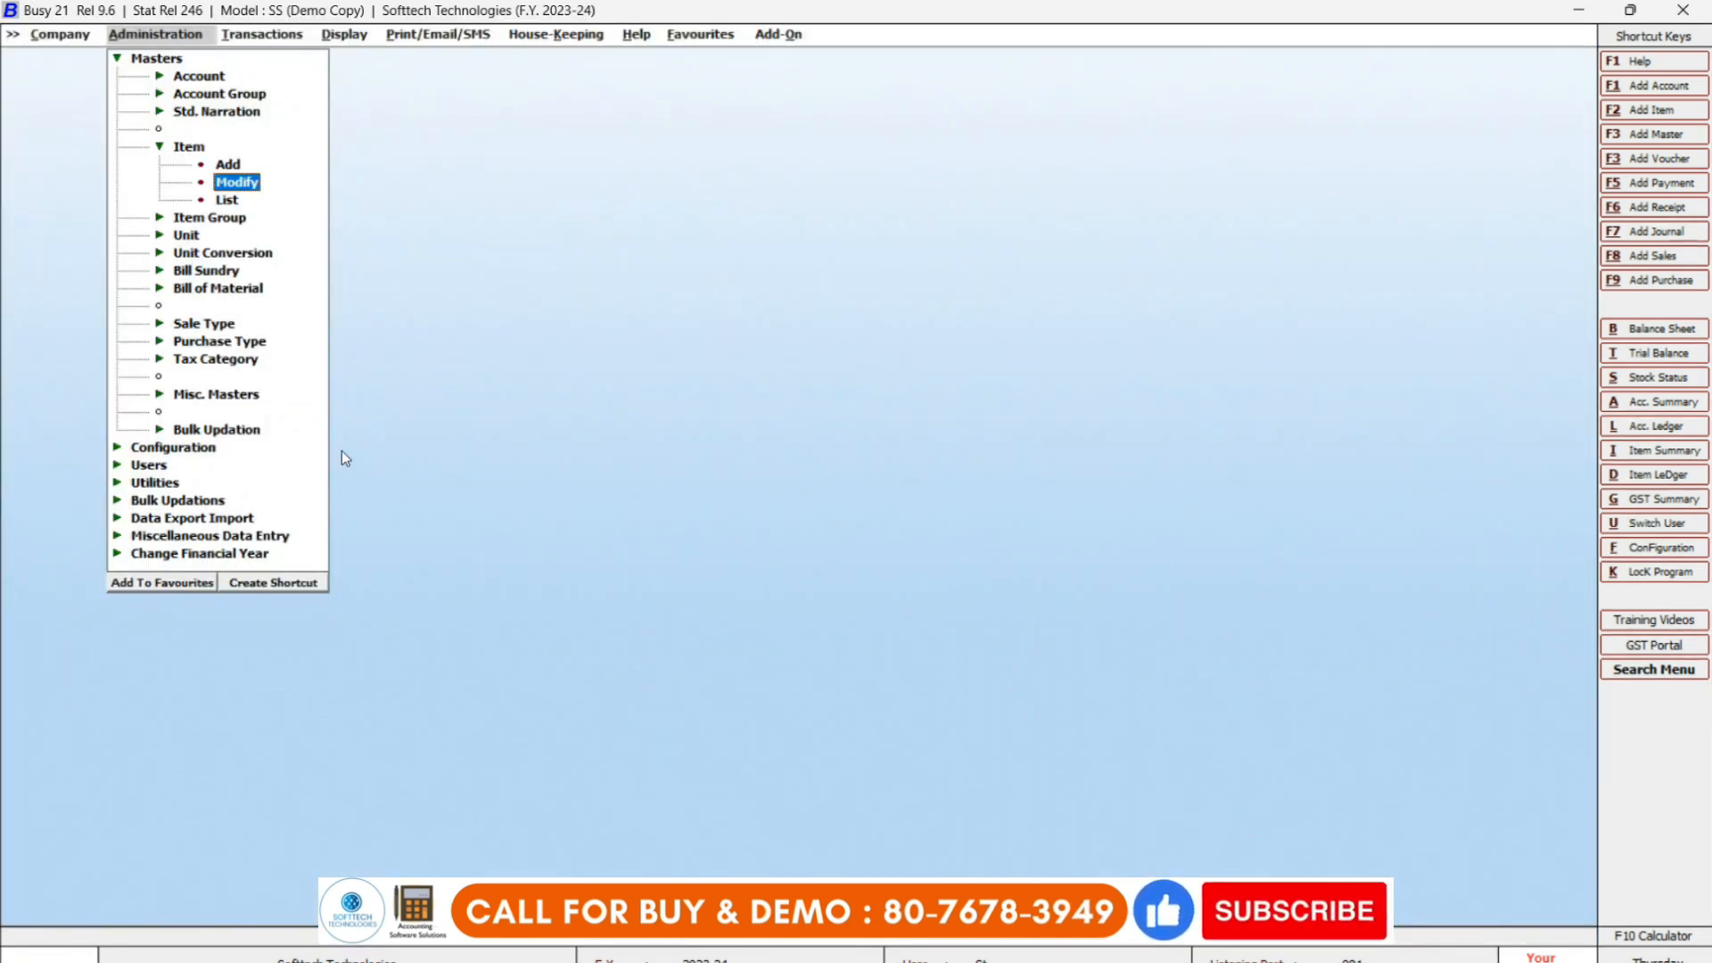
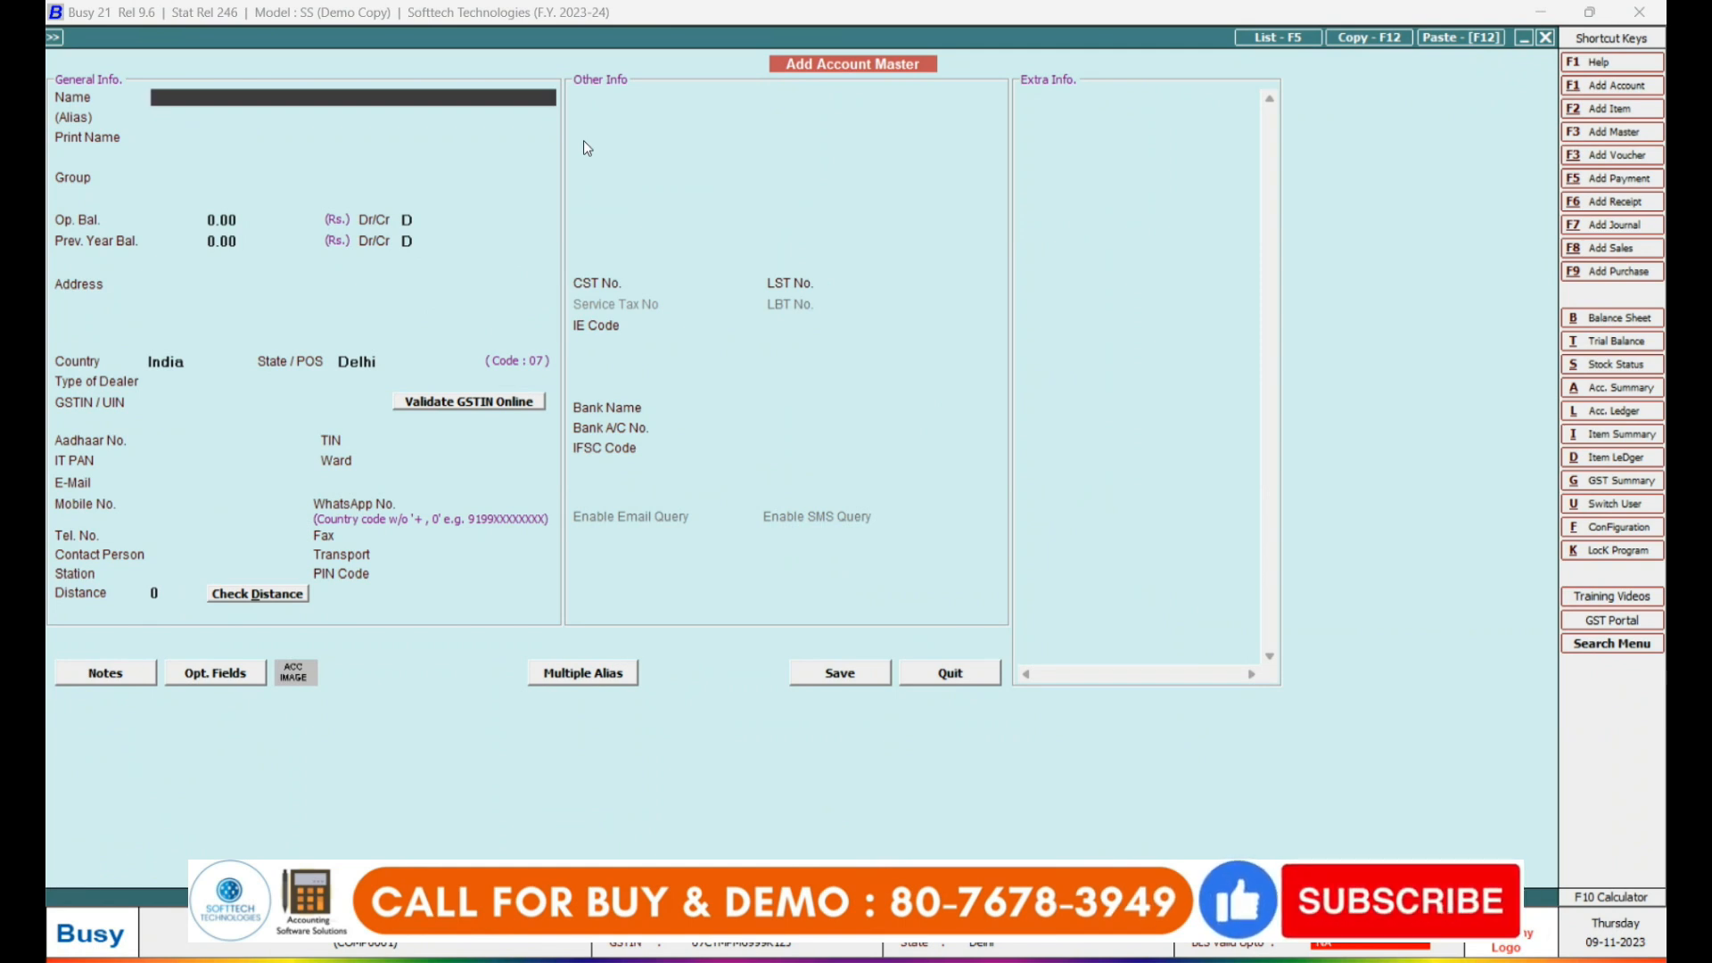
Enter 'Gupta Traders' as the account name, letting the print name match.
{"action": "type", "text": "gu"}
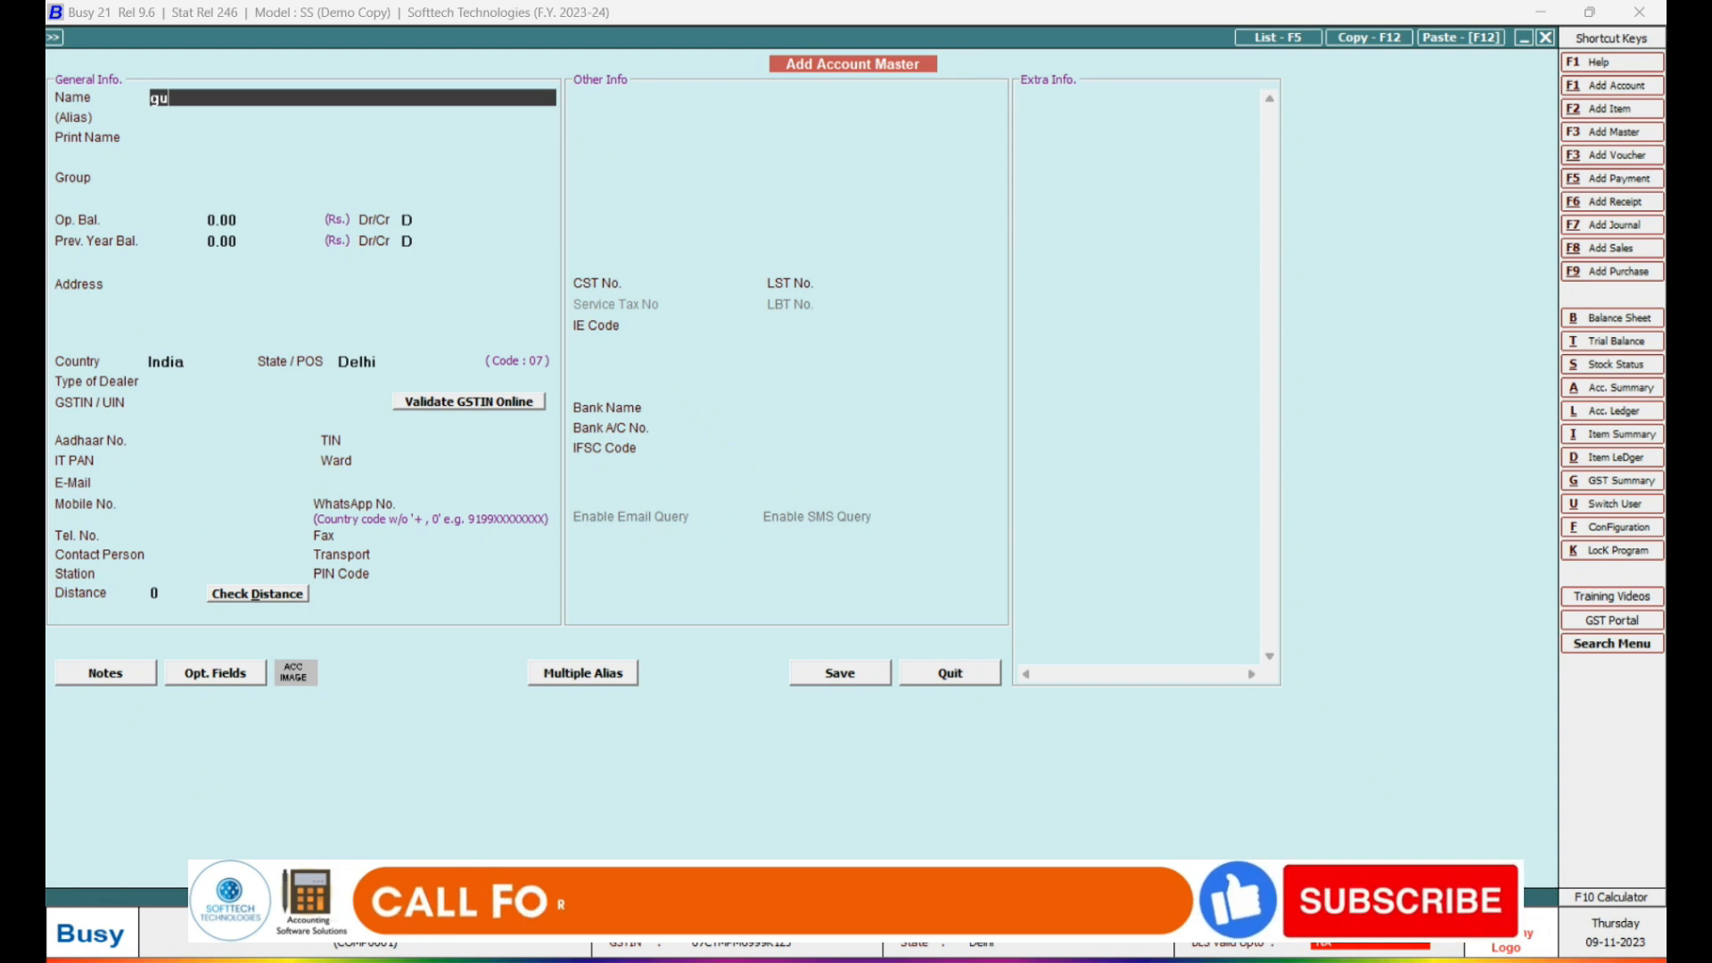
{"action": "type", "text": "pta traders"}
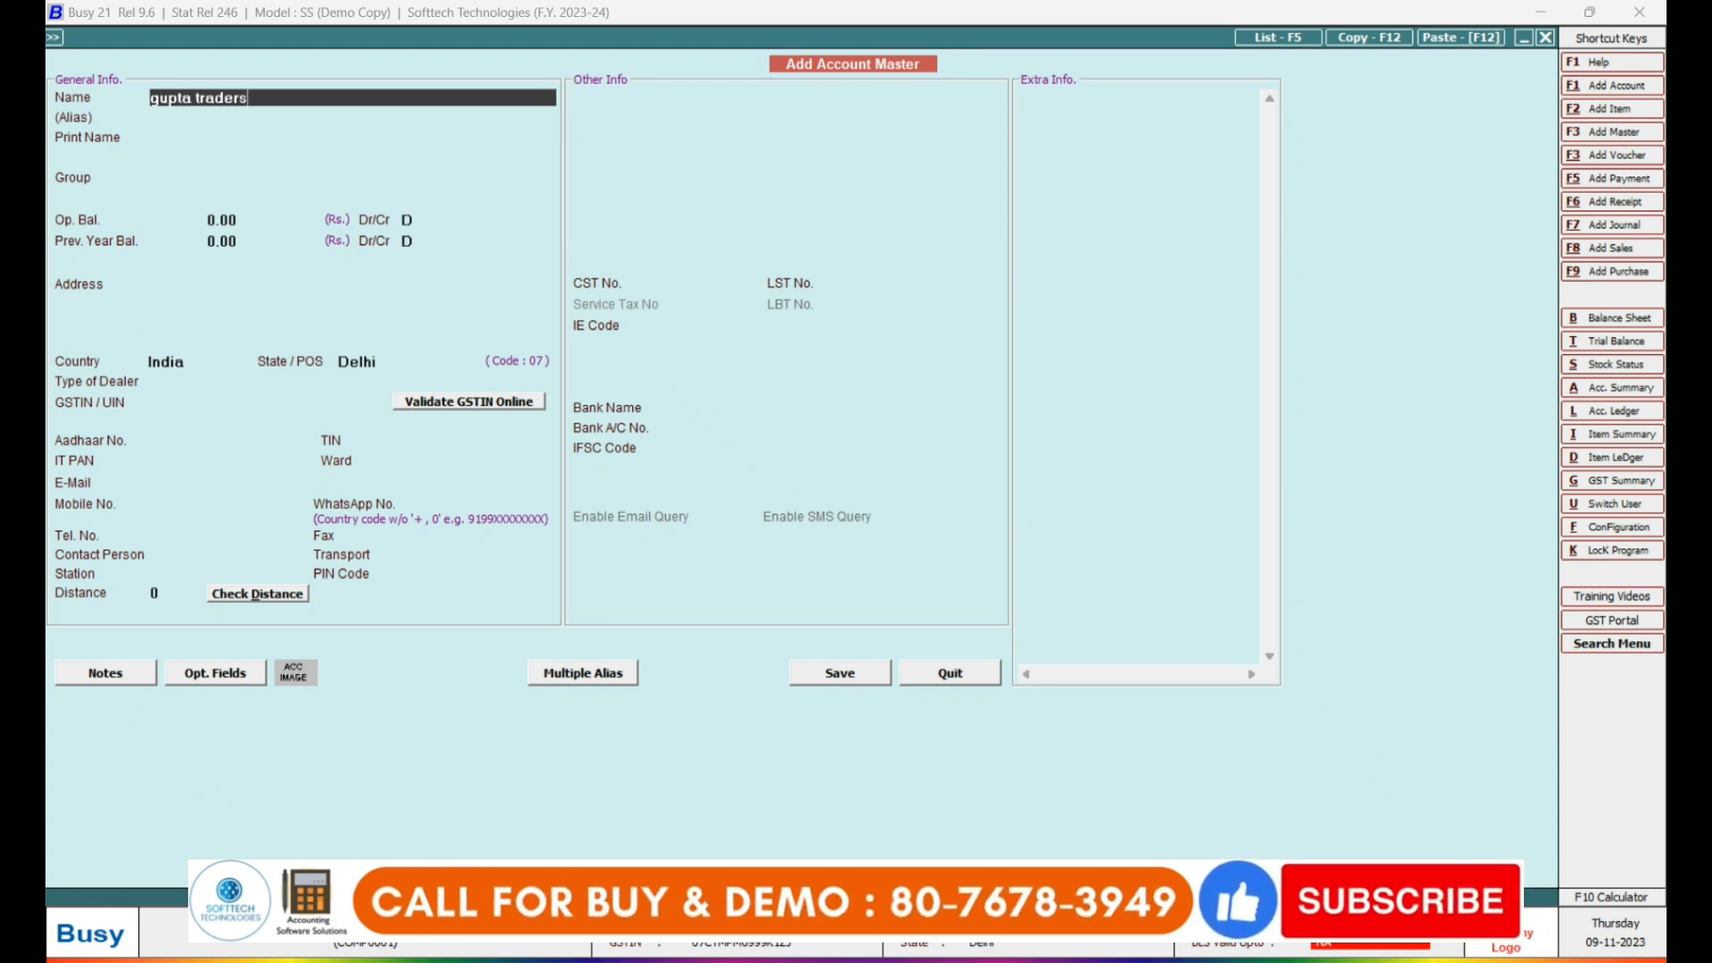
{"action": "key", "text": "Return"}
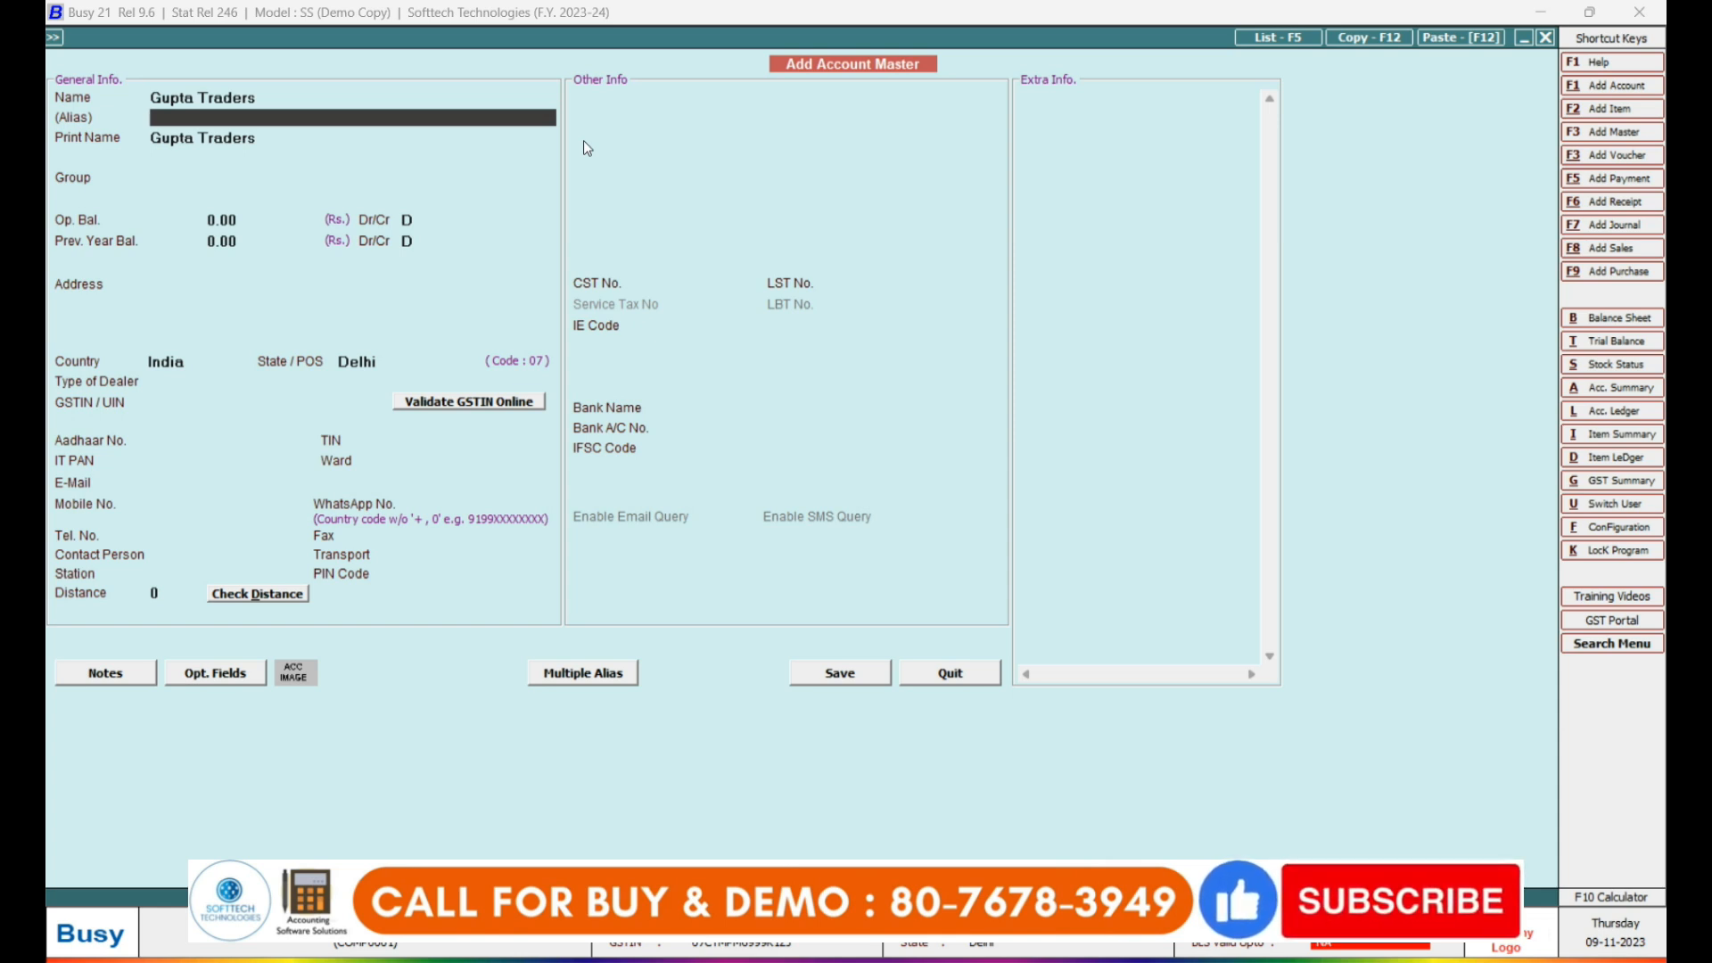
{"action": "key", "text": "Return"}
{"action": "key", "text": "Return"}
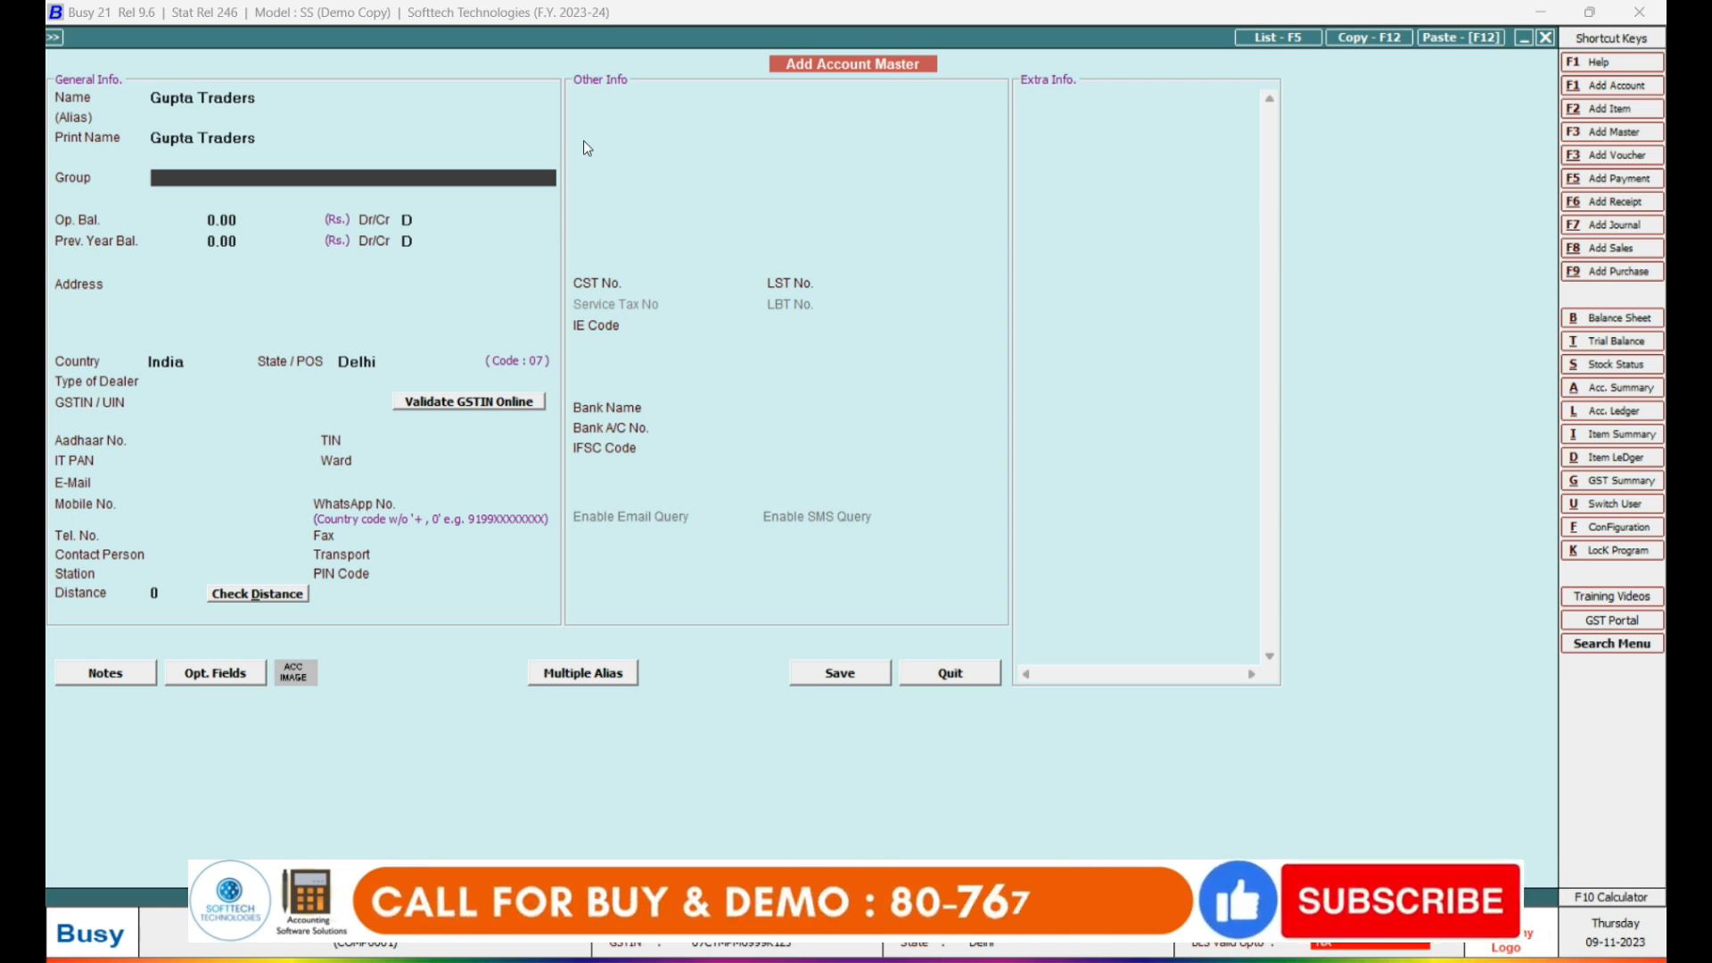
Look through the Sundry Creditors and Sundry Debtors groups, then clear the search.
{"action": "type", "text": "sun"}
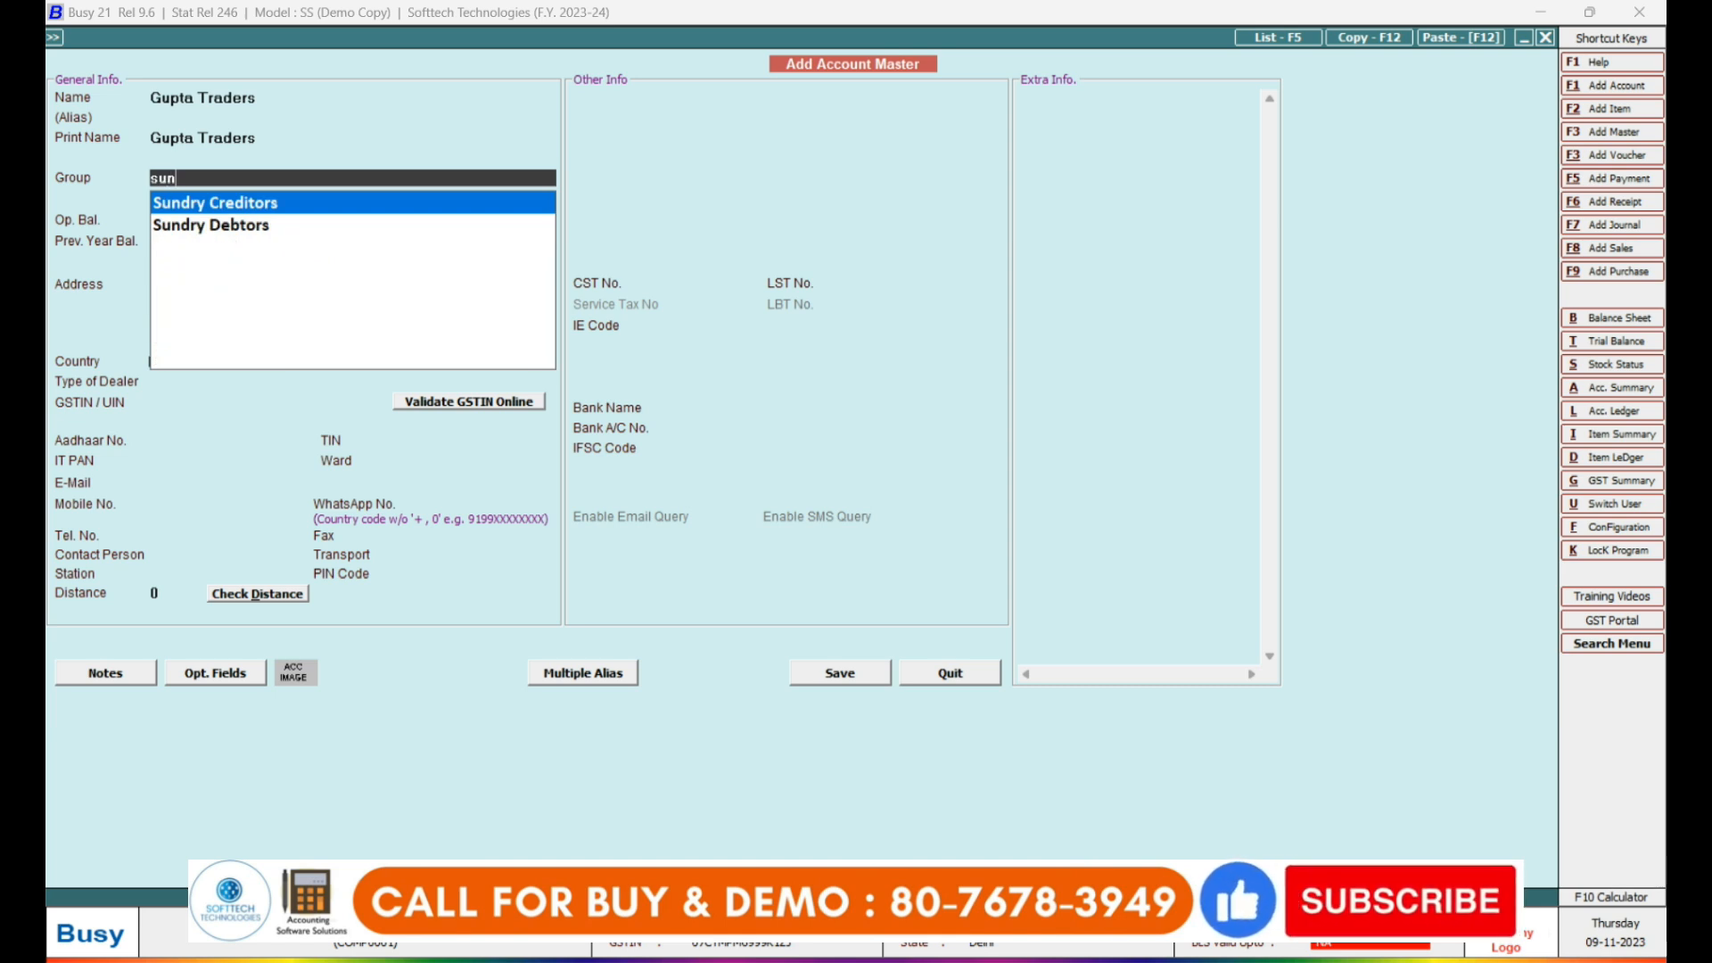
{"action": "key", "text": "Down"}
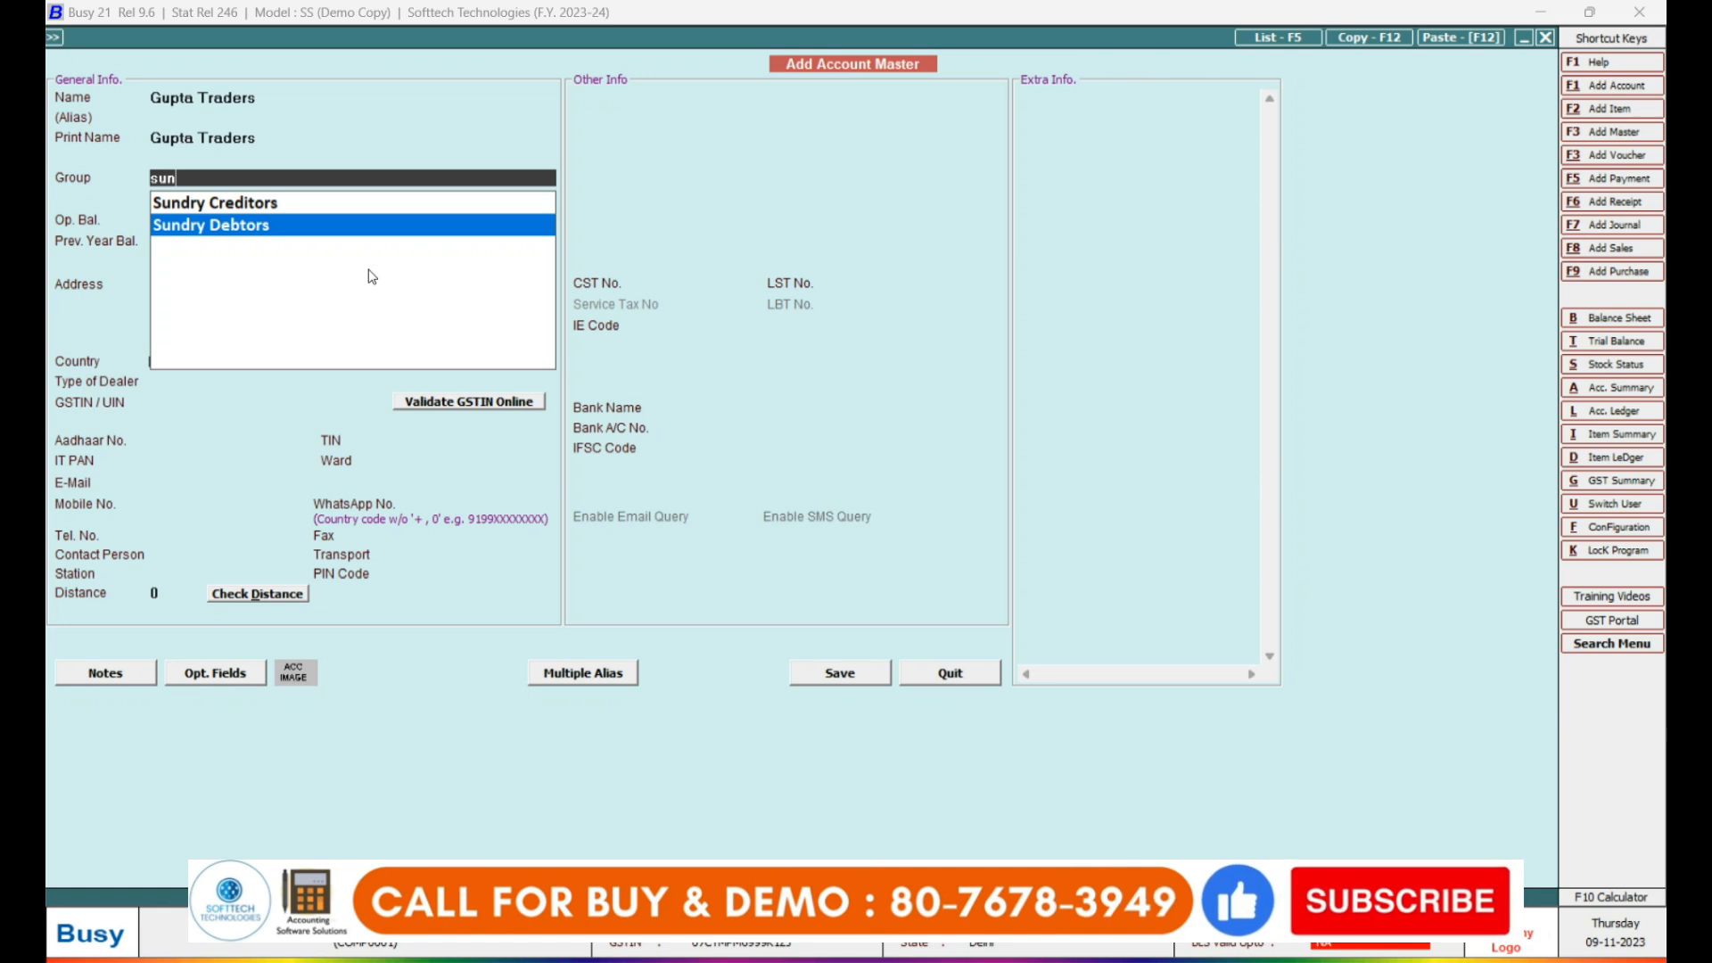
{"action": "key", "text": "Up"}
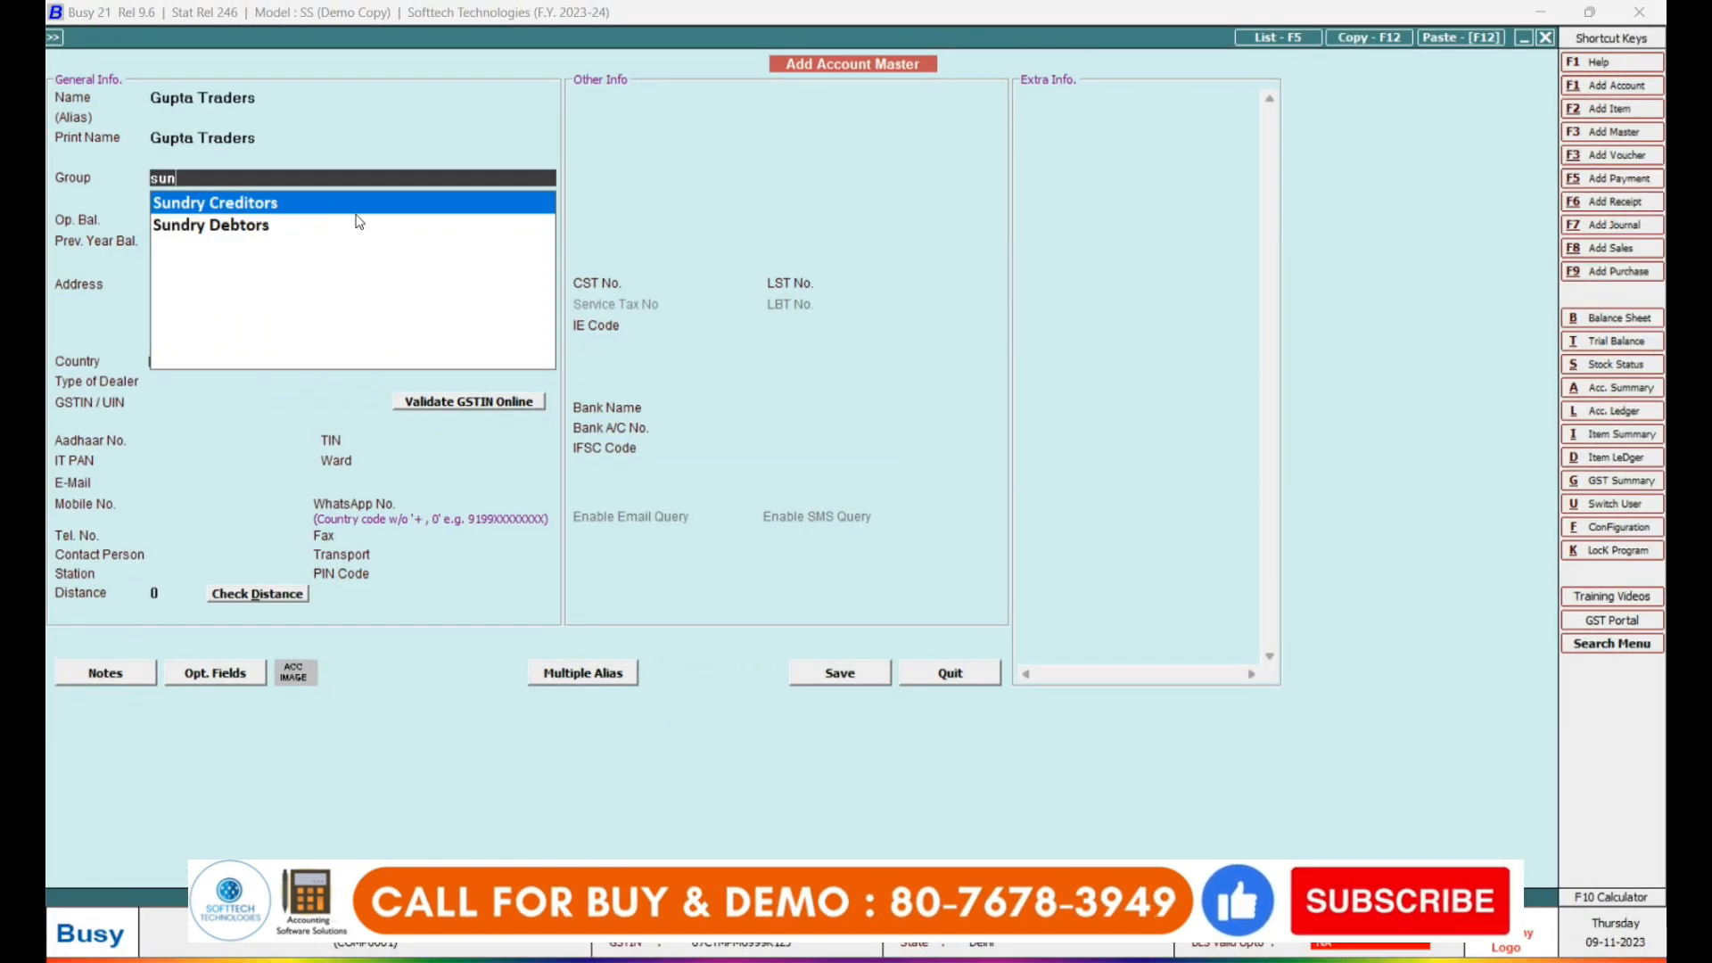
{"action": "key", "text": "Down"}
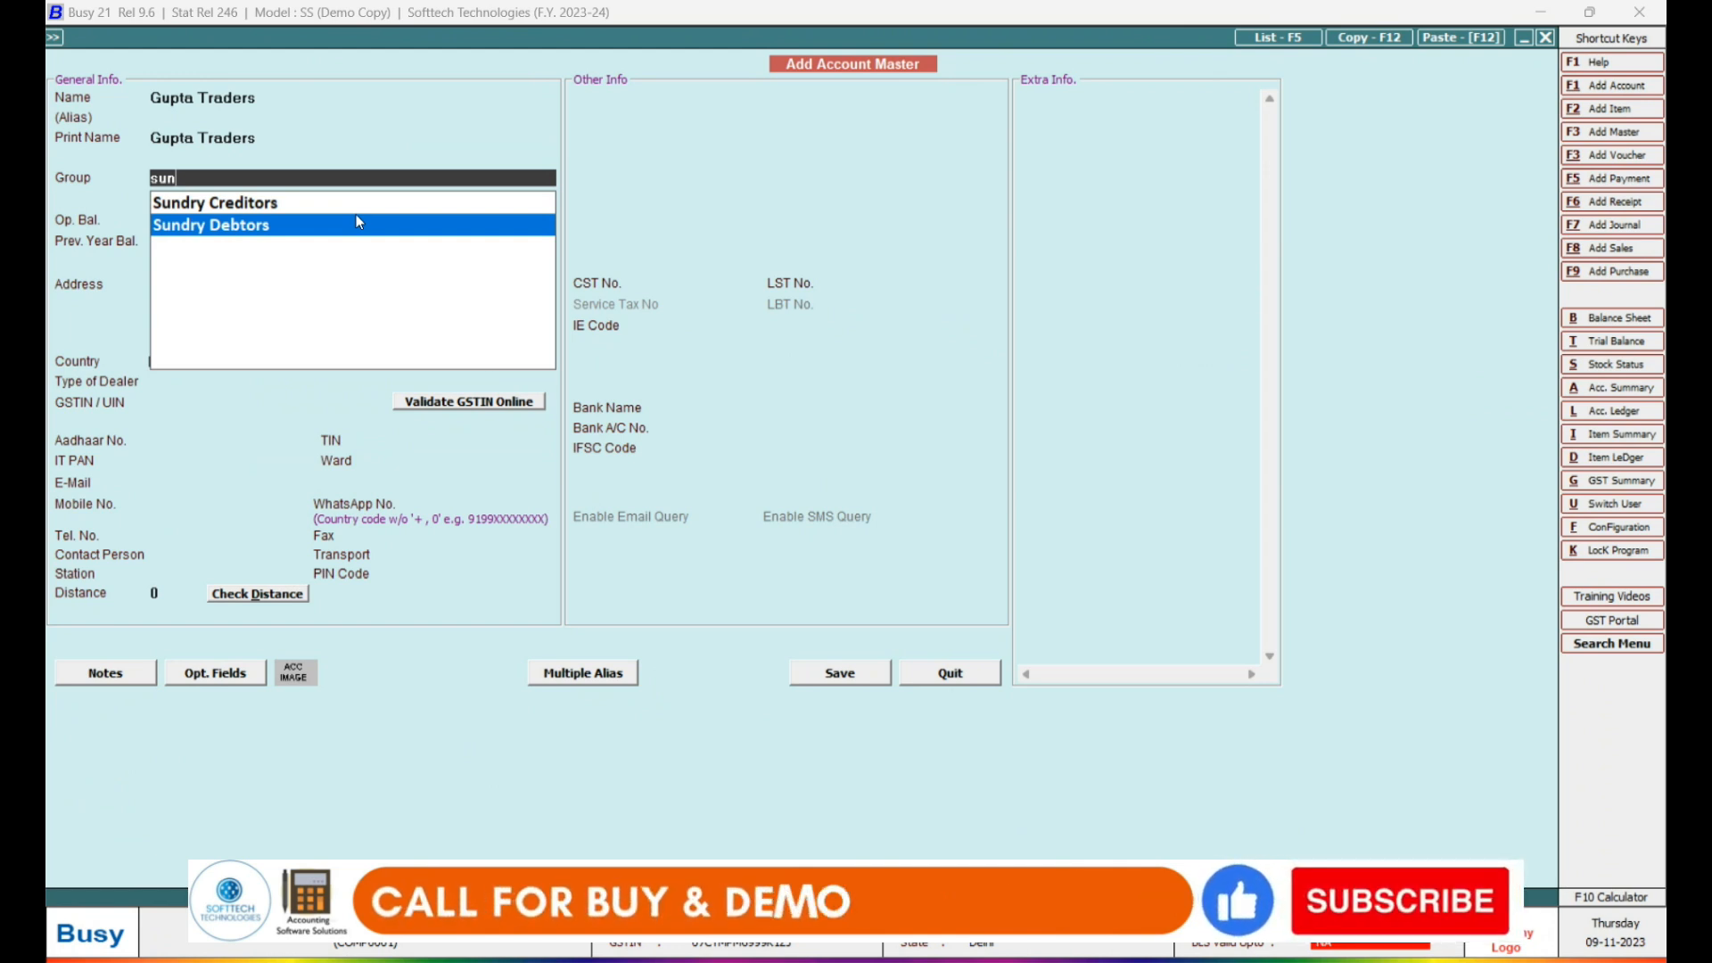
{"action": "key", "text": "BackSpace"}
{"action": "key", "text": "BackSpace"}
{"action": "key", "text": "BackSpace"}
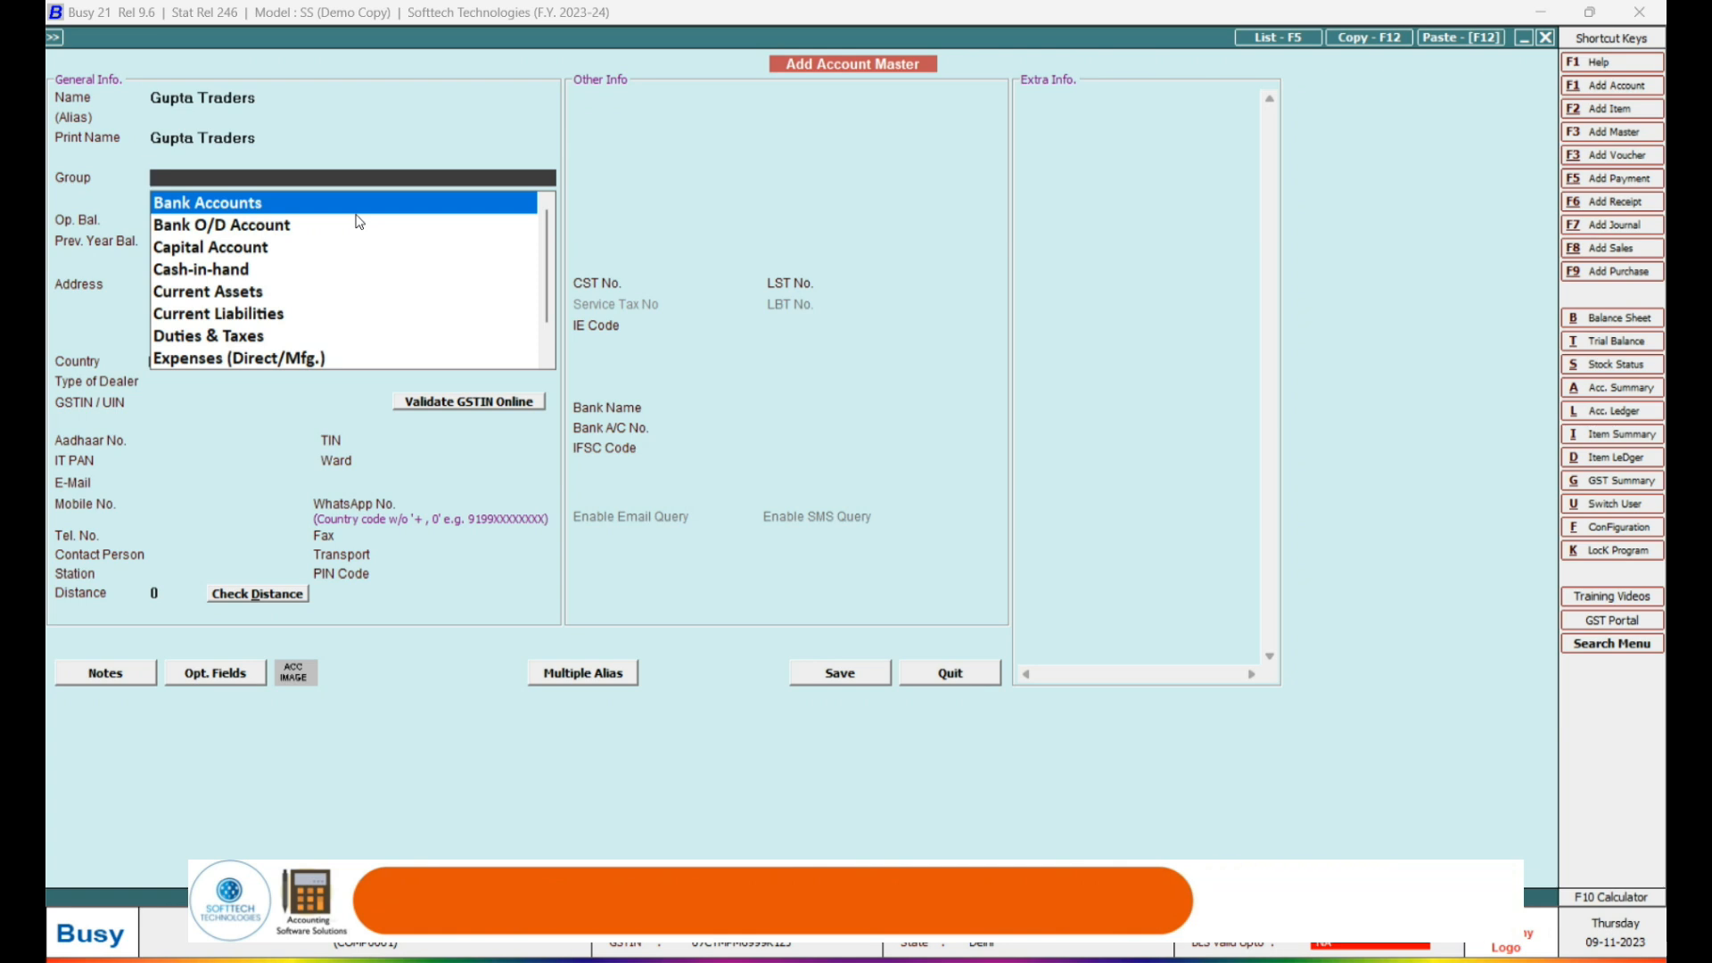
Browse the Expenses (Direct/Mfg.) and Expenses (Indirect/Admn.) groups, then clear the search.
{"action": "type", "text": "expe"}
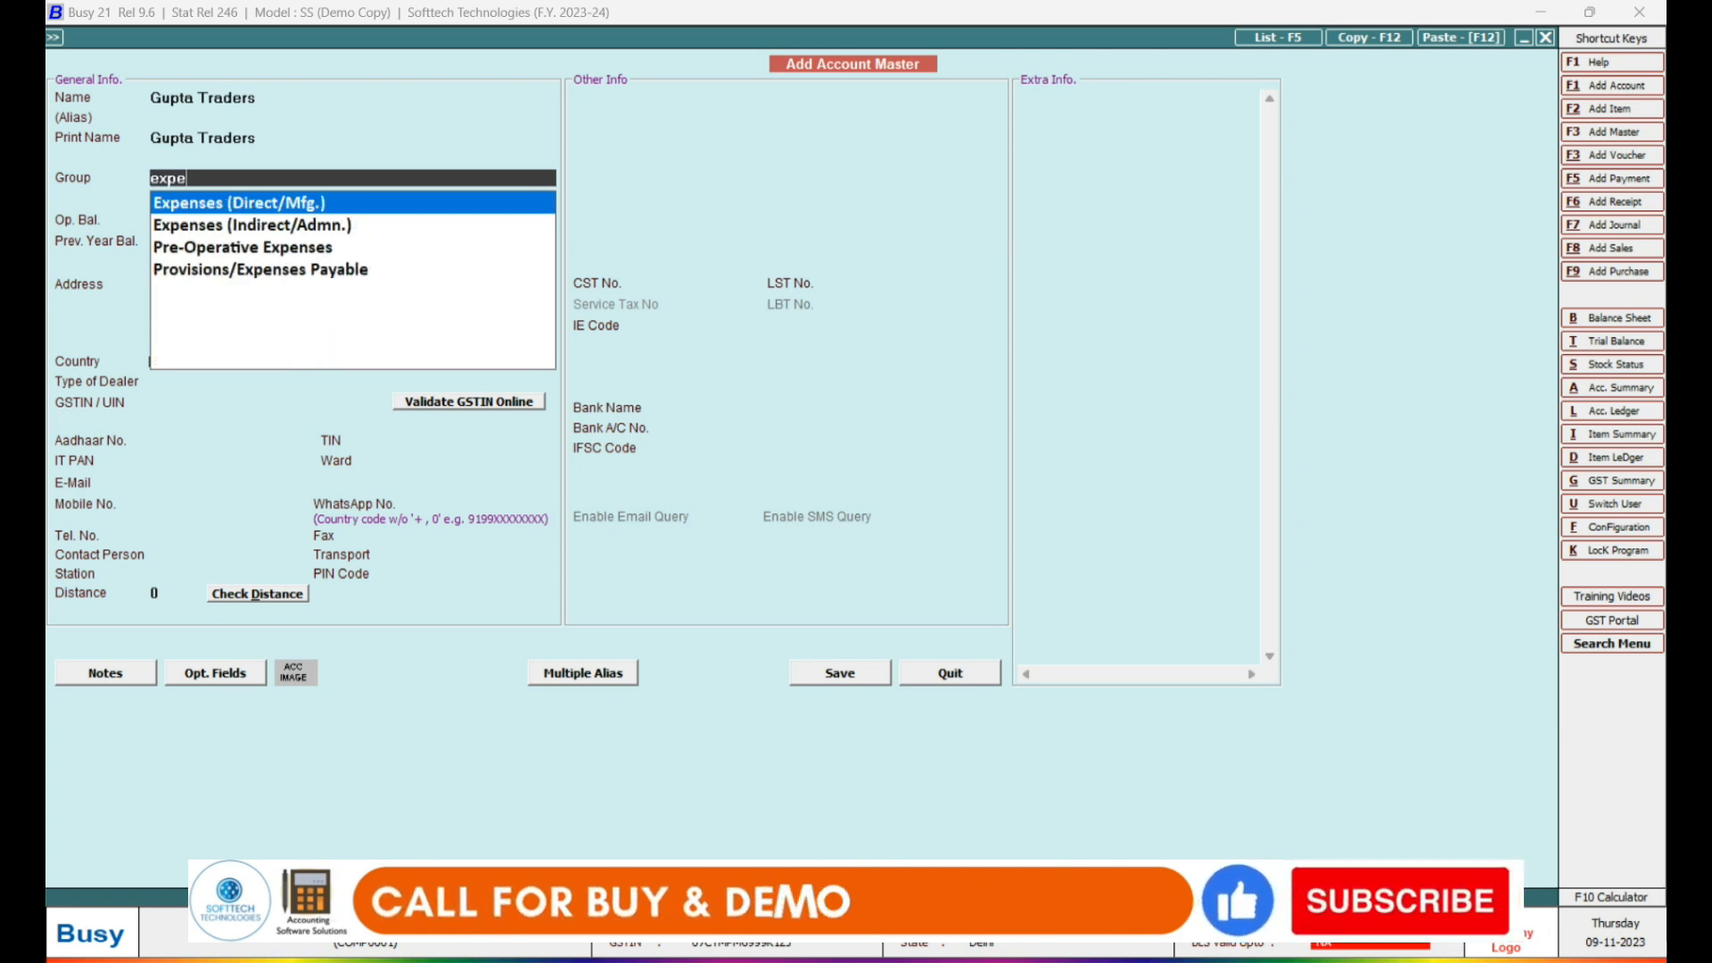
{"action": "key", "text": "Down"}
{"action": "key", "text": "Up"}
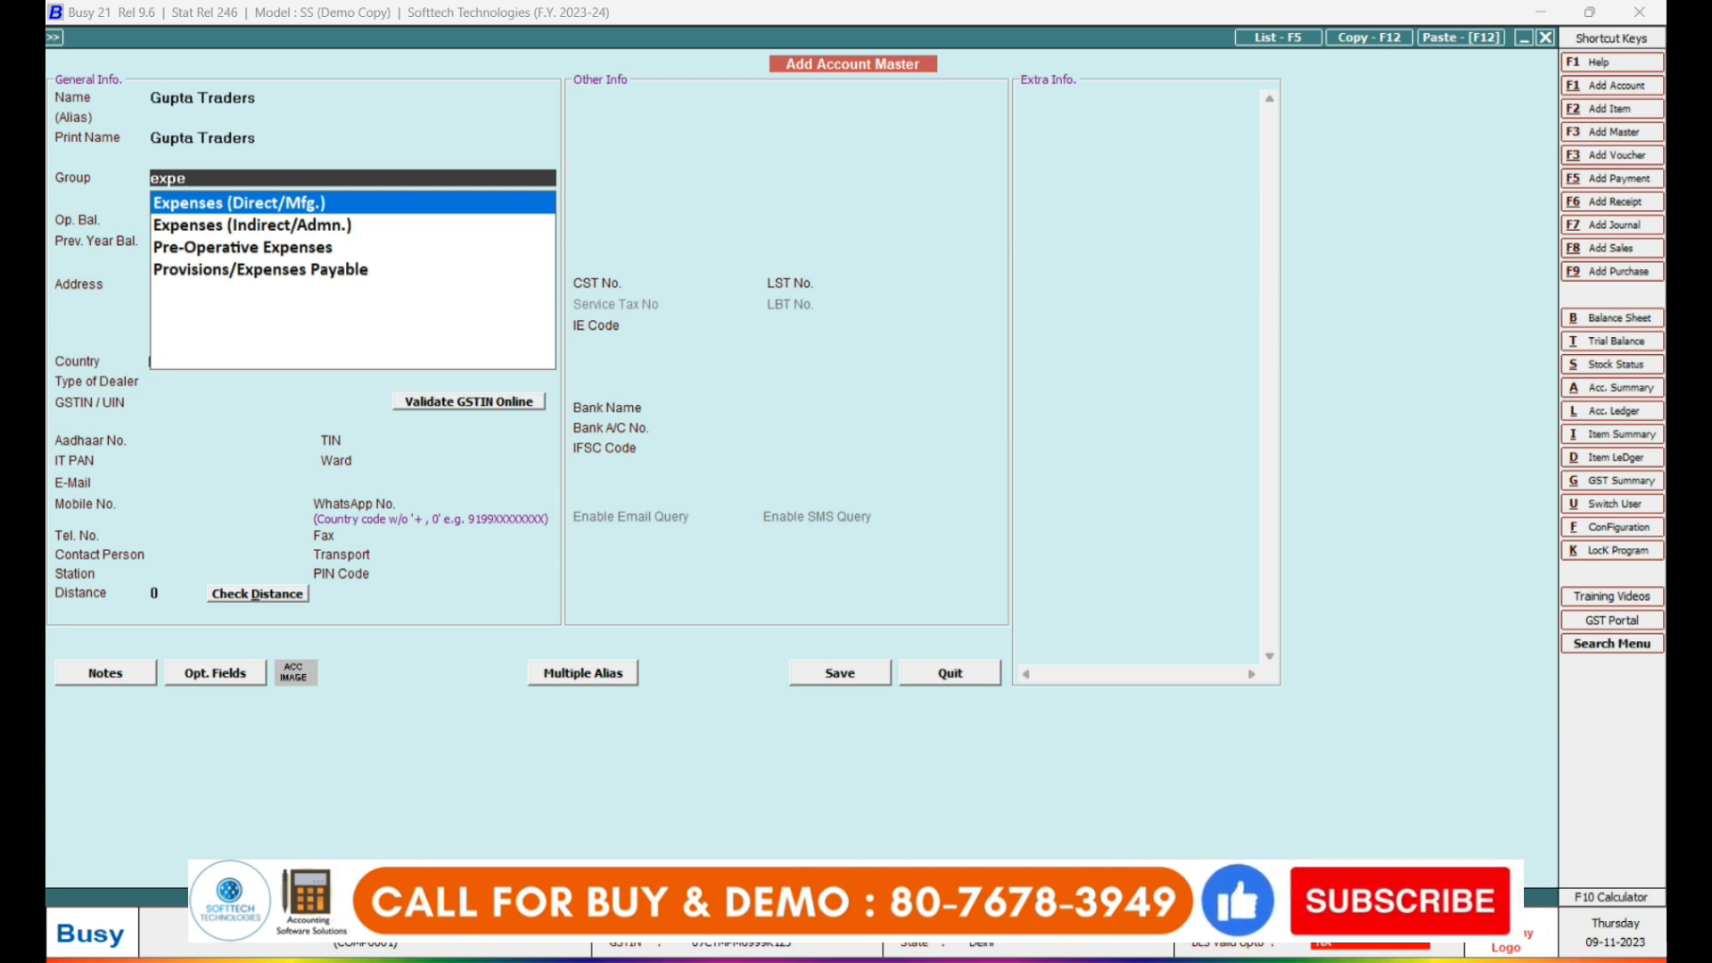
{"action": "key", "text": "Down"}
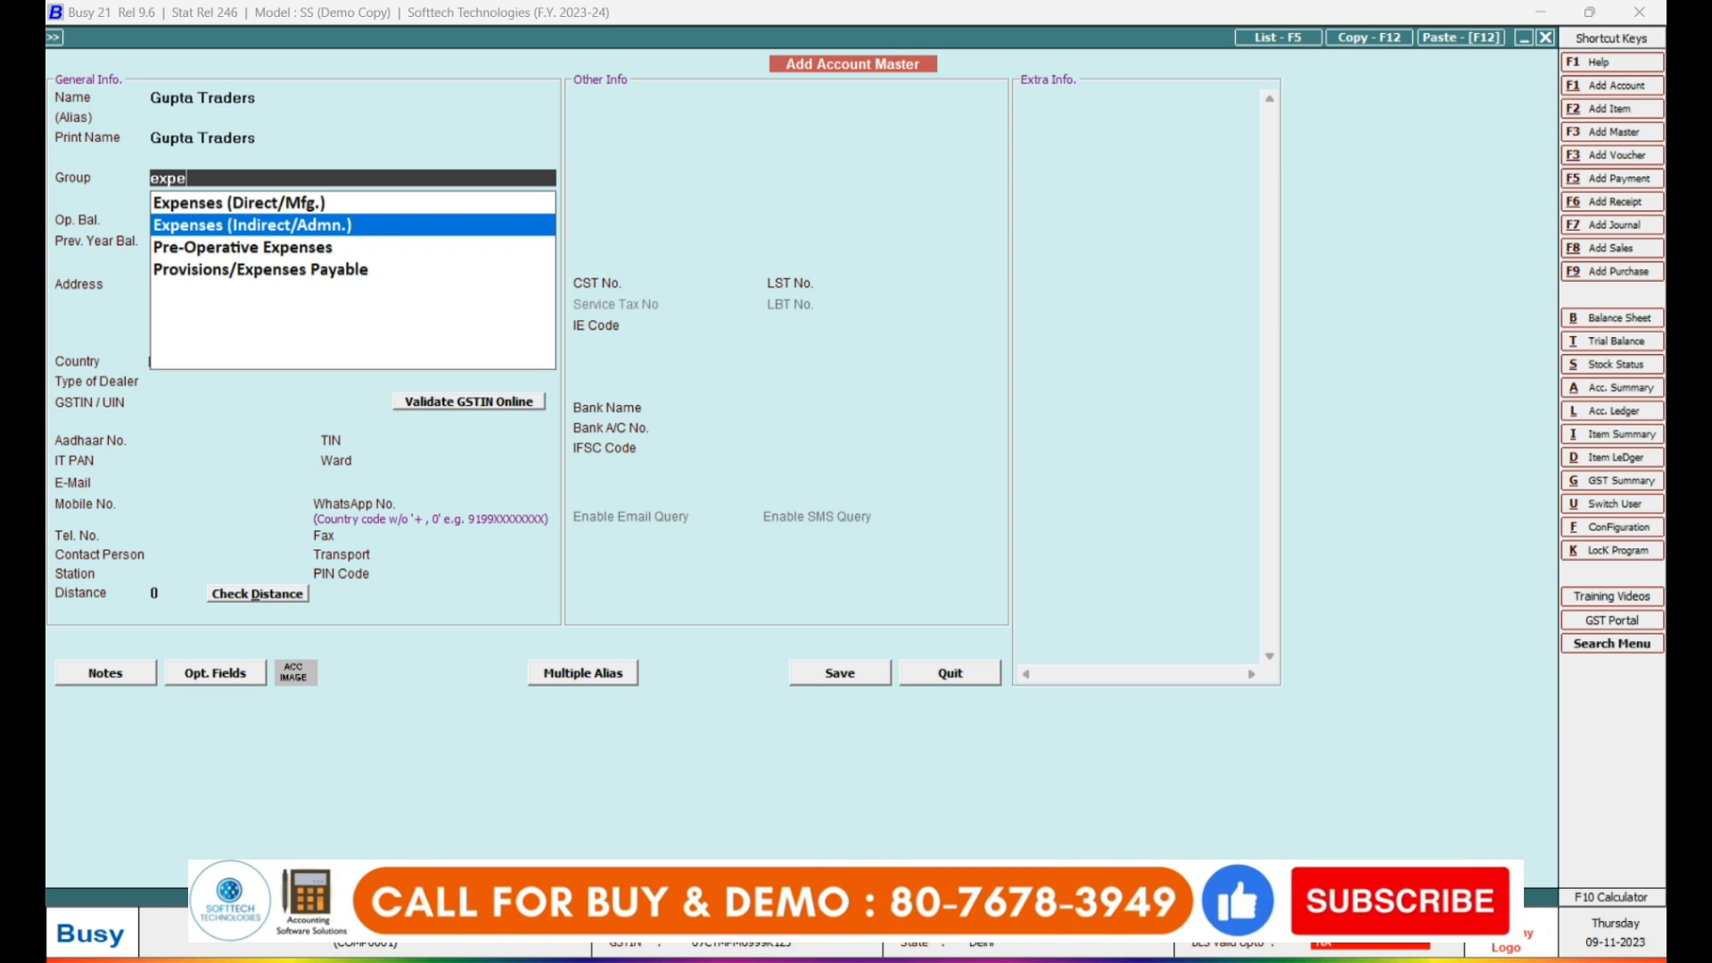
{"action": "key", "text": "Up"}
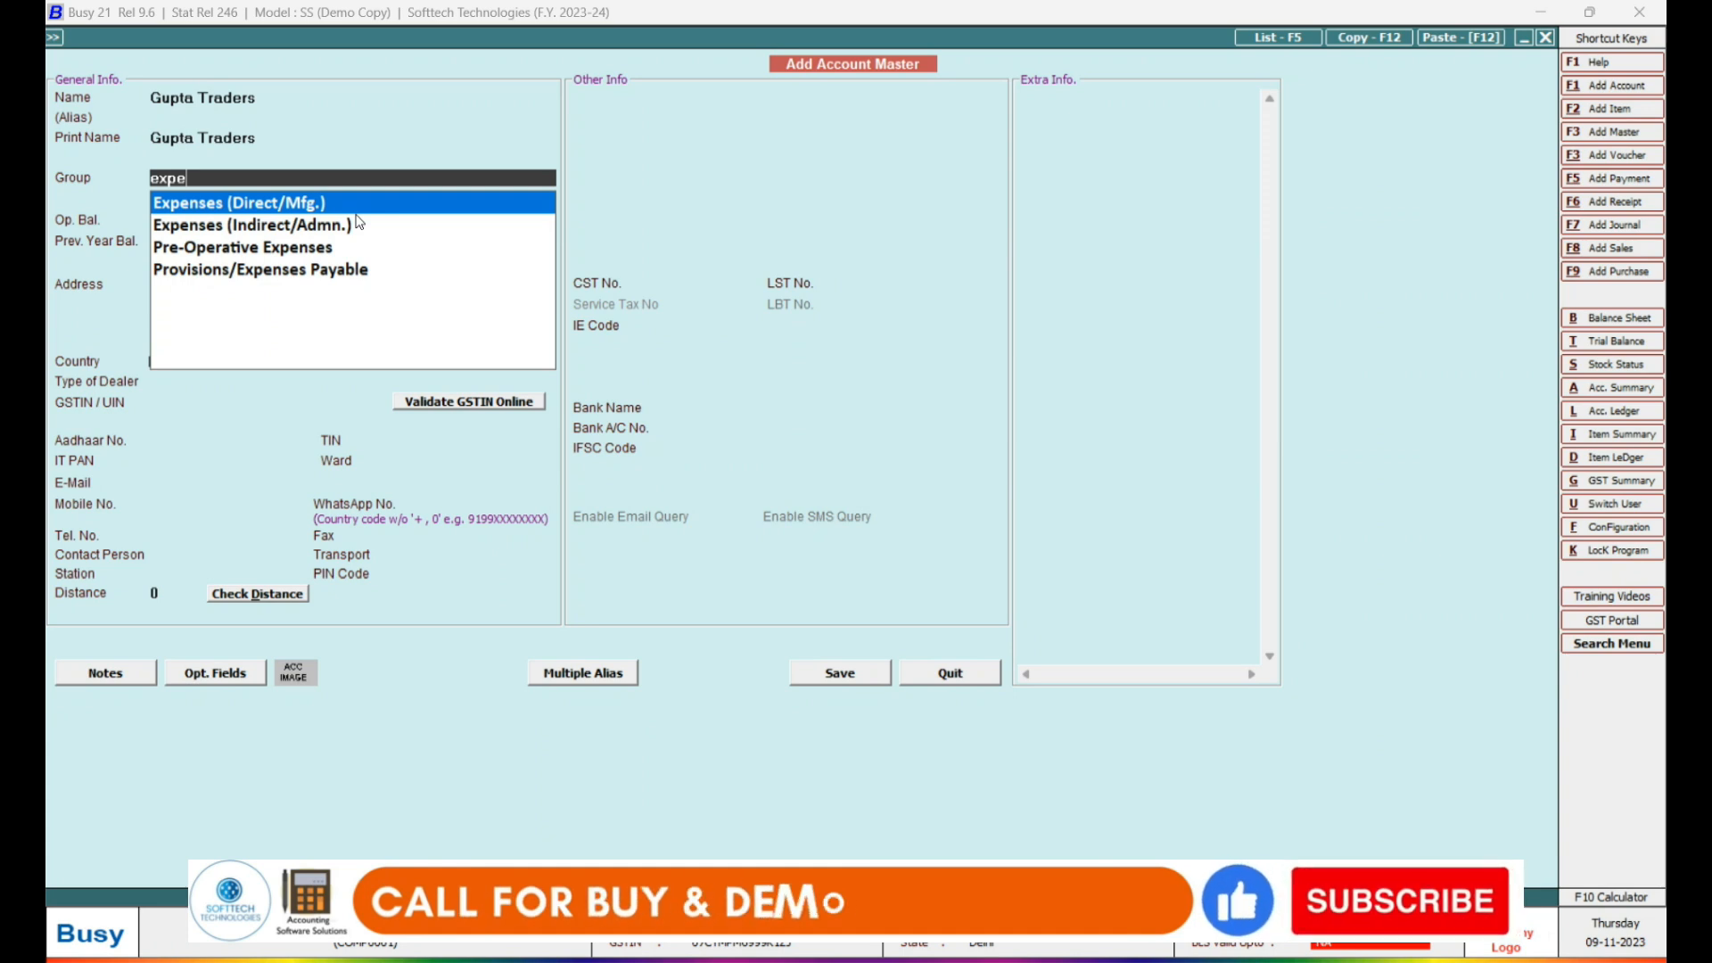
{"action": "key", "text": "BackSpace"}
{"action": "key", "text": "BackSpace"}
{"action": "key", "text": "BackSpace"}
{"action": "key", "text": "BackSpace"}
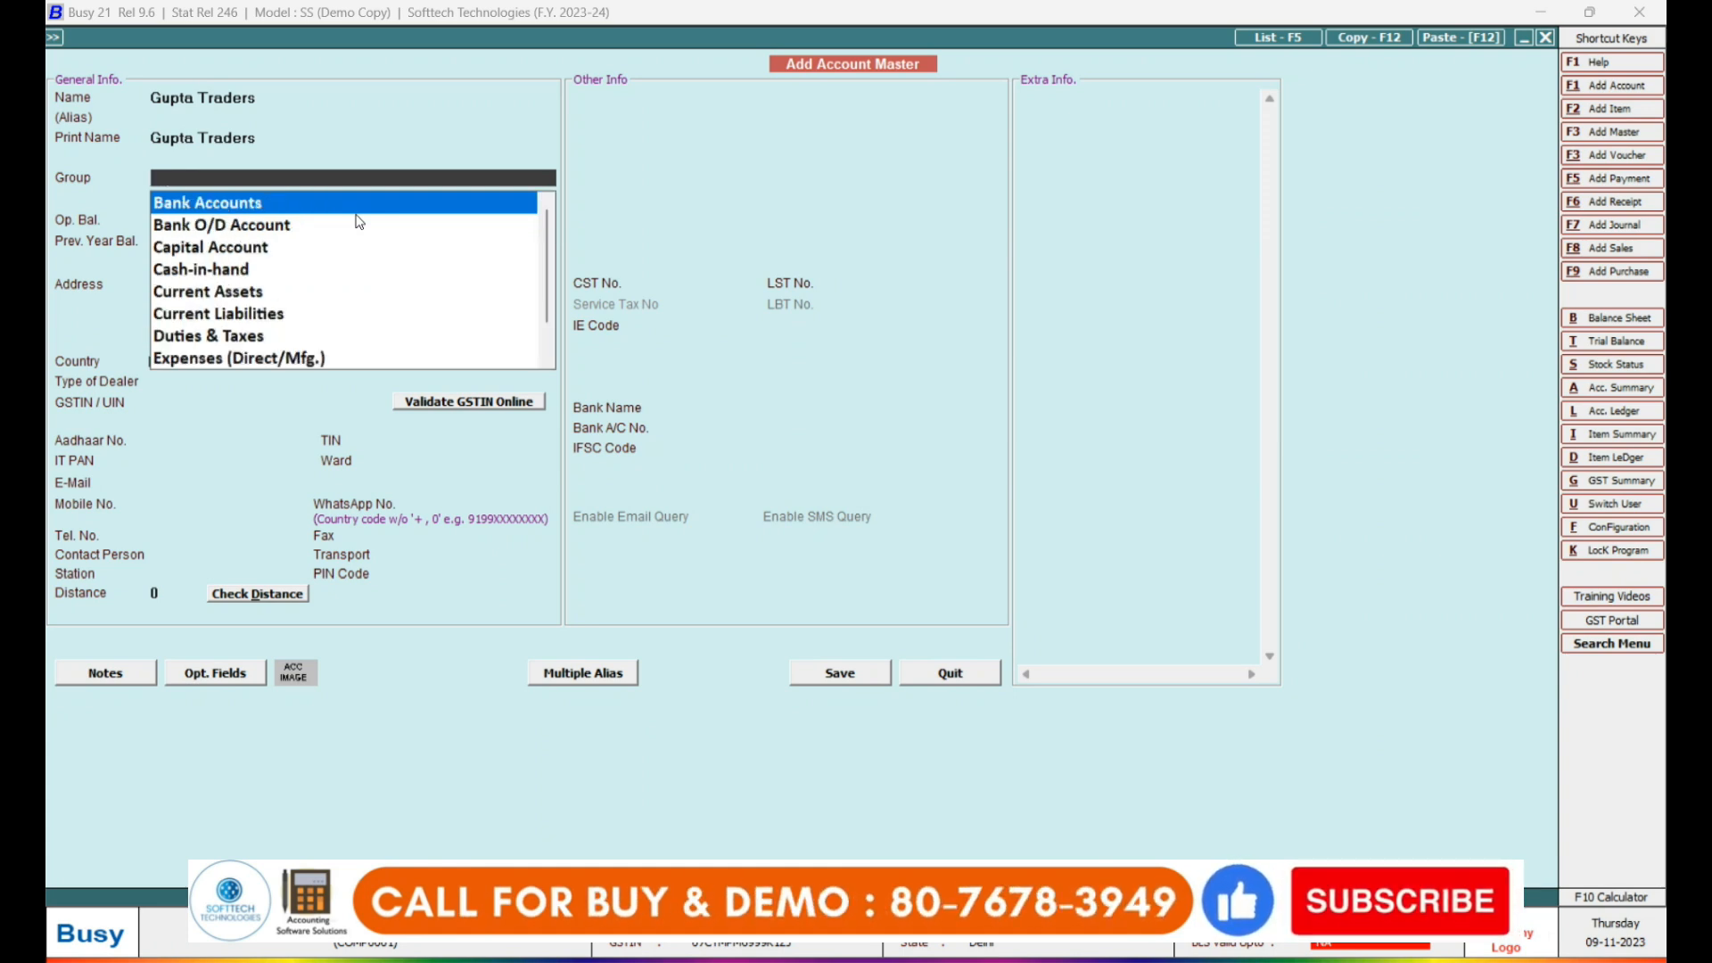
Choose Sundry Debtors as the account's group.
{"action": "type", "text": "sund"}
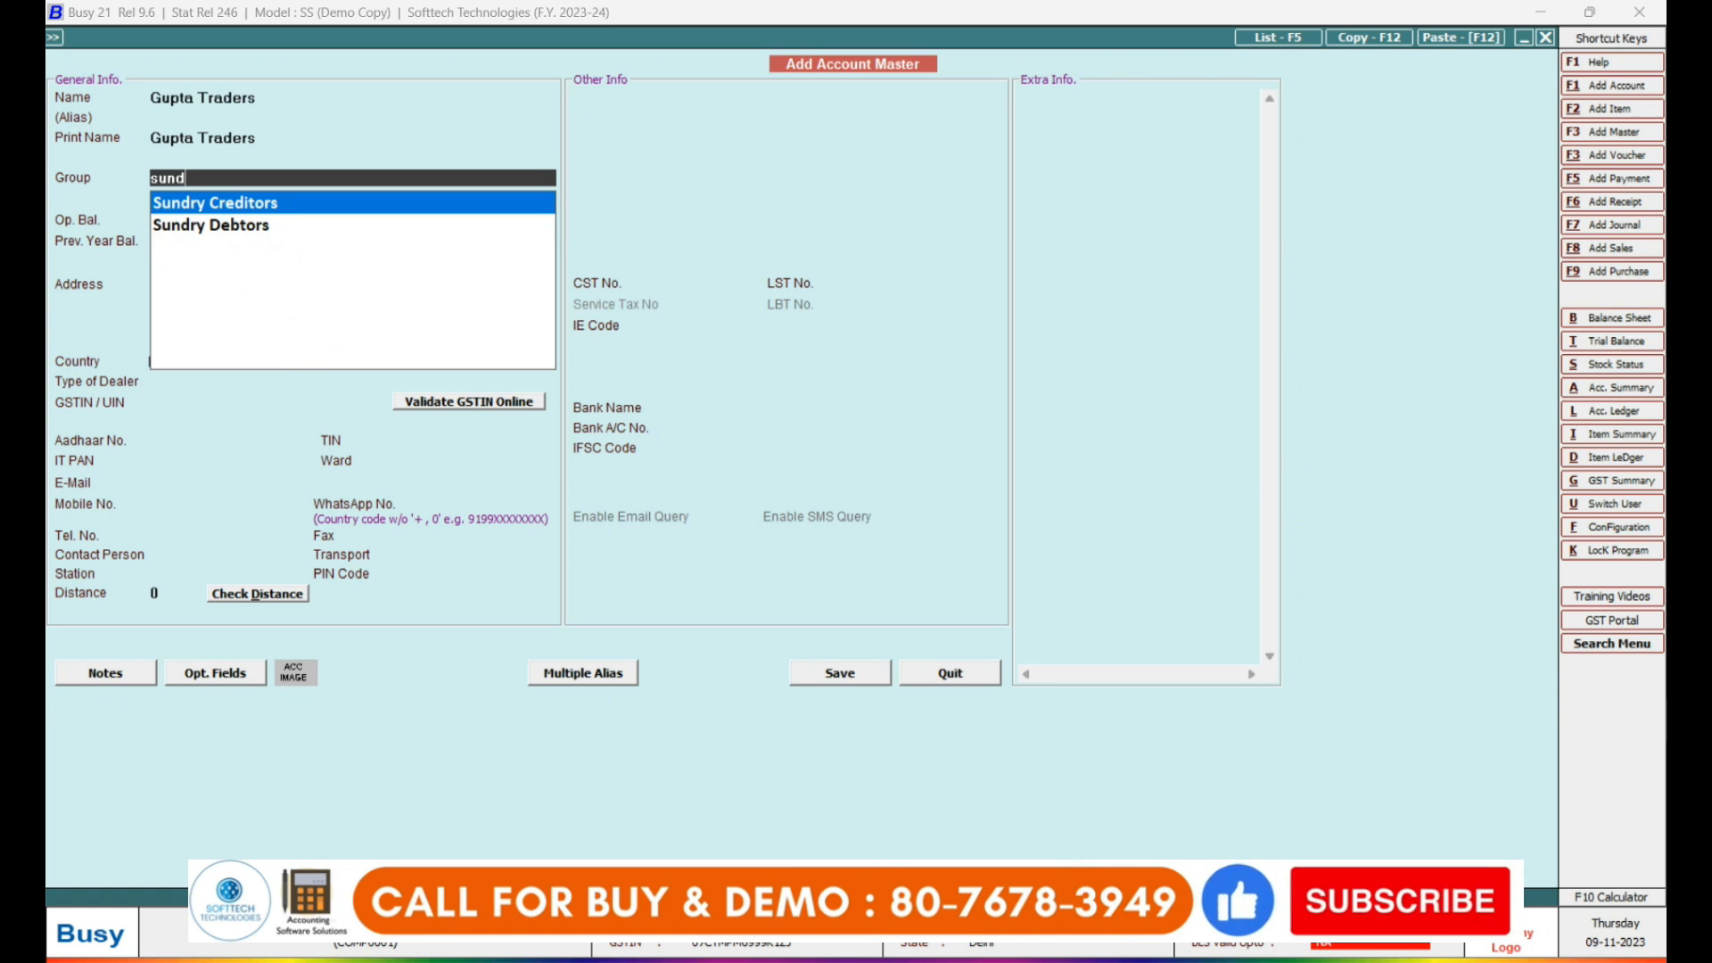
{"action": "key", "text": "Down"}
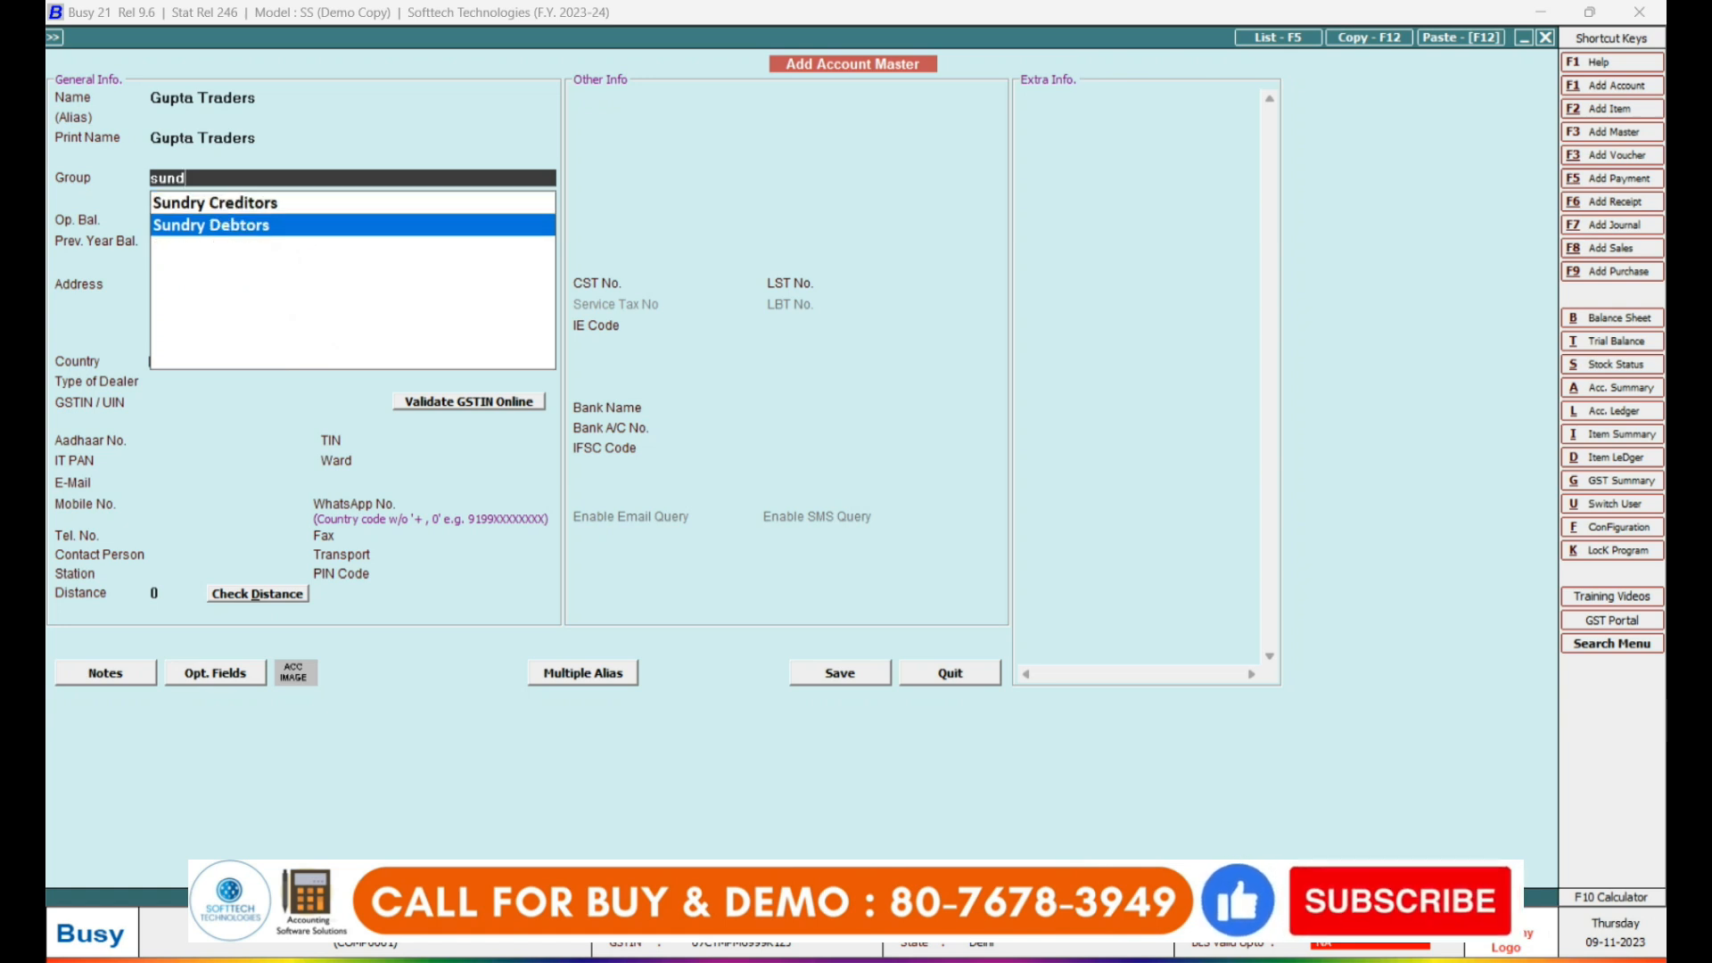
{"action": "key", "text": "Return"}
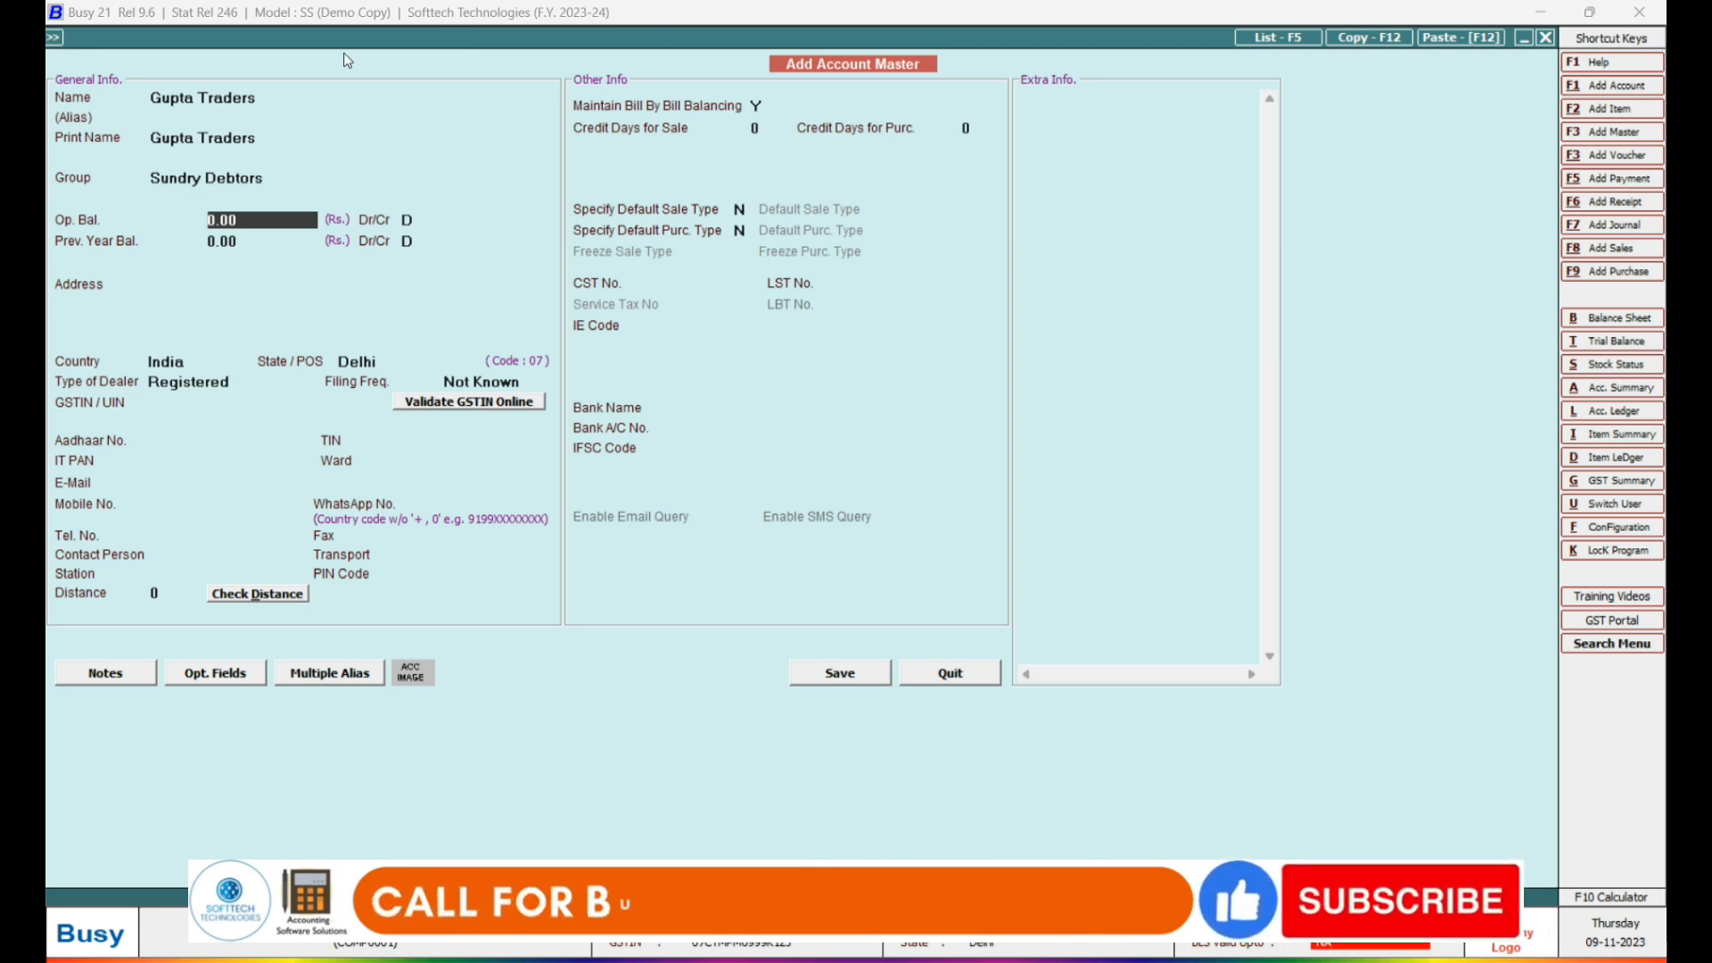
Enter a 2,500.00 debit opening balance and begin the address with 'delhi ind'.
{"action": "type", "text": "2500"}
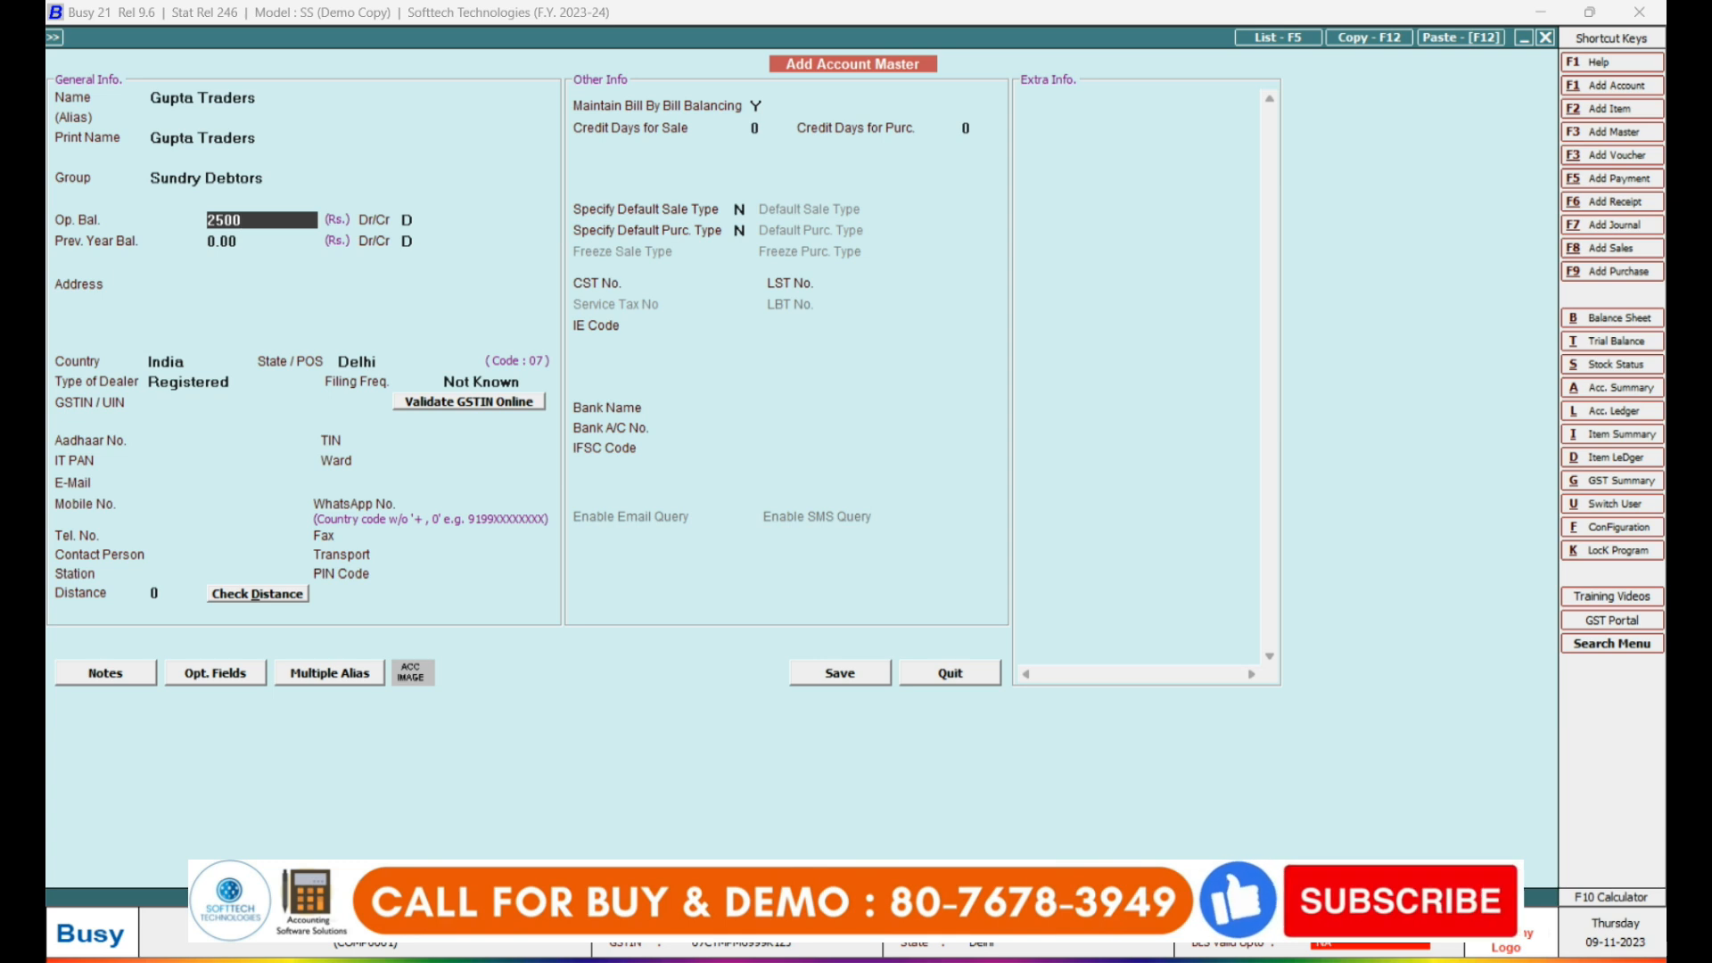
{"action": "key", "text": "Return"}
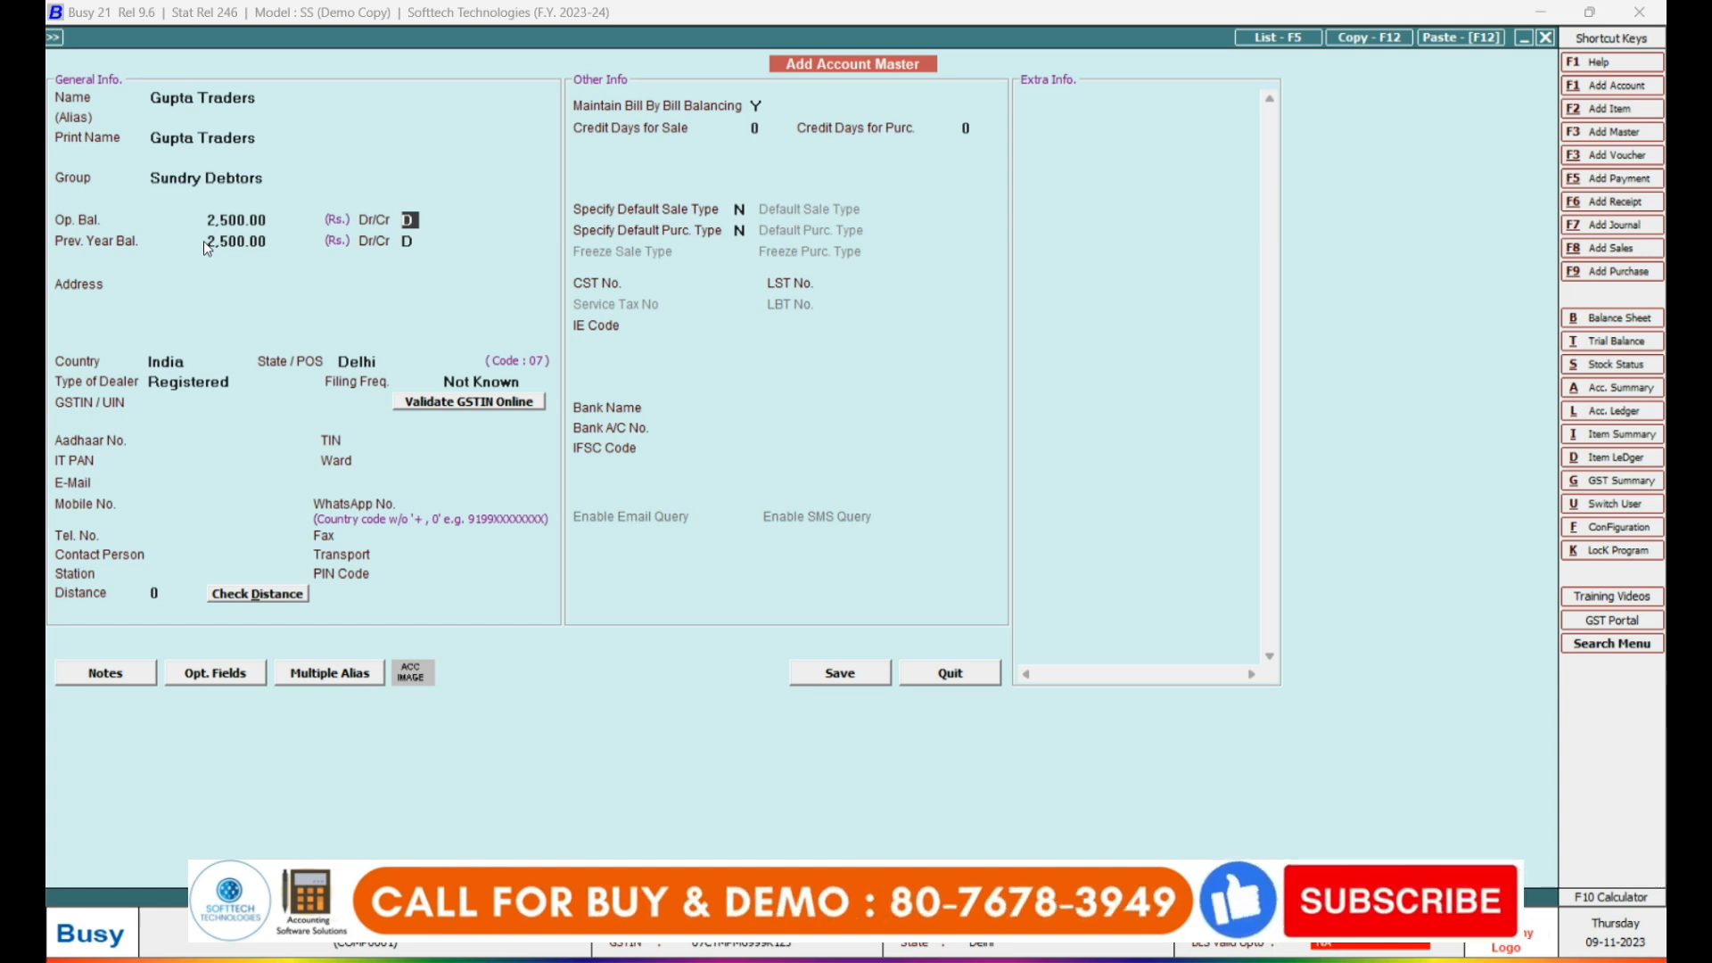
{"action": "key", "text": "Return"}
{"action": "key", "text": "Return"}
{"action": "key", "text": "Return"}
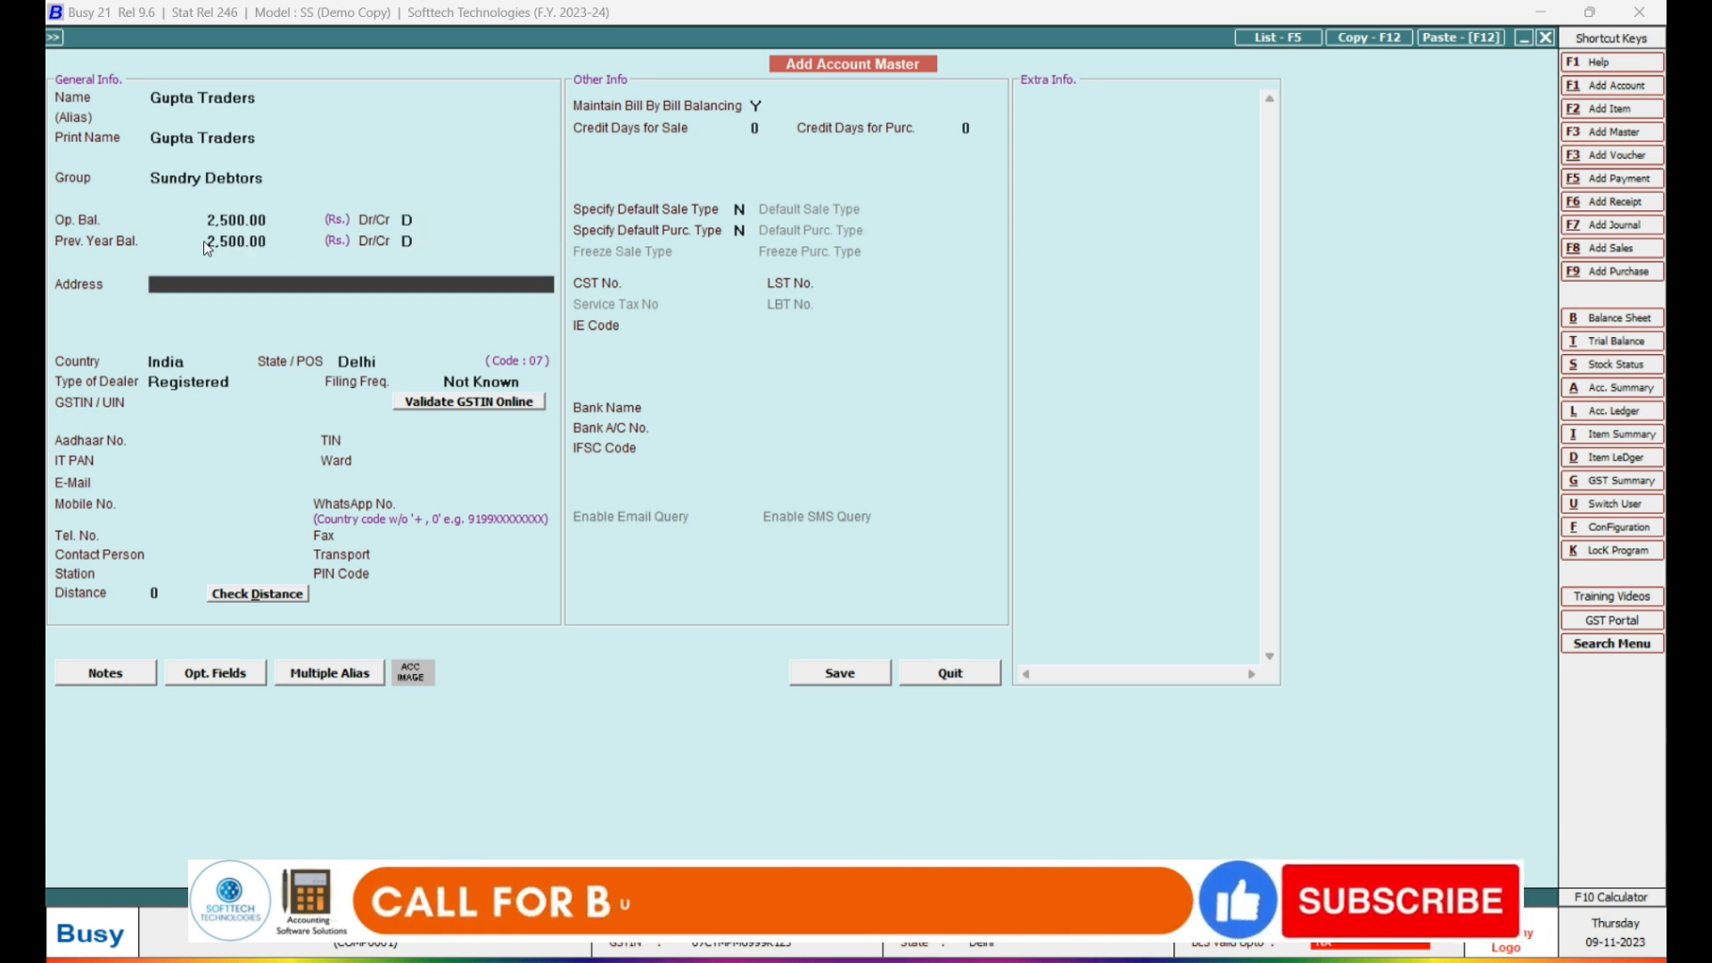
{"action": "type", "text": "delhi india"}
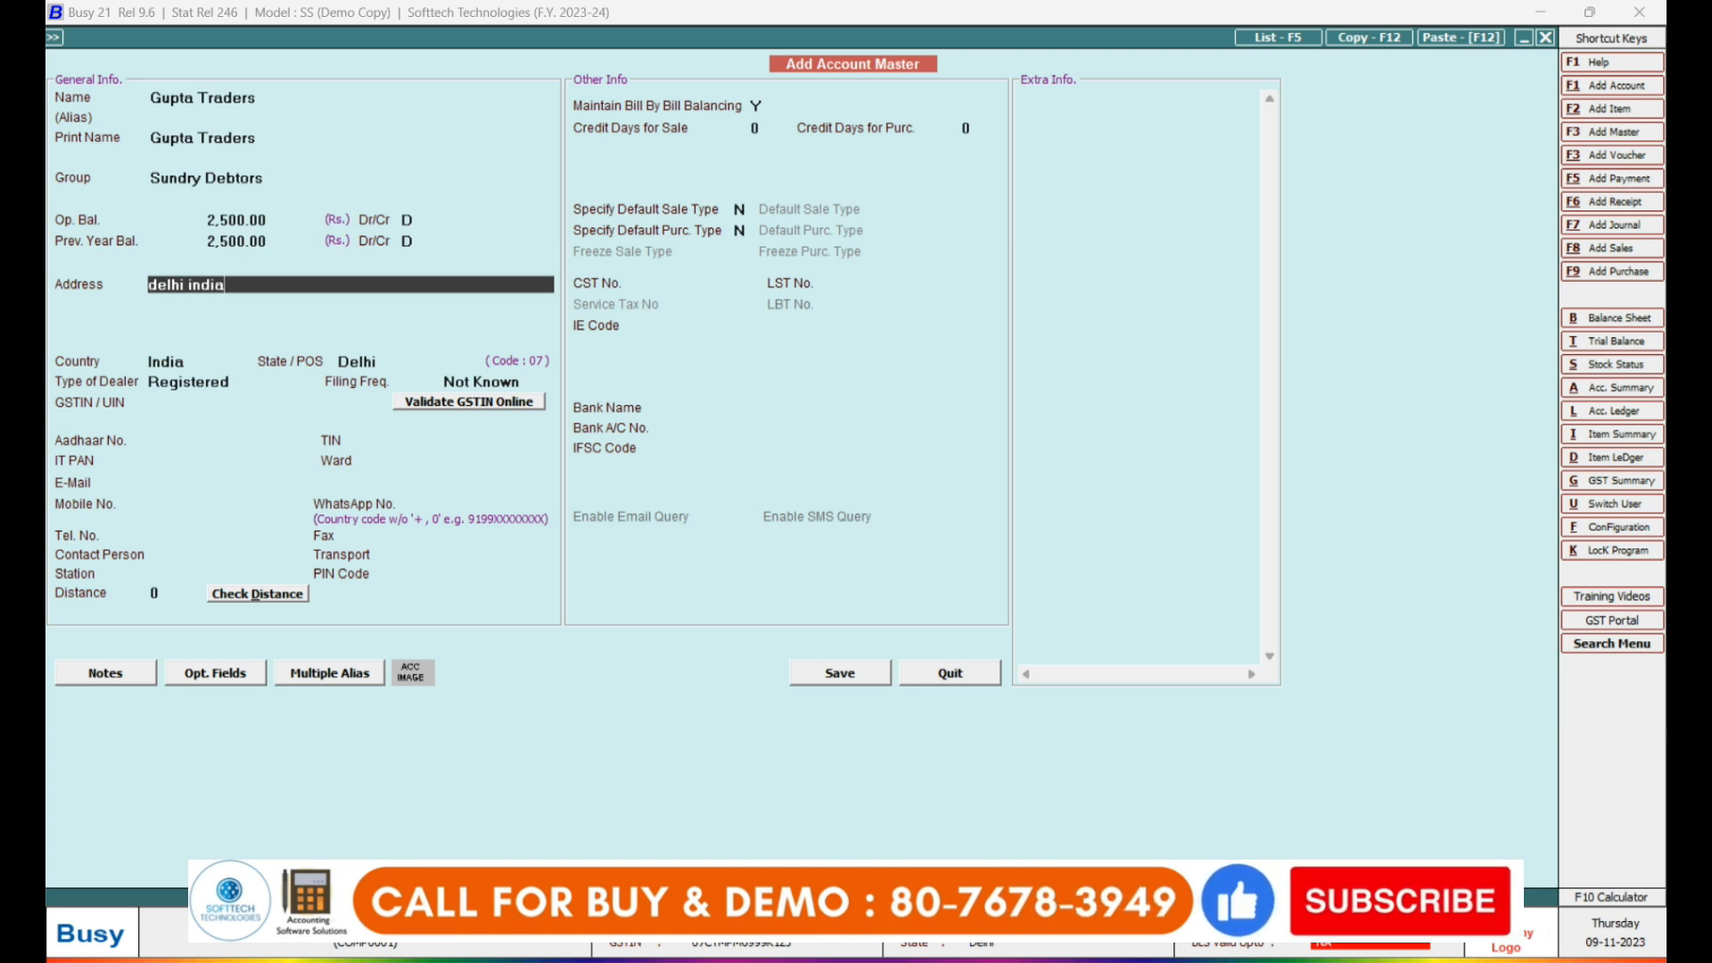
{"action": "key", "text": "Return"}
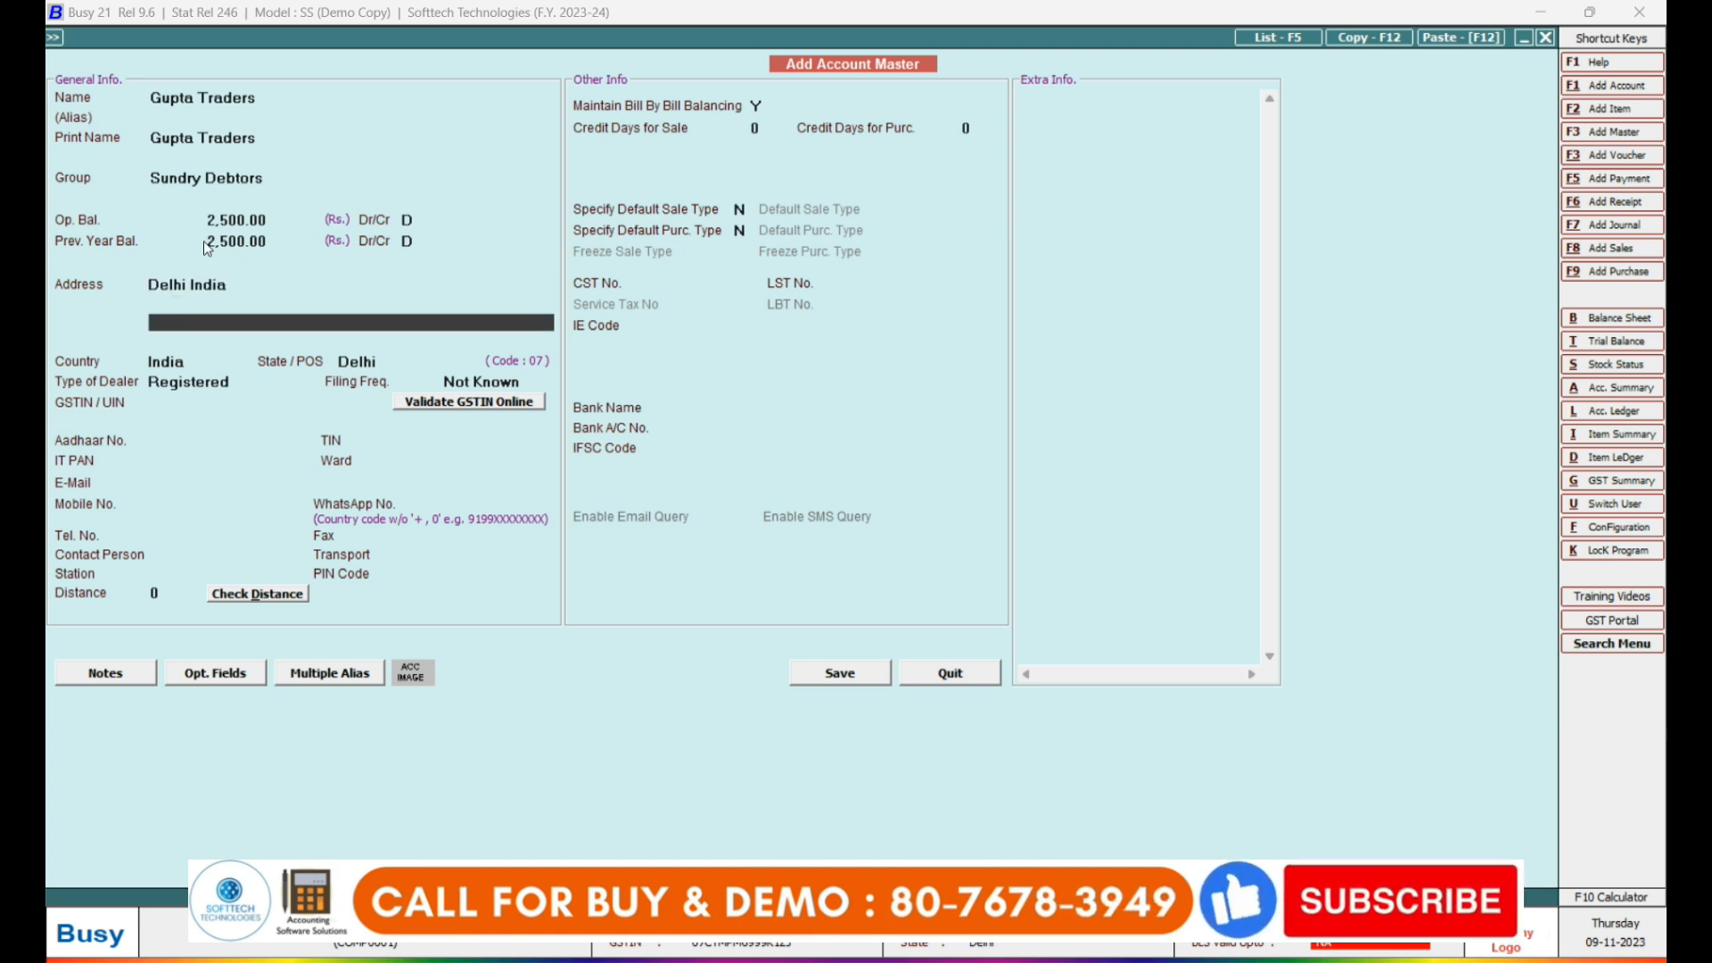
{"action": "key", "text": "Up"}
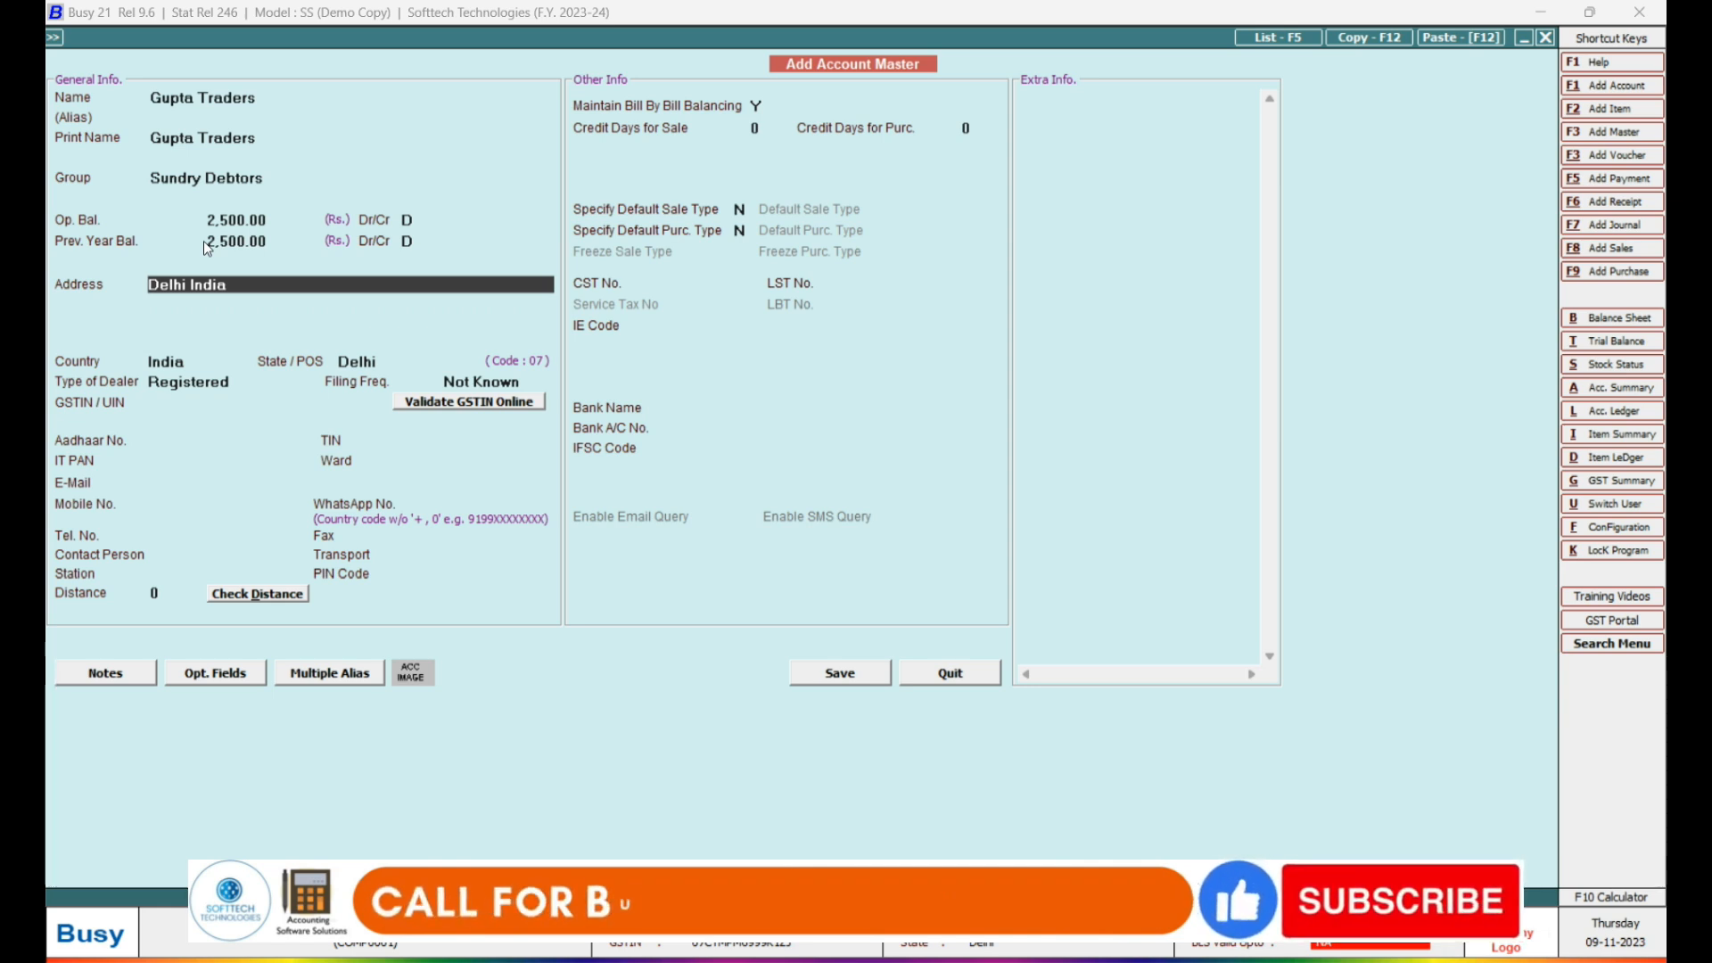
{"action": "key", "text": "Return"}
{"action": "key", "text": "Return"}
{"action": "key", "text": "Return"}
{"action": "key", "text": "Return"}
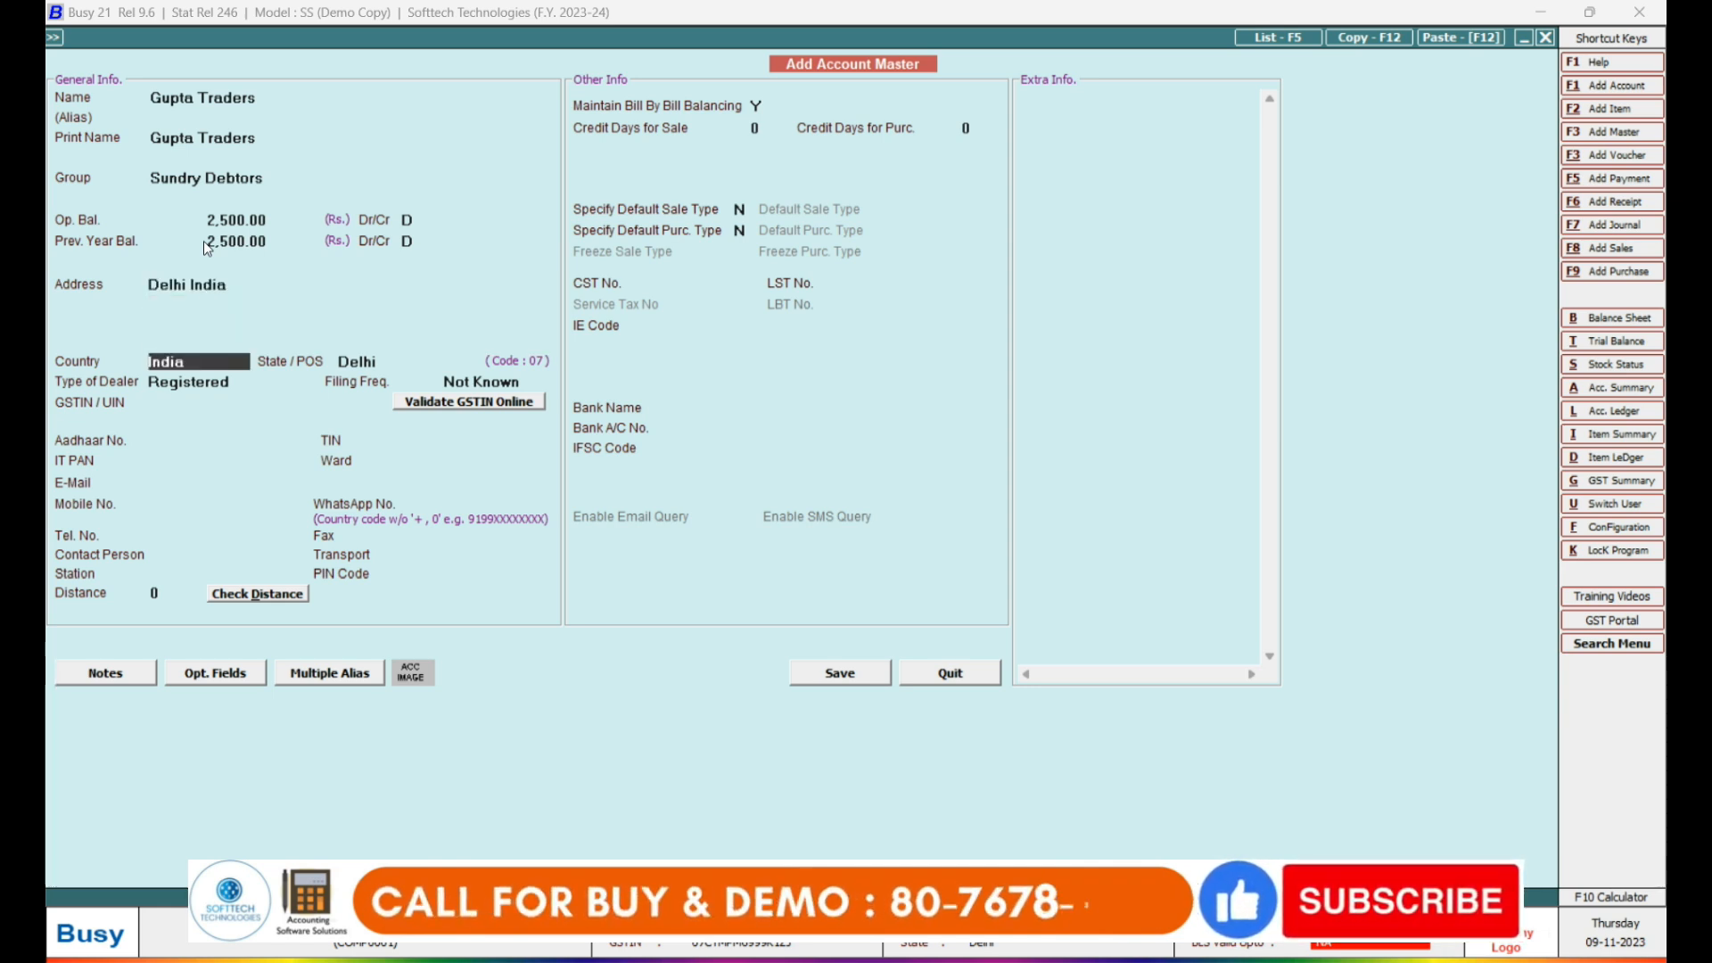
{"action": "key", "text": "Return"}
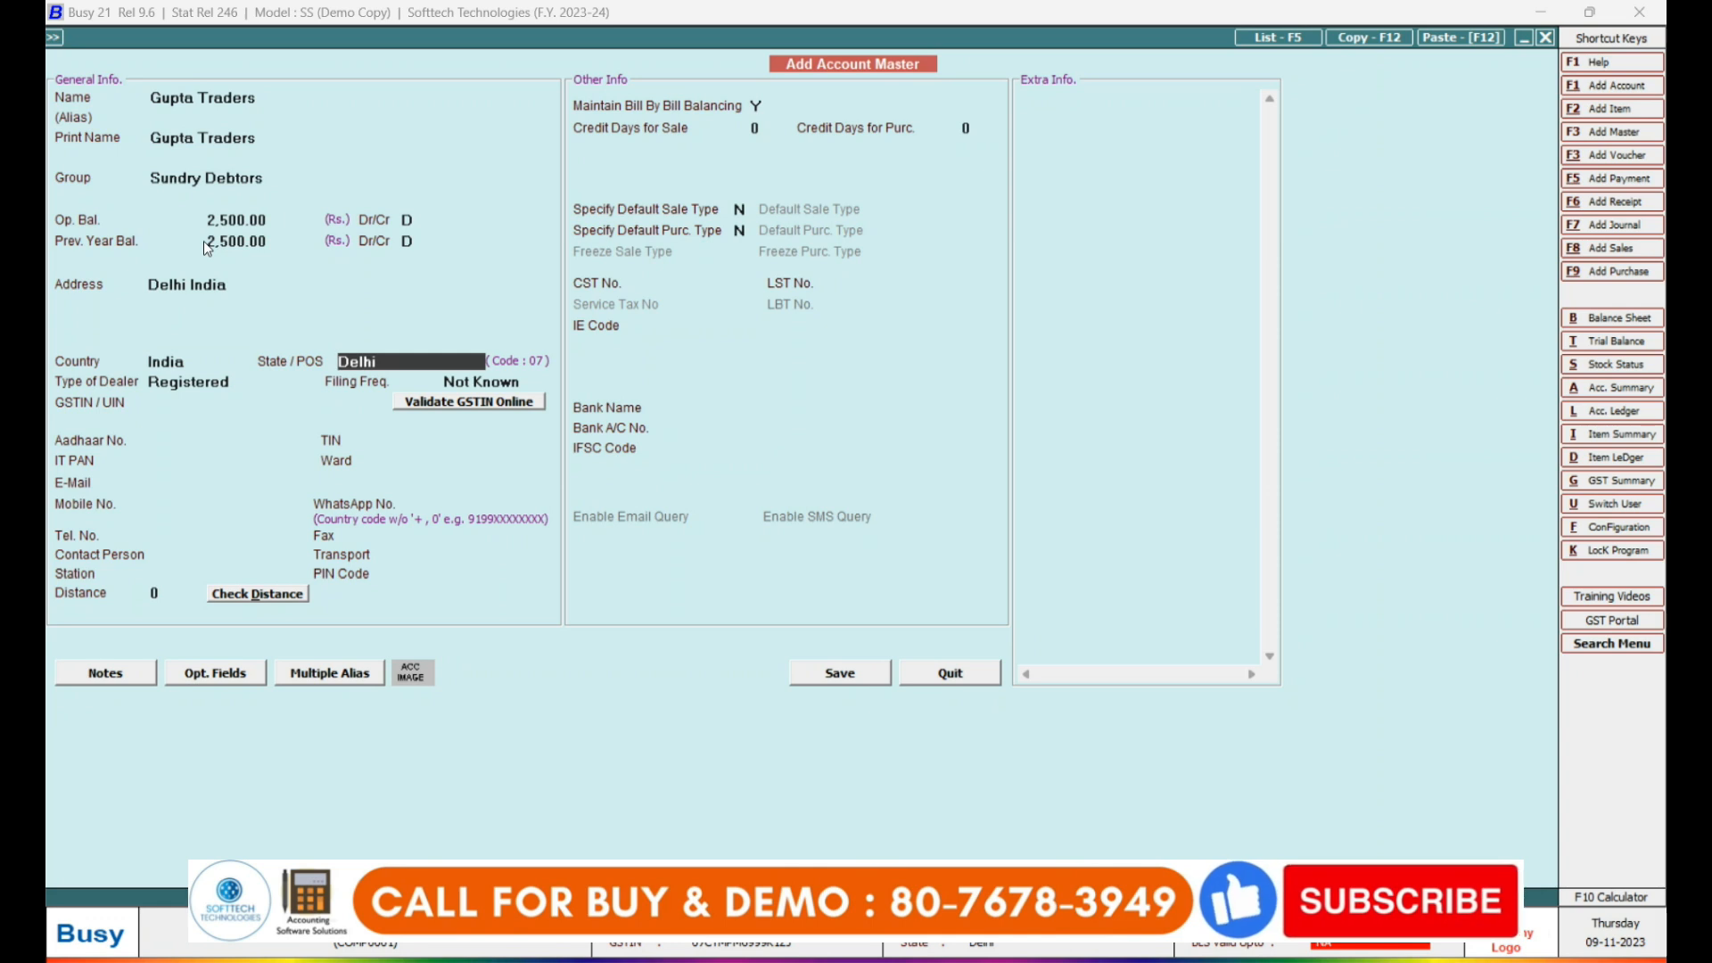
{"action": "key", "text": "Return"}
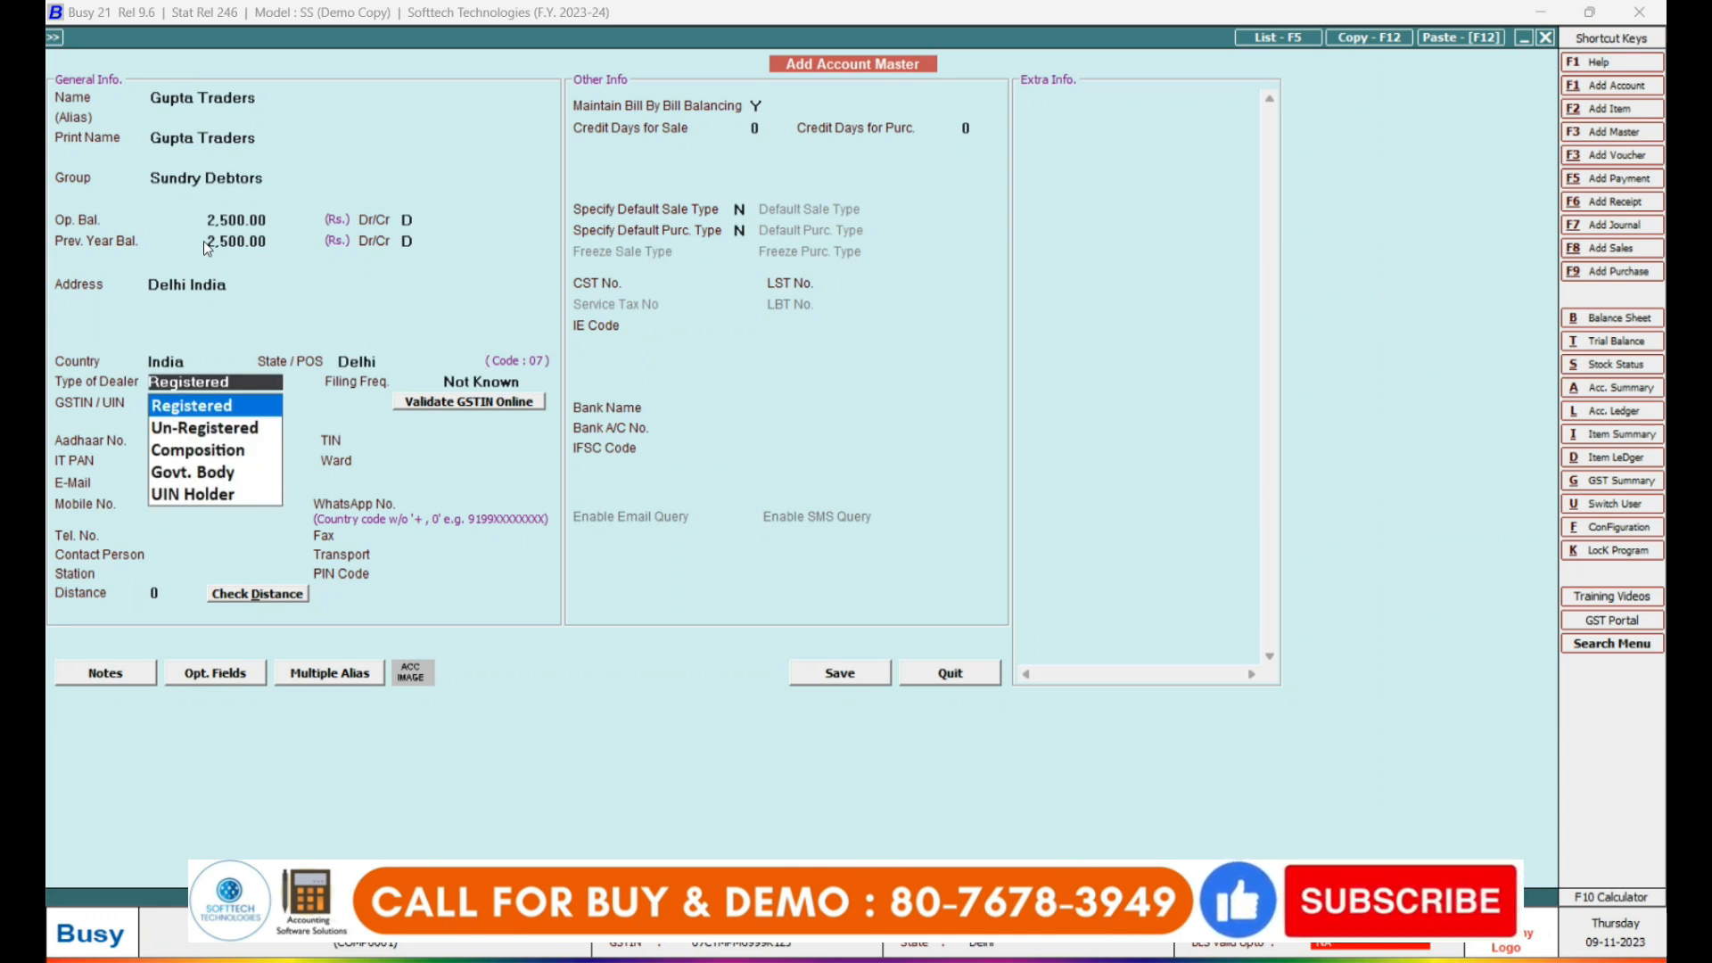
{"action": "key", "text": "Down"}
{"action": "key", "text": "Down"}
{"action": "key", "text": "Down"}
{"action": "key", "text": "Down"}
{"action": "key", "text": "Up"}
{"action": "key", "text": "Up"}
{"action": "key", "text": "Up"}
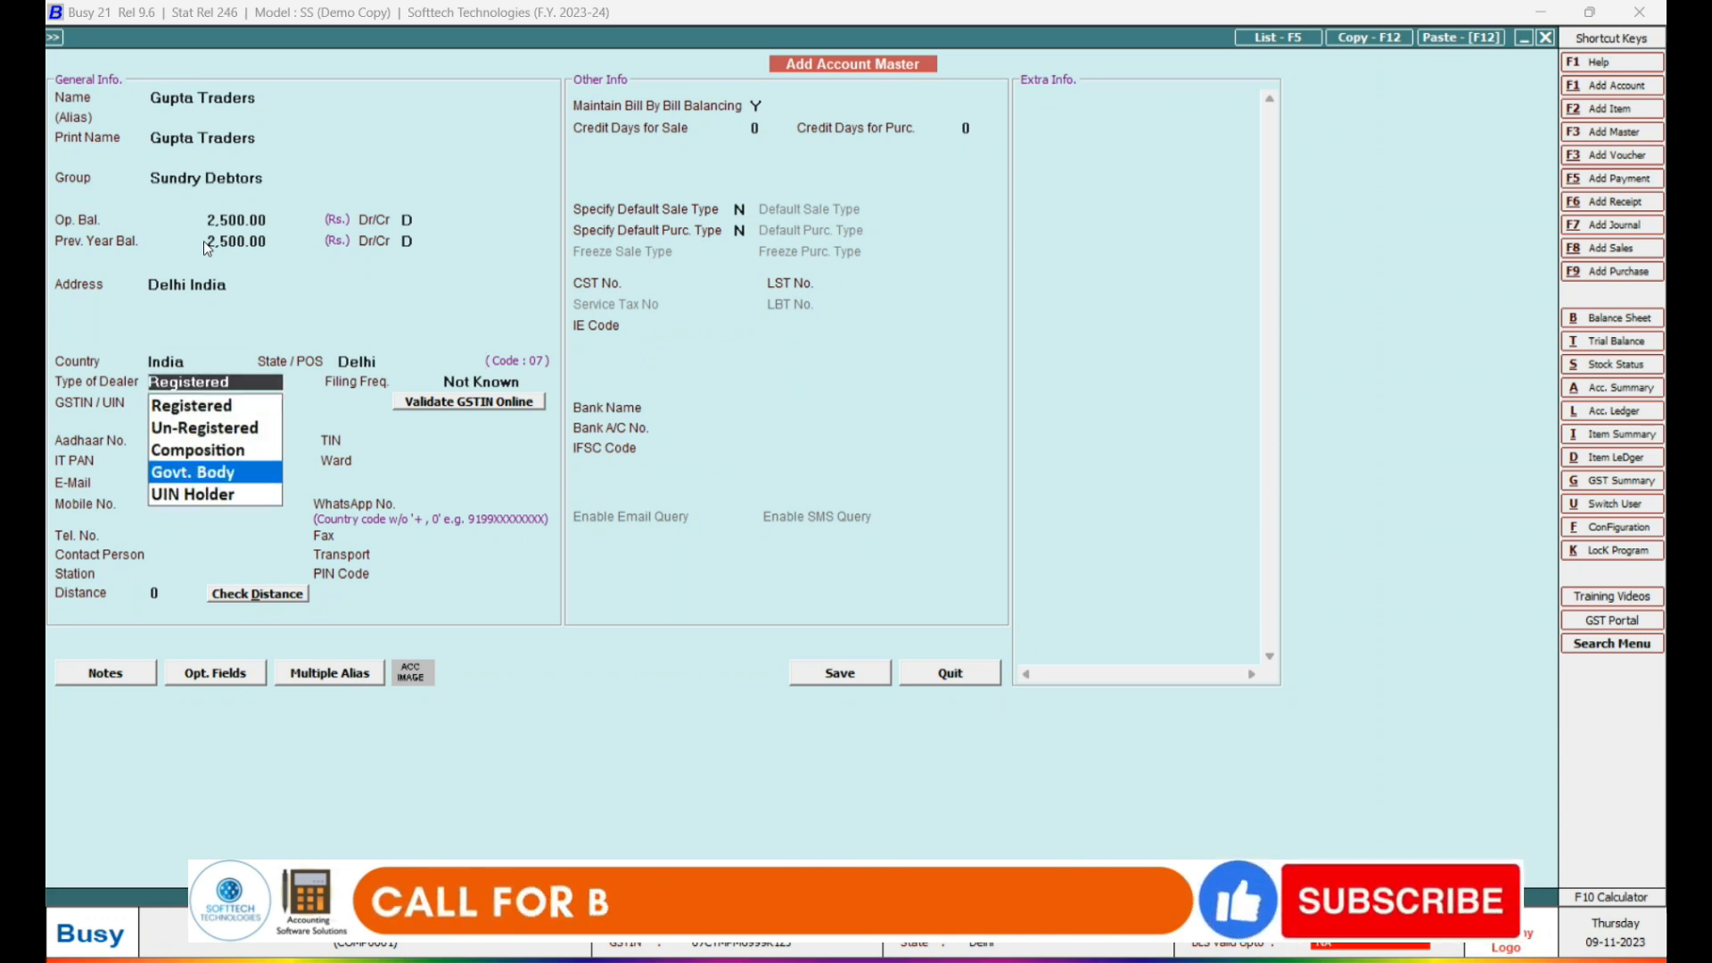
{"action": "key", "text": "Return"}
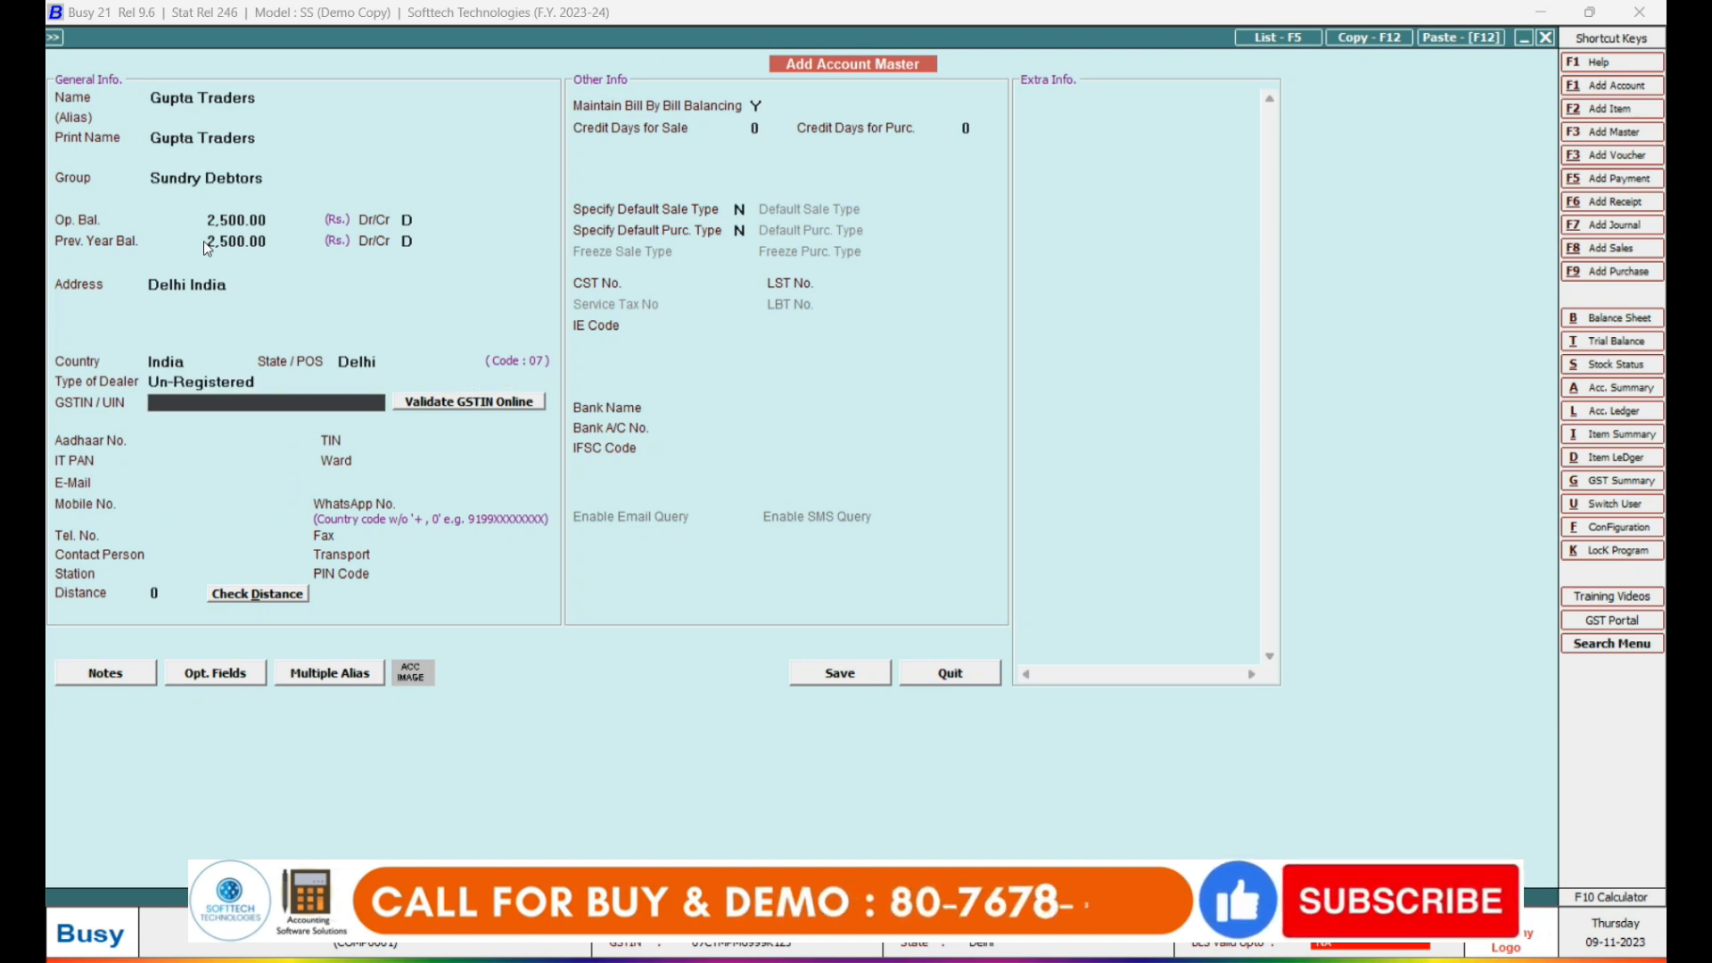
{"action": "key", "text": "Return"}
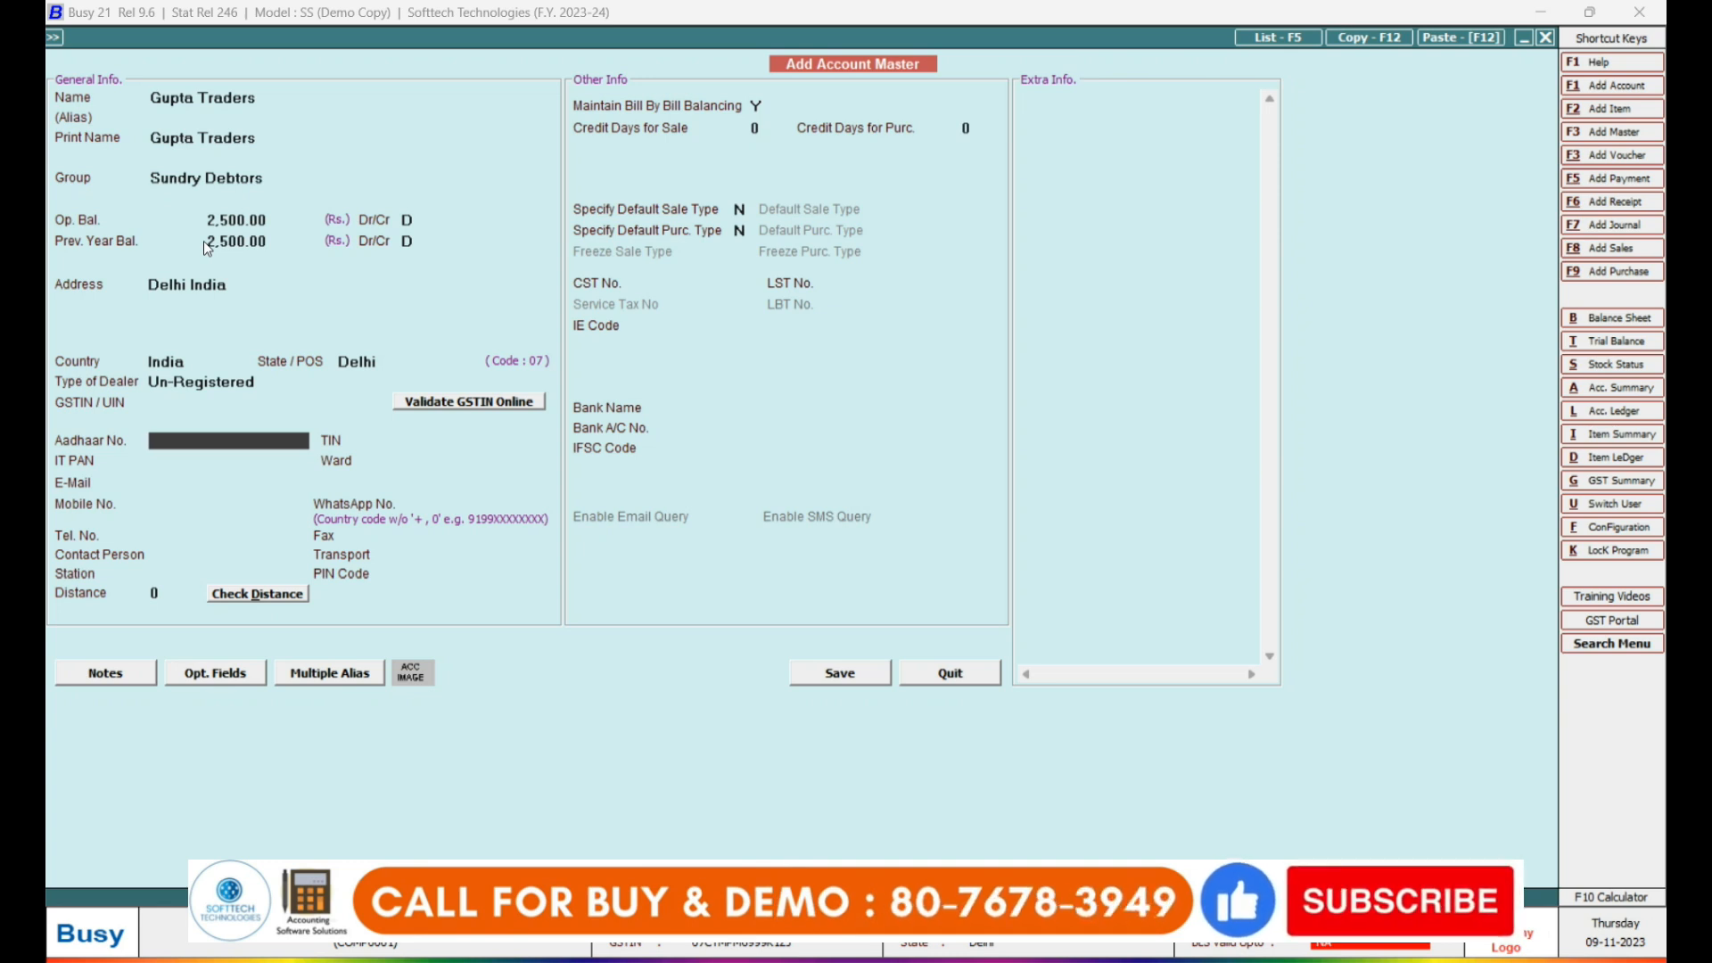
{"action": "key", "text": "Return"}
{"action": "key", "text": "Return"}
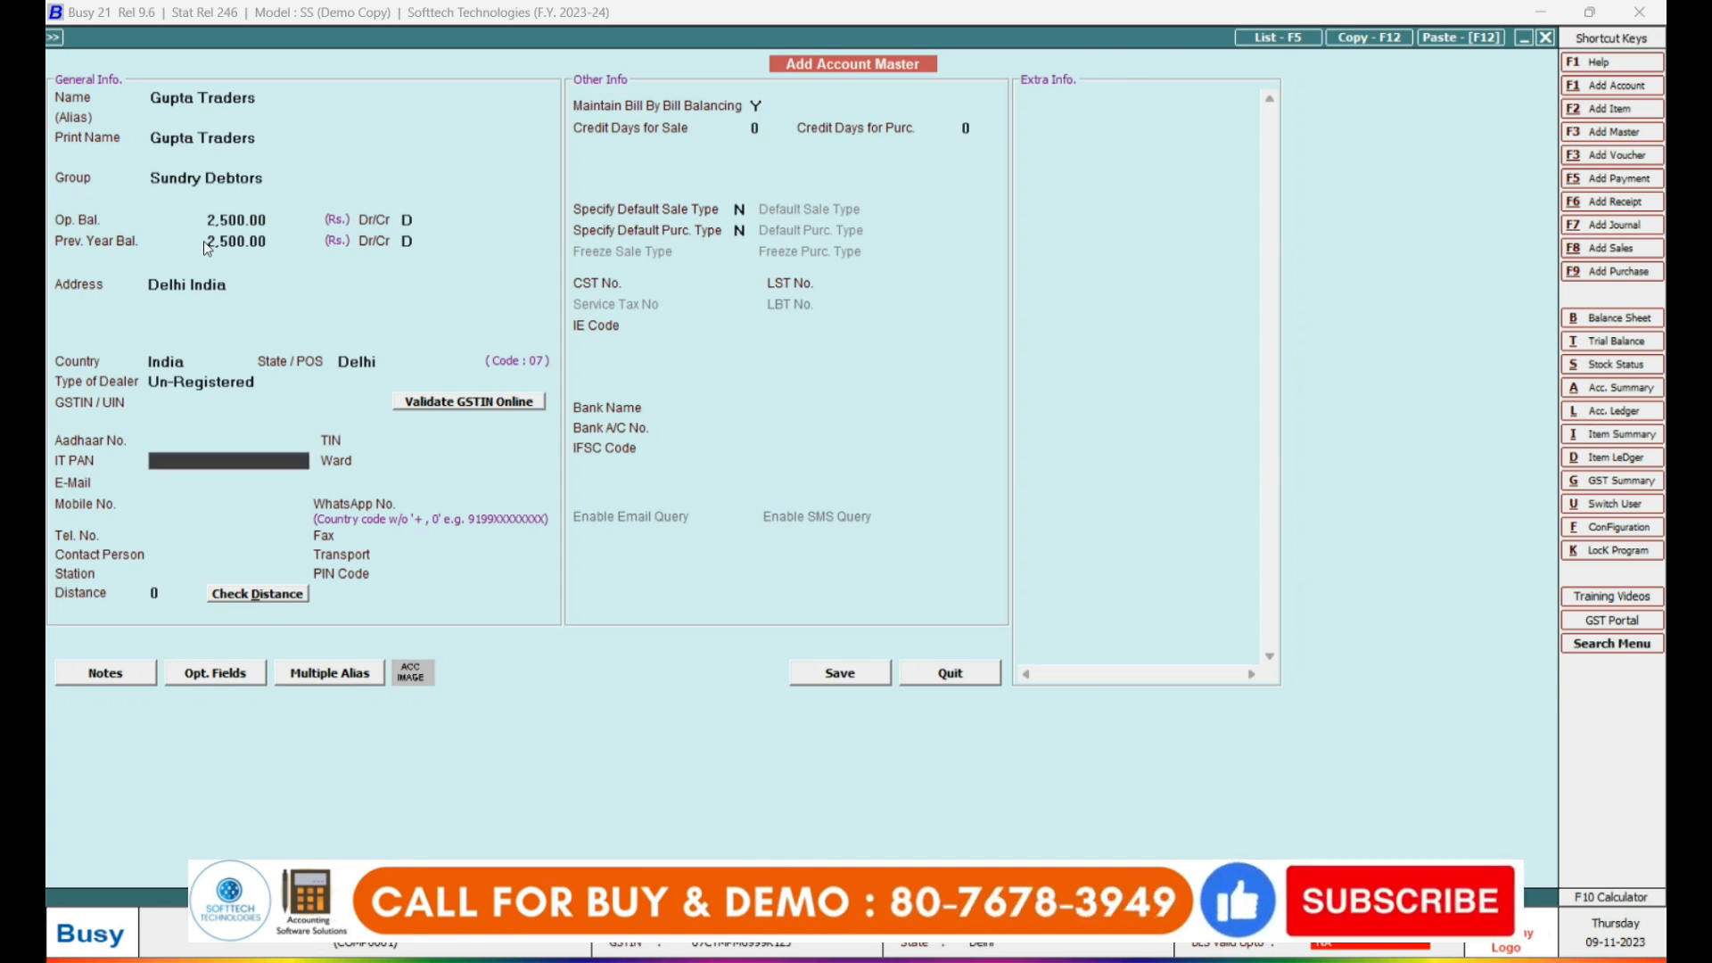
{"action": "key", "text": "Return"}
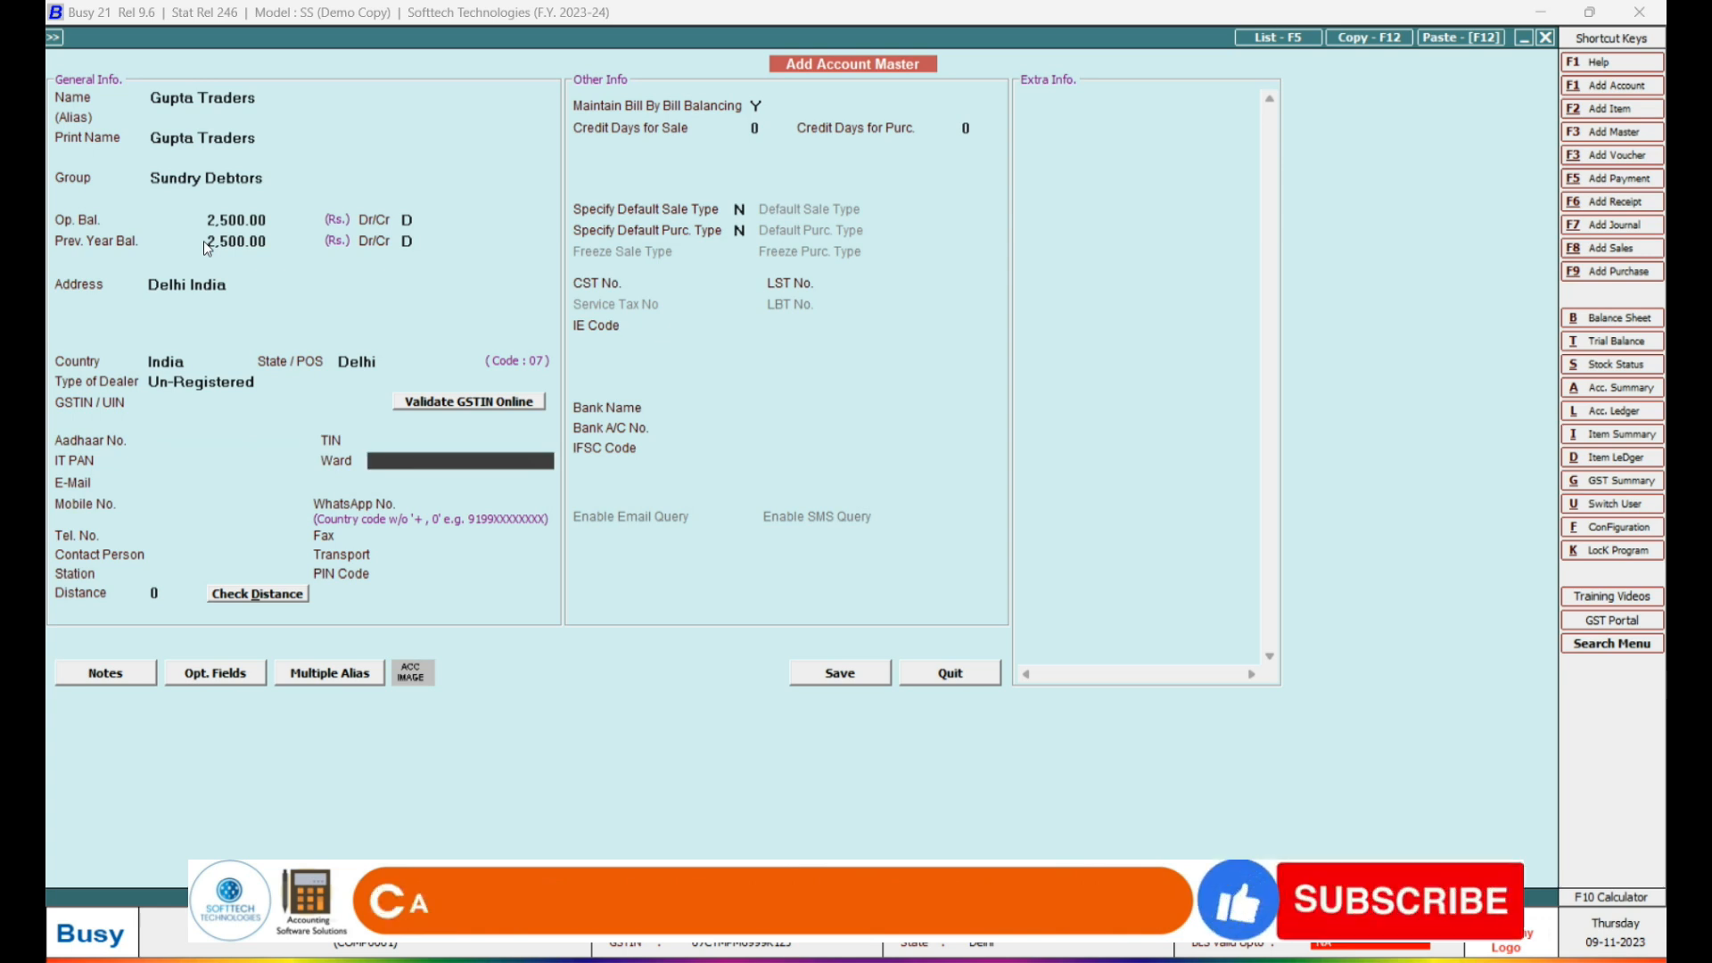
{"action": "key", "text": "Return"}
{"action": "key", "text": "Return"}
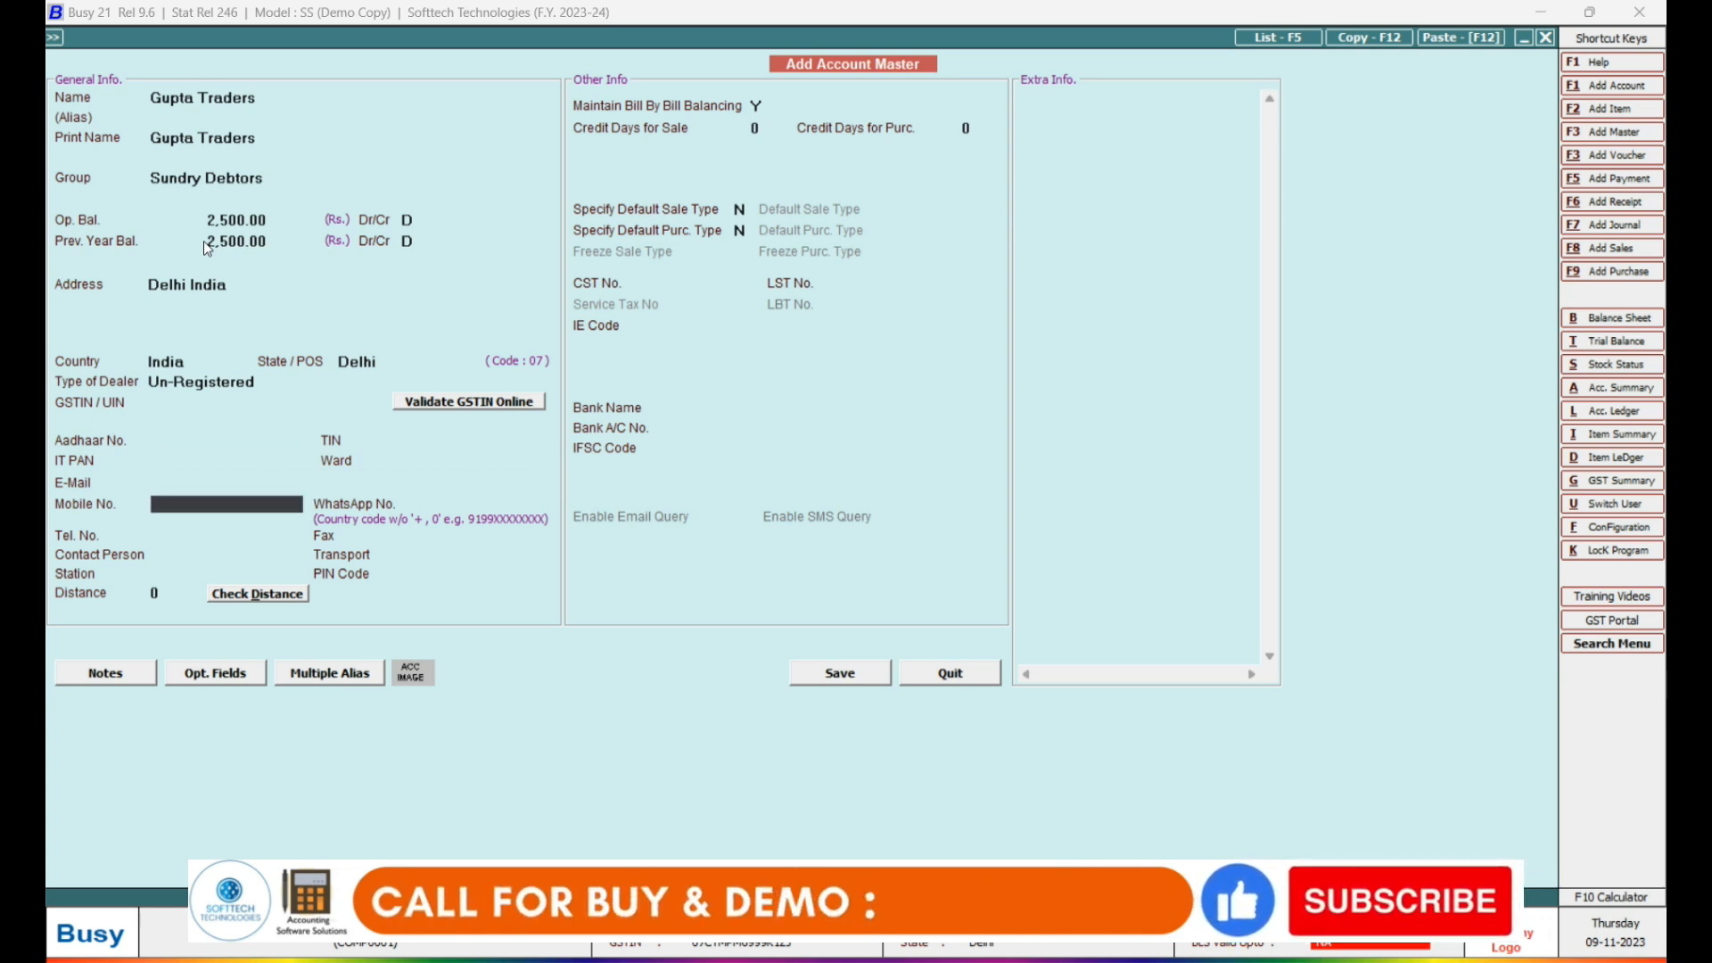
{"action": "key", "text": "Return"}
{"action": "key", "text": "Return"}
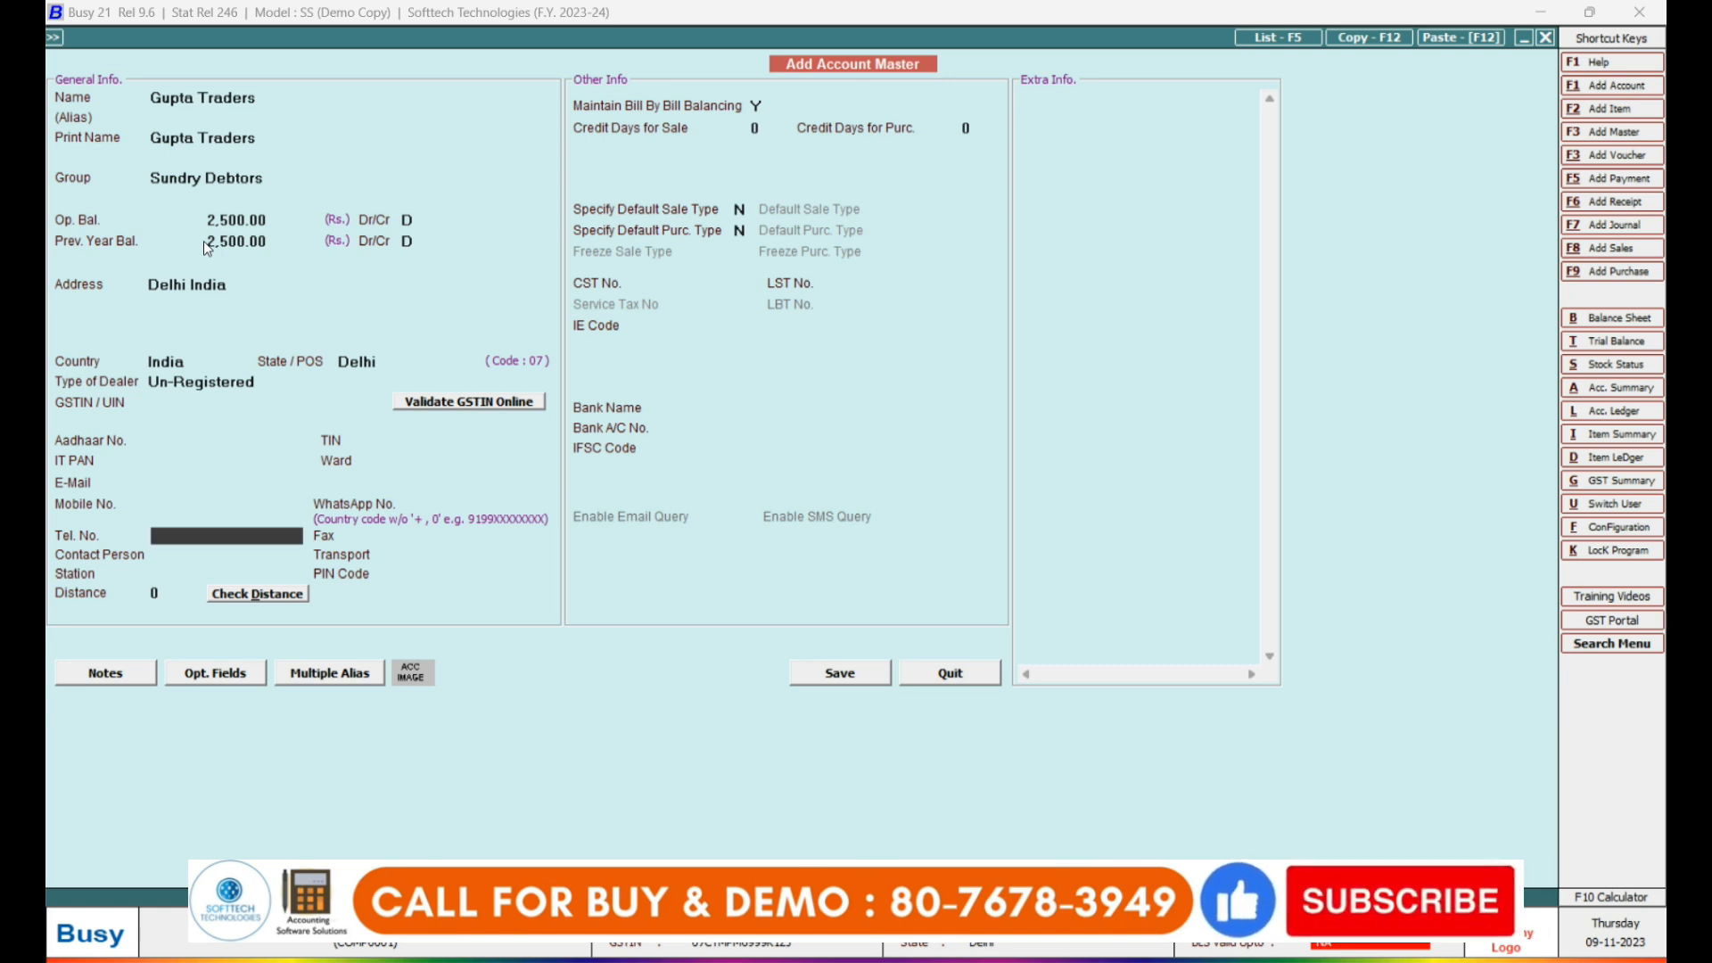
{"action": "key", "text": "Return"}
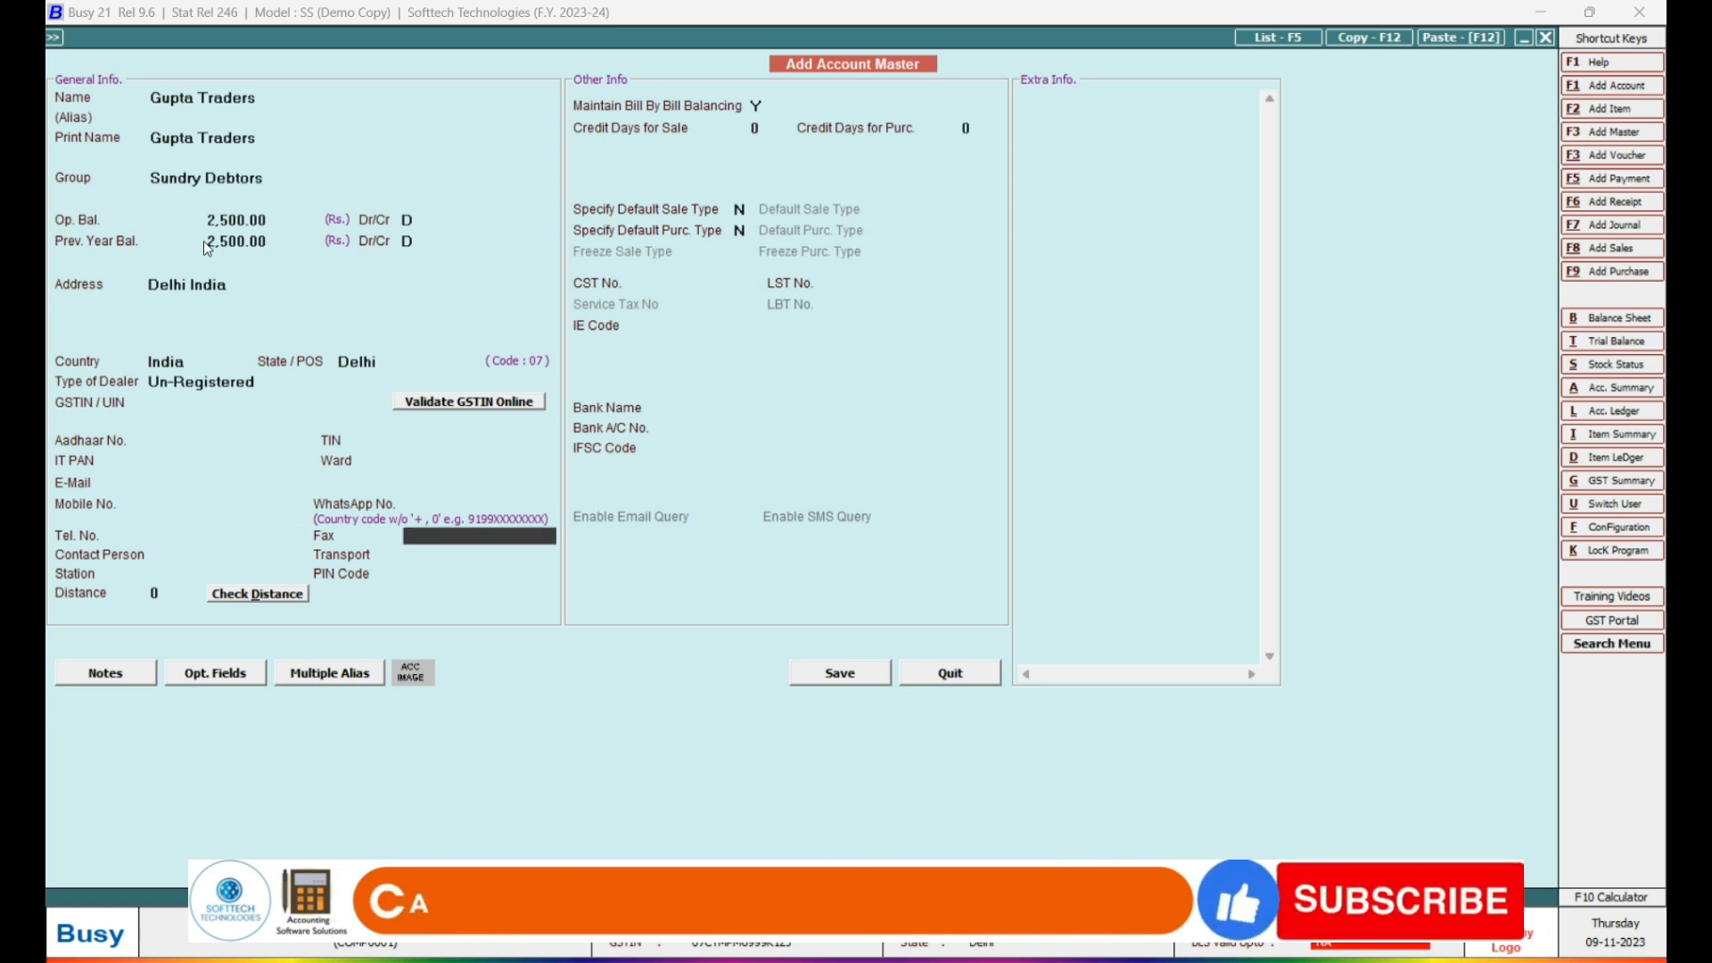
{"action": "key", "text": "Return"}
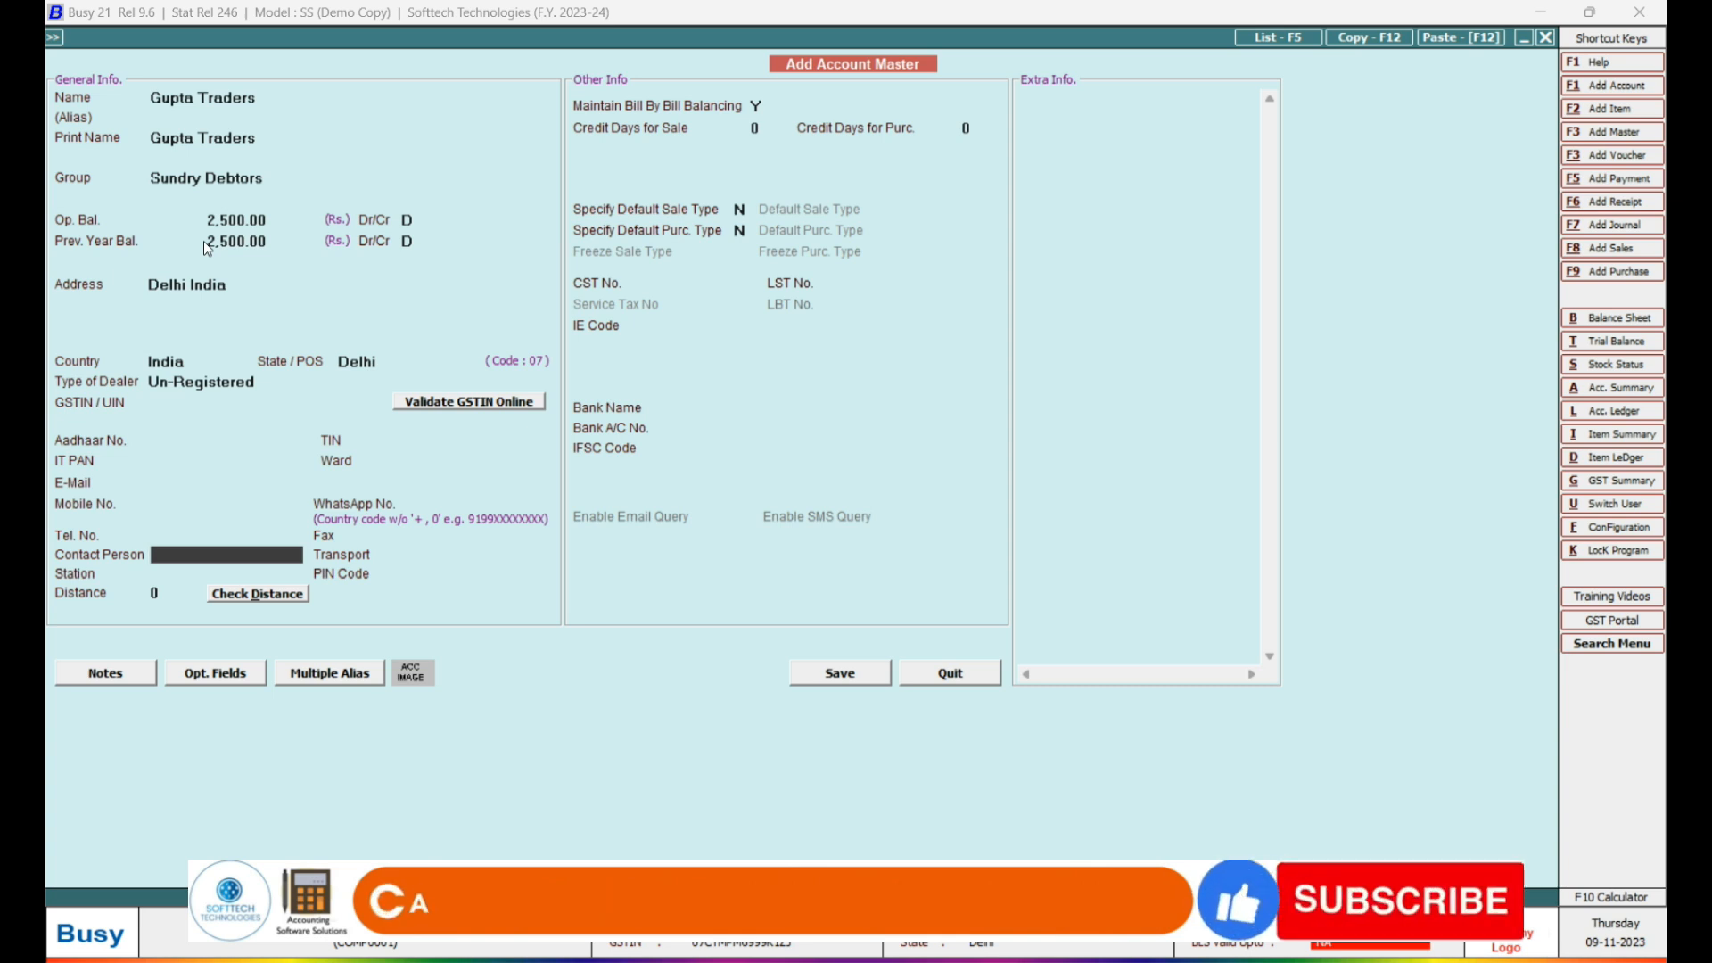
{"action": "key", "text": "Return"}
{"action": "key", "text": "Return"}
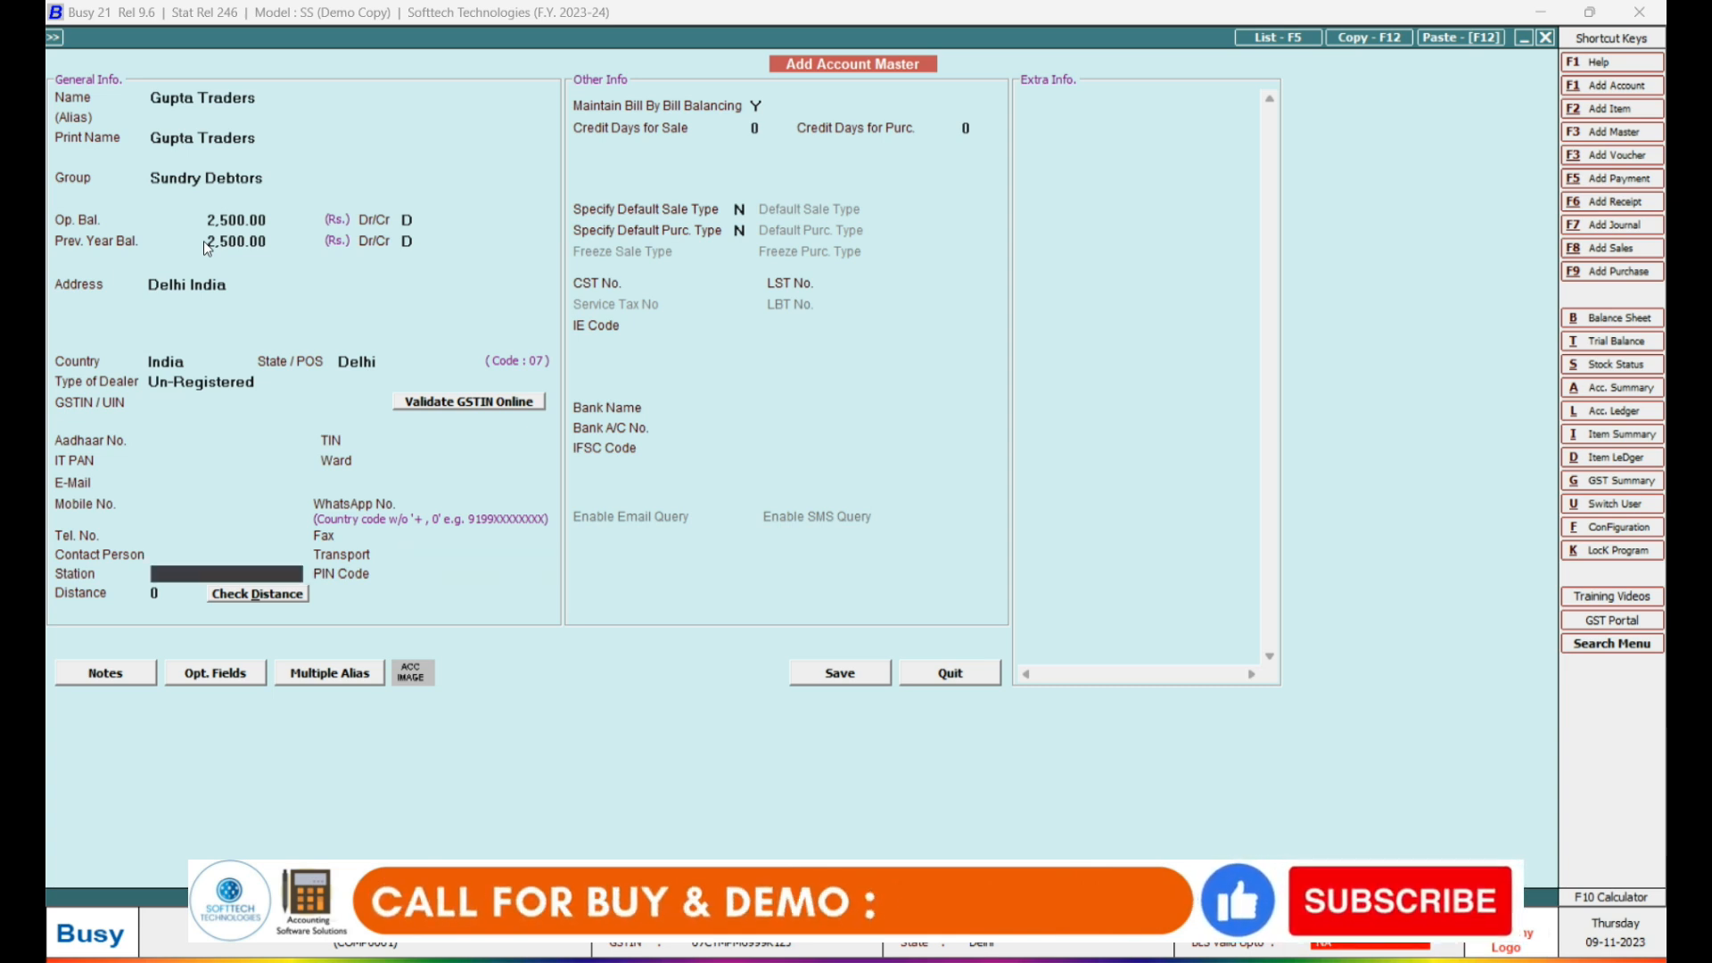
{"action": "key", "text": "Return"}
{"action": "key", "text": "Return"}
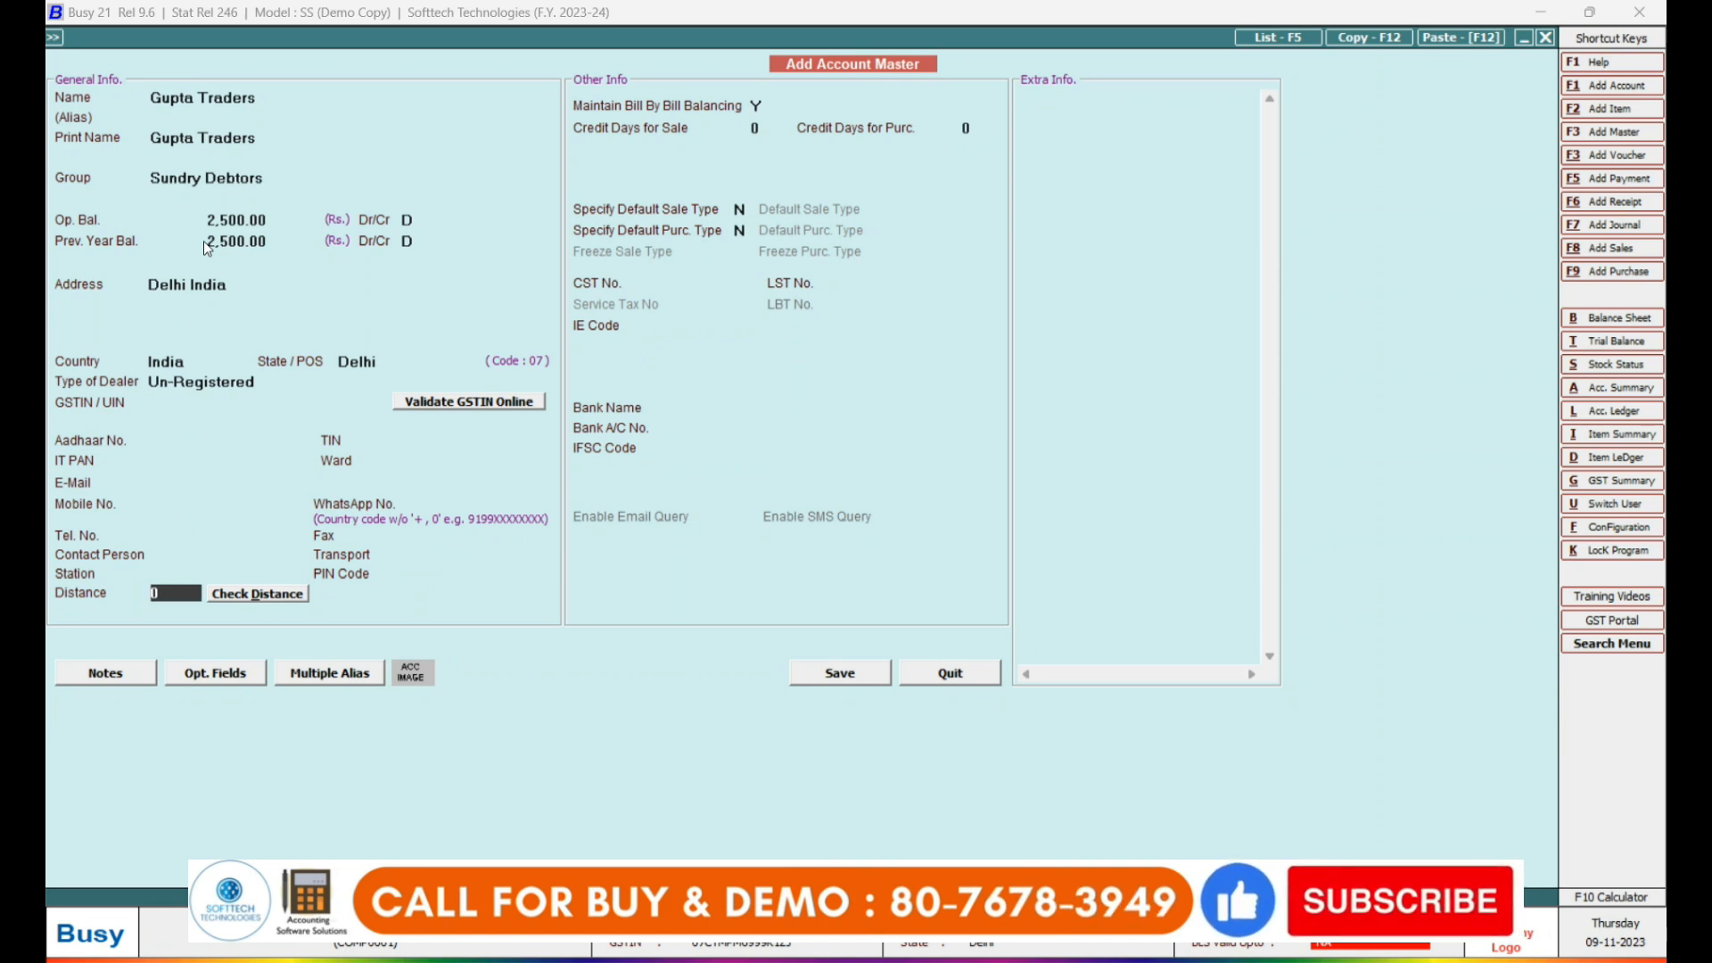
{"action": "key", "text": "Return"}
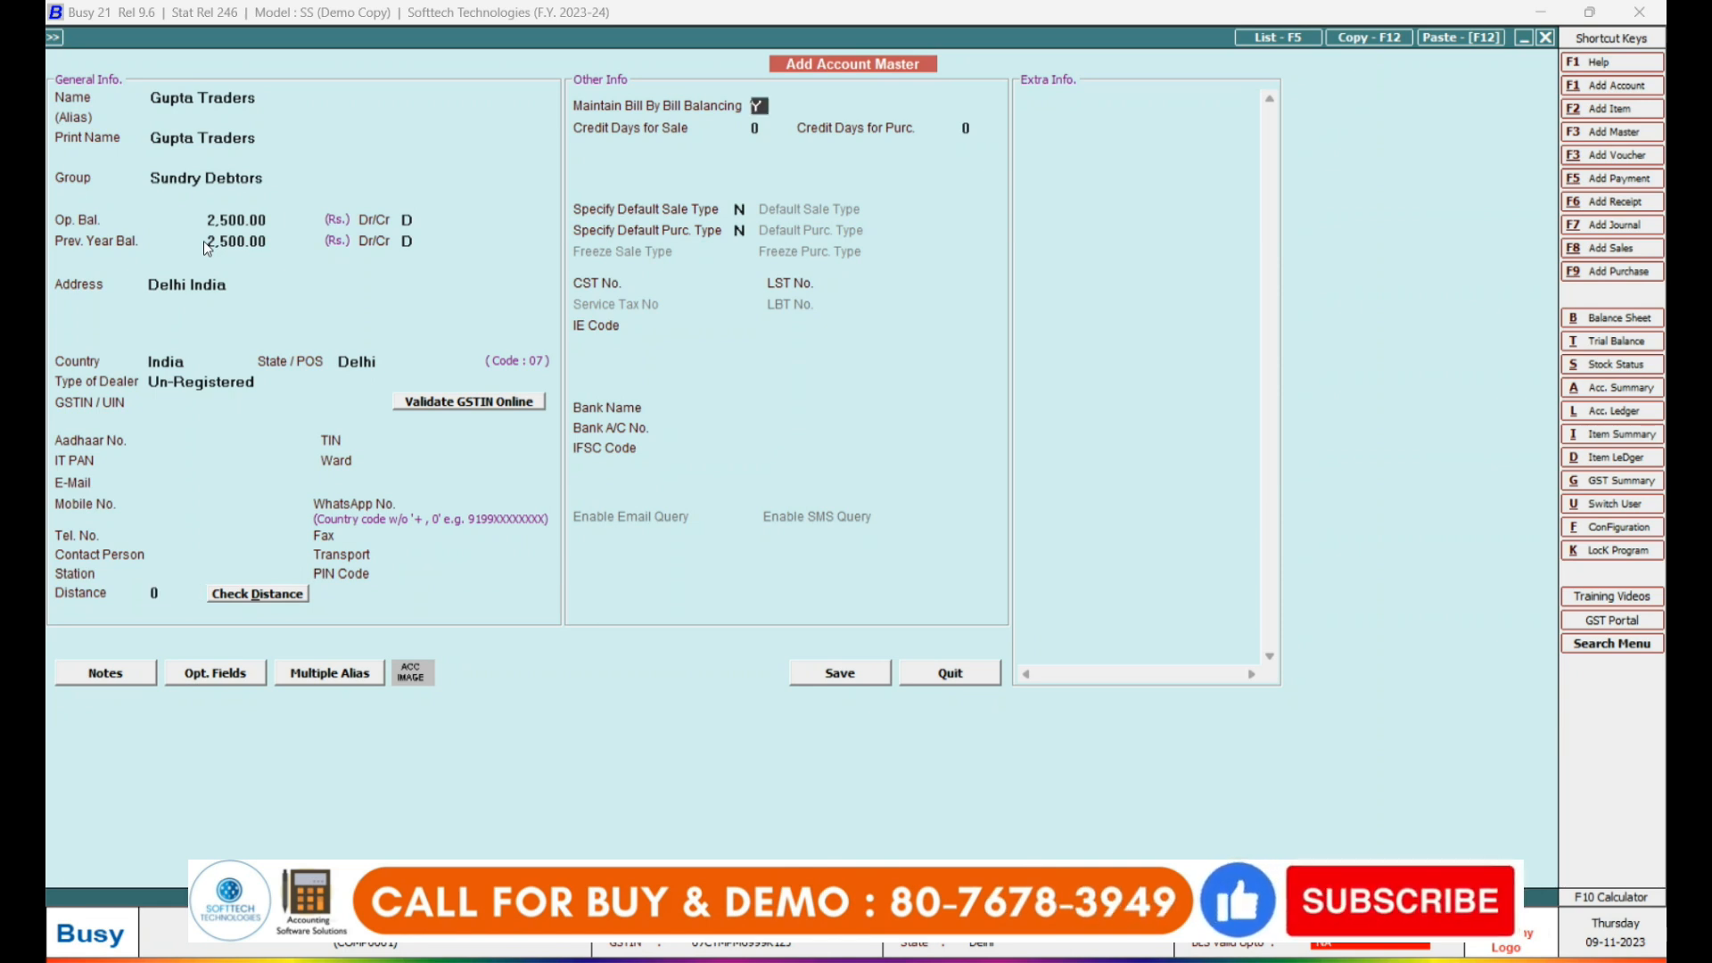
{"action": "left_click", "coordinate": [243, 567]}
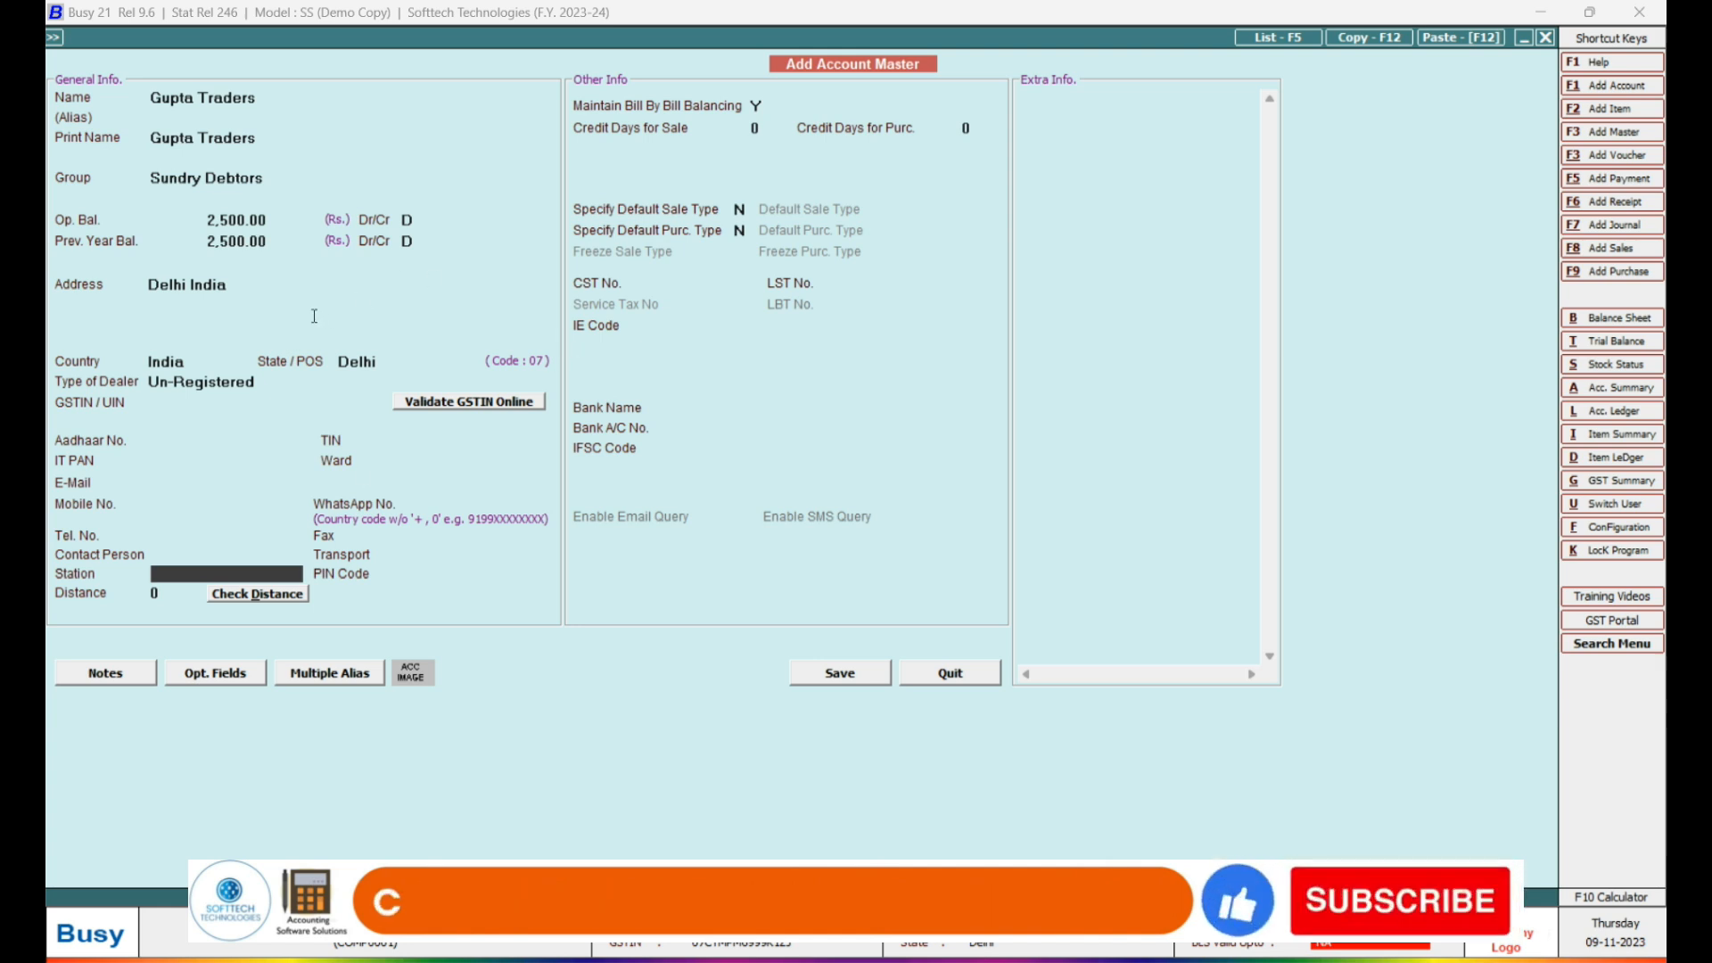
{"action": "key", "text": "Return"}
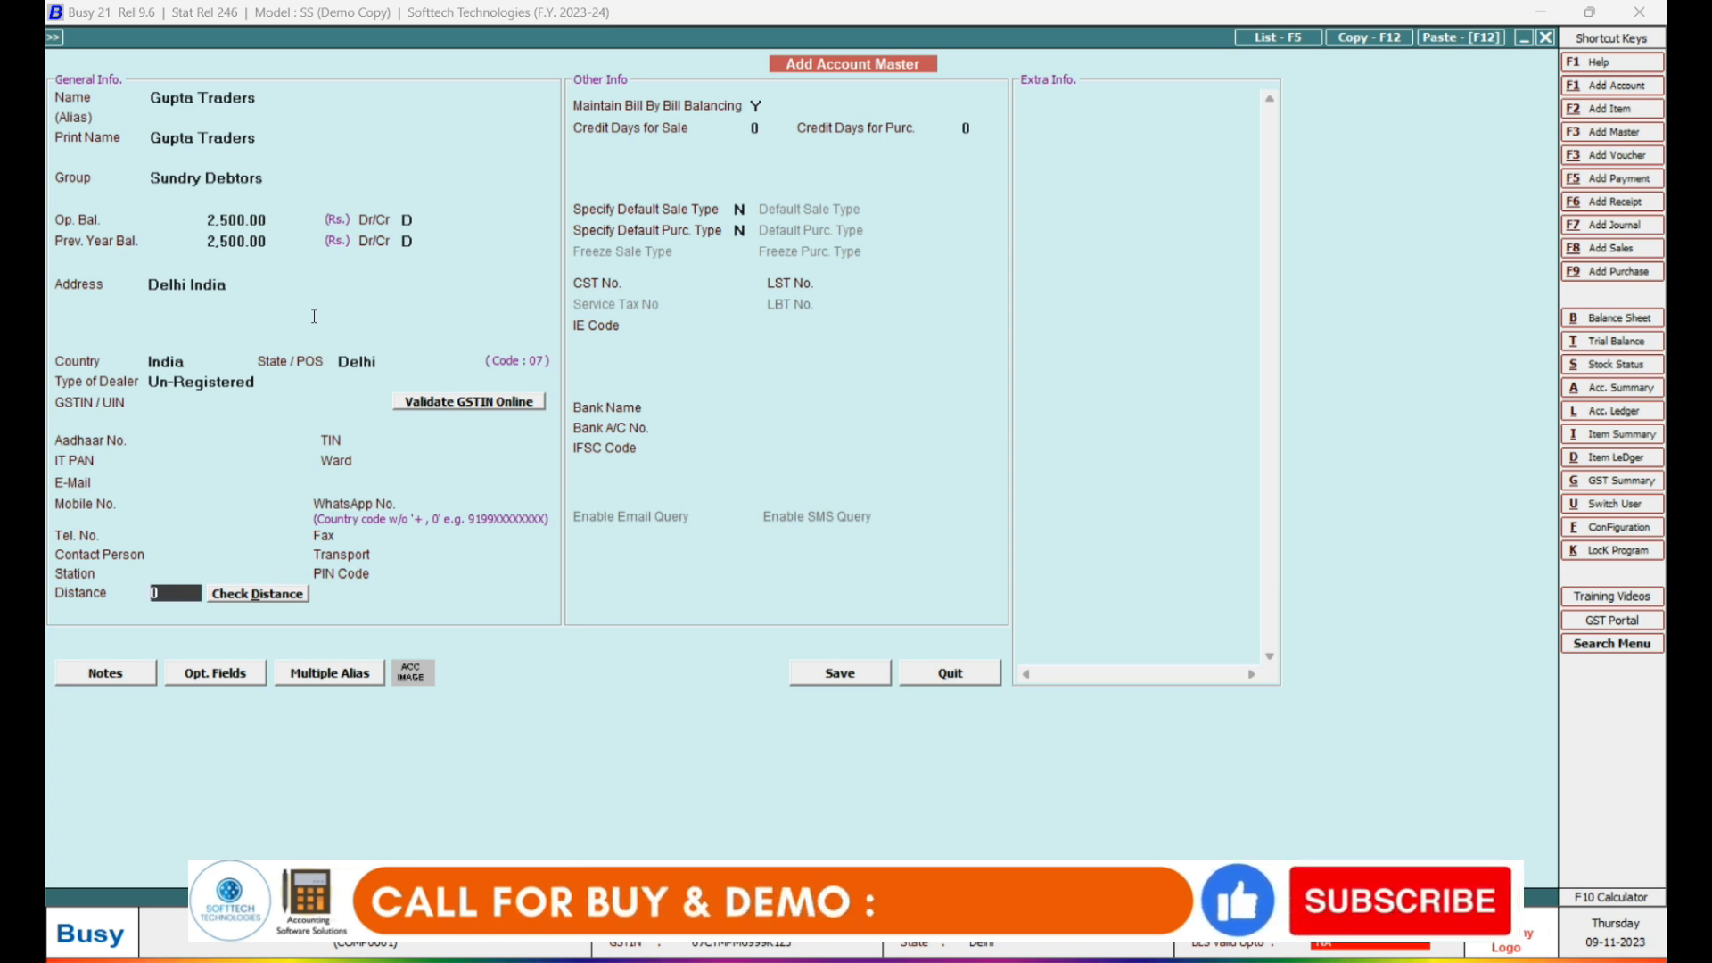
{"action": "key", "text": "Return"}
{"action": "key", "text": "Return"}
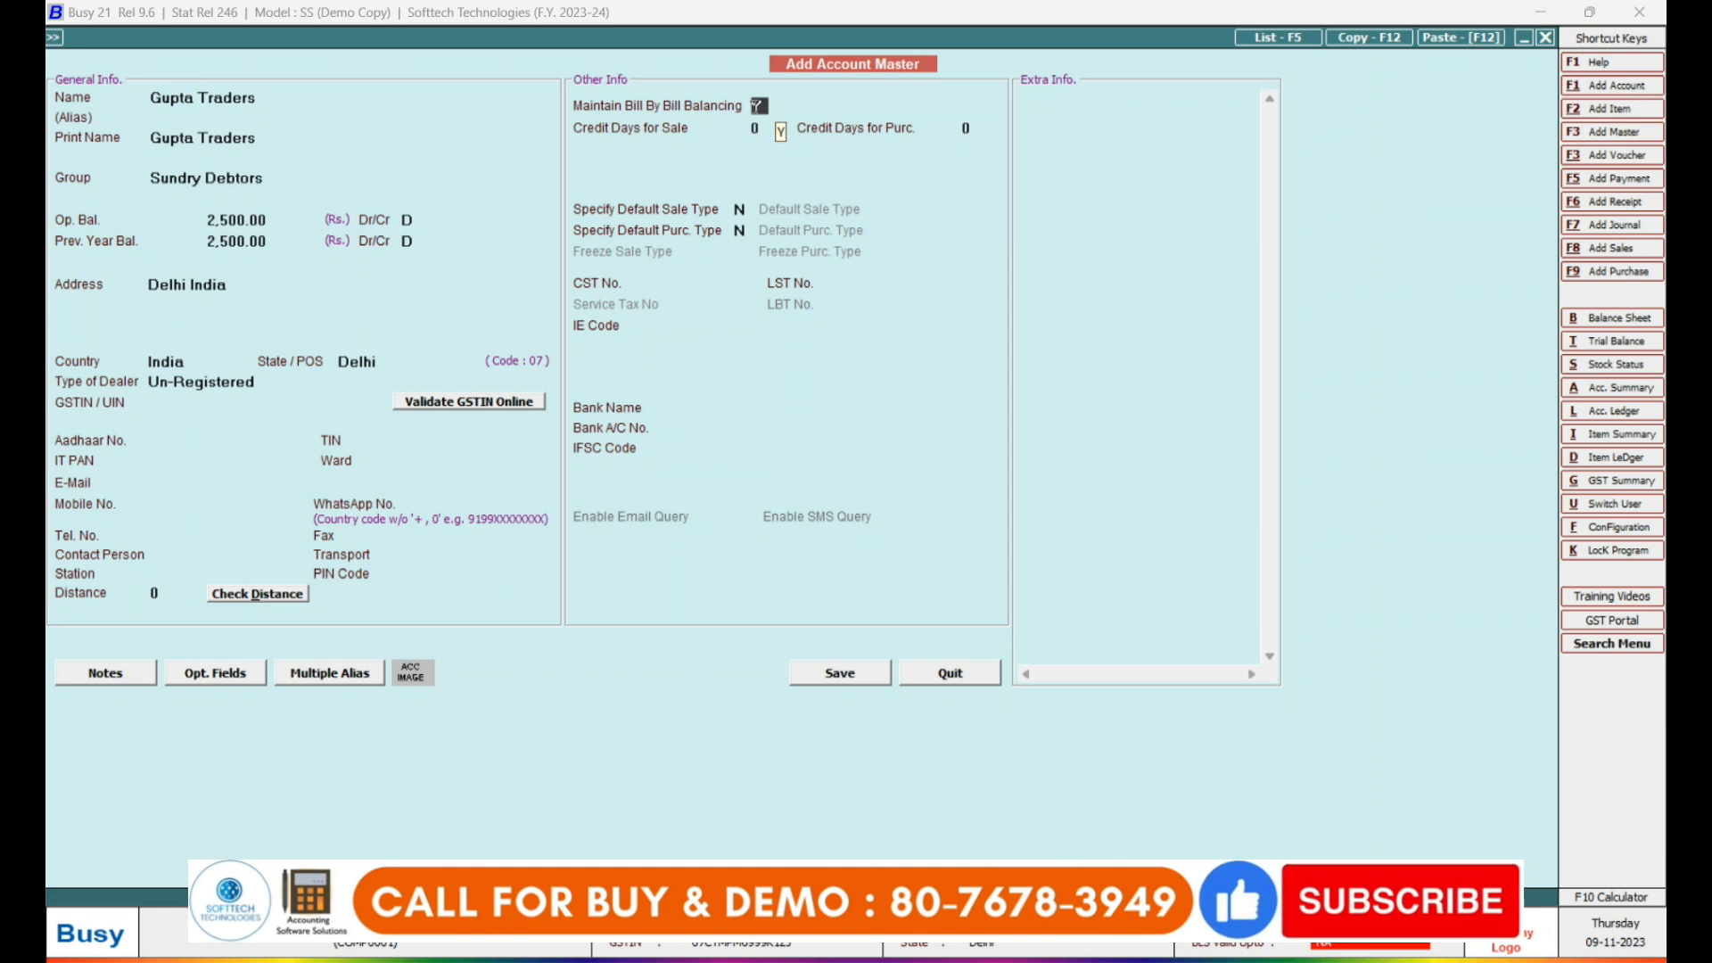
Set 20 sale credit days, skip remaining fields, and save to reach bill-by-bill details.
{"action": "key", "text": "Return"}
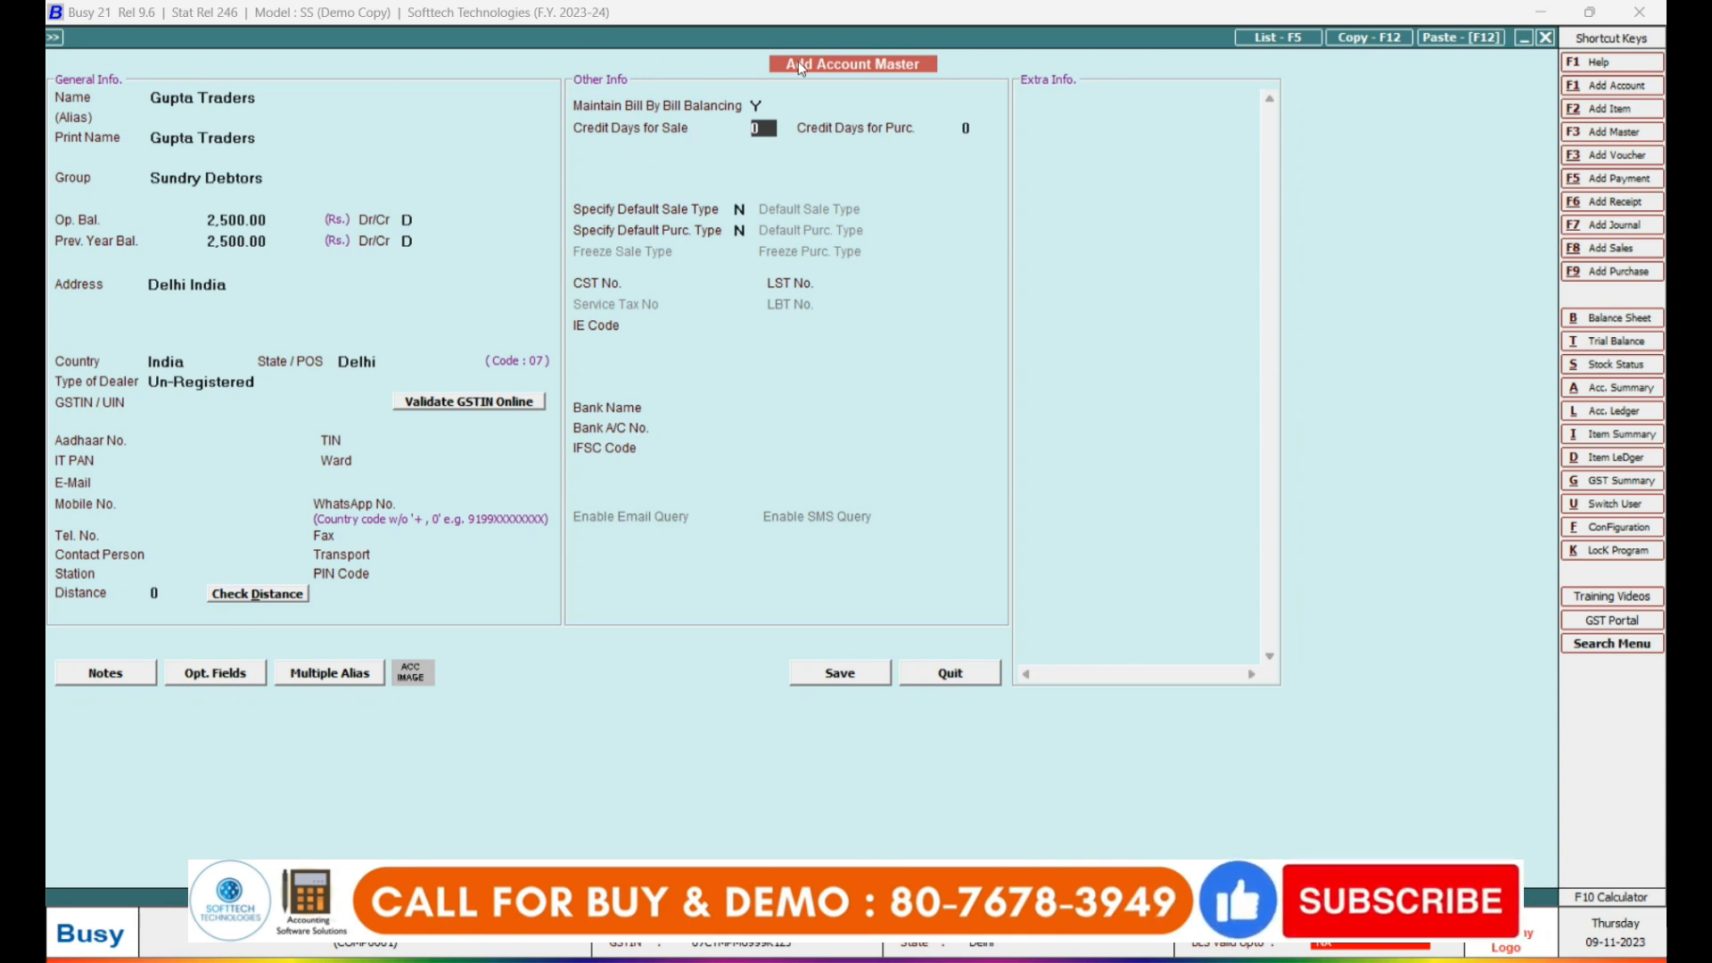
{"action": "type", "text": "20"}
{"action": "key", "text": "Return"}
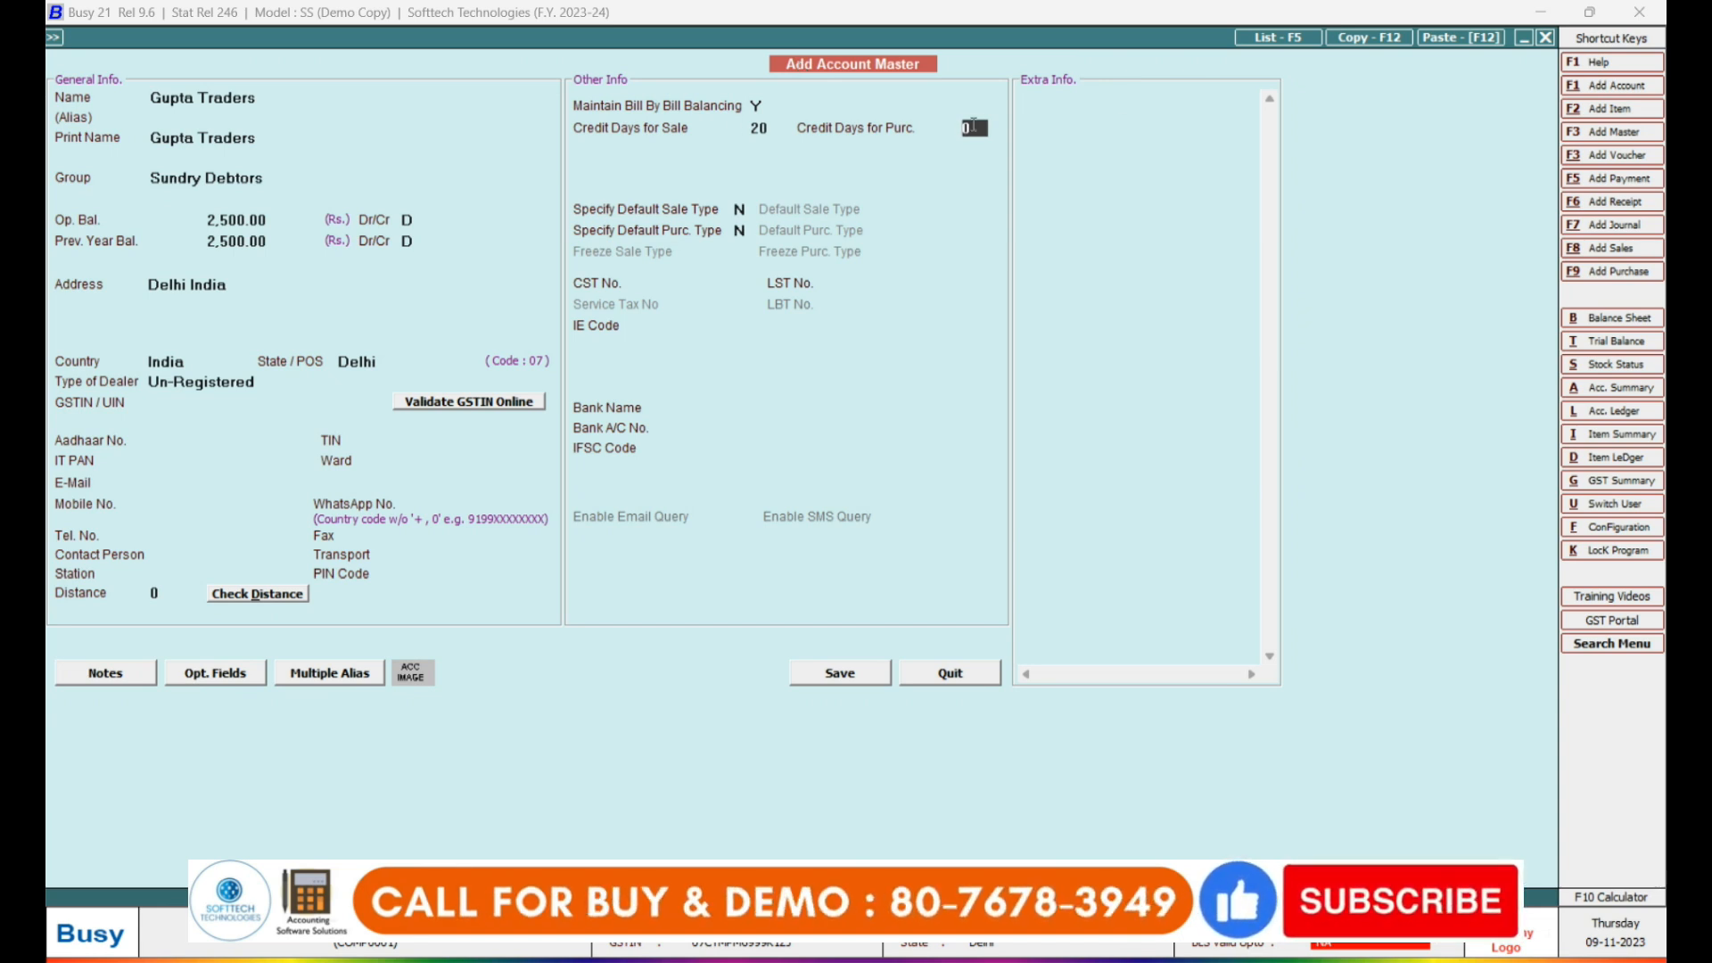
{"action": "key", "text": "Return"}
{"action": "key", "text": "Return"}
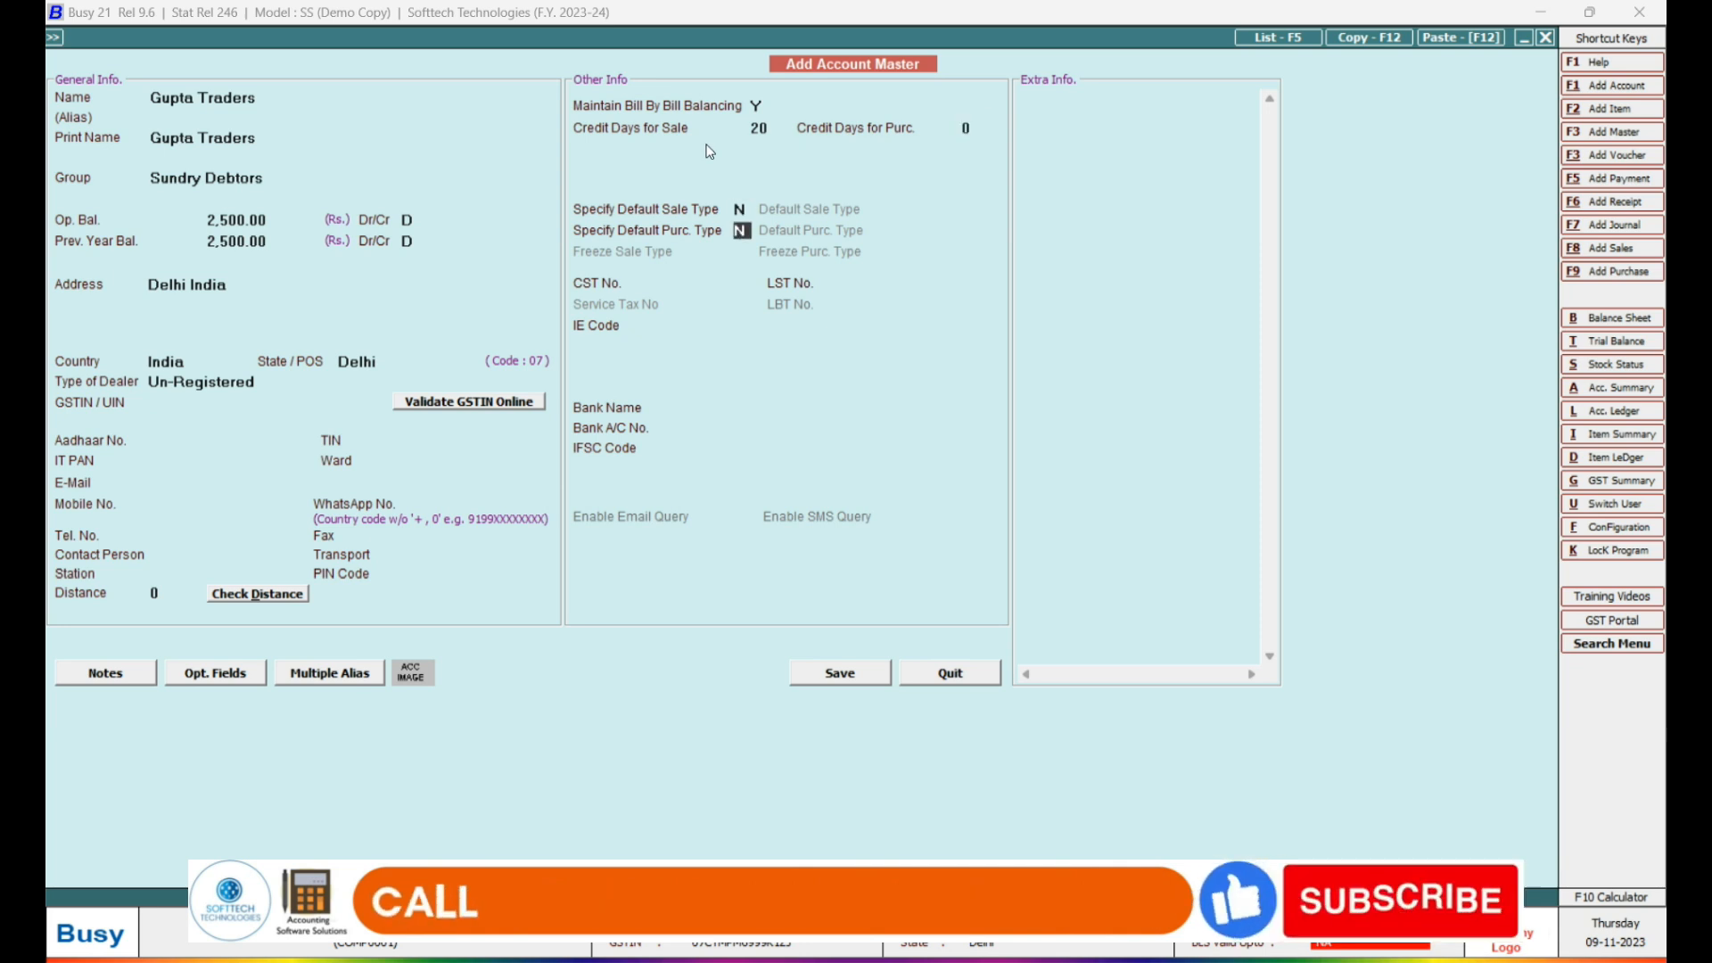
{"action": "key", "text": "Return"}
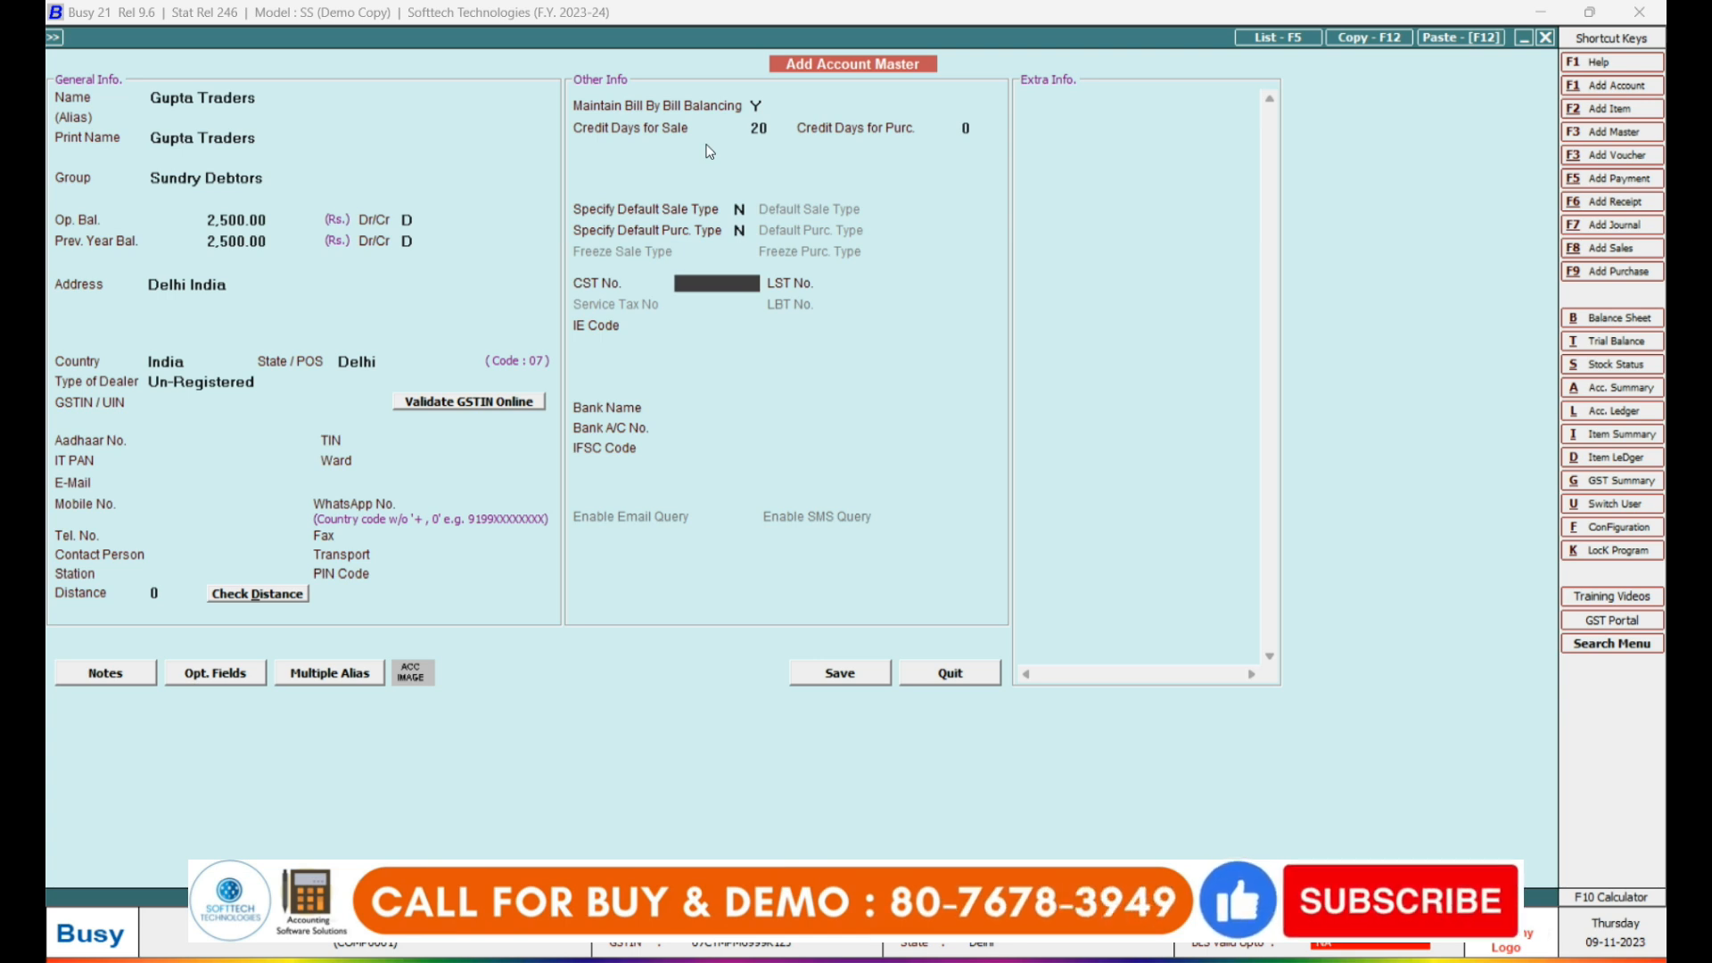
{"action": "key", "text": "Return"}
{"action": "key", "text": "Return"}
{"action": "key", "text": "Return"}
{"action": "key", "text": "Return"}
{"action": "key", "text": "Return"}
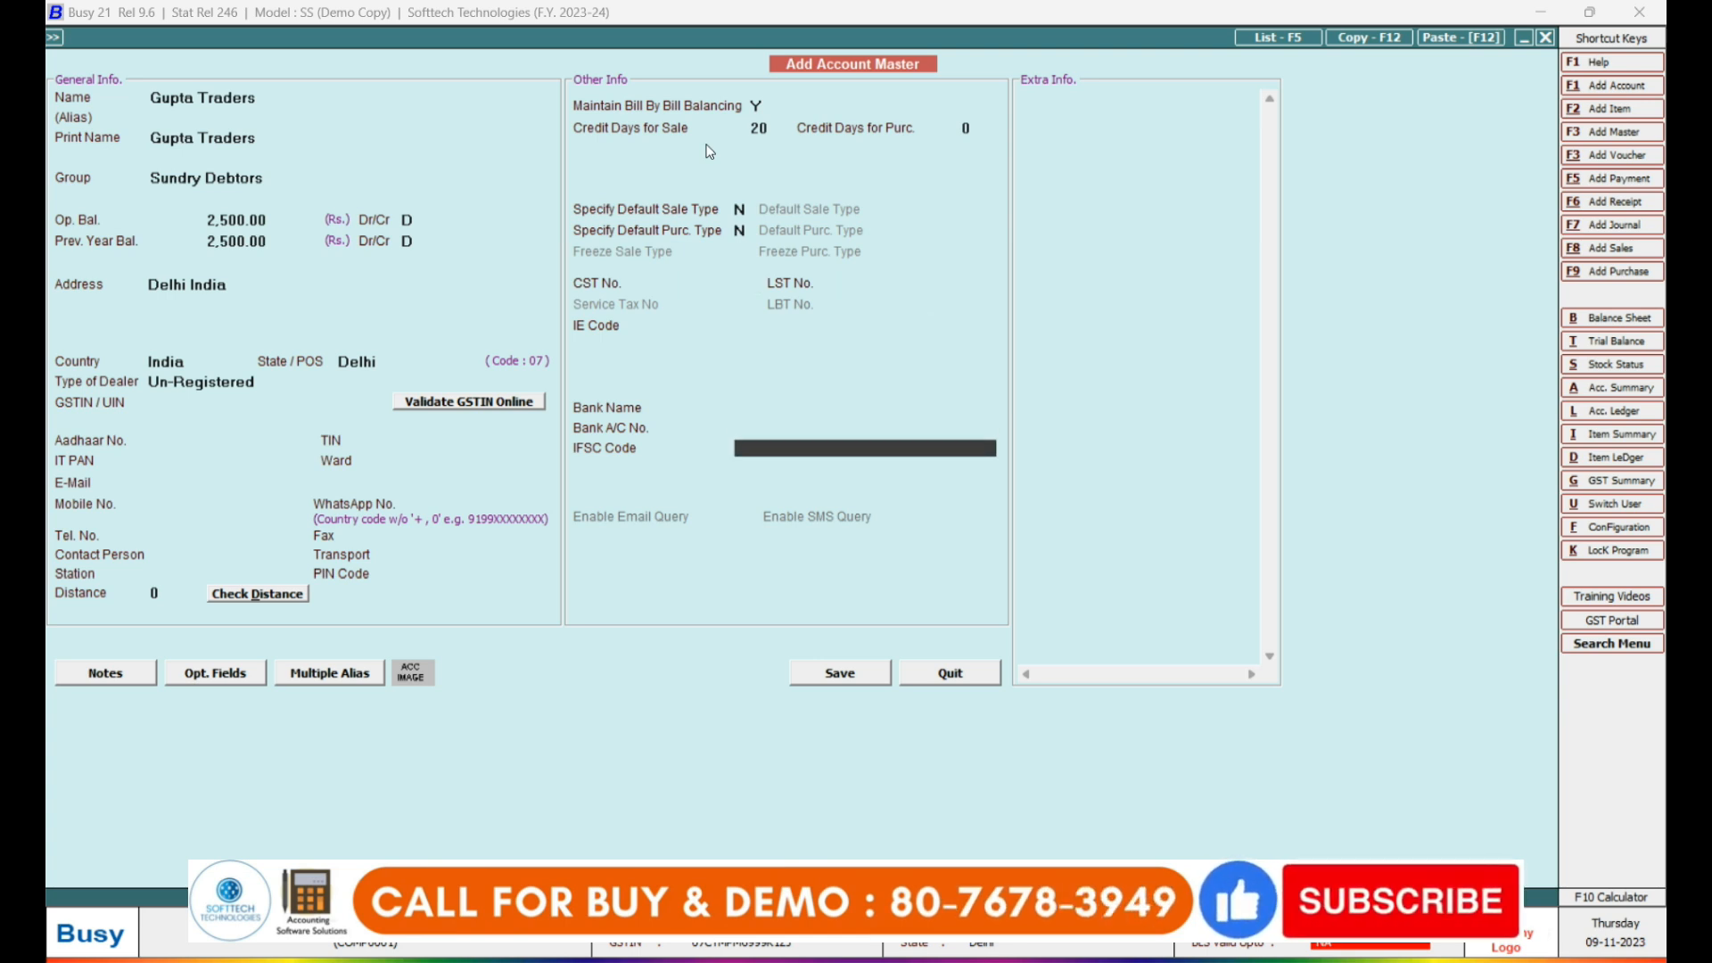
{"action": "key", "text": "Return"}
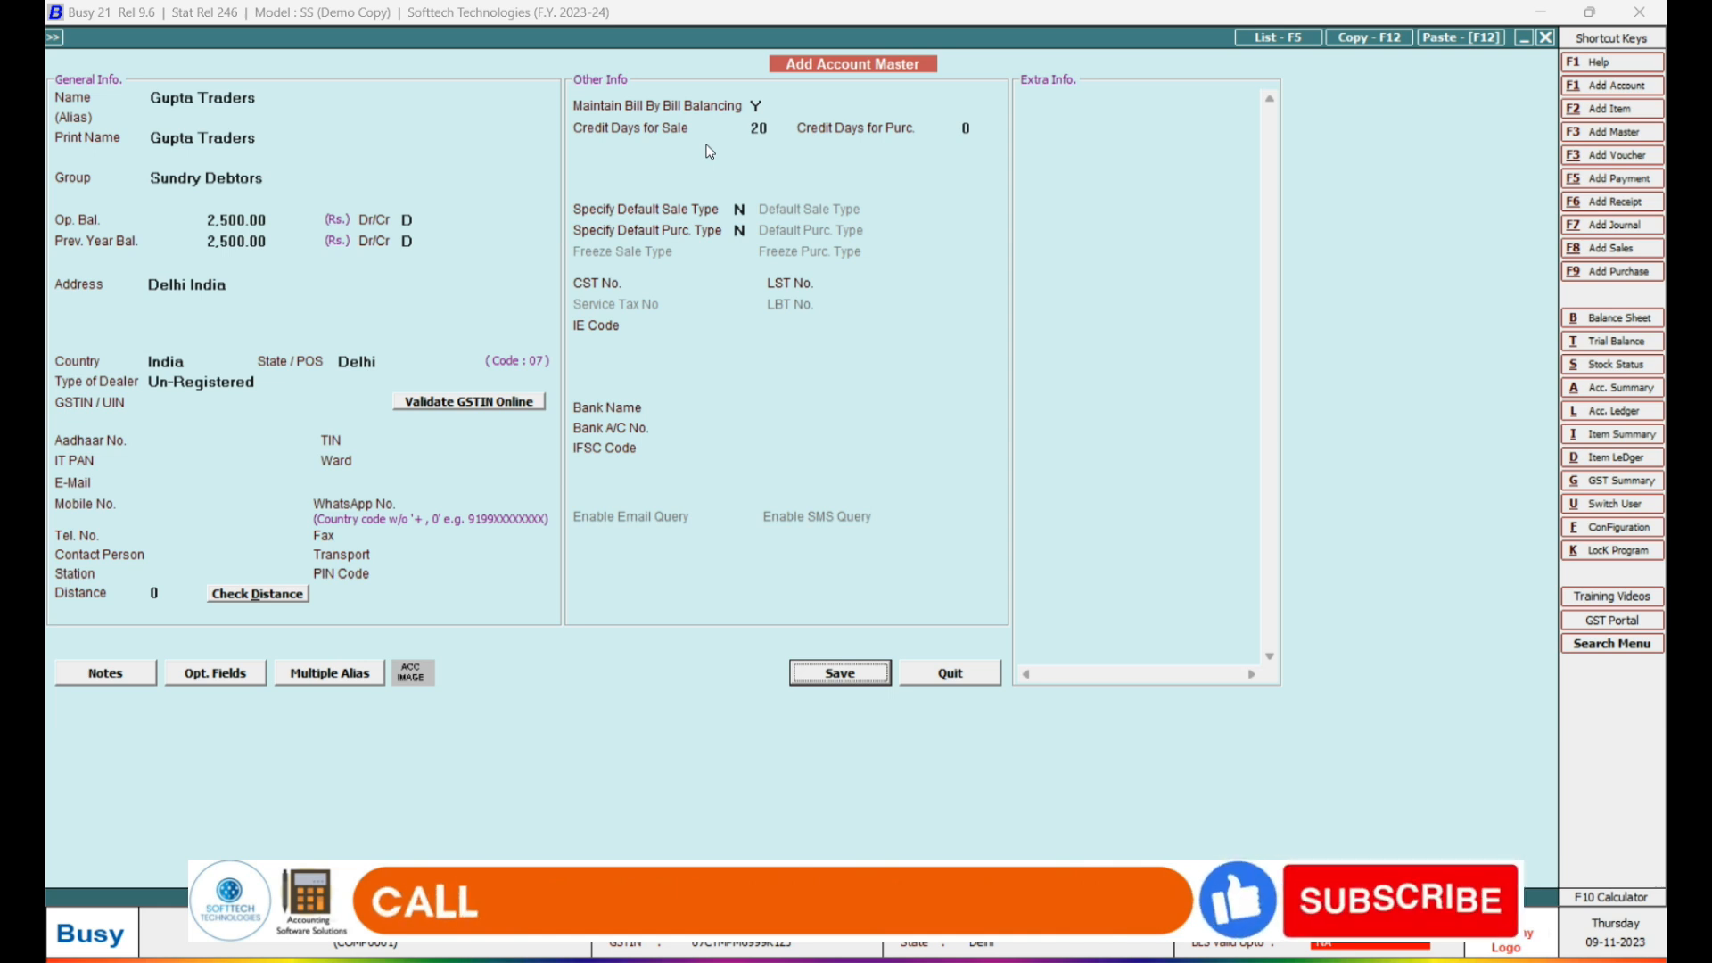
{"action": "key", "text": "Return"}
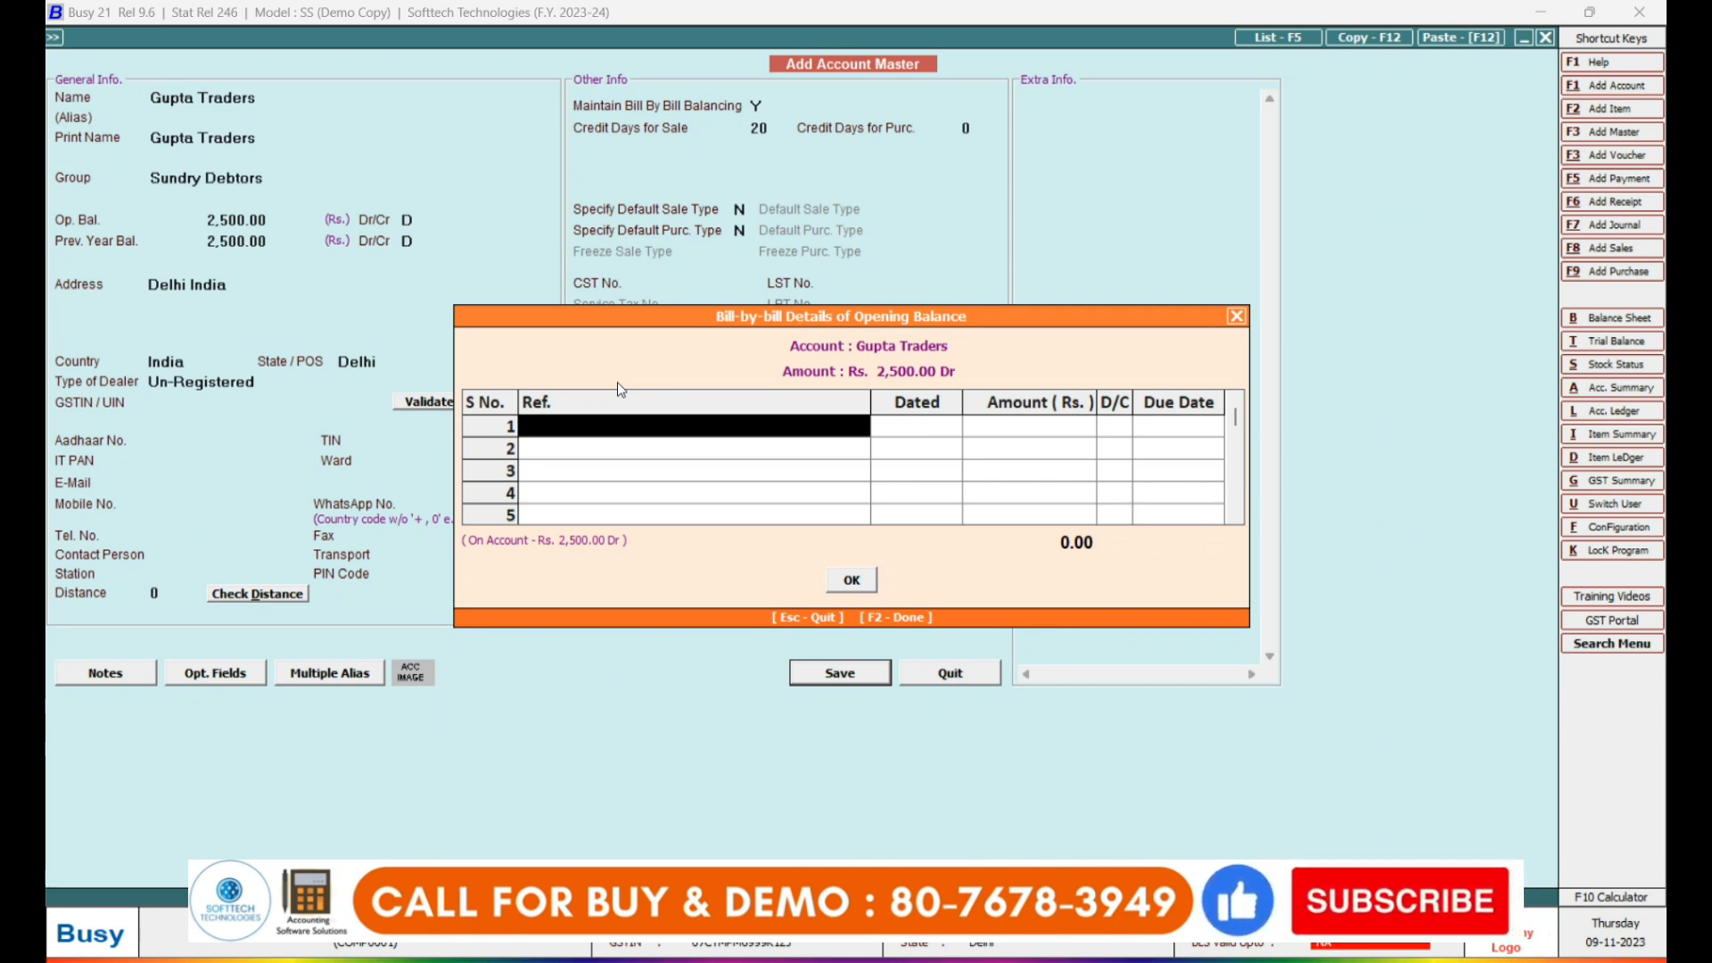
Add an 'Opening Balance' bill for the 2,500.00 Dr balance and save Gupta Traders.
{"action": "type", "text": "ope"}
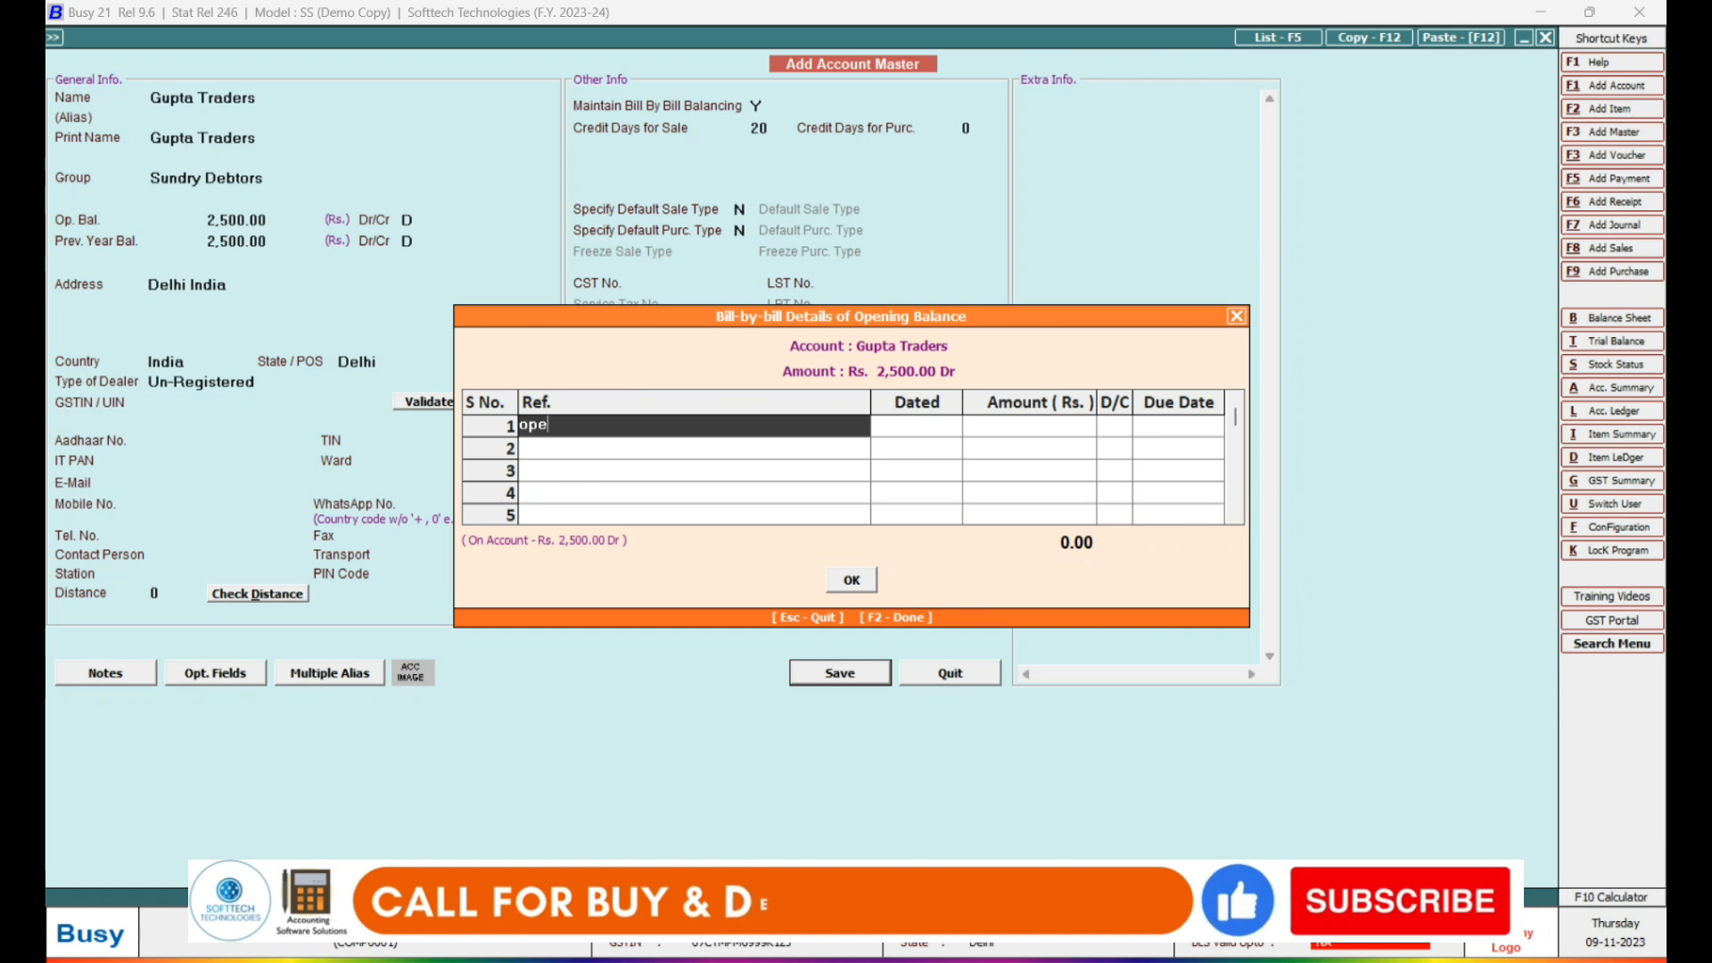
{"action": "type", "text": "ning"}
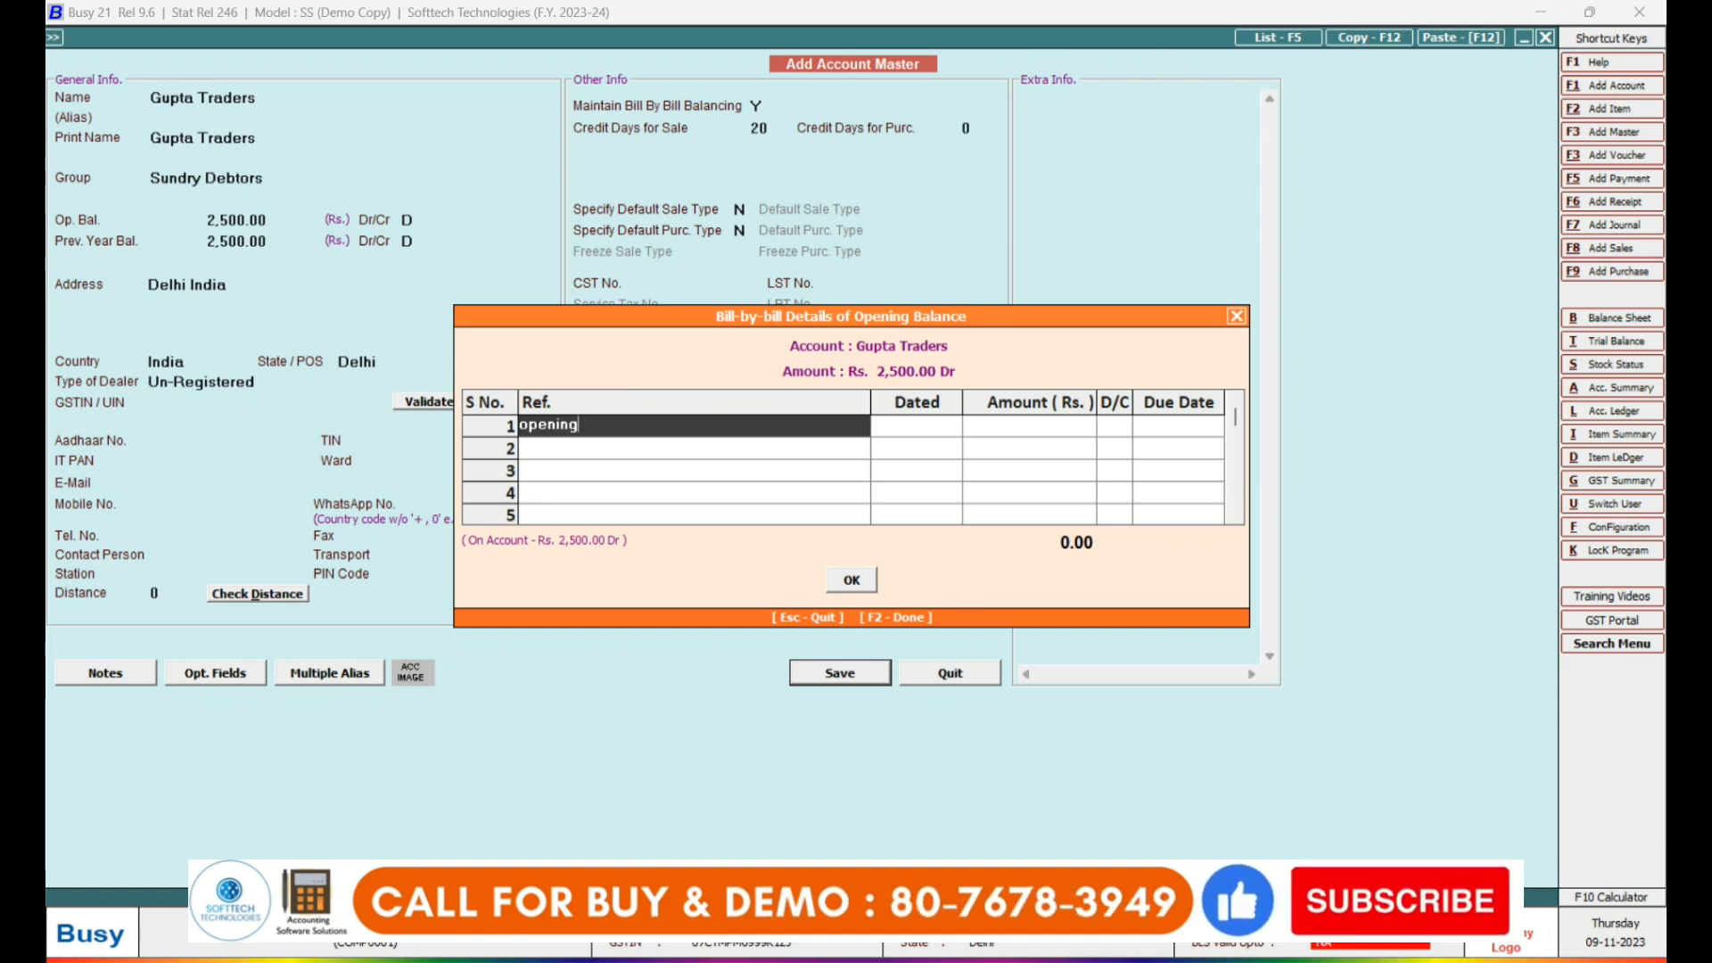
{"action": "type", "text": " balanc"}
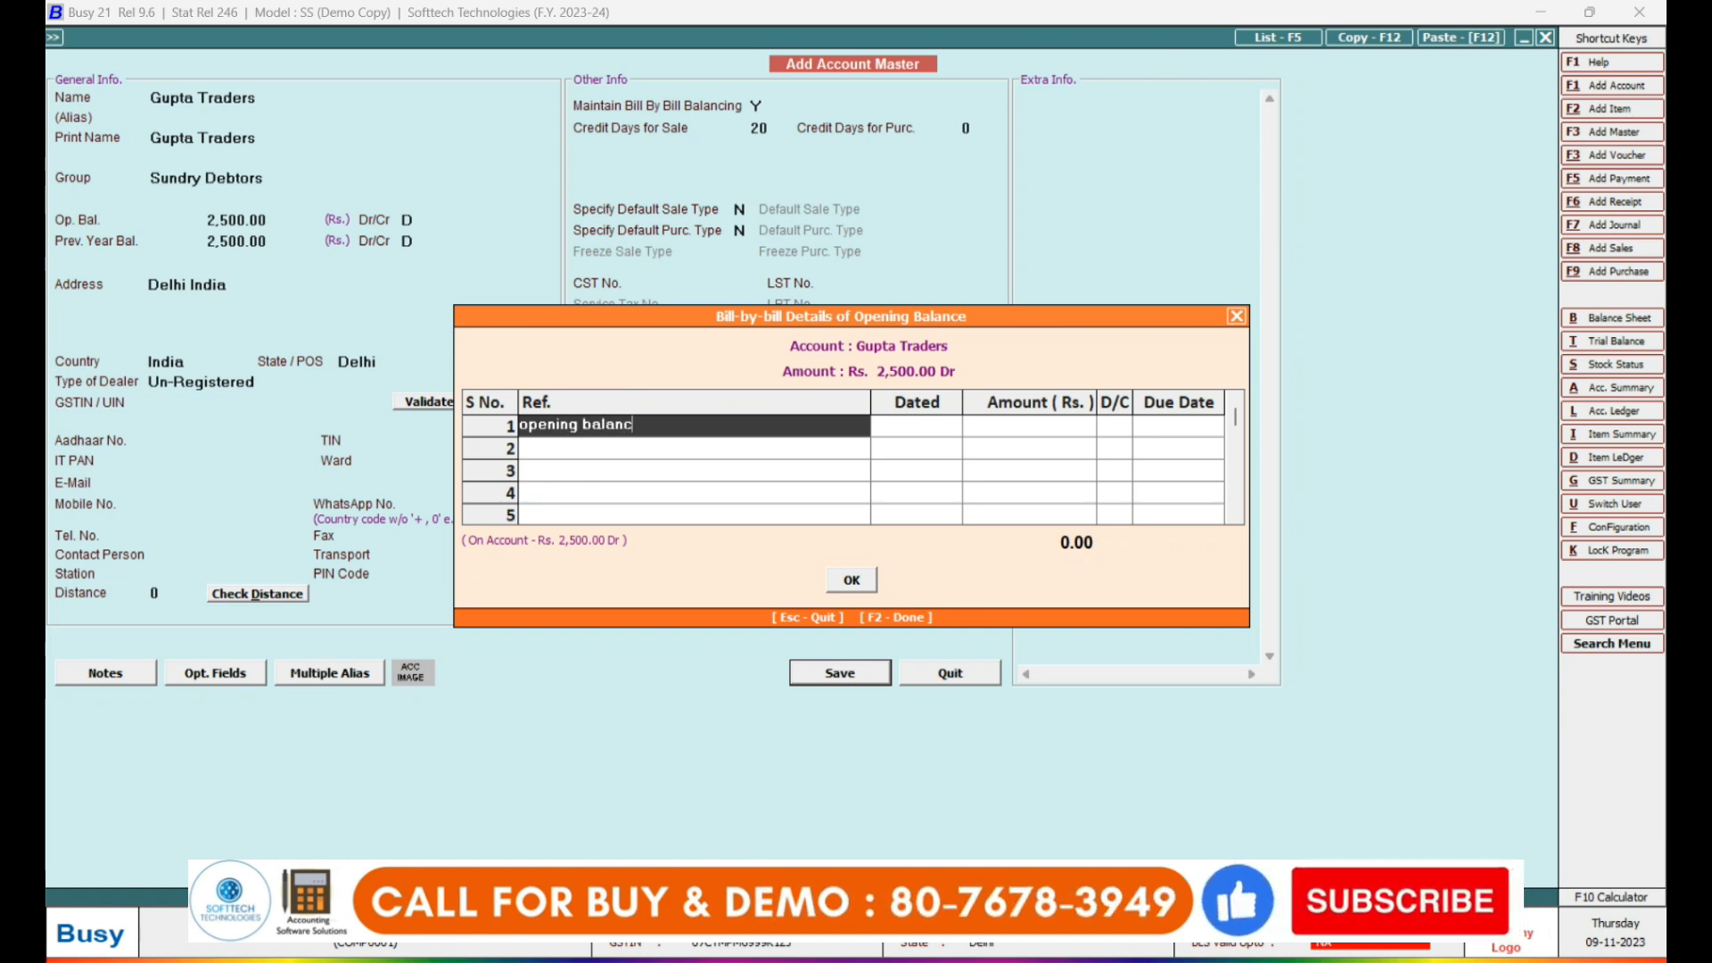
{"action": "type", "text": "e"}
{"action": "key", "text": "Return"}
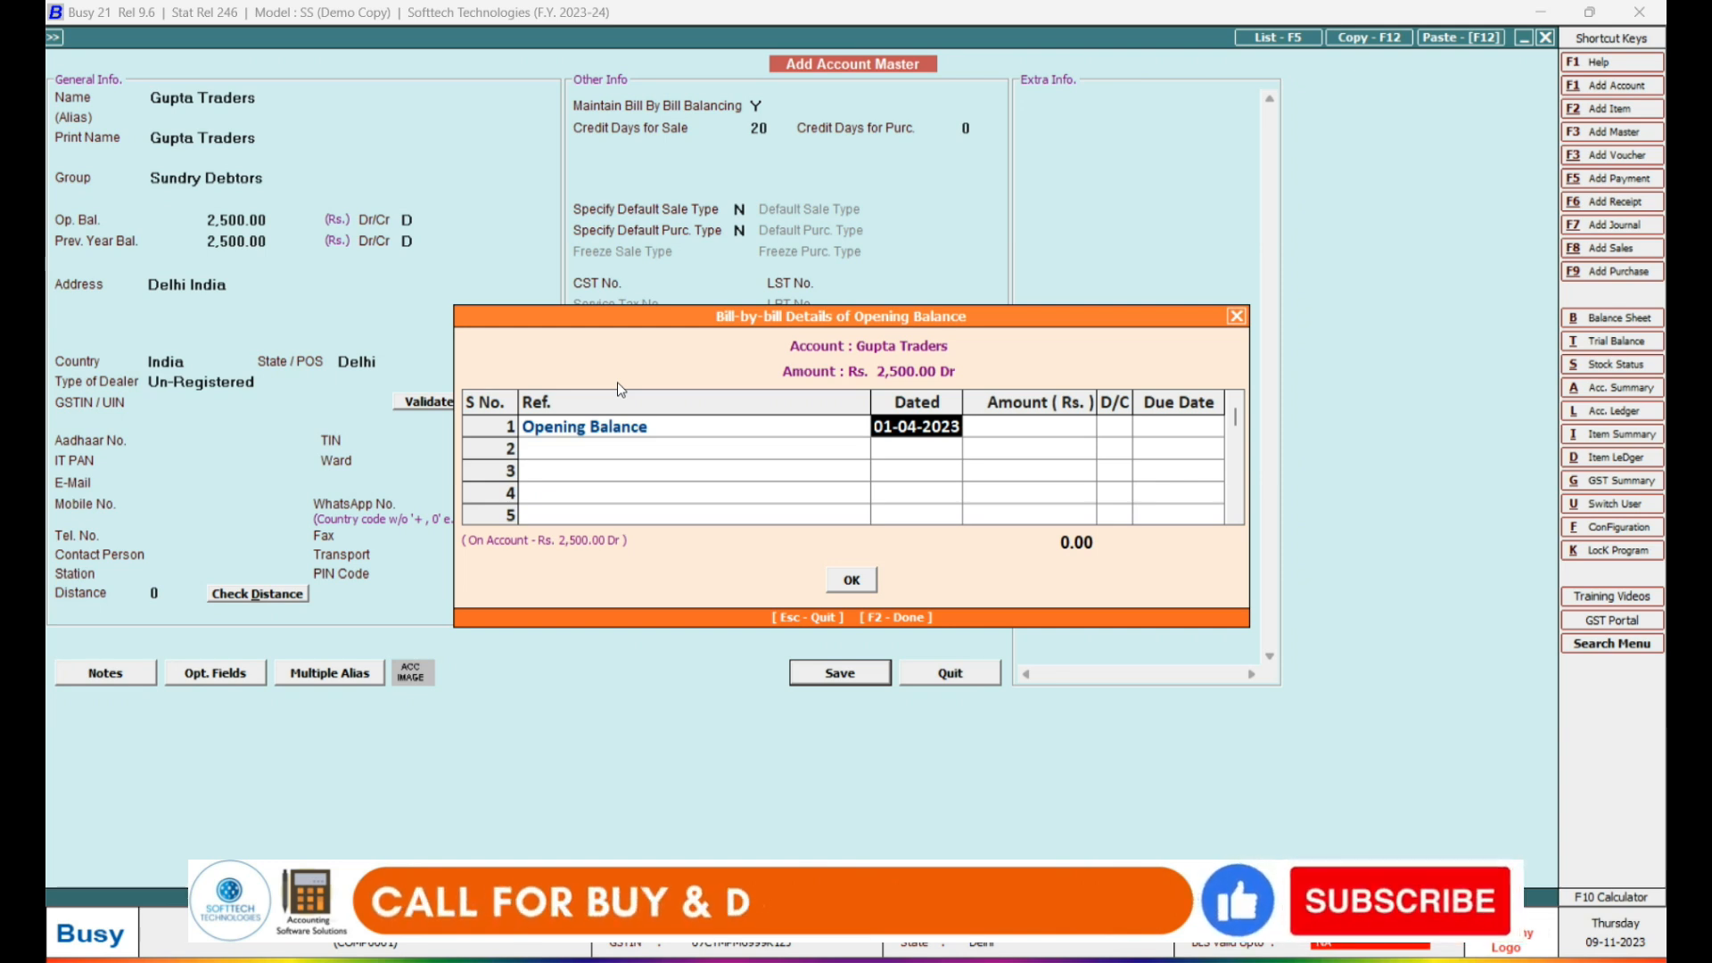
{"action": "type", "text": "09-11"}
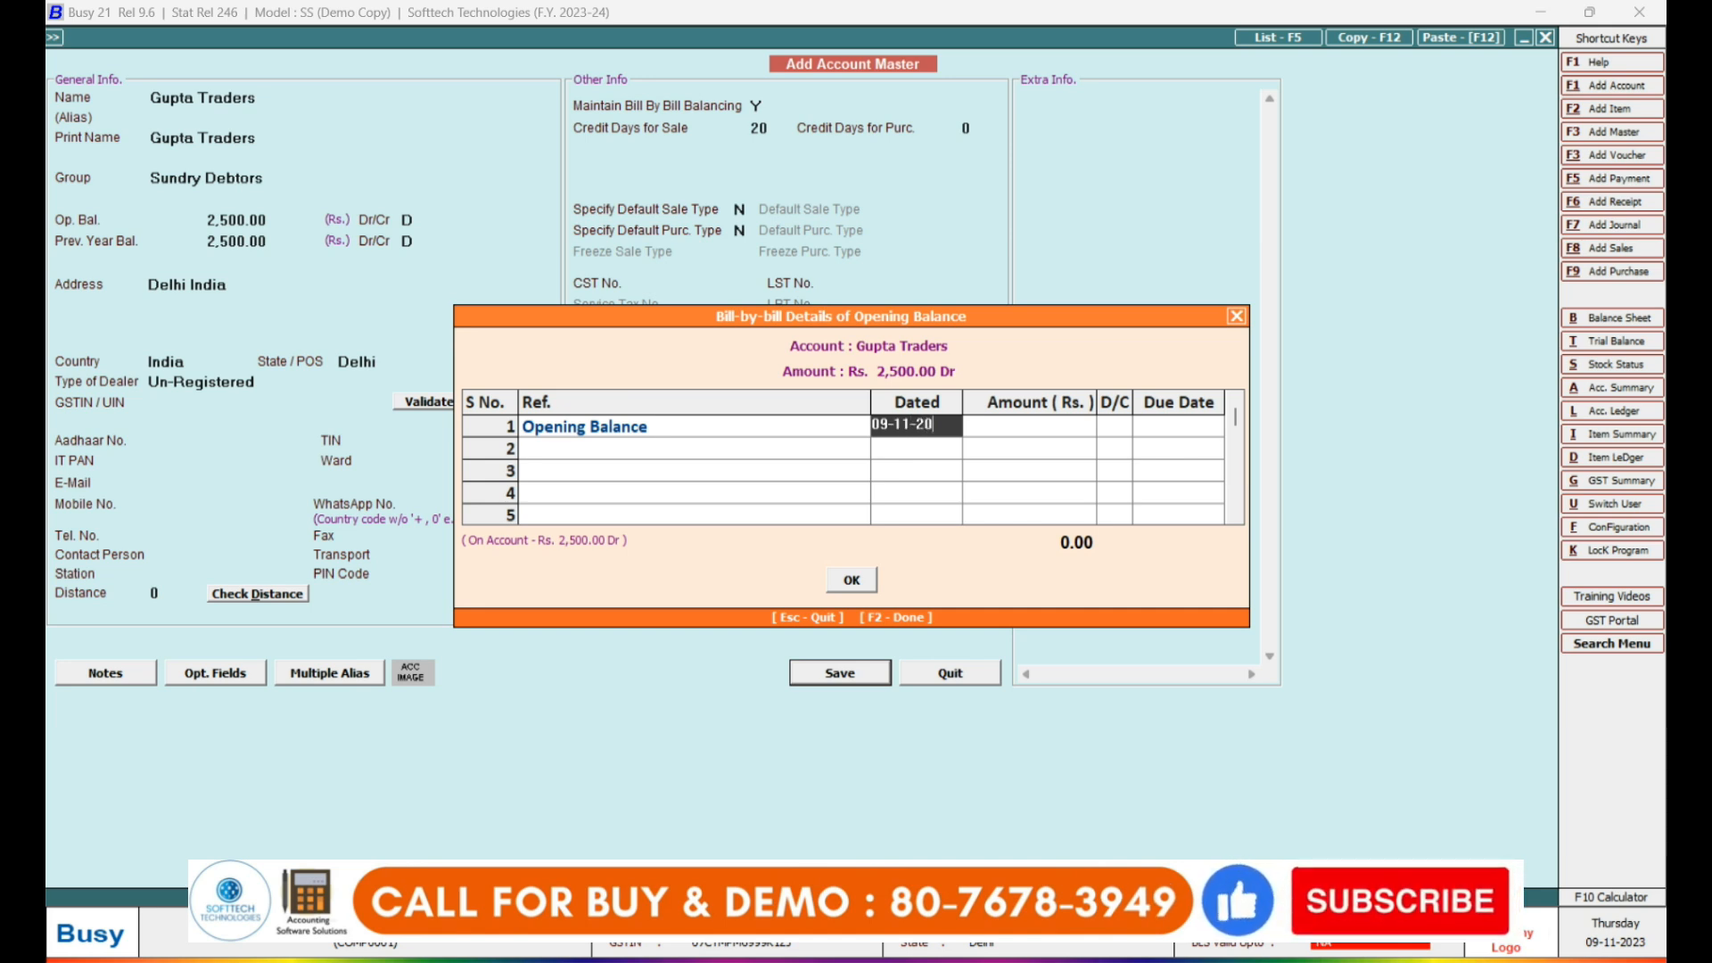
{"action": "key", "text": "Return"}
{"action": "key", "text": "Return"}
{"action": "key", "text": "Return"}
{"action": "key", "text": "Return"}
{"action": "key", "text": "Return"}
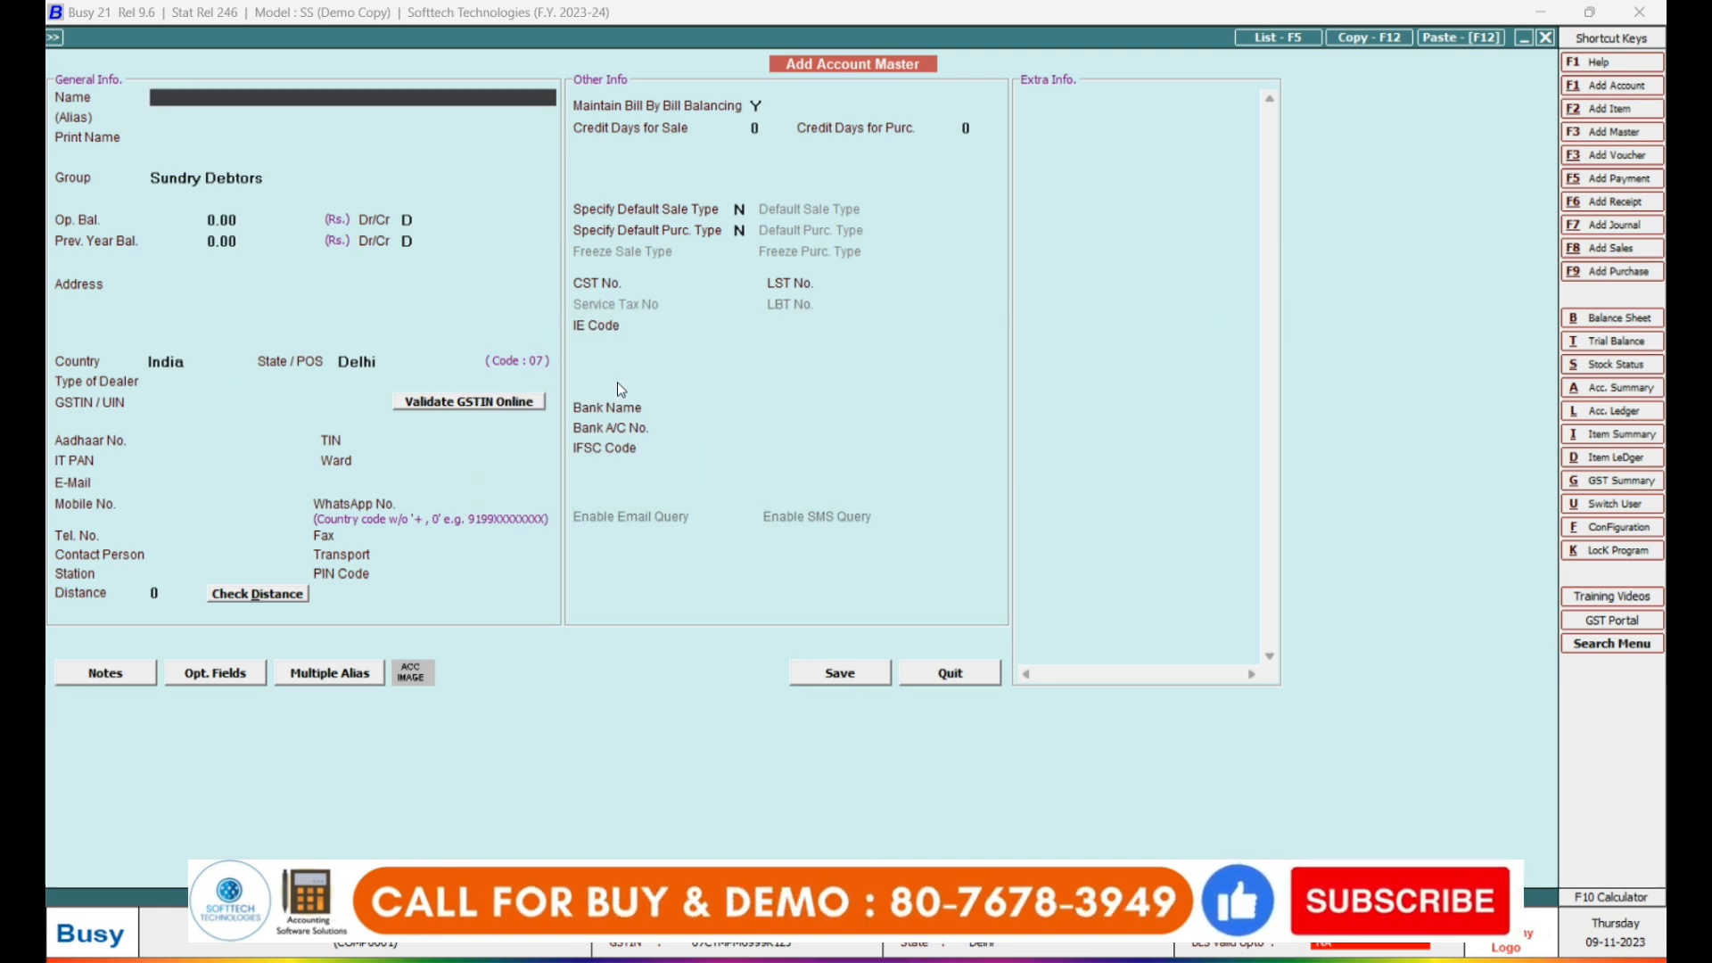
{"action": "key", "text": "Escape"}
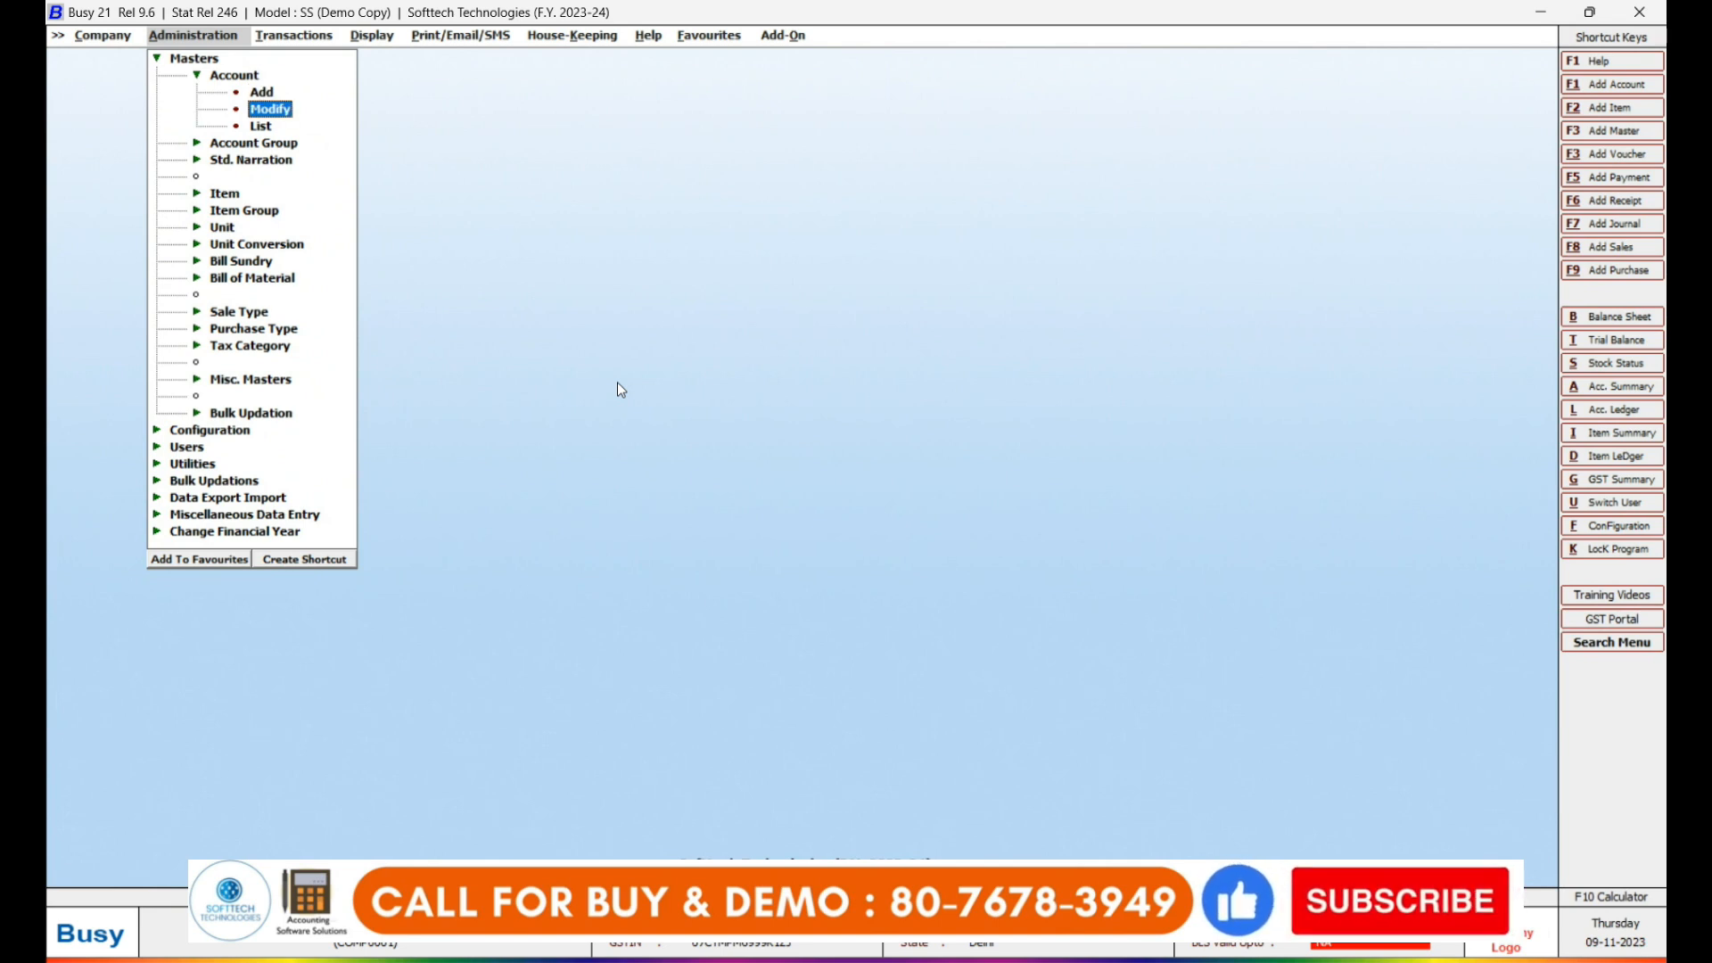
Open Gupta Traders for modification and change its name to 'Gupta Traders Pvt. Ltd.'.
{"action": "key", "text": "Return"}
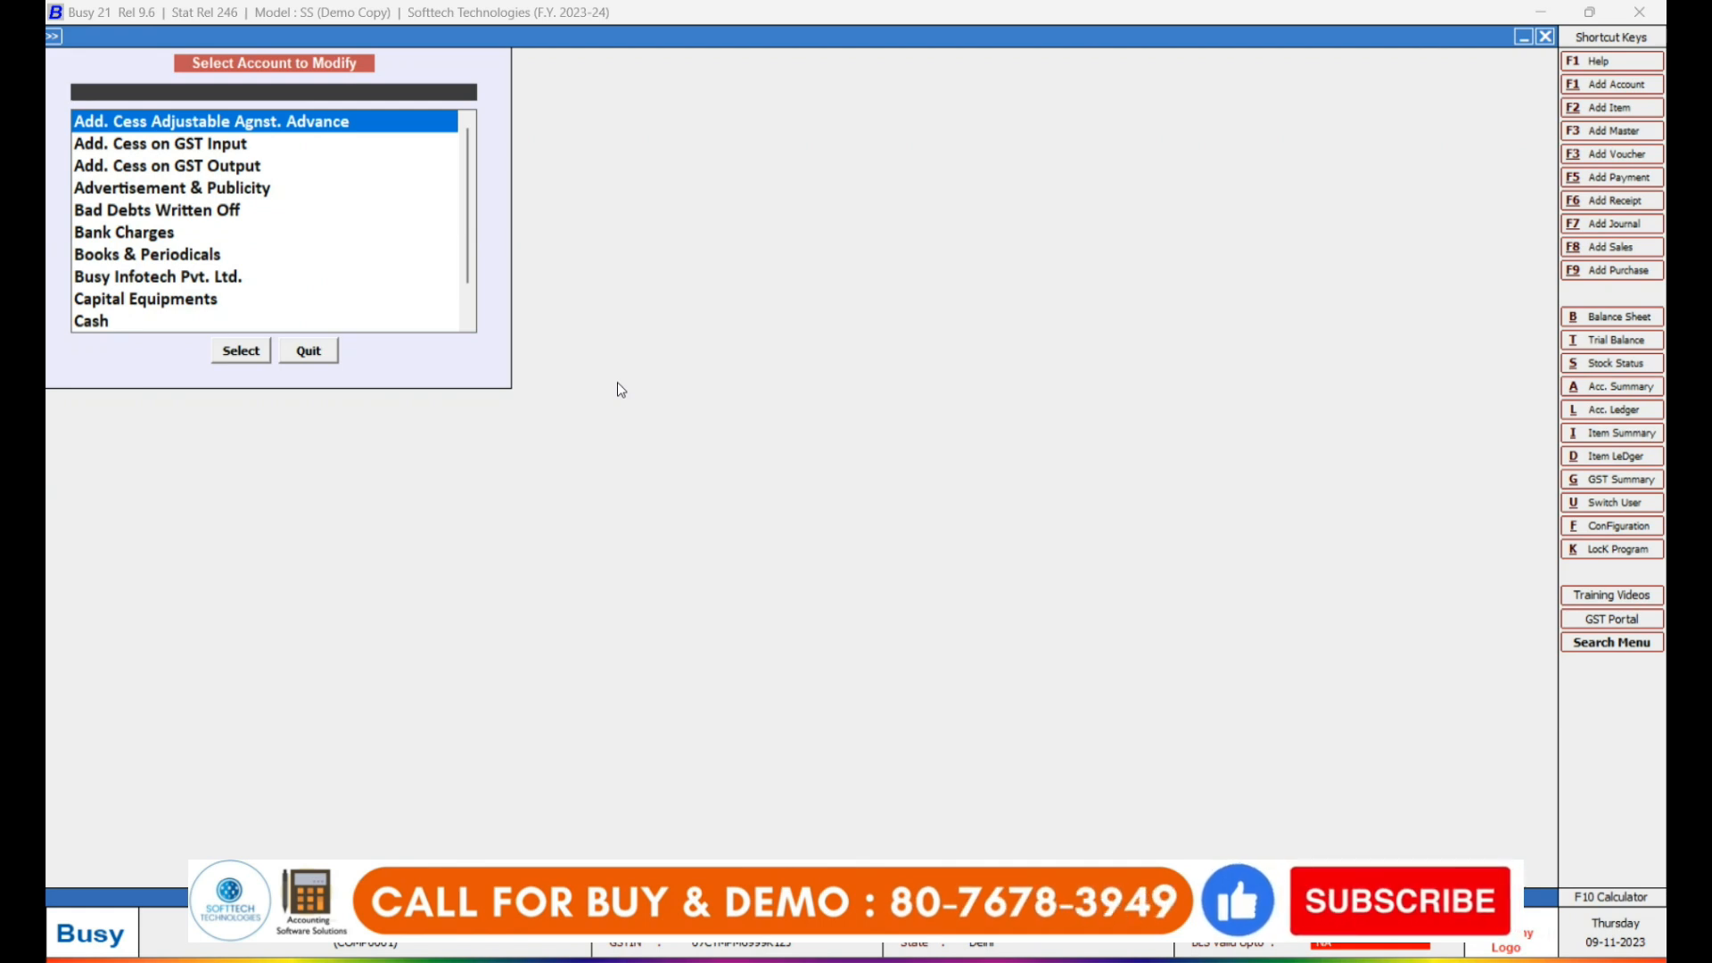
{"action": "type", "text": "gu"}
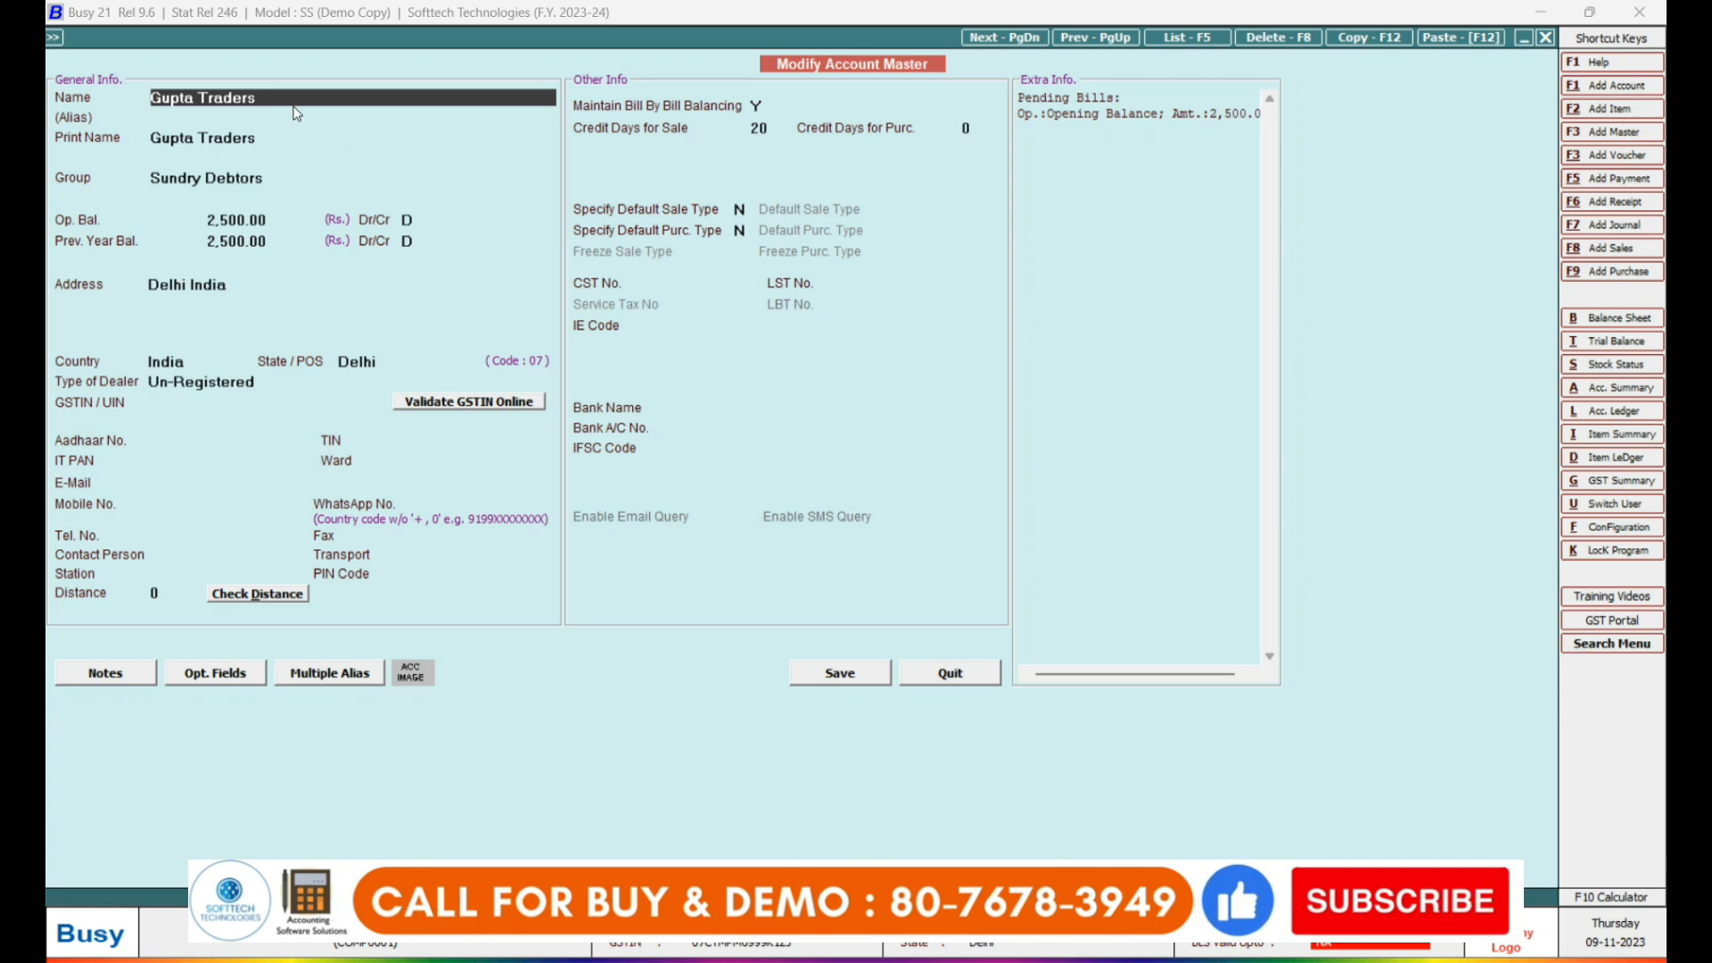
{"action": "type", "text": " p"}
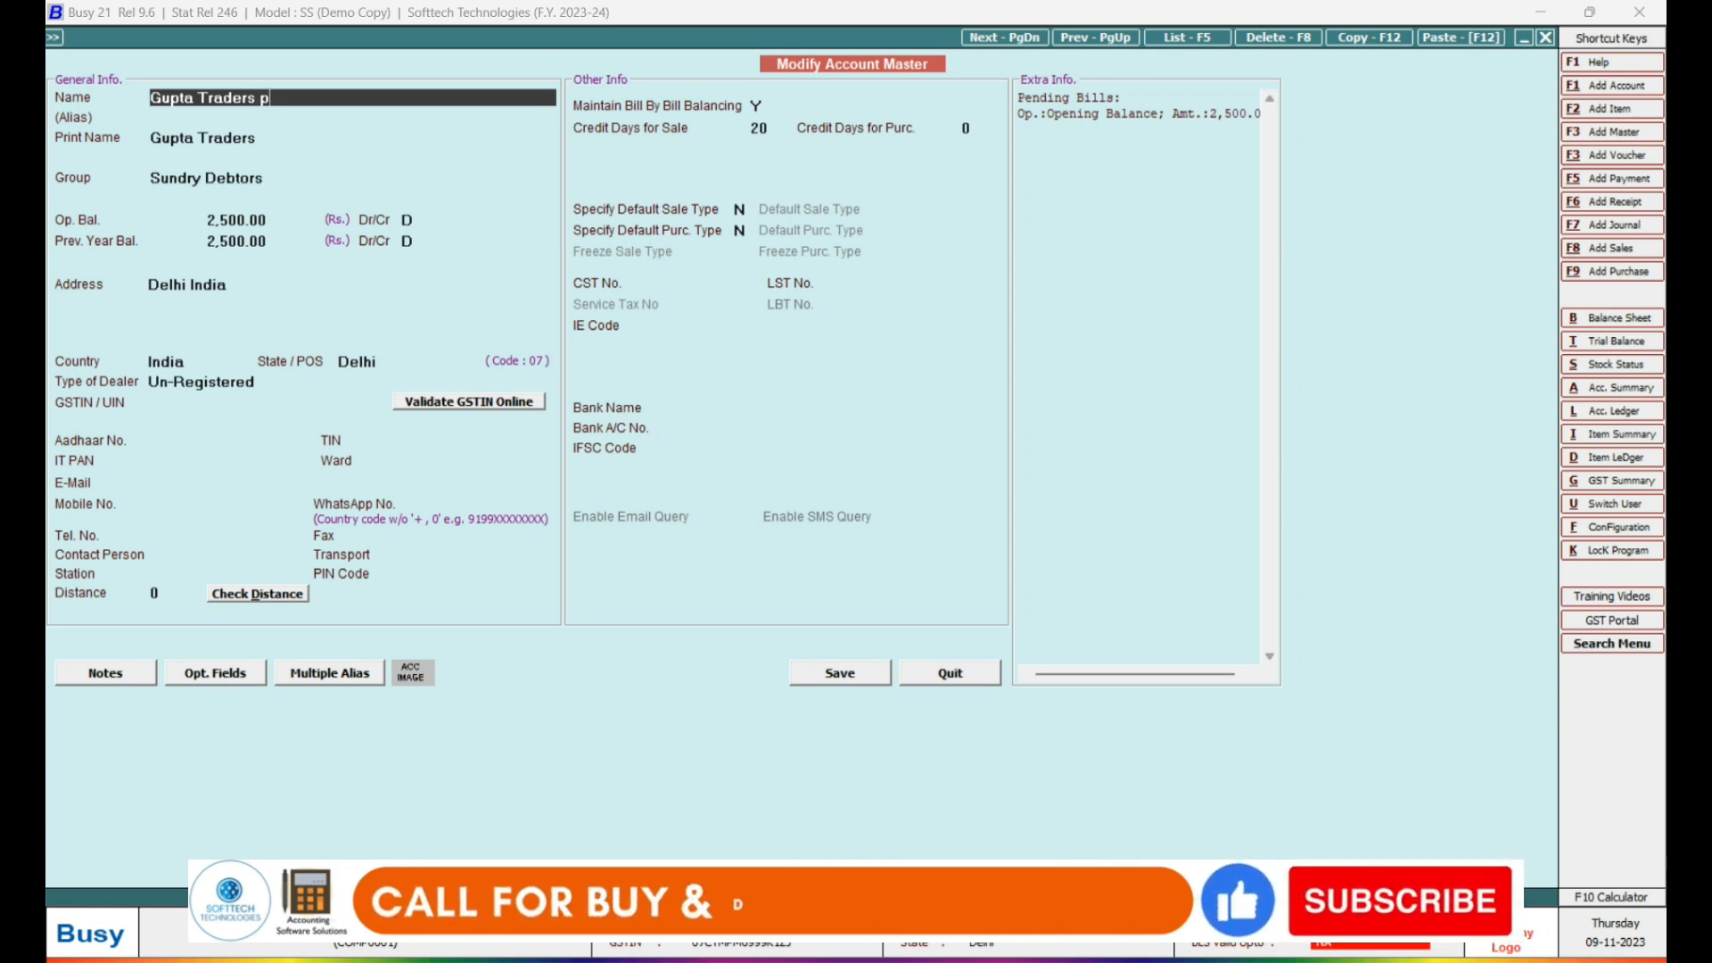
{"action": "type", "text": "vt."}
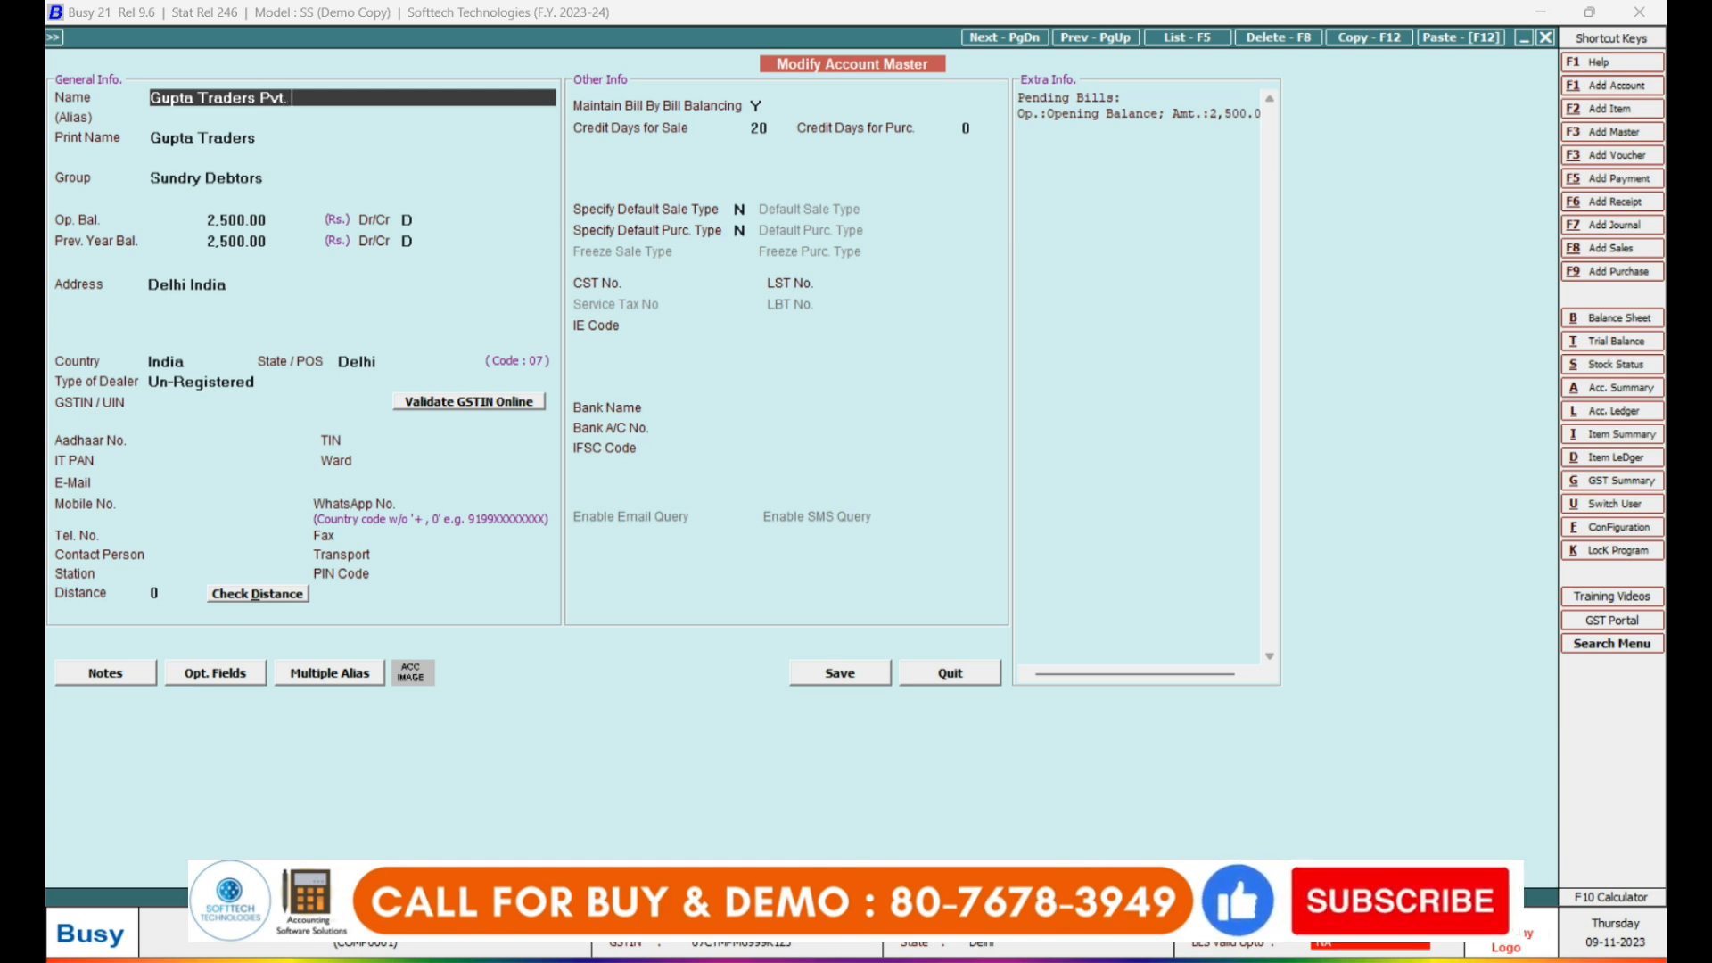
{"action": "type", "text": "Ltd."}
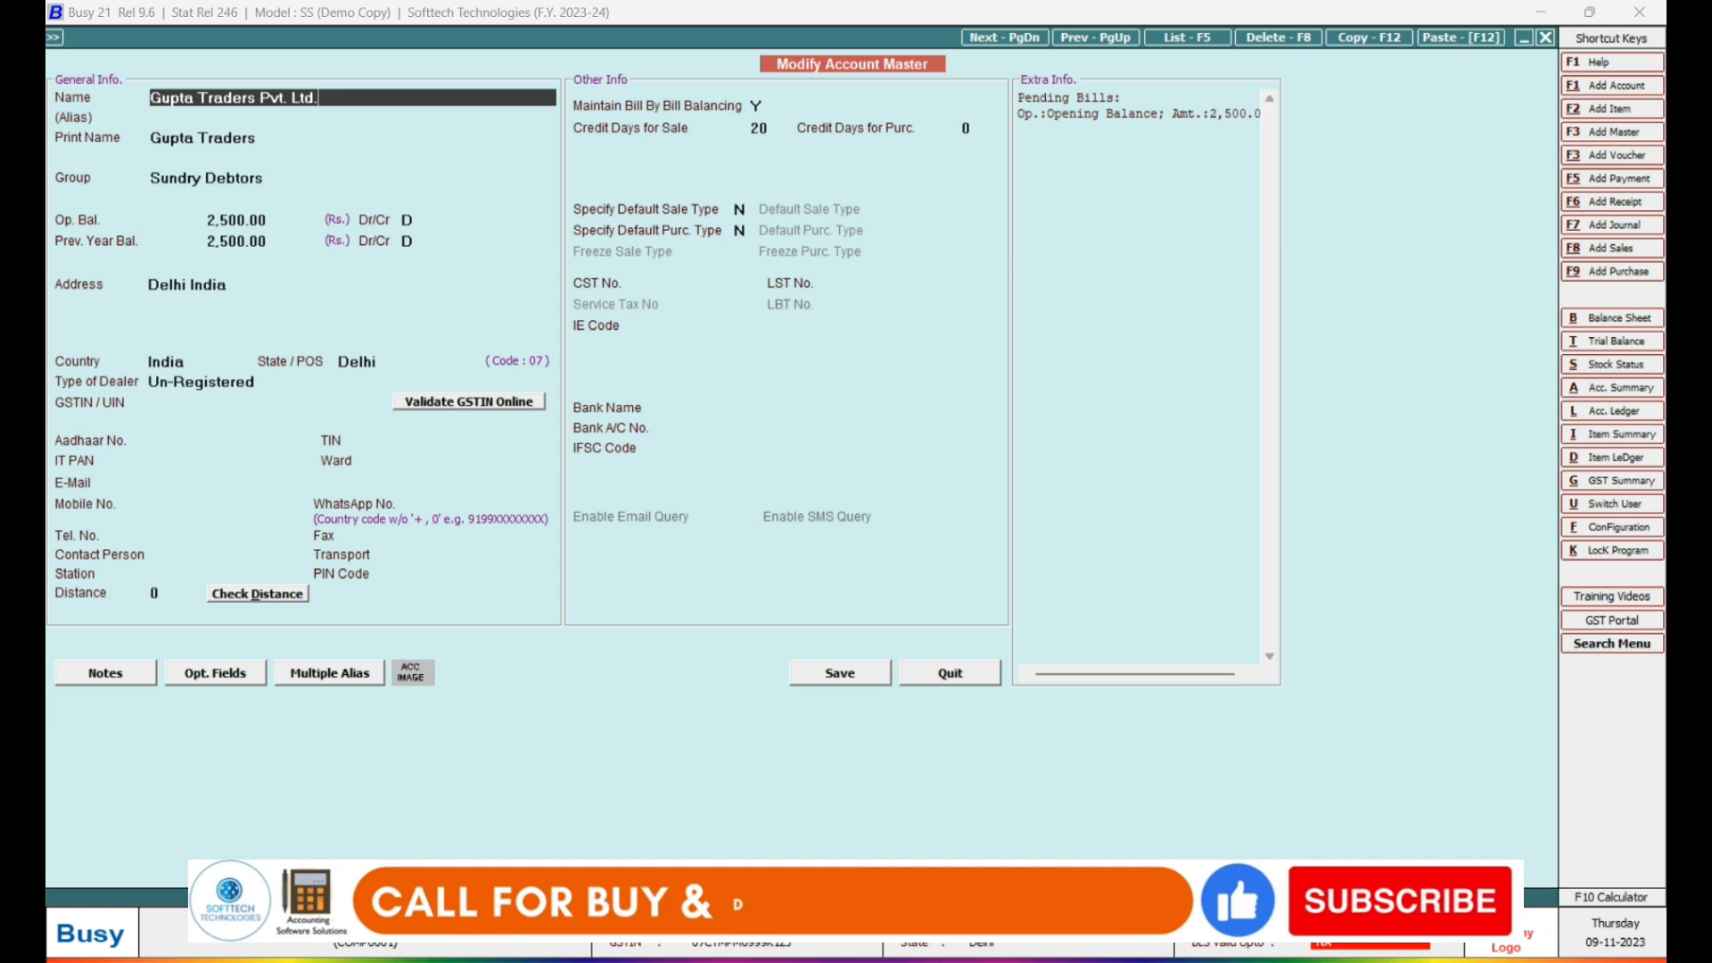
{"action": "key", "text": "Return"}
{"action": "key", "text": "Return"}
{"action": "key", "text": "Return"}
{"action": "key", "text": "Return"}
{"action": "key", "text": "Return"}
{"action": "key", "text": "Return"}
{"action": "key", "text": "Return"}
{"action": "key", "text": "Return"}
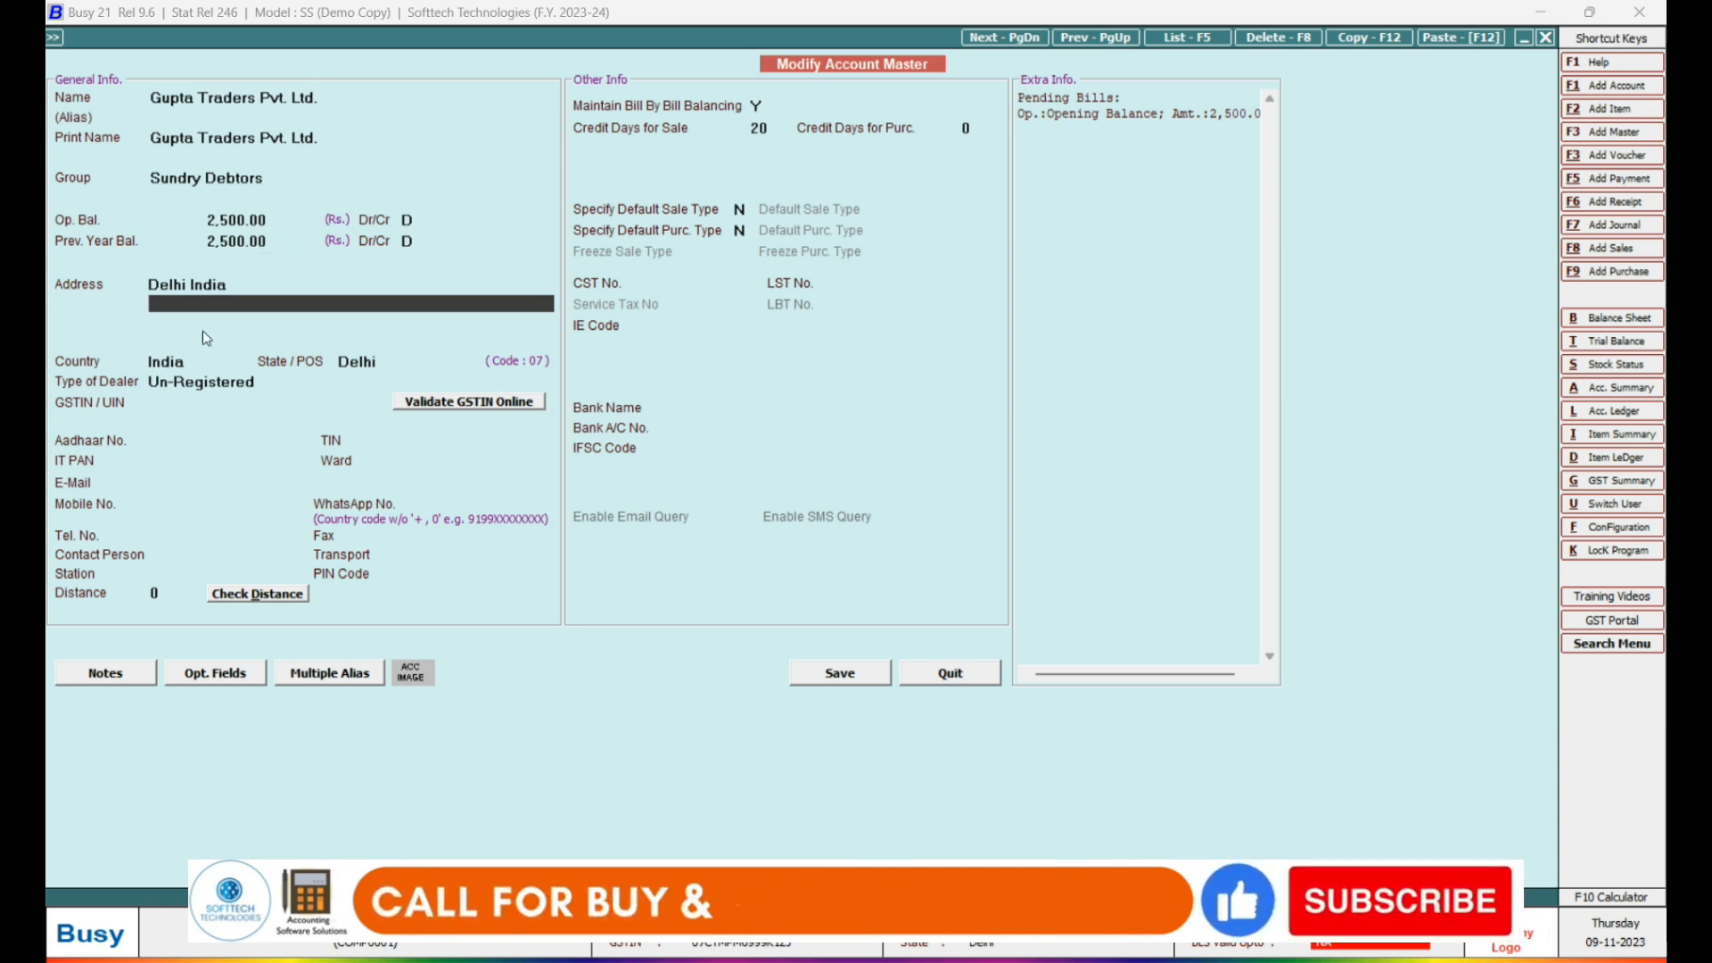
Save the renamed account and reopen Gupta Traders Pvt. Ltd. for editing.
{"action": "left_click", "coordinate": [859, 677]}
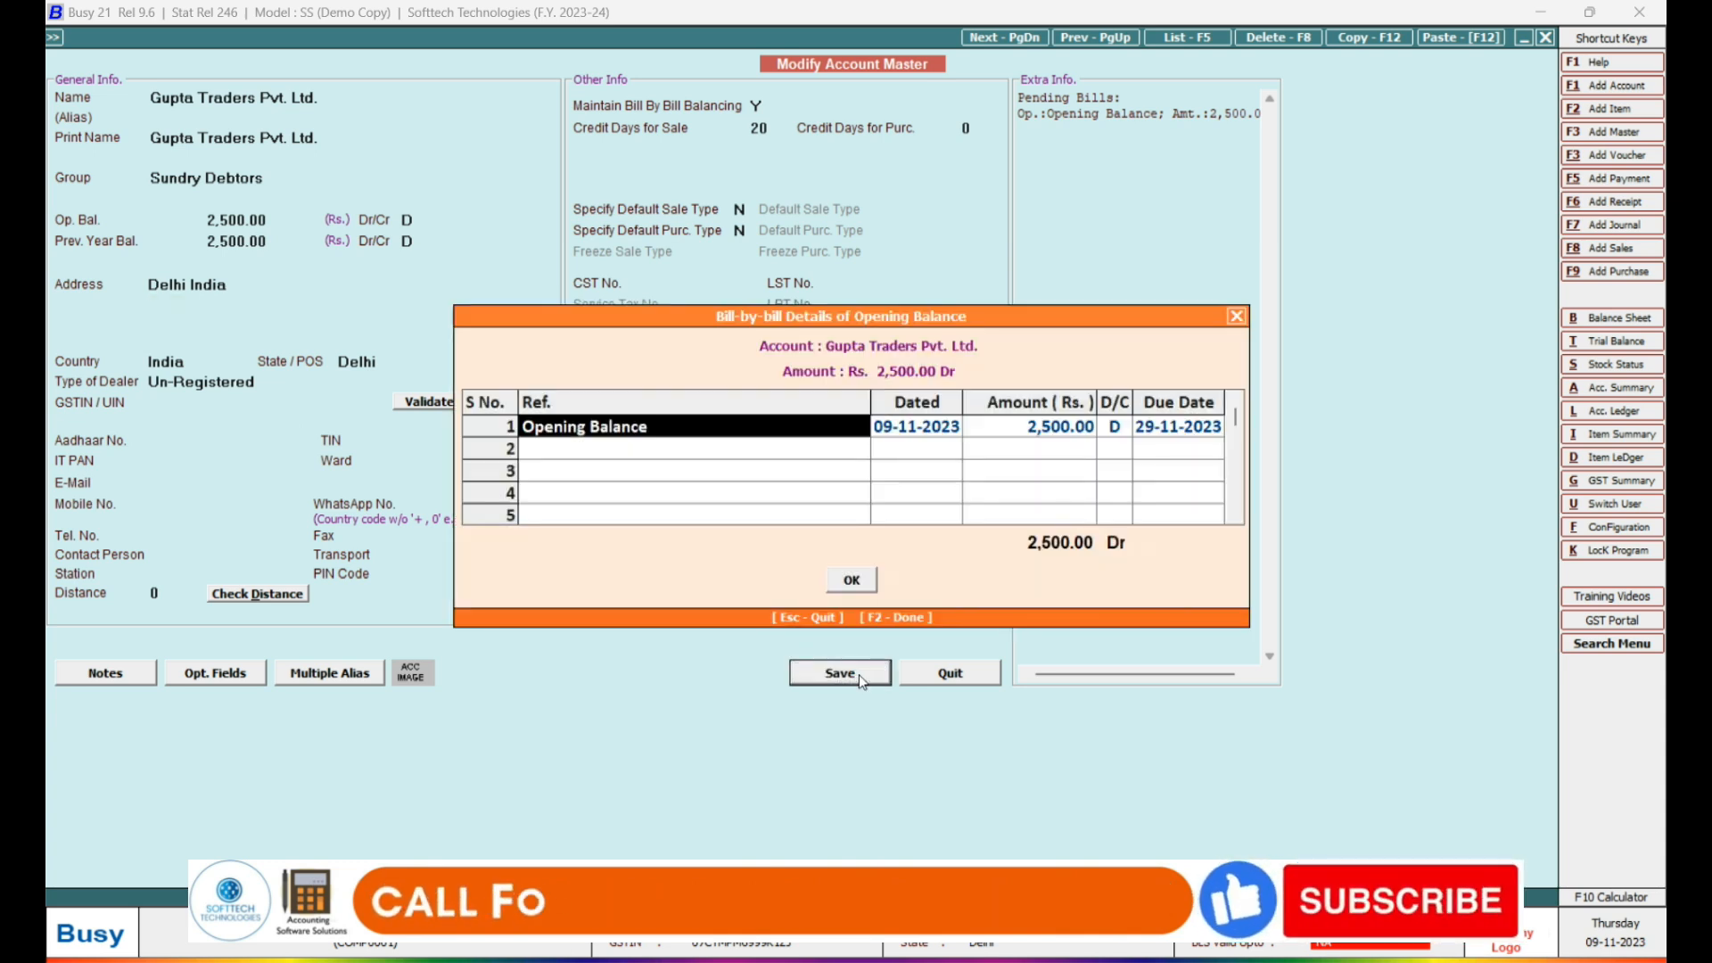
{"action": "left_click", "coordinate": [858, 587]}
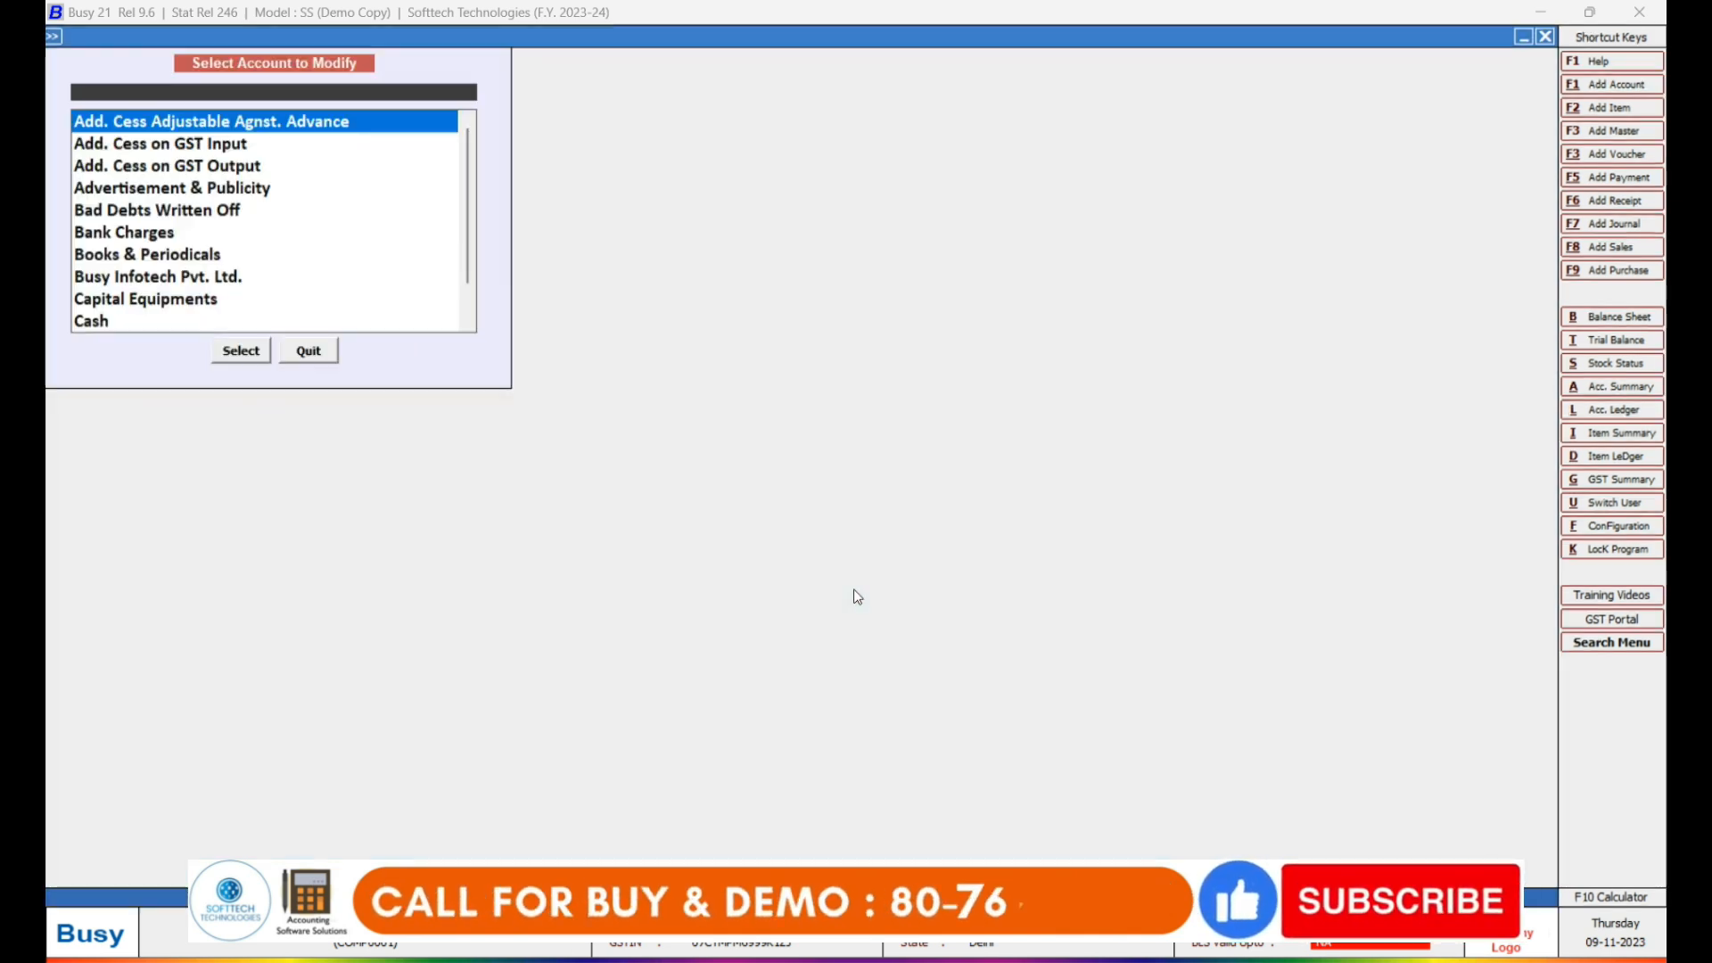
{"action": "type", "text": "gupt"}
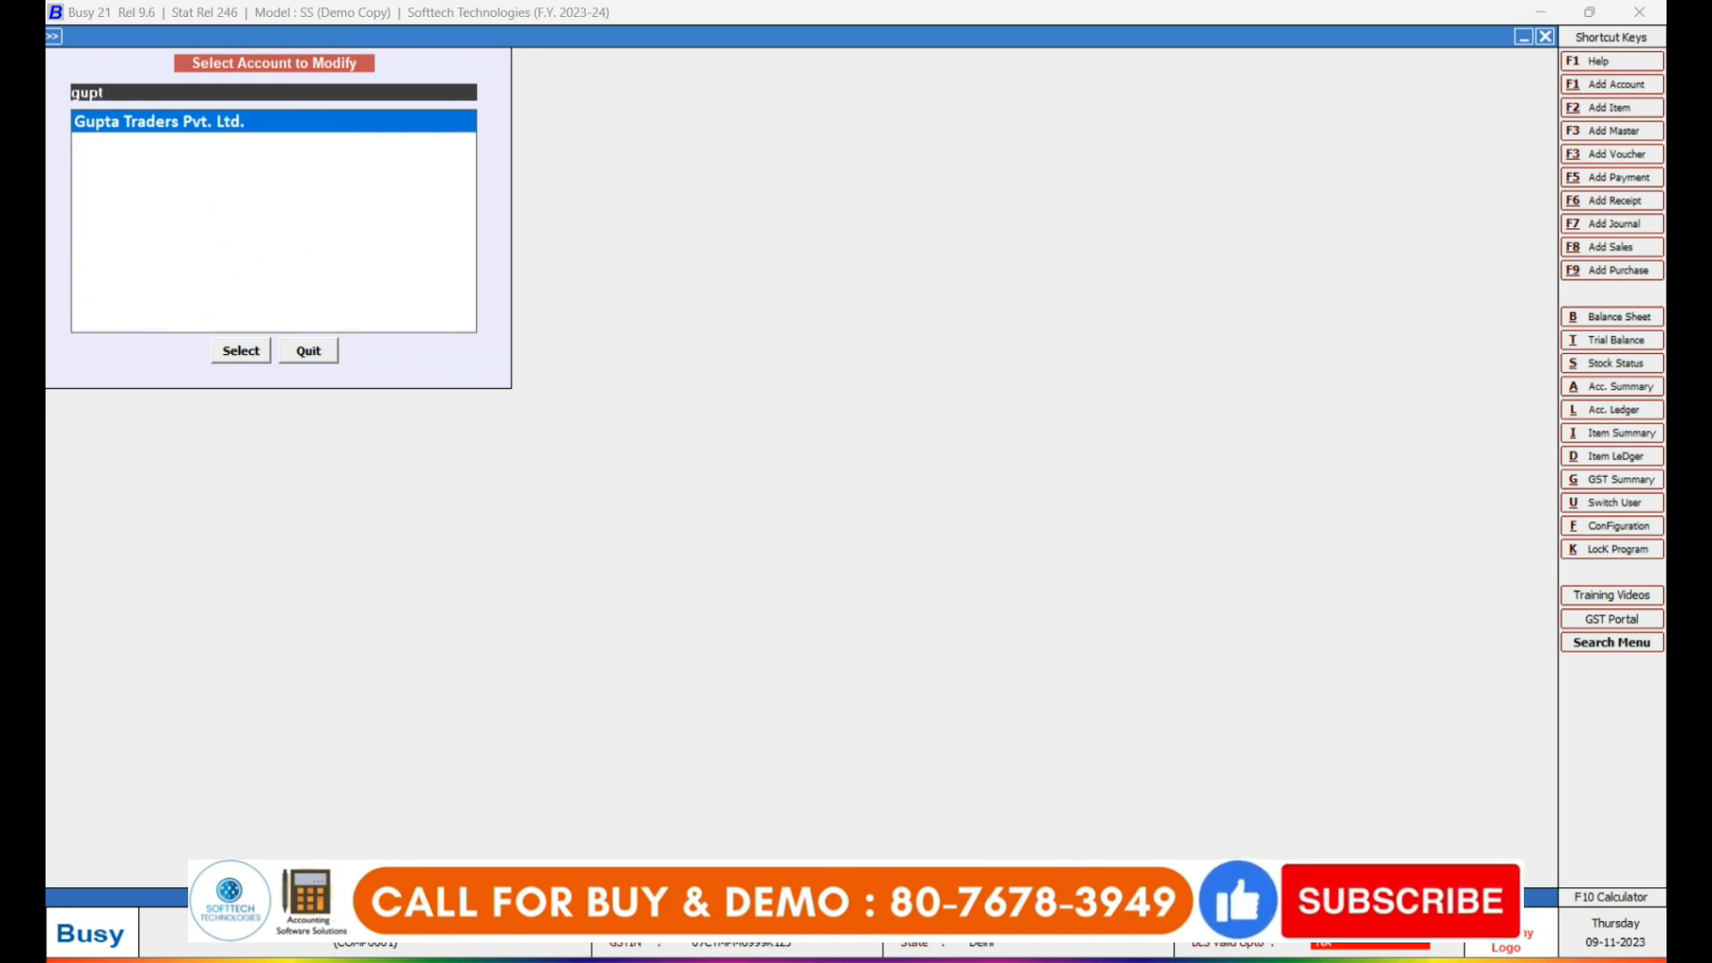
{"action": "key", "text": "Return"}
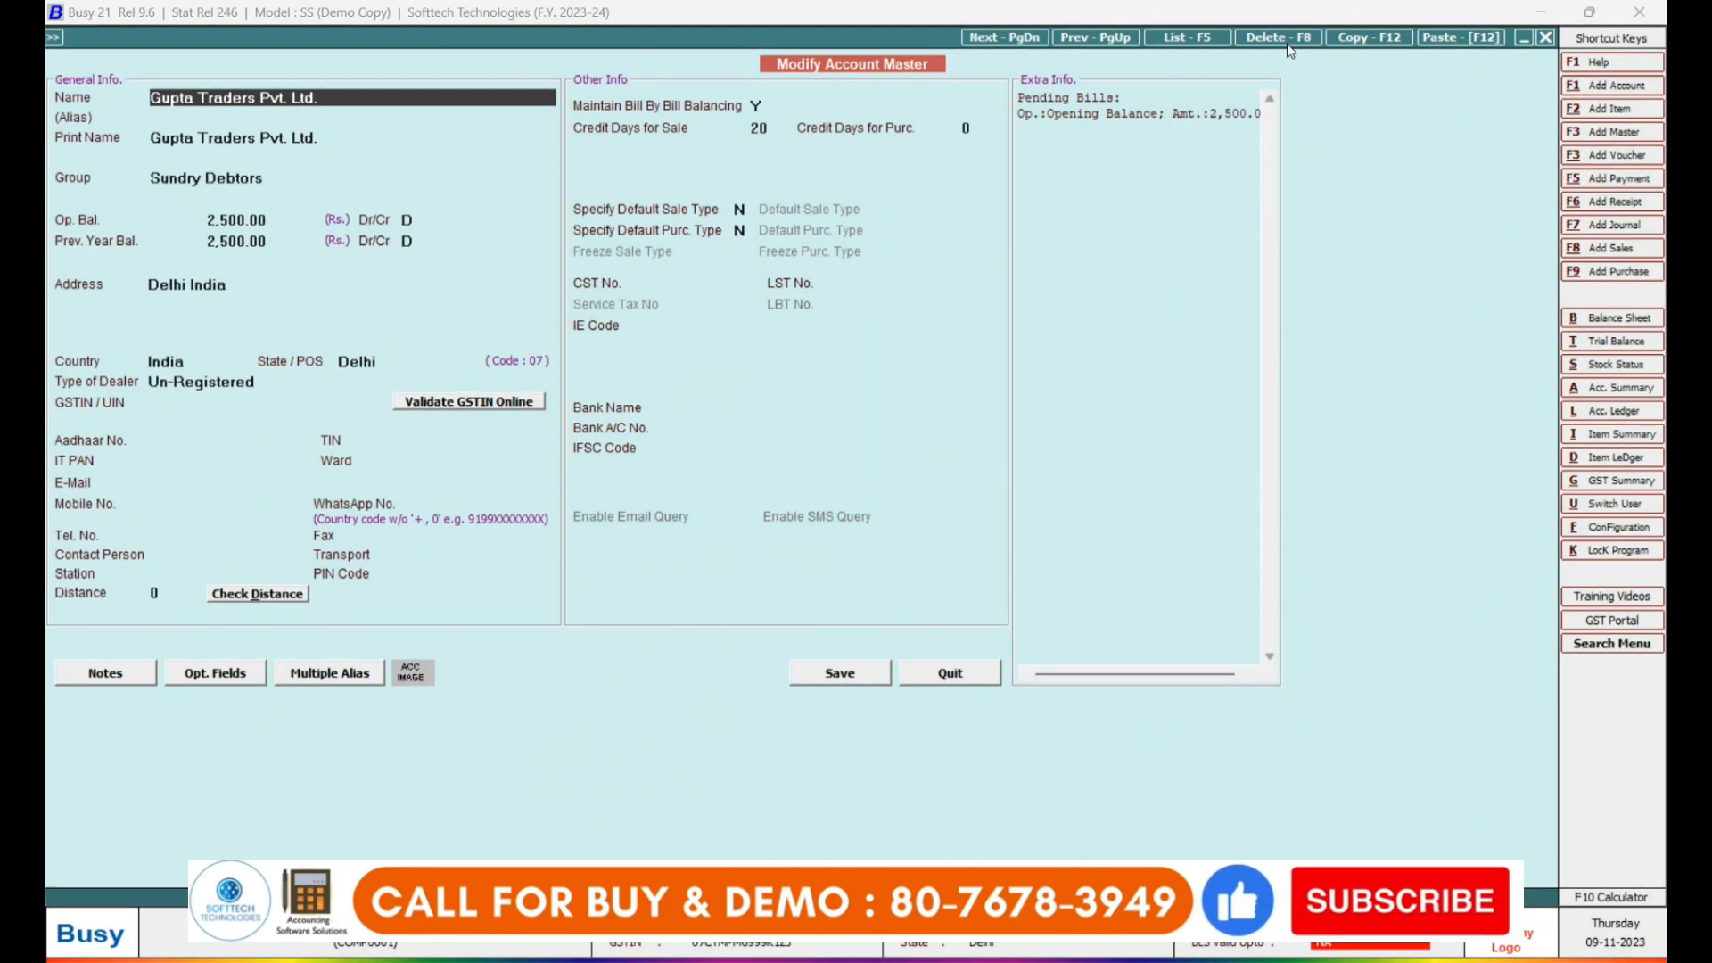
Cancel deleting the account, quit its form, and close the account selection list.
{"action": "left_click", "coordinate": [1288, 42]}
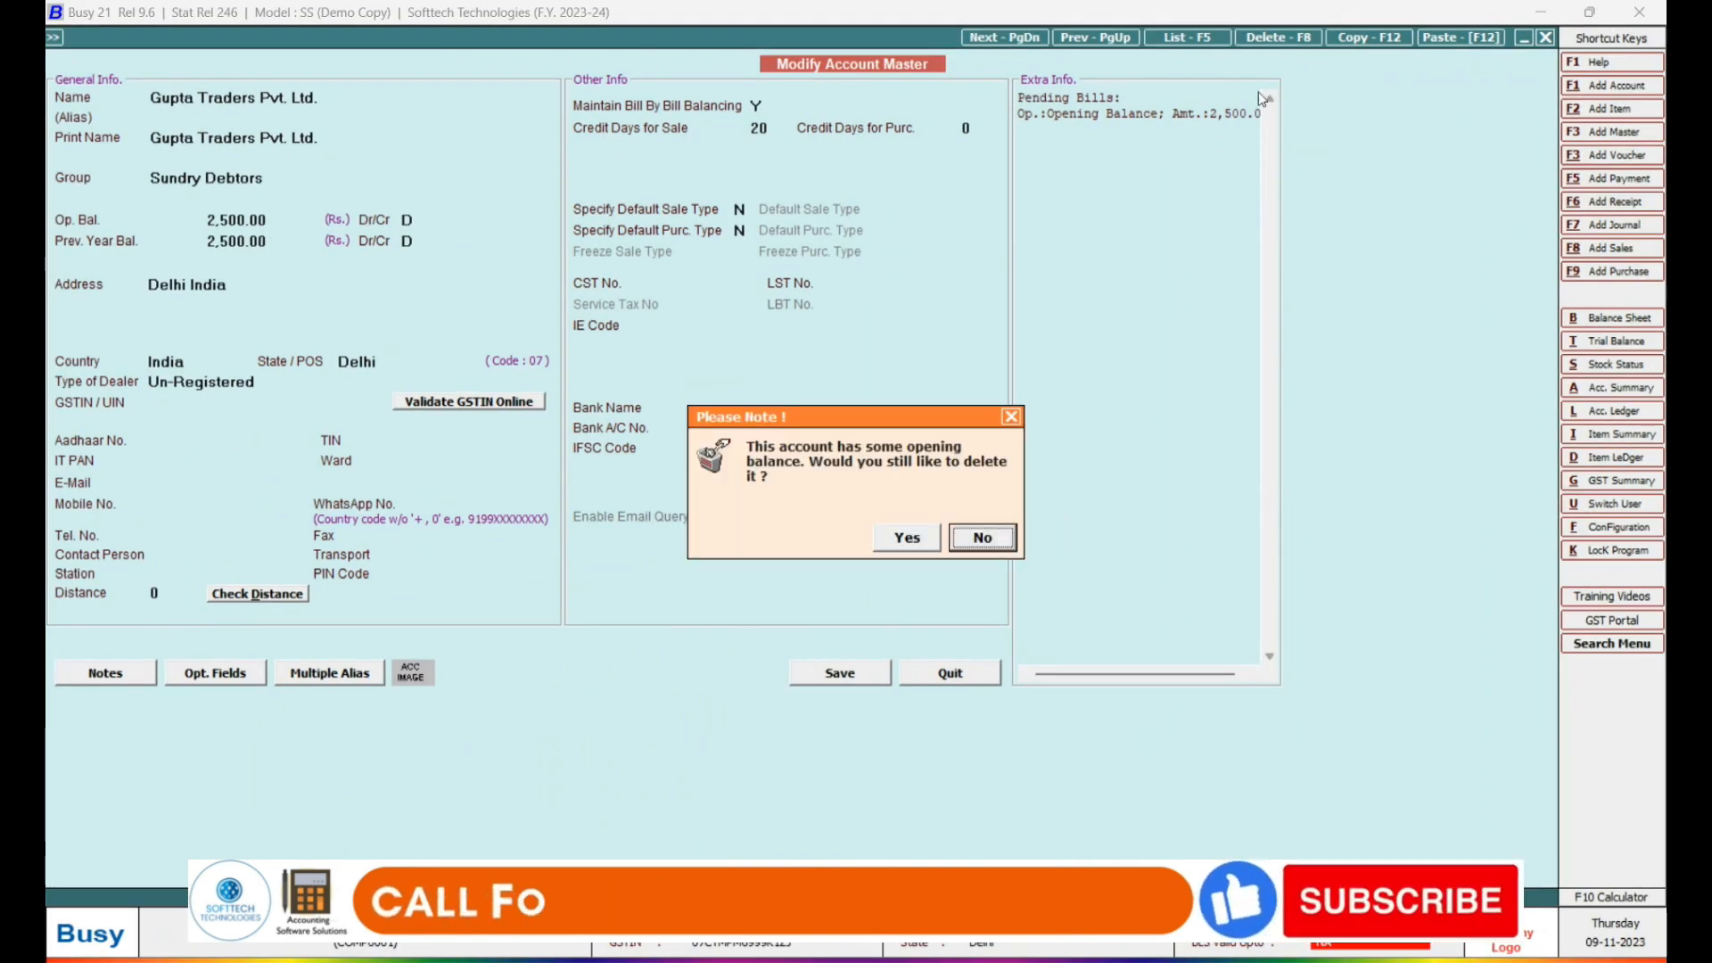
{"action": "left_click", "coordinate": [998, 539]}
{"action": "key", "text": "Escape"}
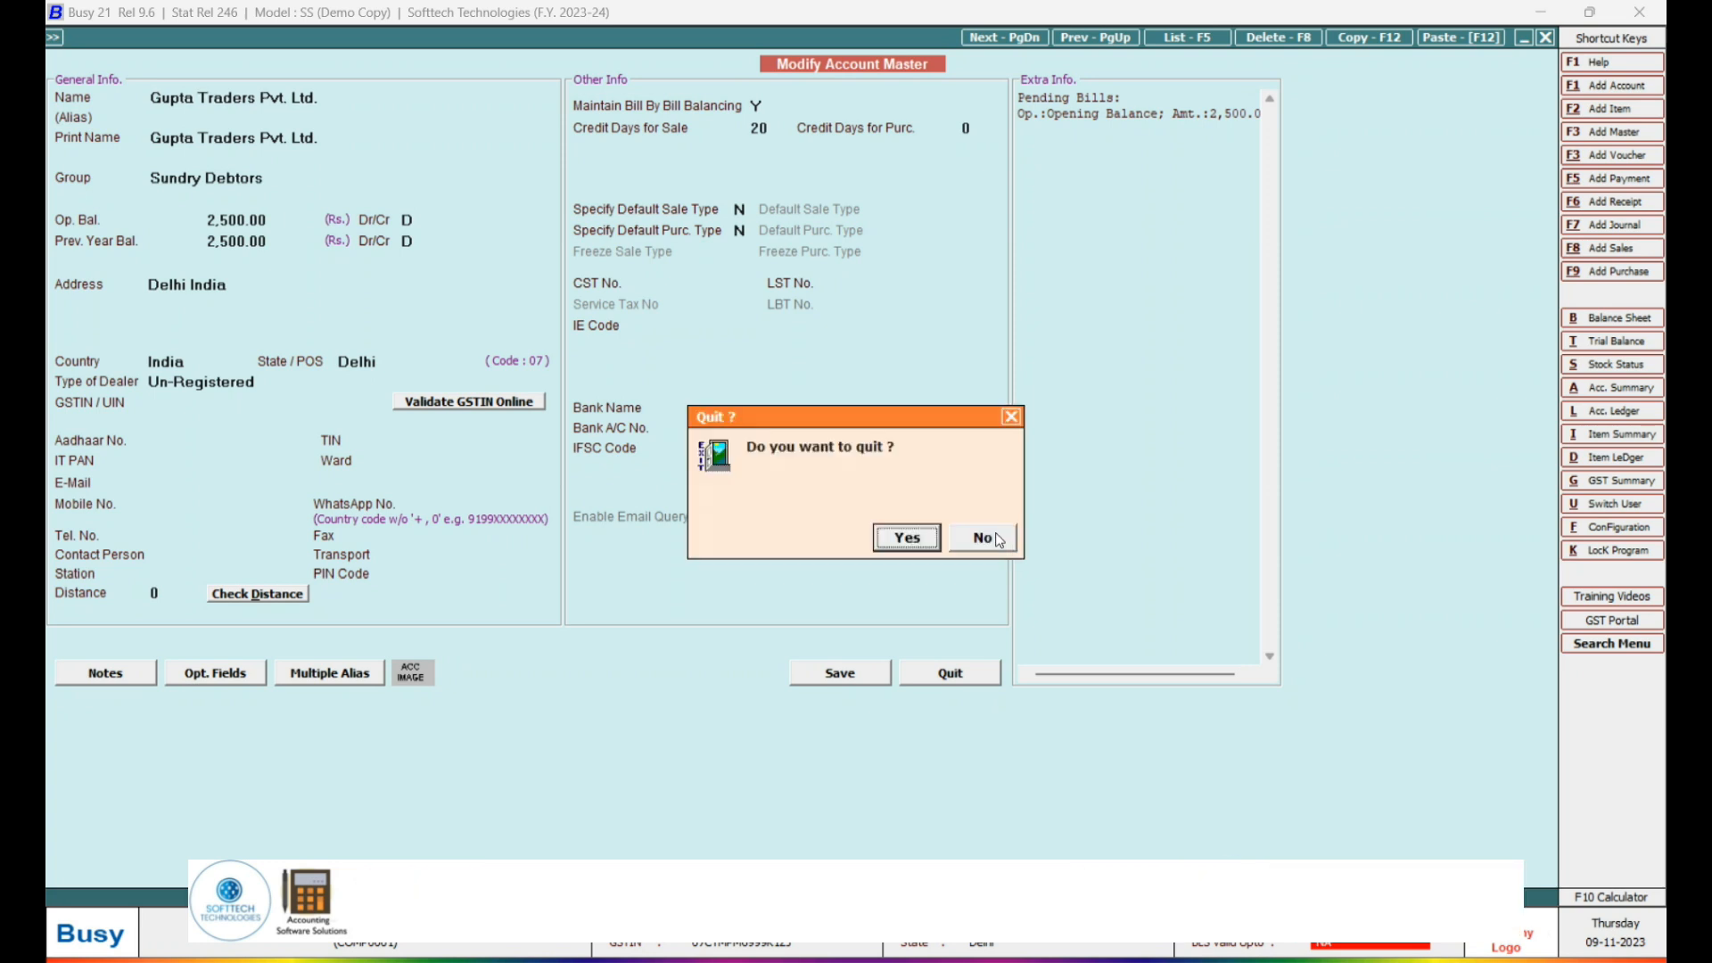
{"action": "key", "text": "Return"}
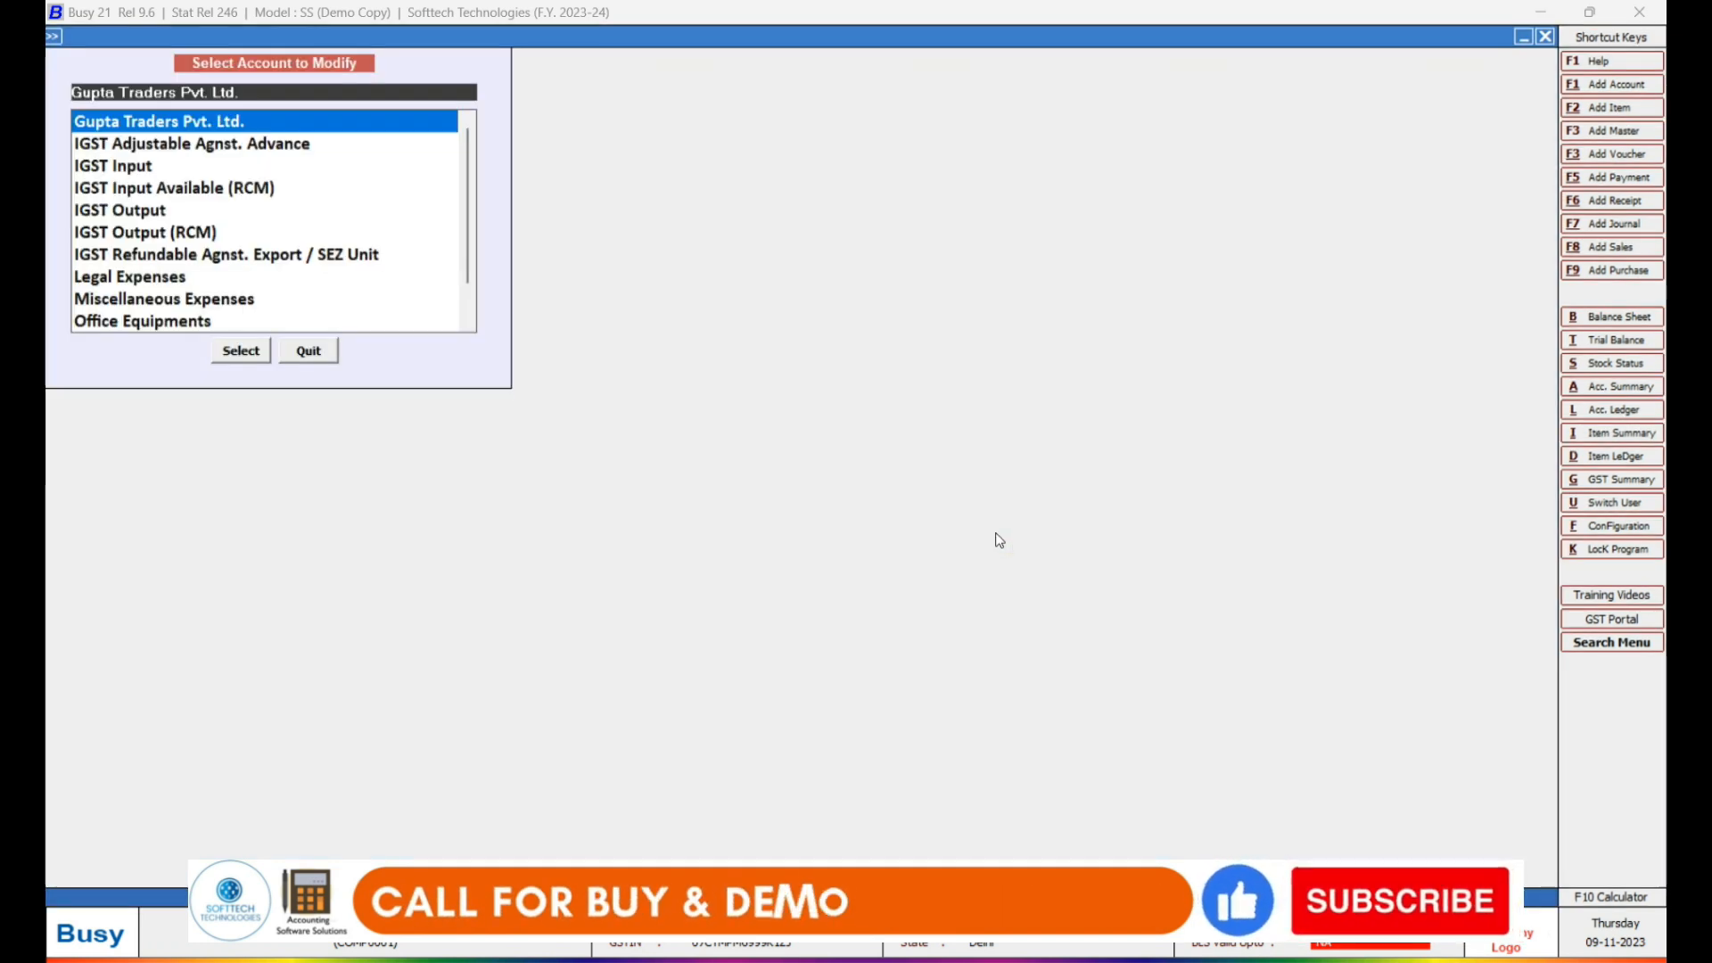
{"action": "key", "text": "Escape"}
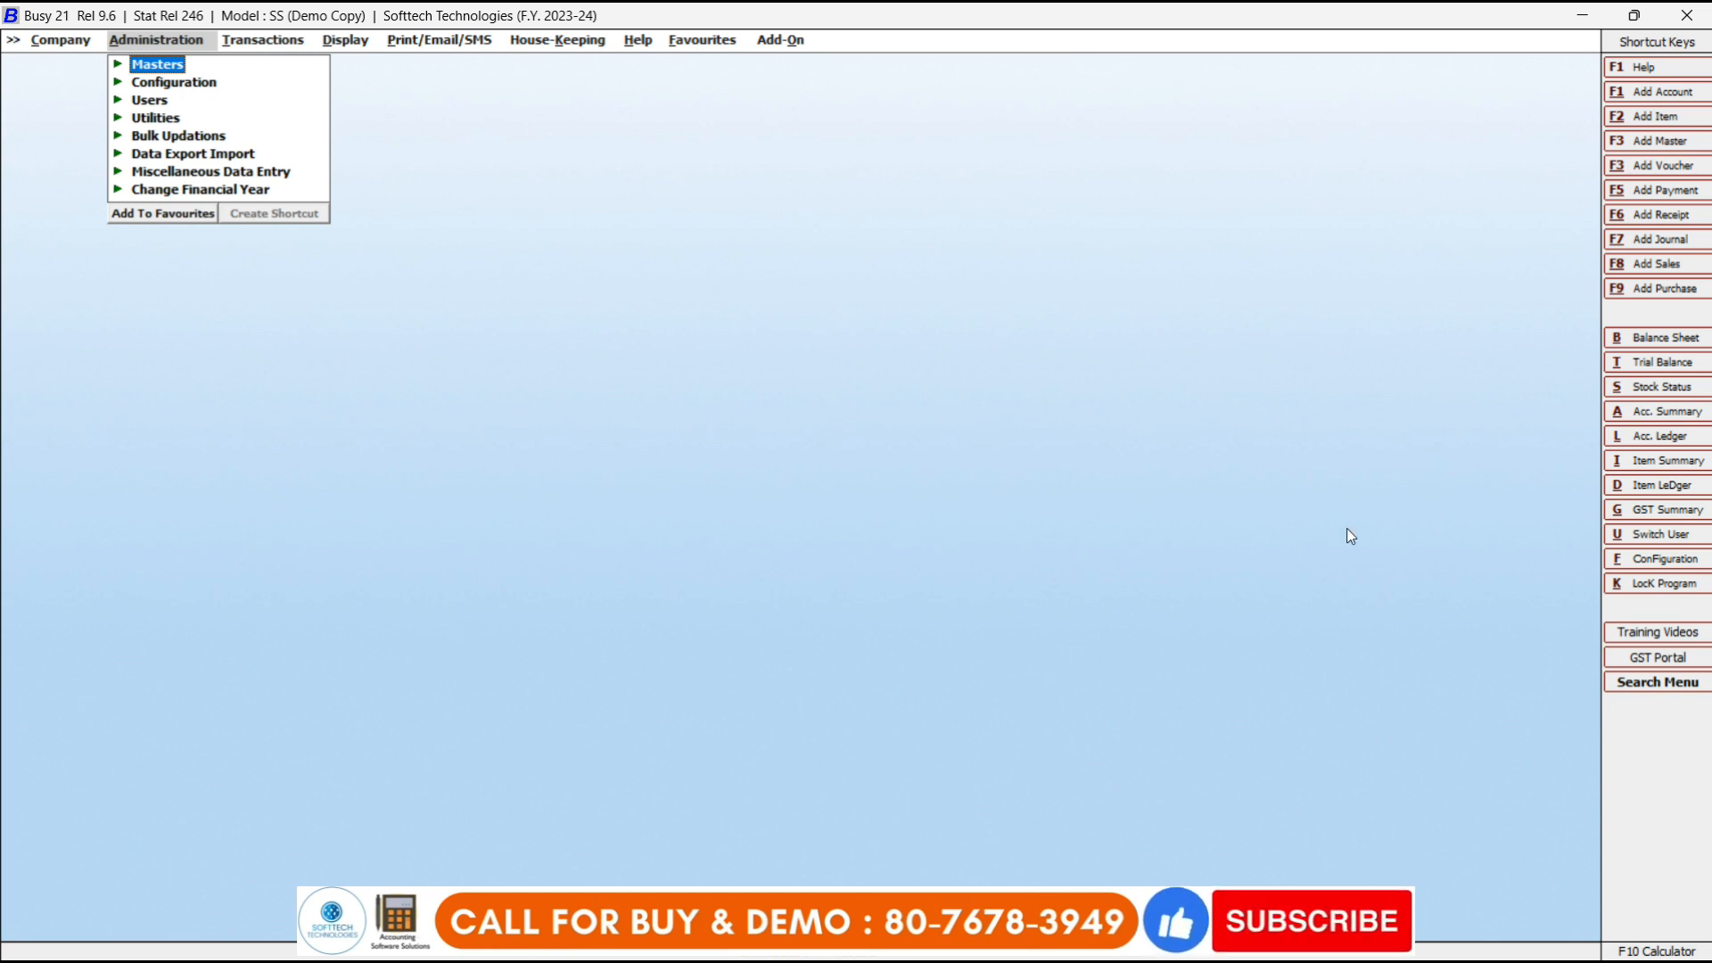
Start a new purchase voucher from Transactions > Purchase > Add.
{"action": "left_click", "coordinate": [284, 46]}
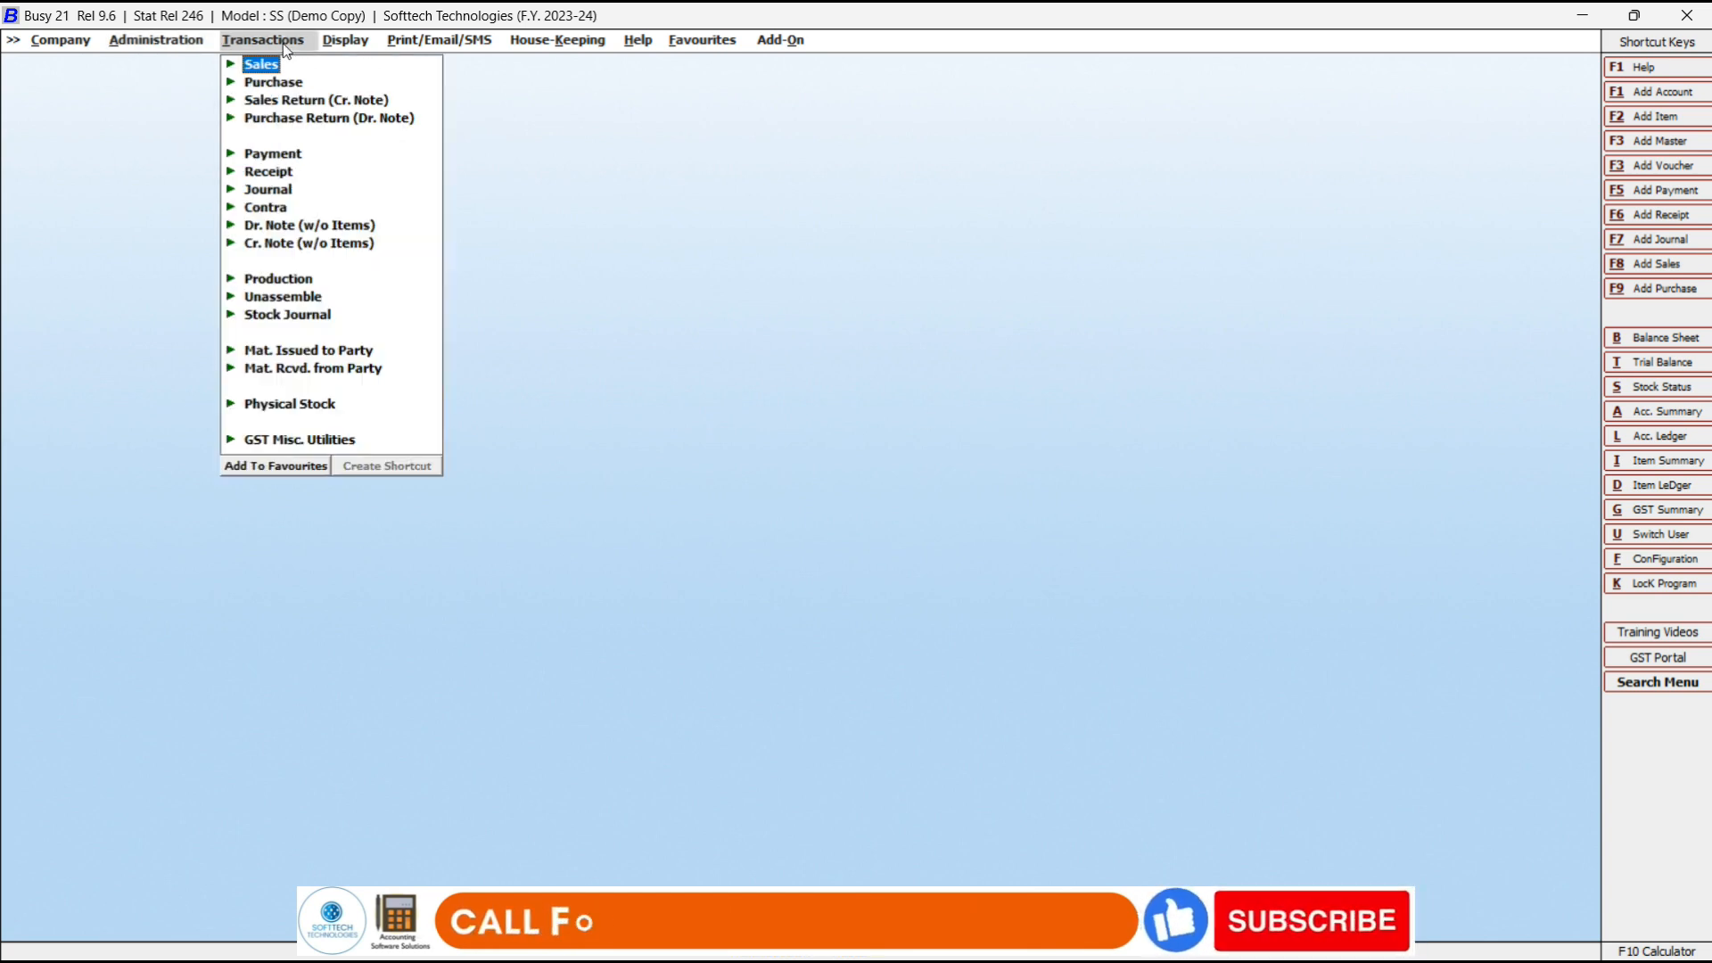
{"action": "left_click", "coordinate": [273, 82]}
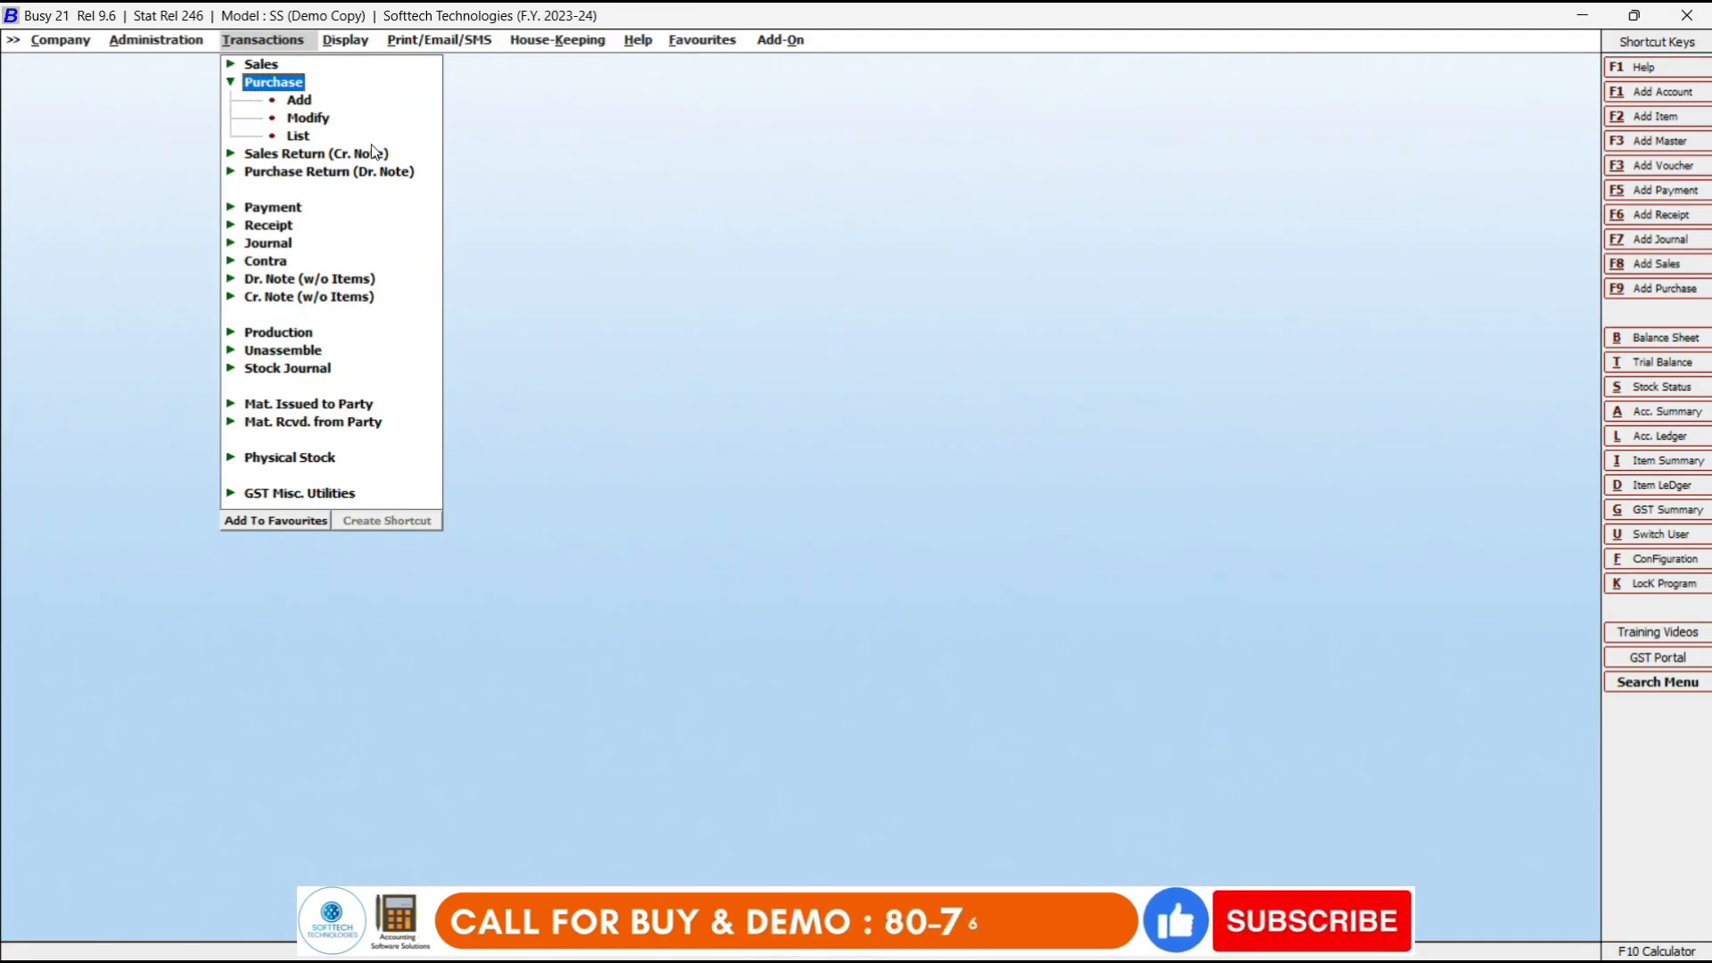
{"action": "left_click", "coordinate": [293, 107]}
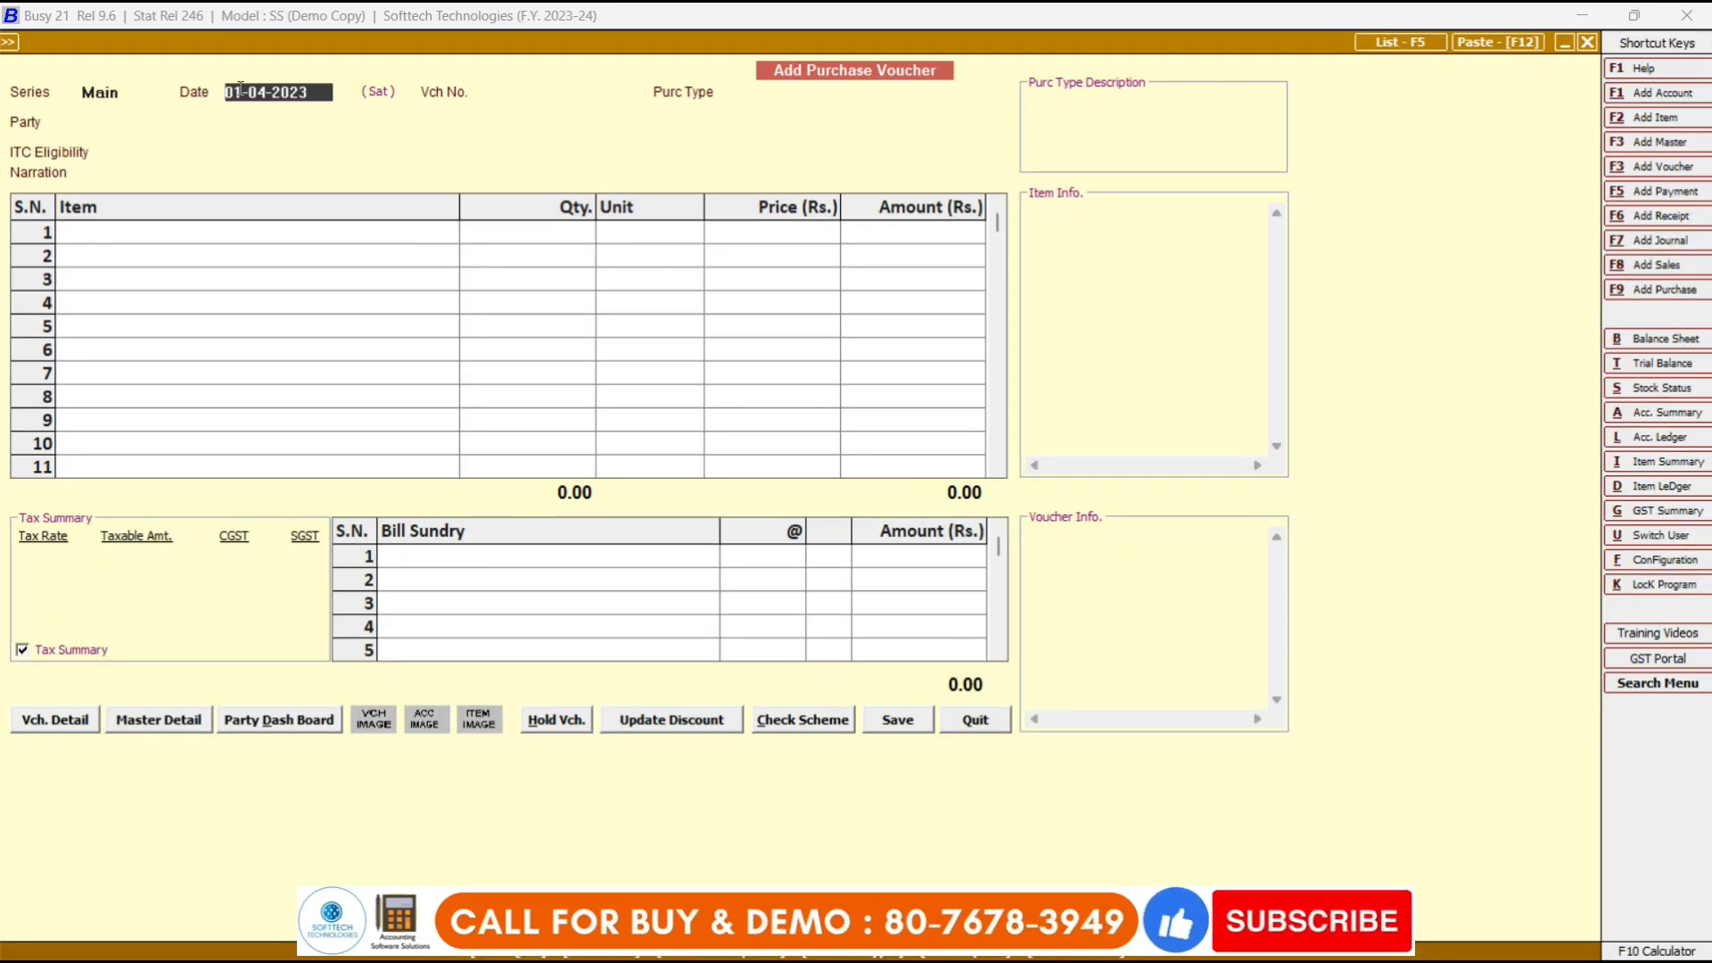
Change the voucher date to 14-11-2023 and enter voucher number er0022.
{"action": "left_click", "coordinate": [239, 89]}
{"action": "key", "text": "BackSpace"}
{"action": "type", "text": "2"}
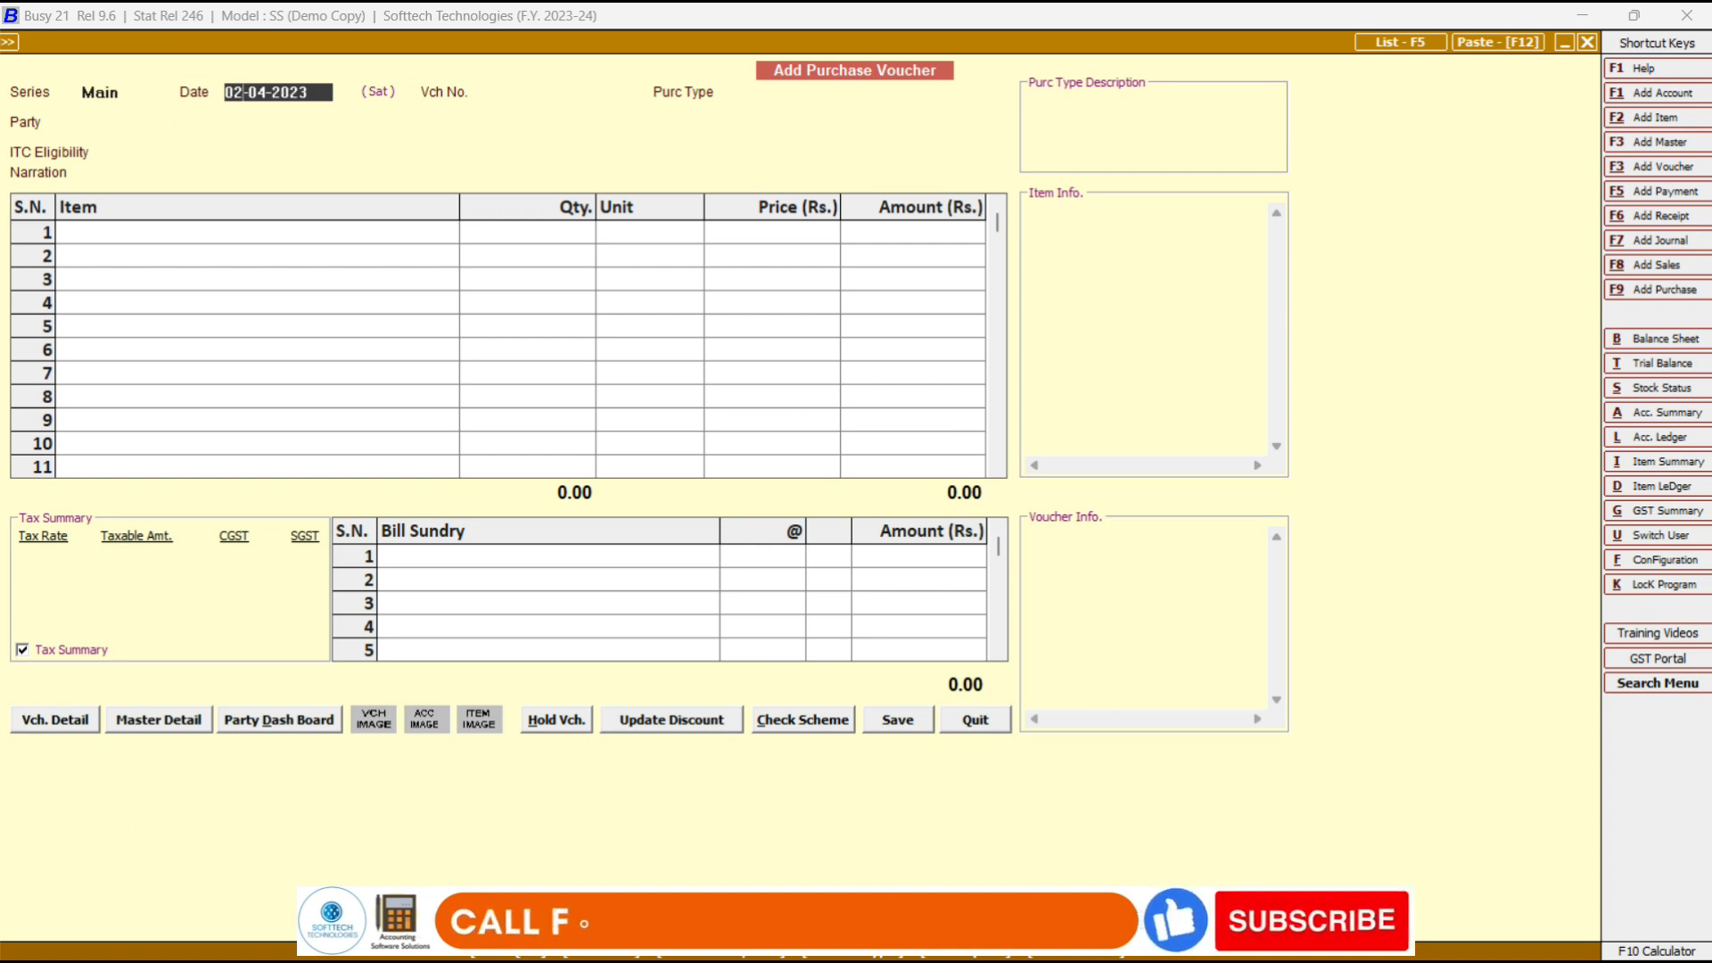
{"action": "key", "text": "BackSpace"}
{"action": "key", "text": "BackSpace"}
{"action": "type", "text": "14"}
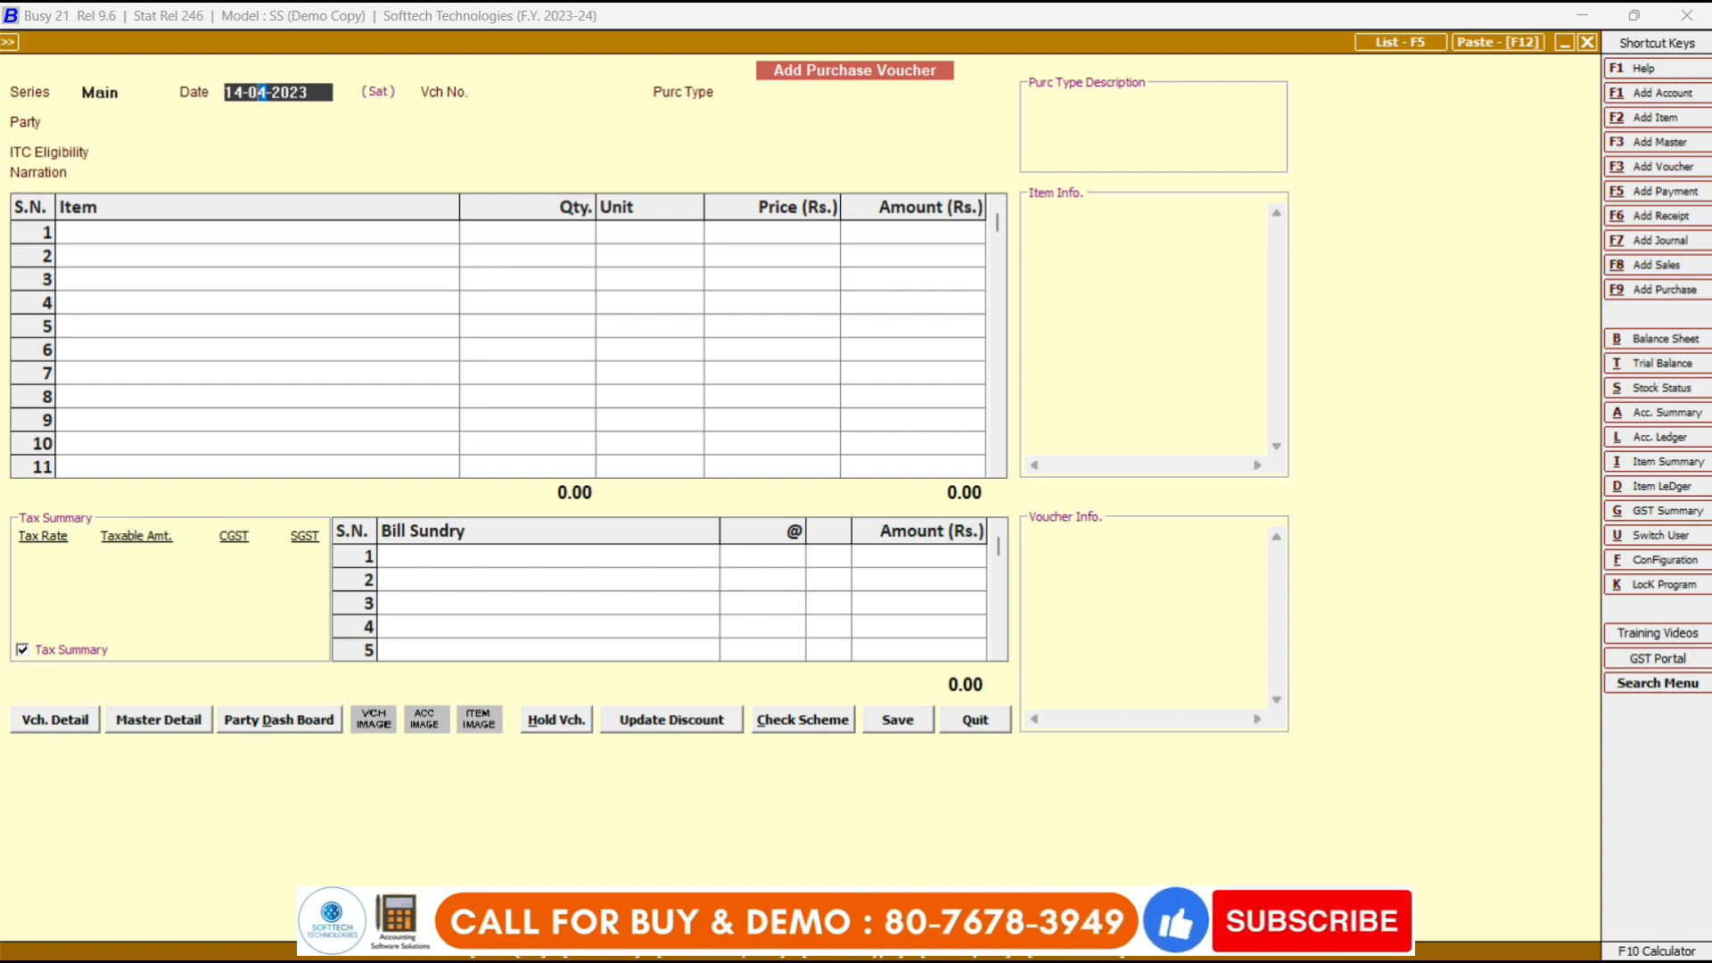
{"action": "key", "text": "BackSpace"}
{"action": "type", "text": "11"}
{"action": "key", "text": "Return"}
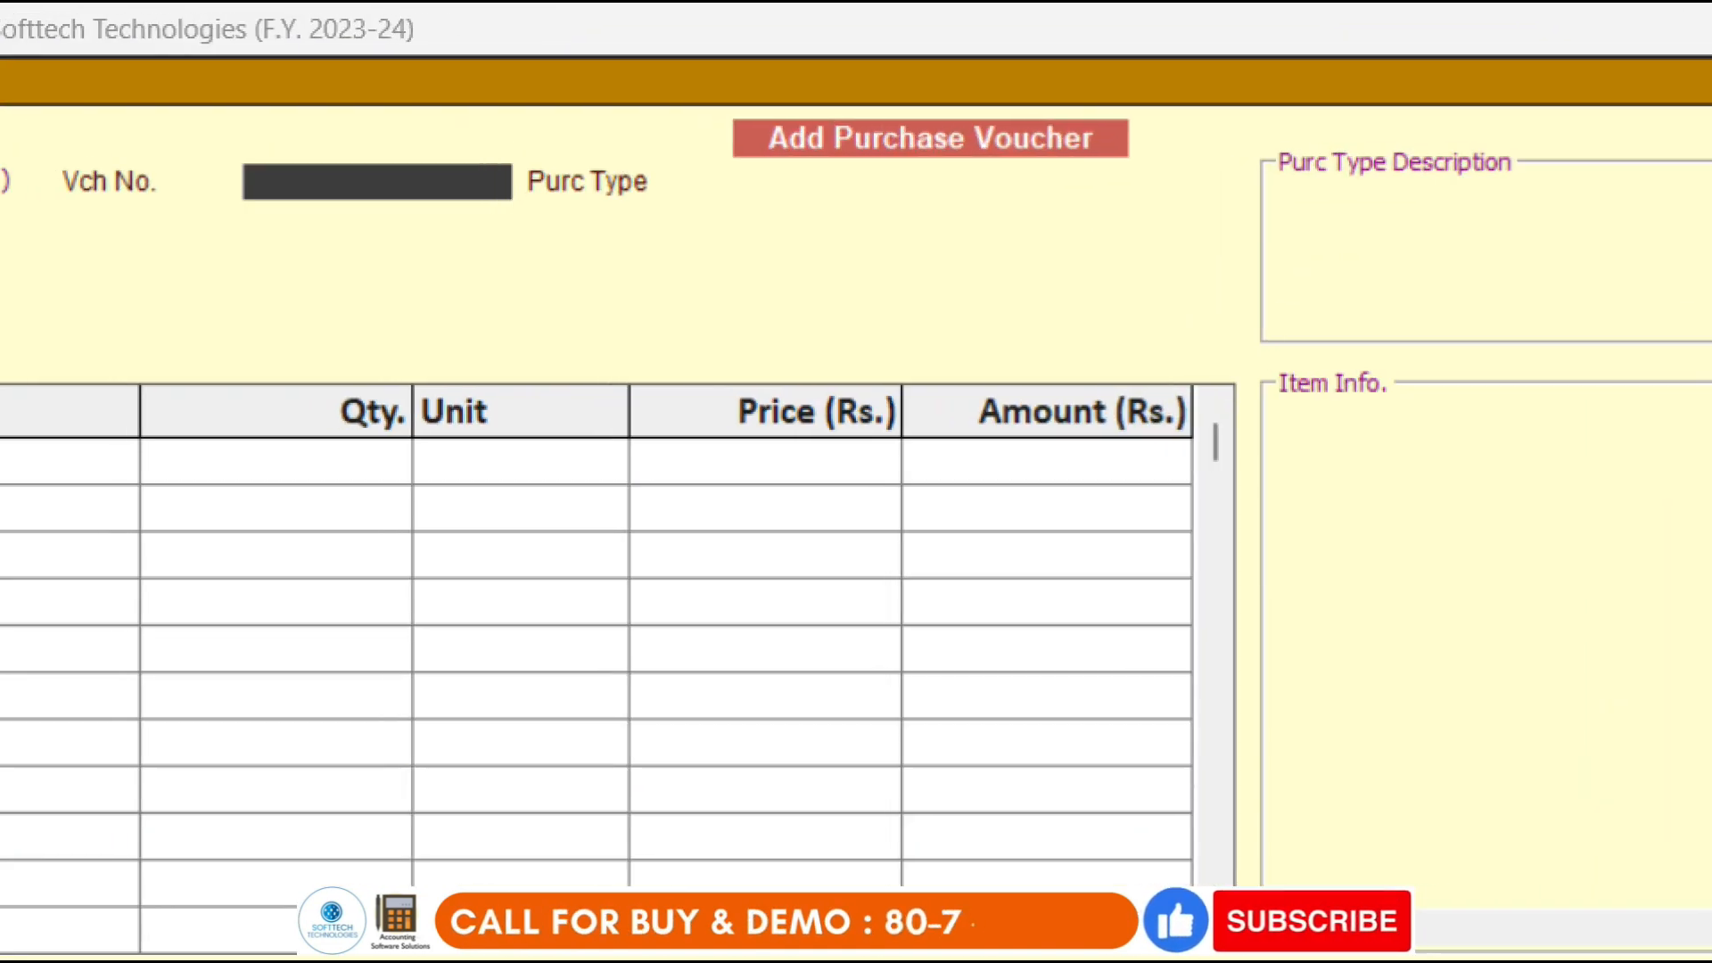
{"action": "left_click_drag", "start_coordinate": [327, 118], "coordinate": [810, 246]}
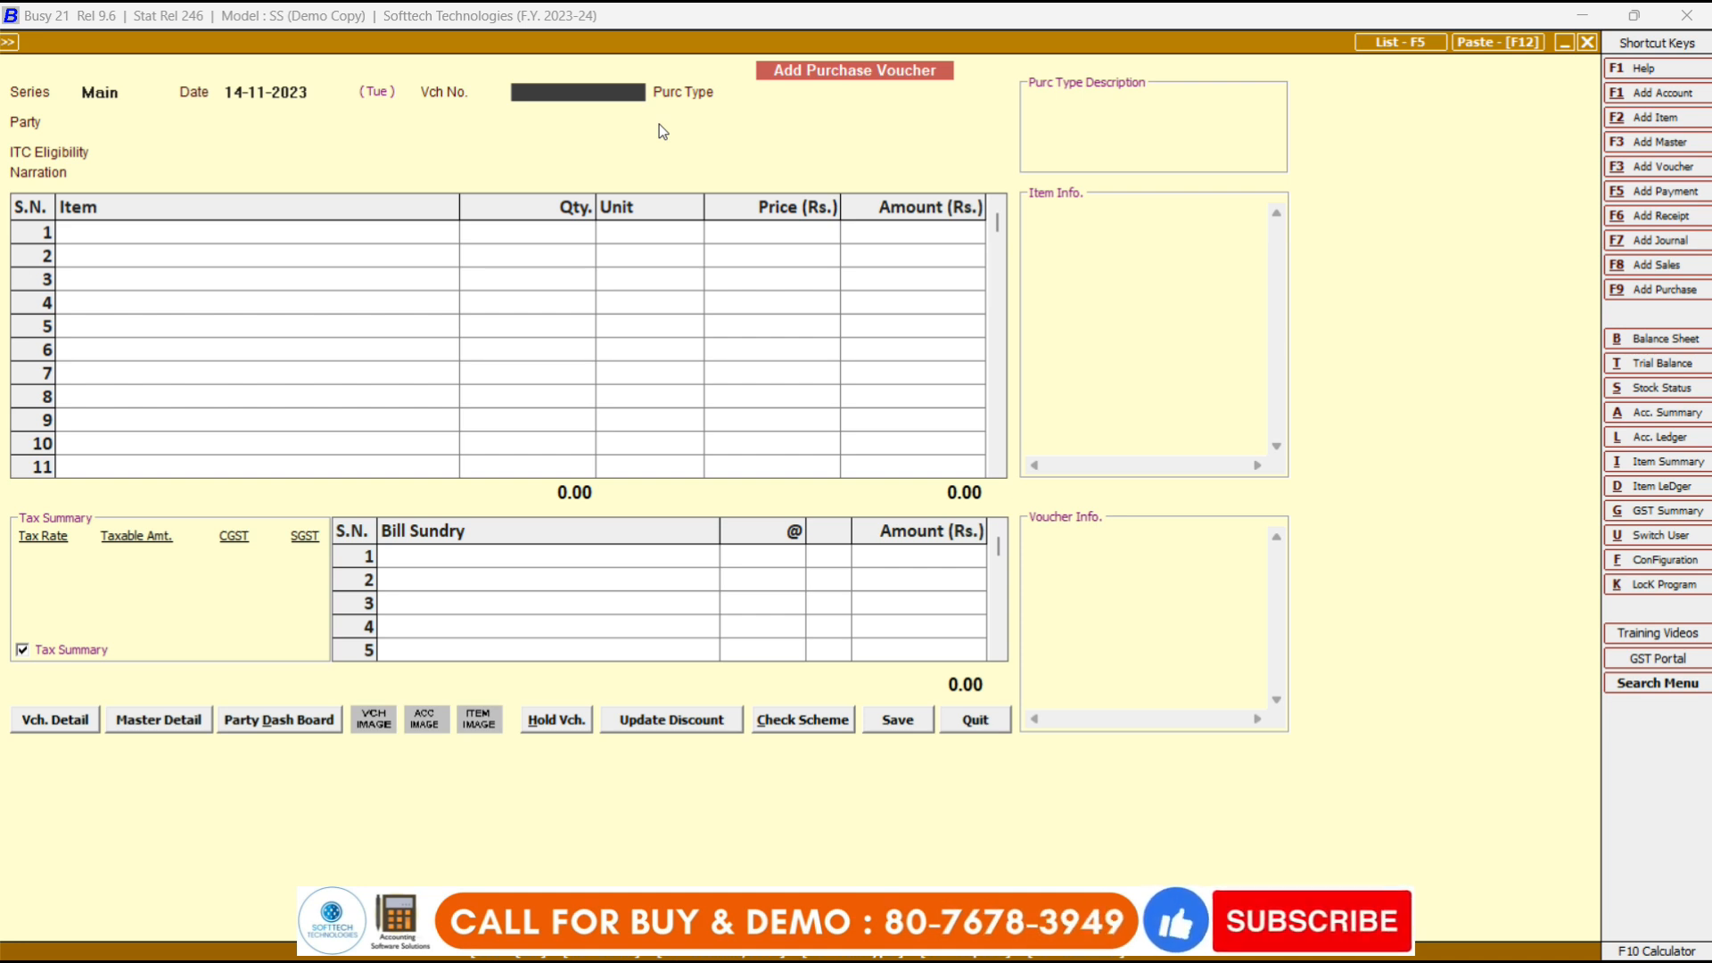
{"action": "type", "text": "er0022"}
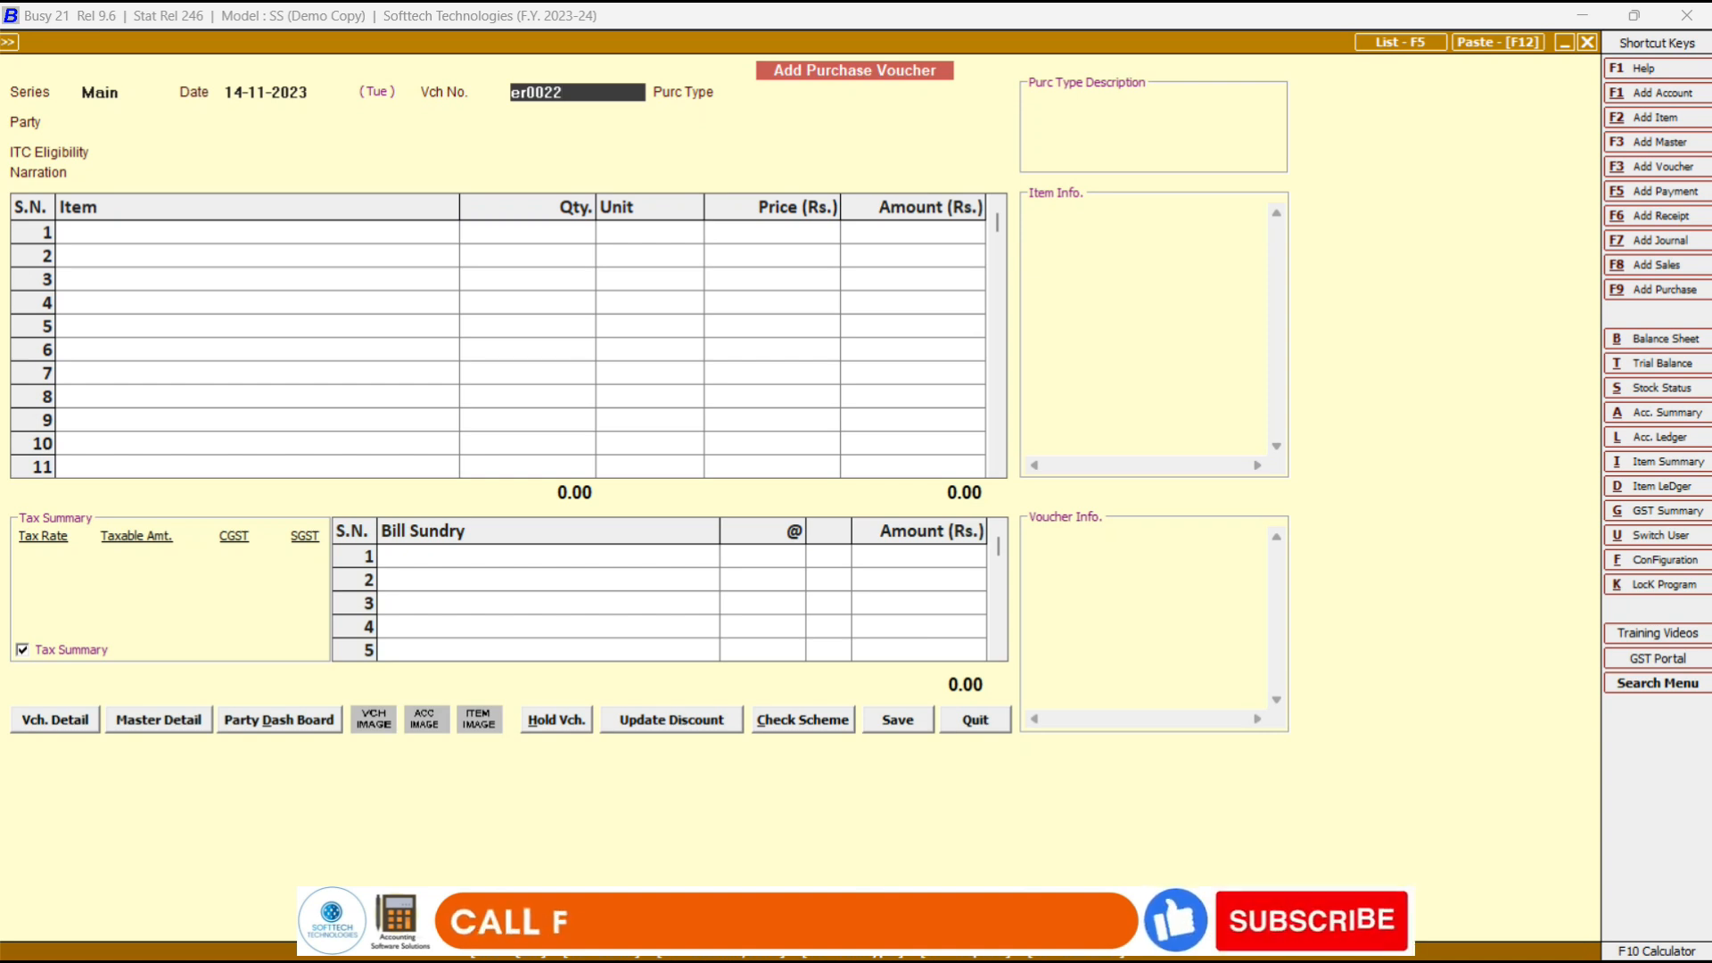
Confirm voucher number Er0022 and compare the Central-12% and Local-12% purchase types.
{"action": "key", "text": "Return"}
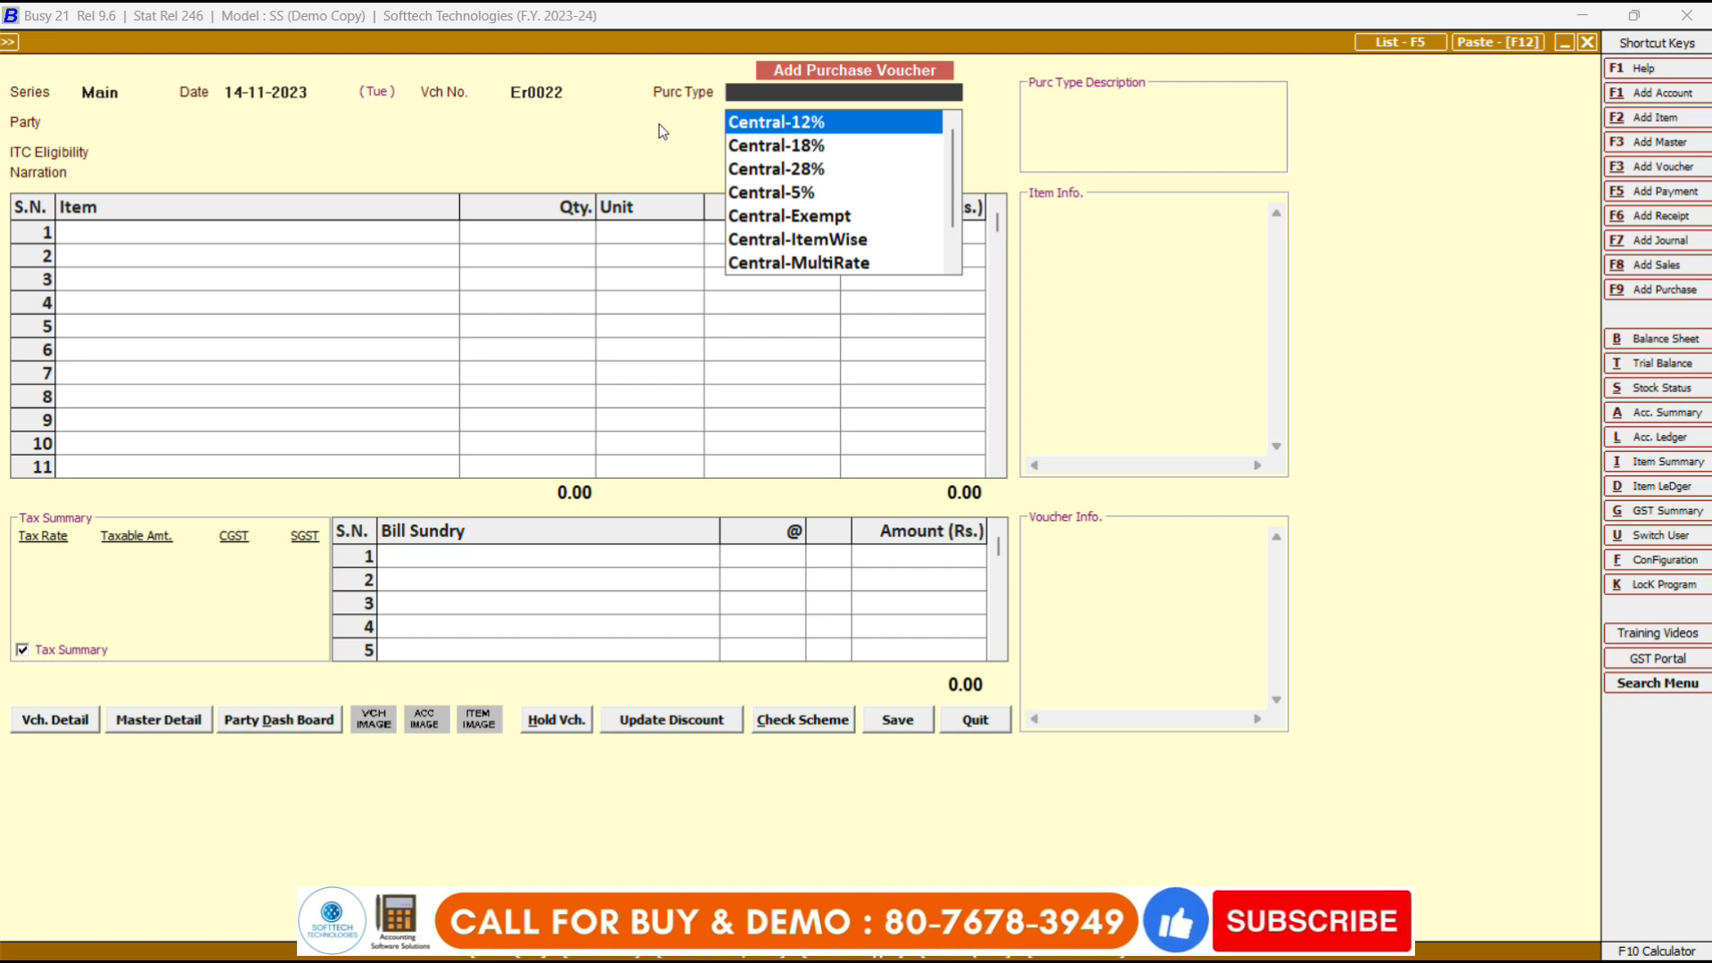
{"action": "type", "text": "12"}
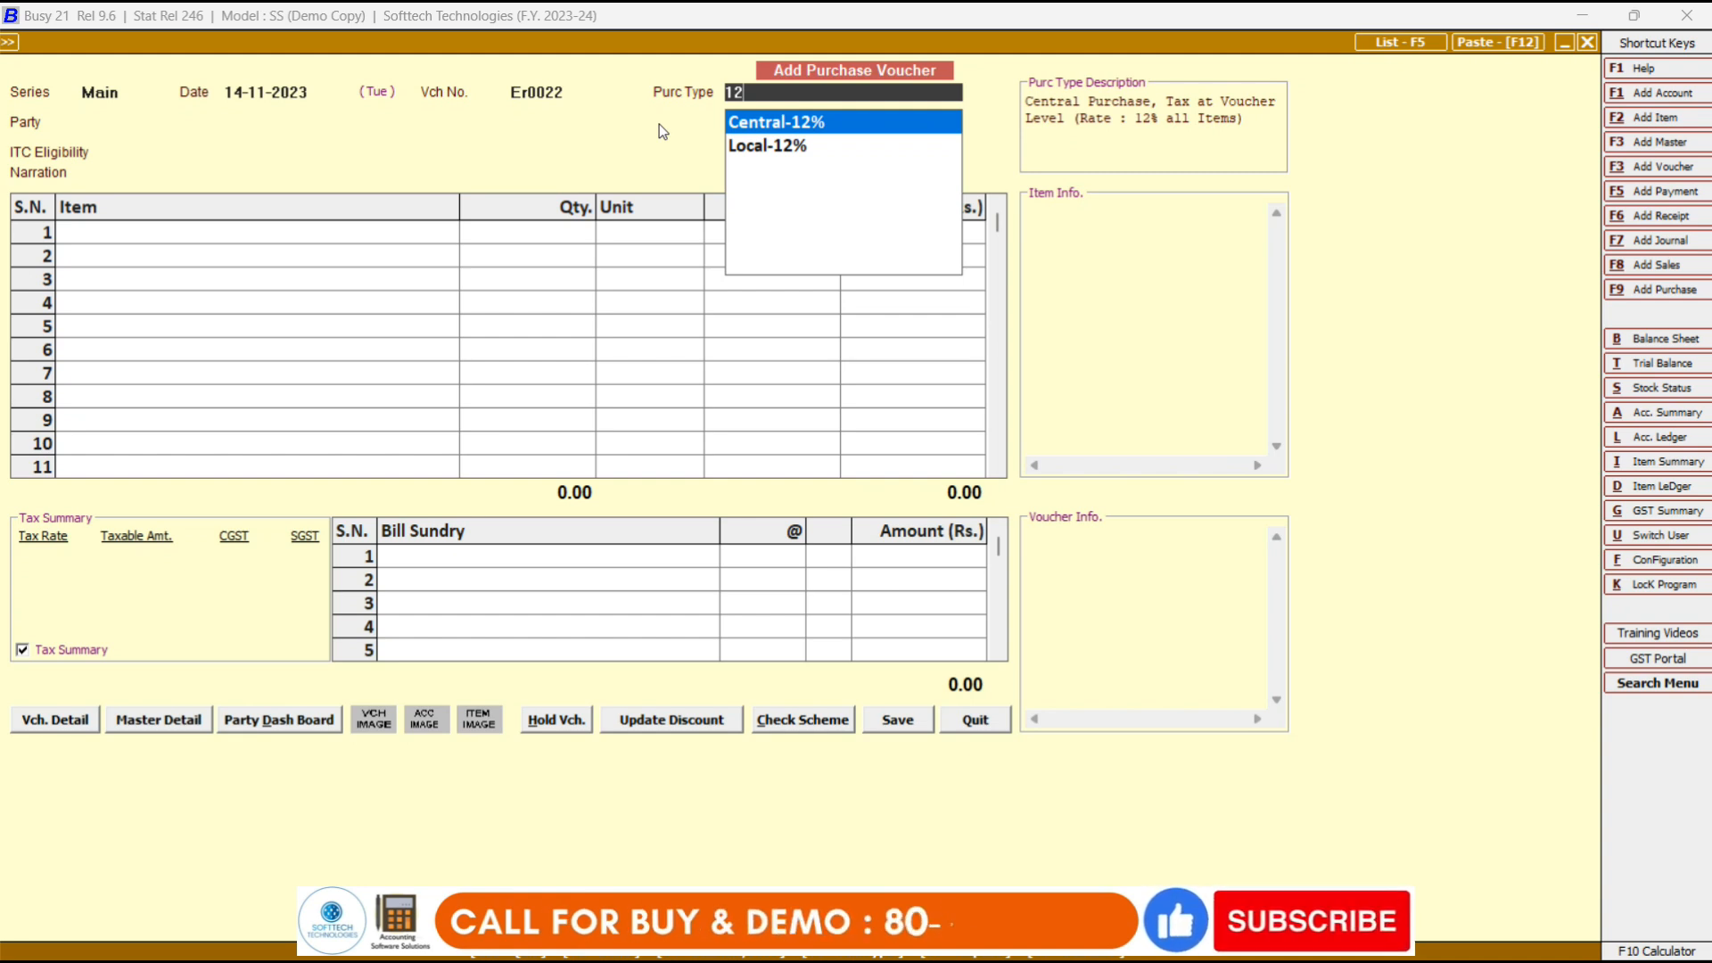
{"action": "key", "text": "Down"}
{"action": "key", "text": "Up"}
{"action": "key", "text": "Down"}
{"action": "key", "text": "Up"}
{"action": "key", "text": "Down"}
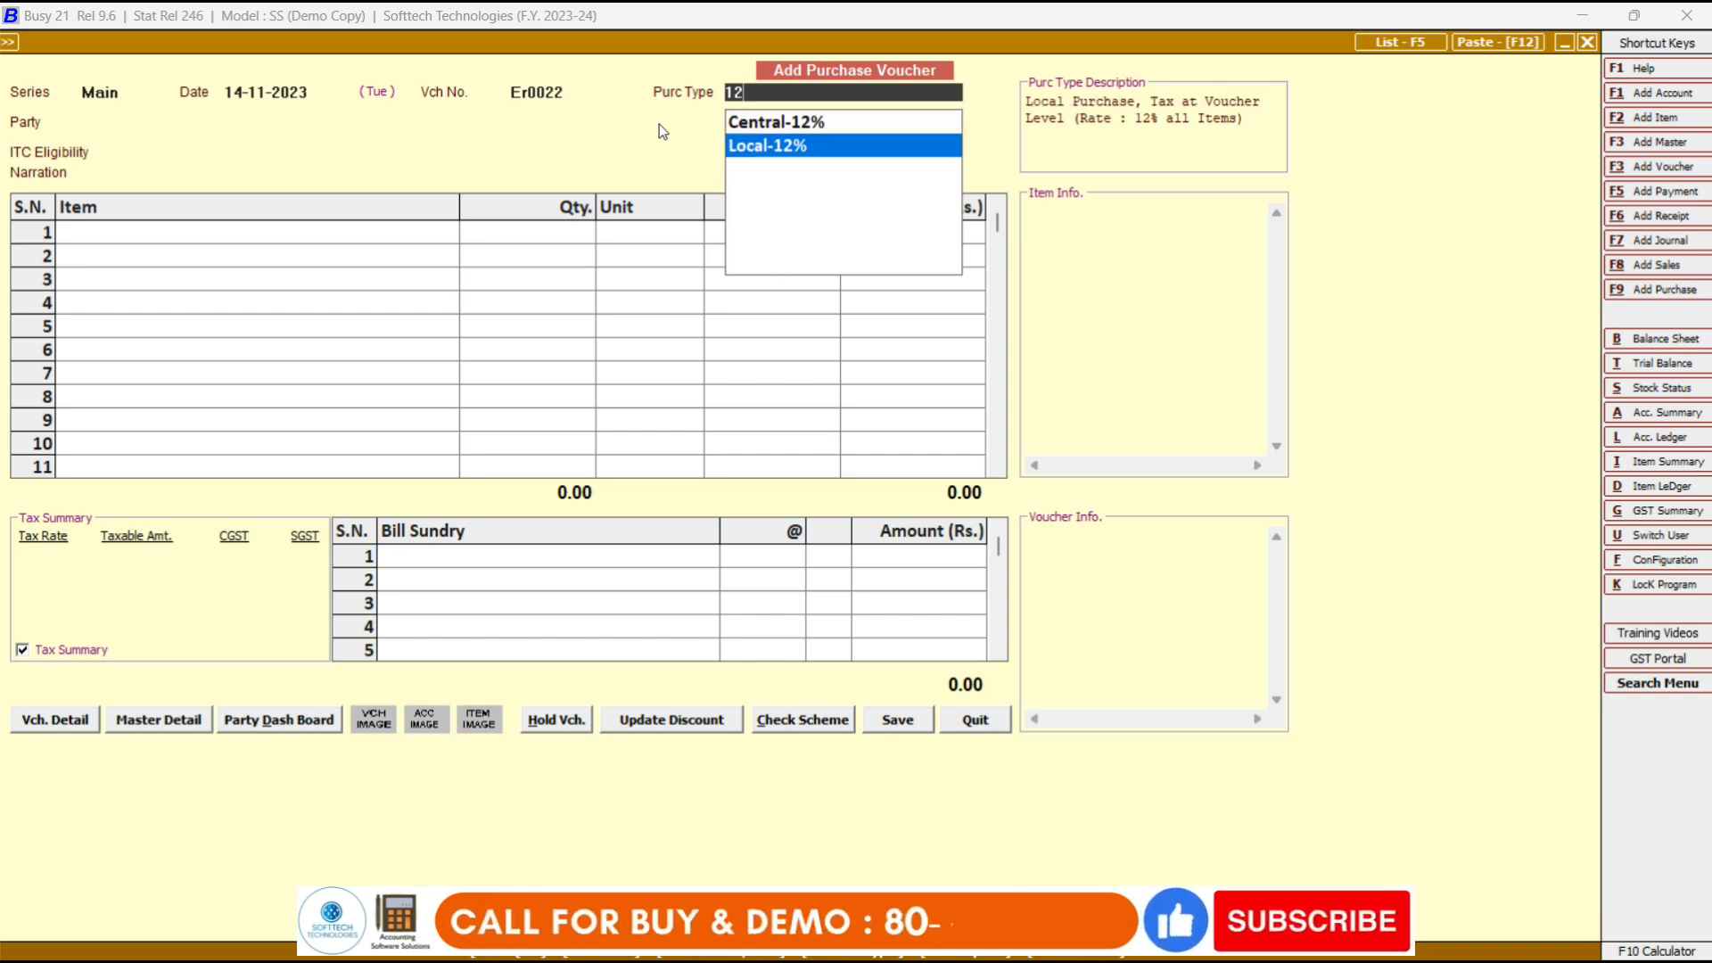
{"action": "key", "text": "BackSpace"}
{"action": "key", "text": "BackSpace"}
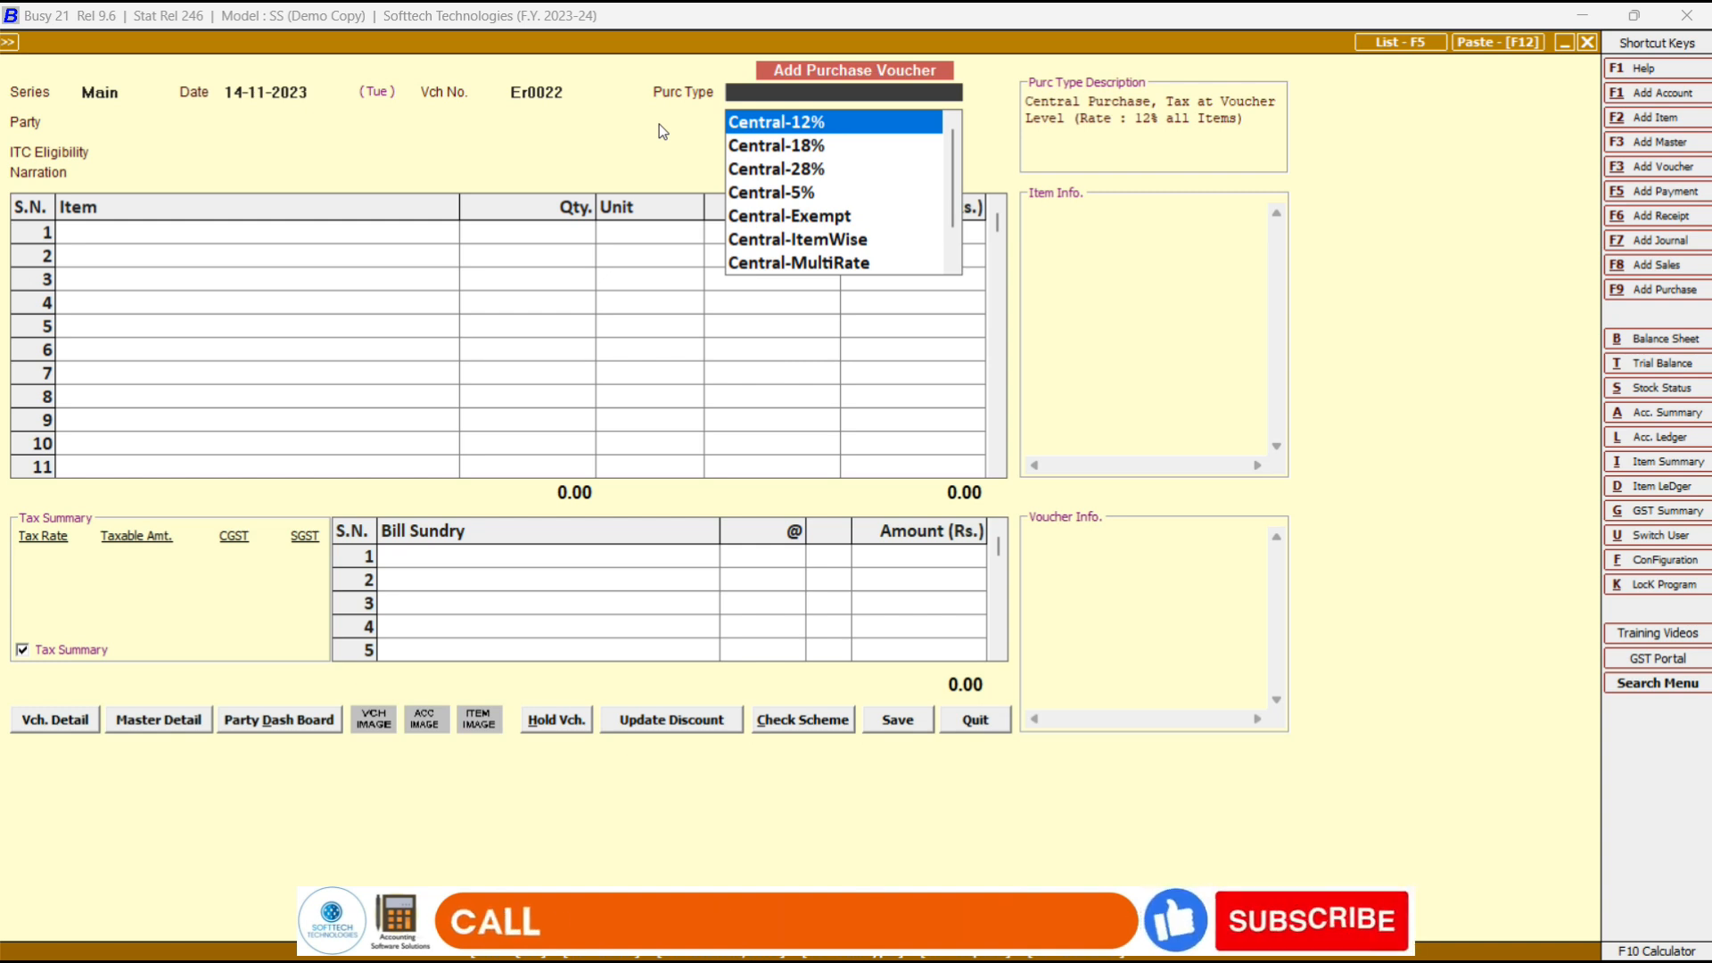
Search 'item' and pick Local-ItemWise, not Central-ItemWise, as voucher Er0022's purchase type.
{"action": "type", "text": "item"}
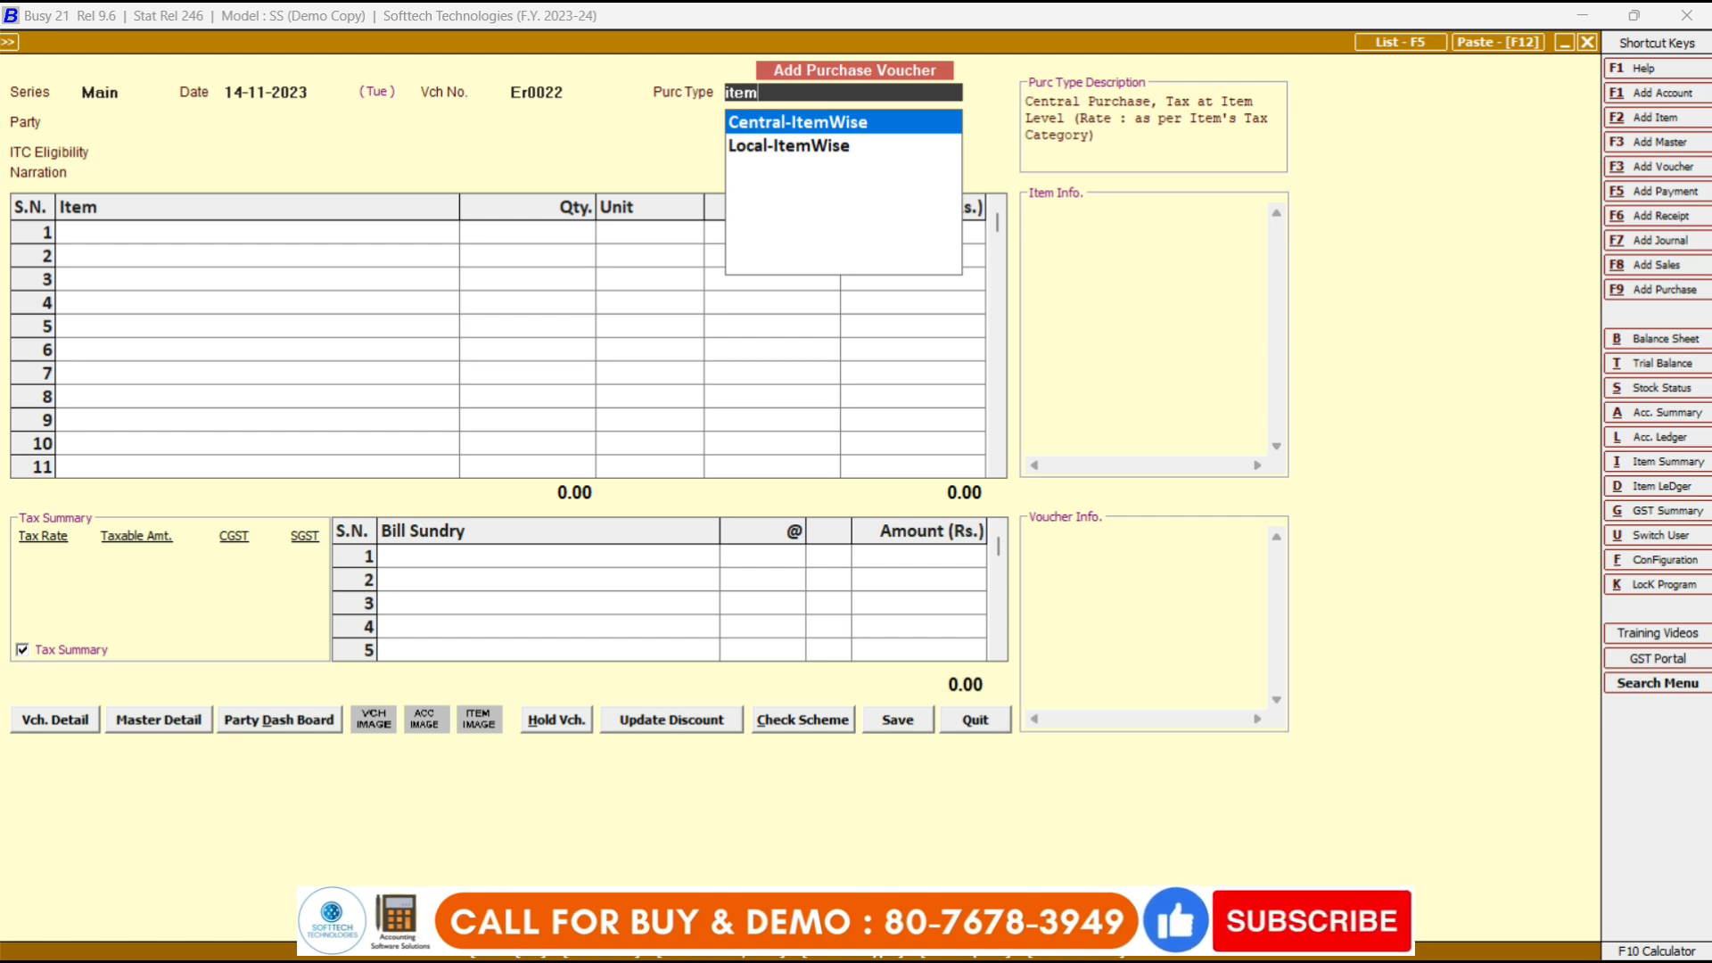
{"action": "key", "text": "Down"}
{"action": "key", "text": "Up"}
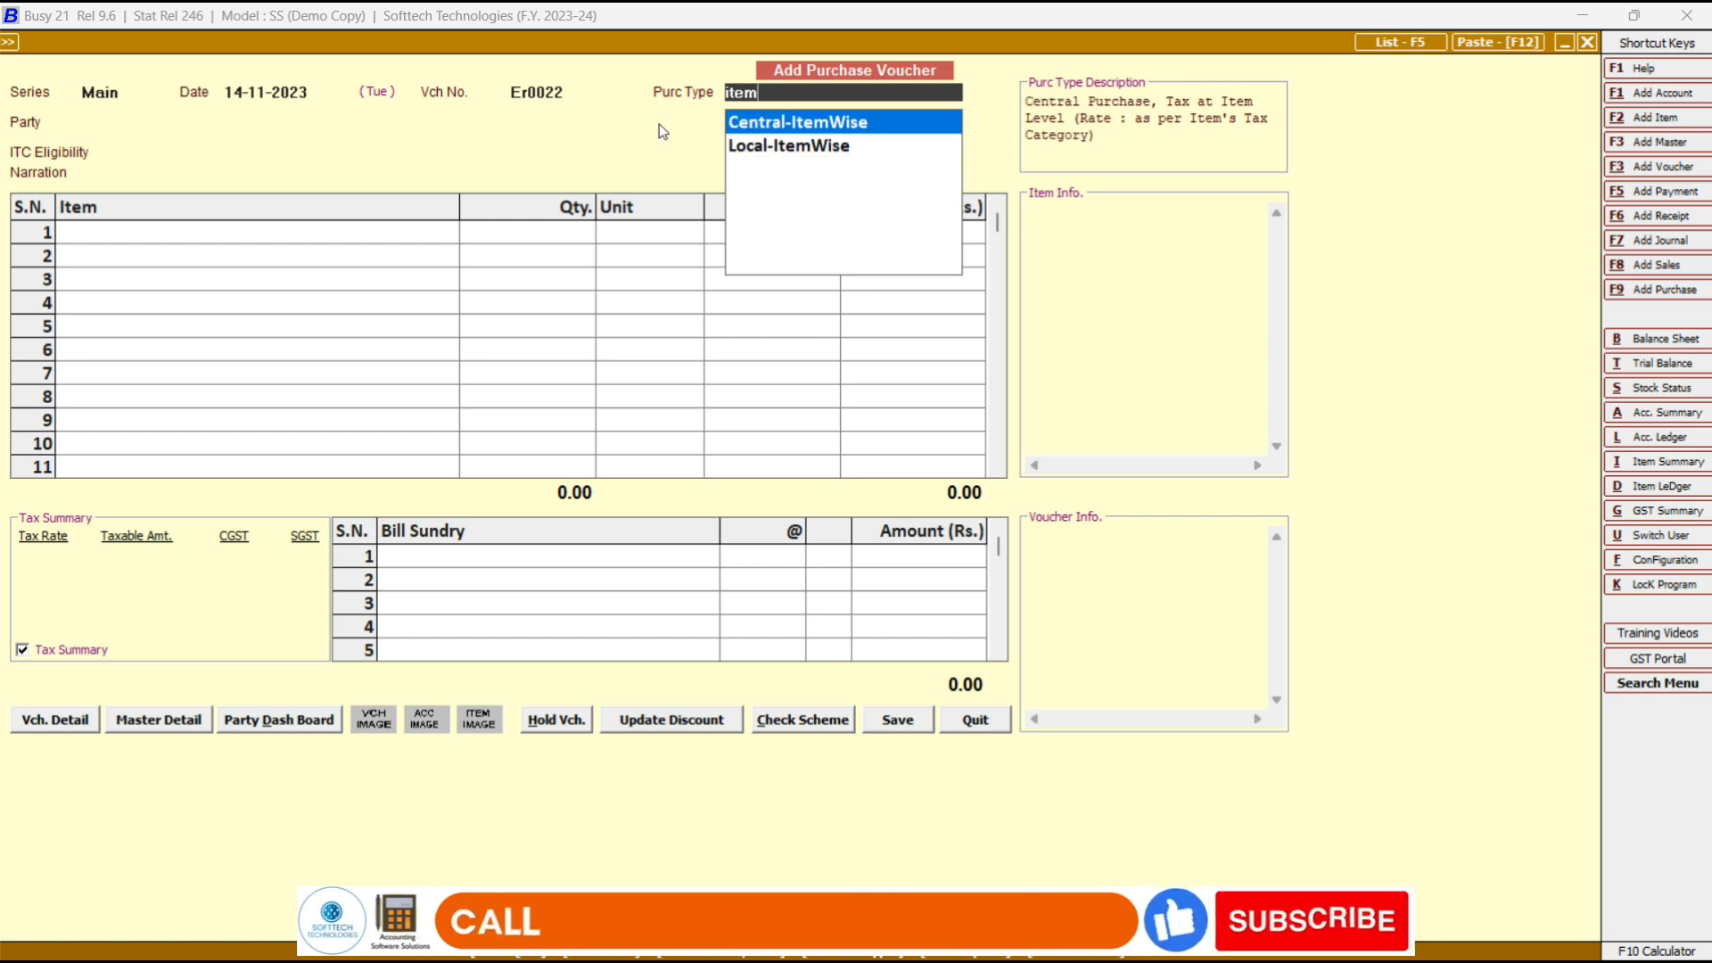
{"action": "key", "text": "Down"}
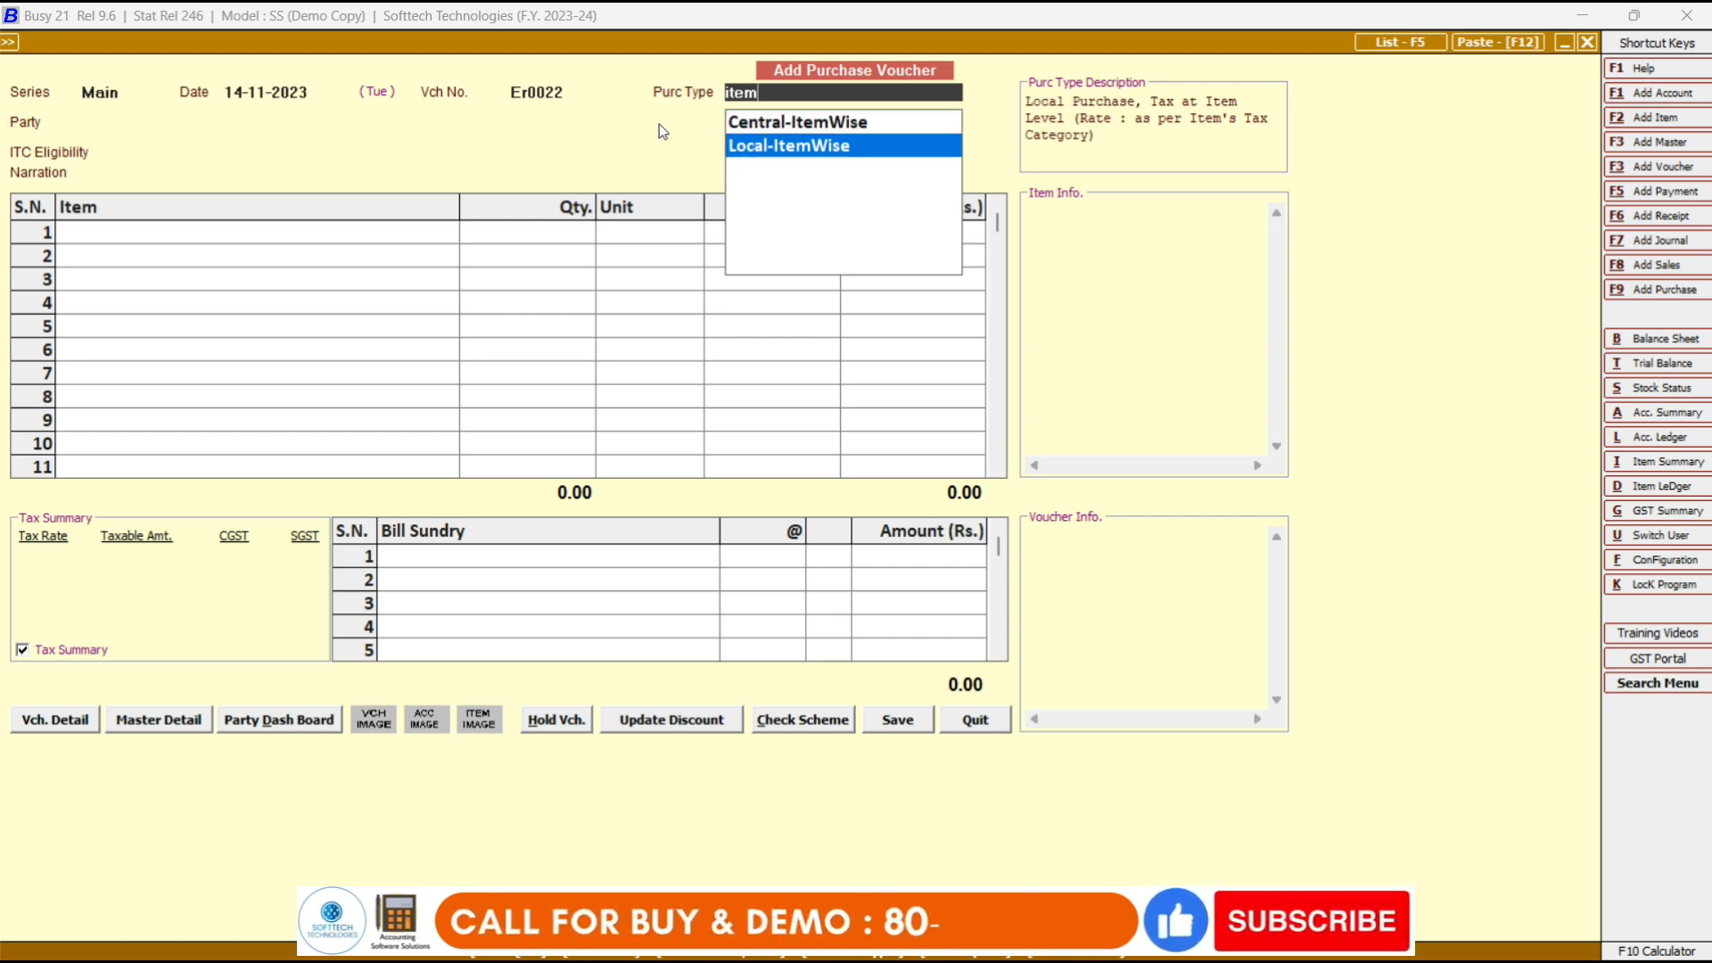
{"action": "key", "text": "Return"}
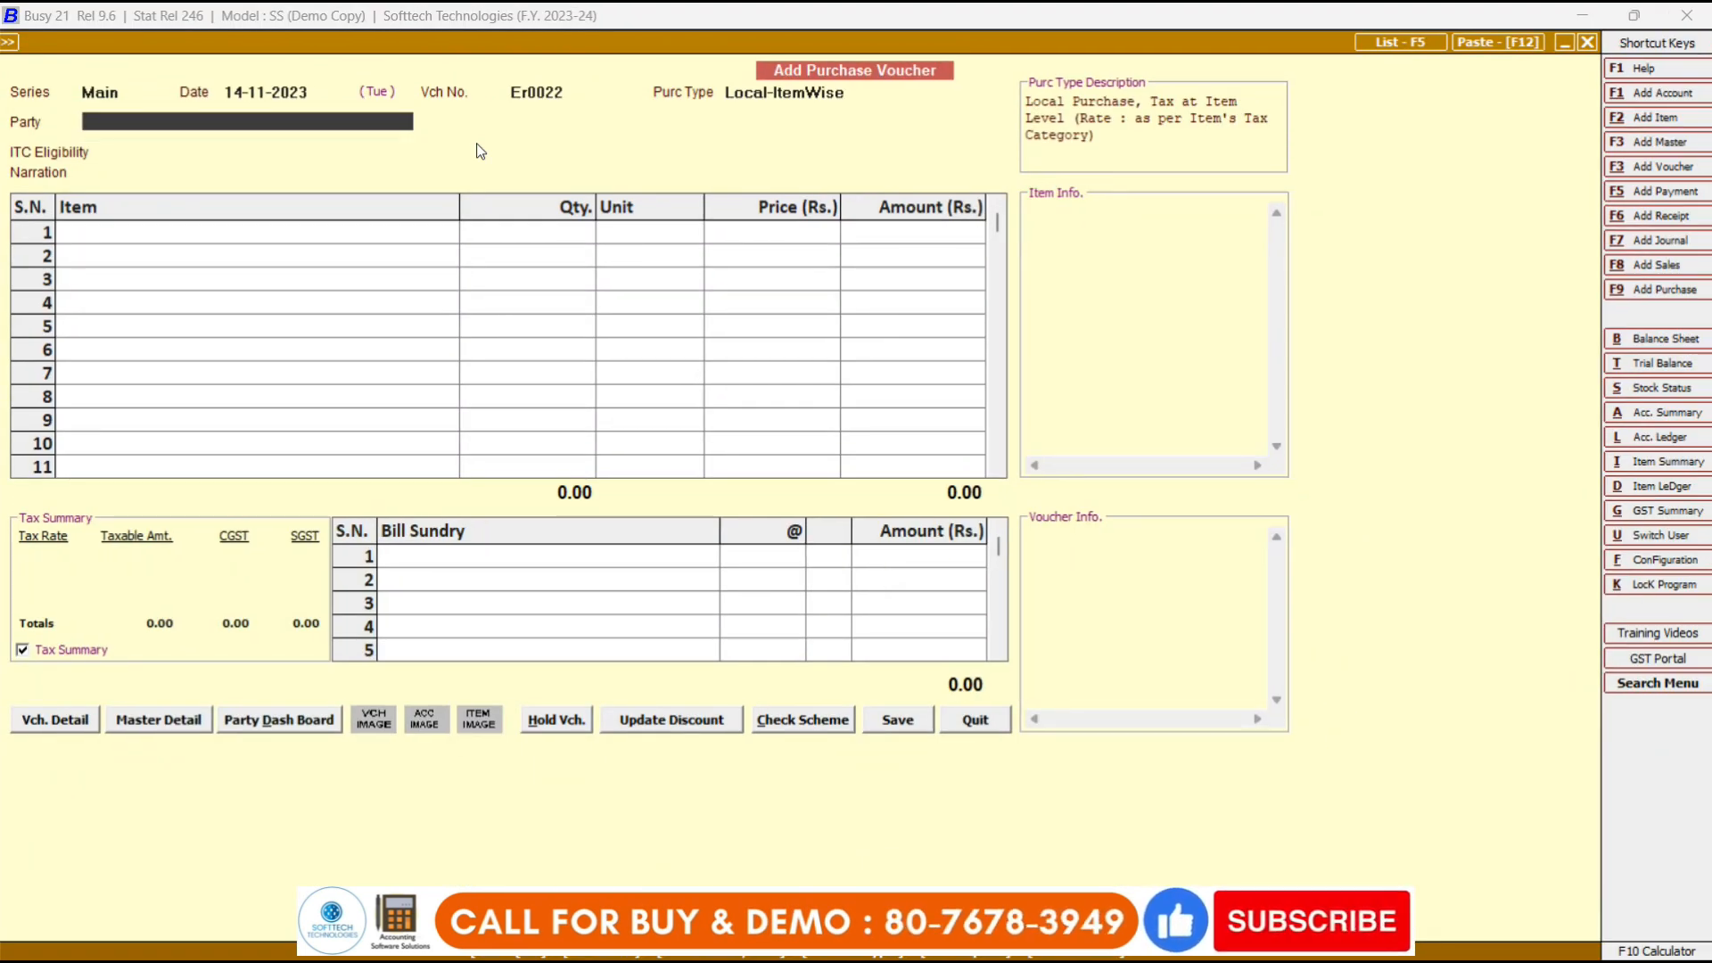
Browse the existing parties (Busy Infotech, Cash, Gupta Traders), then start adding a new party account.
{"action": "type", "text": "busy"}
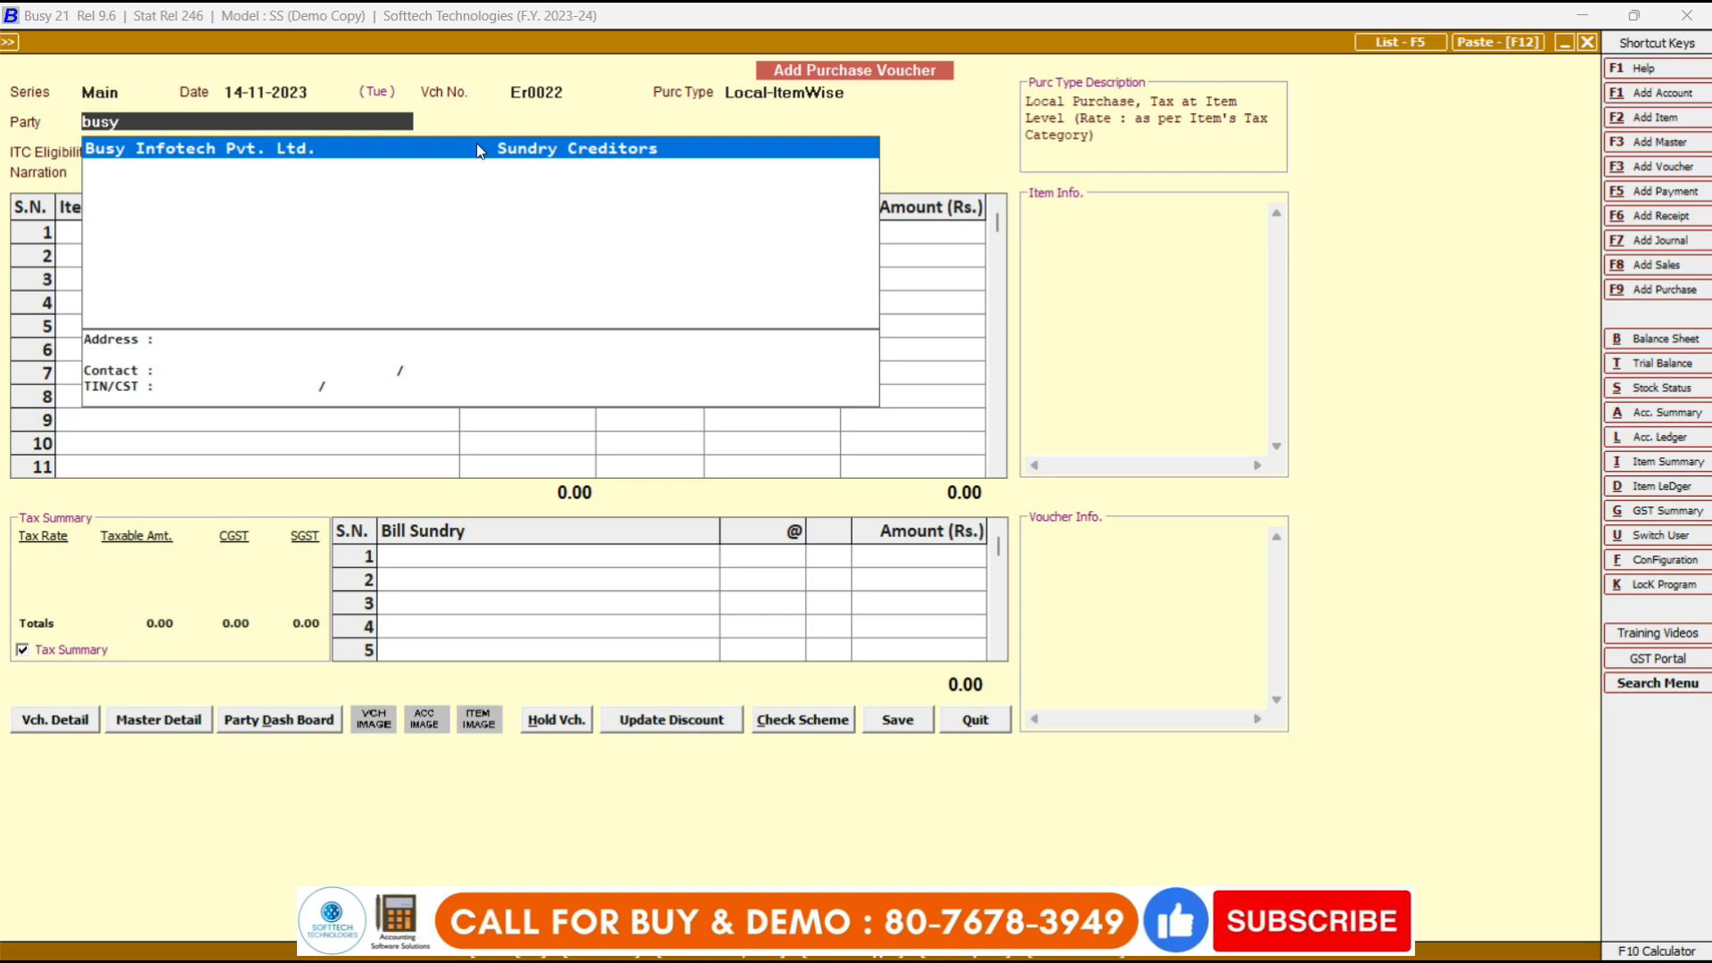
{"action": "key", "text": "BackSpace"}
{"action": "key", "text": "BackSpace"}
{"action": "key", "text": "BackSpace"}
{"action": "key", "text": "BackSpace"}
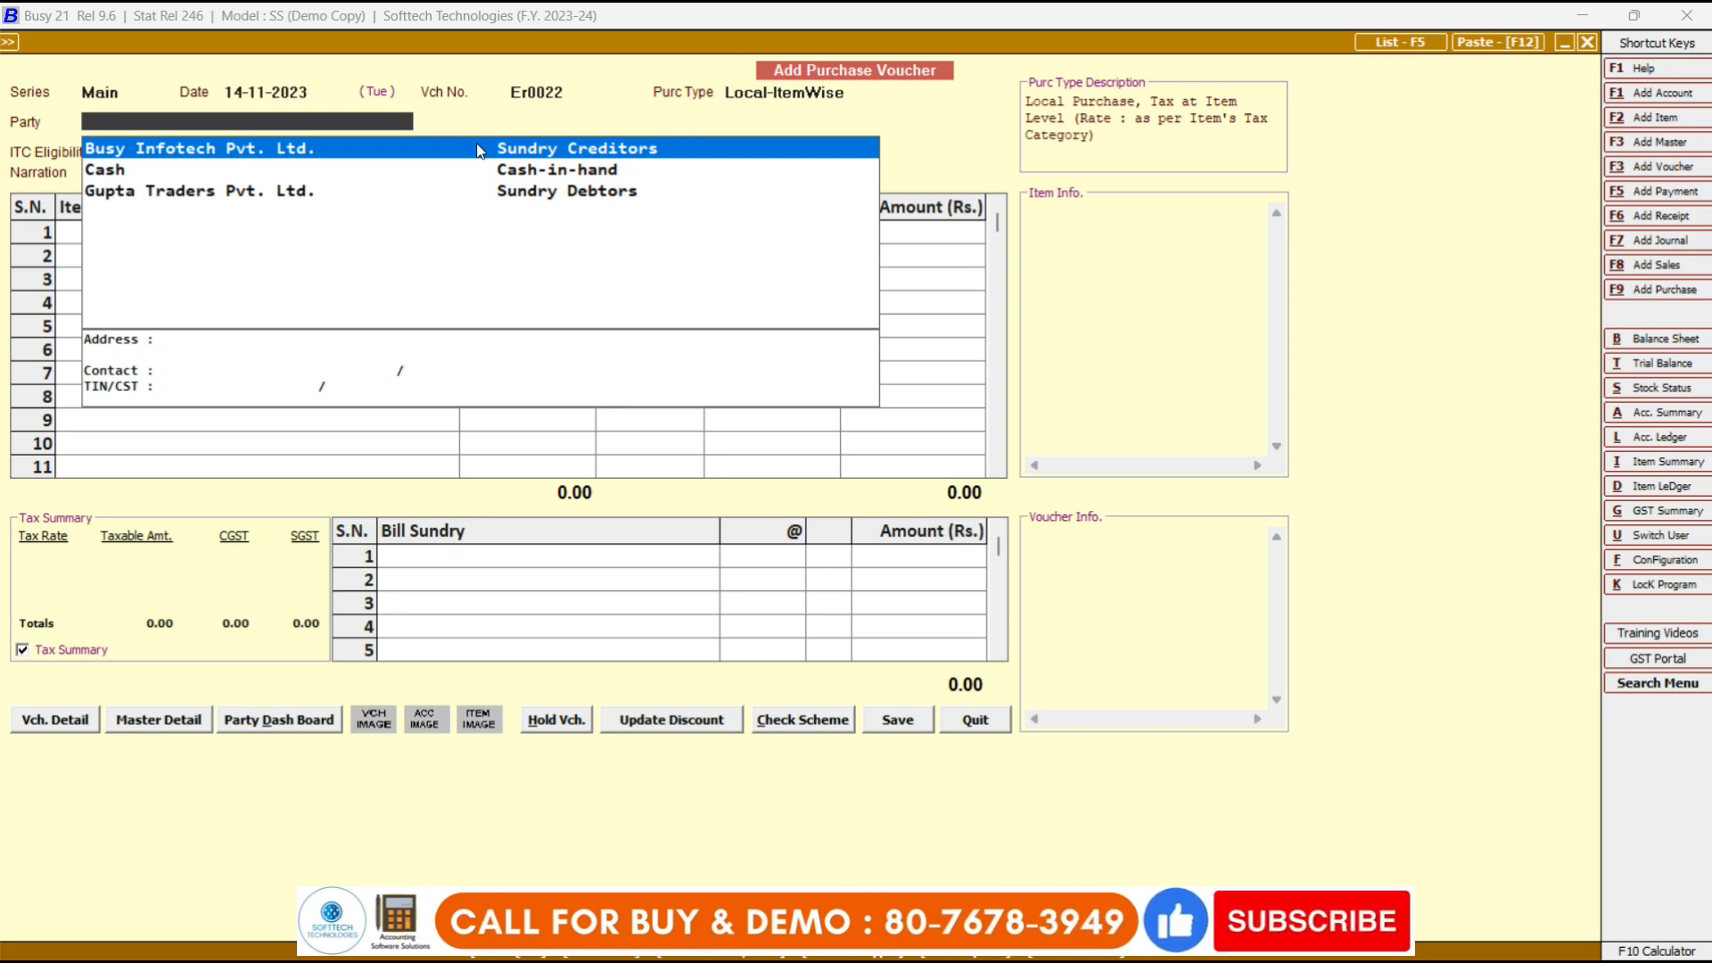
{"action": "key", "text": "Down"}
{"action": "key", "text": "Down"}
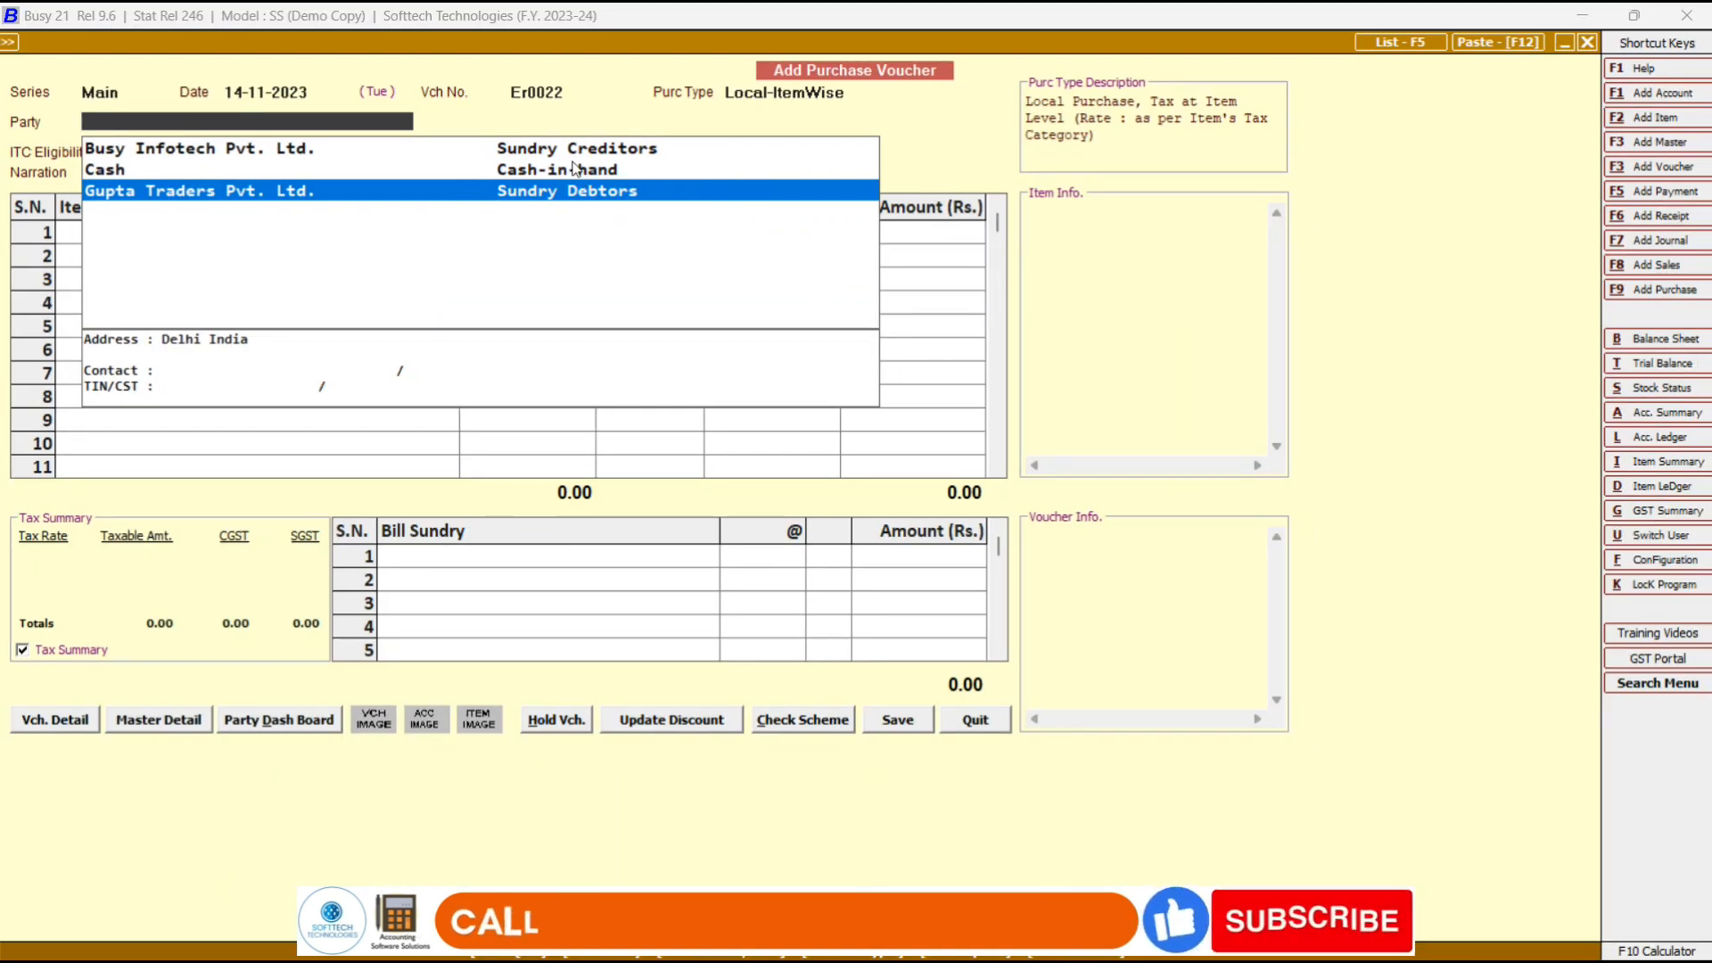
{"action": "key", "text": "Up"}
{"action": "key", "text": "Up"}
{"action": "key", "text": "Down"}
{"action": "key", "text": "Down"}
{"action": "key", "text": "Up"}
{"action": "key", "text": "Up"}
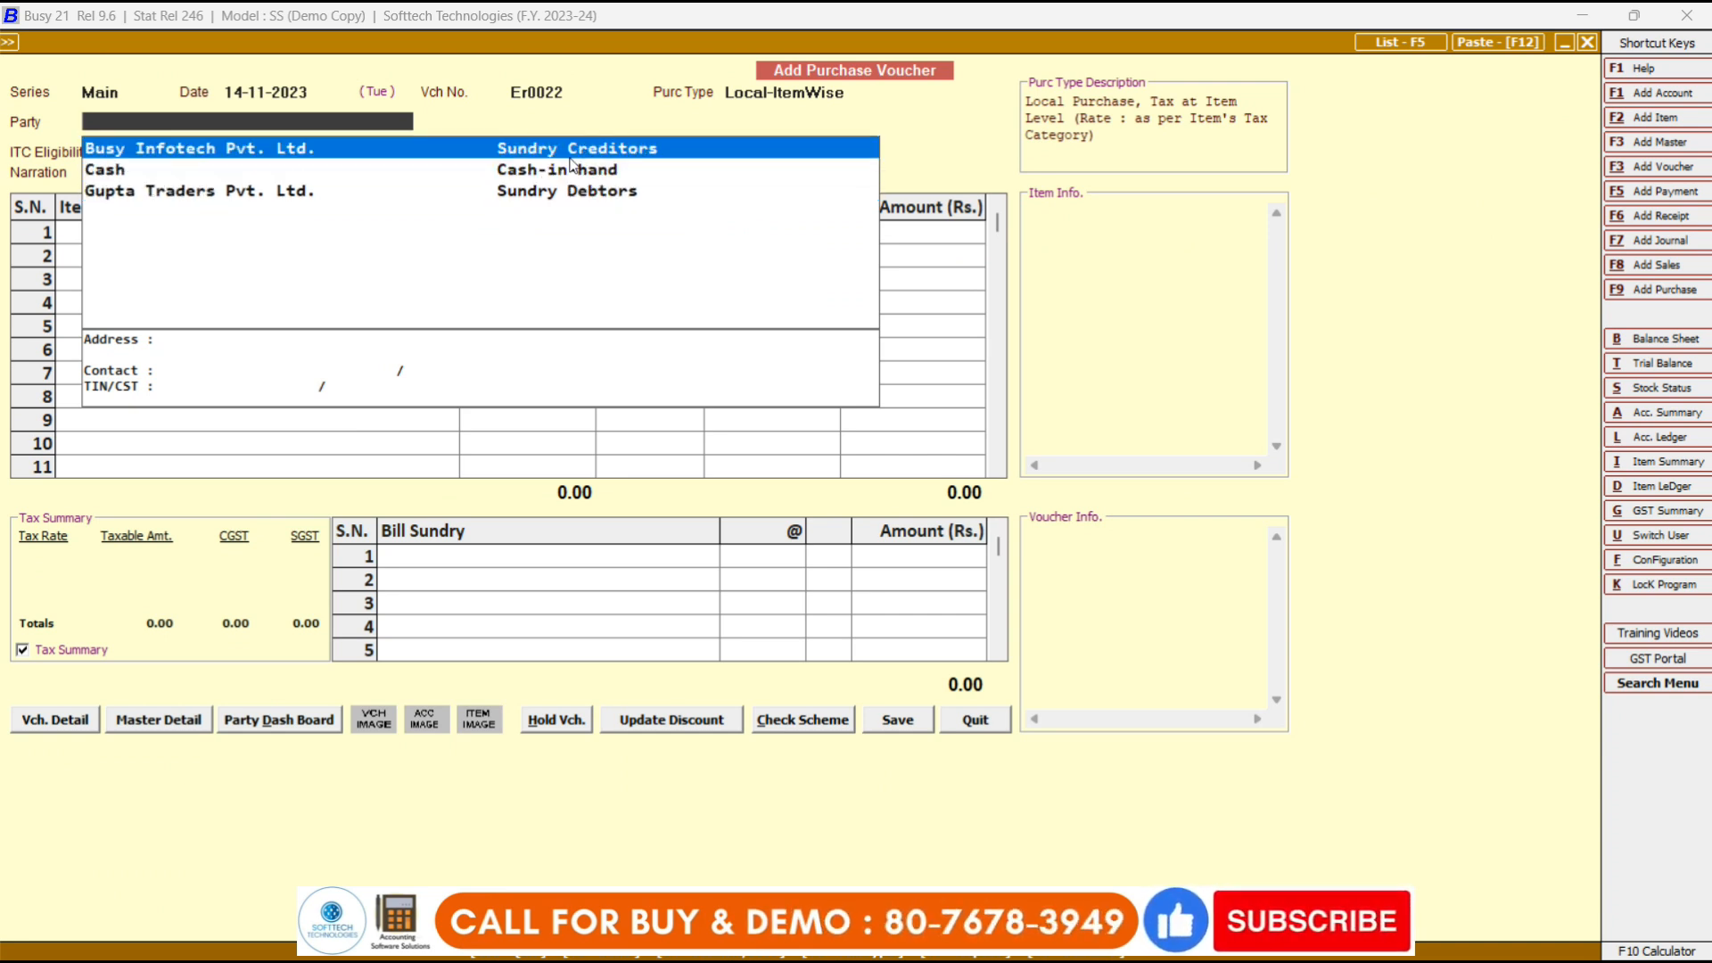
{"action": "key", "text": "Down"}
{"action": "key", "text": "Down"}
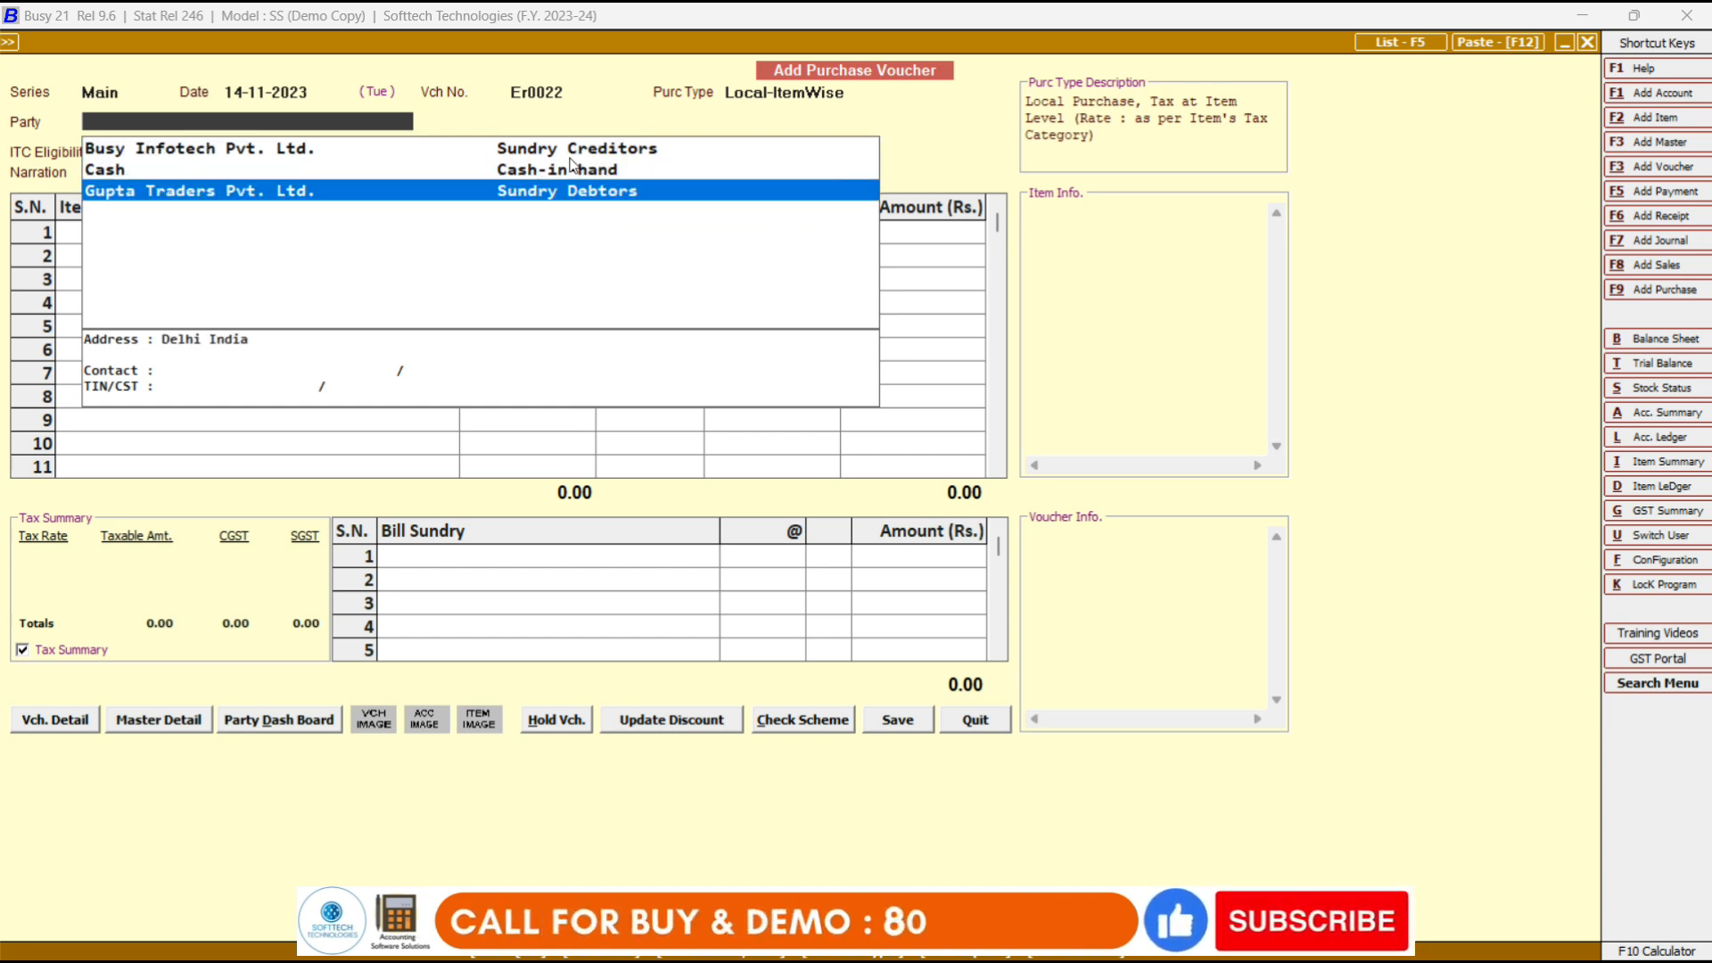
{"action": "key", "text": "Up"}
{"action": "key", "text": "Up"}
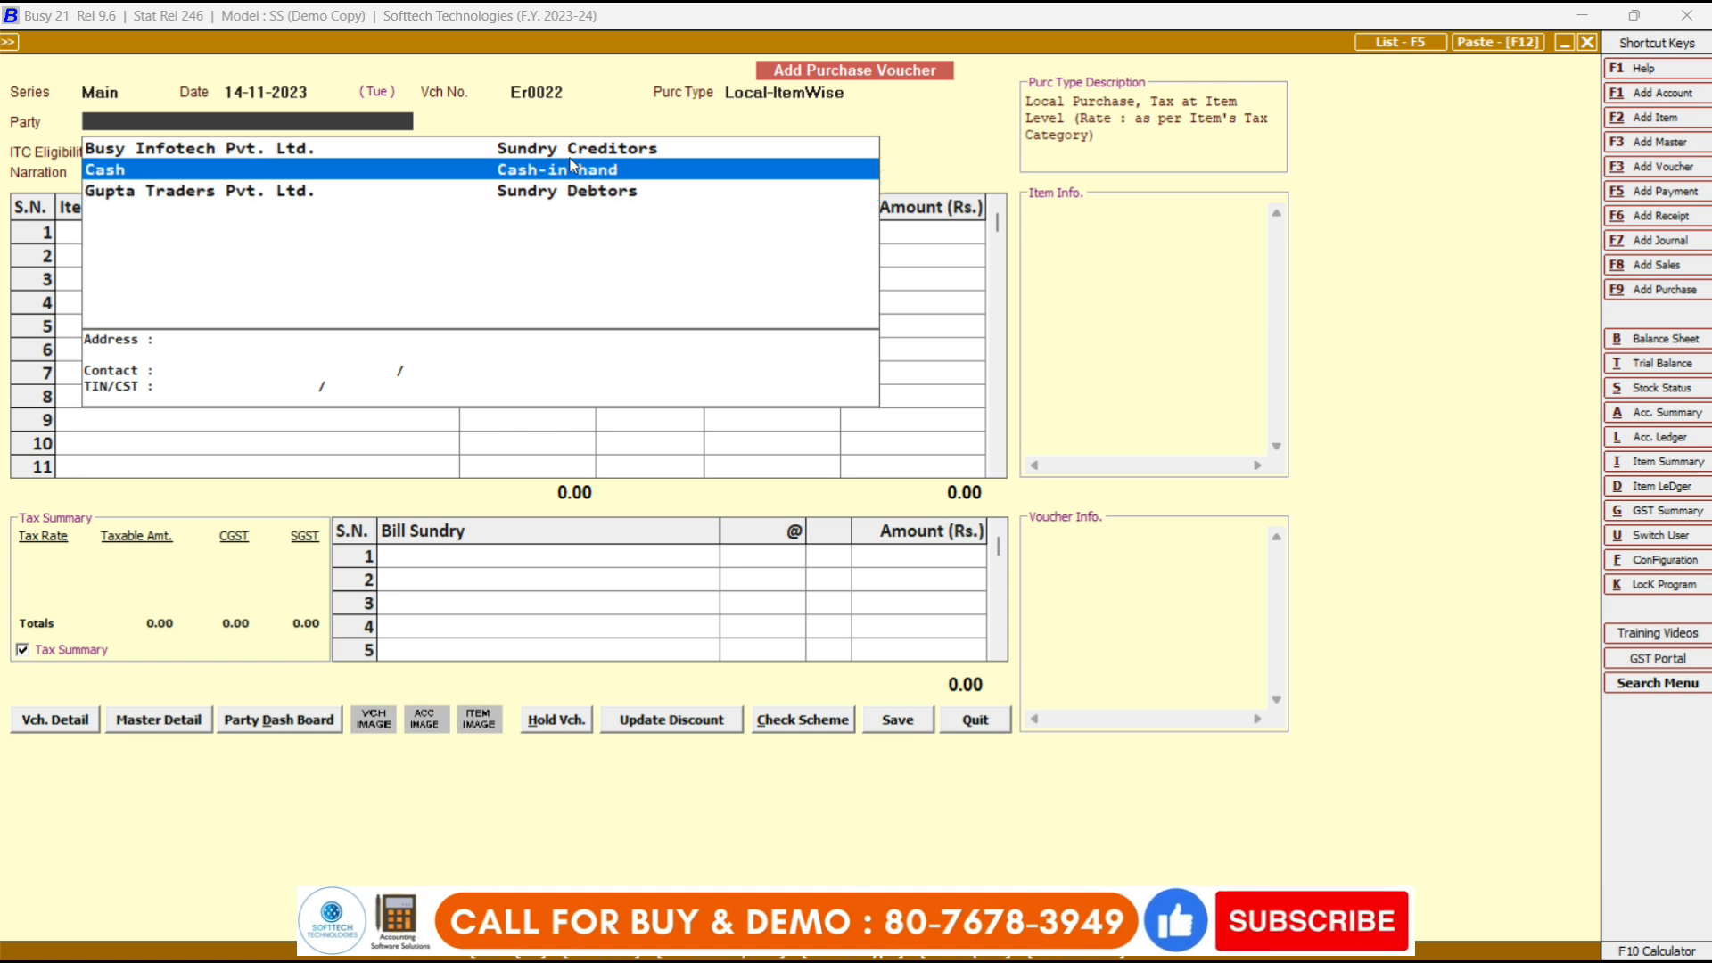
{"action": "key", "text": "Down"}
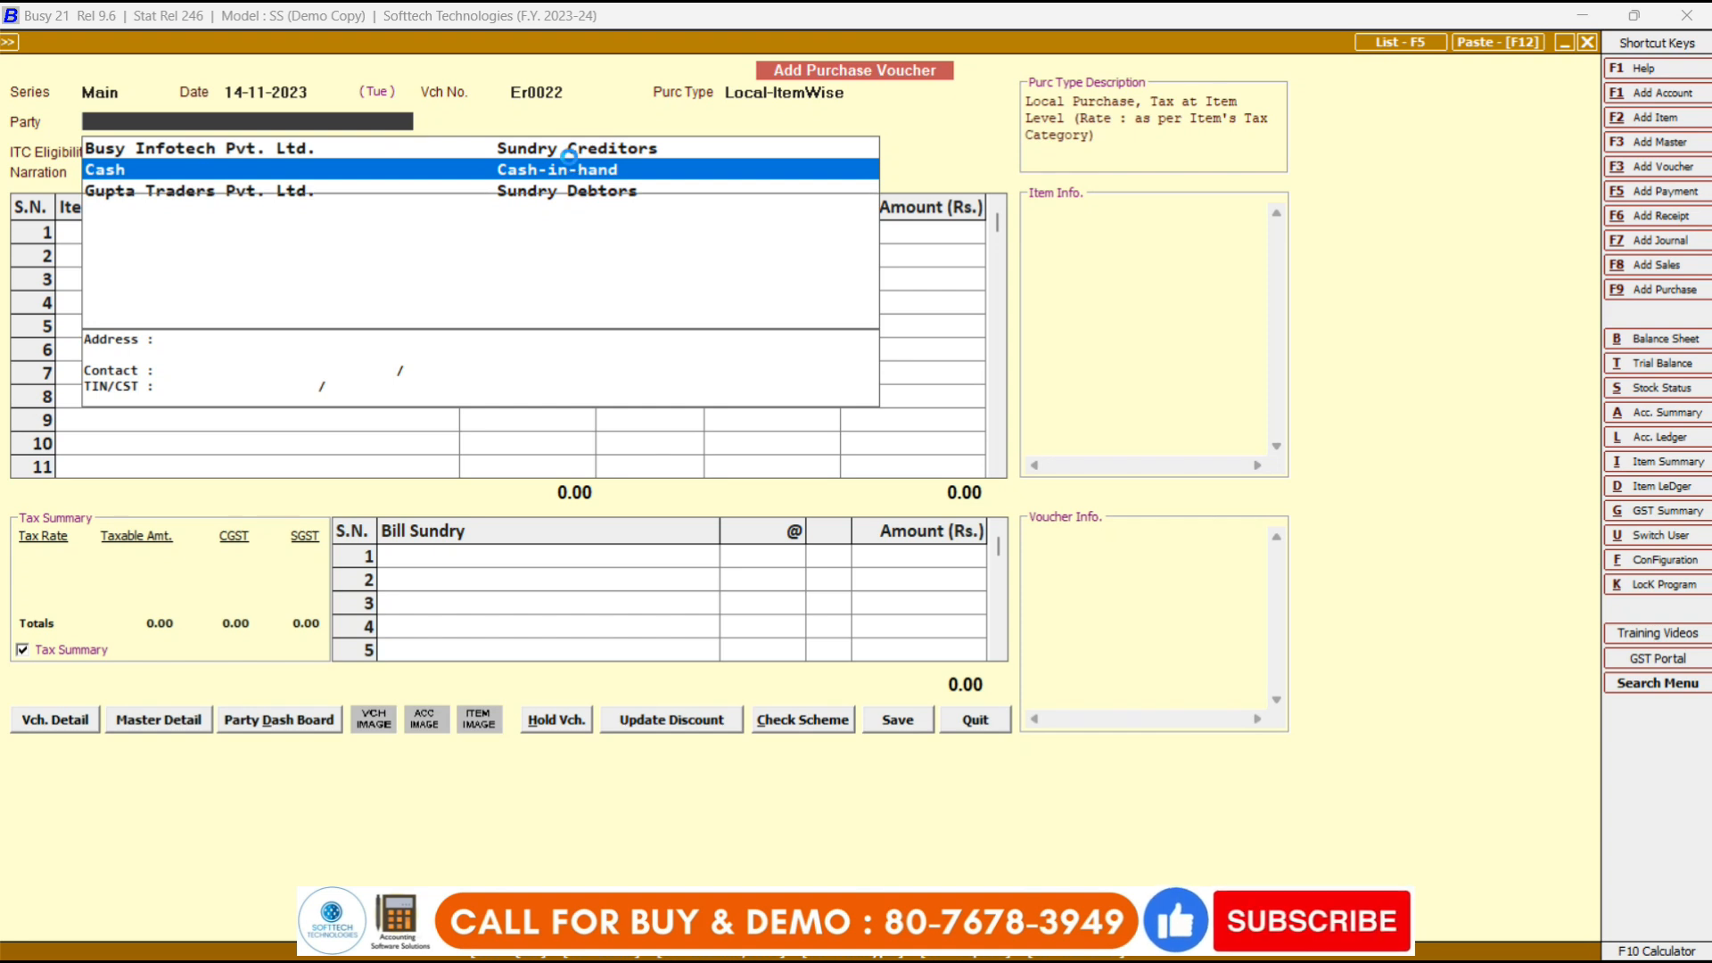
{"action": "key", "text": "alt+F1"}
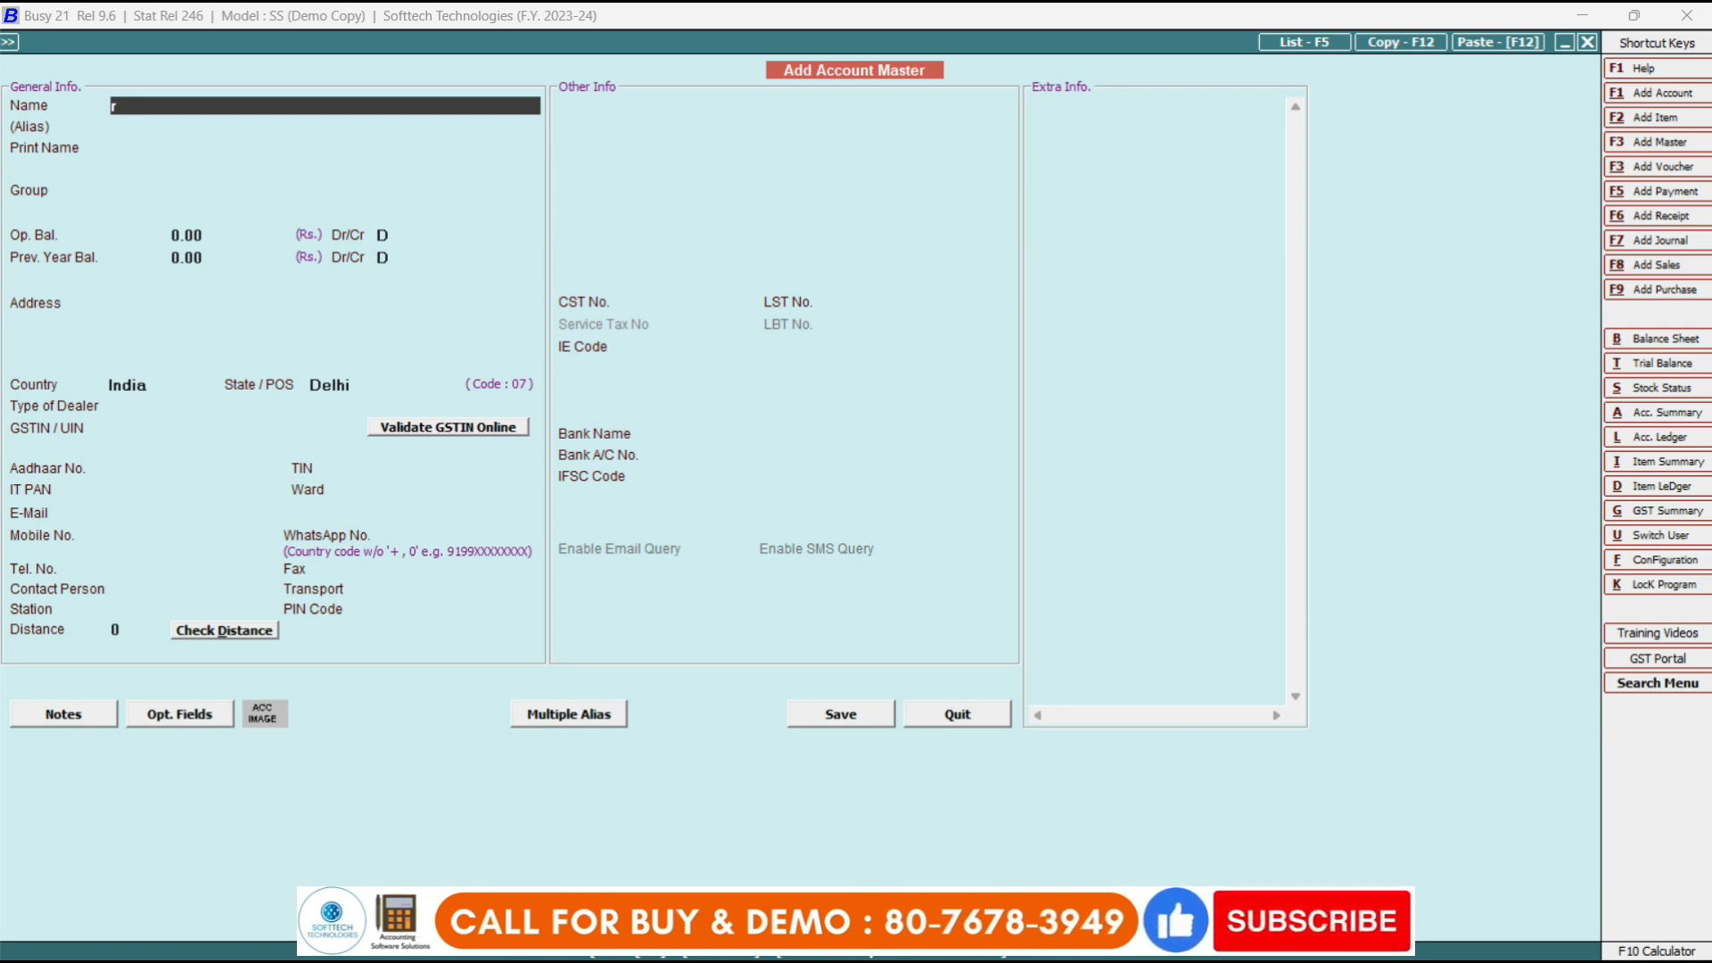
Name the new party R B Infotech Llp and place it in the Sundry Creditors group.
{"action": "type", "text": "inf"}
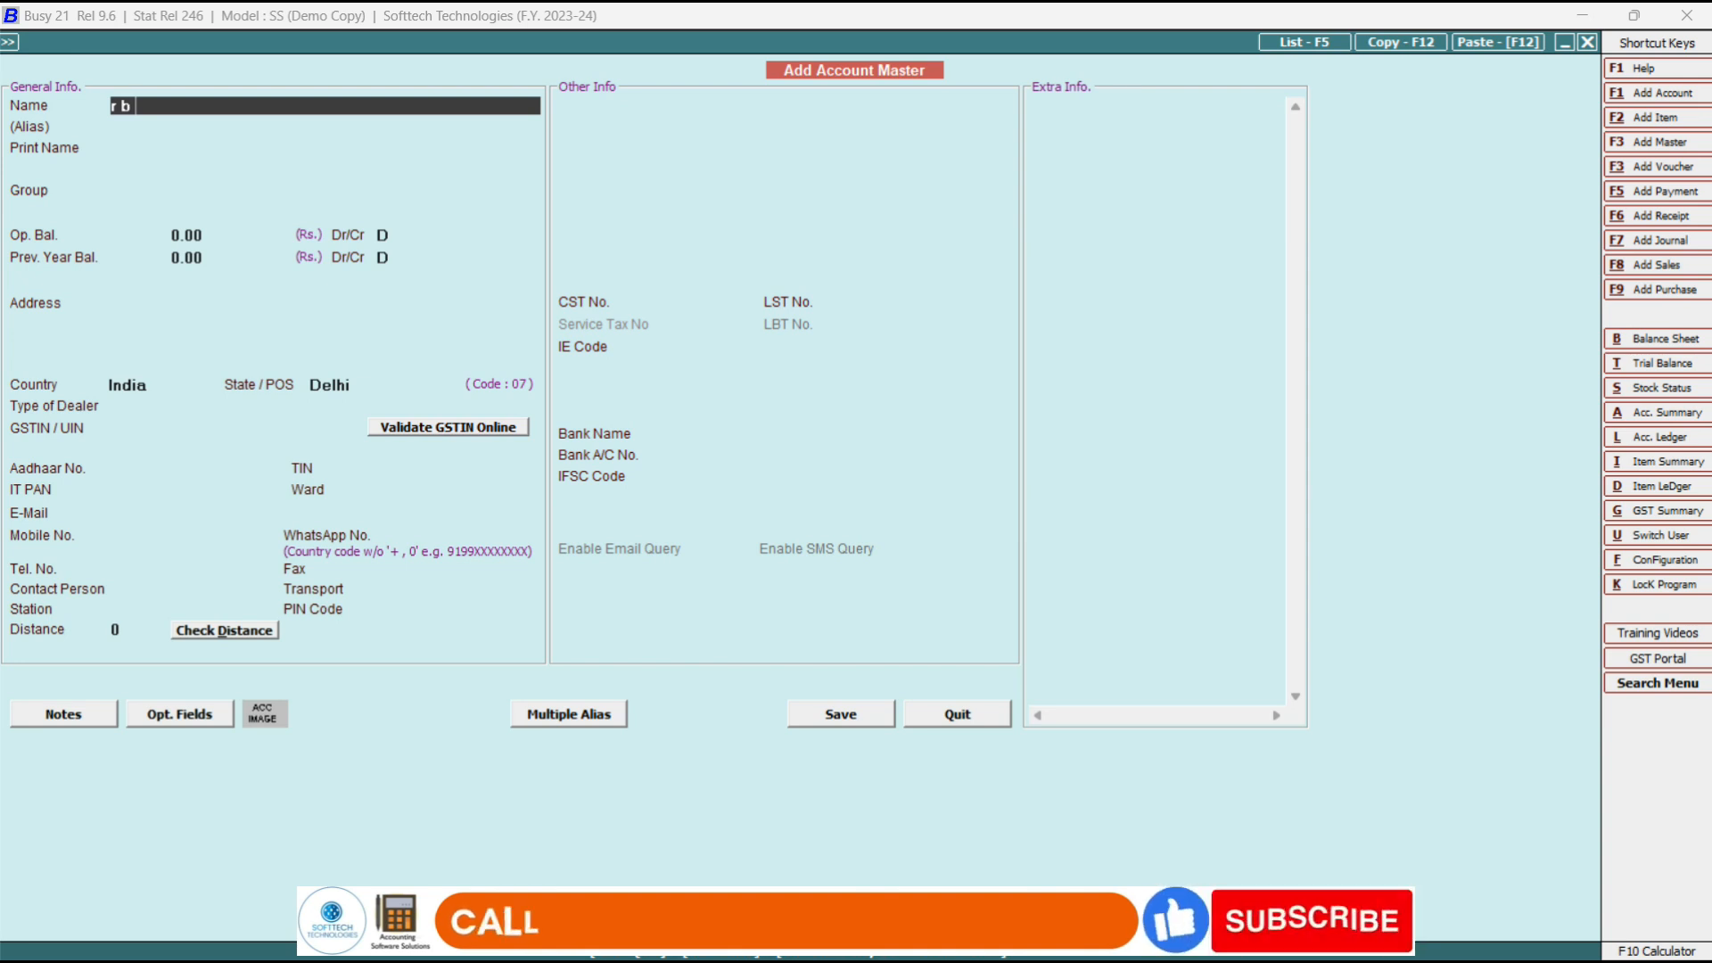
{"action": "type", "text": "otech llp"}
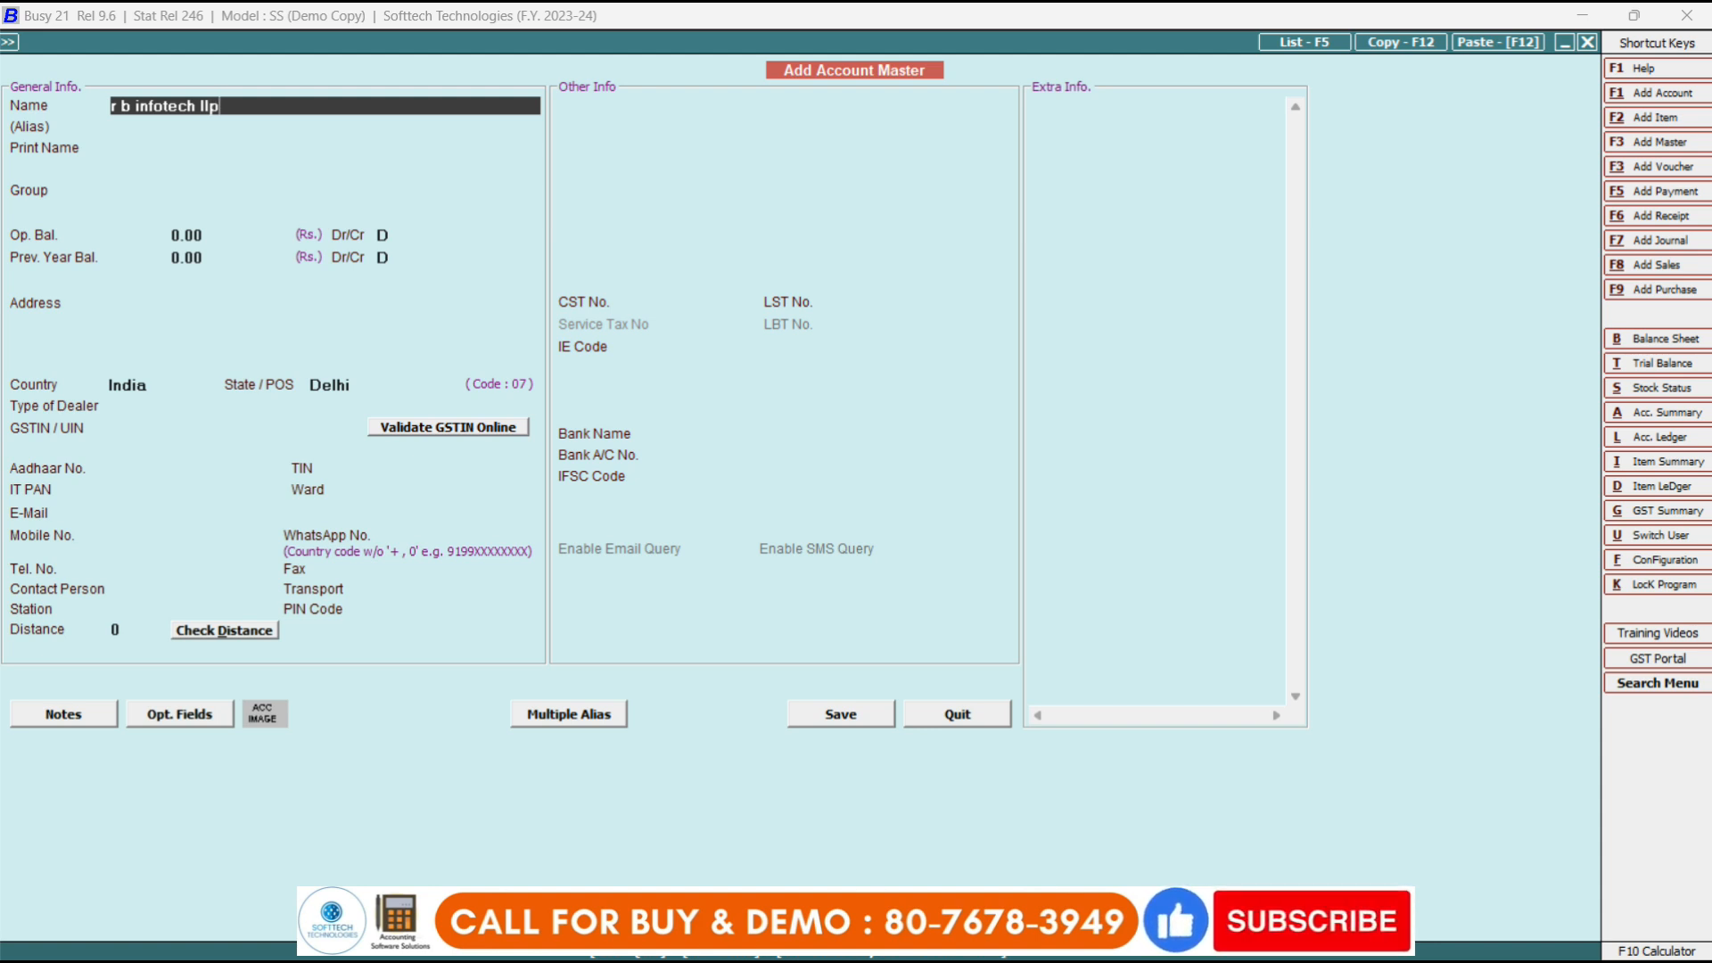
{"action": "key", "text": "Return"}
{"action": "key", "text": "Return"}
{"action": "key", "text": "Return"}
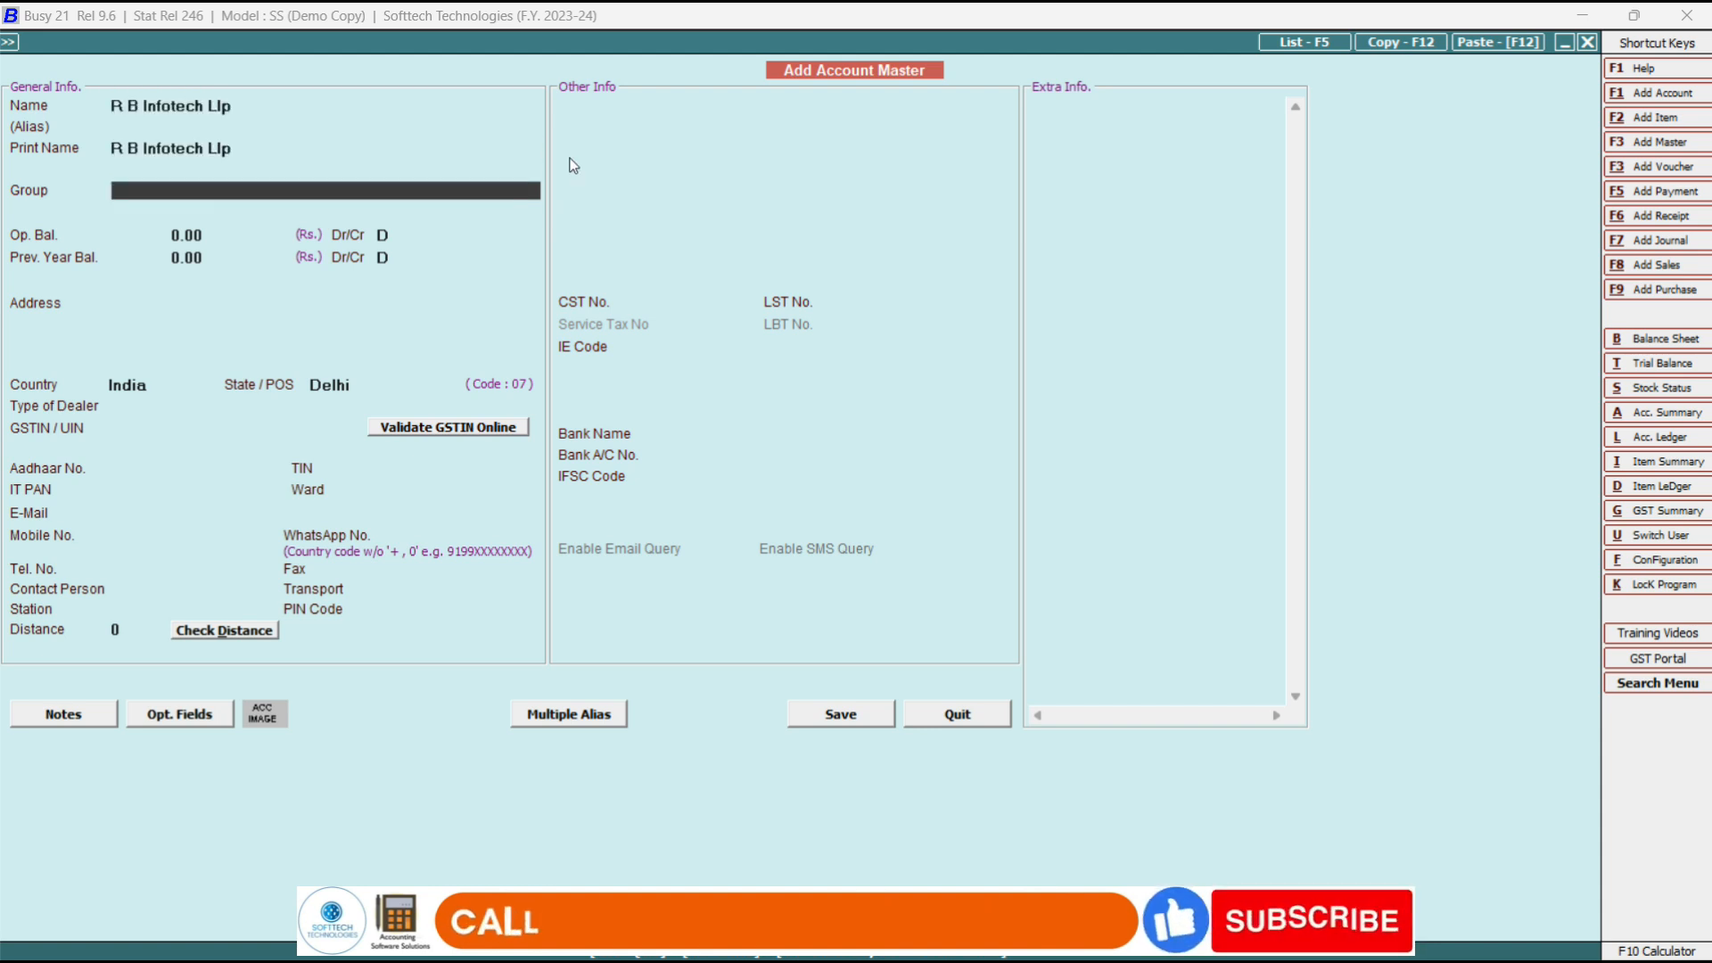
{"action": "type", "text": "sund"}
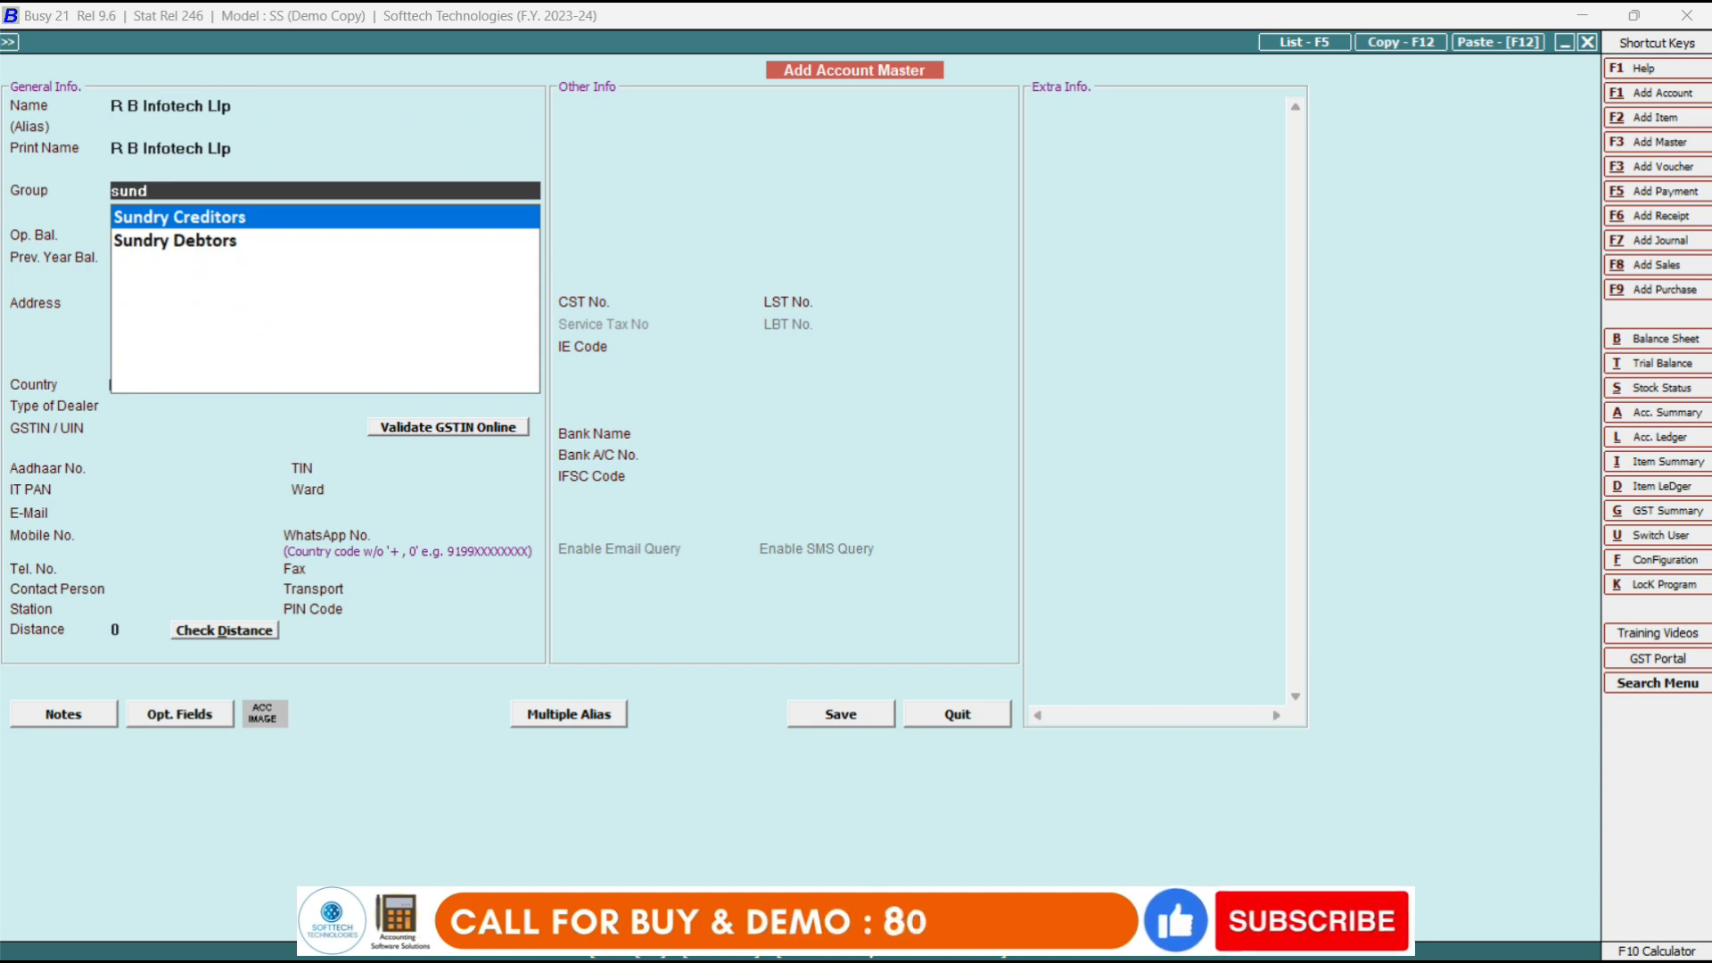
{"action": "key", "text": "Return"}
{"action": "key", "text": "Return"}
{"action": "key", "text": "Return"}
{"action": "key", "text": "Return"}
{"action": "key", "text": "Return"}
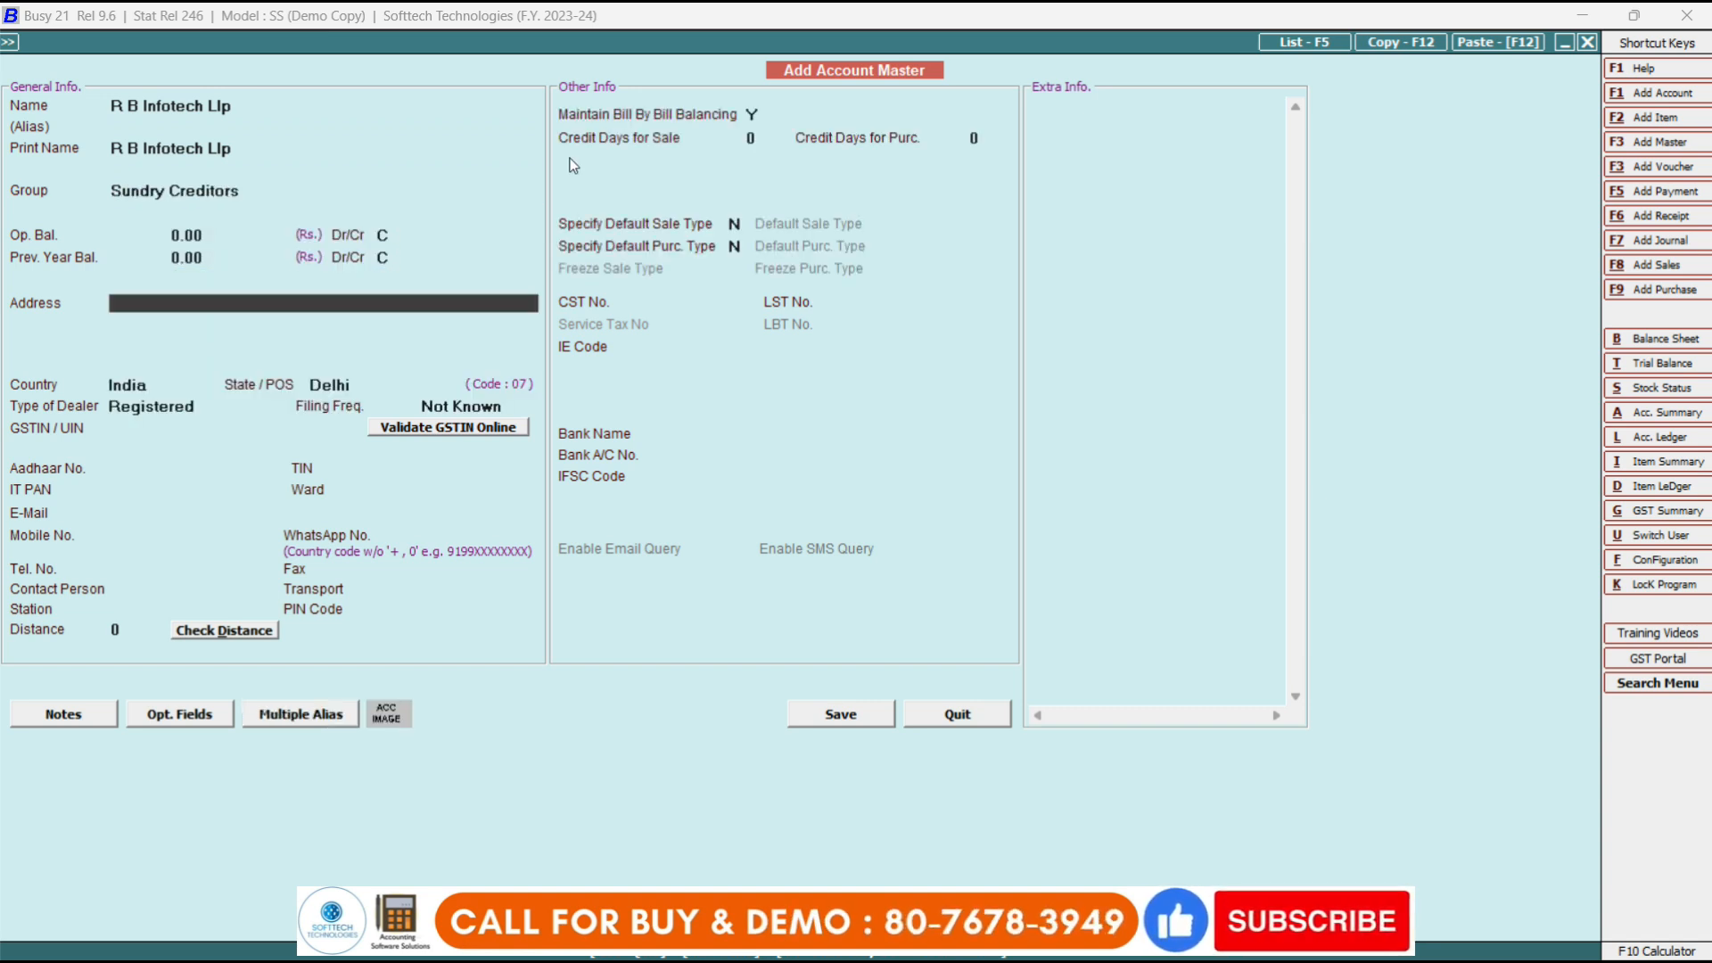
{"action": "key", "text": "Return"}
{"action": "key", "text": "Return"}
Give the party address Delhi India and dealer type Un-Registered, then submit the account for saving.
{"action": "key", "text": "Up"}
{"action": "key", "text": "Up"}
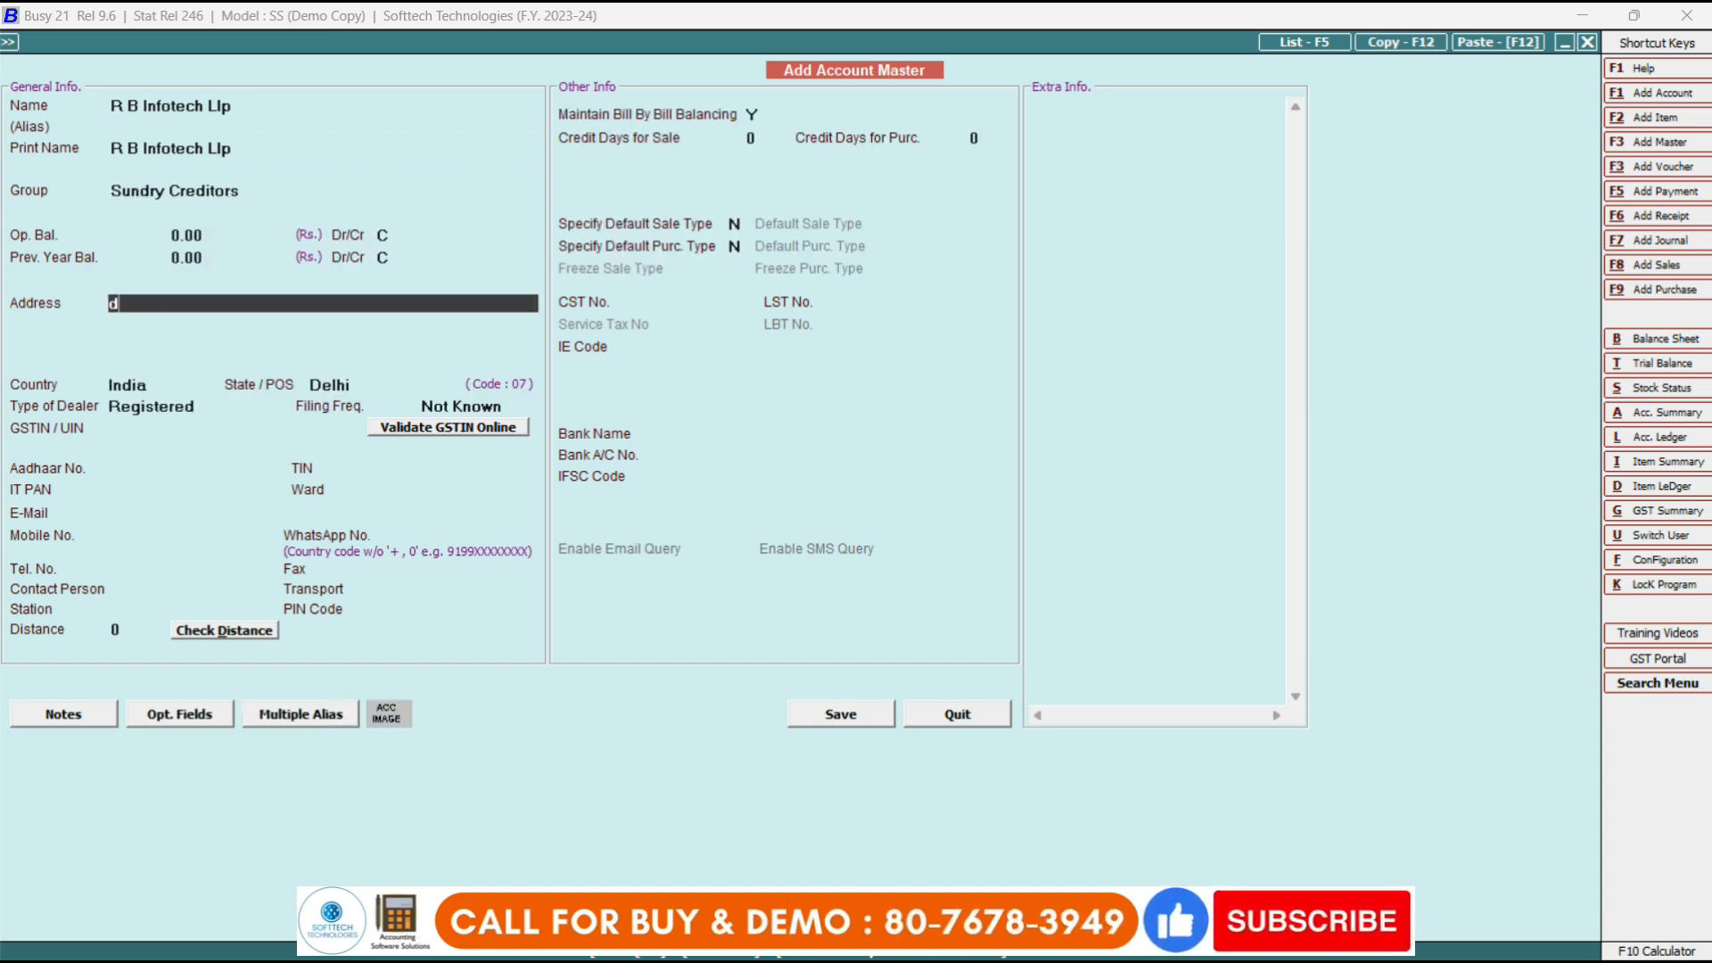
{"action": "type", "text": "delhi india"}
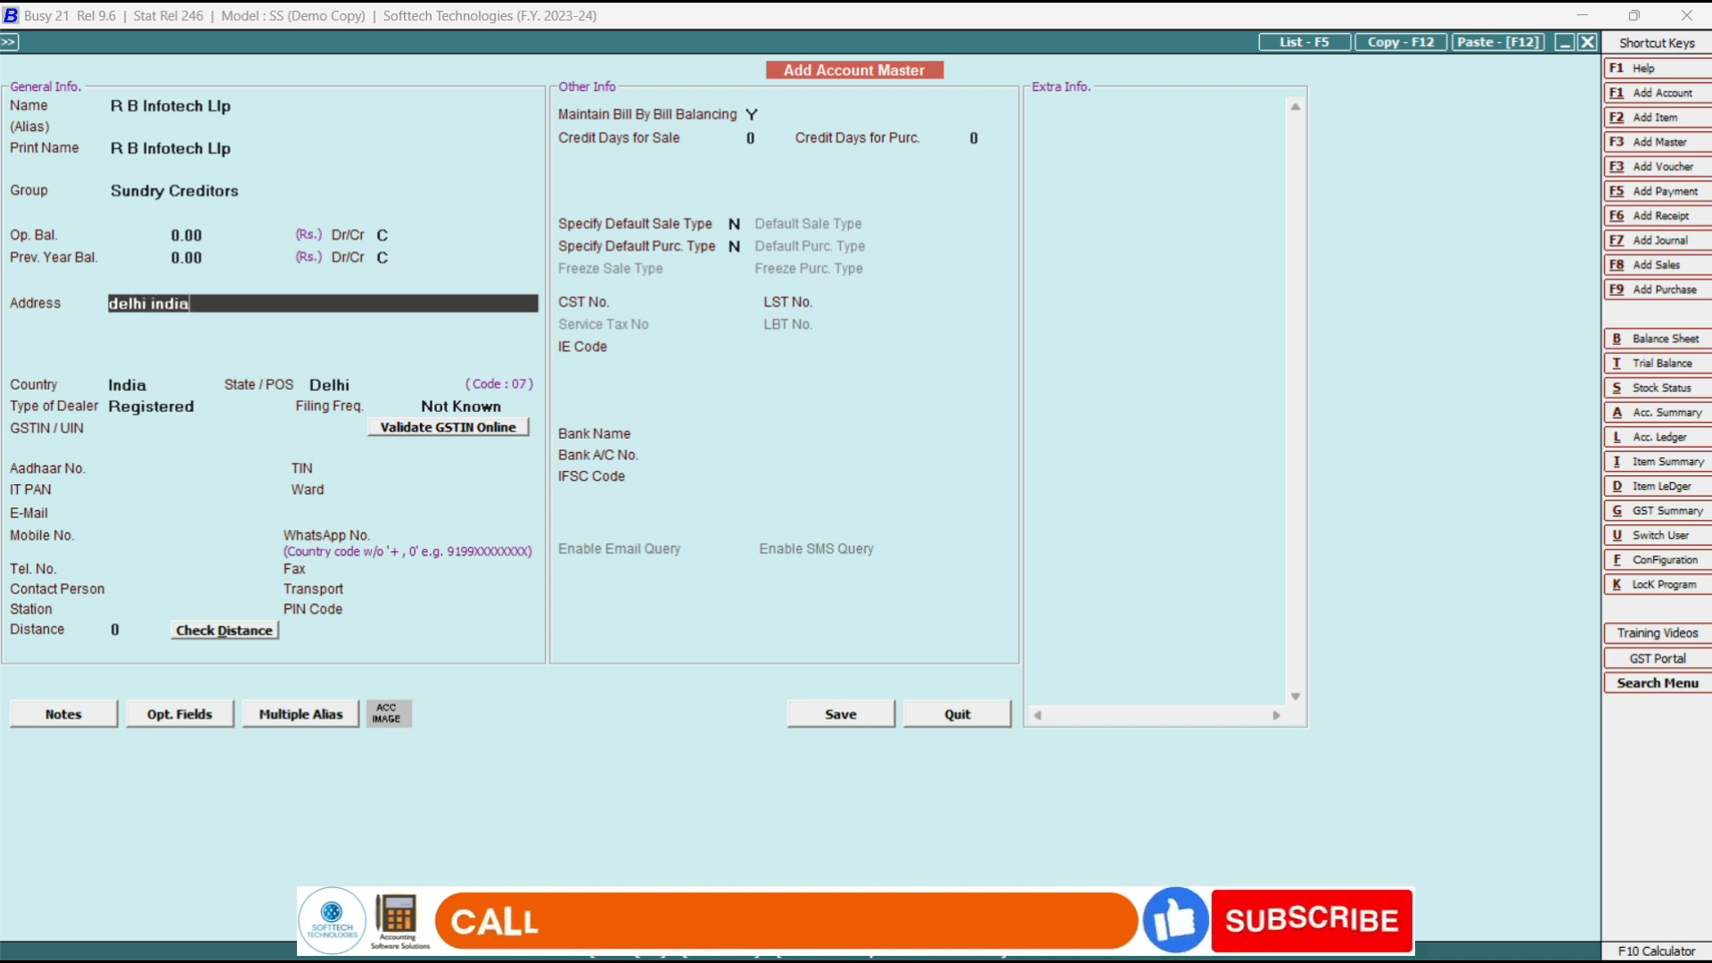
{"action": "key", "text": "Return"}
{"action": "key", "text": "Return"}
{"action": "key", "text": "Return"}
{"action": "key", "text": "Return"}
{"action": "key", "text": "Return"}
{"action": "key", "text": "Return"}
{"action": "key", "text": "Return"}
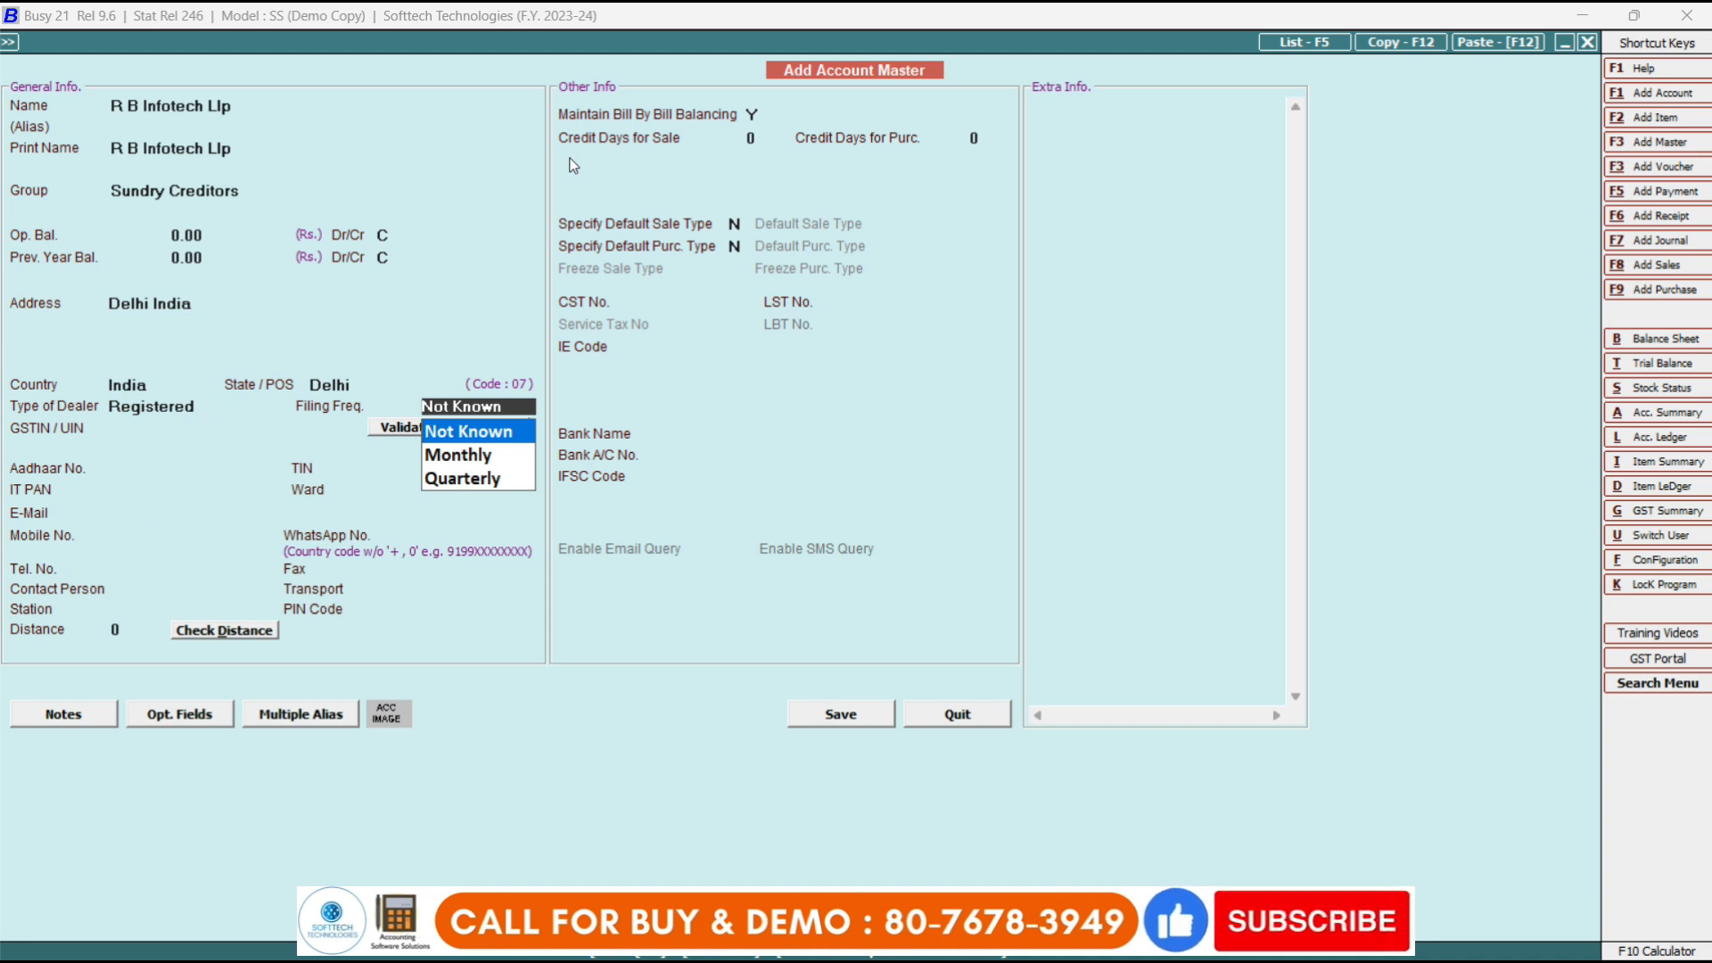
{"action": "key", "text": "Return"}
{"action": "key", "text": "Escape"}
{"action": "key", "text": "Escape"}
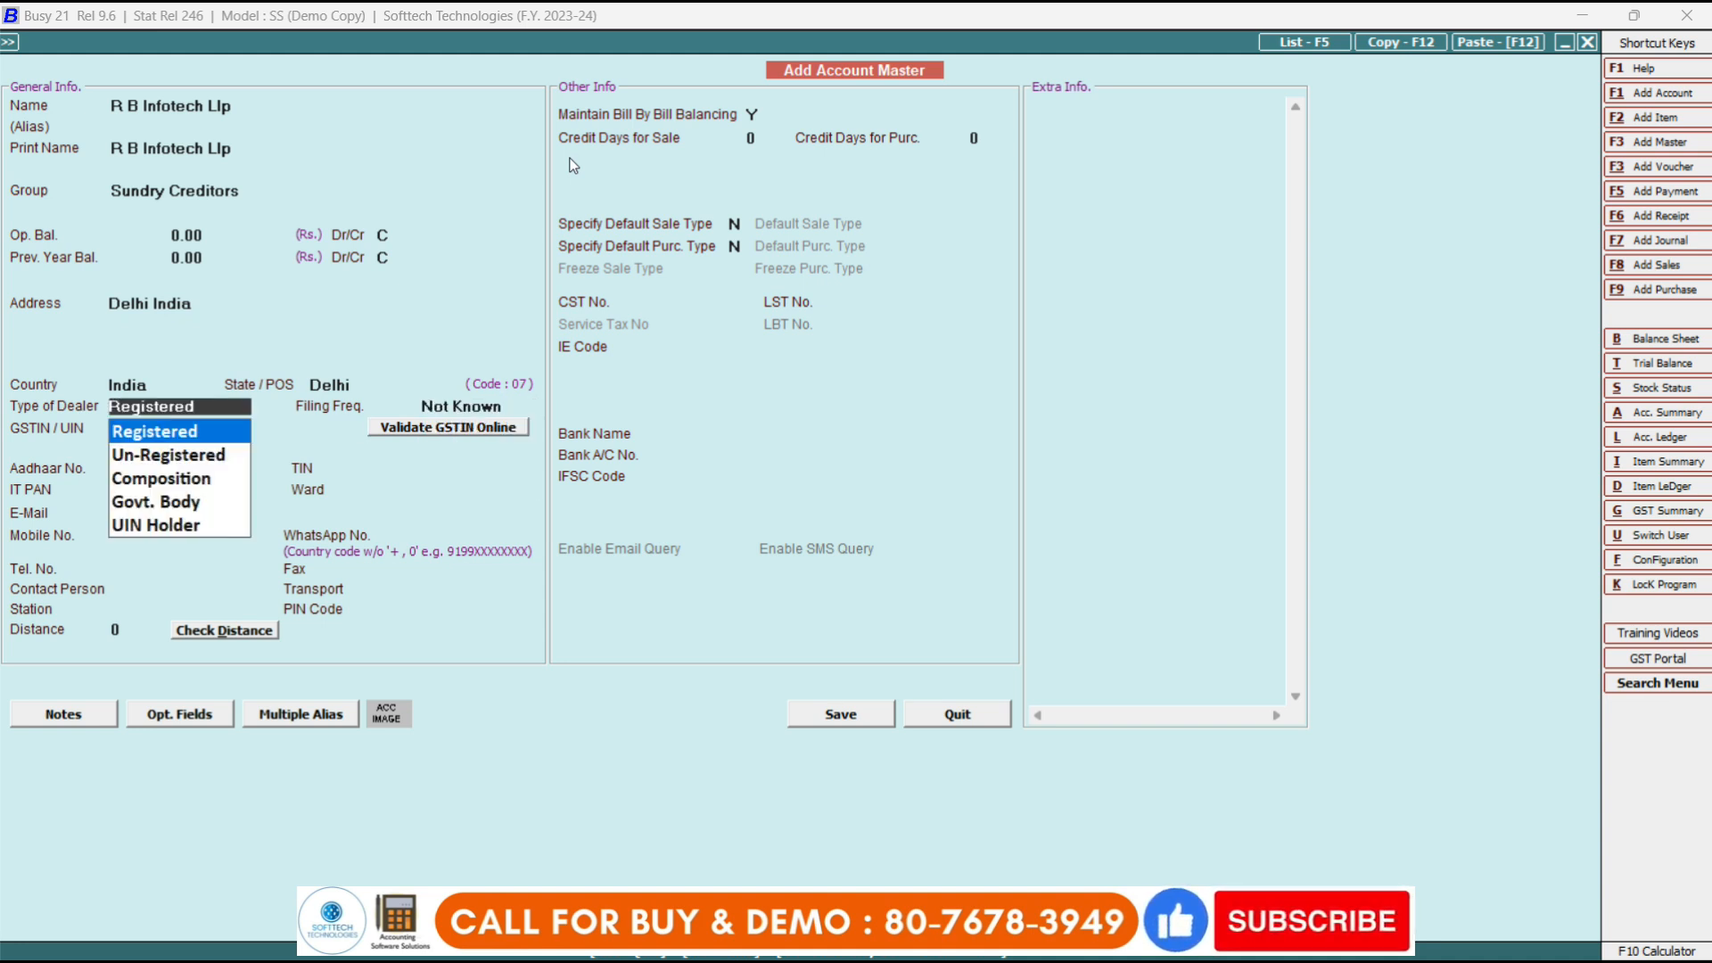
{"action": "key", "text": "Down"}
{"action": "key", "text": "Return"}
{"action": "key", "text": "Return"}
{"action": "key", "text": "Return"}
{"action": "key", "text": "Return"}
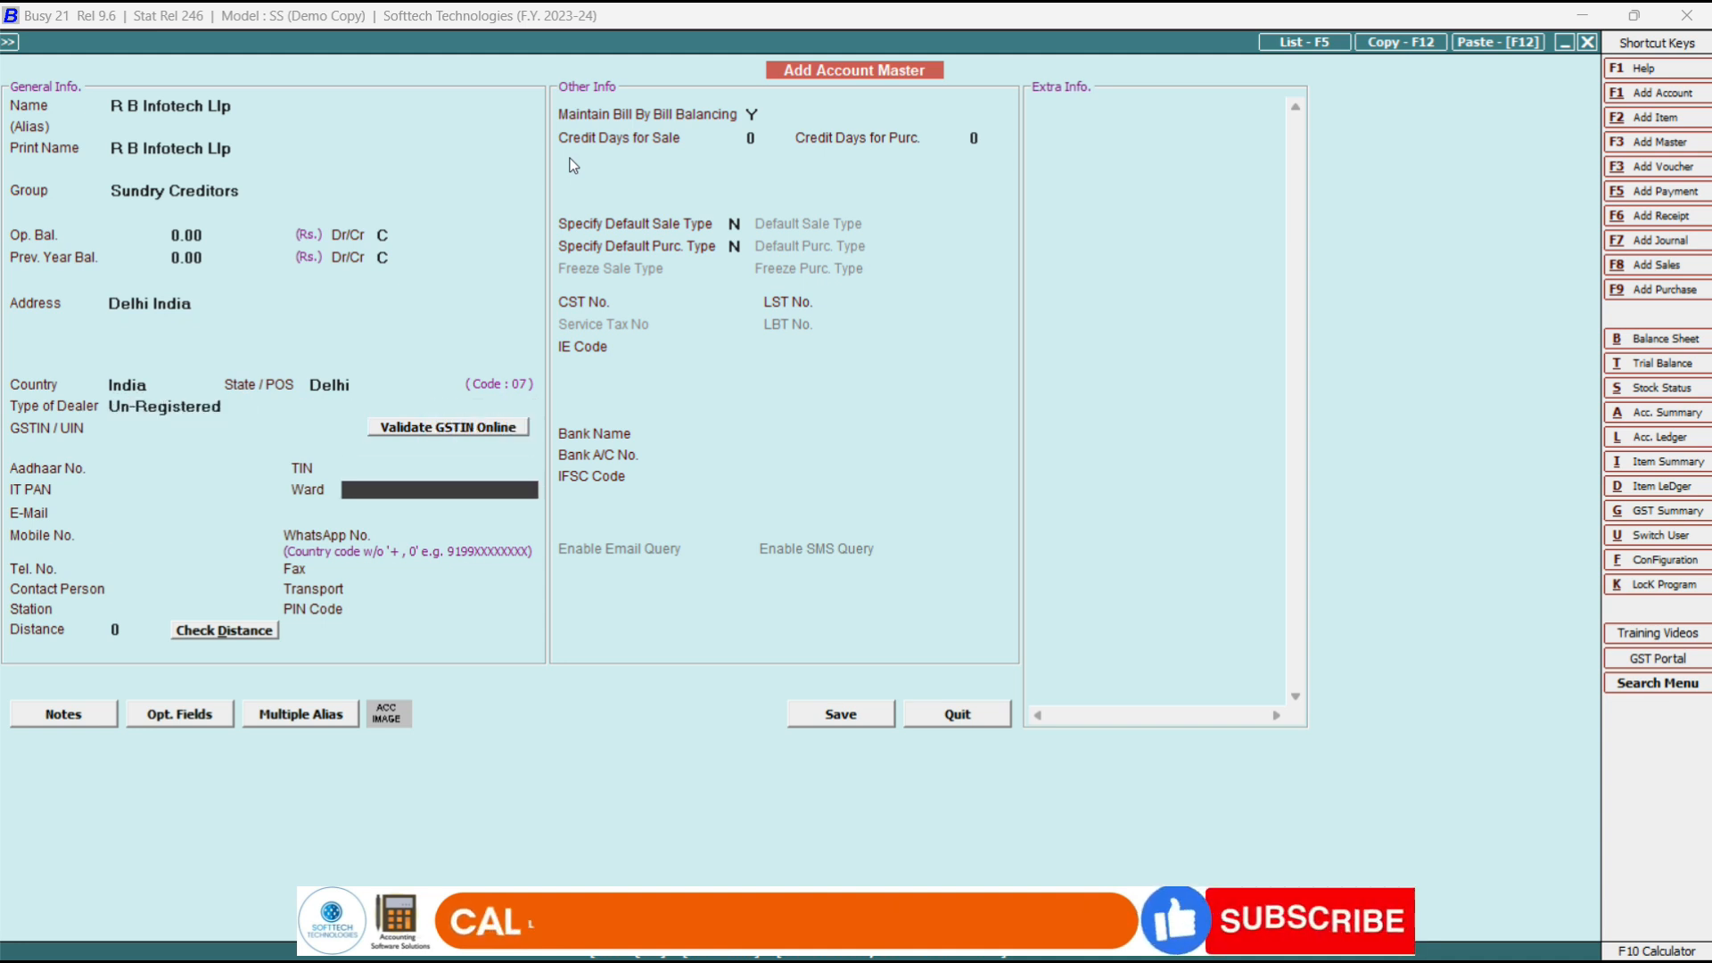
{"action": "key", "text": "Return"}
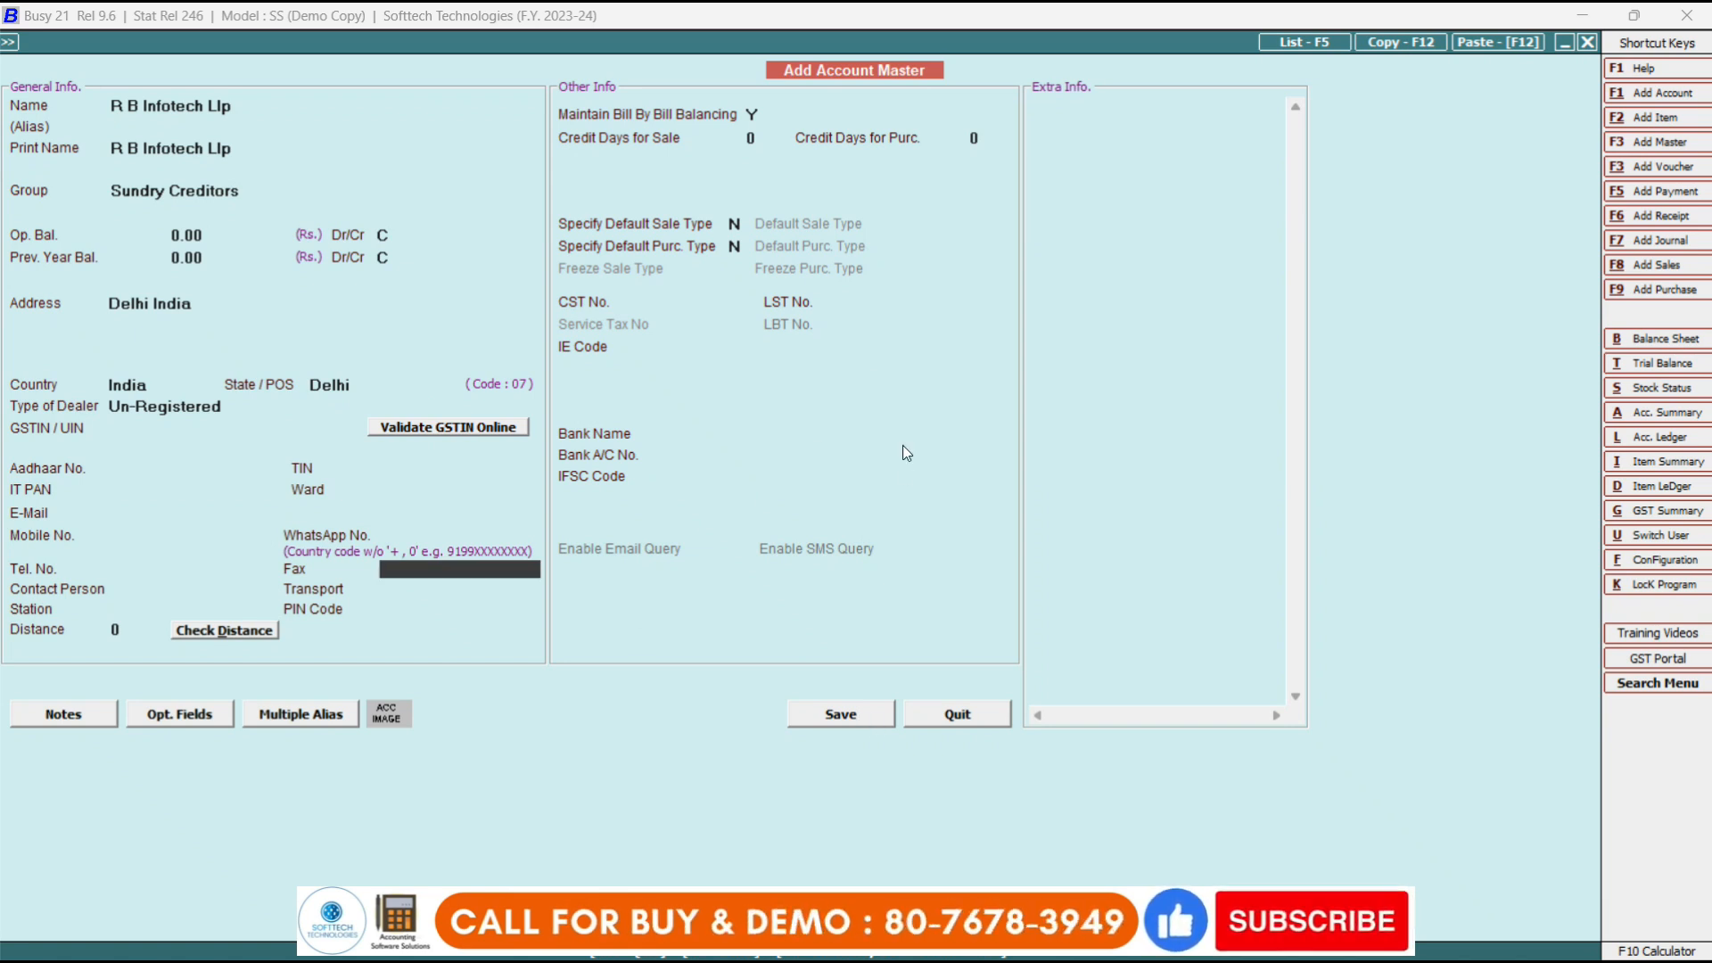
{"action": "key", "text": "F2"}
Save the party despite the unregistered warning, keep Input Goods/Services ITC eligibility, and skip the narration.
{"action": "key", "text": "Return"}
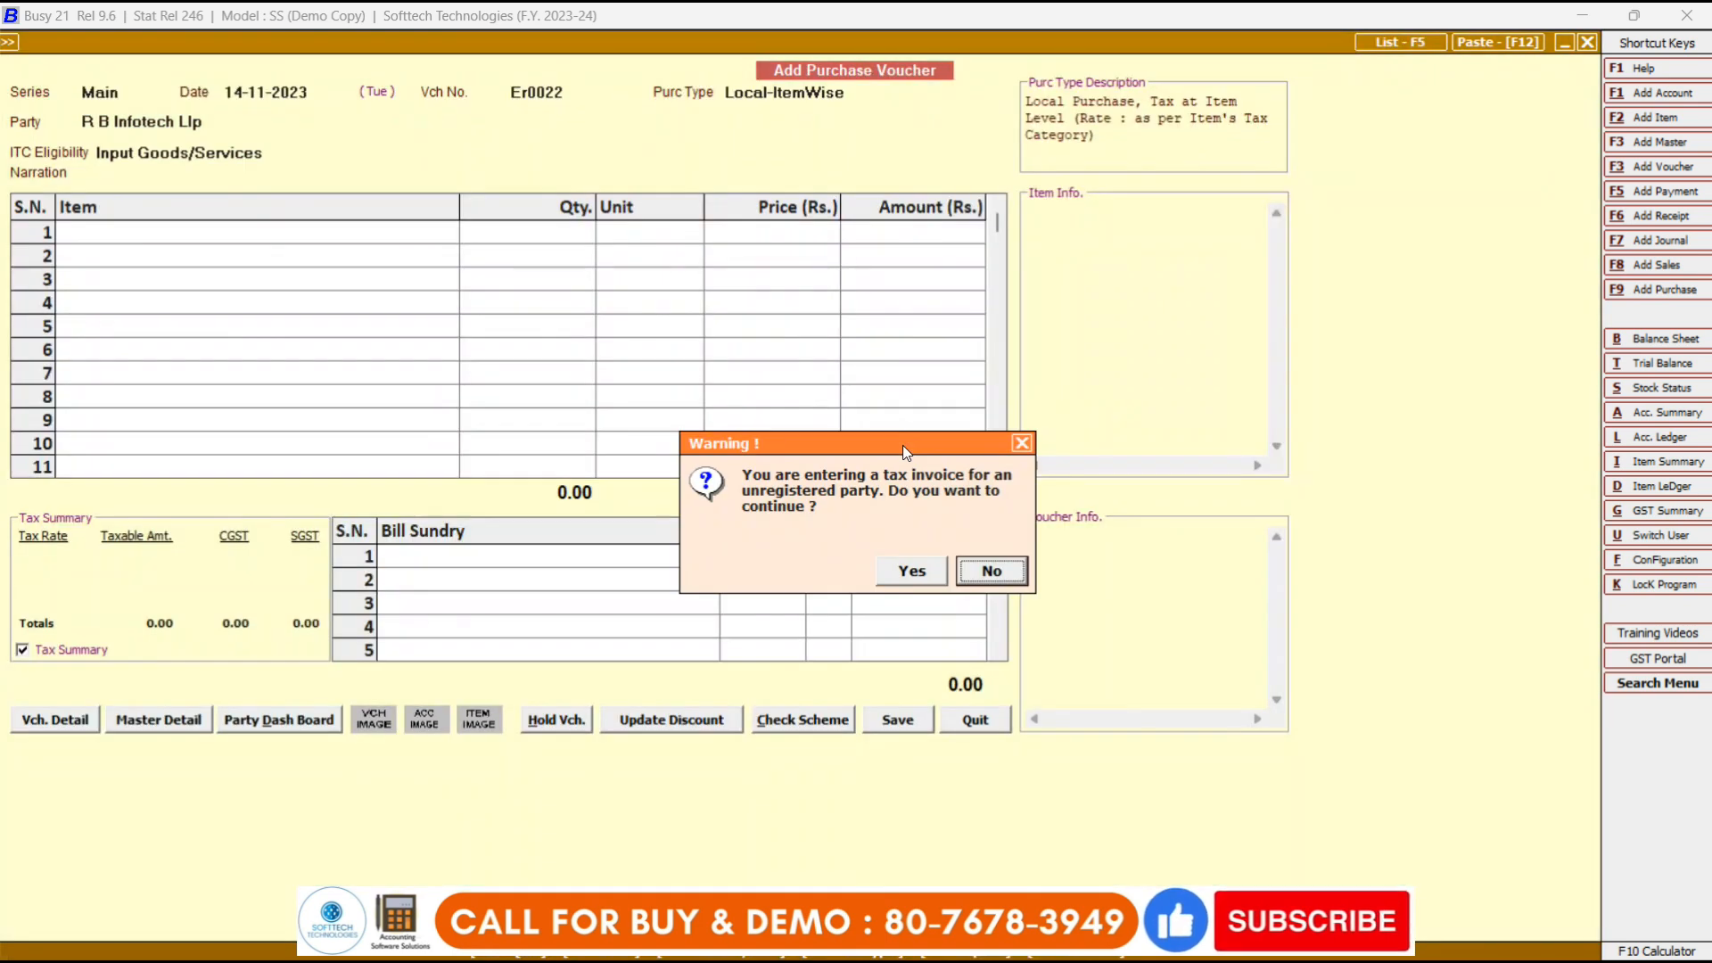
{"action": "key", "text": "Left"}
{"action": "key", "text": "Return"}
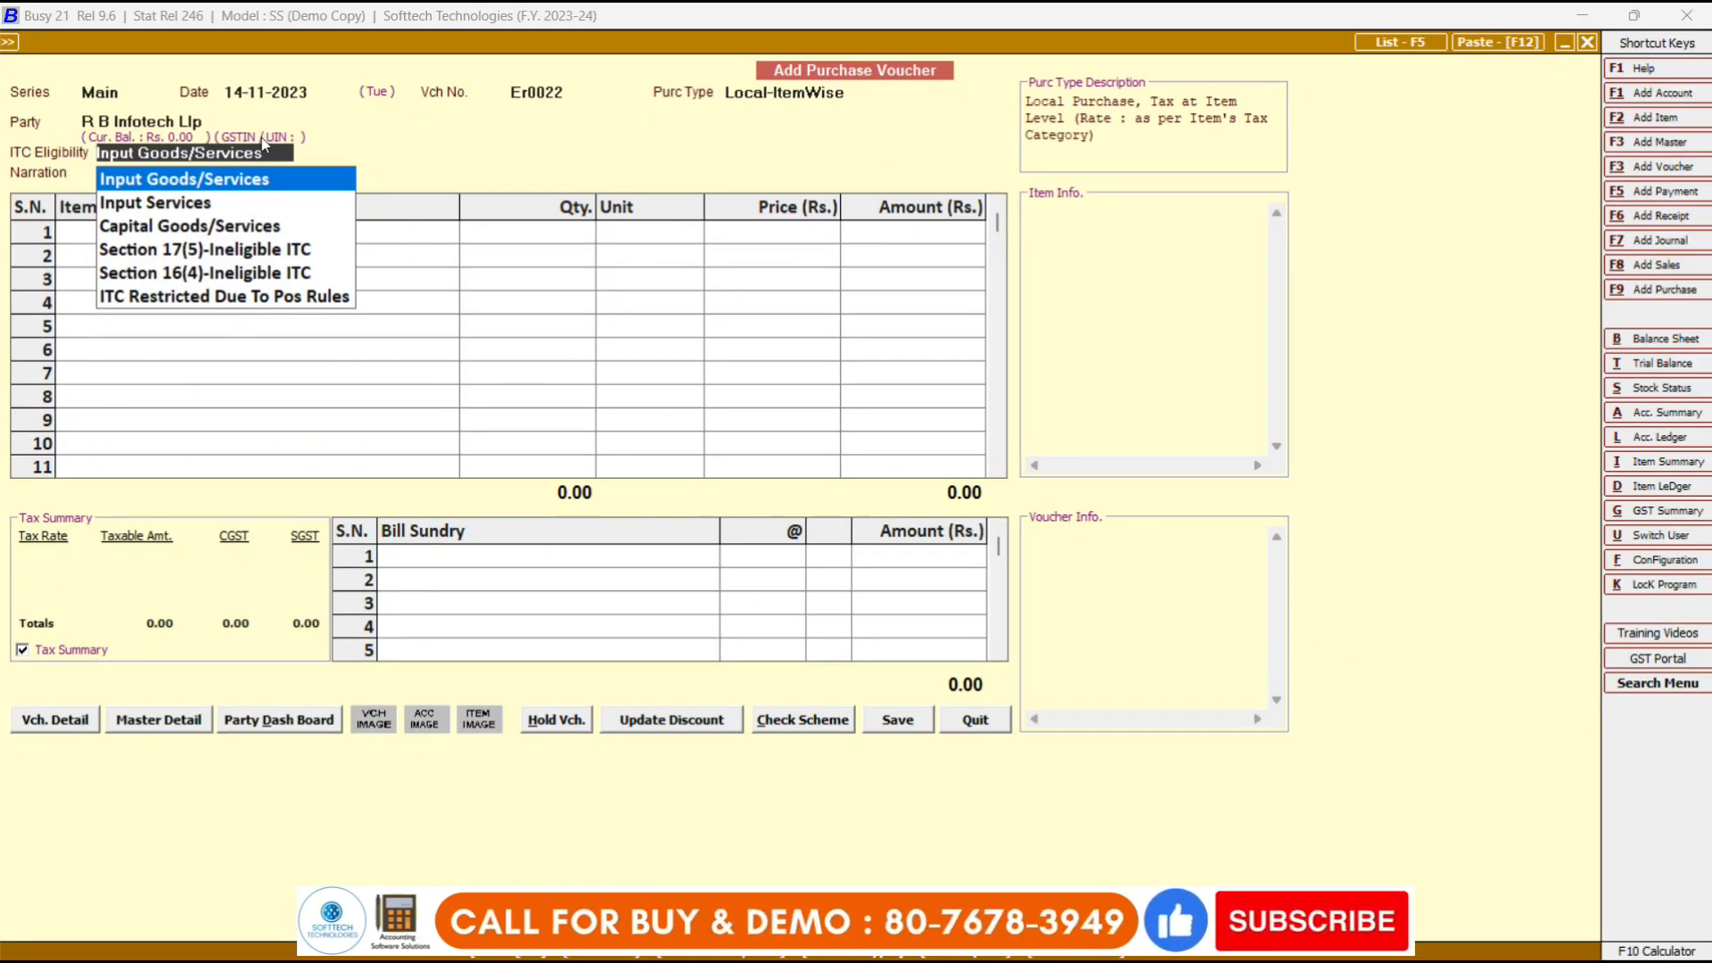
{"action": "key", "text": "Return"}
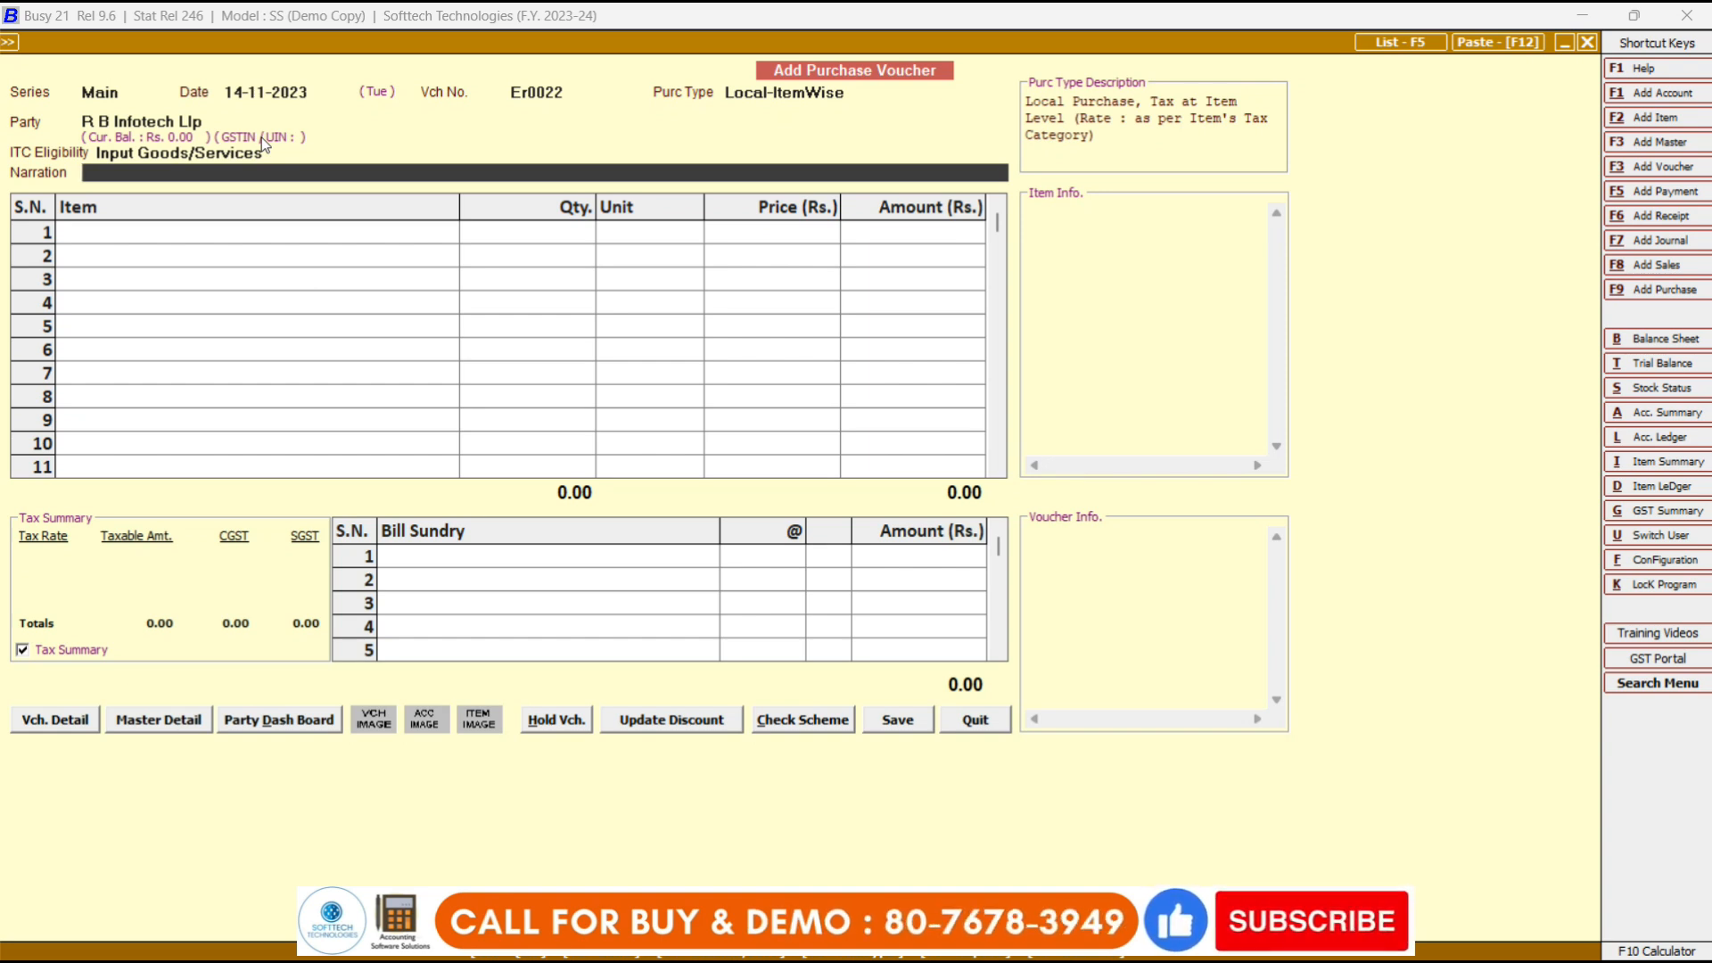
{"action": "key", "text": "Return"}
{"action": "key", "text": "space"}
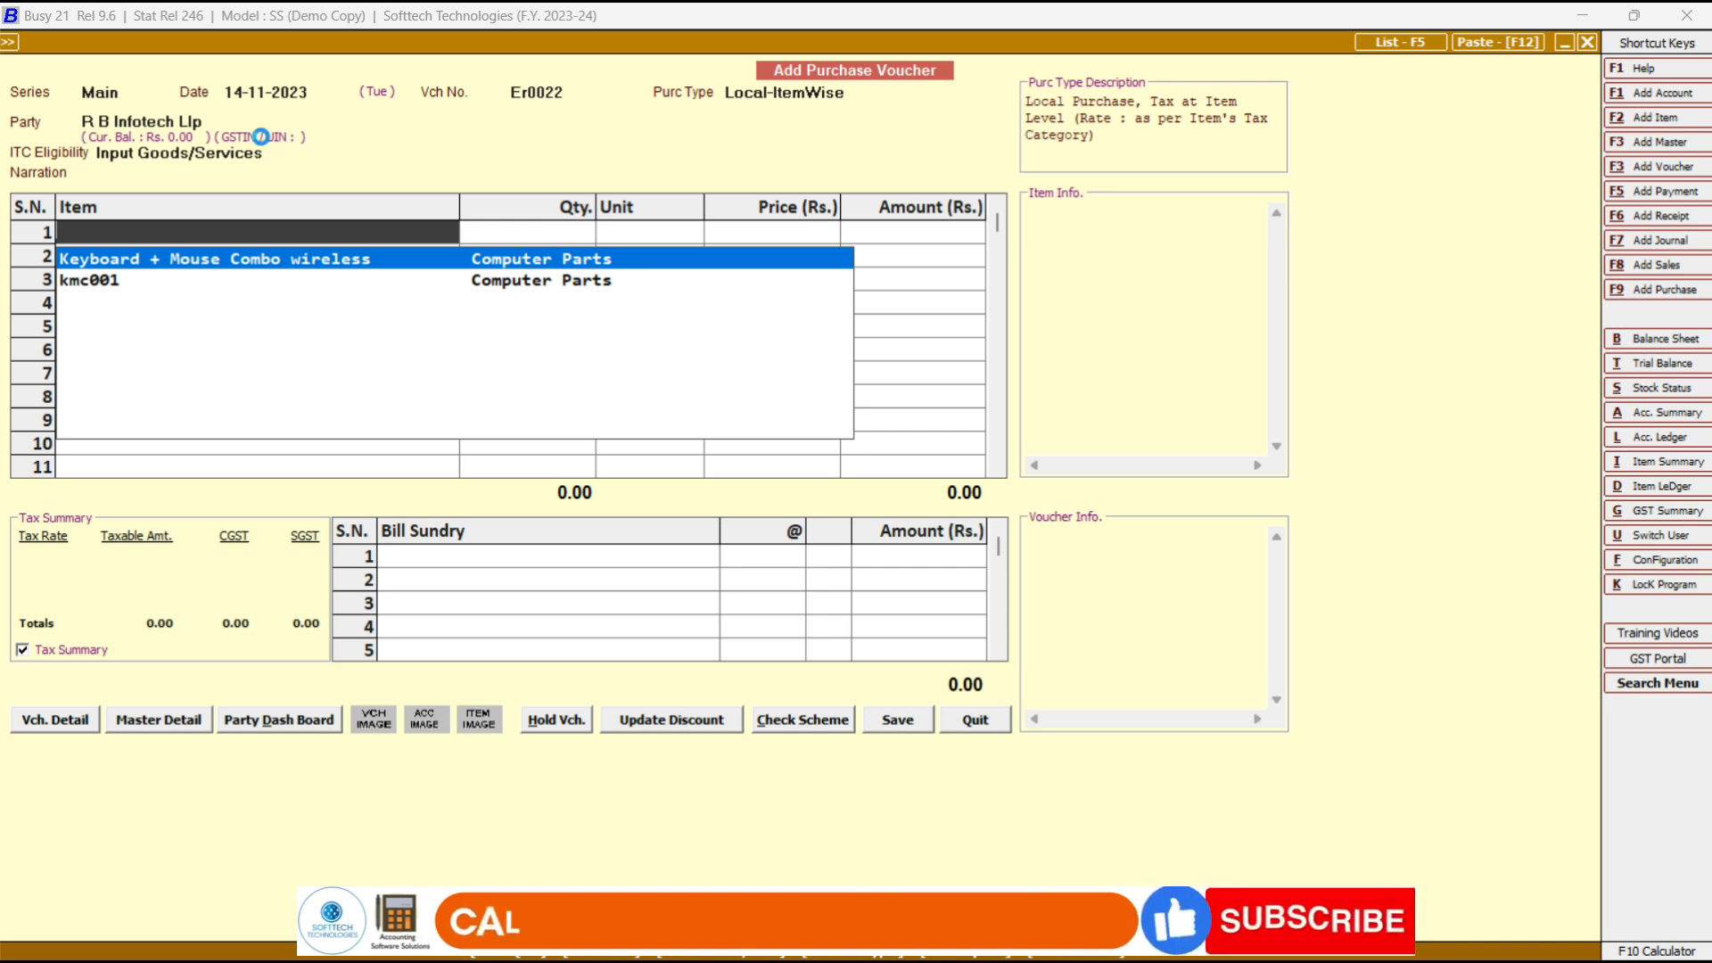
Create a new stock item named Mouse Wireless with unit Pcs.
{"action": "key", "text": "F2"}
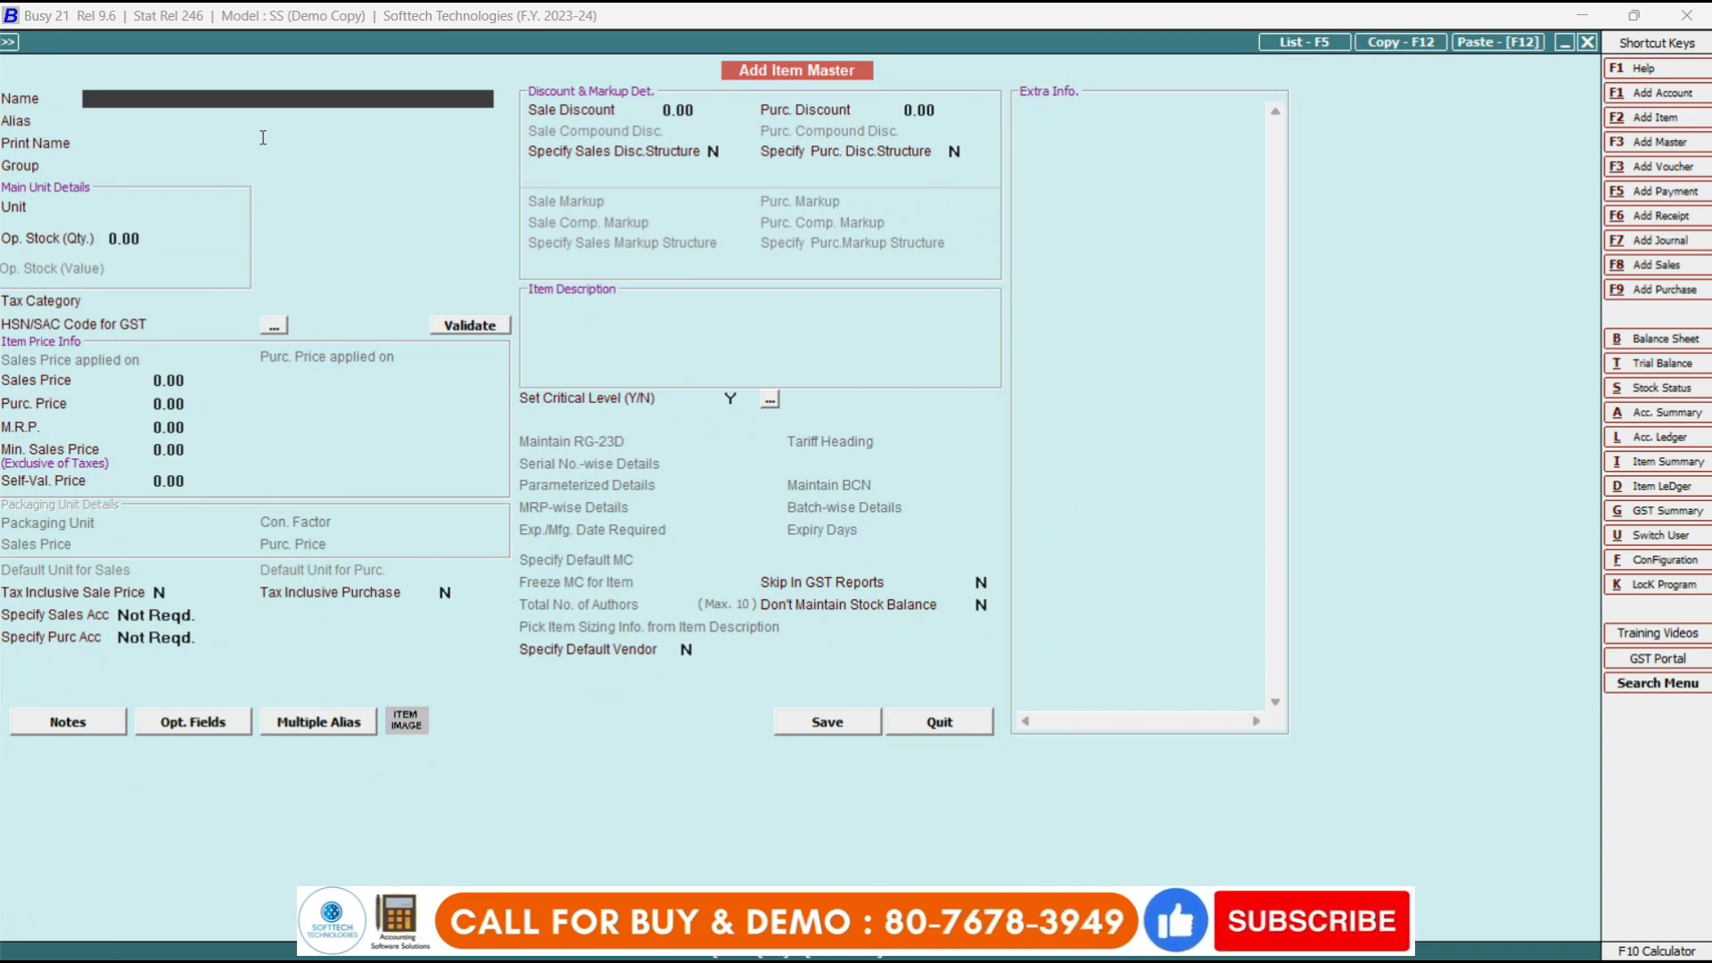
{"action": "type", "text": "mouse"}
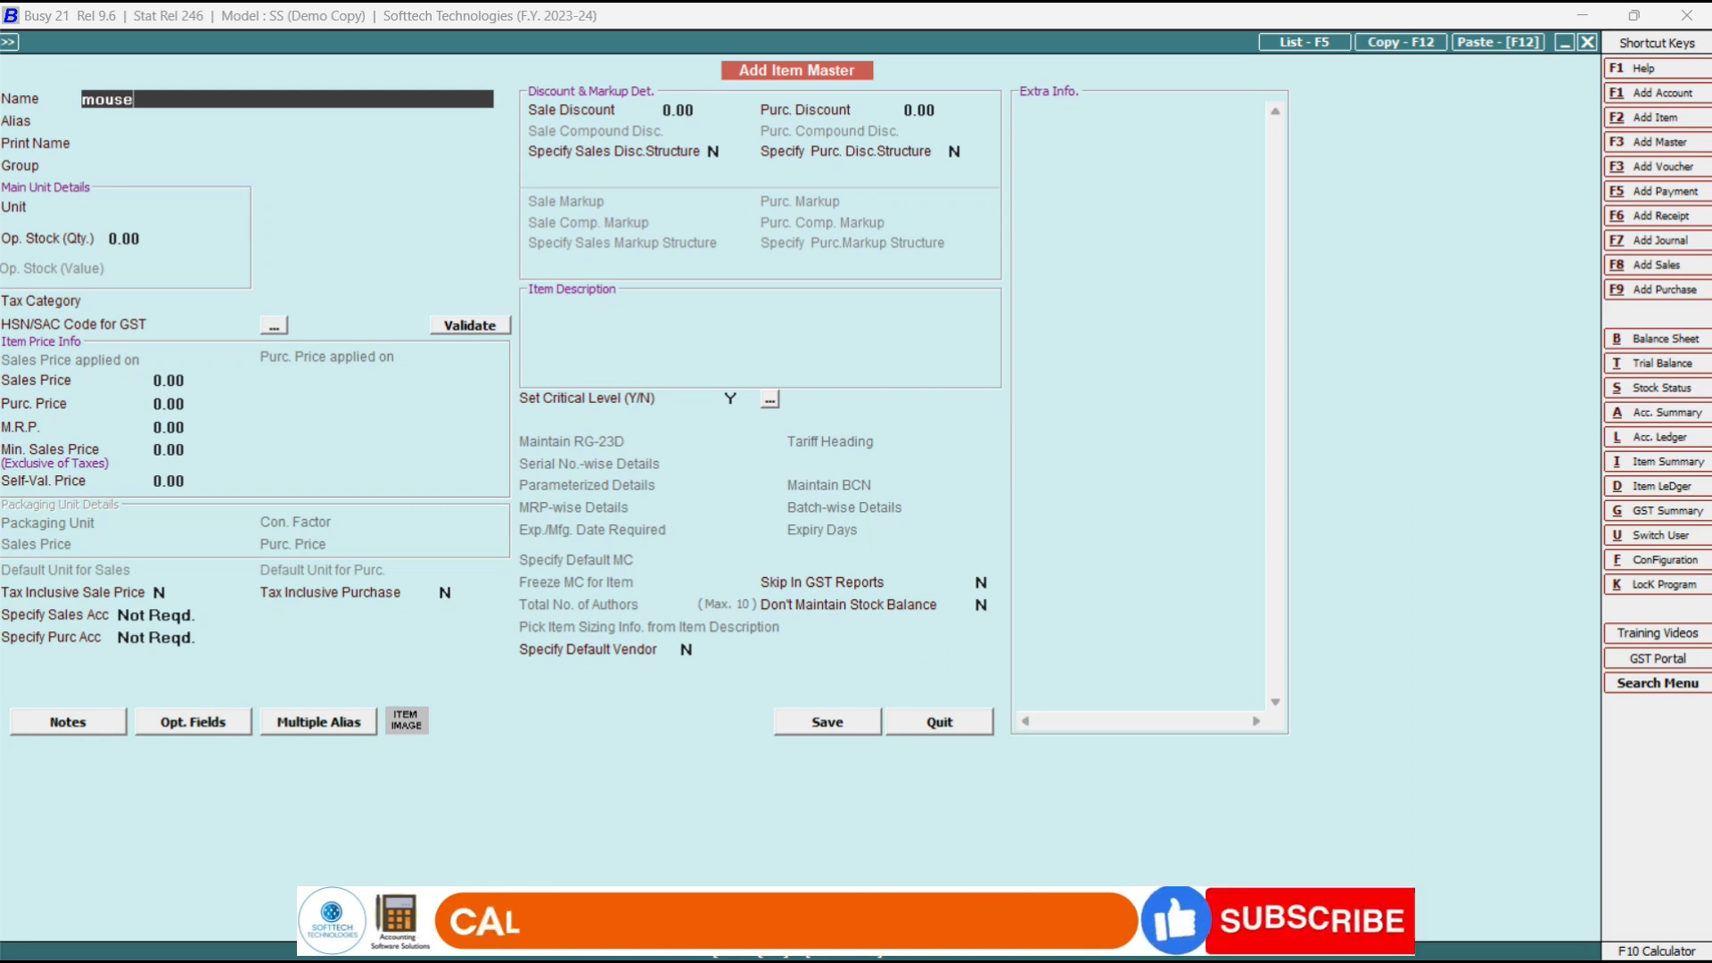
{"action": "type", "text": " wireless"}
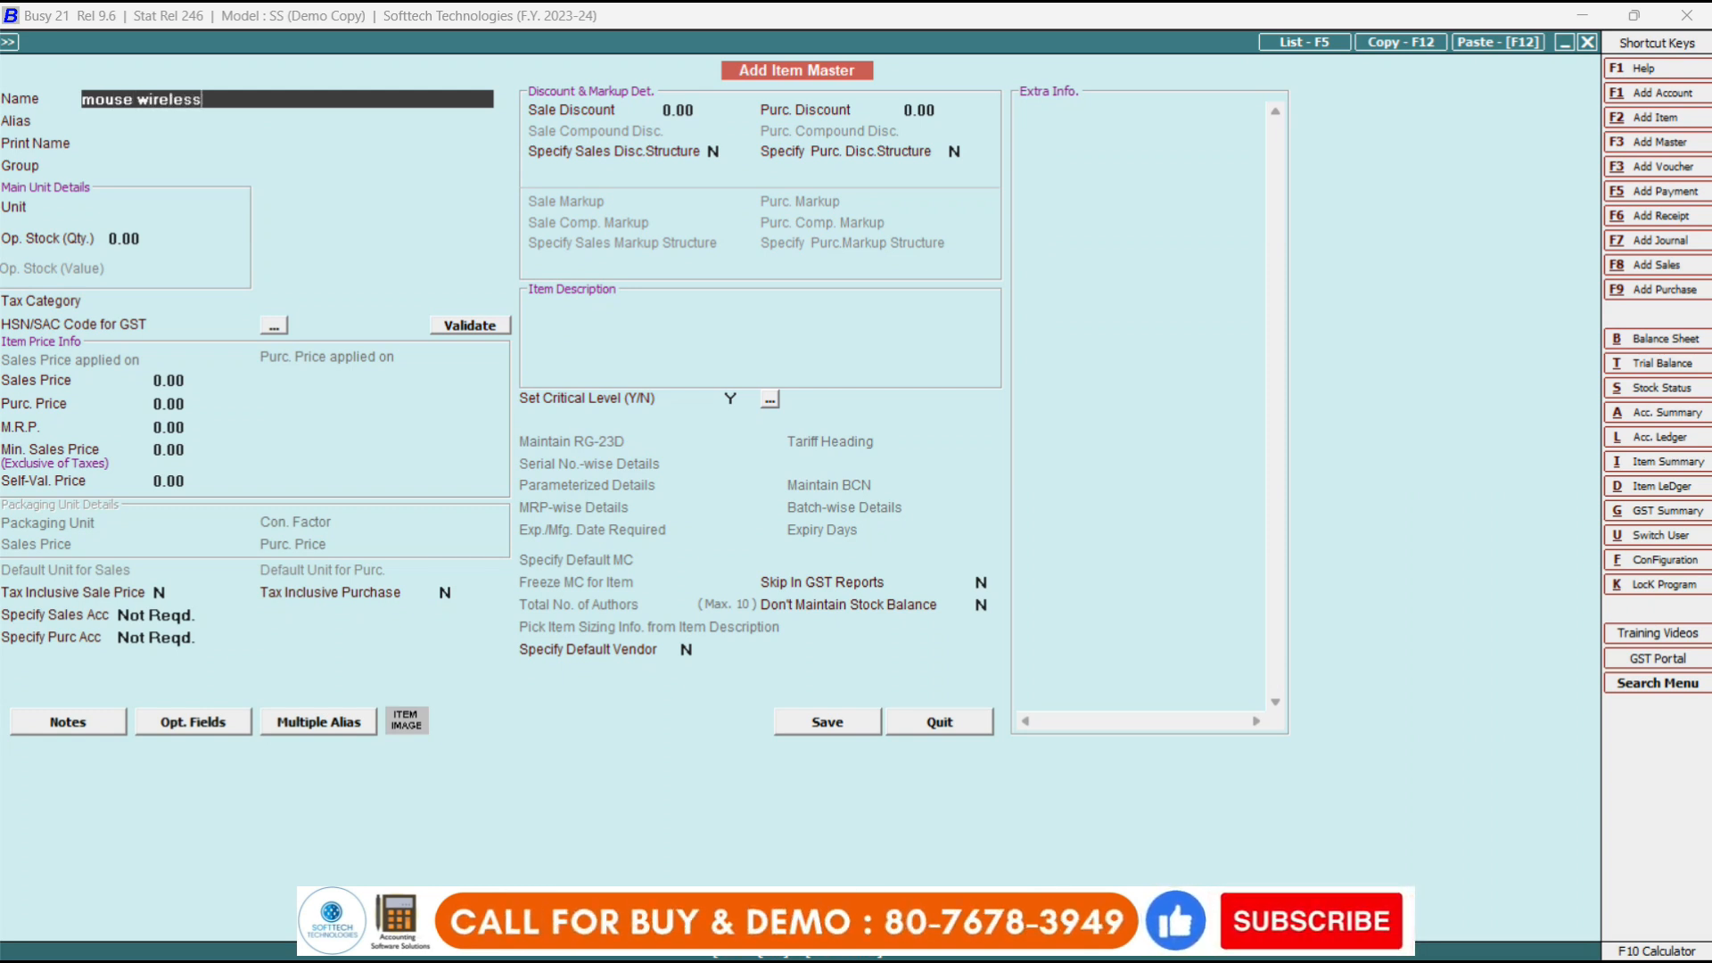
{"action": "key", "text": "Return"}
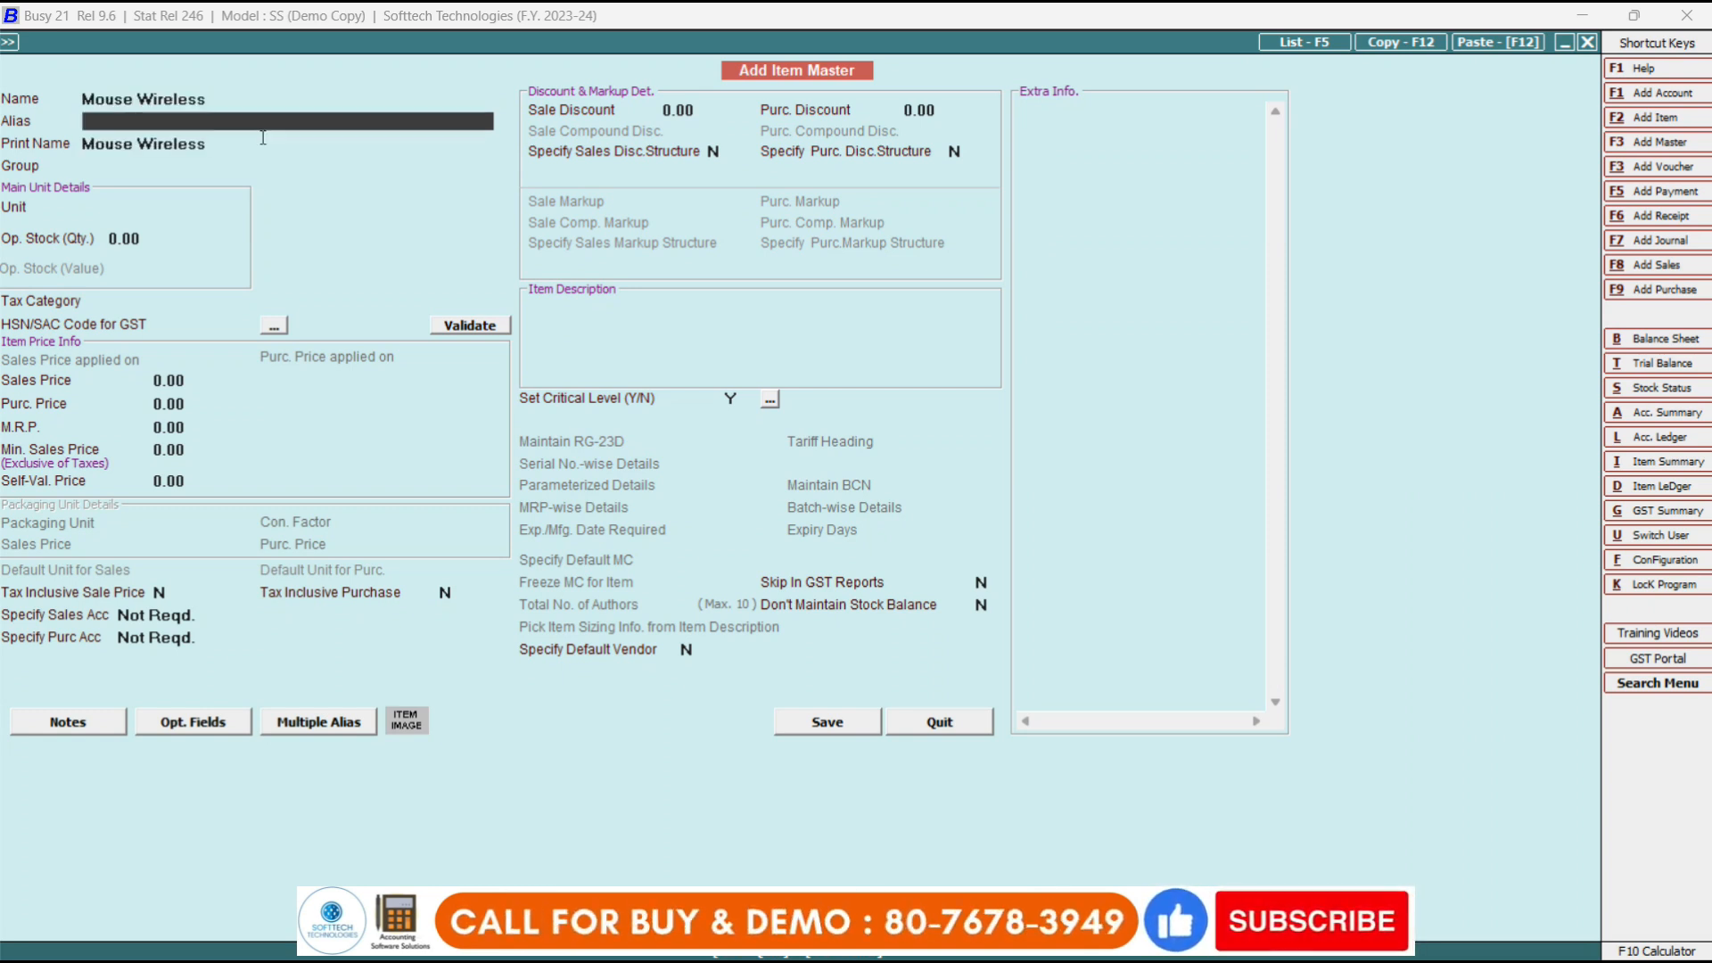
{"action": "key", "text": "Return"}
{"action": "key", "text": "Return"}
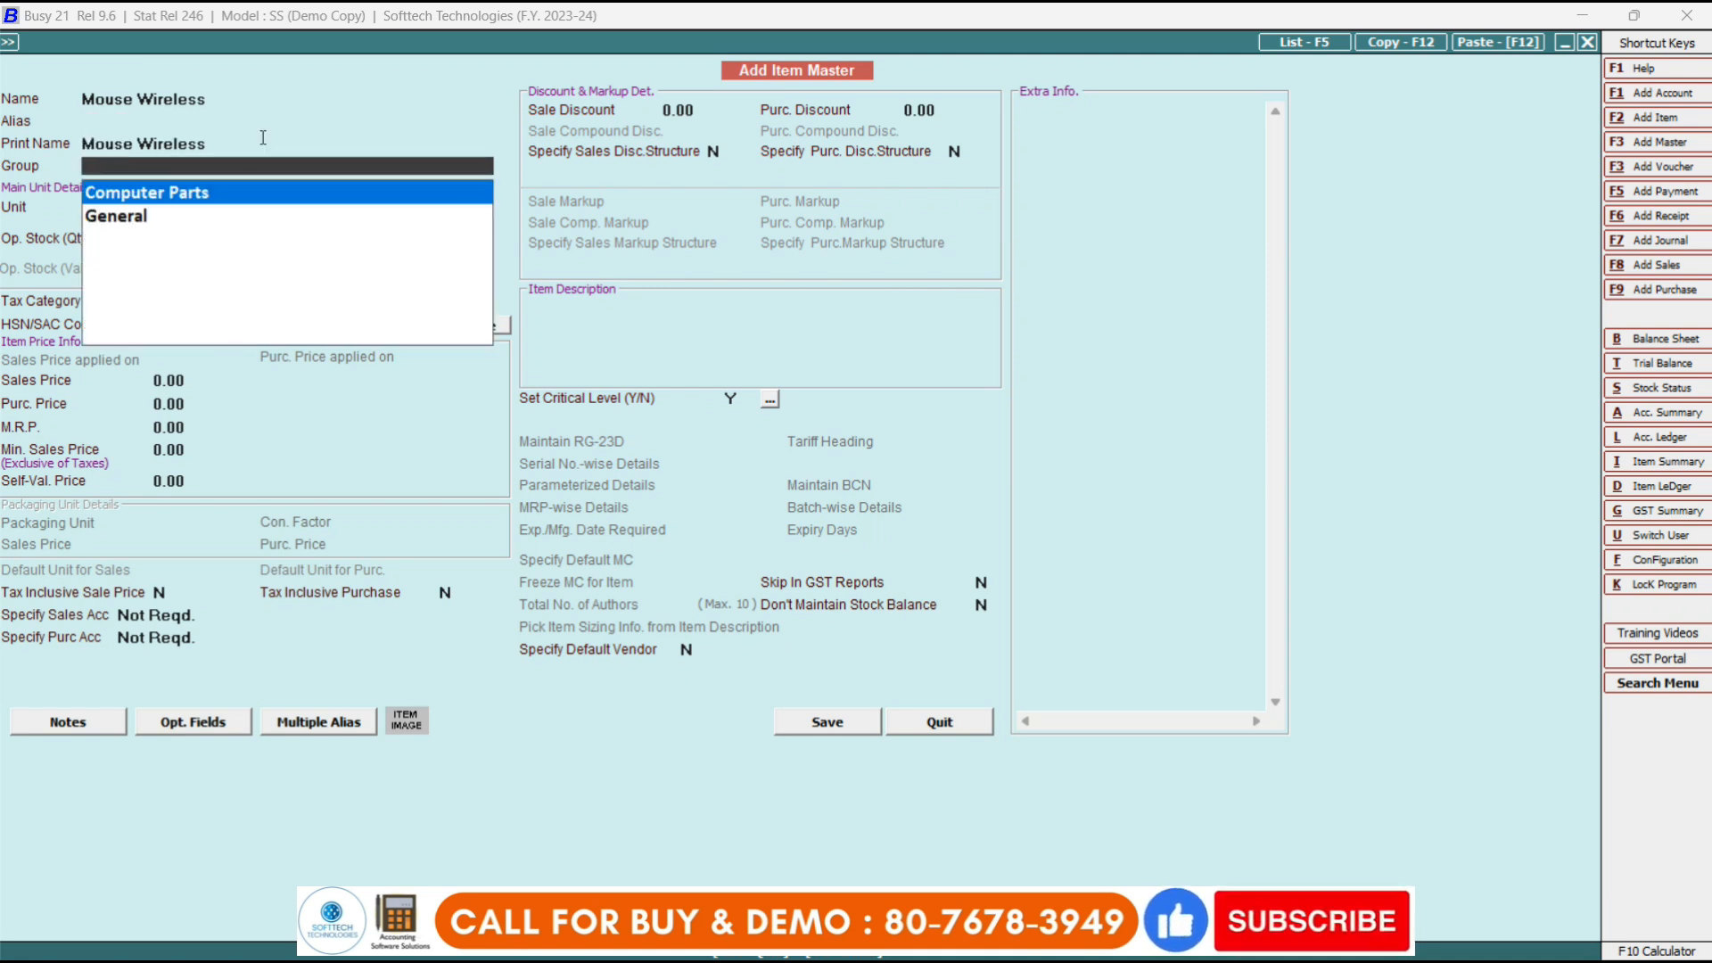
{"action": "key", "text": "Return"}
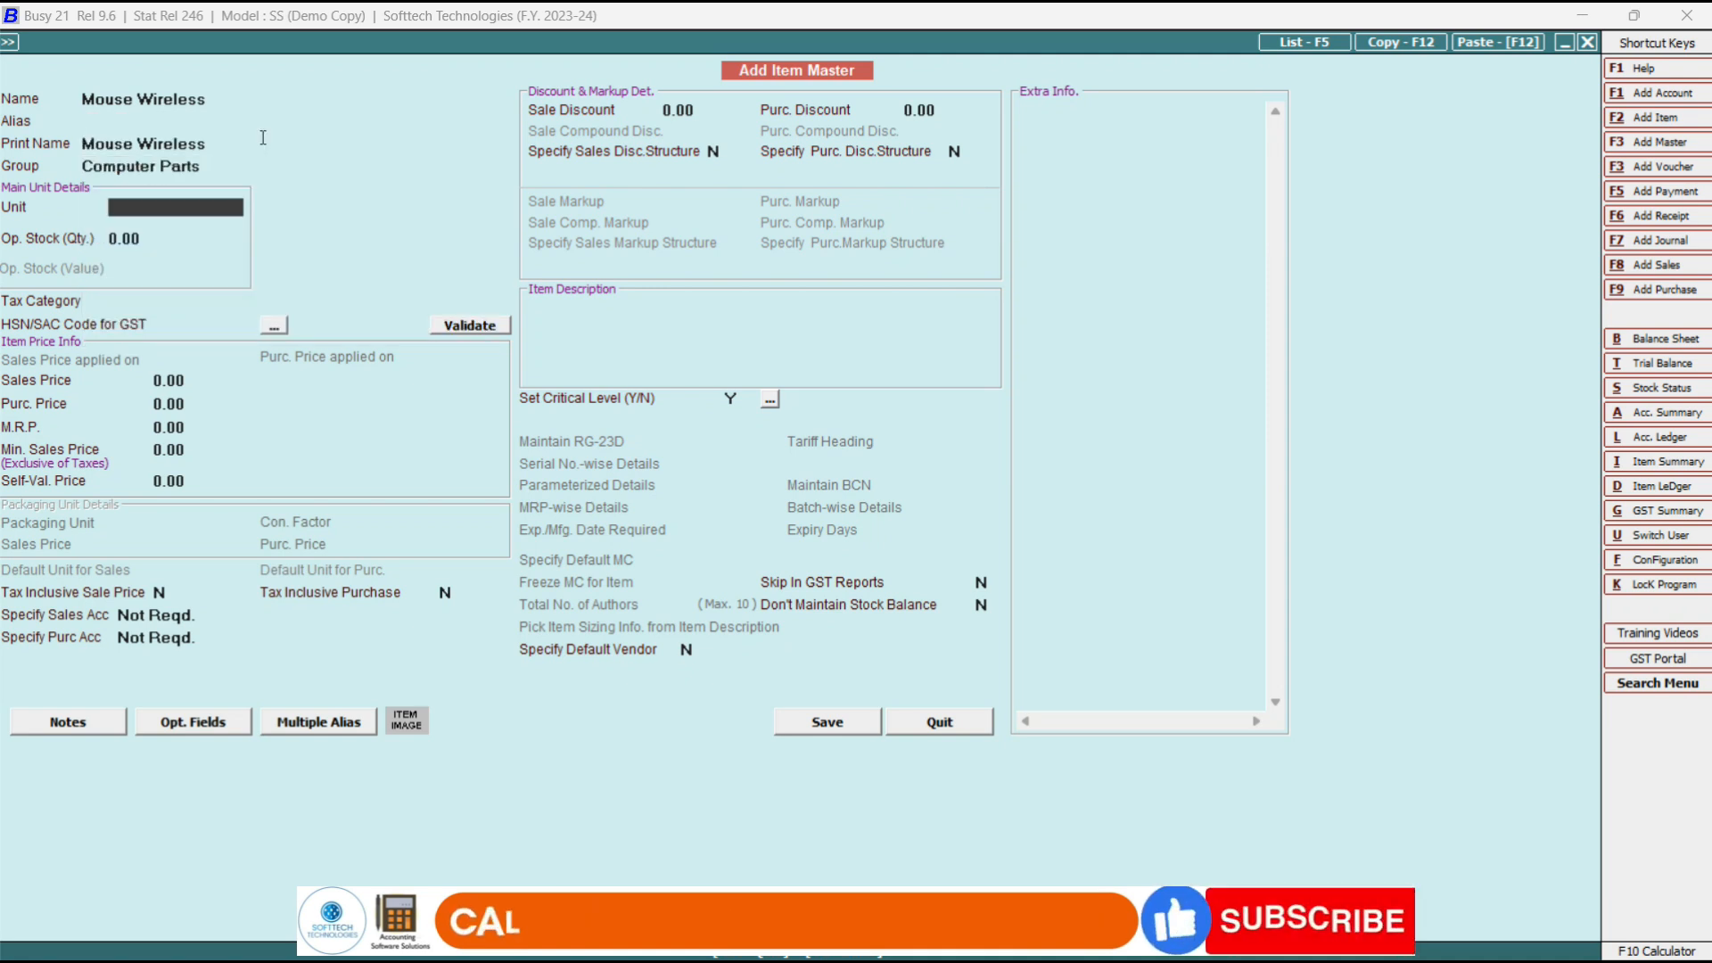
{"action": "key", "text": "space"}
{"action": "type", "text": "pcs"}
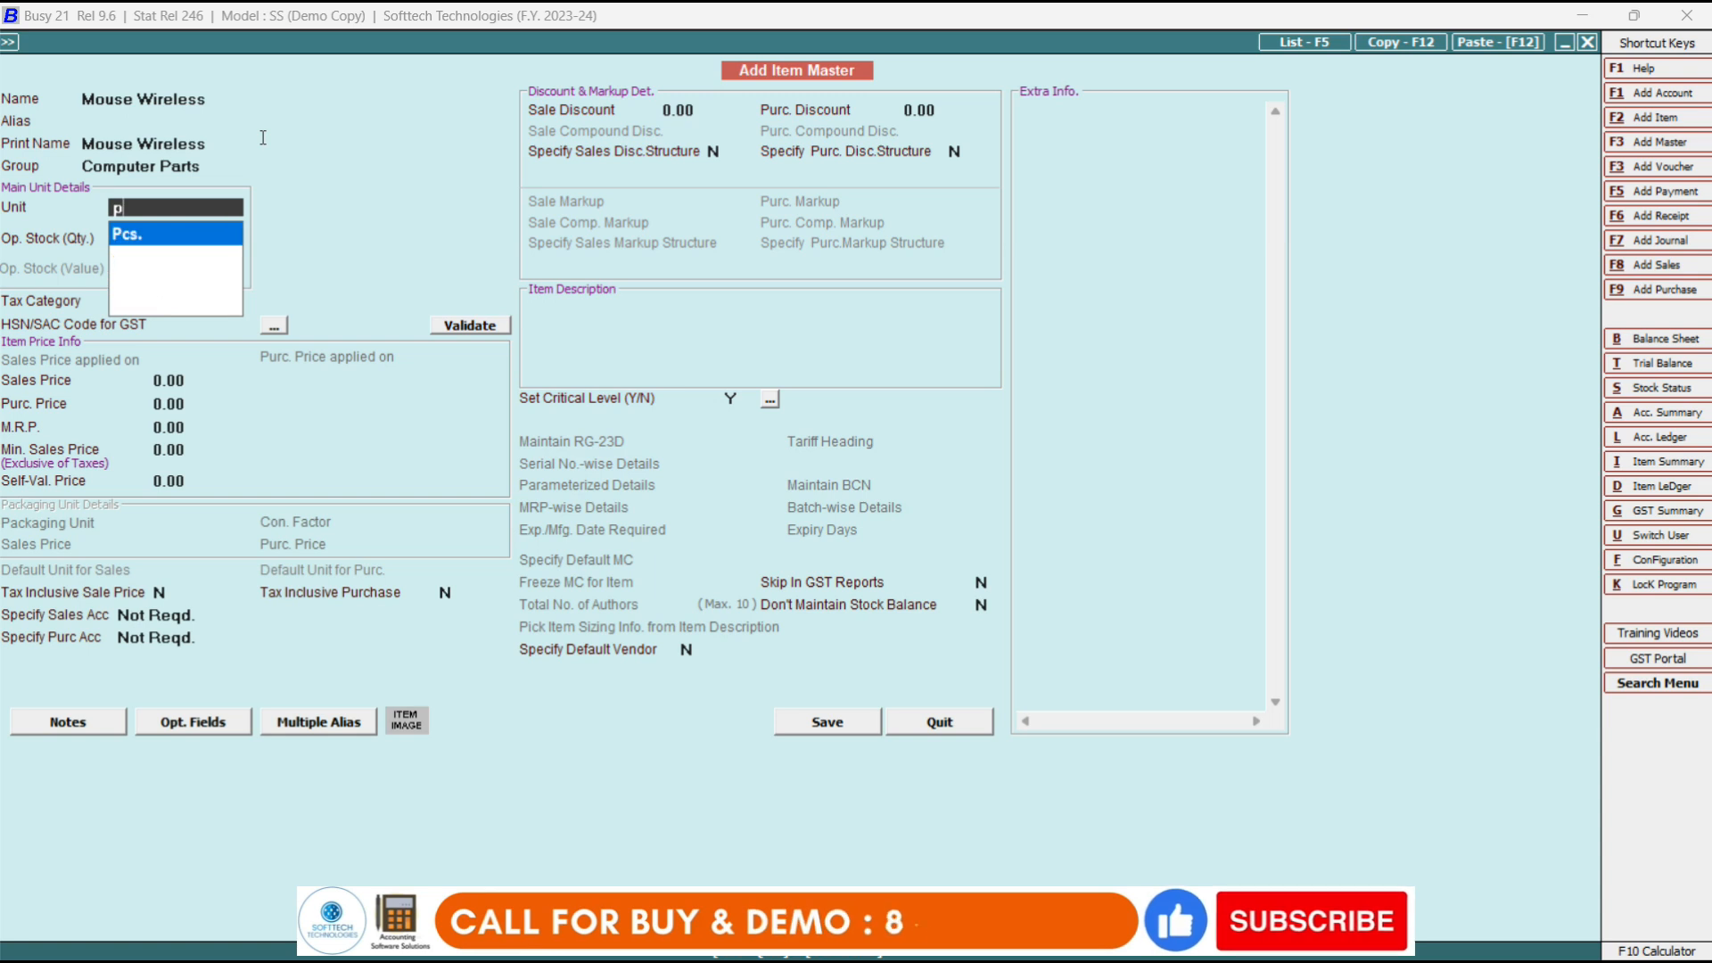
{"action": "key", "text": "Return"}
Set the item's tax category to GST 12%, HSN code 5874 and sale price 100.
{"action": "key", "text": "Return"}
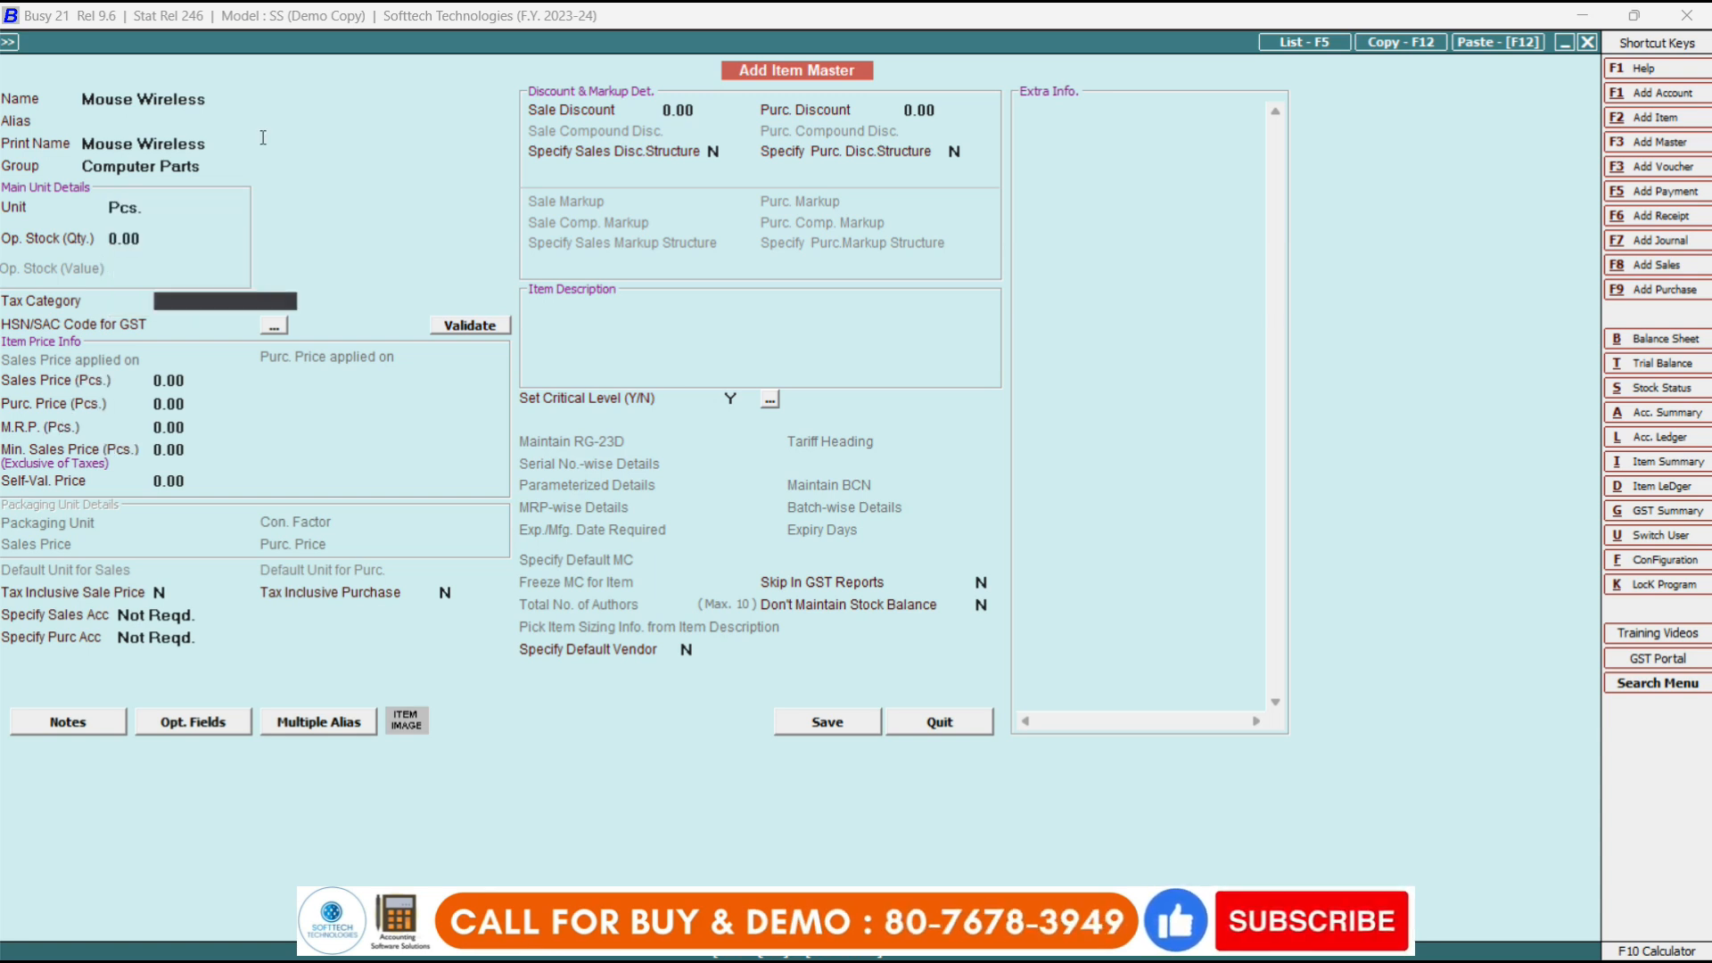
{"action": "key", "text": "space"}
{"action": "type", "text": "12"}
{"action": "key", "text": "Return"}
{"action": "type", "text": "5874"}
{"action": "key", "text": "Return"}
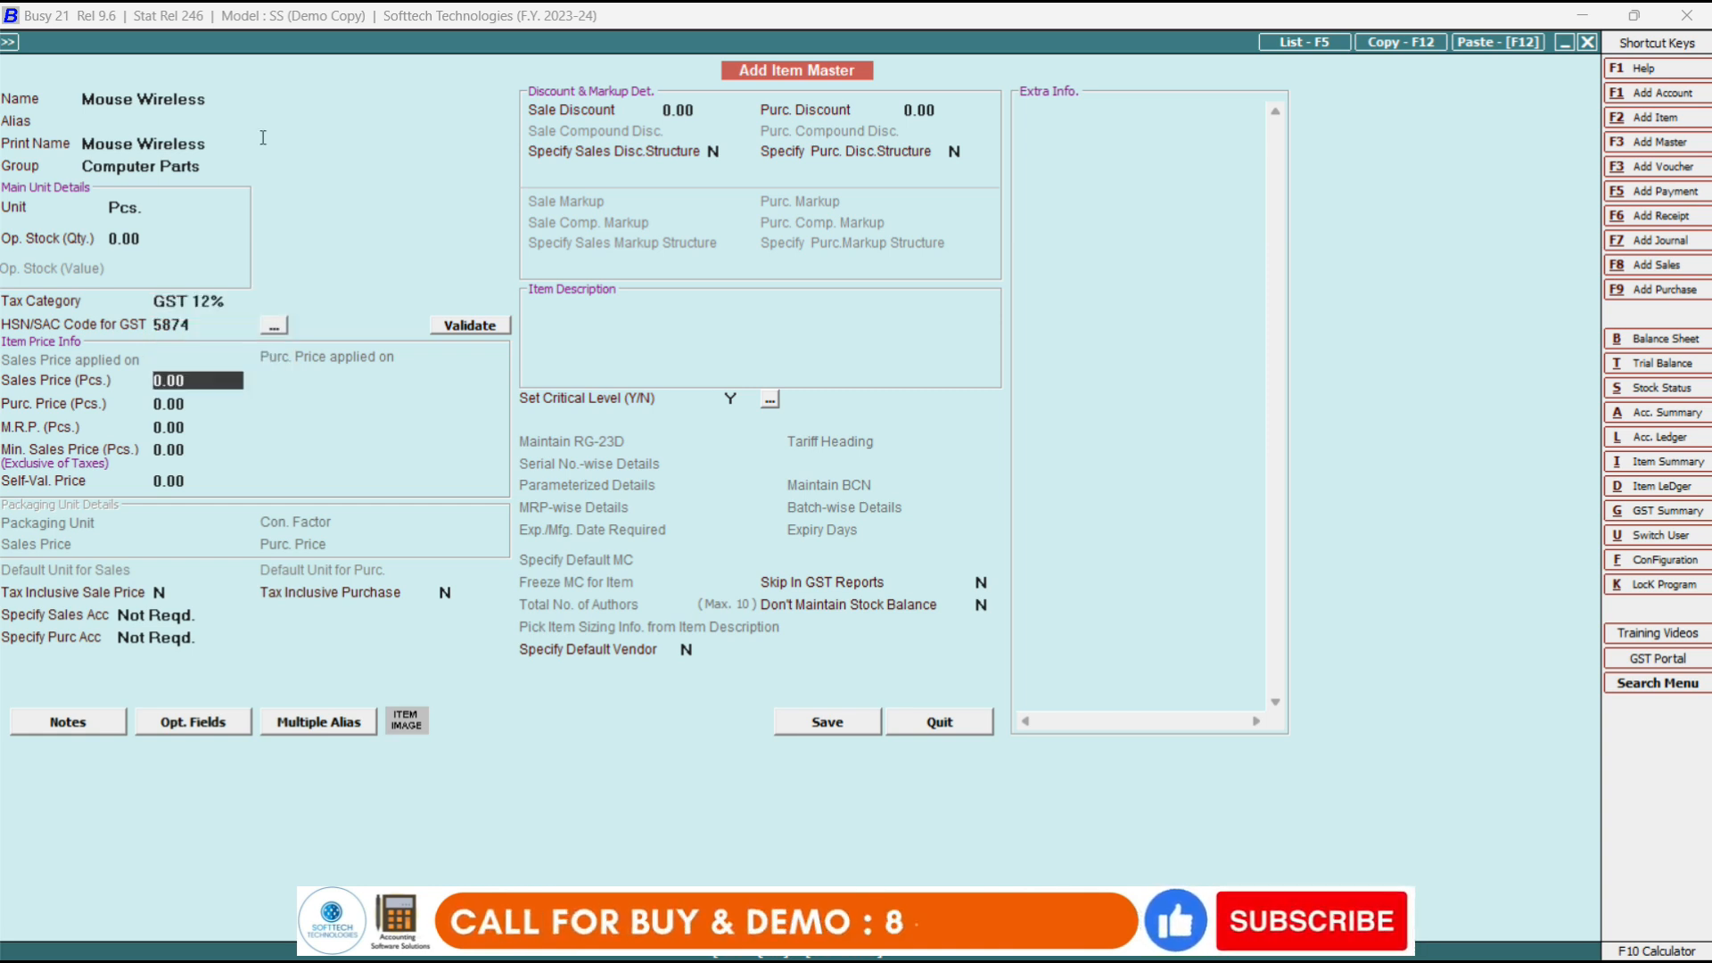
{"action": "type", "text": "100"}
{"action": "key", "text": "Return"}
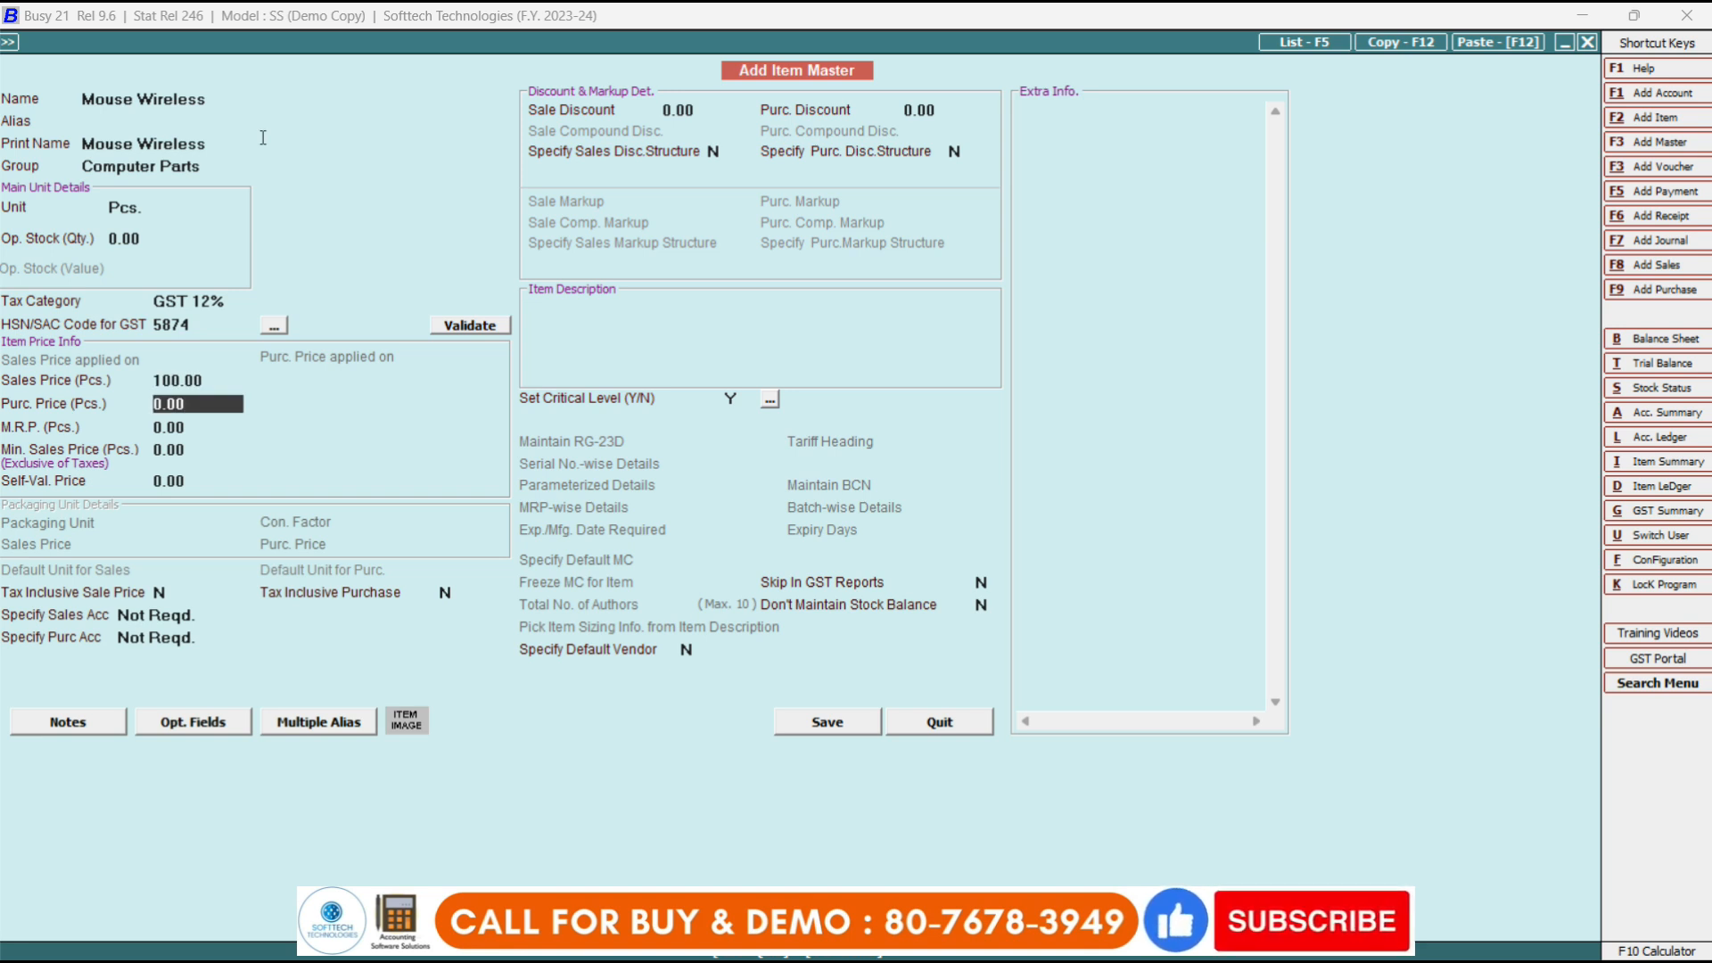
Enter purchase price 77 and MRP 100, then save the Mouse Wireless item master.
{"action": "key", "text": "Return"}
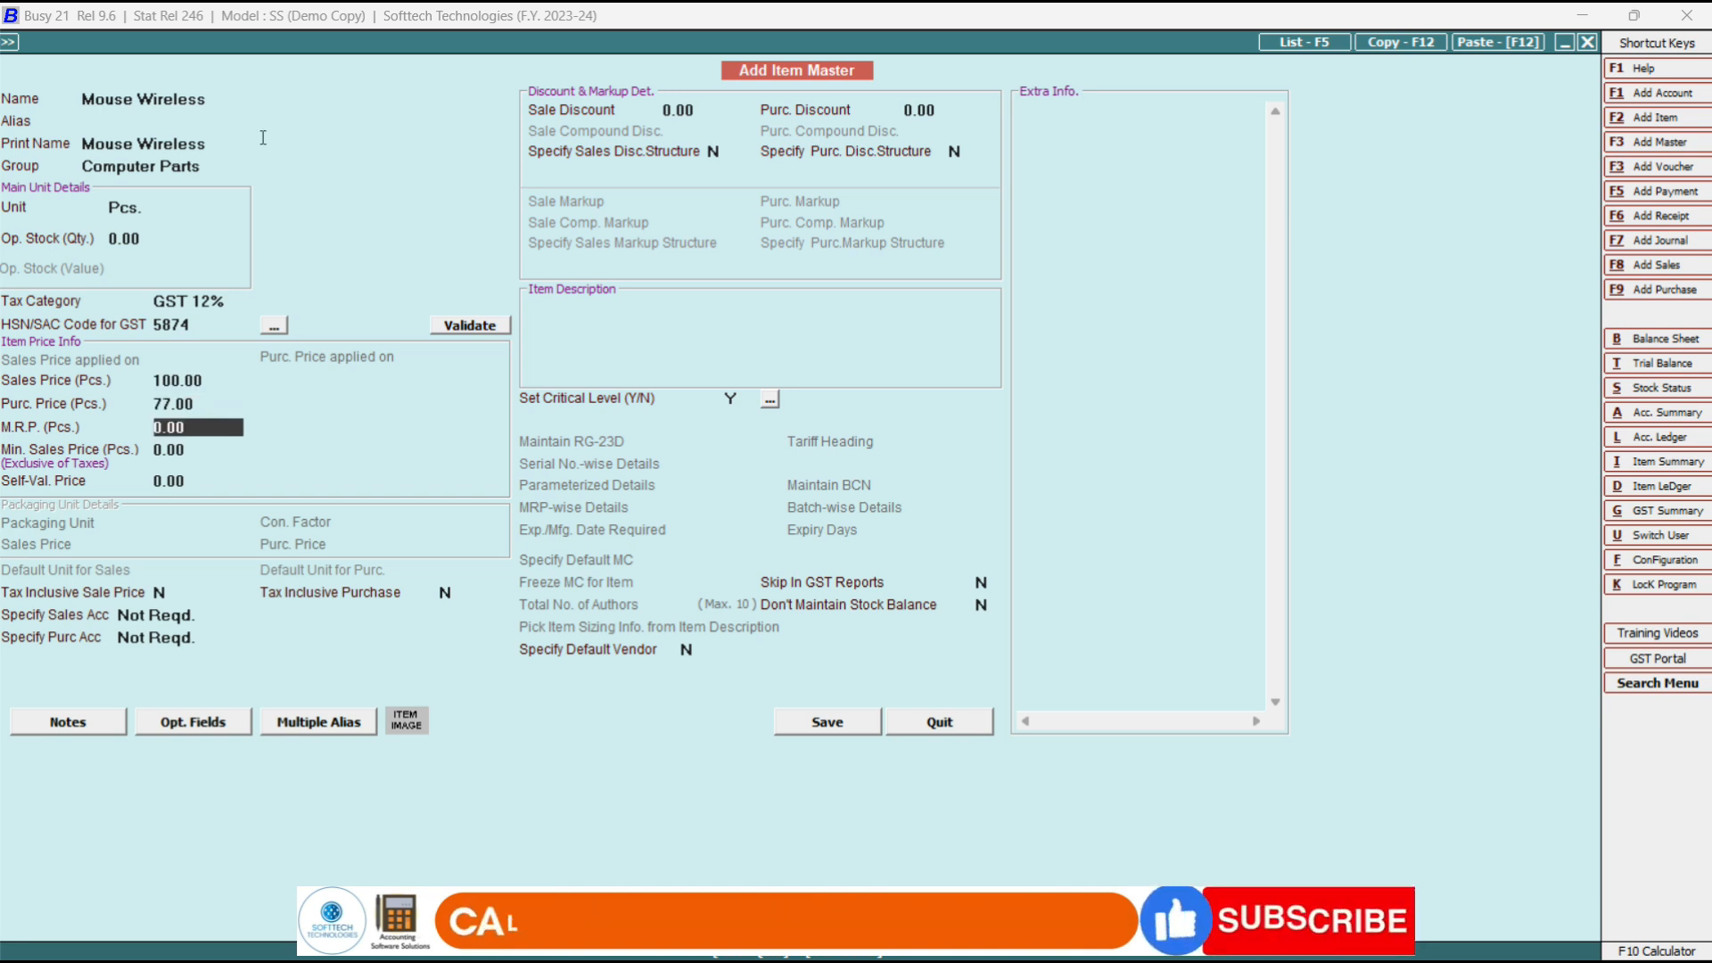
{"action": "type", "text": "100"}
{"action": "key", "text": "Return"}
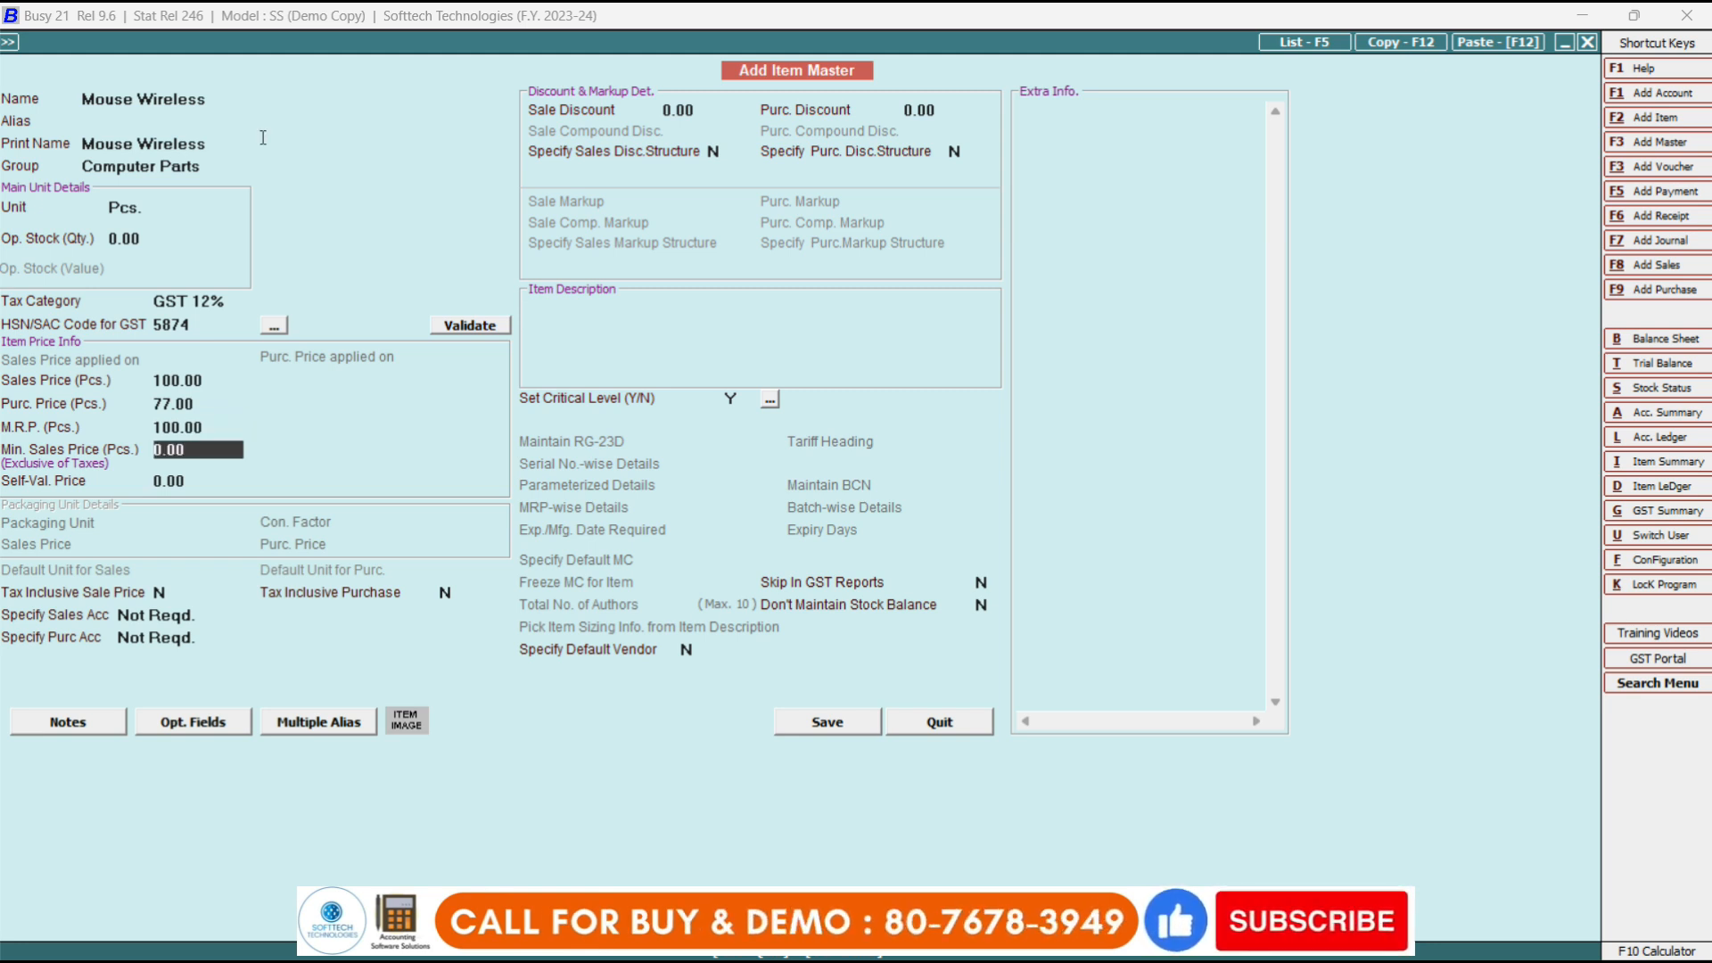
{"action": "key", "text": "Return"}
{"action": "key", "text": "Return"}
{"action": "key", "text": "Return"}
{"action": "key", "text": "Return"}
{"action": "key", "text": "Return"}
{"action": "key", "text": "Return"}
{"action": "key", "text": "Return"}
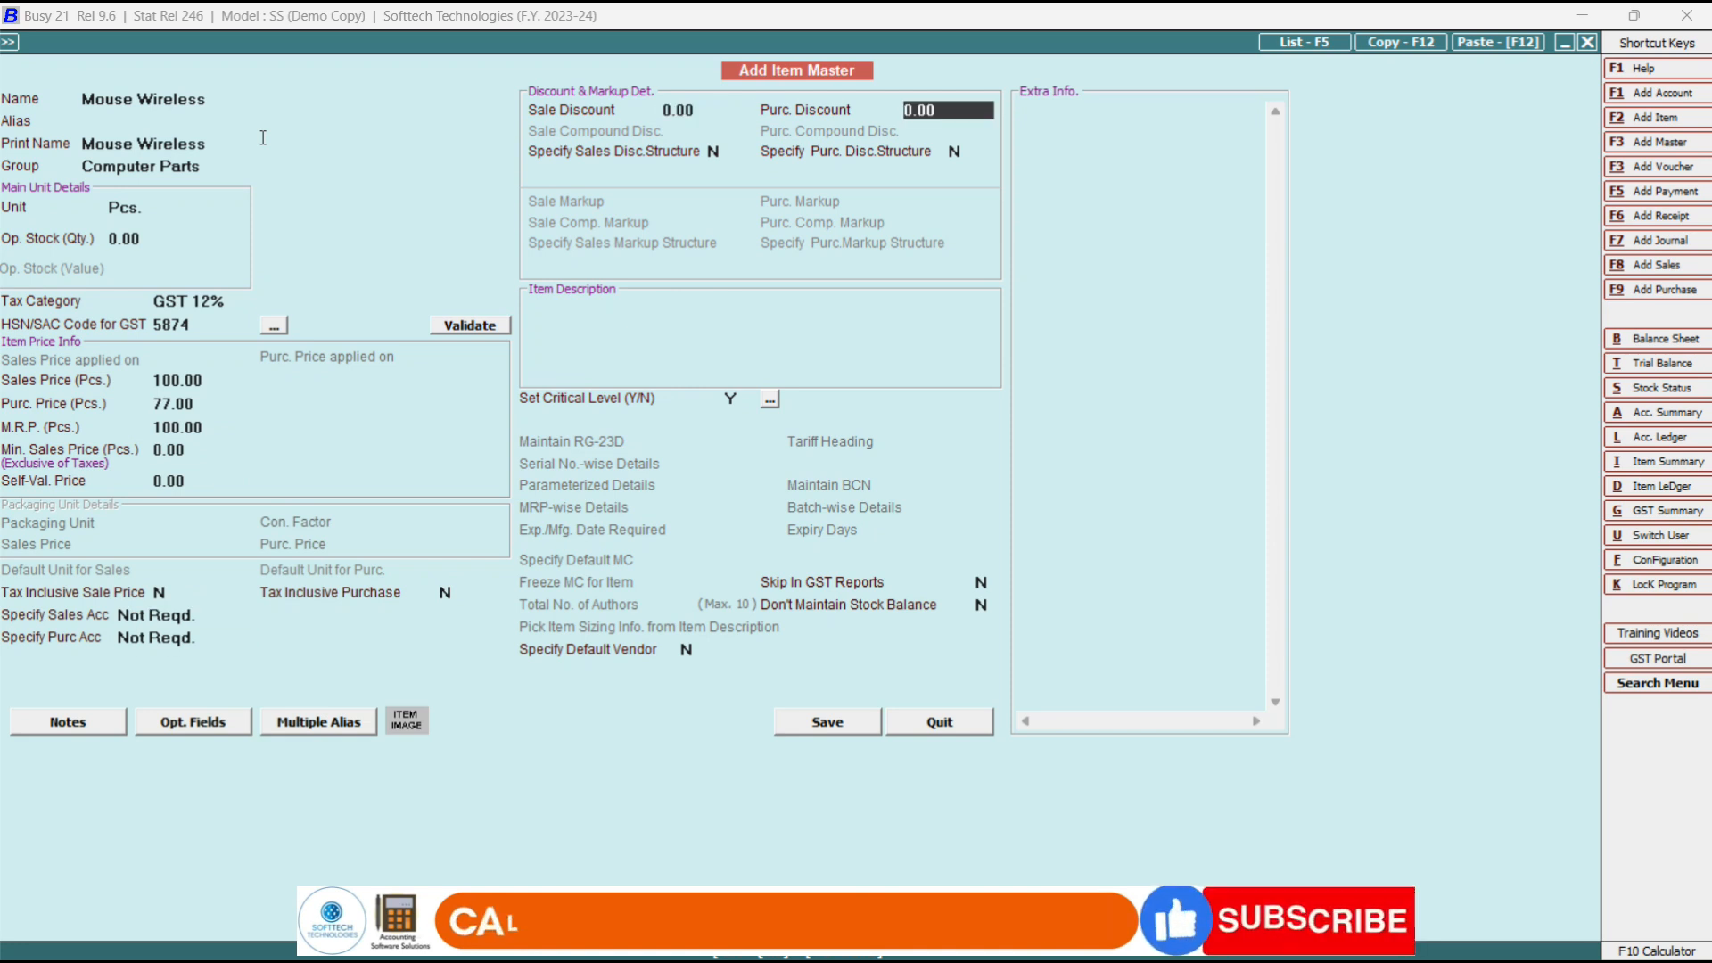
{"action": "key", "text": "ctrl+a"}
{"action": "key", "text": "Return"}
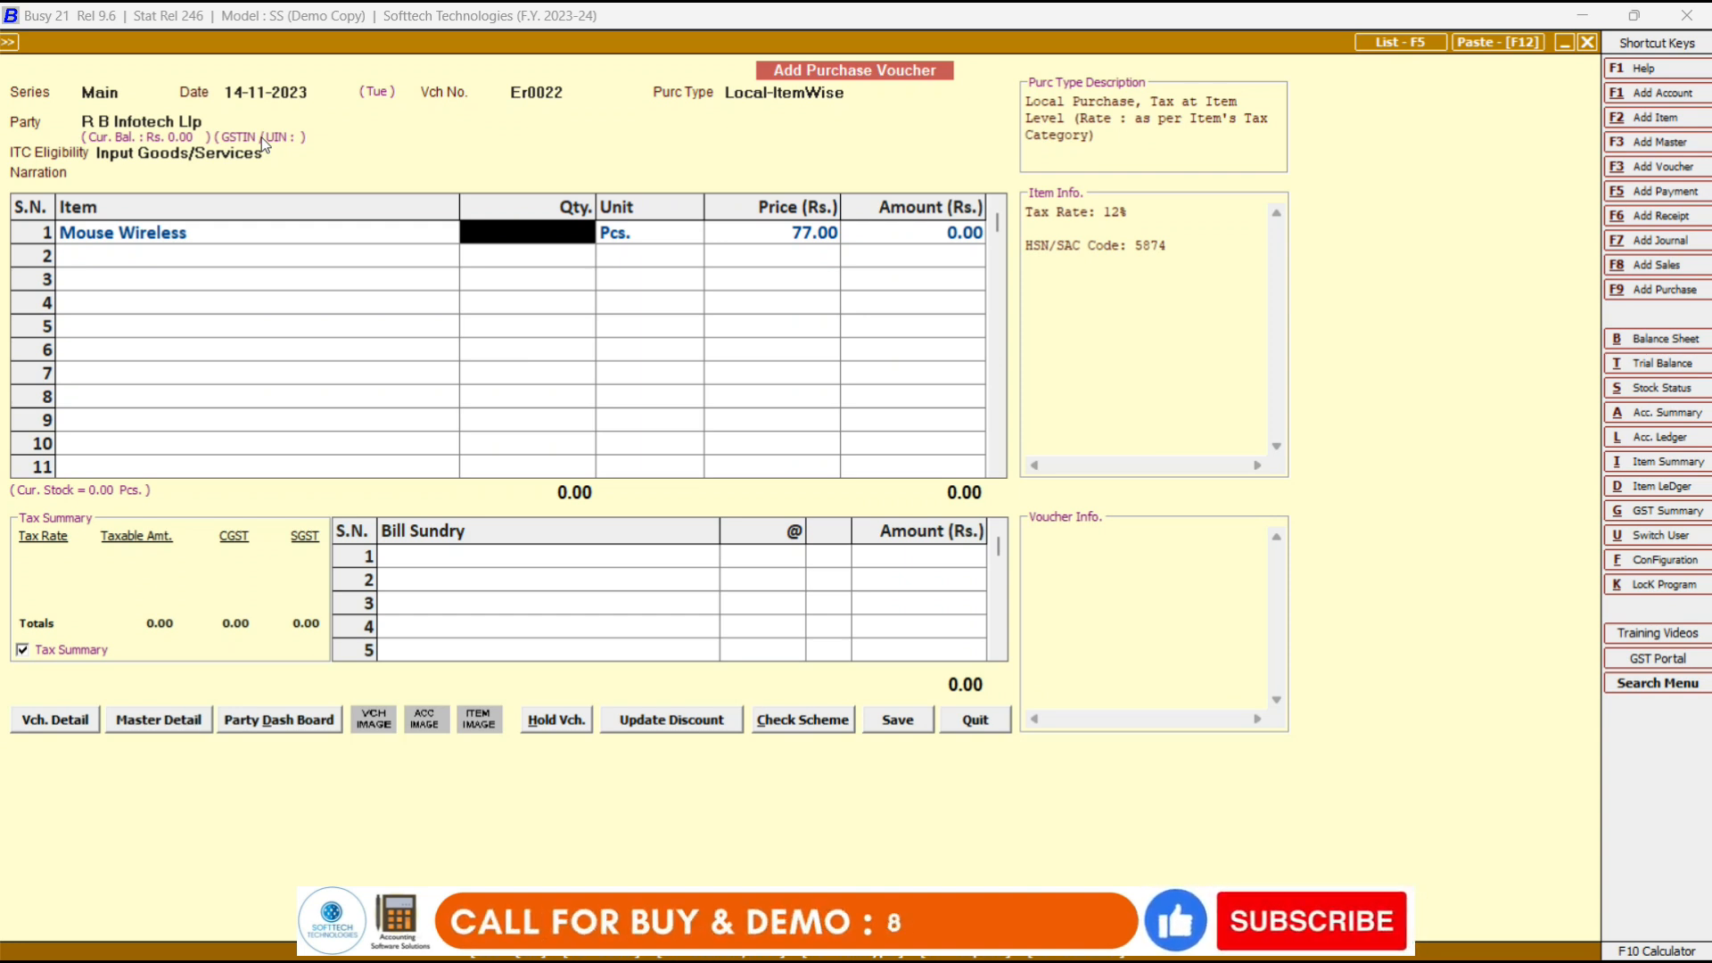
Enter quantity 10 for Mouse Wireless and accept the 12% GST breakdown, giving 862.40.
{"action": "type", "text": "1"}
{"action": "key", "text": "Return"}
{"action": "key", "text": "Return"}
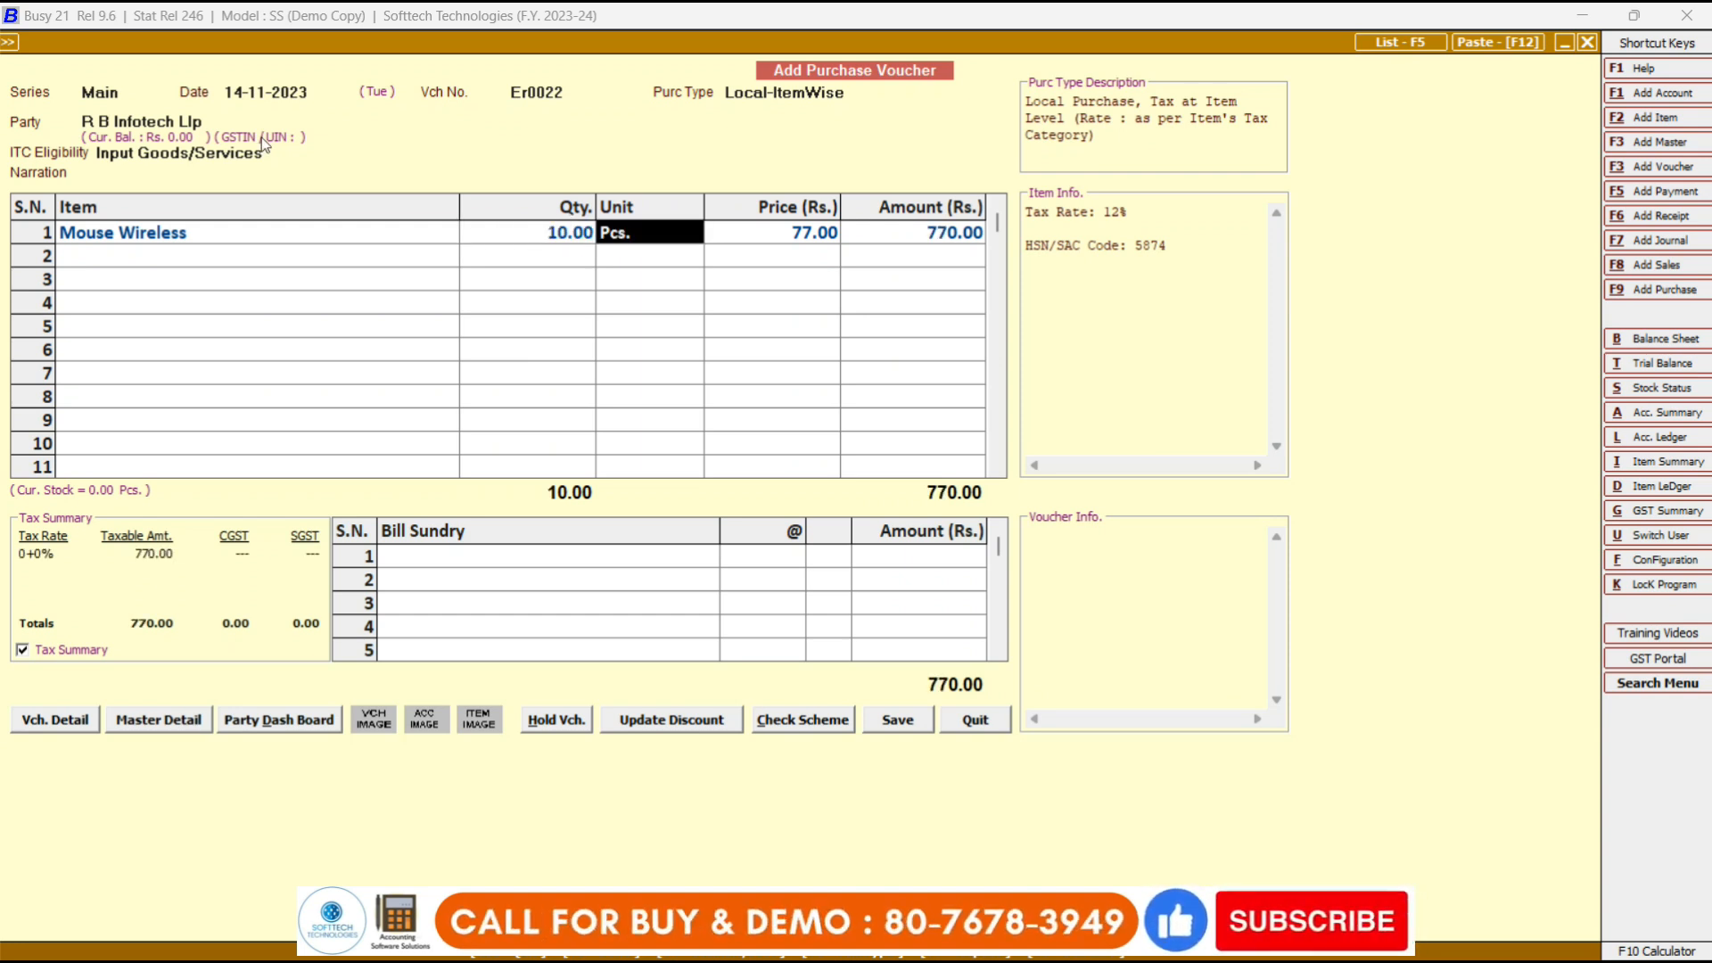
{"action": "key", "text": "Return"}
{"action": "key", "text": "Return"}
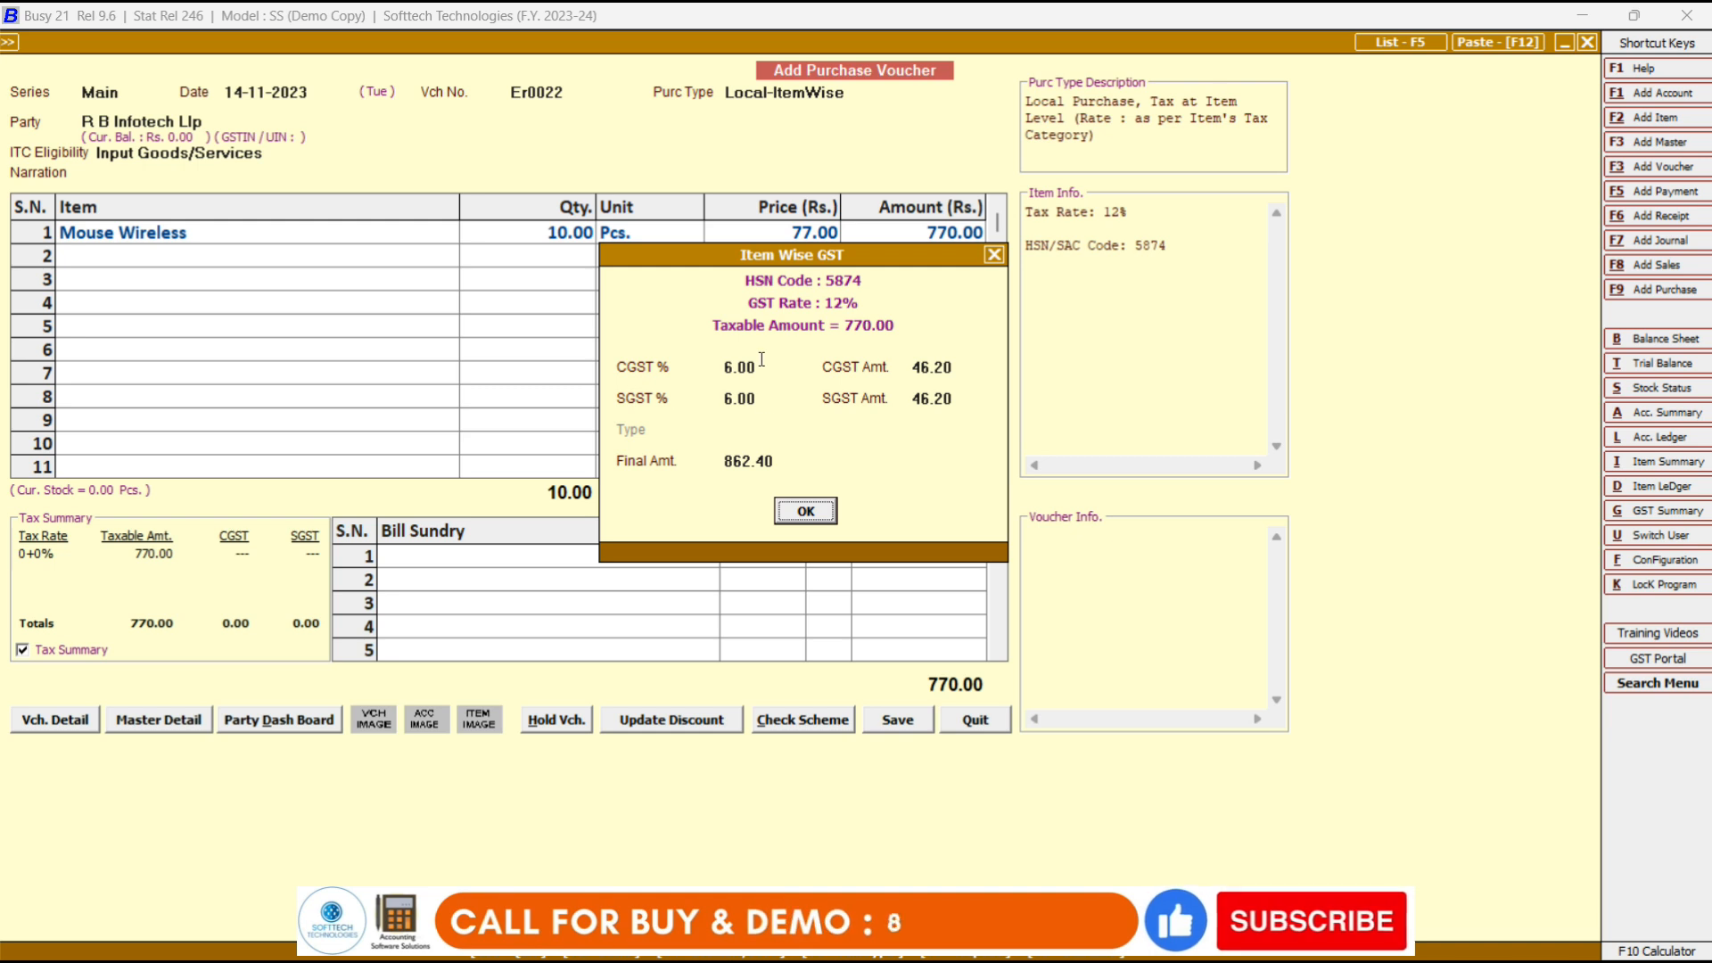
{"action": "left_click", "coordinate": [806, 511]}
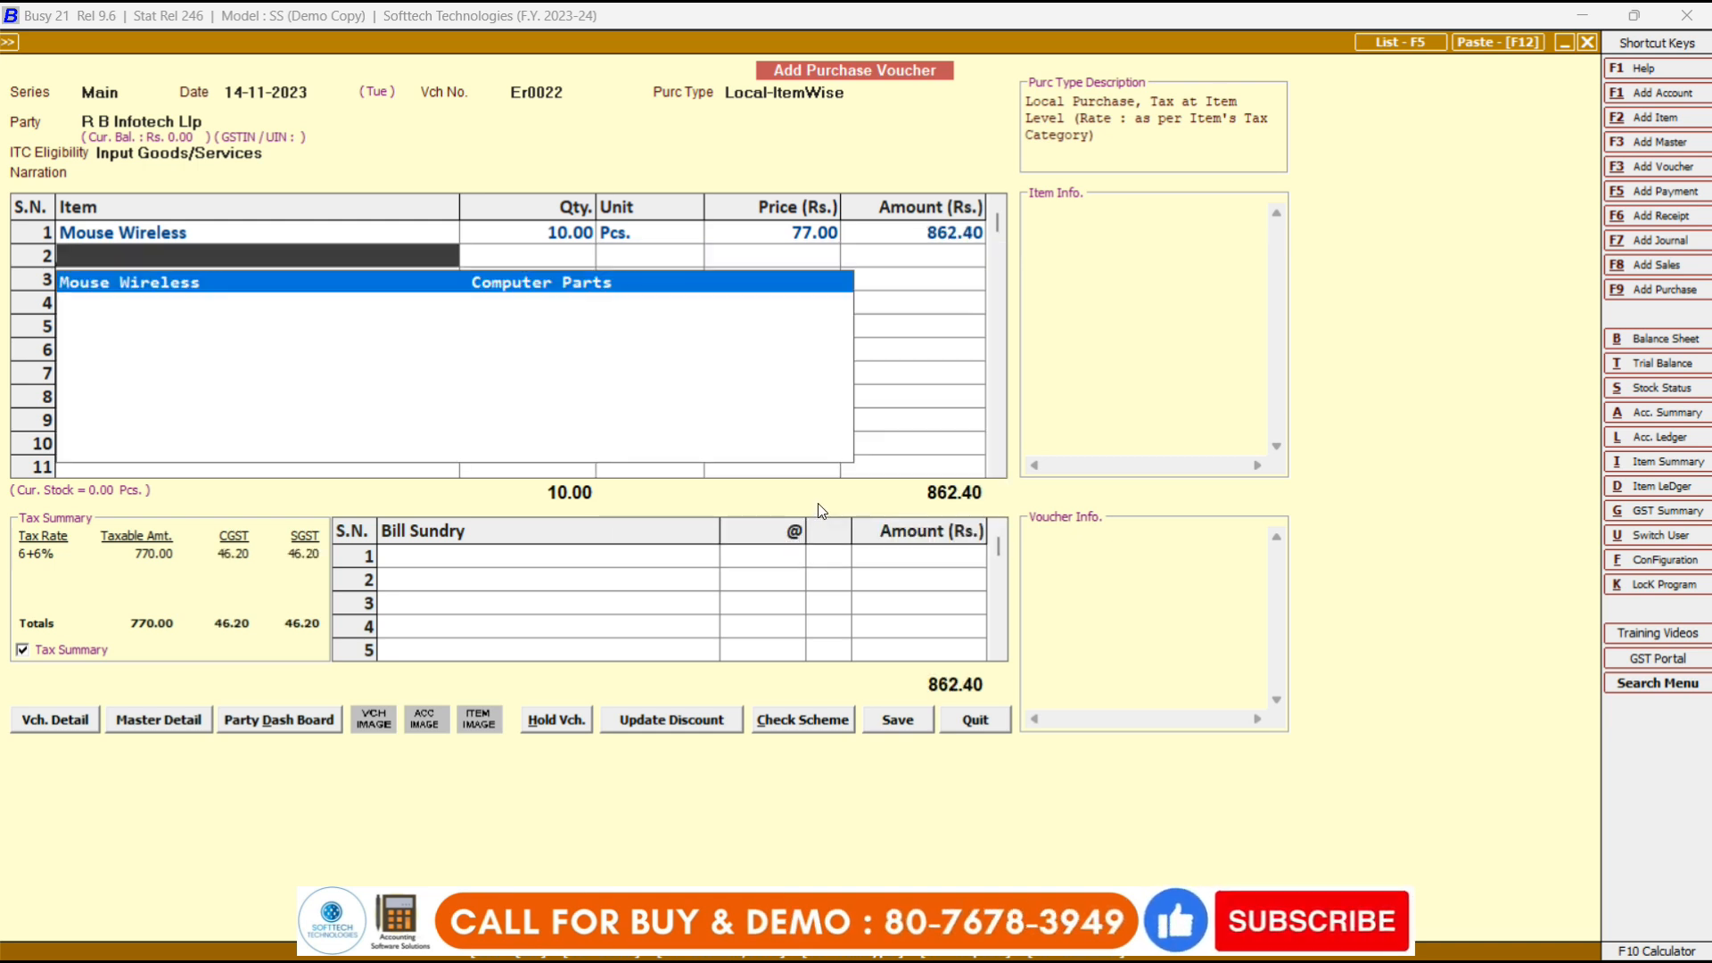
{"action": "key", "text": "Up"}
Add 50 Keyboard + Mouse Combo wireless at 380.00 in row 2 and accept its 18% GST.
{"action": "key", "text": "Down"}
{"action": "type", "text": "k"}
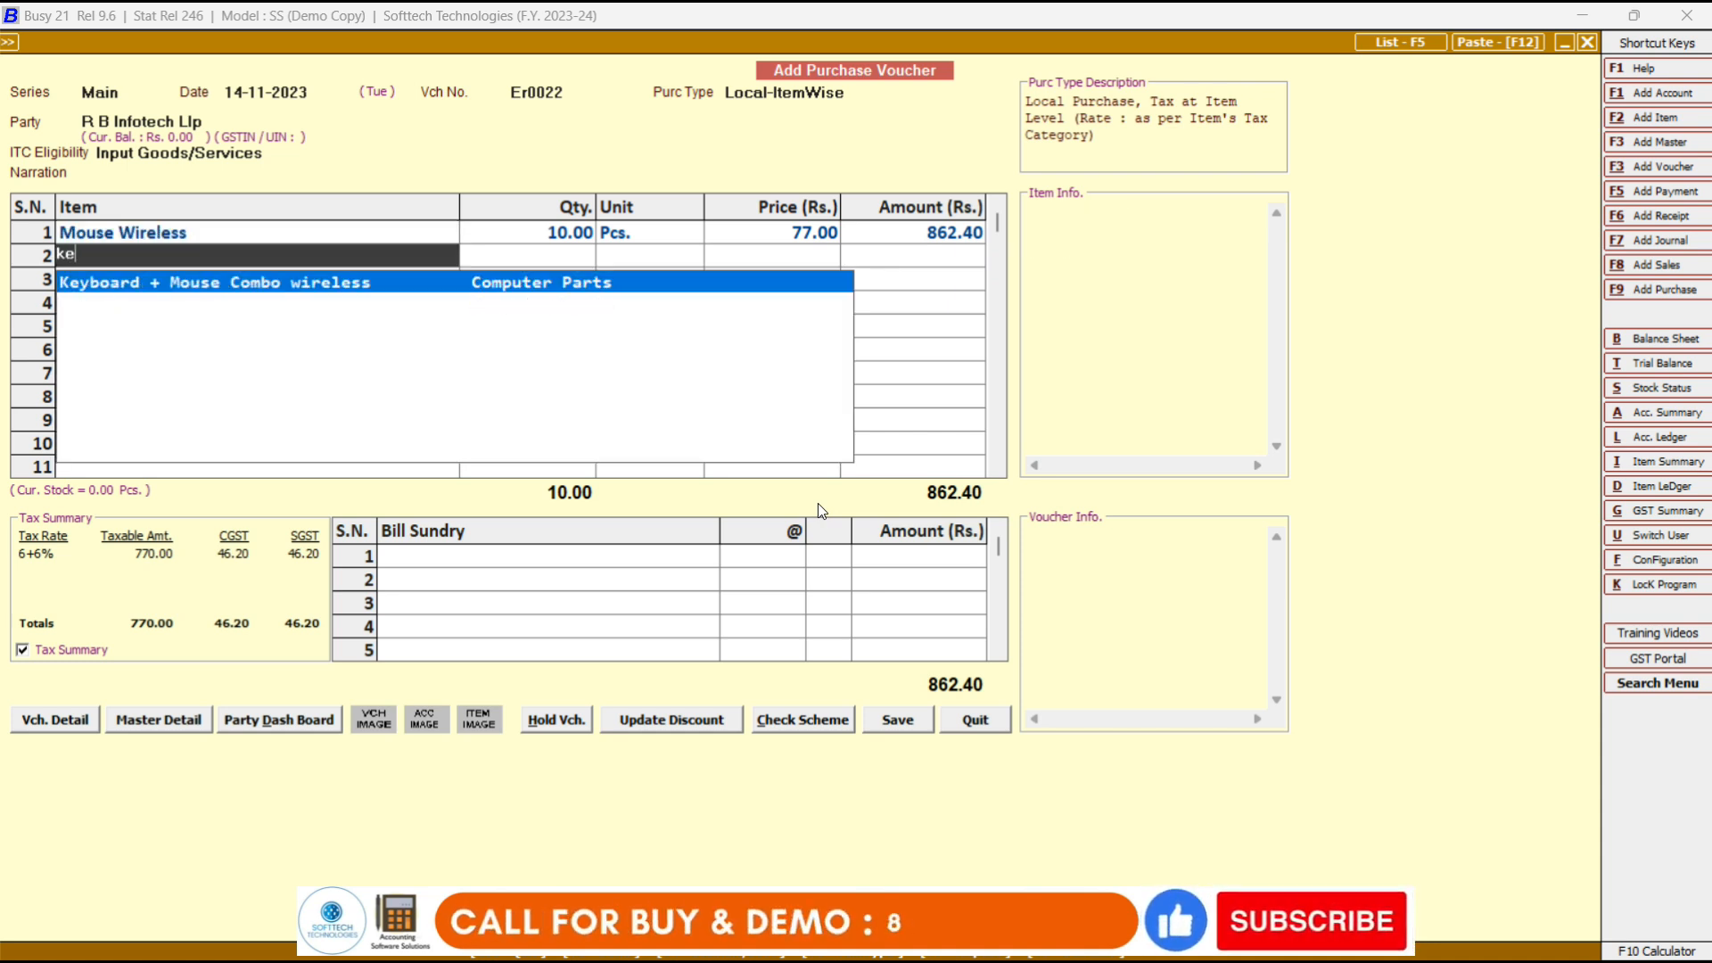
{"action": "key", "text": "Return"}
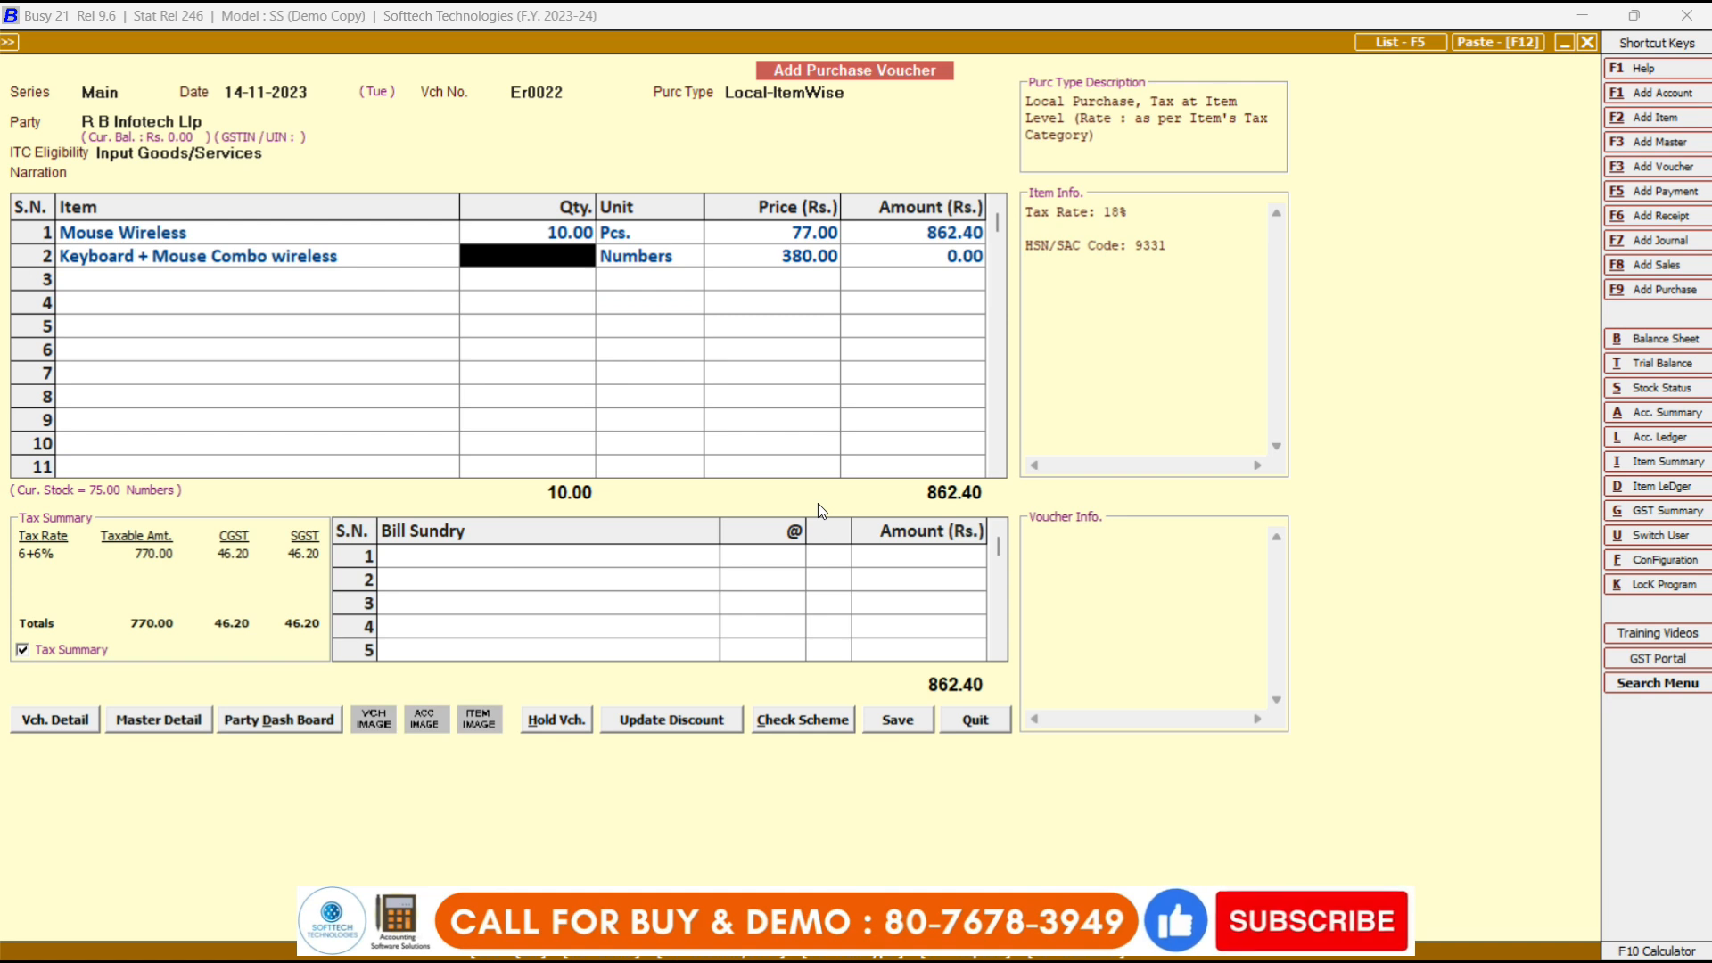
{"action": "type", "text": "50"}
{"action": "key", "text": "Return"}
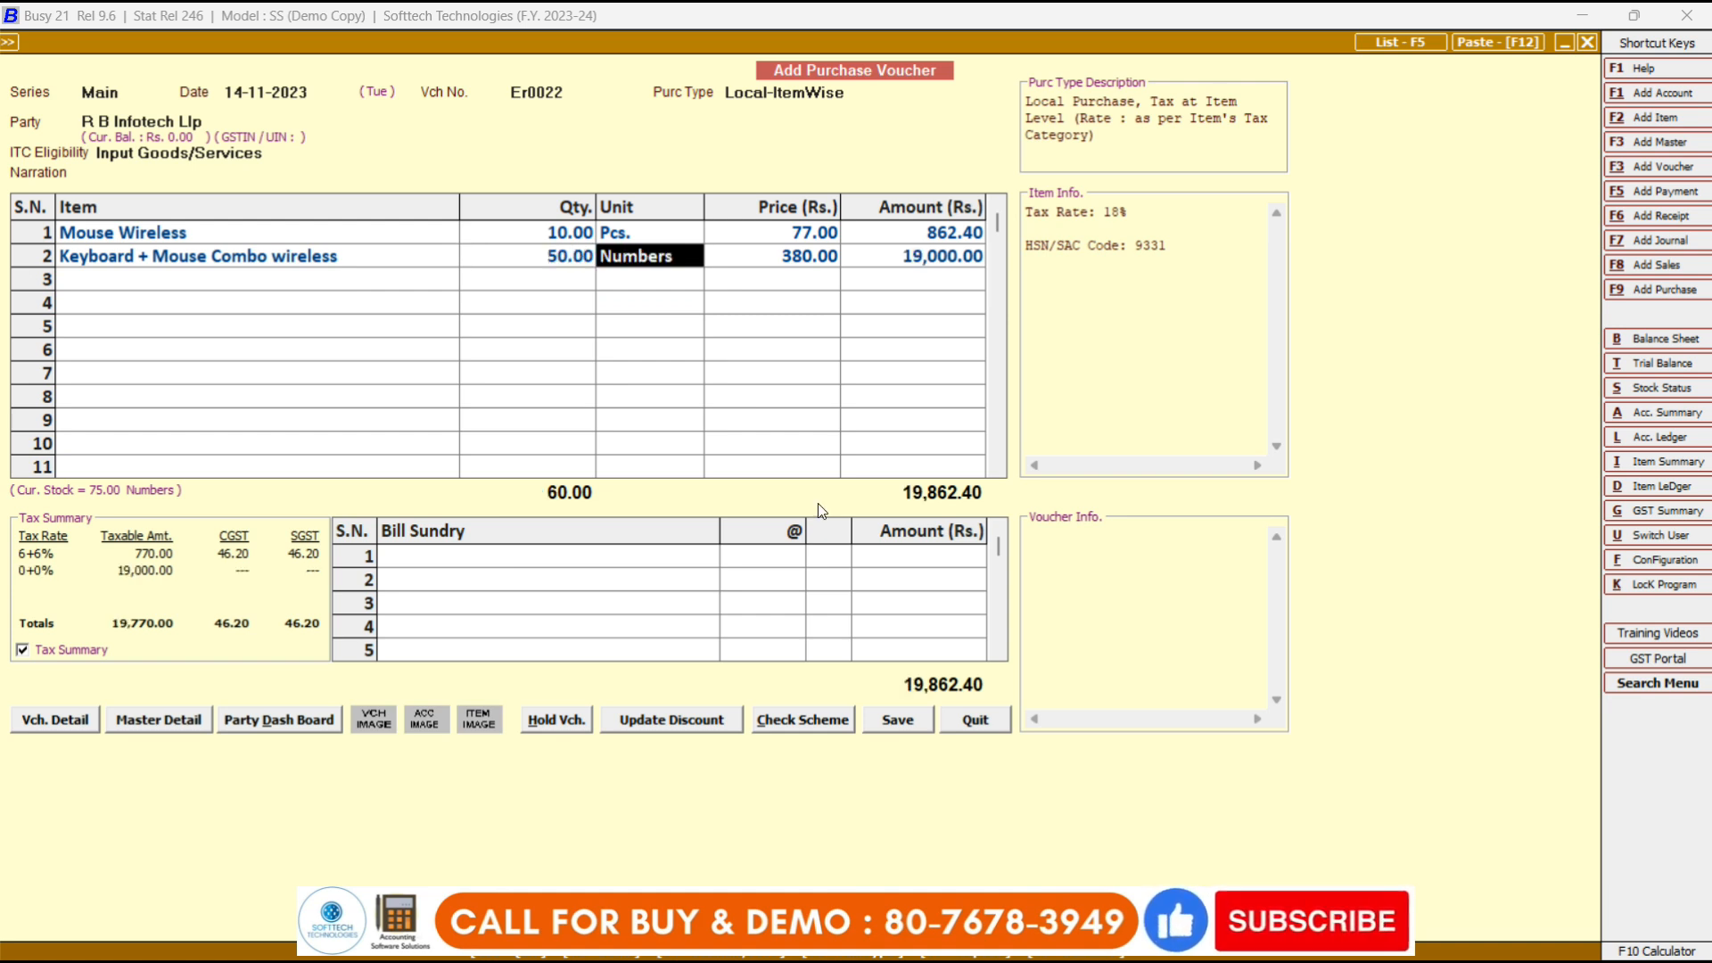
{"action": "key", "text": "Return"}
{"action": "key", "text": "Return"}
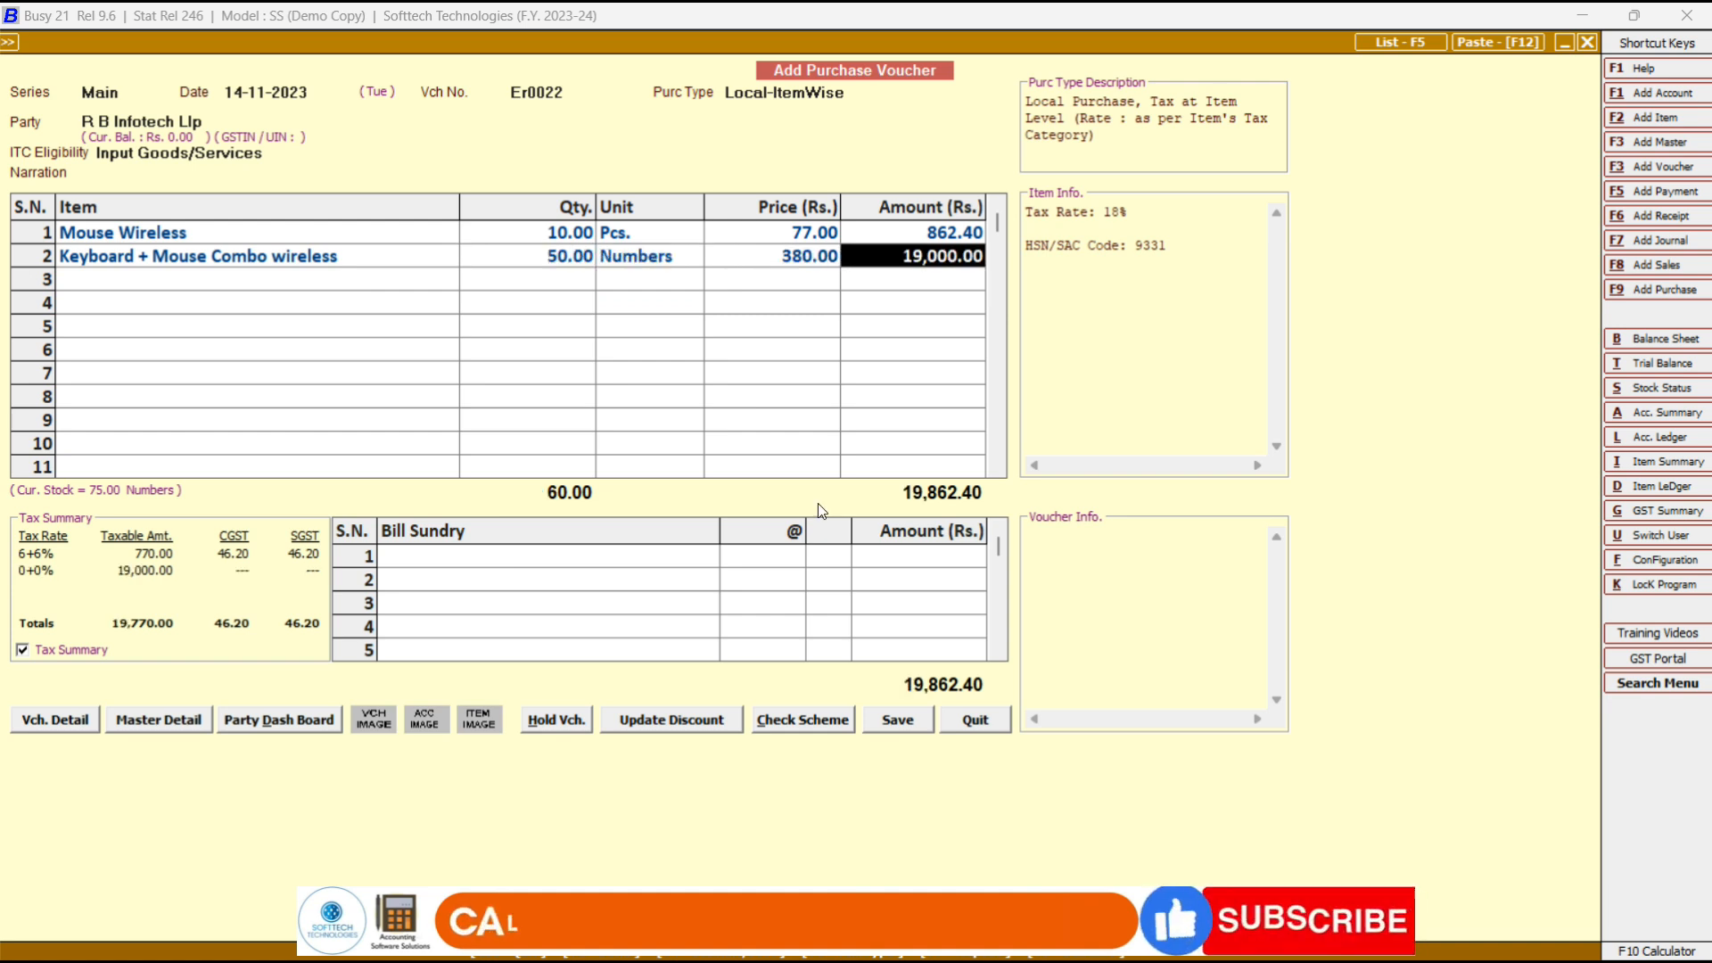
{"action": "key", "text": "Return"}
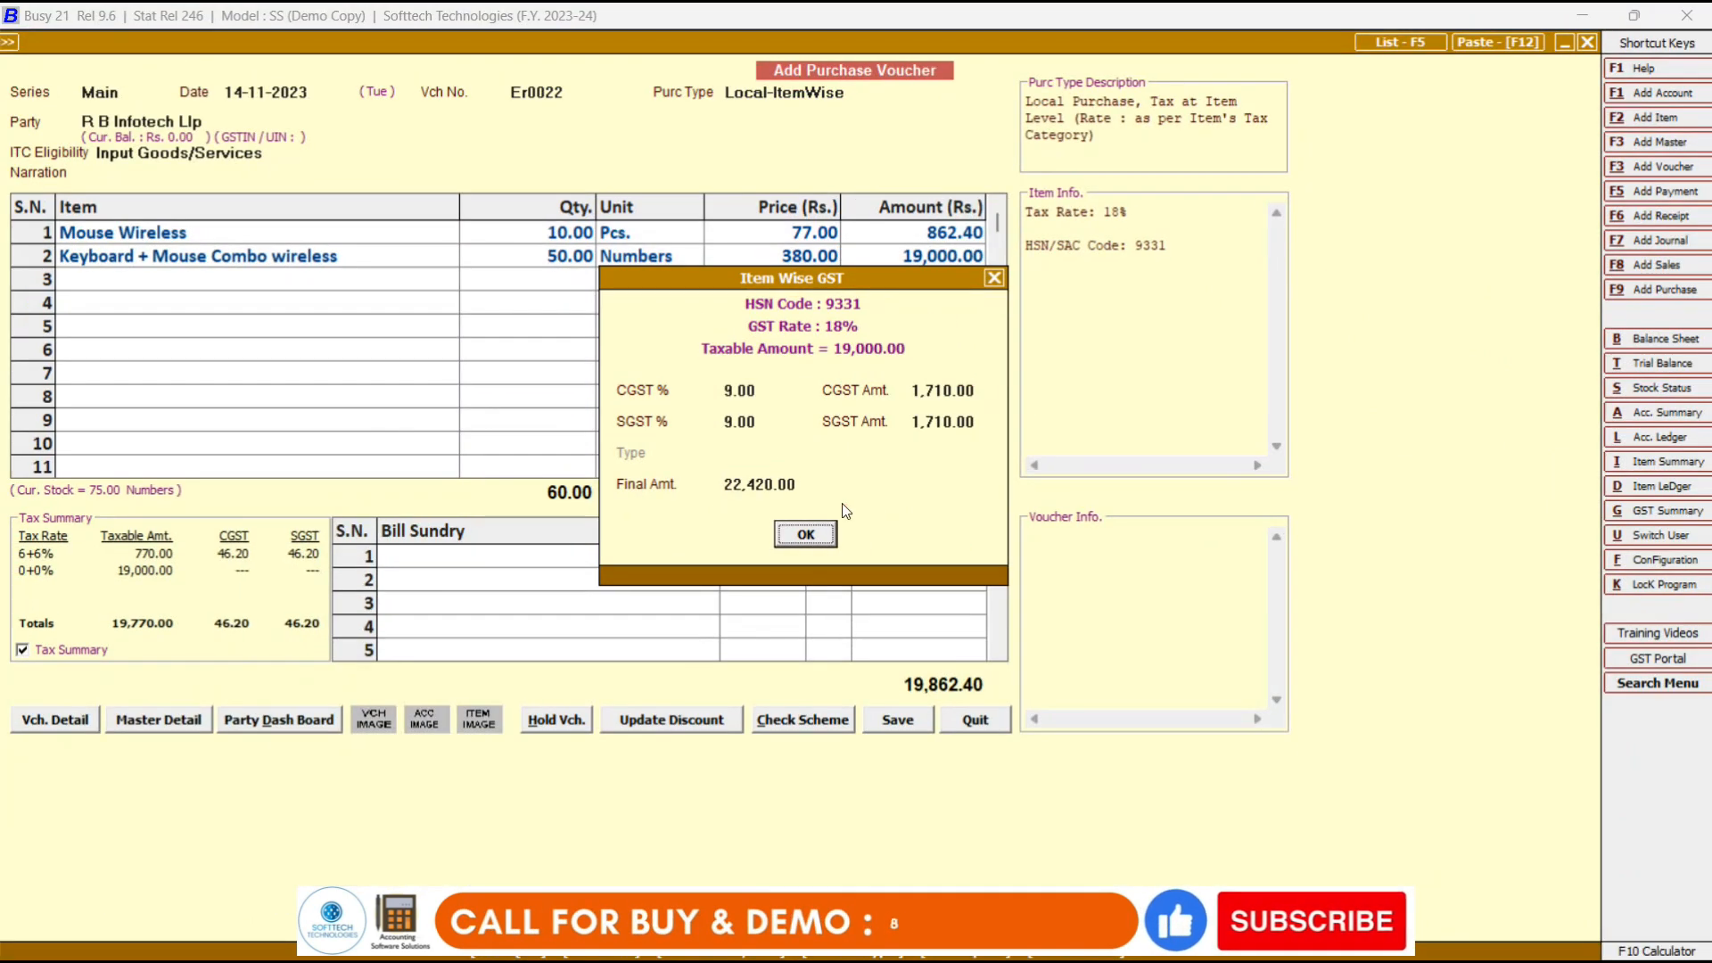
{"action": "left_click", "coordinate": [804, 535]}
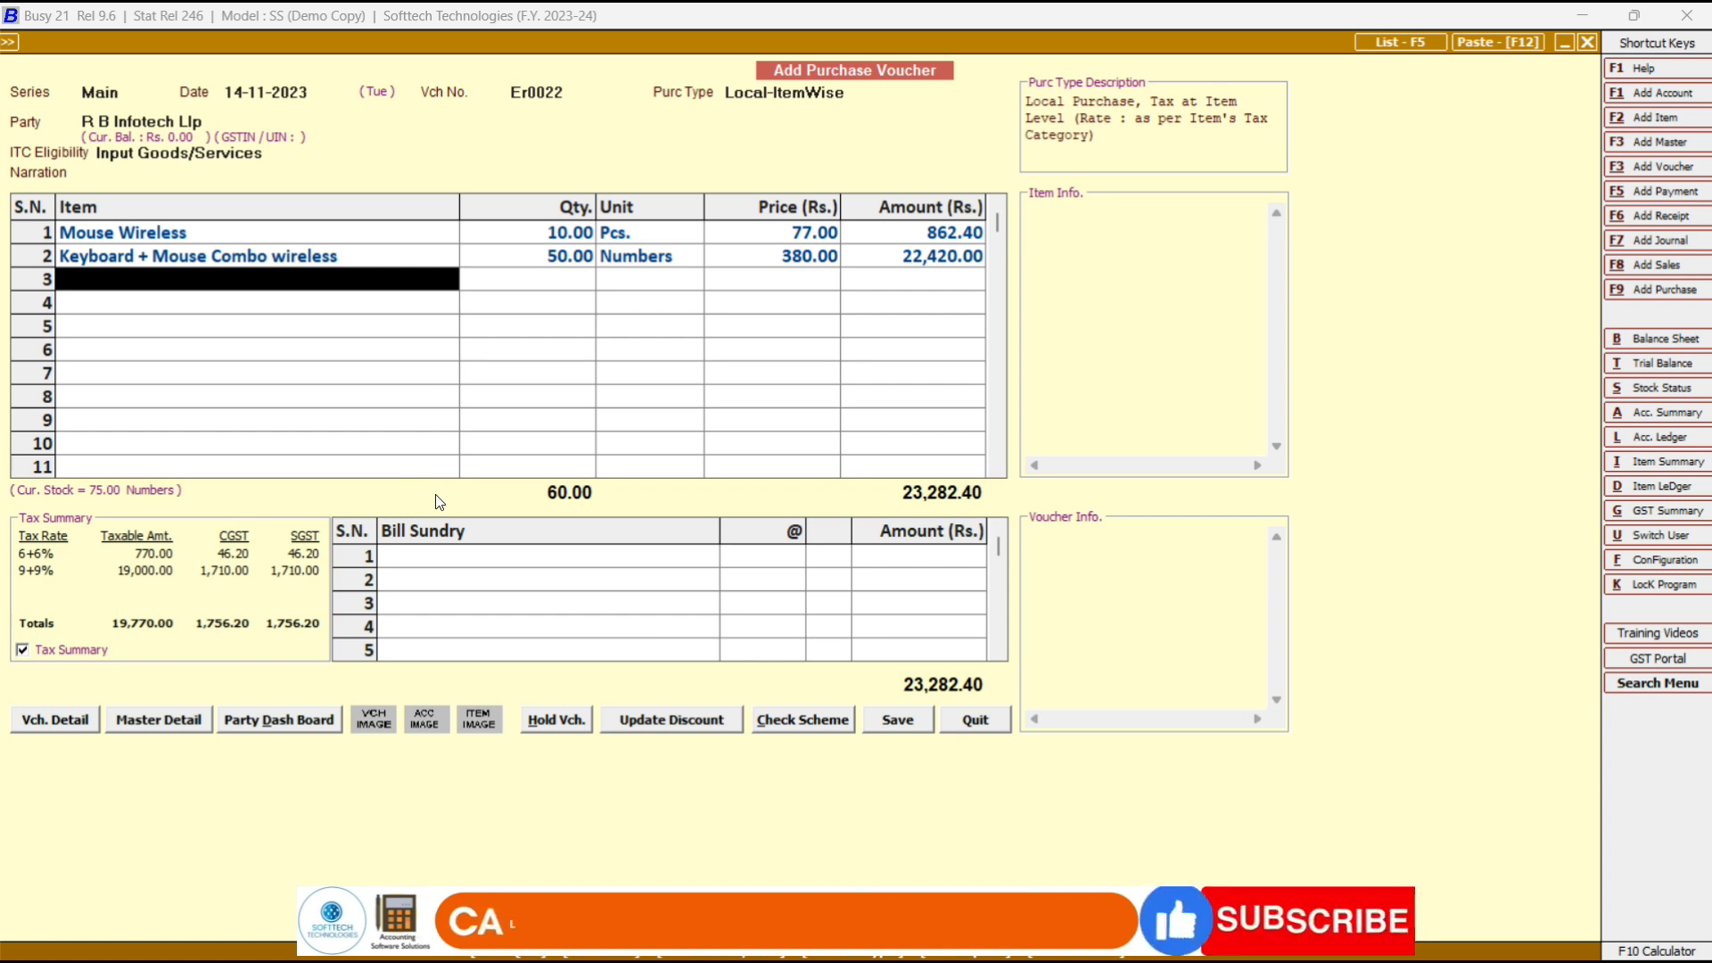
{"action": "left_click", "coordinate": [434, 559]}
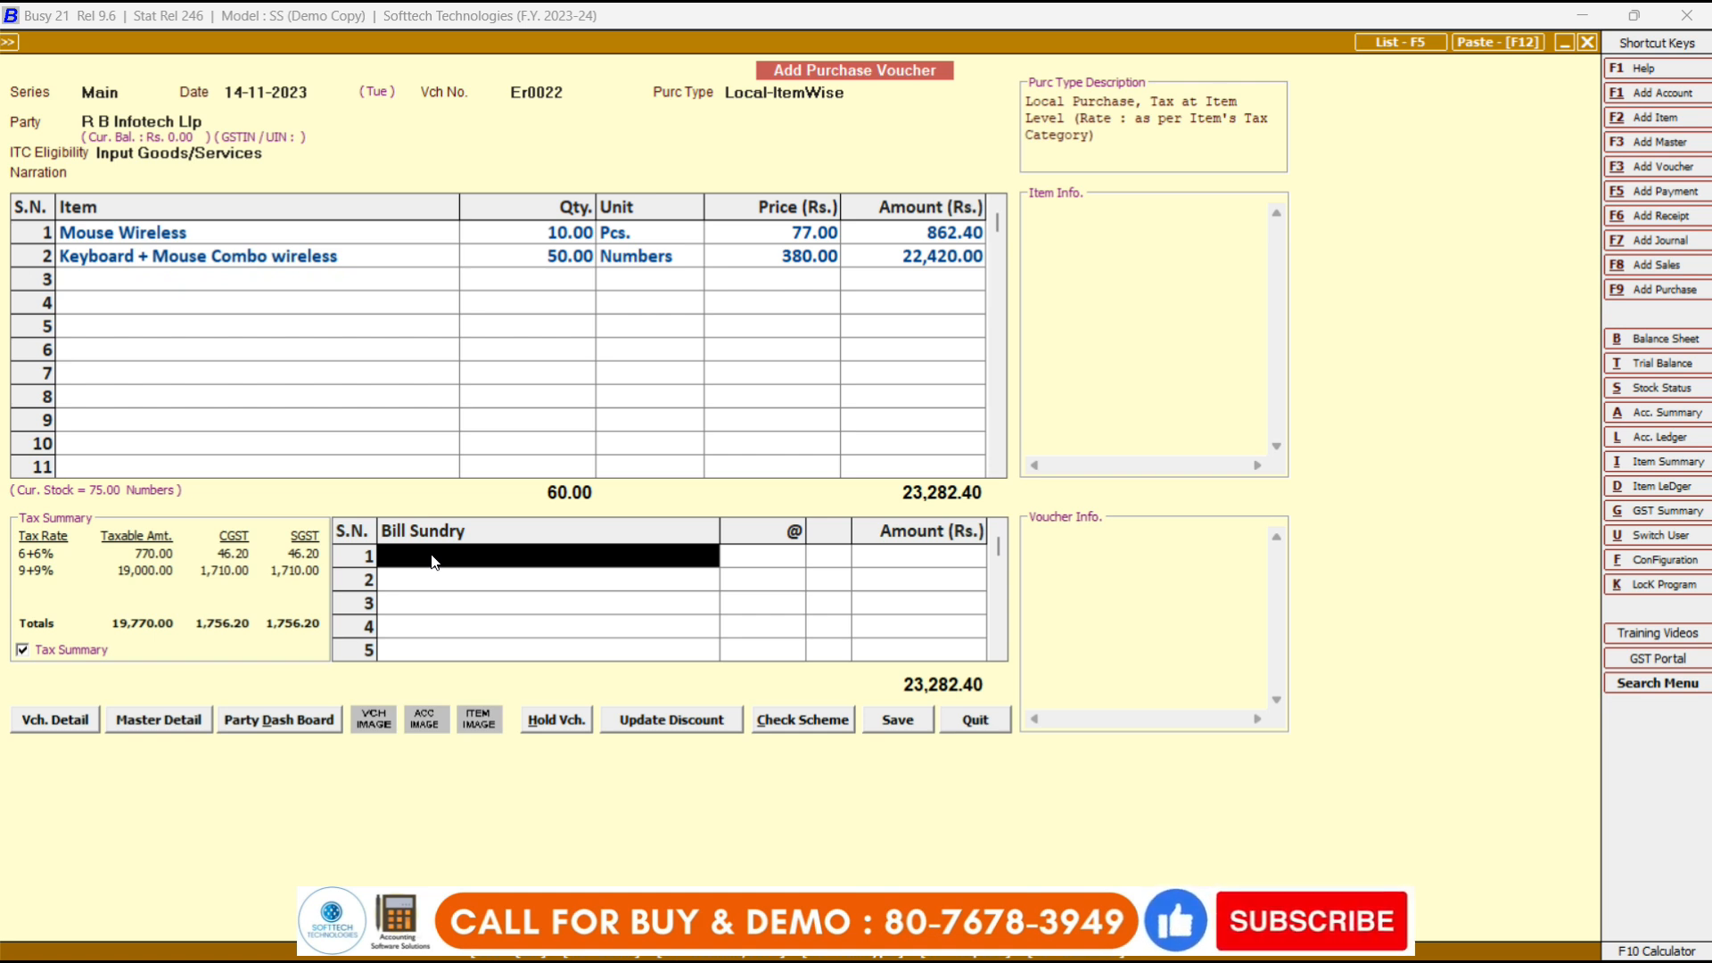
Add Freight & Forwarding Charges of 250 as the first bill sundry.
{"action": "type", "text": "fre"}
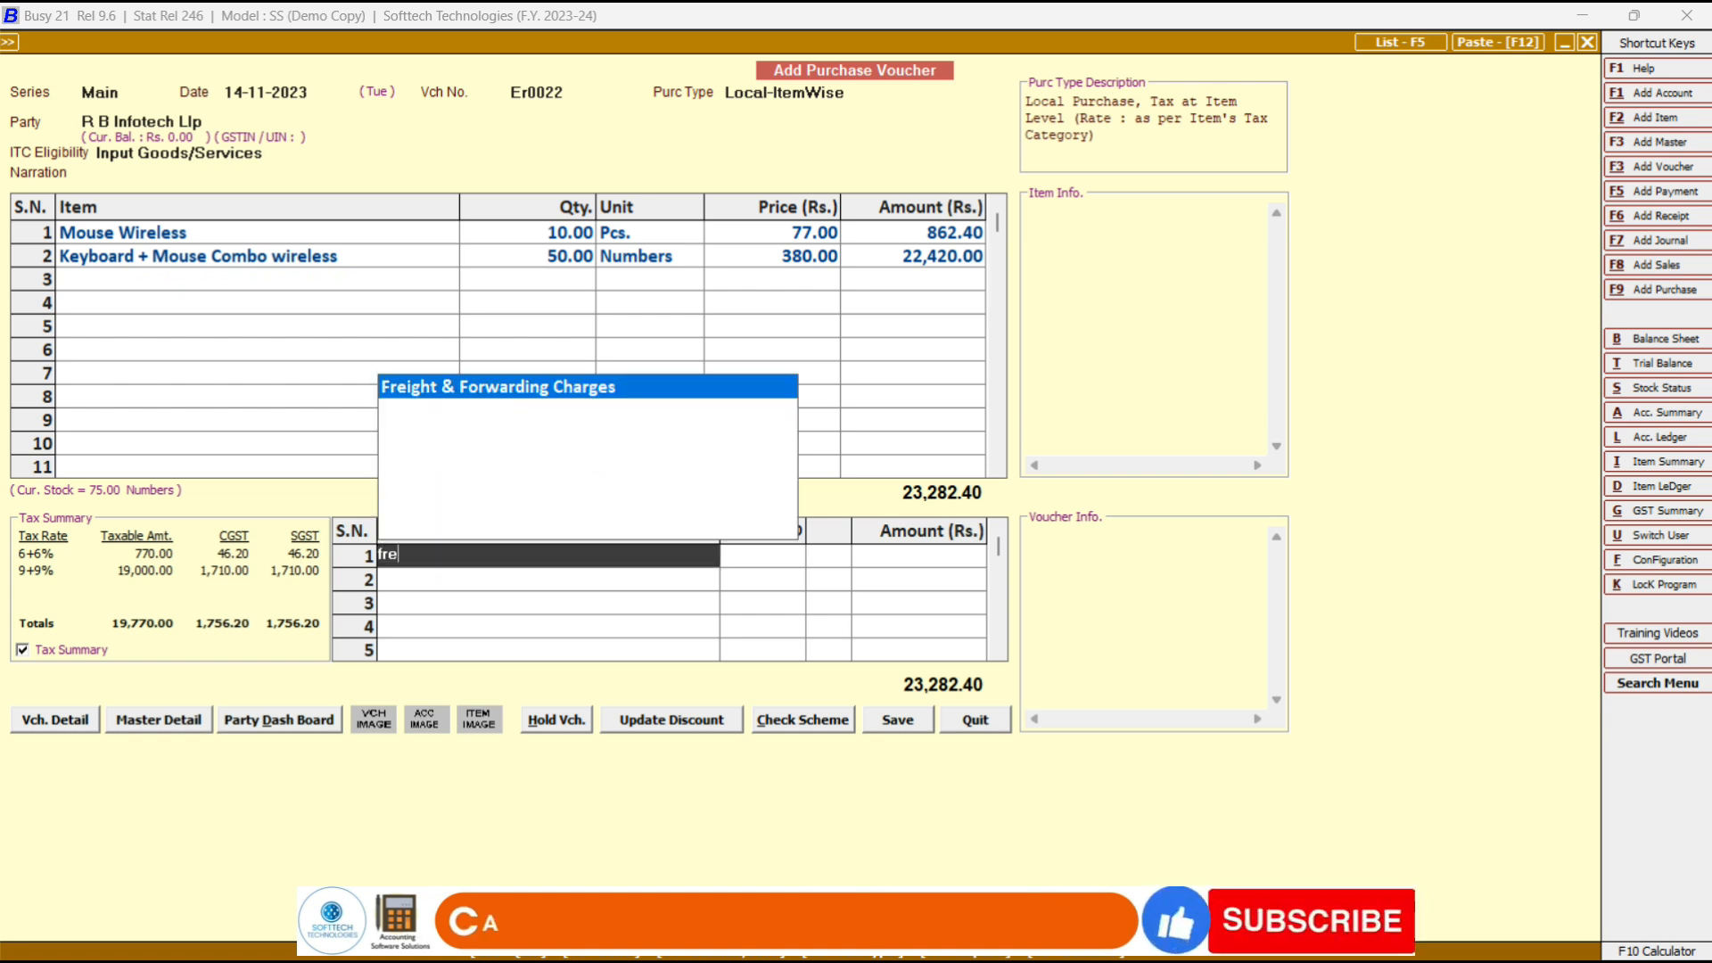
{"action": "key", "text": "Return"}
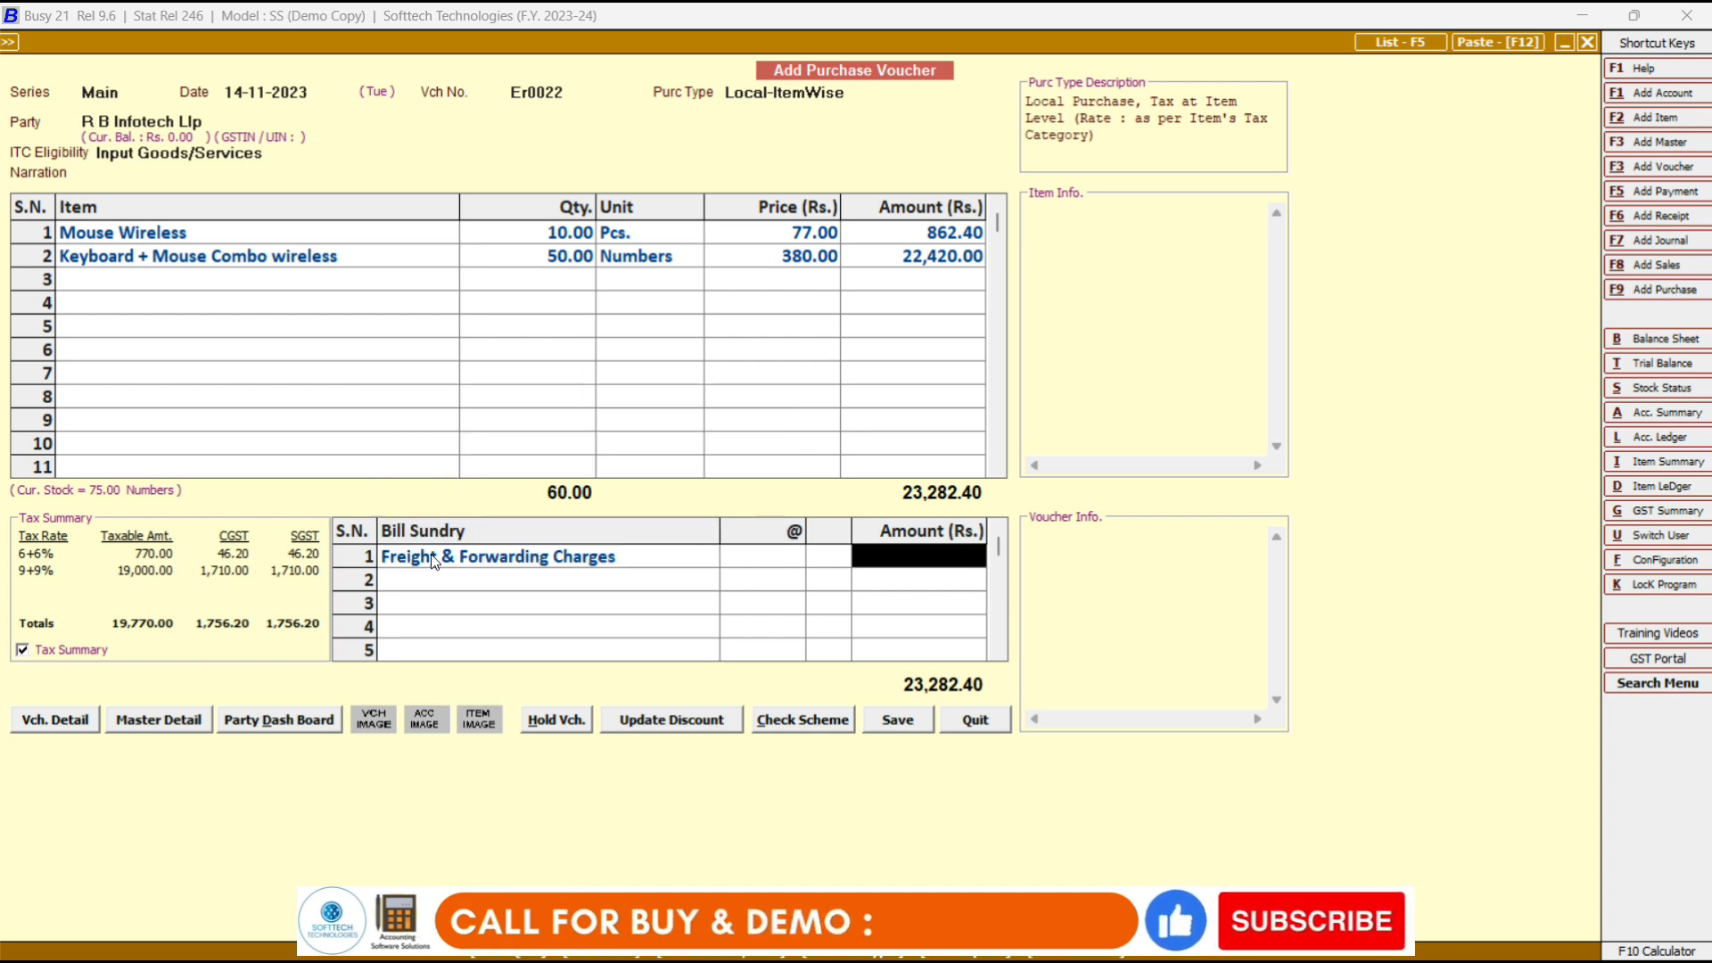
{"action": "type", "text": "250"}
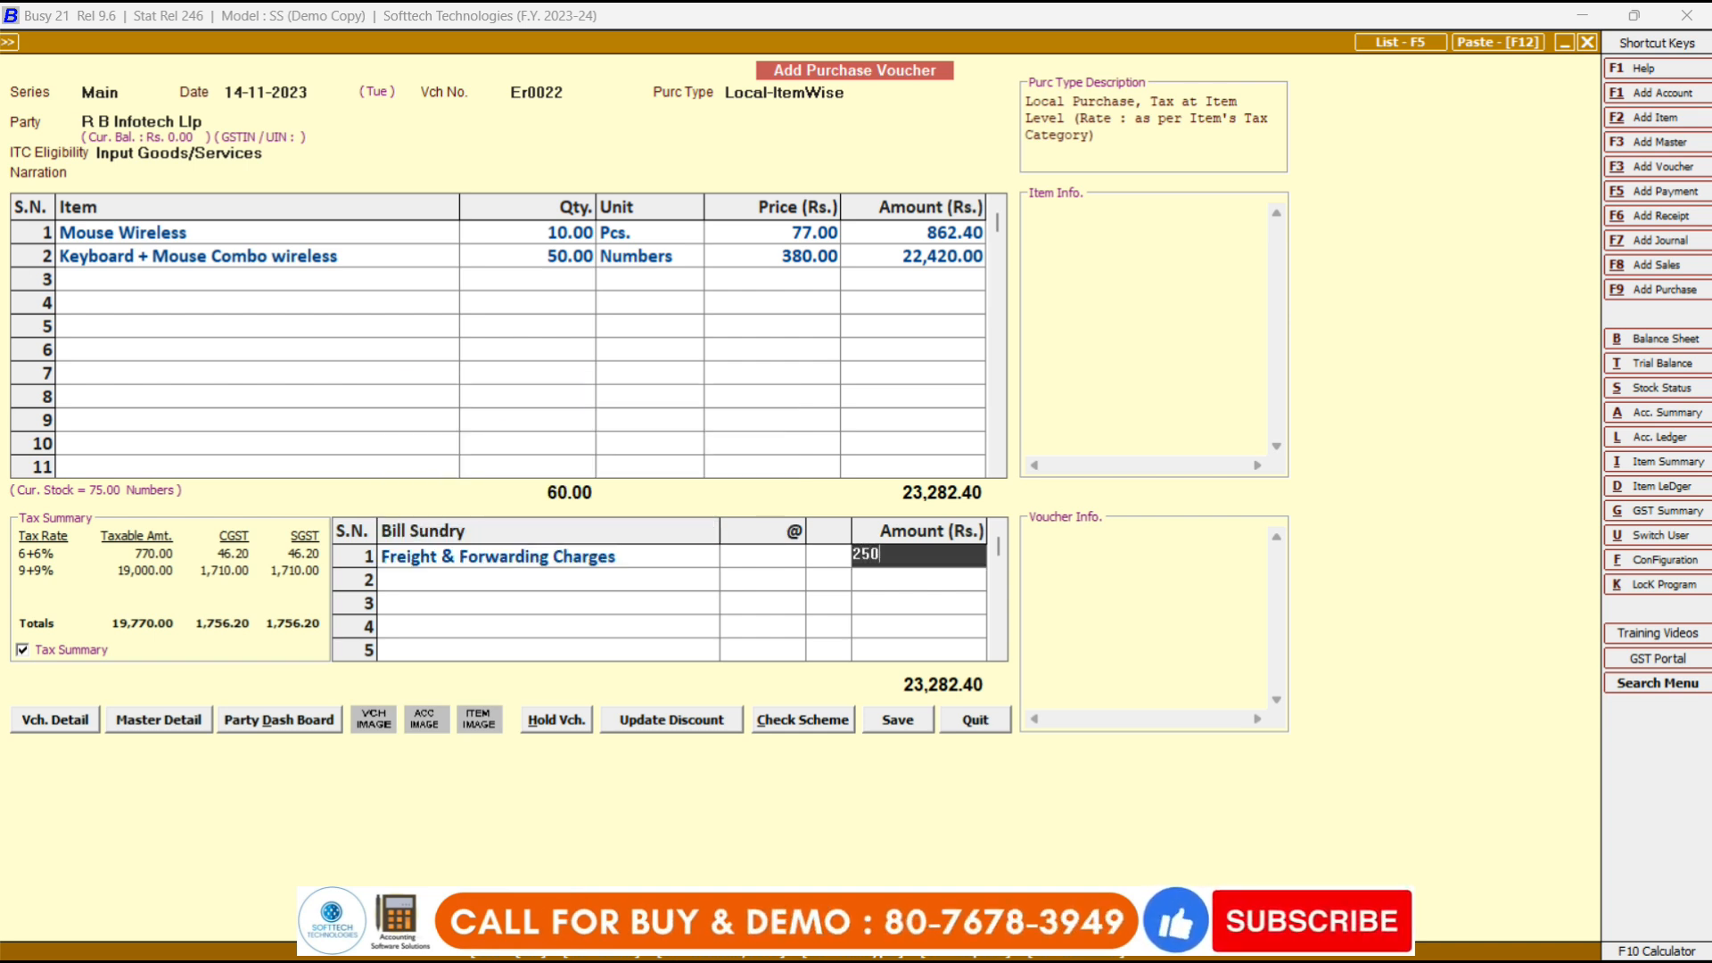
{"action": "key", "text": "Return"}
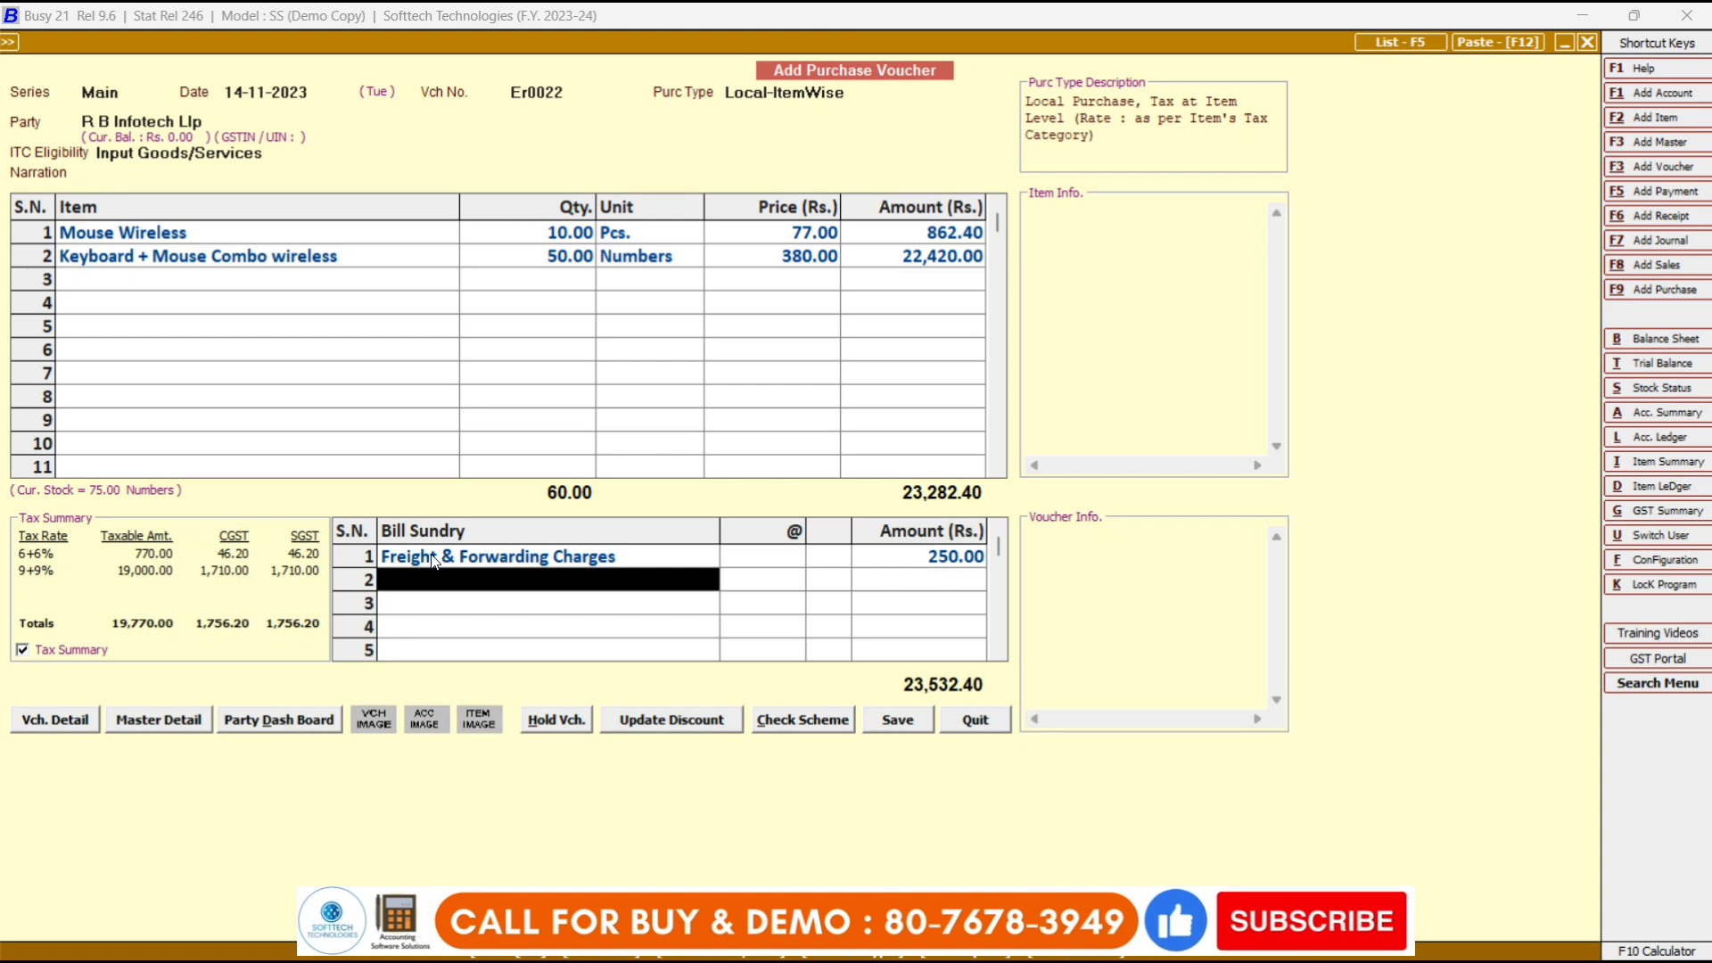
Add a Discount line at 5% rate, bringing the voucher total to 22,355.78.
{"action": "type", "text": "dis"}
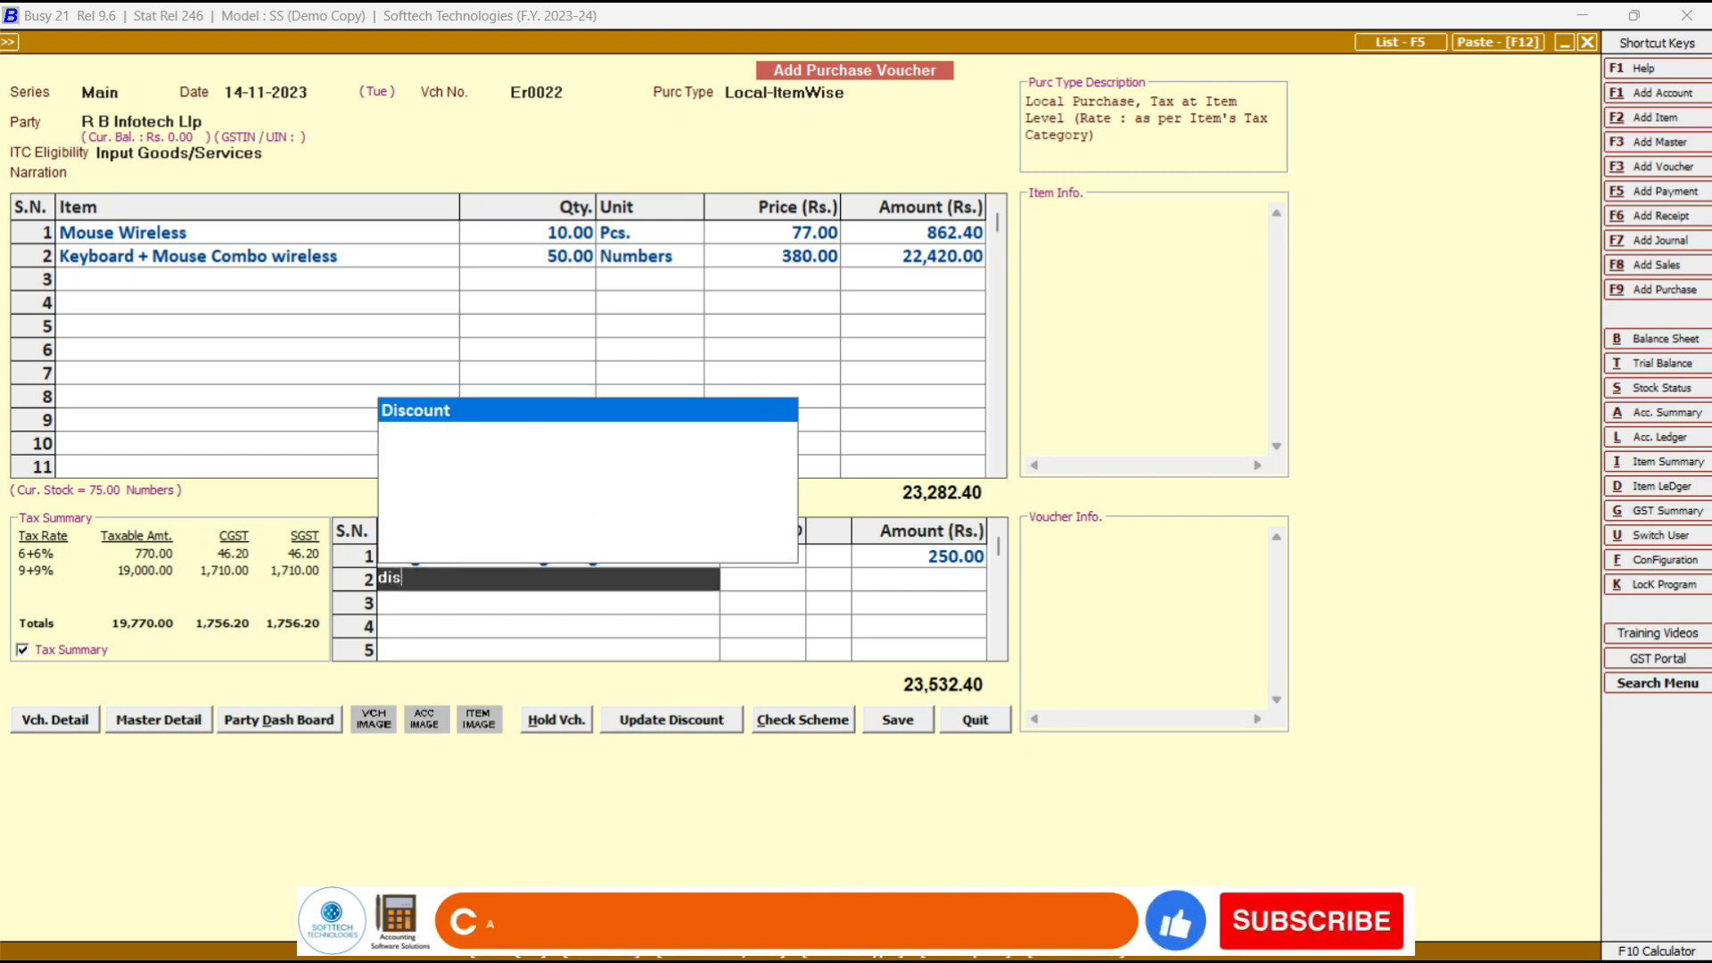
{"action": "key", "text": "Return"}
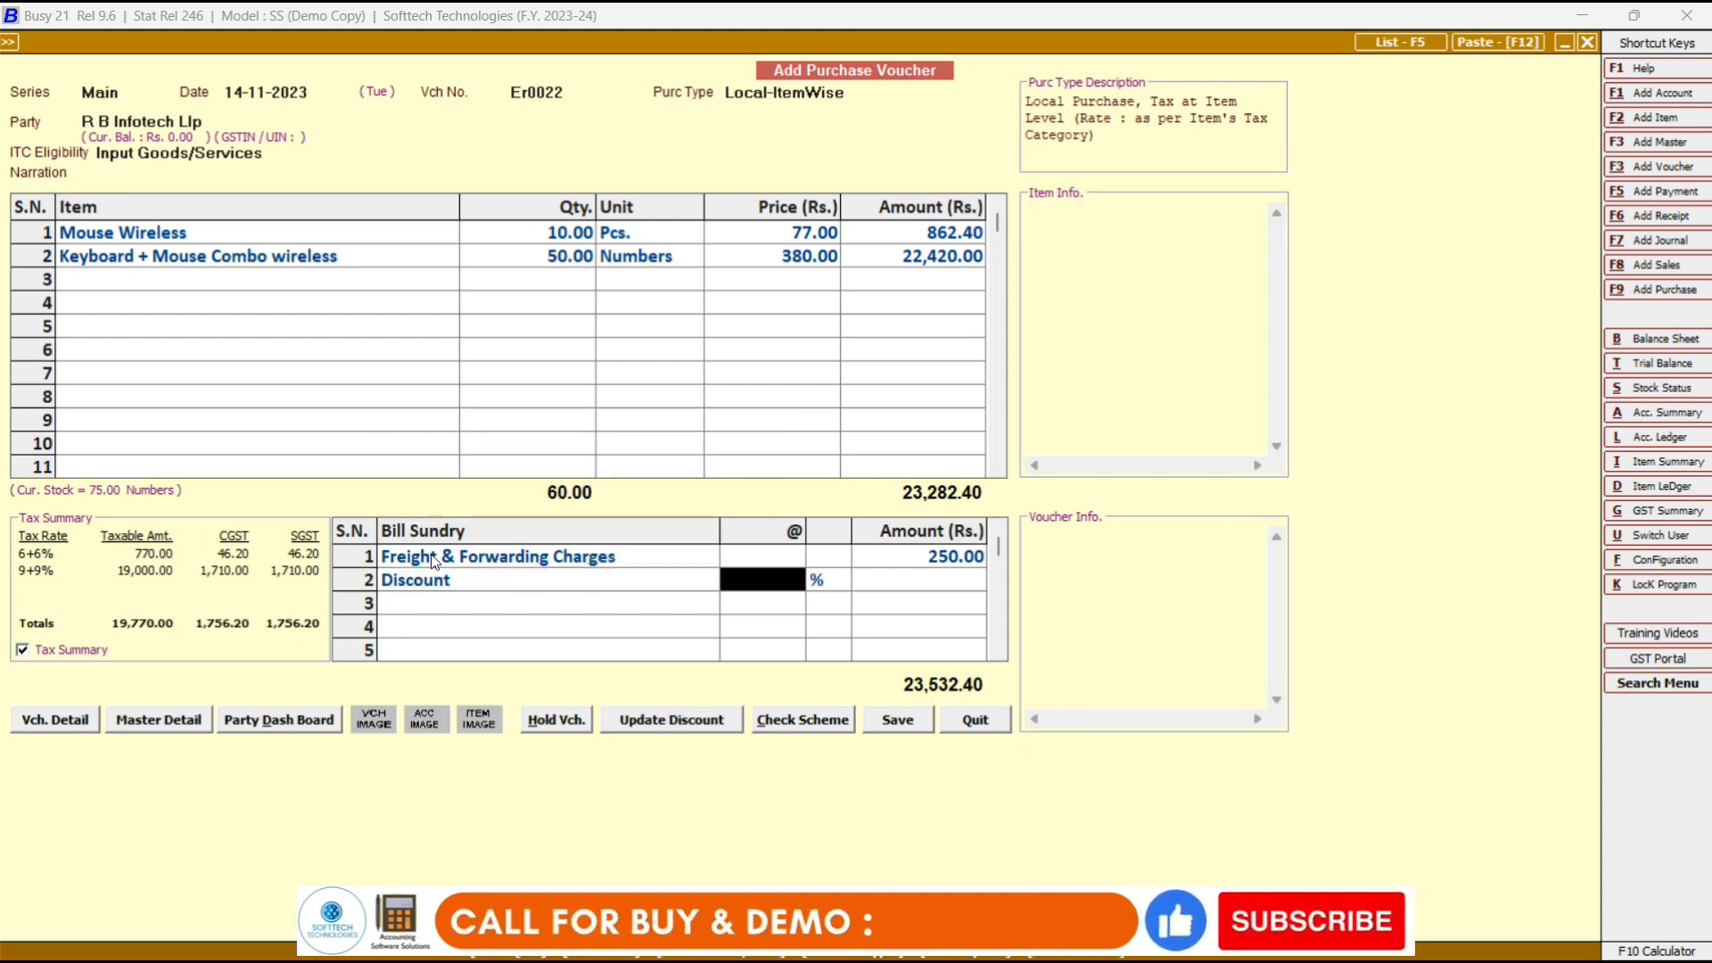
{"action": "key", "text": "Return"}
{"action": "key", "text": "shift+Tab"}
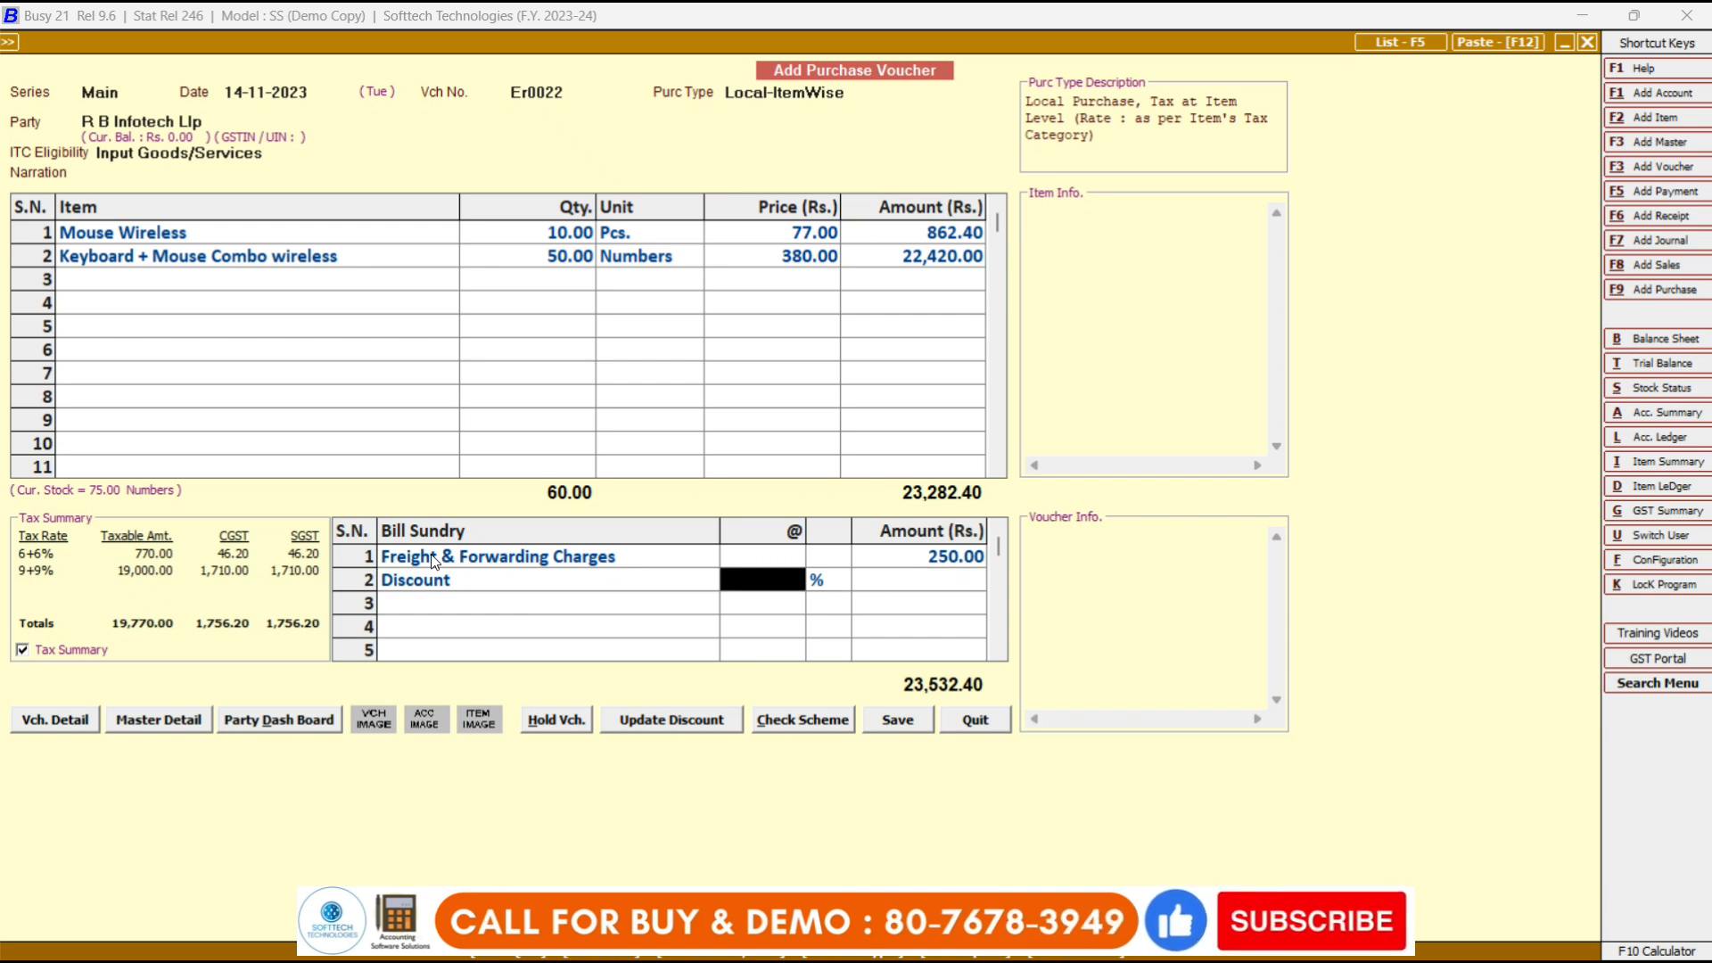
{"action": "key", "text": "Return"}
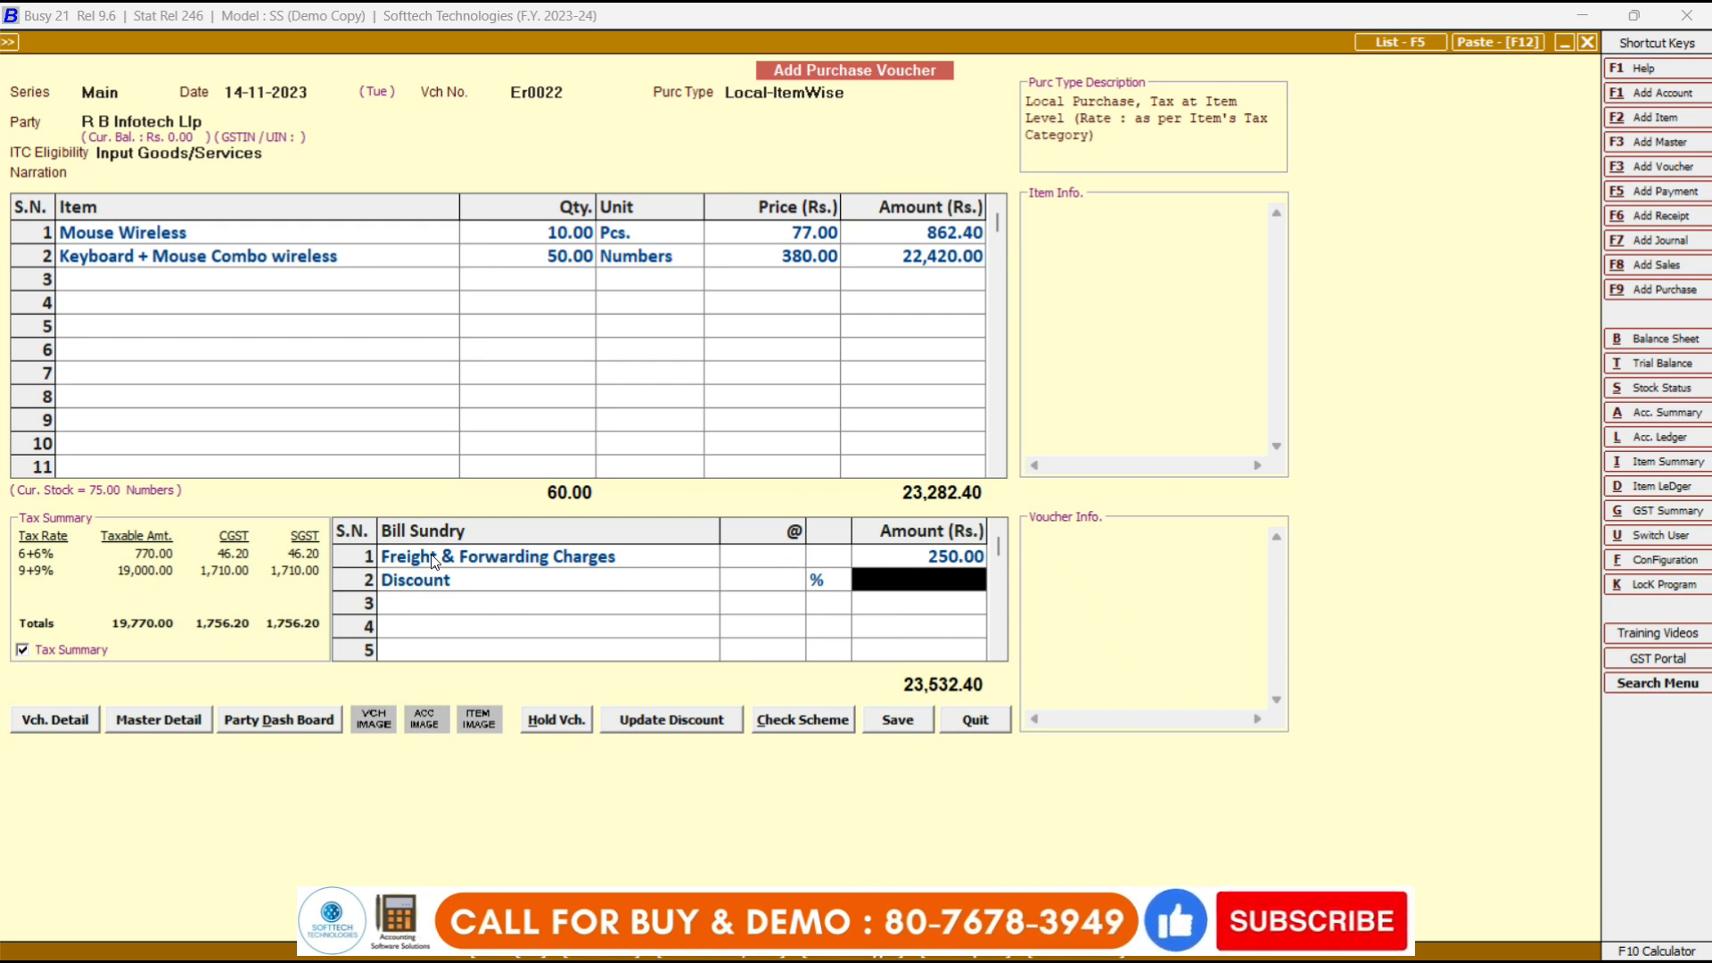
{"action": "key", "text": "shift+Tab"}
{"action": "type", "text": "5"}
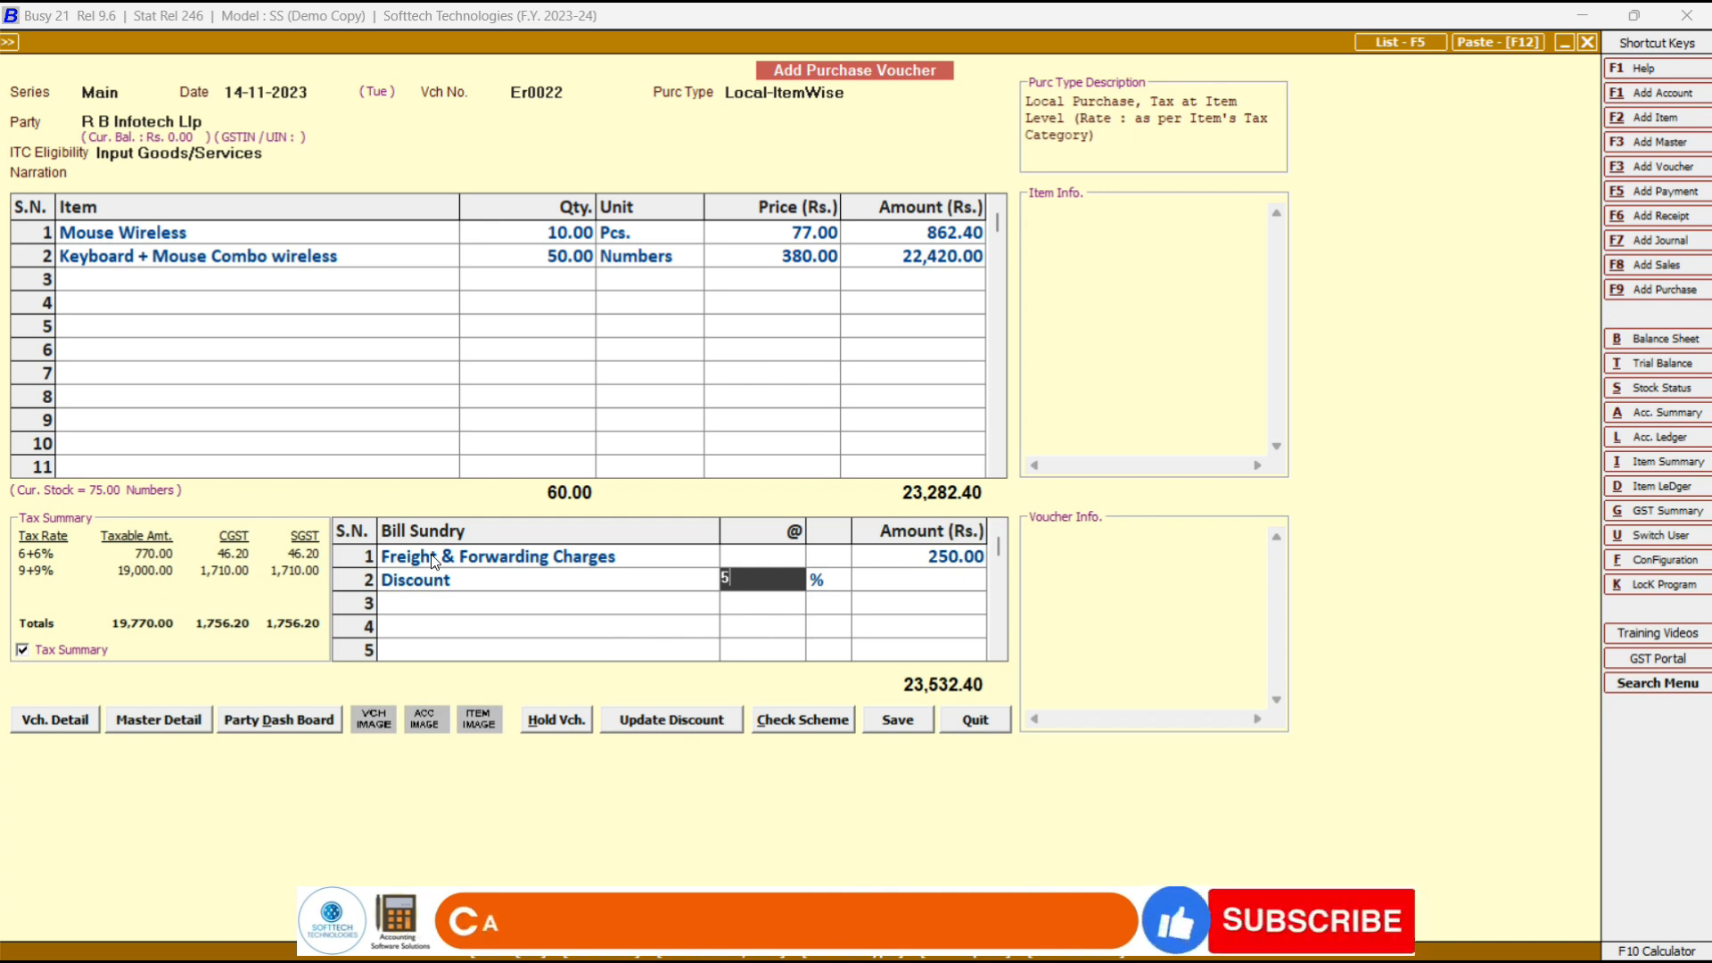
{"action": "key", "text": "Return"}
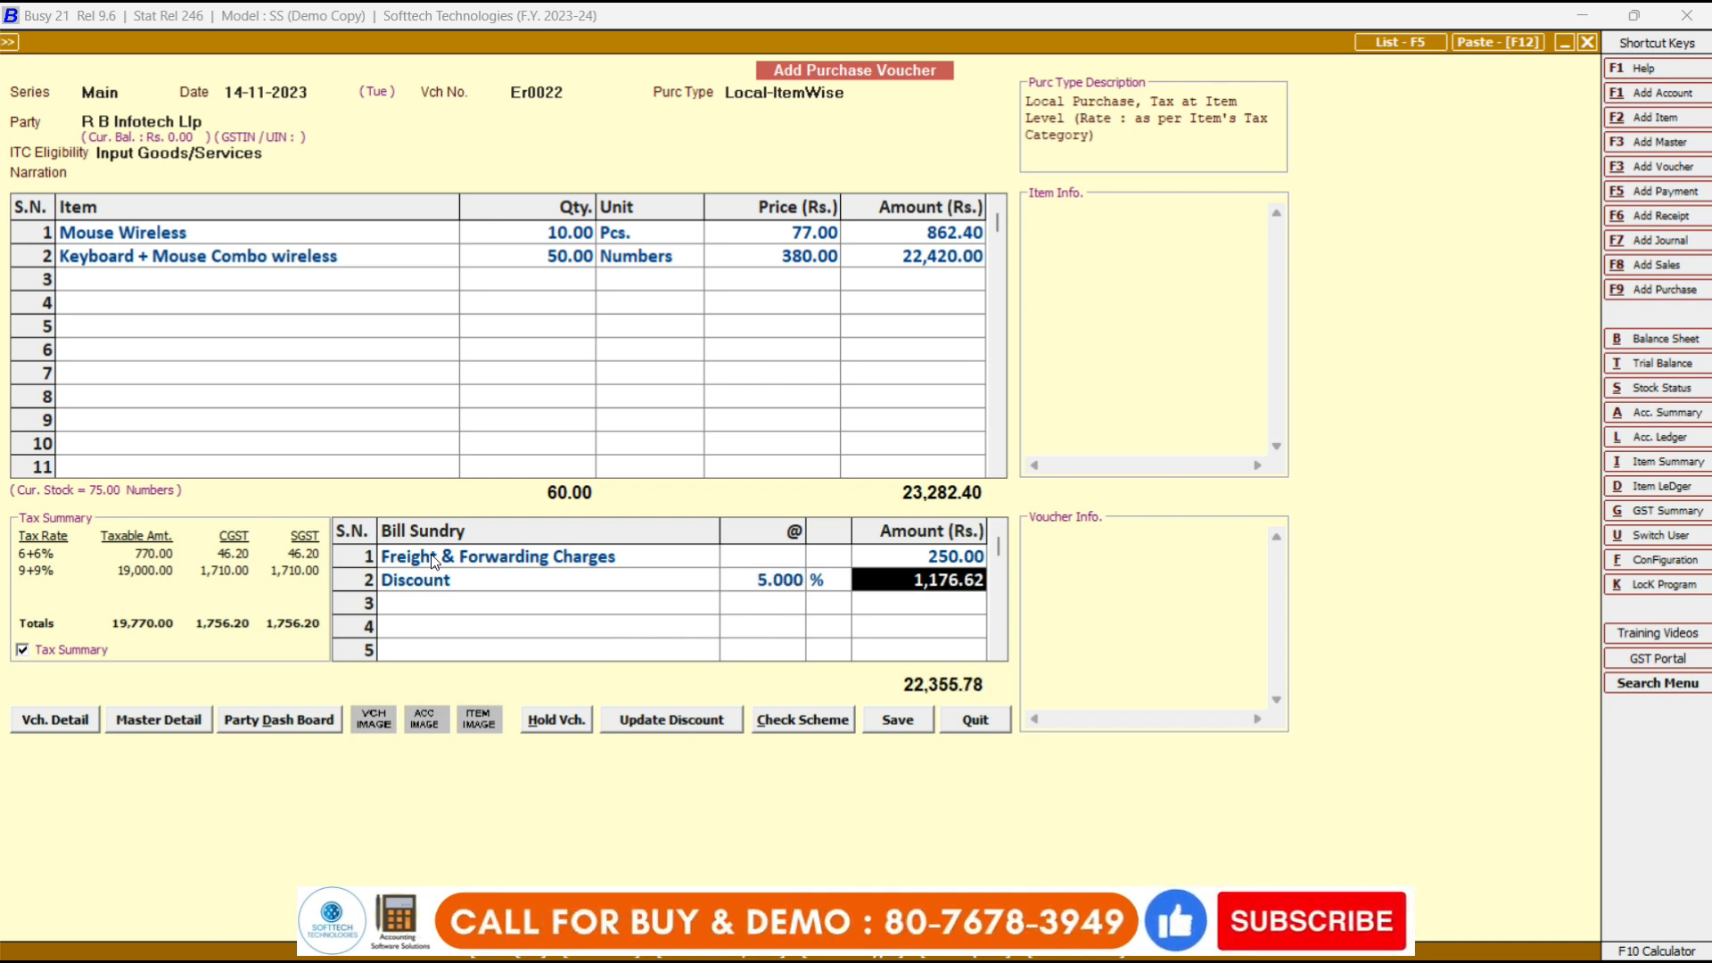
{"action": "key", "text": "Return"}
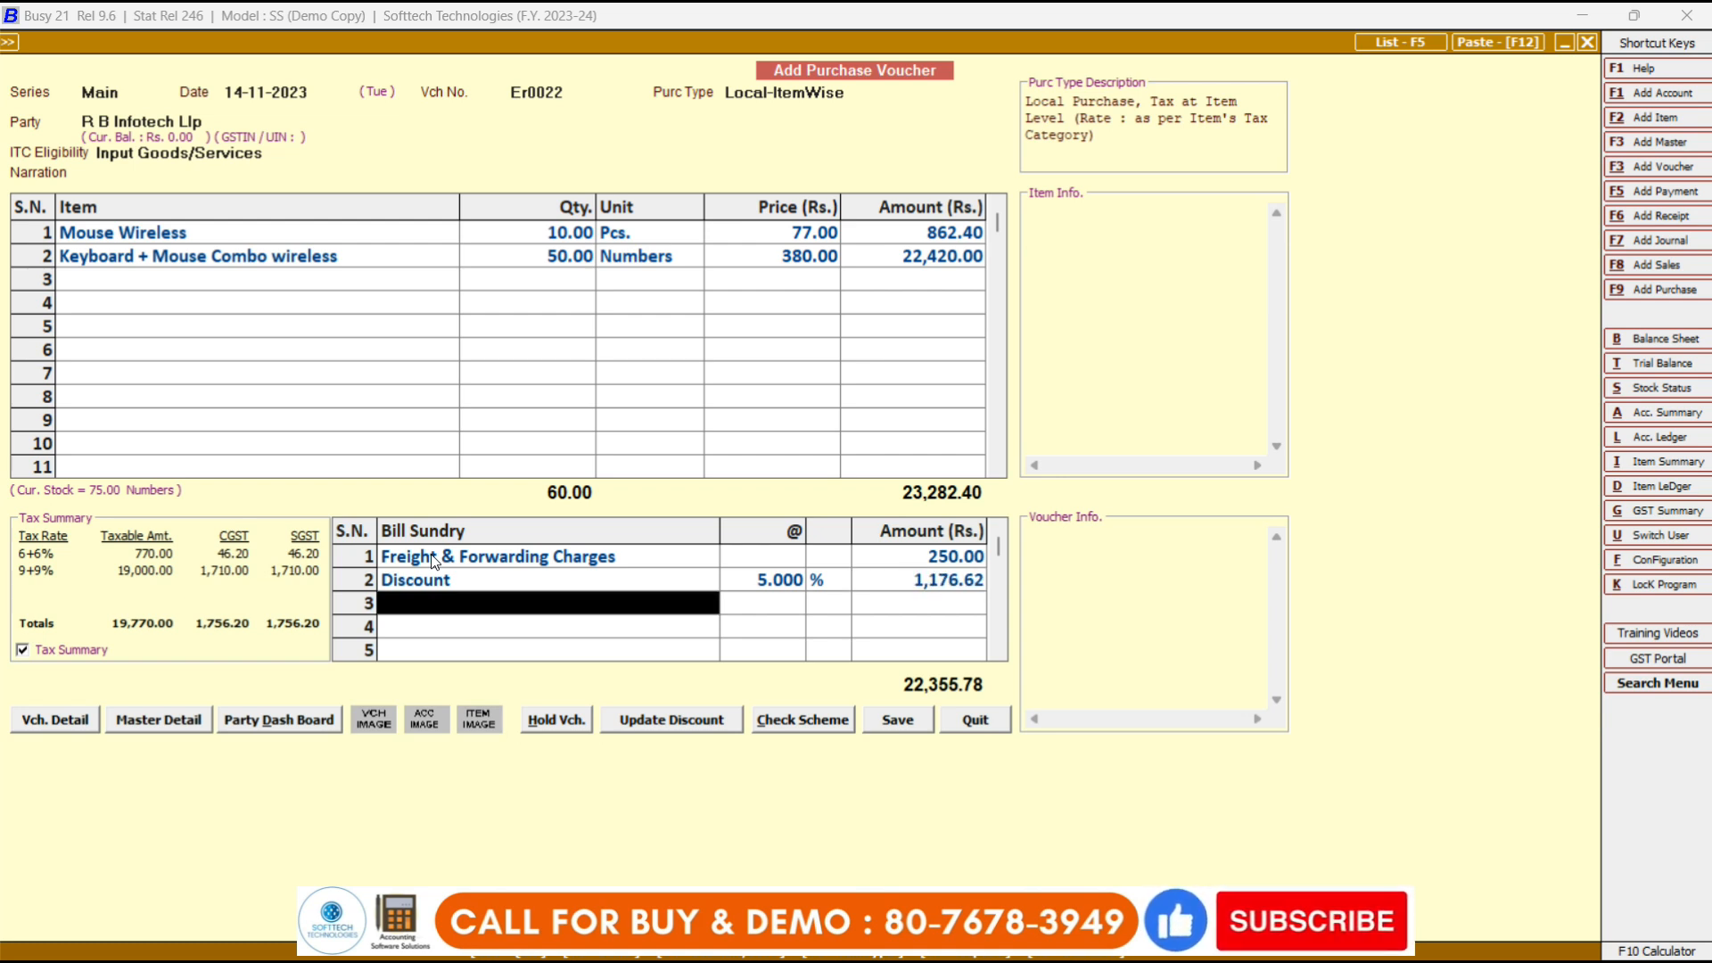
Save voucher Er0022 through the warning, GST and bill-reference dialogs, then quit the blank new voucher.
{"action": "left_click", "coordinate": [887, 722]}
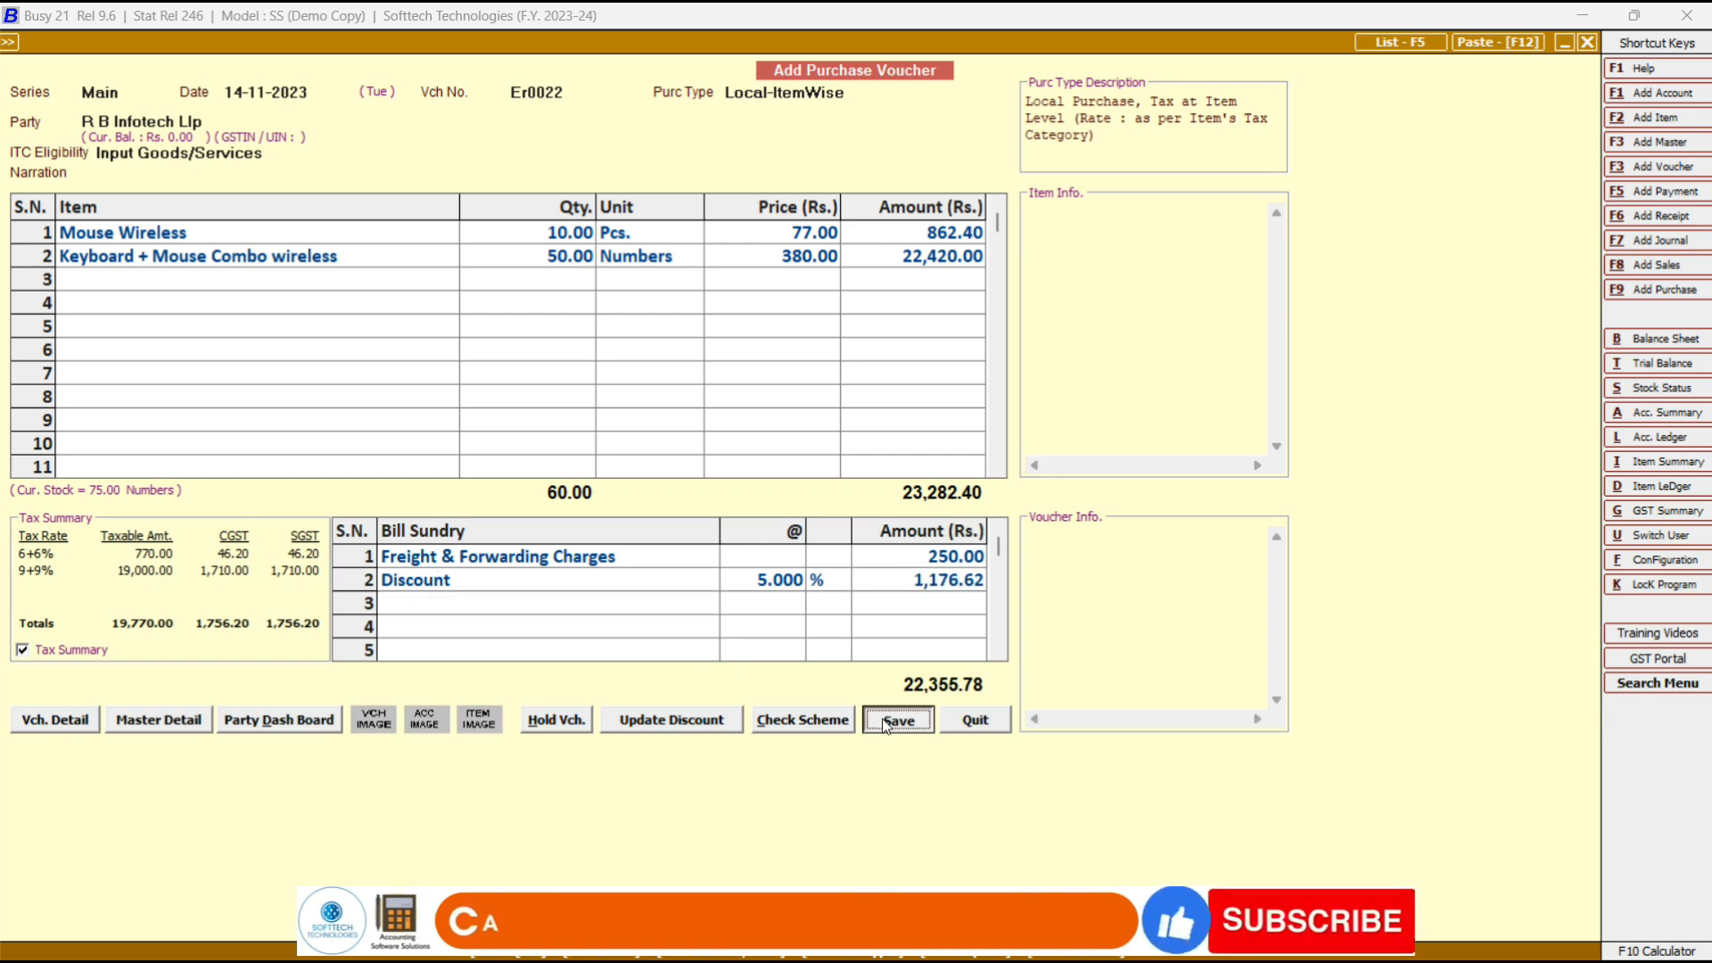
{"action": "left_click", "coordinate": [906, 572]}
{"action": "left_click", "coordinate": [849, 601]}
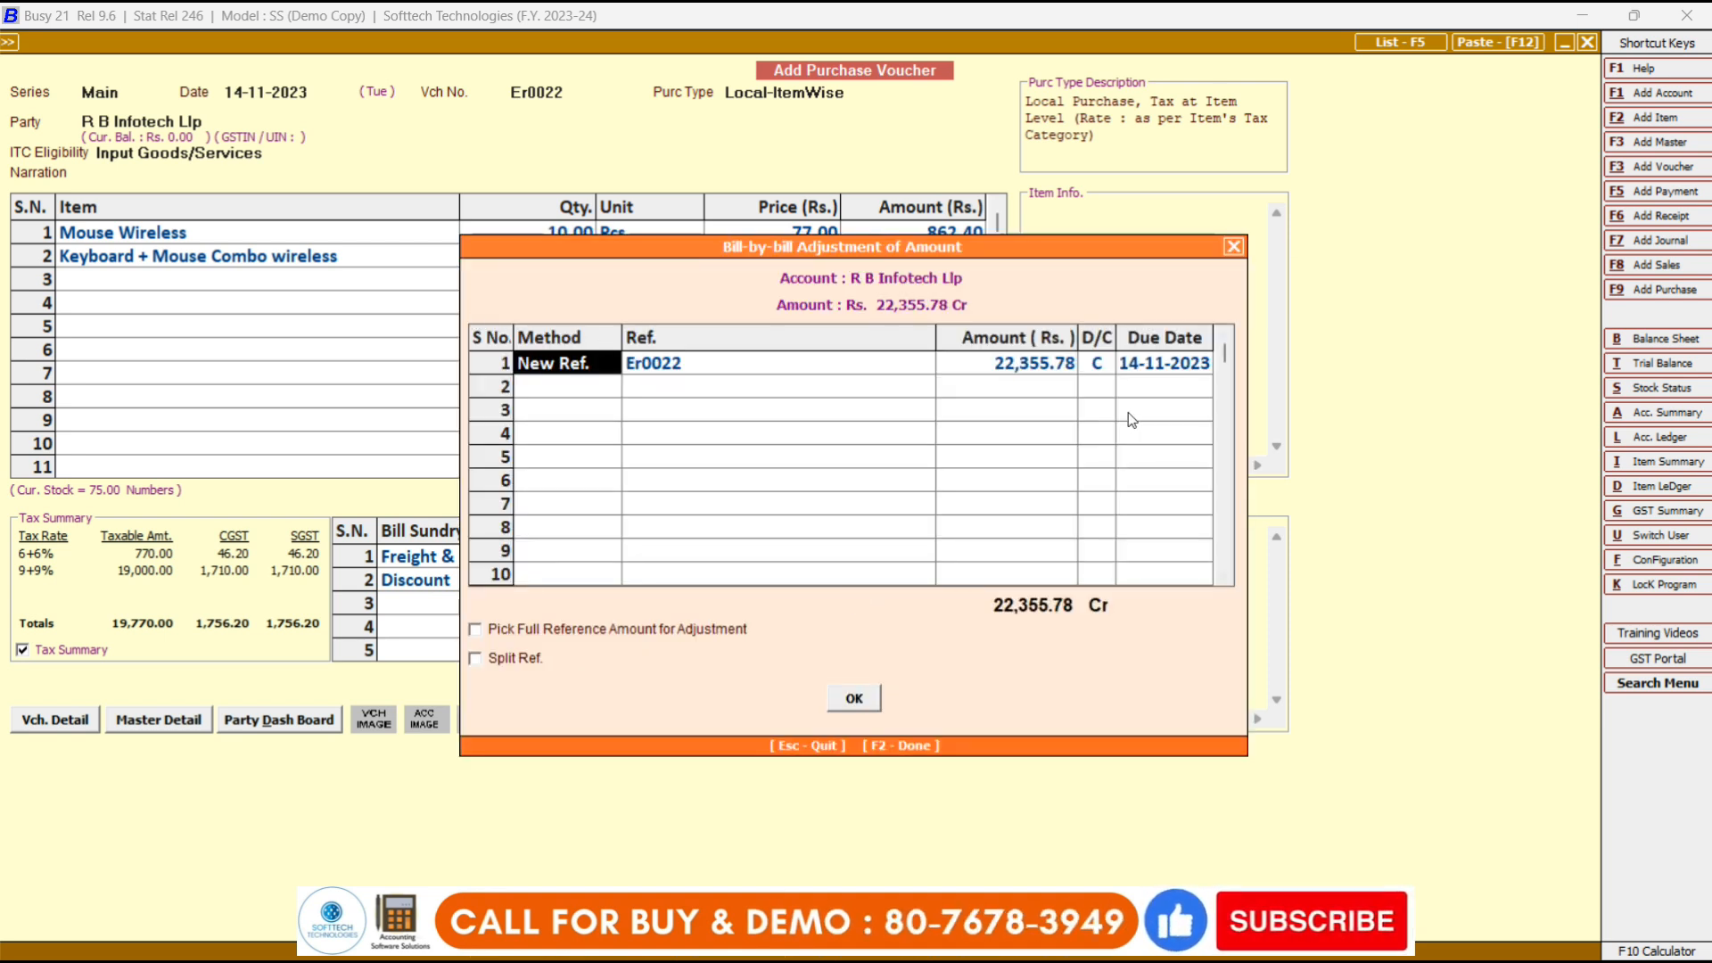
{"action": "left_click", "coordinate": [872, 702]}
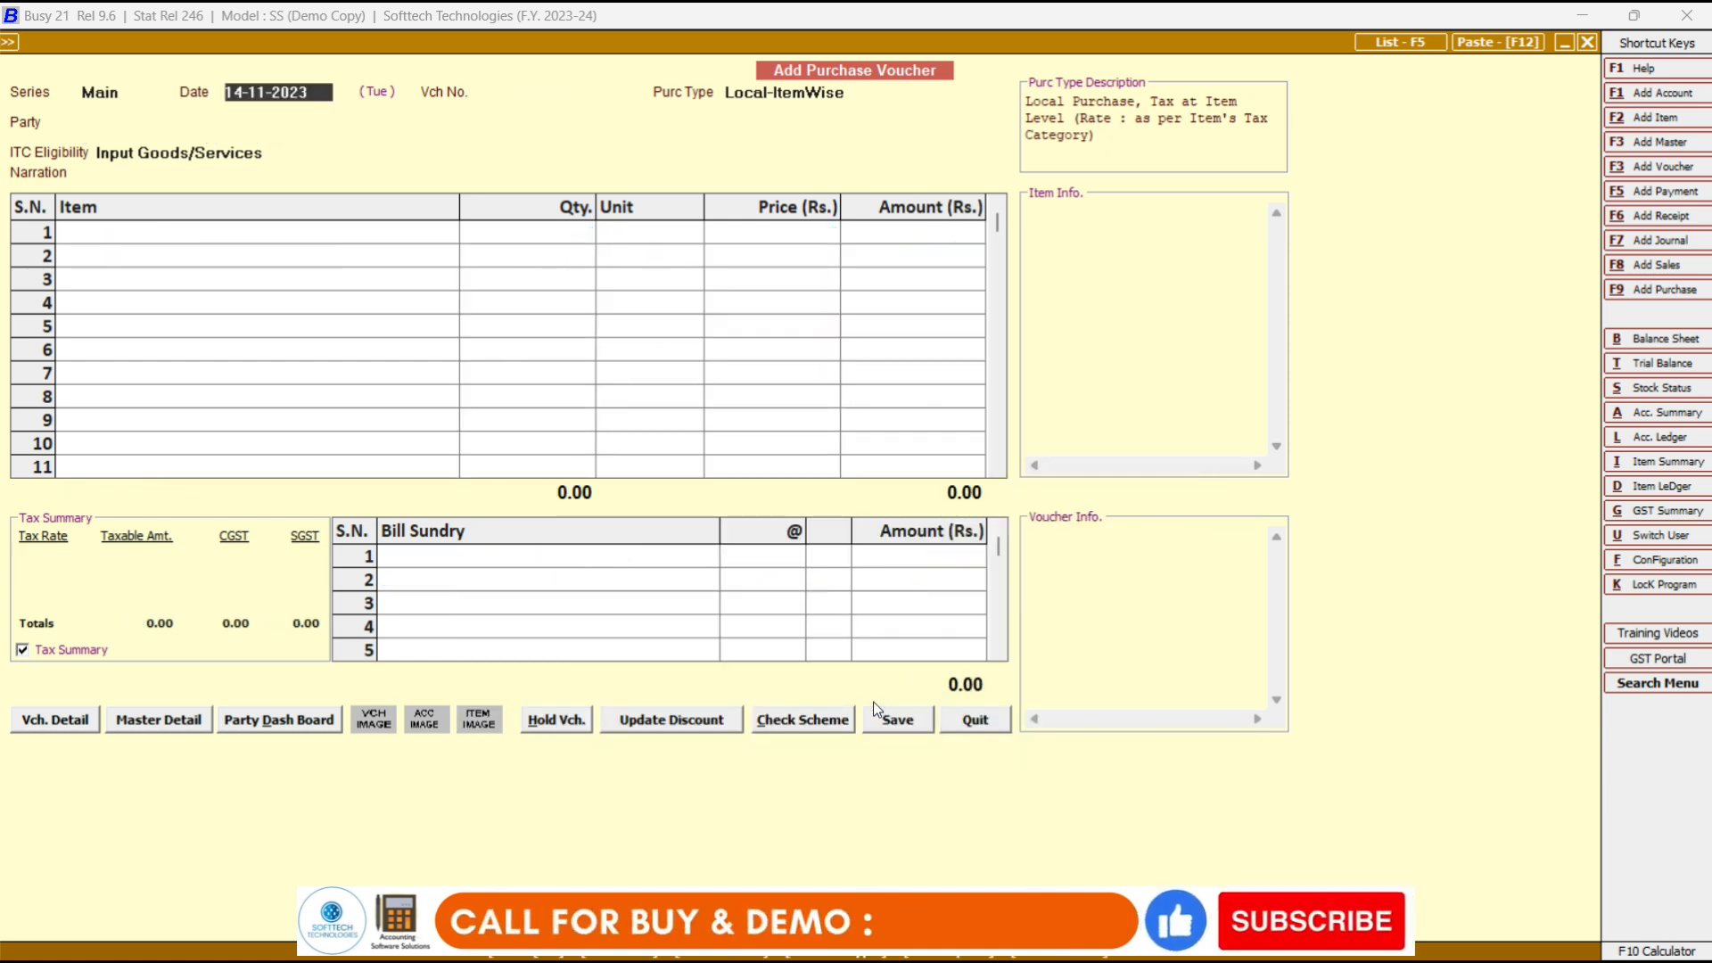
{"action": "key", "text": "Escape"}
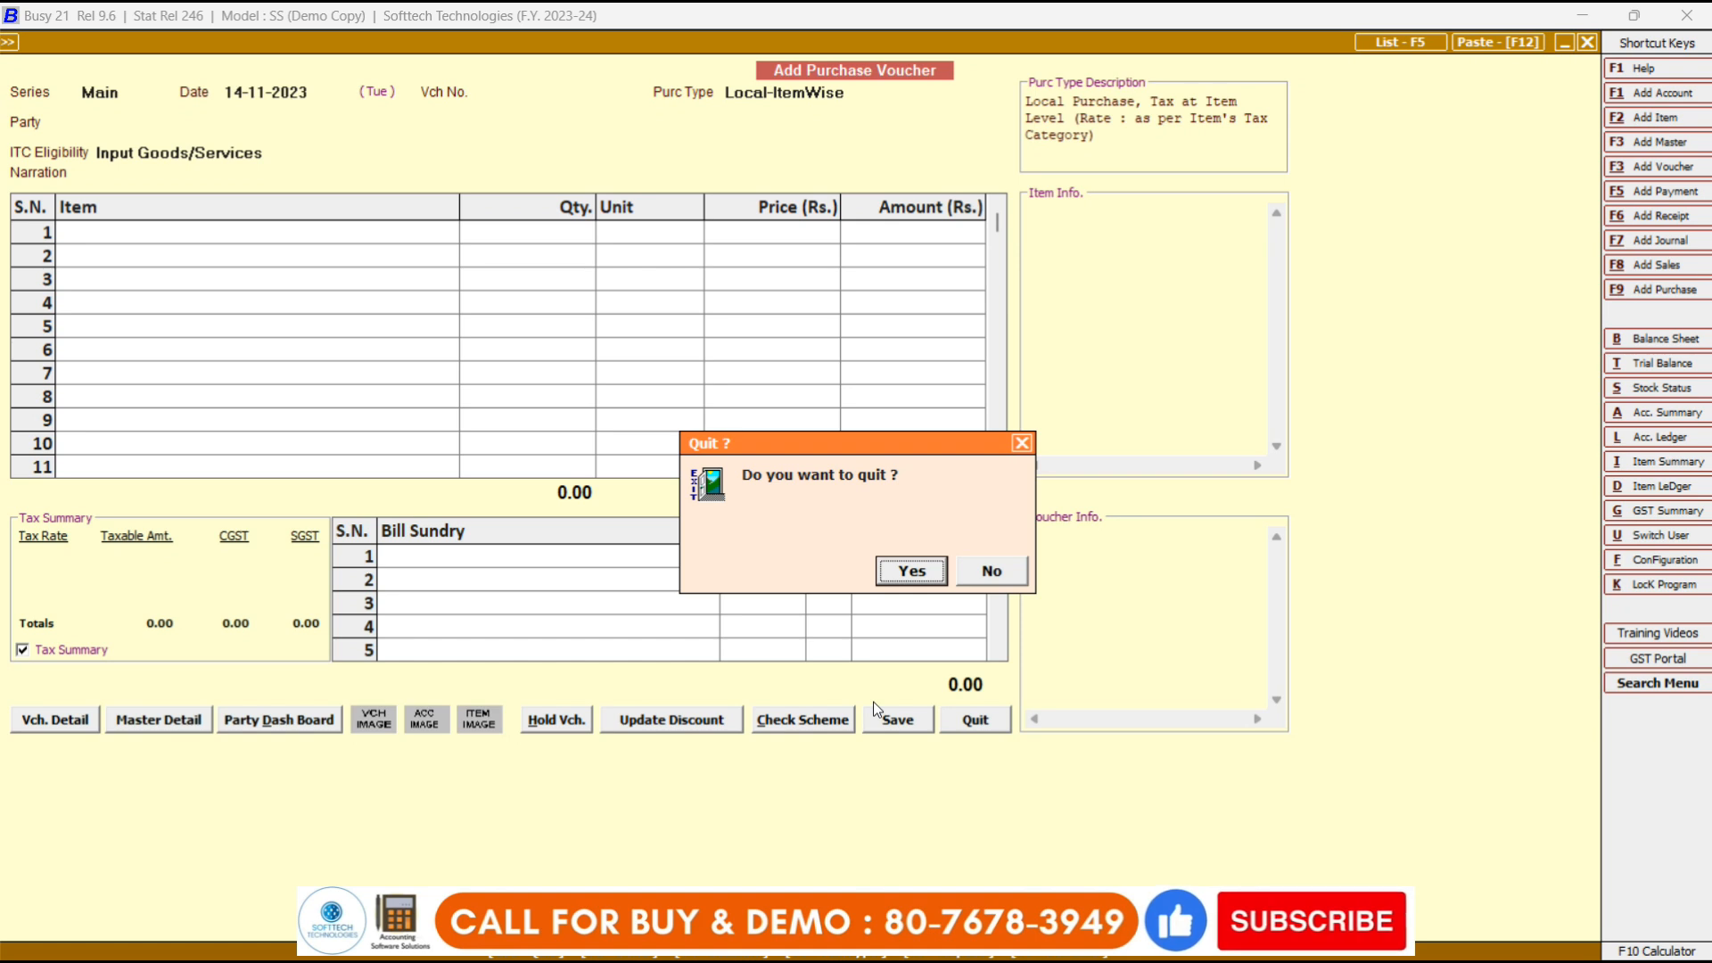
{"action": "key", "text": "Return"}
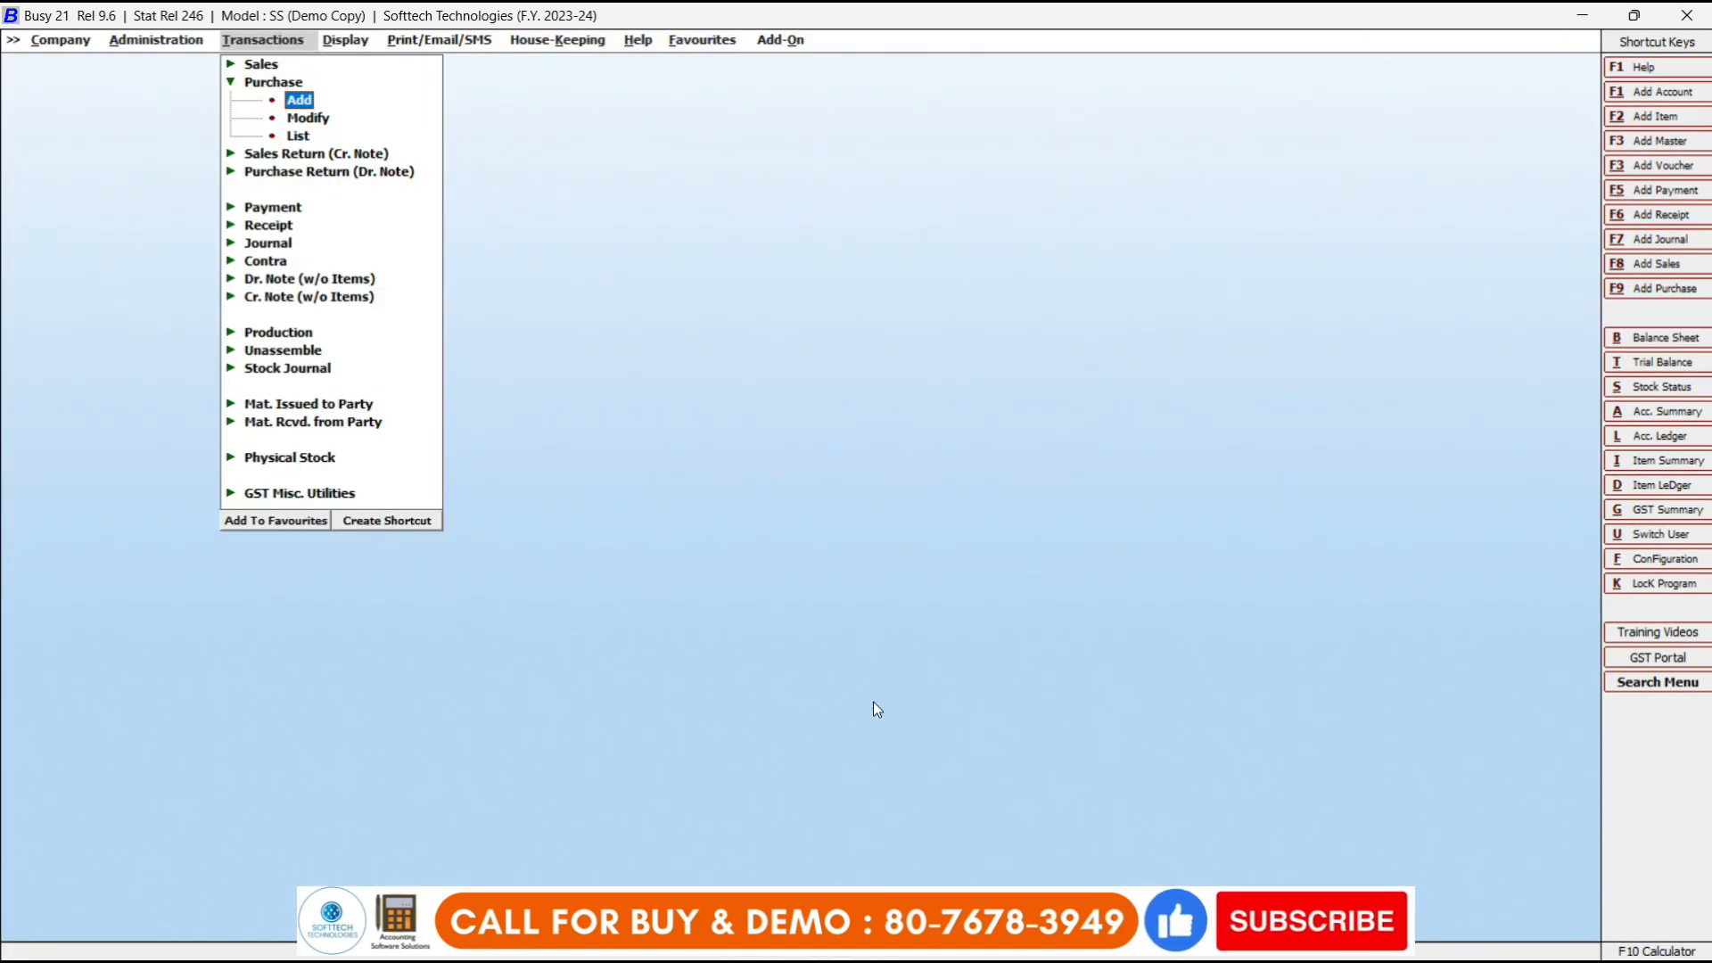
Reopen purchase voucher Er0022 in the Main series for modification.
{"action": "left_click", "coordinate": [325, 124]}
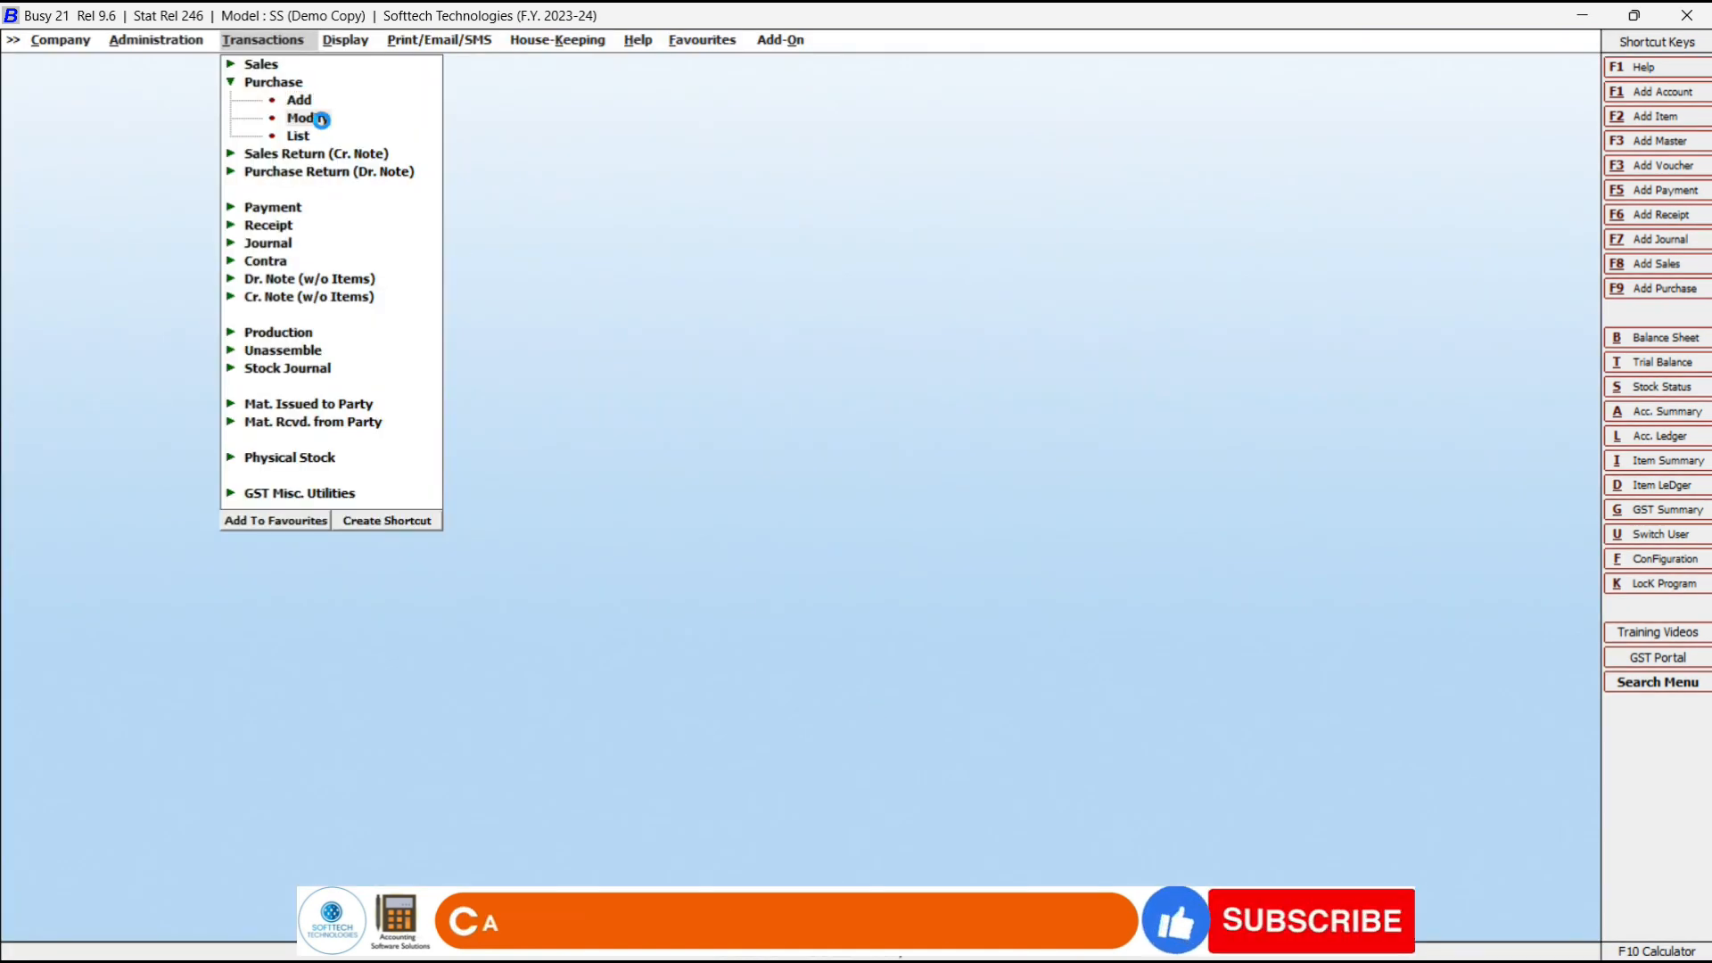
{"action": "key", "text": "Return"}
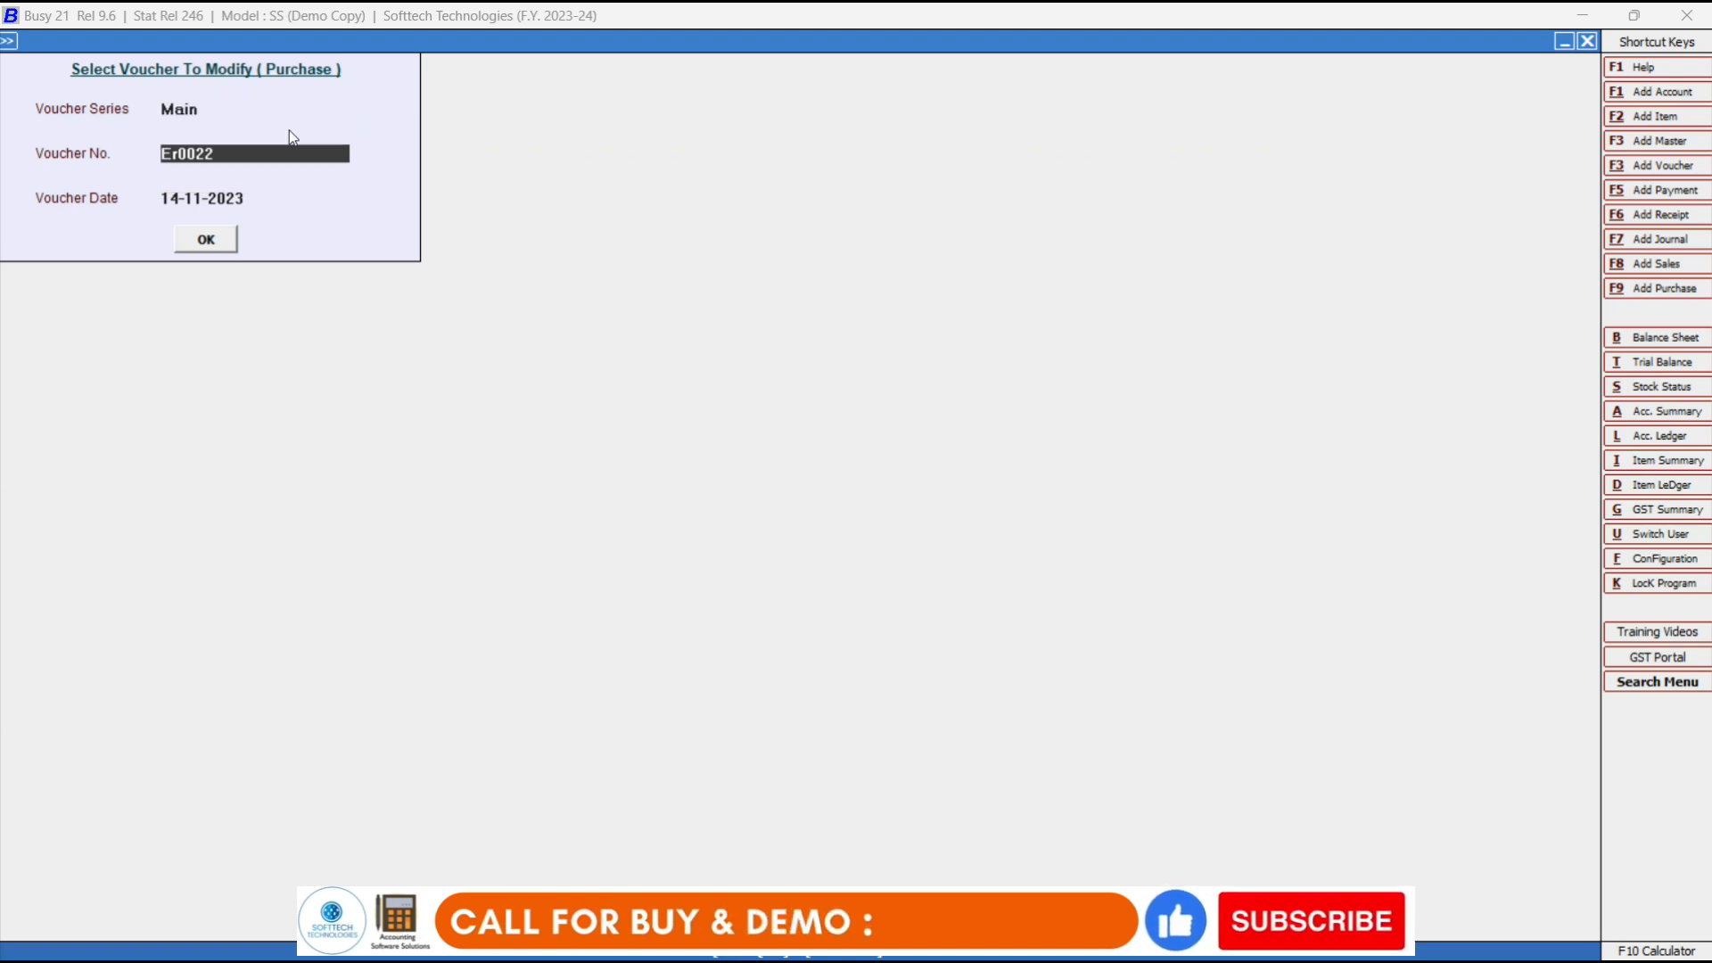
{"action": "key", "text": "Return"}
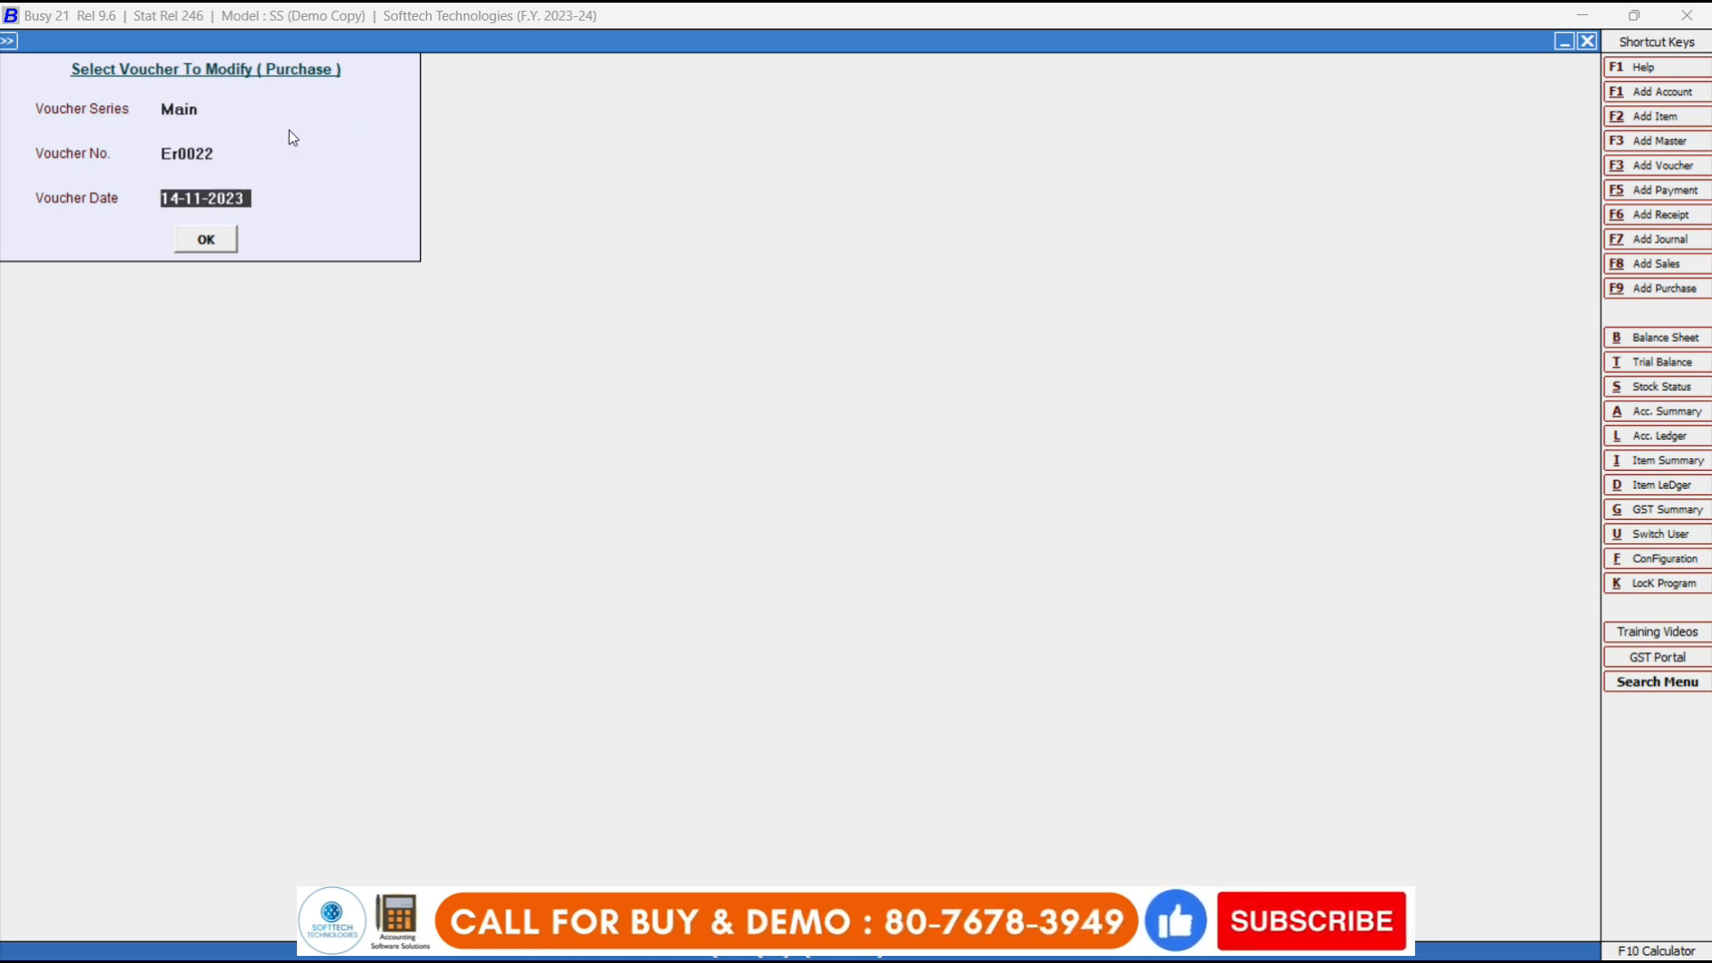
{"action": "key", "text": "Return"}
{"action": "key", "text": "Return"}
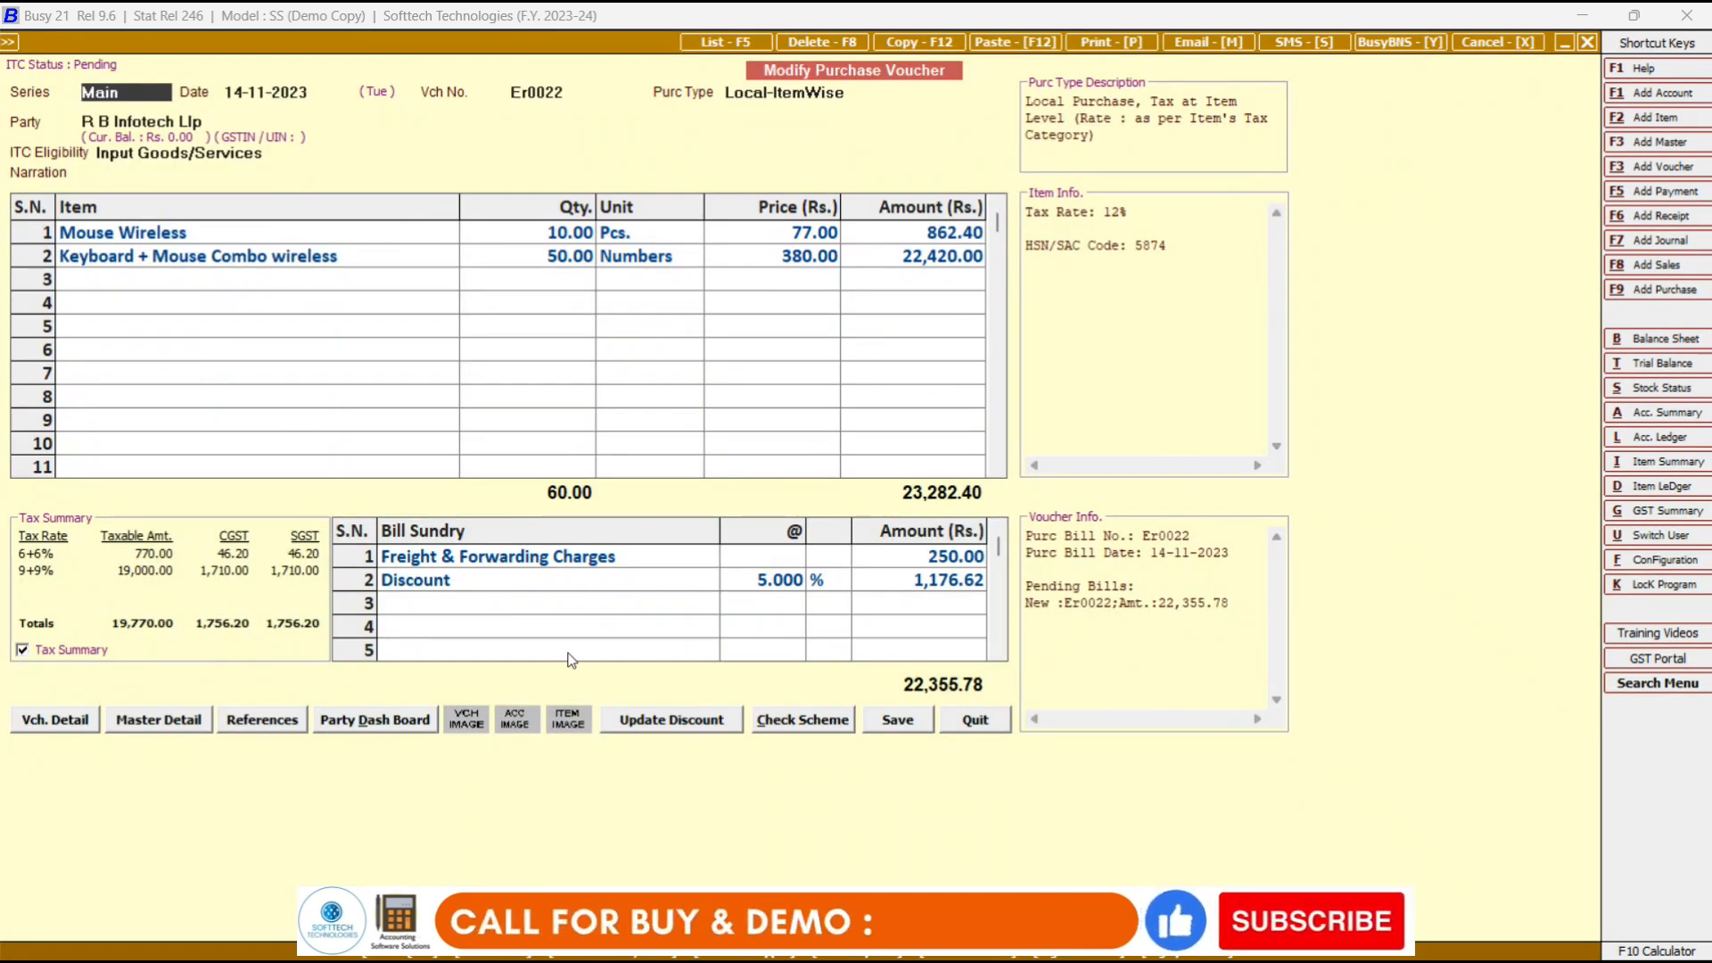
Change the Keyboard + Mouse Combo wireless quantity to 55, making the total 24,485.68.
{"action": "left_click", "coordinate": [551, 258]}
{"action": "type", "text": "55"}
{"action": "key", "text": "Return"}
{"action": "key", "text": "Return"}
{"action": "key", "text": "Return"}
{"action": "key", "text": "Return"}
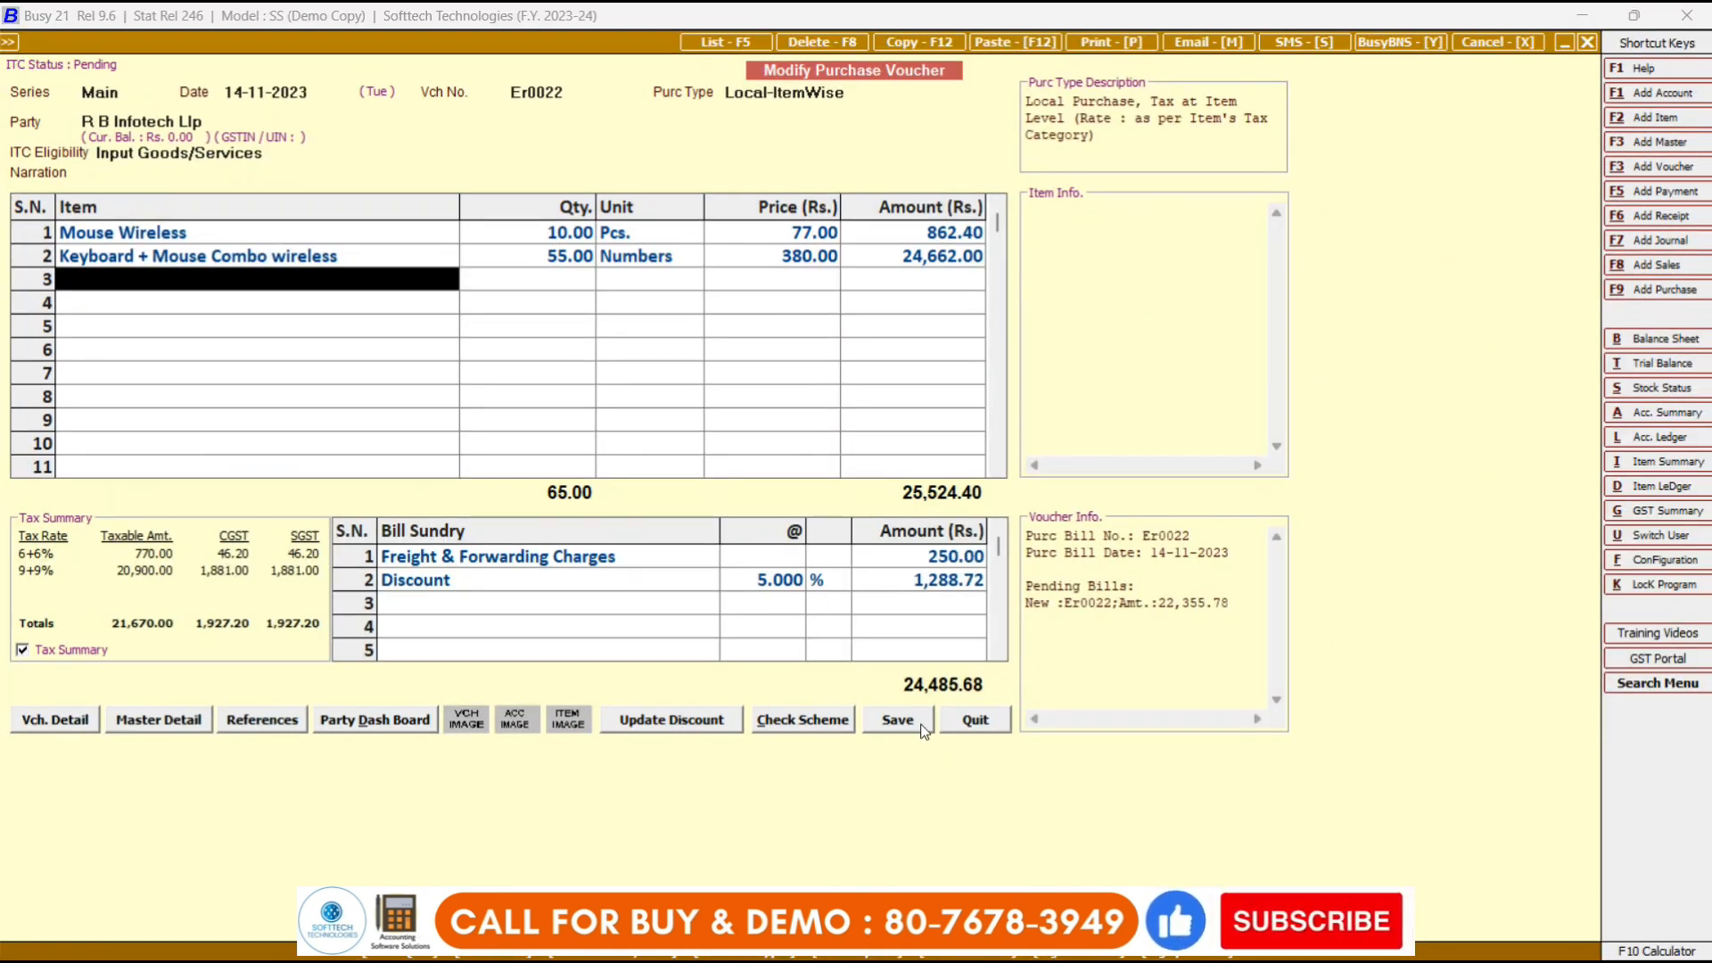
Save modified voucher Er0022 at 24,485.68, accepting the warning, GST and bill-by-bill dialogs.
{"action": "left_click", "coordinate": [923, 730]}
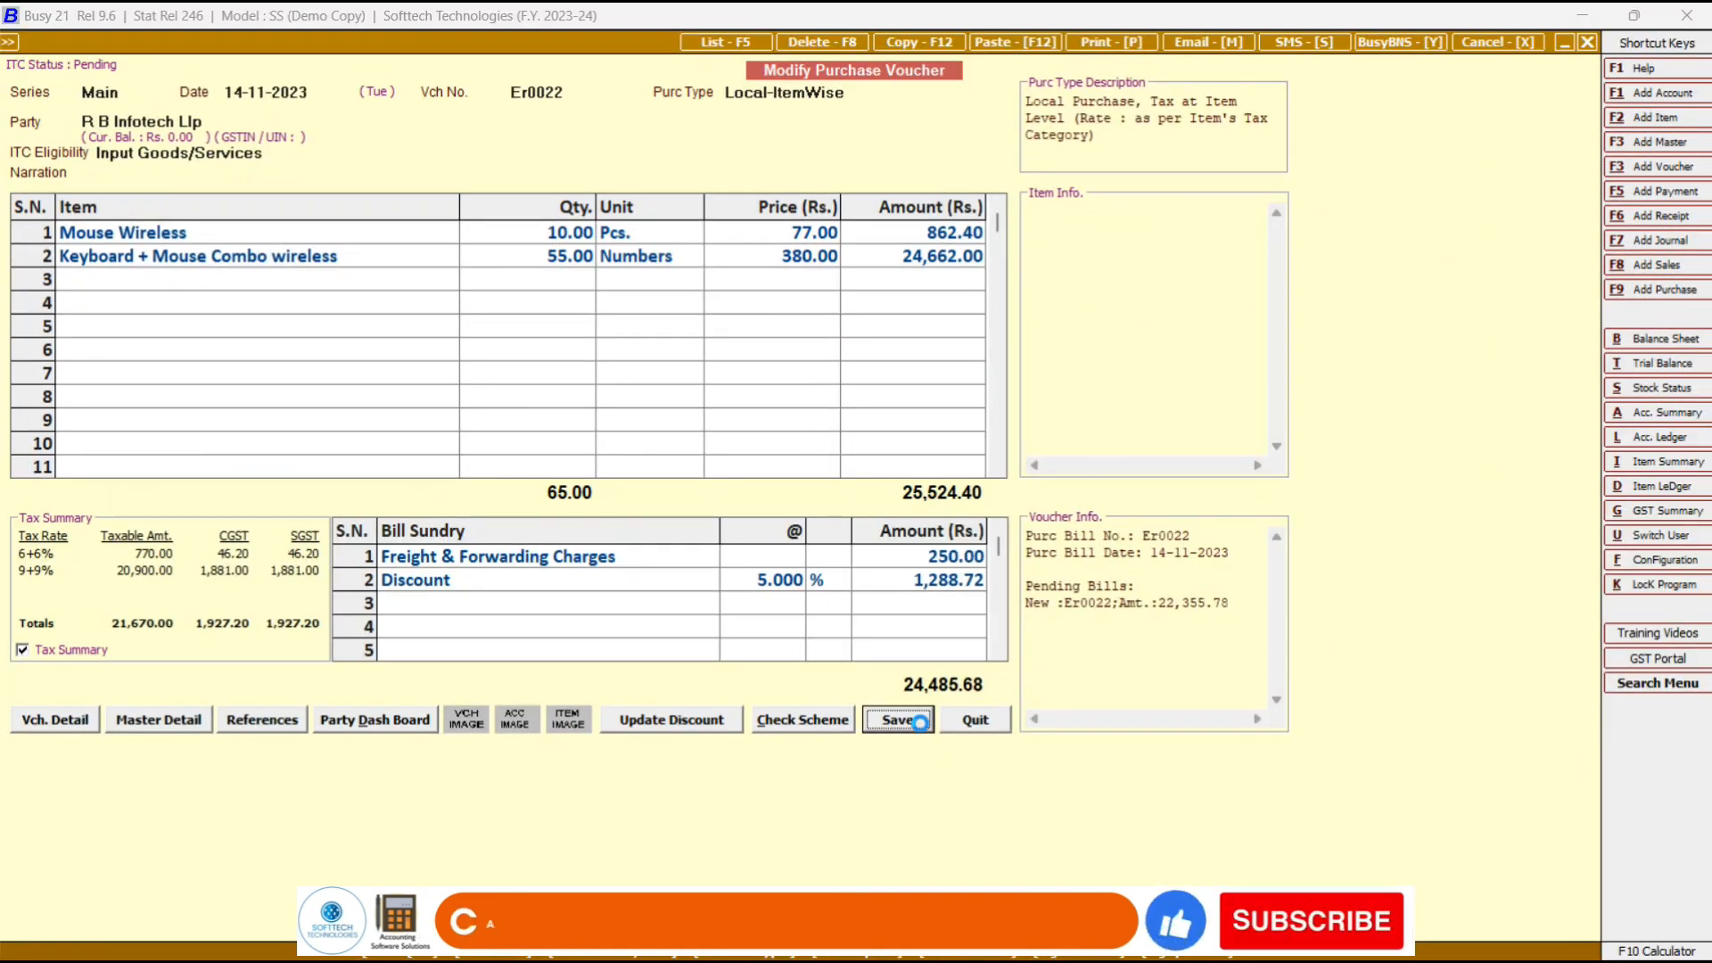
{"action": "left_click", "coordinate": [912, 571]}
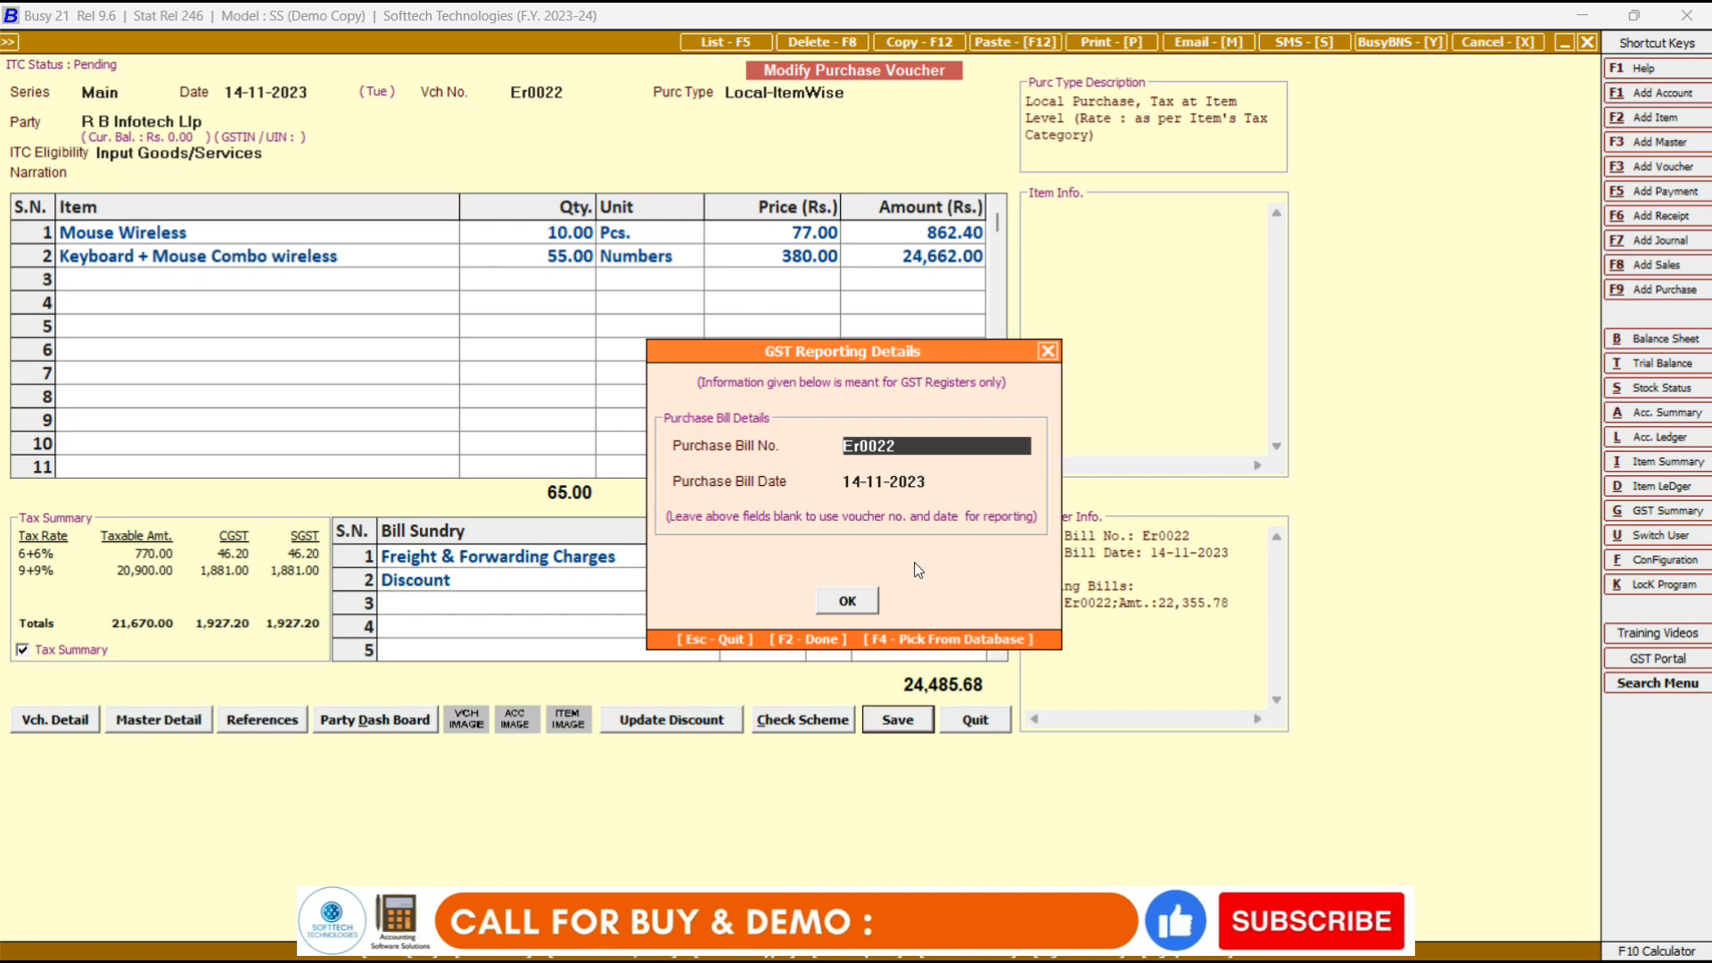
{"action": "left_click", "coordinate": [858, 594]}
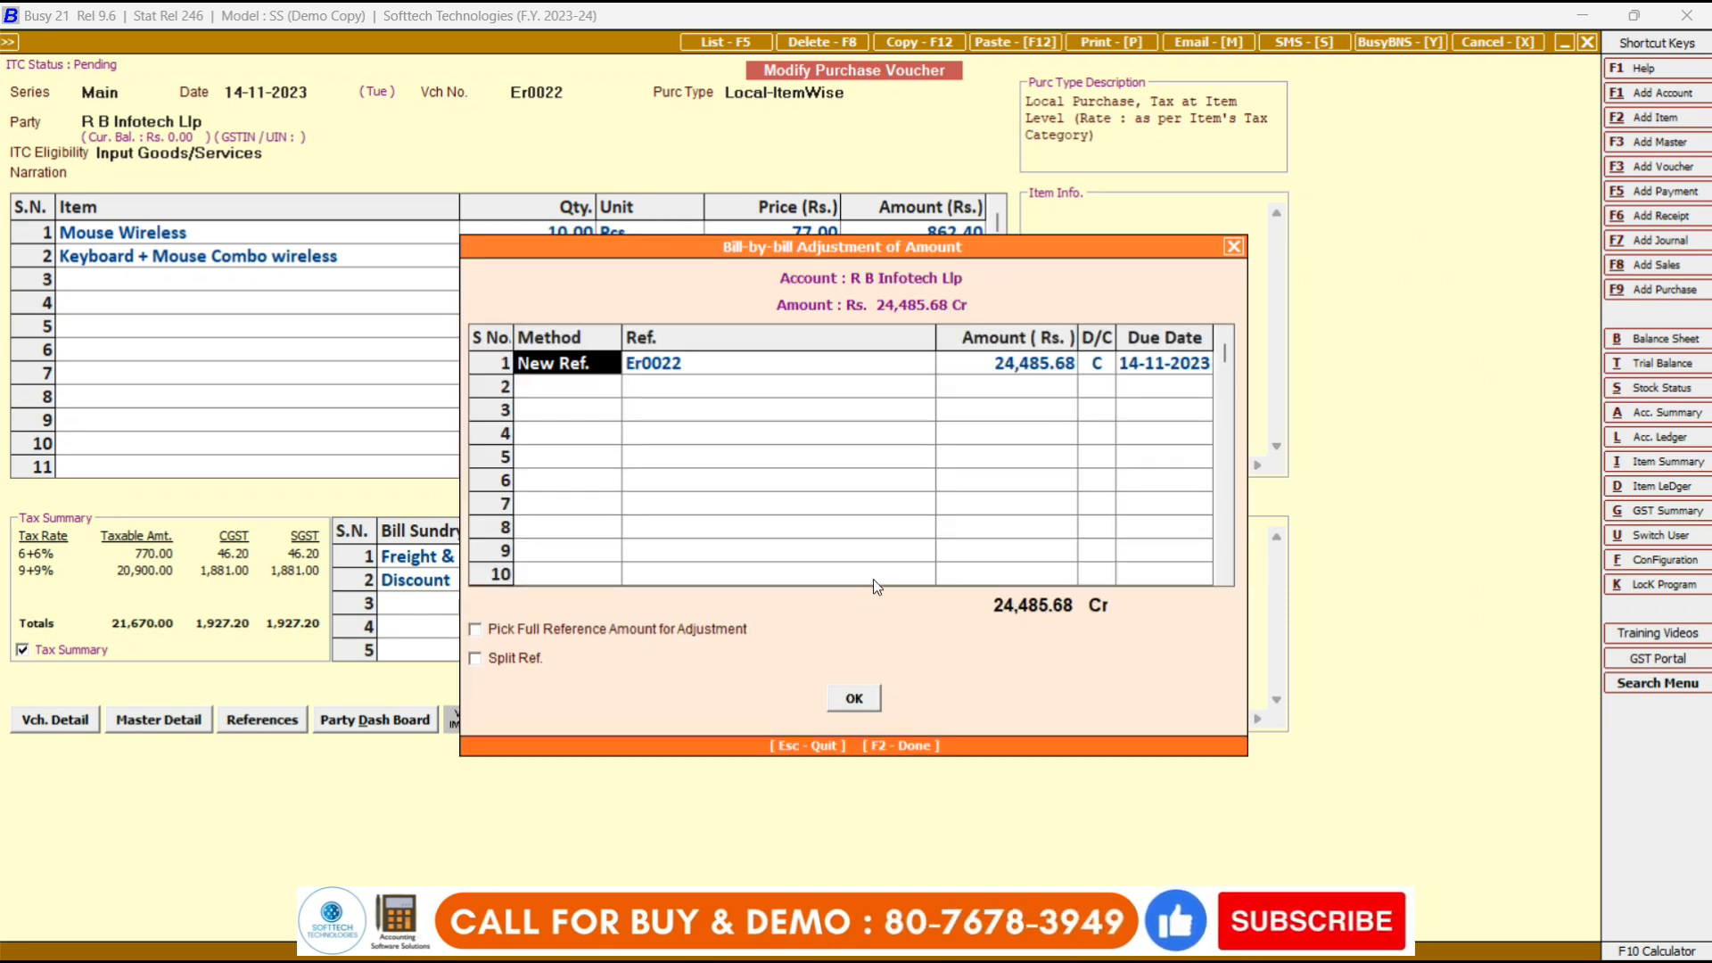
{"action": "left_click", "coordinate": [852, 699]}
{"action": "key", "text": "Escape"}
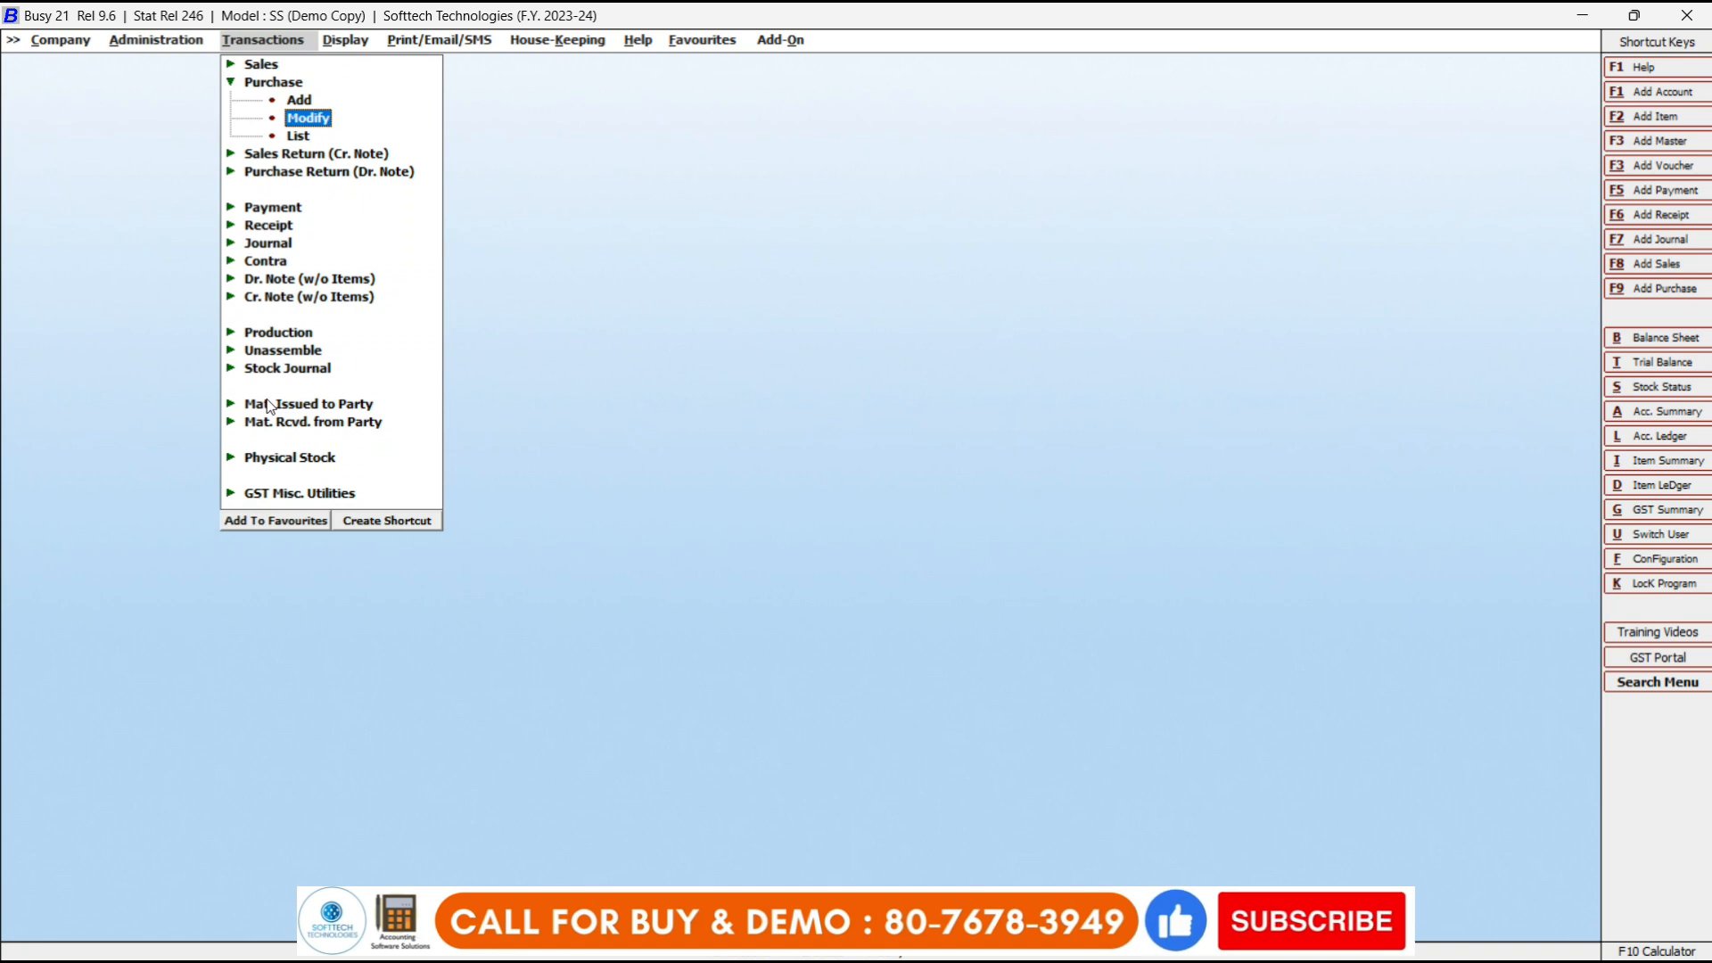
Open the List of Purchase Vouchers report on screen for all voucher series.
{"action": "key", "text": "Down"}
{"action": "key", "text": "Up"}
{"action": "key", "text": "Down"}
{"action": "key", "text": "Return"}
{"action": "key", "text": "Return"}
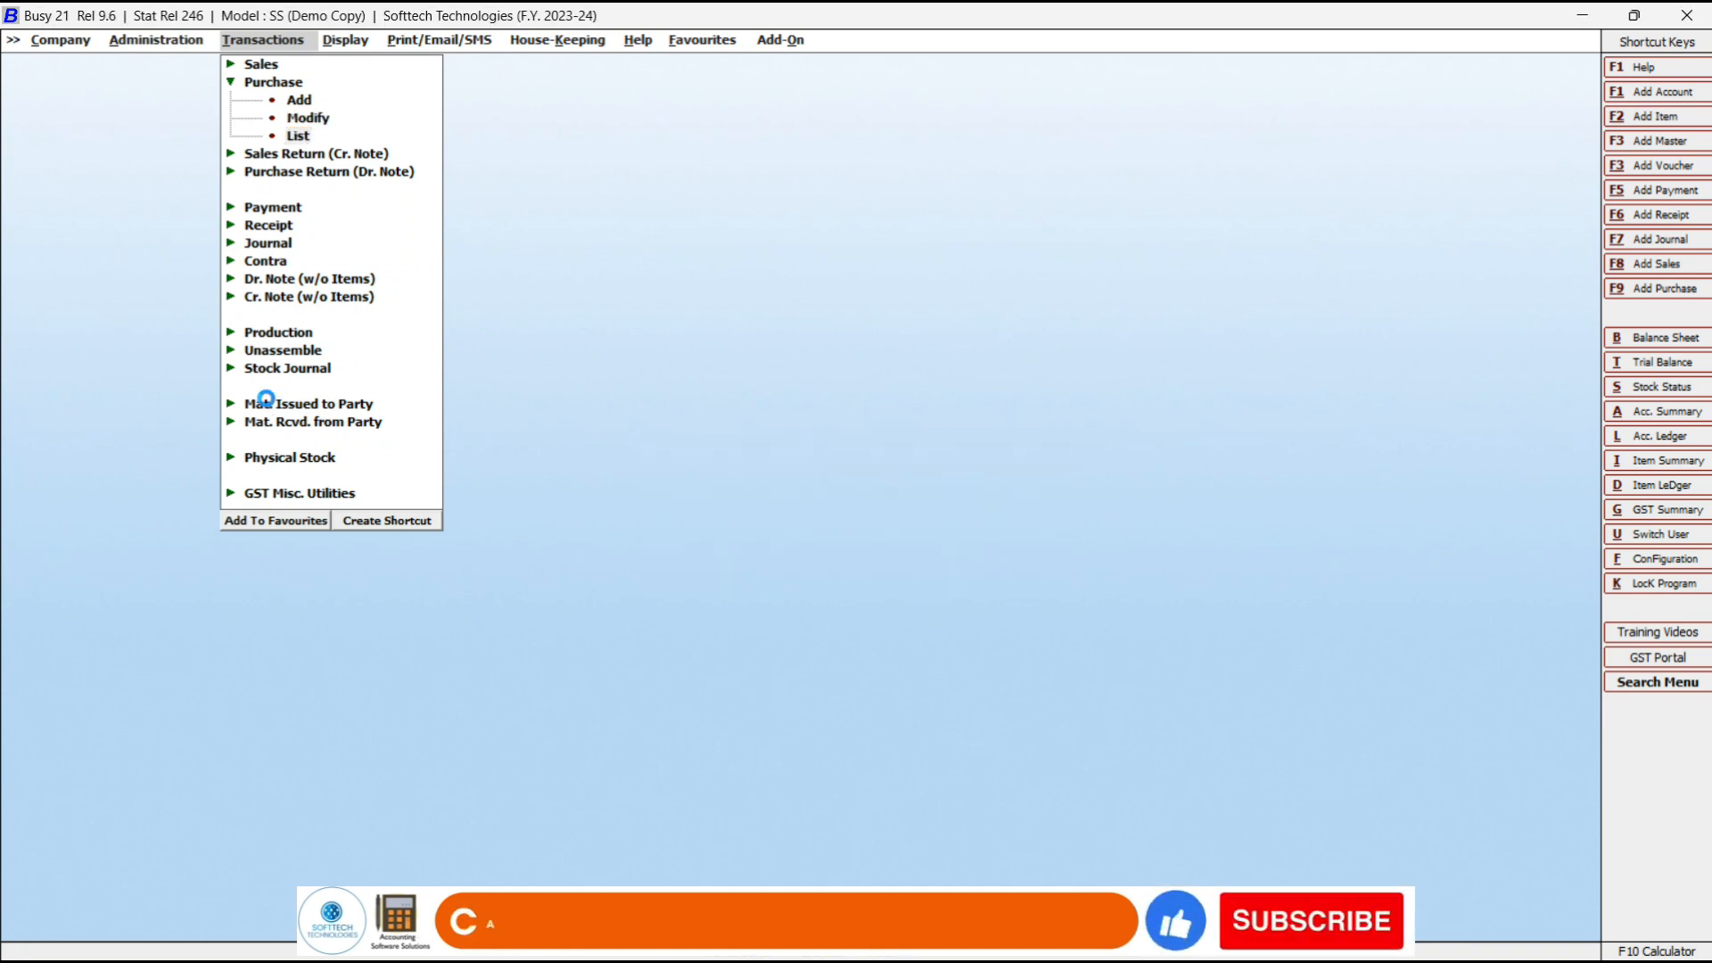
{"action": "key", "text": "Return"}
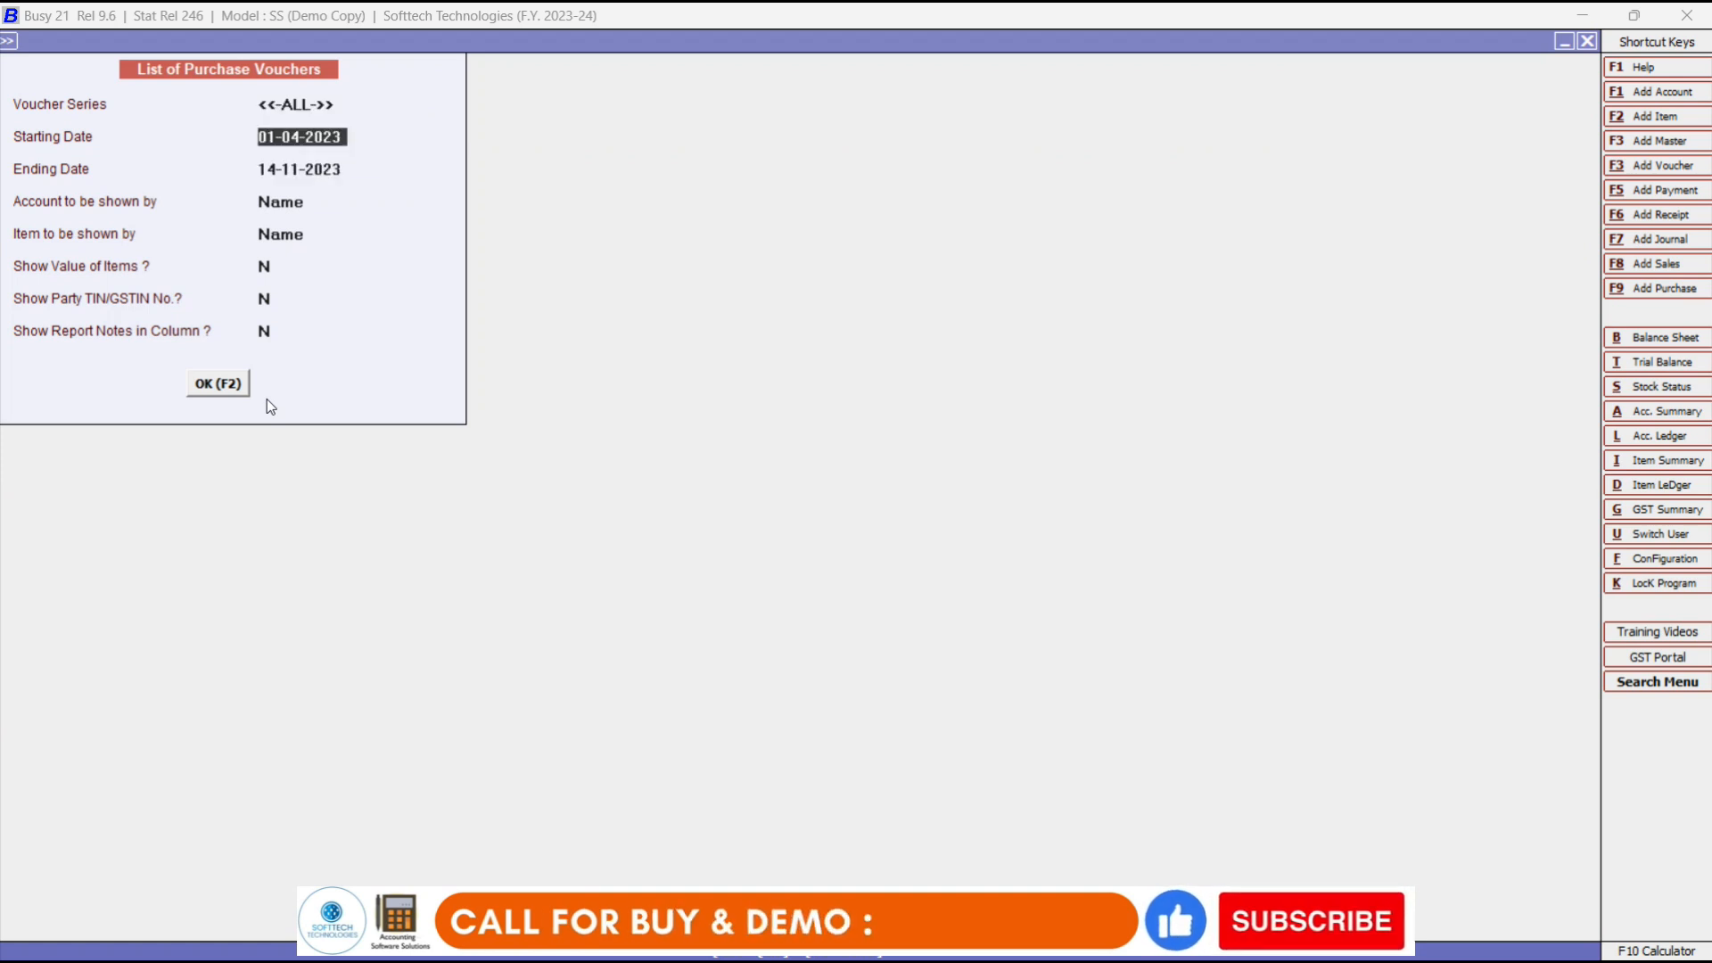
{"action": "key", "text": "Return"}
{"action": "key", "text": "Return"}
{"action": "key", "text": "Return"}
{"action": "key", "text": "Return"}
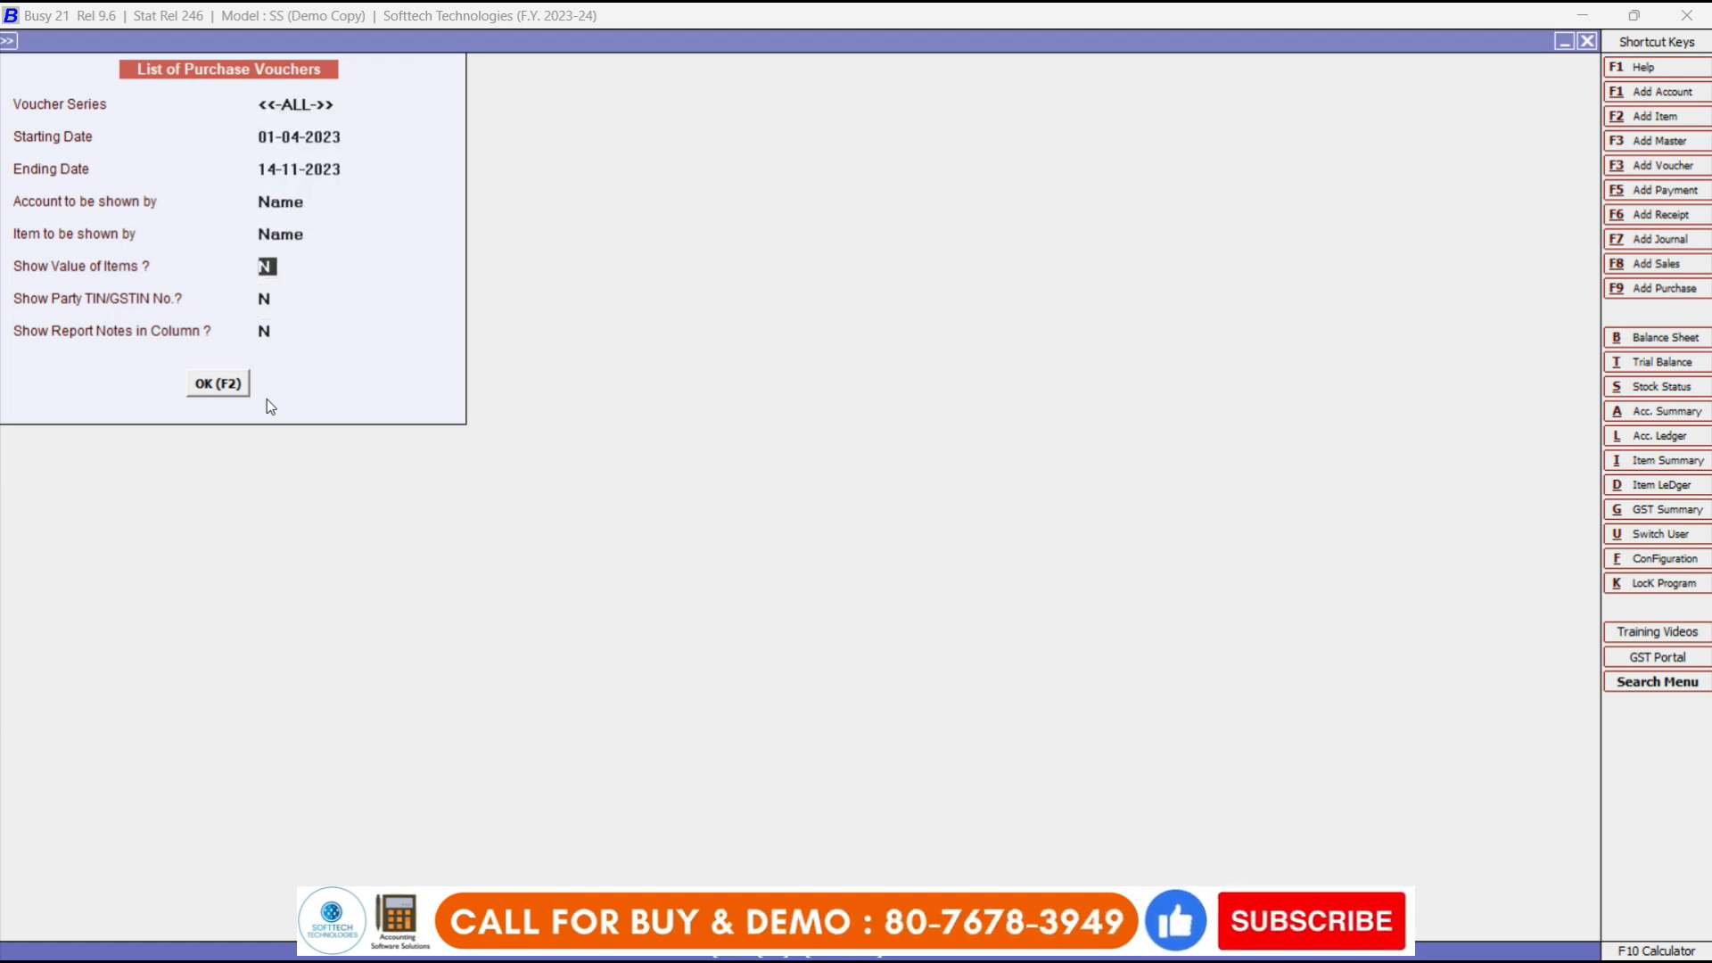
Set Show Value of Items and Show Report Notes to Y, leave GSTIN hidden, and generate the list.
{"action": "key", "text": "y"}
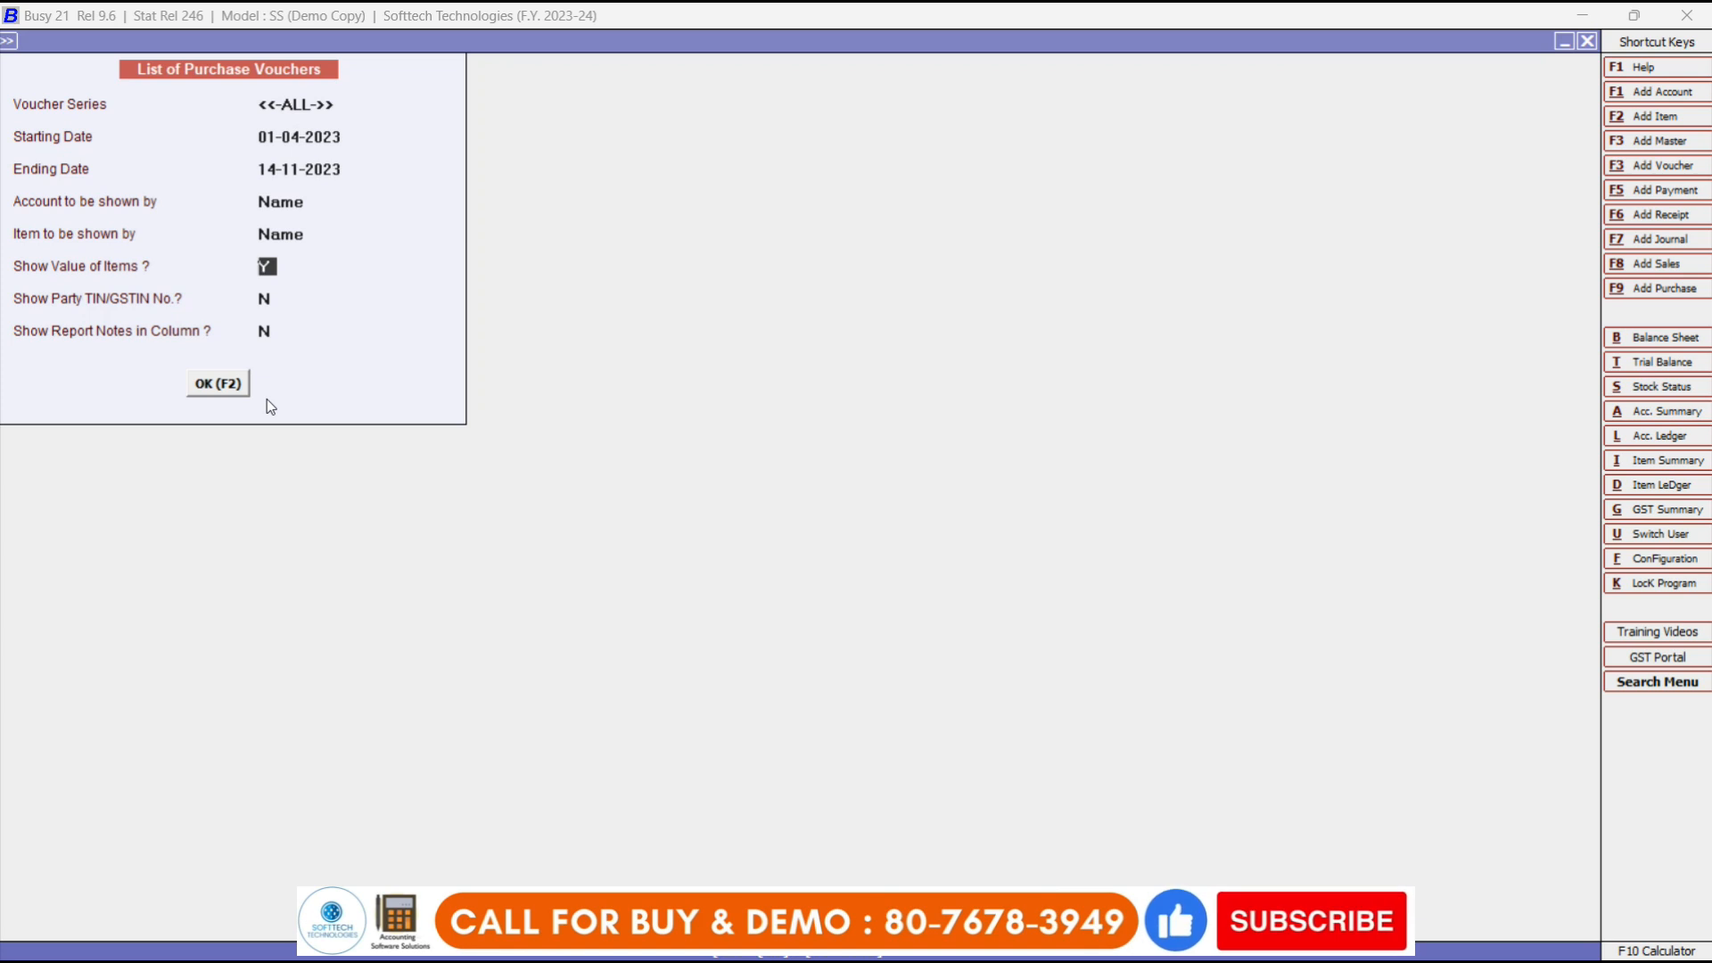
{"action": "key", "text": "Return"}
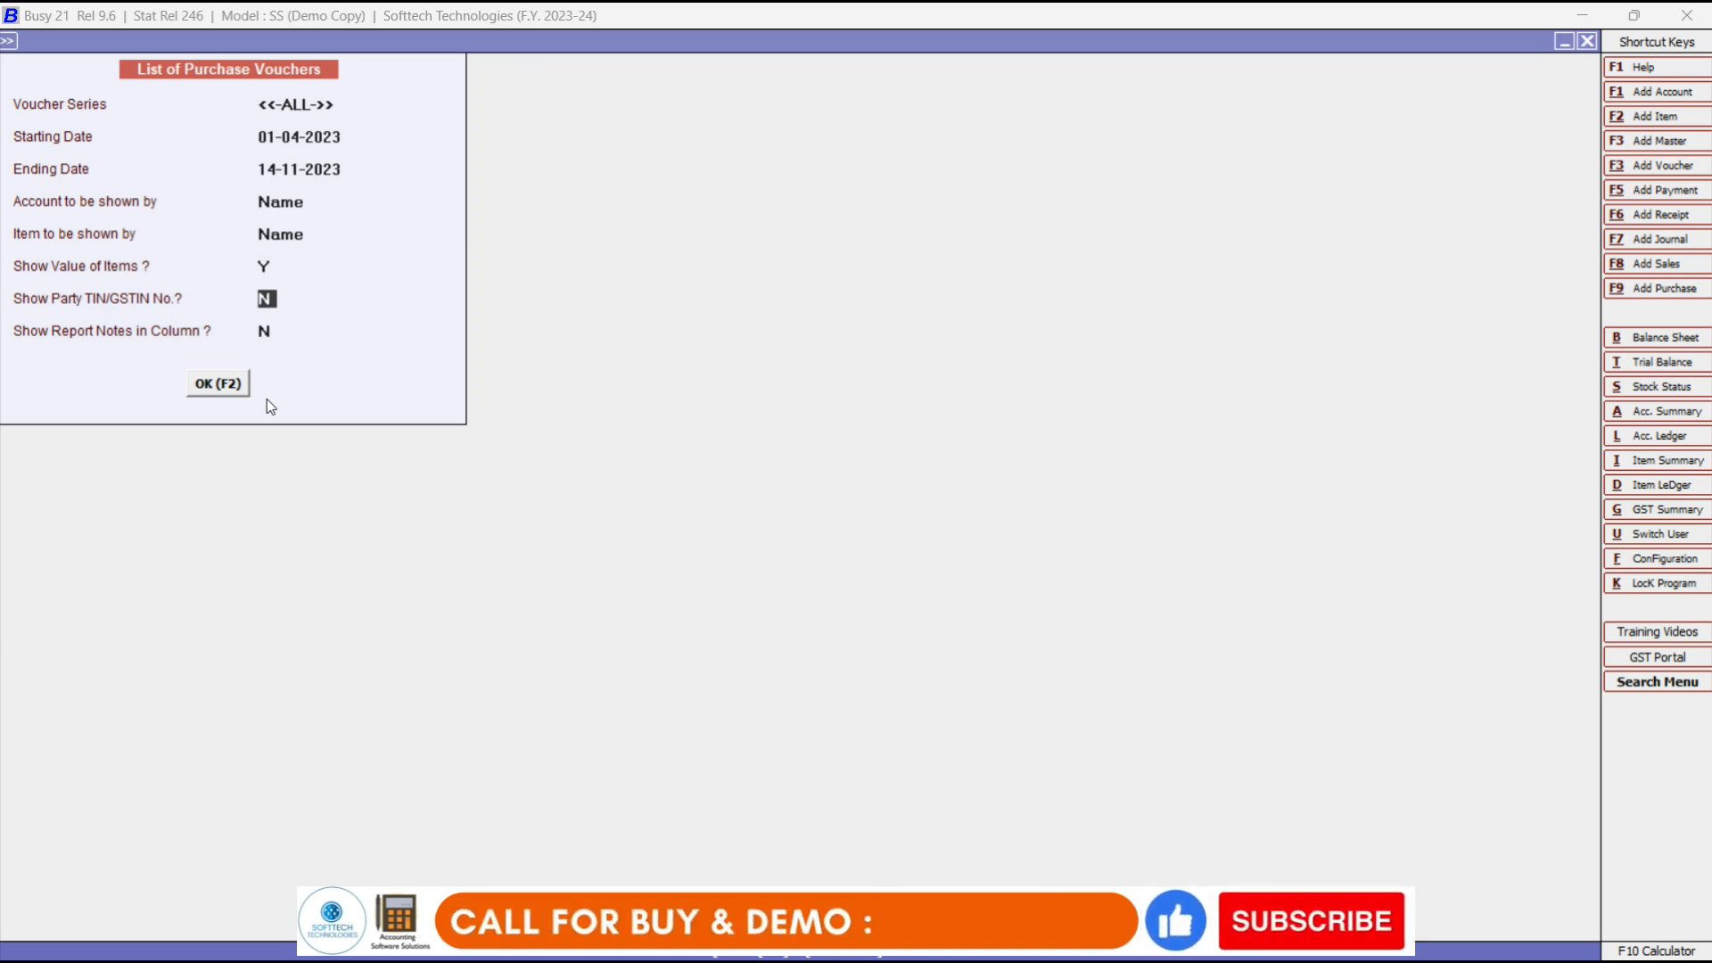
{"action": "key", "text": "Return"}
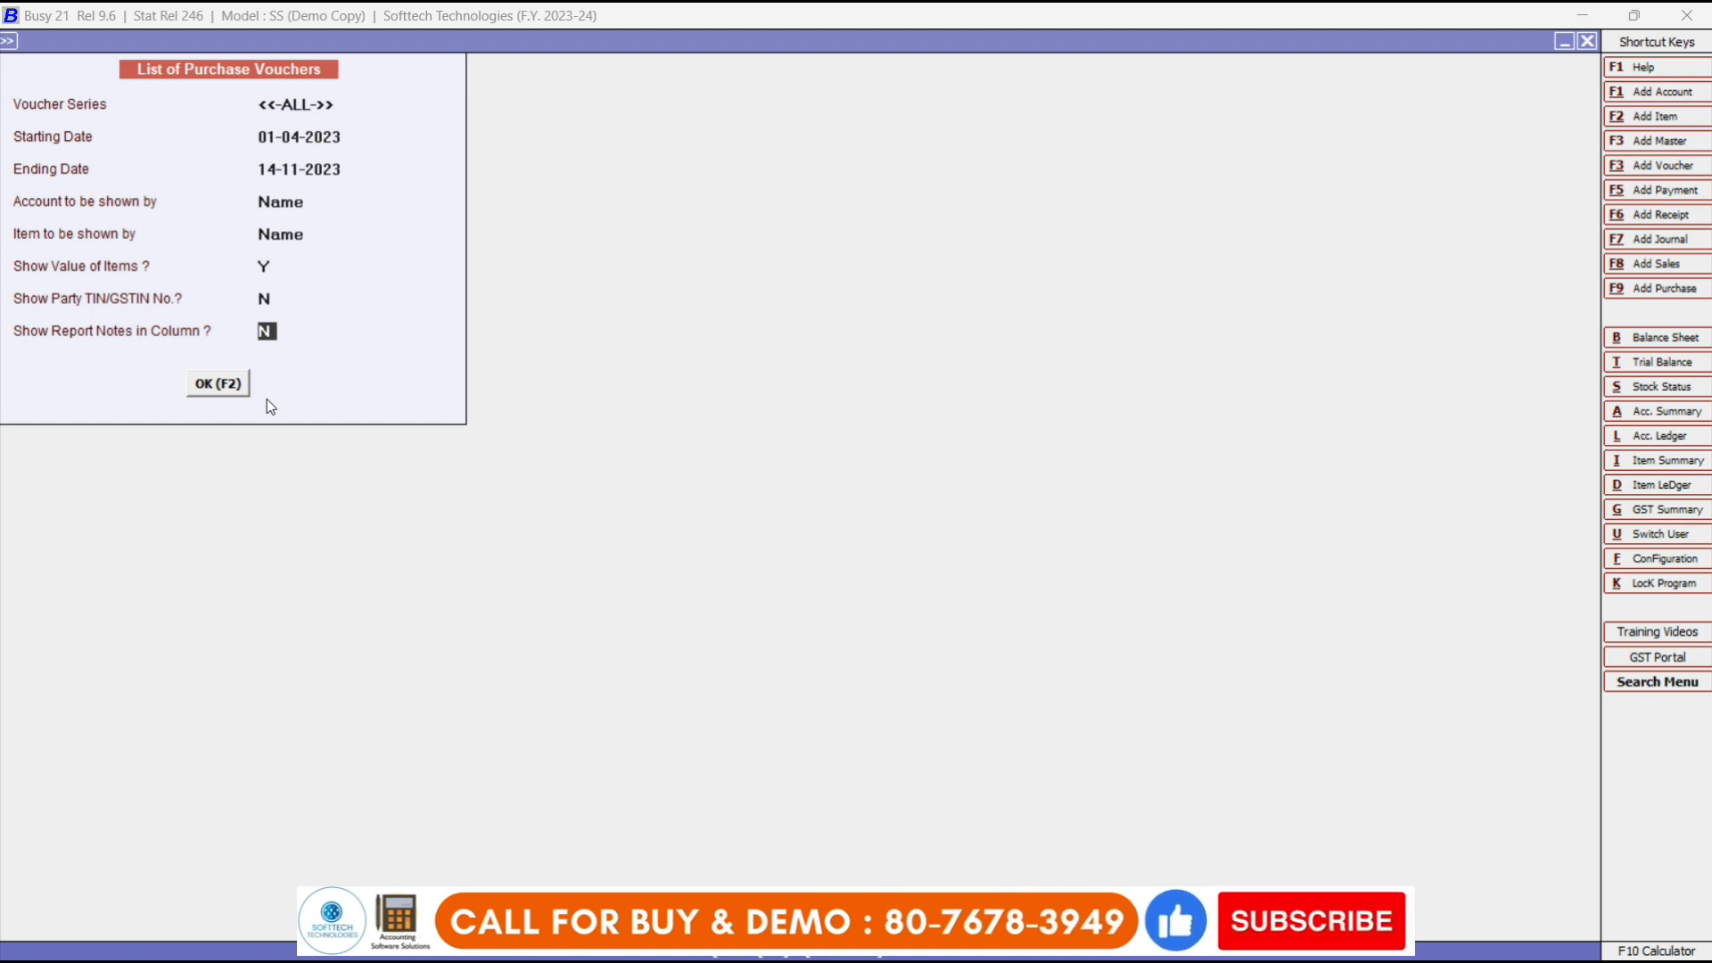
{"action": "type", "text": "y"}
{"action": "key", "text": "Return"}
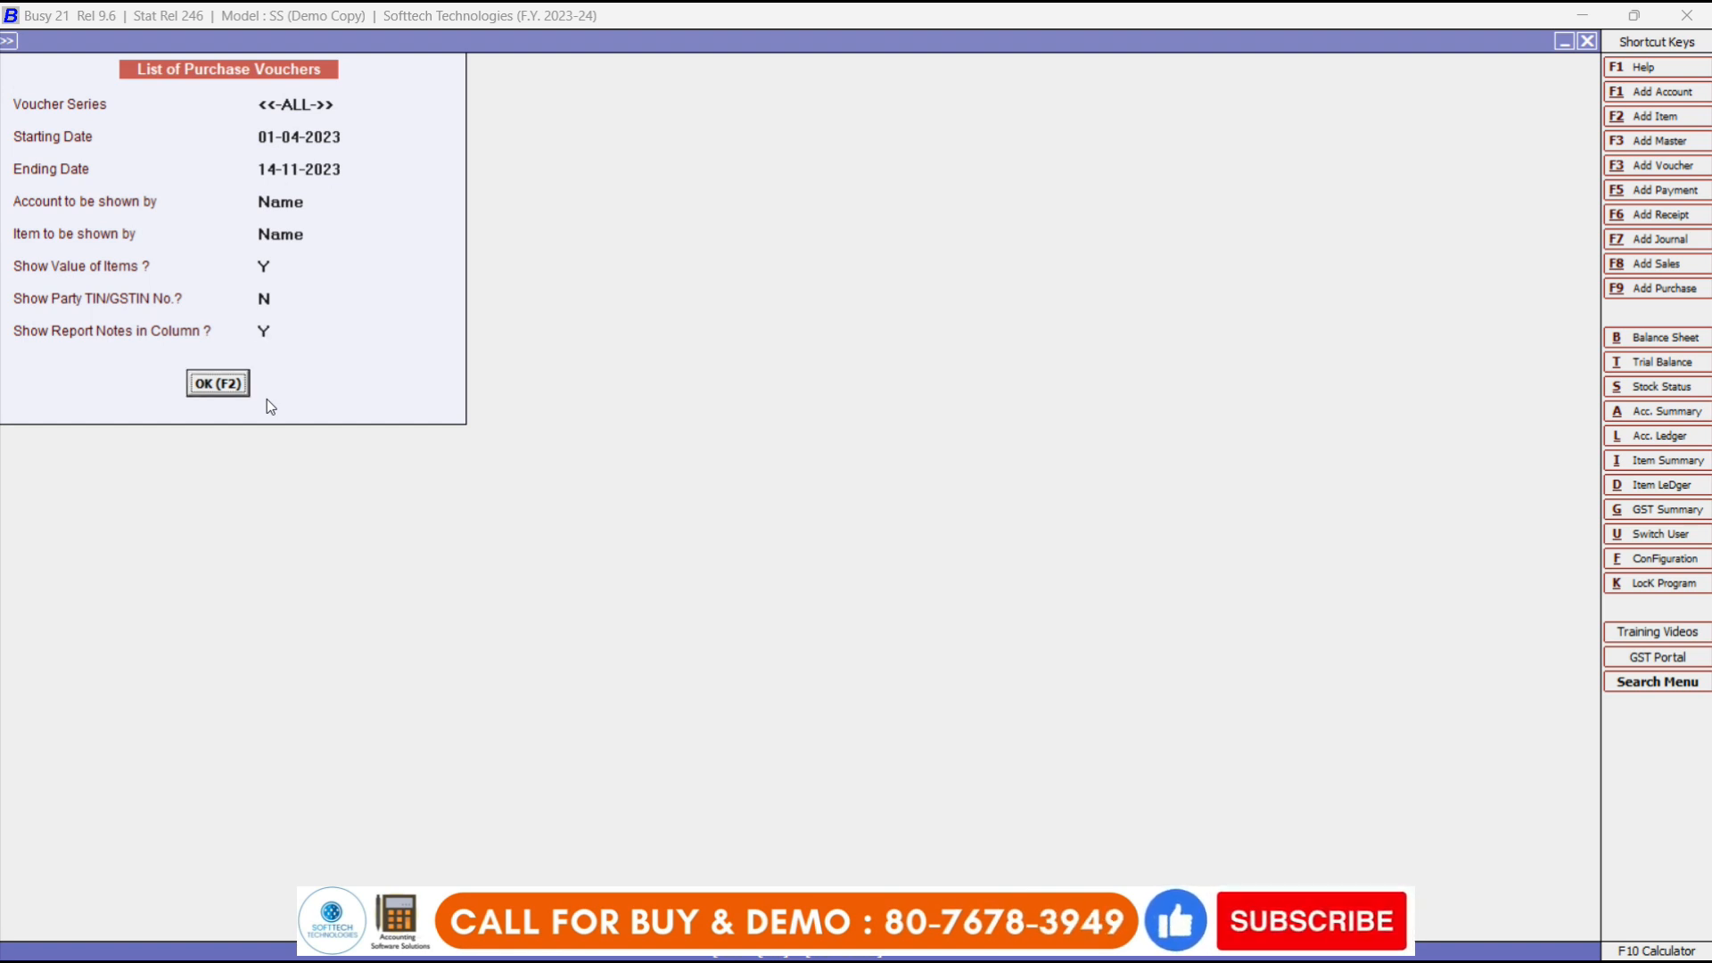
{"action": "key", "text": "Return"}
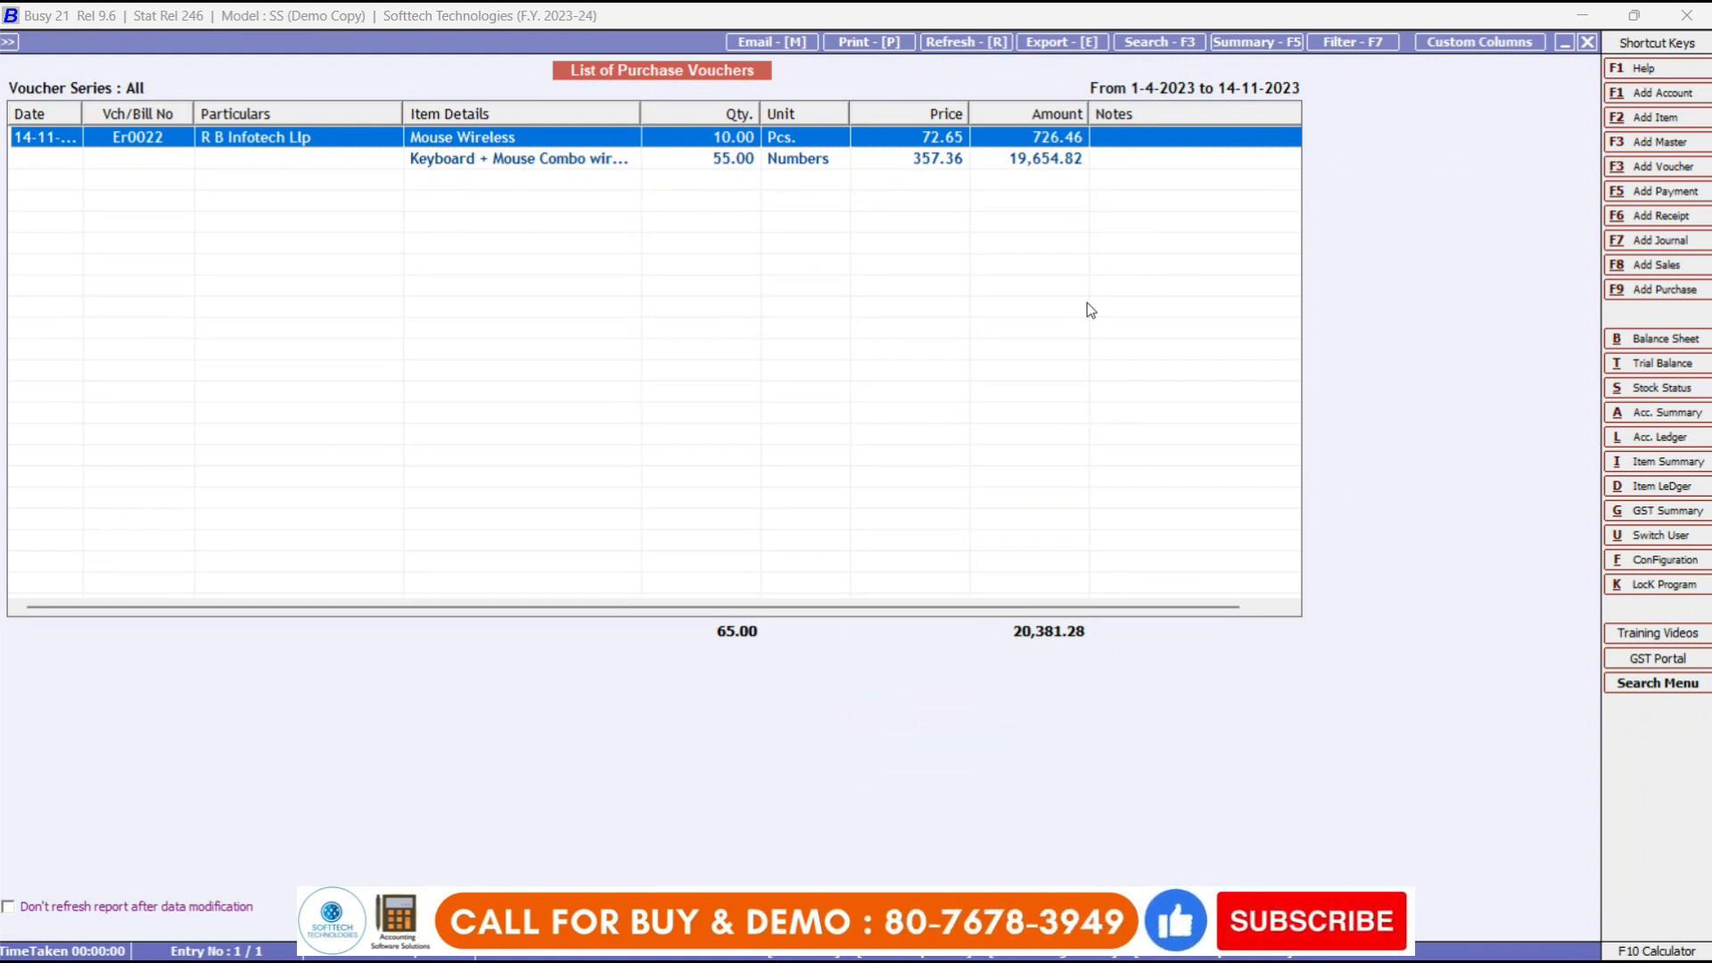
Open Er0022 from the list, cancel its deletion, and exit back to the list options.
{"action": "key", "text": "Return"}
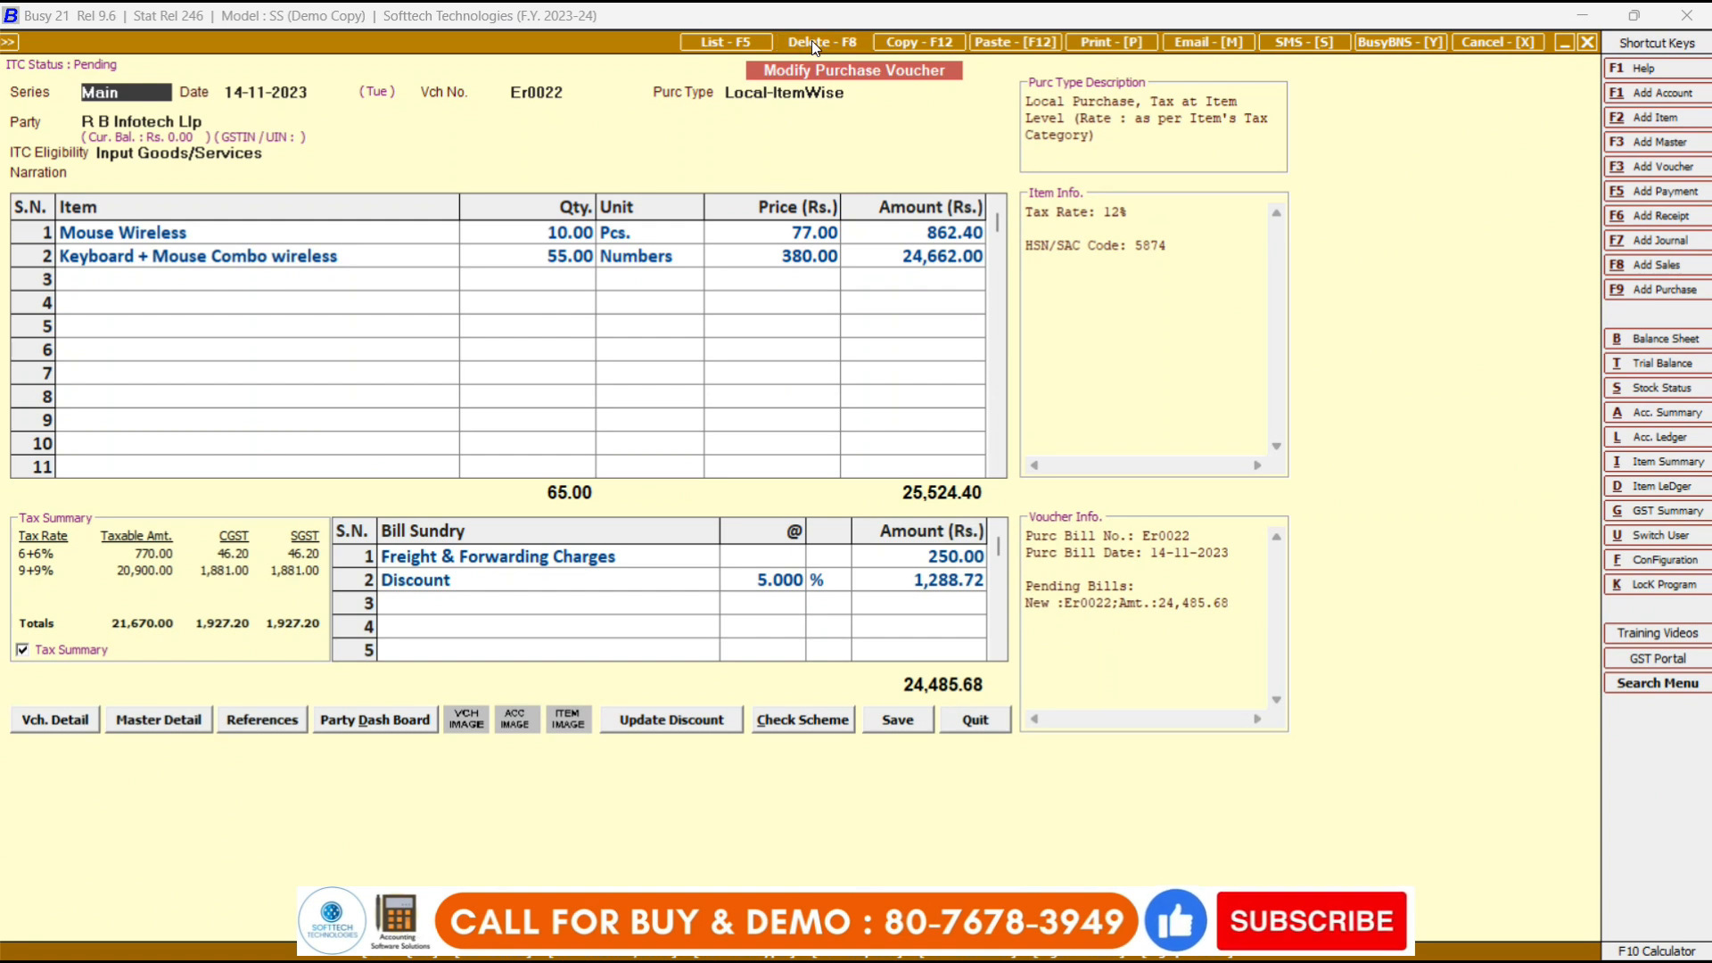
{"action": "left_click", "coordinate": [814, 42]}
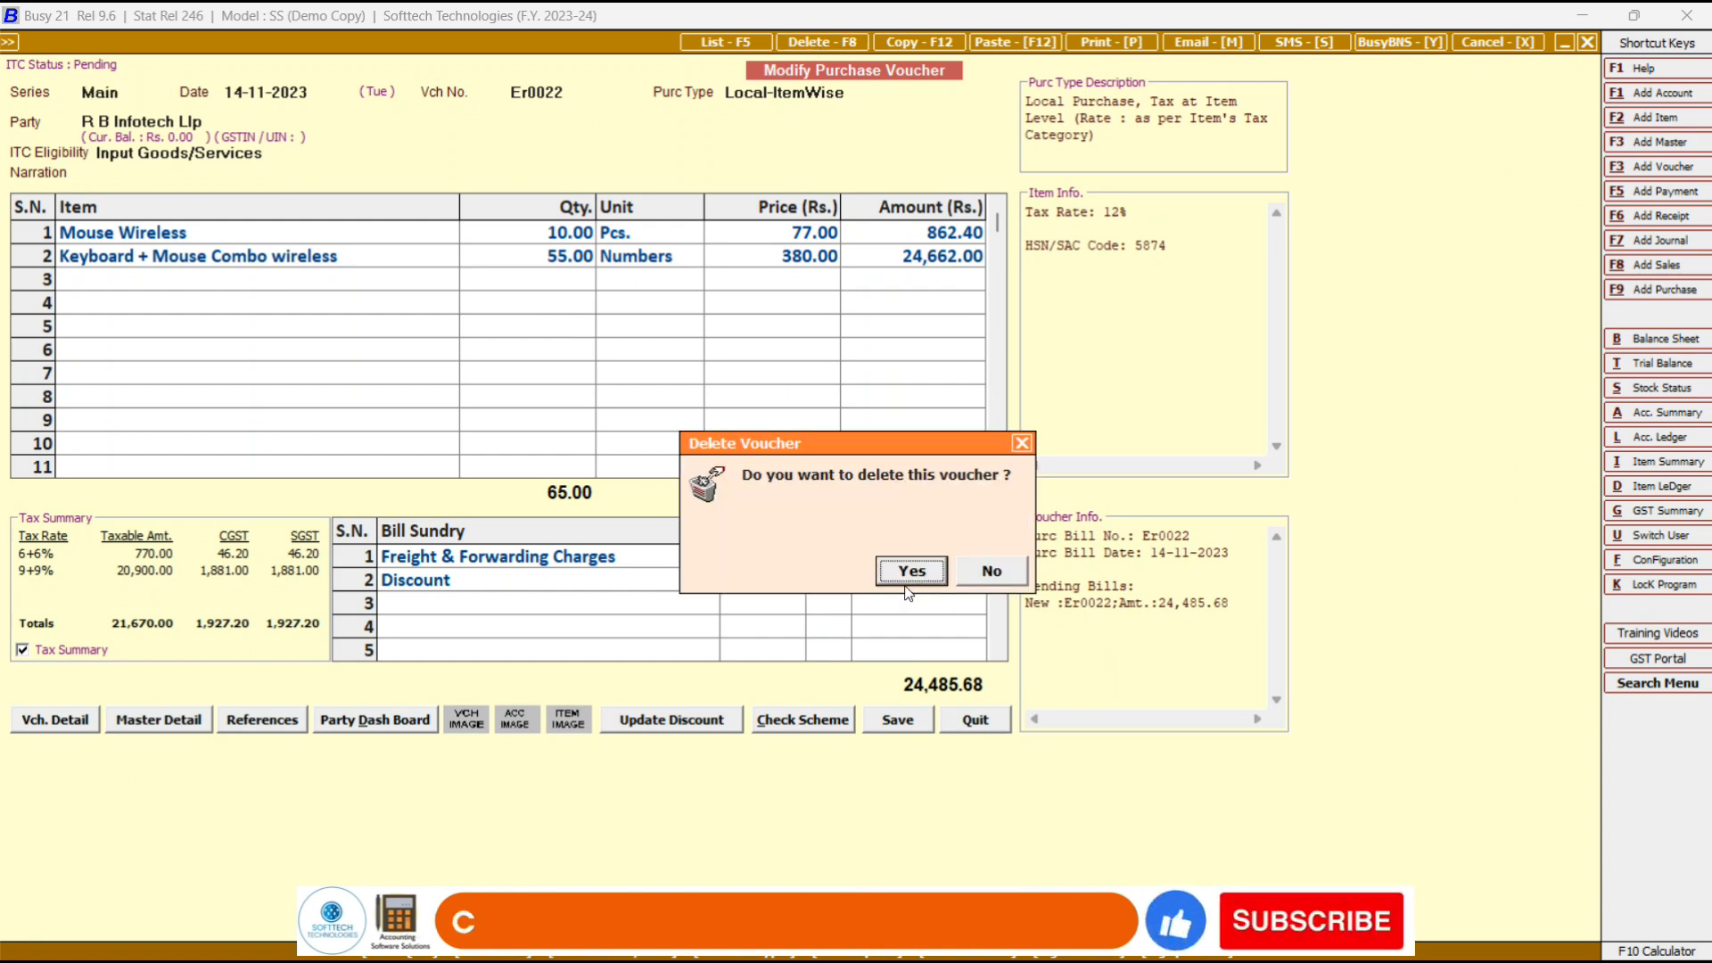
{"action": "left_click", "coordinate": [996, 570]}
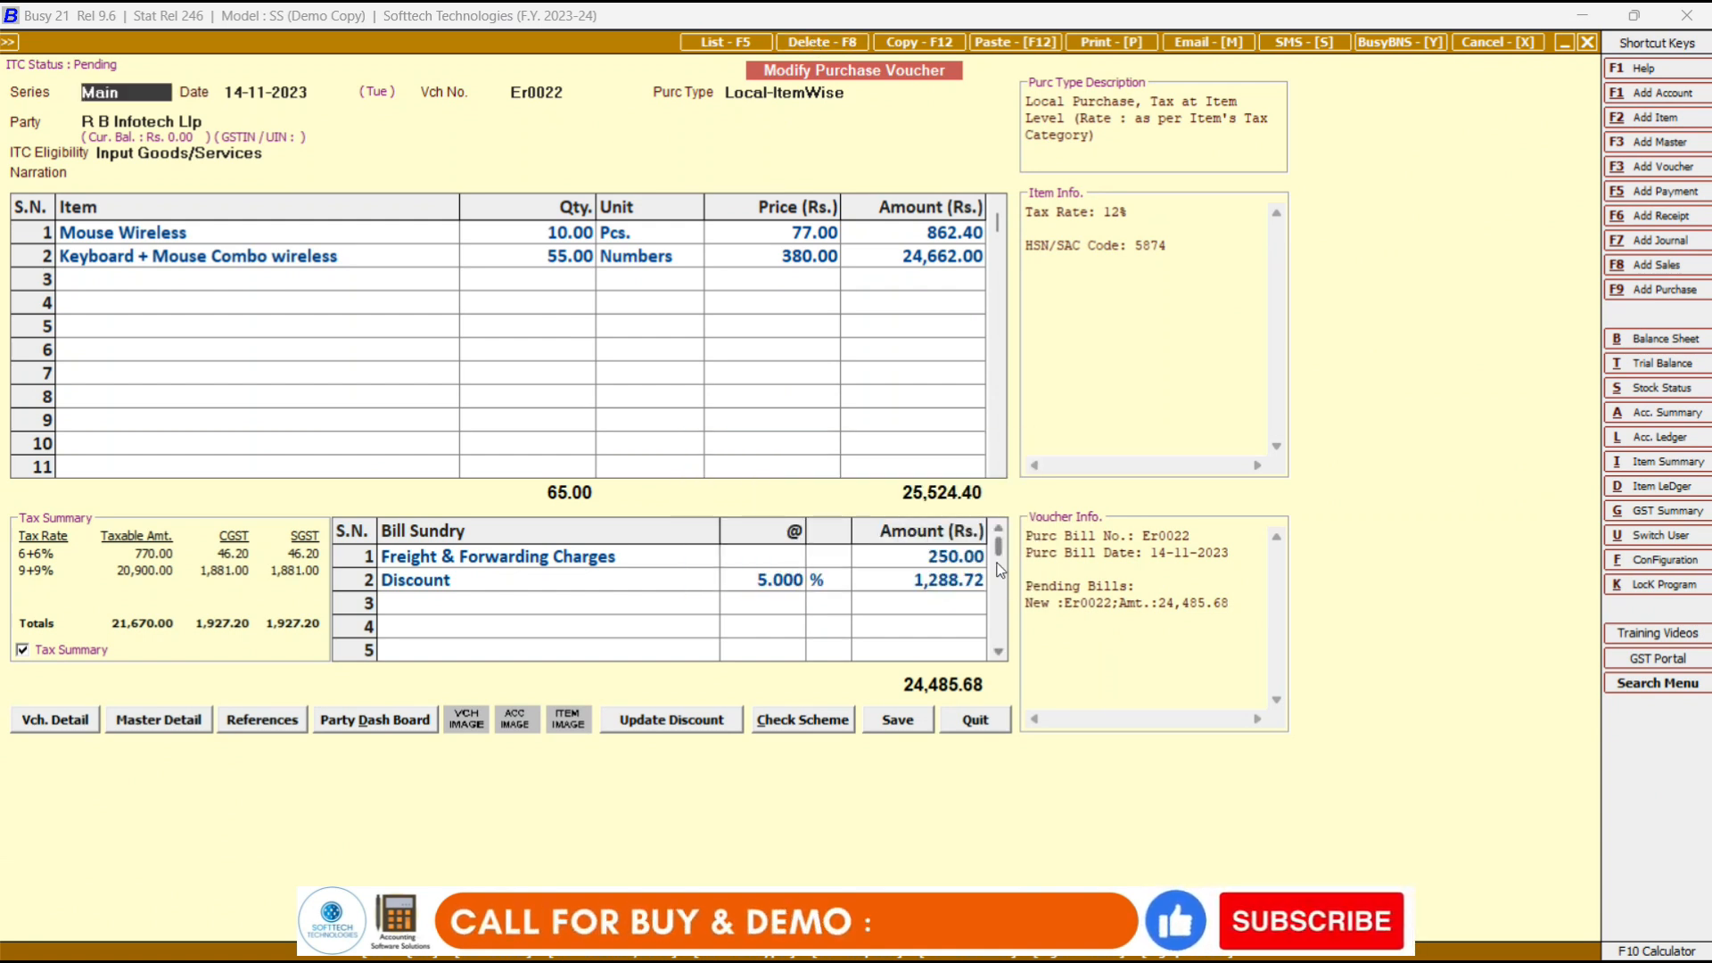
{"action": "key", "text": "Escape"}
{"action": "key", "text": "Return"}
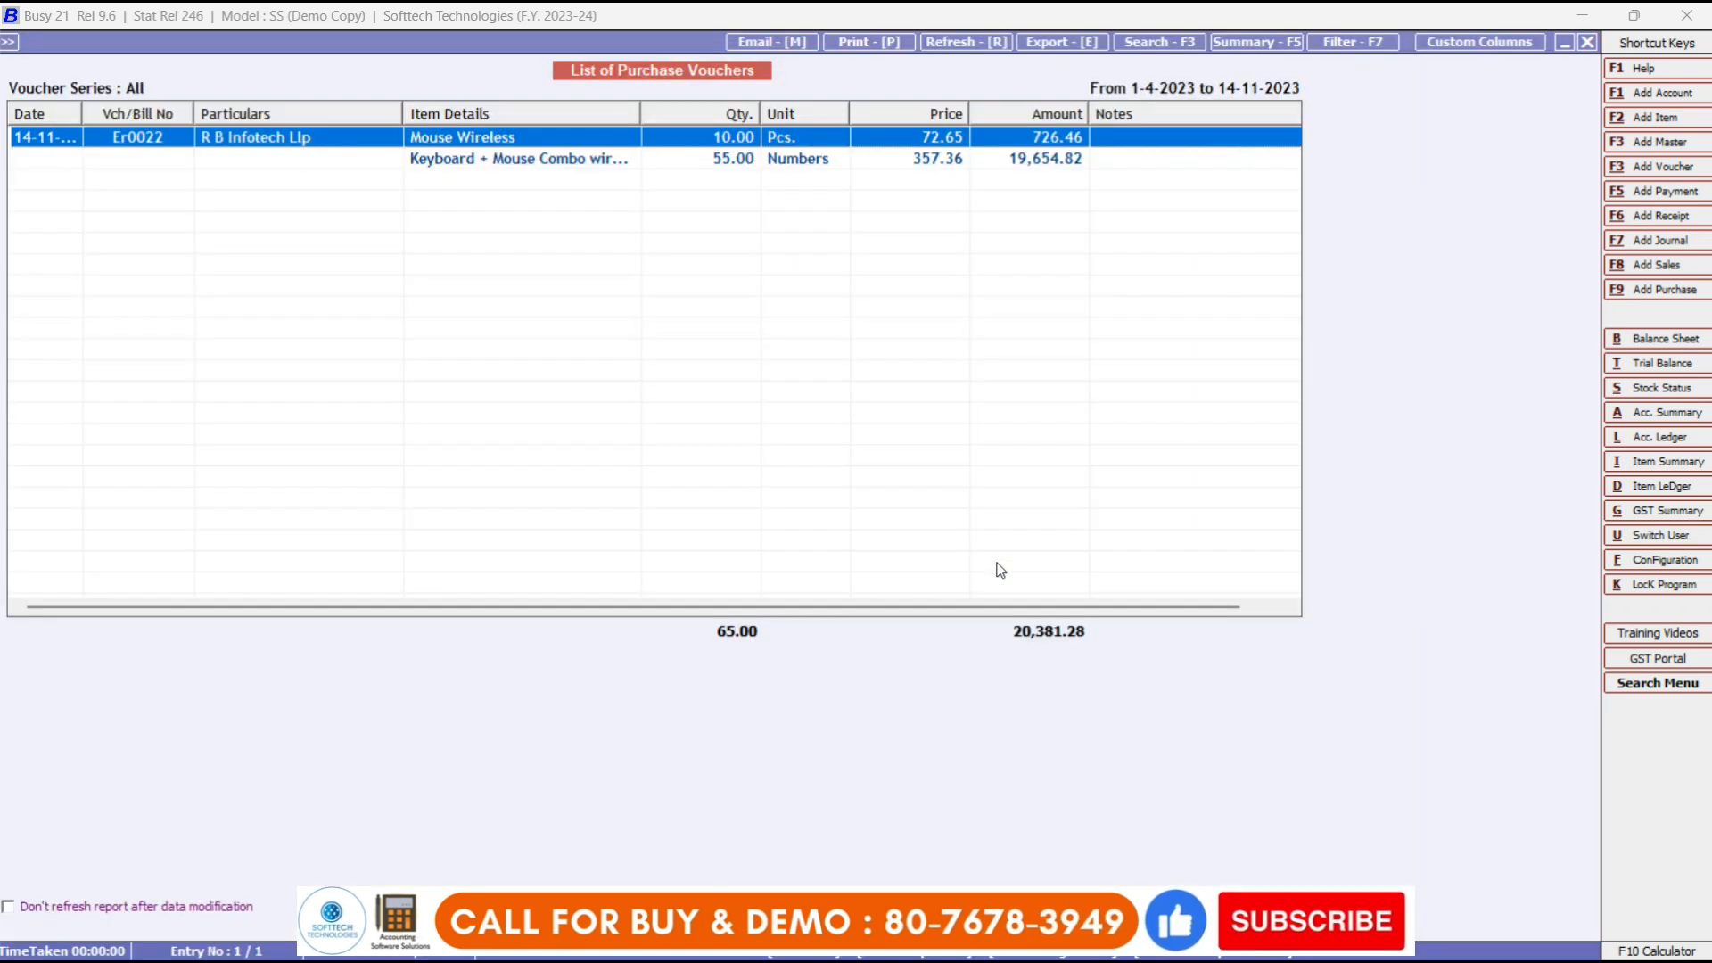
{"action": "key", "text": "Escape"}
Leave the purchase voucher list options and dismiss the Output on prompt.
{"action": "key", "text": "Return"}
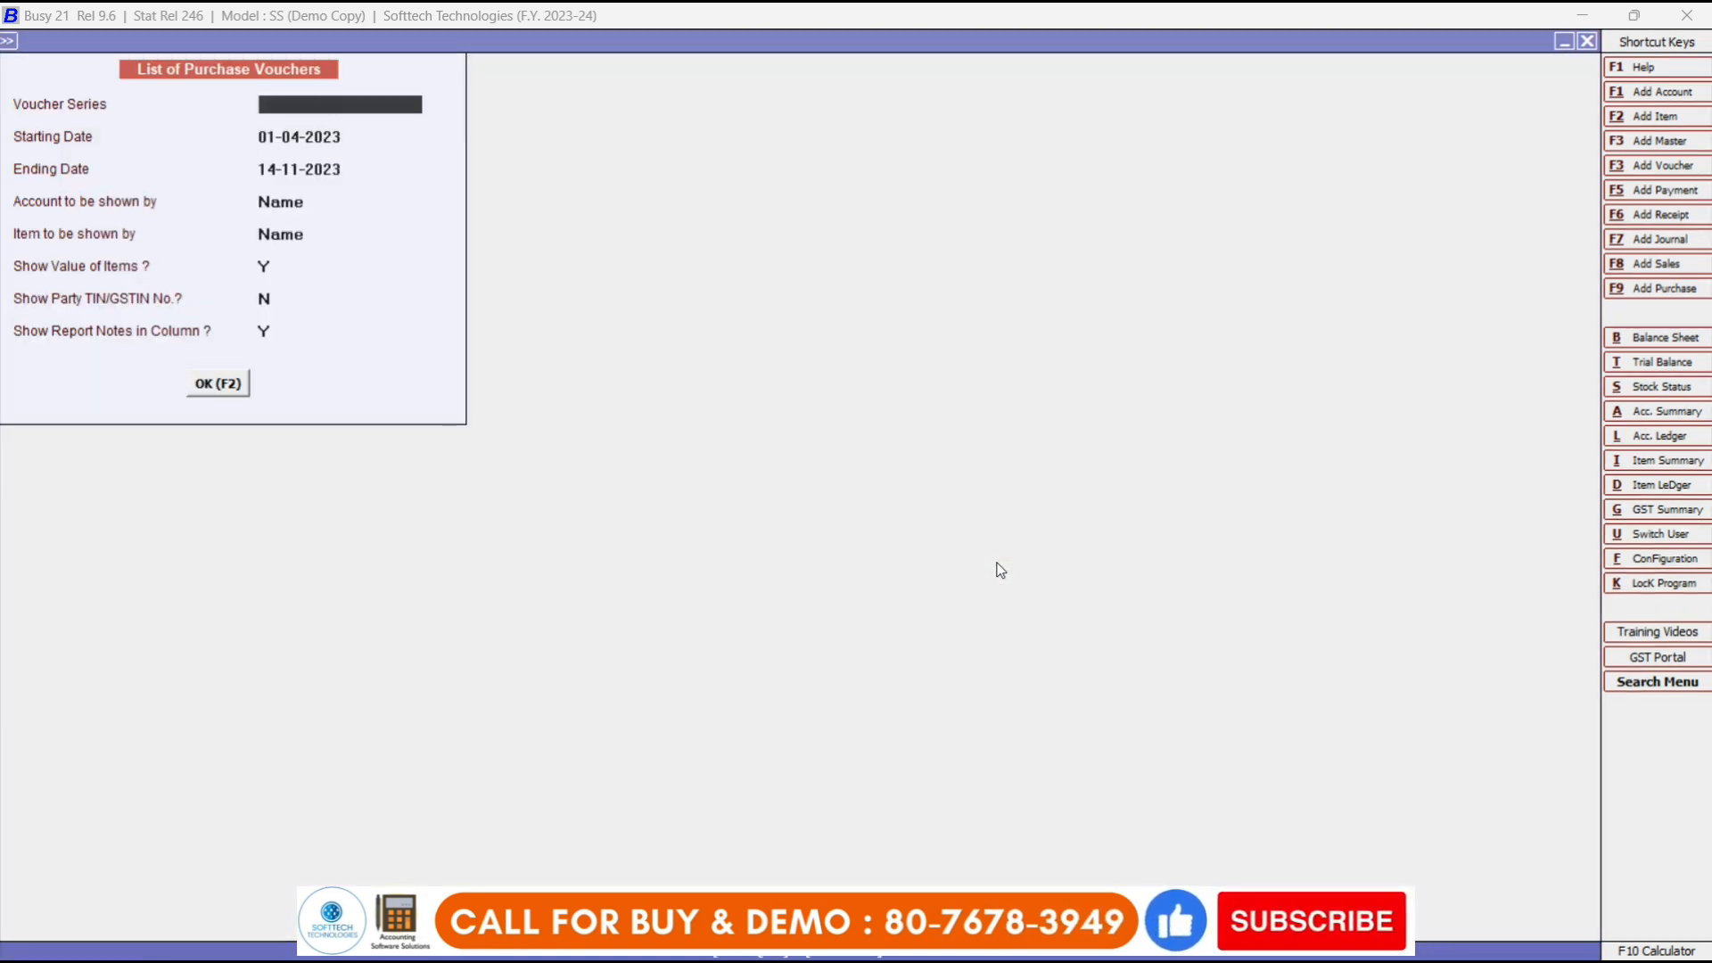
{"action": "key", "text": "F2"}
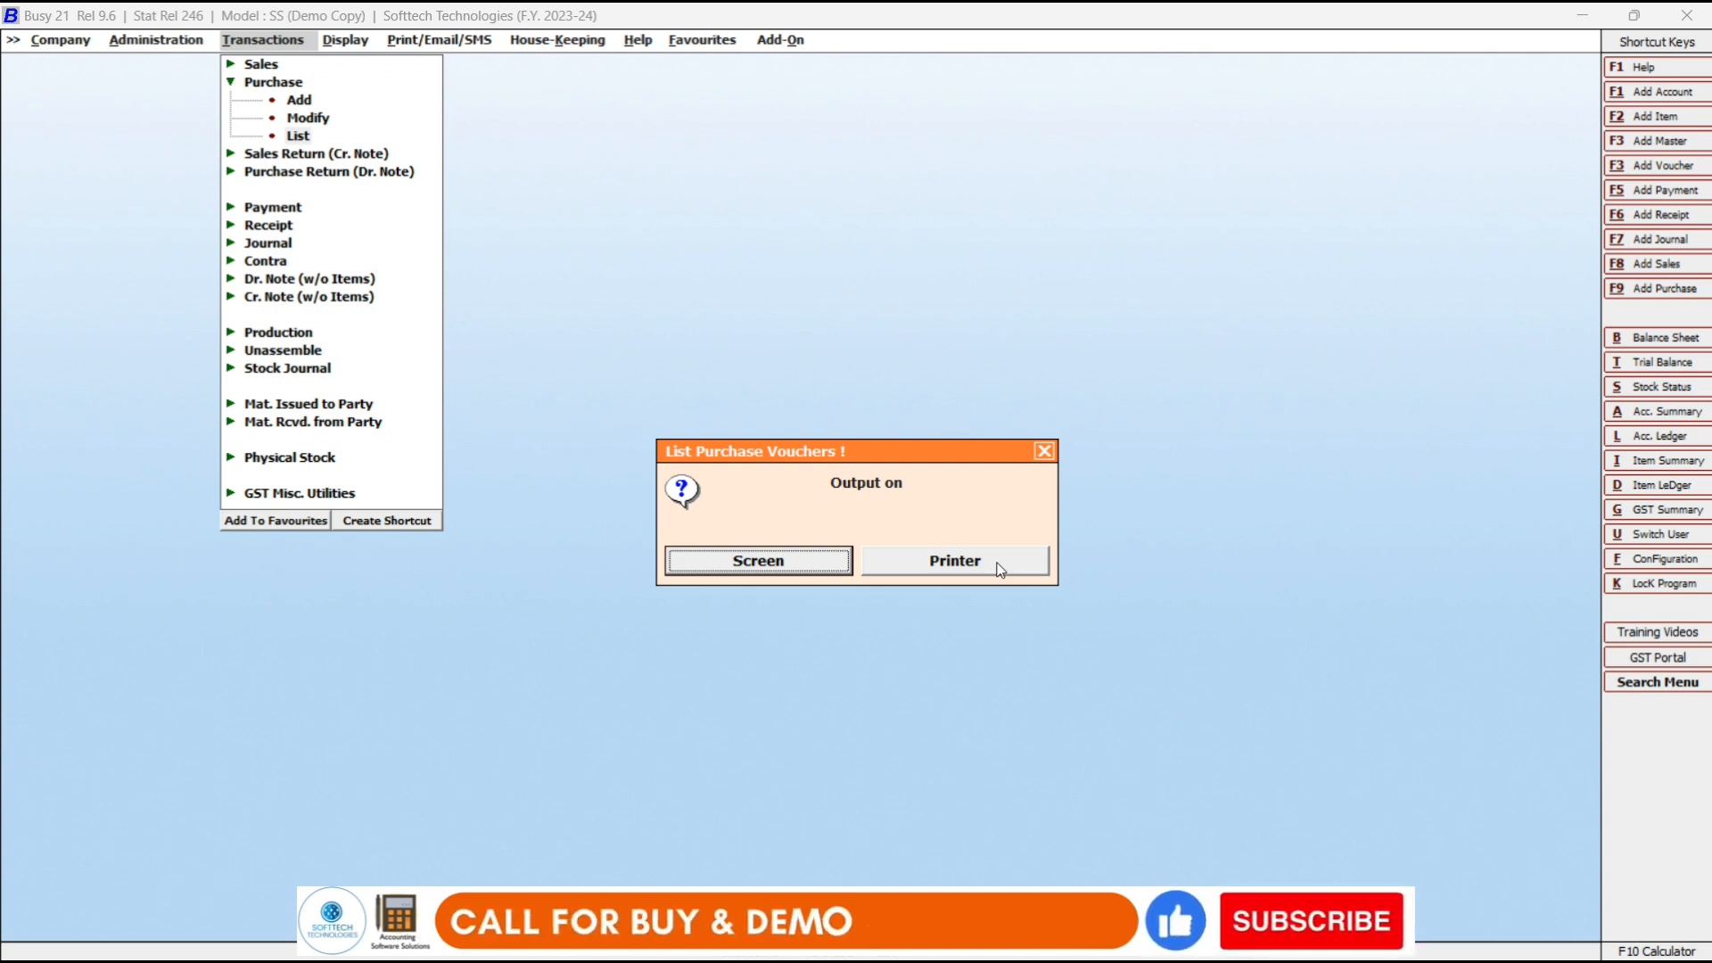
{"action": "key", "text": "Escape"}
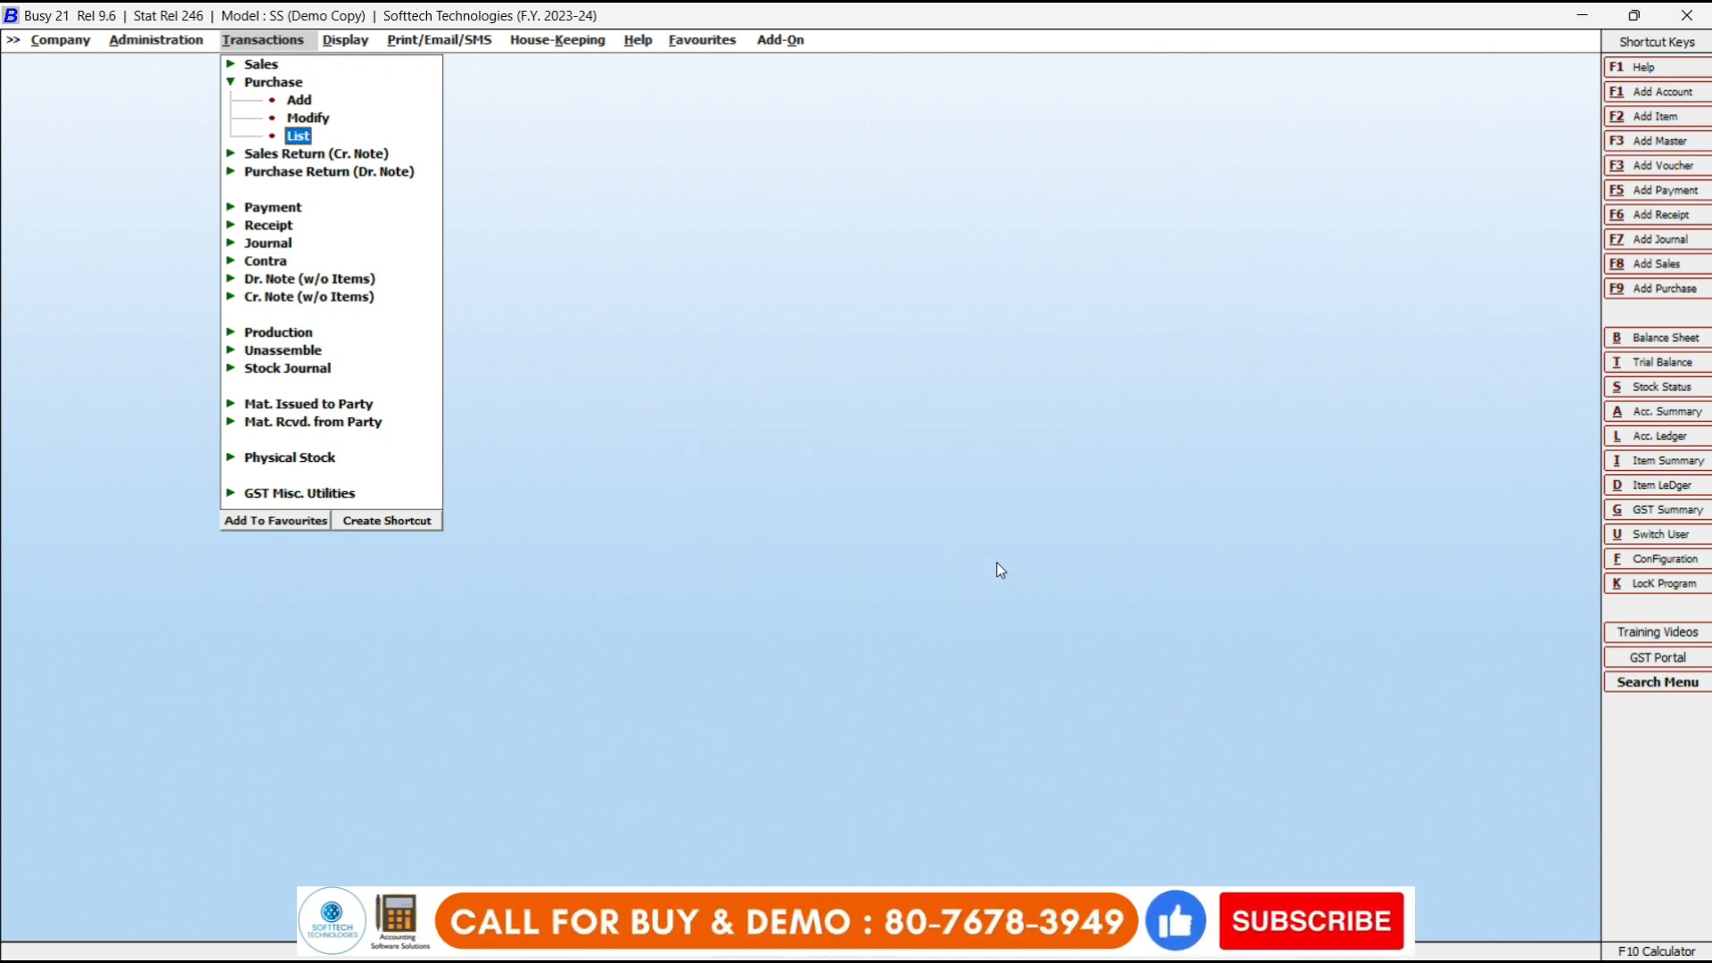
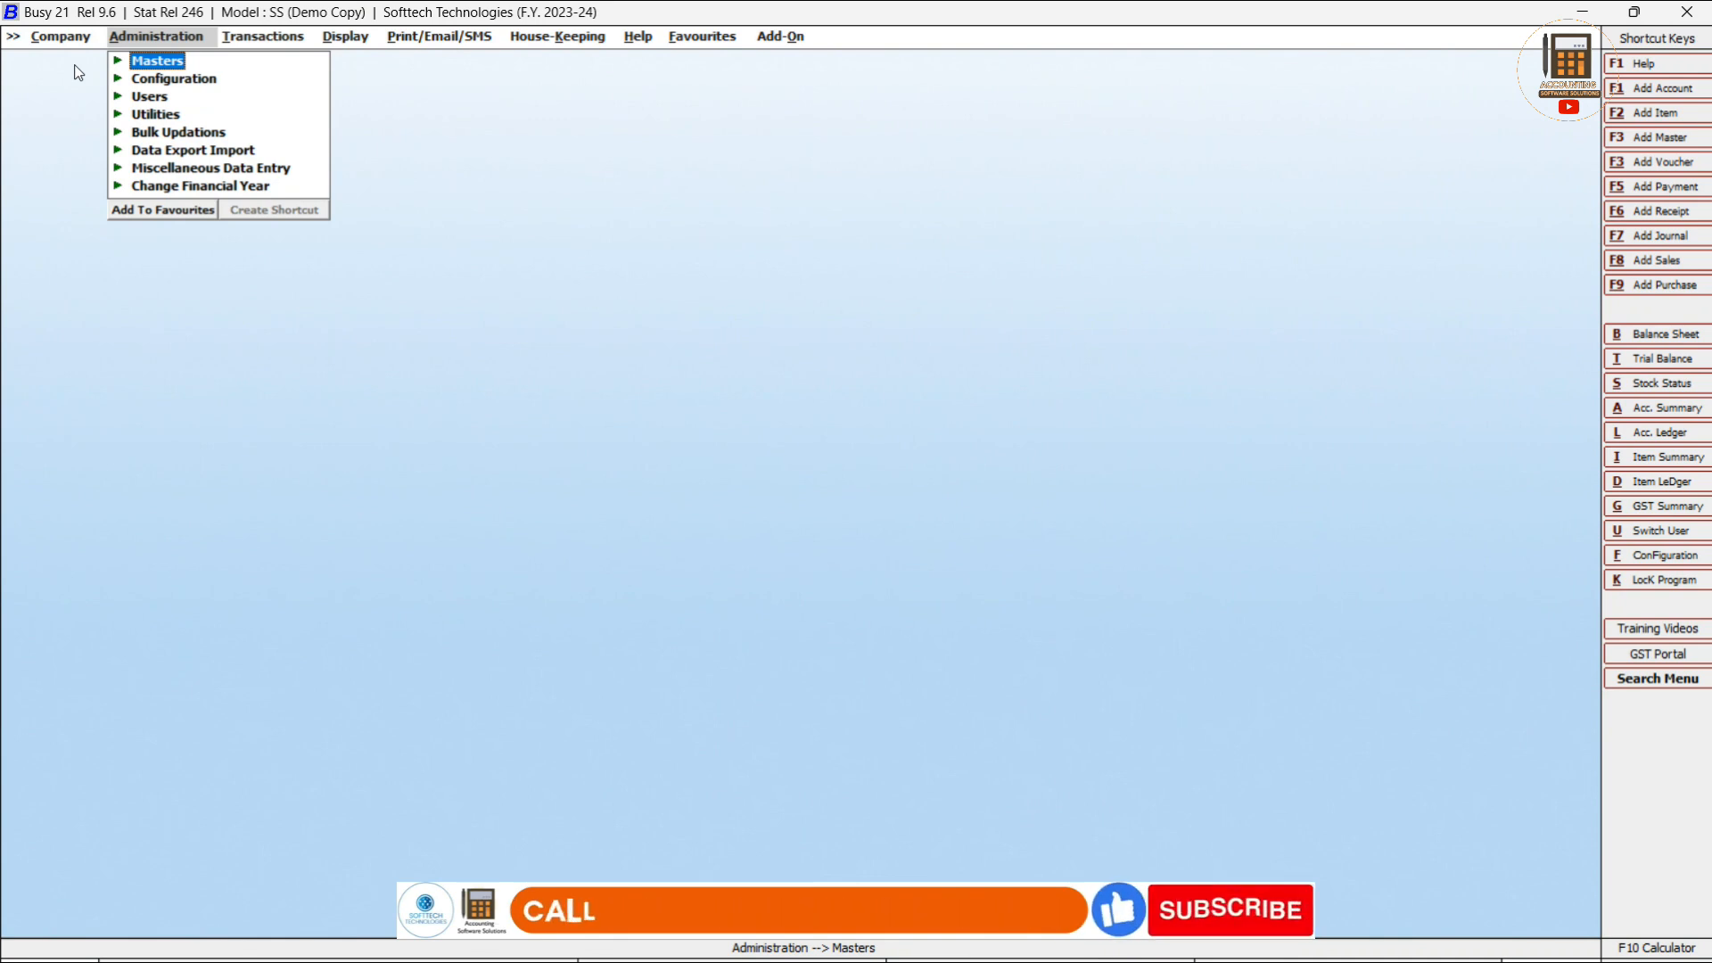
Move from the Administration menu to the Transactions menu's list of voucher types.
{"action": "key", "text": "Right"}
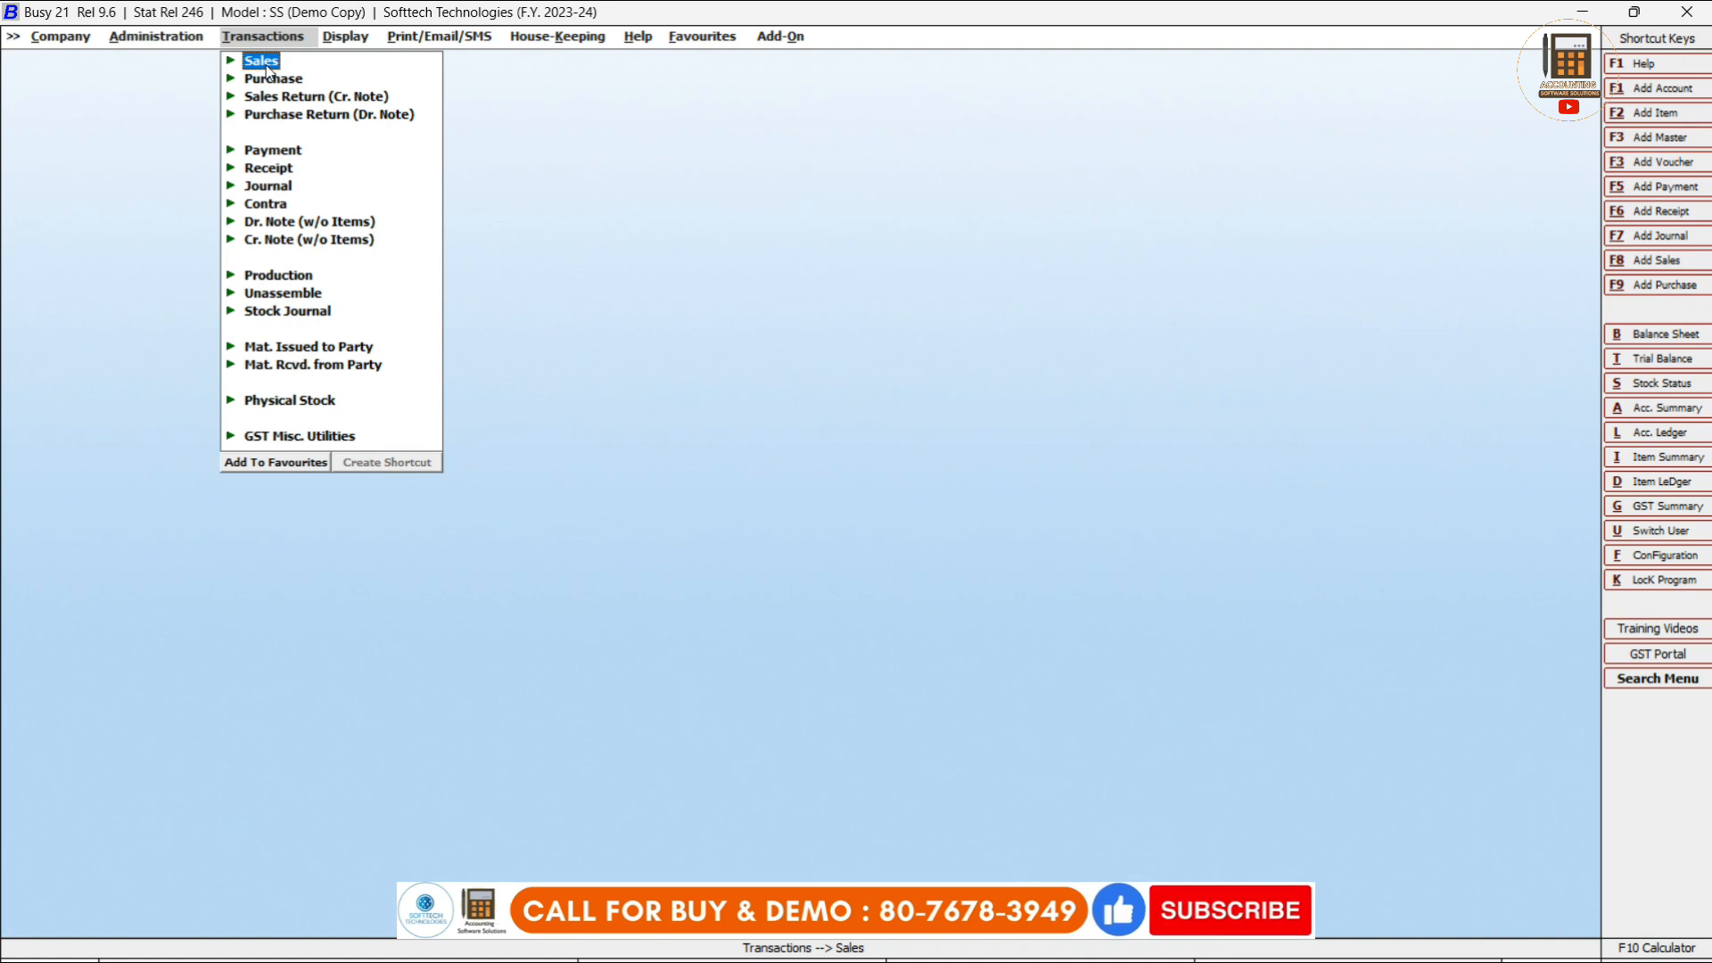
Start a new Main-series sales voucher, St/1/2023-24, dated 01-04-2023.
{"action": "left_click", "coordinate": [261, 60]}
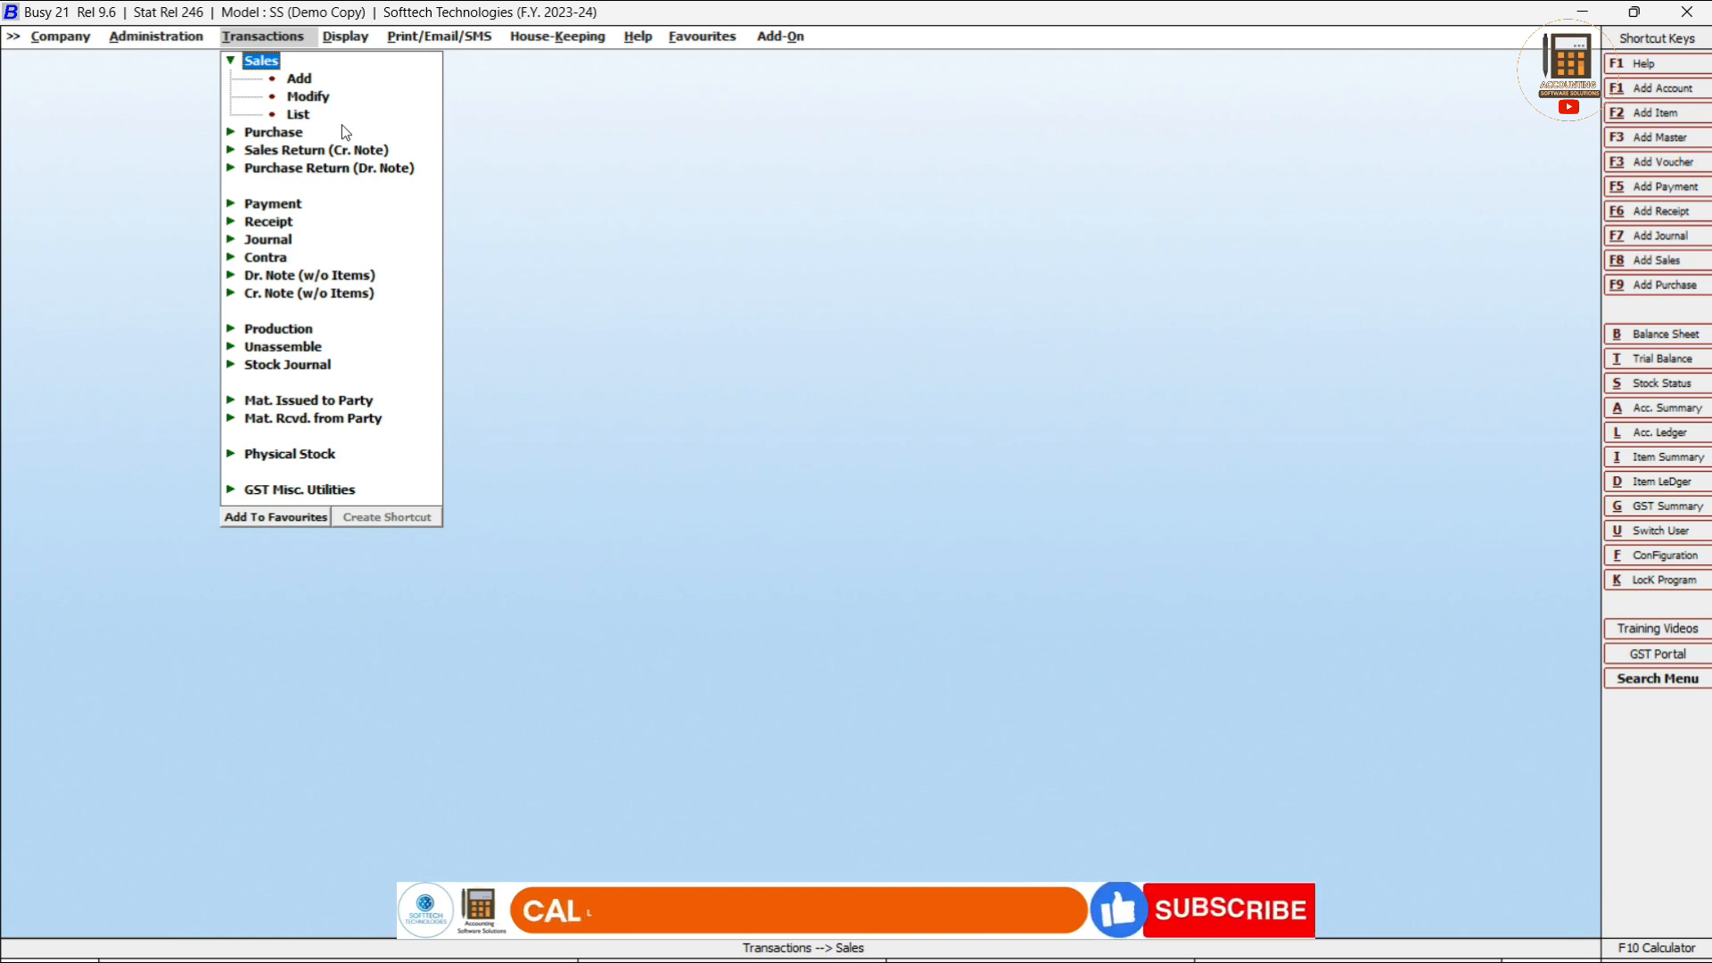
{"action": "left_click", "coordinate": [300, 80]}
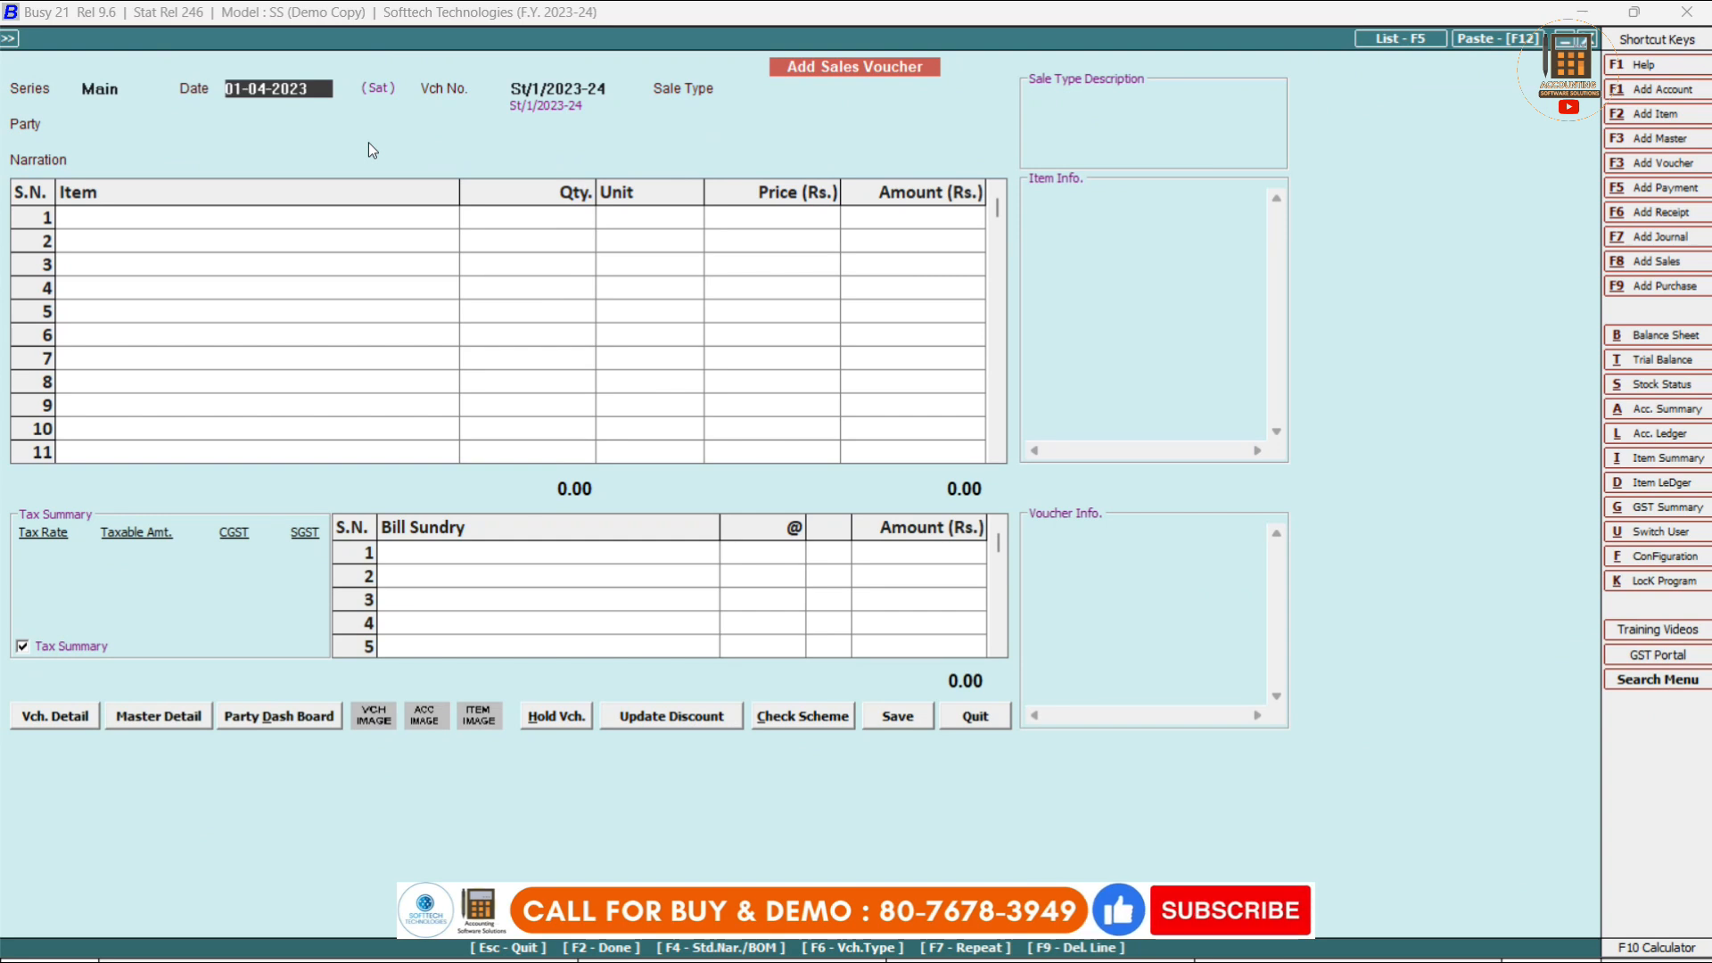
Set the voucher's sale type to Local-ItemWise so tax is calculated per item.
{"action": "key", "text": "Return"}
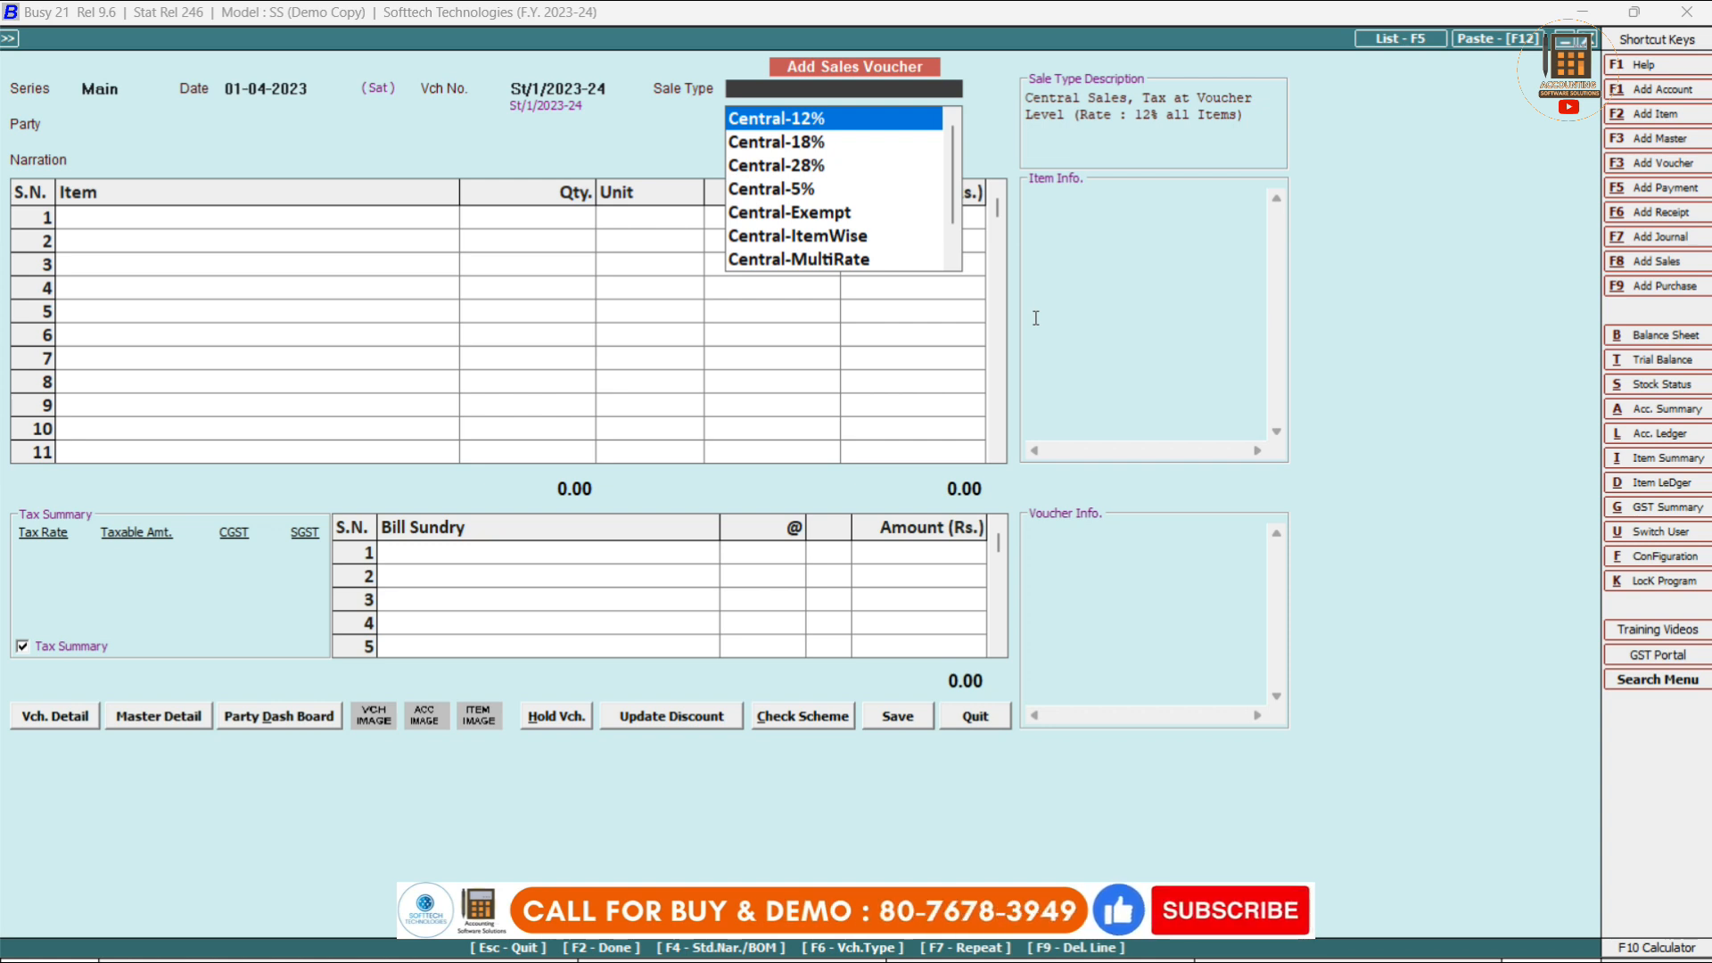
{"action": "type", "text": "item"}
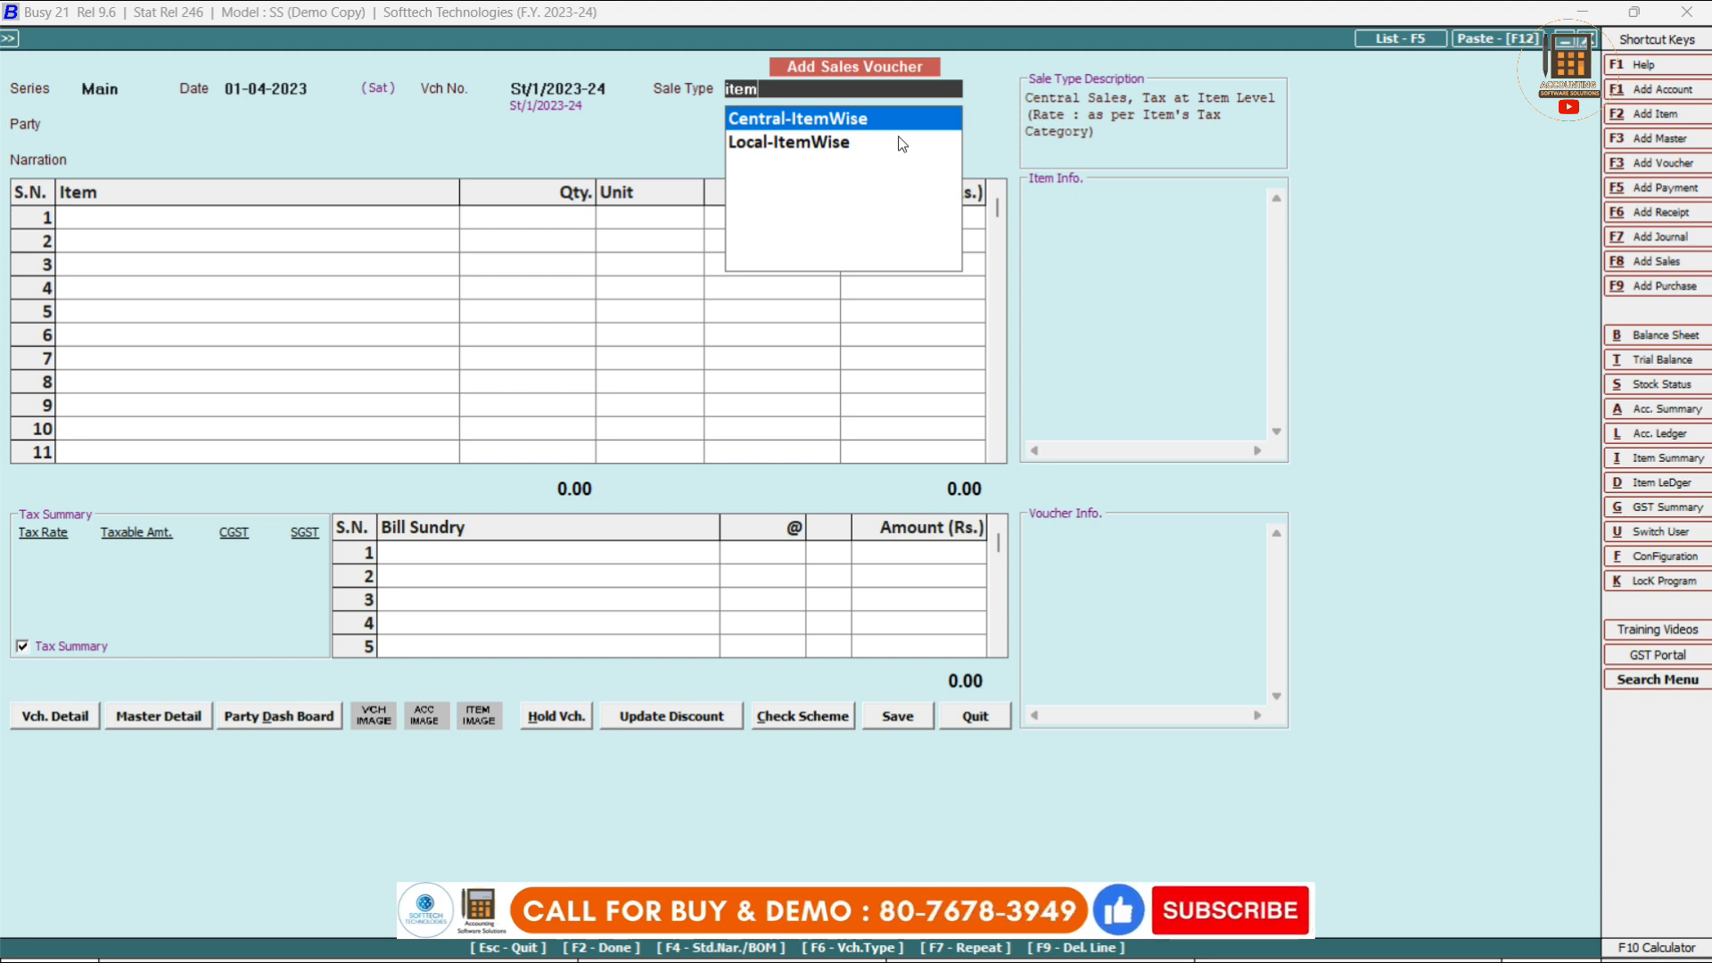
{"action": "left_click", "coordinate": [902, 143]}
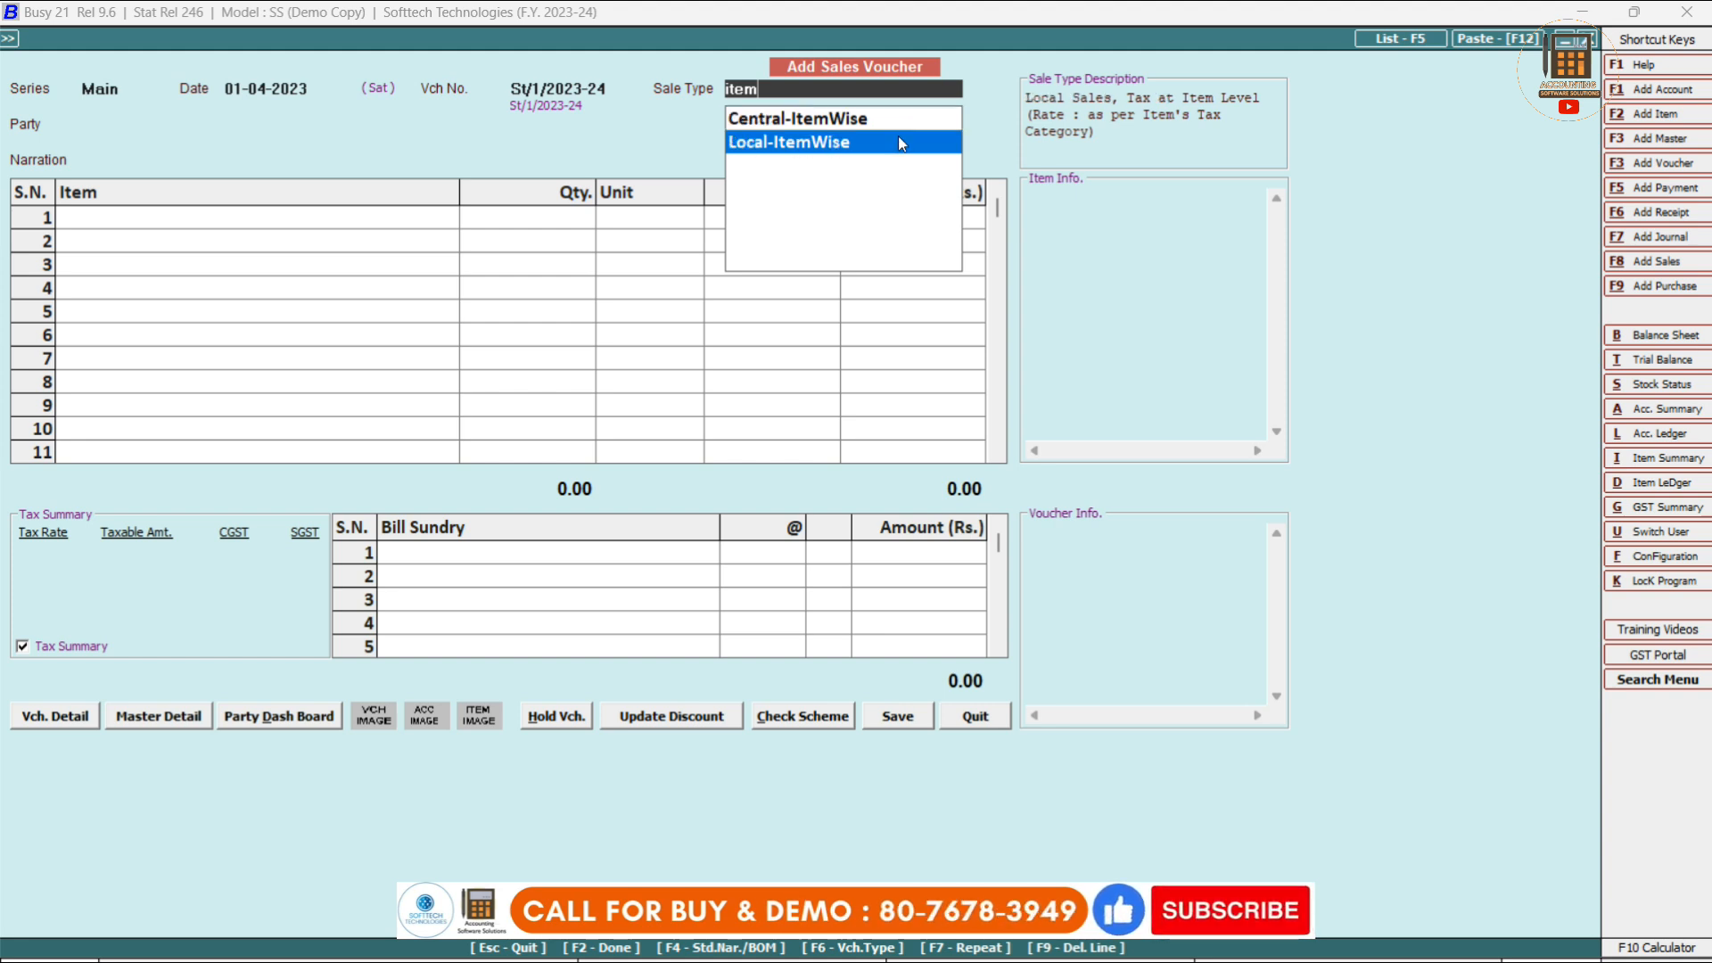
{"action": "left_click", "coordinate": [897, 135]}
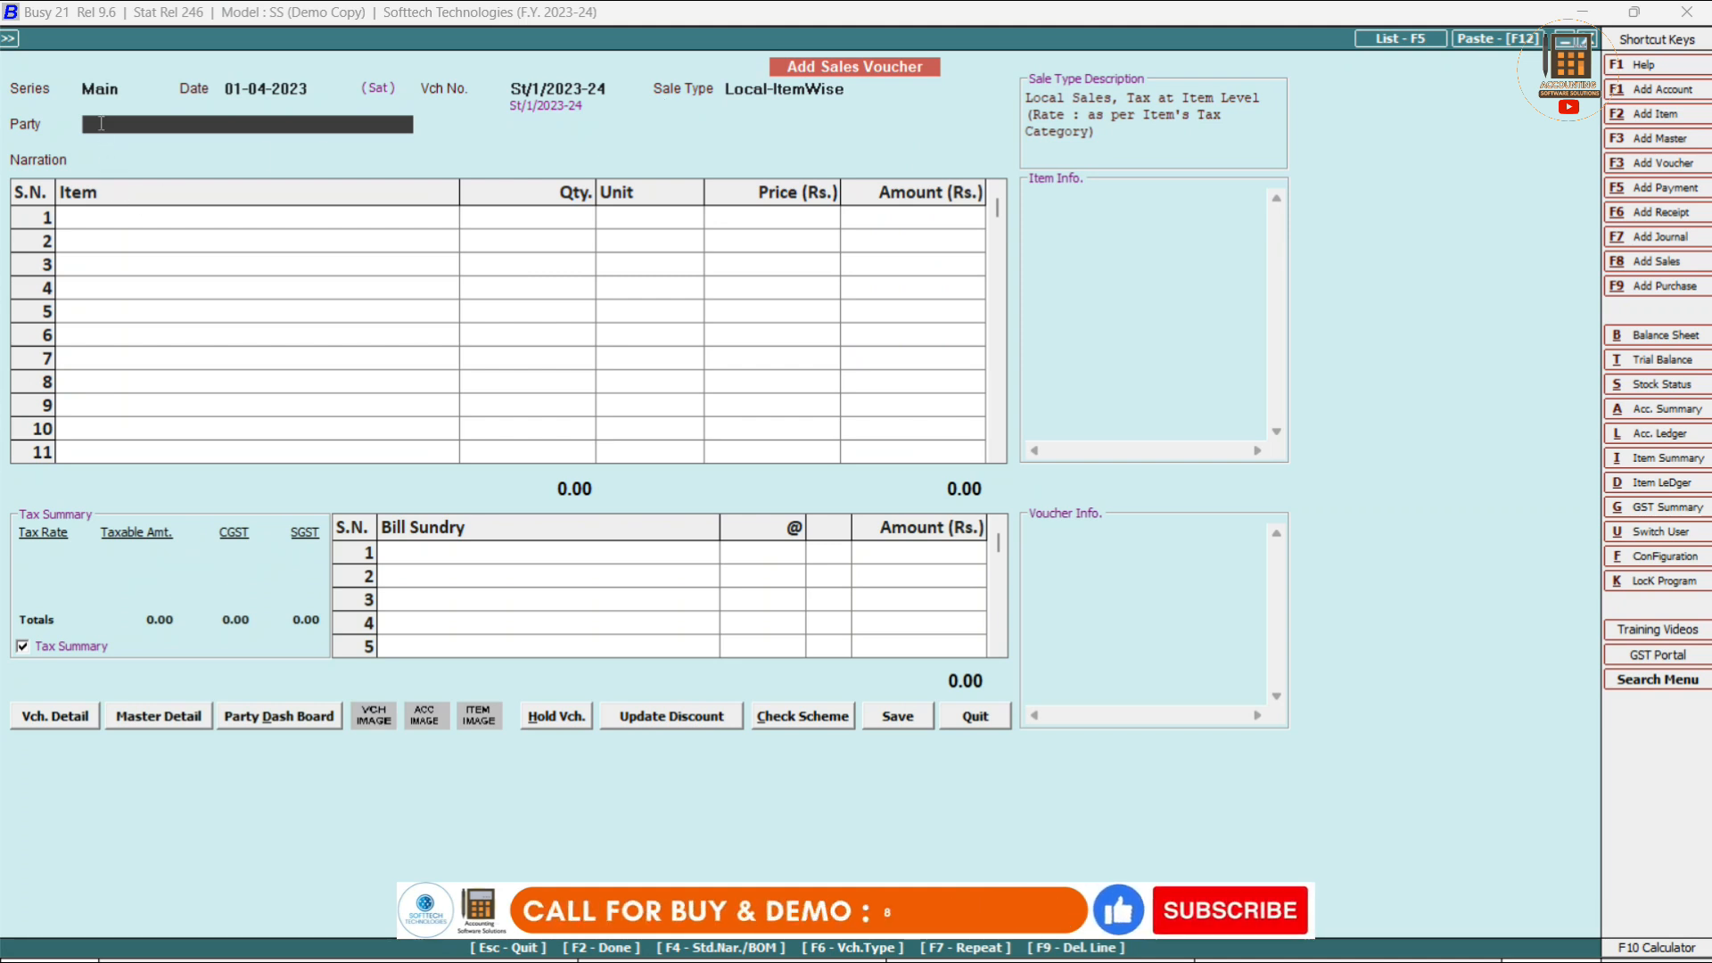
Choose Gupta Traders Pvt. Ltd. (Rs. 2,500.00 Dr balance) as the party and skip the narration.
{"action": "type", "text": "a"}
{"action": "key", "text": "BackSpace"}
{"action": "type", "text": "gup"}
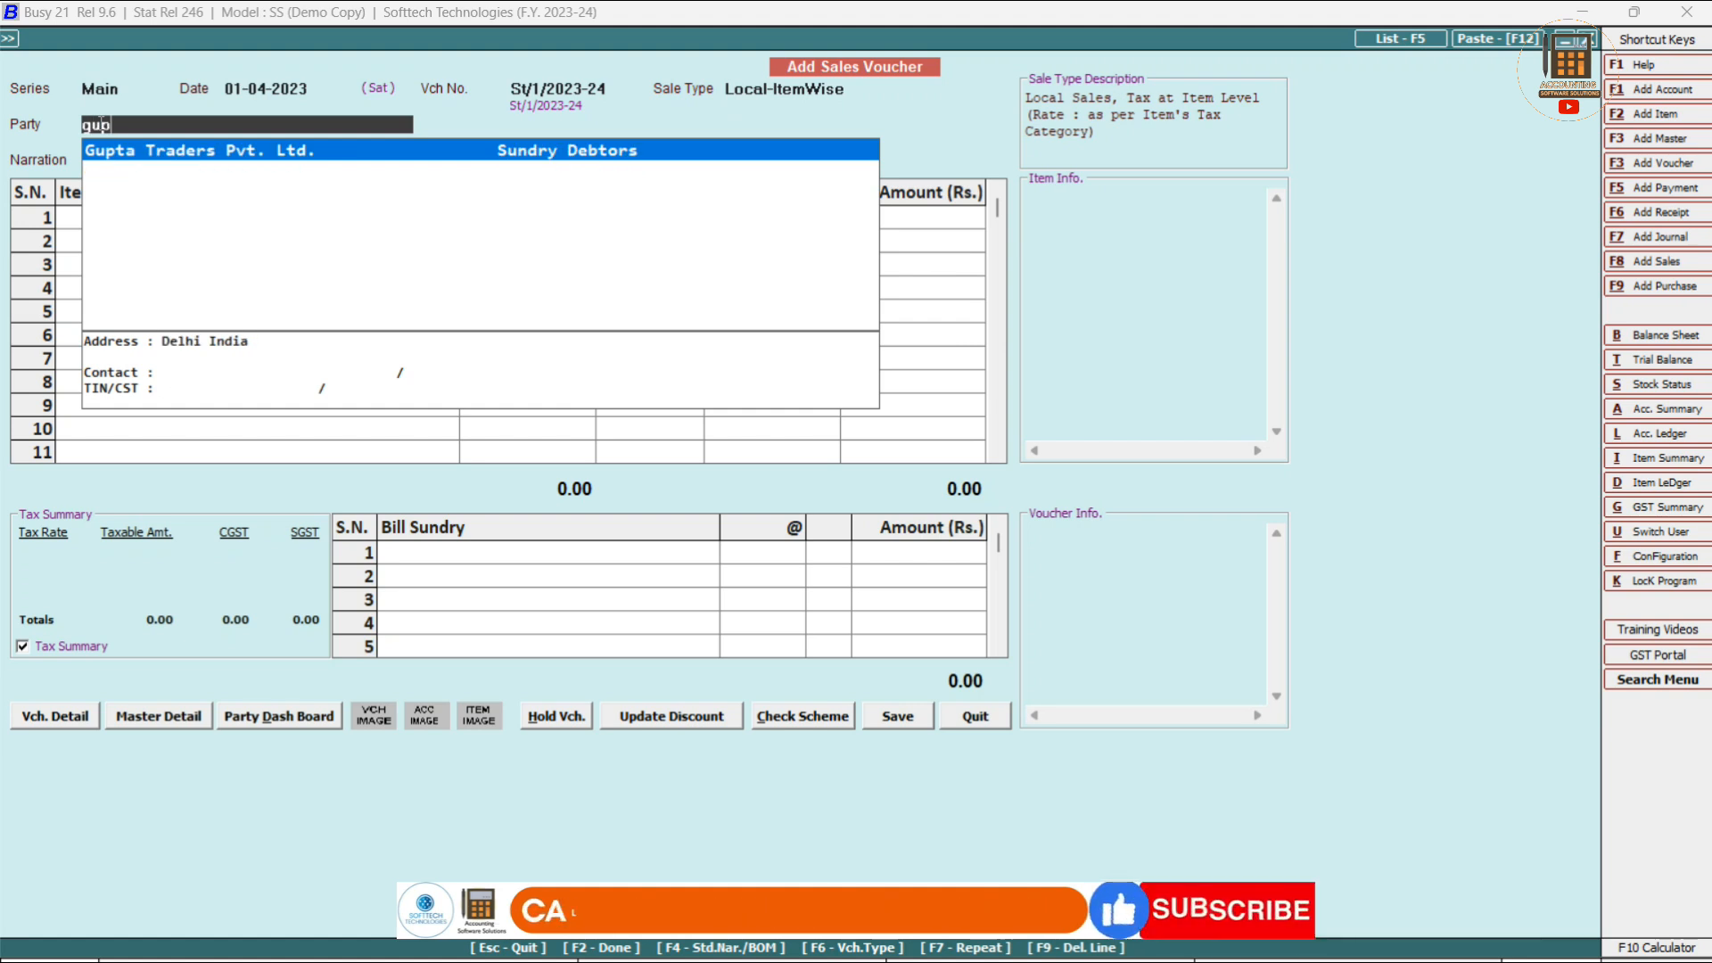
{"action": "key", "text": "F3"}
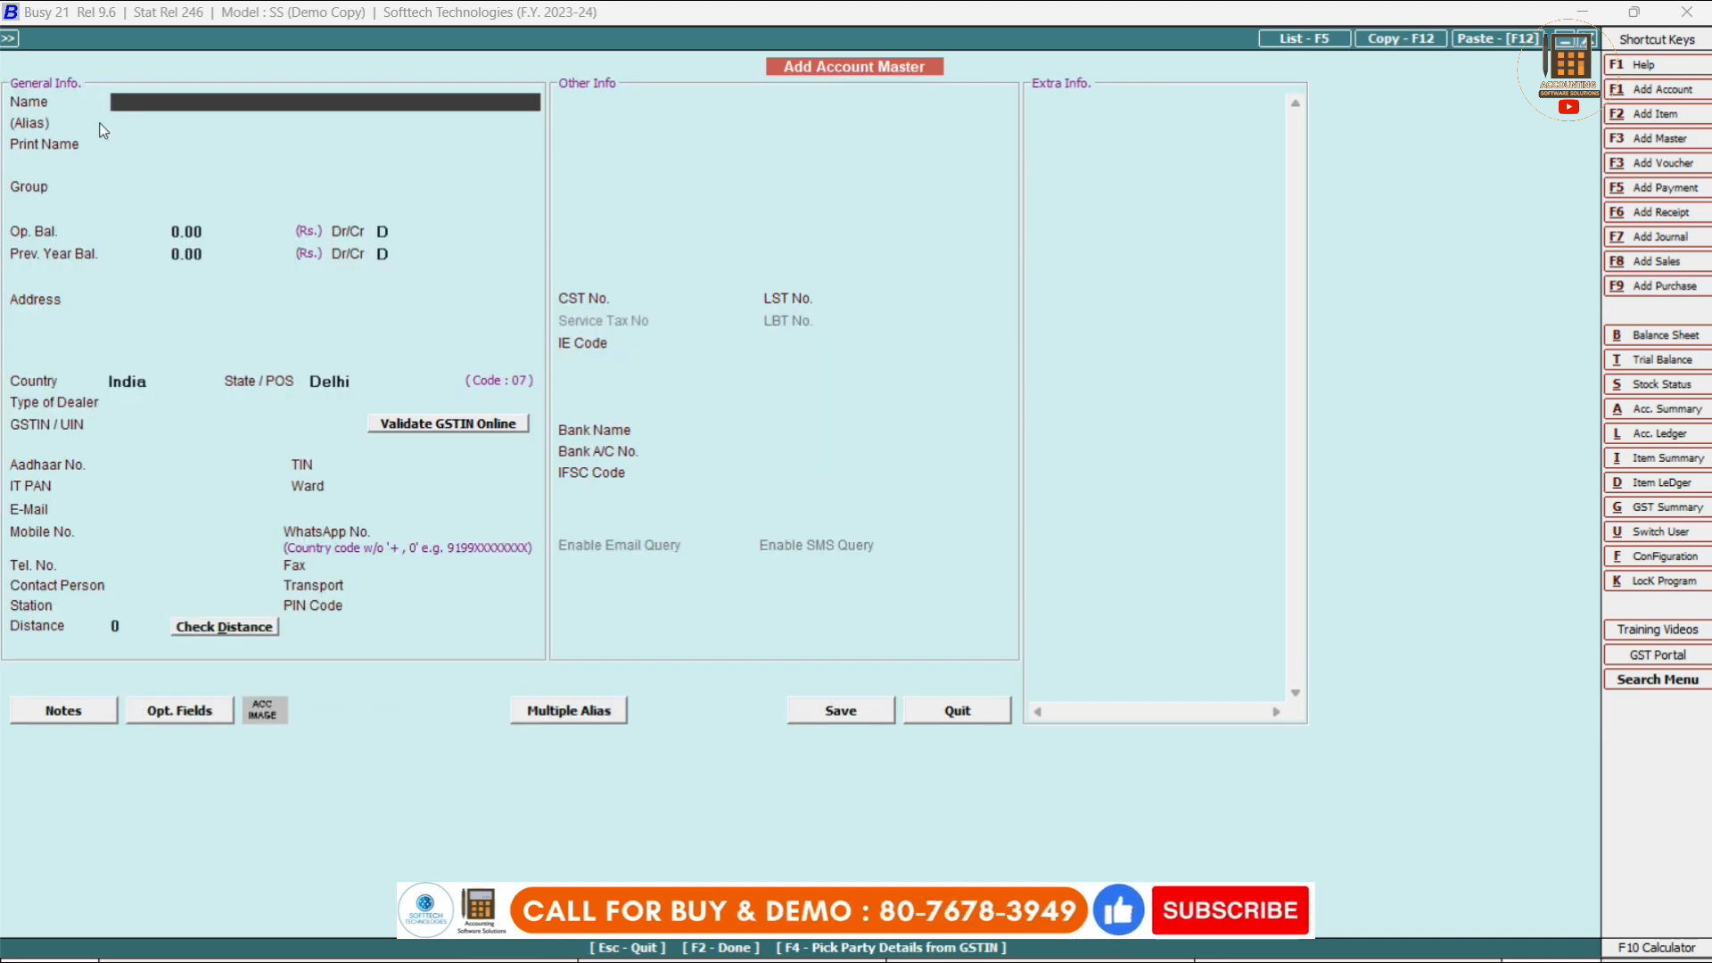
{"action": "key", "text": "Escape"}
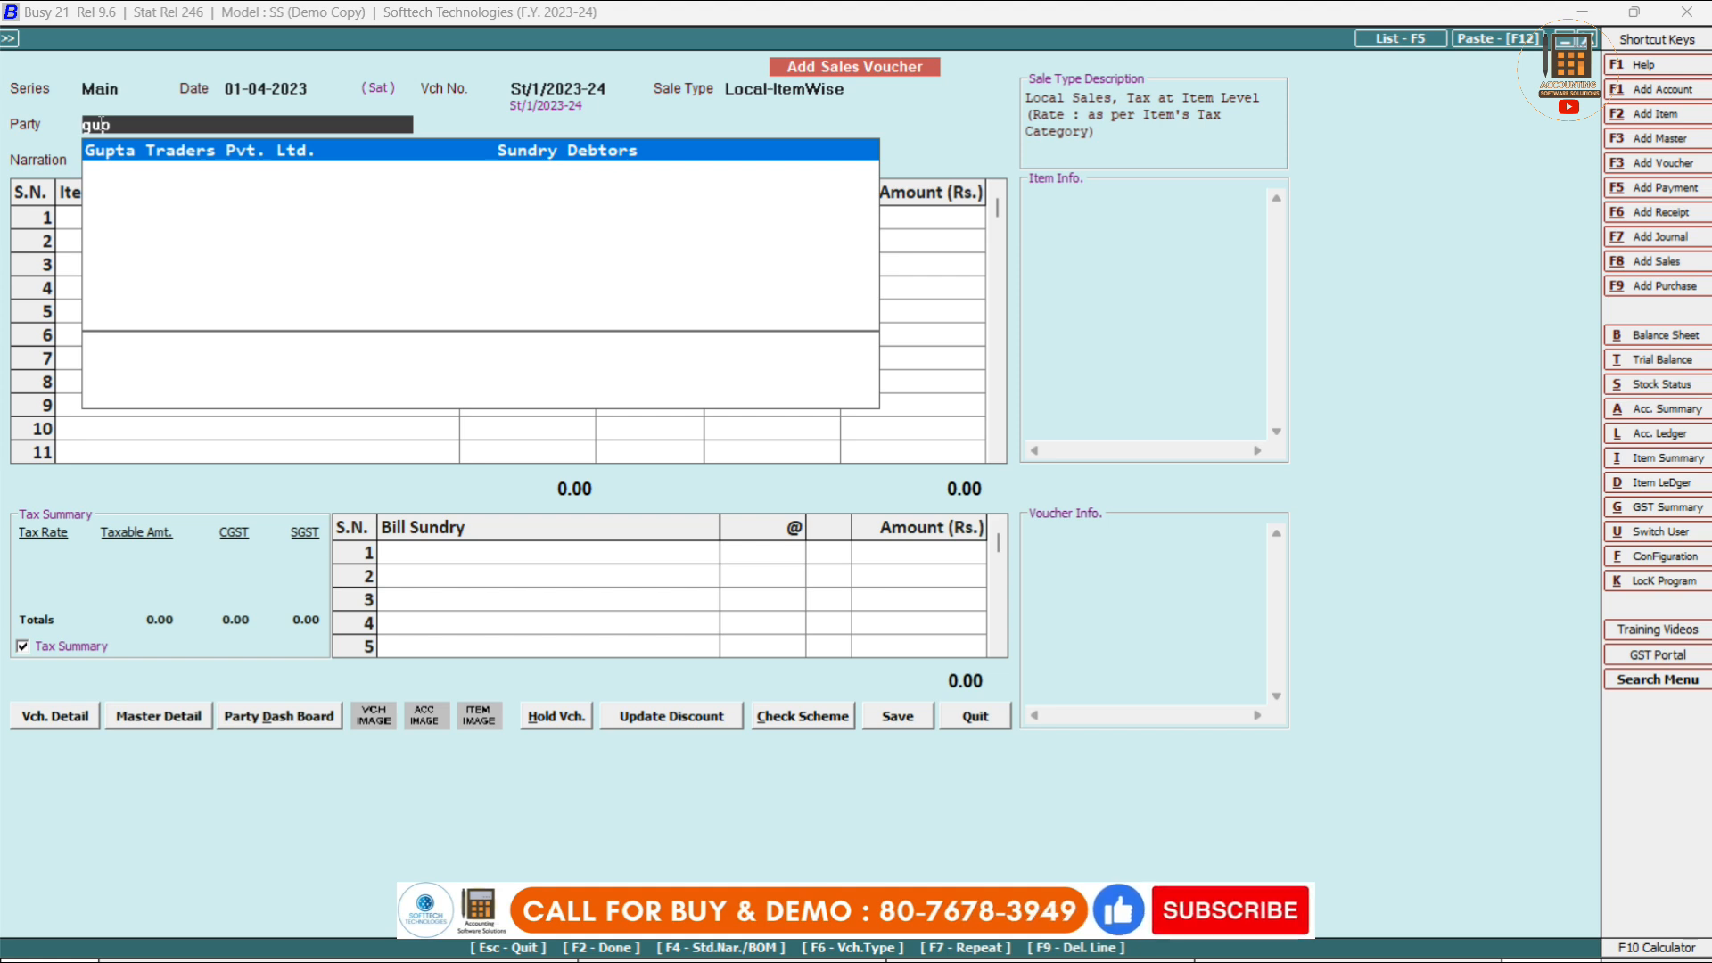
{"action": "key", "text": "Return"}
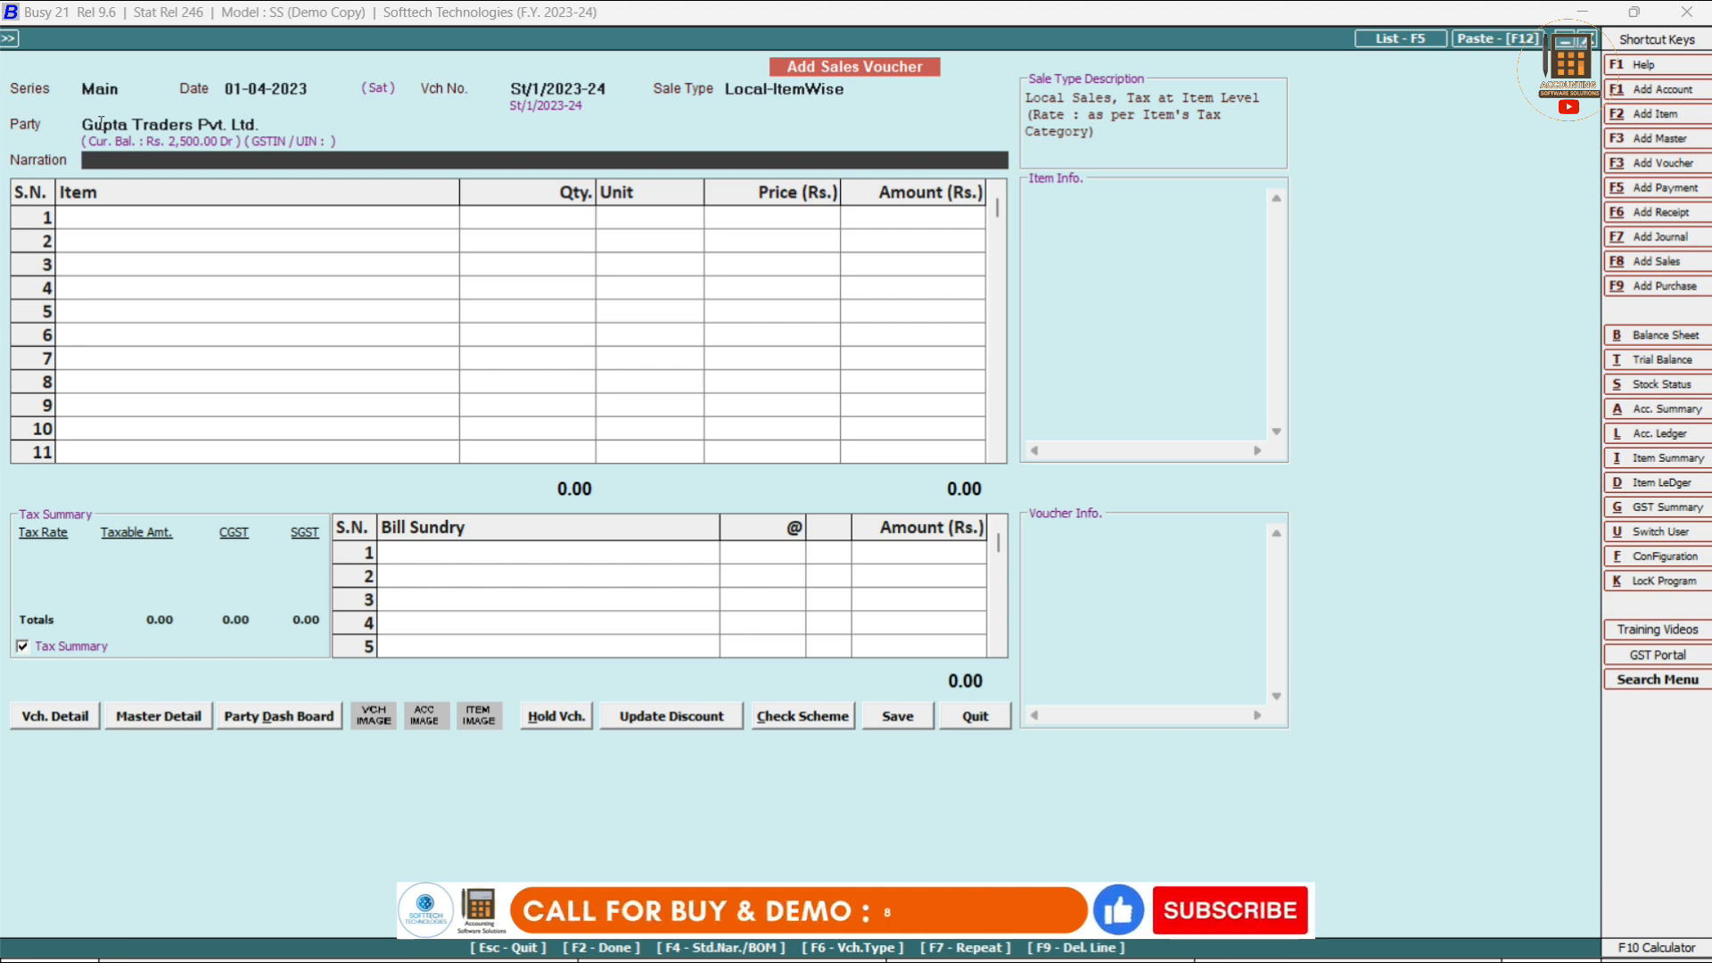
{"action": "key", "text": "Return"}
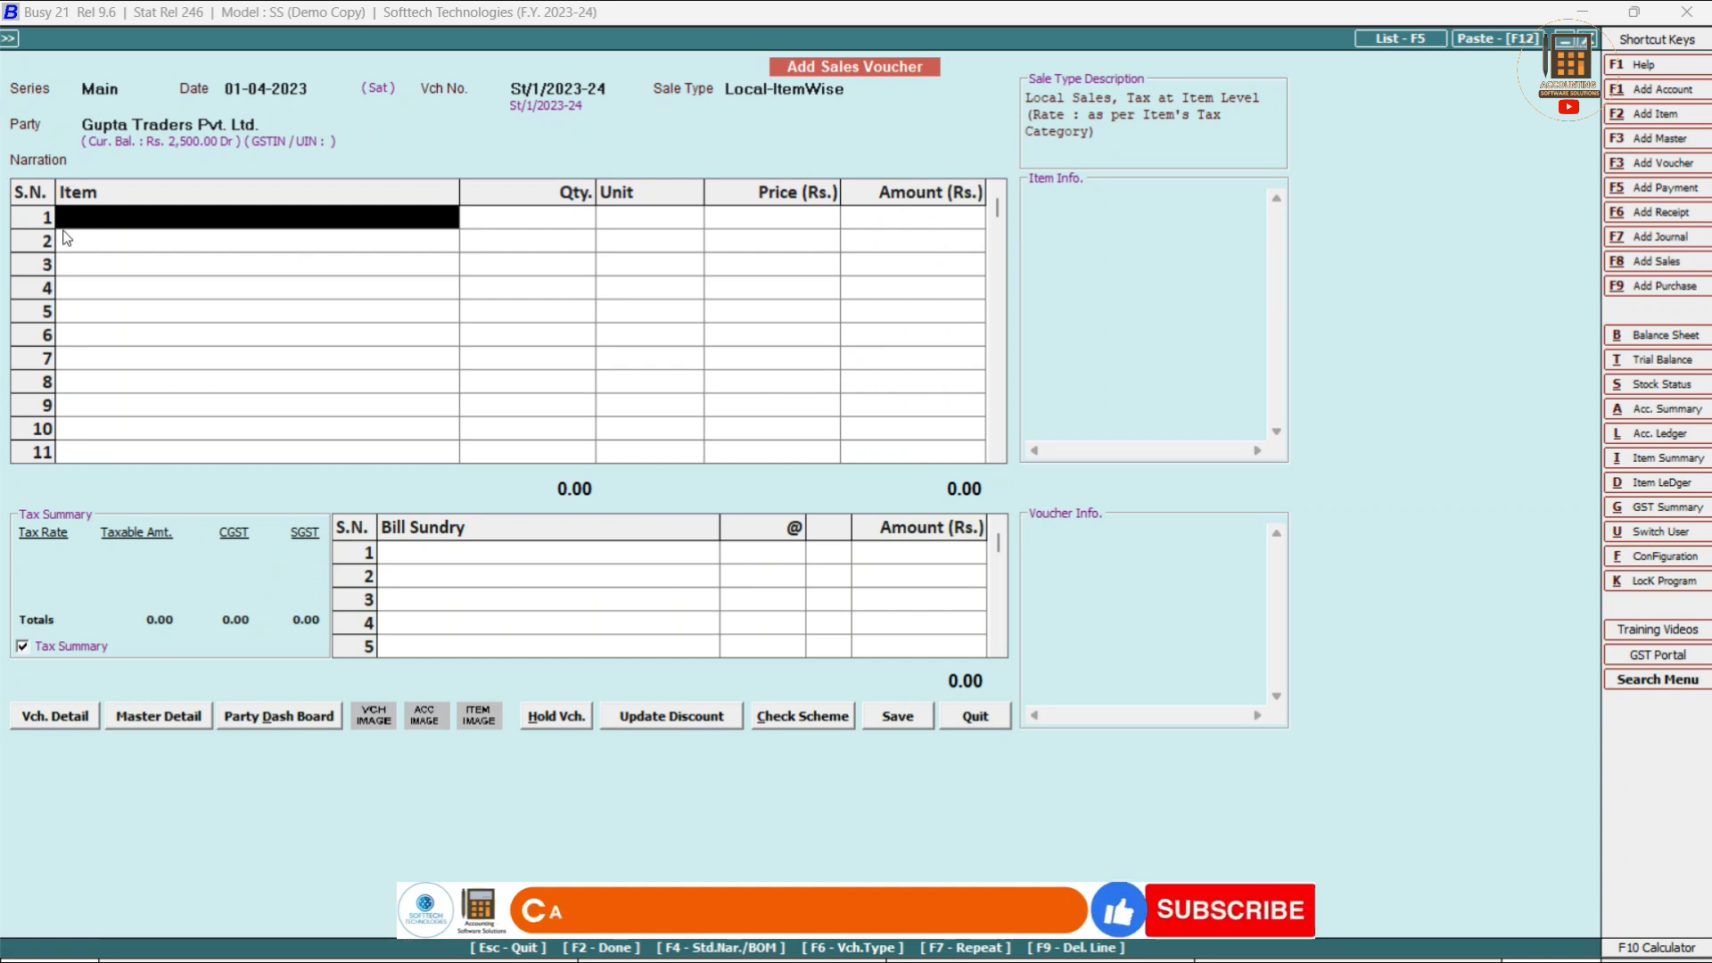
Add 5 Keyboard + Mouse Combo wireless to row 1 with a 6,900 amount and accept the GST.
{"action": "key", "text": "space"}
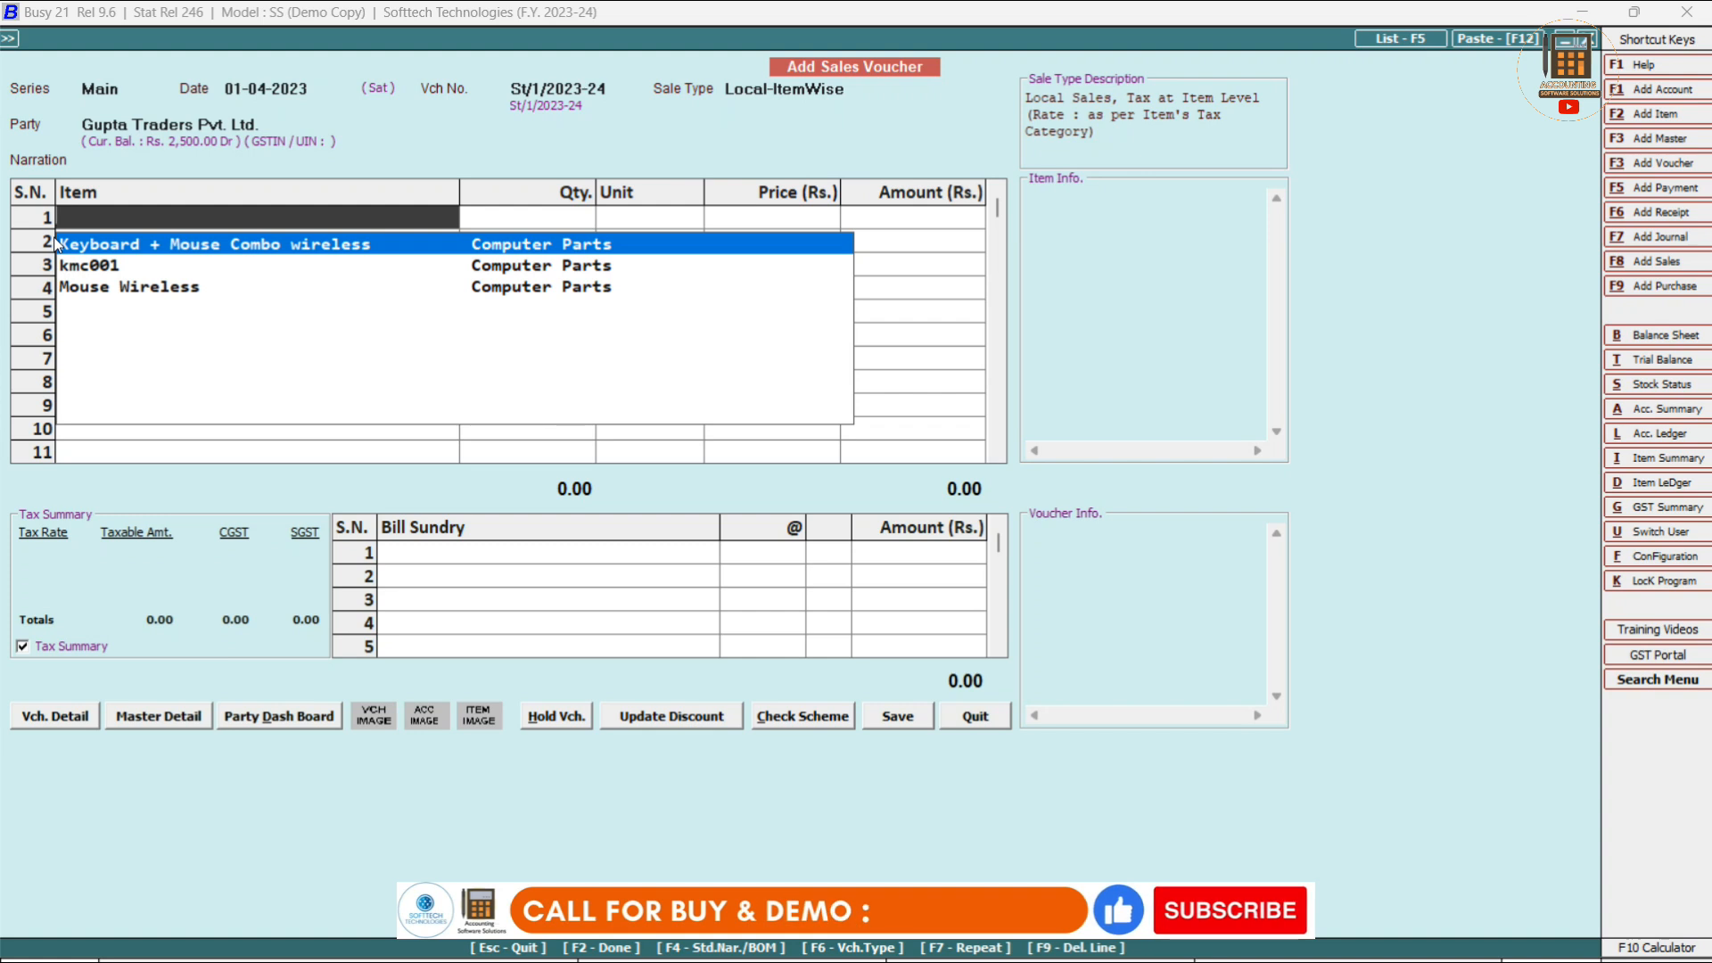
{"action": "key", "text": "Down"}
{"action": "key", "text": "Down"}
{"action": "key", "text": "Up"}
{"action": "key", "text": "Up"}
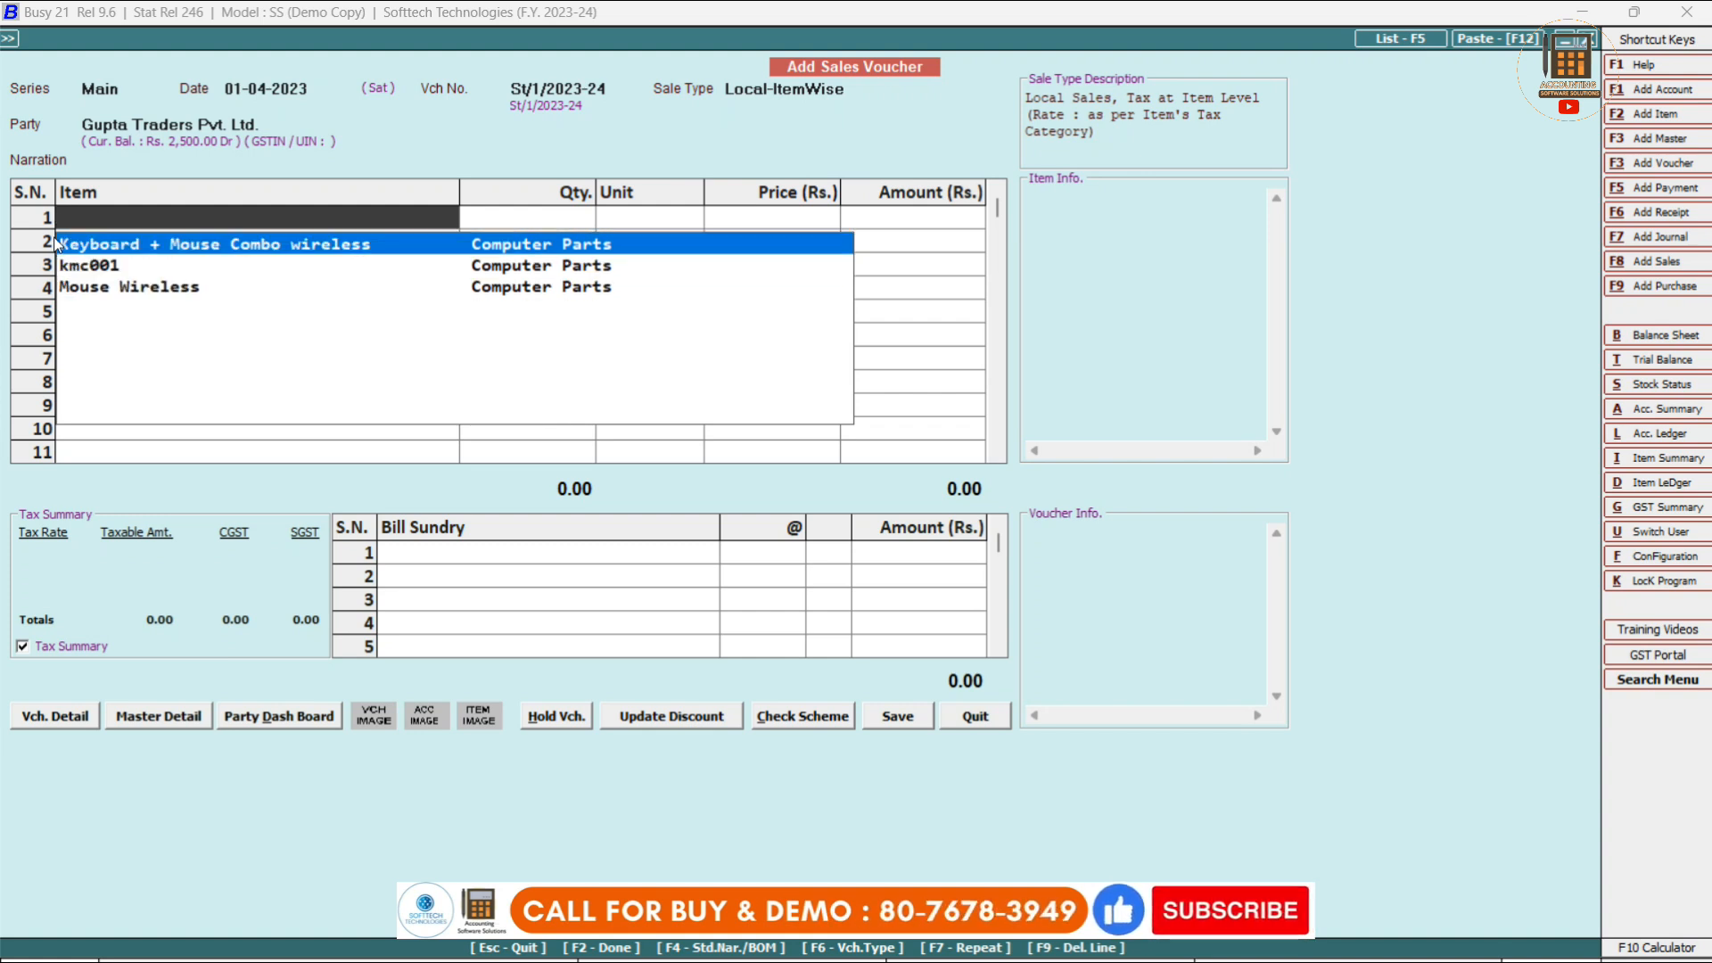
{"action": "key", "text": "Return"}
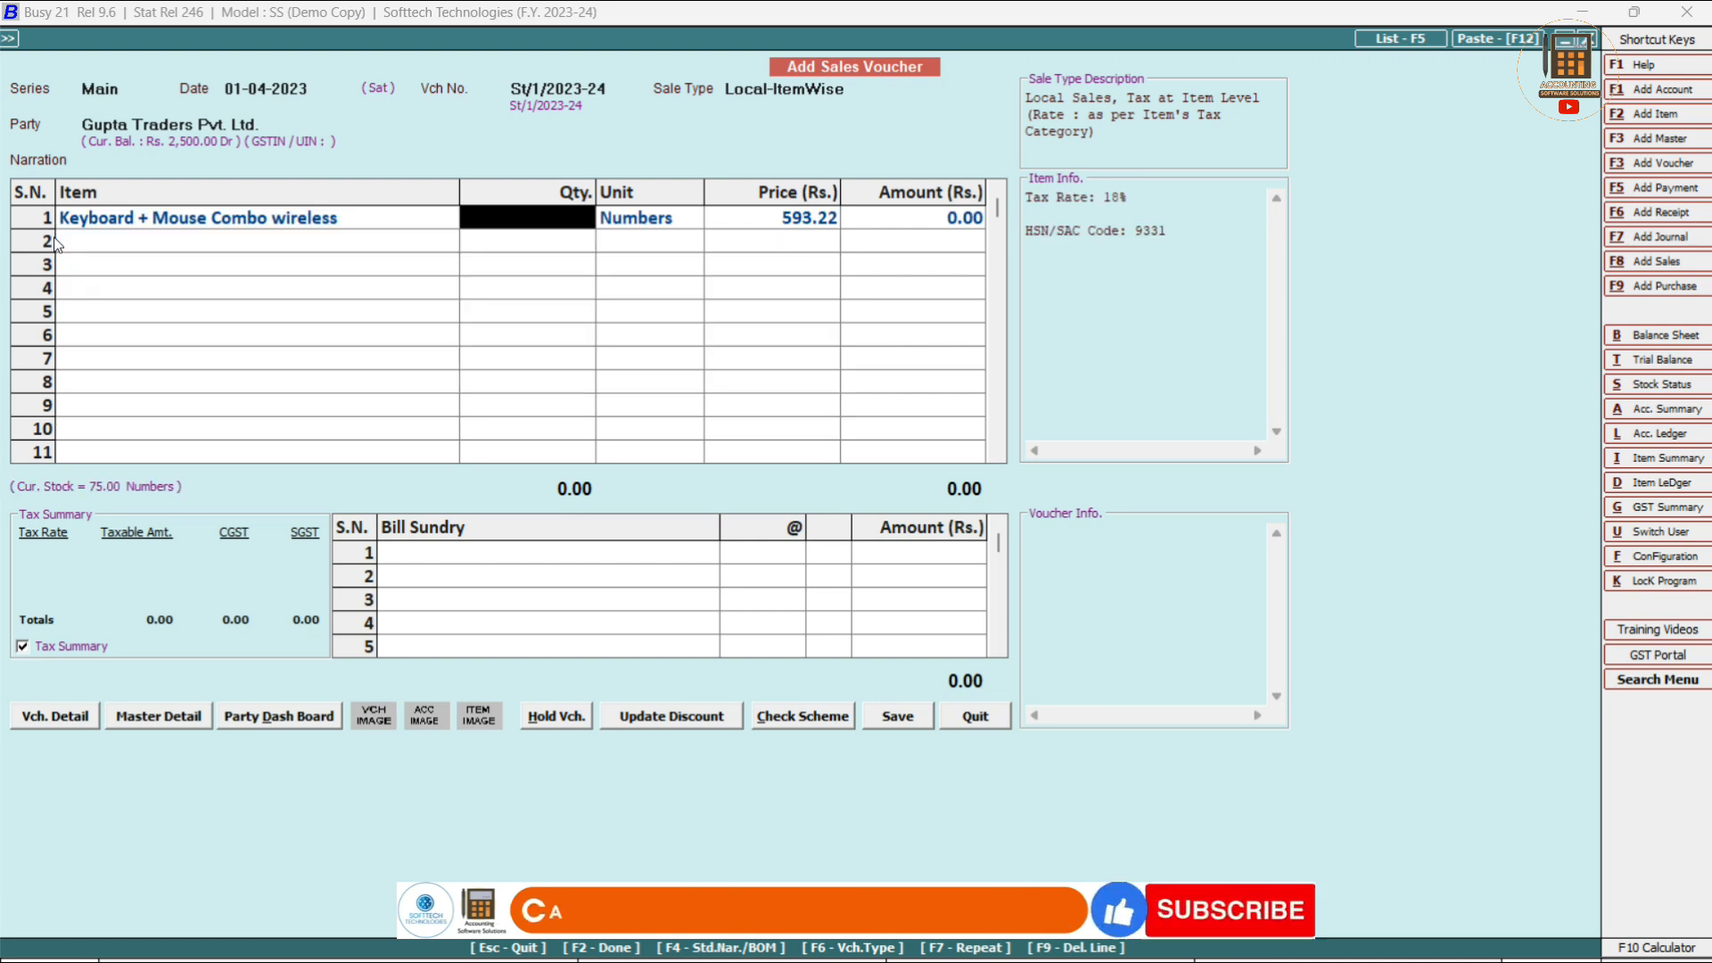
{"action": "type", "text": "20"}
{"action": "key", "text": "BackSpace"}
{"action": "key", "text": "BackSpace"}
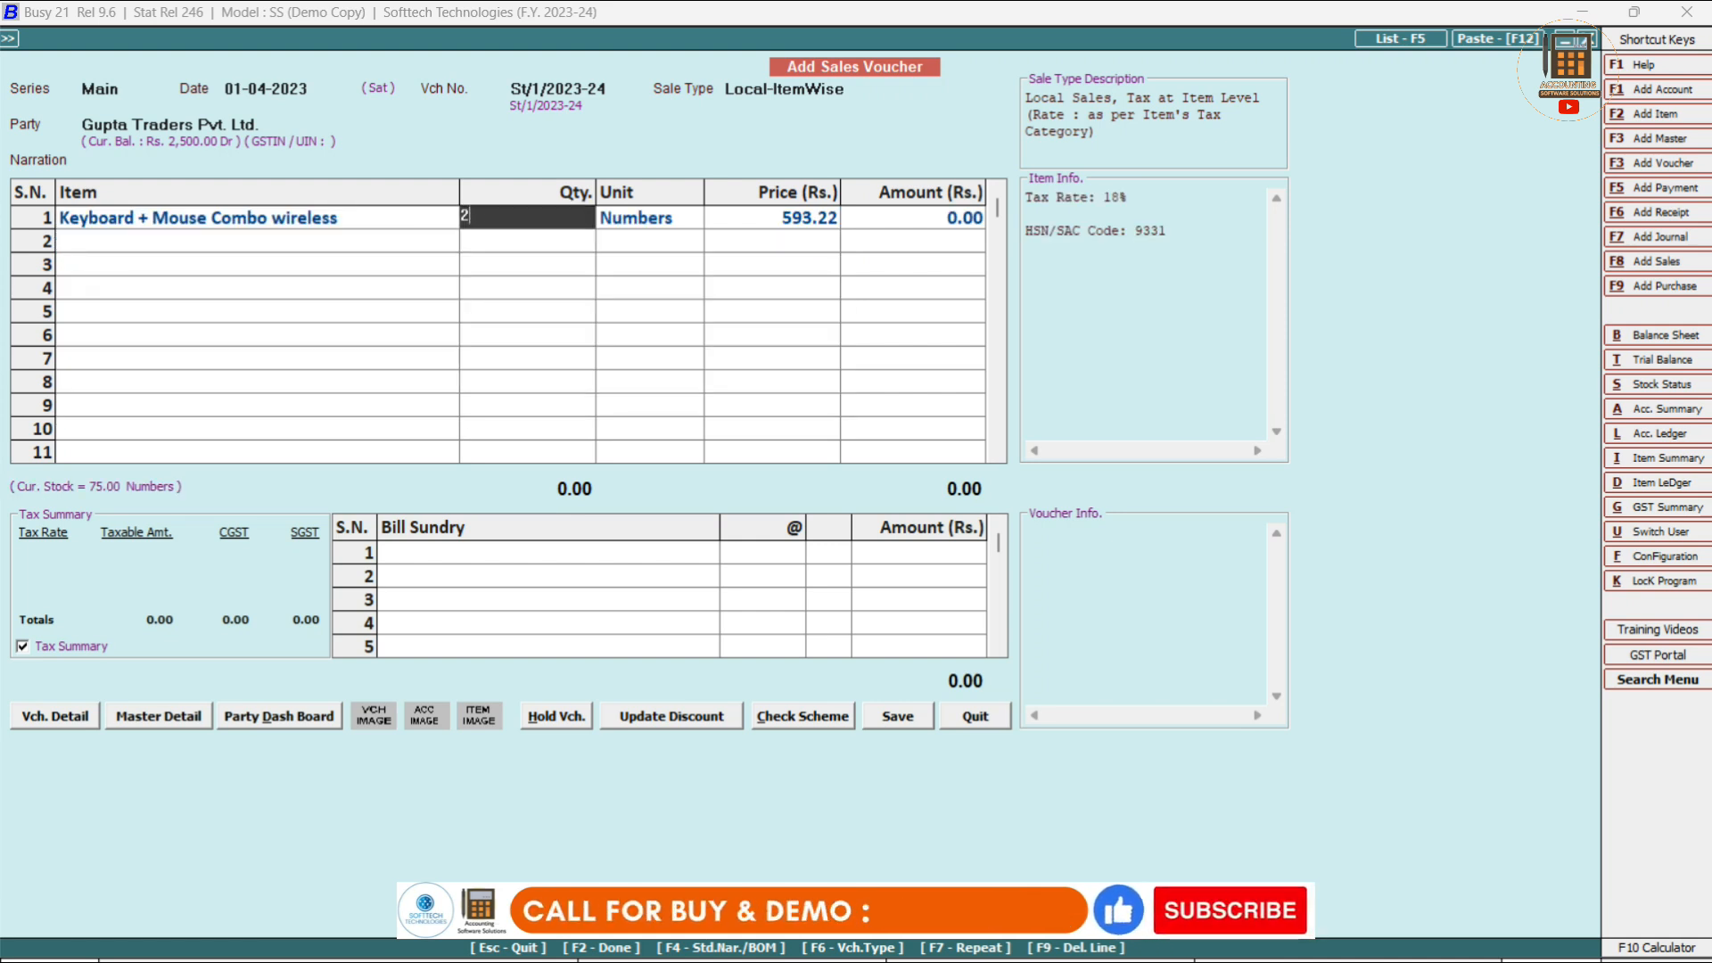
{"action": "type", "text": "5"}
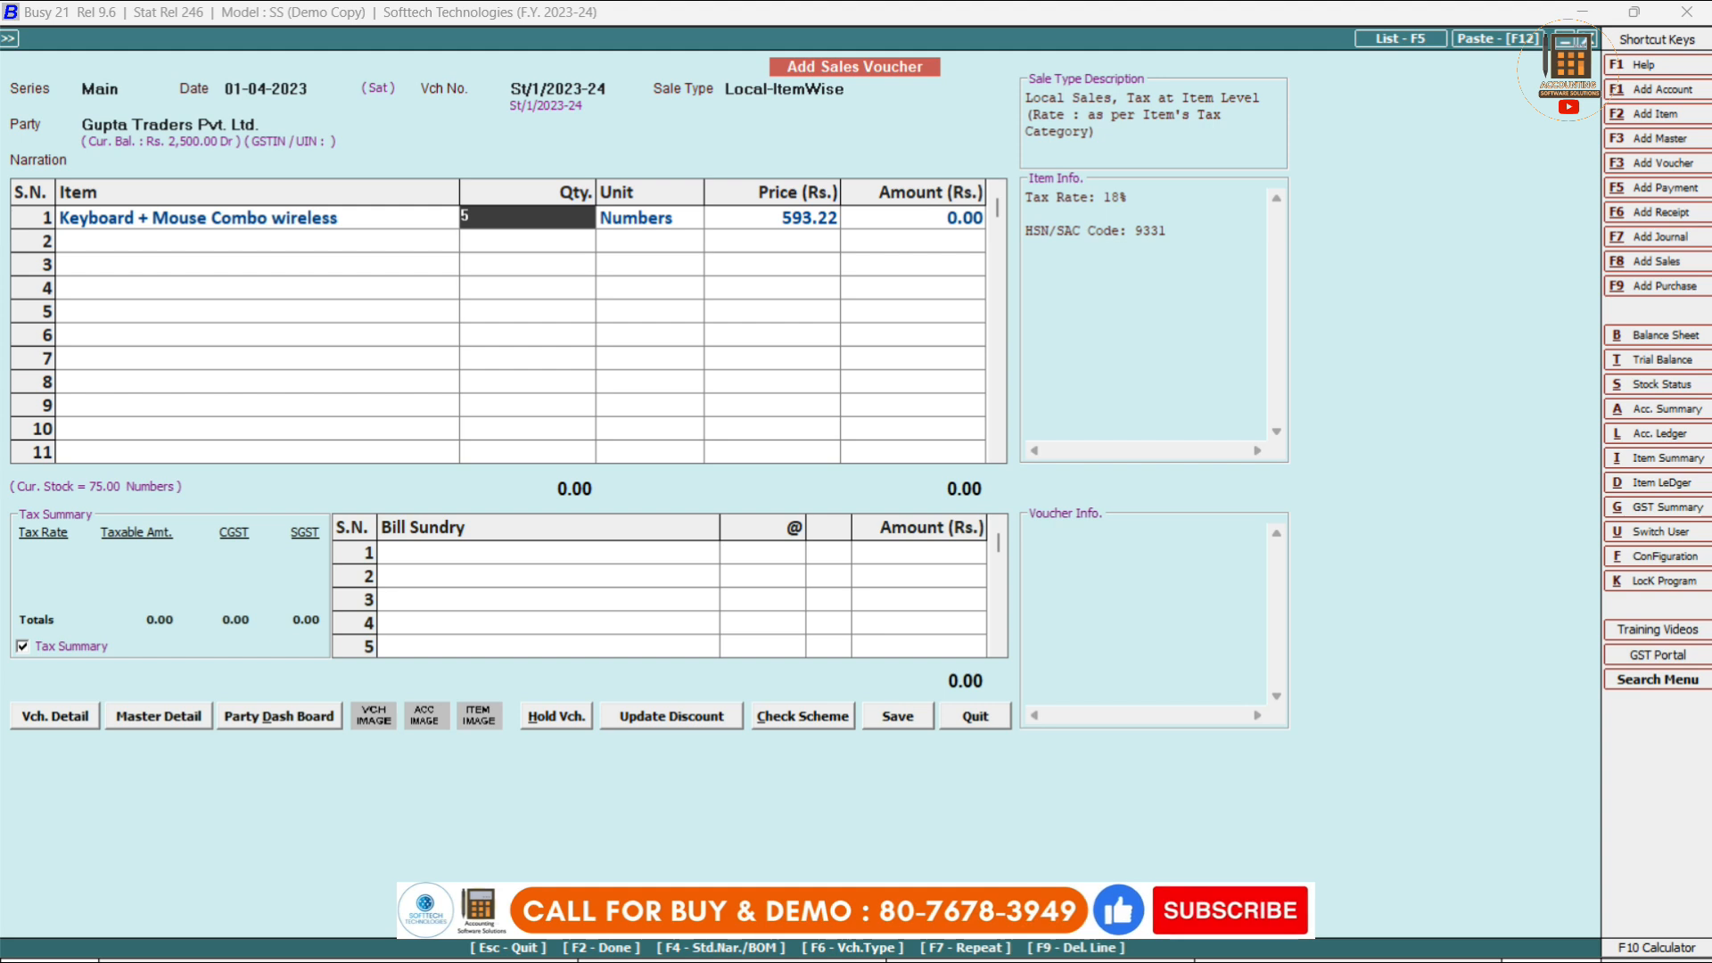
{"action": "key", "text": "Return"}
{"action": "key", "text": "Return"}
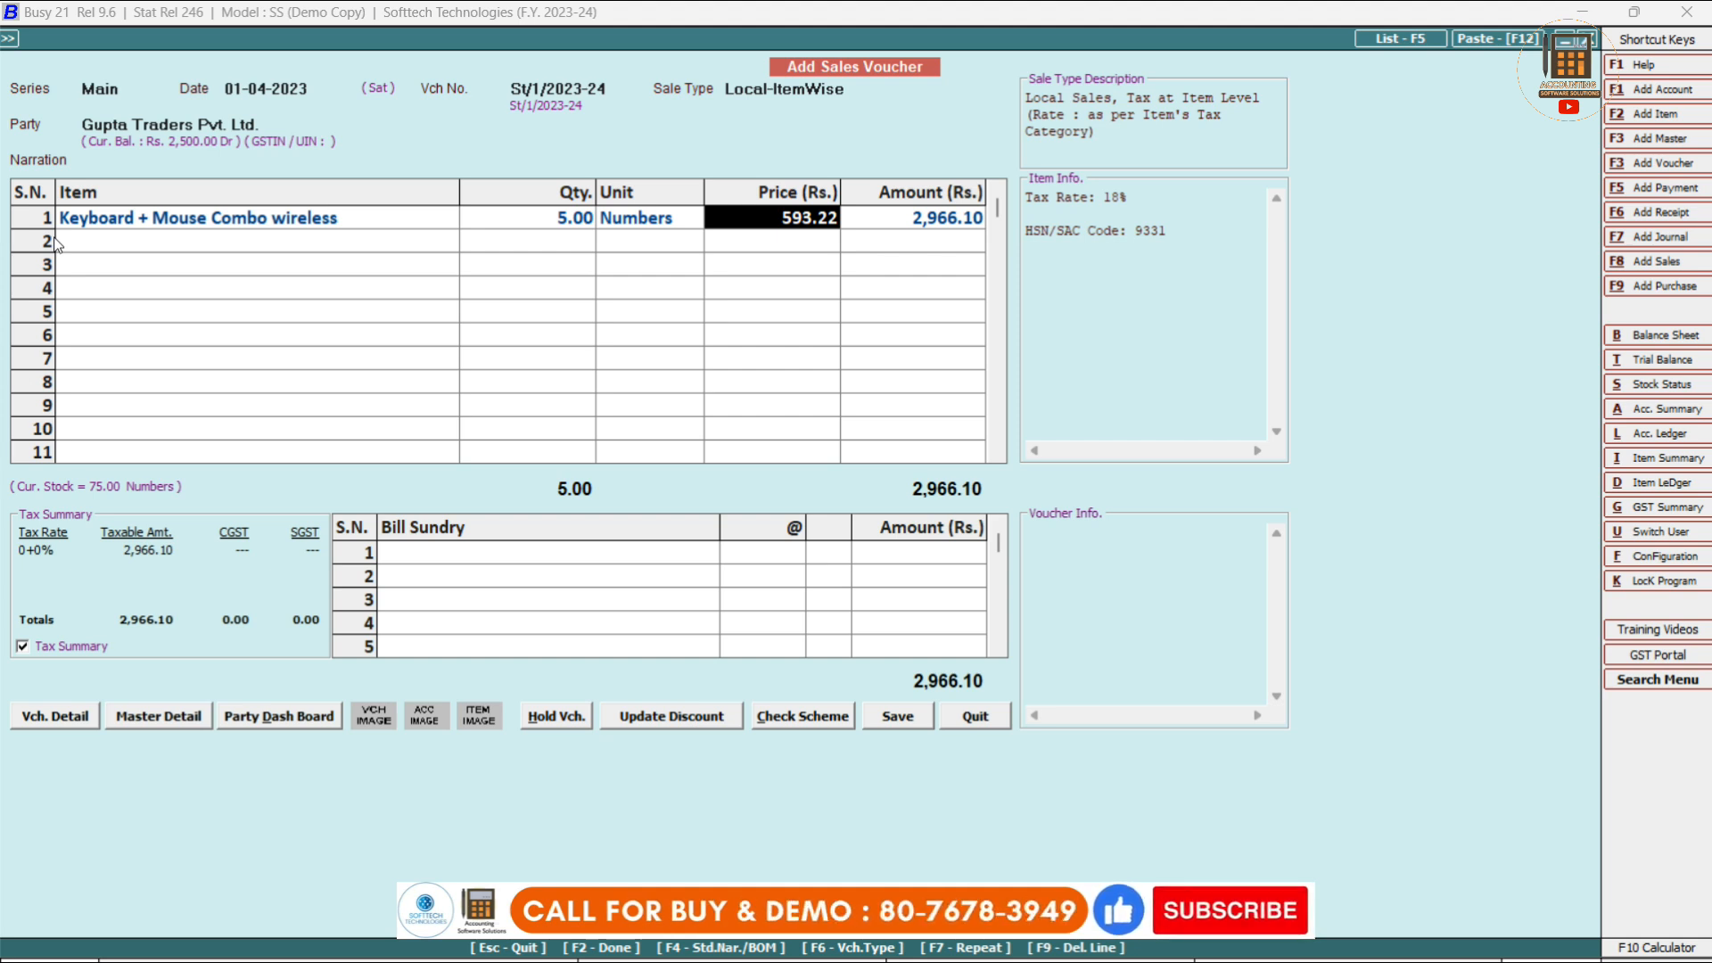
{"action": "type", "text": "0"}
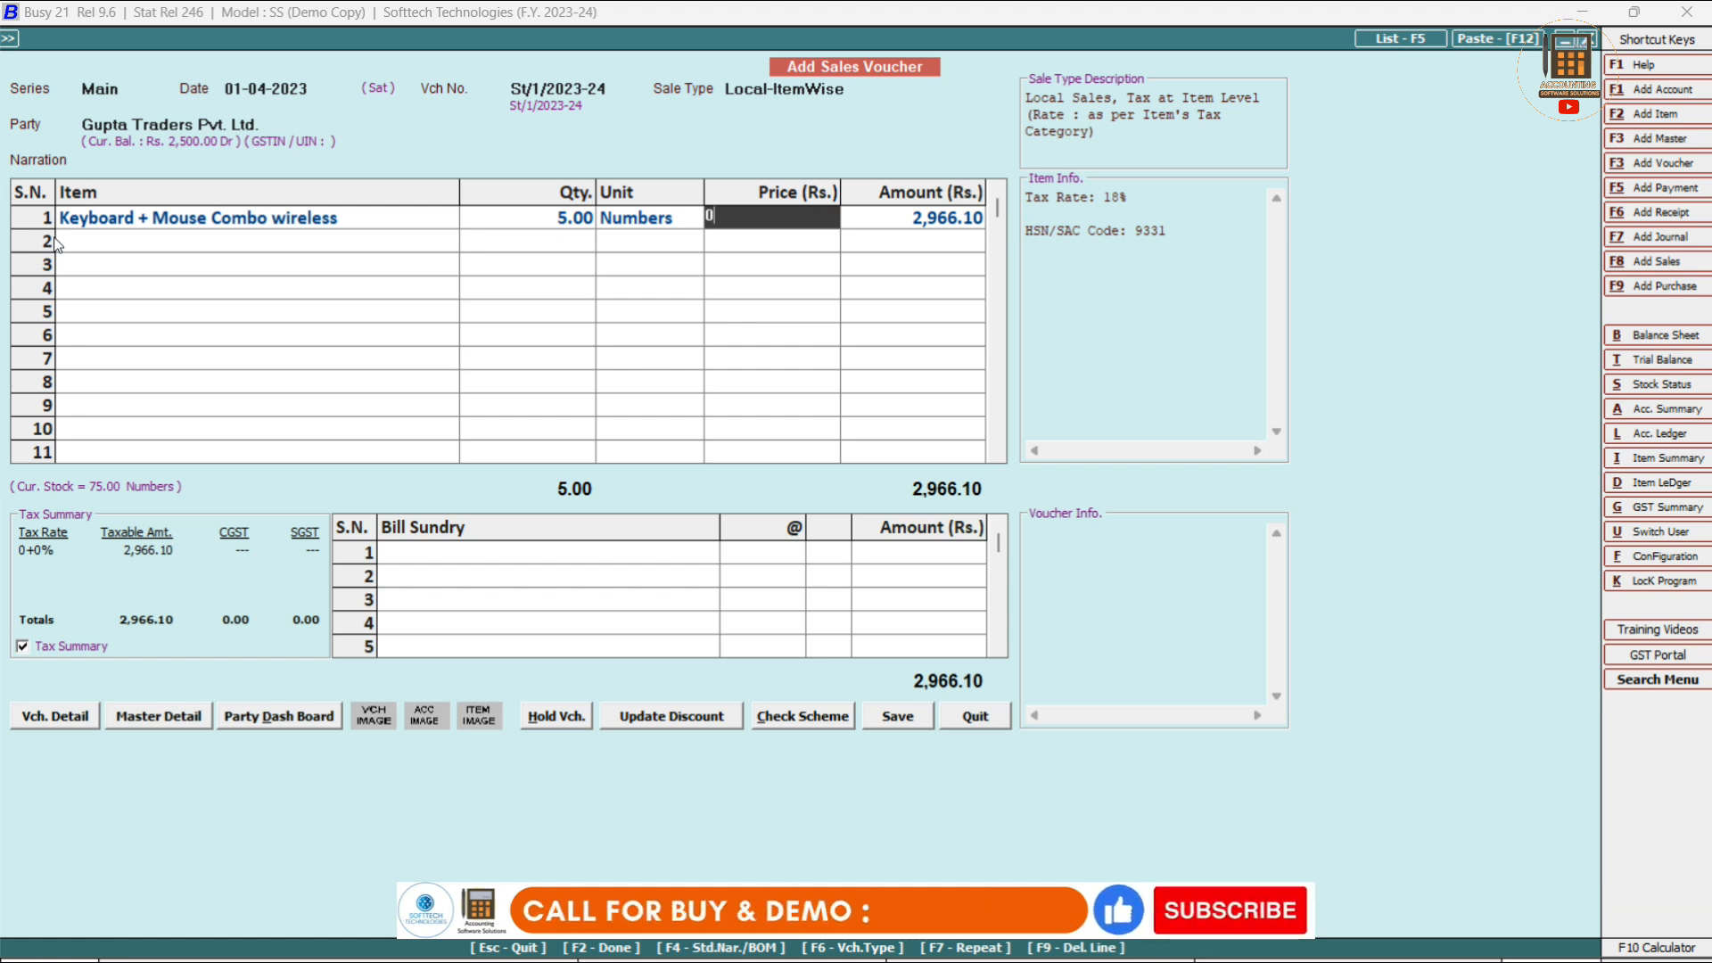
{"action": "key", "text": "Return"}
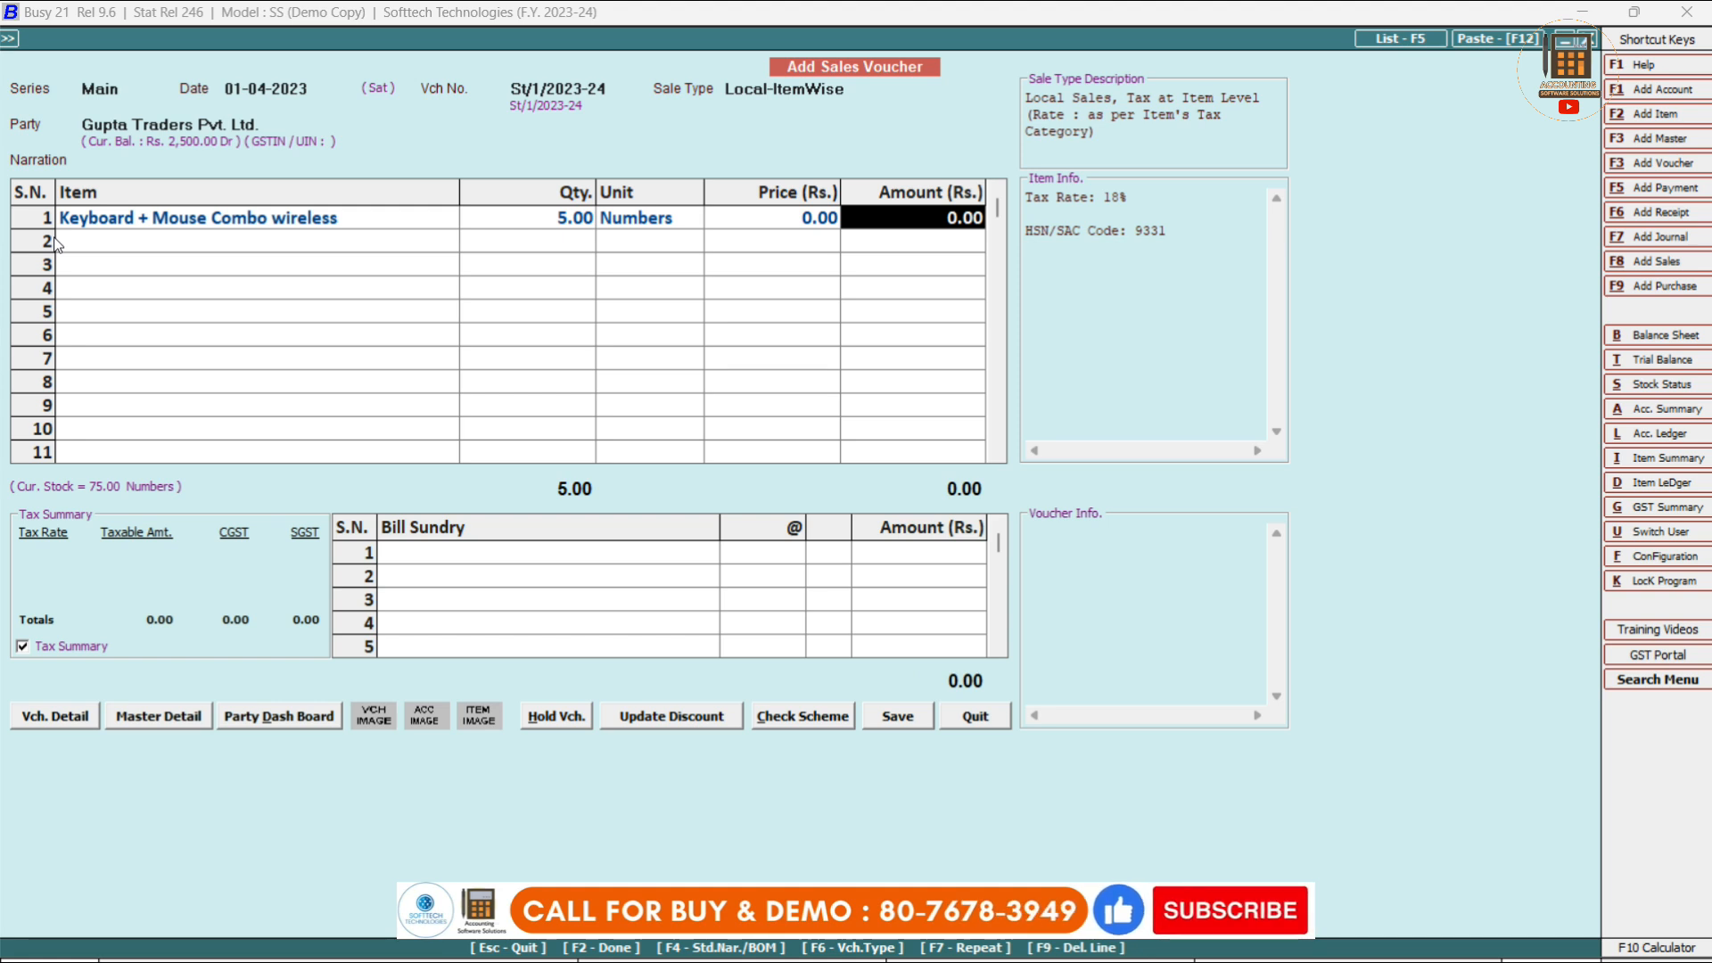
{"action": "type", "text": "69"}
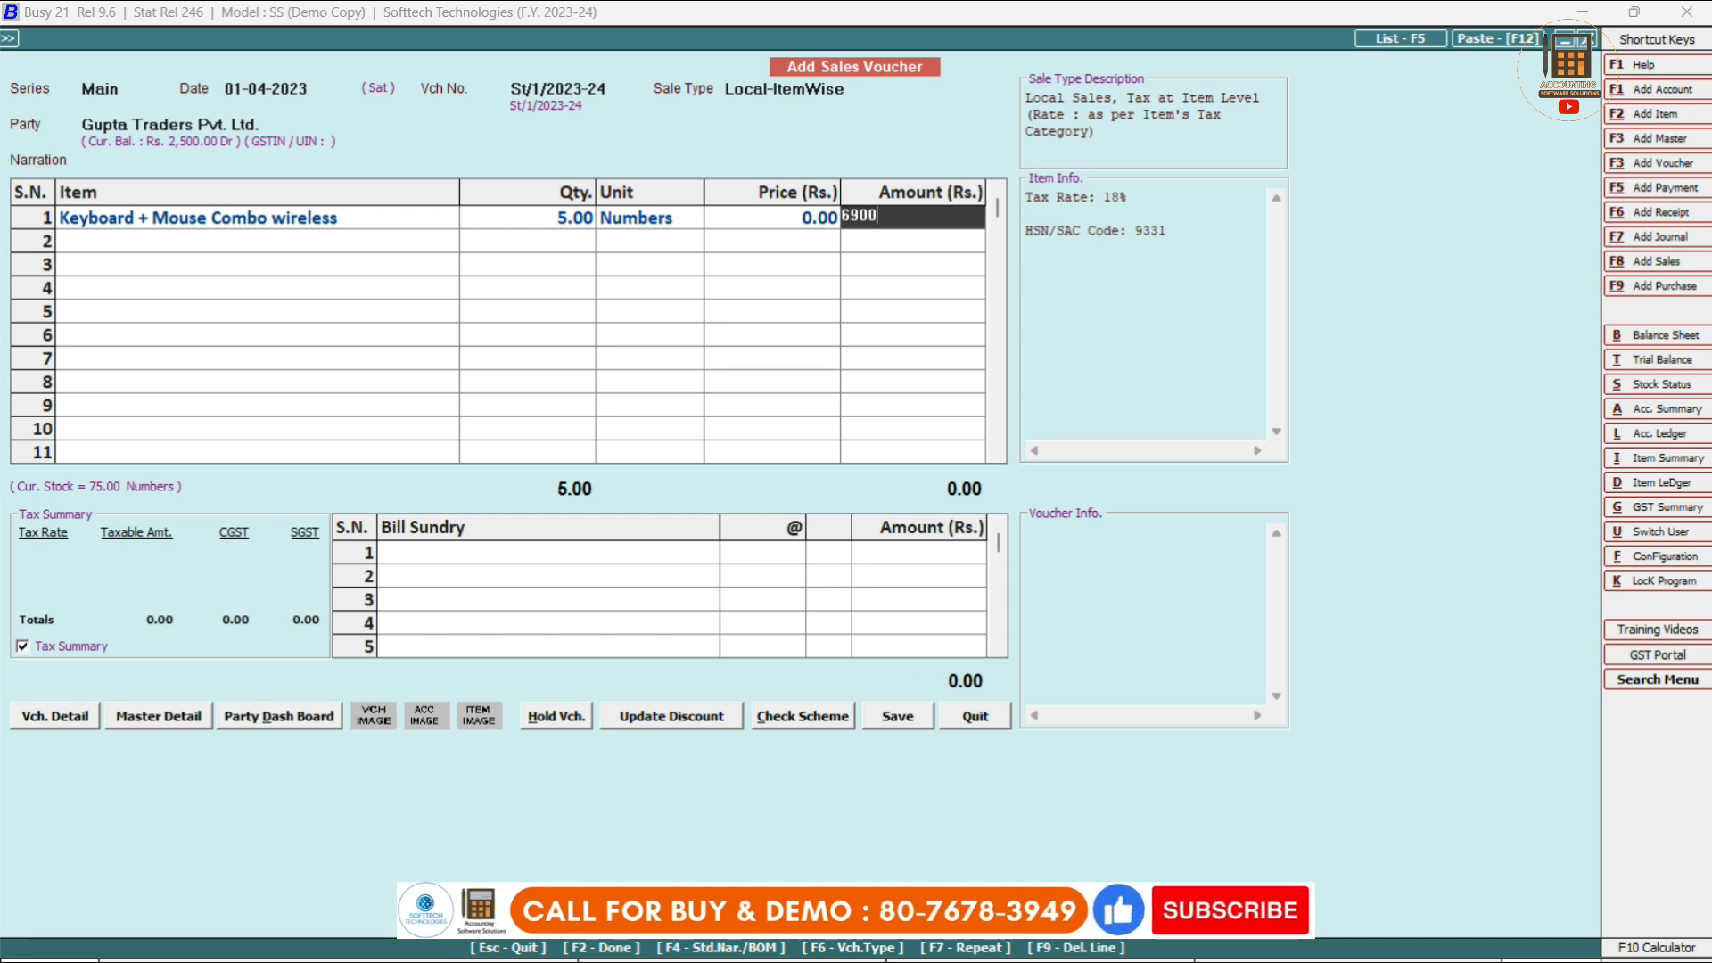
{"action": "key", "text": "Return"}
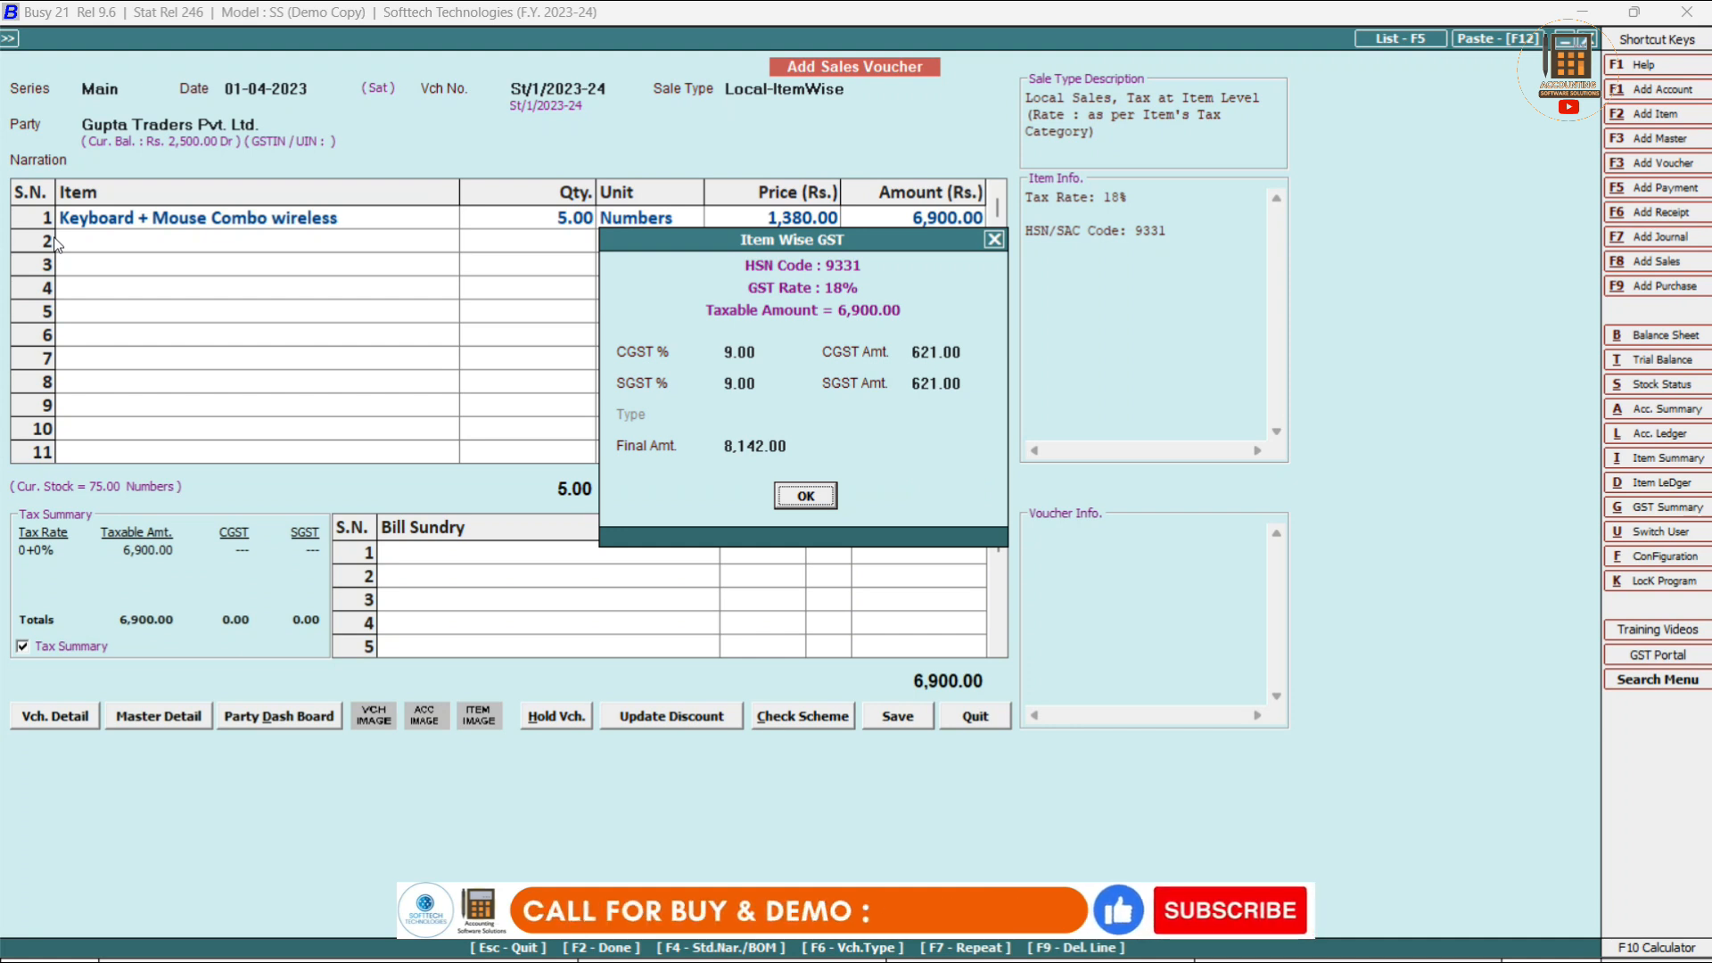
{"action": "key", "text": "Return"}
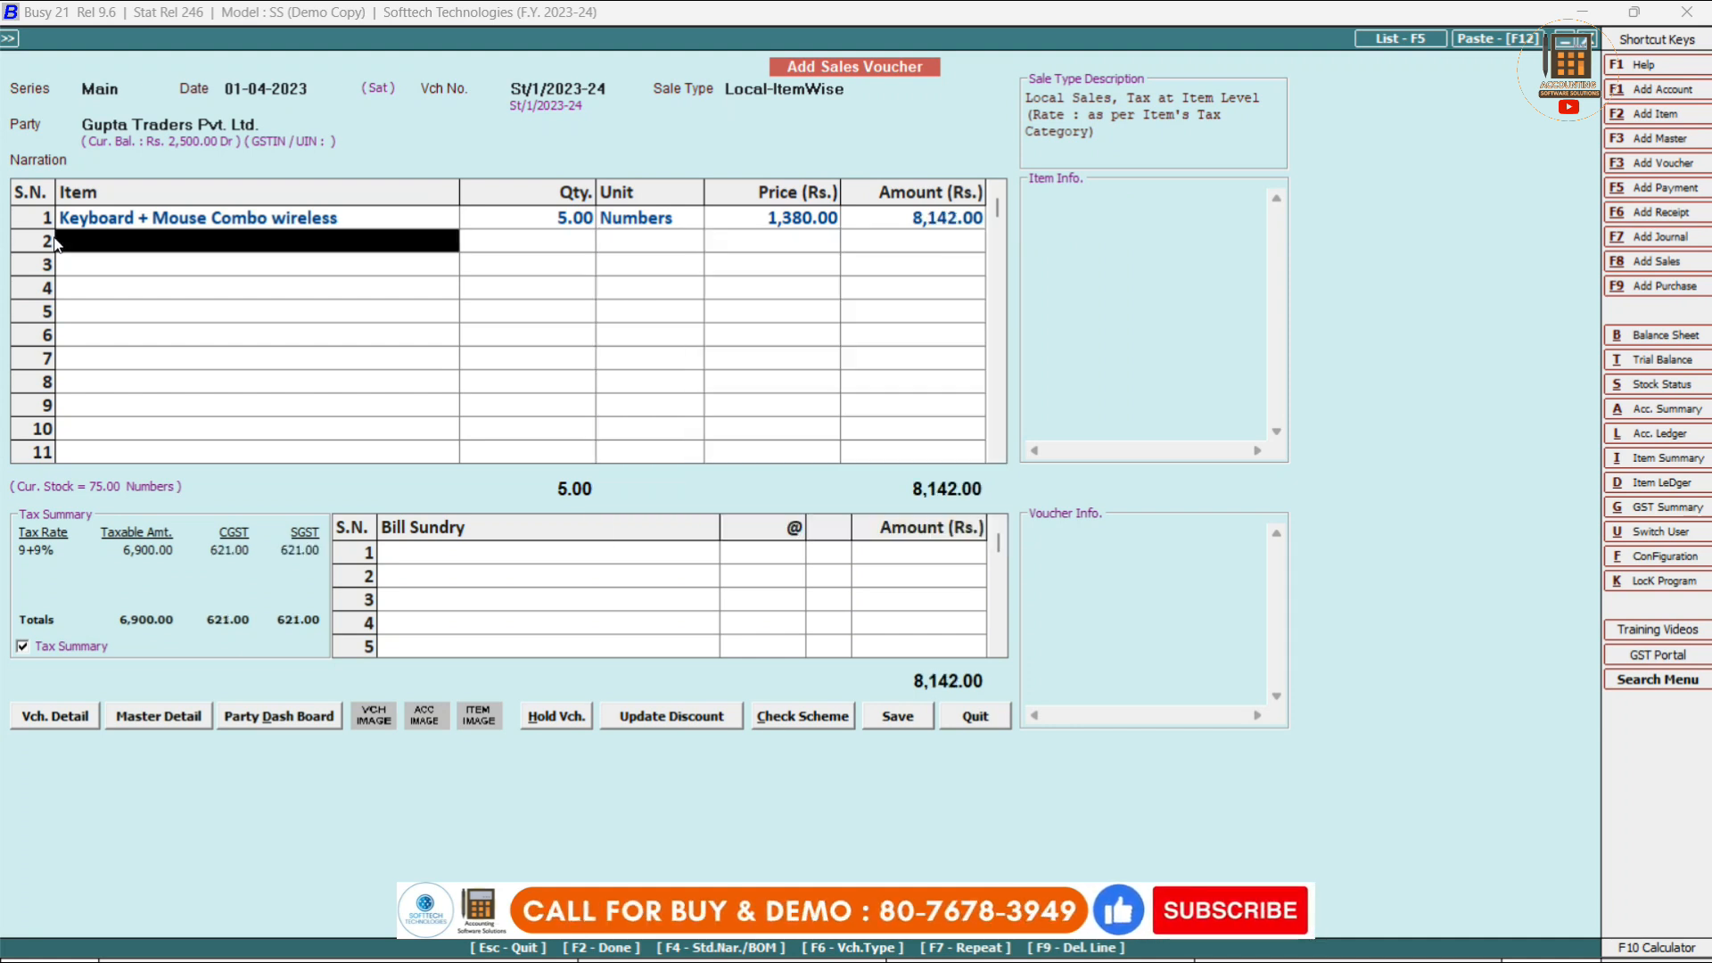
Change the combo's price to 988.00, making the line 5,829.20 with 9+9% GST.
{"action": "left_click", "coordinate": [933, 214]}
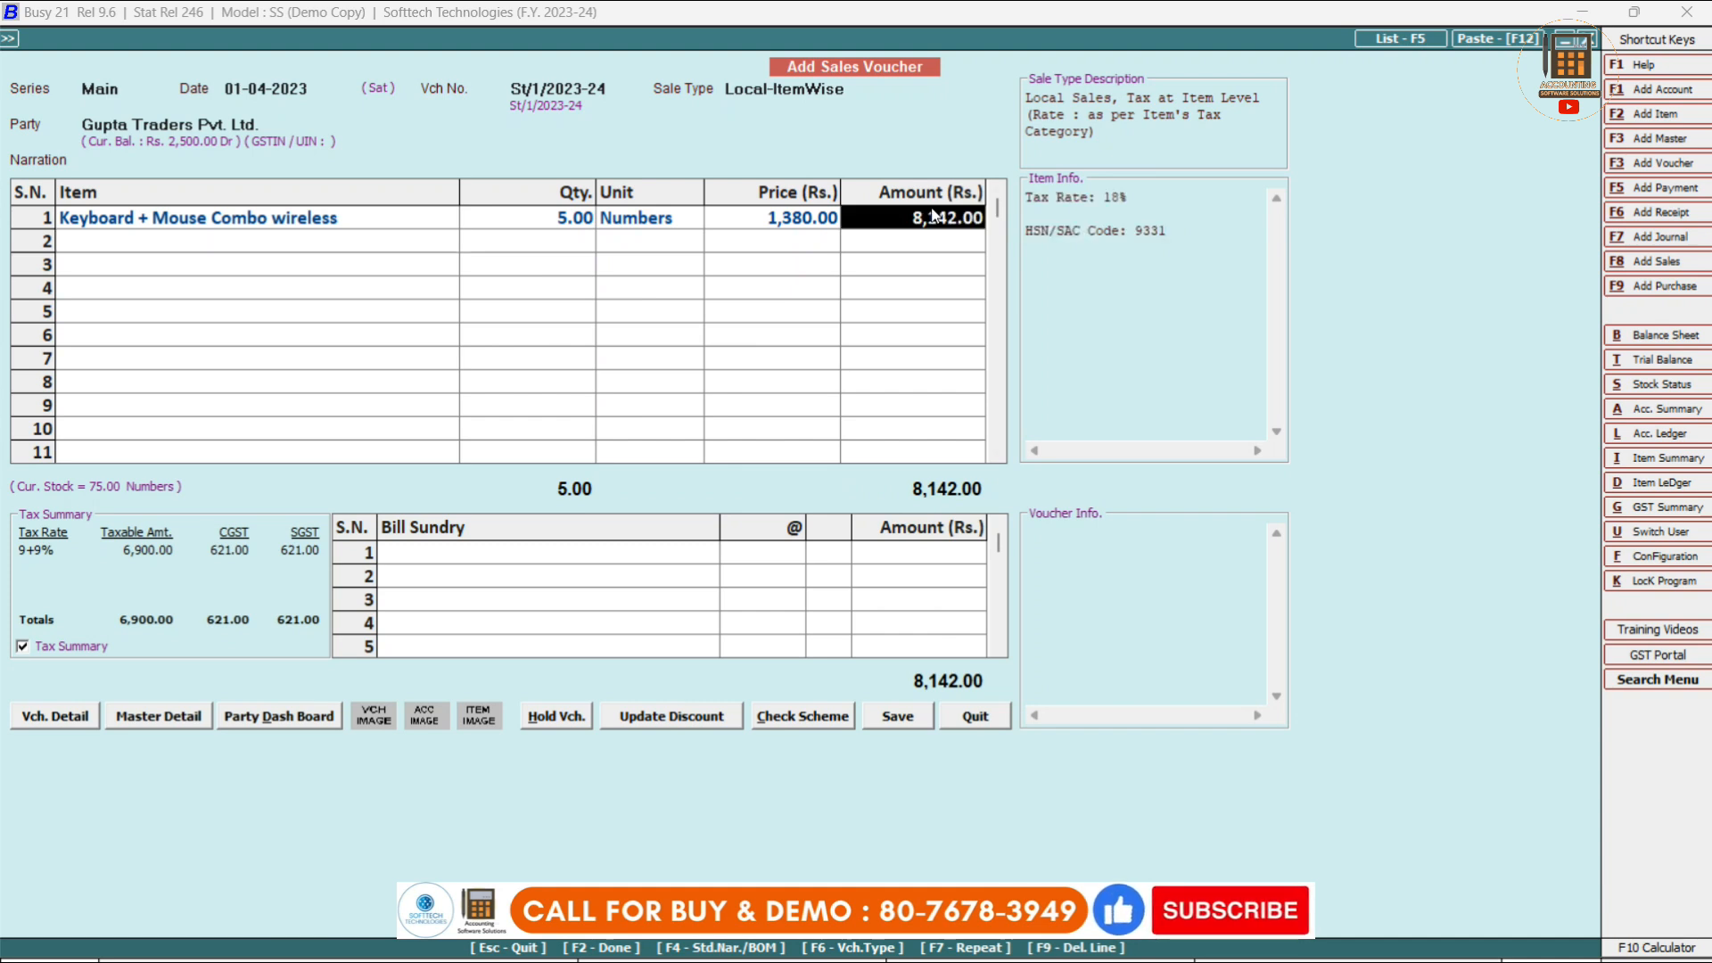
{"action": "left_click", "coordinate": [769, 217]}
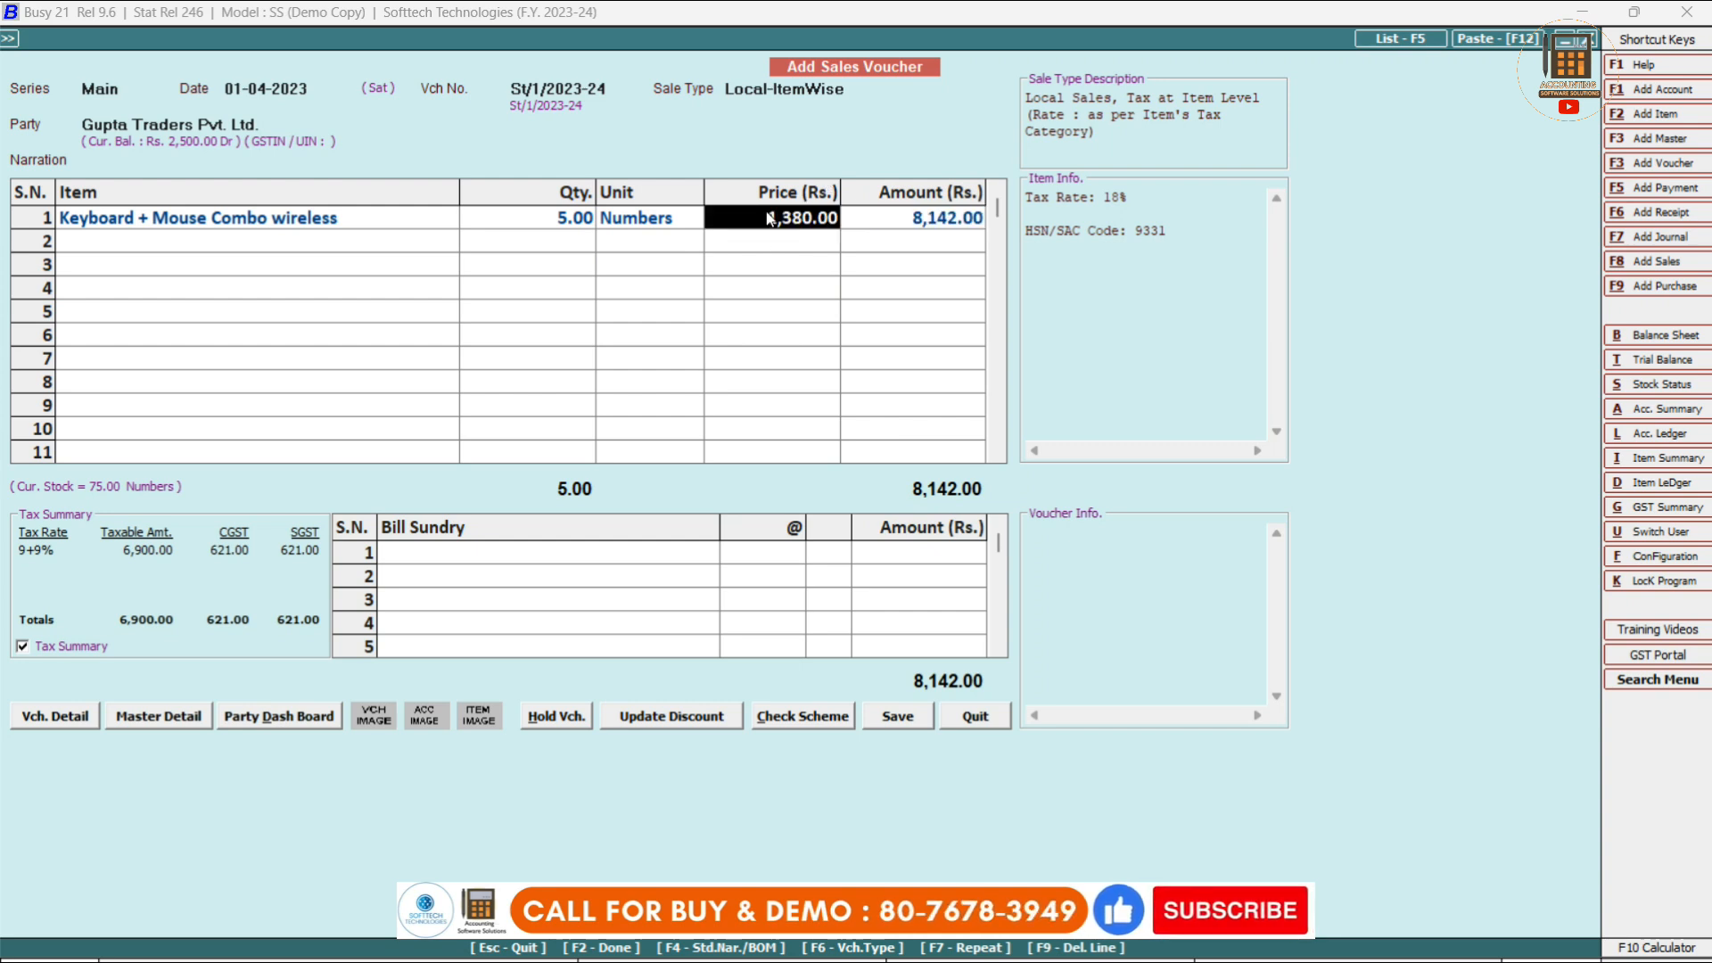
{"action": "type", "text": "9"}
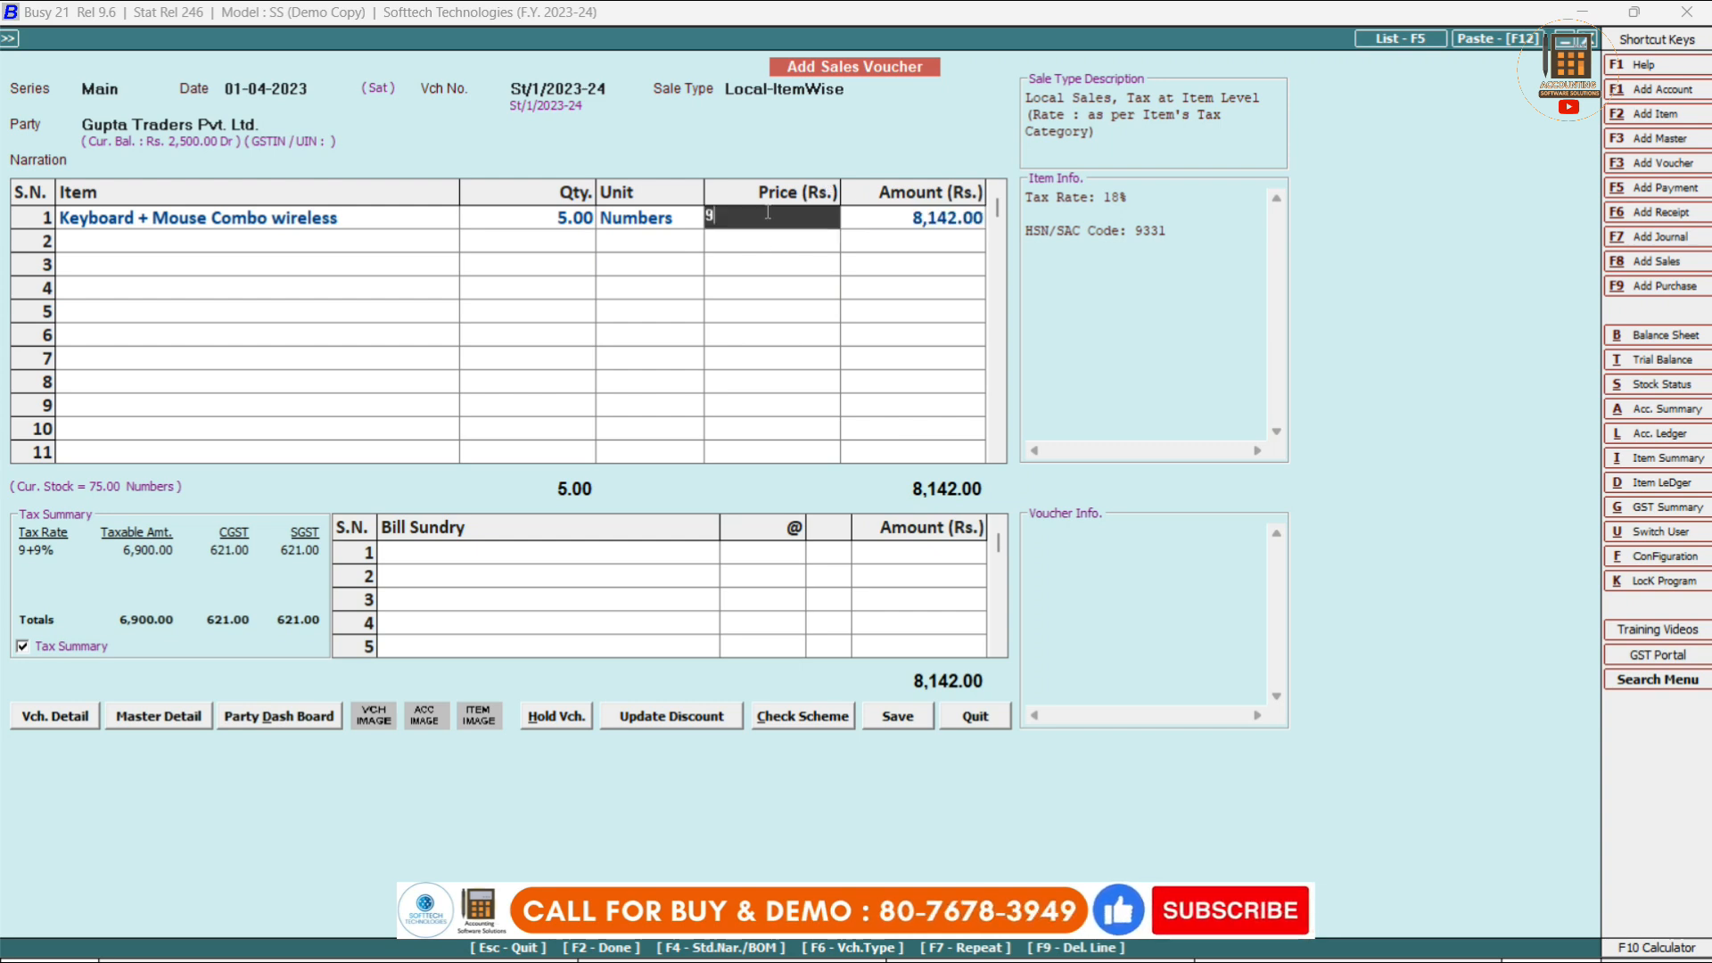
{"action": "type", "text": "88"}
{"action": "key", "text": "Return"}
{"action": "key", "text": "Return"}
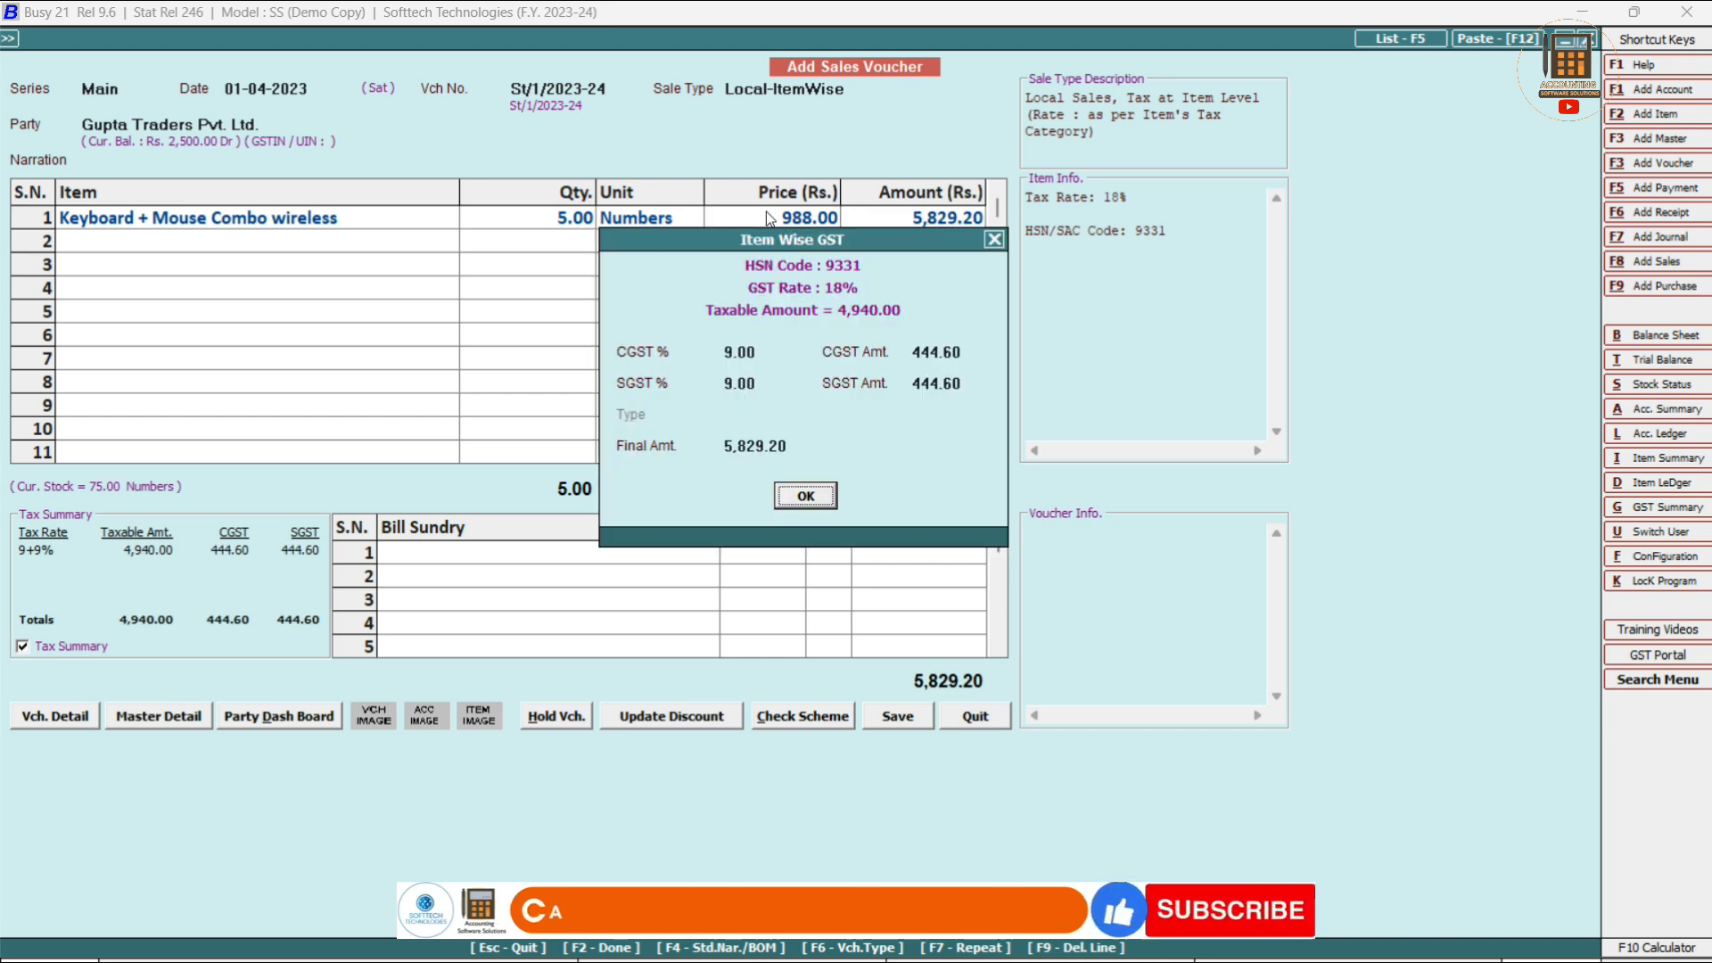
{"action": "key", "text": "Return"}
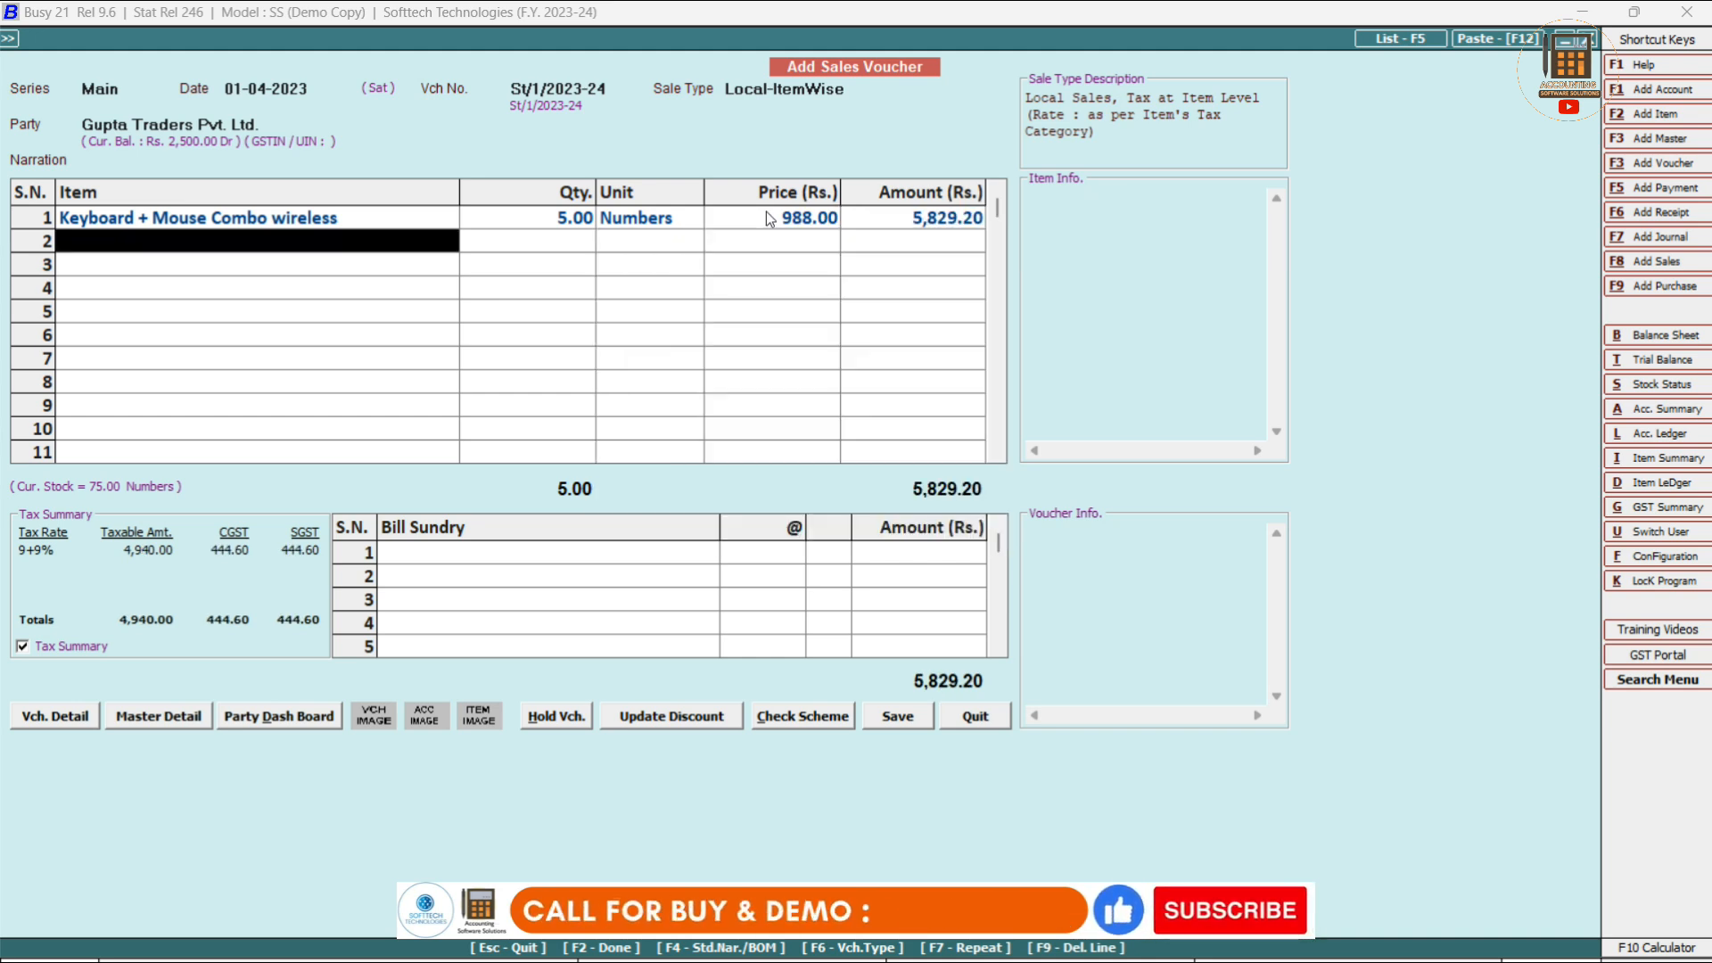
{"action": "key", "text": "space"}
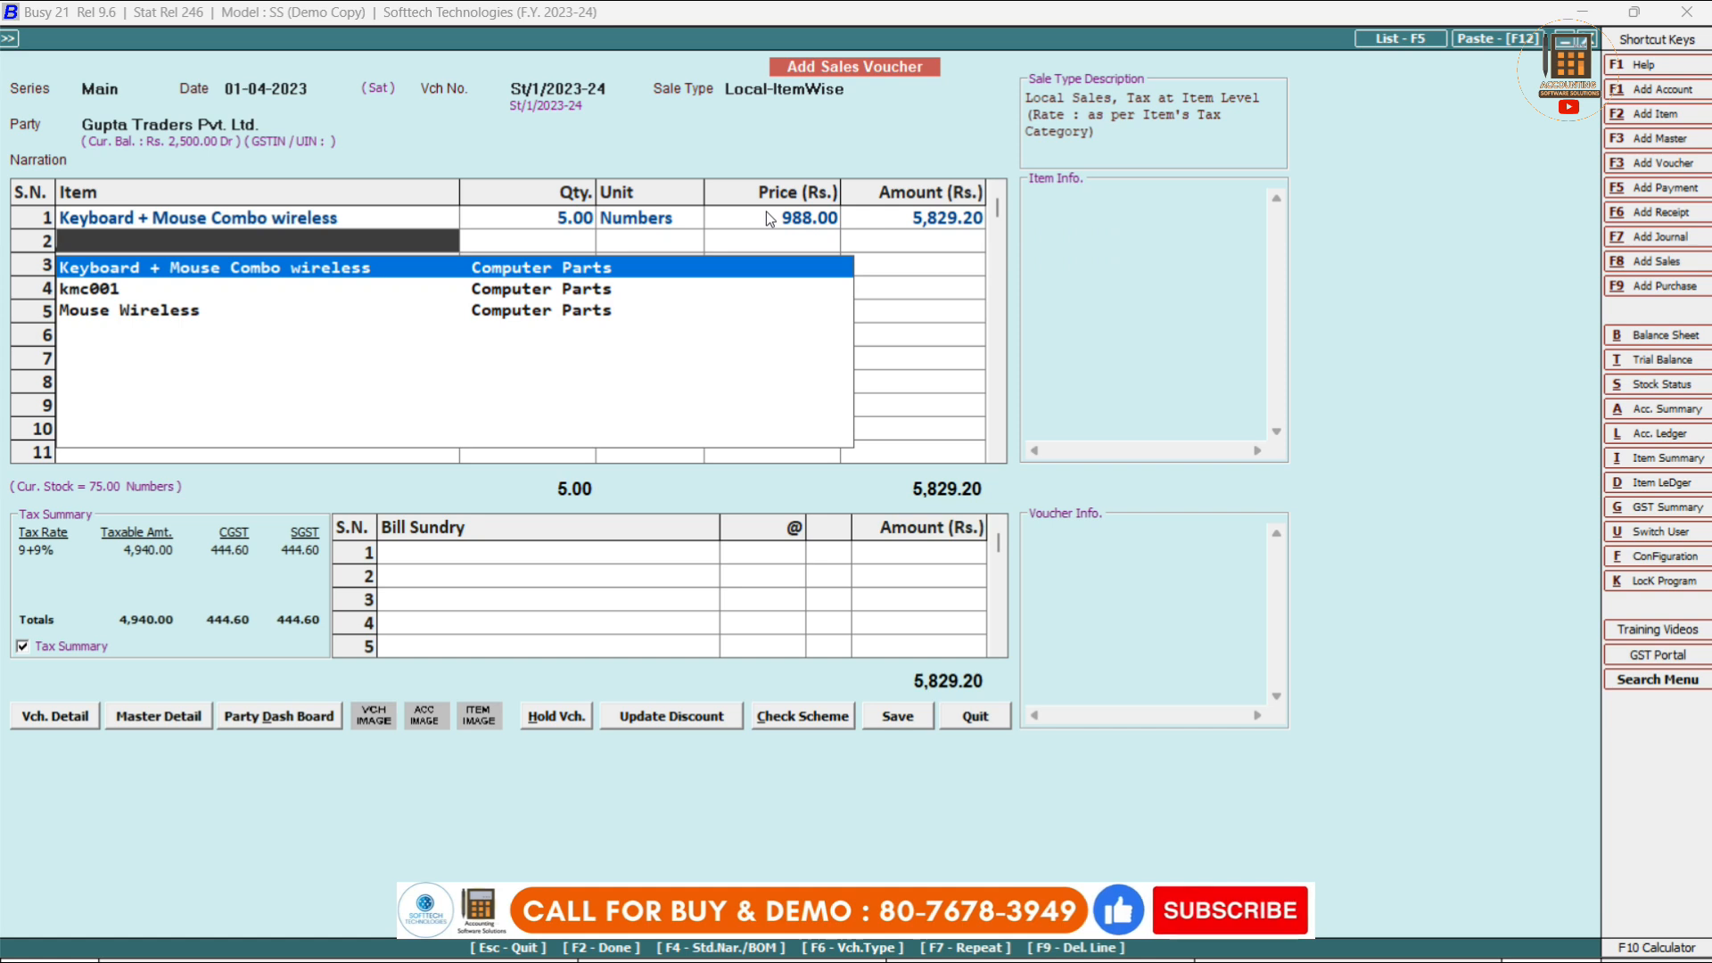
{"action": "key", "text": "Down"}
{"action": "key", "text": "Down"}
Put 5 Mouse Wireless at 100.00 with 12% GST in row 2, totalling 6,389.20.
{"action": "key", "text": "Return"}
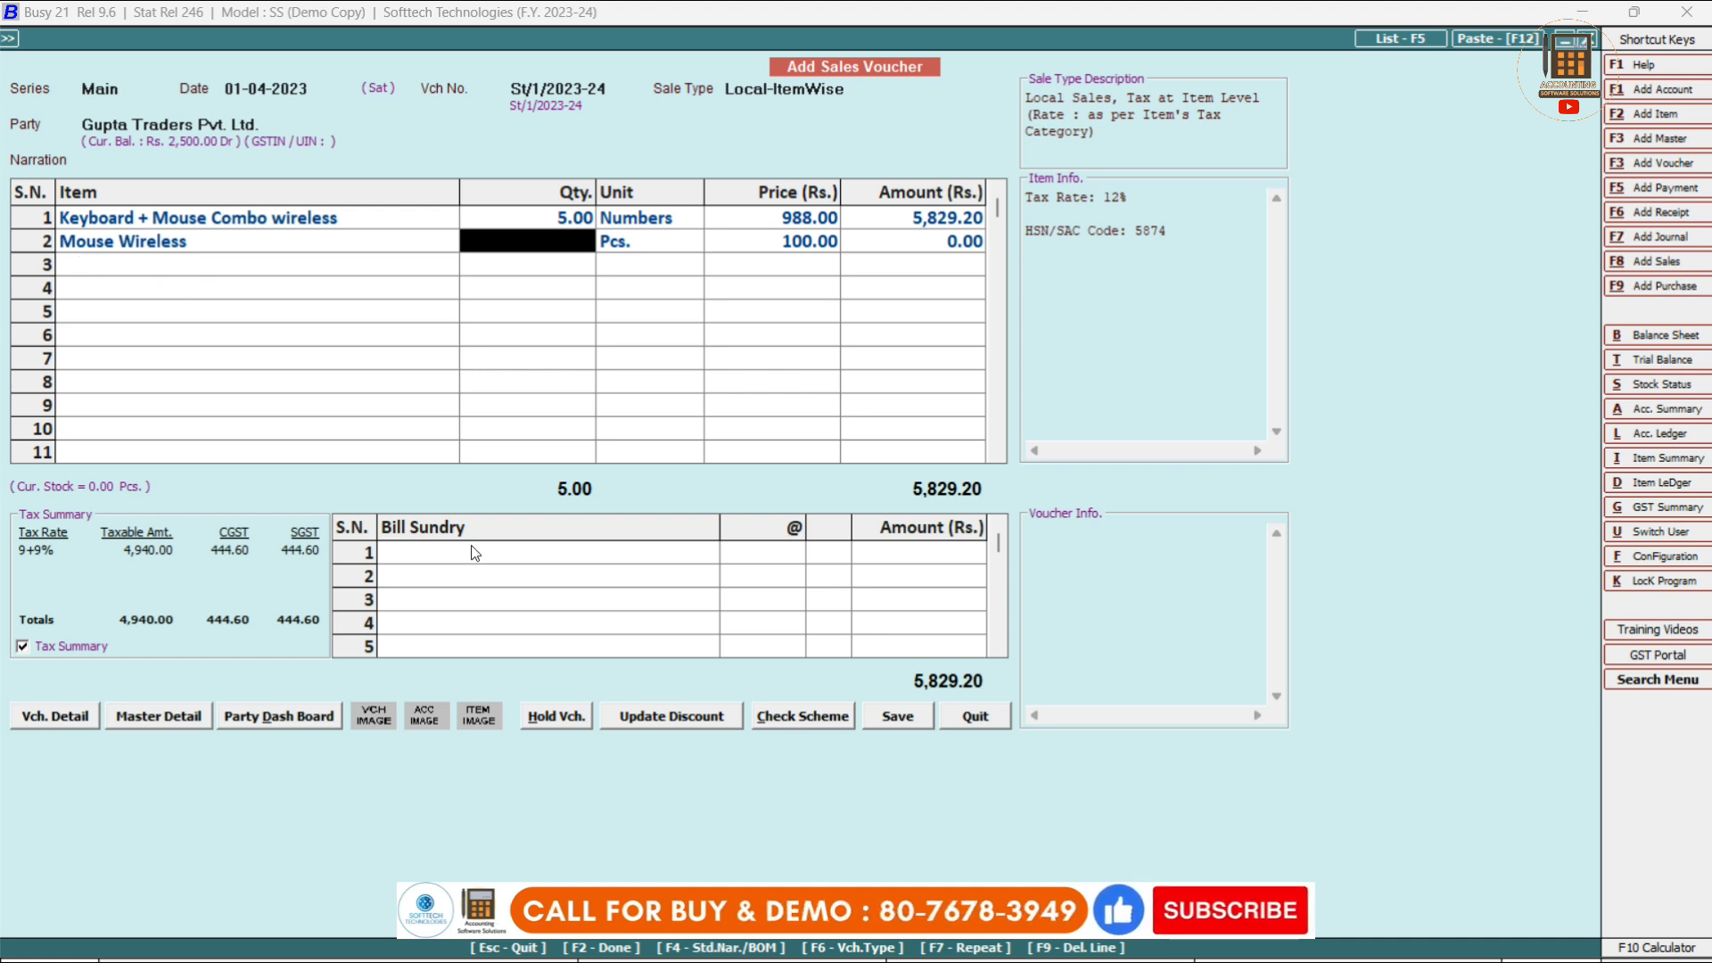
{"action": "left_click", "coordinate": [253, 232]}
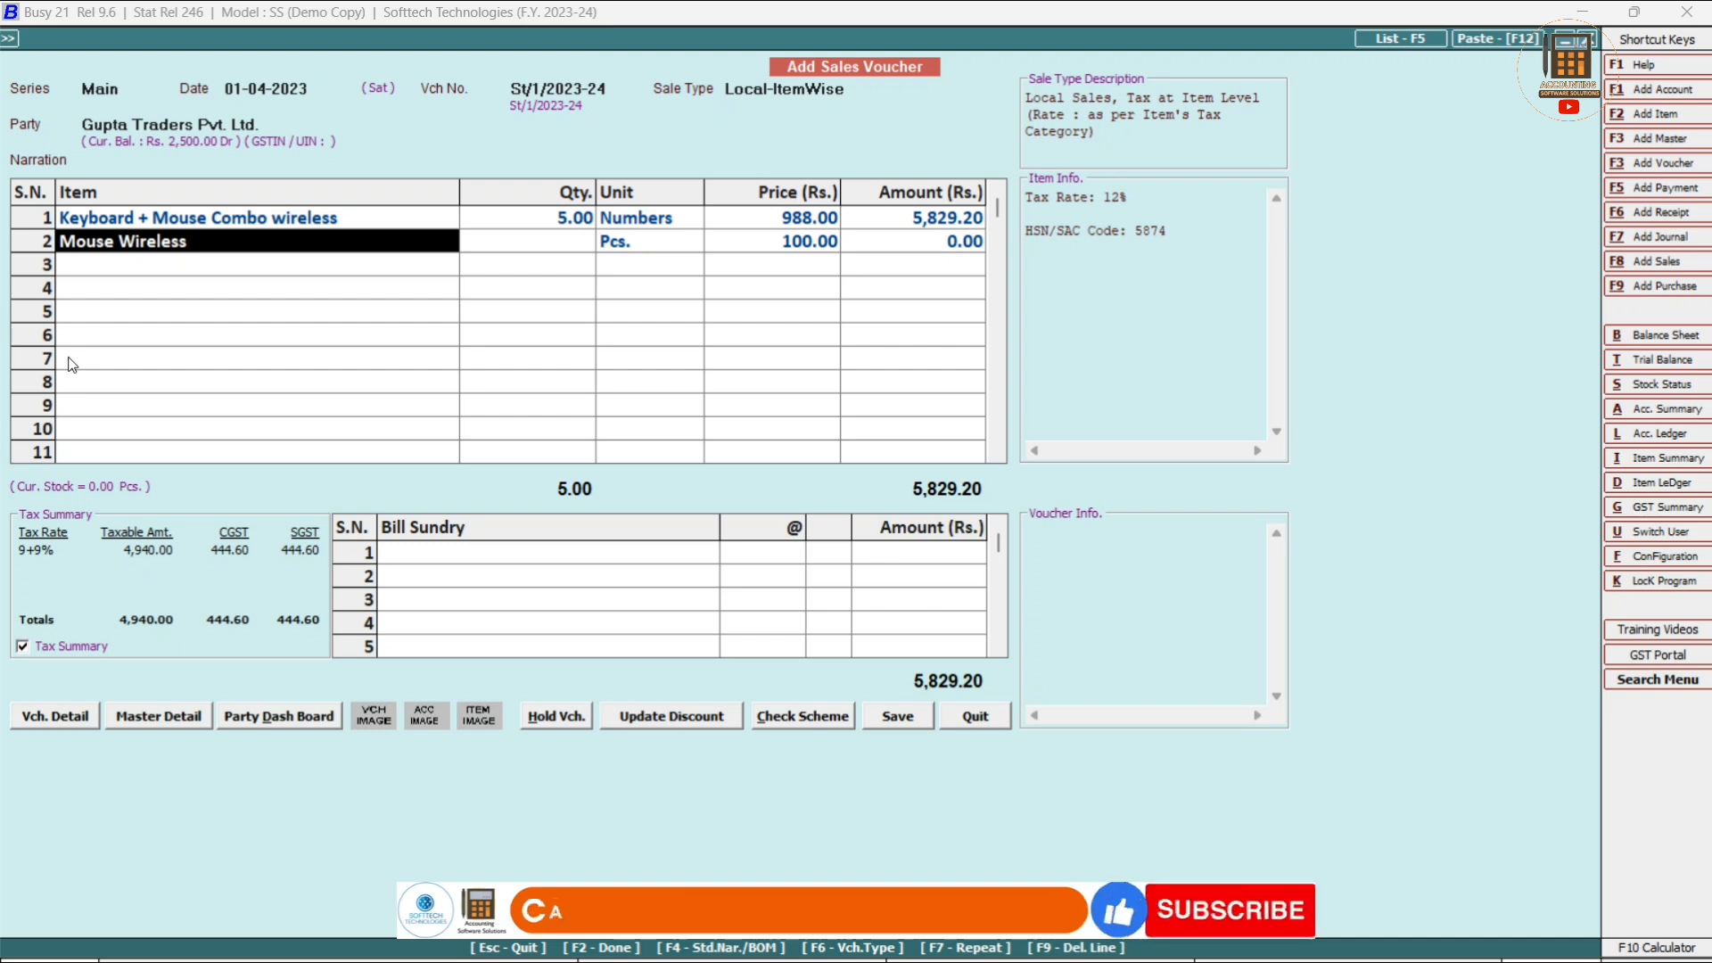
{"action": "key", "text": "F9"}
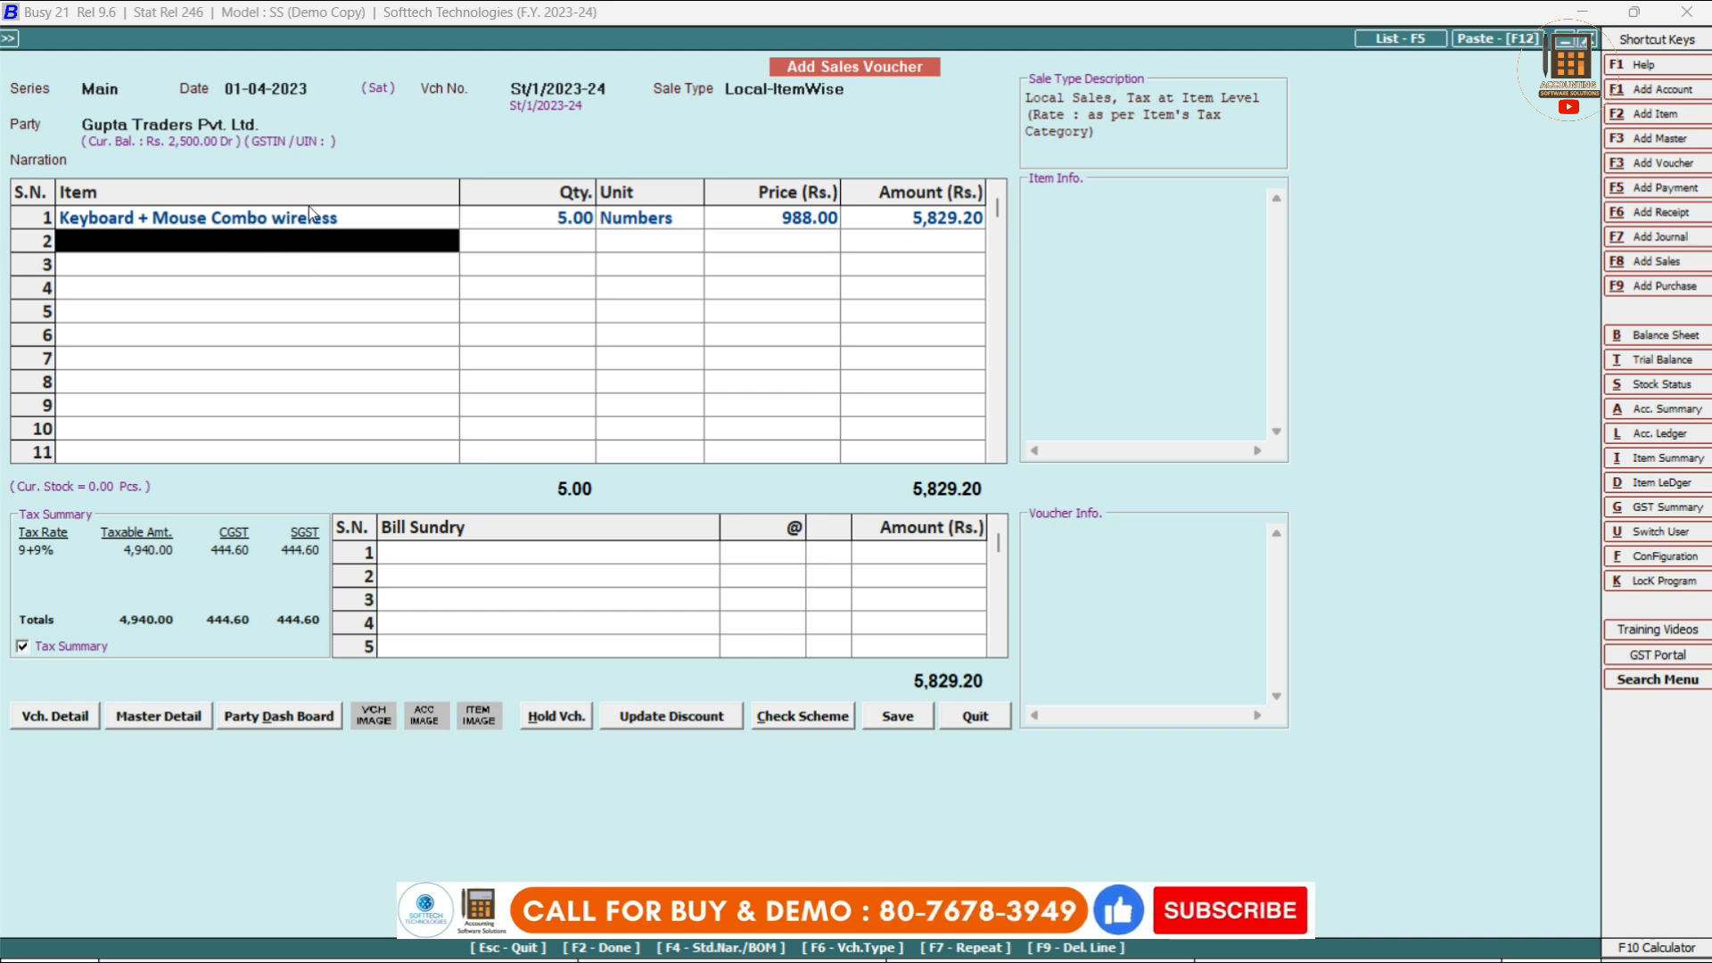
{"action": "type", "text": "m"}
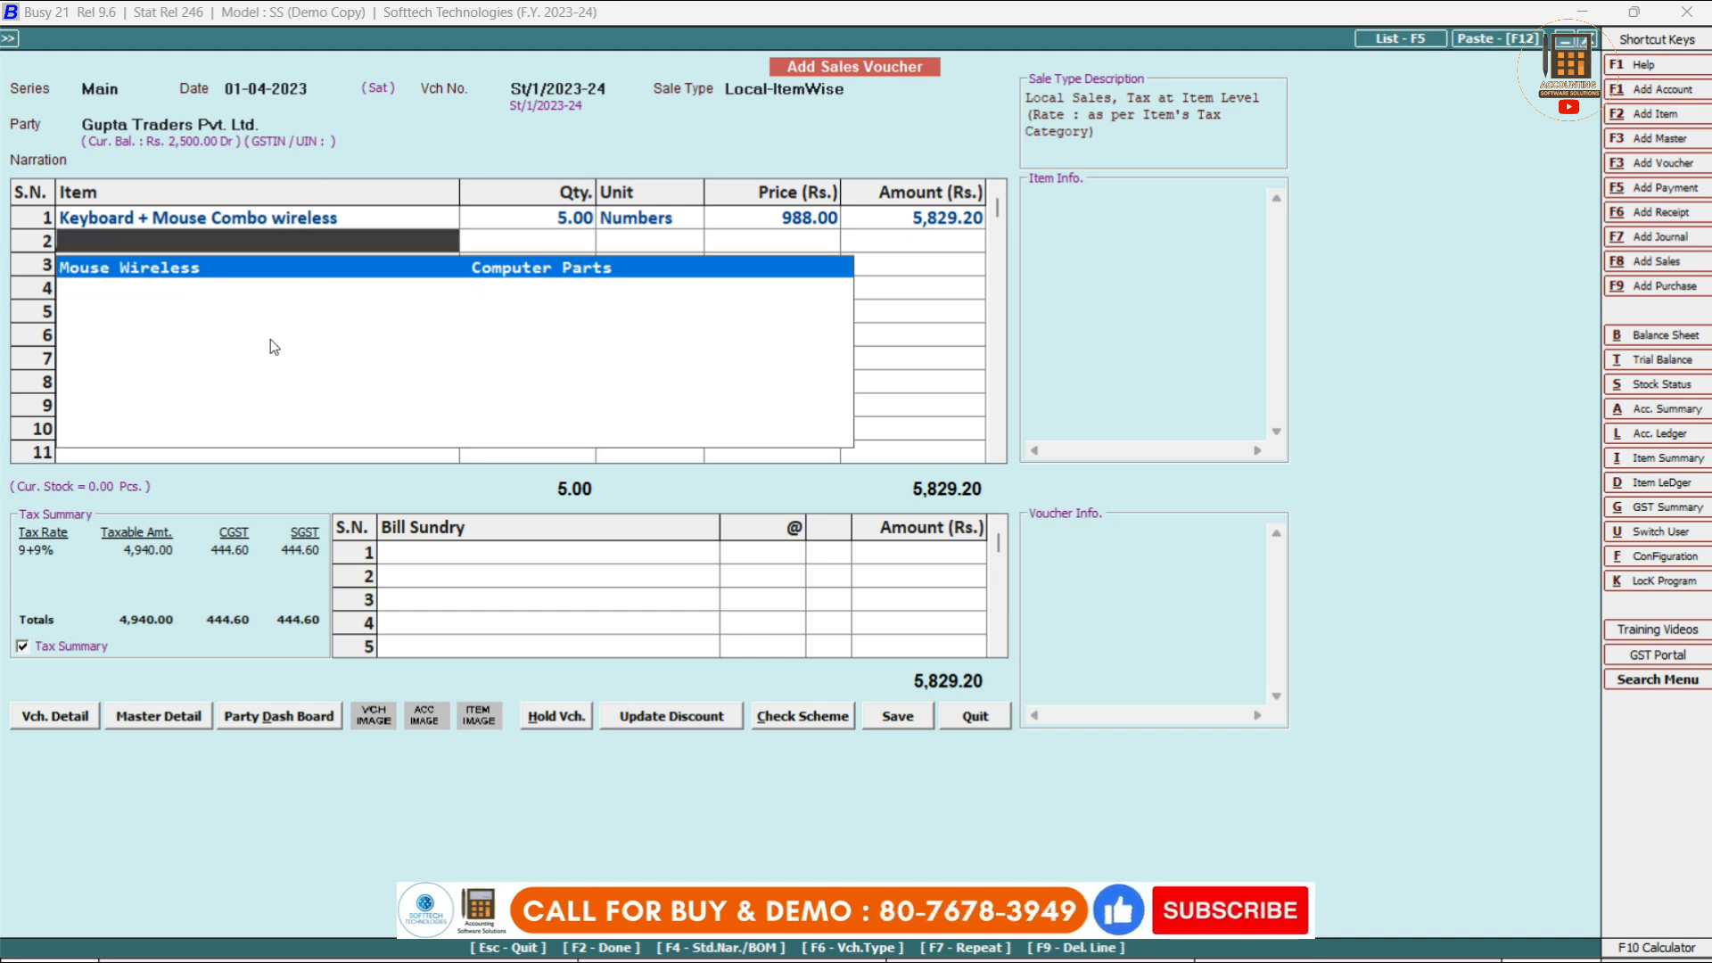
{"action": "key", "text": "Return"}
{"action": "type", "text": "5"}
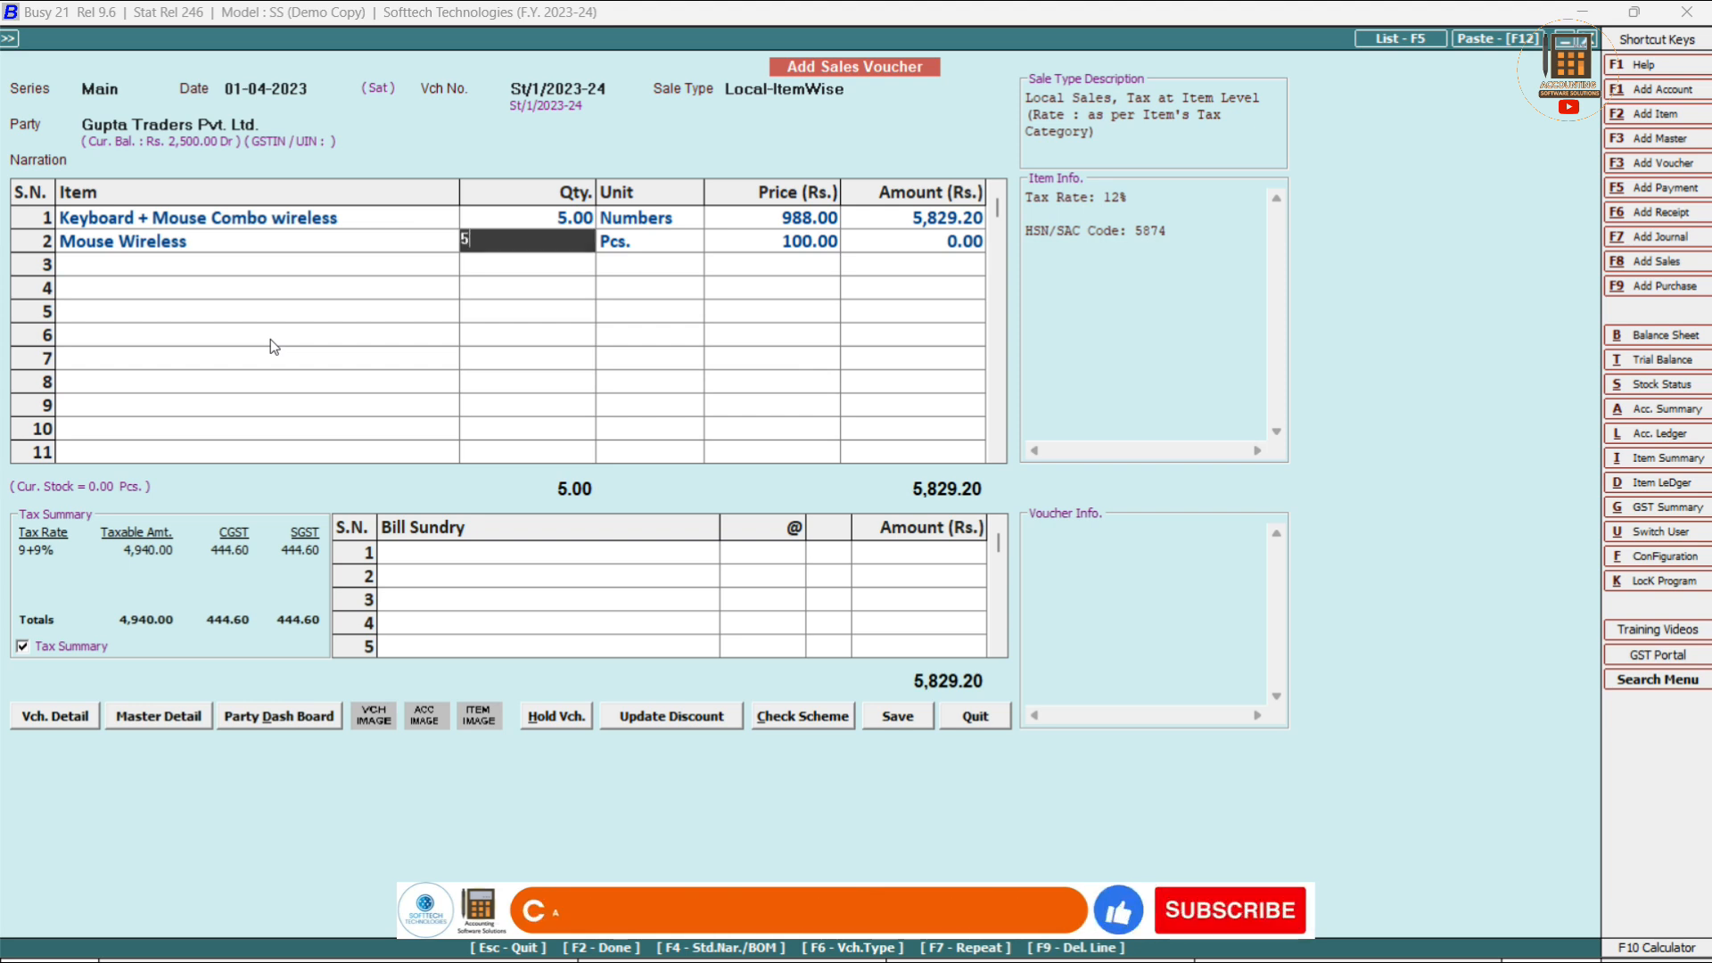
{"action": "key", "text": "Return"}
{"action": "key", "text": "Return"}
{"action": "key", "text": "Return"}
{"action": "key", "text": "Return"}
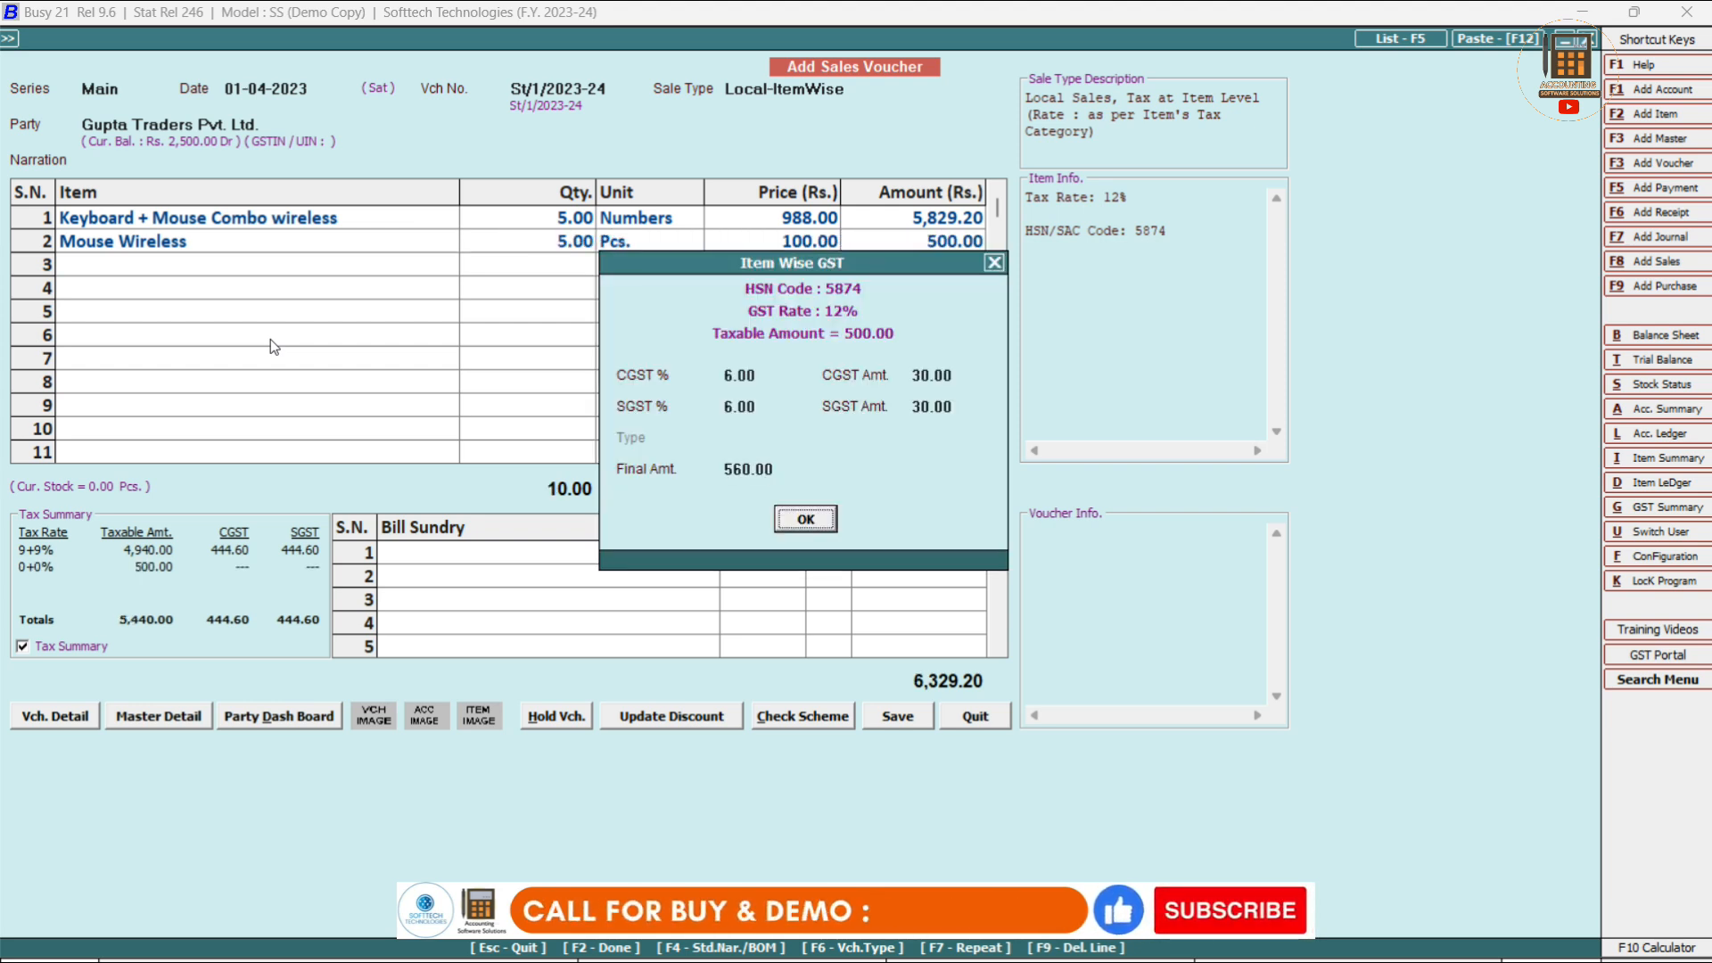
{"action": "key", "text": "Return"}
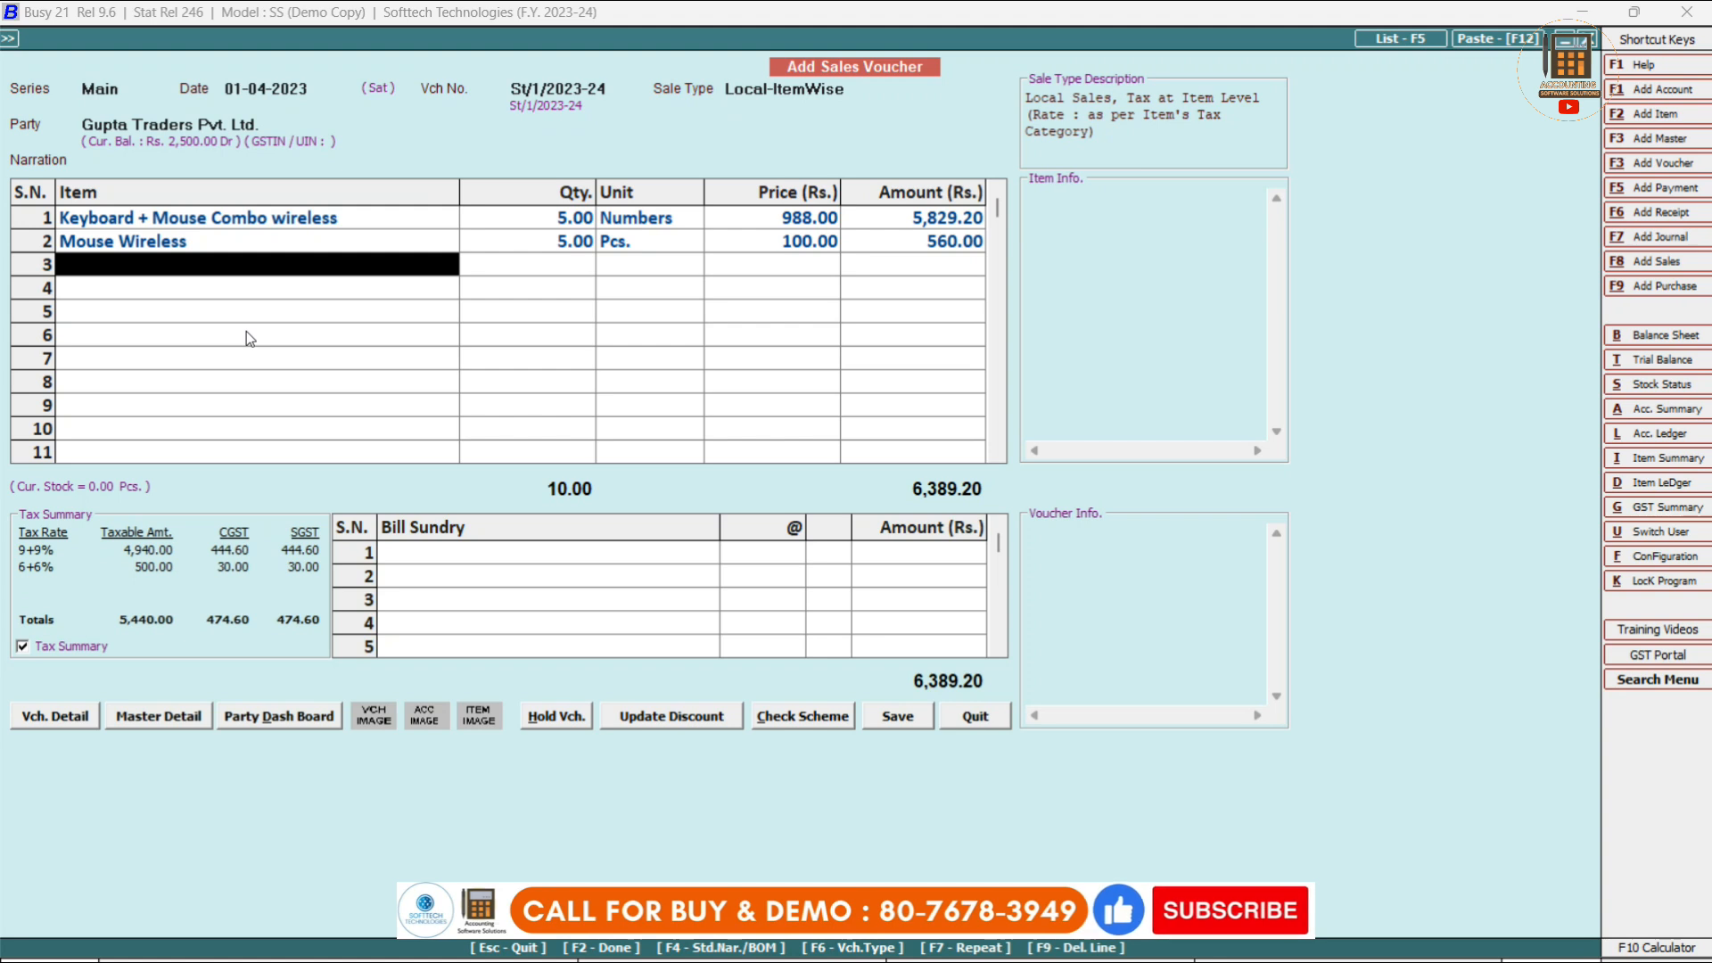
{"action": "left_click", "coordinate": [456, 559]}
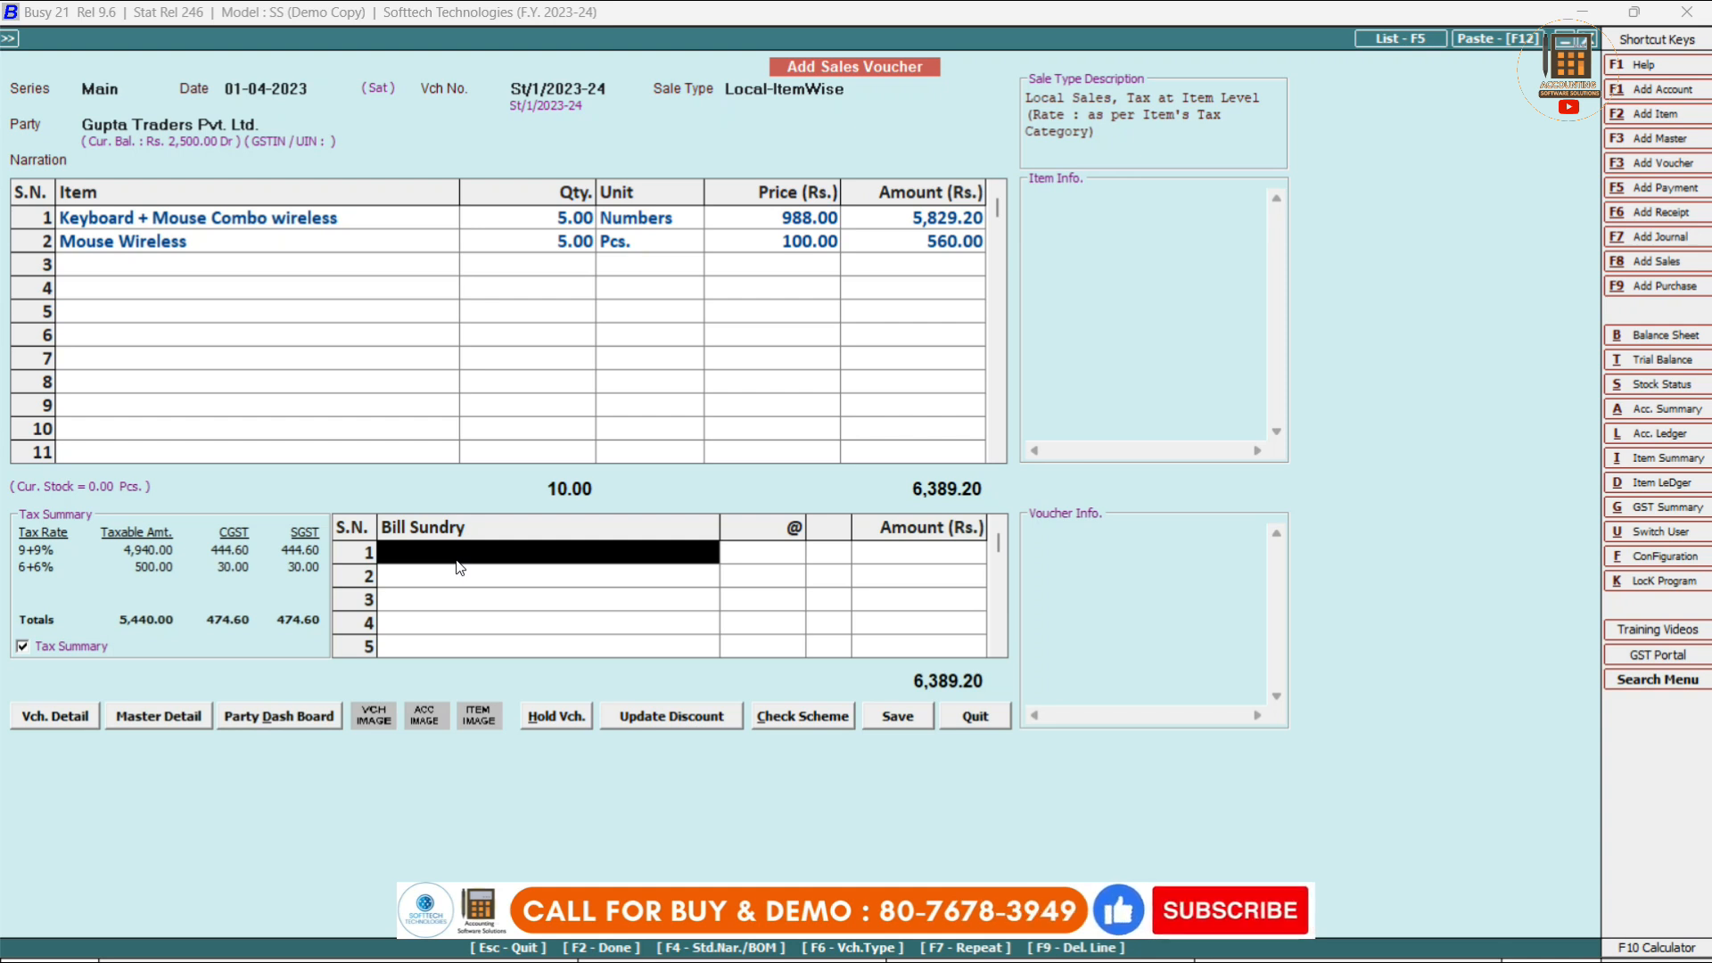
Add Freight & Forwarding Charges of 150 and a 5% Discount (326.96), netting 6,212.24.
{"action": "type", "text": "fr"}
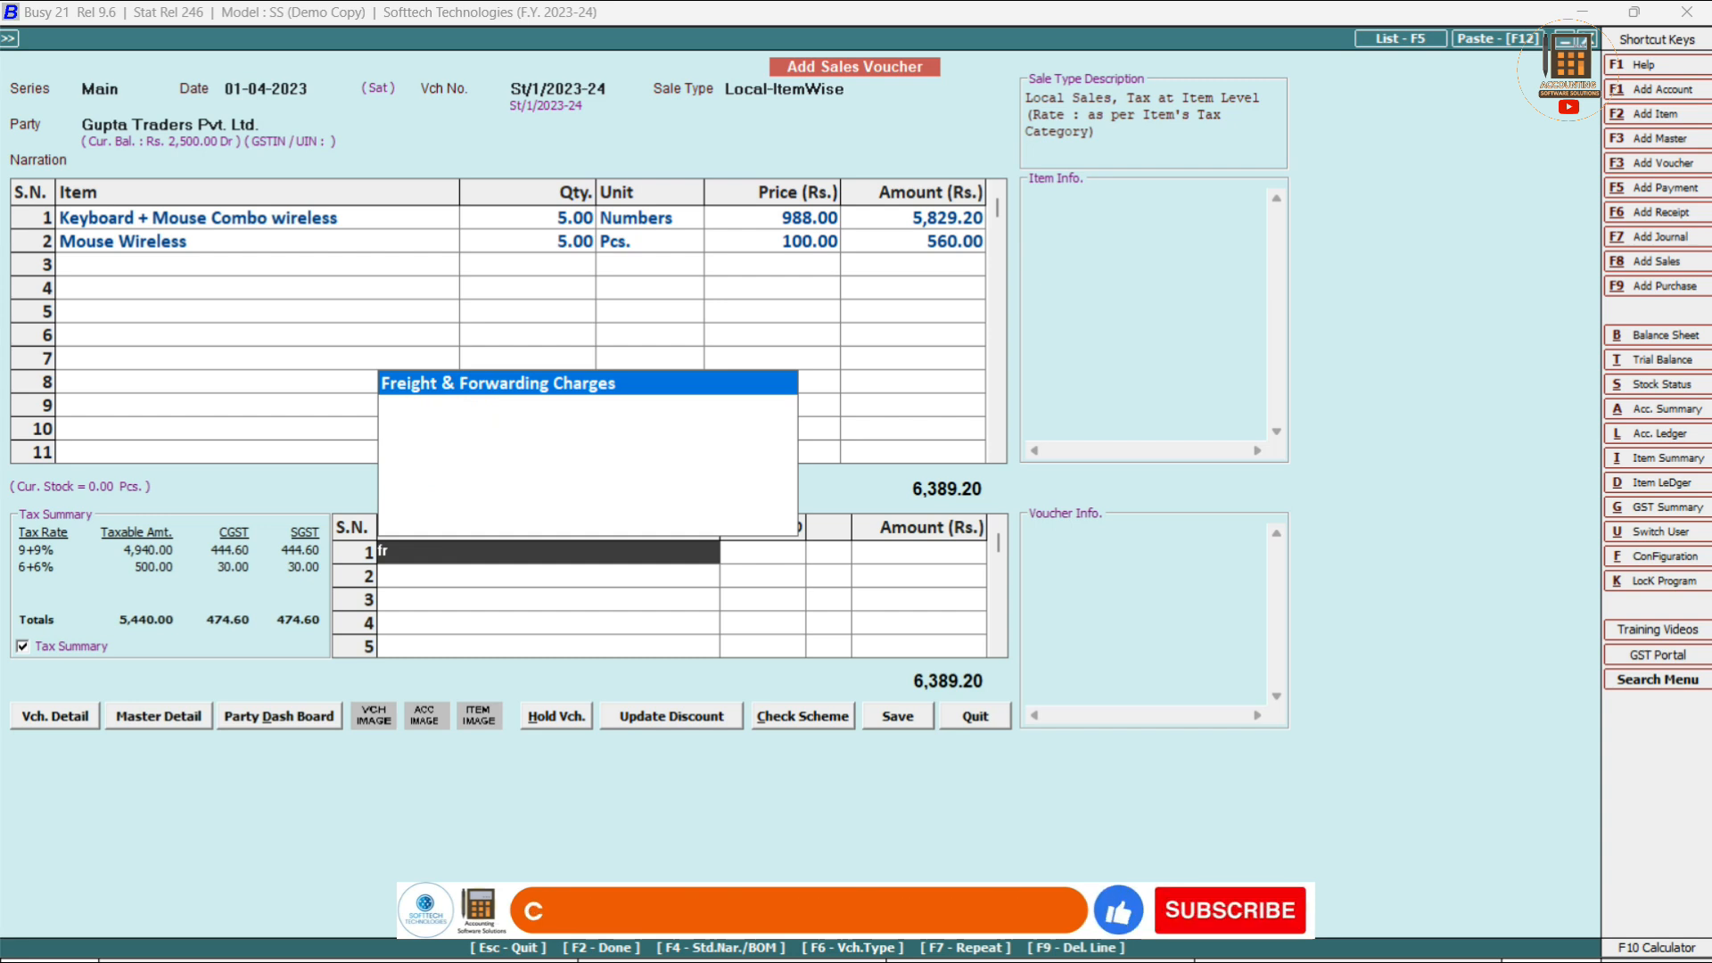
{"action": "key", "text": "Return"}
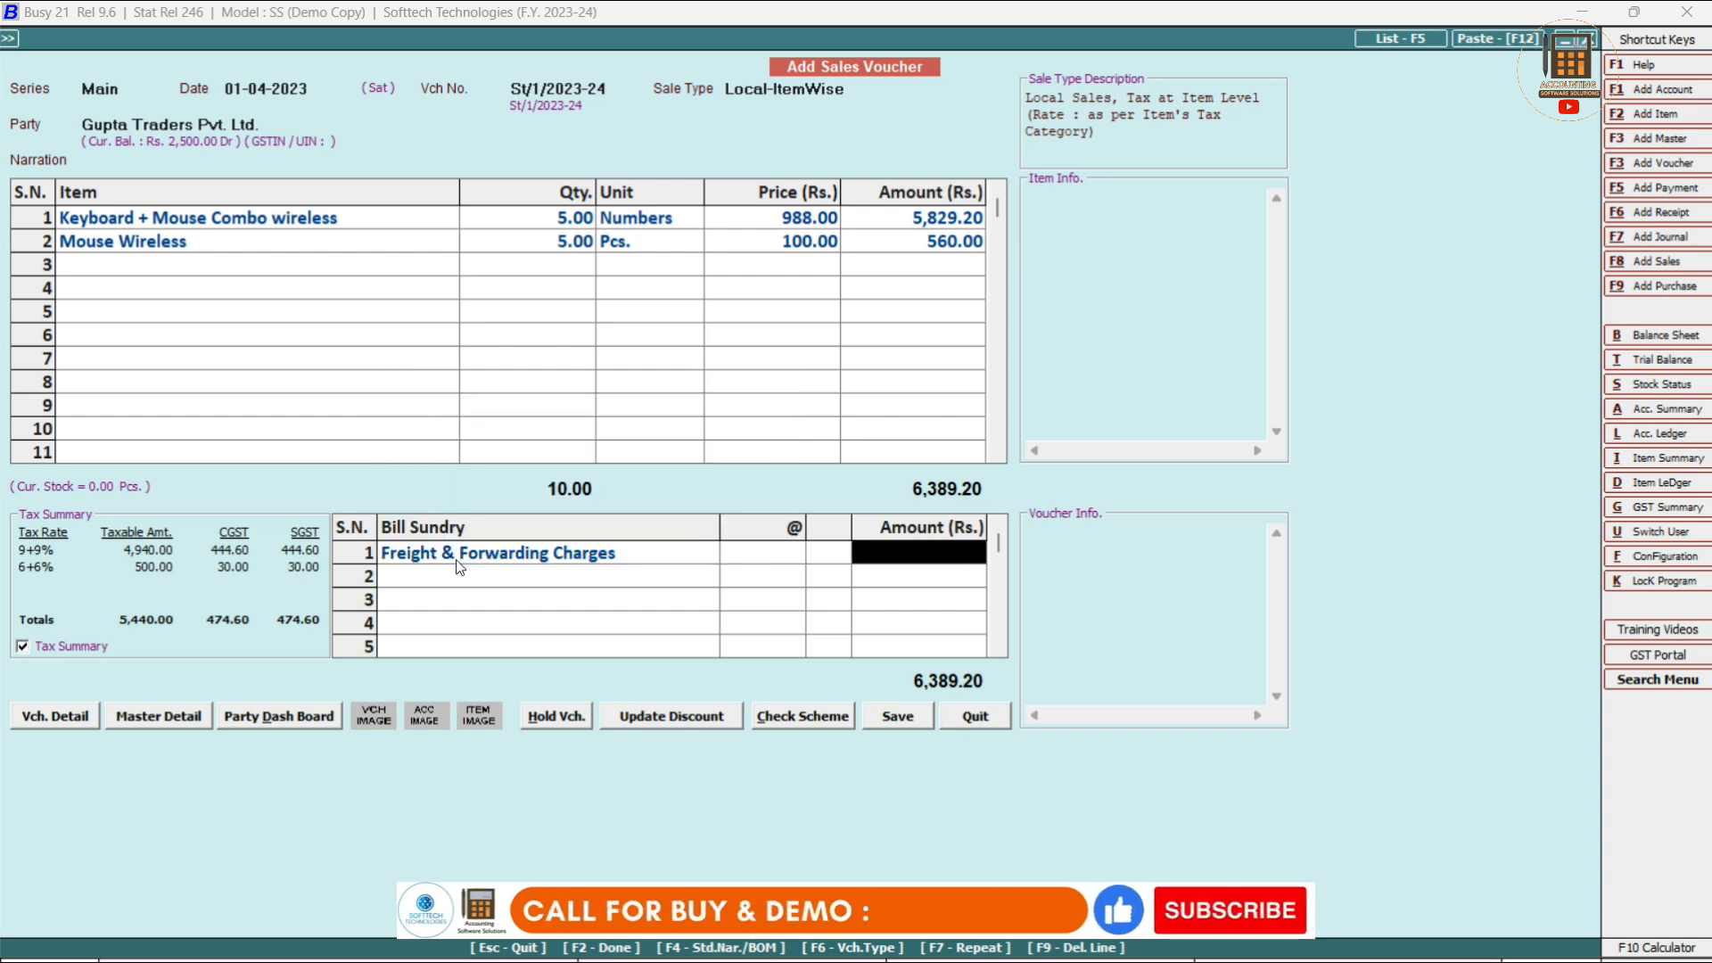
{"action": "type", "text": "150"}
{"action": "key", "text": "Return"}
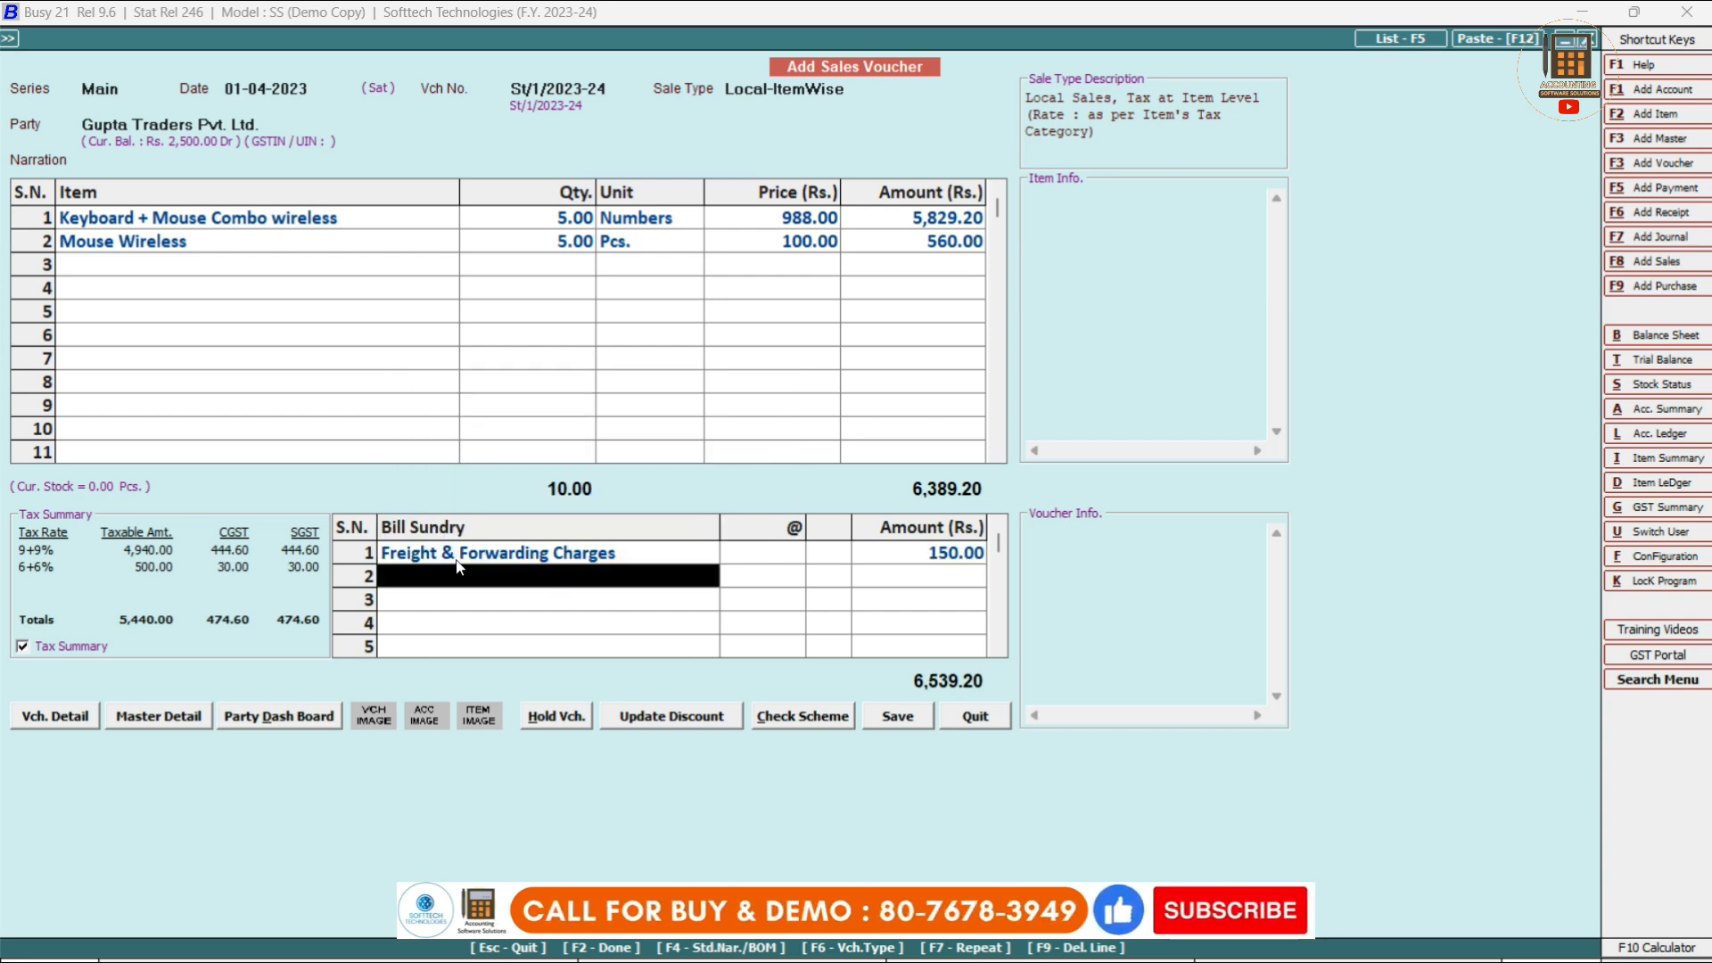
{"action": "type", "text": "disc"}
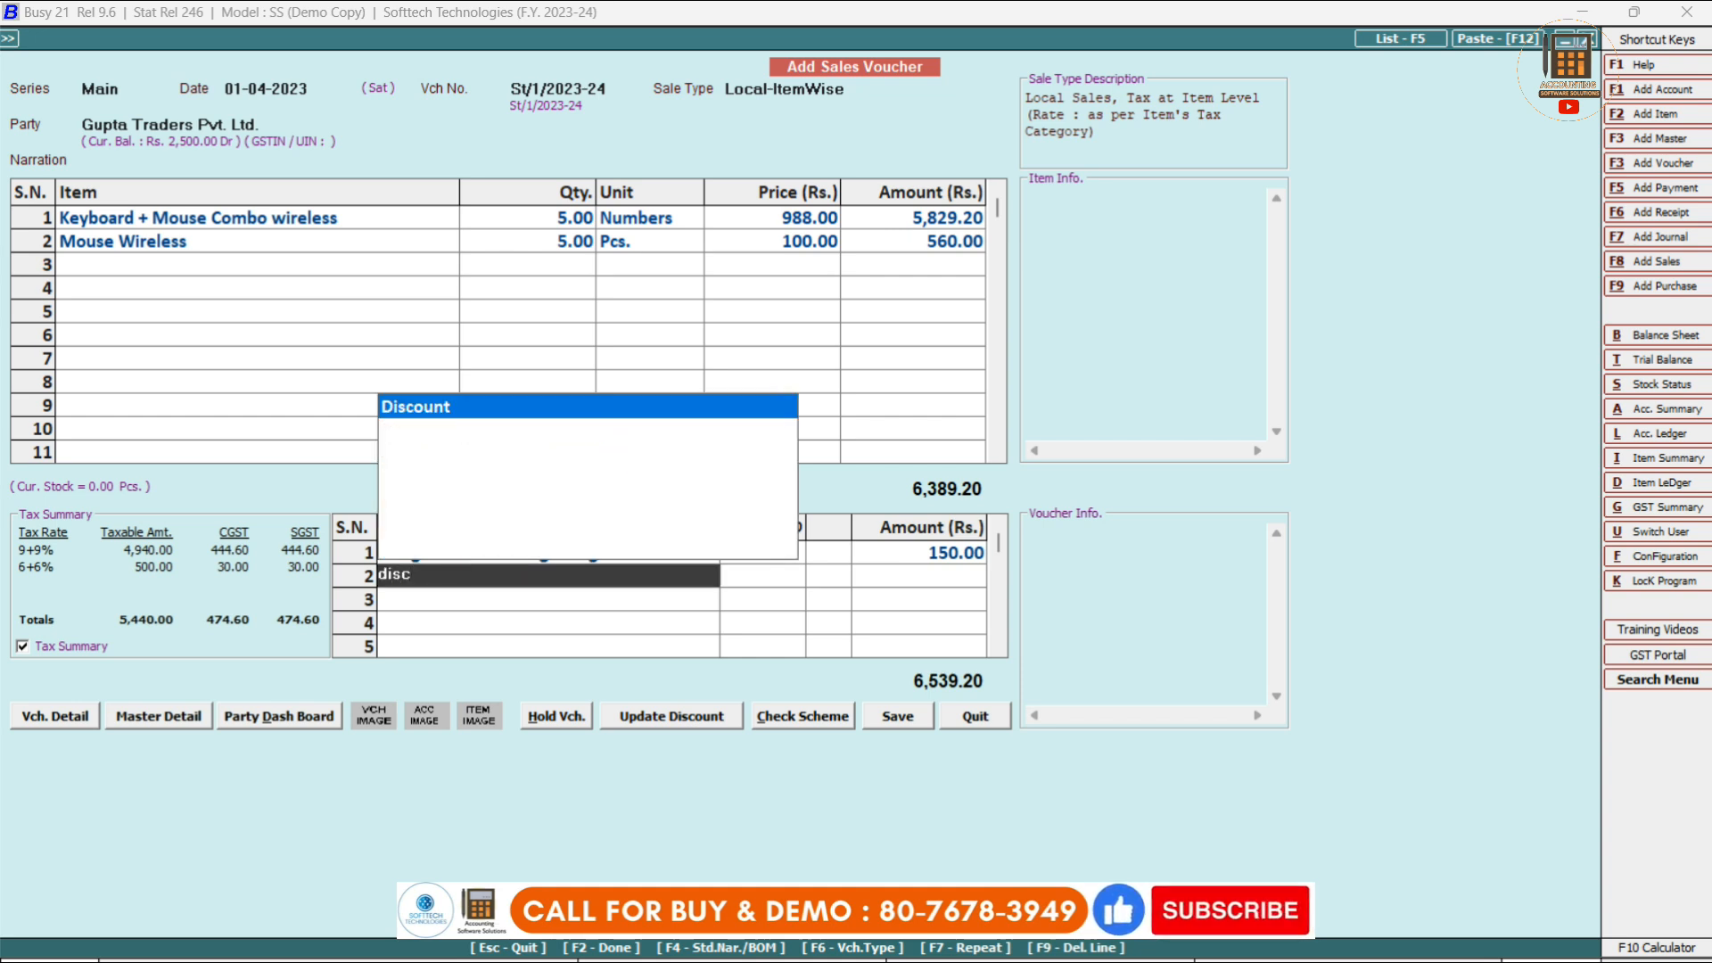
{"action": "key", "text": "Return"}
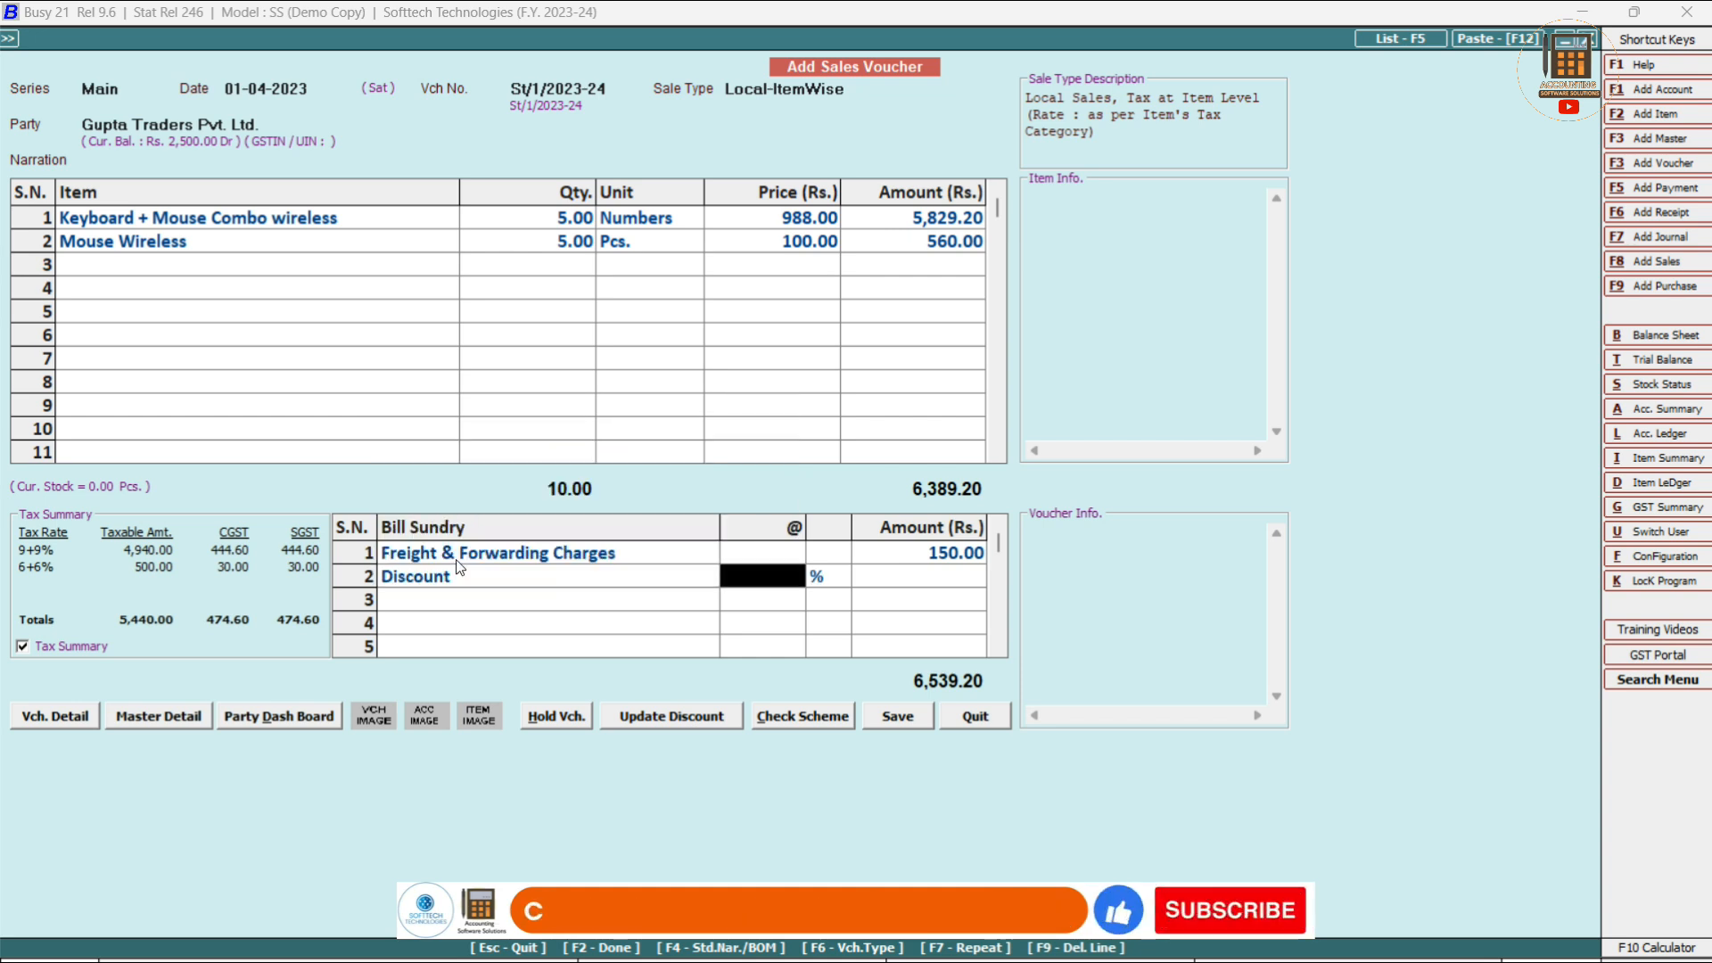
{"action": "type", "text": "5"}
{"action": "key", "text": "Return"}
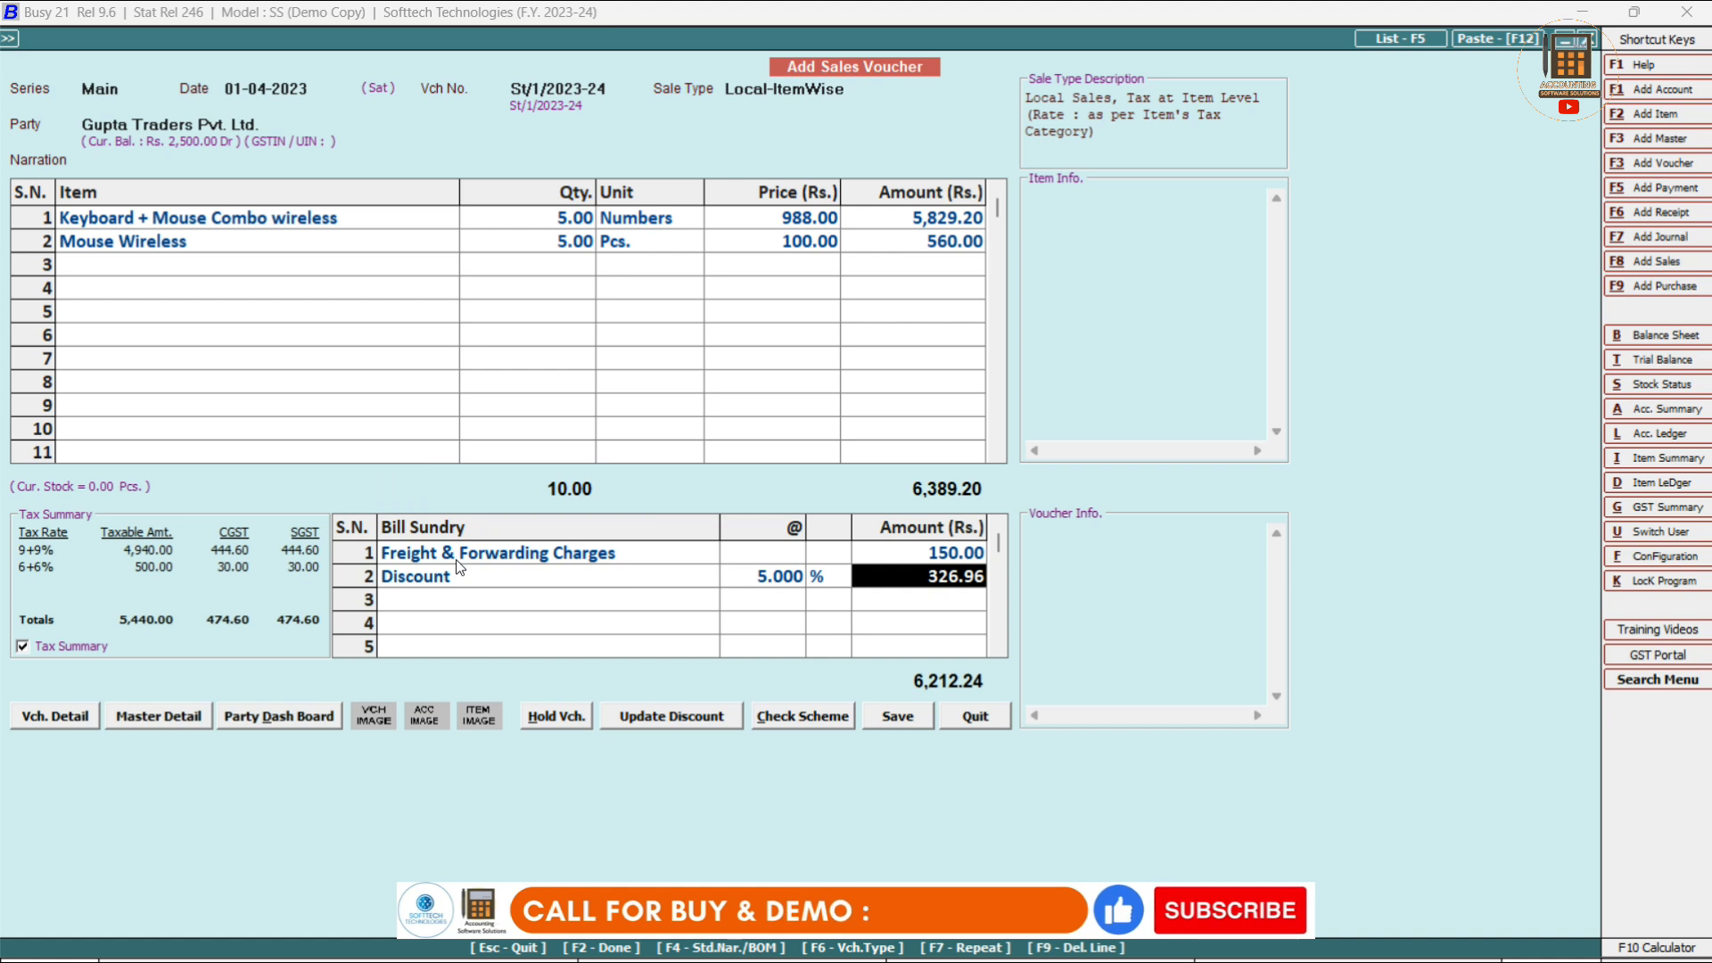
{"action": "key", "text": "Return"}
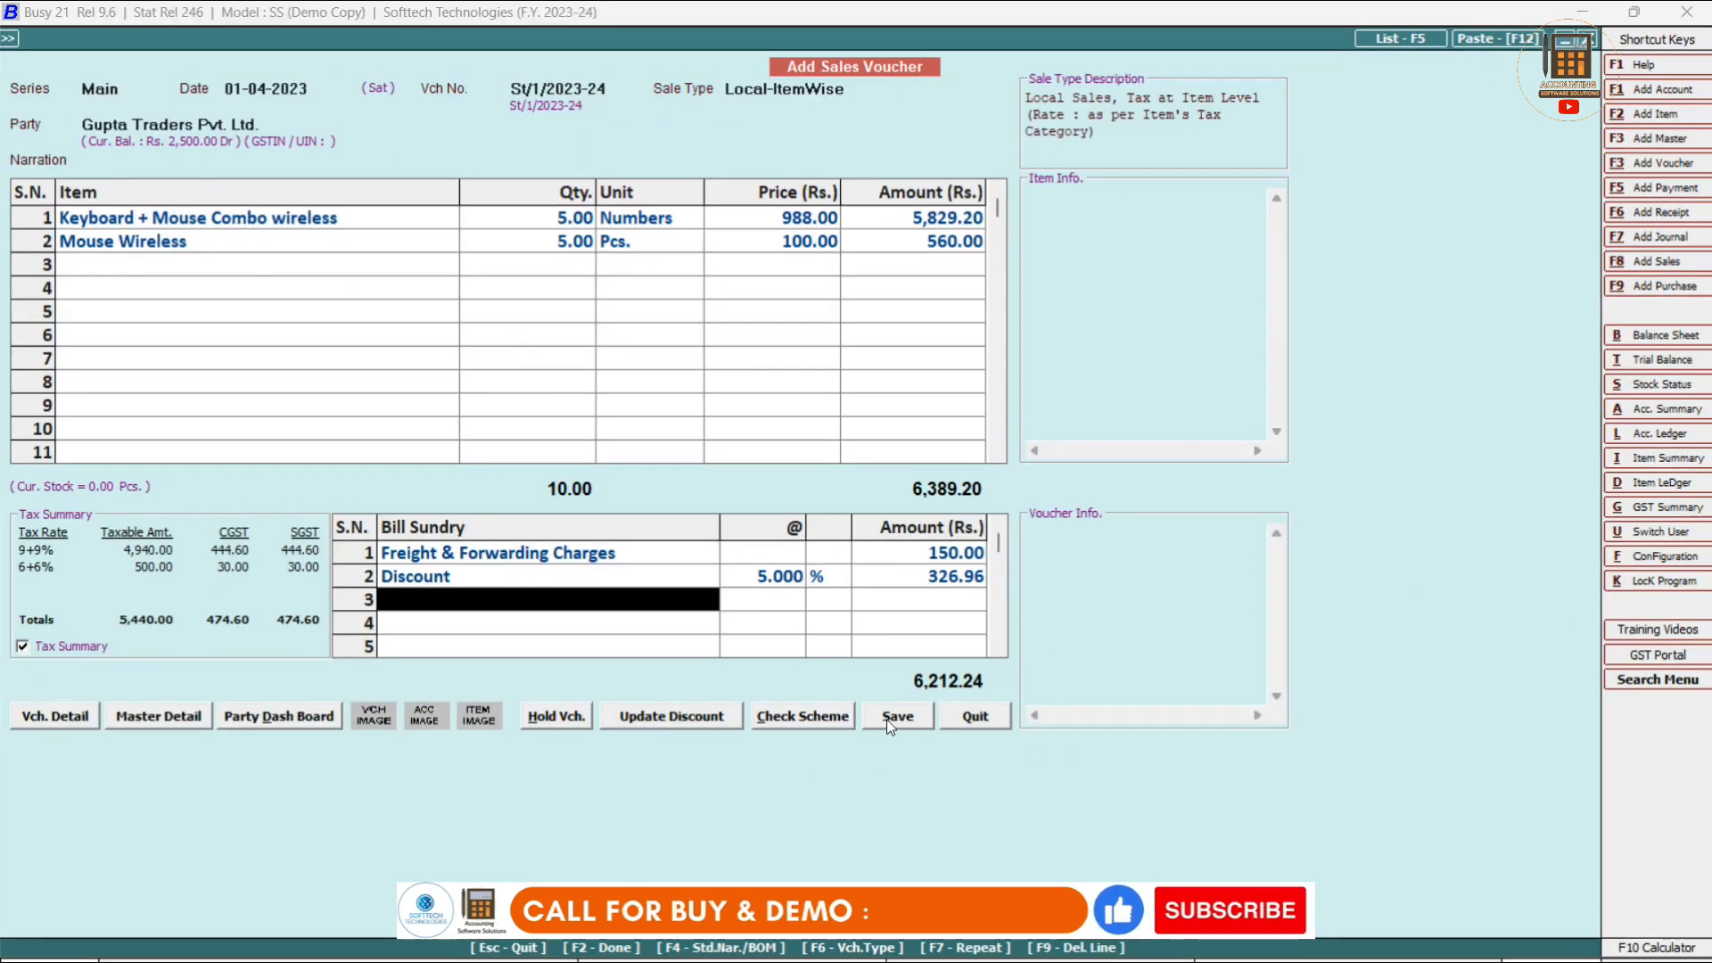
Save the 6,212.24 voucher past the minimum-stock warning as a new bill reference and opt to print.
{"action": "left_click", "coordinate": [888, 721]}
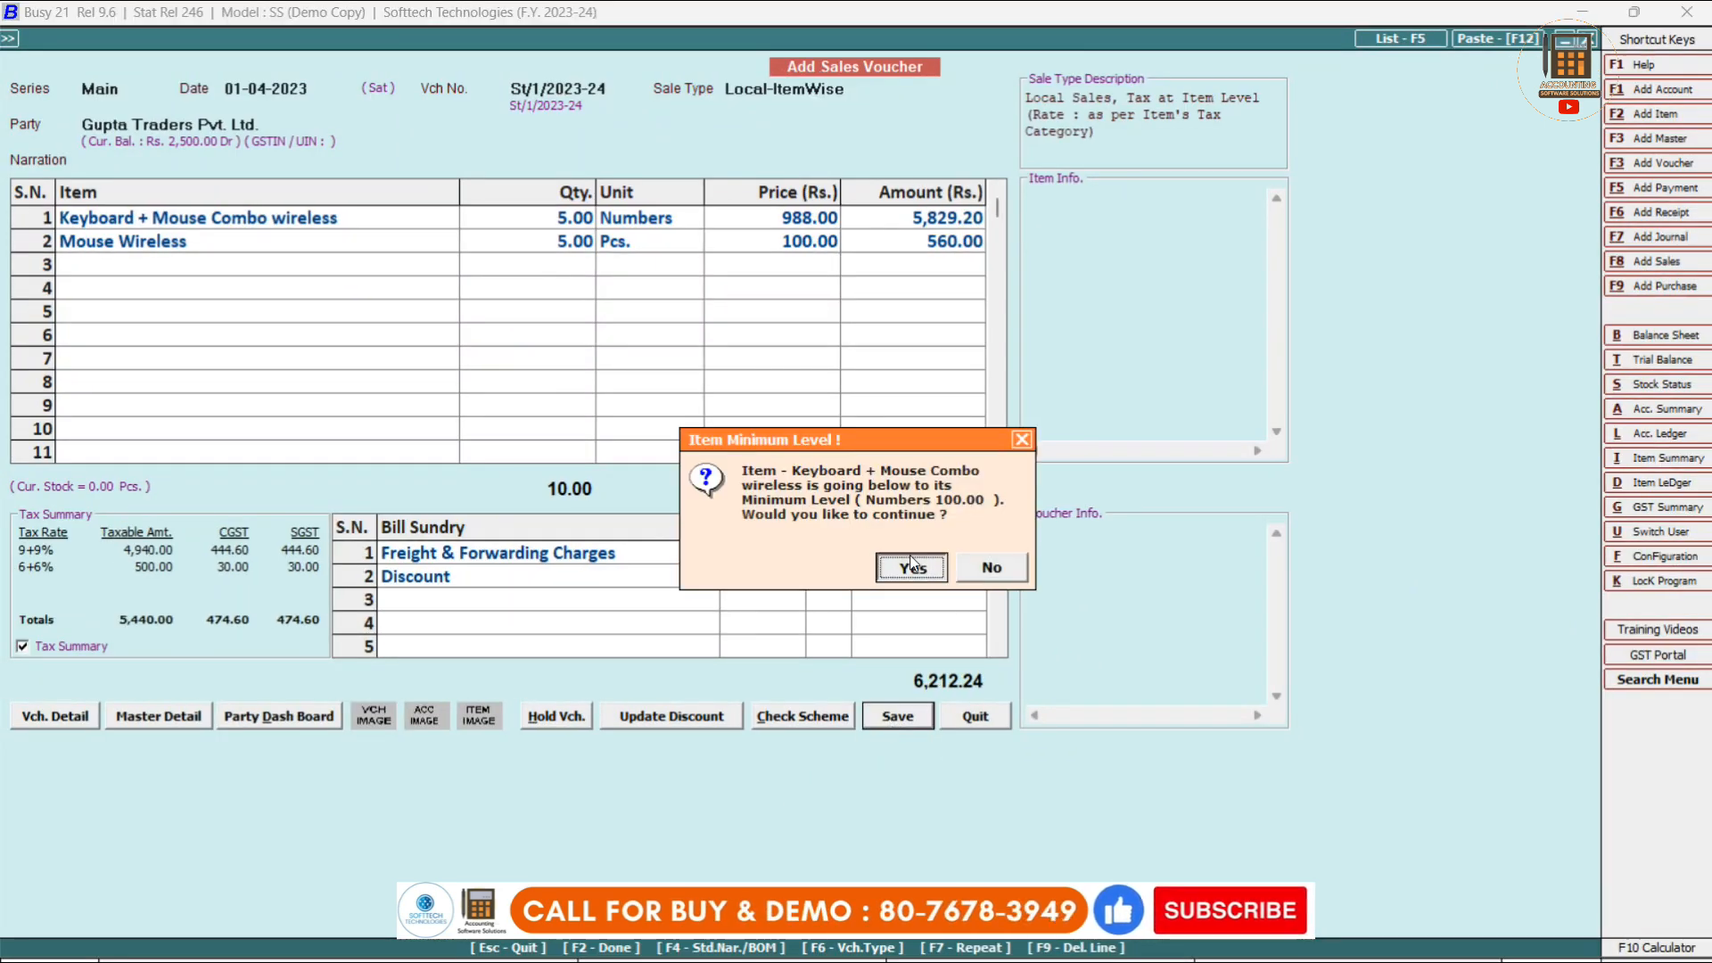
{"action": "left_click", "coordinate": [911, 566]}
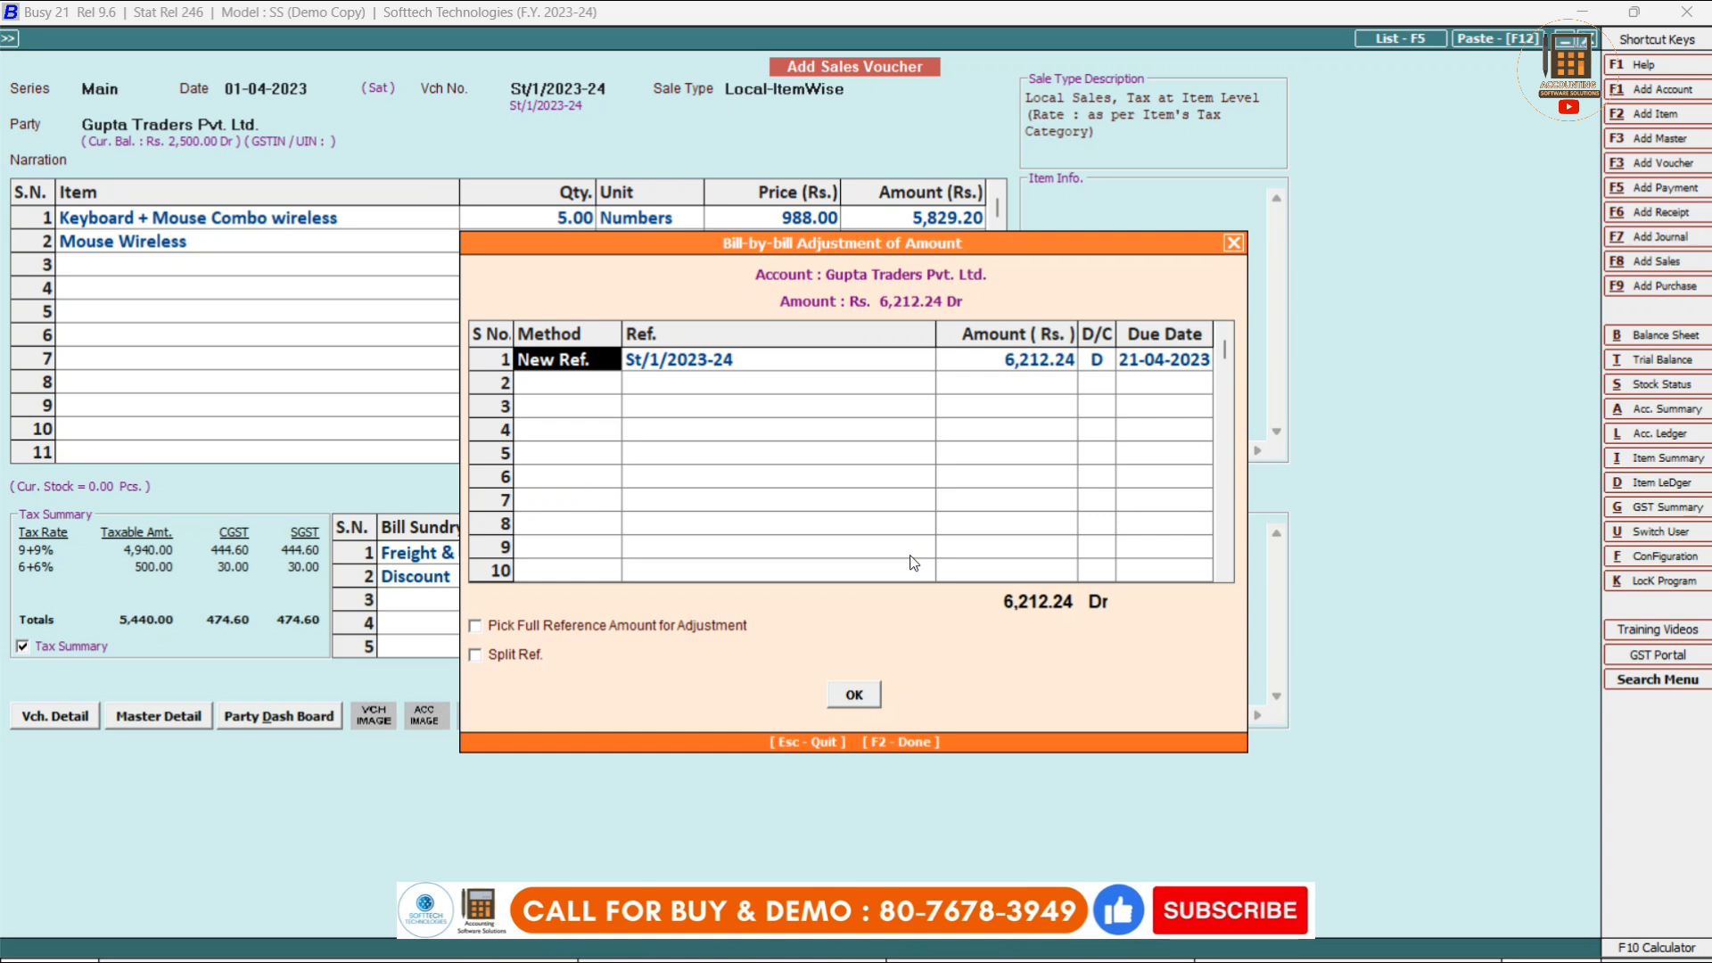
{"action": "left_click", "coordinate": [858, 689]}
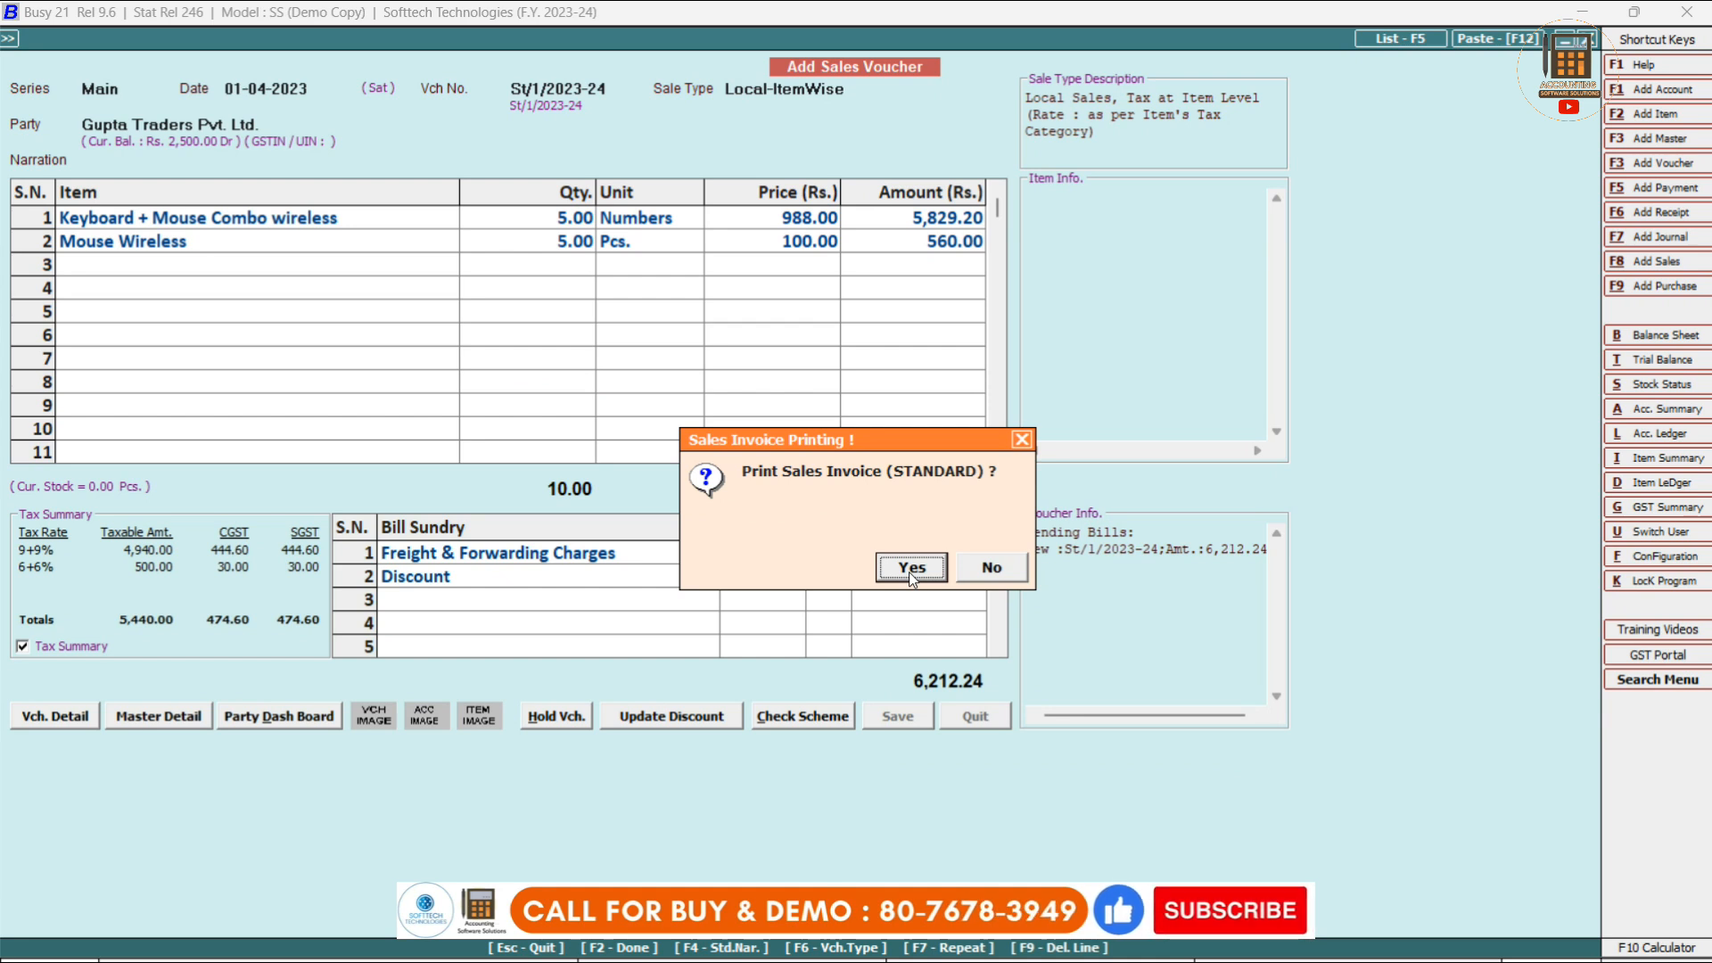
{"action": "left_click", "coordinate": [912, 568]}
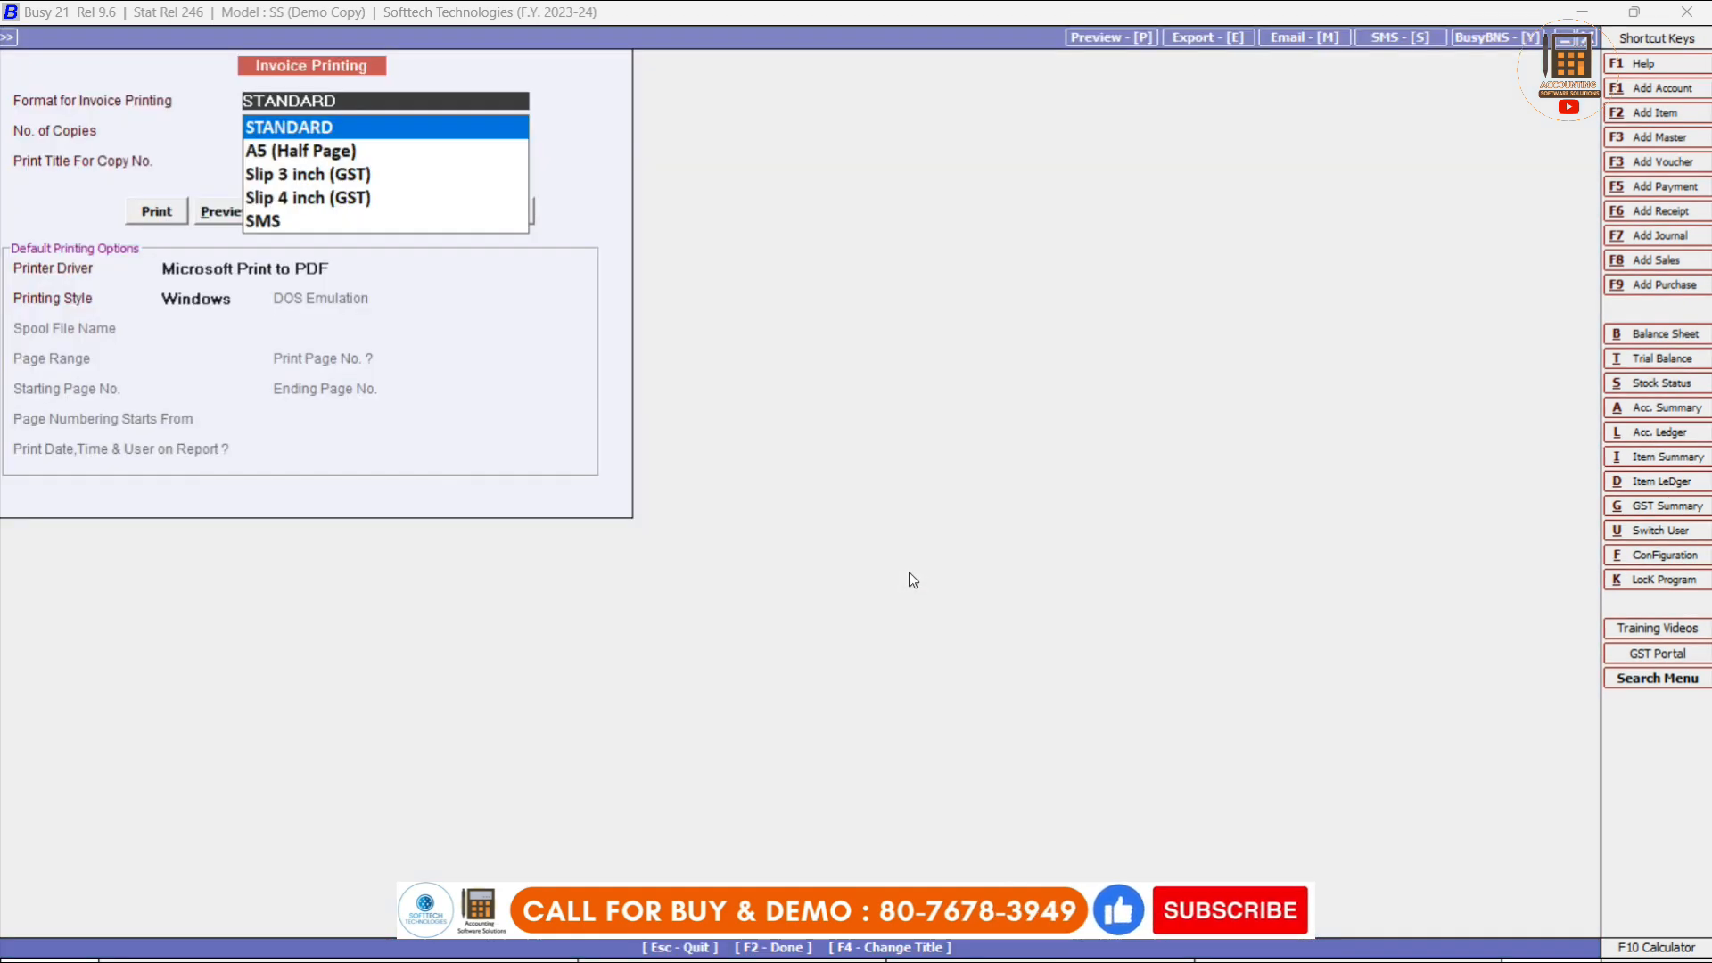
Browse the invoice print formats, keep STANDARD with 1 copy, and choose Preview.
{"action": "key", "text": "Down"}
{"action": "key", "text": "Down"}
{"action": "key", "text": "Down"}
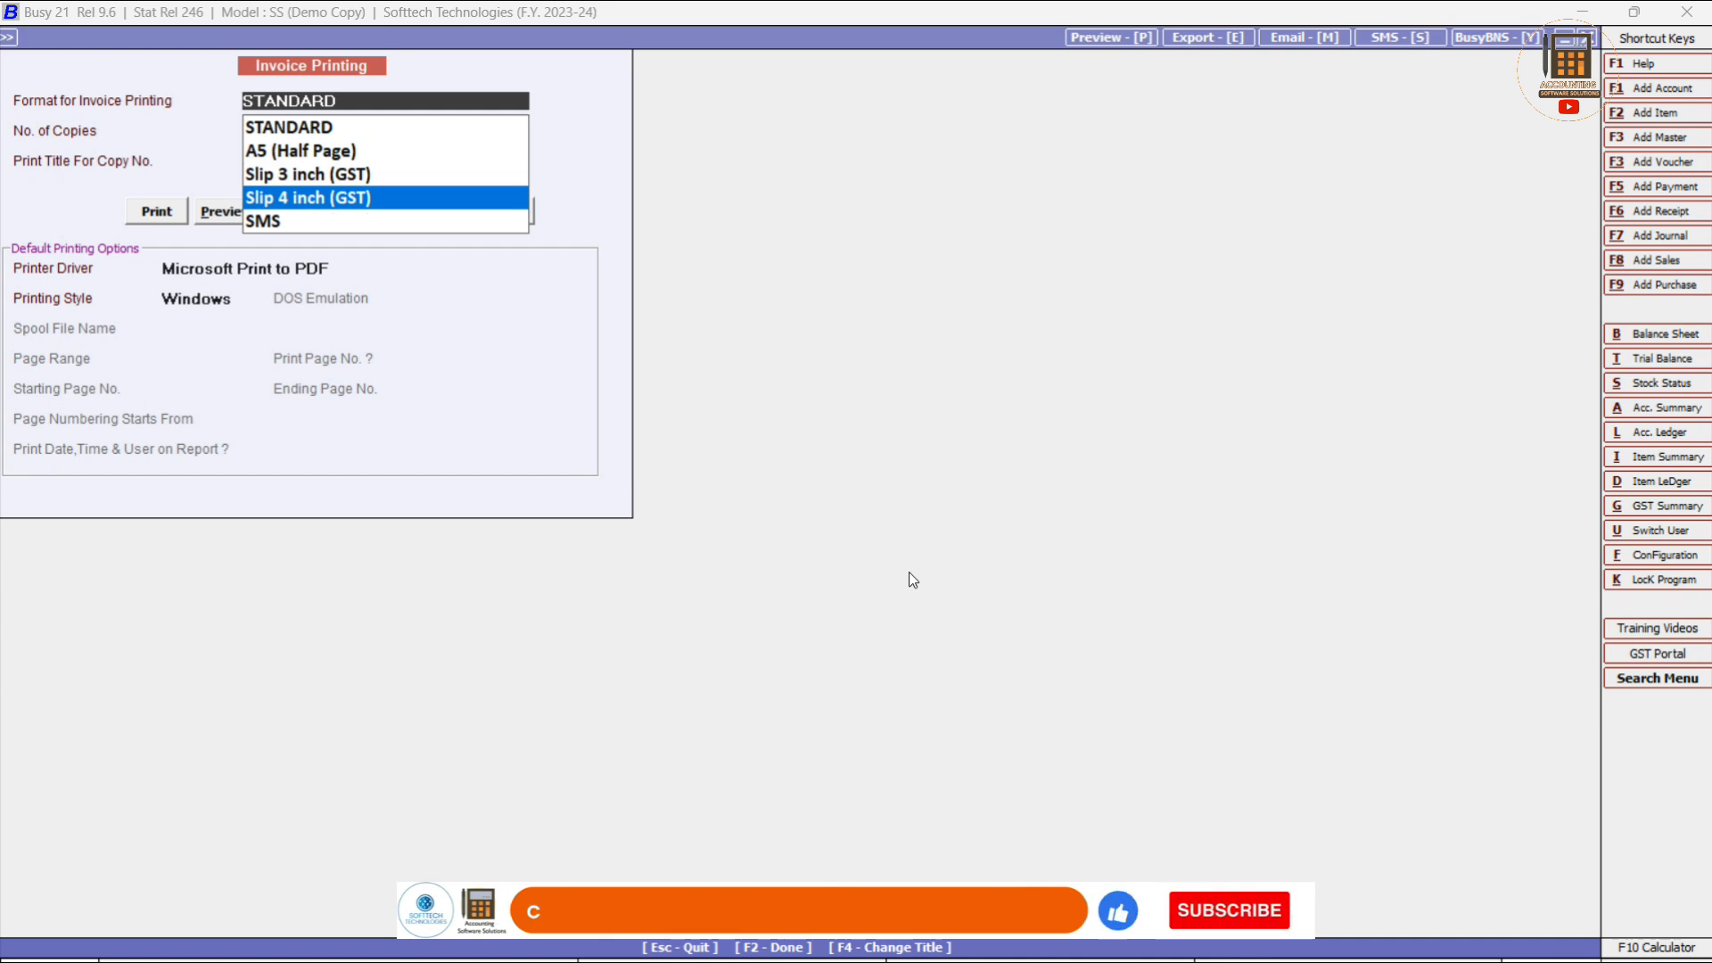
{"action": "key", "text": "Up"}
{"action": "key", "text": "Up"}
{"action": "key", "text": "Up"}
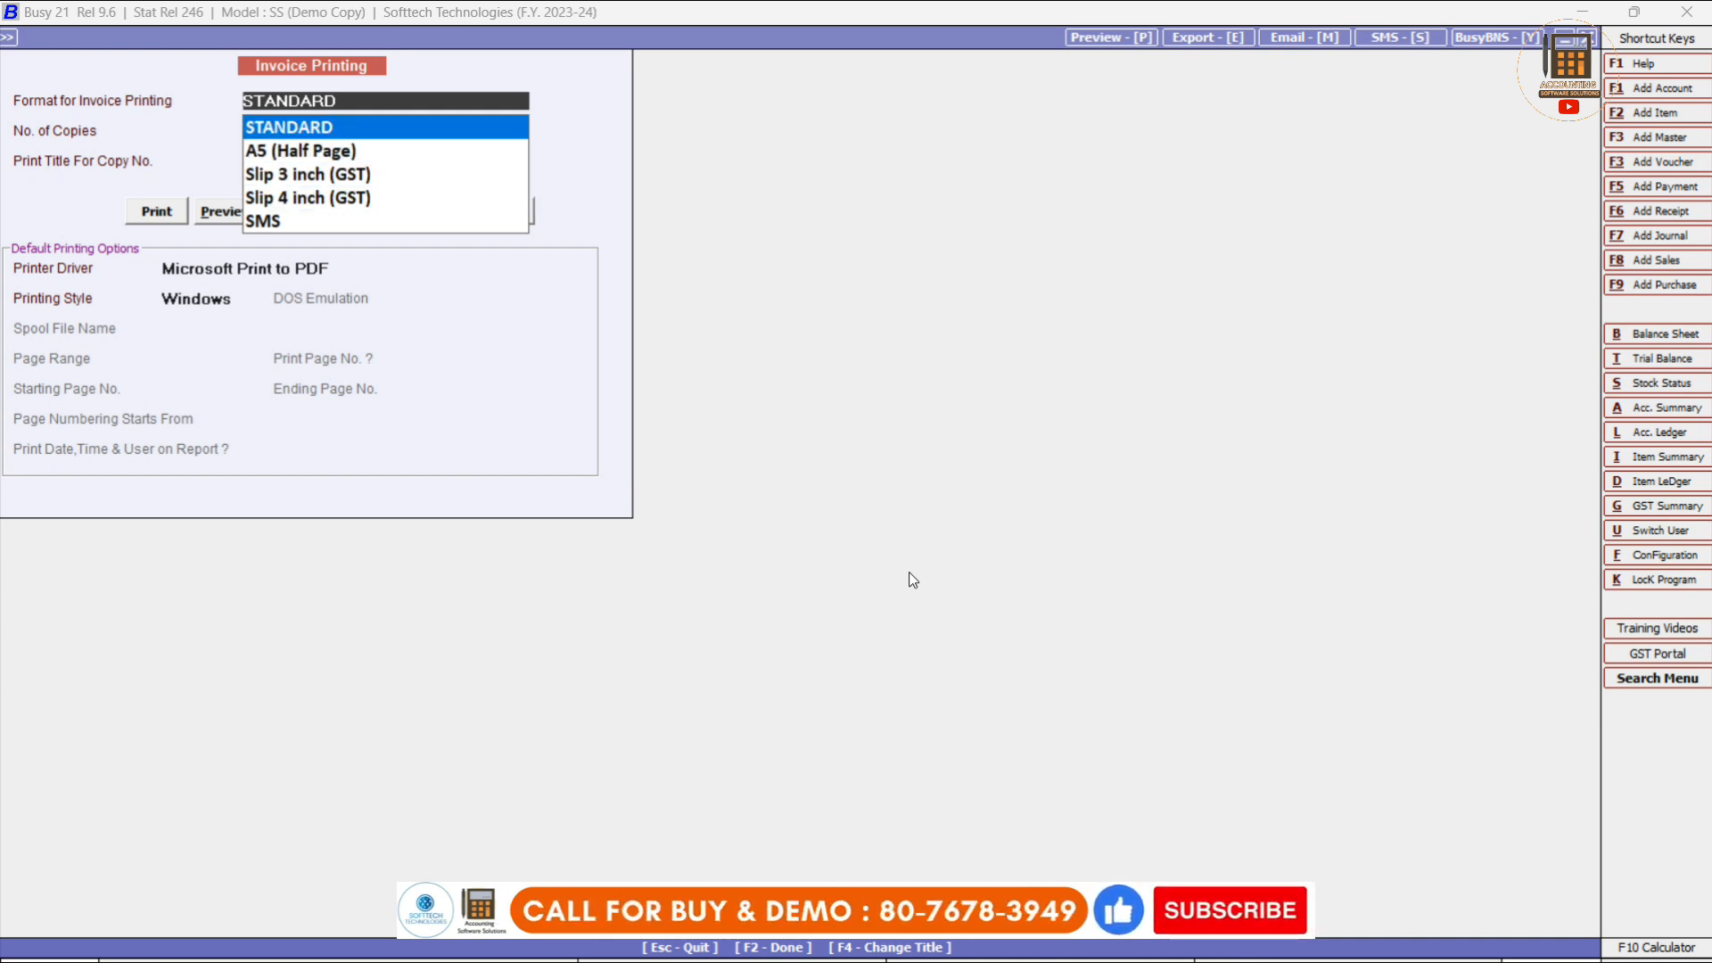
{"action": "key", "text": "Down"}
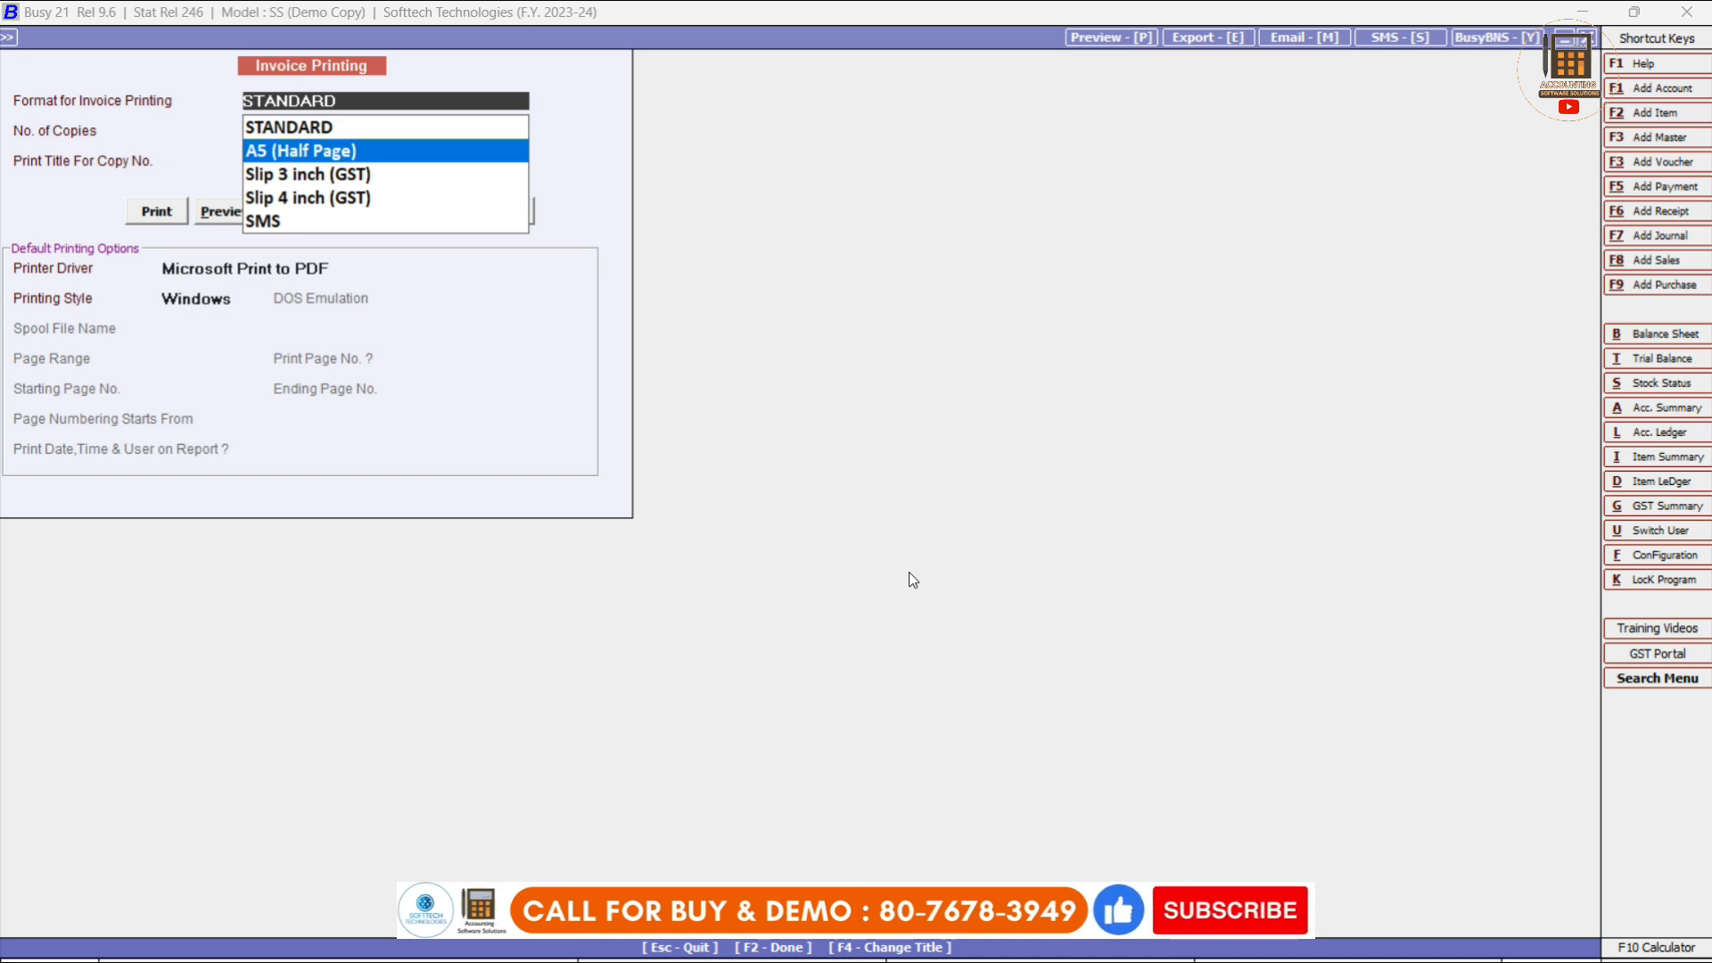
{"action": "key", "text": "Down"}
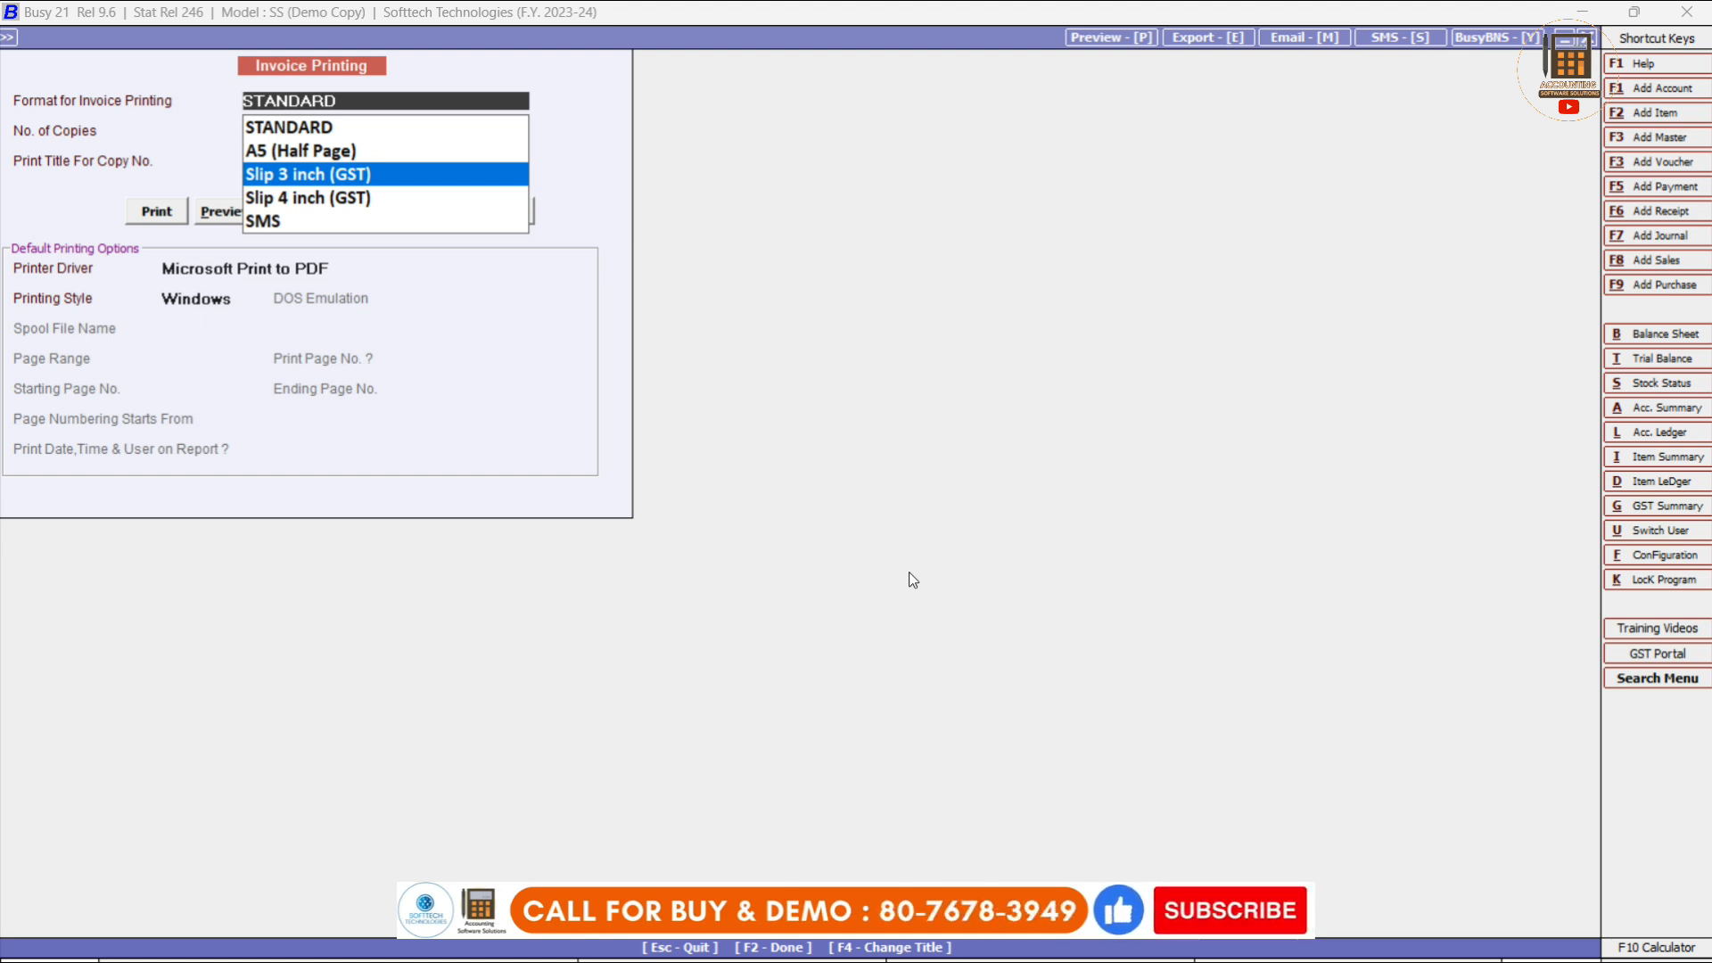
{"action": "key", "text": "Down"}
{"action": "key", "text": "Up"}
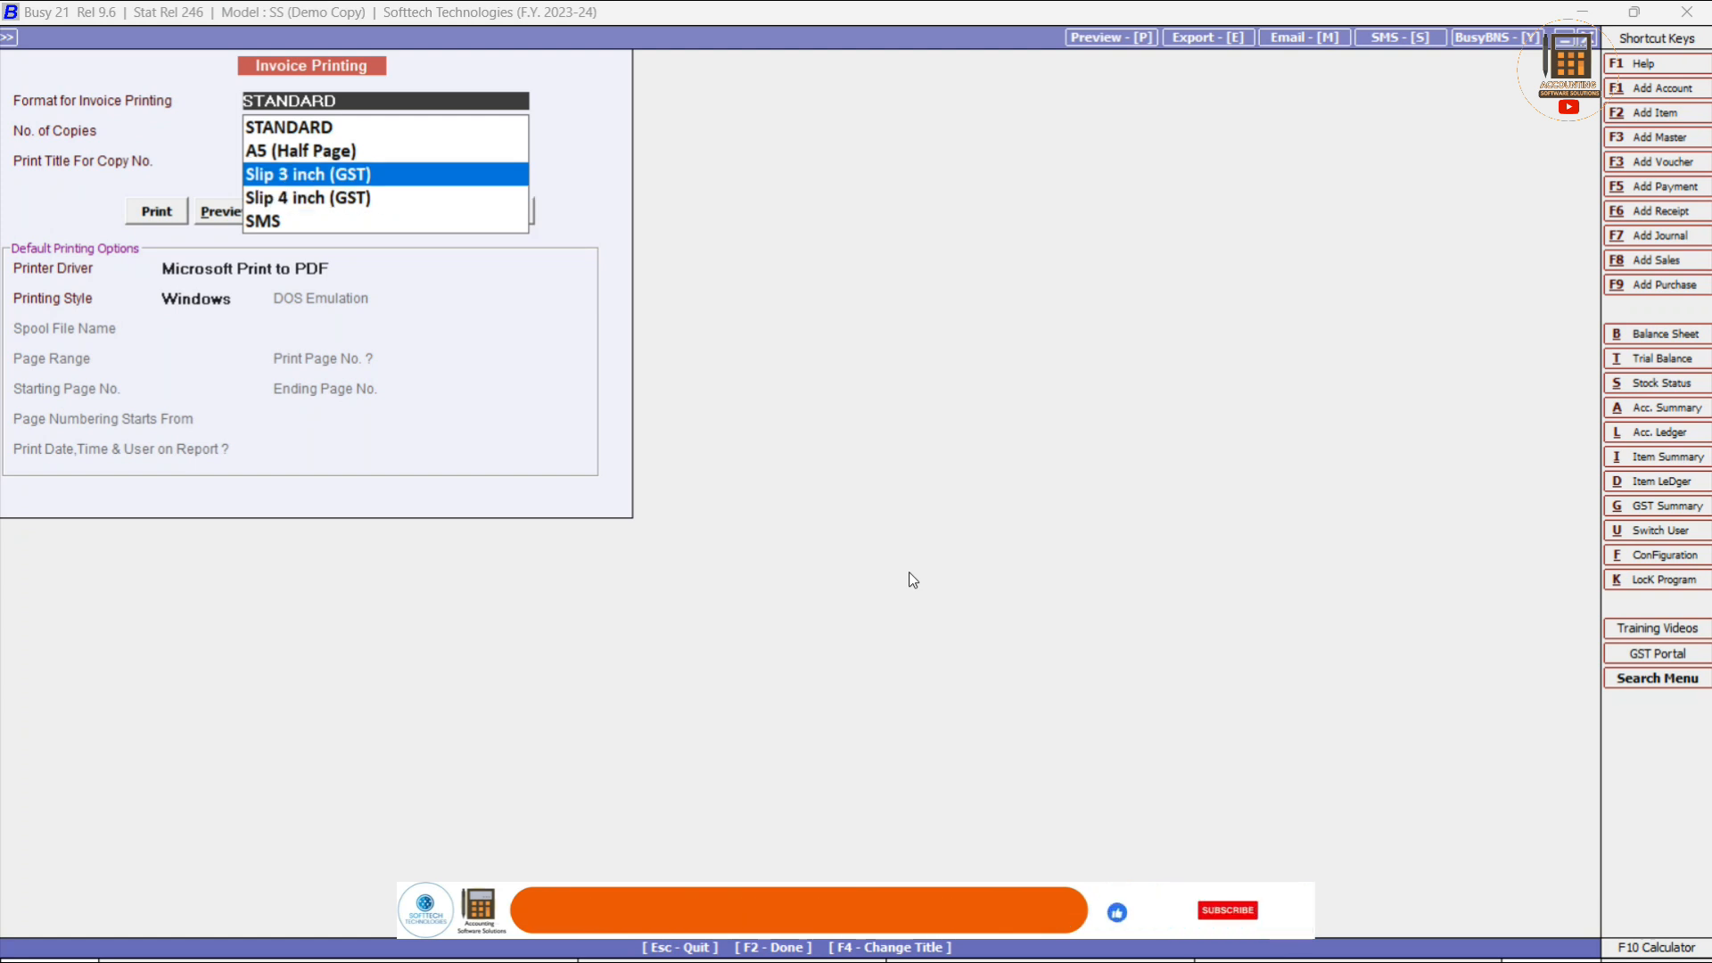
{"action": "key", "text": "Down"}
{"action": "key", "text": "Up"}
{"action": "key", "text": "Down"}
{"action": "key", "text": "Down"}
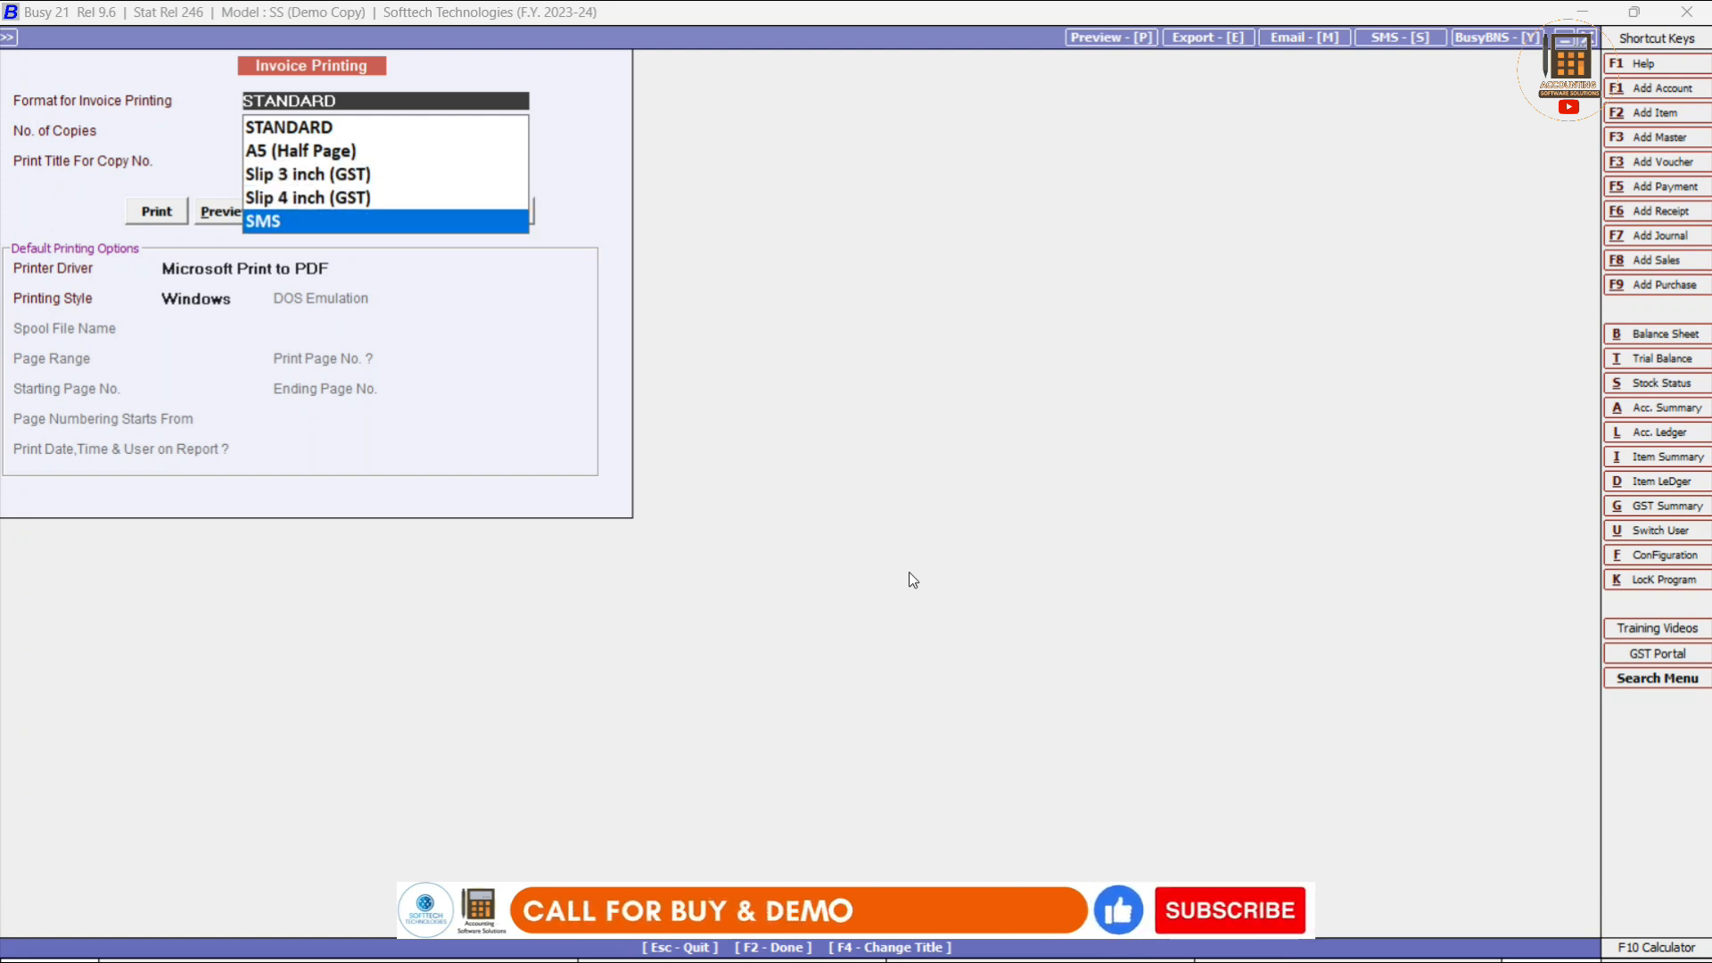
{"action": "key", "text": "Up"}
{"action": "key", "text": "Up"}
{"action": "key", "text": "Up"}
{"action": "key", "text": "Up"}
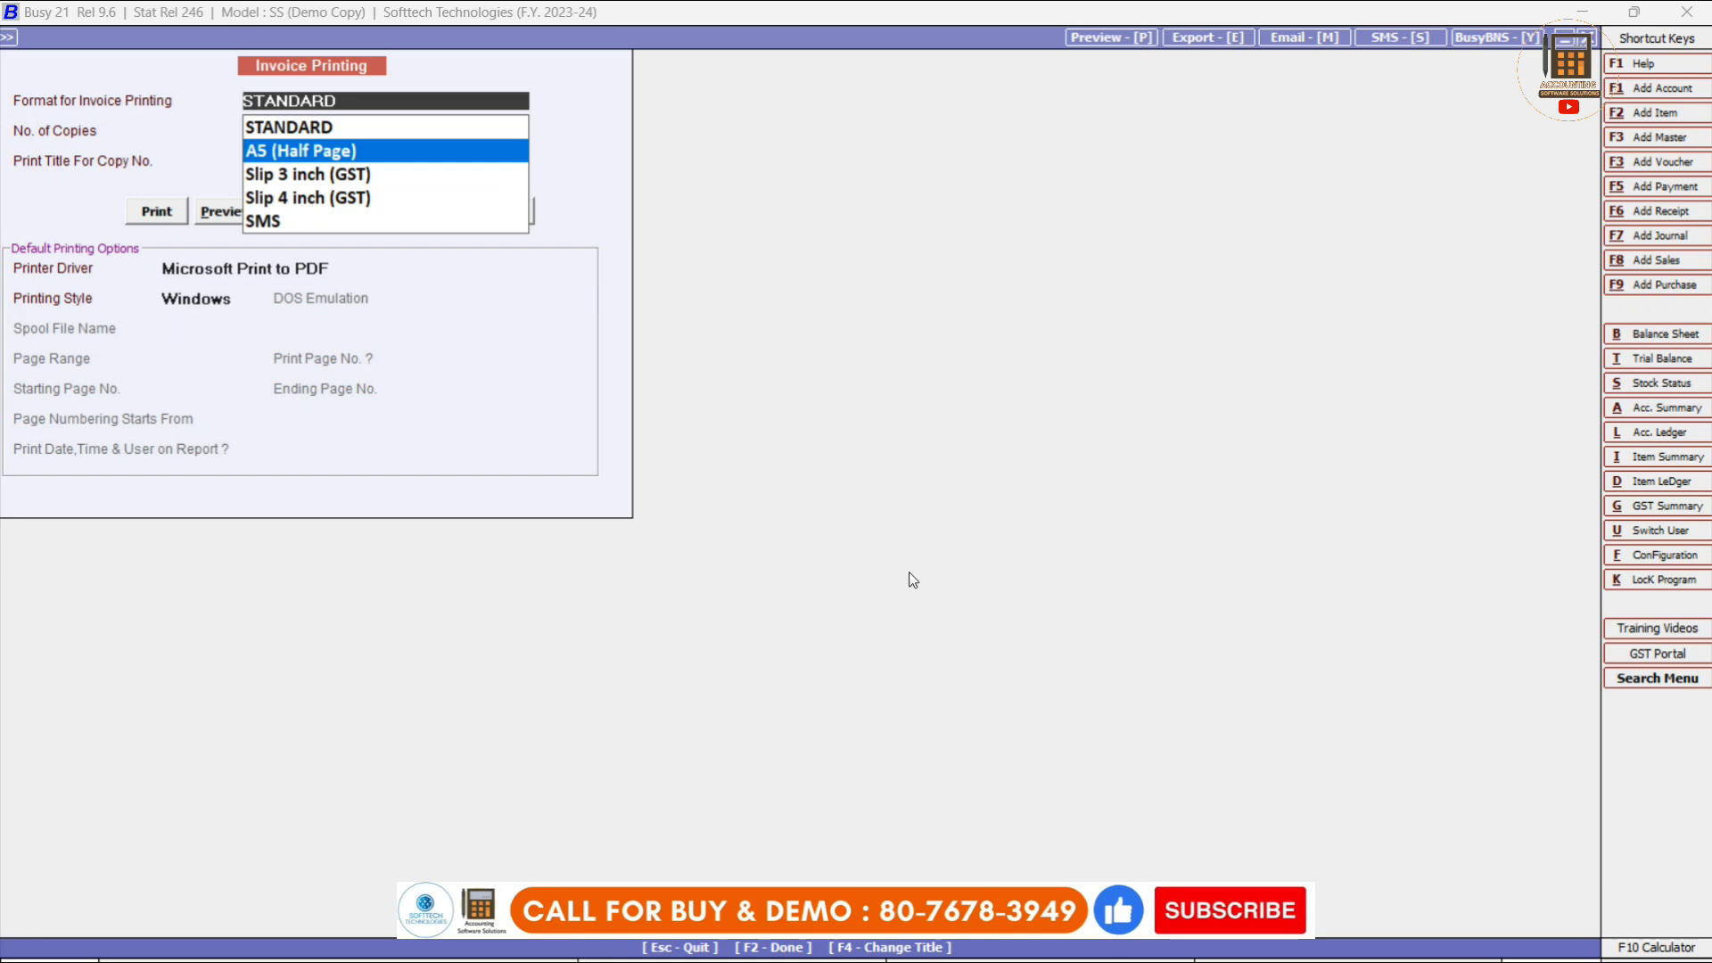
{"action": "key", "text": "Return"}
{"action": "key", "text": "Return"}
{"action": "key", "text": "Return"}
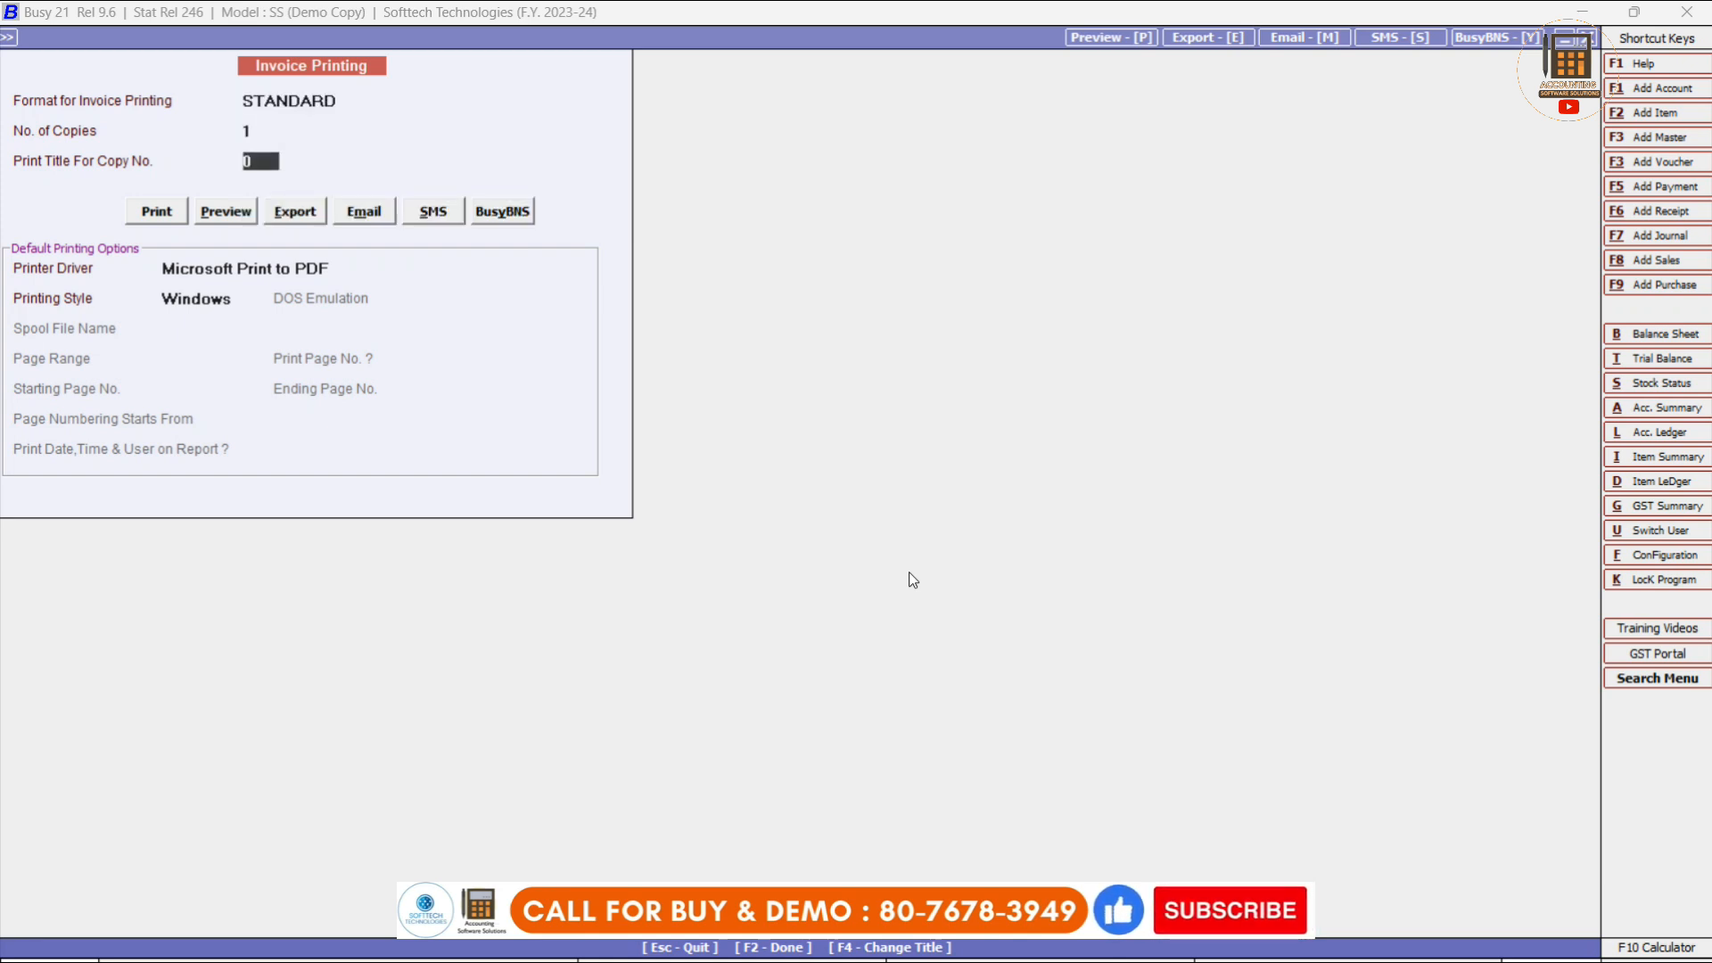
{"action": "key", "text": "Right"}
{"action": "key", "text": "Return"}
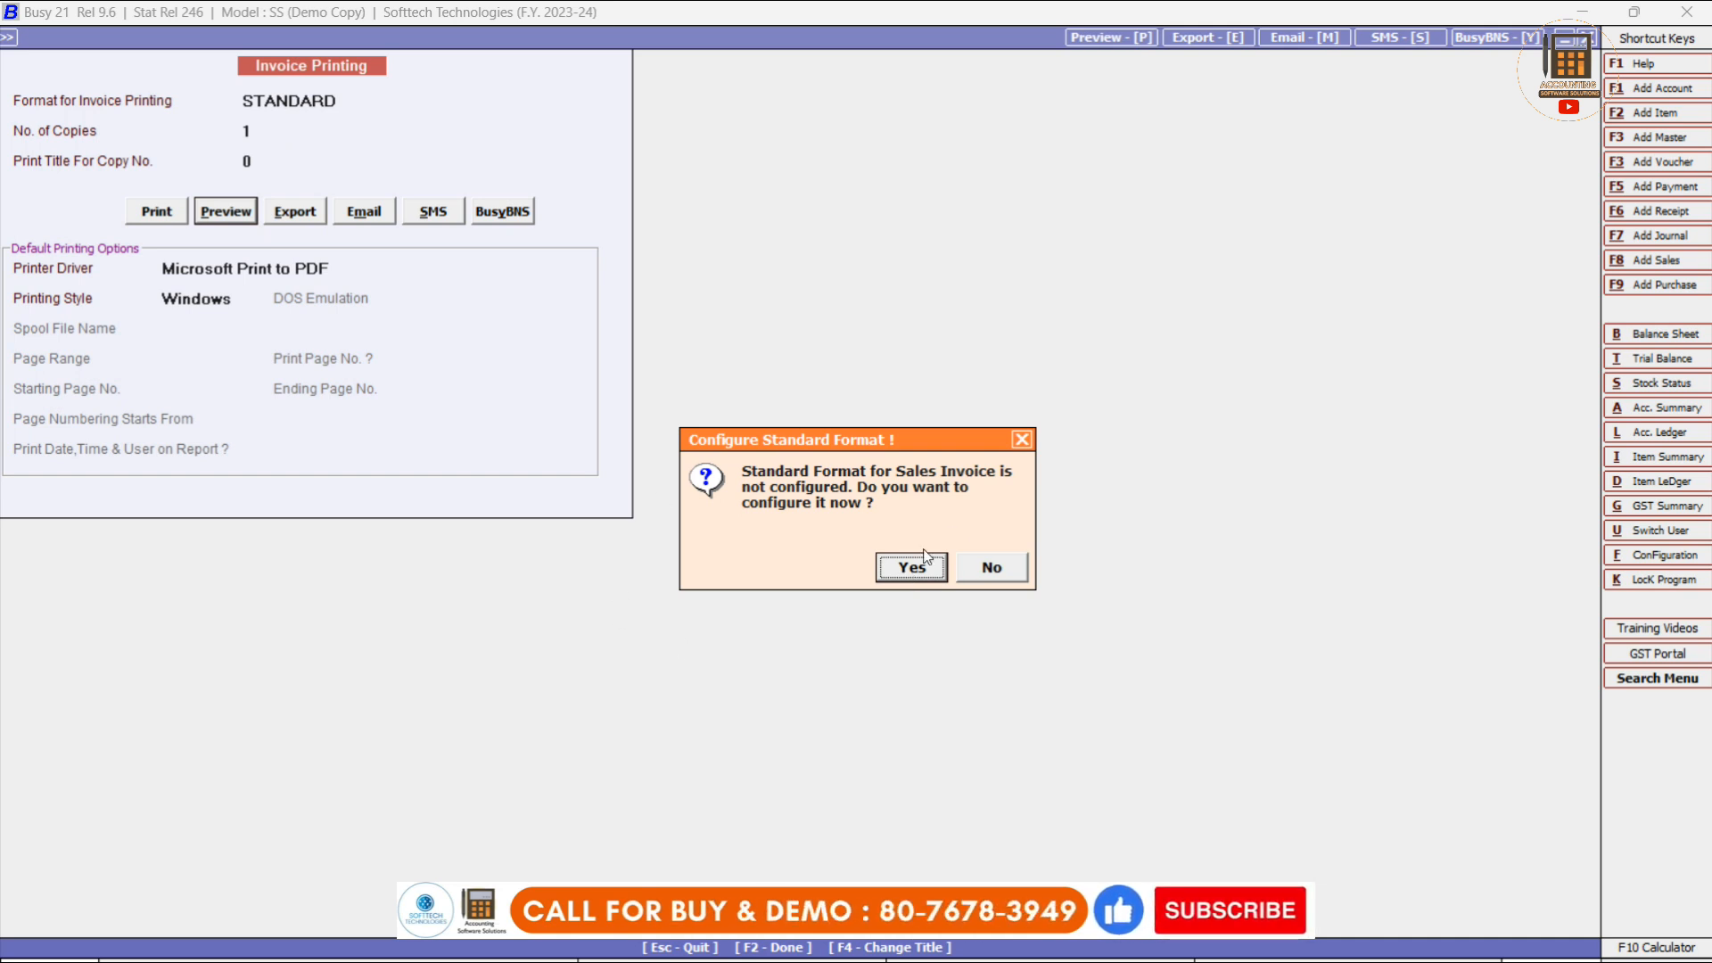
Accept configuring the Standard sales invoice format and save its default configuration.
{"action": "left_click", "coordinate": [911, 570]}
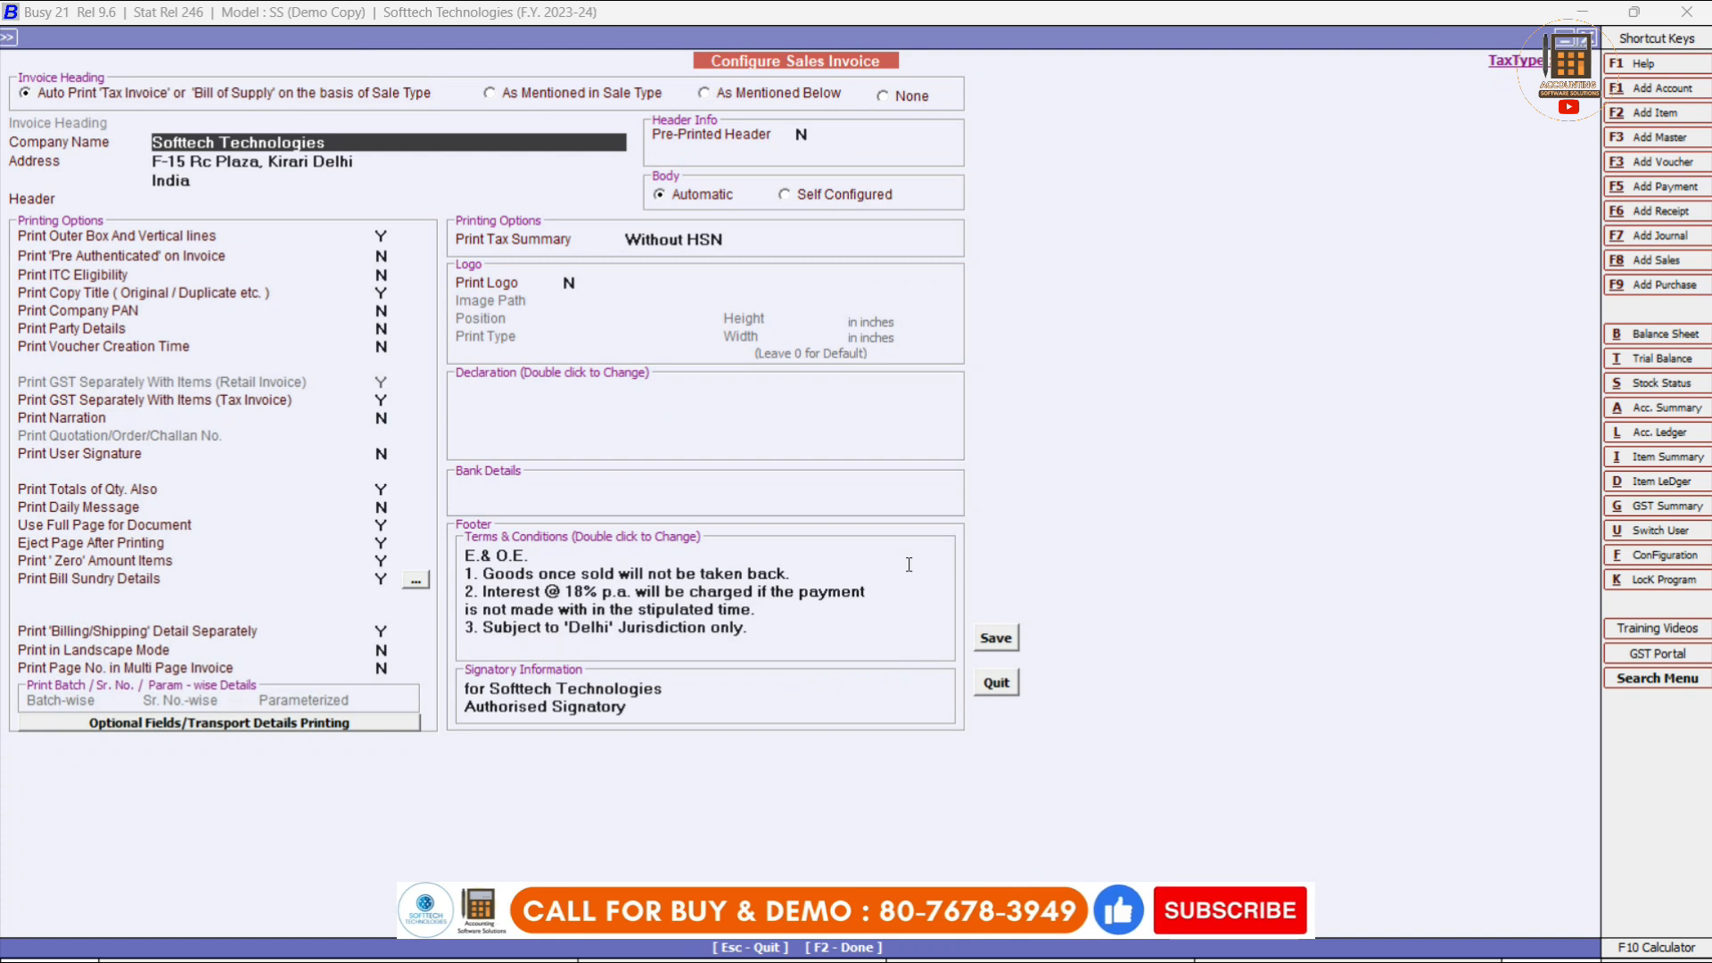
{"action": "left_click", "coordinate": [995, 638]}
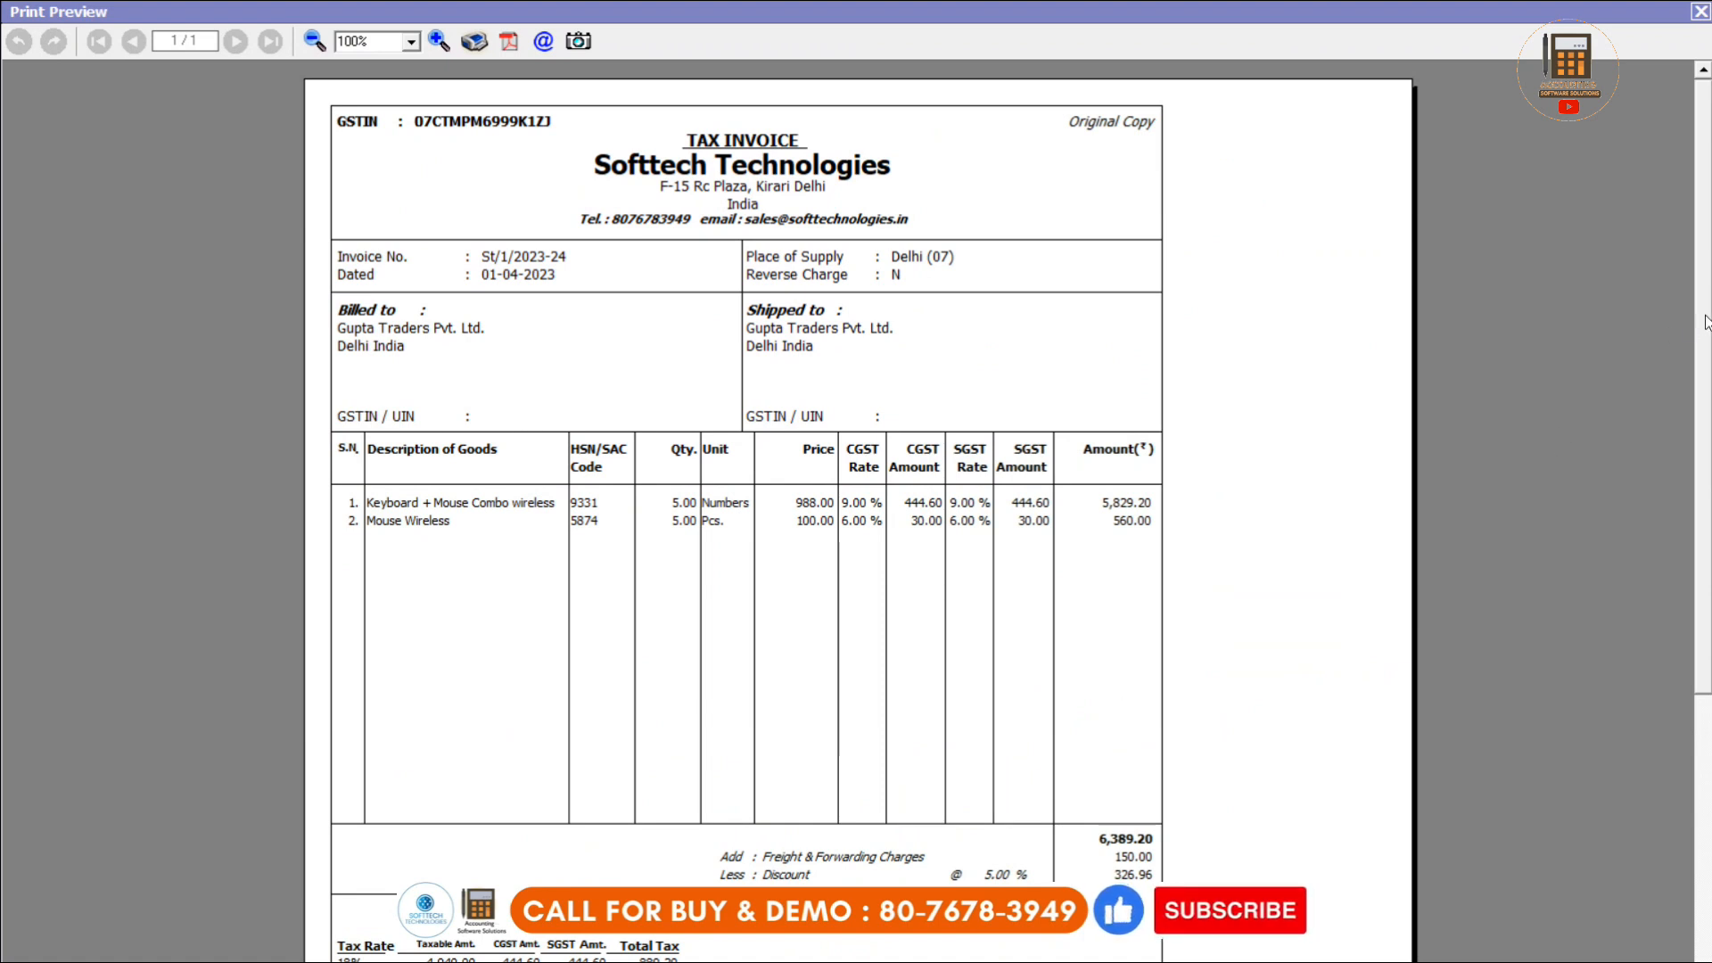
Review the tax invoice preview, then close it to reach blank voucher St/2/2023-24.
{"action": "scroll", "coordinate": [1705, 321], "scroll_direction": "down", "scroll_amount": 10}
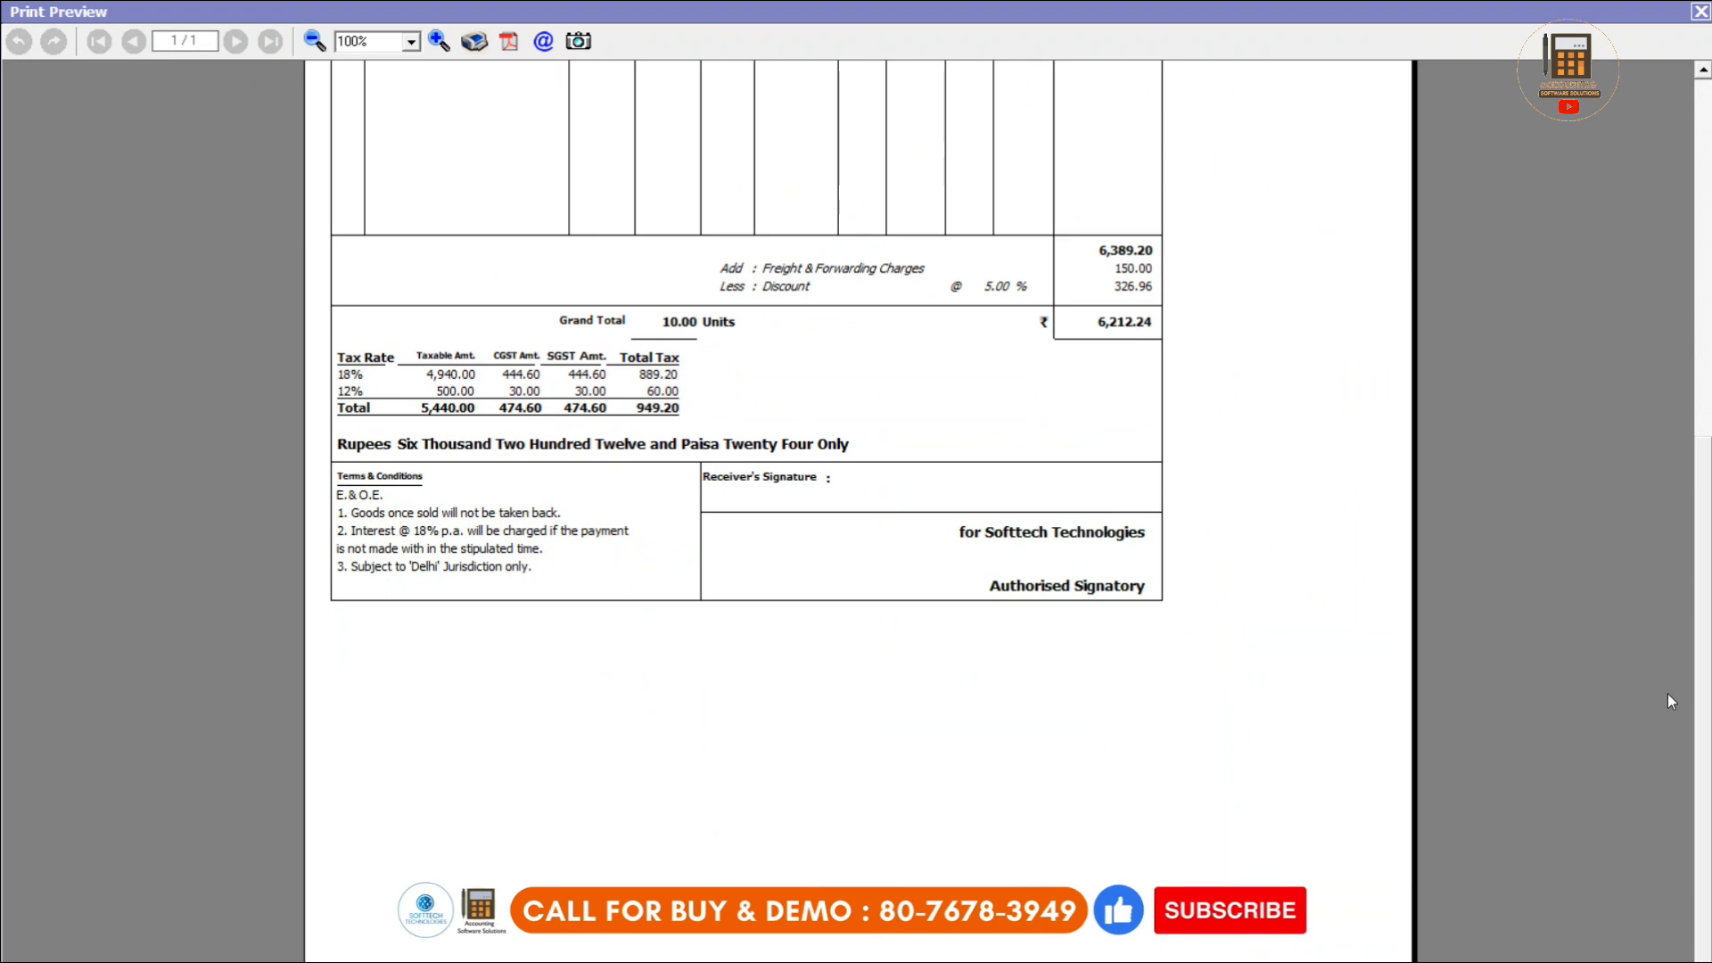
{"action": "scroll", "coordinate": [1701, 716], "scroll_direction": "up", "scroll_amount": 5}
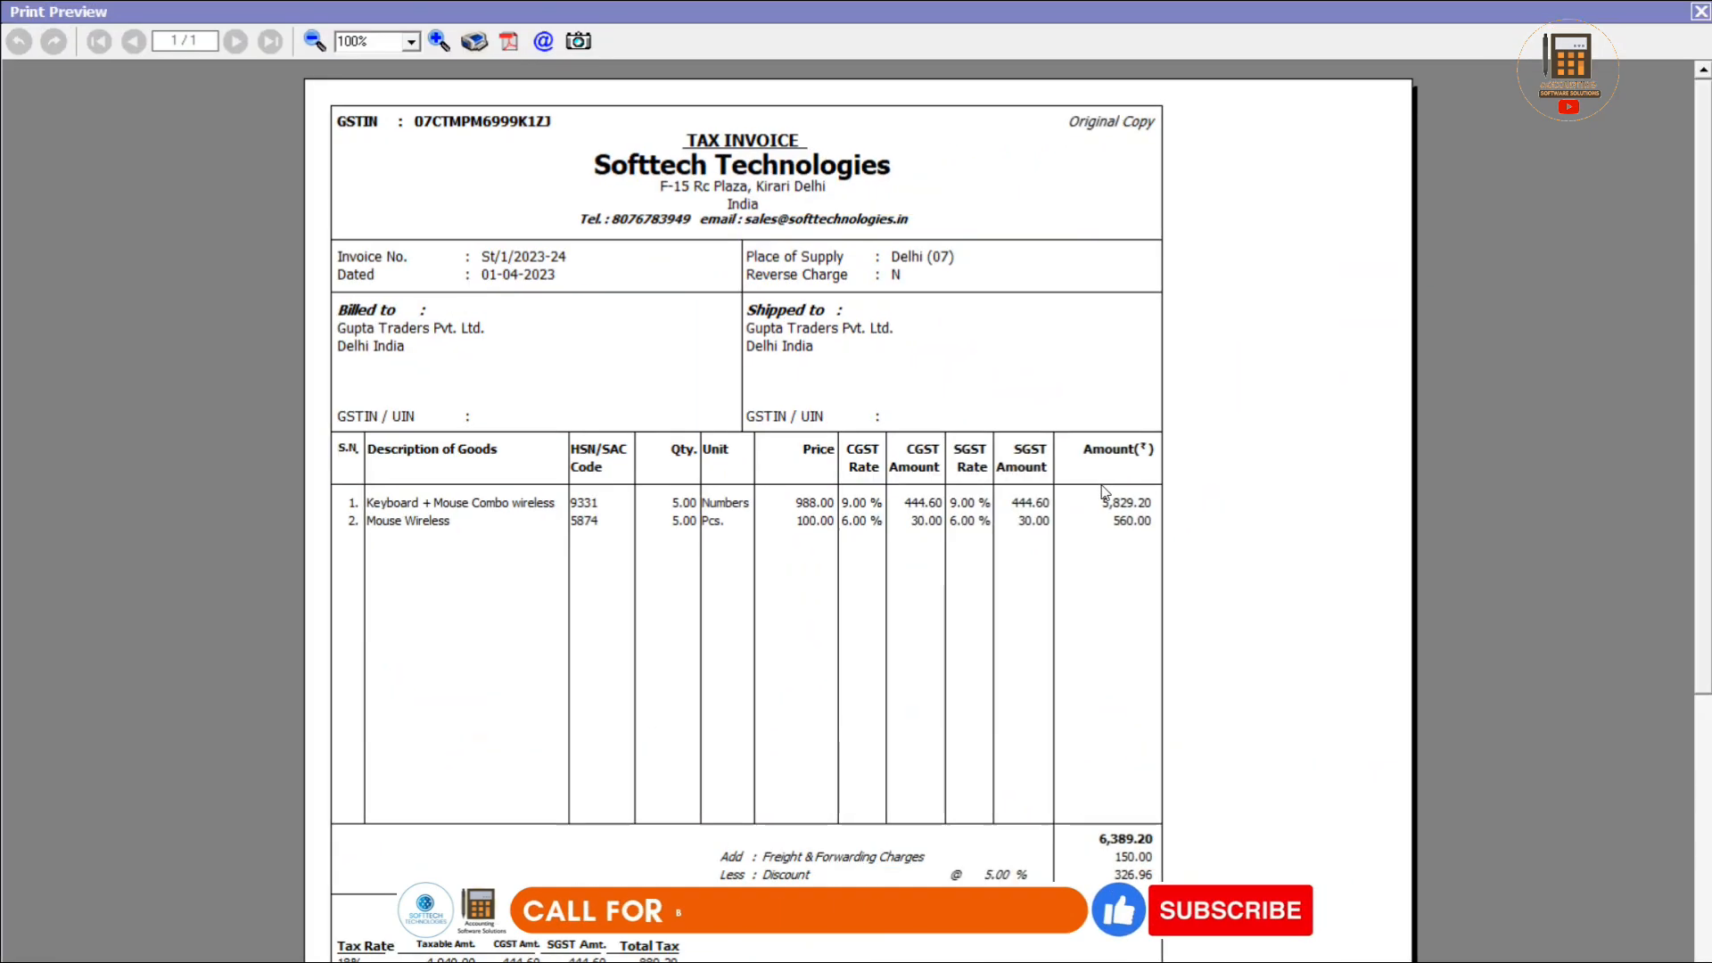
{"action": "key", "text": "Escape"}
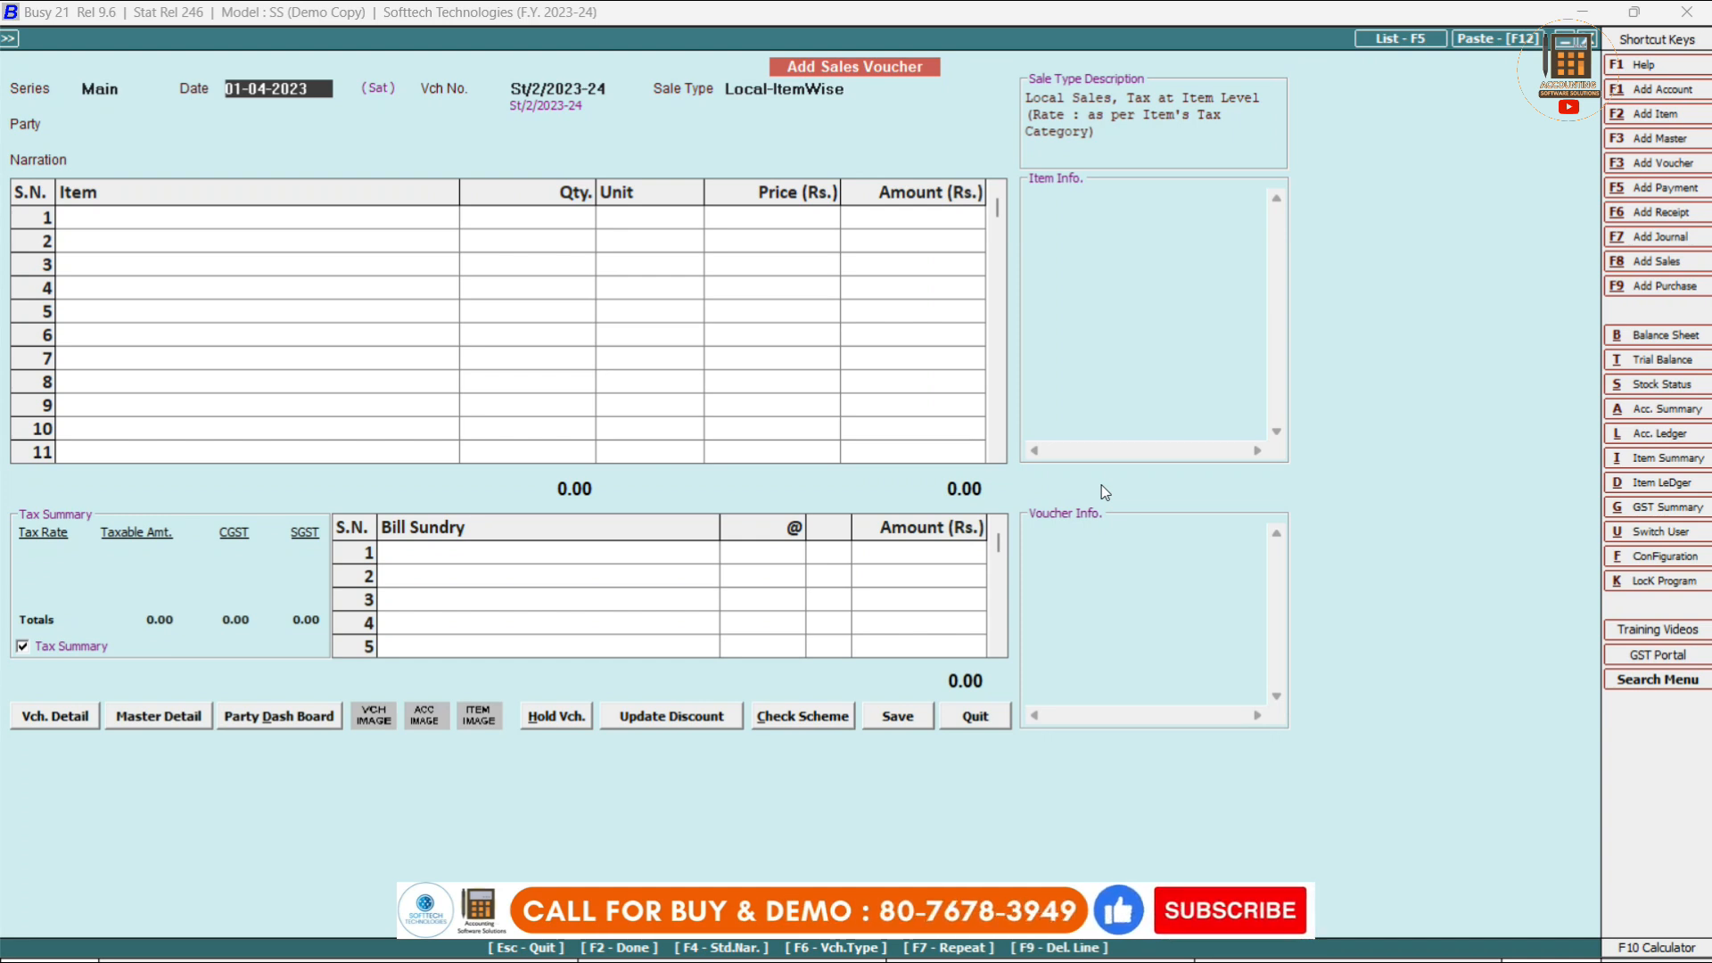
Quit the blank voucher and reopen sales voucher St/1/2023-24 from the Main series for modification.
{"action": "key", "text": "Escape"}
{"action": "key", "text": "Return"}
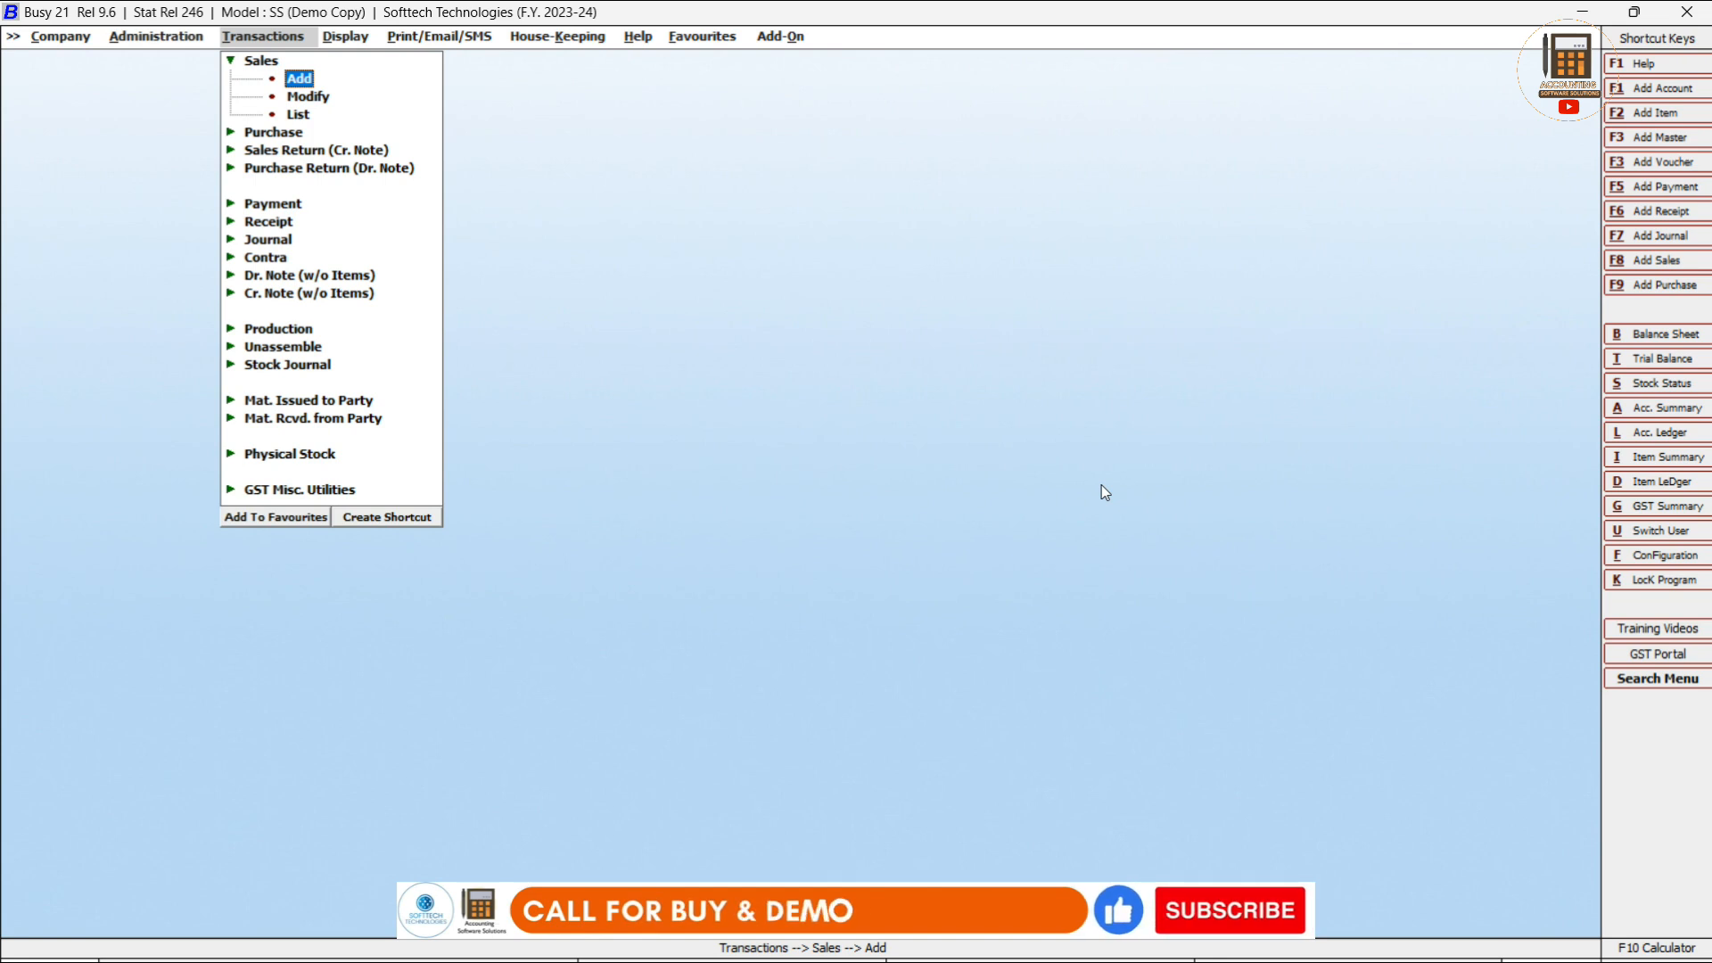
{"action": "key", "text": "Down"}
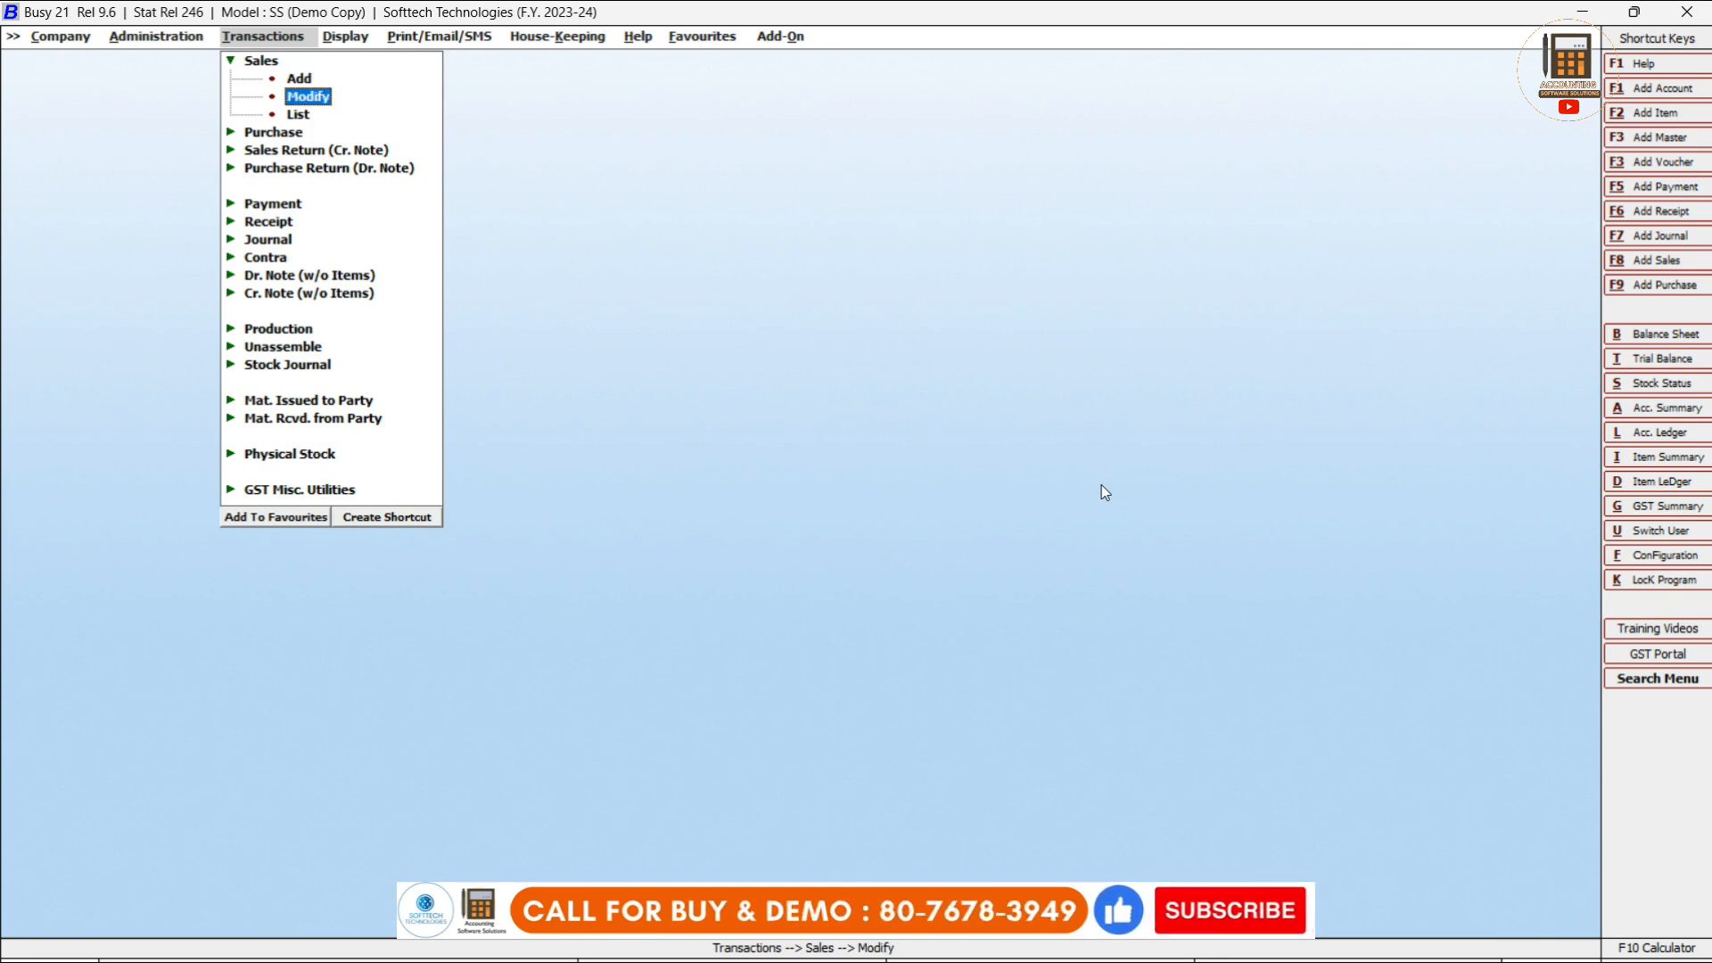
{"action": "key", "text": "Return"}
{"action": "key", "text": "Return"}
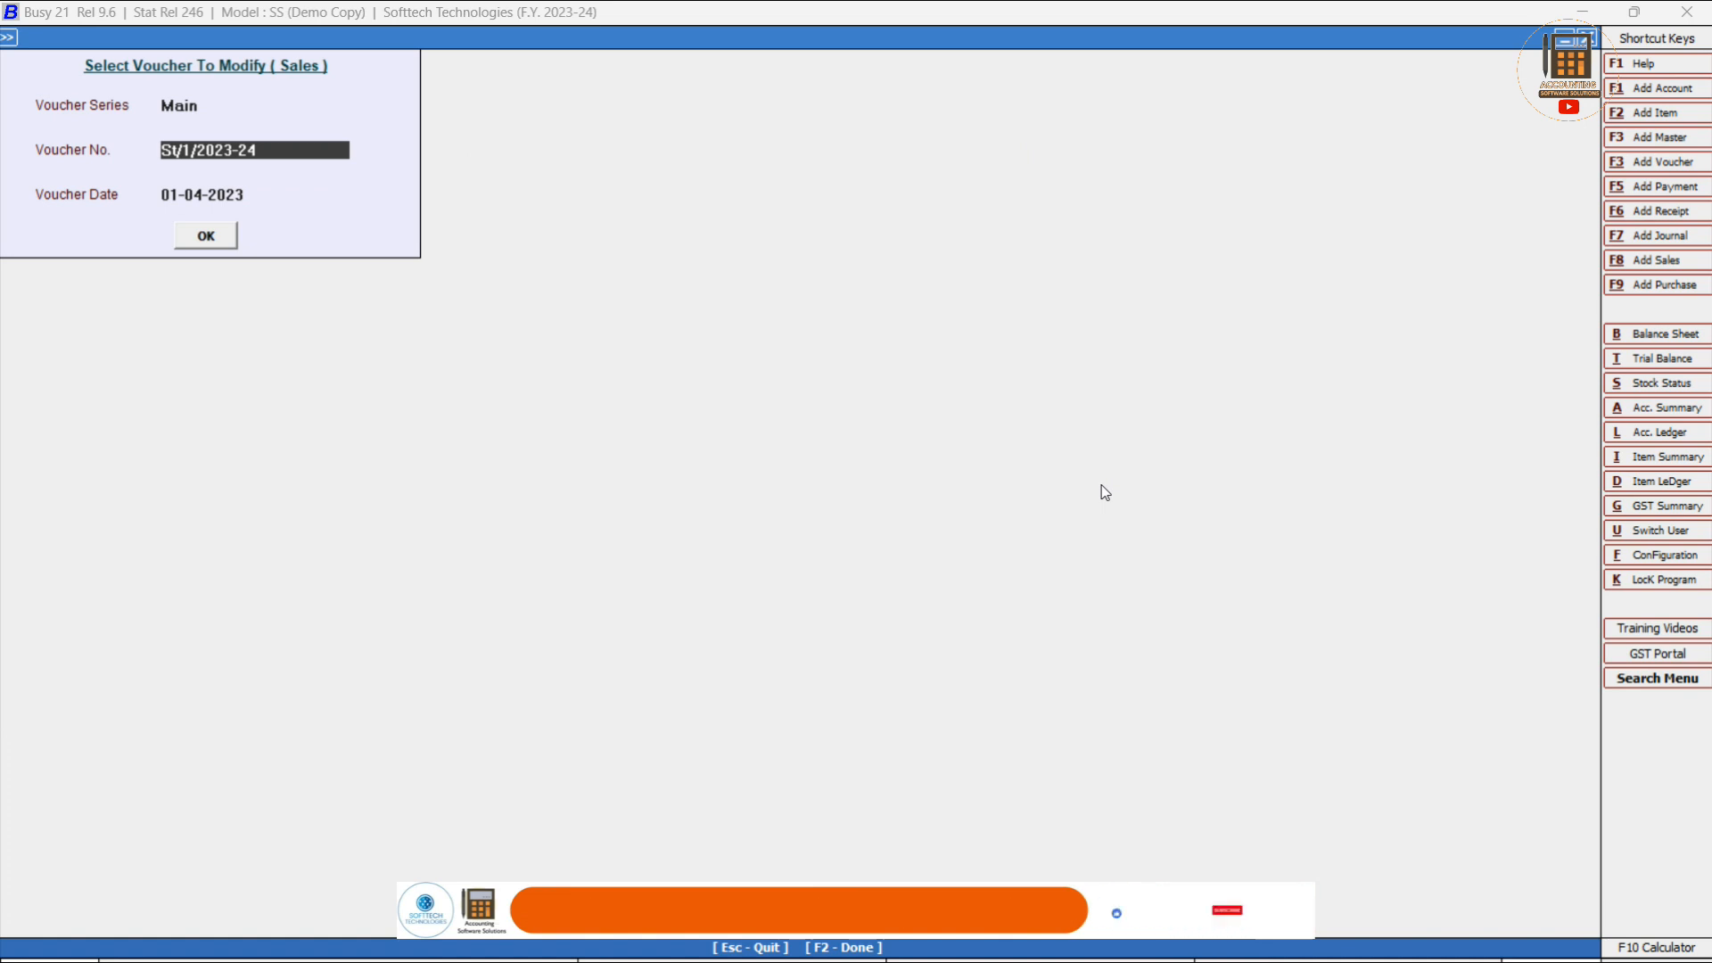
{"action": "key", "text": "Return"}
{"action": "key", "text": "Return"}
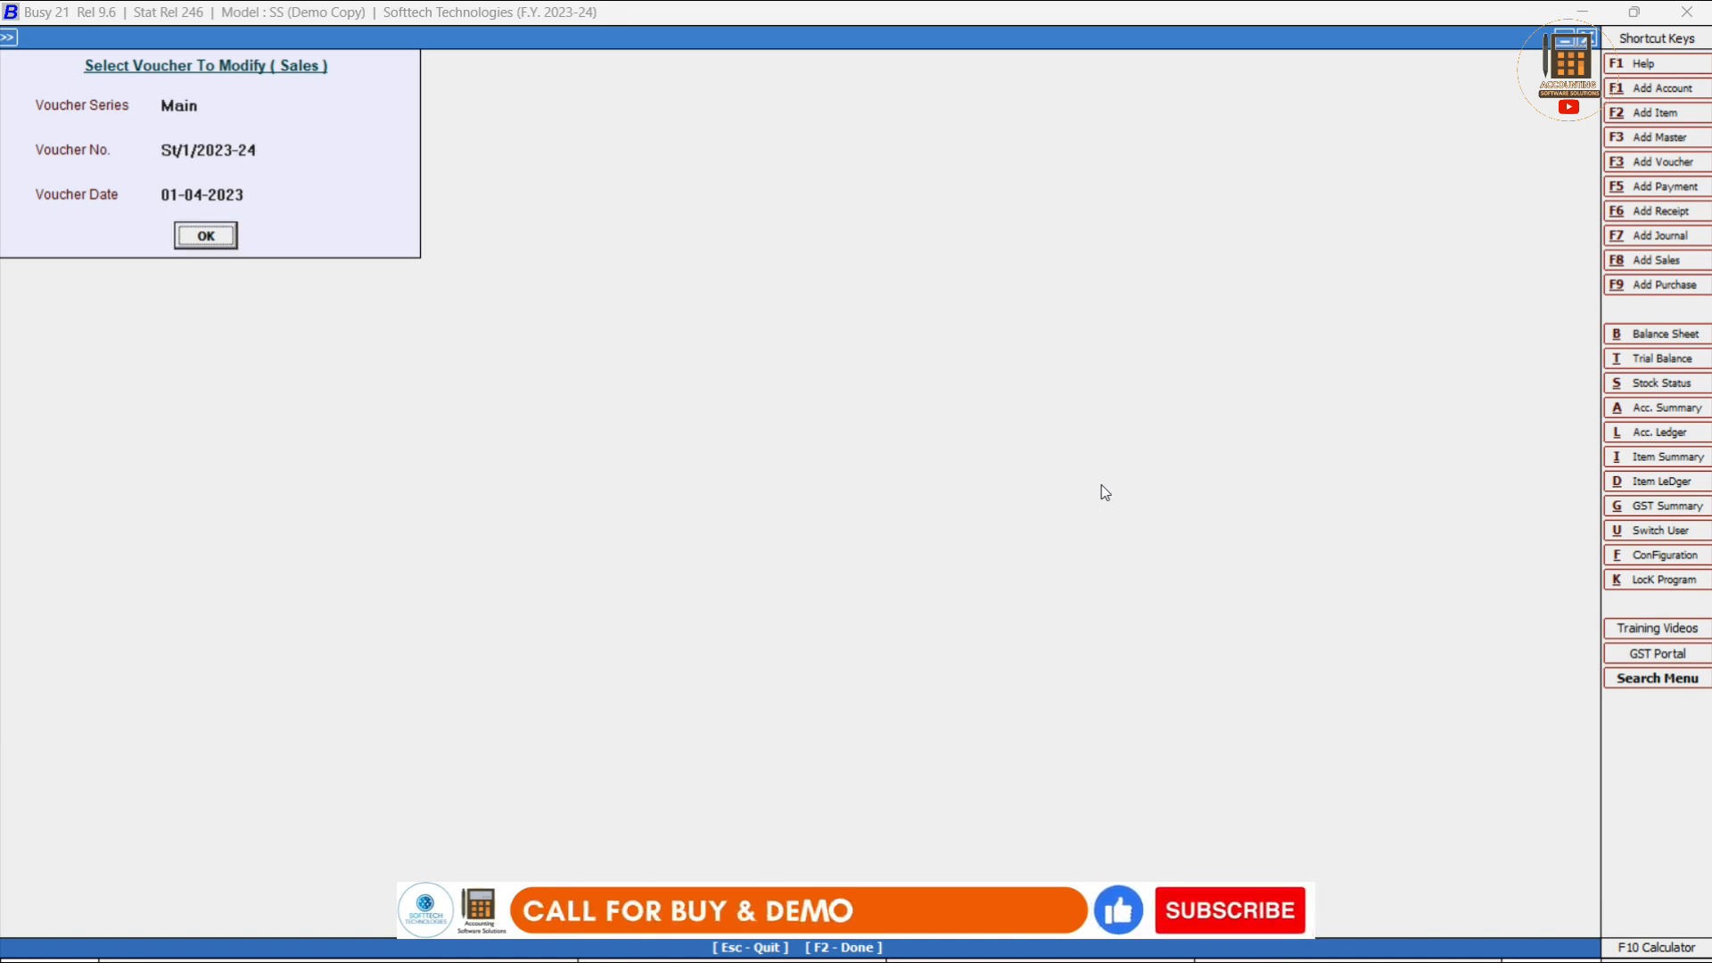
{"action": "key", "text": "Return"}
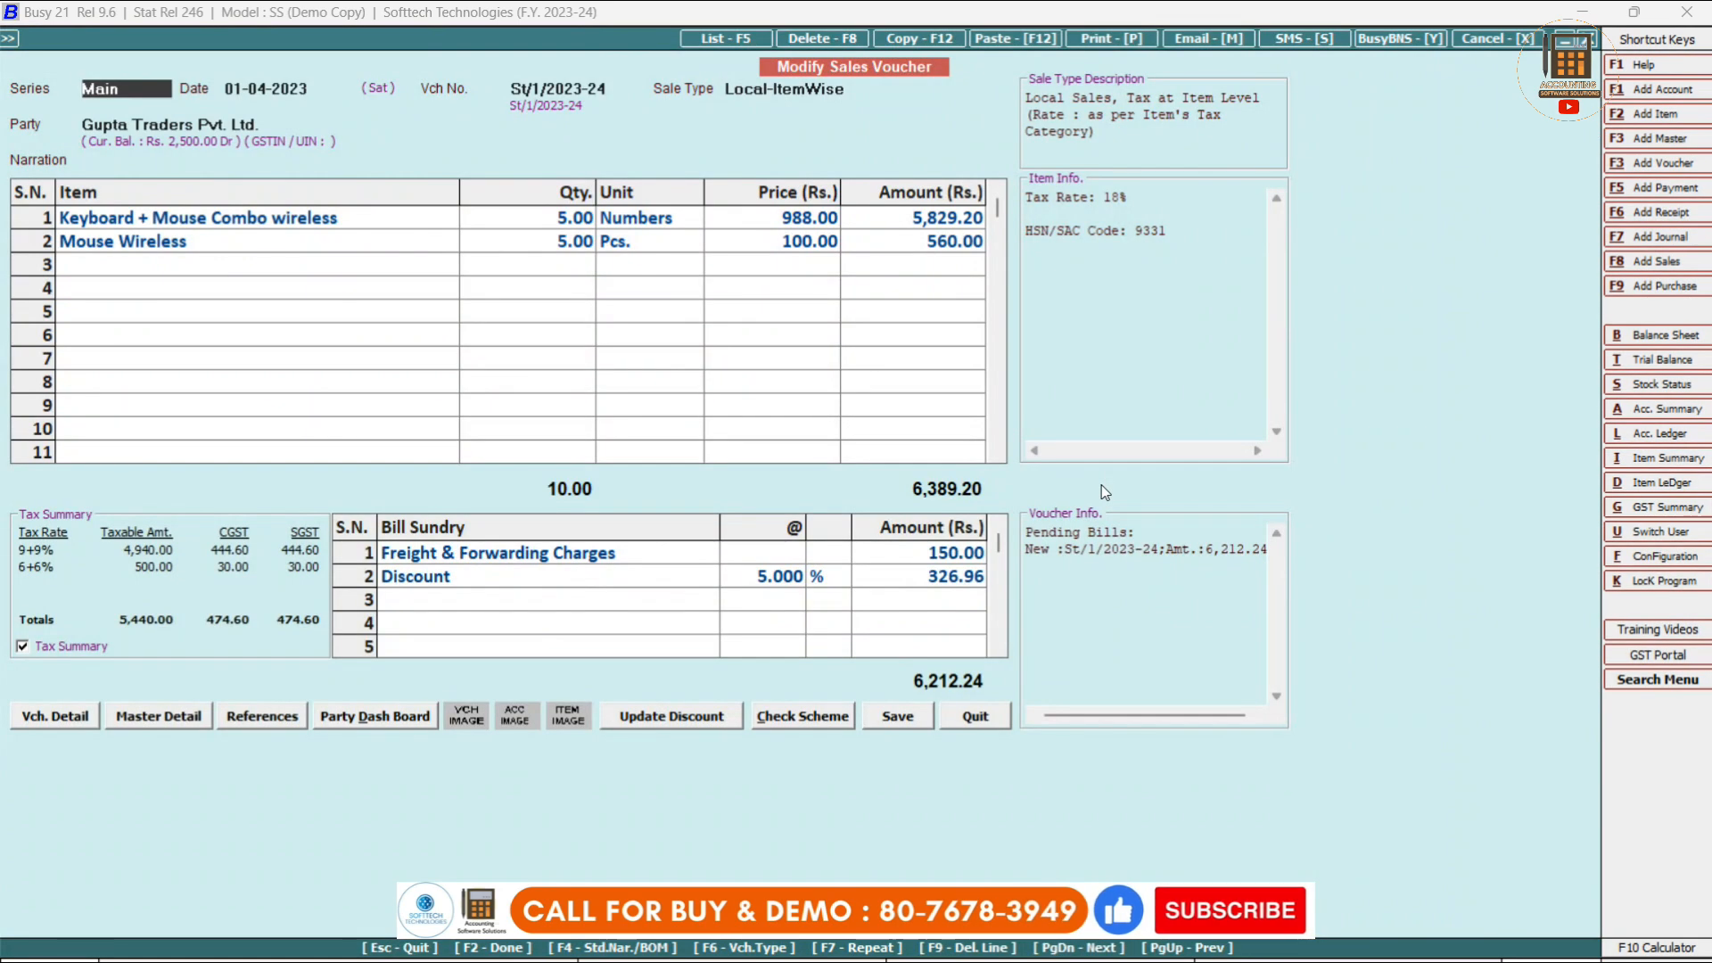
Step through the voucher header, keeping the date, sale type and party Gupta Traders Pvt. Ltd.
{"action": "key", "text": "Return"}
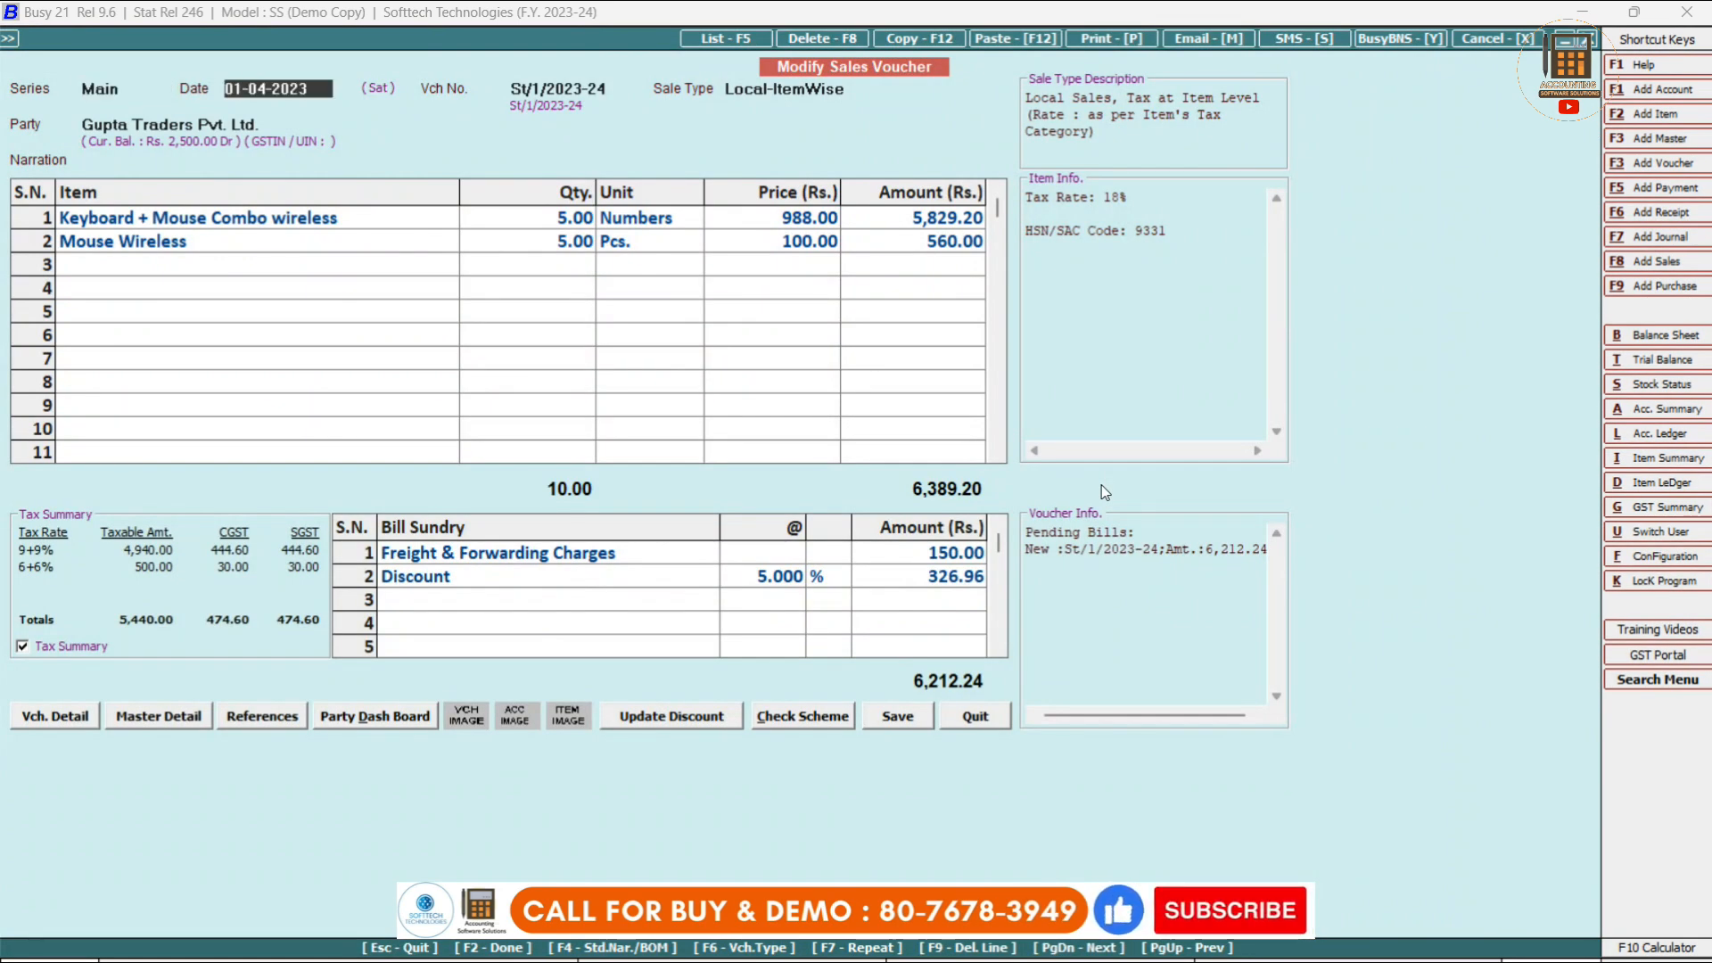
{"action": "key", "text": "Return"}
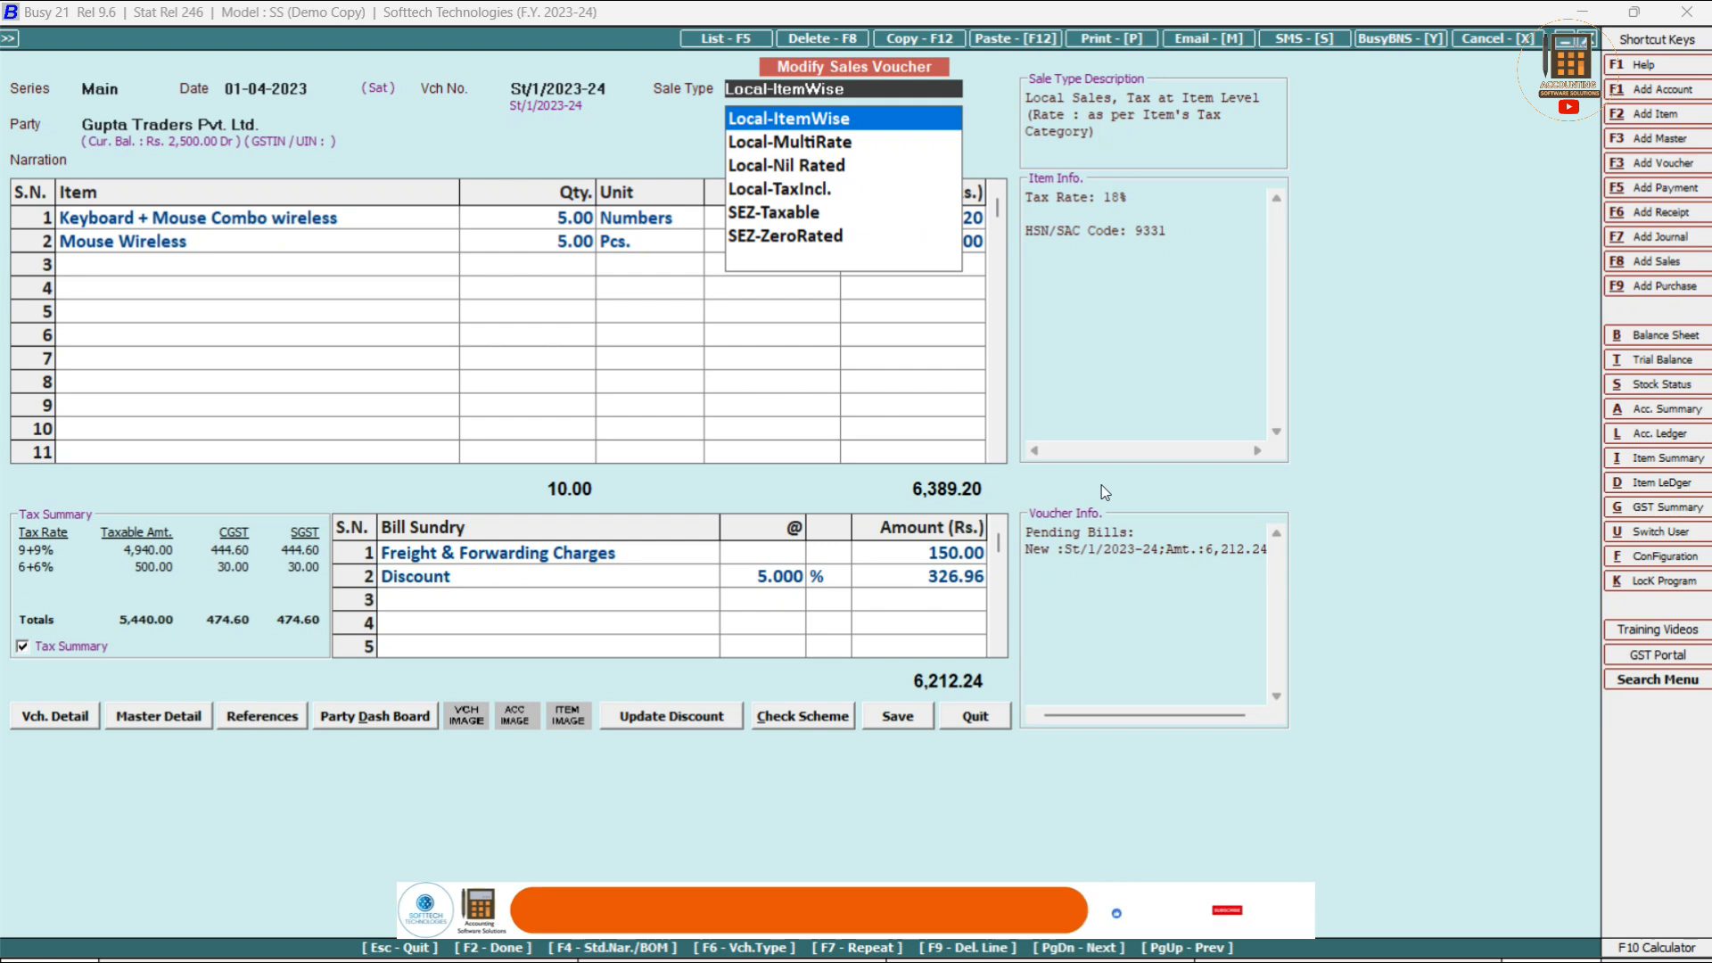
{"action": "key", "text": "Return"}
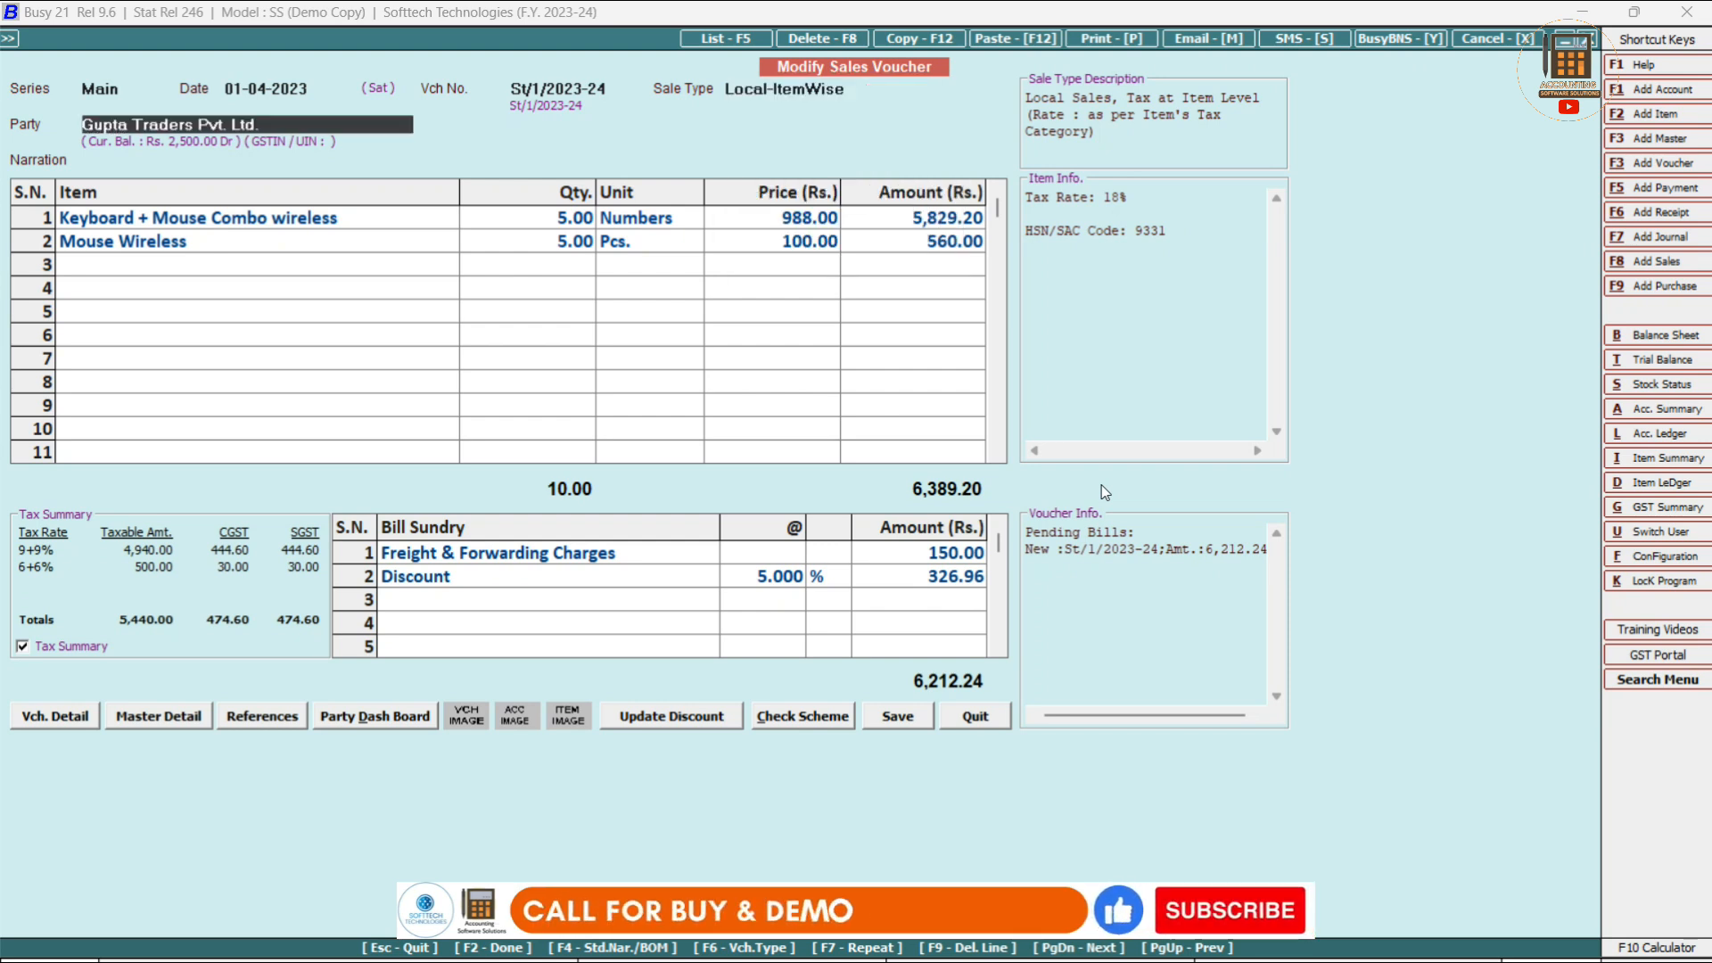
{"action": "key", "text": "Return"}
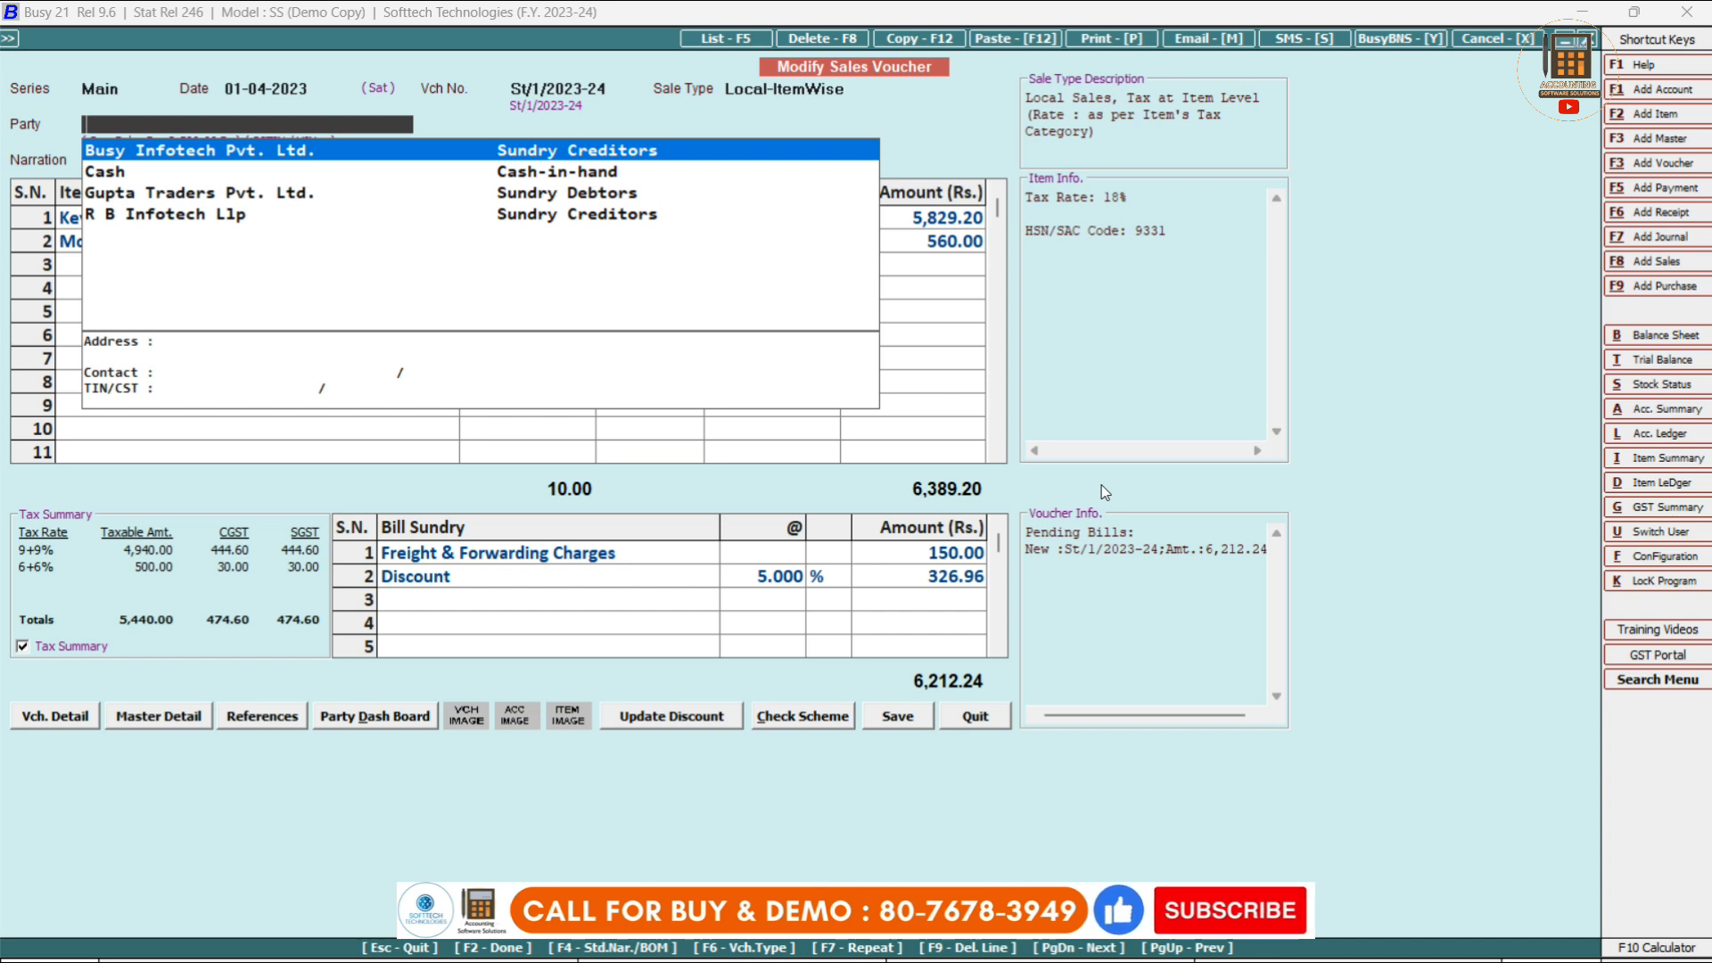
{"action": "key", "text": "Down"}
{"action": "key", "text": "Down"}
{"action": "key", "text": "Down"}
{"action": "key", "text": "Up"}
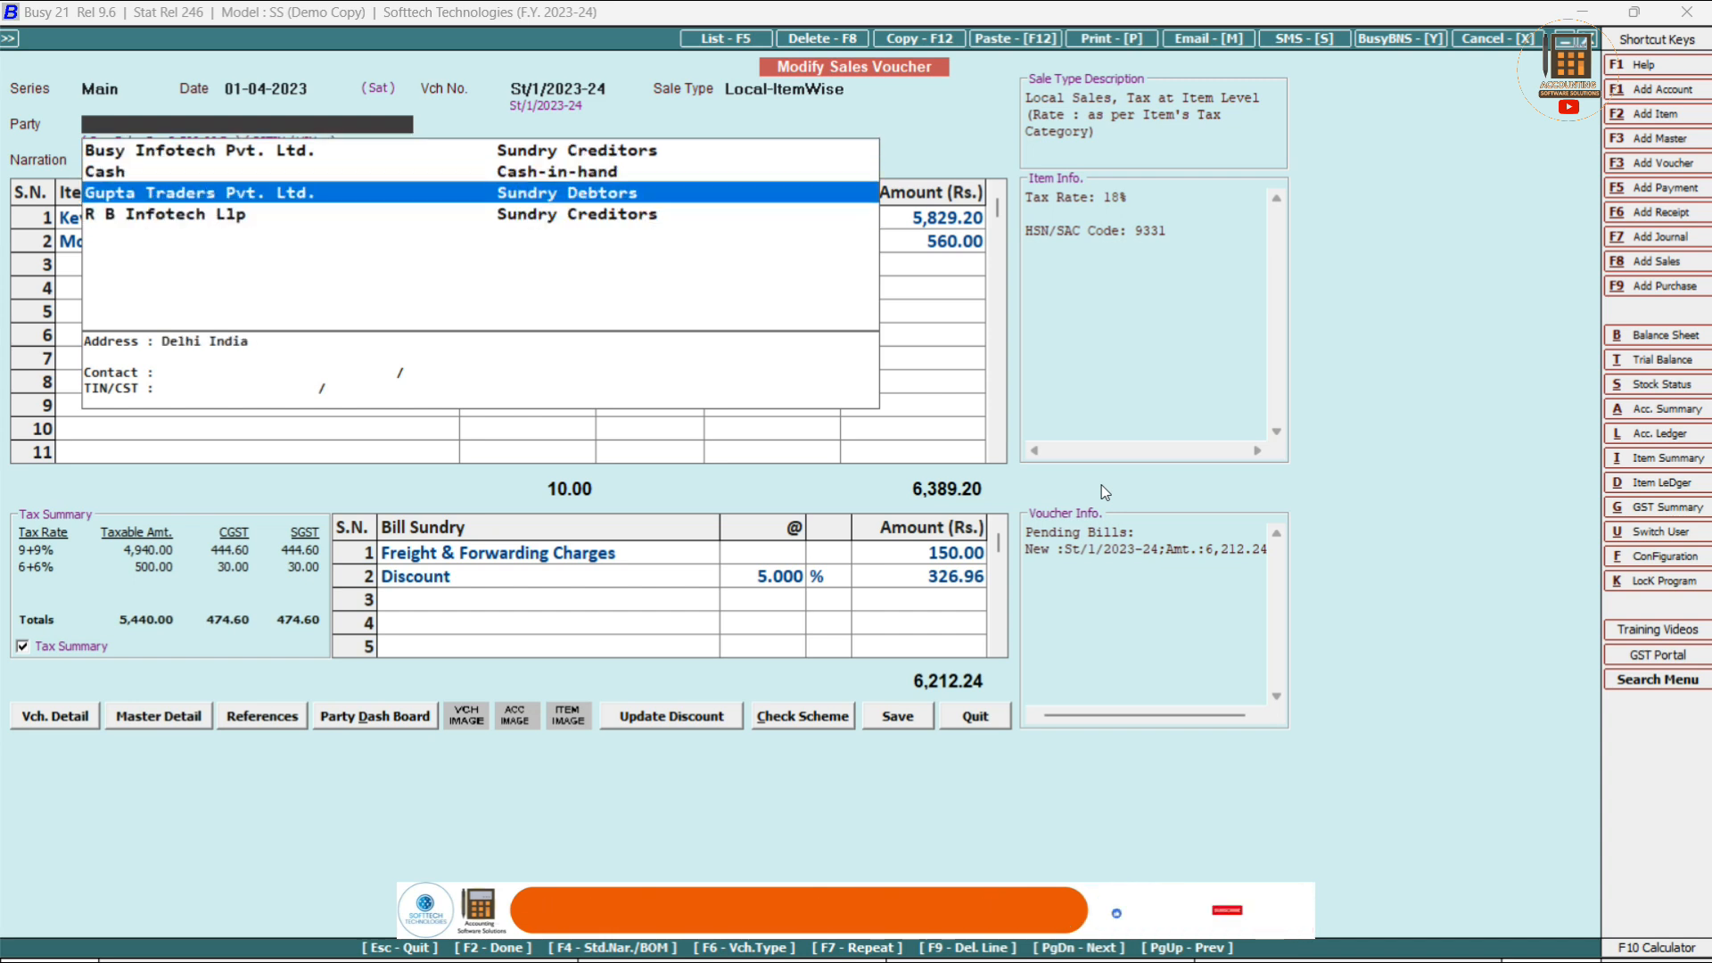
{"action": "key", "text": "Return"}
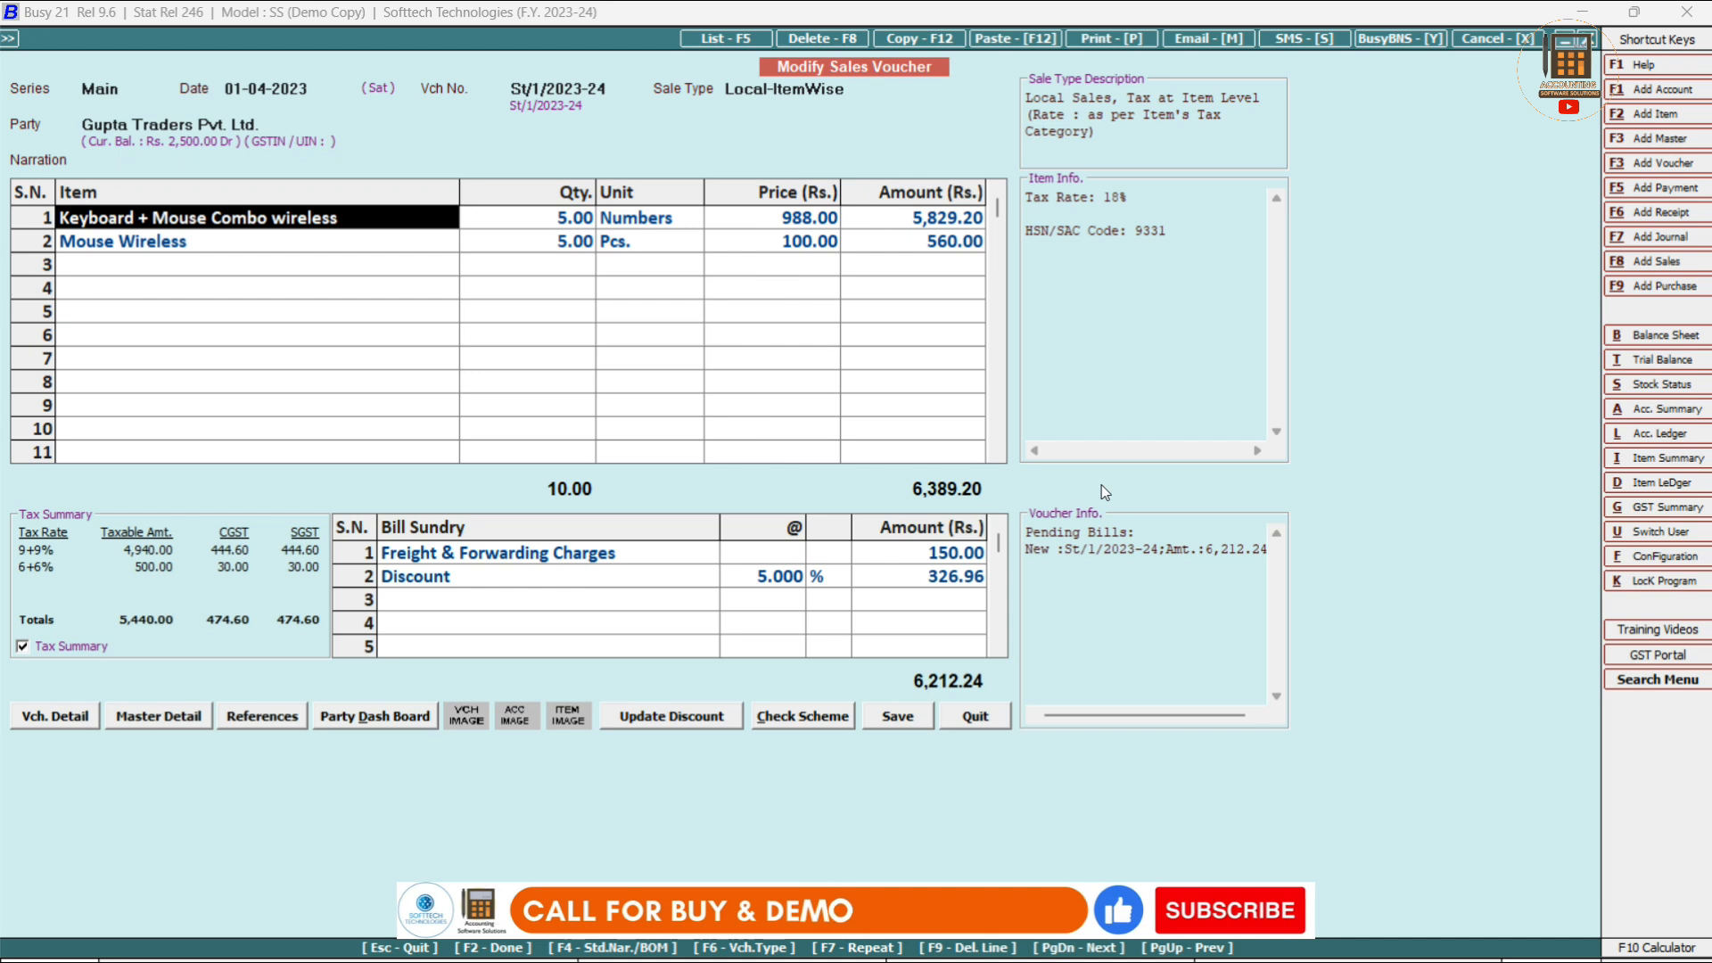
Change the quantities to 8 keyboard combos and 4 wireless mice, and set a 2% discount.
{"action": "key", "text": "Return"}
{"action": "type", "text": "8"}
{"action": "key", "text": "Return"}
{"action": "key", "text": "Return"}
{"action": "key", "text": "Return"}
{"action": "key", "text": "Return"}
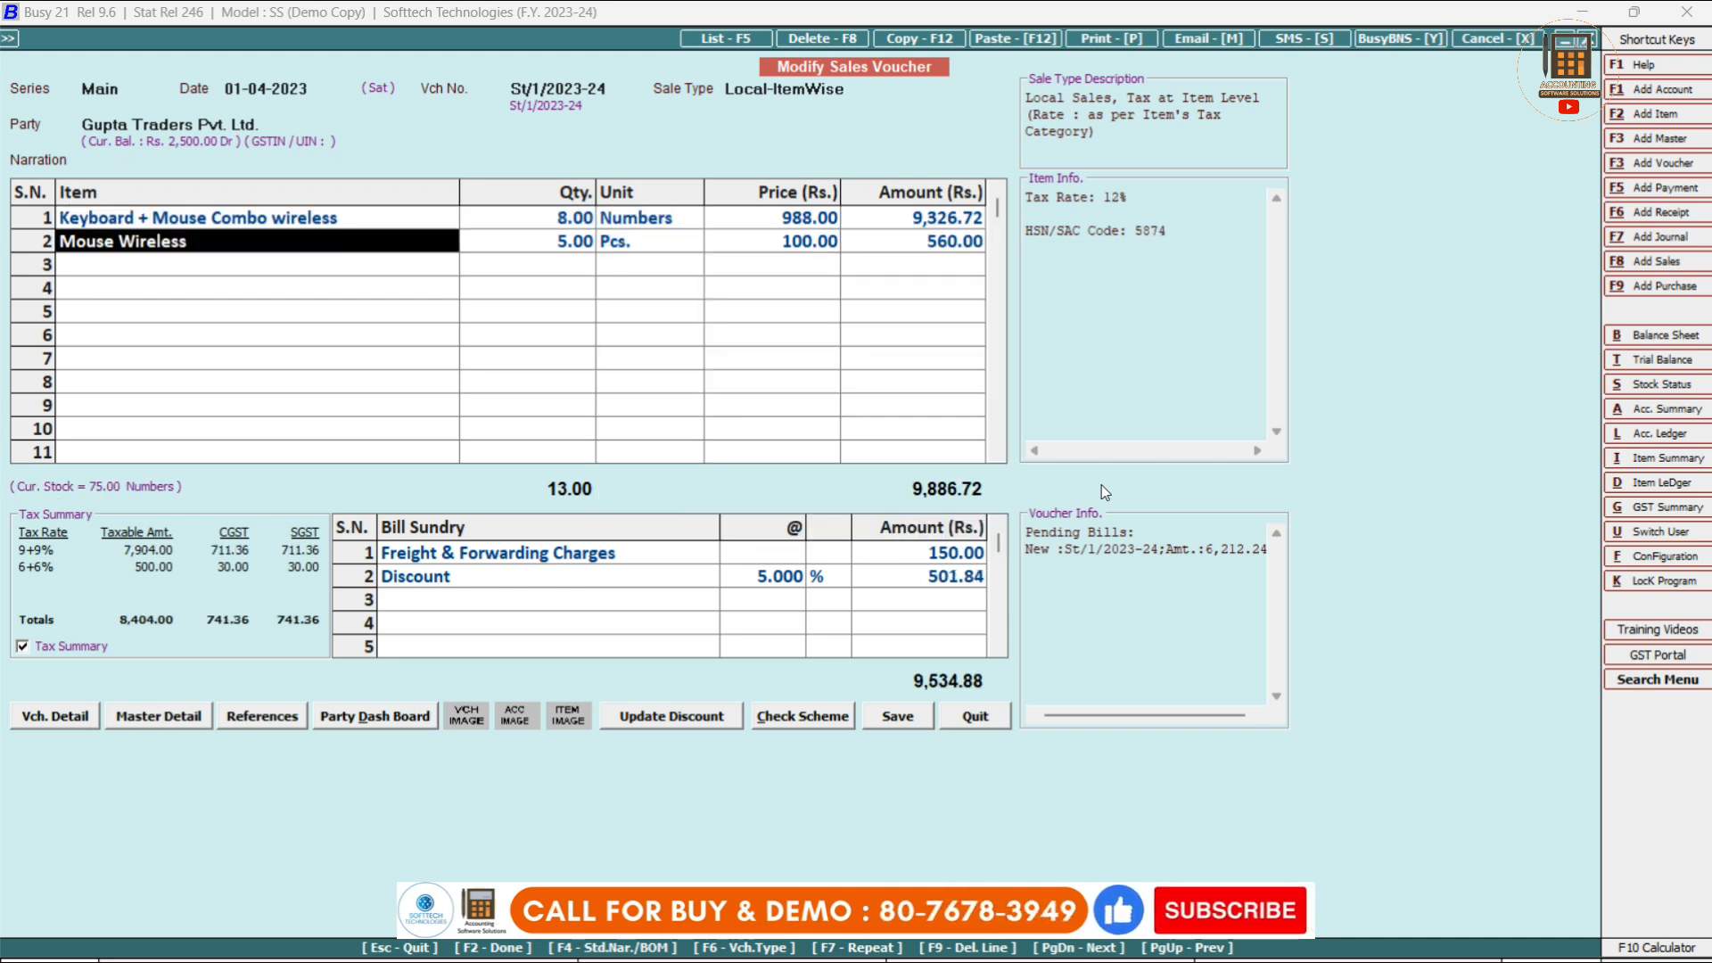
{"action": "key", "text": "Return"}
{"action": "type", "text": "4"}
{"action": "key", "text": "Return"}
{"action": "key", "text": "Return"}
{"action": "key", "text": "Return"}
{"action": "key", "text": "Return"}
{"action": "key", "text": "Return"}
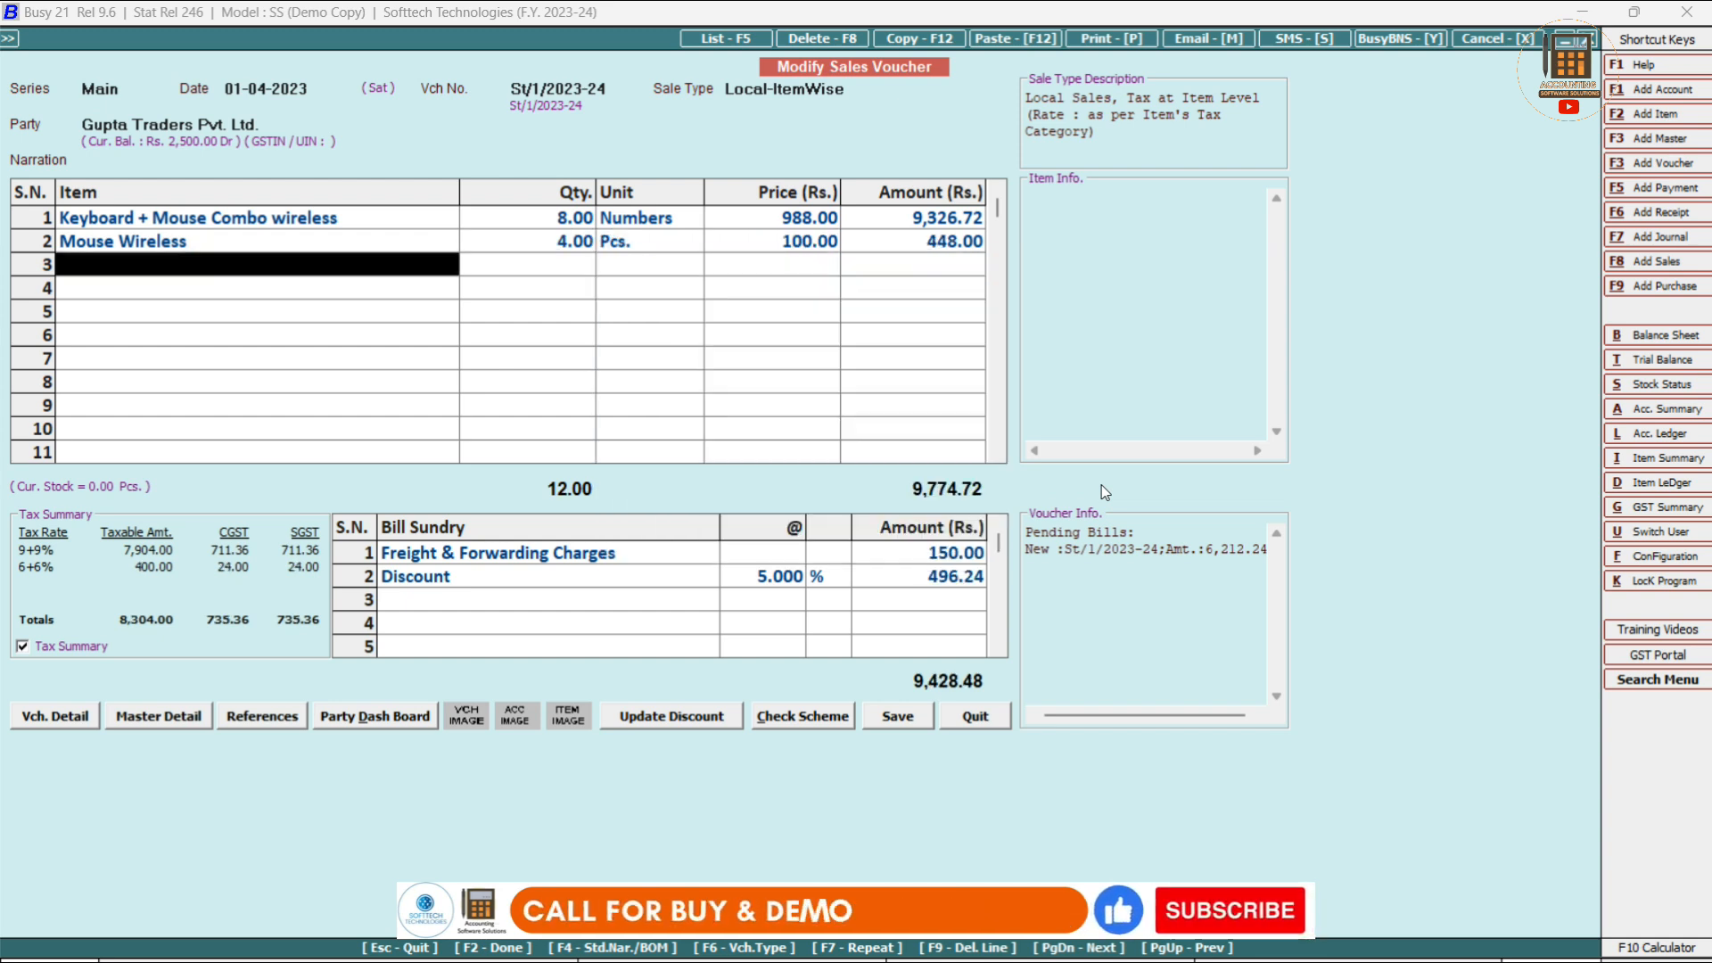
{"action": "left_click", "coordinate": [765, 577]}
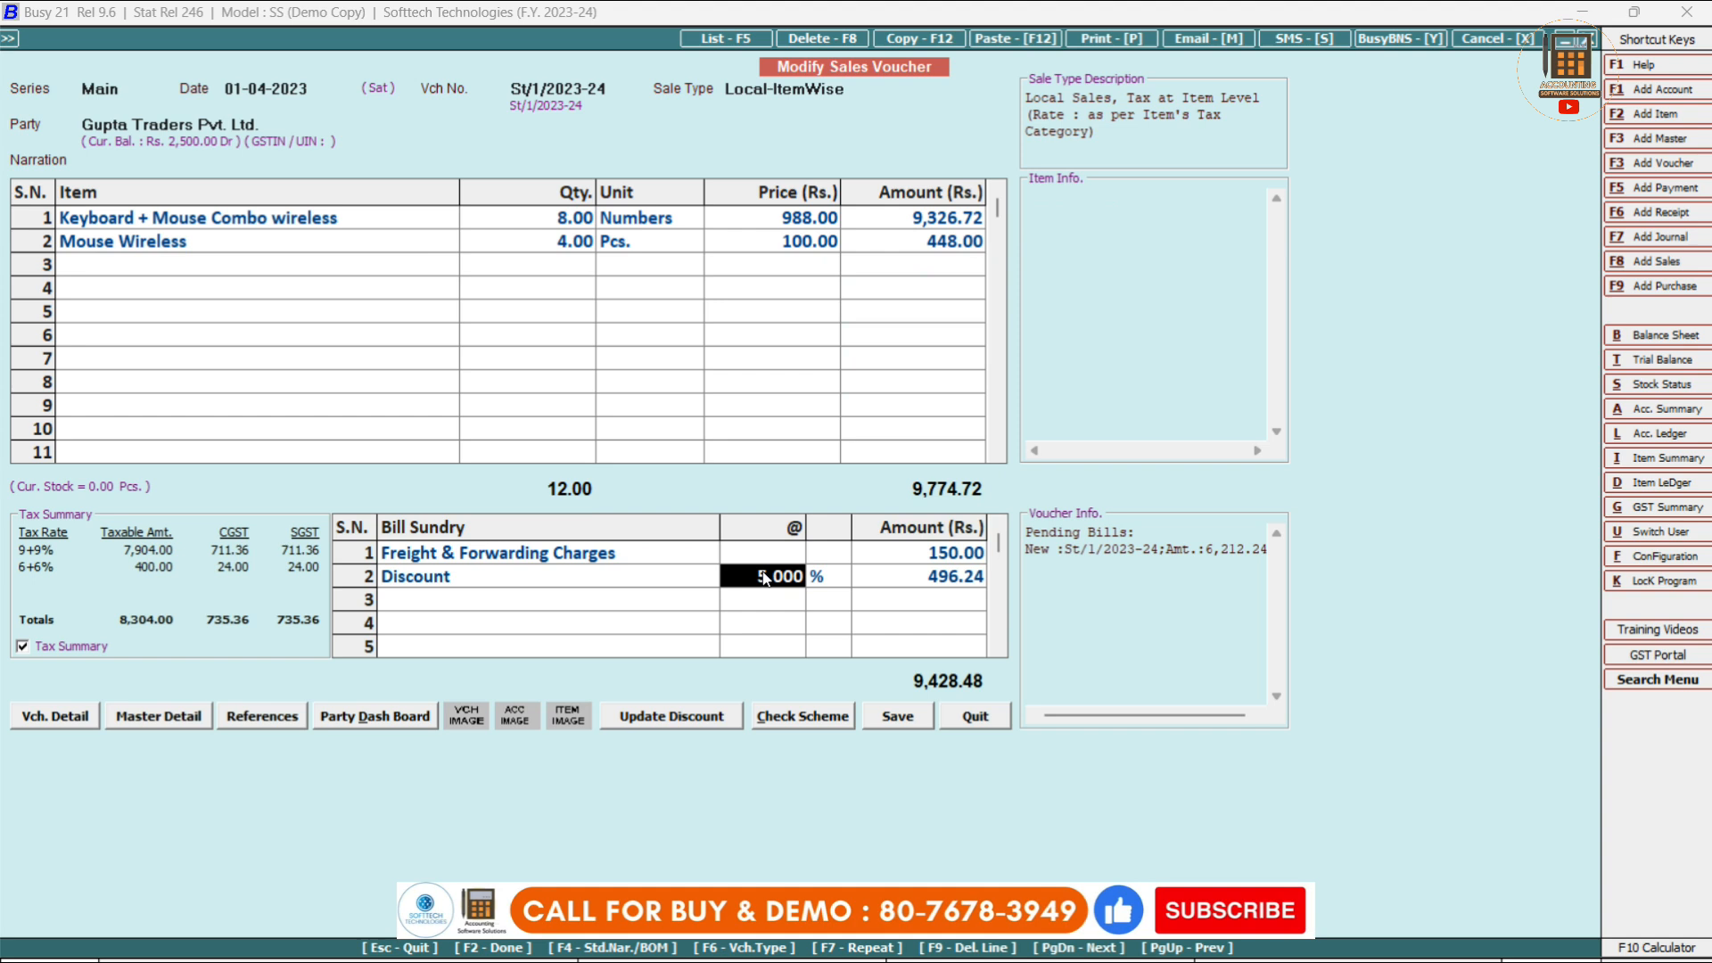
{"action": "type", "text": "2"}
{"action": "key", "text": "Return"}
{"action": "key", "text": "Return"}
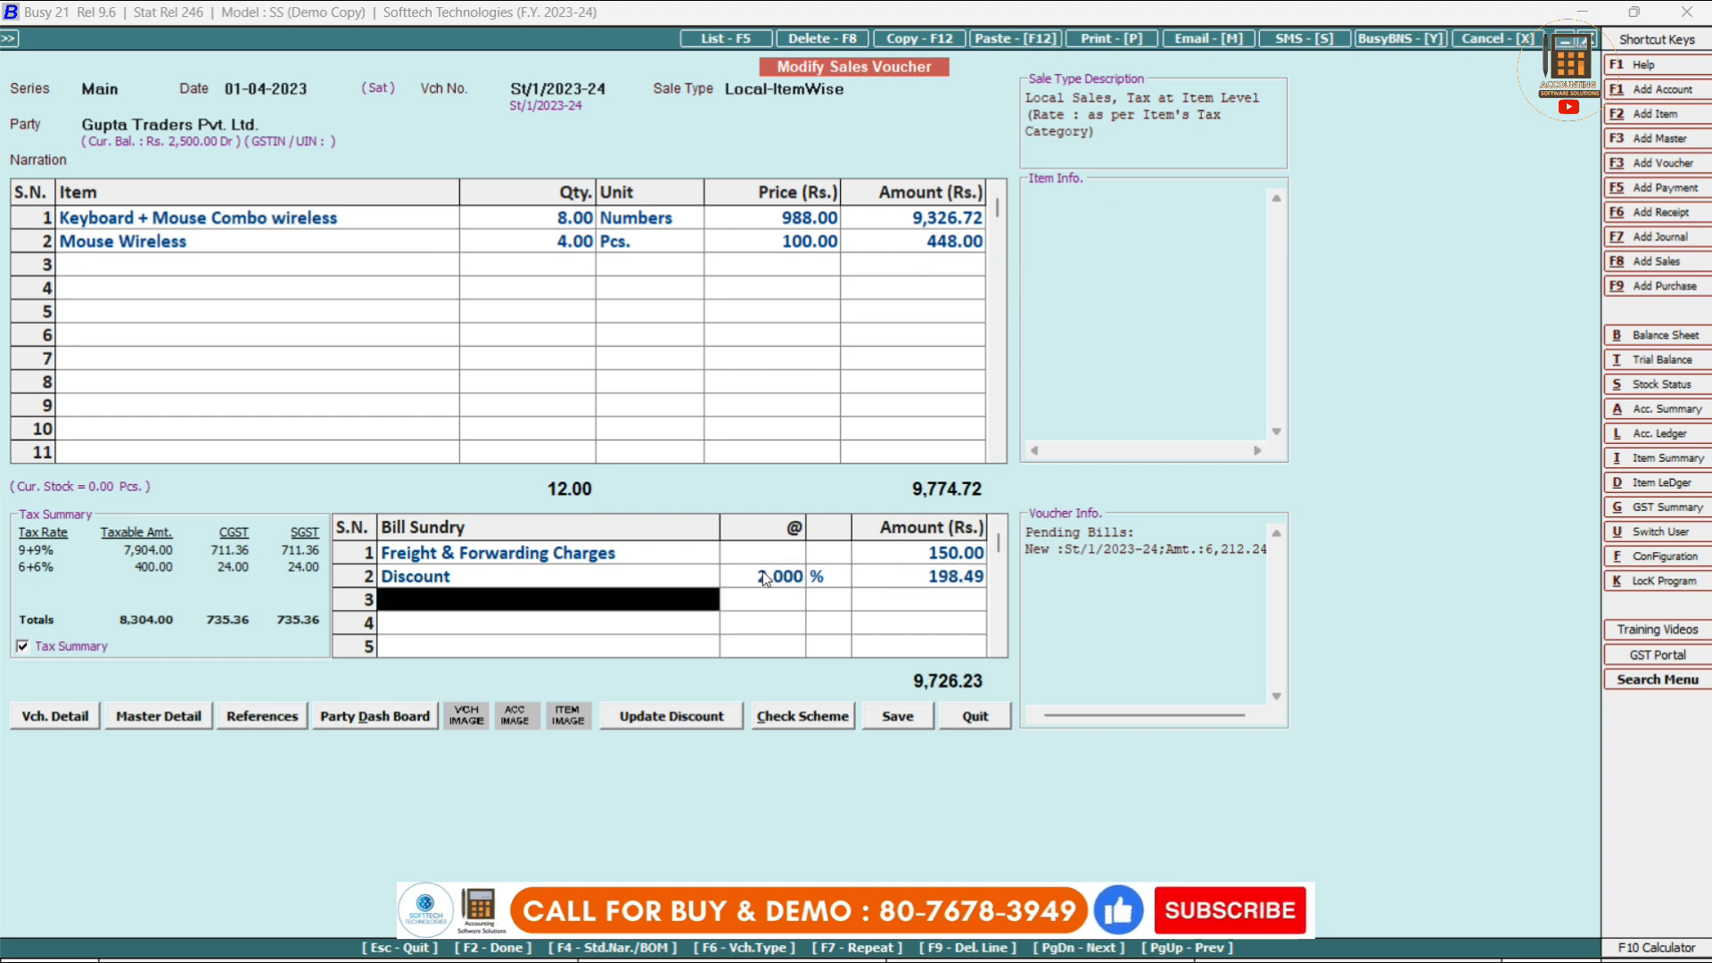
Save the modified voucher, accepting the minimum stock and reorder warnings and the bill-by-bill adjustment.
{"action": "left_click", "coordinate": [898, 718]}
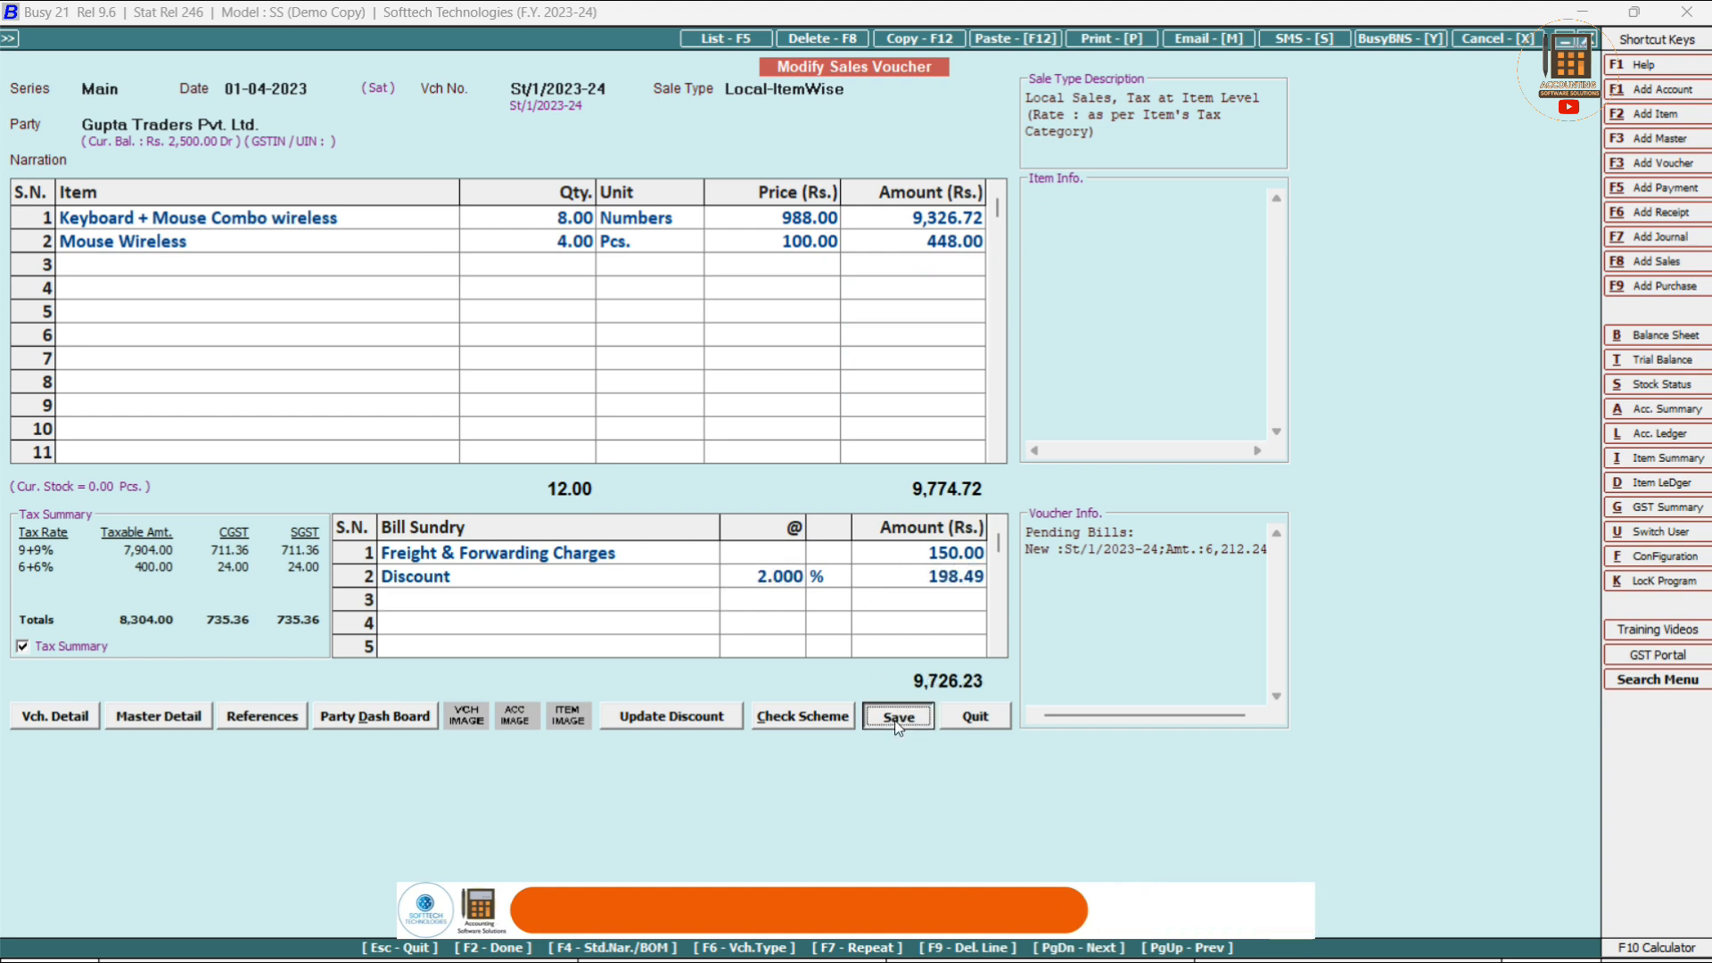
{"action": "left_click", "coordinate": [910, 573]}
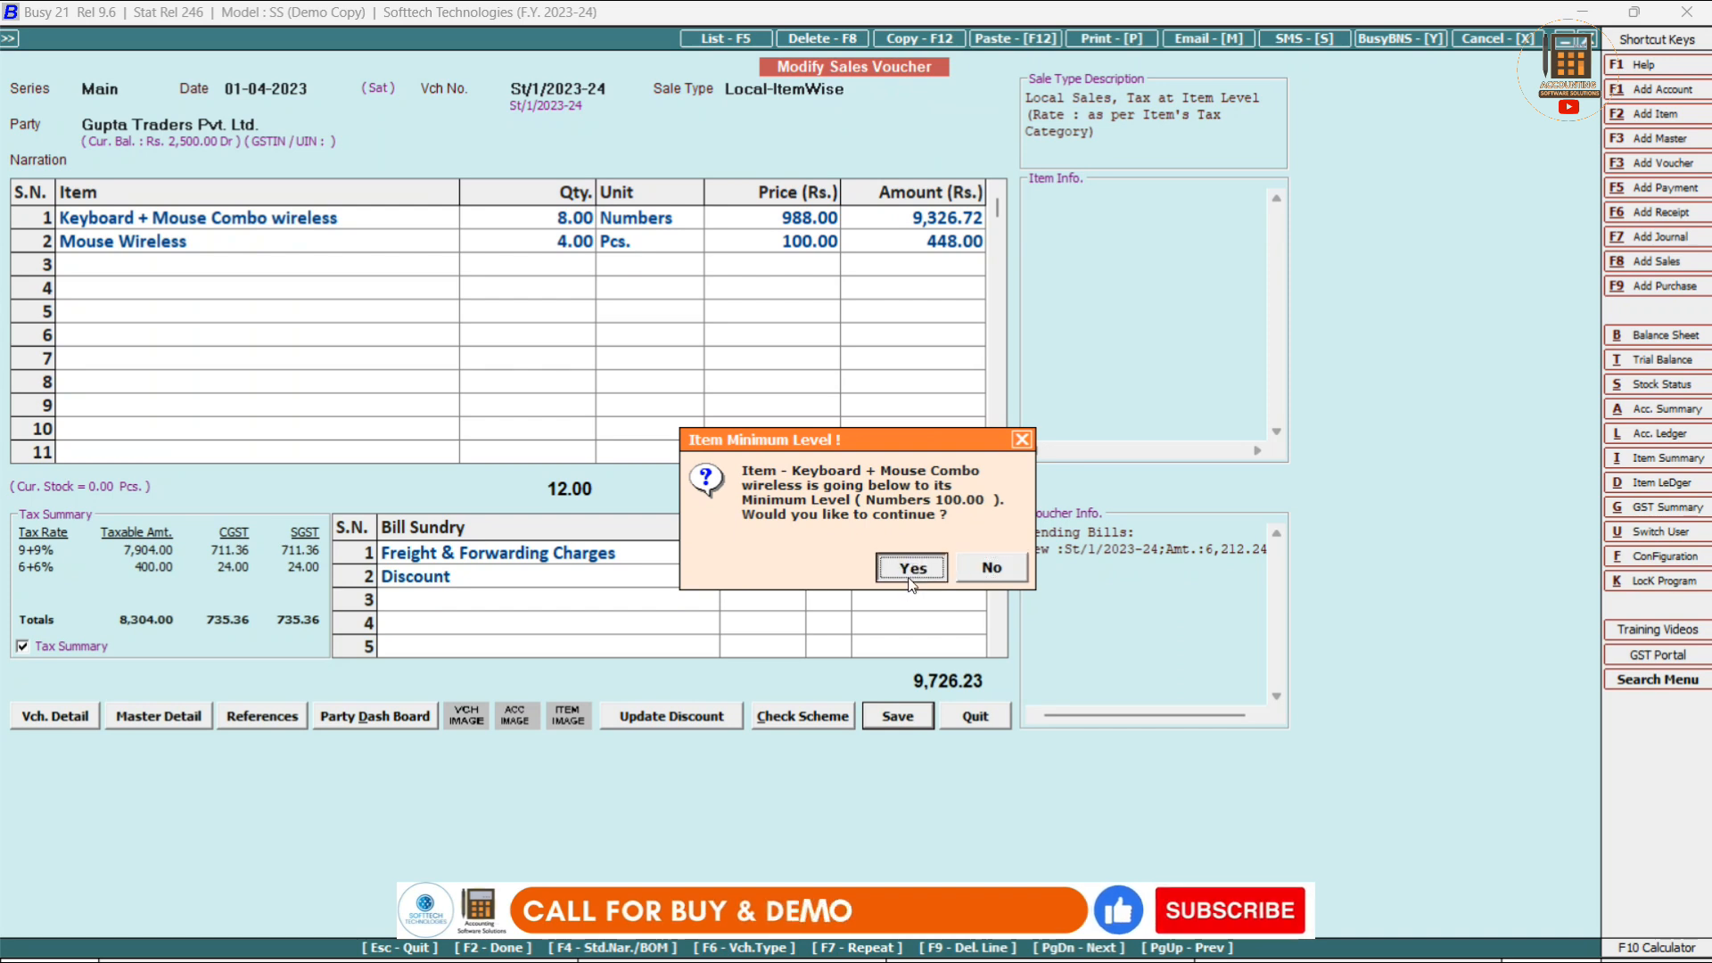
{"action": "left_click", "coordinate": [910, 571]}
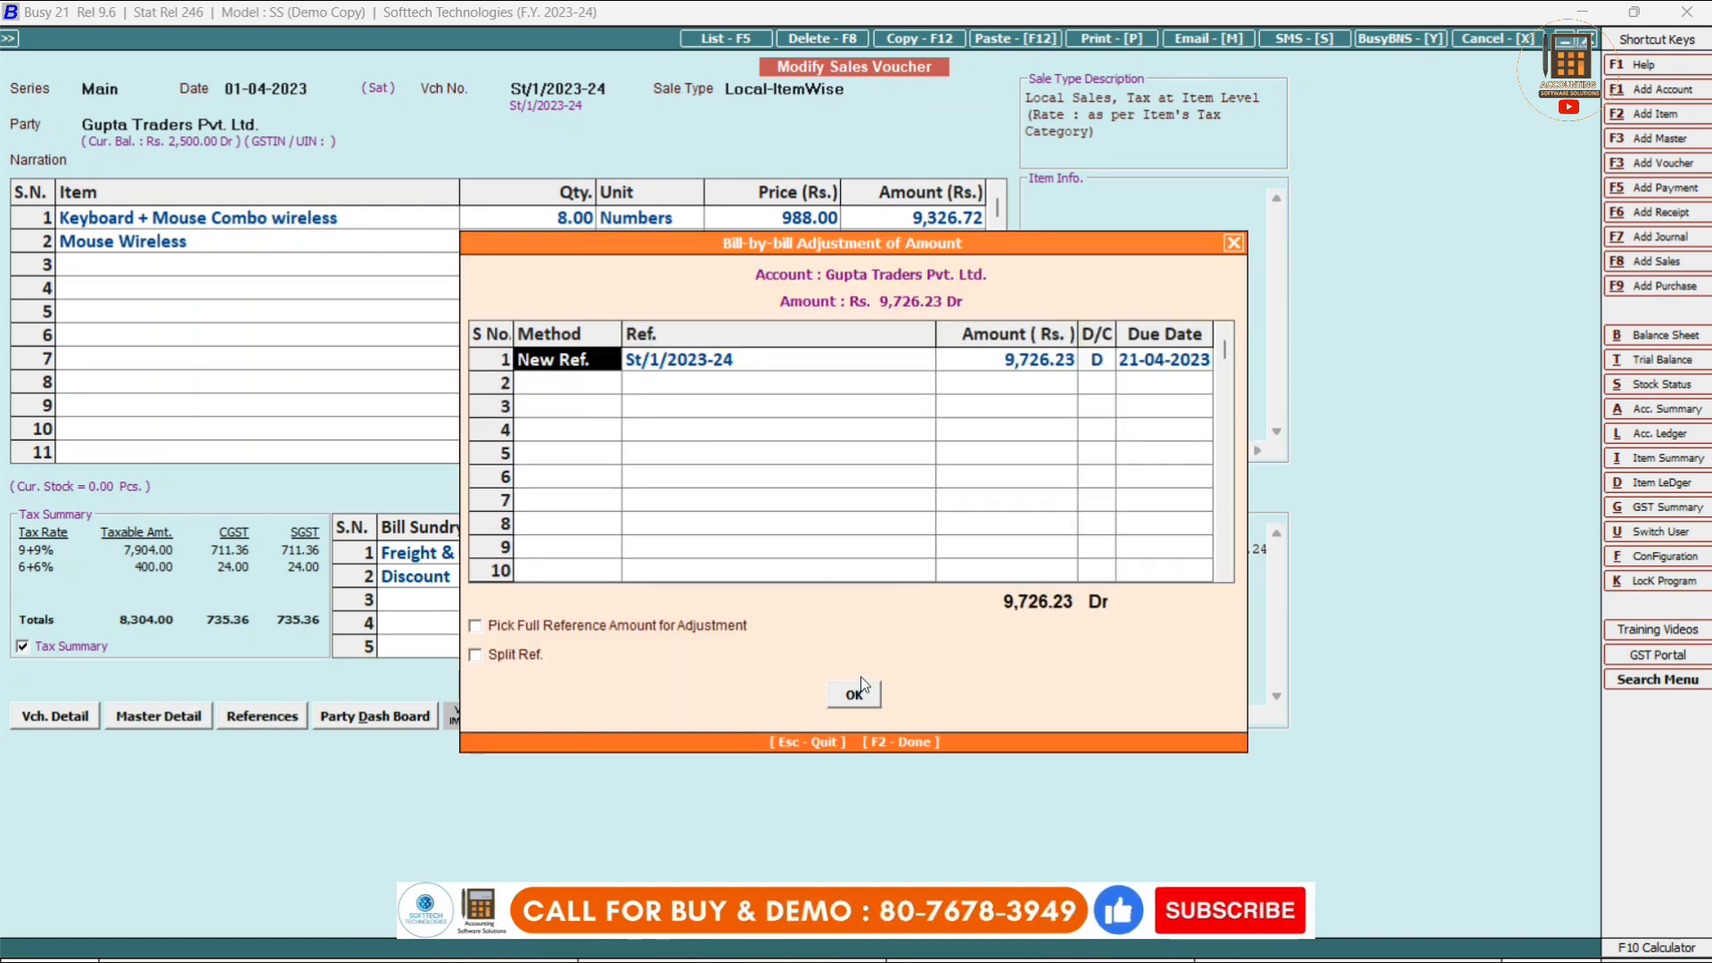
{"action": "left_click", "coordinate": [855, 696]}
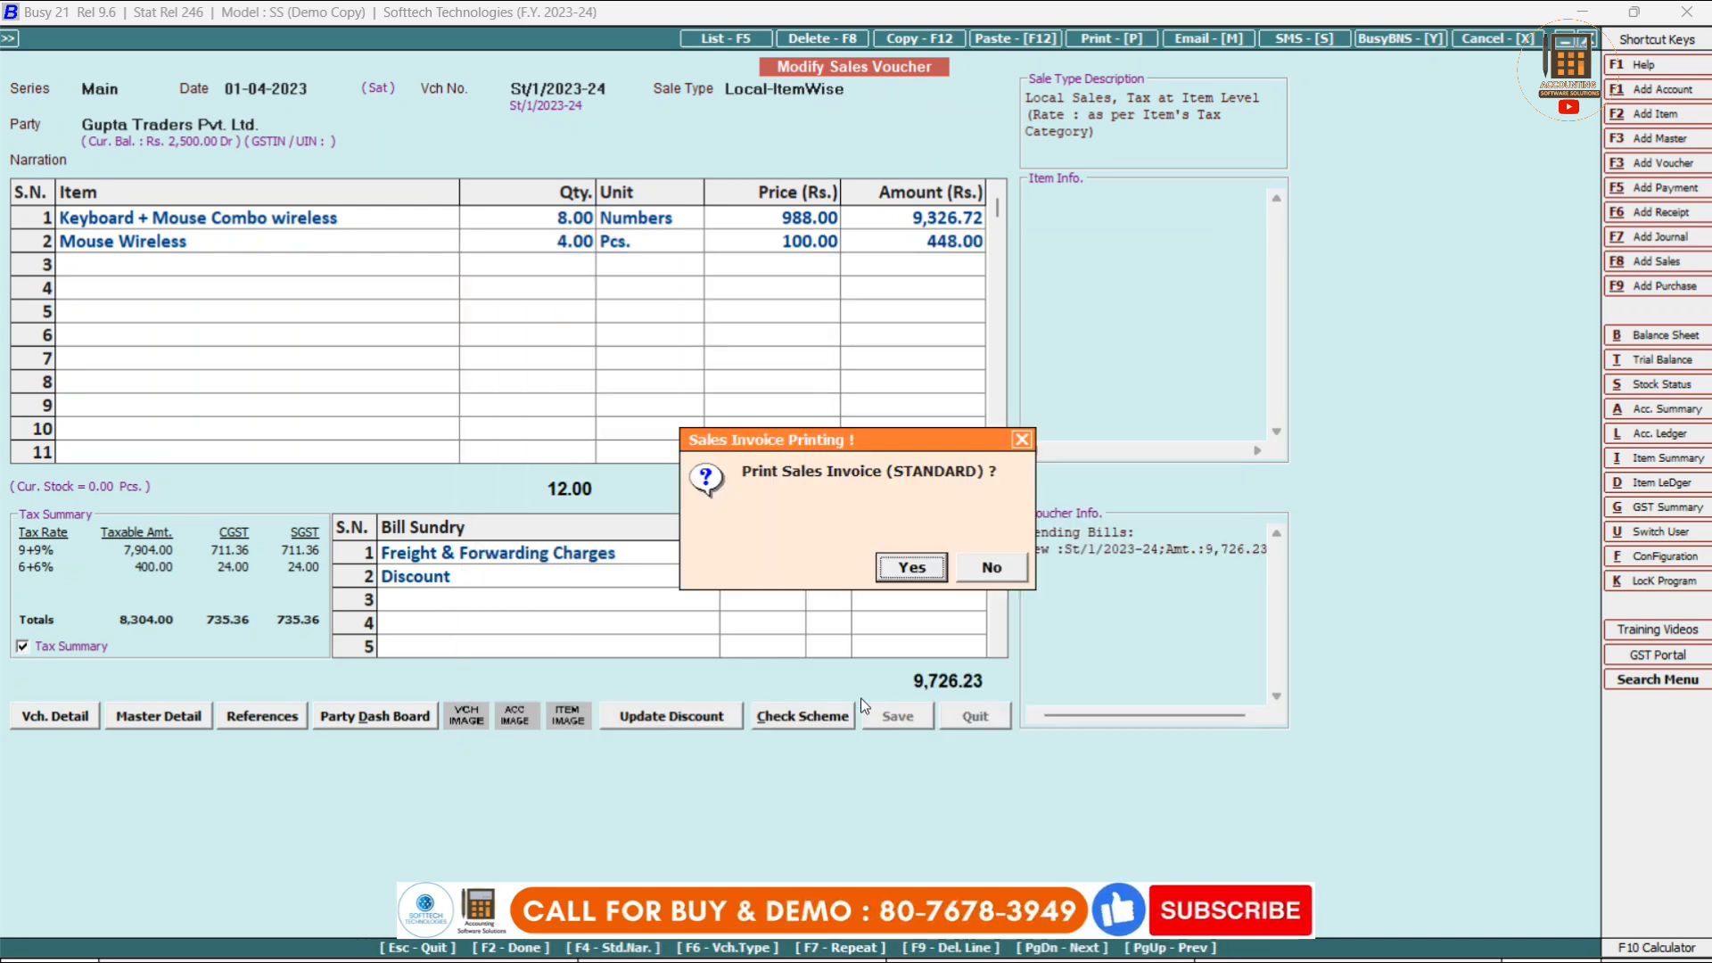
Preview the tax invoice in STANDARD format on screen, then close the preview.
{"action": "left_click", "coordinate": [895, 571]}
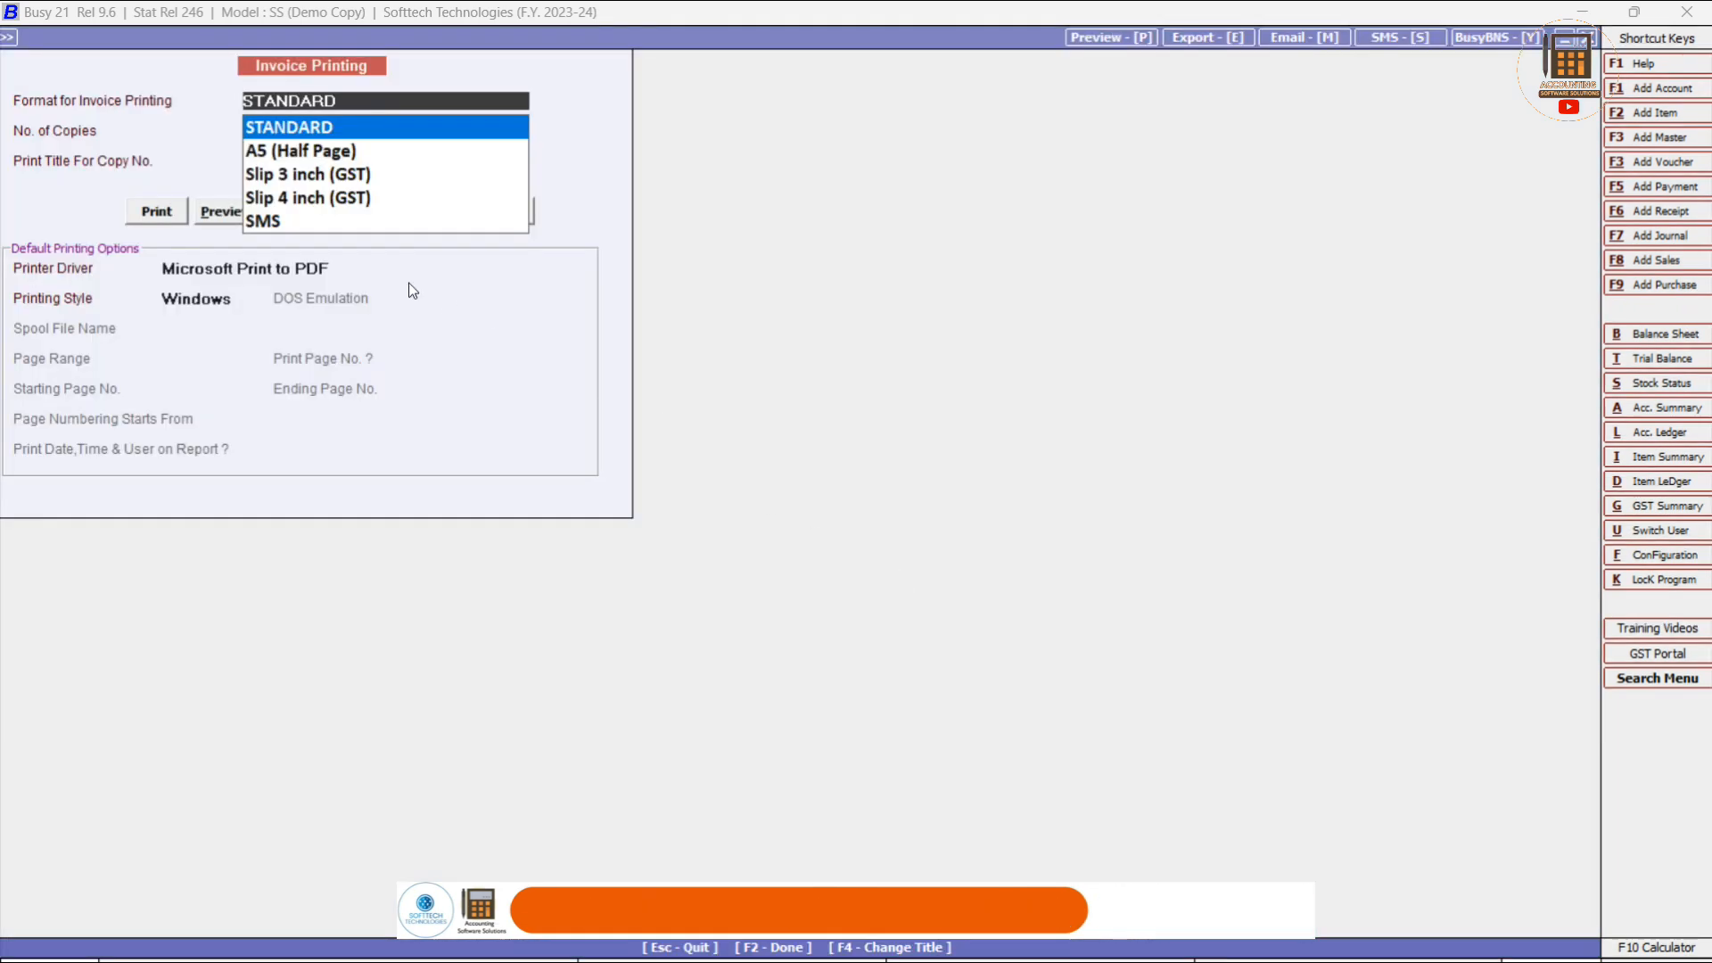
{"action": "key", "text": "Return"}
{"action": "key", "text": "Return"}
{"action": "key", "text": "Return"}
{"action": "key", "text": "Right"}
{"action": "key", "text": "Return"}
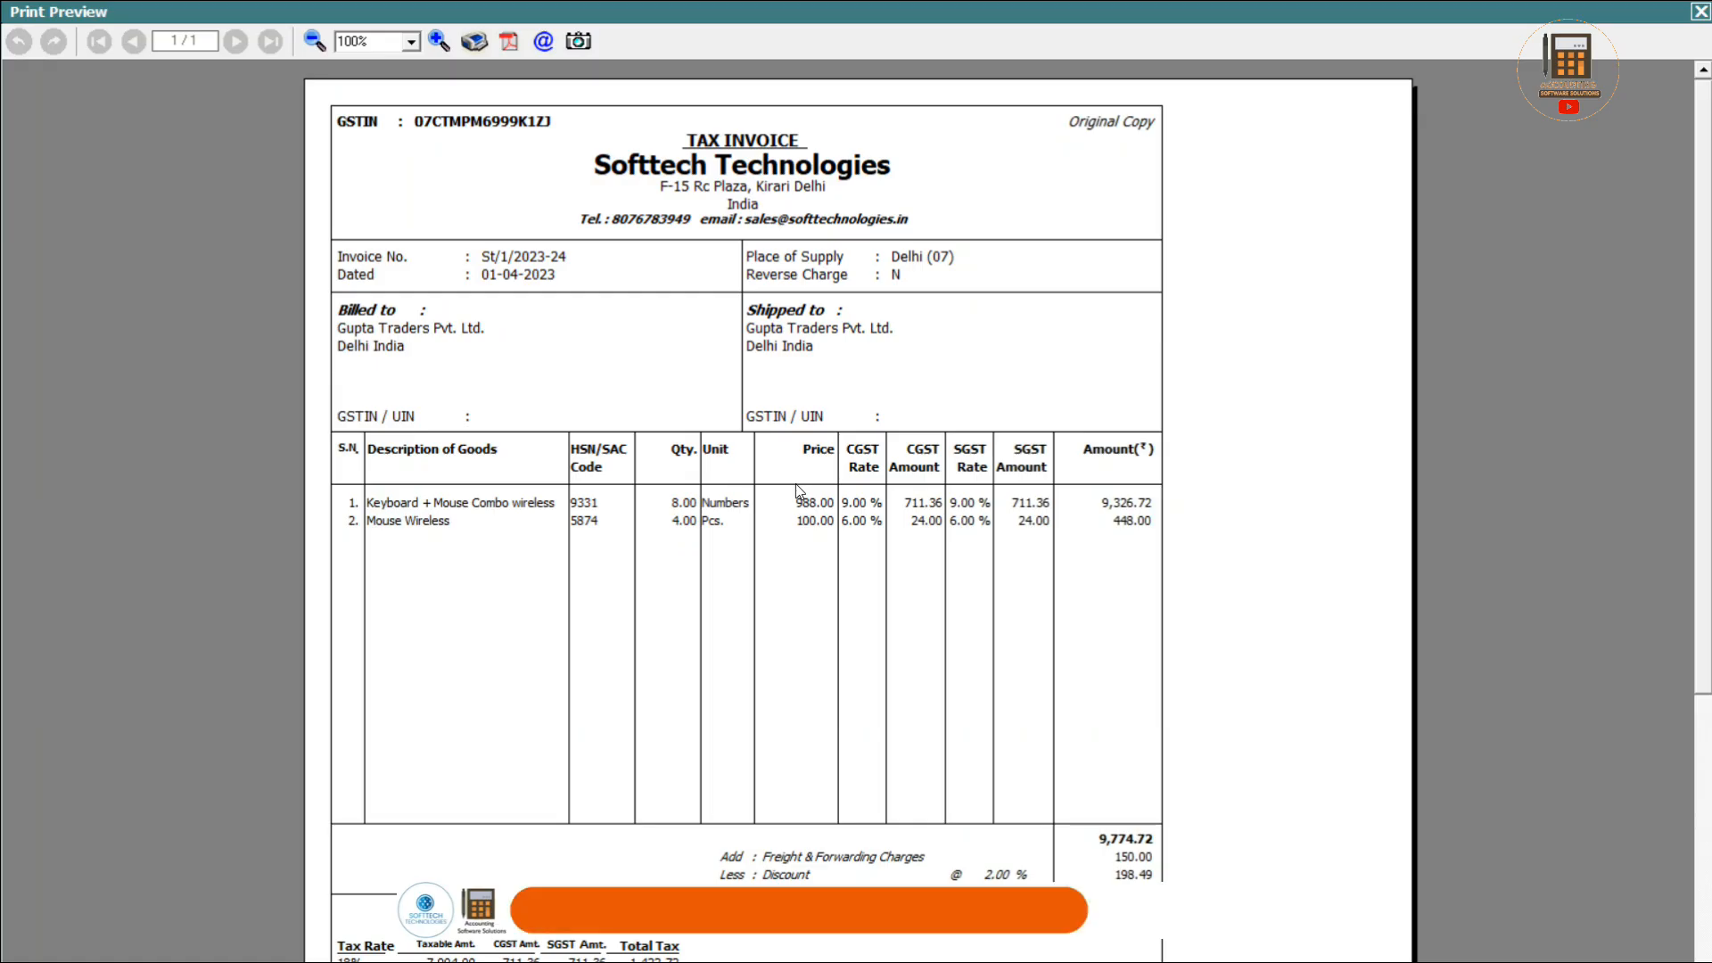
{"action": "key", "text": "Escape"}
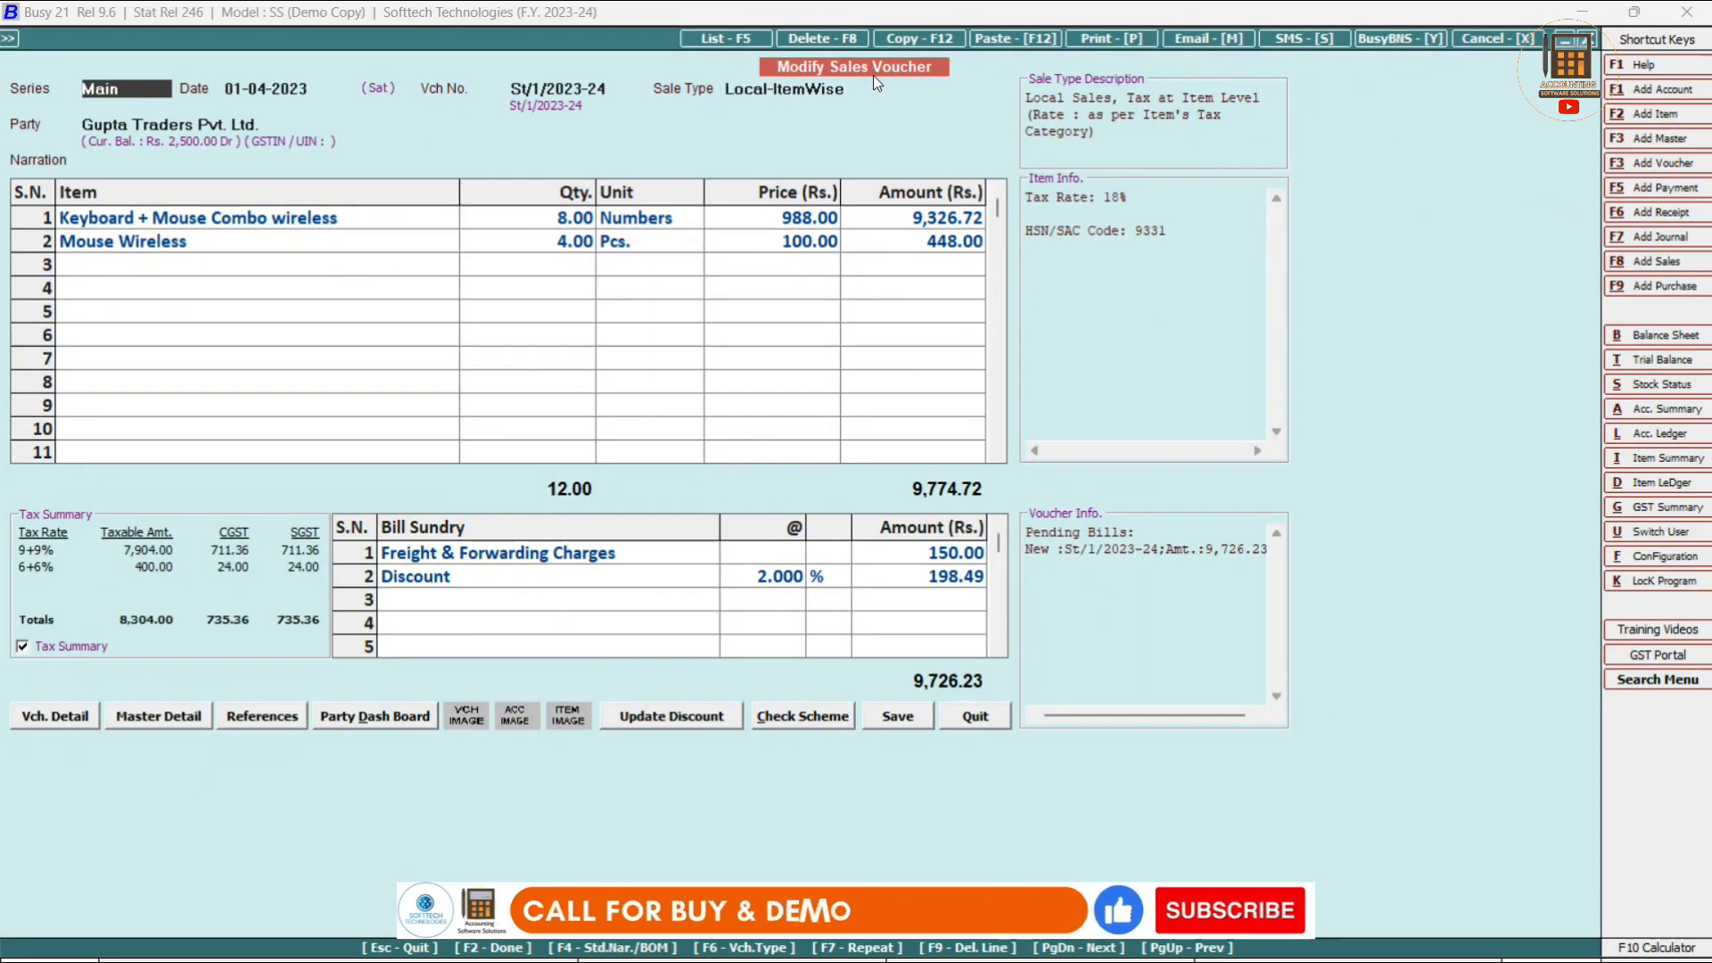
Cancel the deletion of voucher St/1, then leave the voucher form and selection screen.
{"action": "left_click", "coordinate": [827, 38]}
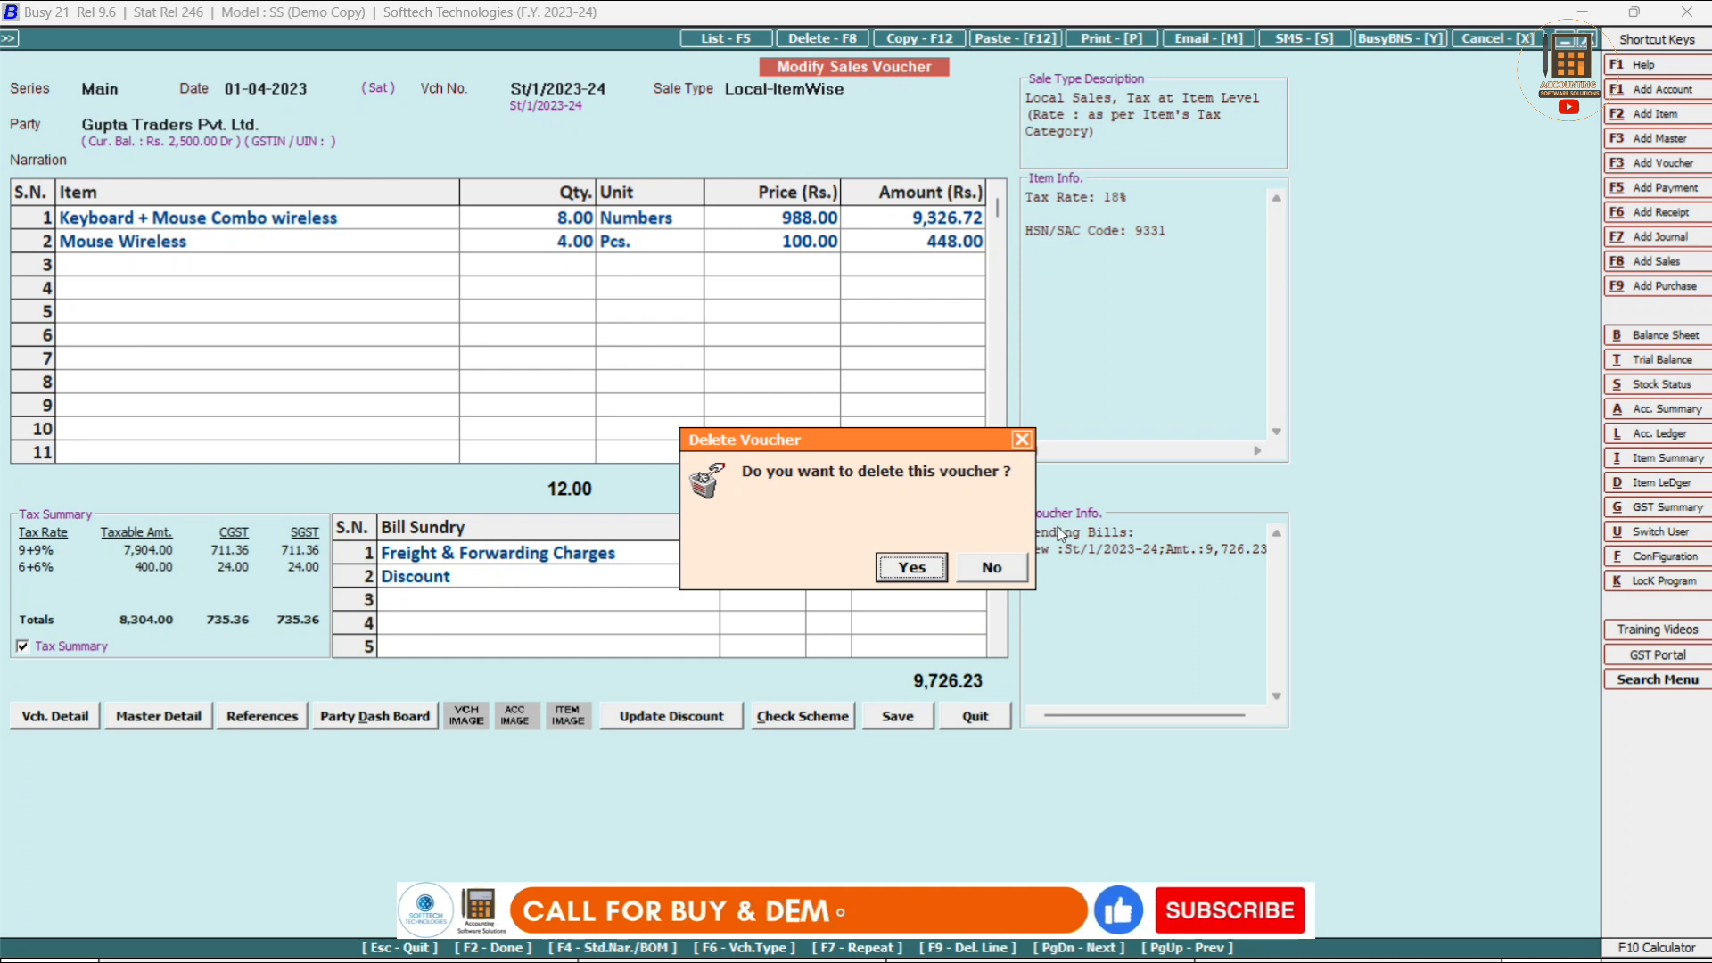
{"action": "left_click", "coordinate": [995, 569]}
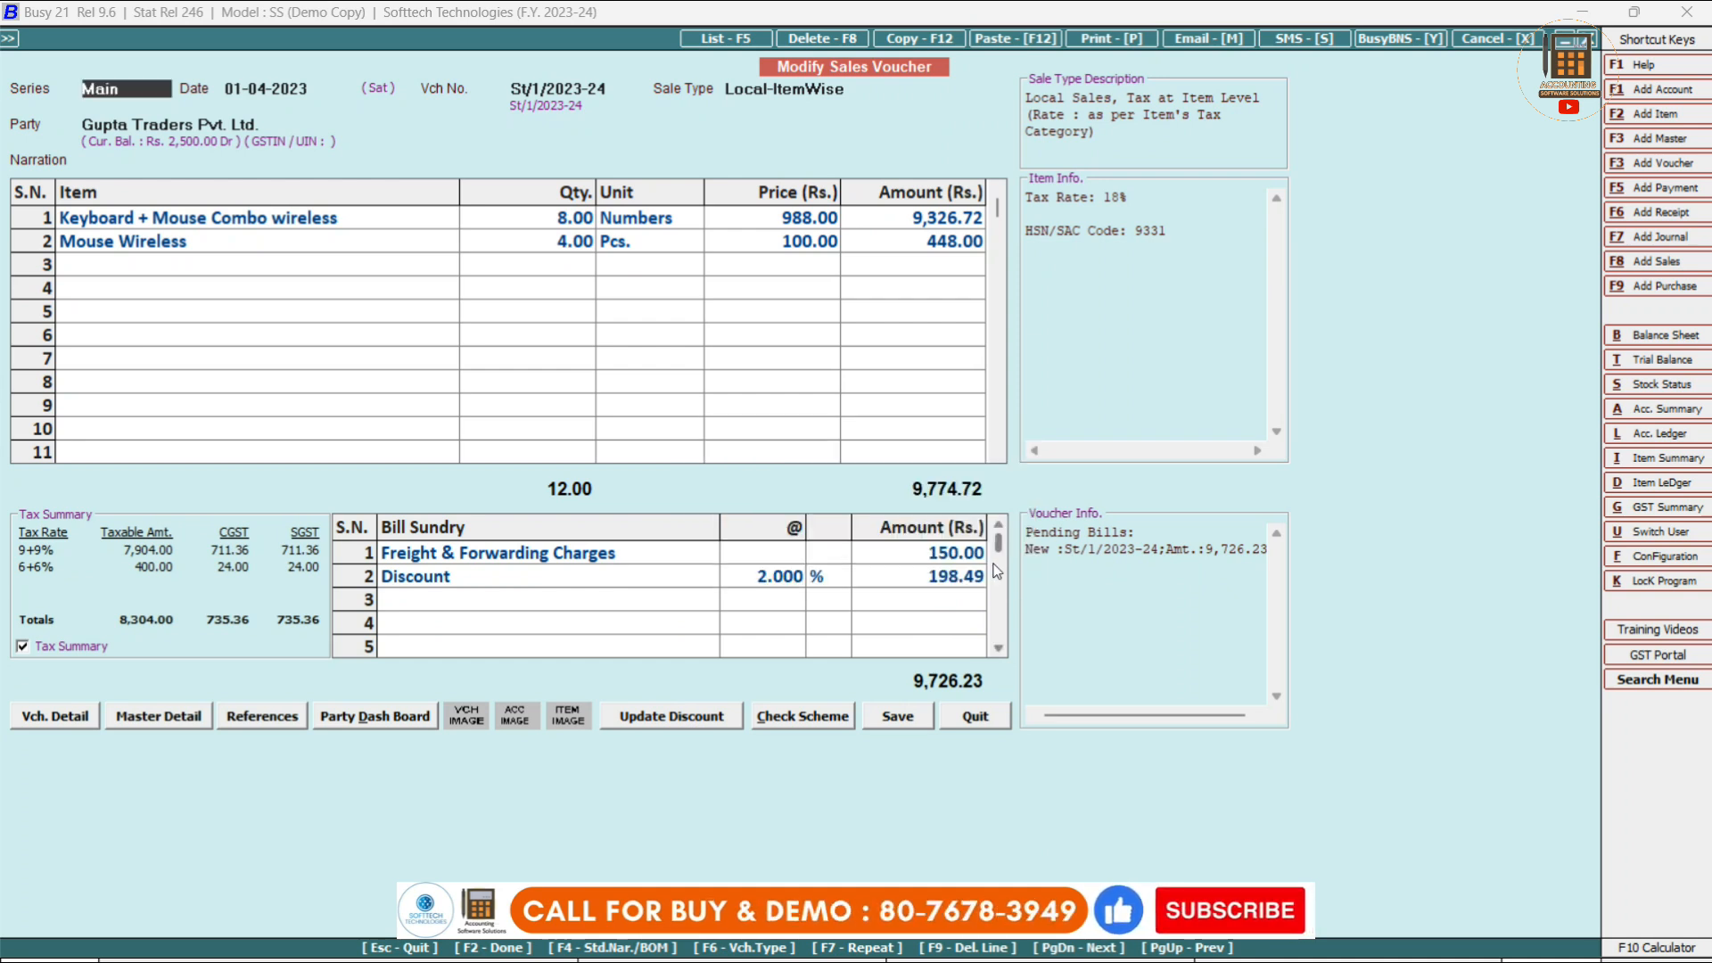
{"action": "key", "text": "Escape"}
{"action": "key", "text": "Return"}
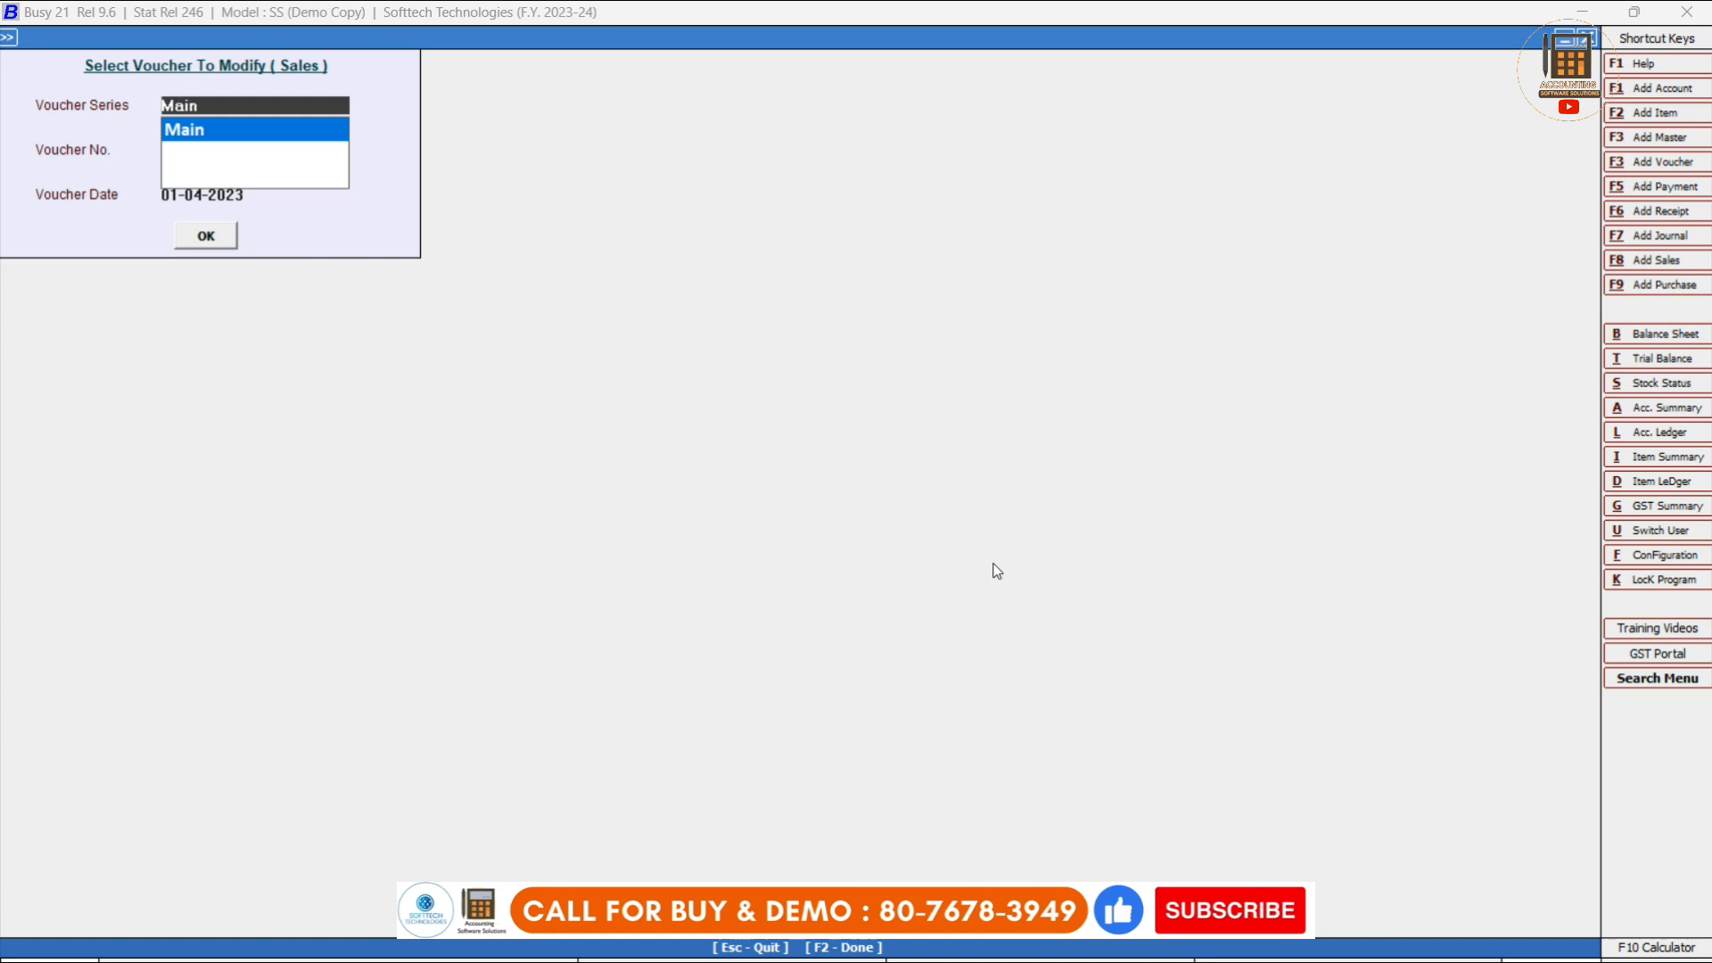
{"action": "key", "text": "Escape"}
Set up the sales voucher list on screen for all series, 01-04-2023 to 14-11-2023.
{"action": "key", "text": "Down"}
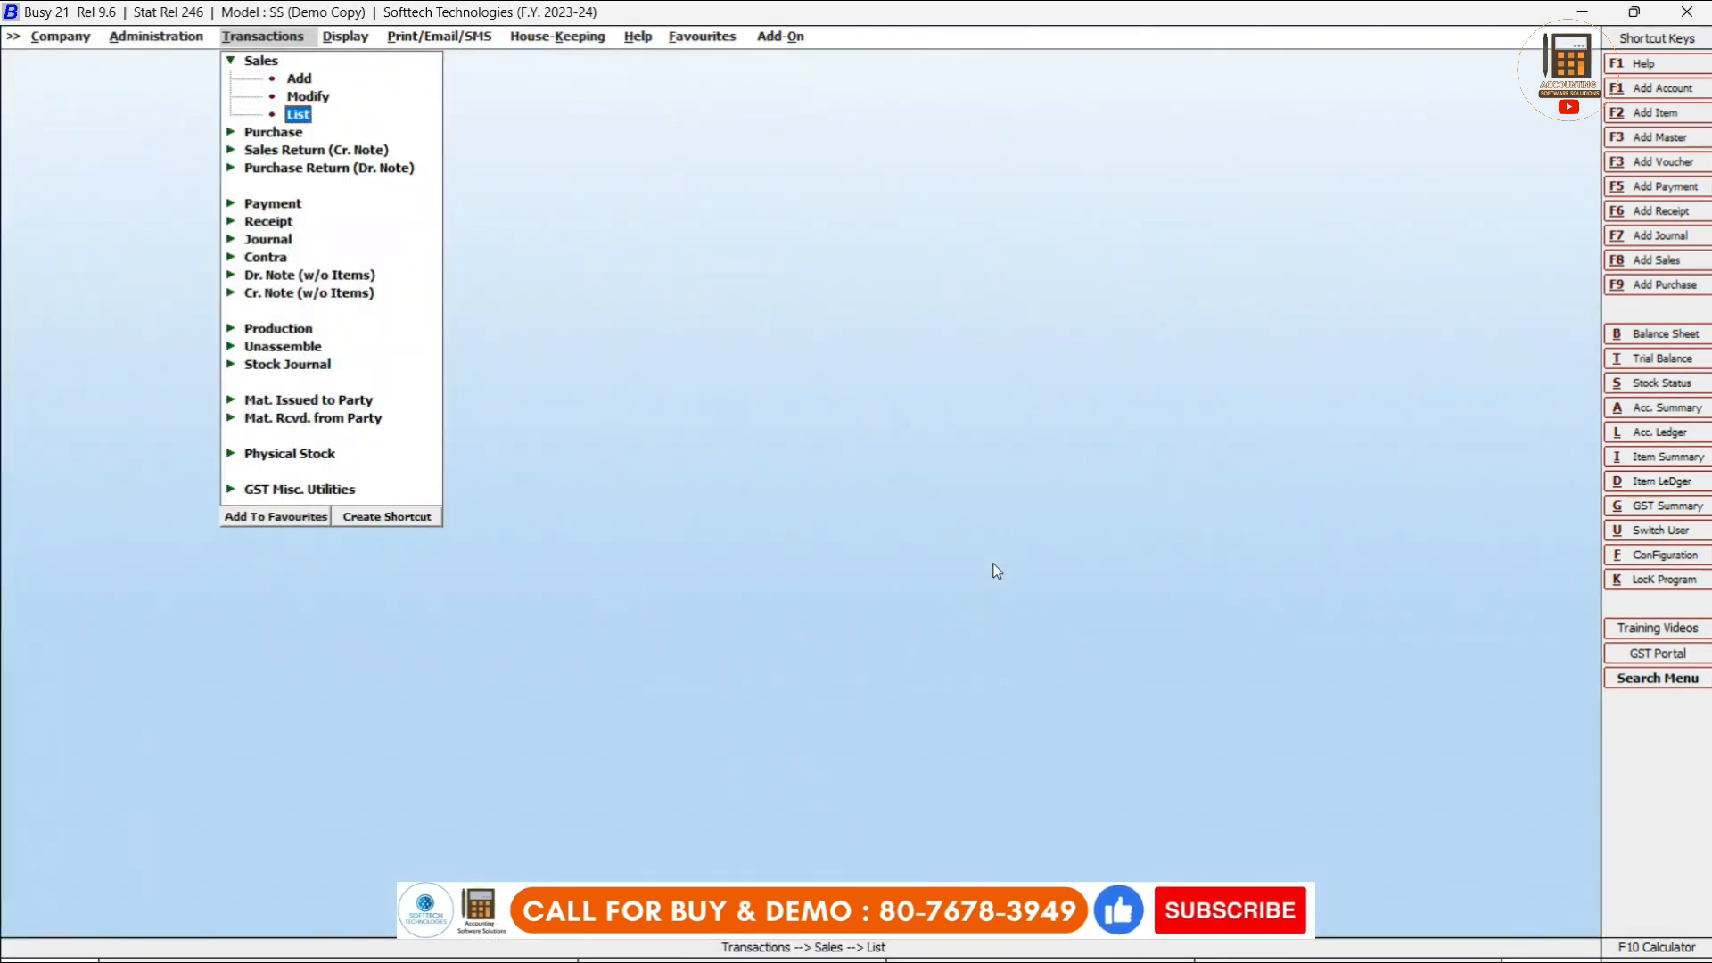
{"action": "key", "text": "Return"}
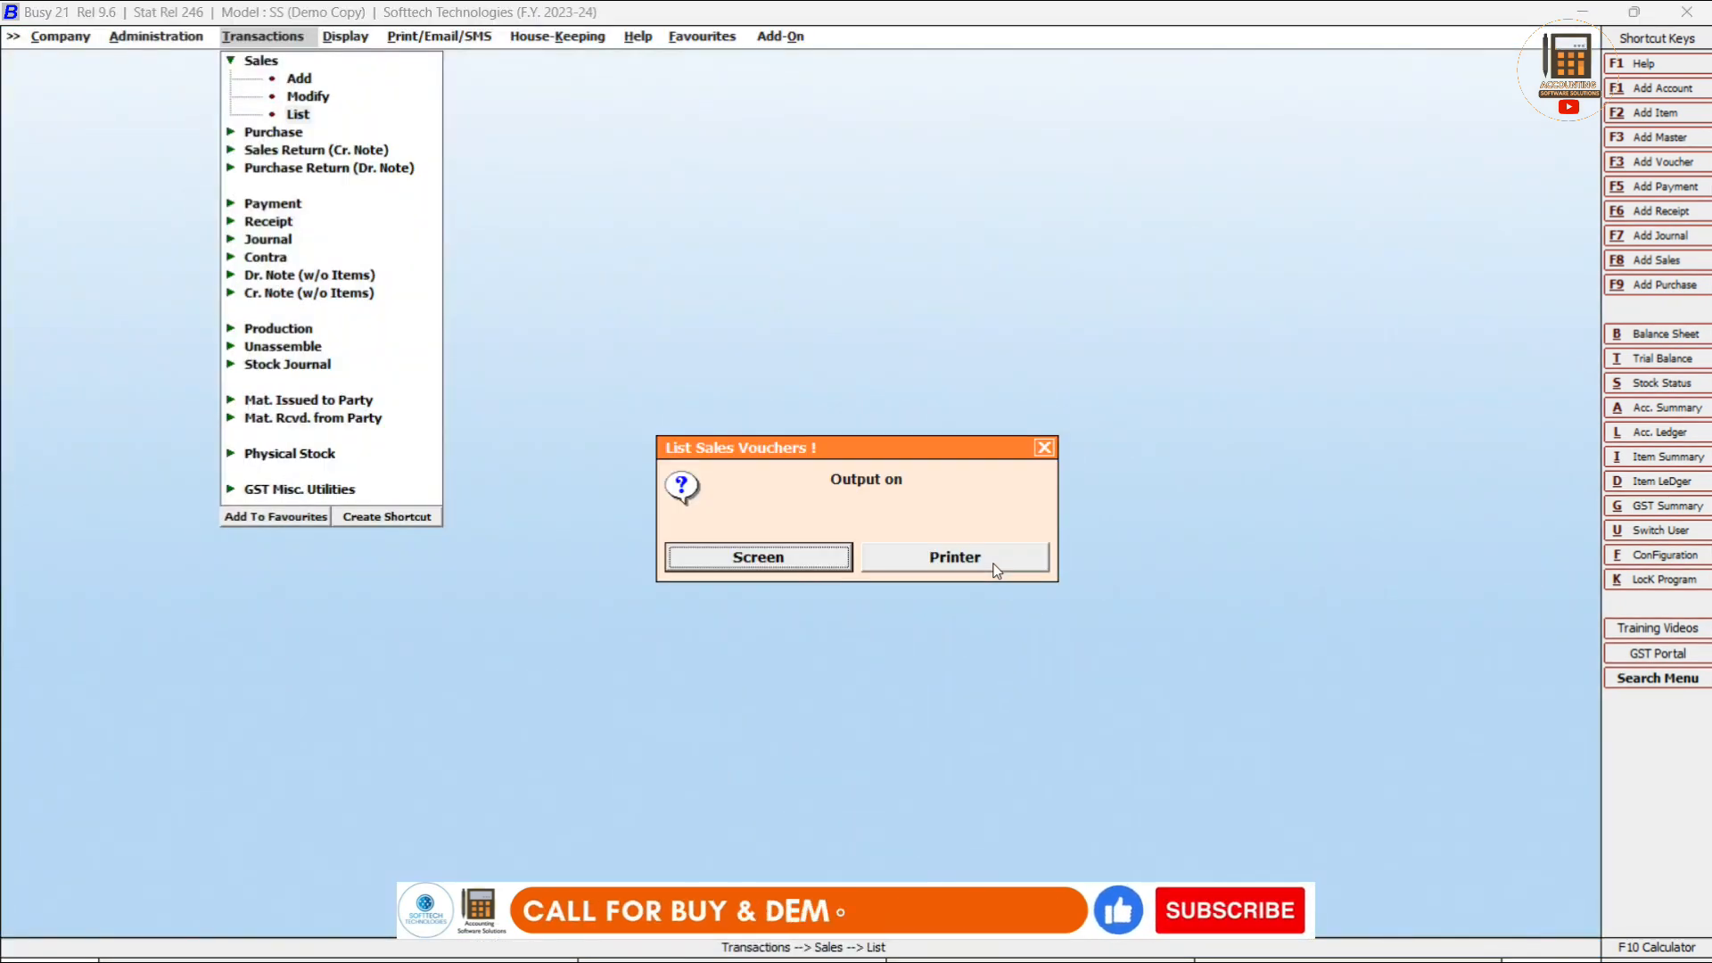
{"action": "key", "text": "Return"}
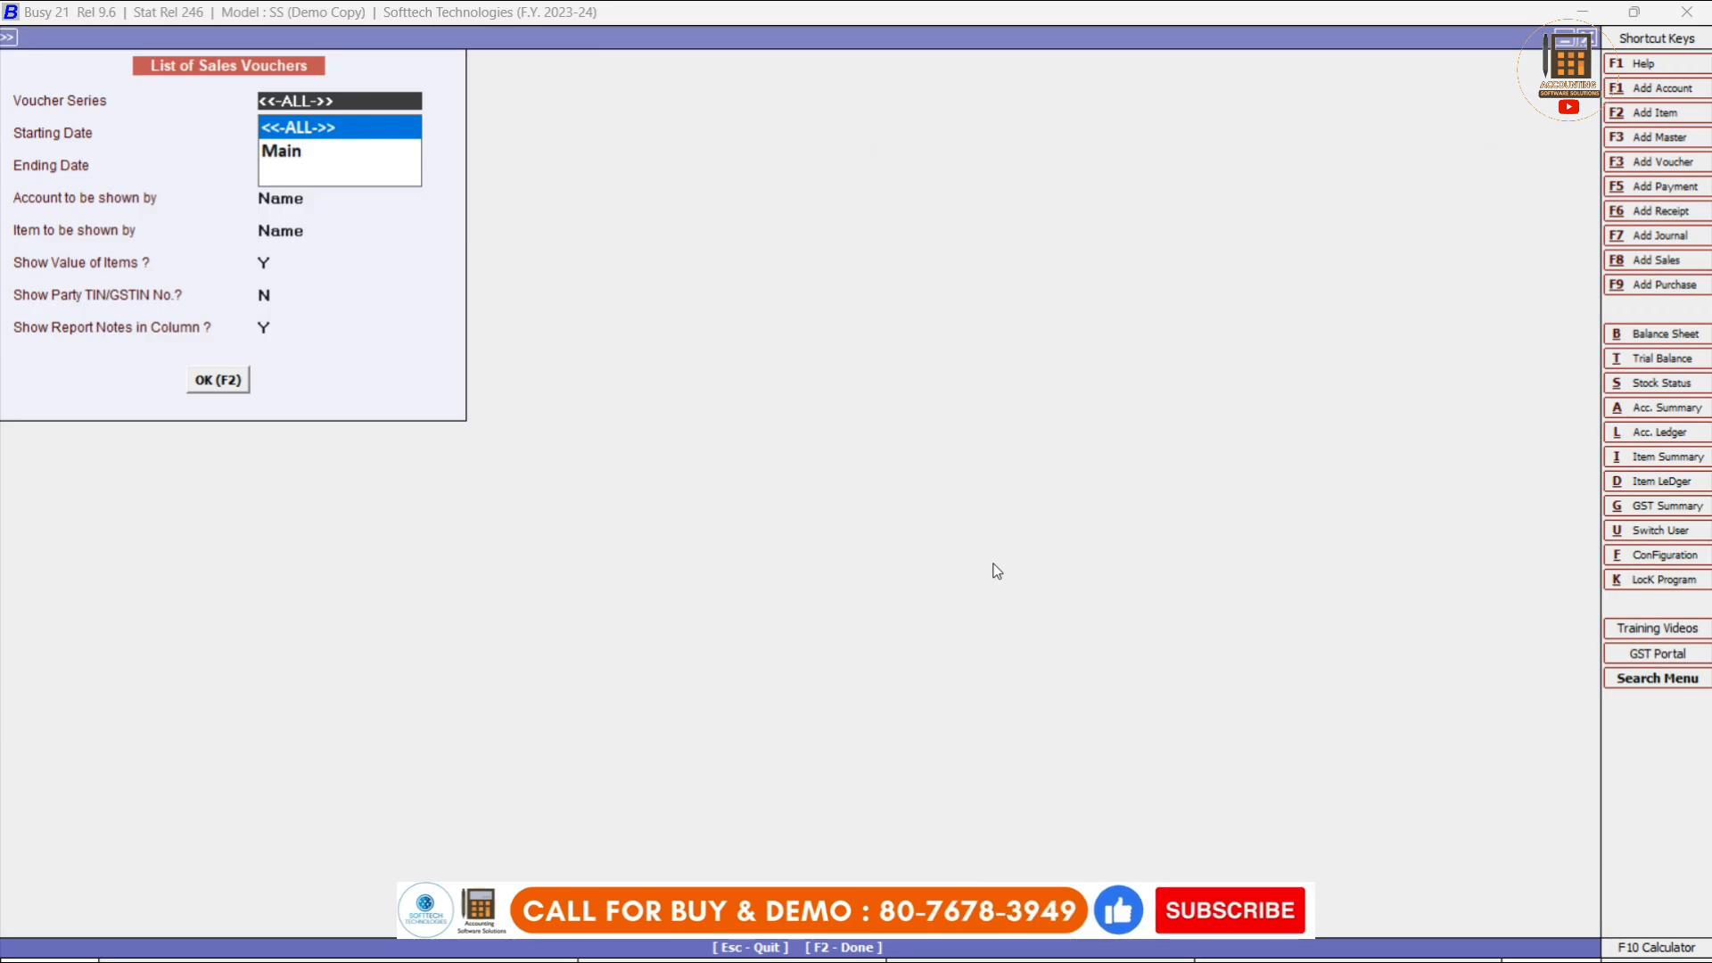
{"action": "key", "text": "Return"}
{"action": "key", "text": "Return"}
{"action": "key", "text": "Return"}
{"action": "key", "text": "Return"}
{"action": "key", "text": "Return"}
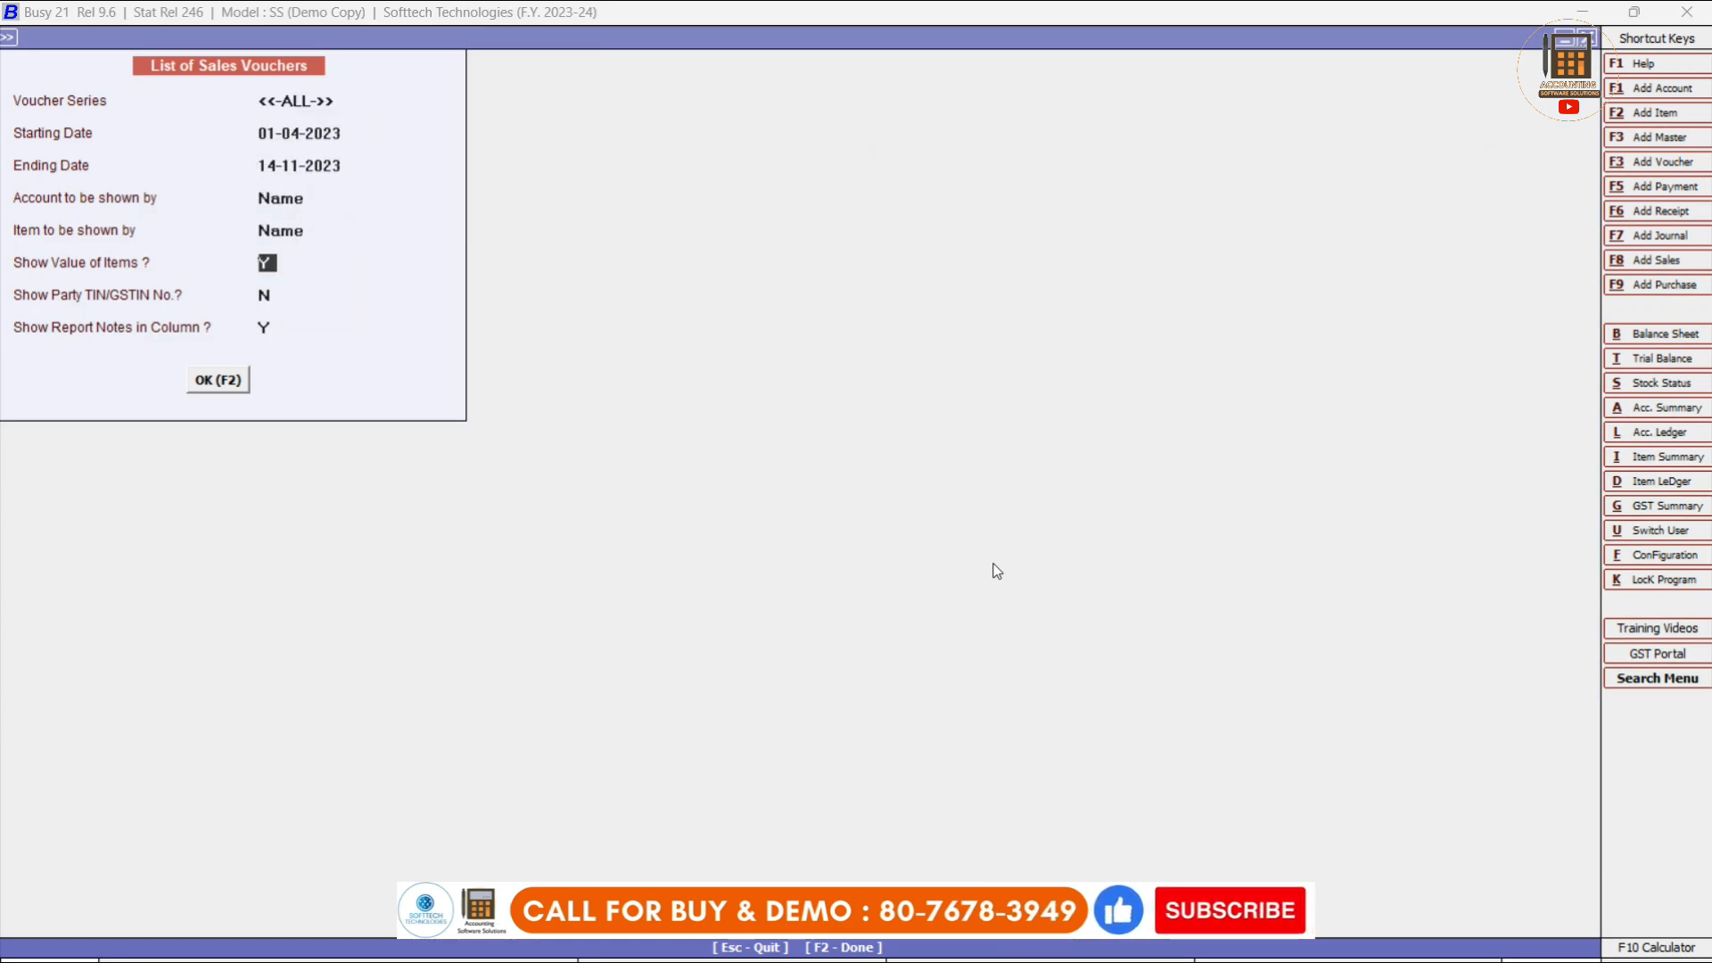
{"action": "key", "text": "Return"}
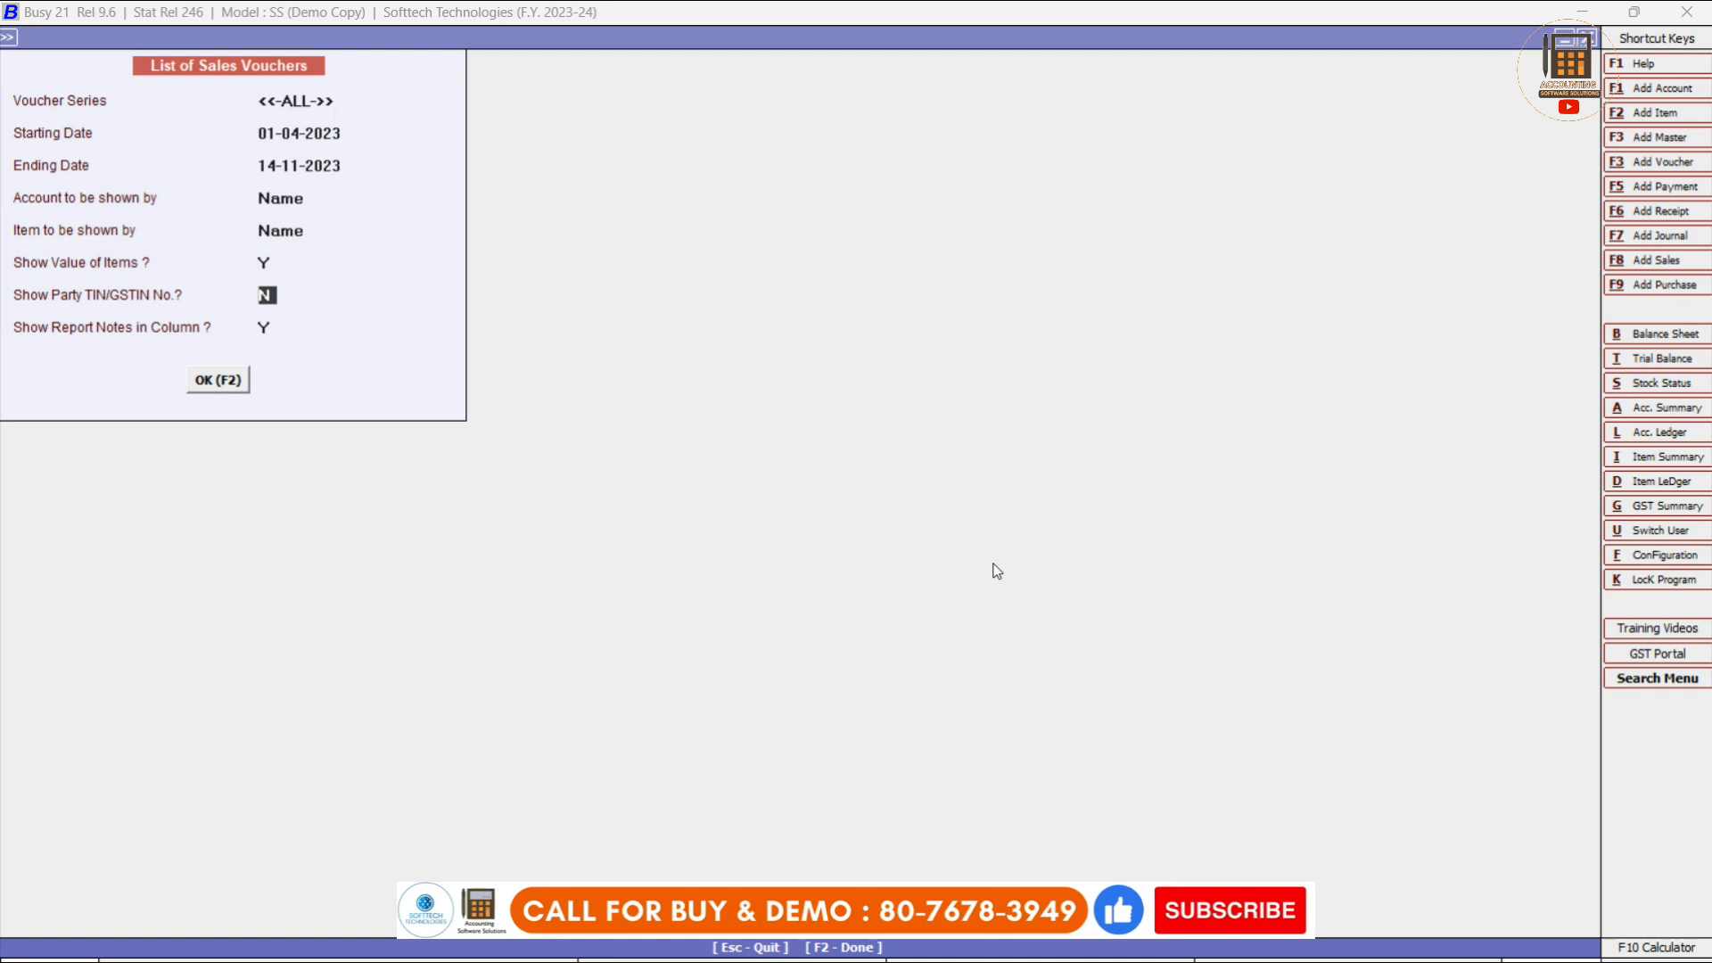
{"action": "key", "text": "Return"}
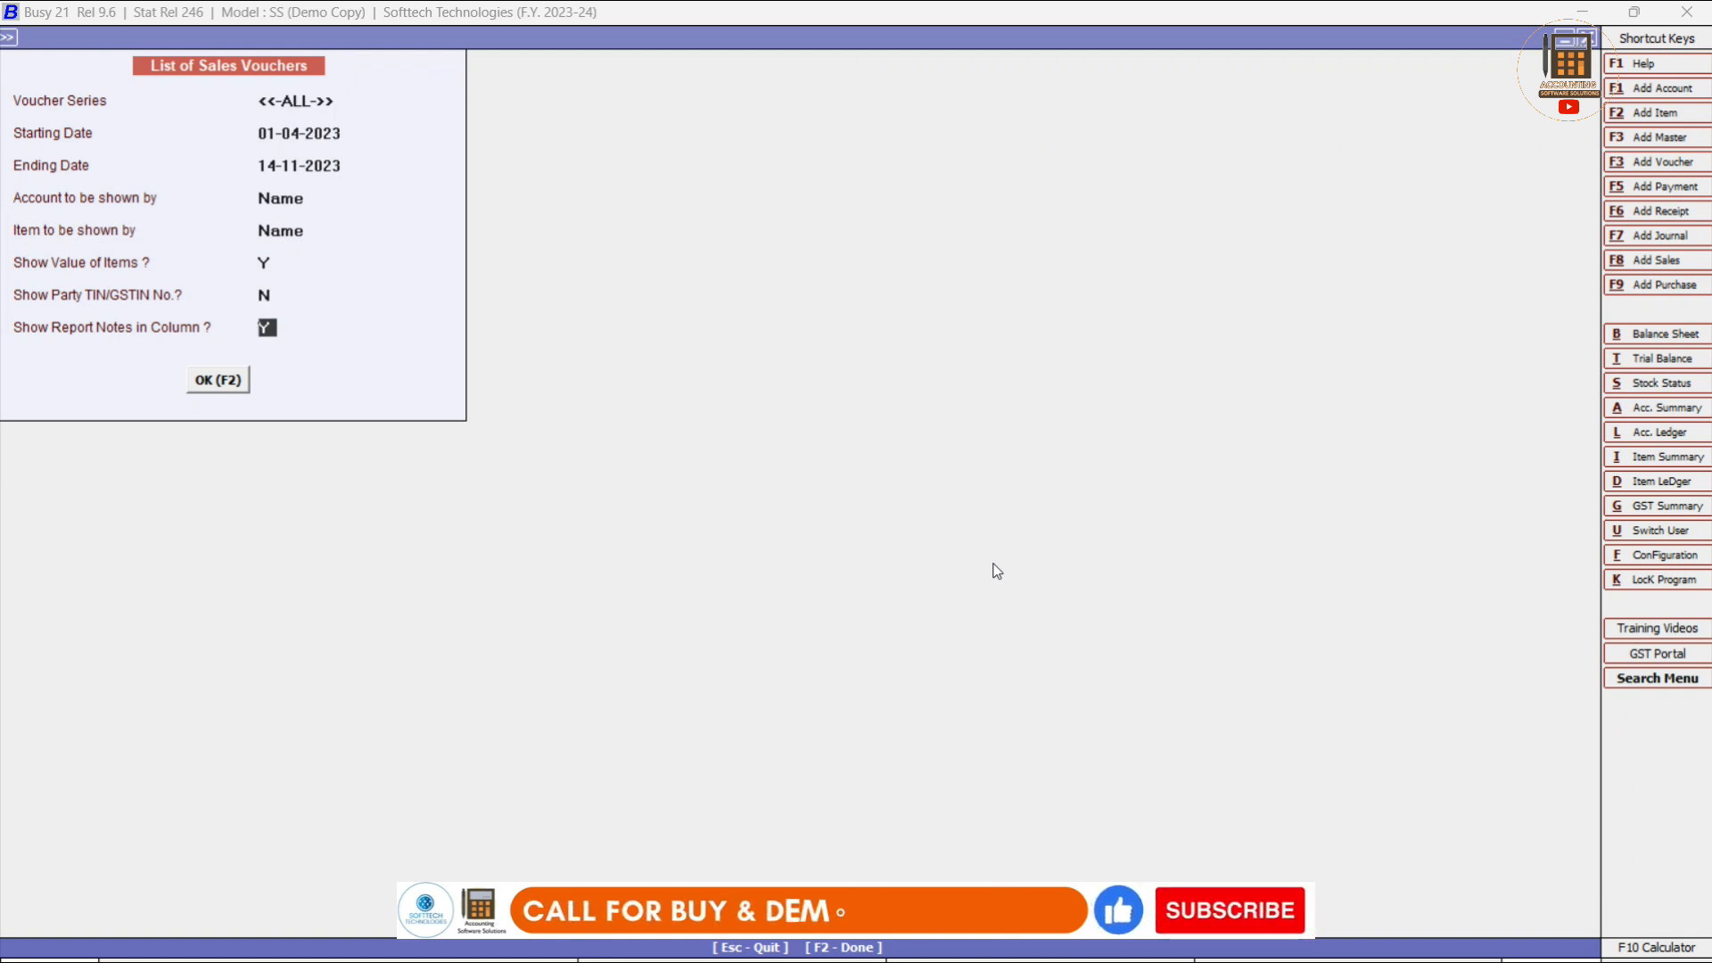
{"action": "key", "text": "Return"}
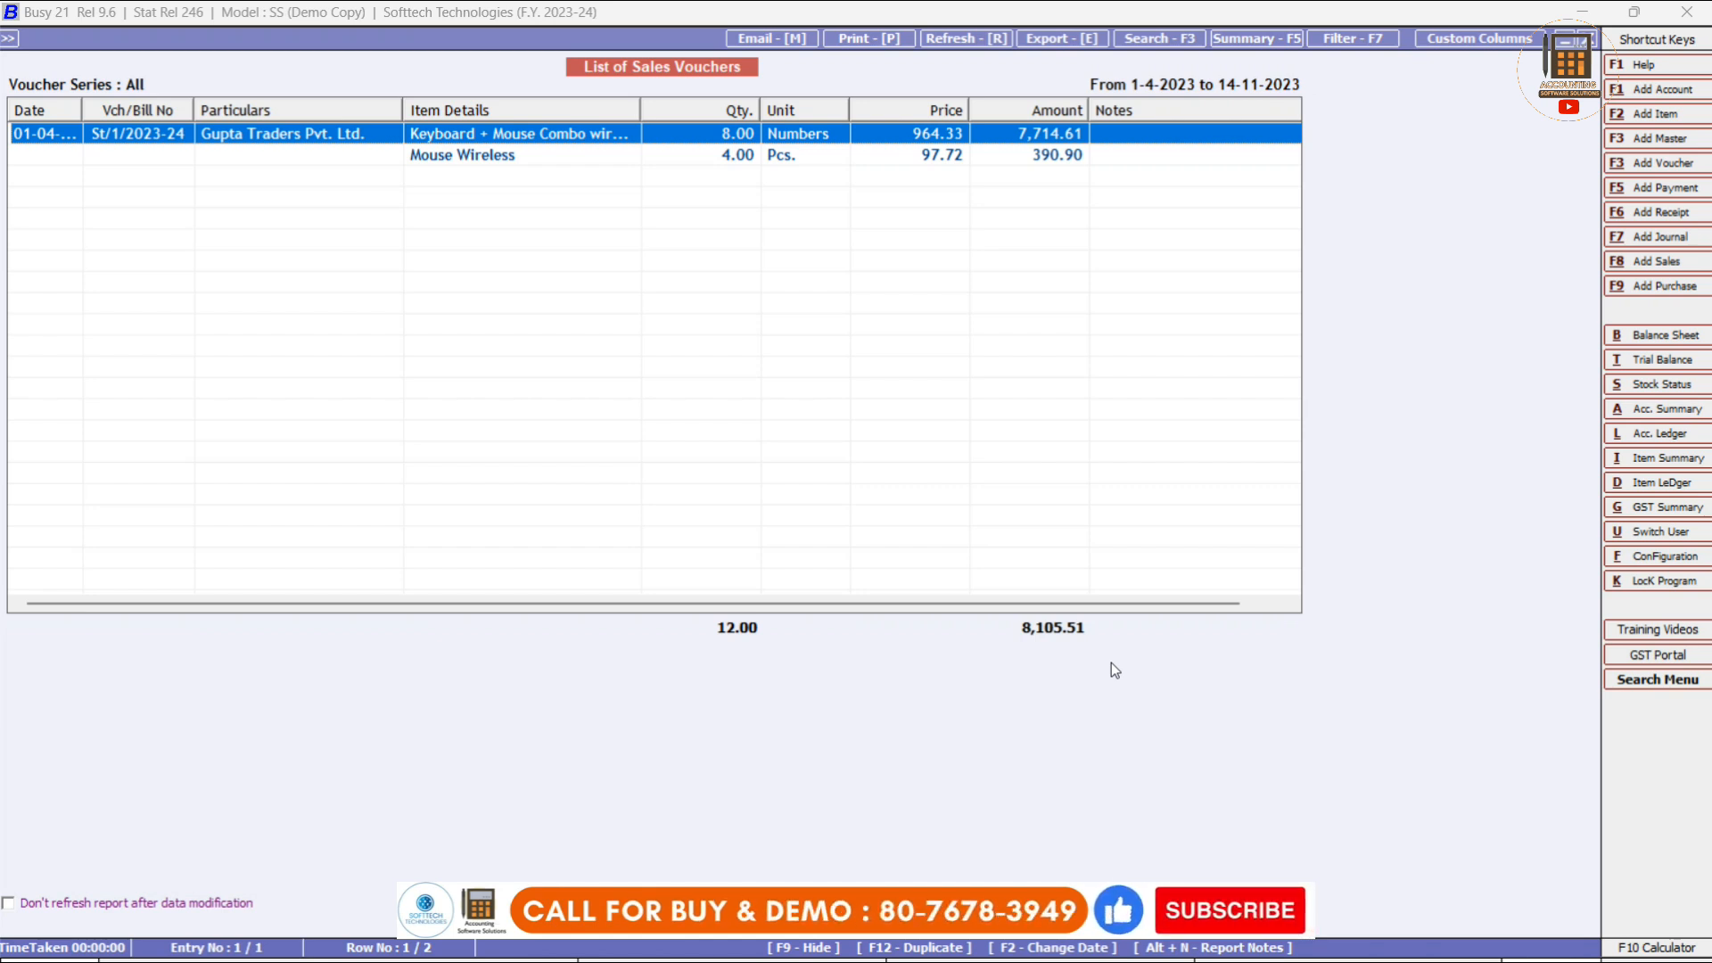
Open voucher St/1/2023-24 (9,726.23) from the list, then return to the list options.
{"action": "key", "text": "Return"}
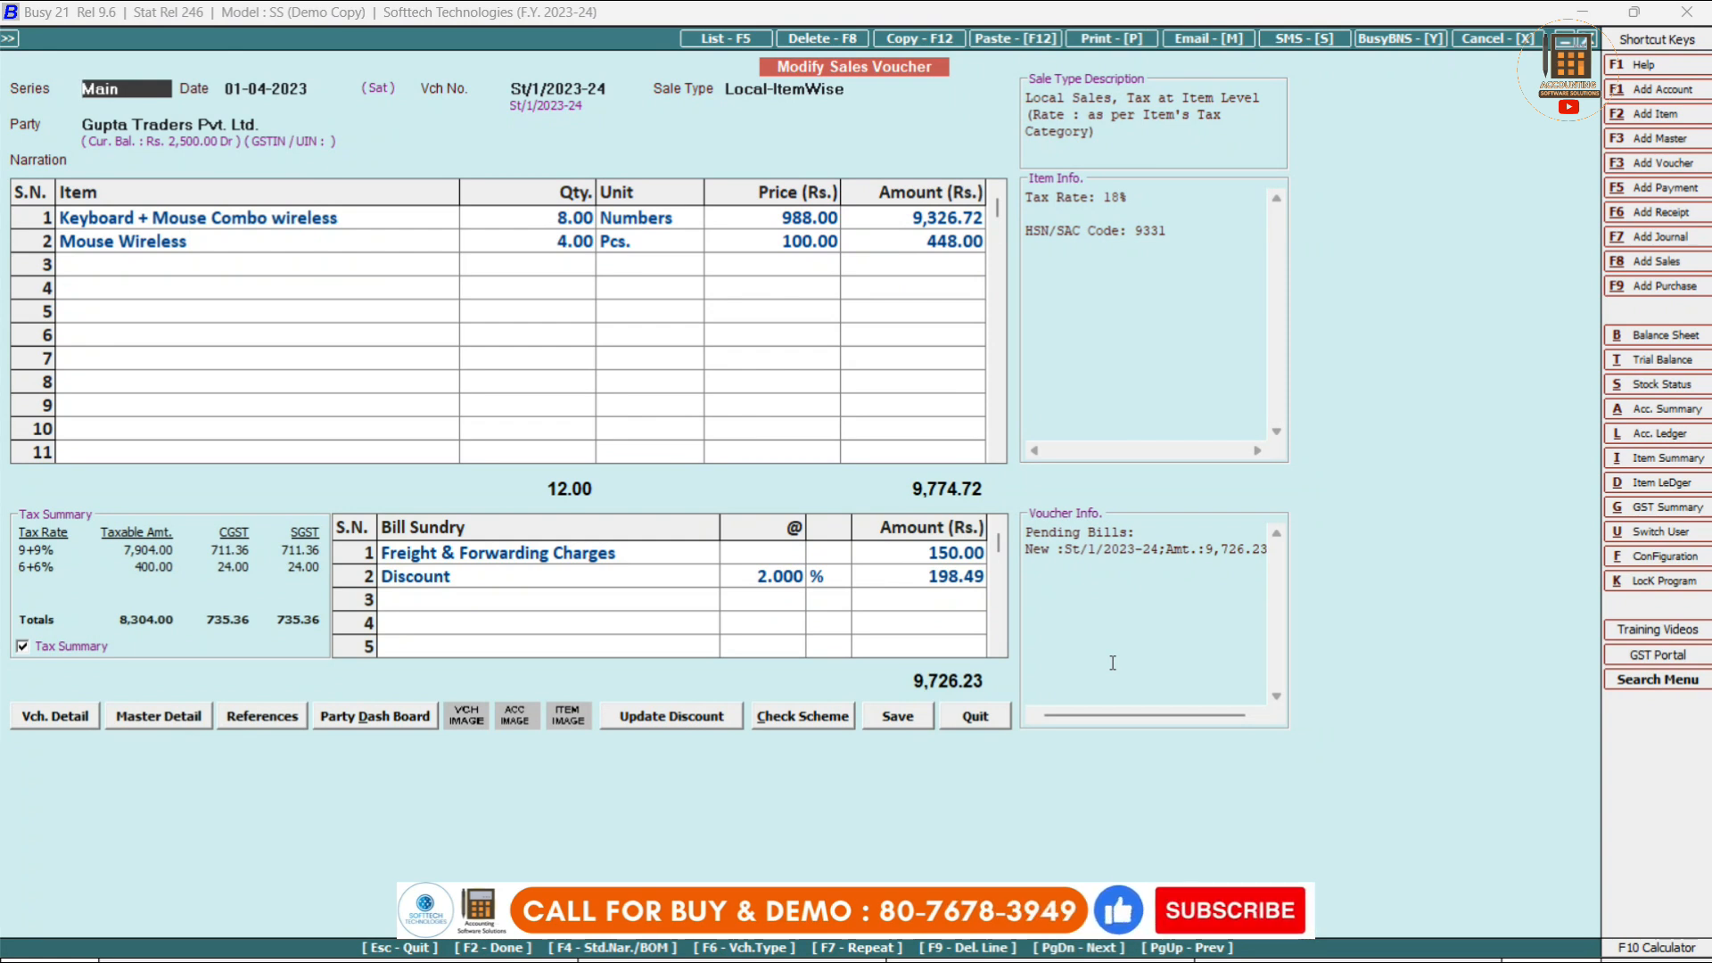
{"action": "key", "text": "Escape"}
{"action": "key", "text": "Escape"}
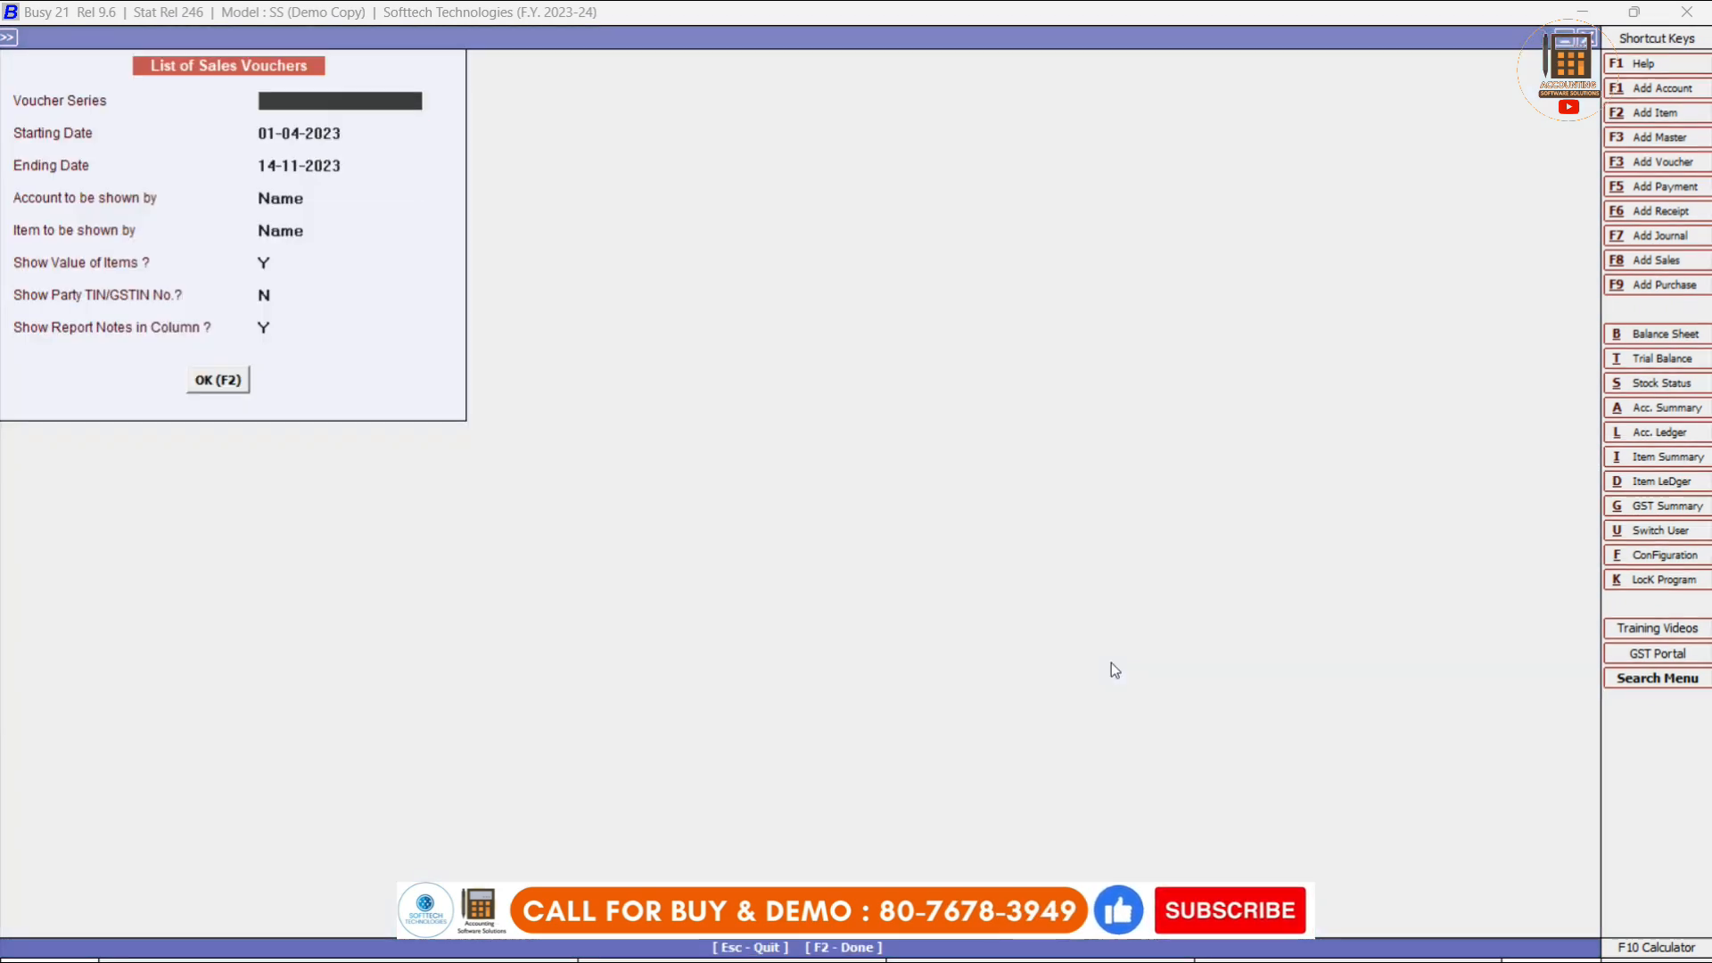
Close the sales voucher list options to return to the main window.
{"action": "key", "text": "Escape"}
{"action": "key", "text": "Escape"}
{"action": "key", "text": "Escape"}
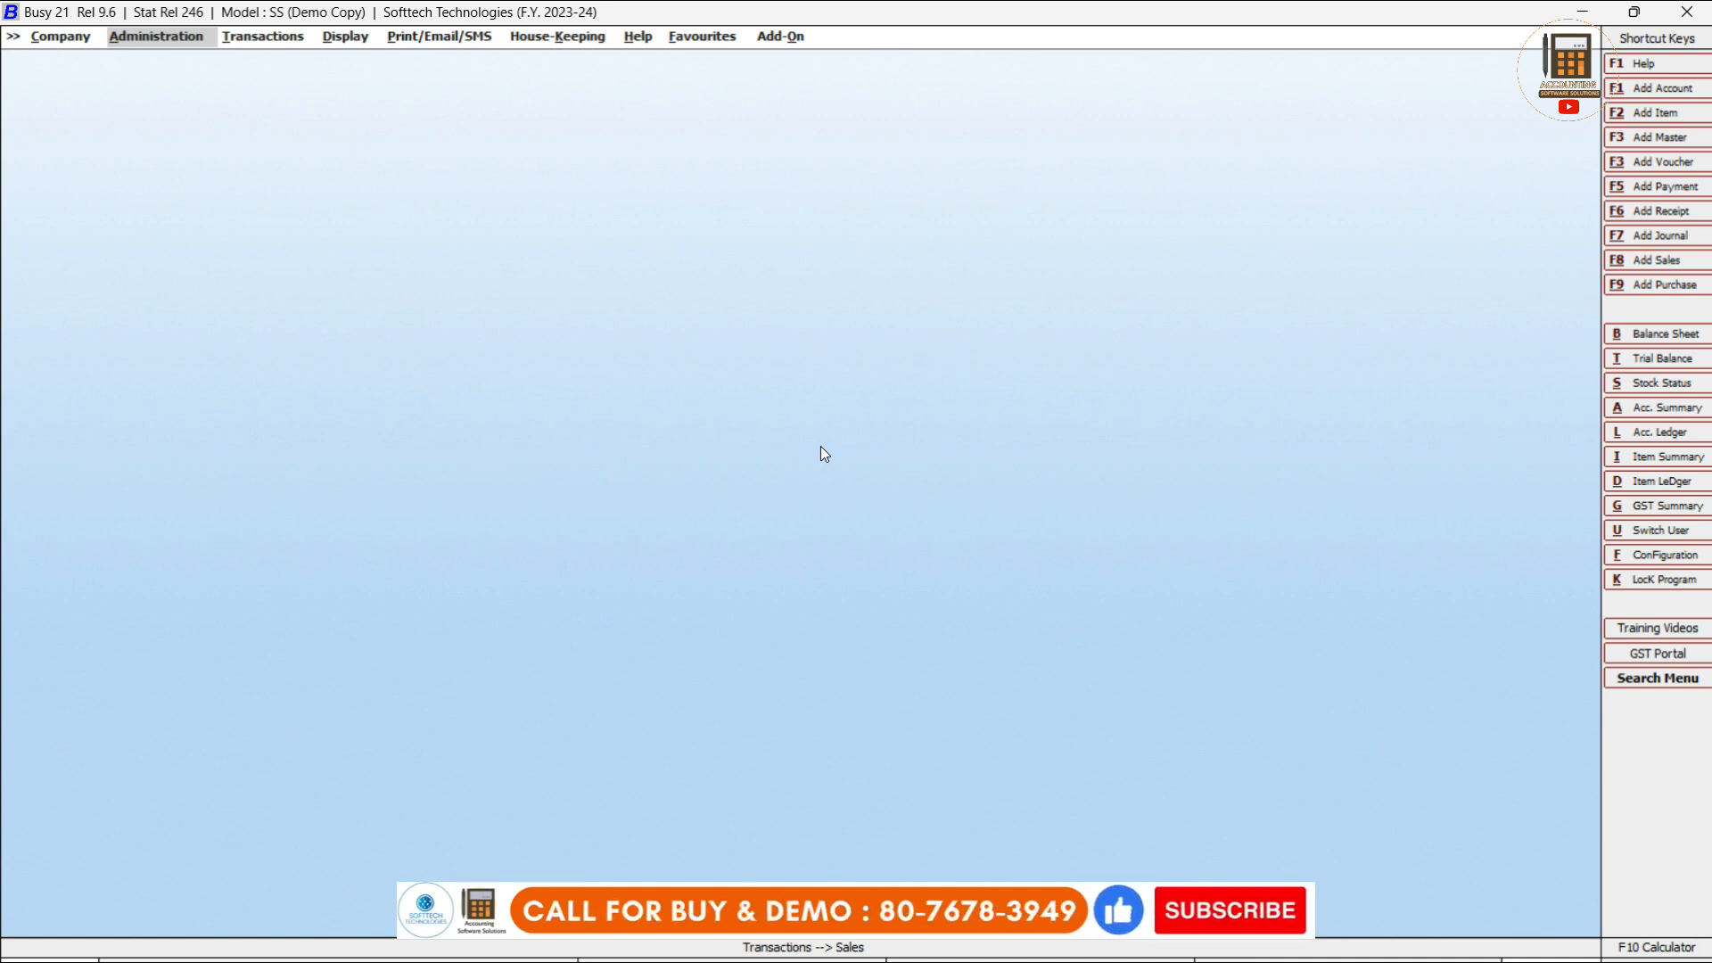
Go to Transactions > Purchase > Modify.
{"action": "key", "text": "Right"}
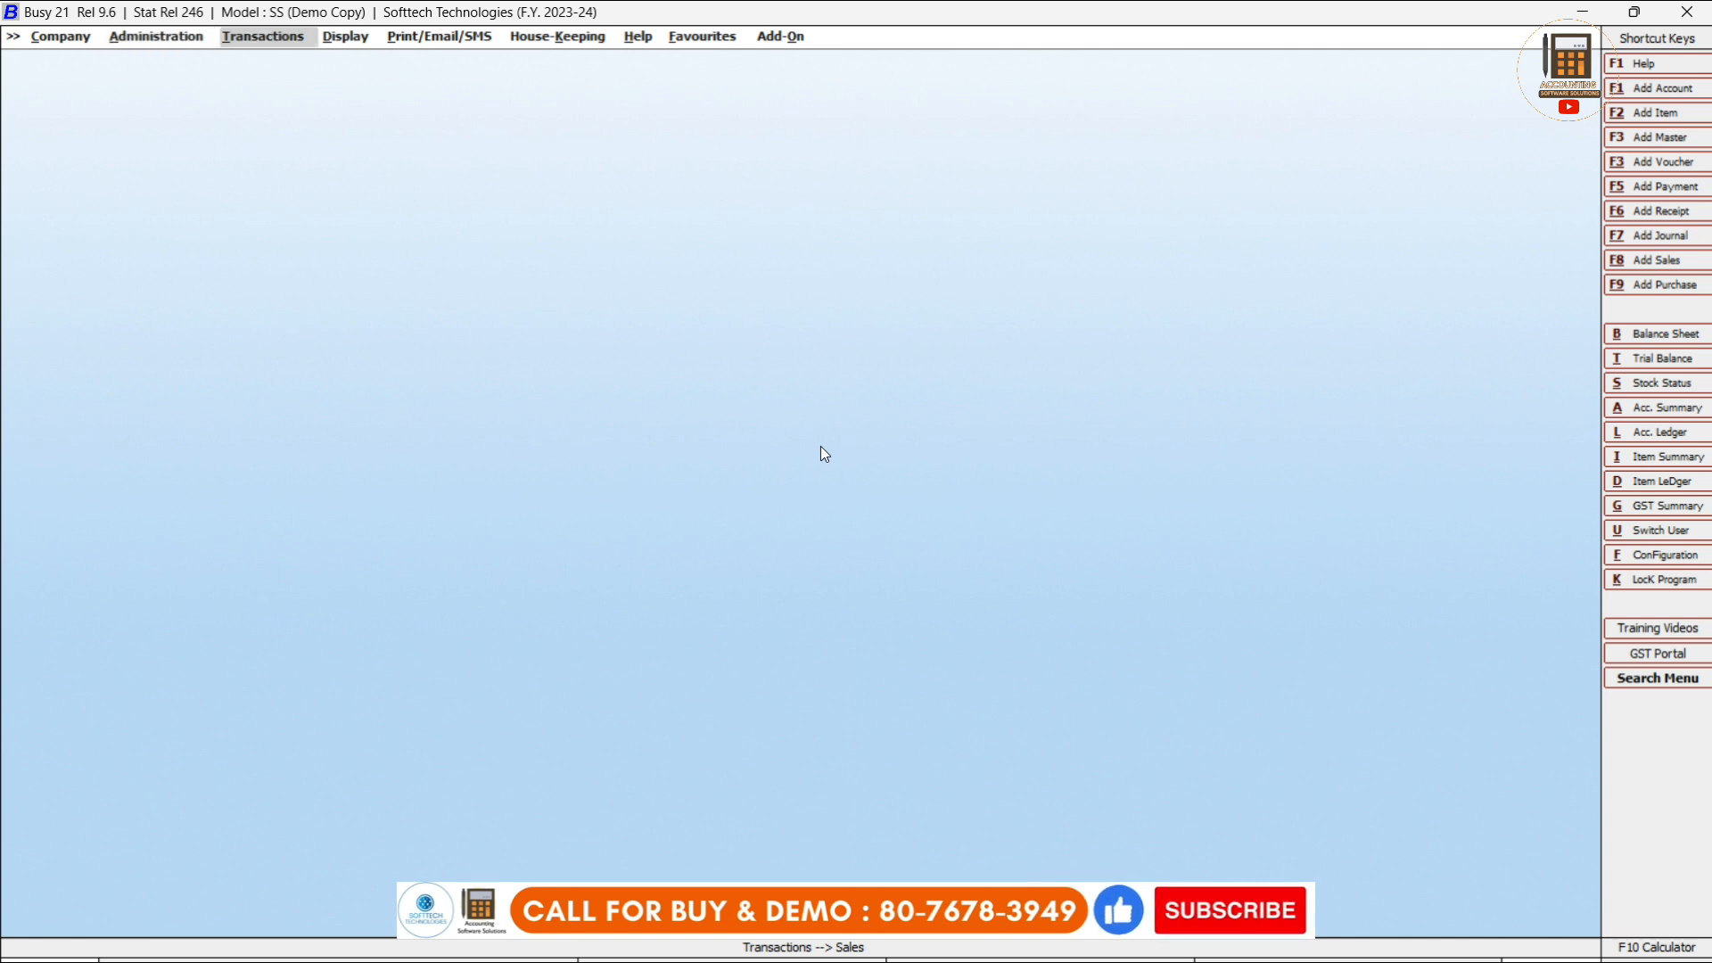
{"action": "key", "text": "Return"}
{"action": "key", "text": "Left"}
{"action": "key", "text": "Down"}
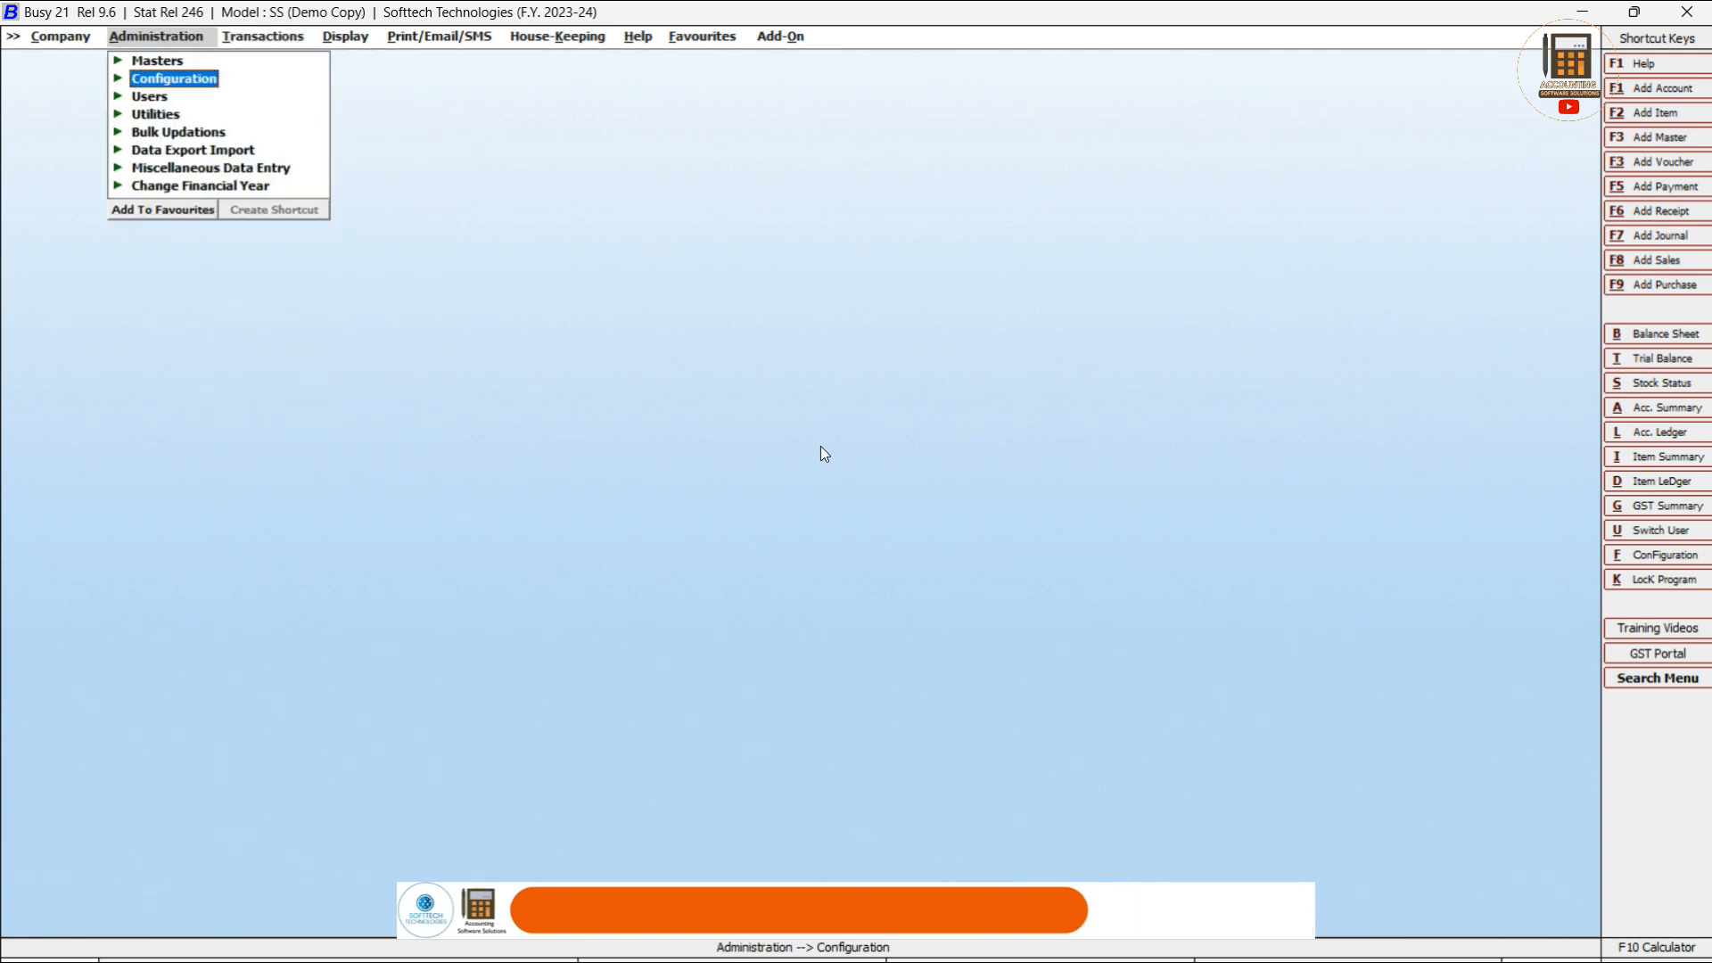
{"action": "key", "text": "Right"}
{"action": "key", "text": "Down"}
{"action": "key", "text": "Return"}
{"action": "key", "text": "Down"}
{"action": "key", "text": "Return"}
Open purchase voucher Er0022 (24,485.68) from the Main series, review it, and quit without saving.
{"action": "key", "text": "Return"}
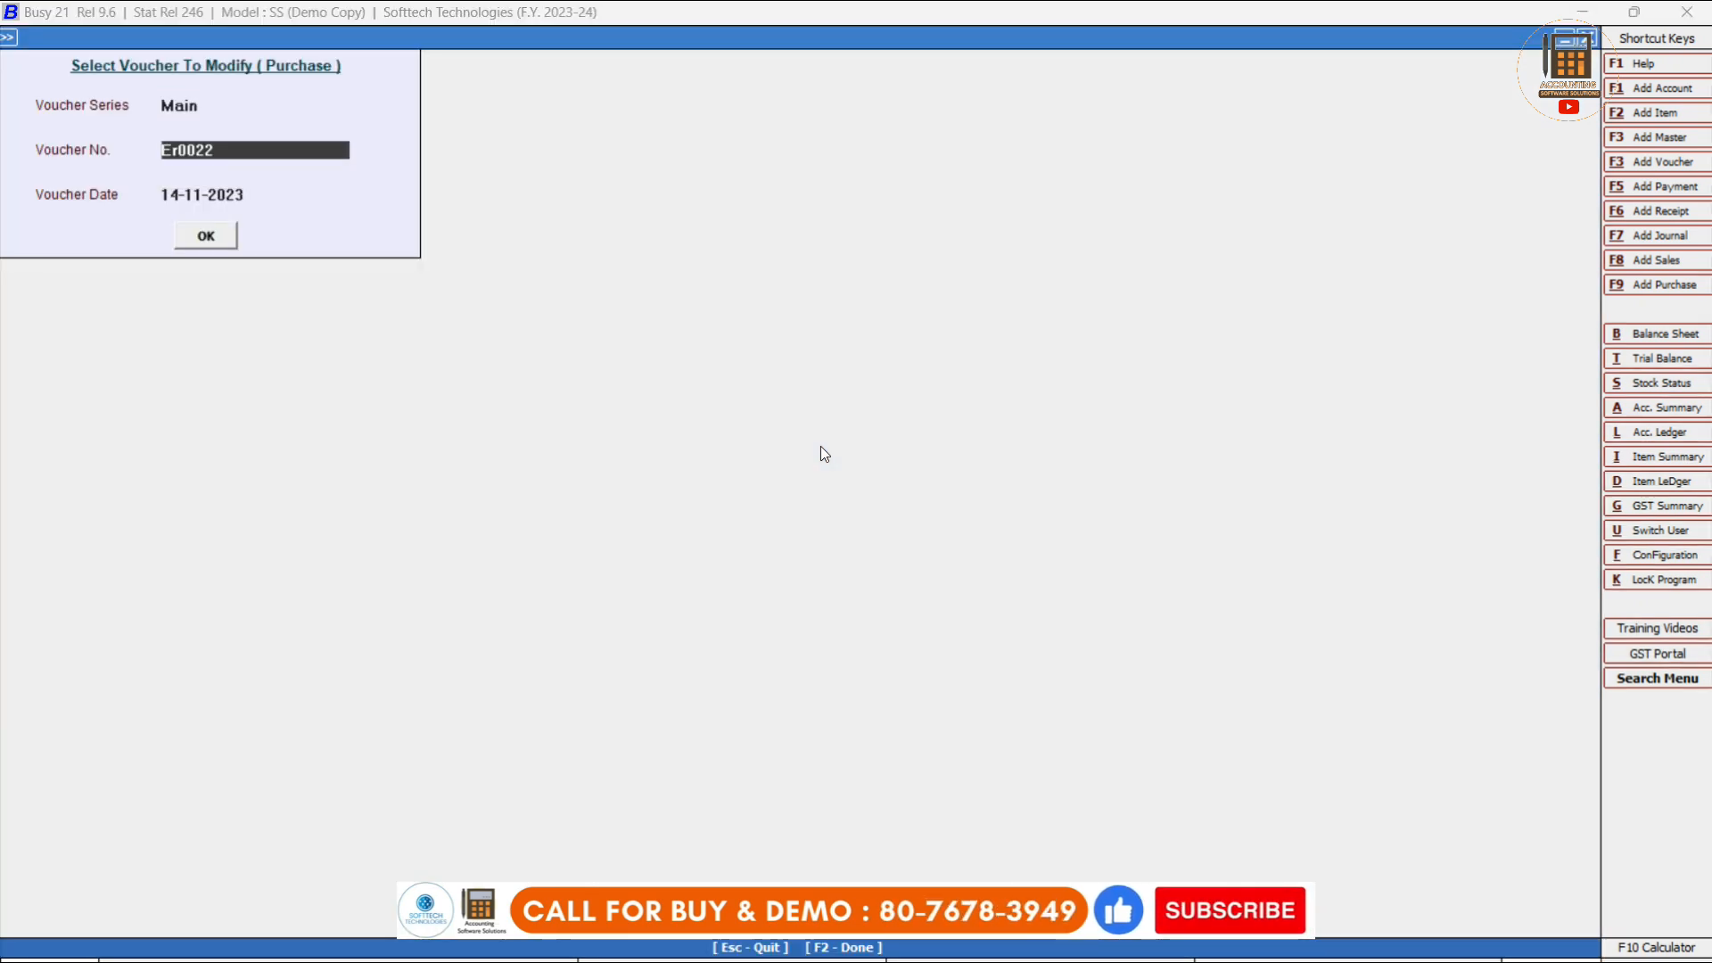
{"action": "key", "text": "Return"}
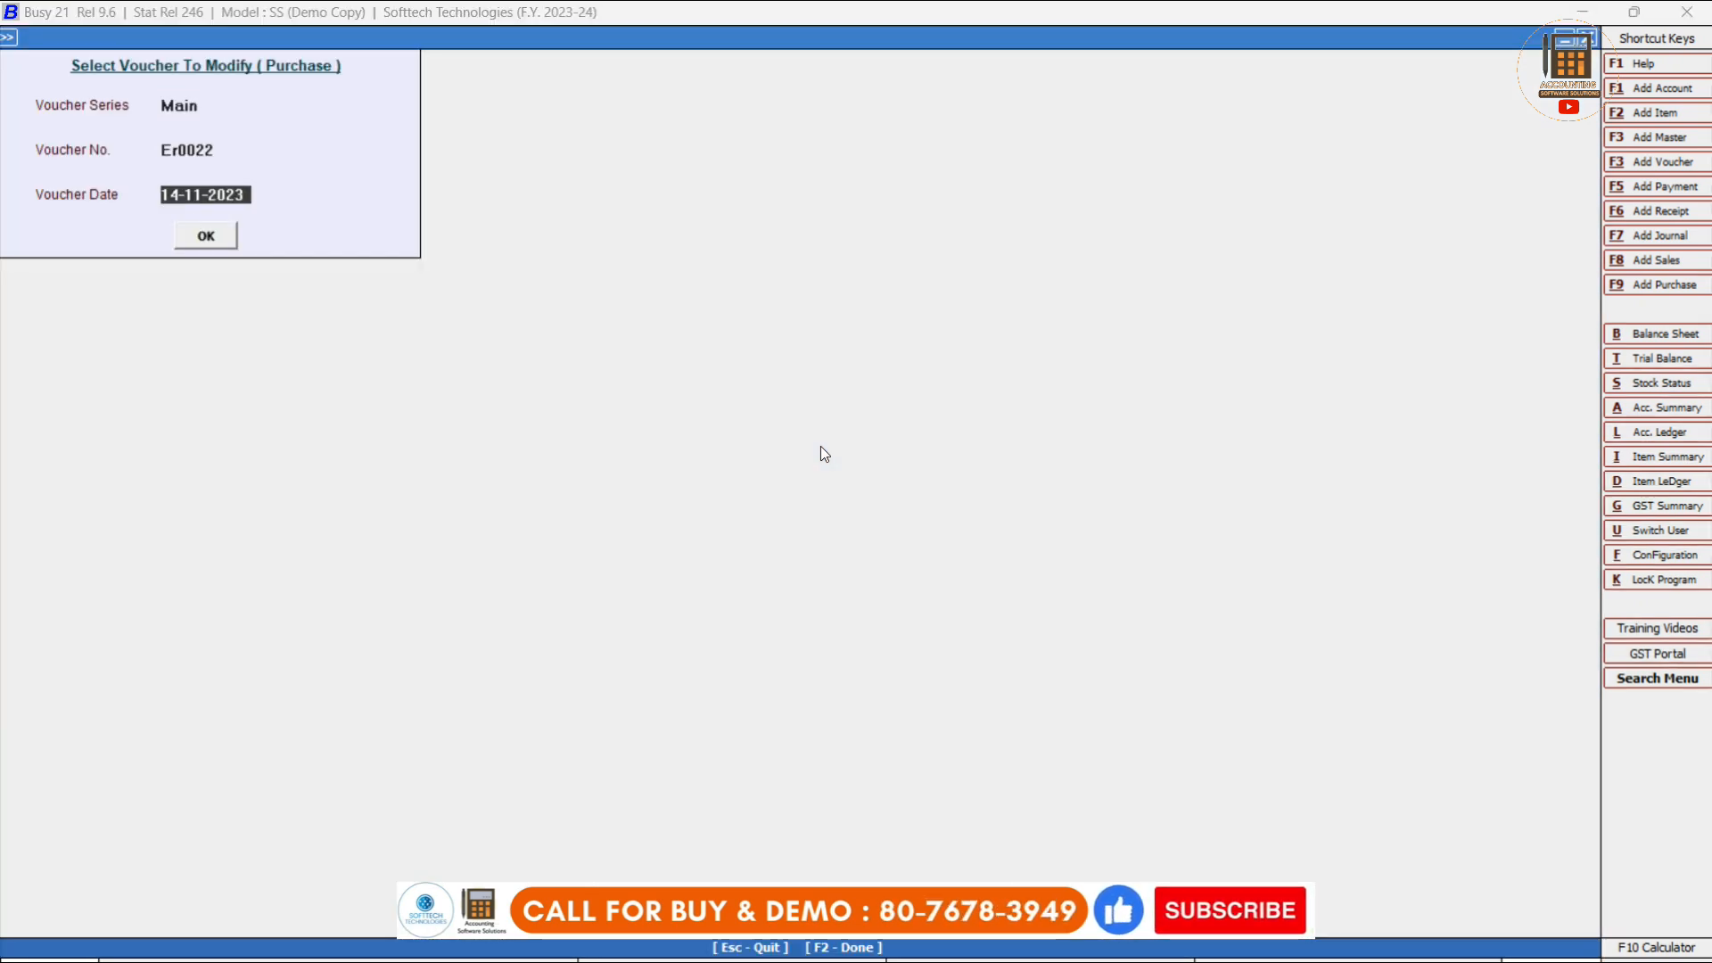
{"action": "key", "text": "Return"}
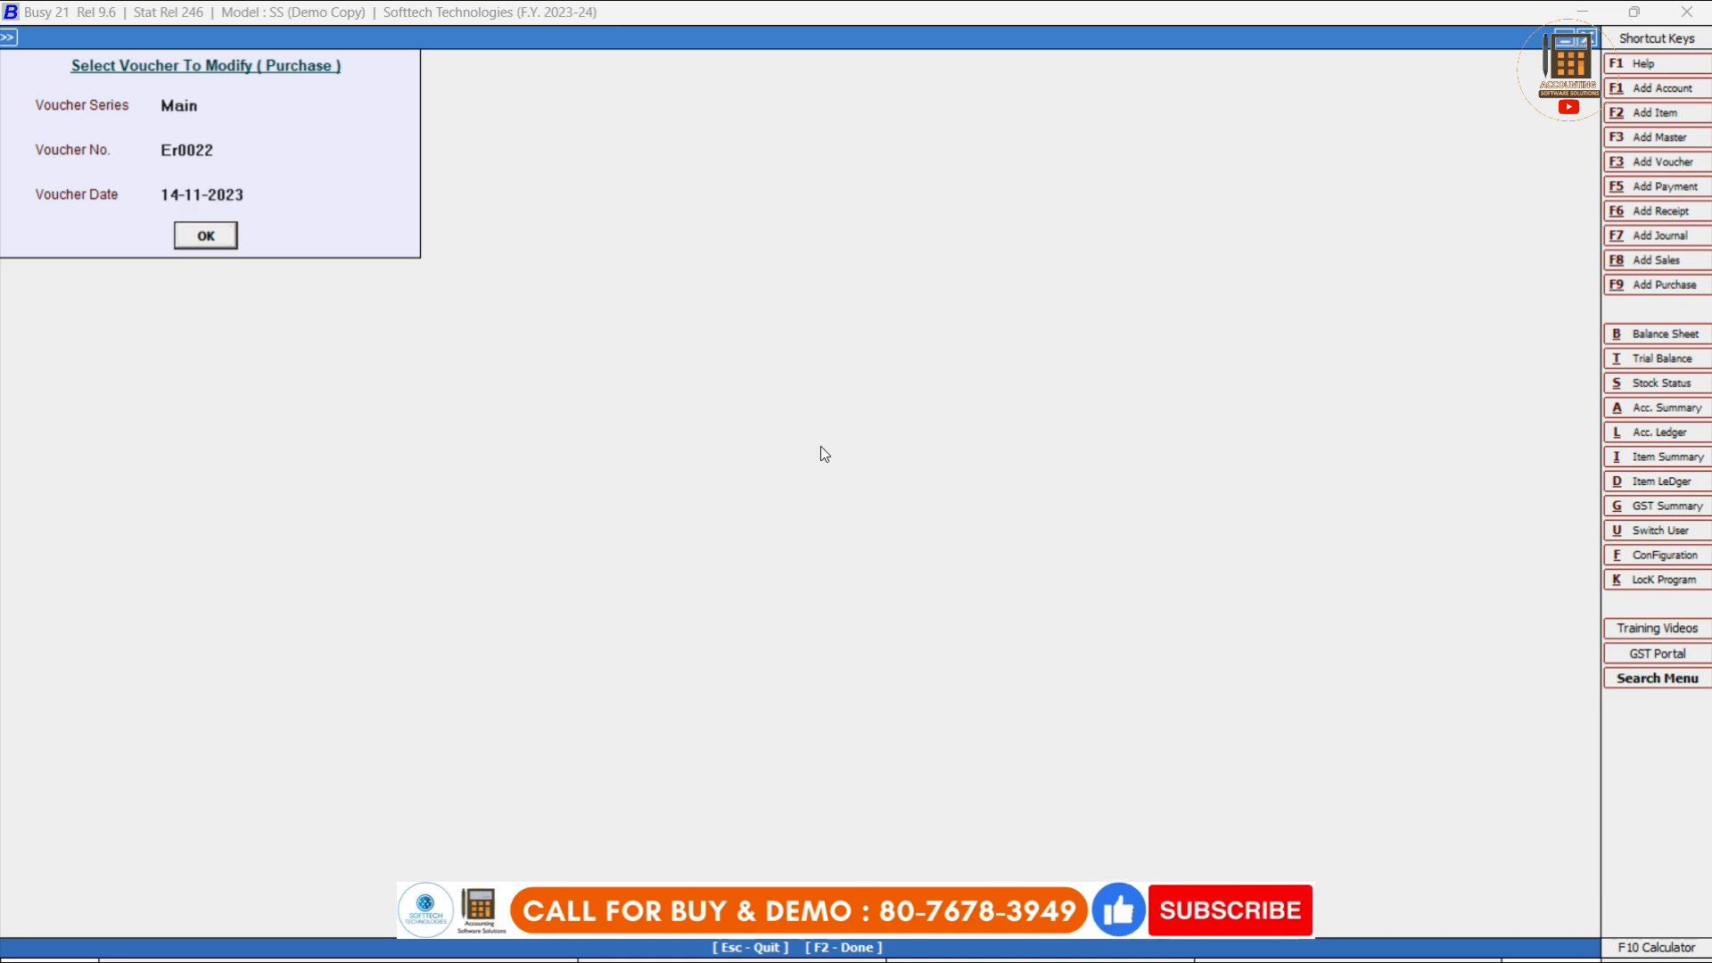
{"action": "key", "text": "Return"}
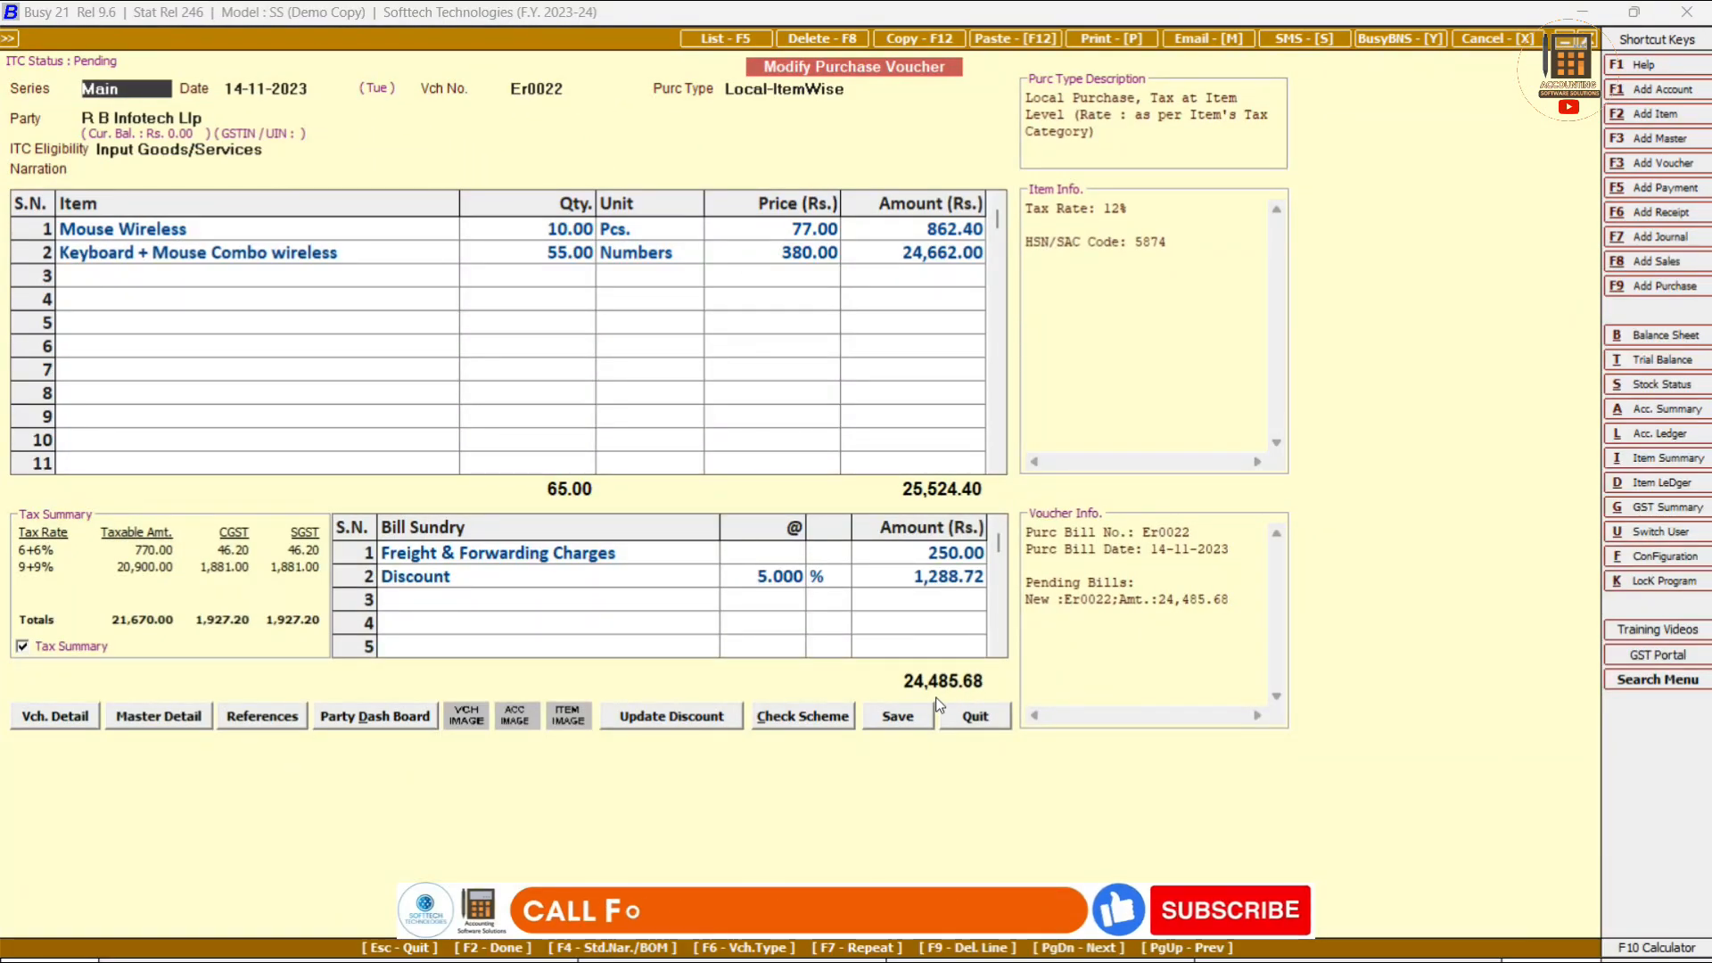
{"action": "key", "text": "Escape"}
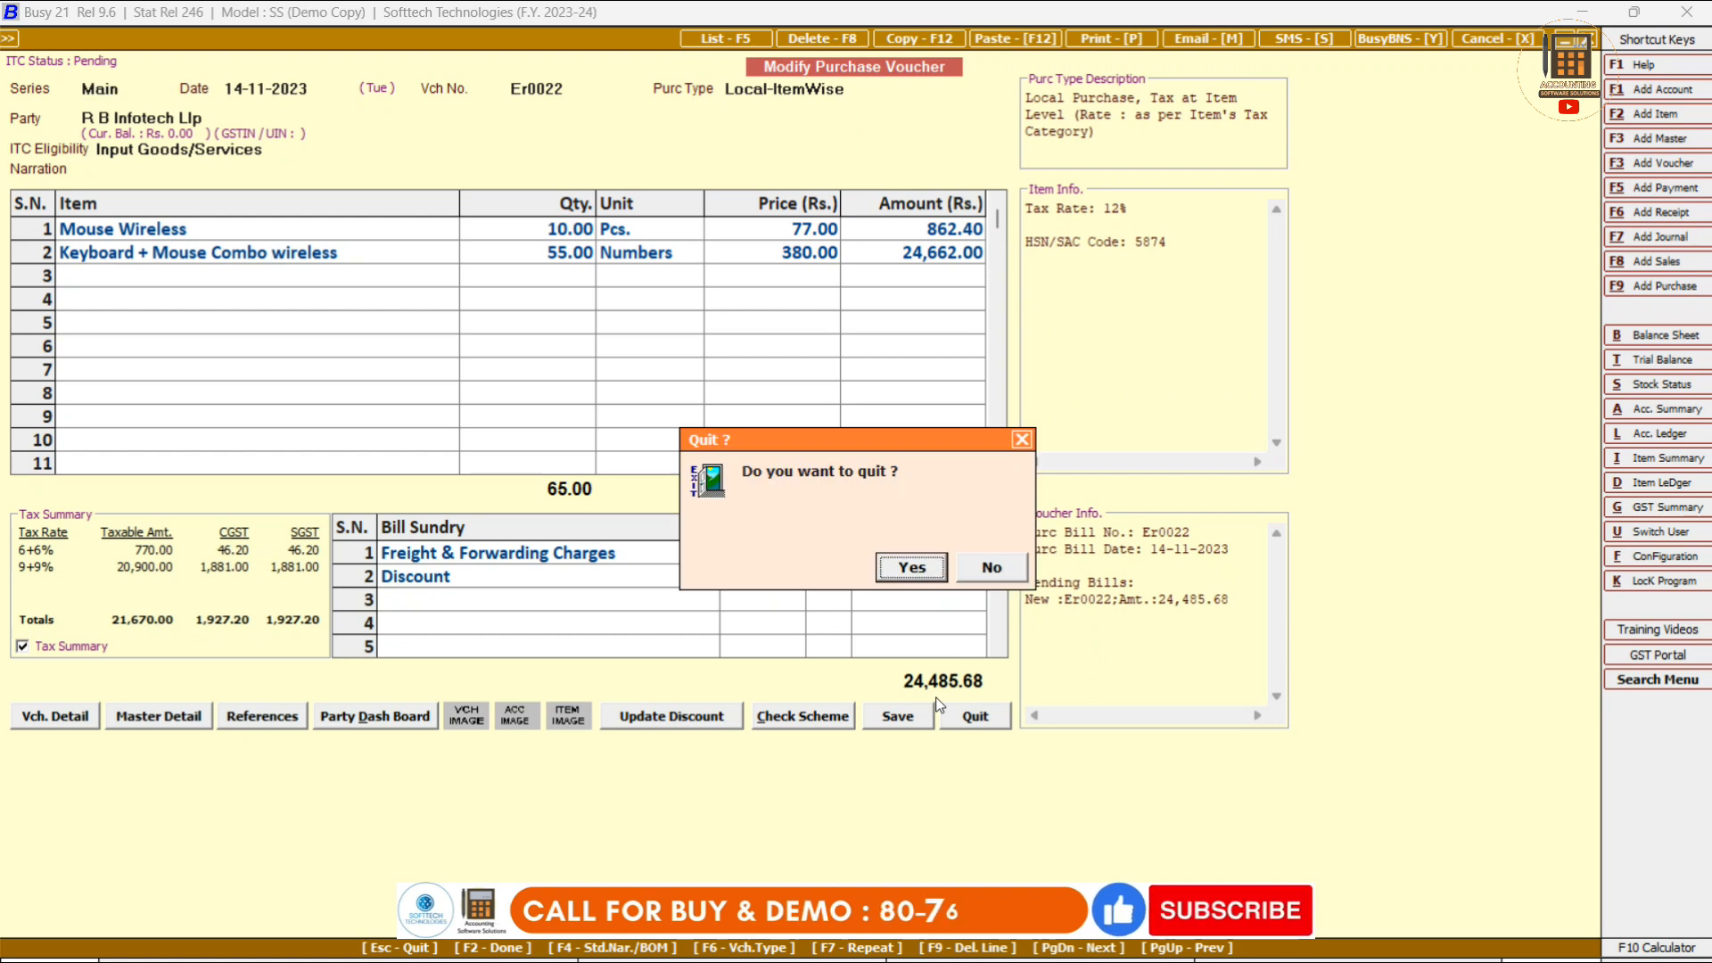
{"action": "key", "text": "Return"}
{"action": "key", "text": "Escape"}
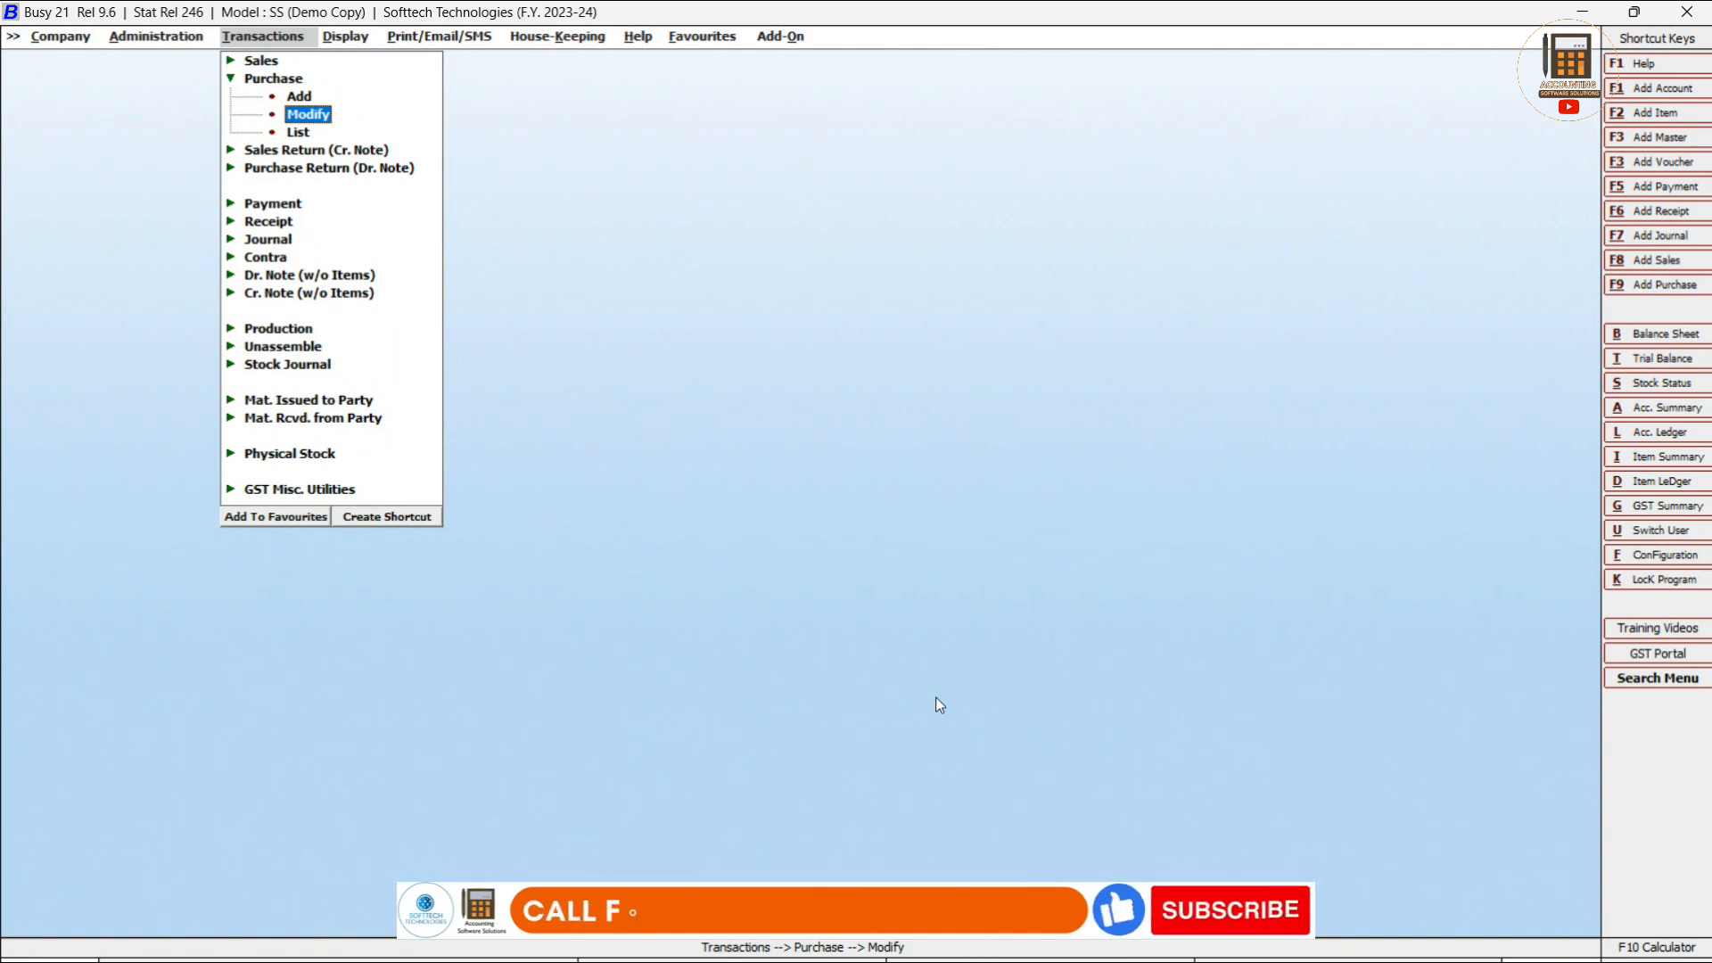
Move to the printable reports and expand Account Books > Account Ledger.
{"action": "key", "text": "Escape"}
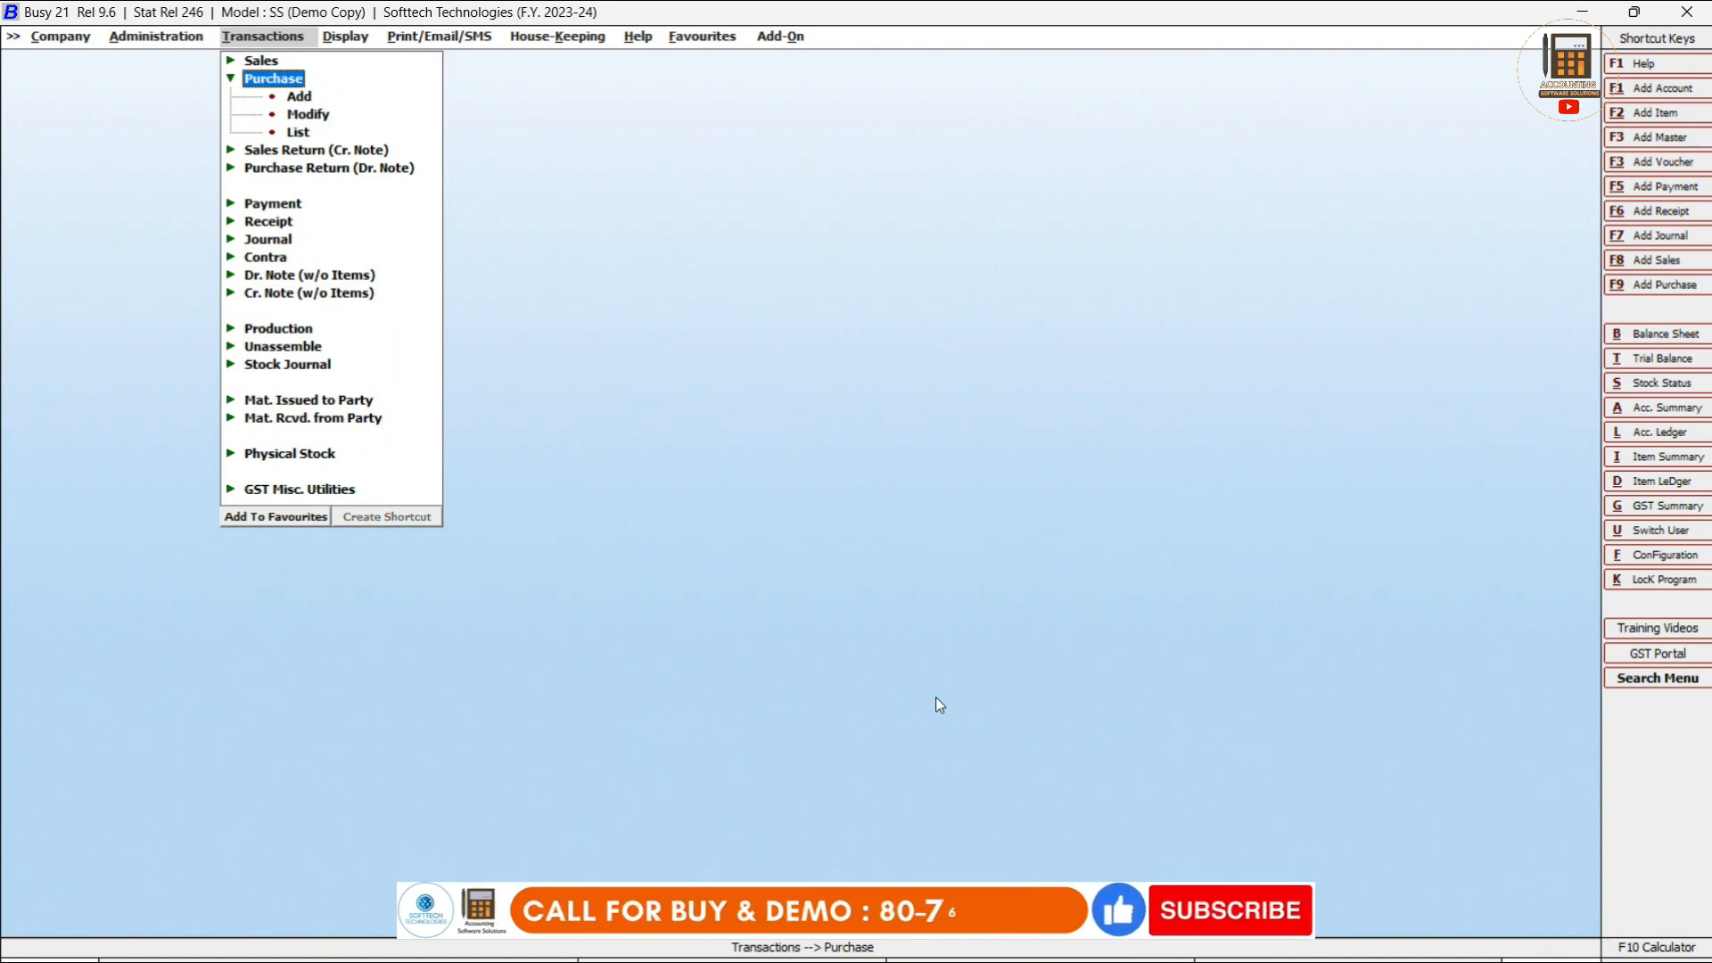
{"action": "key", "text": "Escape"}
{"action": "key", "text": "Right"}
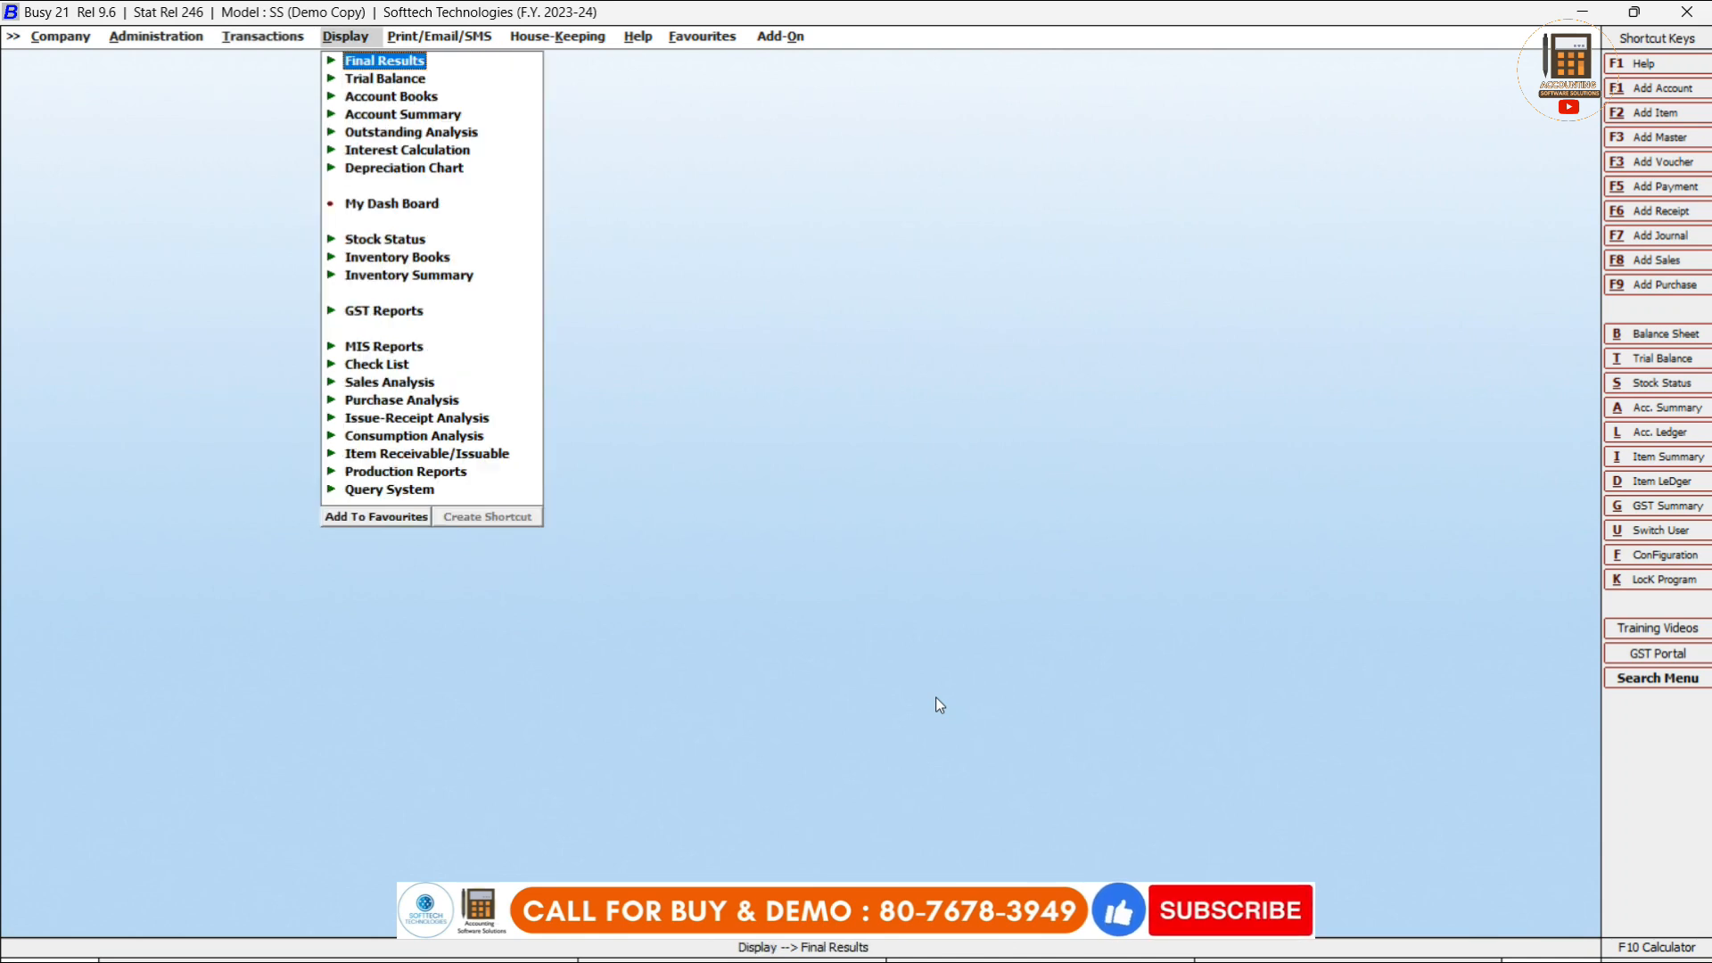
{"action": "key", "text": "Right"}
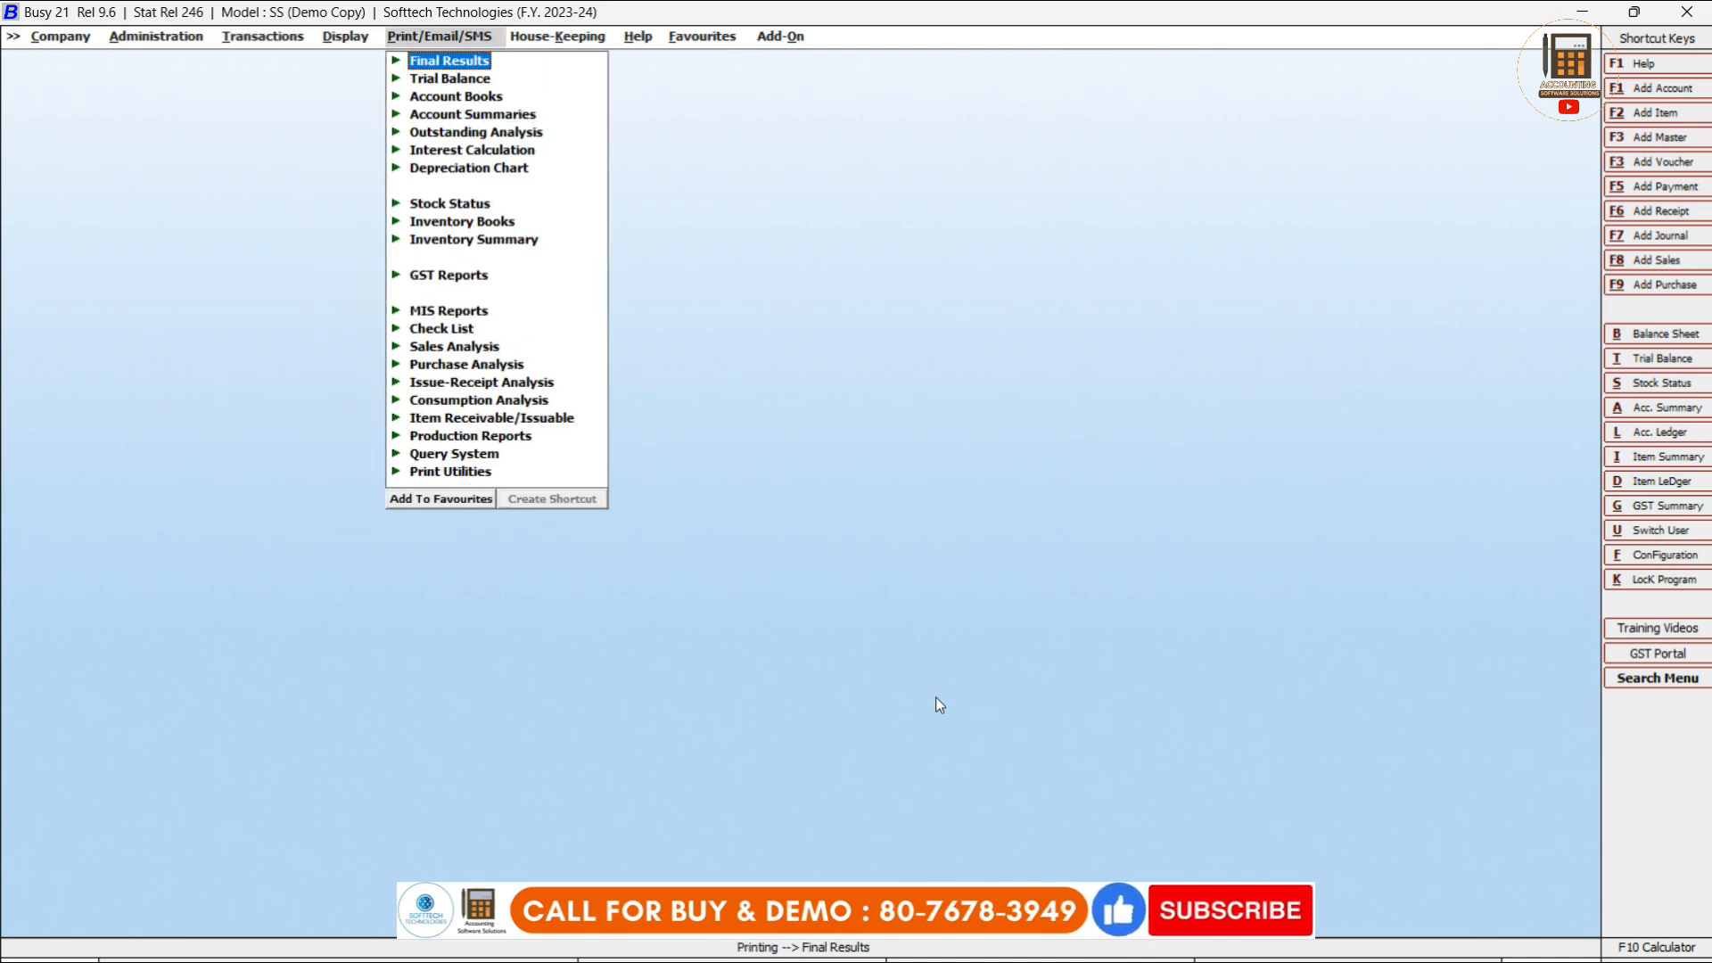
{"action": "key", "text": "Down"}
{"action": "key", "text": "Down"}
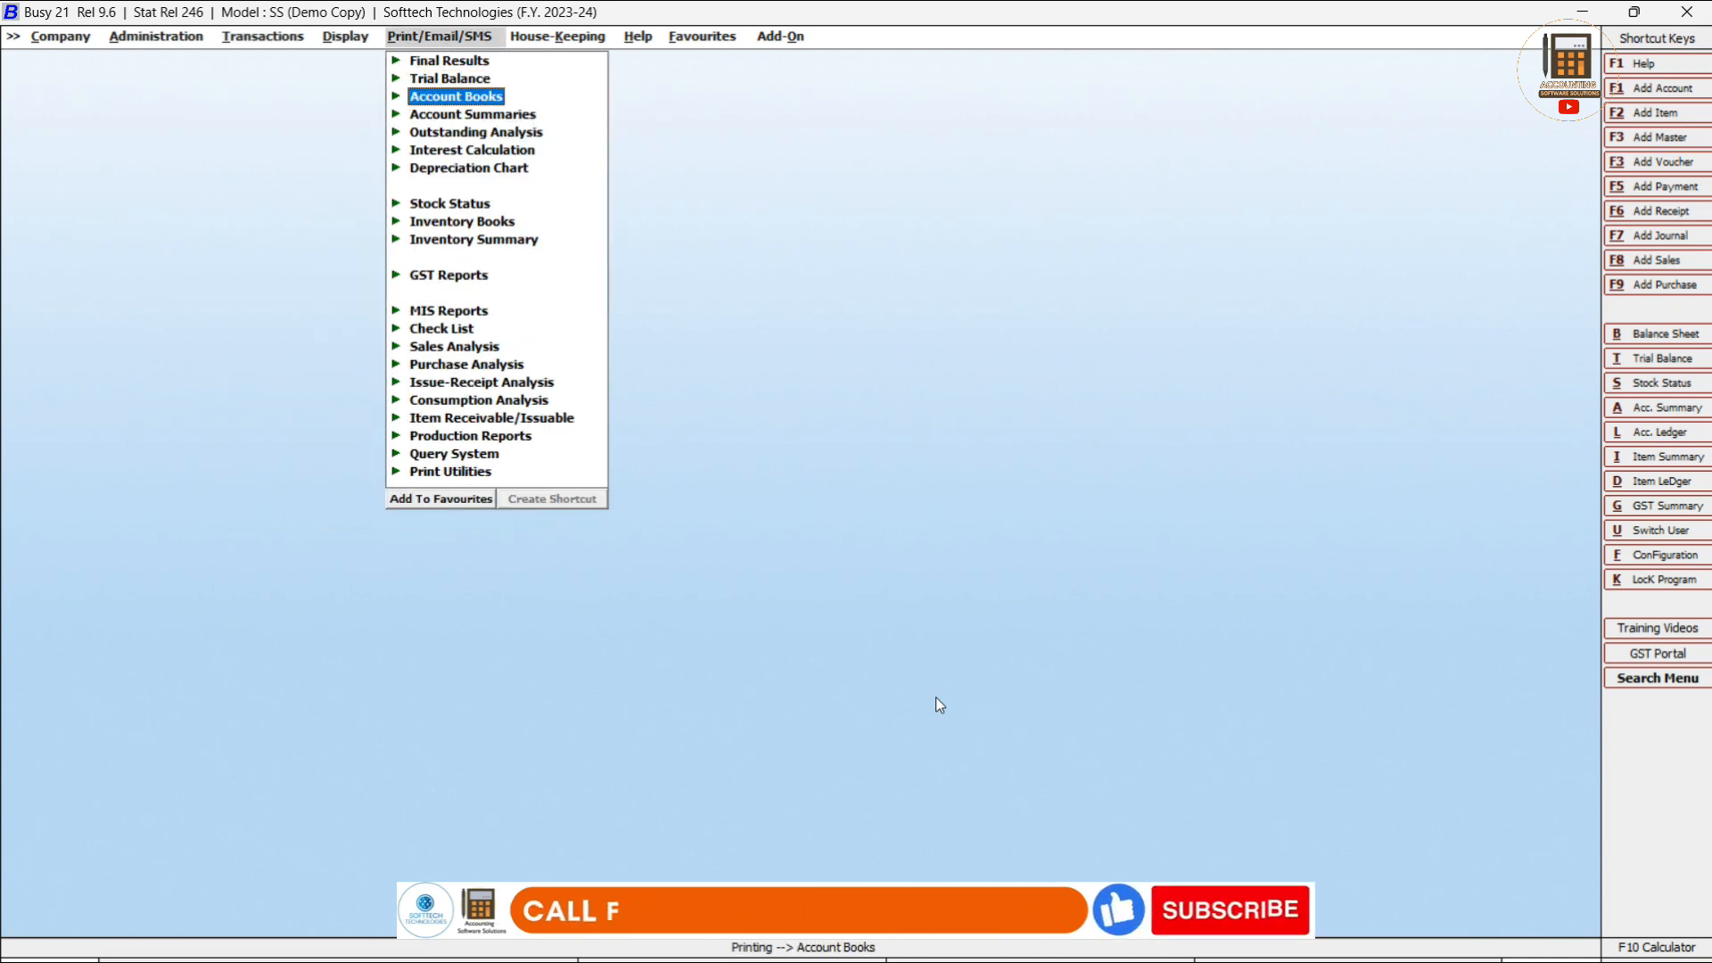
{"action": "key", "text": "Return"}
{"action": "key", "text": "Down"}
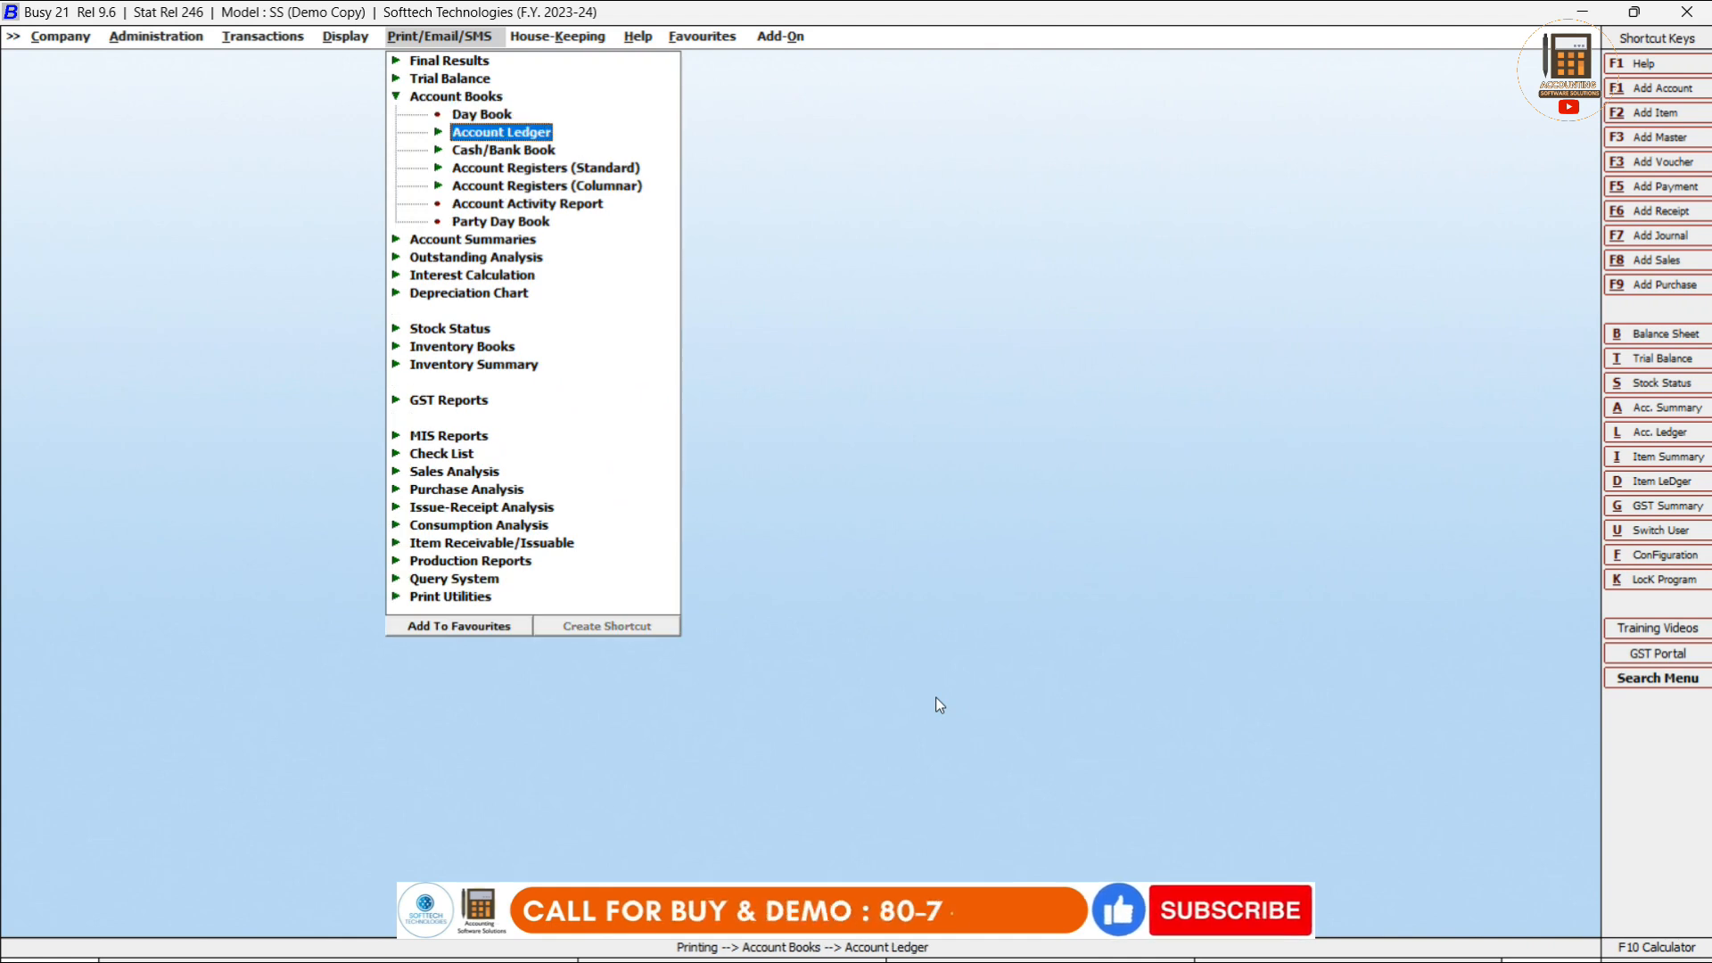
{"action": "key", "text": "Return"}
Preview the account-wise Standard ledger for R B Infotech Llp, 01-04-2023 to 14-11-2023.
{"action": "key", "text": "Return"}
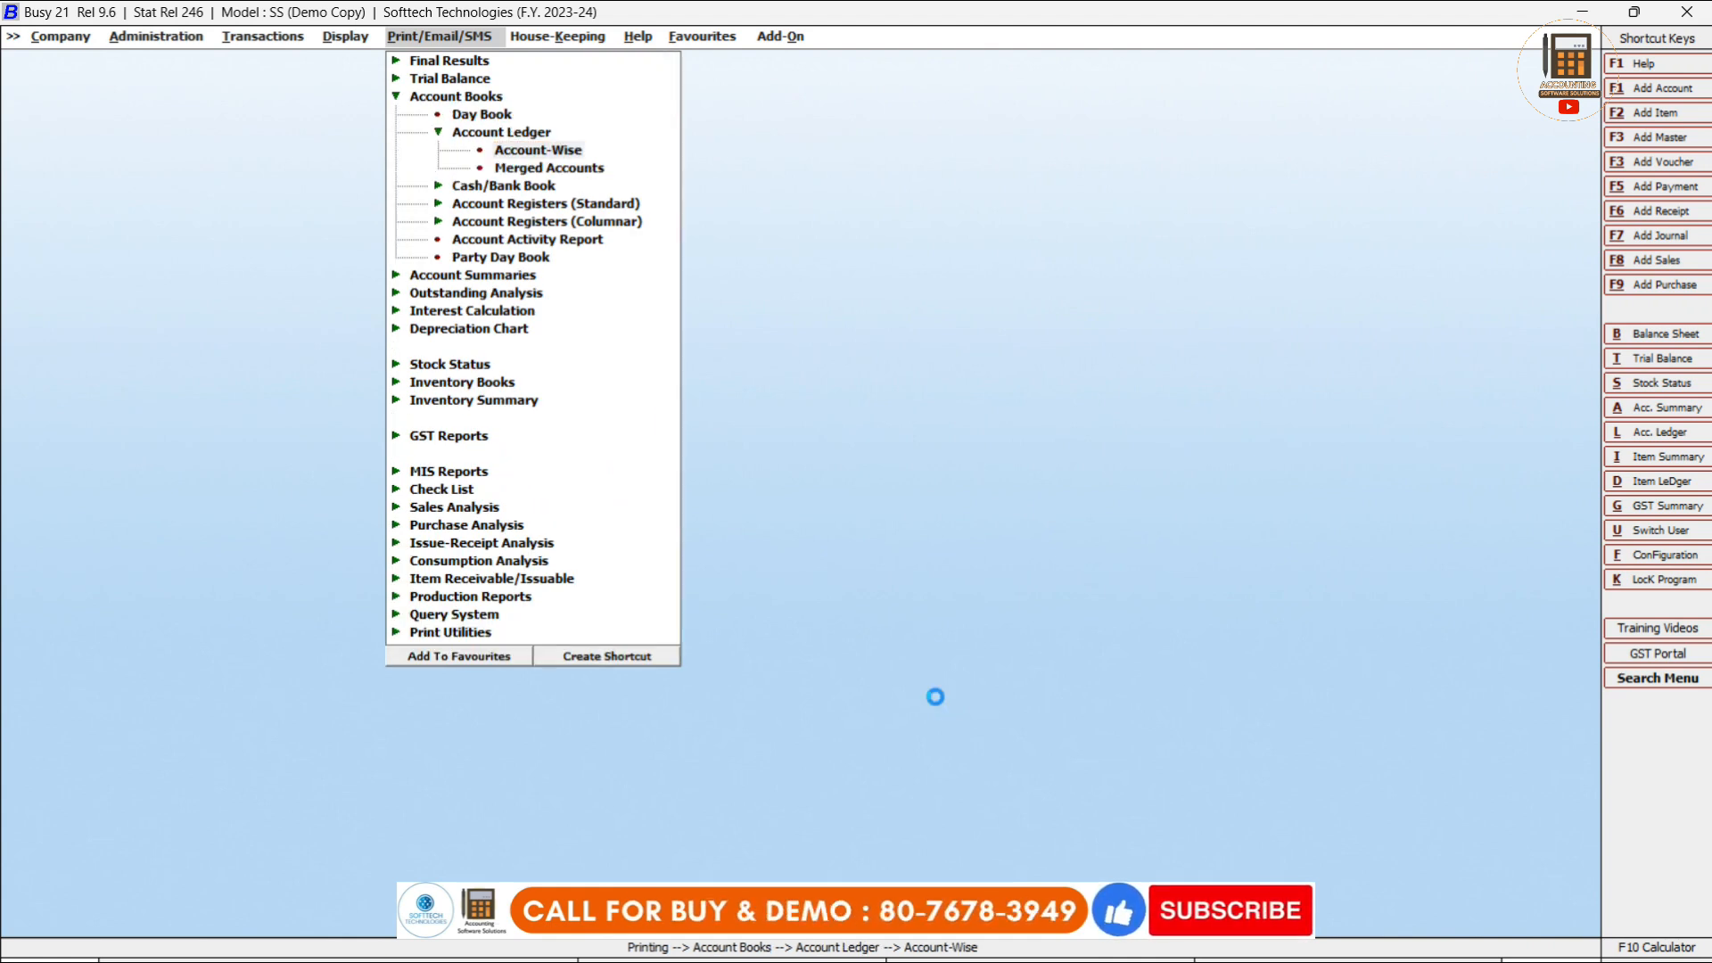
{"action": "key", "text": "Right"}
{"action": "key", "text": "Left"}
{"action": "key", "text": "Return"}
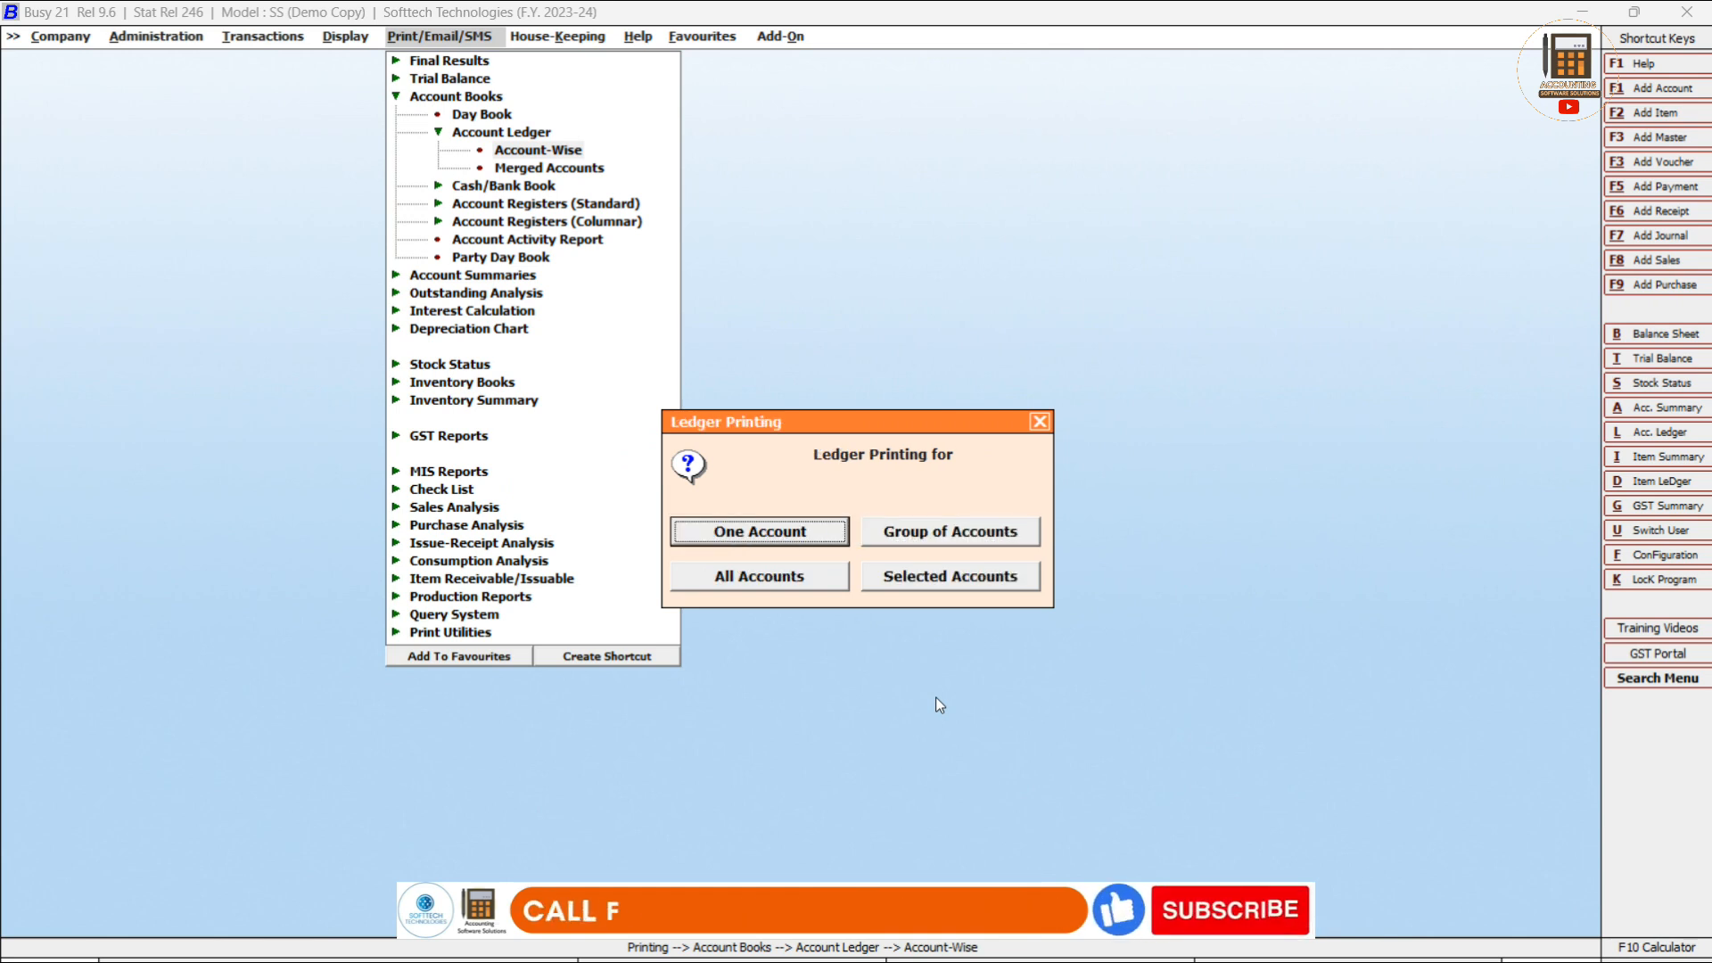
{"action": "key", "text": "Return"}
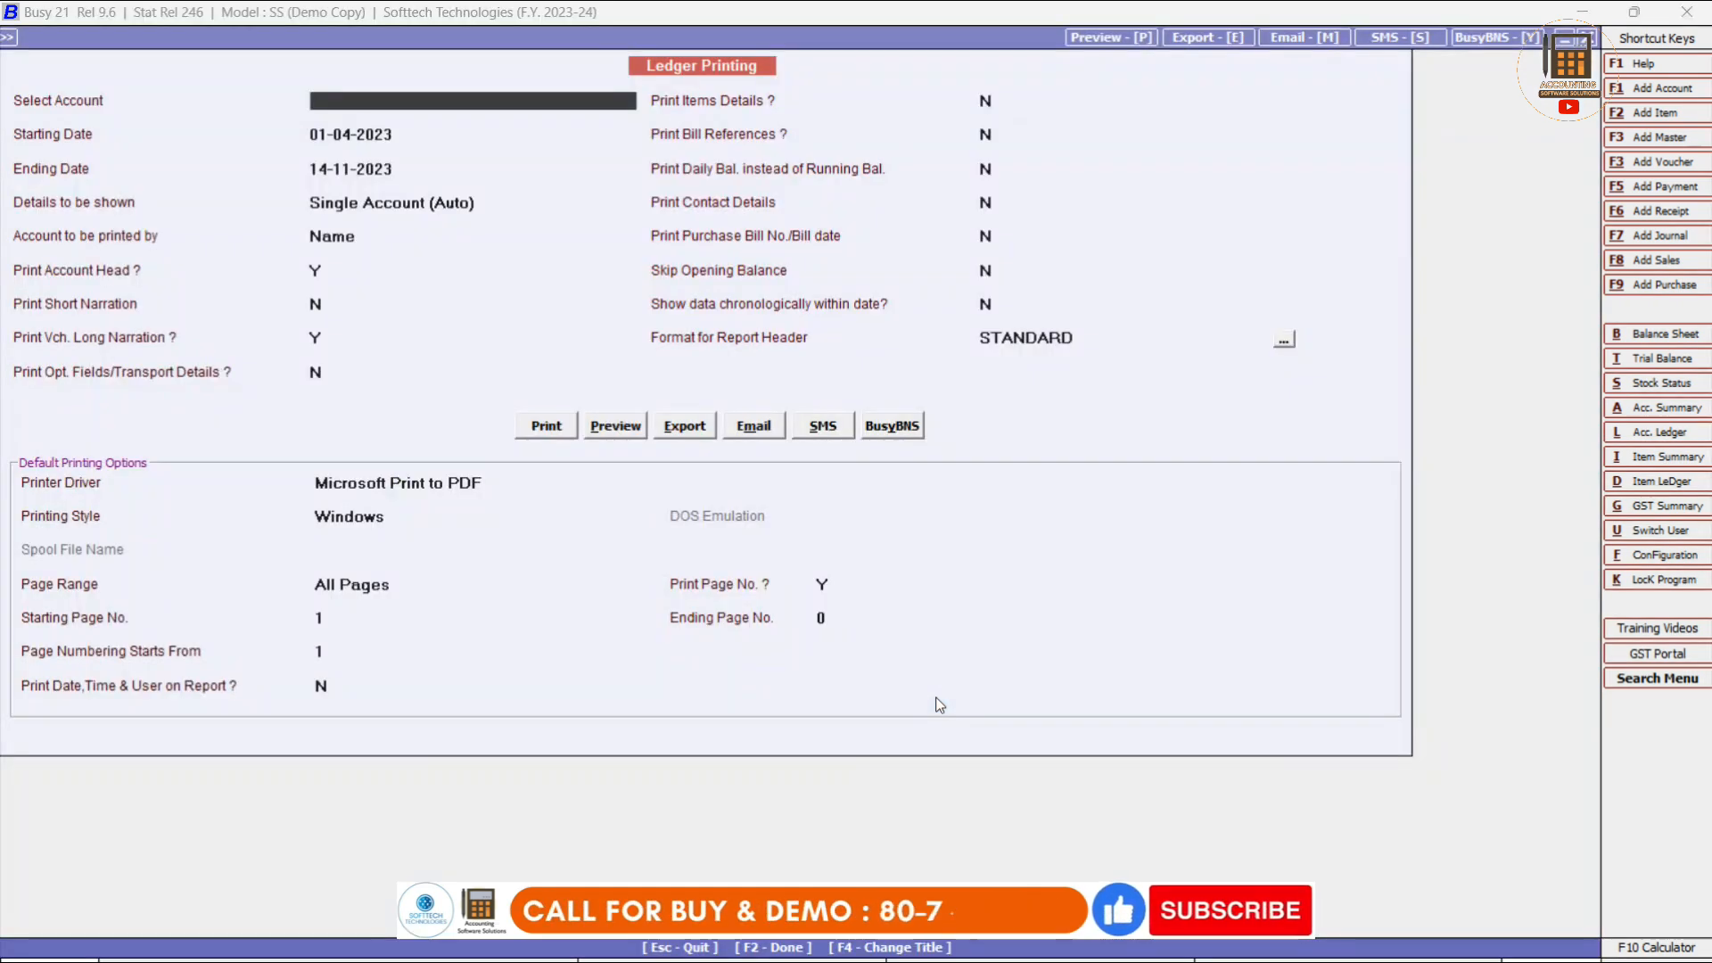
{"action": "type", "text": "rb"}
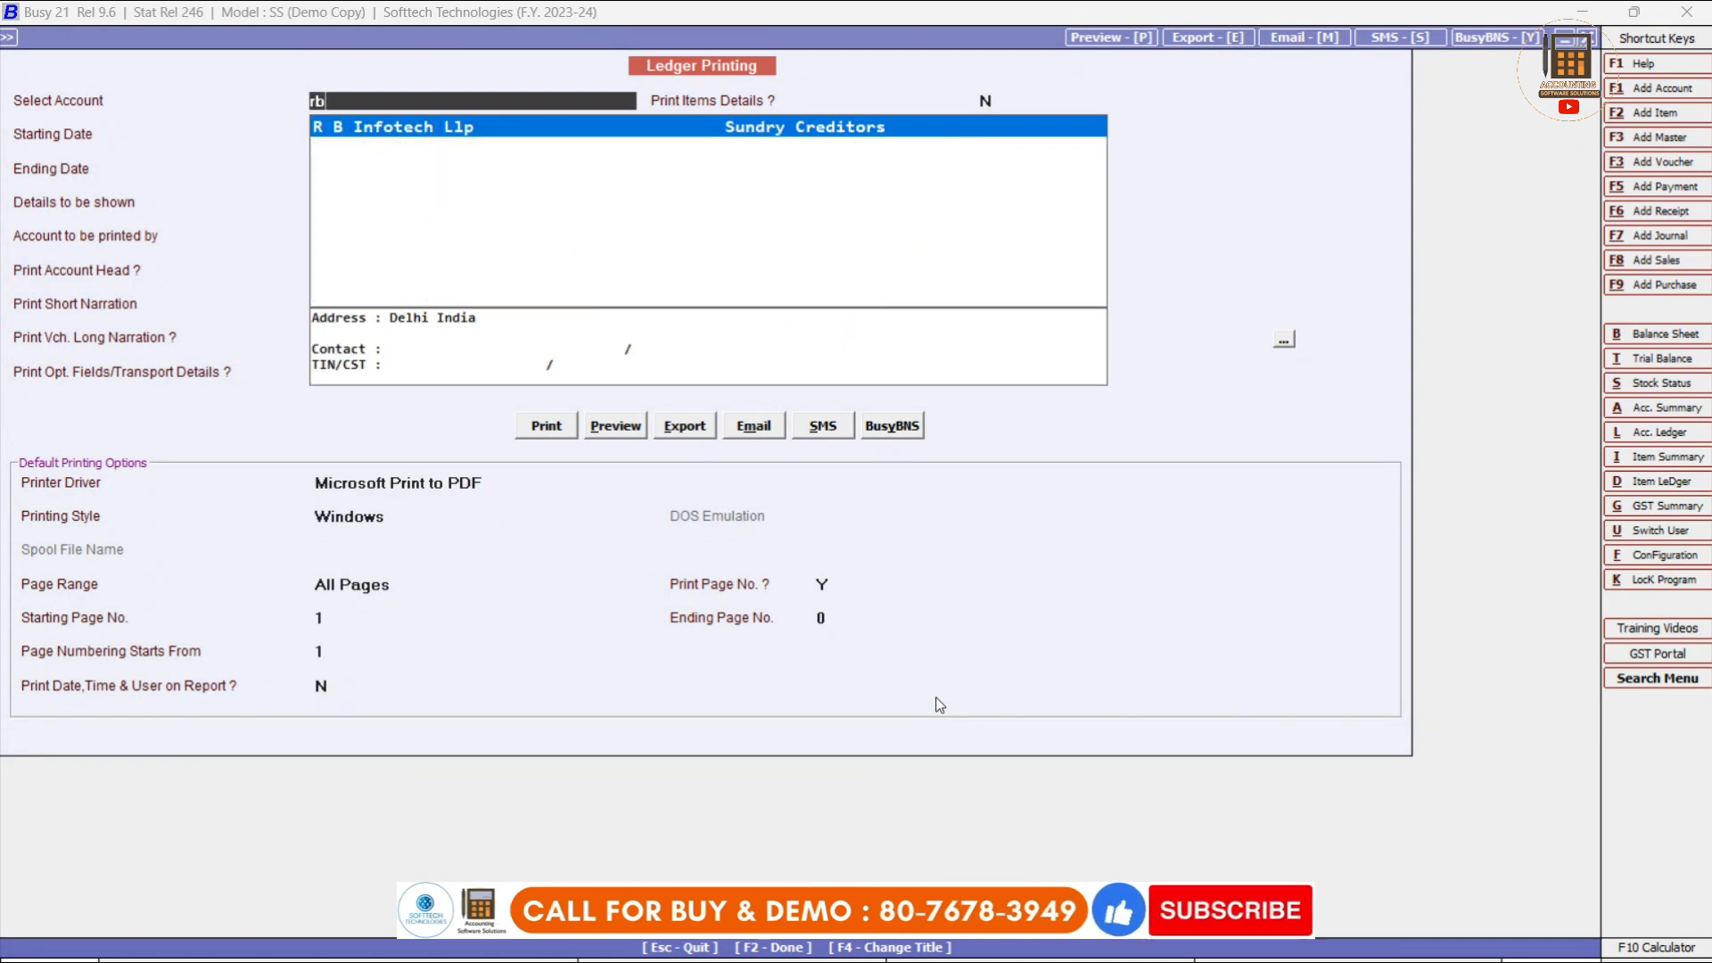
{"action": "key", "text": "Return"}
{"action": "key", "text": "Return"}
{"action": "key", "text": "Return"}
{"action": "key", "text": "Return"}
{"action": "key", "text": "Return"}
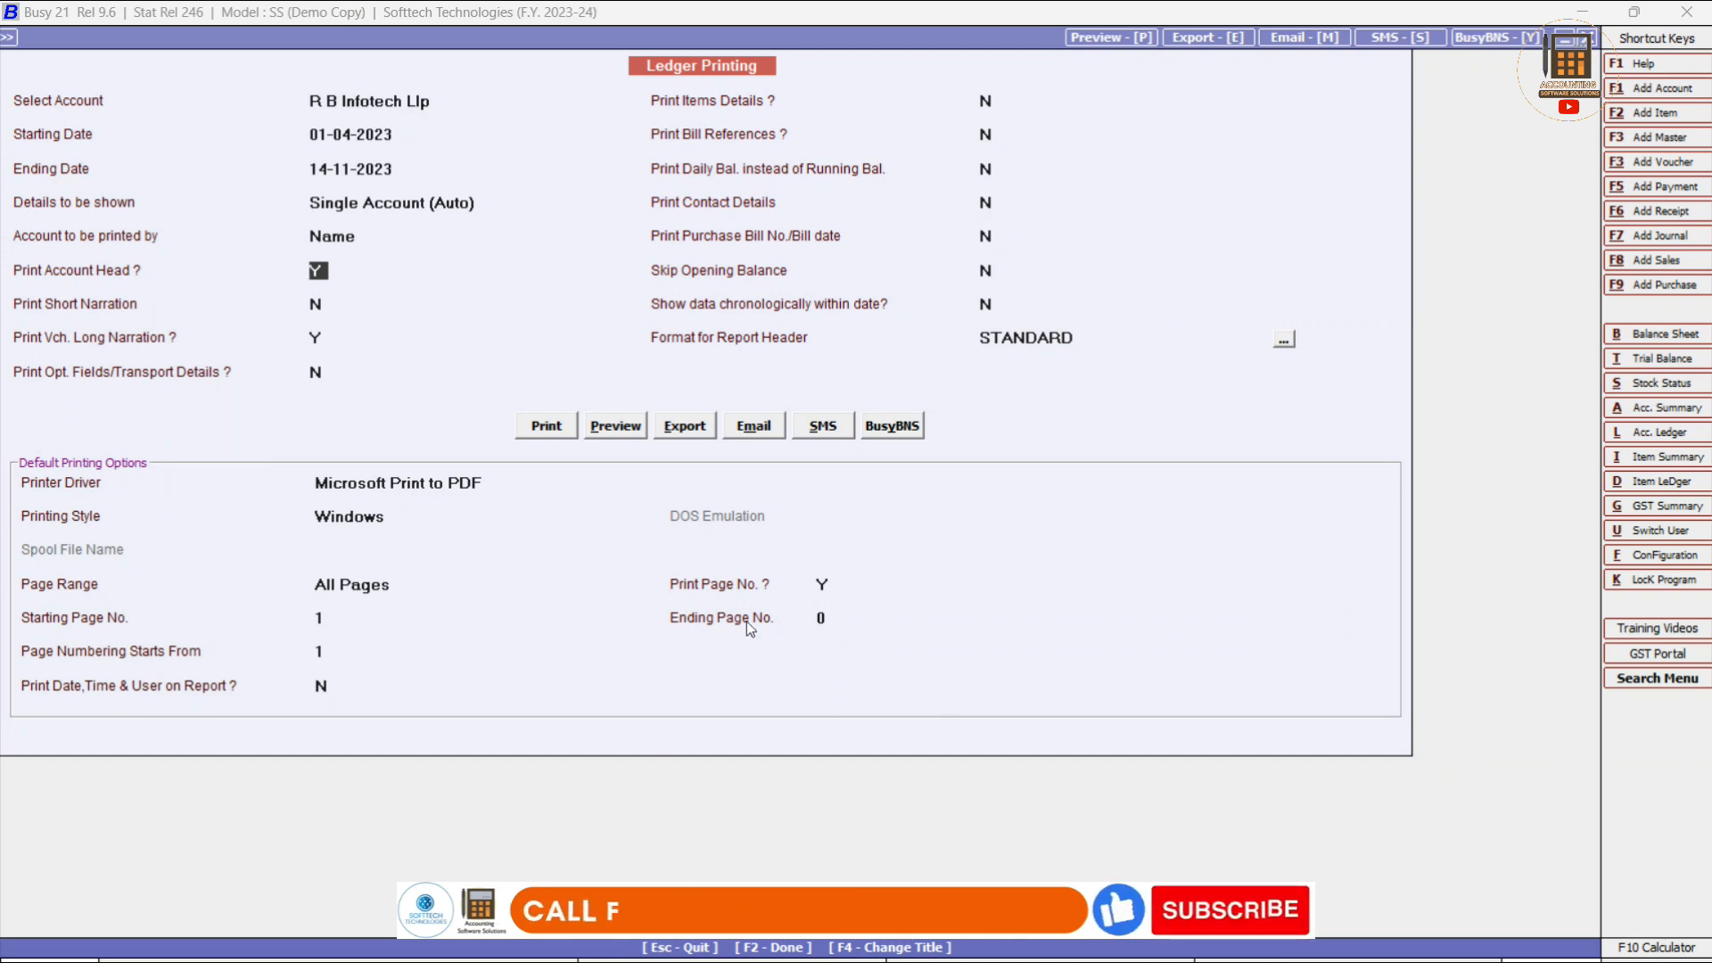
{"action": "left_click", "coordinate": [629, 435]}
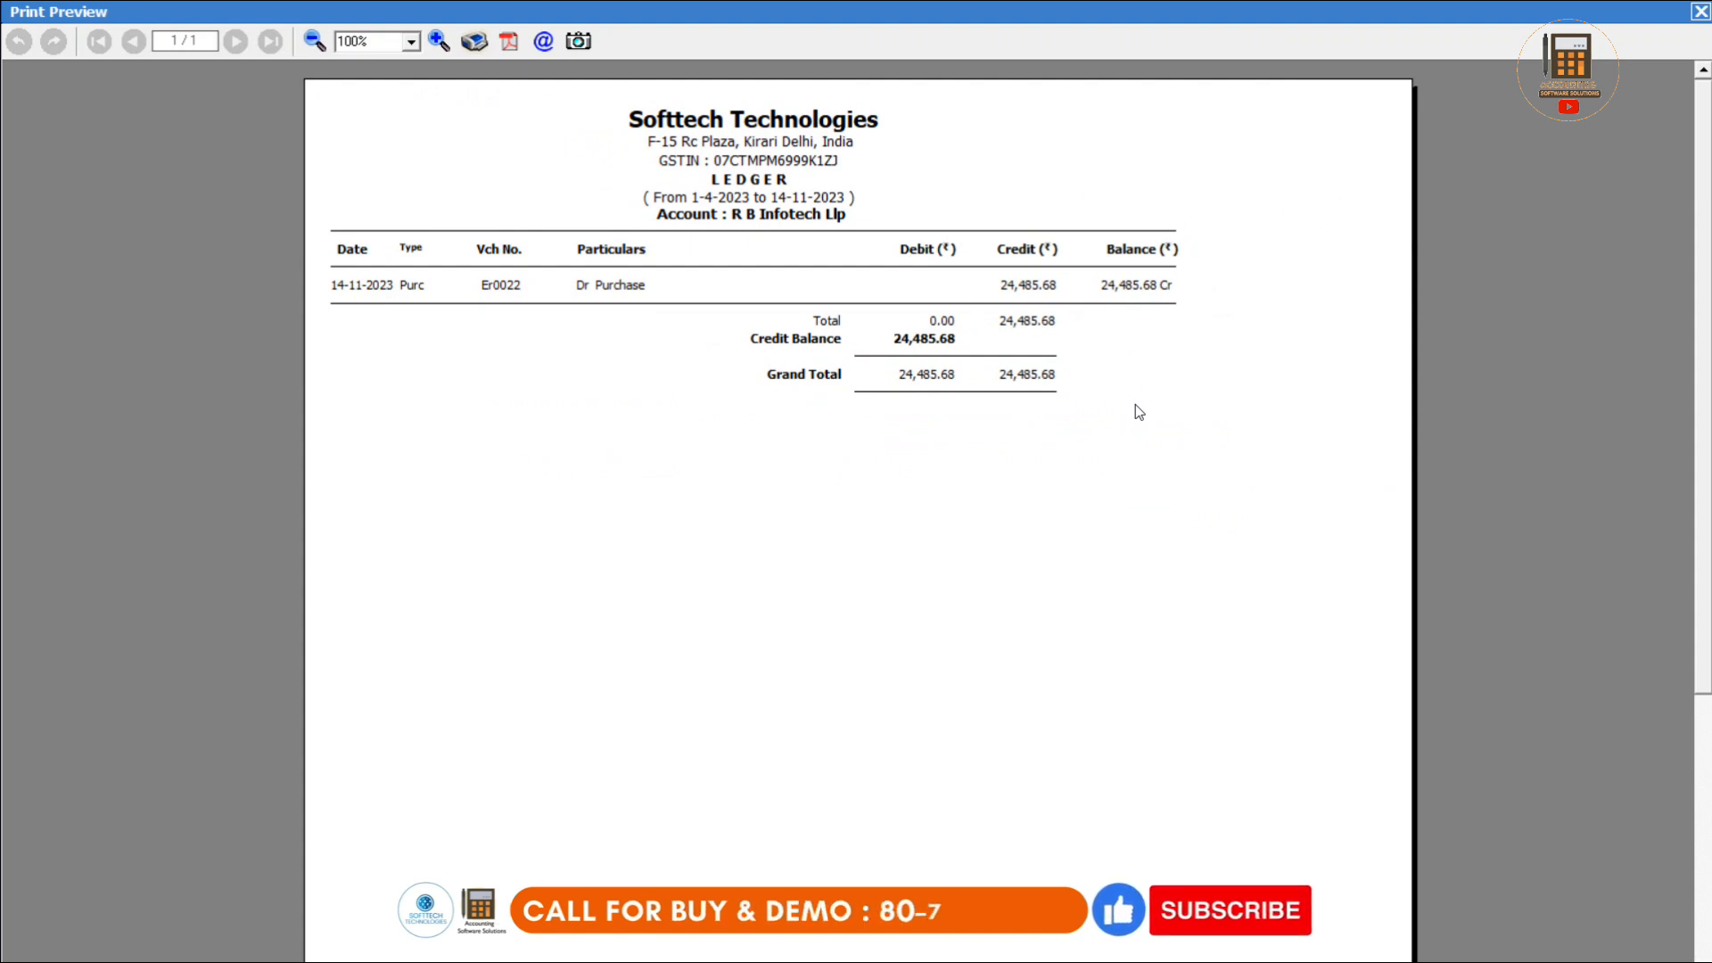
Close the R B Infotech Llp ledger preview showing the 24,485.68 credit balance.
{"action": "key", "text": "Escape"}
{"action": "key", "text": "Escape"}
{"action": "key", "text": "Escape"}
{"action": "key", "text": "Escape"}
{"action": "key", "text": "Escape"}
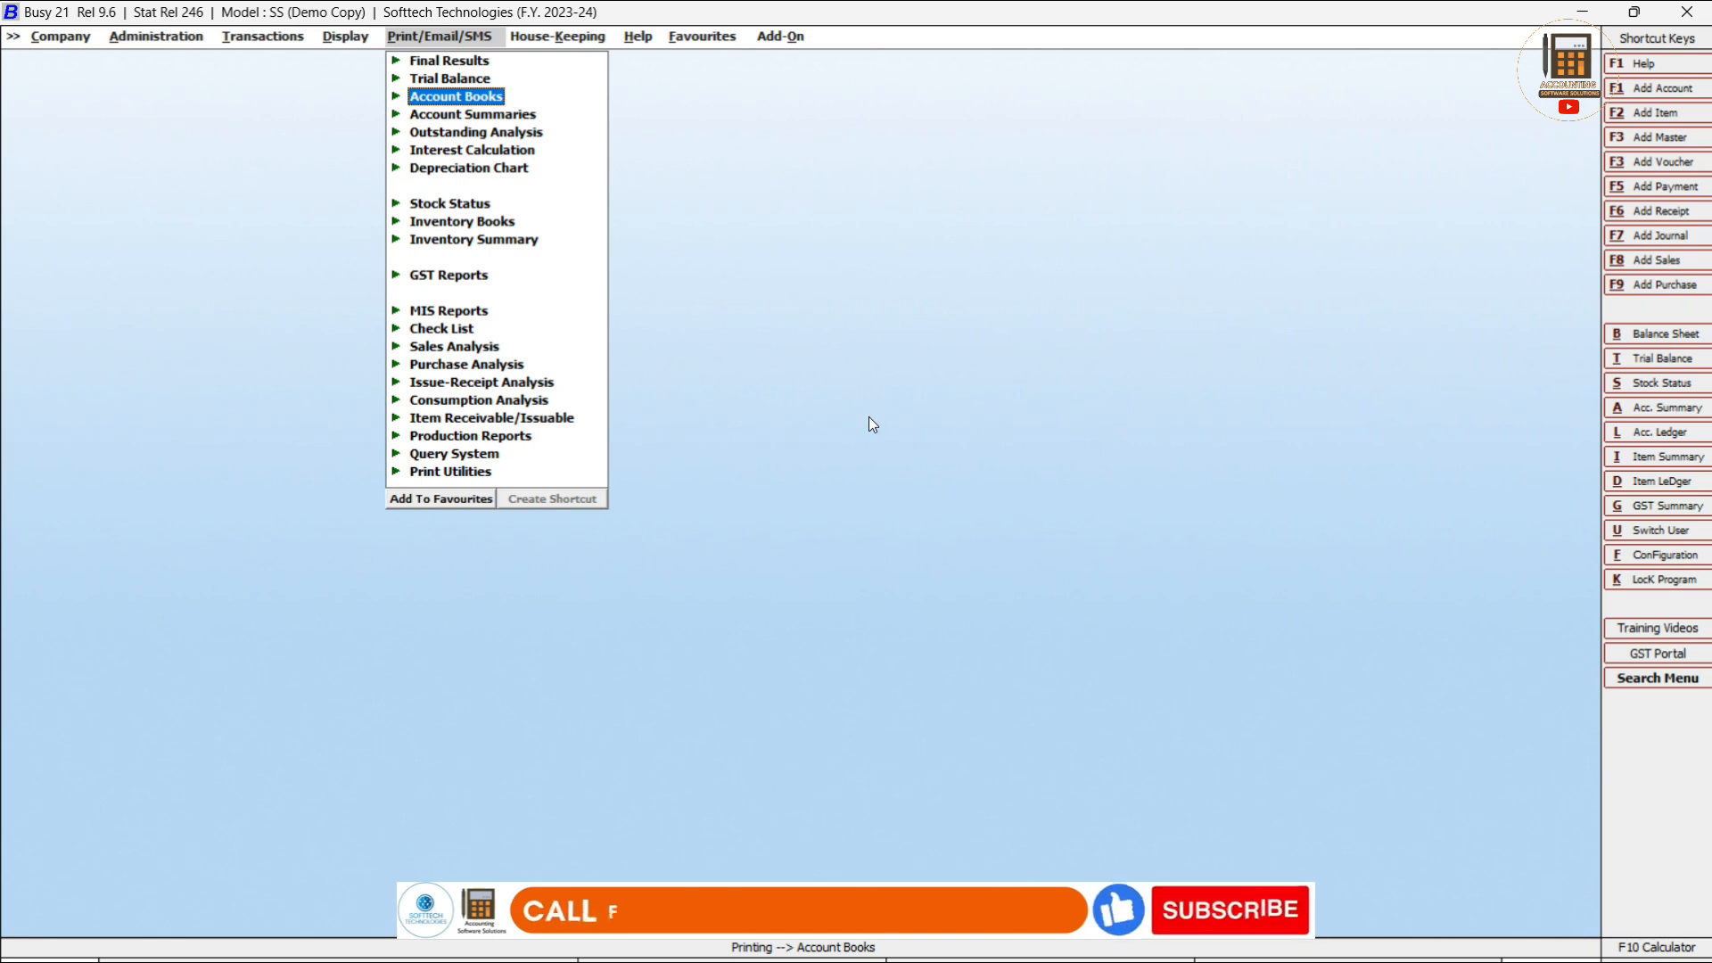
Start a new payment voucher from Transactions > Payment > Add.
{"action": "key", "text": "Left"}
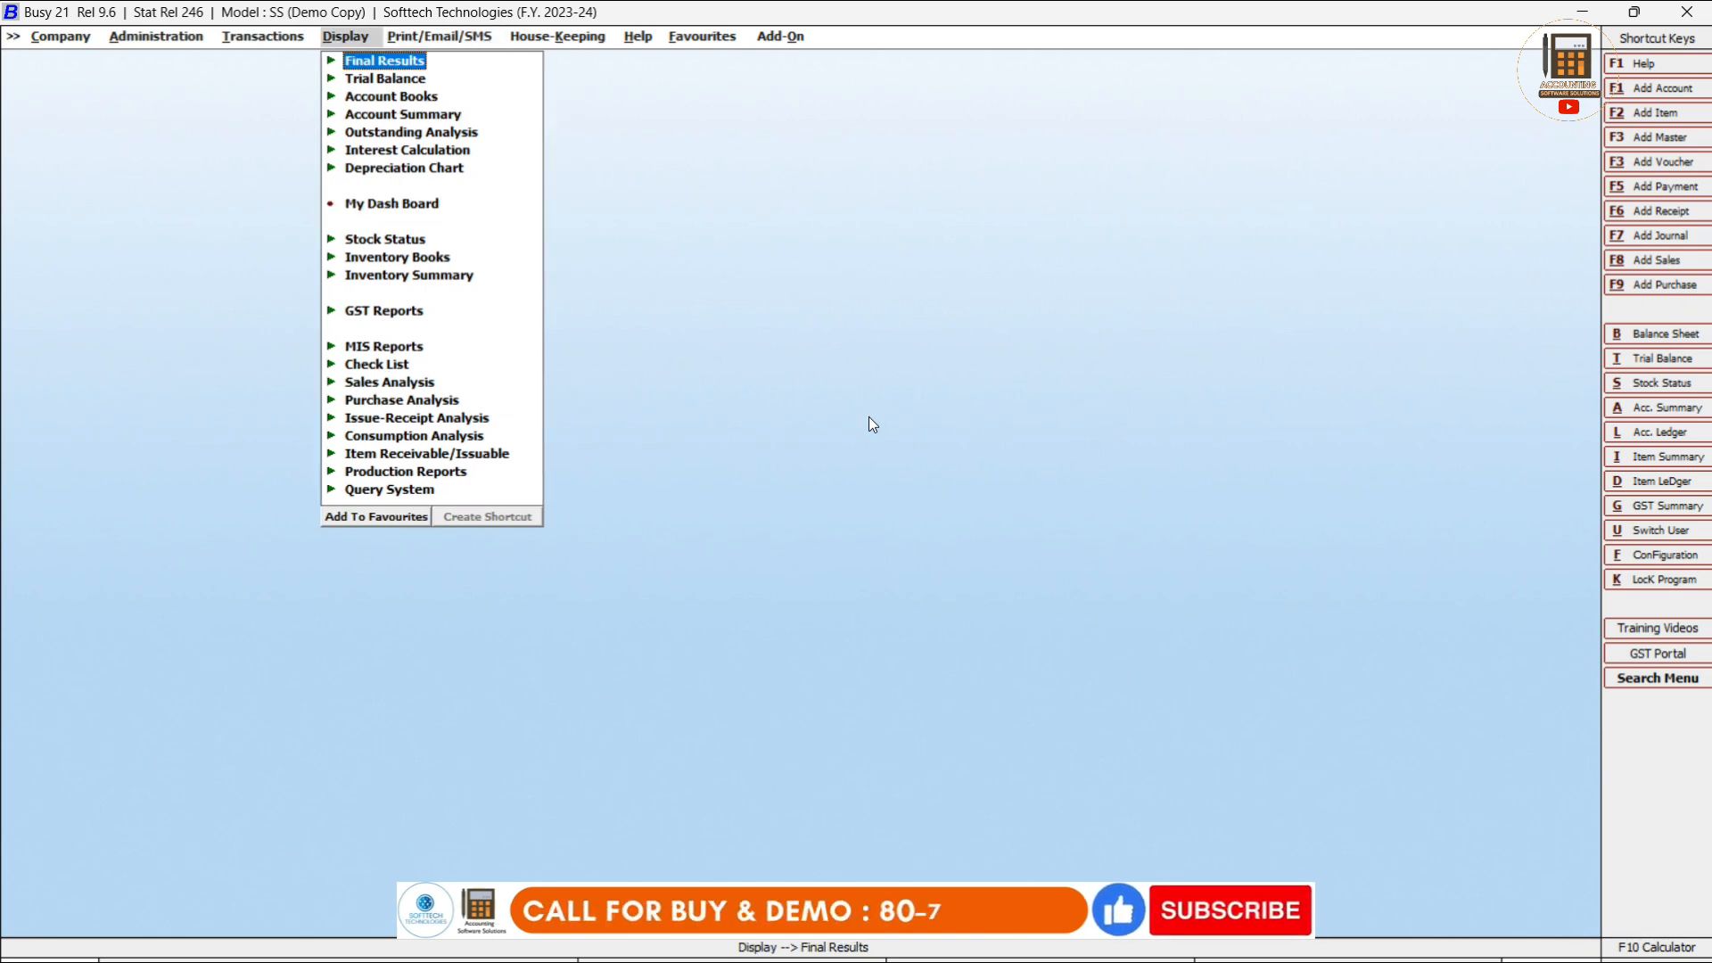
{"action": "key", "text": "Left"}
{"action": "key", "text": "Down"}
{"action": "key", "text": "Down"}
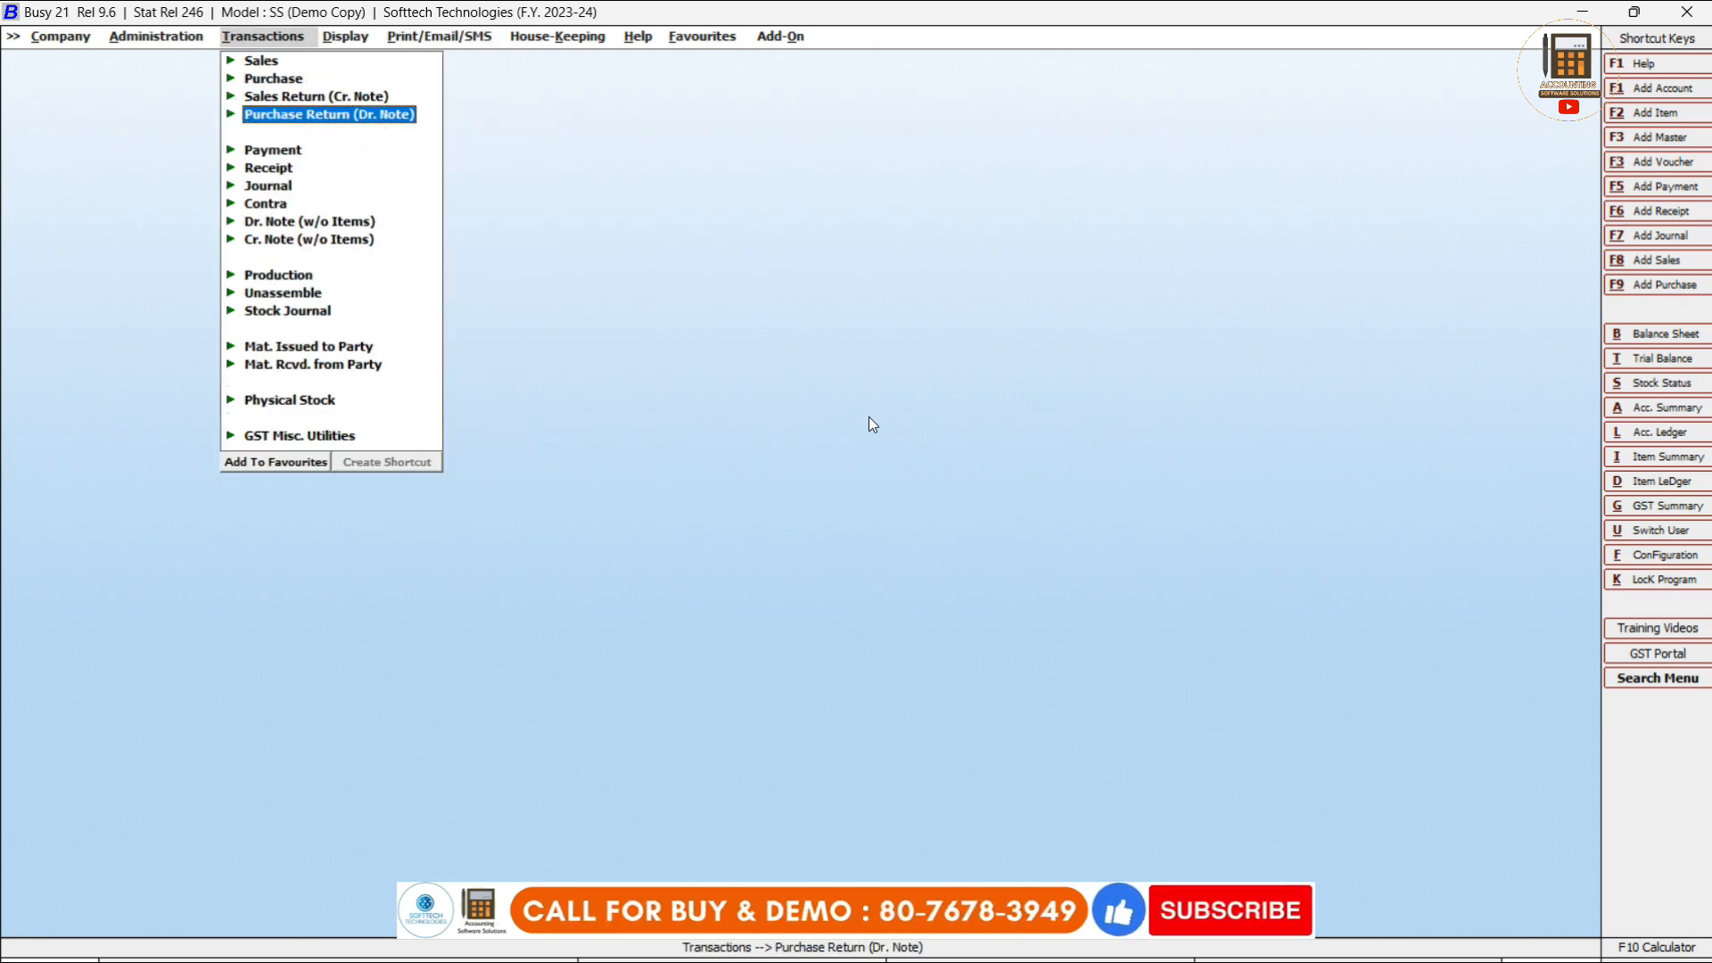
{"action": "key", "text": "Down"}
{"action": "key", "text": "Return"}
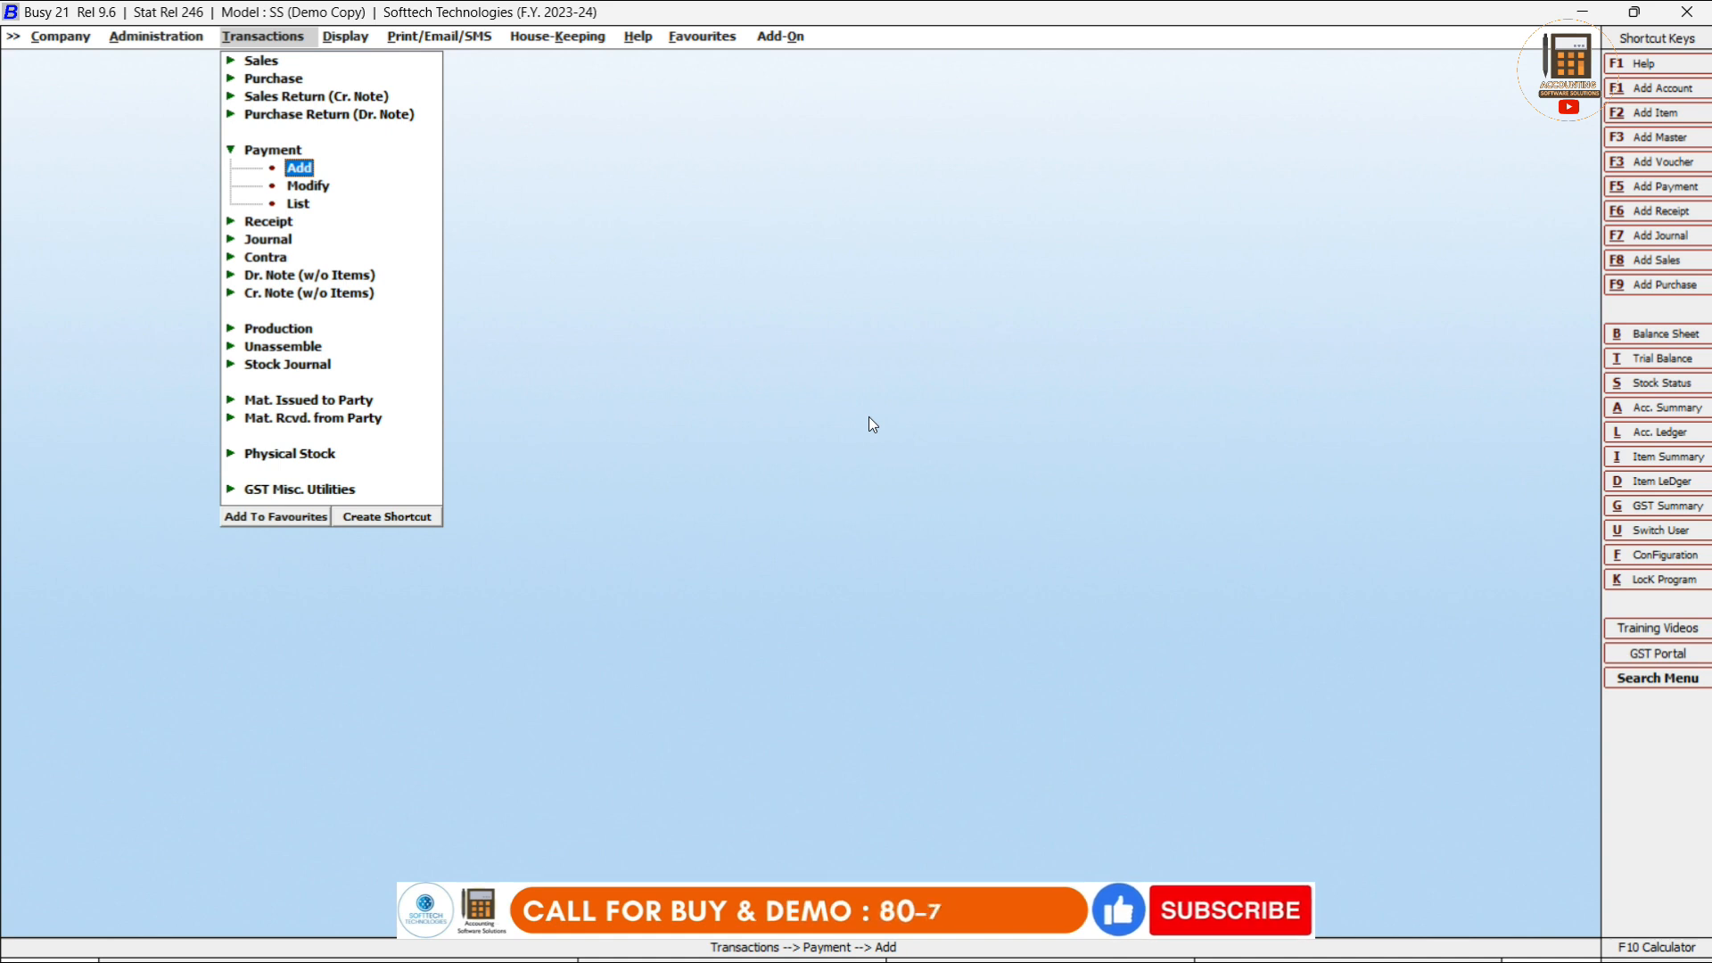
{"action": "key", "text": "Up"}
{"action": "key", "text": "Down"}
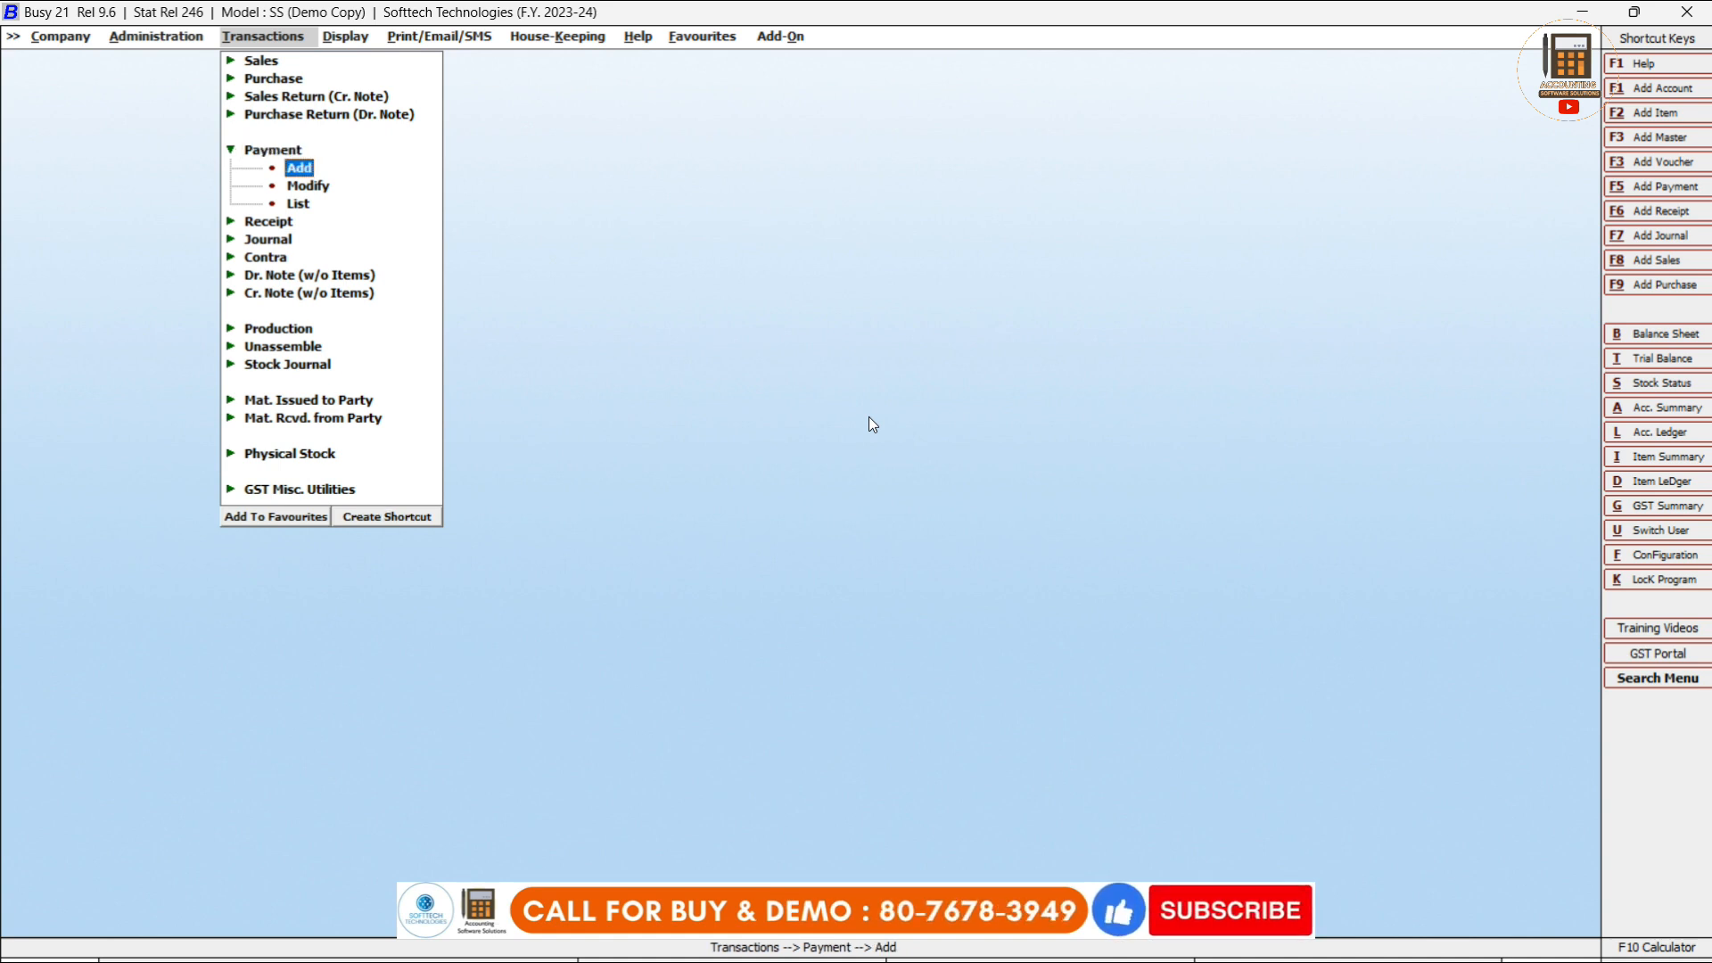
{"action": "key", "text": "Return"}
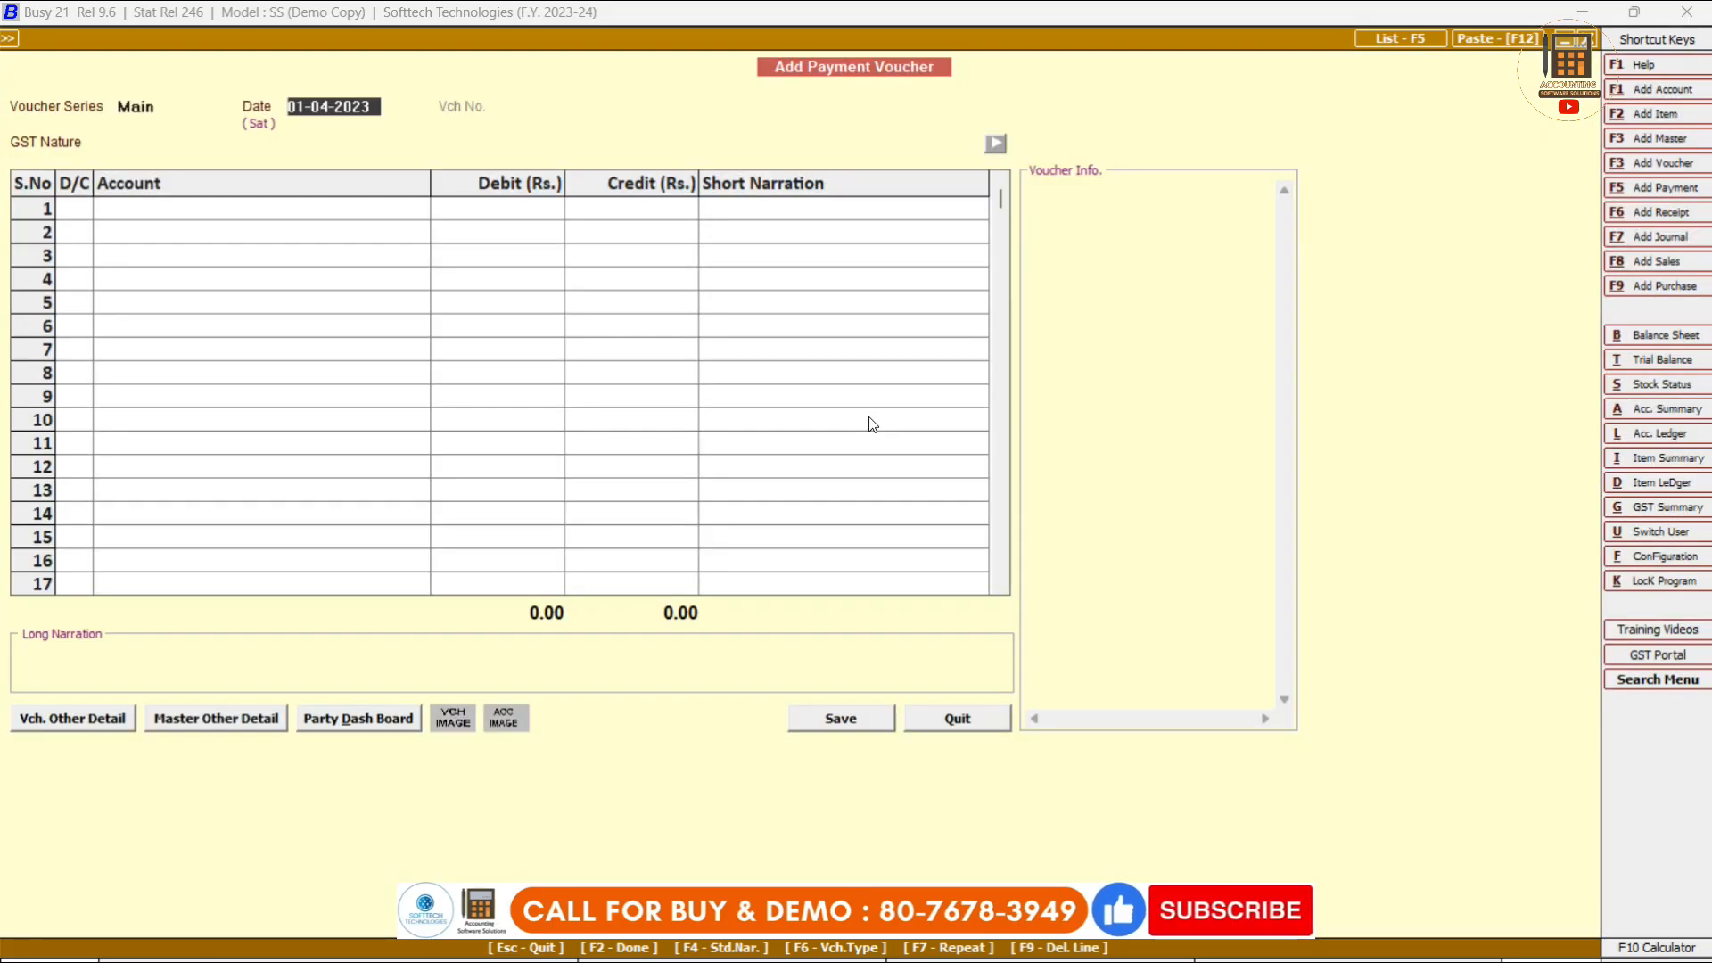
Set GST nature to Not Applicable, debit R B Infotech Llp in row 1, and enter 15000.
{"action": "key", "text": "Return"}
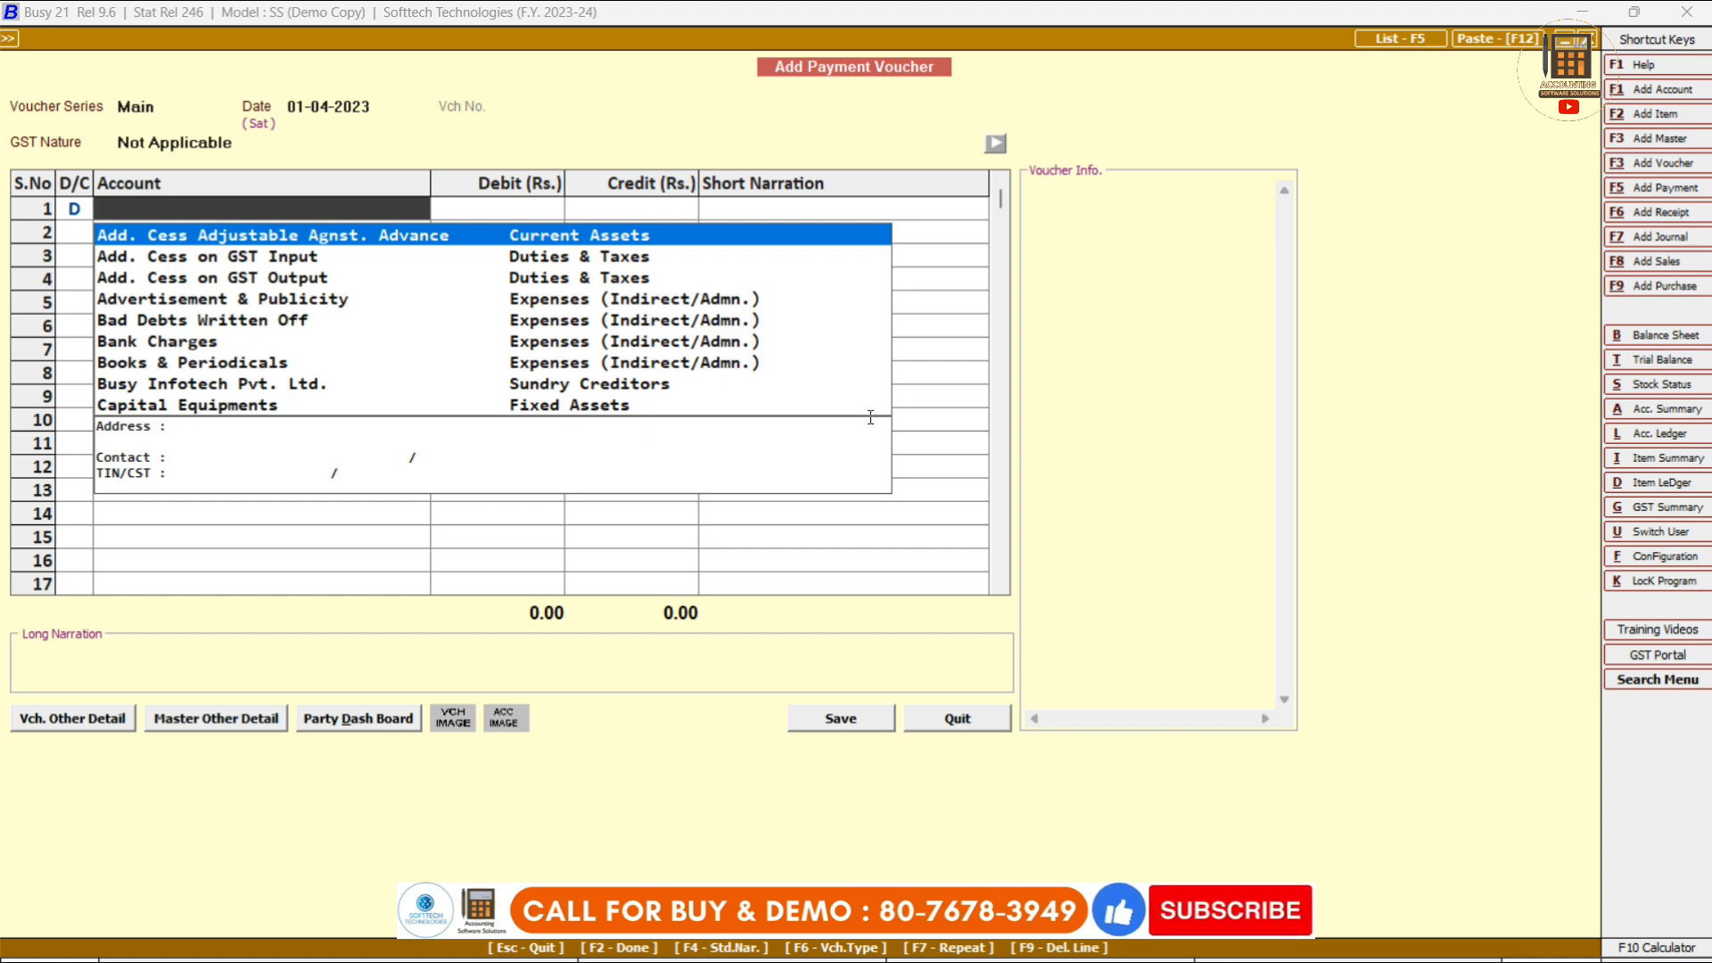
{"action": "type", "text": "rb"}
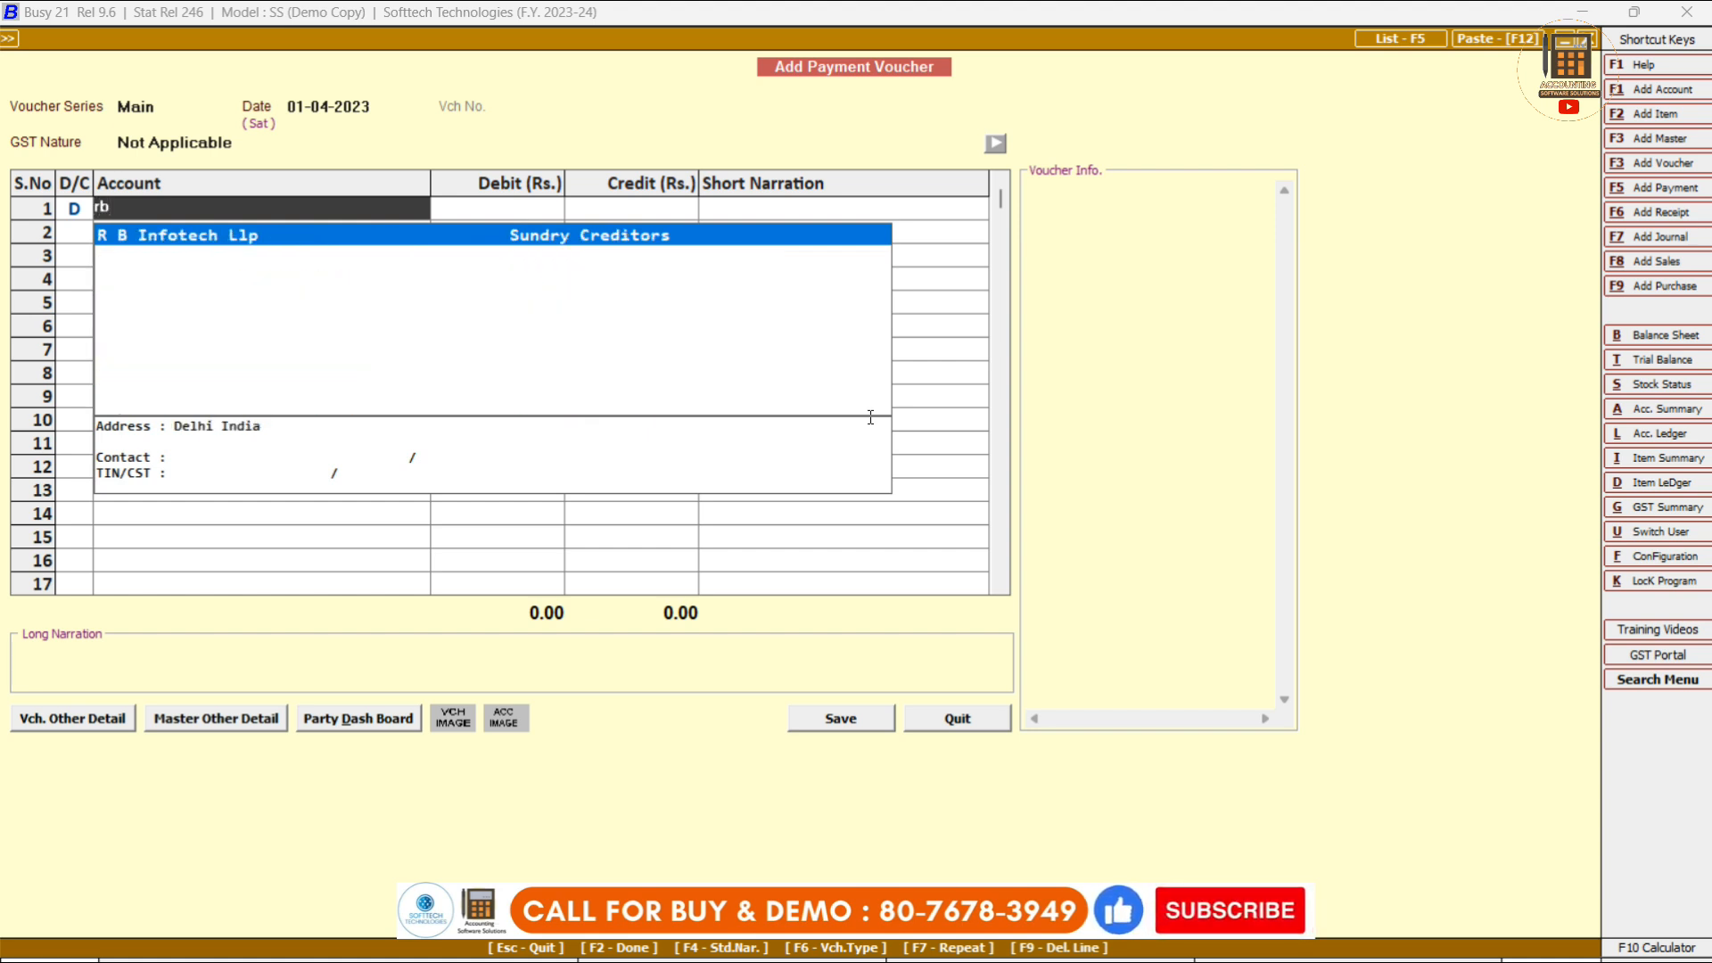
{"action": "key", "text": "Return"}
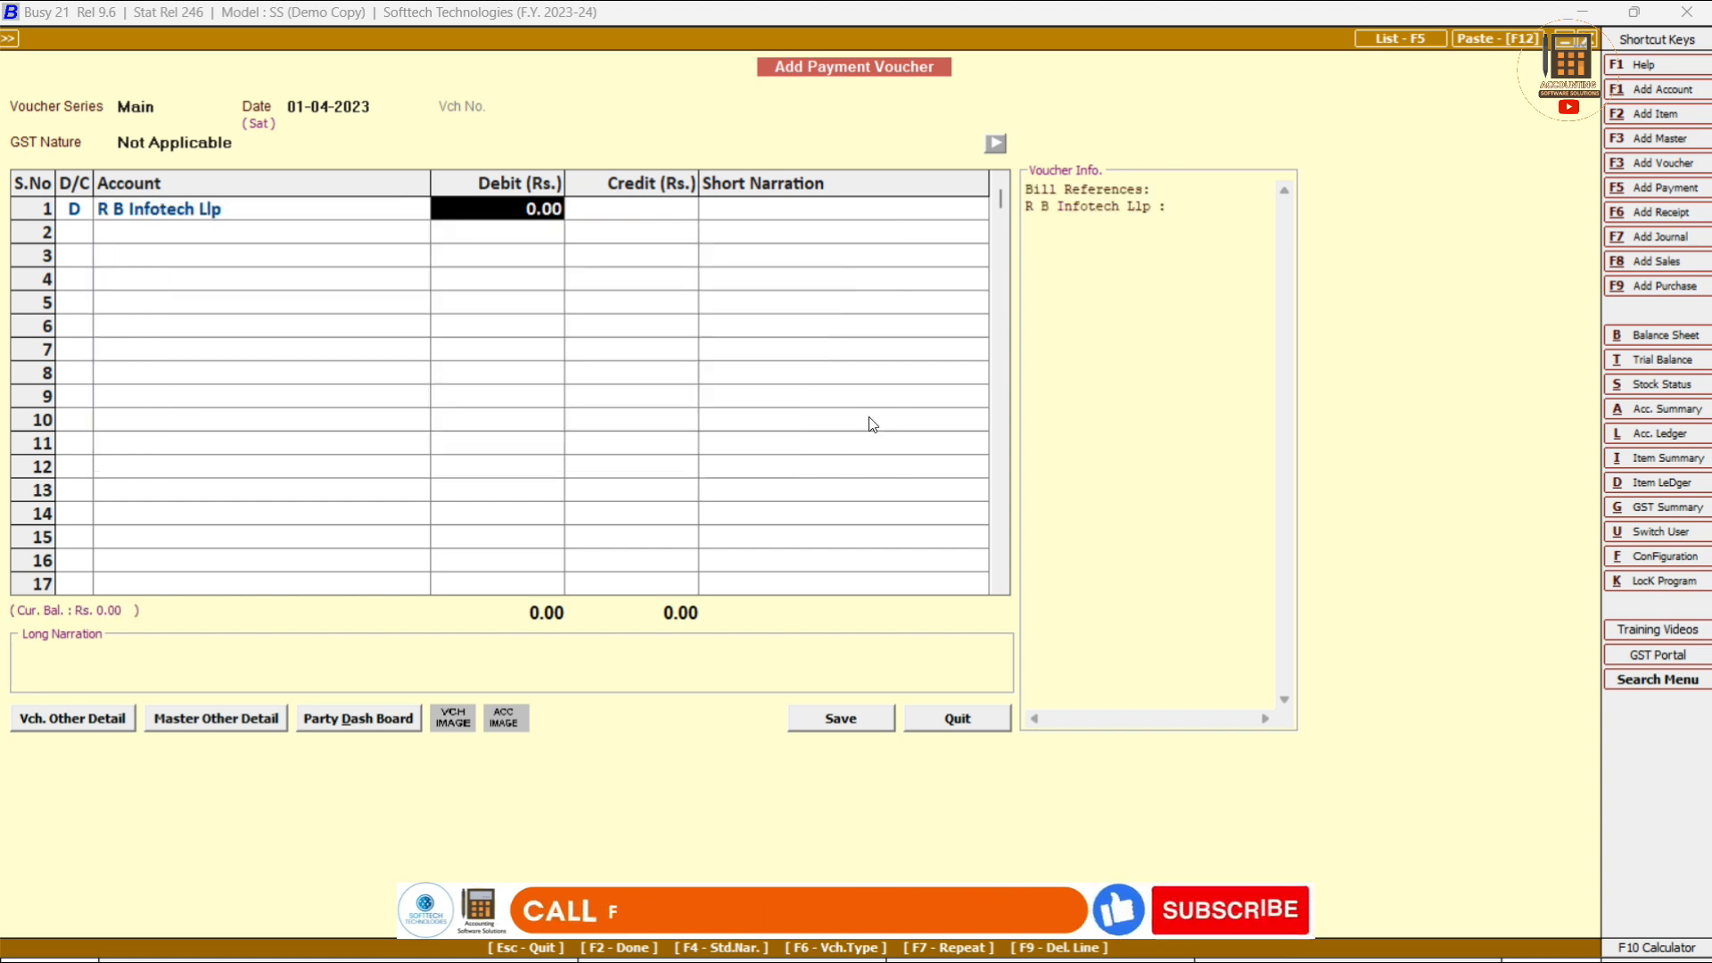
{"action": "type", "text": "15000"}
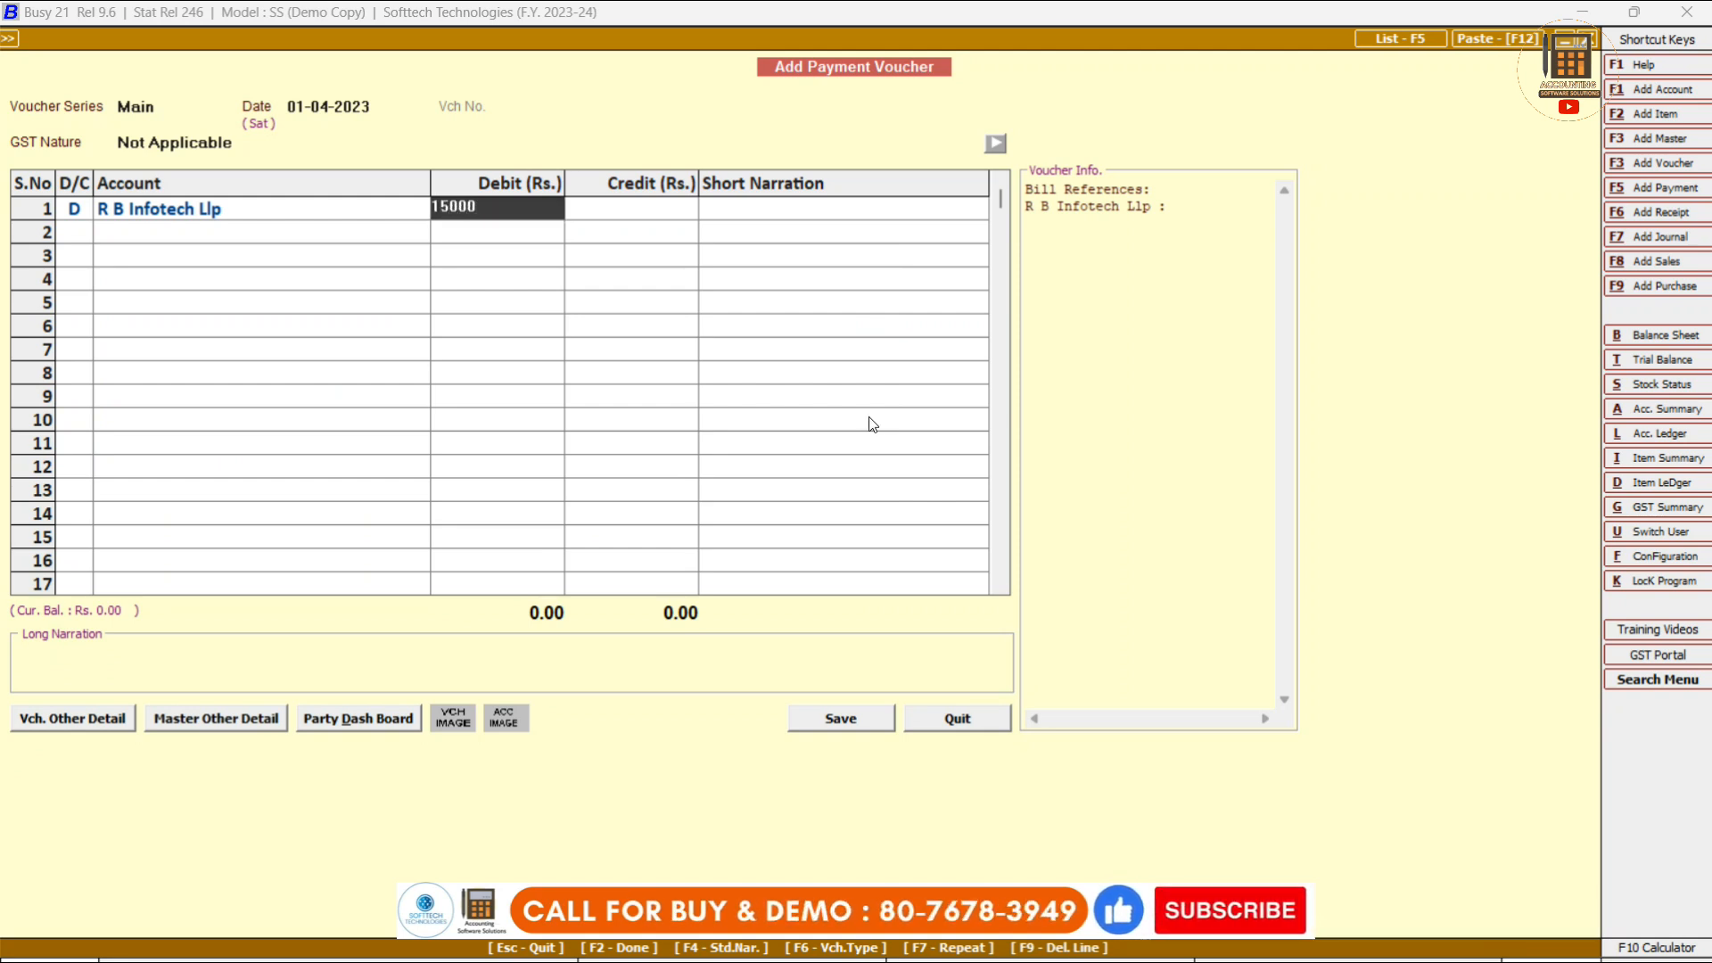
Adjust the 15,000.00 debit against purchase bill Er0022 in the bill-by-bill dialog.
{"action": "key", "text": "Return"}
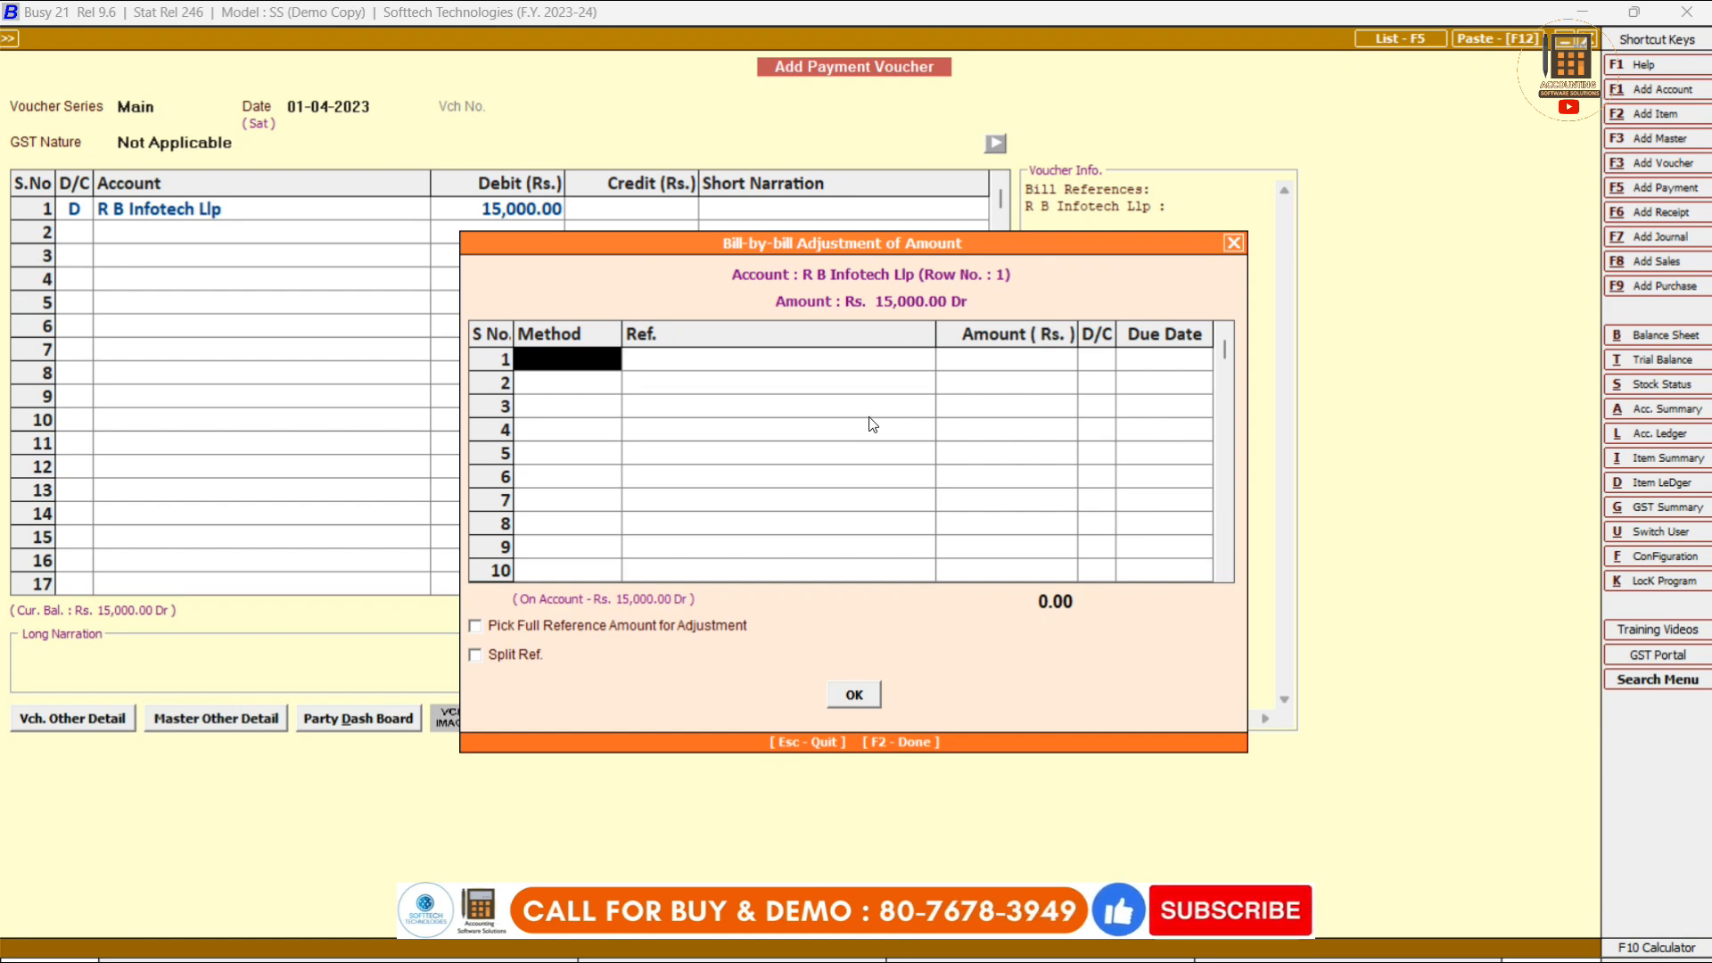
{"action": "key", "text": "space"}
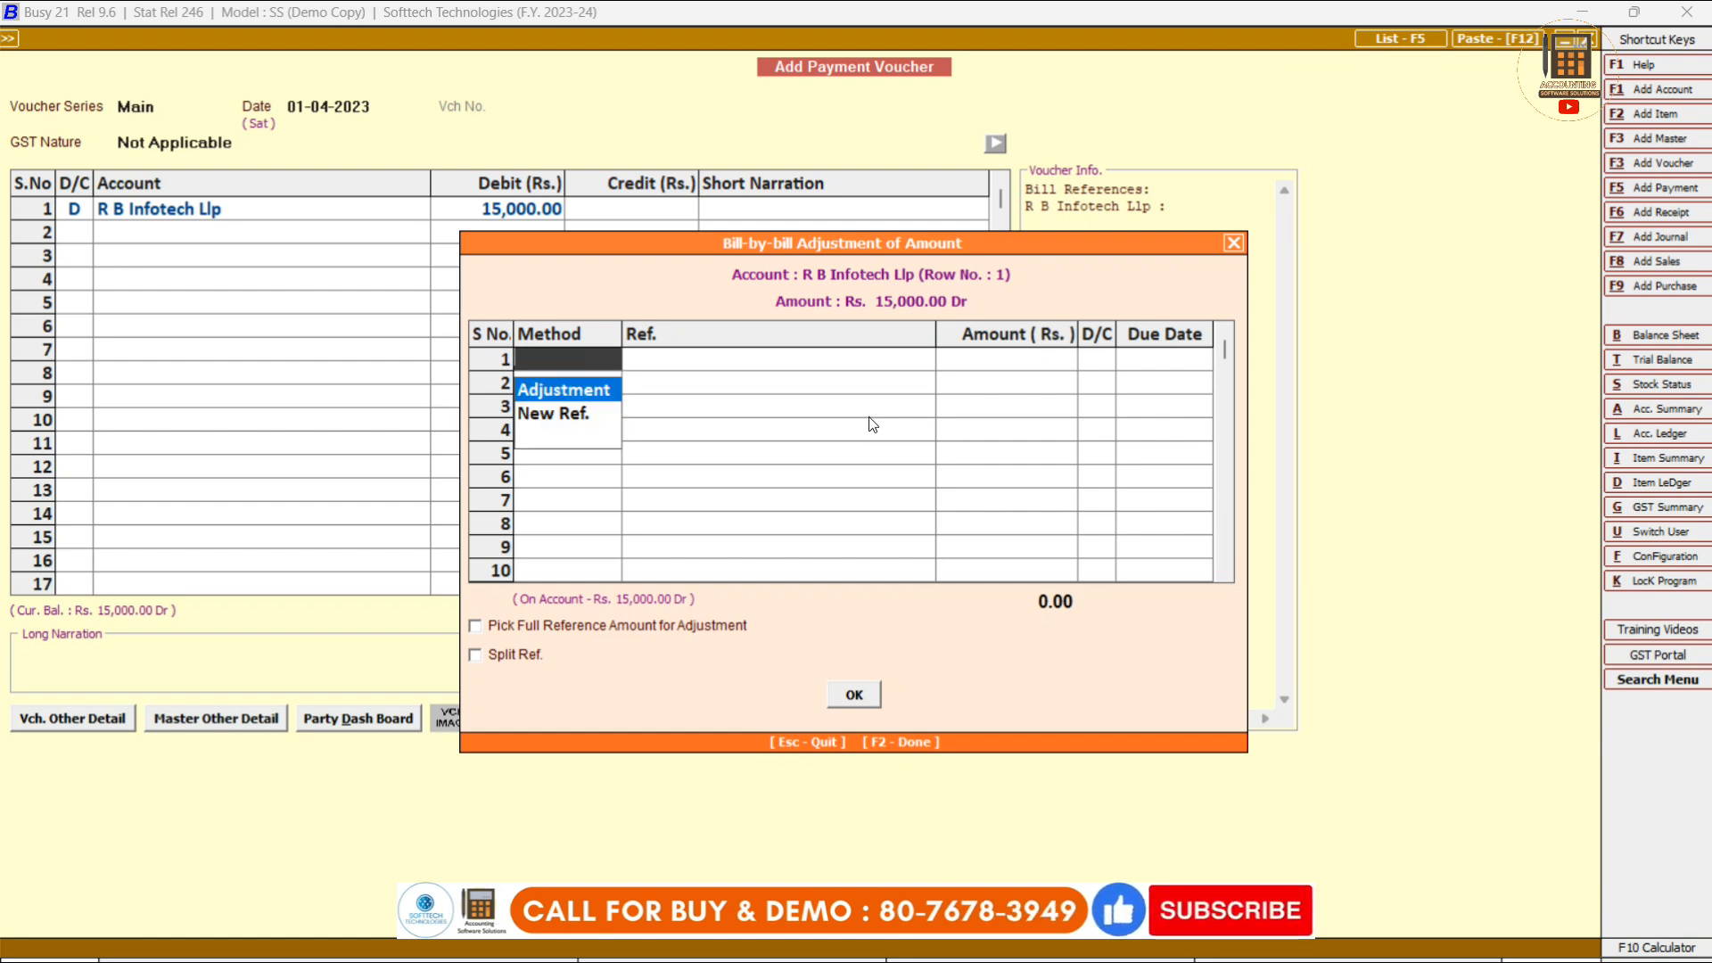
{"action": "key", "text": "Return"}
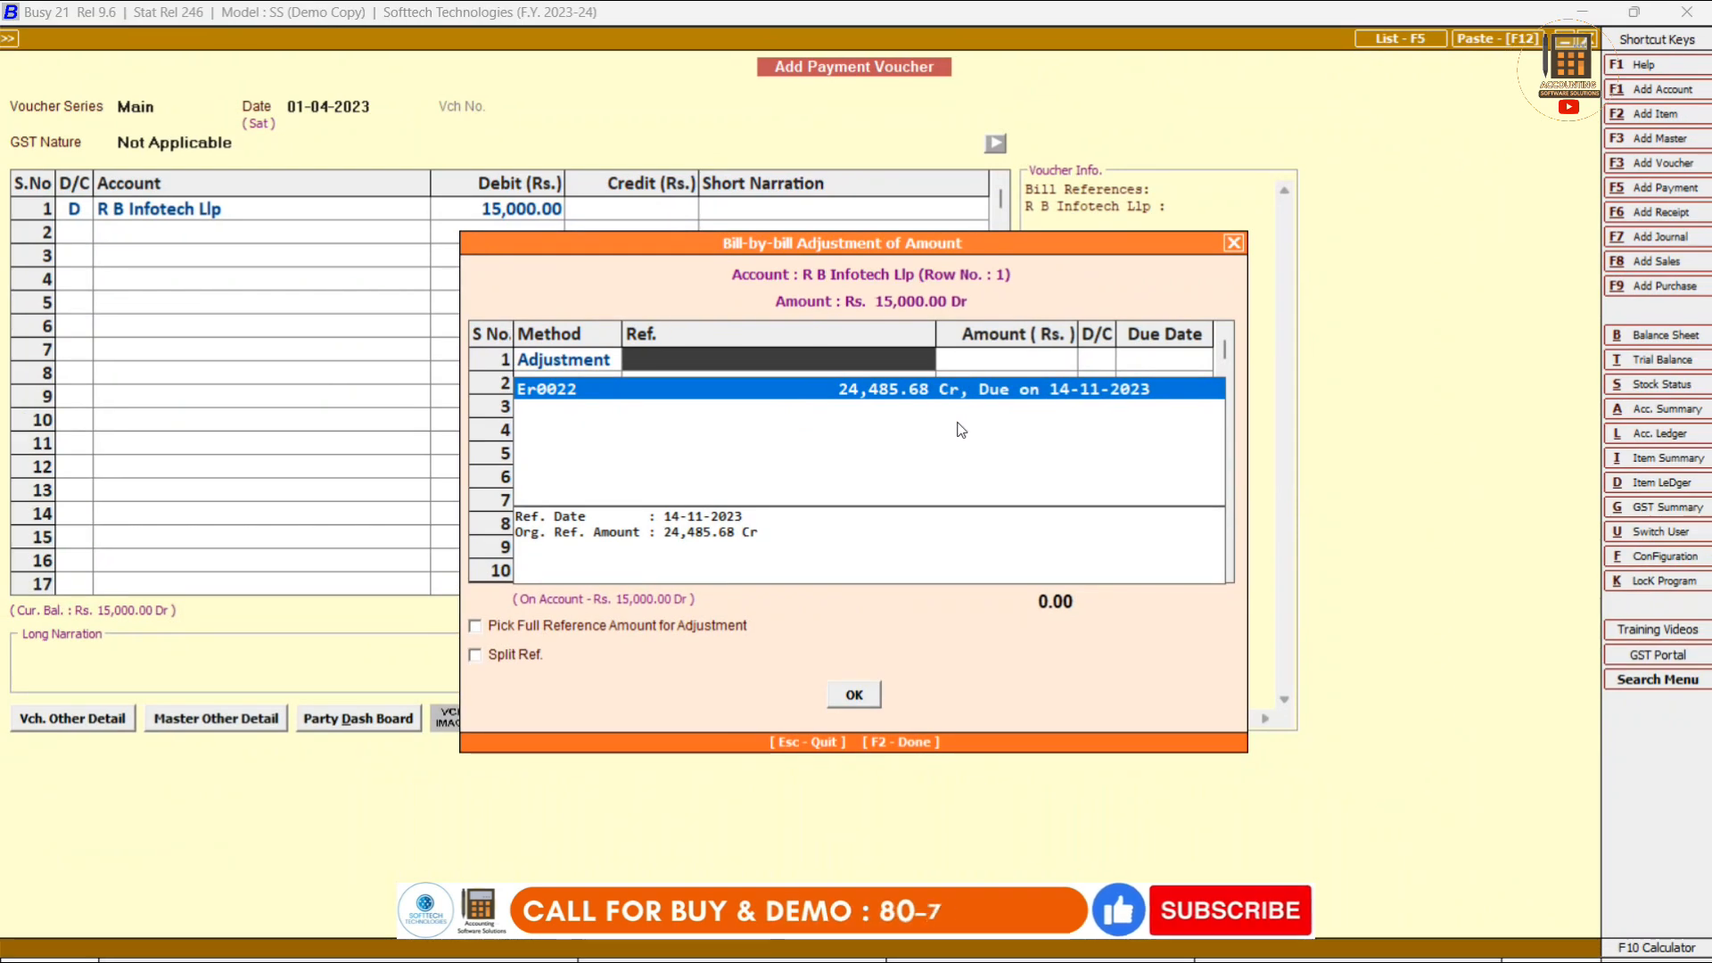
{"action": "key", "text": "Return"}
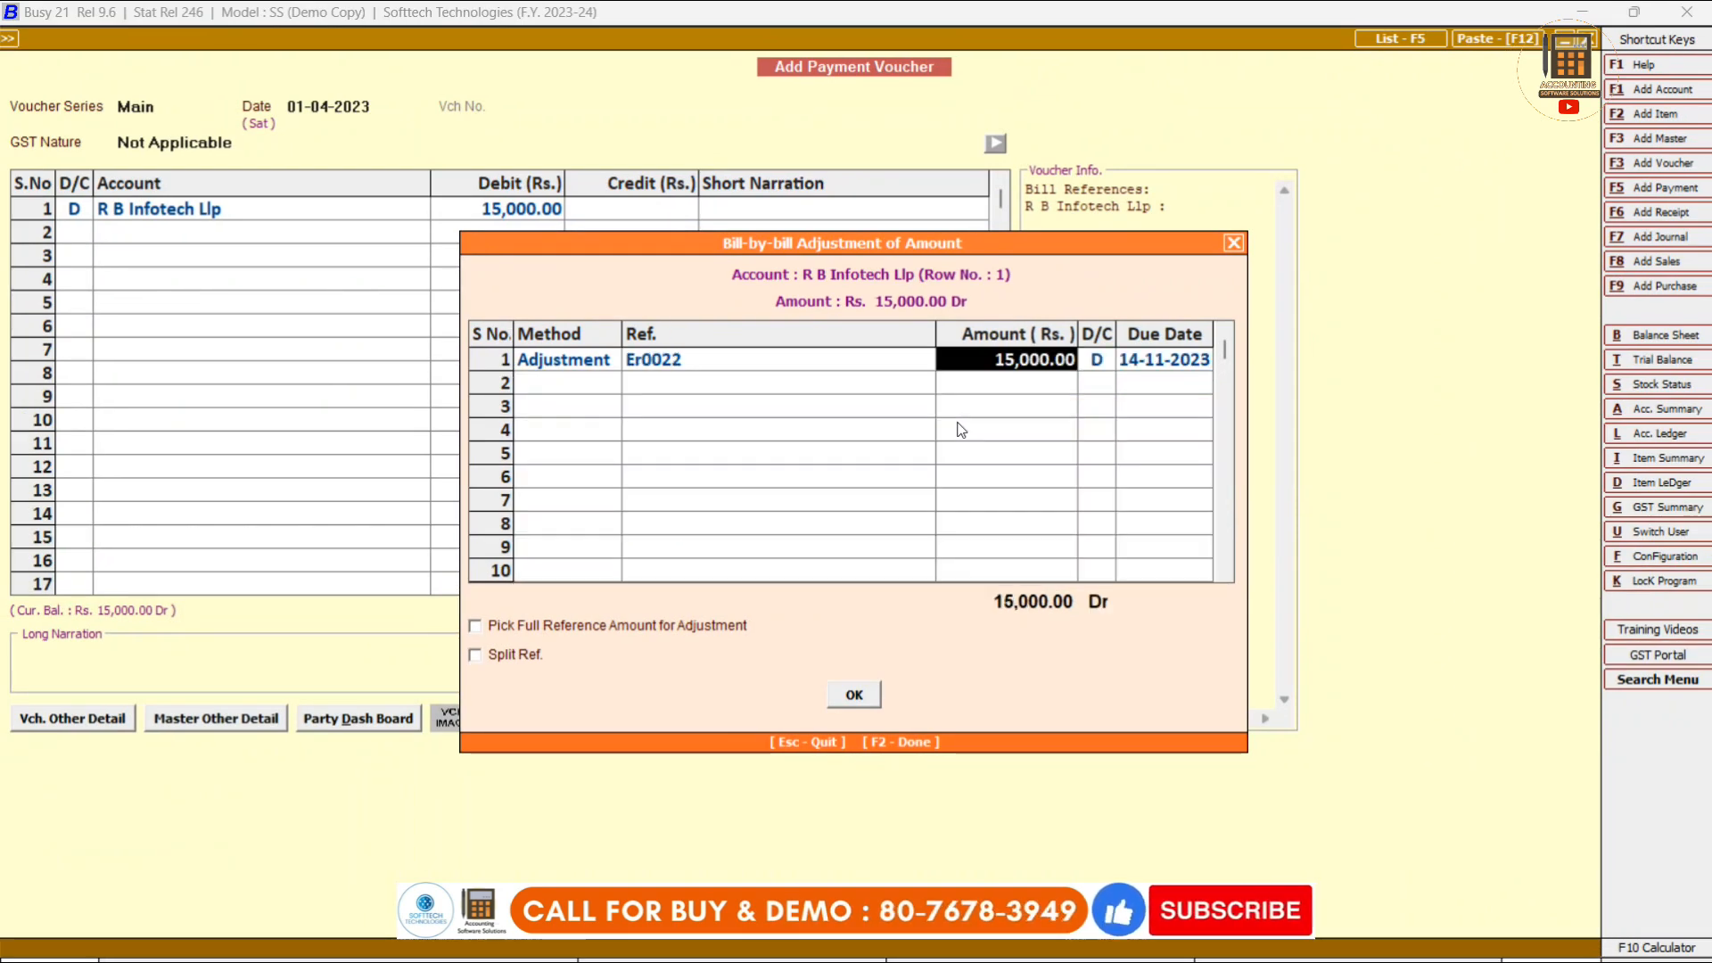
{"action": "key", "text": "Return"}
{"action": "key", "text": "Return"}
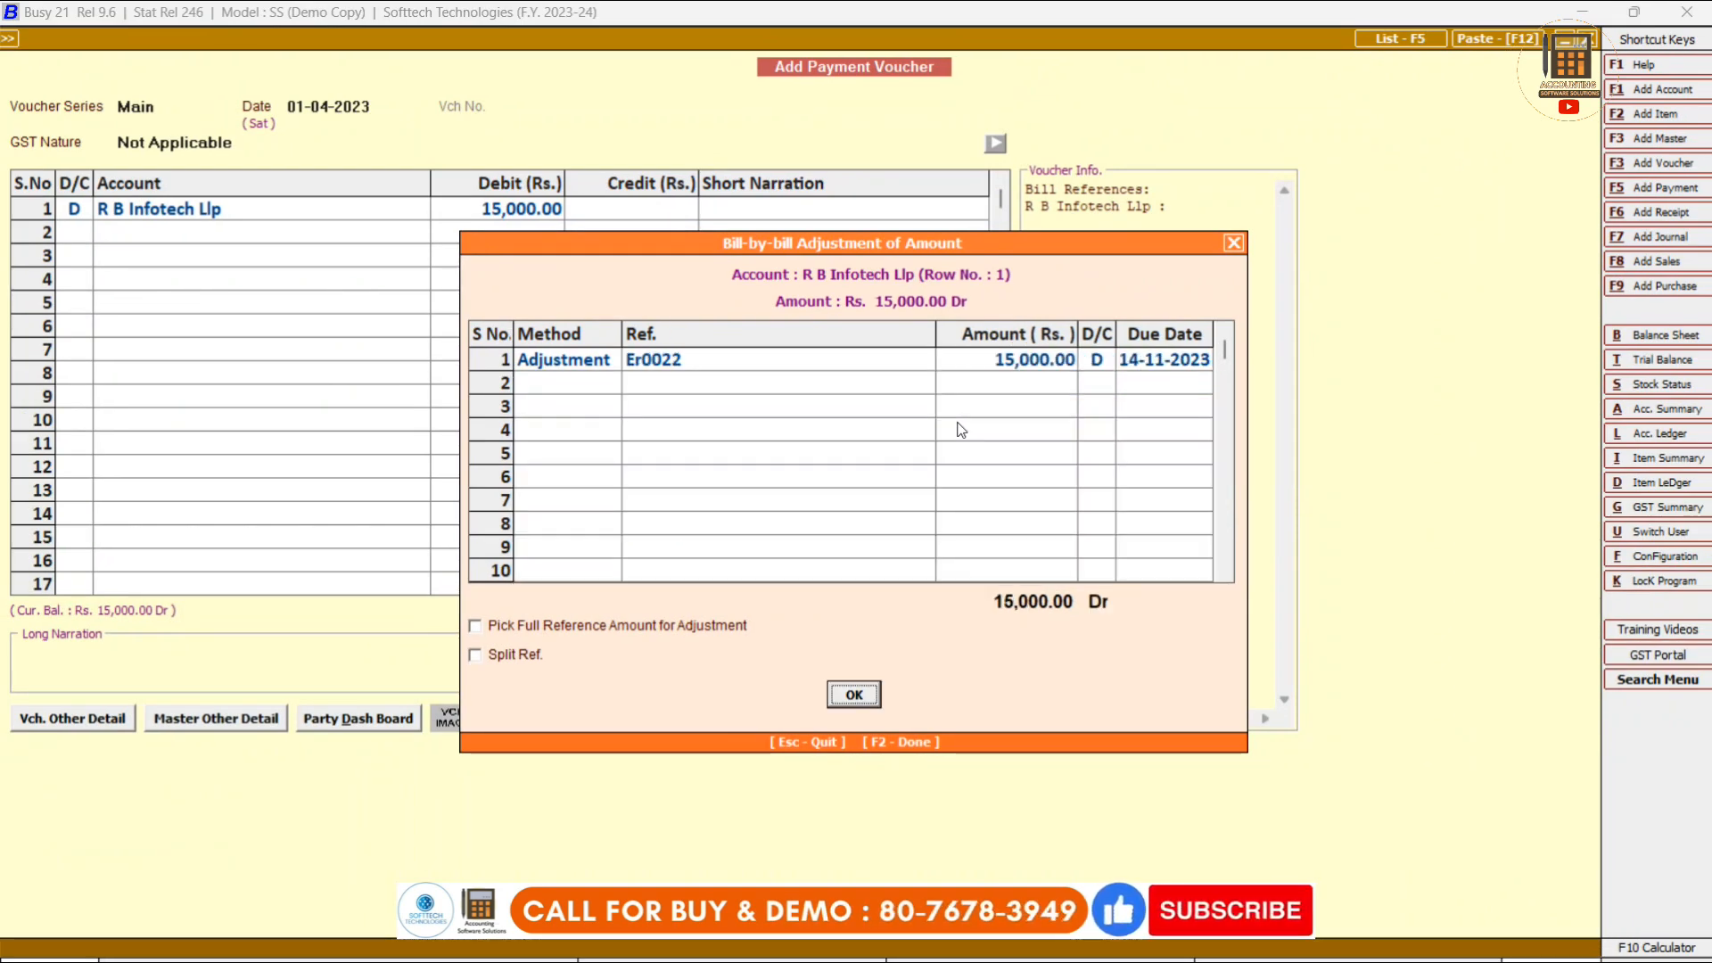
{"action": "key", "text": "Return"}
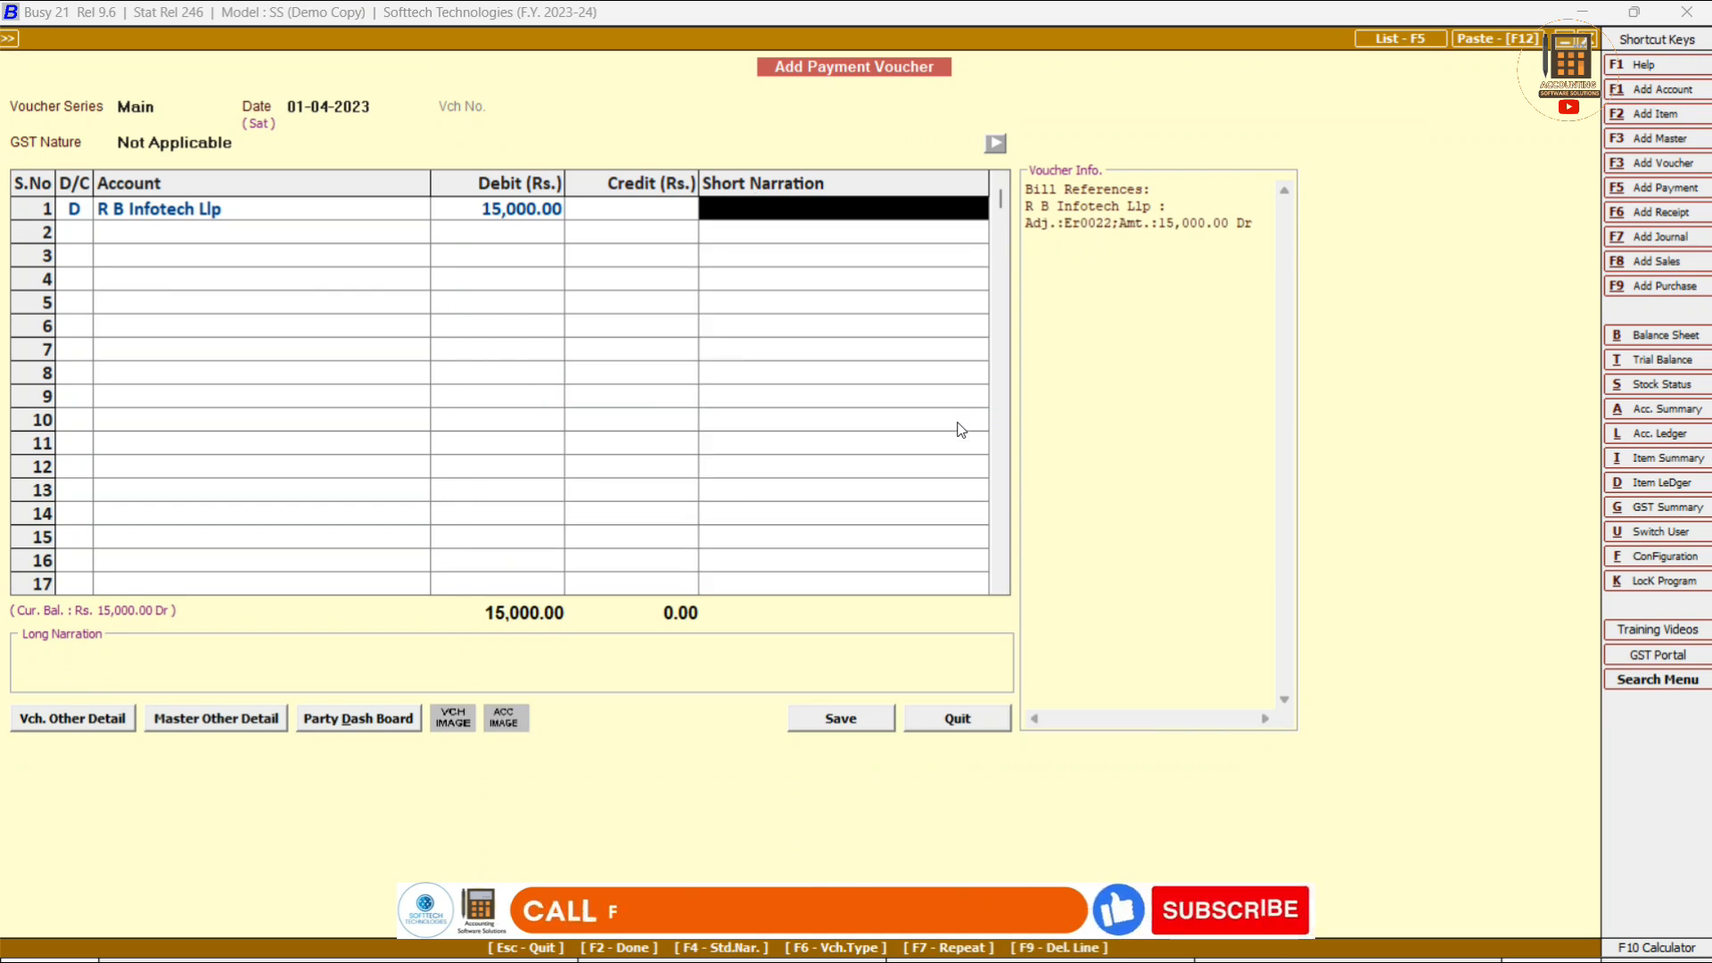
Create account 'Icici Bank' under Bank Accounts and credit it on row 2.
{"action": "key", "text": "Return"}
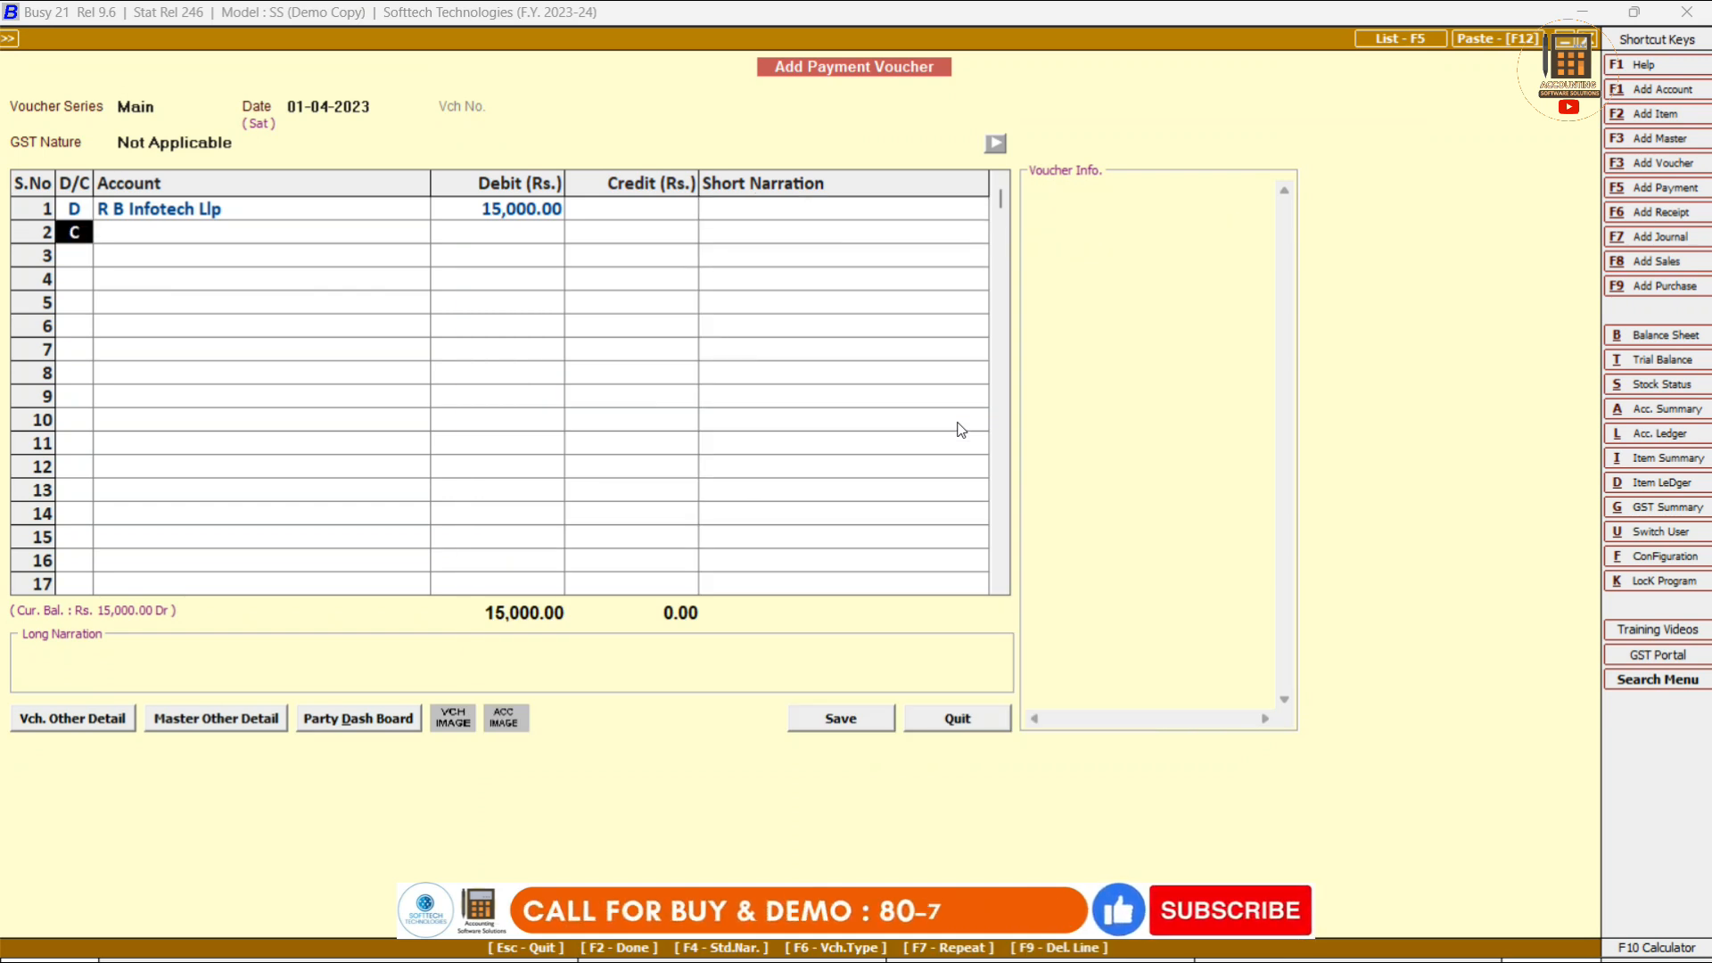
{"action": "key", "text": "Return"}
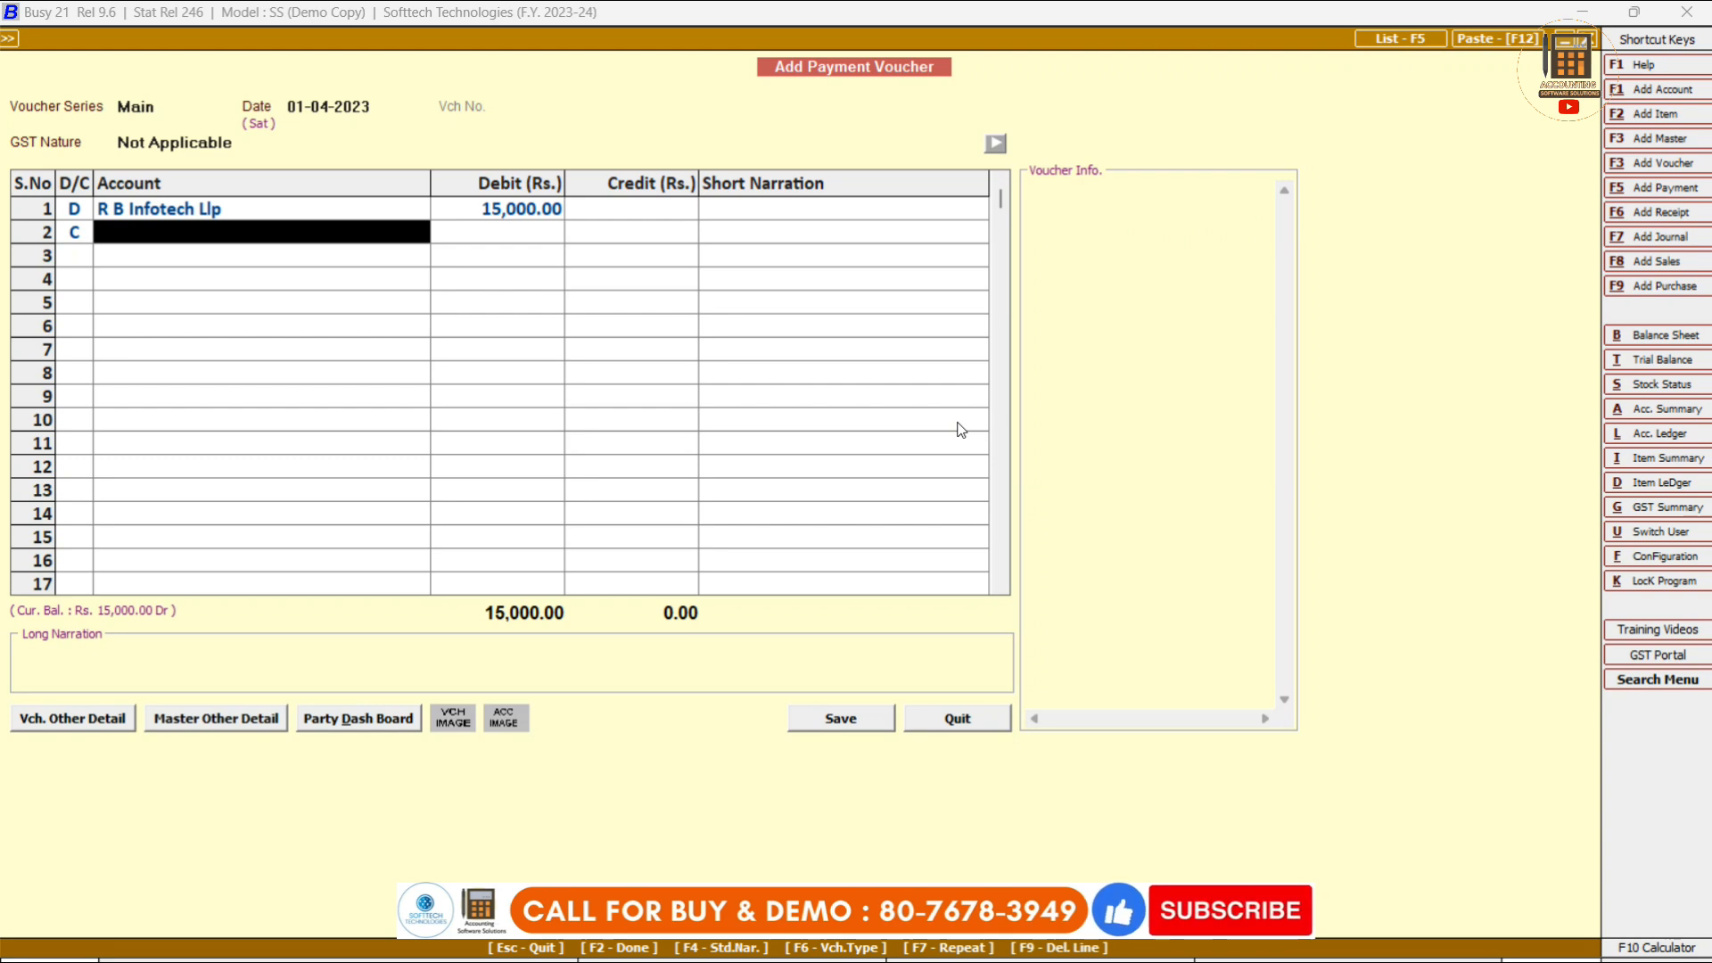
{"action": "type", "text": "cas"}
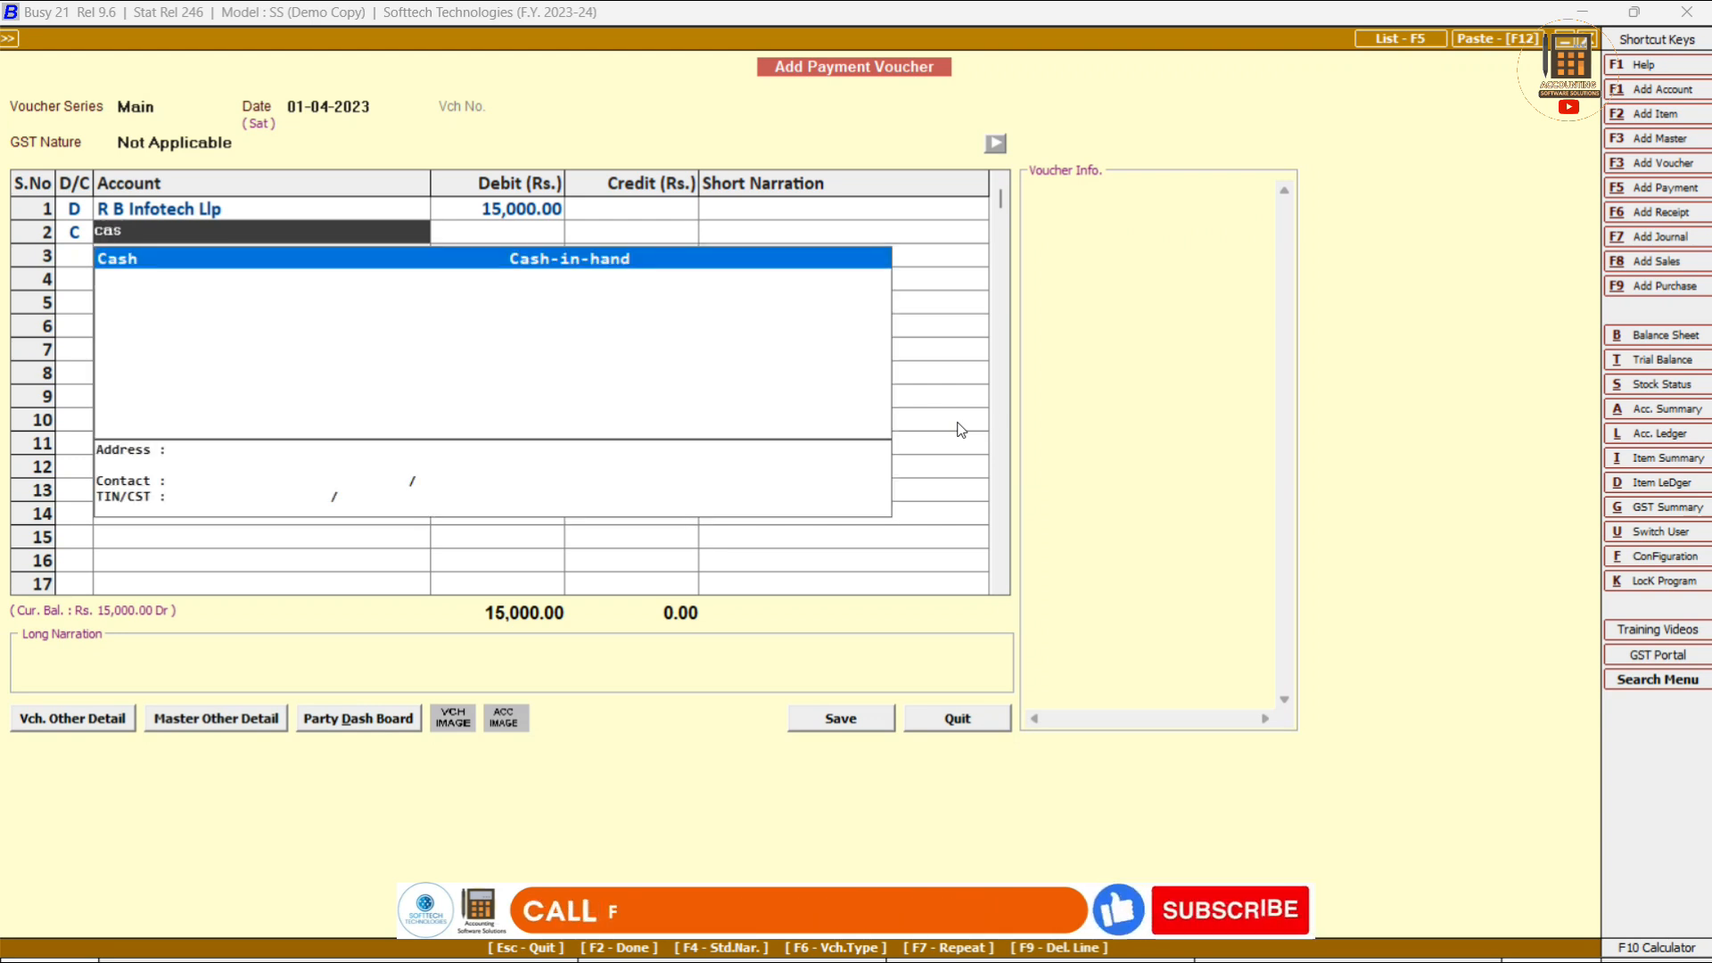
{"action": "key", "text": "F3"}
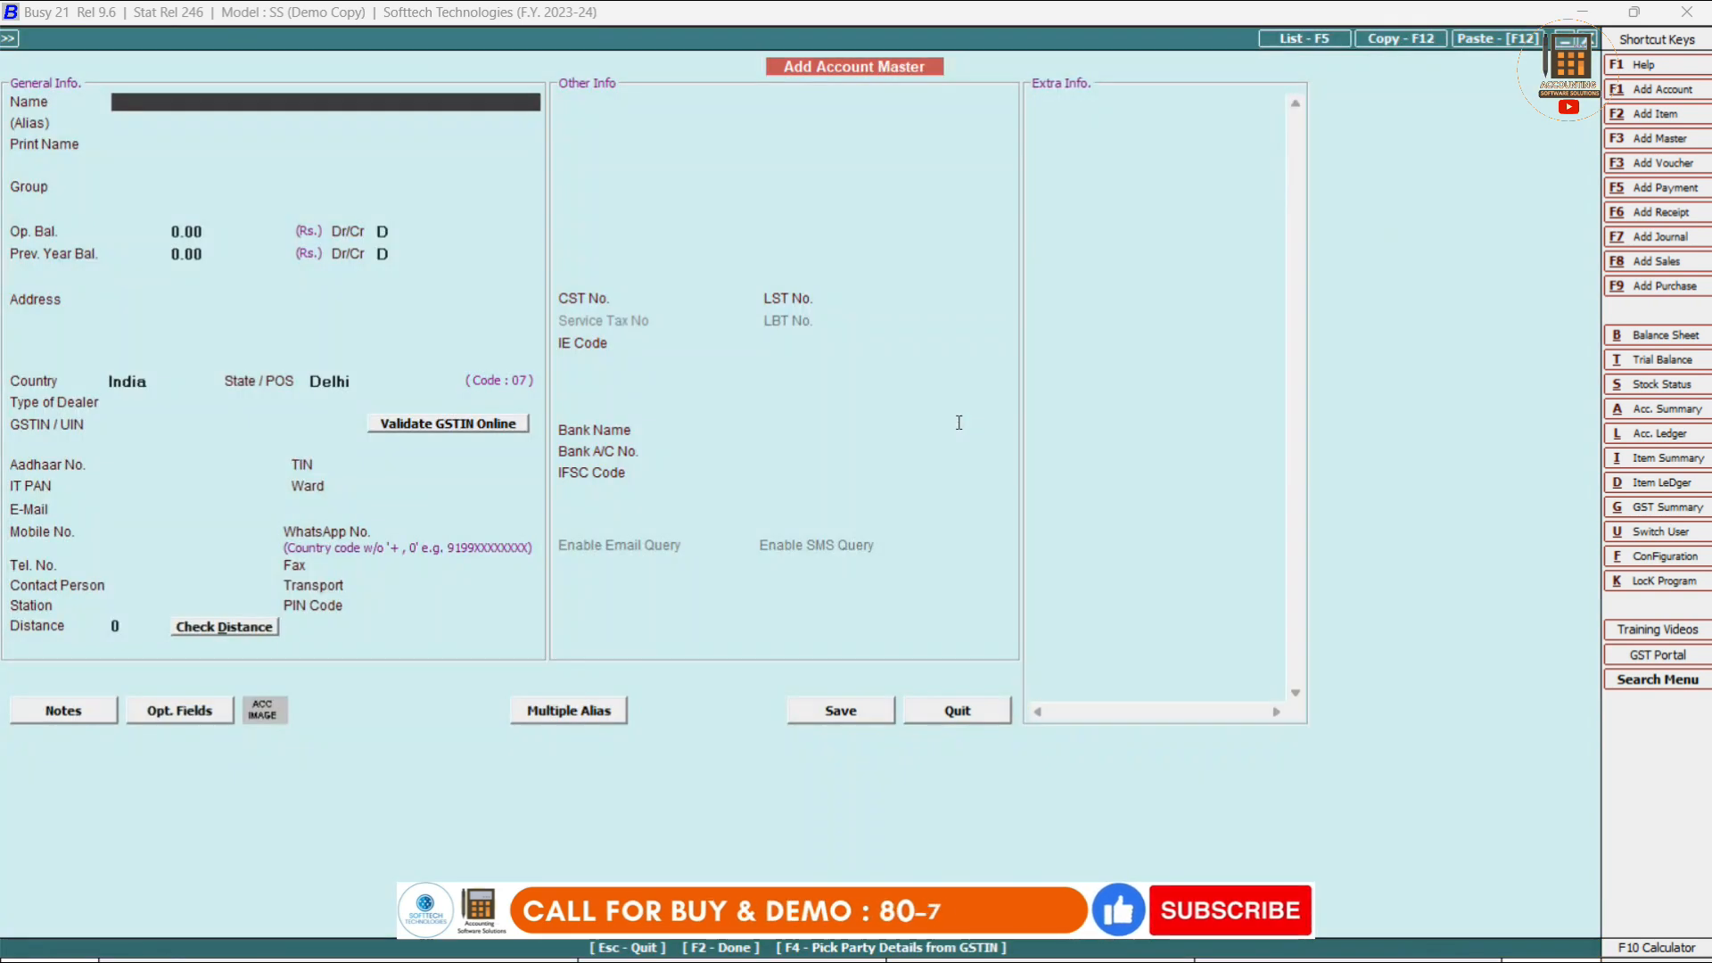
{"action": "type", "text": "icici"}
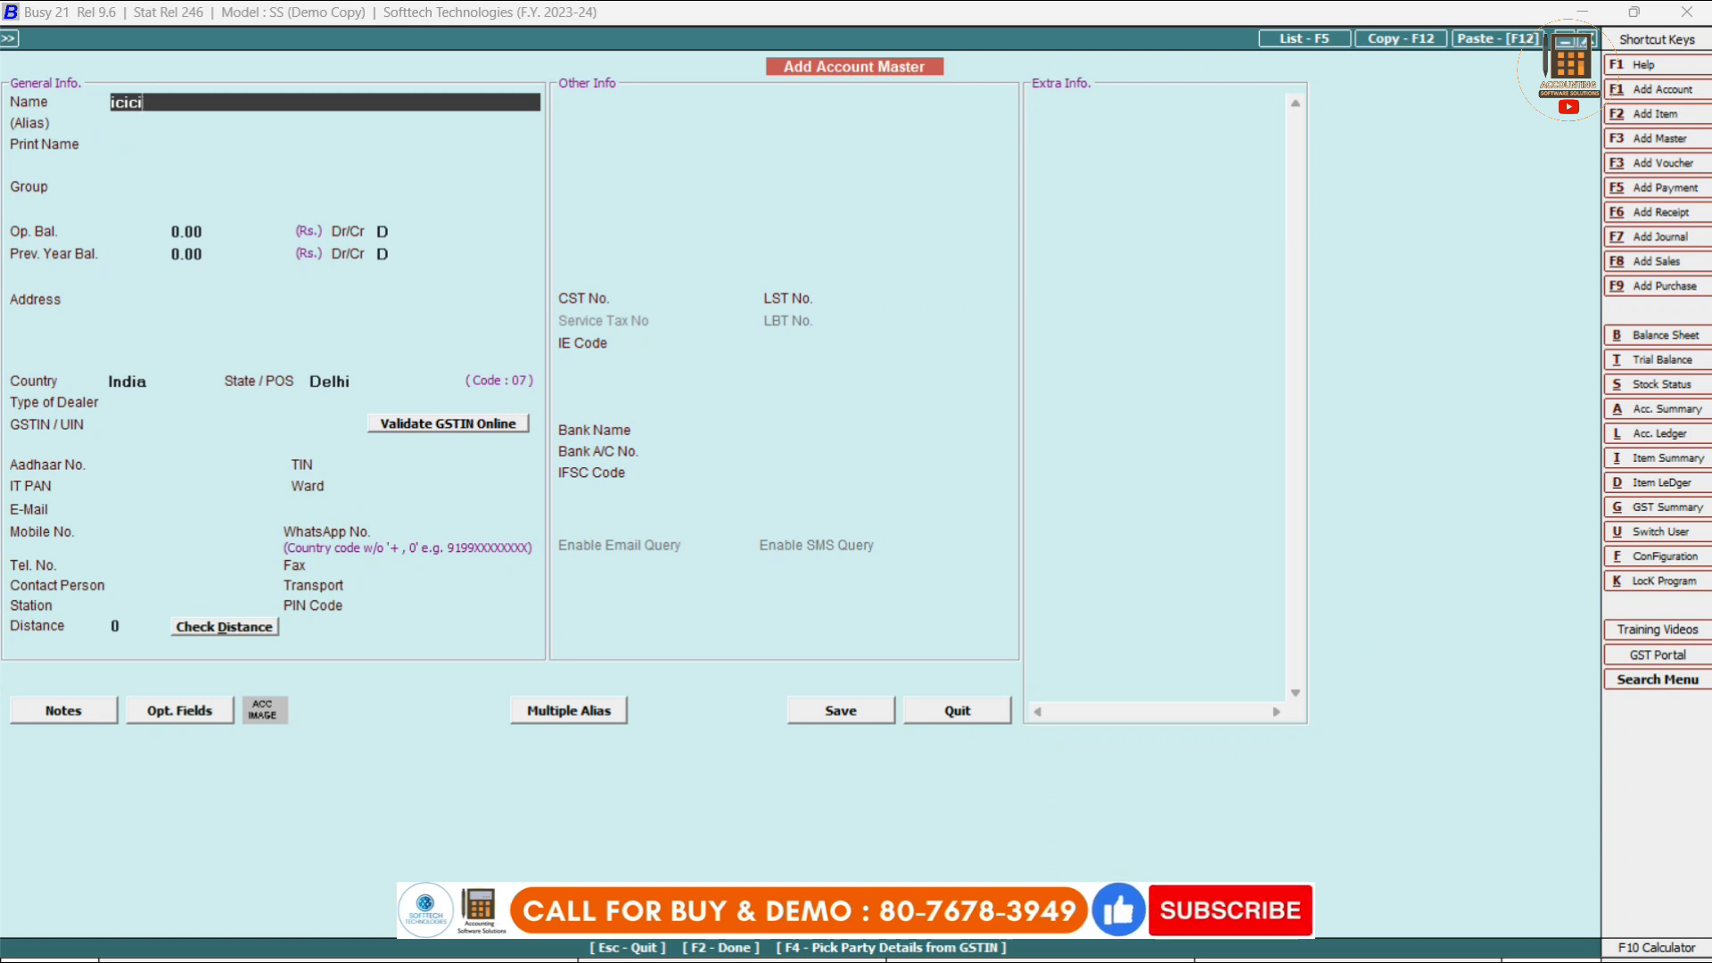
{"action": "type", "text": " bank"}
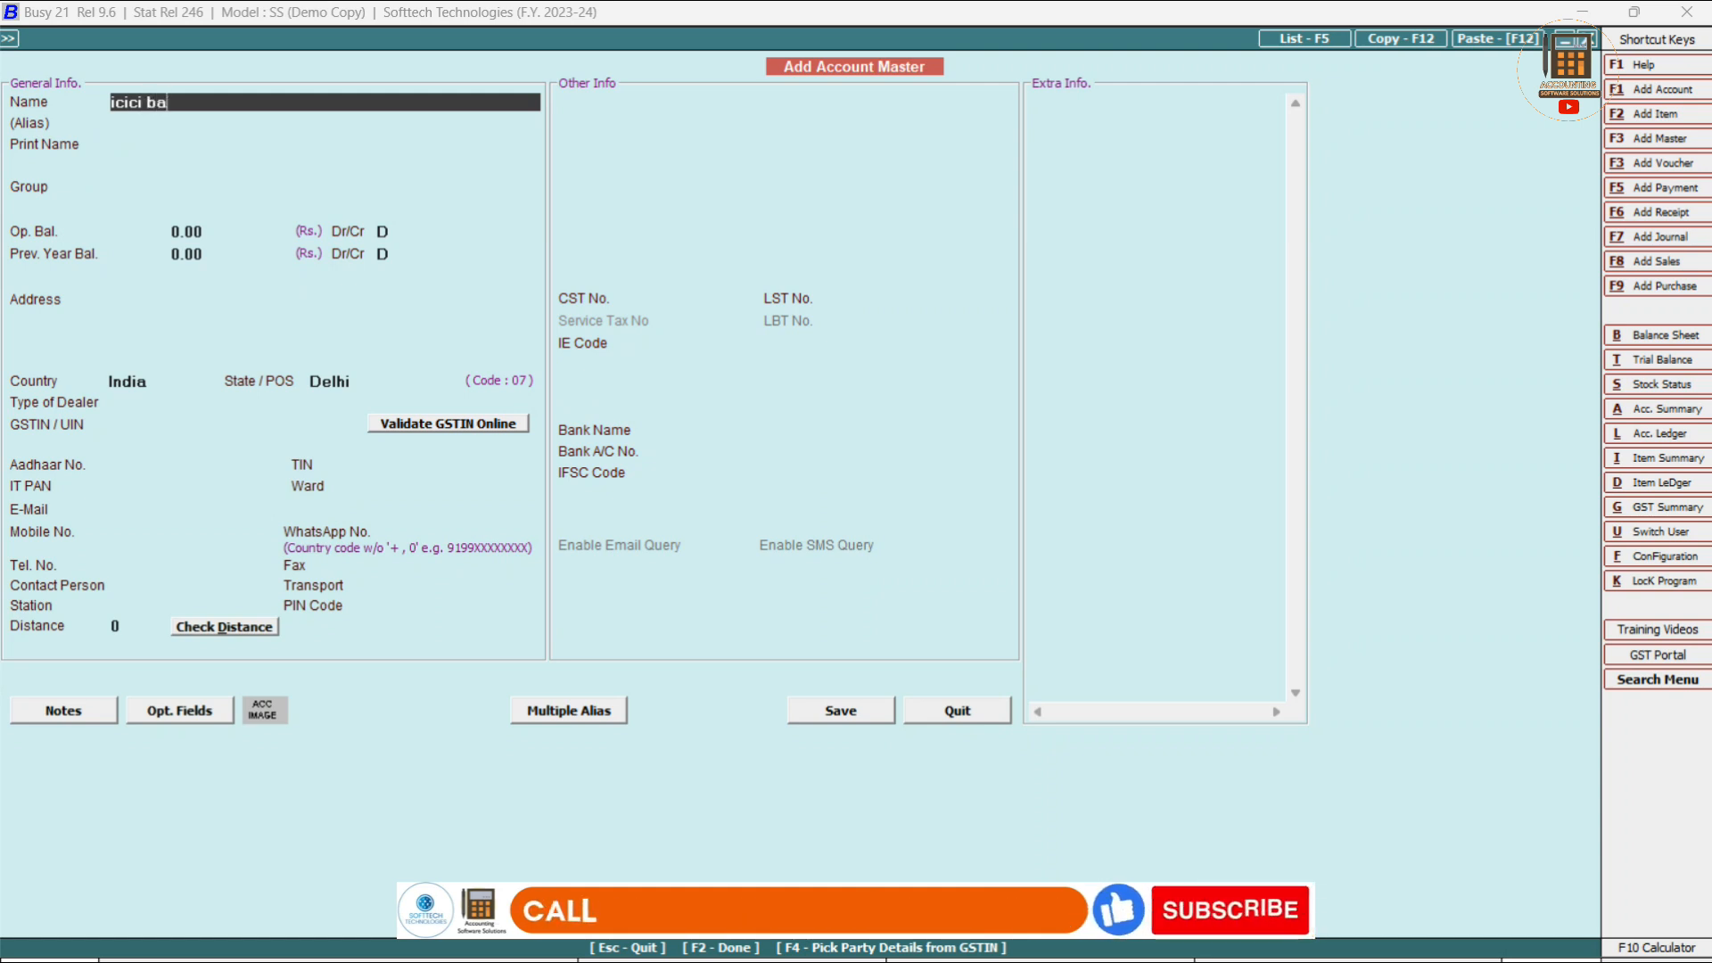
{"action": "key", "text": "Return"}
{"action": "key", "text": "Return"}
{"action": "key", "text": "Return"}
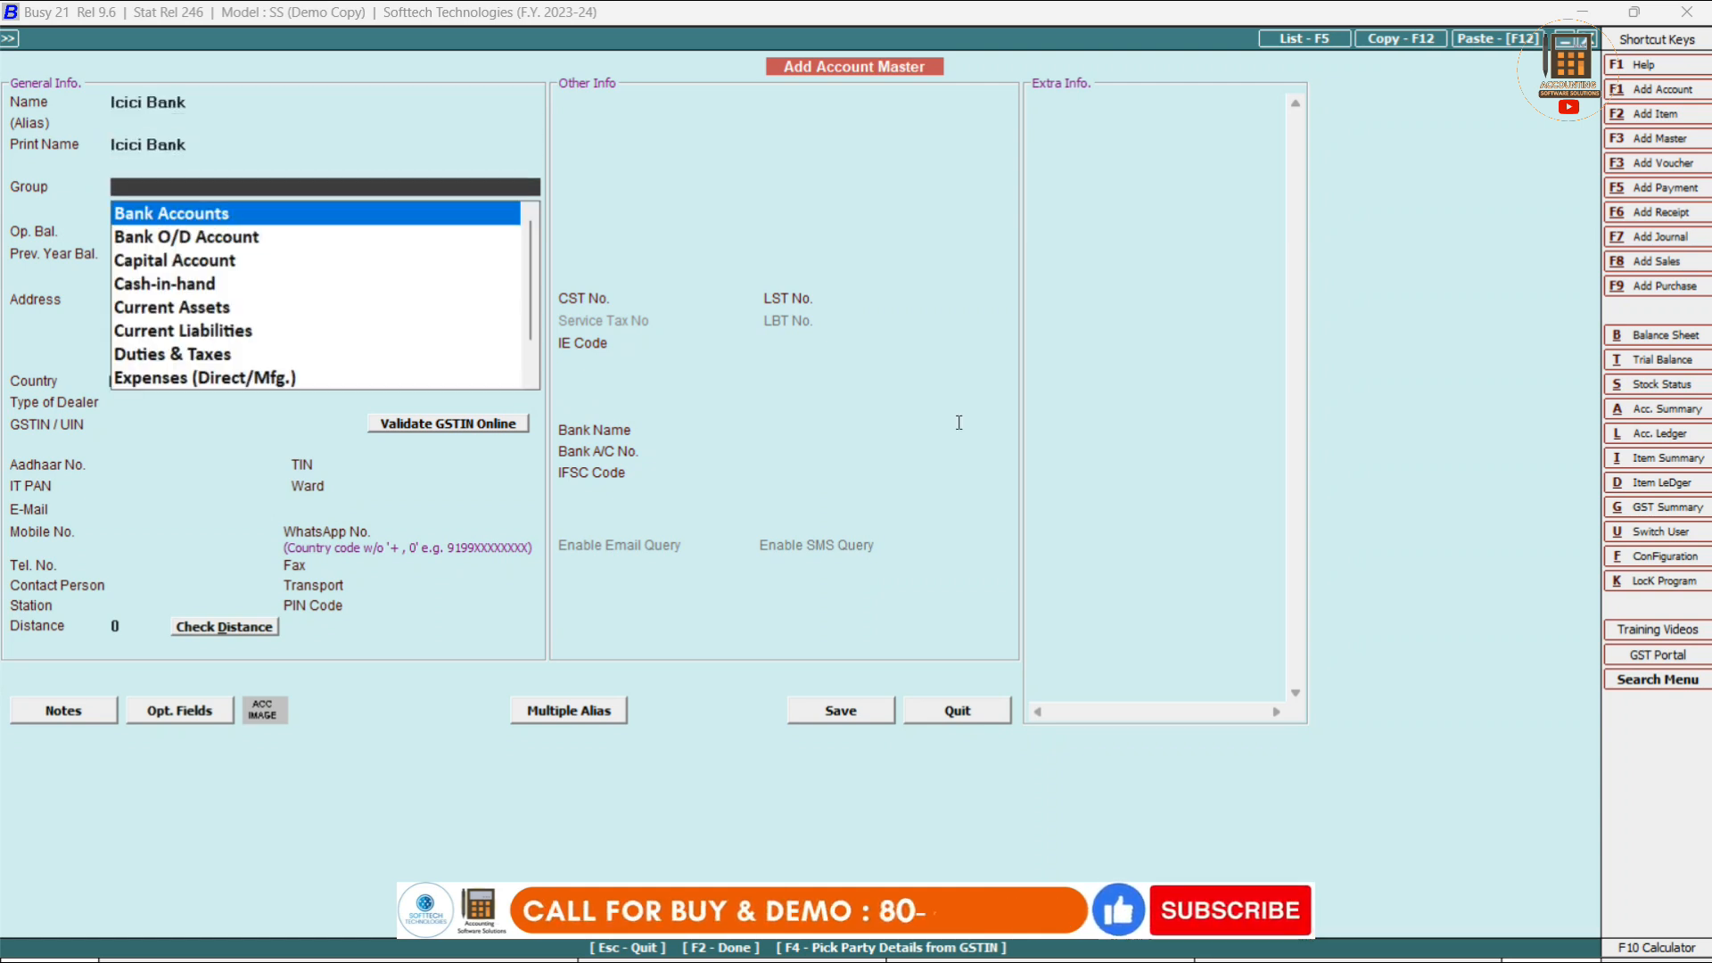
{"action": "type", "text": "bank"}
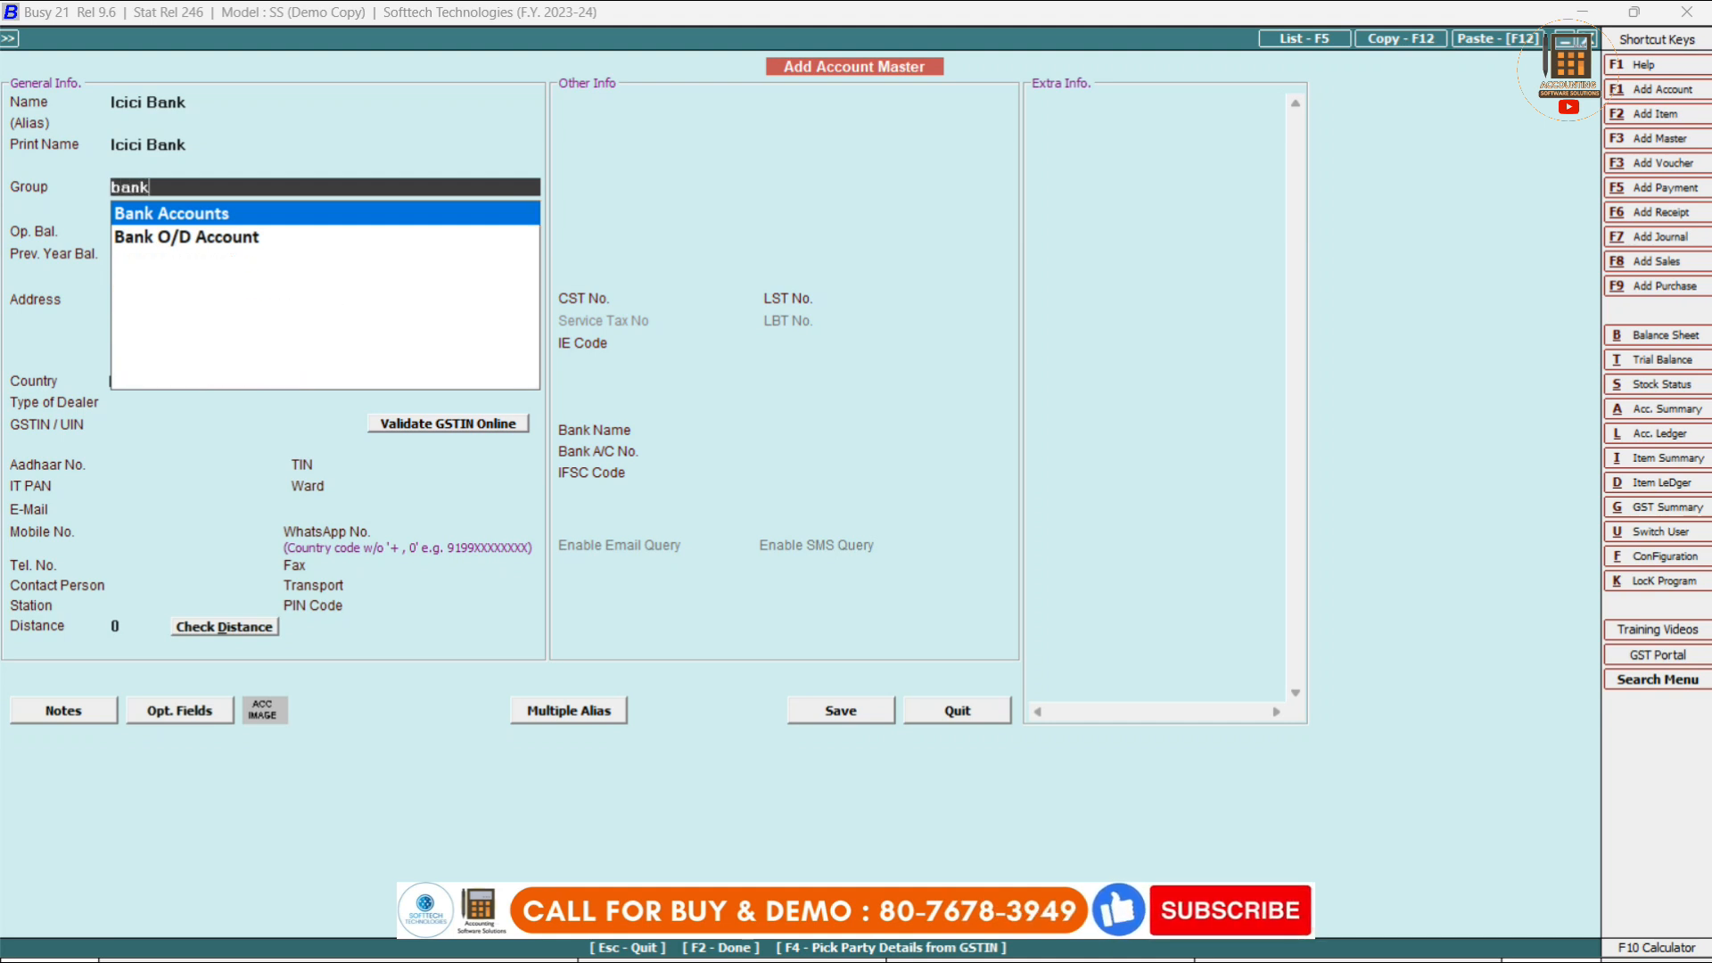
{"action": "key", "text": "Return"}
{"action": "key", "text": "Return"}
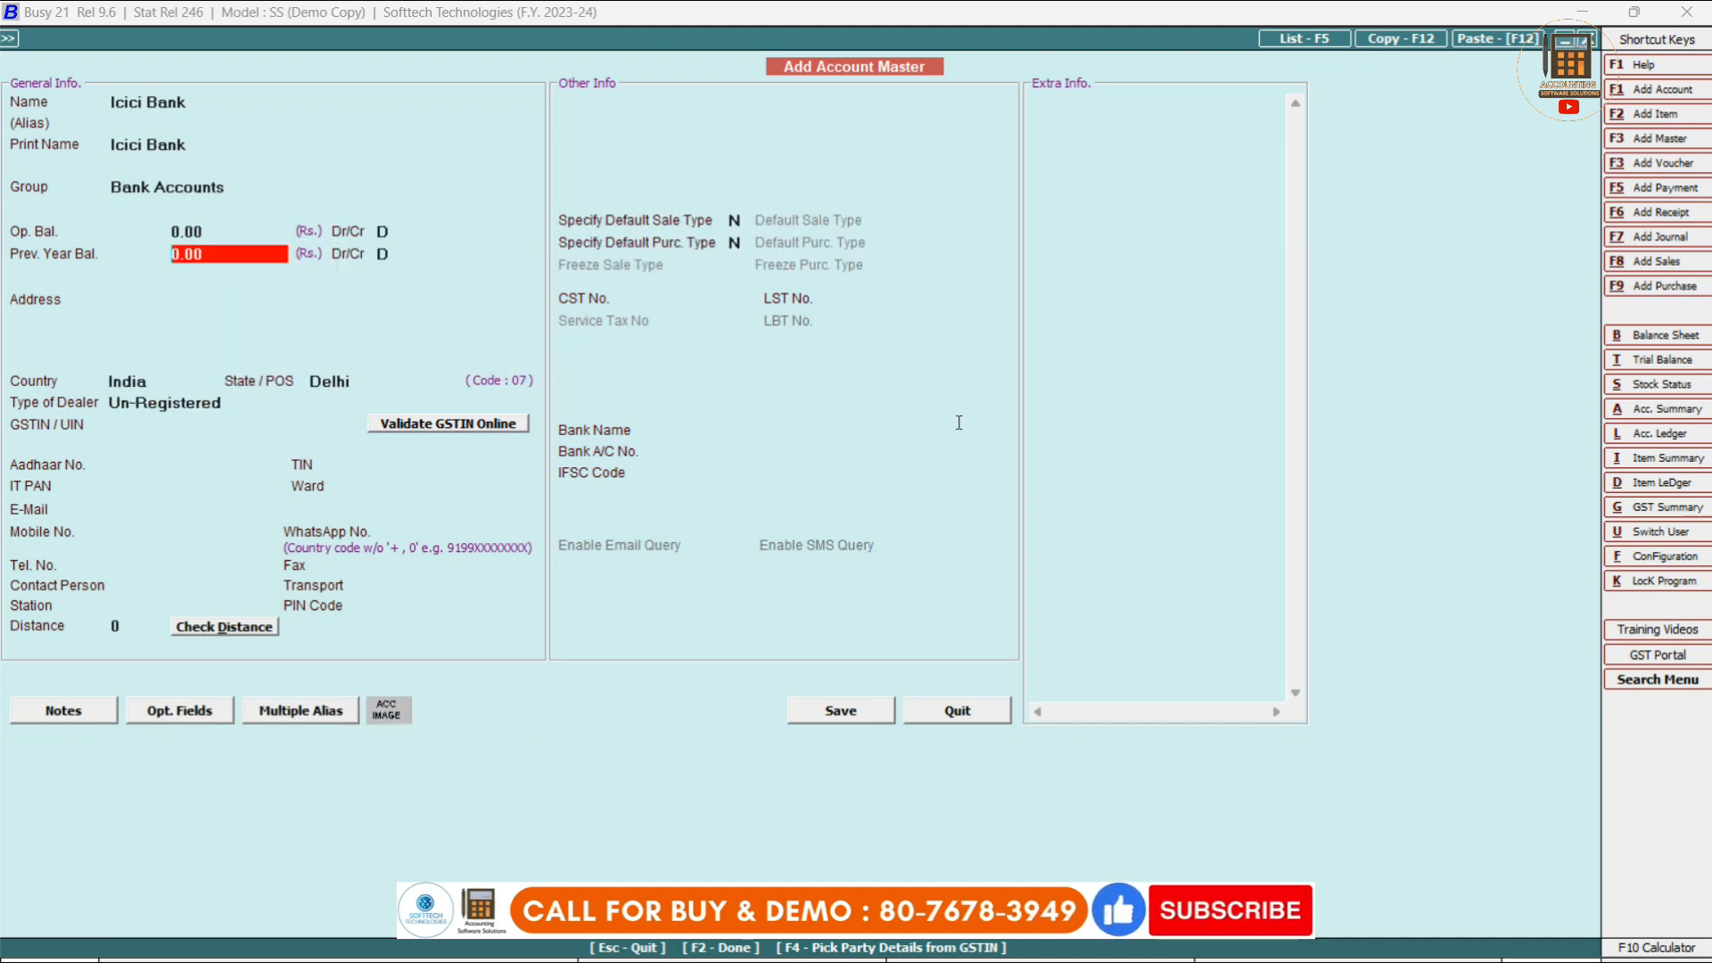
{"action": "left_click", "coordinate": [871, 711]}
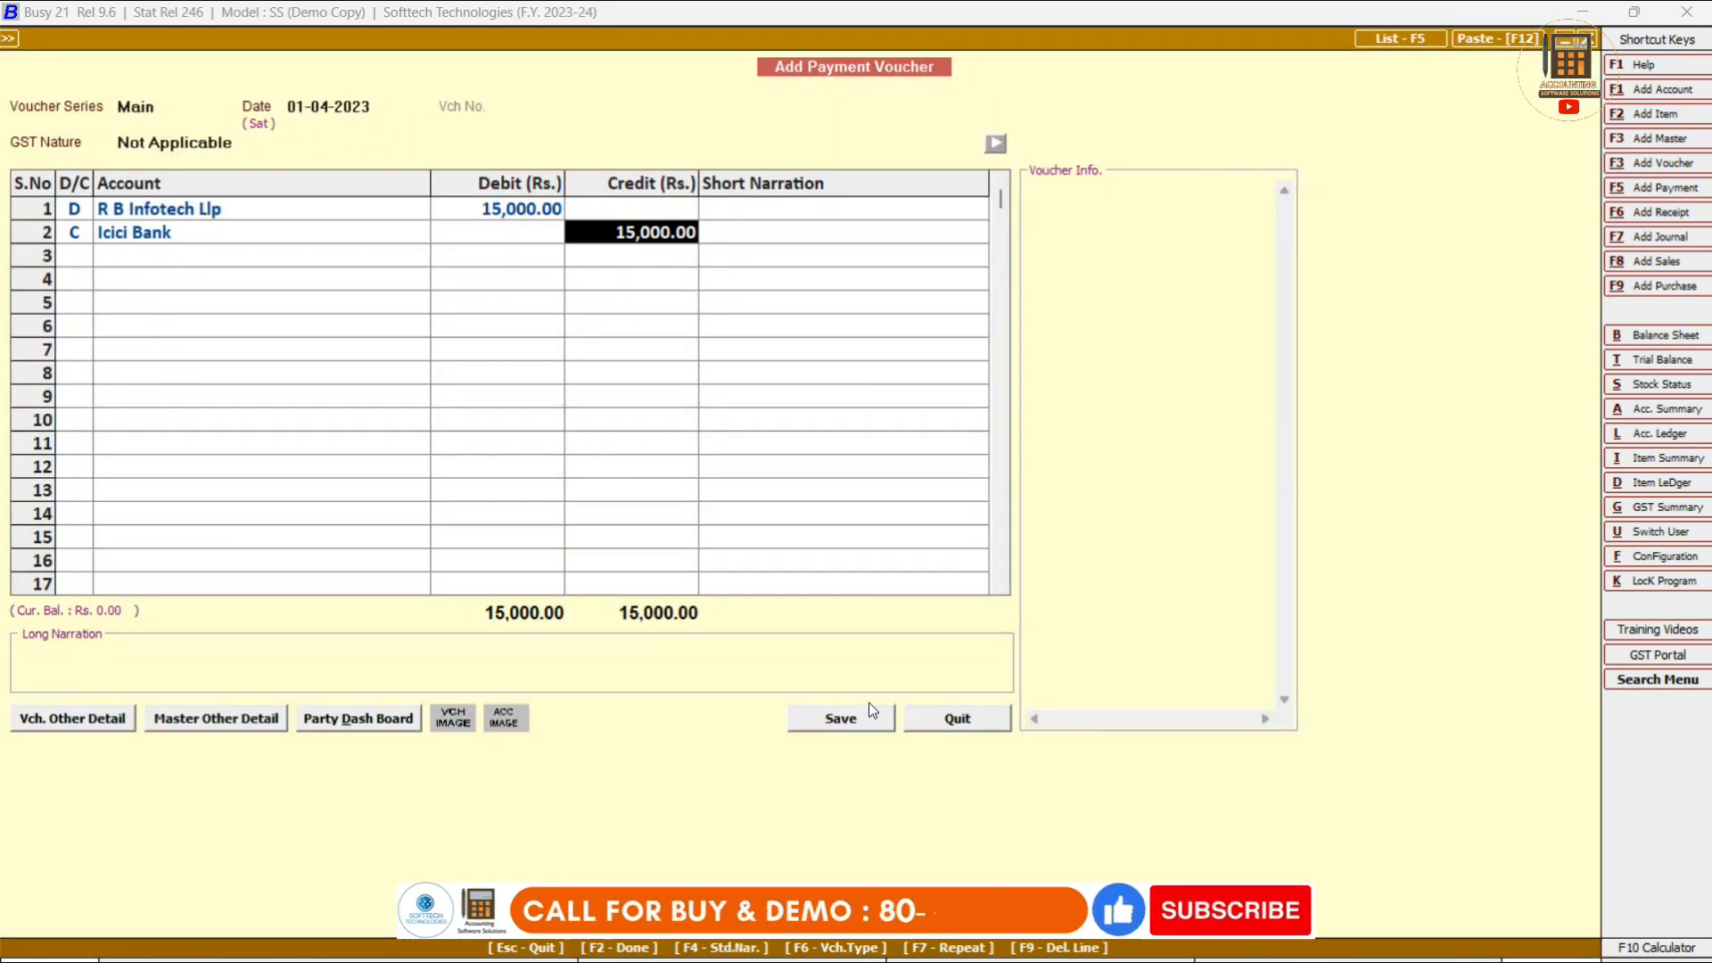
Accept the 15,000.00 credit, add a UPI UTR reference narration, save, and return to the main menu.
{"action": "key", "text": "Return"}
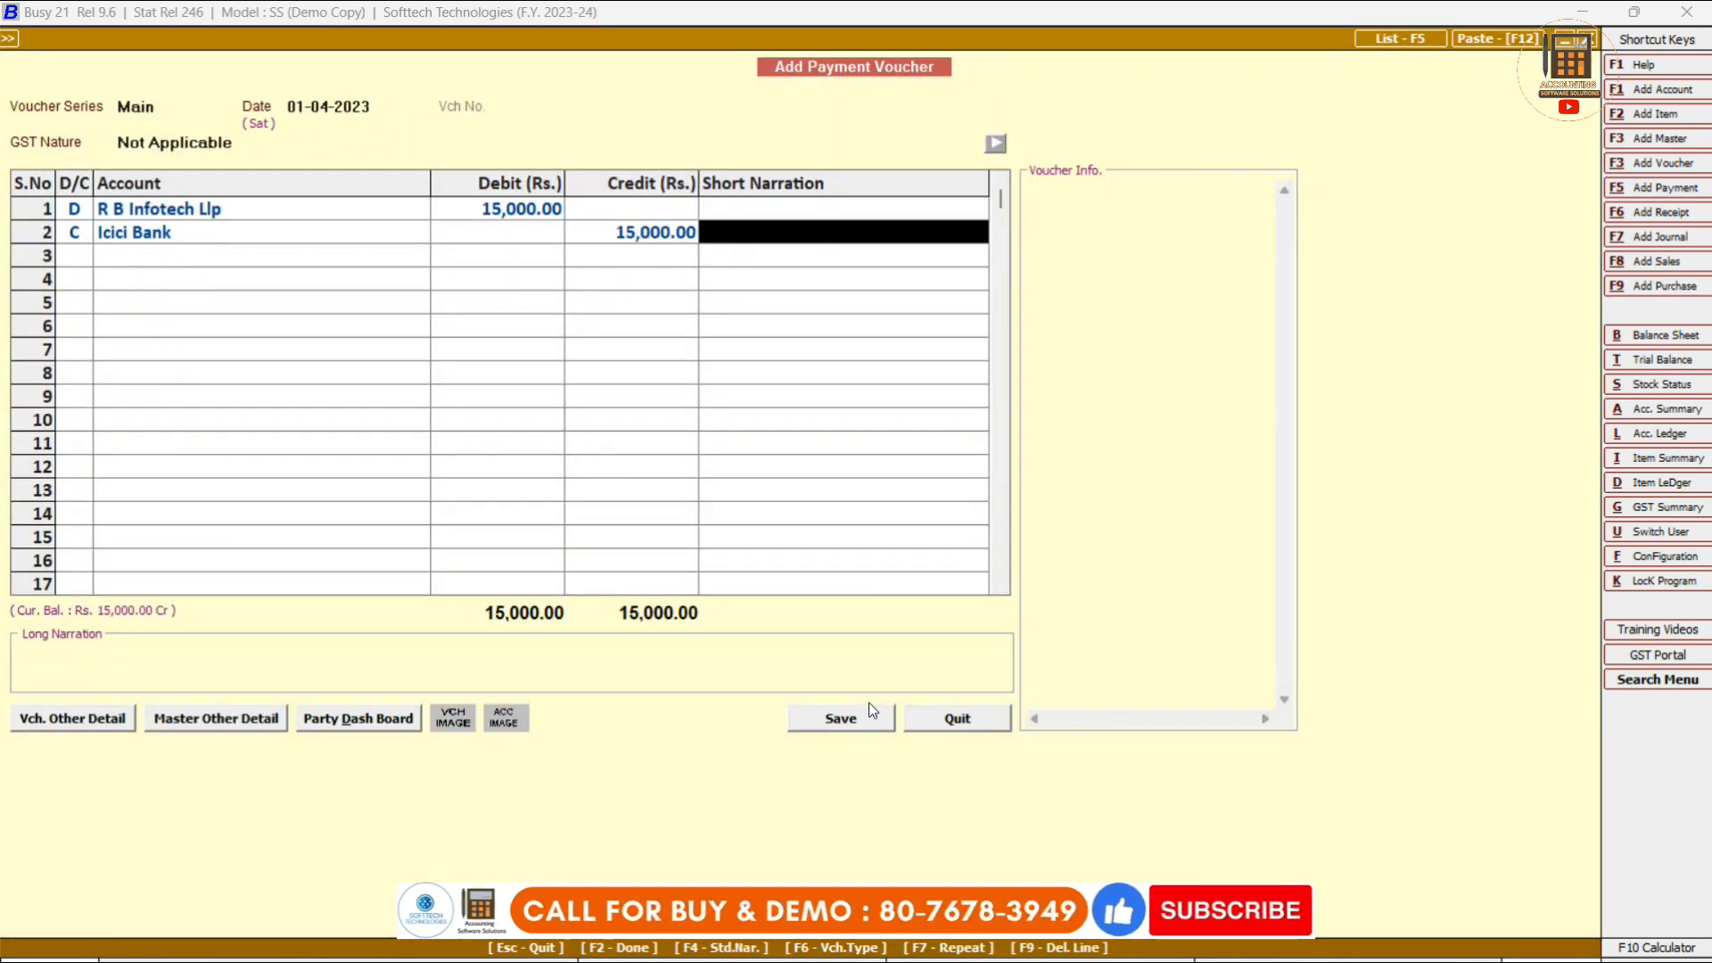
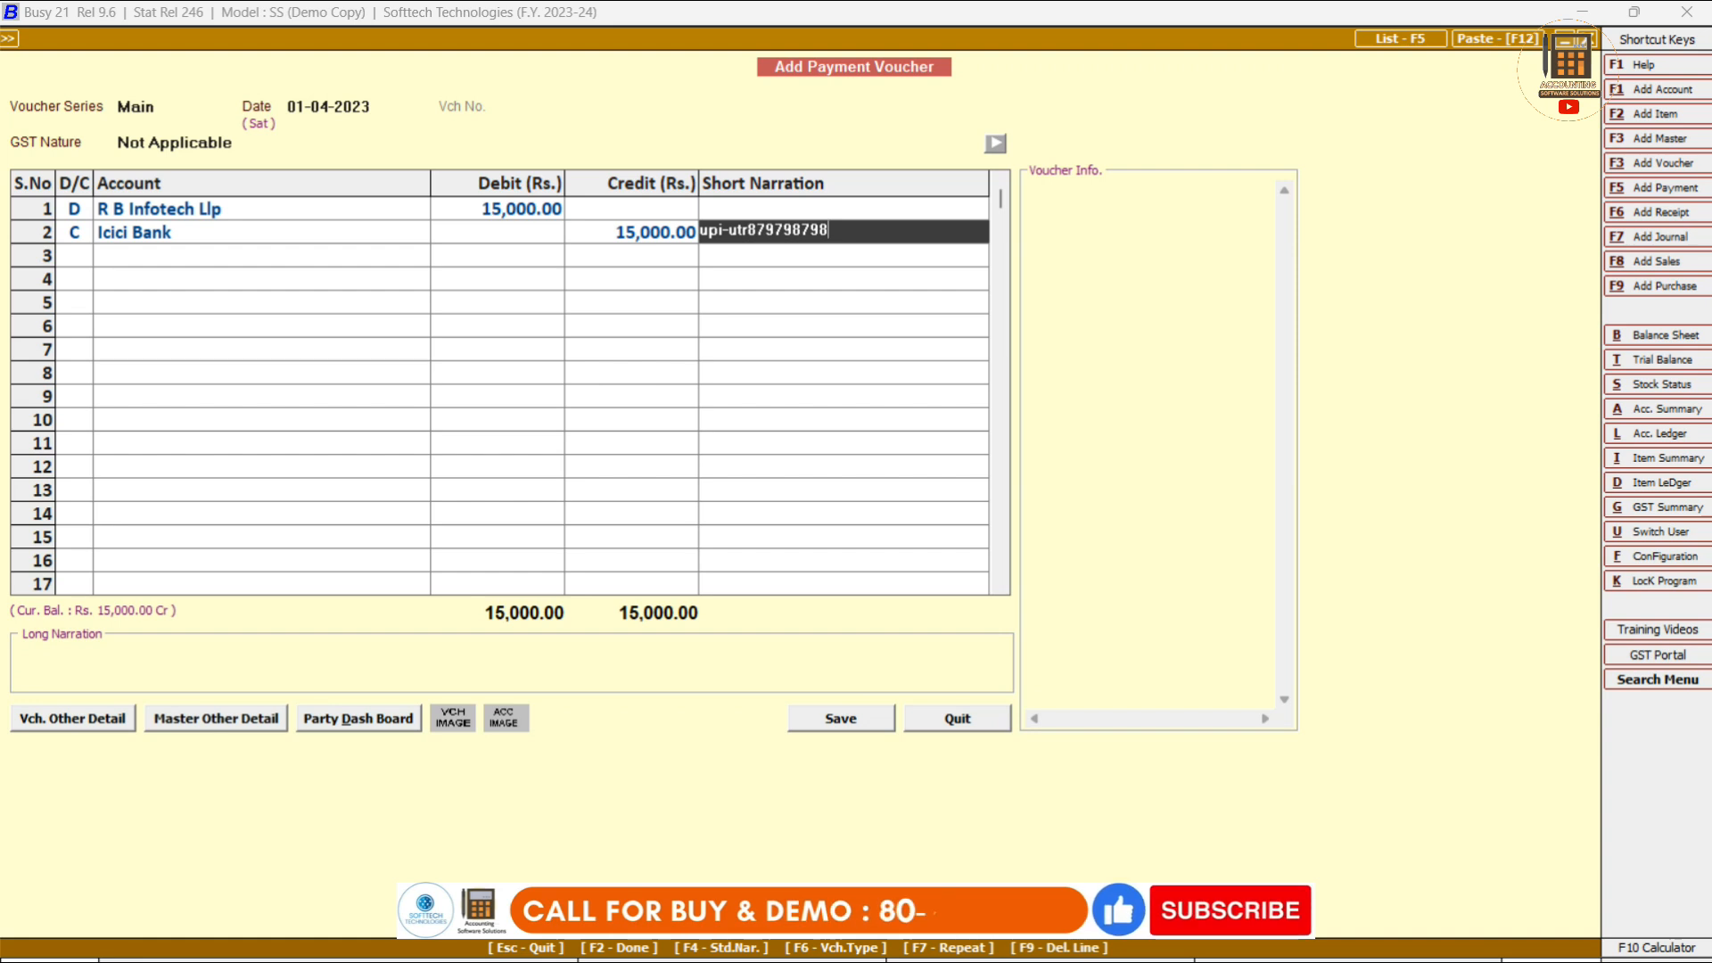
{"action": "key", "text": "Return"}
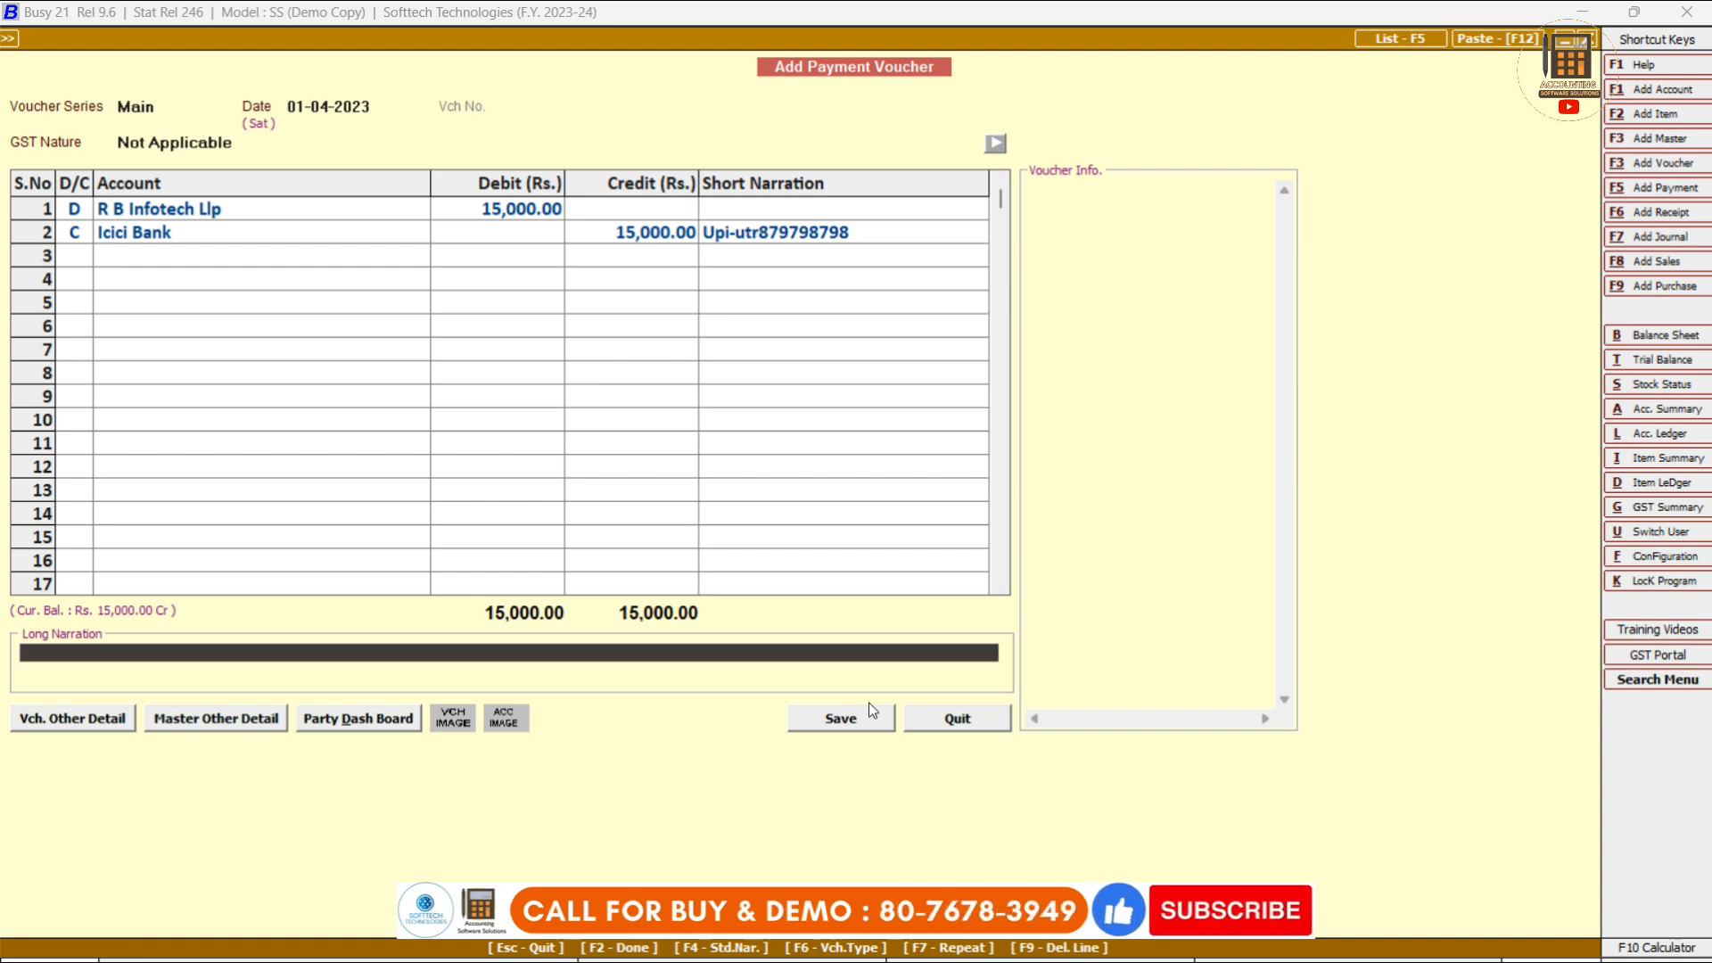
{"action": "key", "text": "F2"}
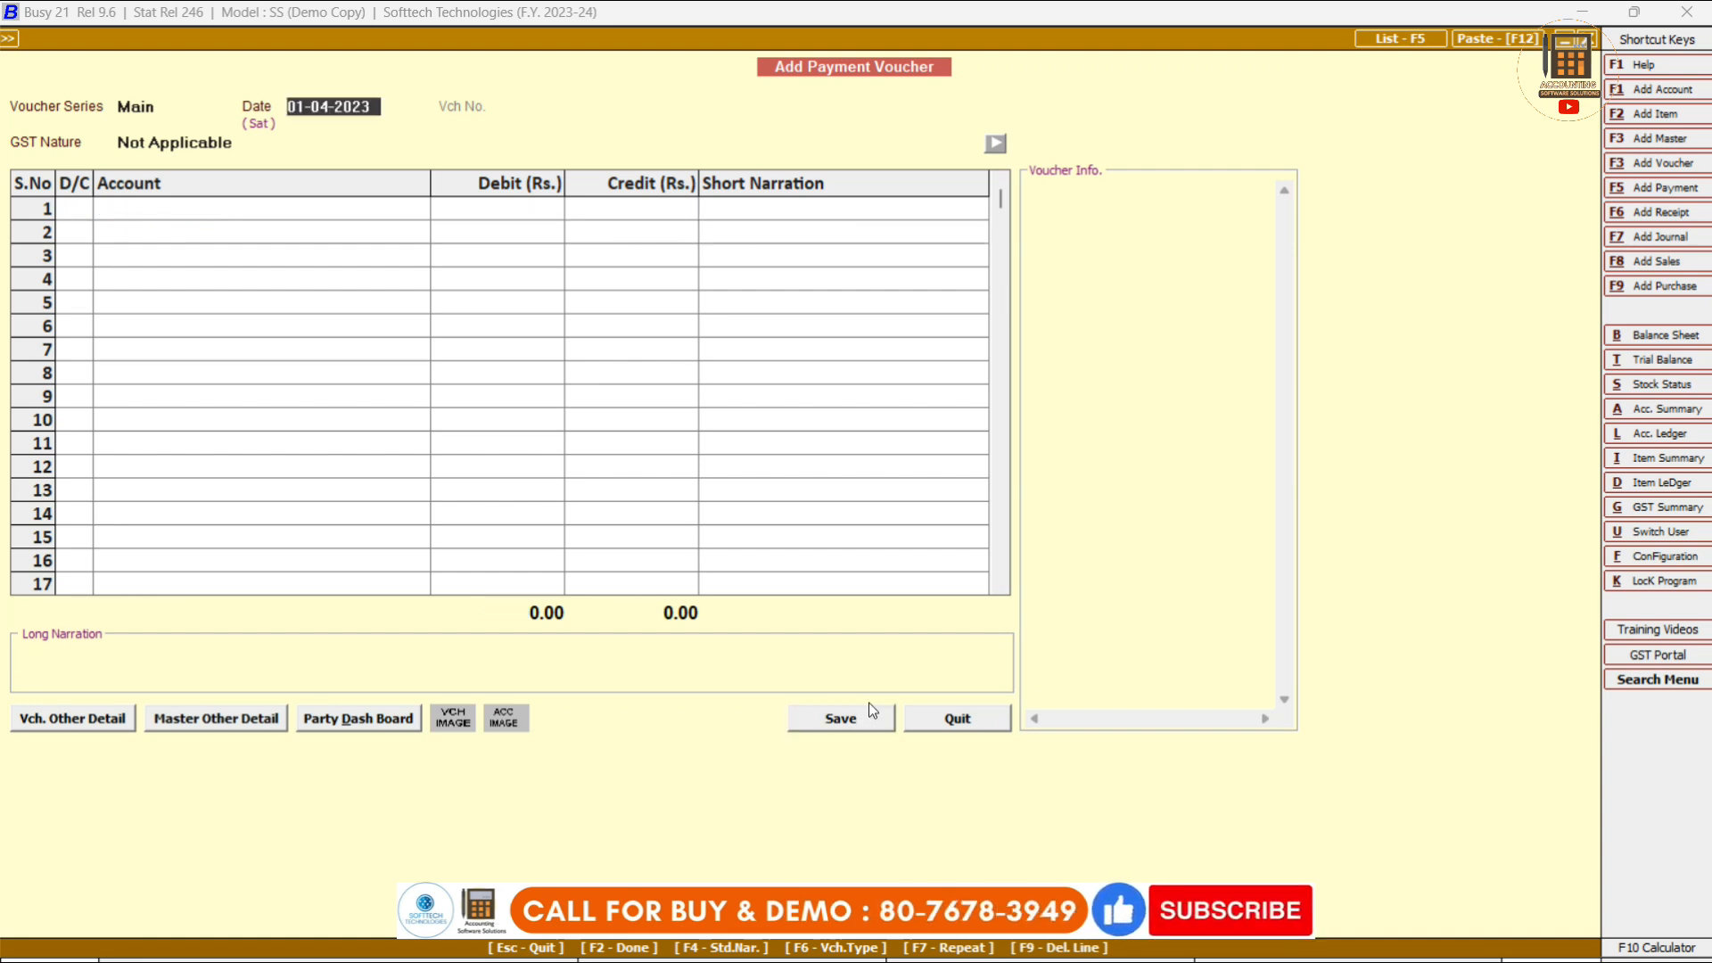
{"action": "key", "text": "Escape"}
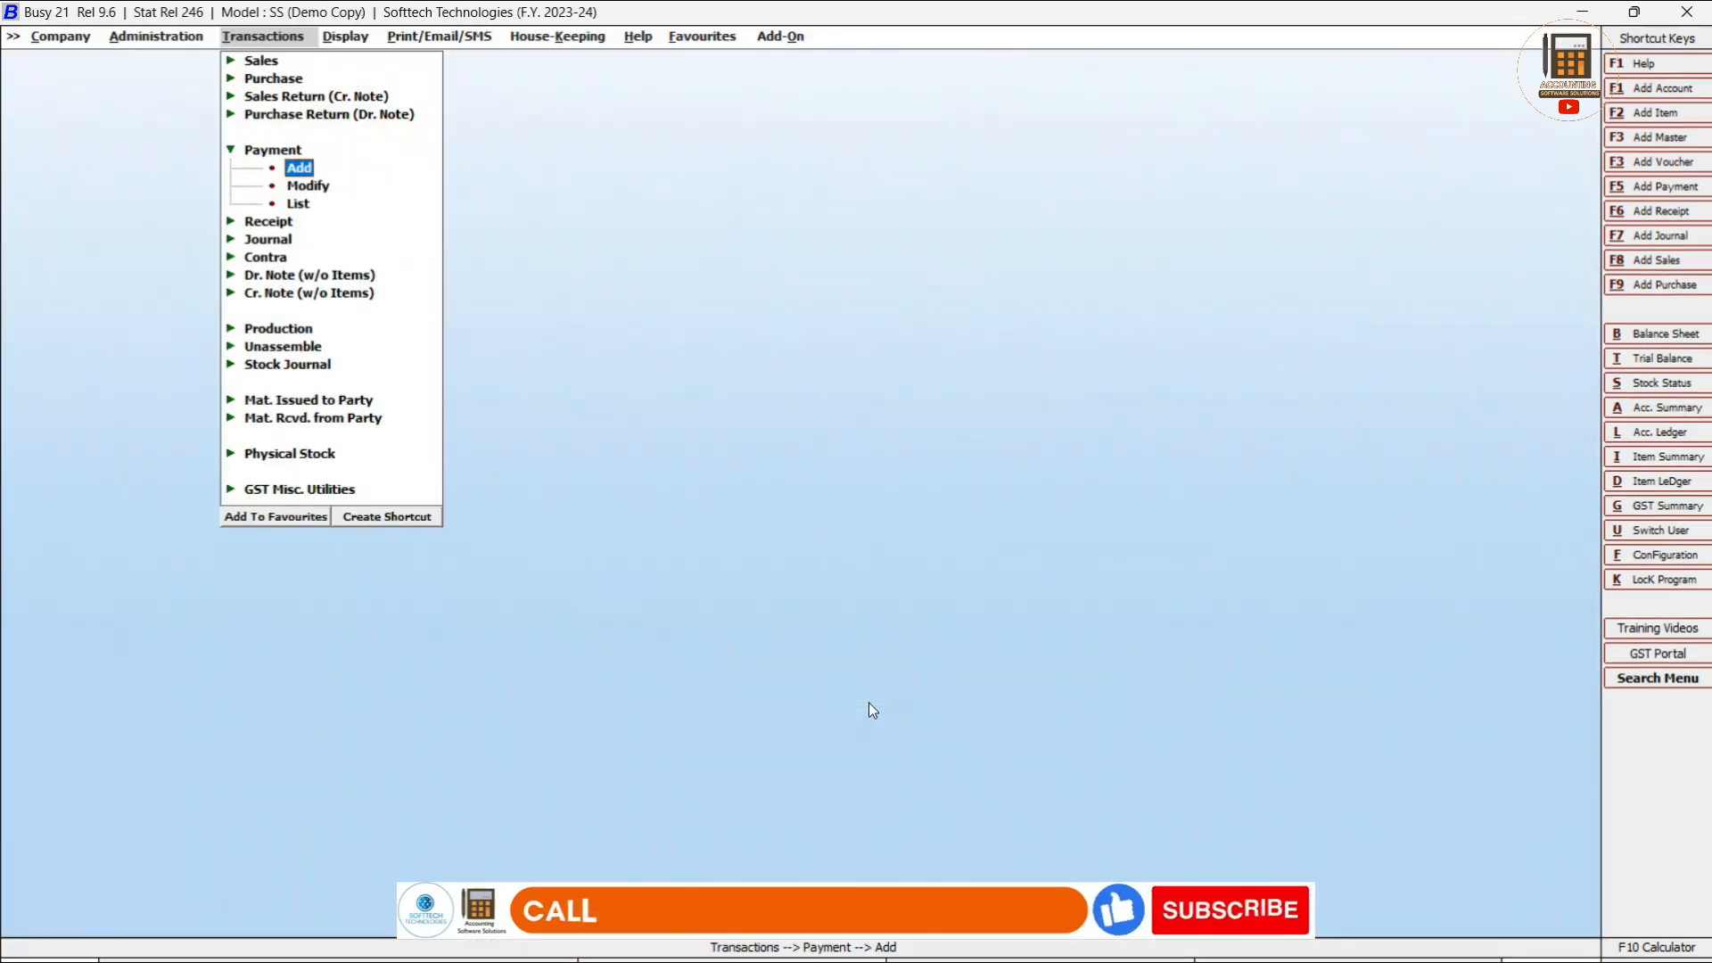
{"action": "key", "text": "Escape"}
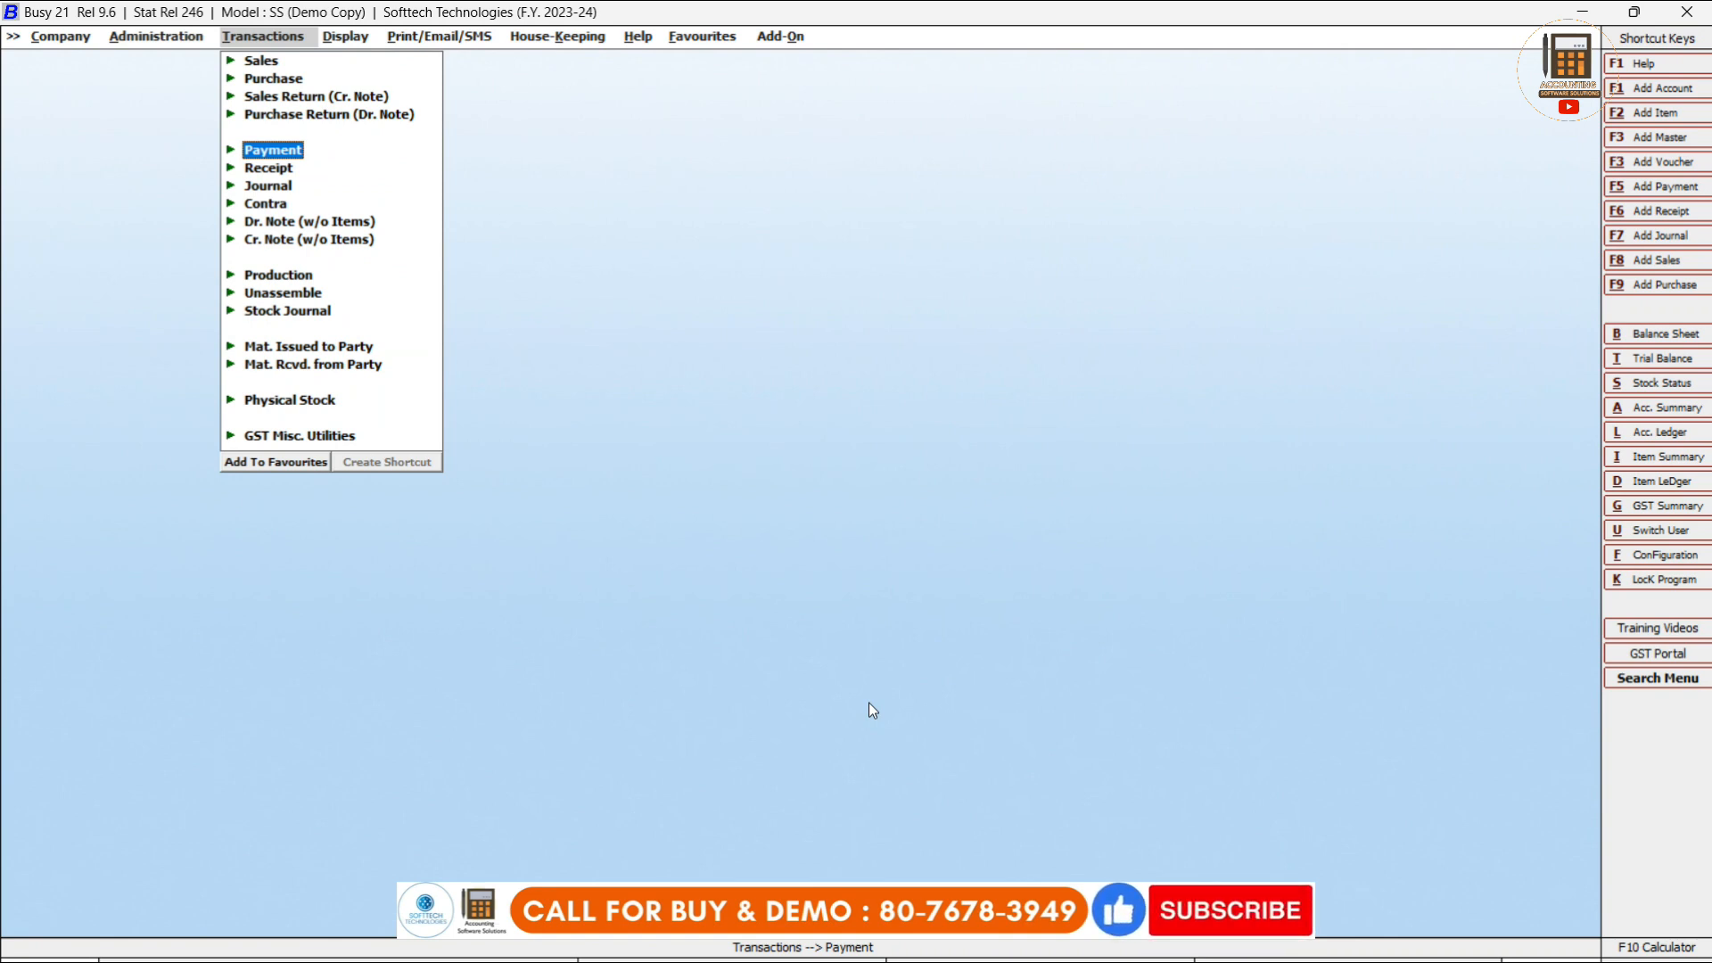
Open Account-Wise ledger printing for R B Infotech Llp and set the ending date to 17-11-2023.
{"action": "key", "text": "Right"}
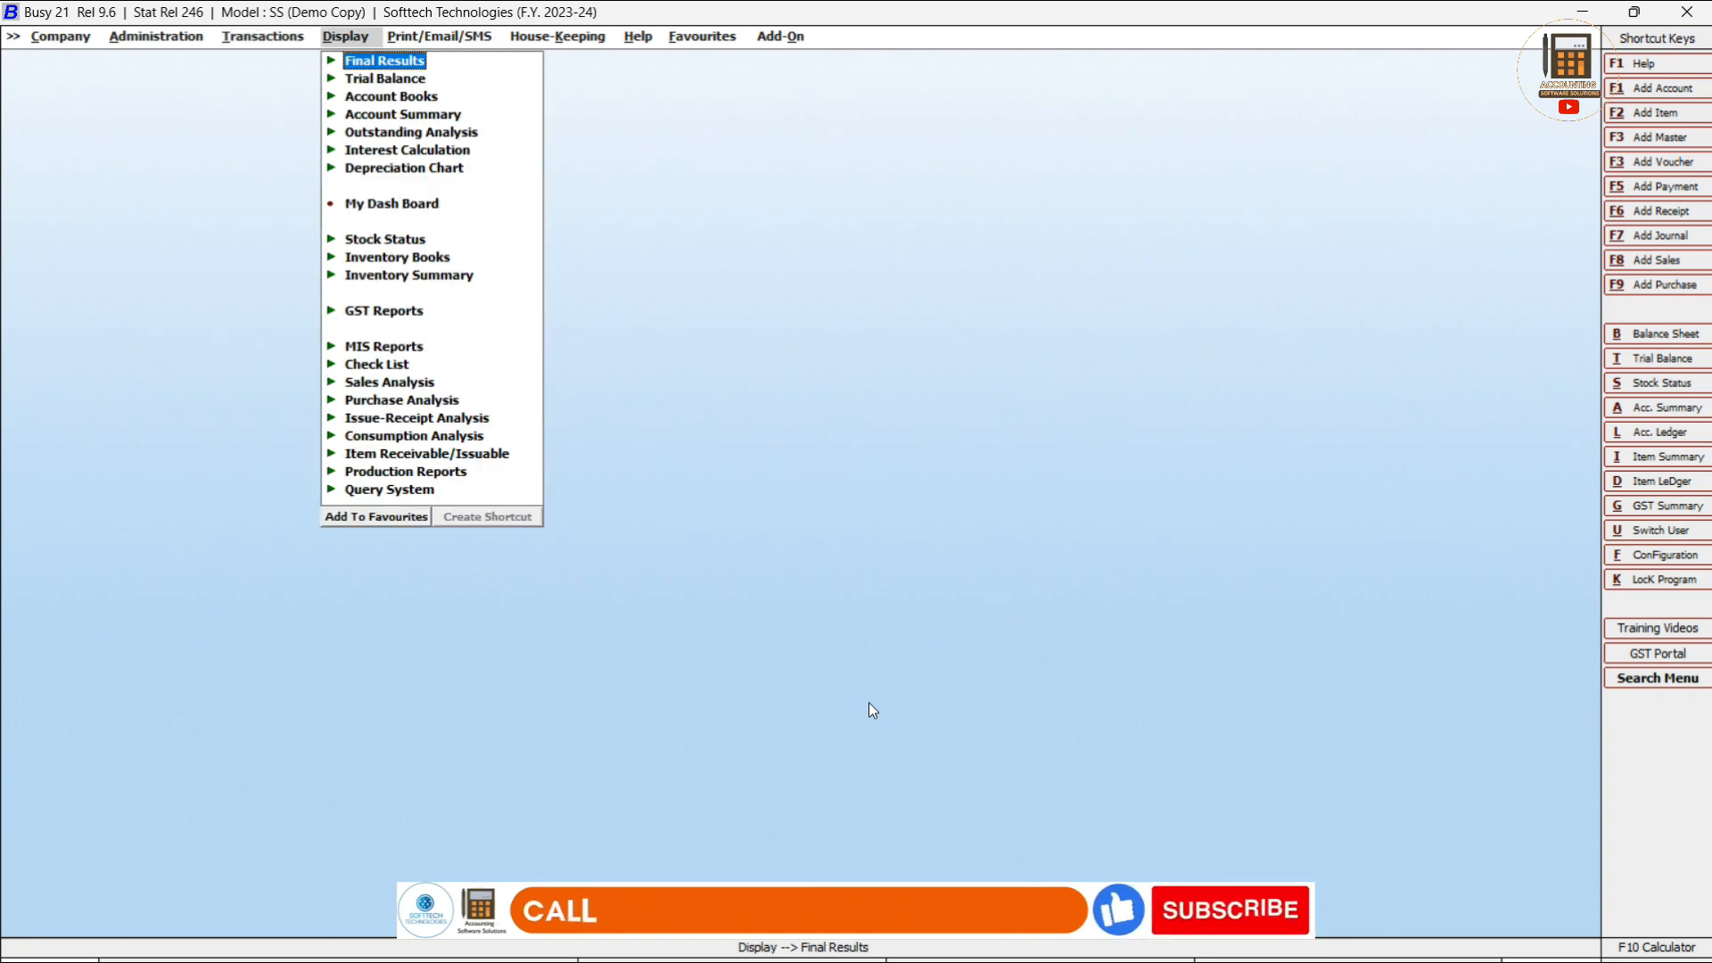
{"action": "key", "text": "Right"}
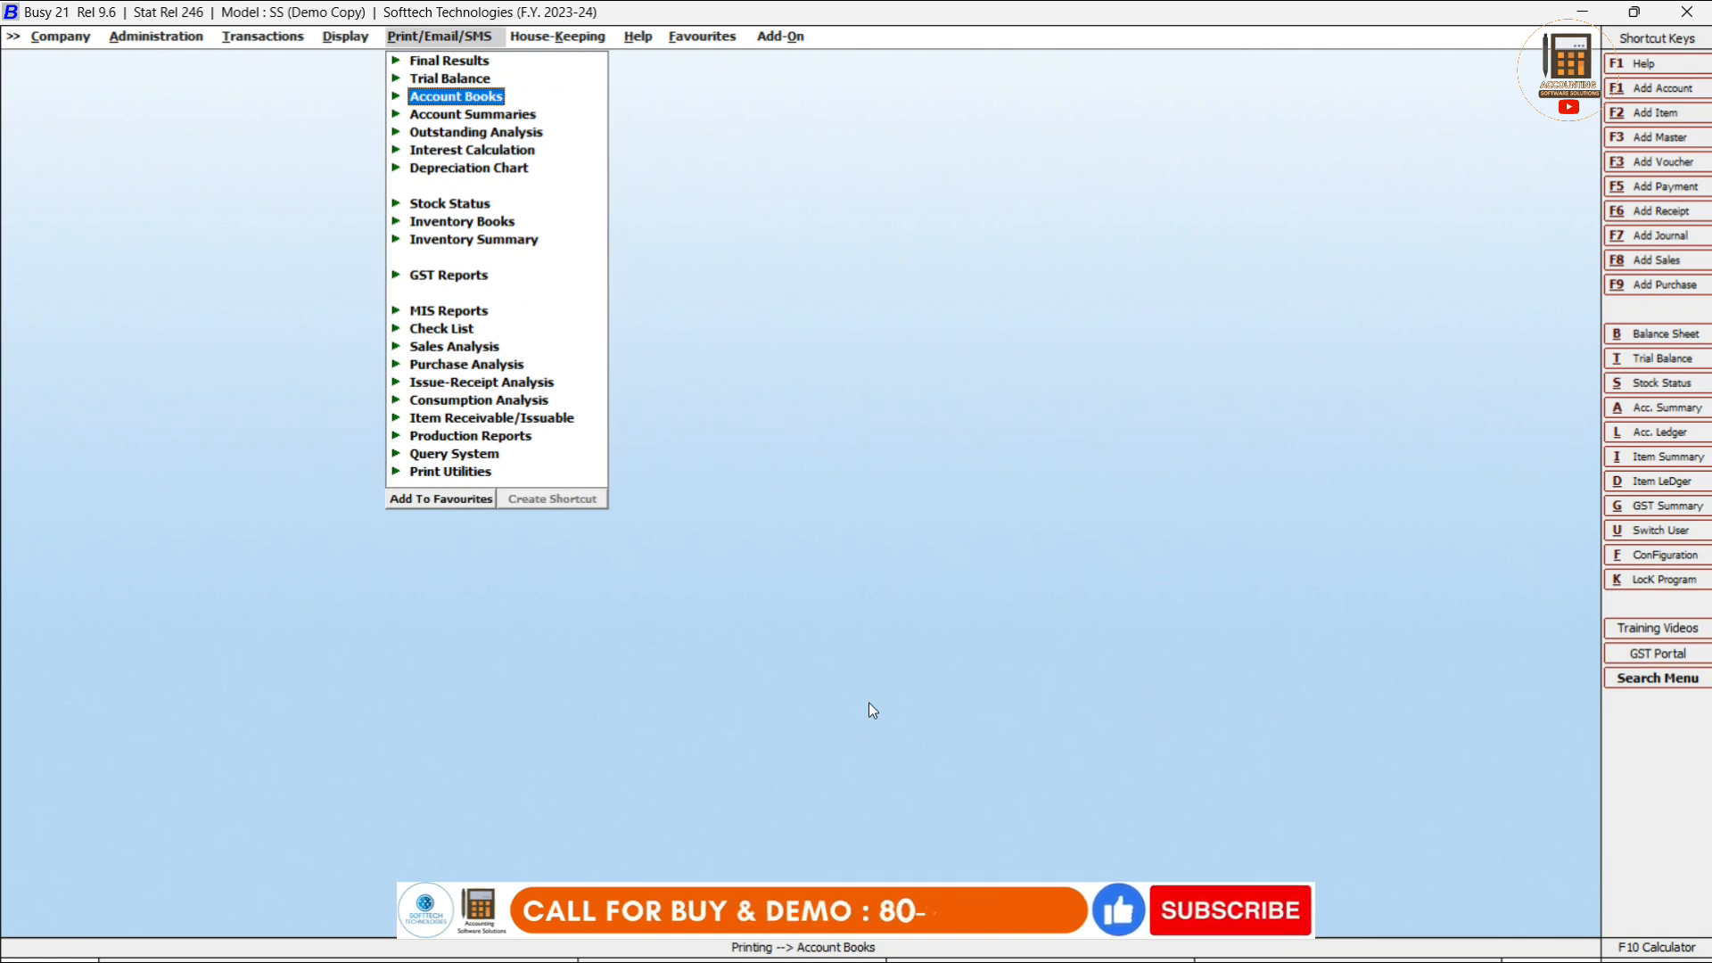
{"action": "key", "text": "Return"}
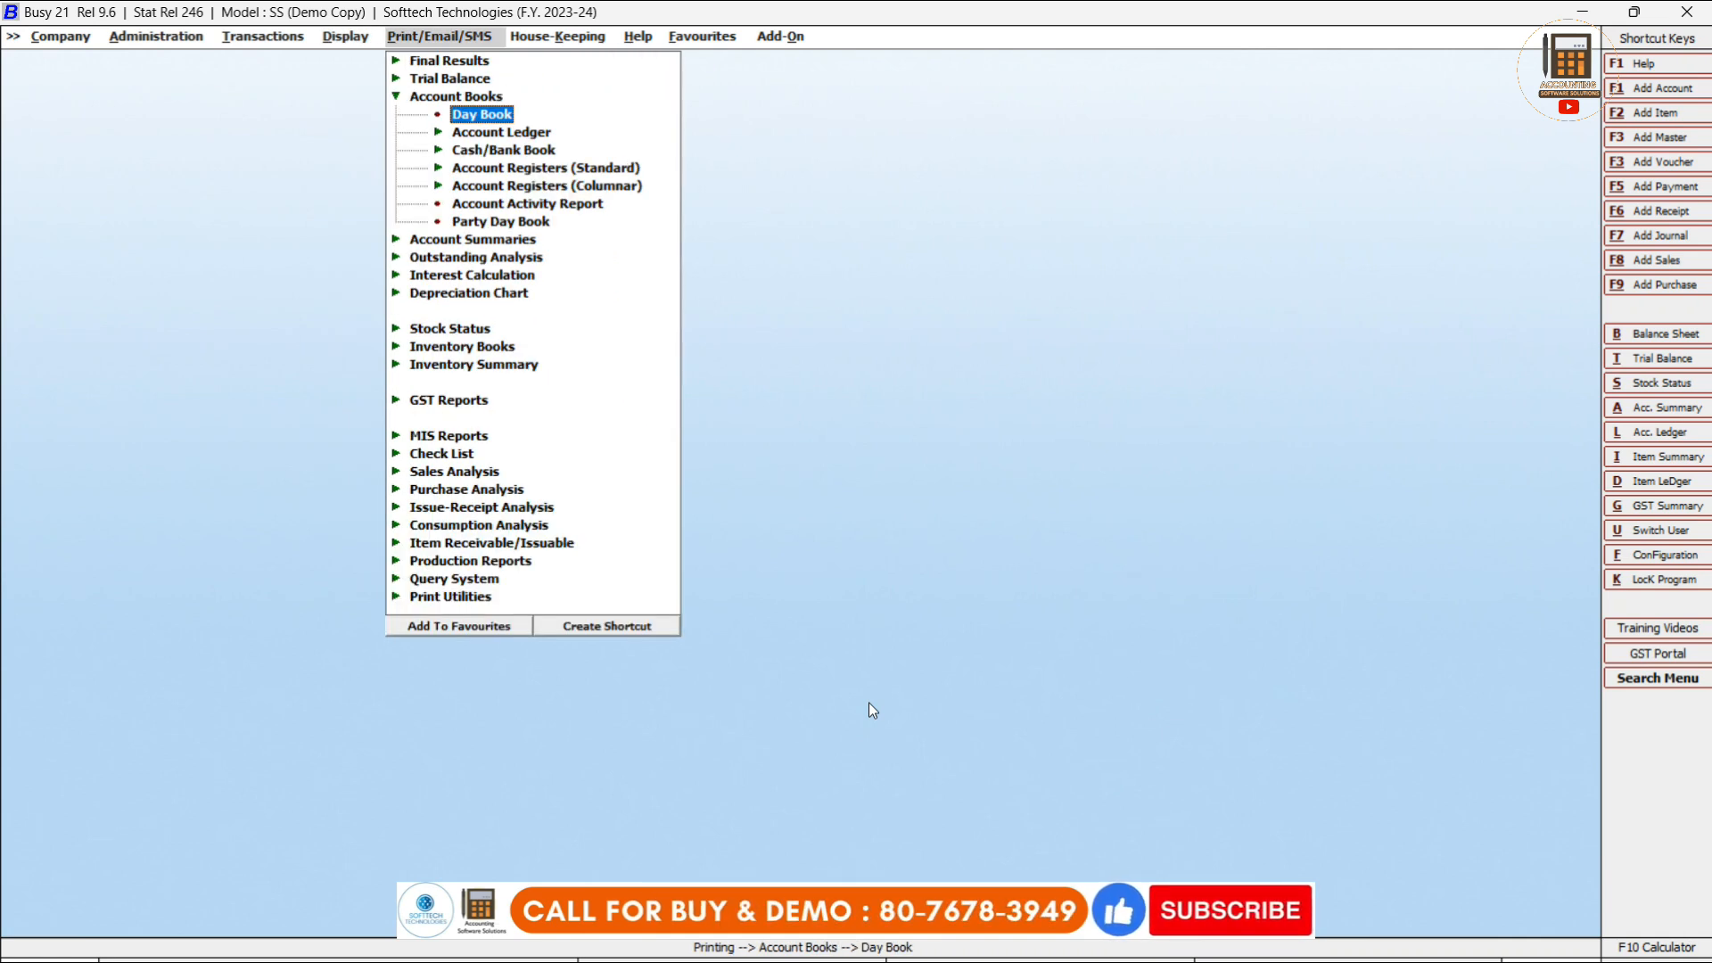
{"action": "key", "text": "Down"}
{"action": "key", "text": "Return"}
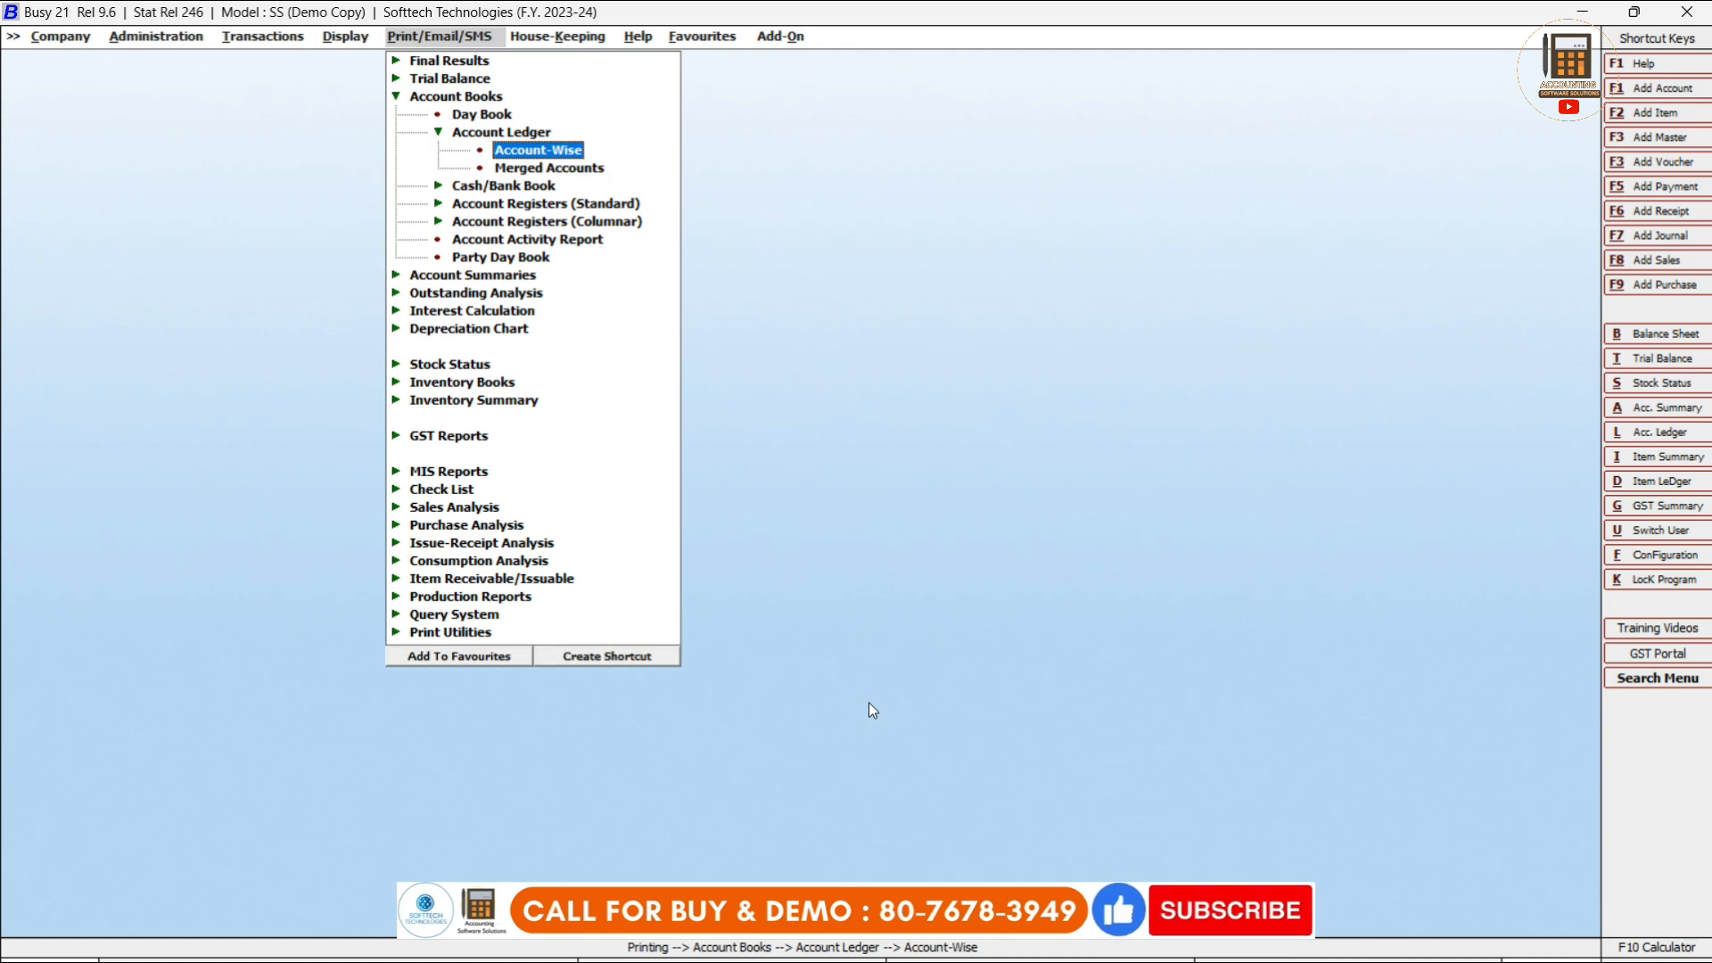
{"action": "key", "text": "Return"}
{"action": "key", "text": "Return"}
{"action": "key", "text": "Return"}
{"action": "key", "text": "Return"}
{"action": "key", "text": "Return"}
{"action": "key", "text": "Return"}
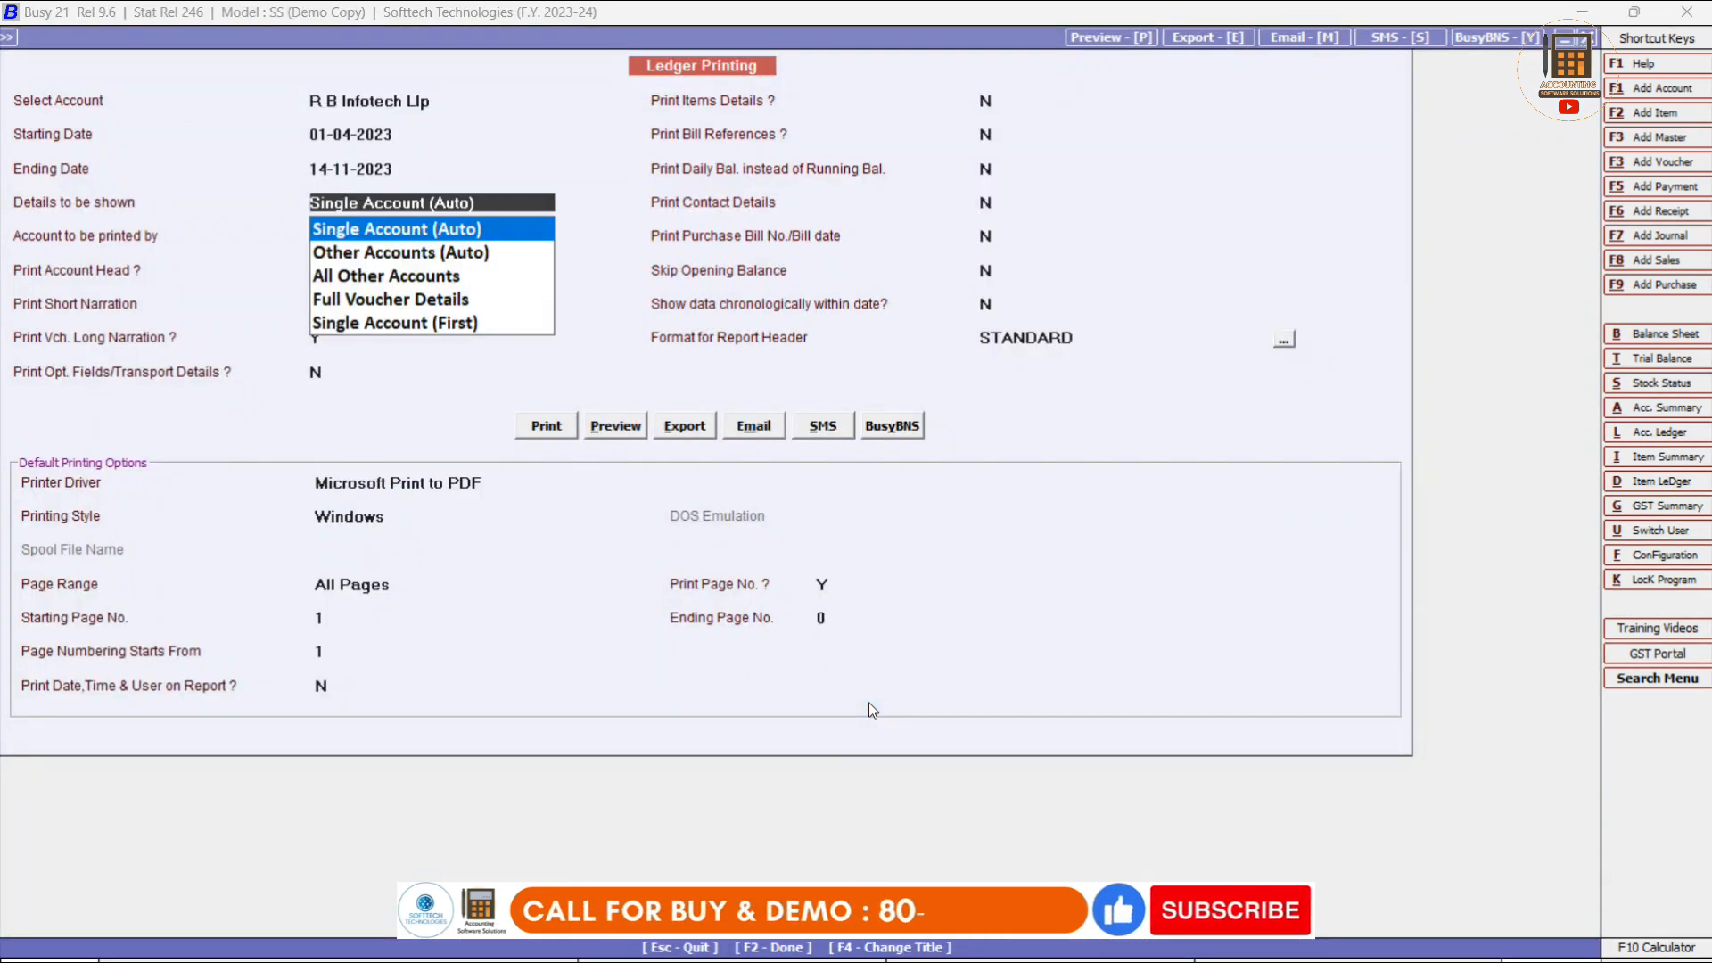
{"action": "left_click", "coordinate": [326, 169]}
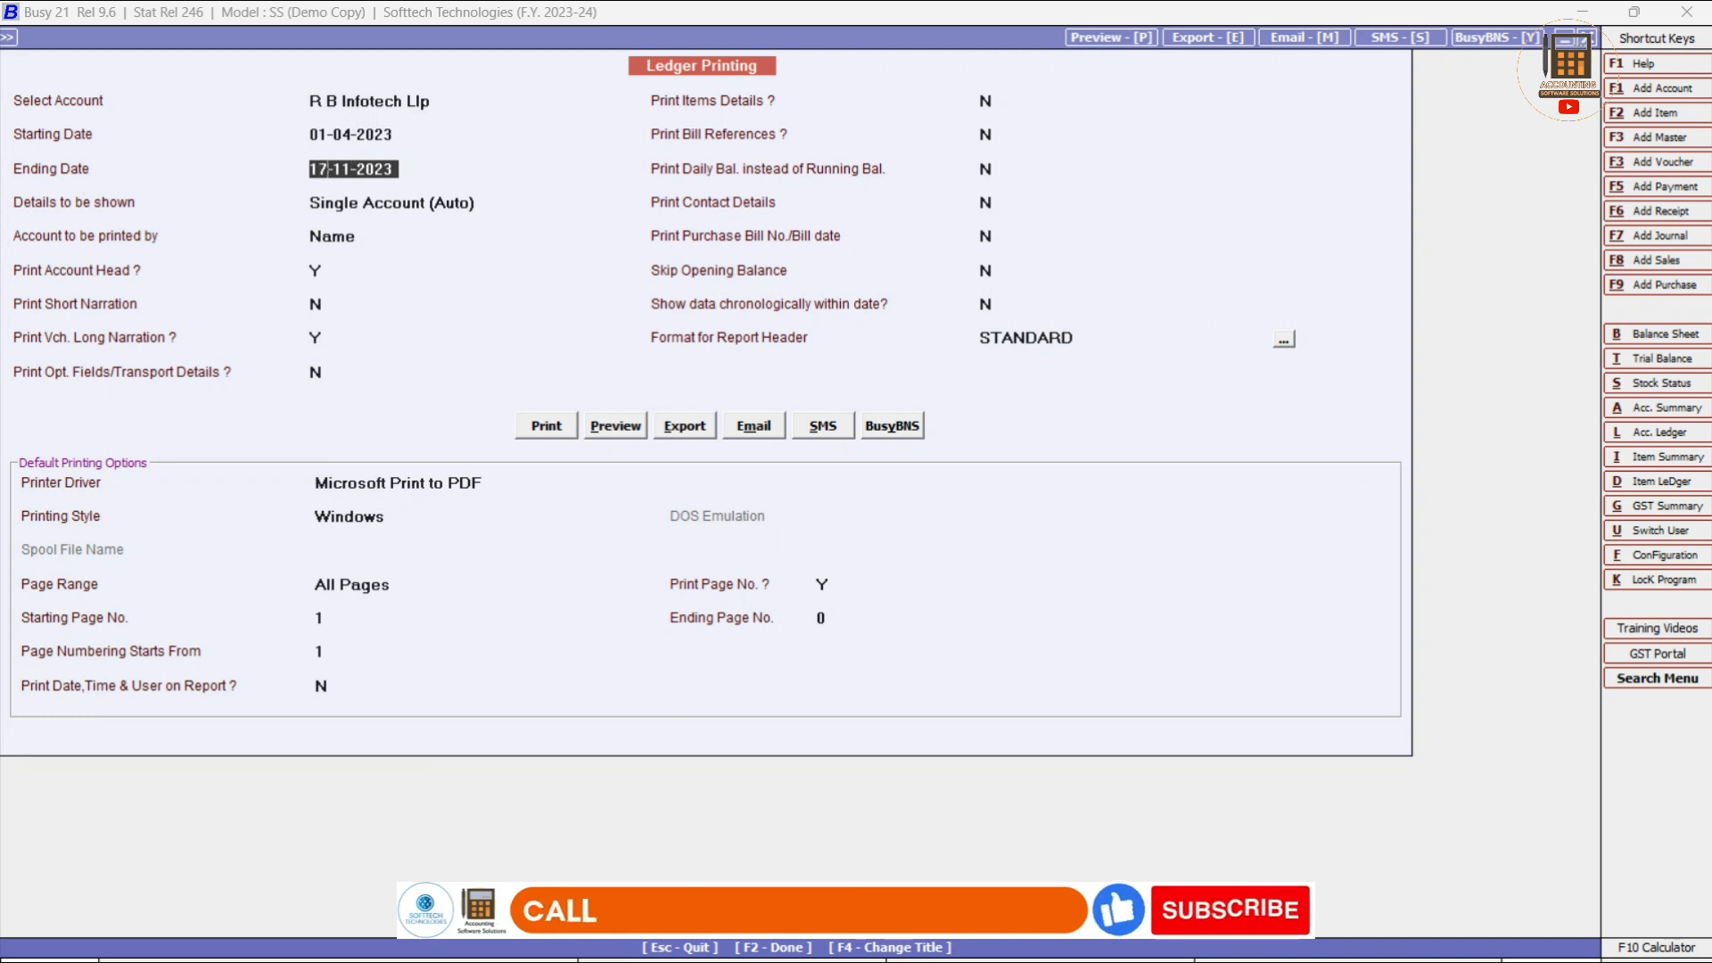
{"action": "type", "text": "17"}
{"action": "key", "text": "Return"}
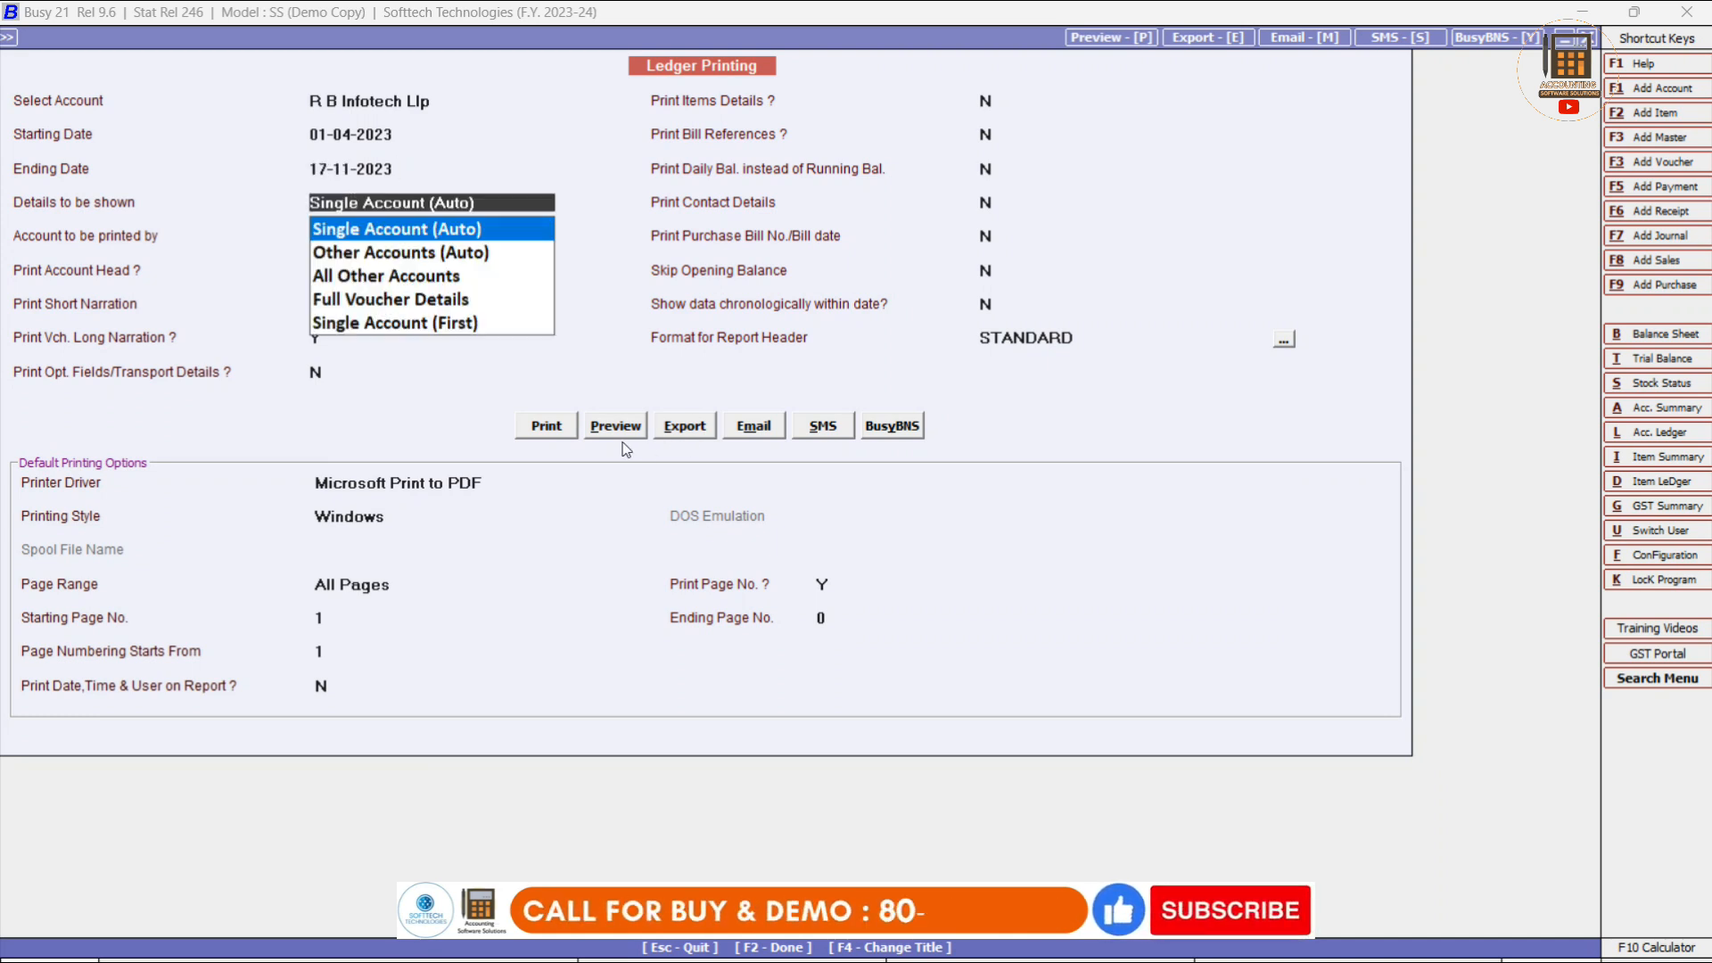
{"action": "left_click", "coordinate": [628, 434]}
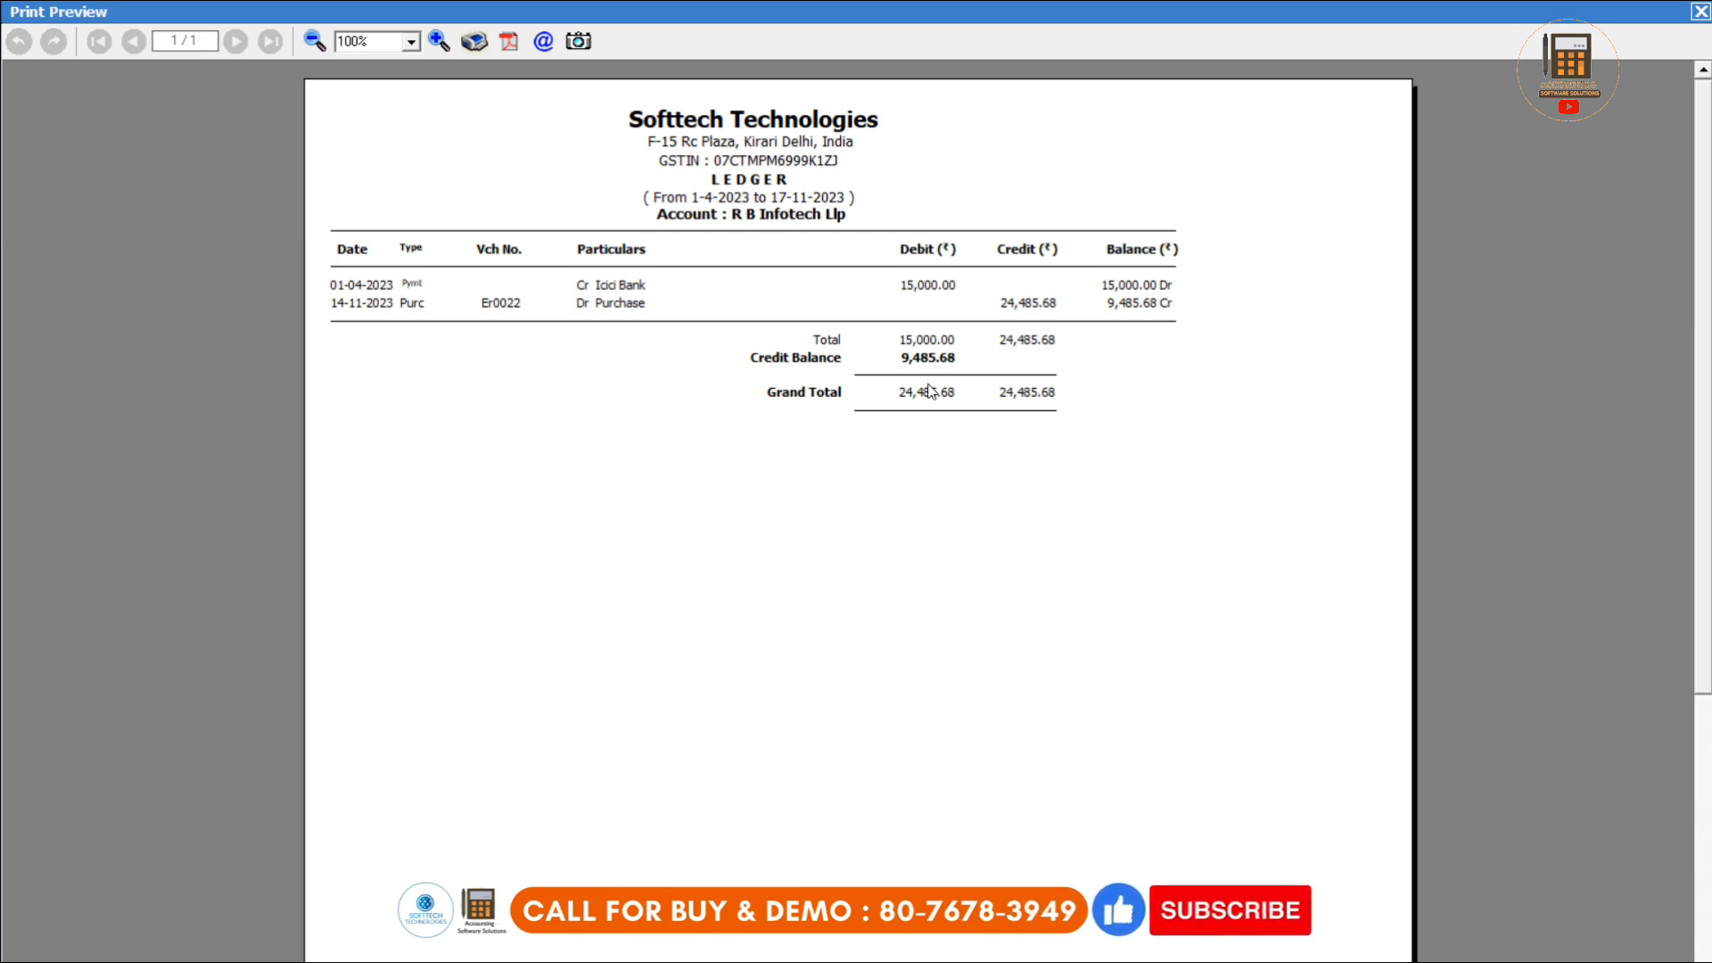
{"action": "key", "text": "Escape"}
{"action": "key", "text": "Escape"}
{"action": "key", "text": "Escape"}
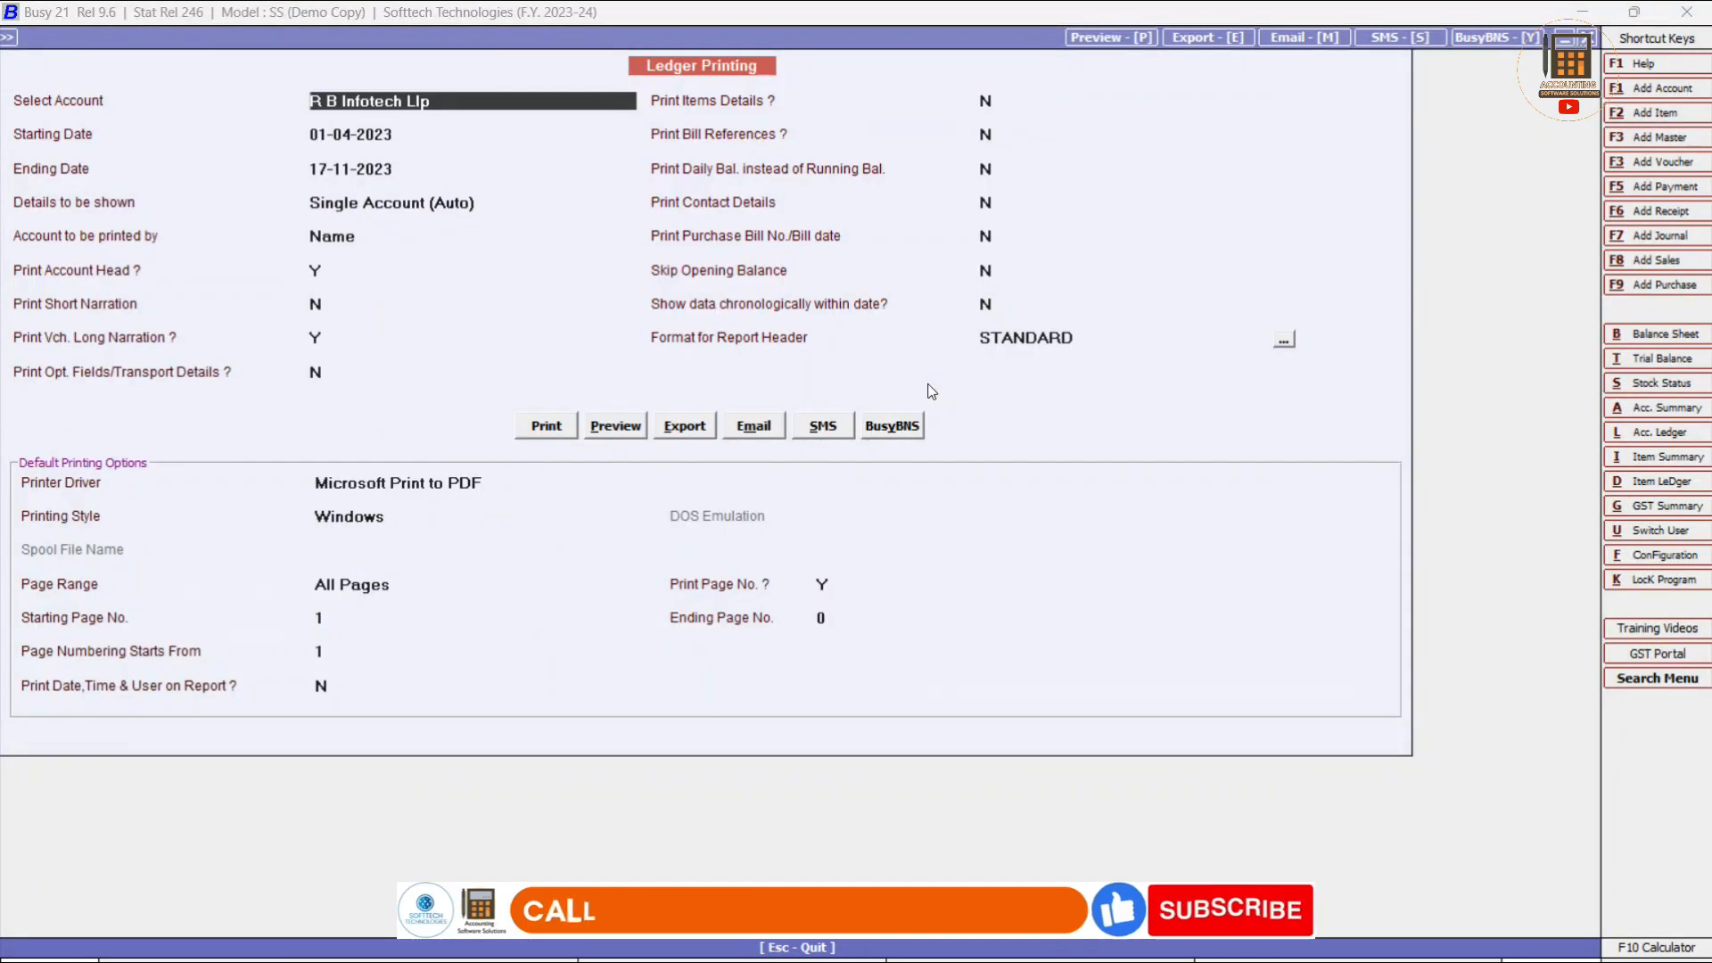
Open sales voucher St/1/2023-24 for Gupta Traders, review its 9,726.23 total, and quit unchanged.
{"action": "key", "text": "Escape"}
{"action": "key", "text": "Escape"}
{"action": "key", "text": "Escape"}
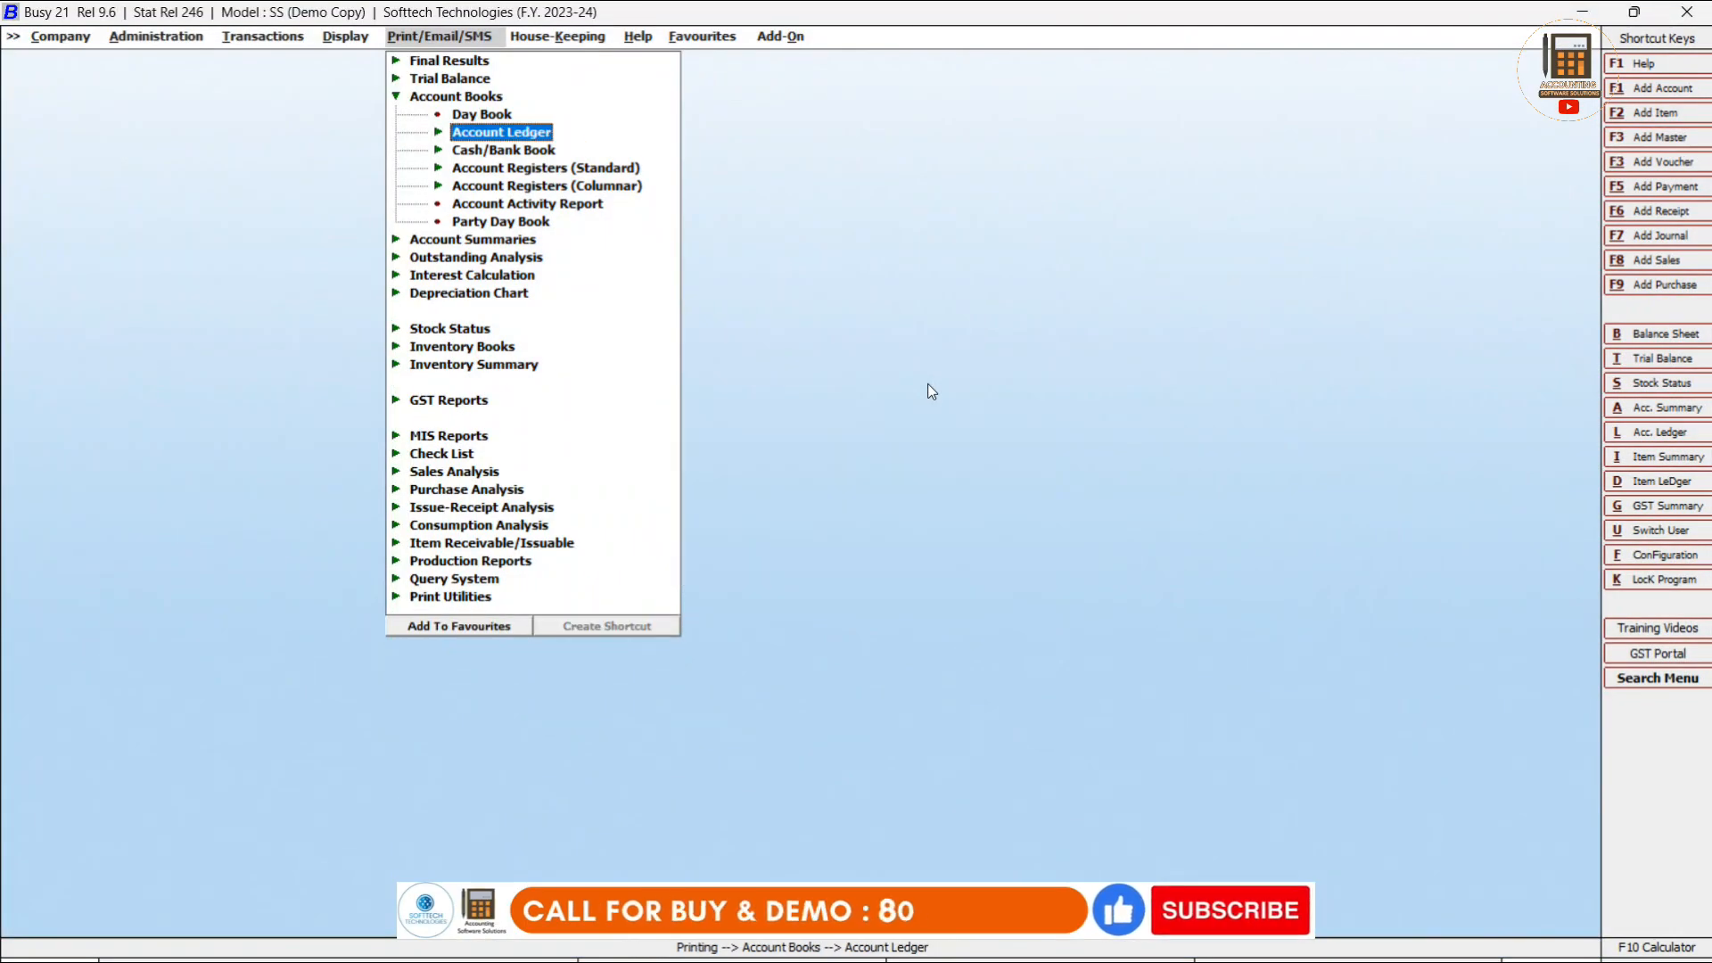
{"action": "key", "text": "Left"}
{"action": "key", "text": "Left"}
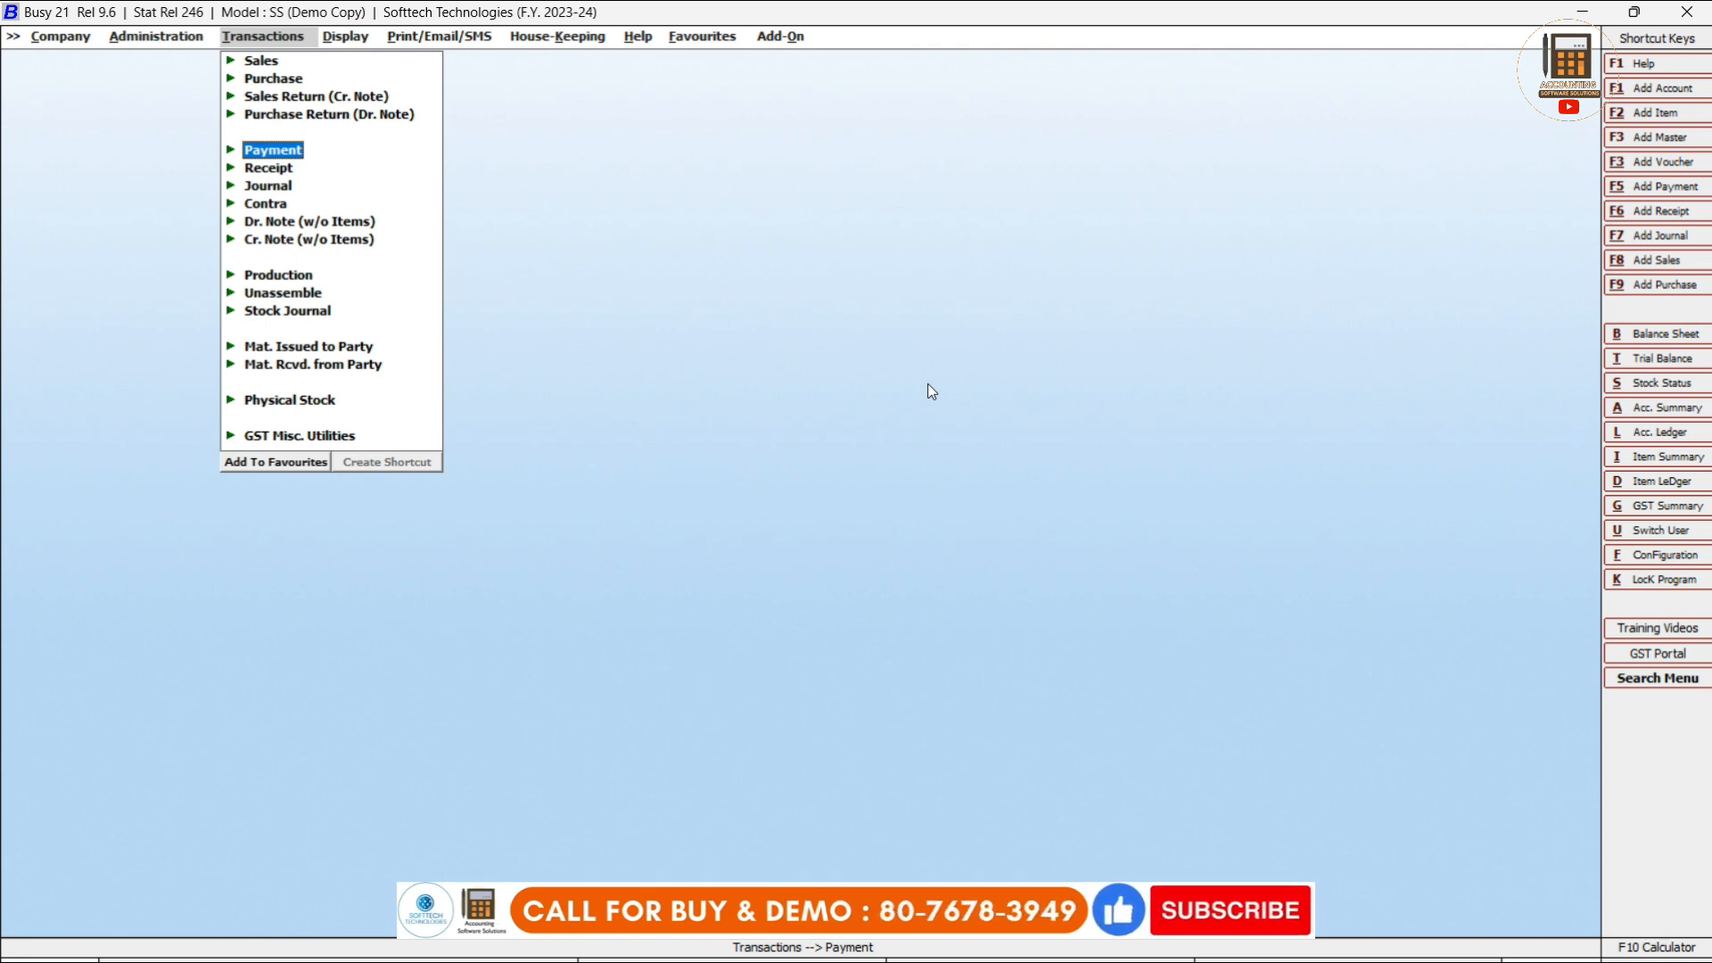
{"action": "key", "text": "Up"}
{"action": "key", "text": "Up"}
{"action": "key", "text": "Up"}
{"action": "key", "text": "Up"}
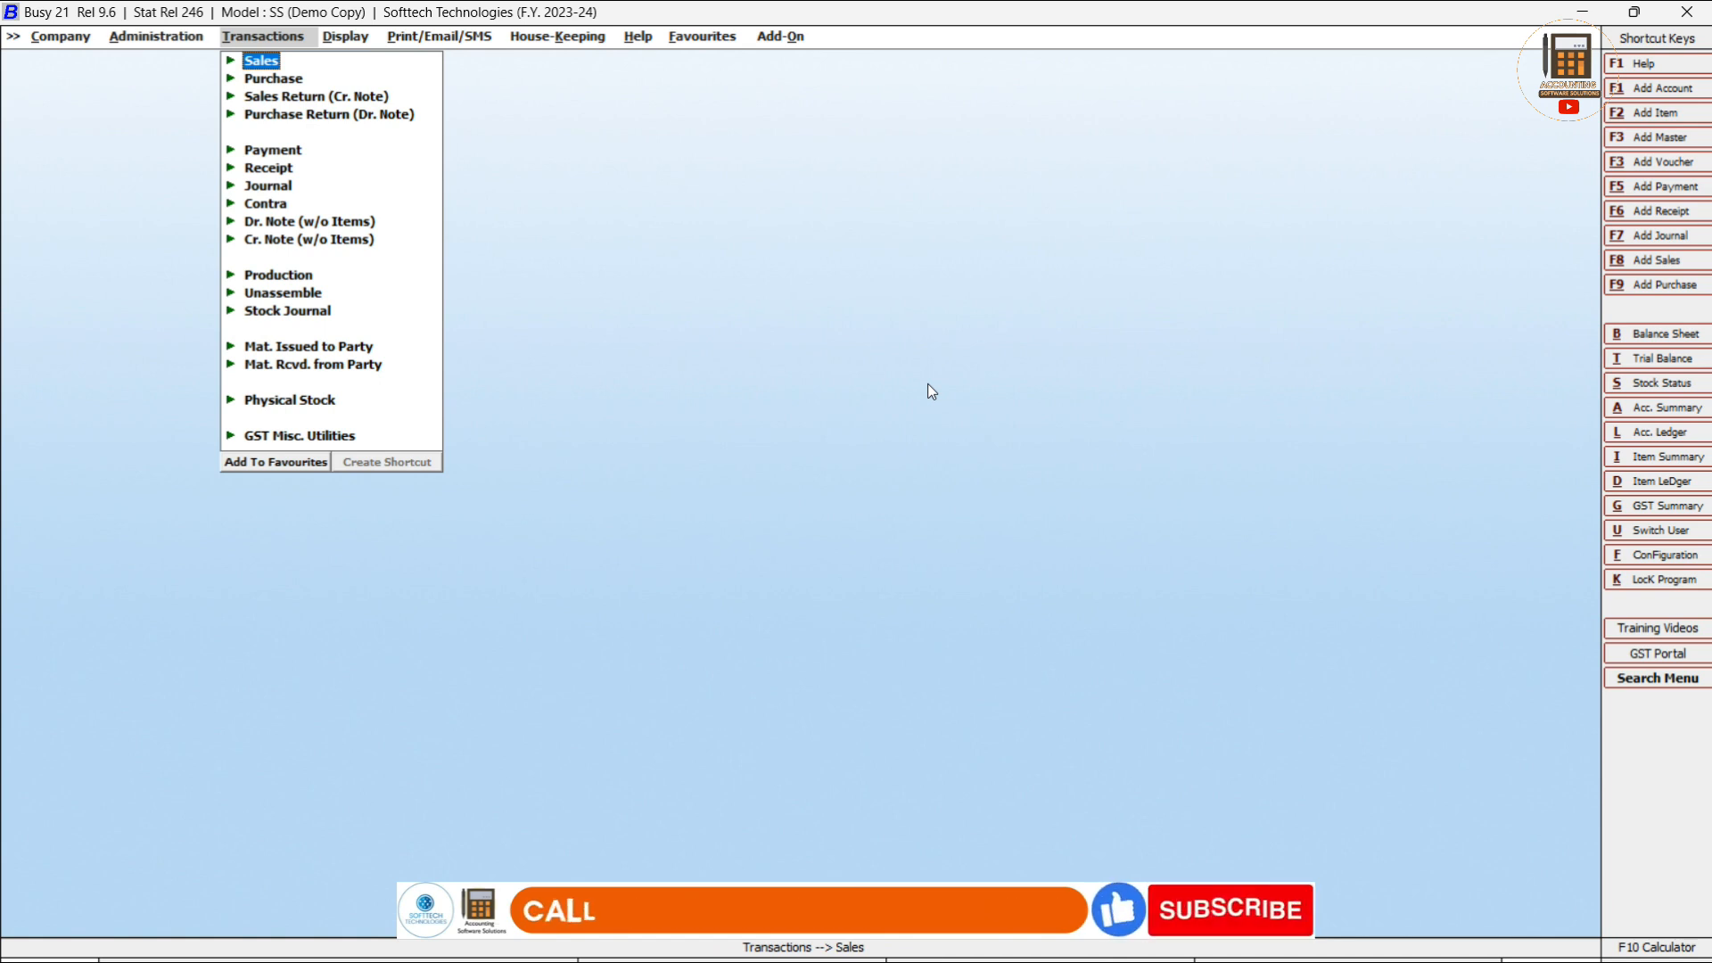
{"action": "key", "text": "Return"}
{"action": "key", "text": "Down"}
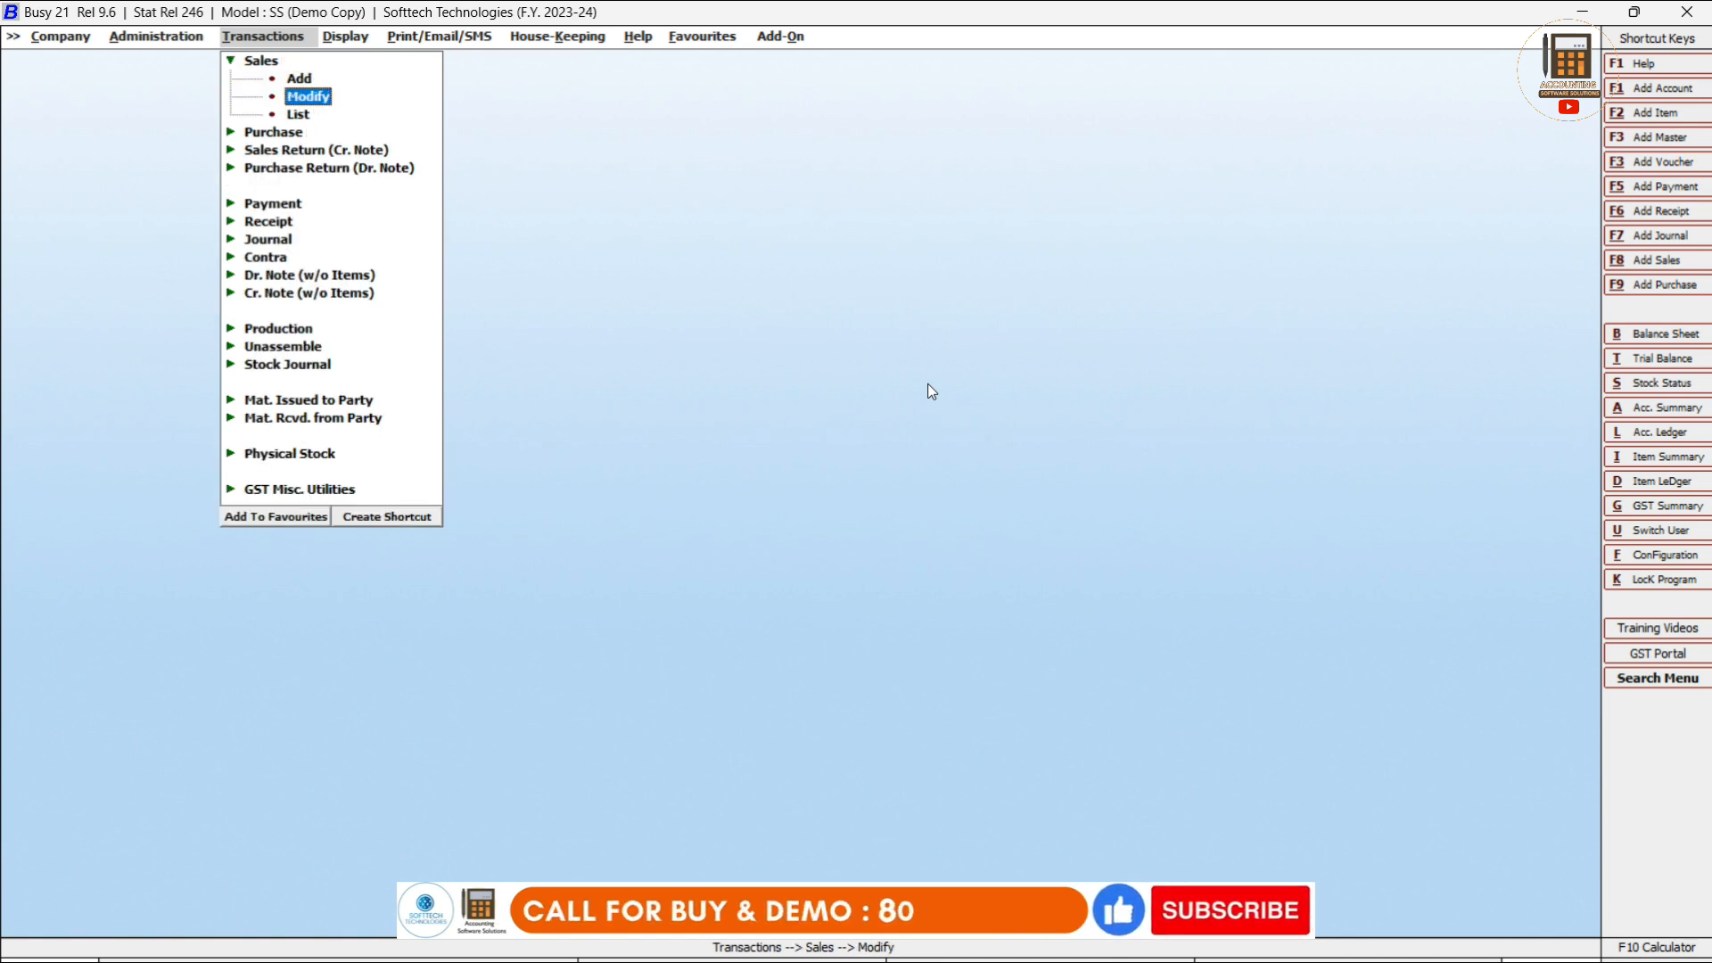
{"action": "key", "text": "Return"}
{"action": "key", "text": "Return"}
{"action": "key", "text": "Return"}
{"action": "key", "text": "Return"}
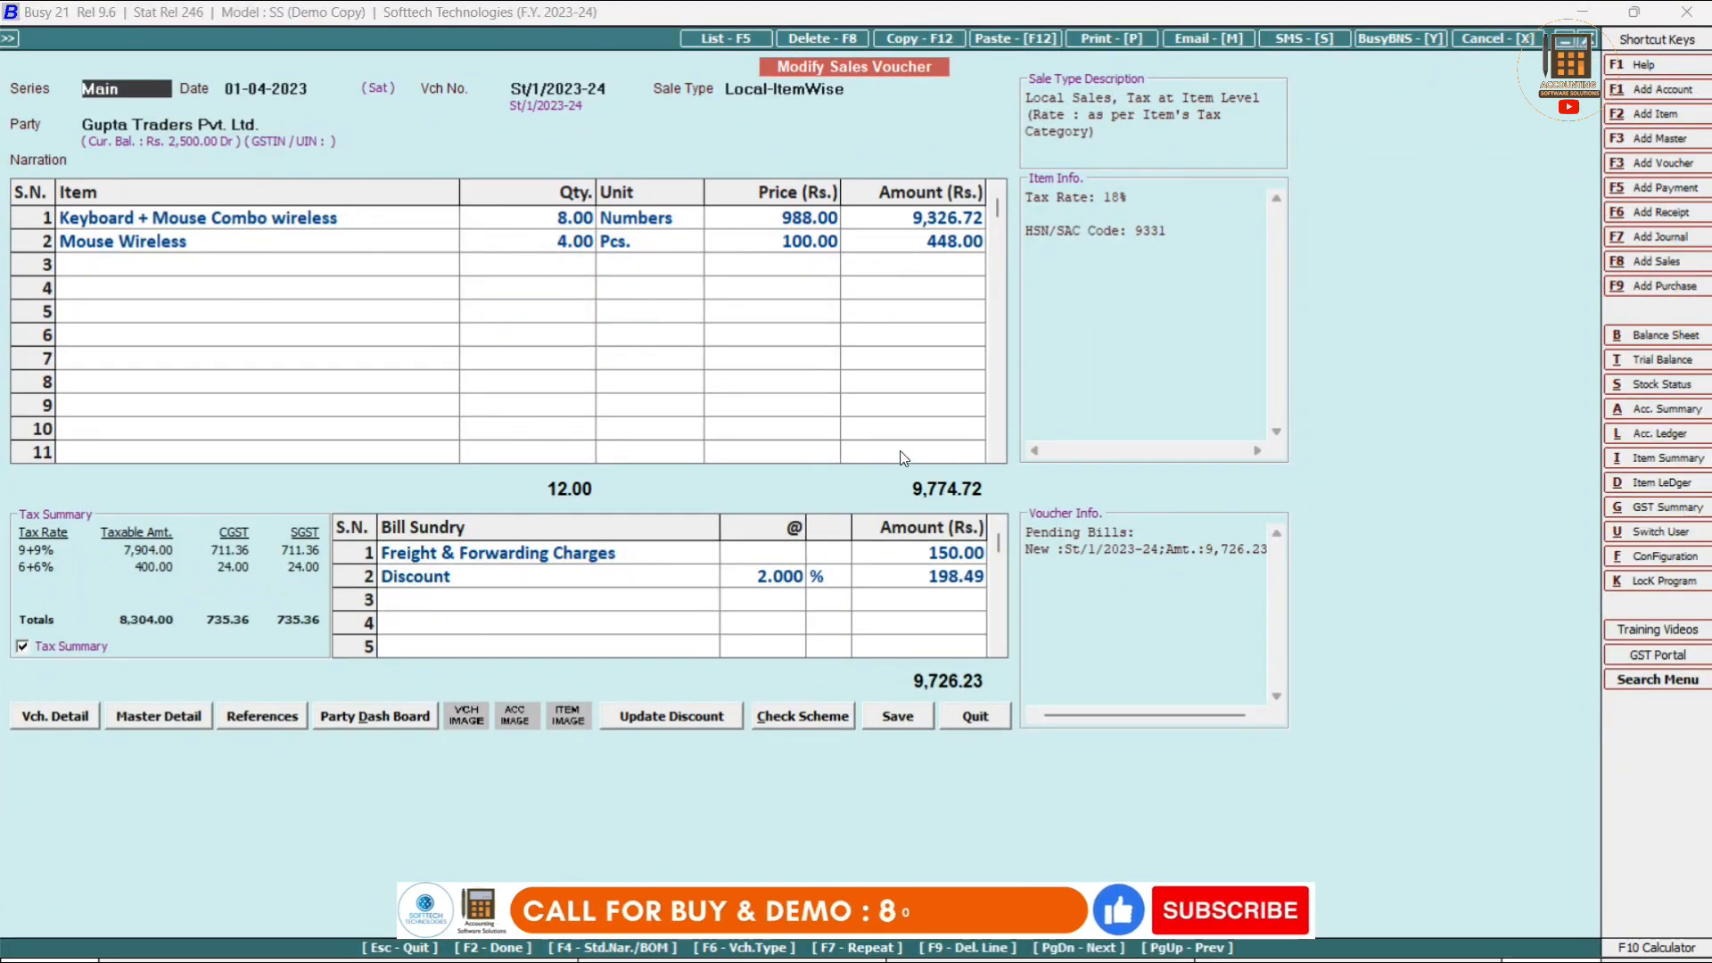
{"action": "key", "text": "Escape"}
{"action": "key", "text": "Return"}
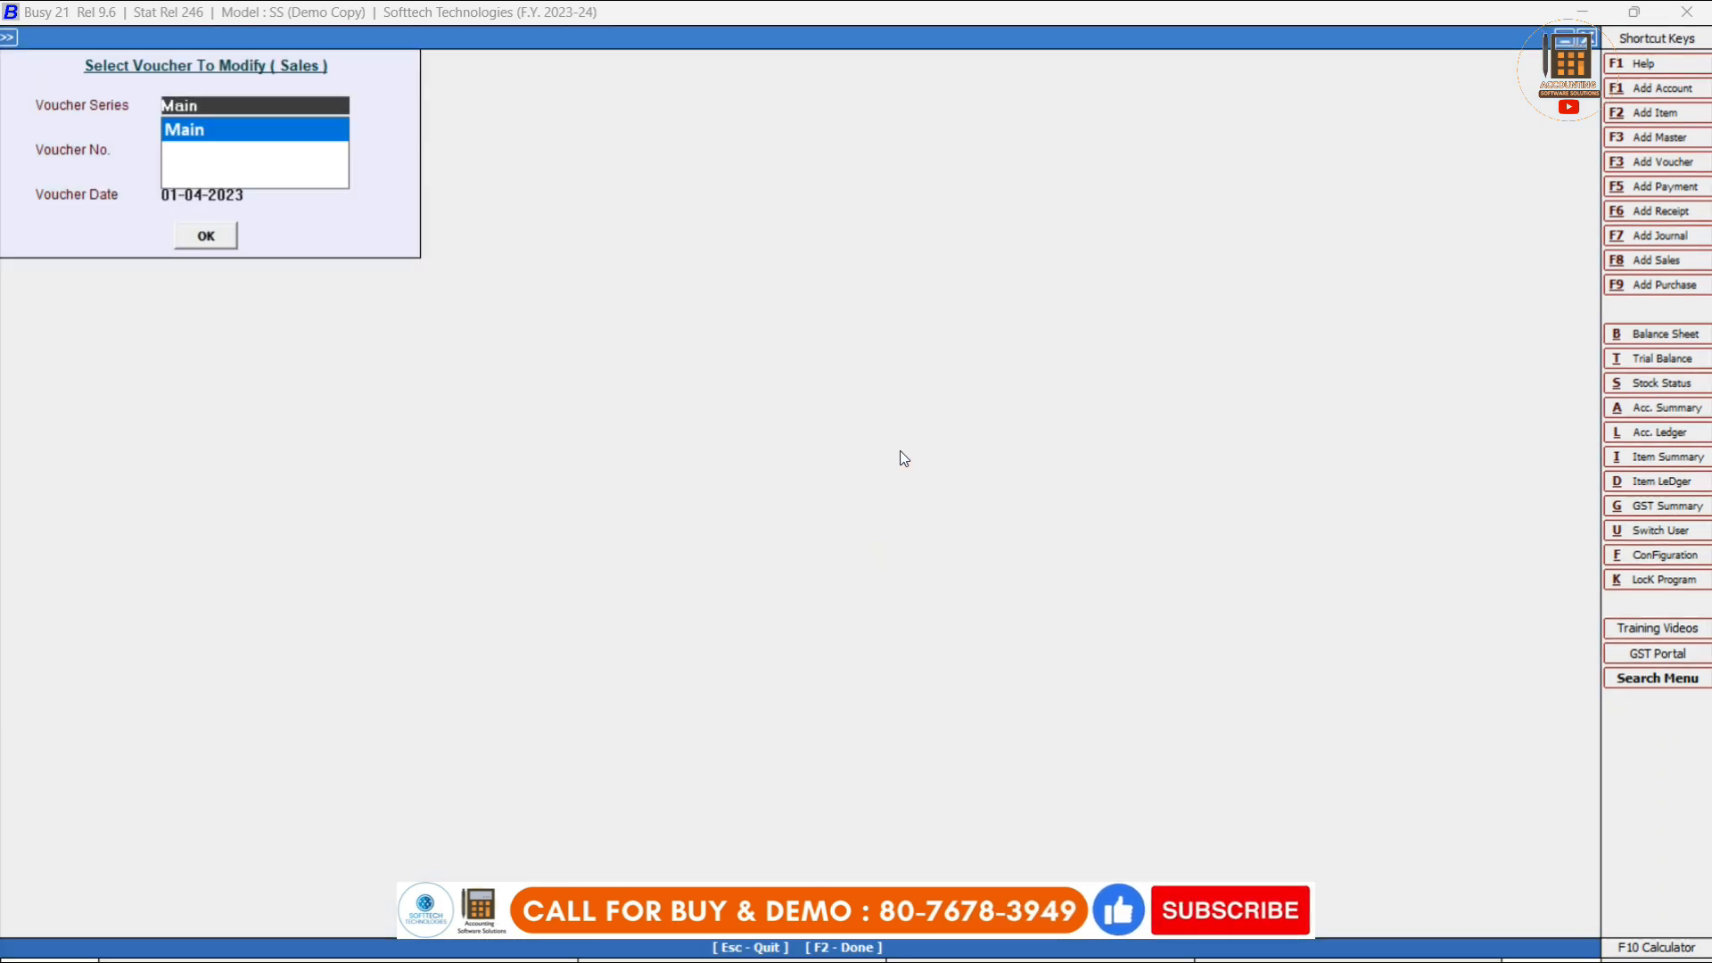
{"action": "key", "text": "Escape"}
{"action": "key", "text": "Escape"}
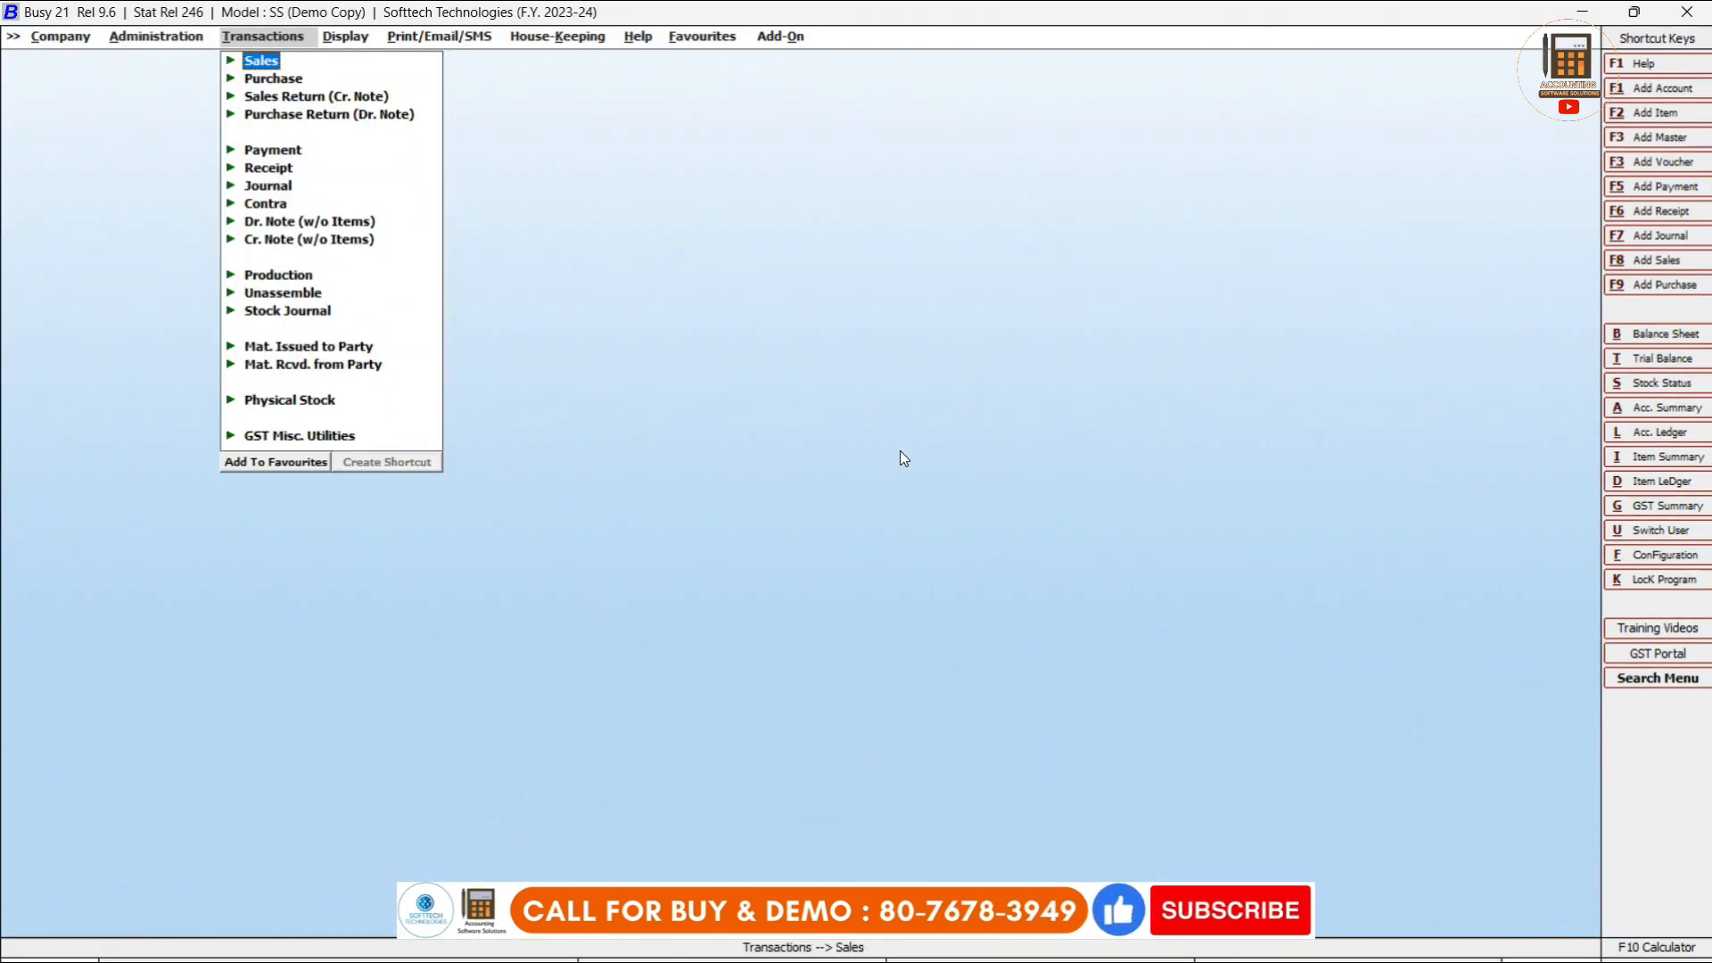
Open Account-Wise ledger printing for Gupta Traders Pvt. Ltd.
{"action": "key", "text": "Right"}
{"action": "key", "text": "Right"}
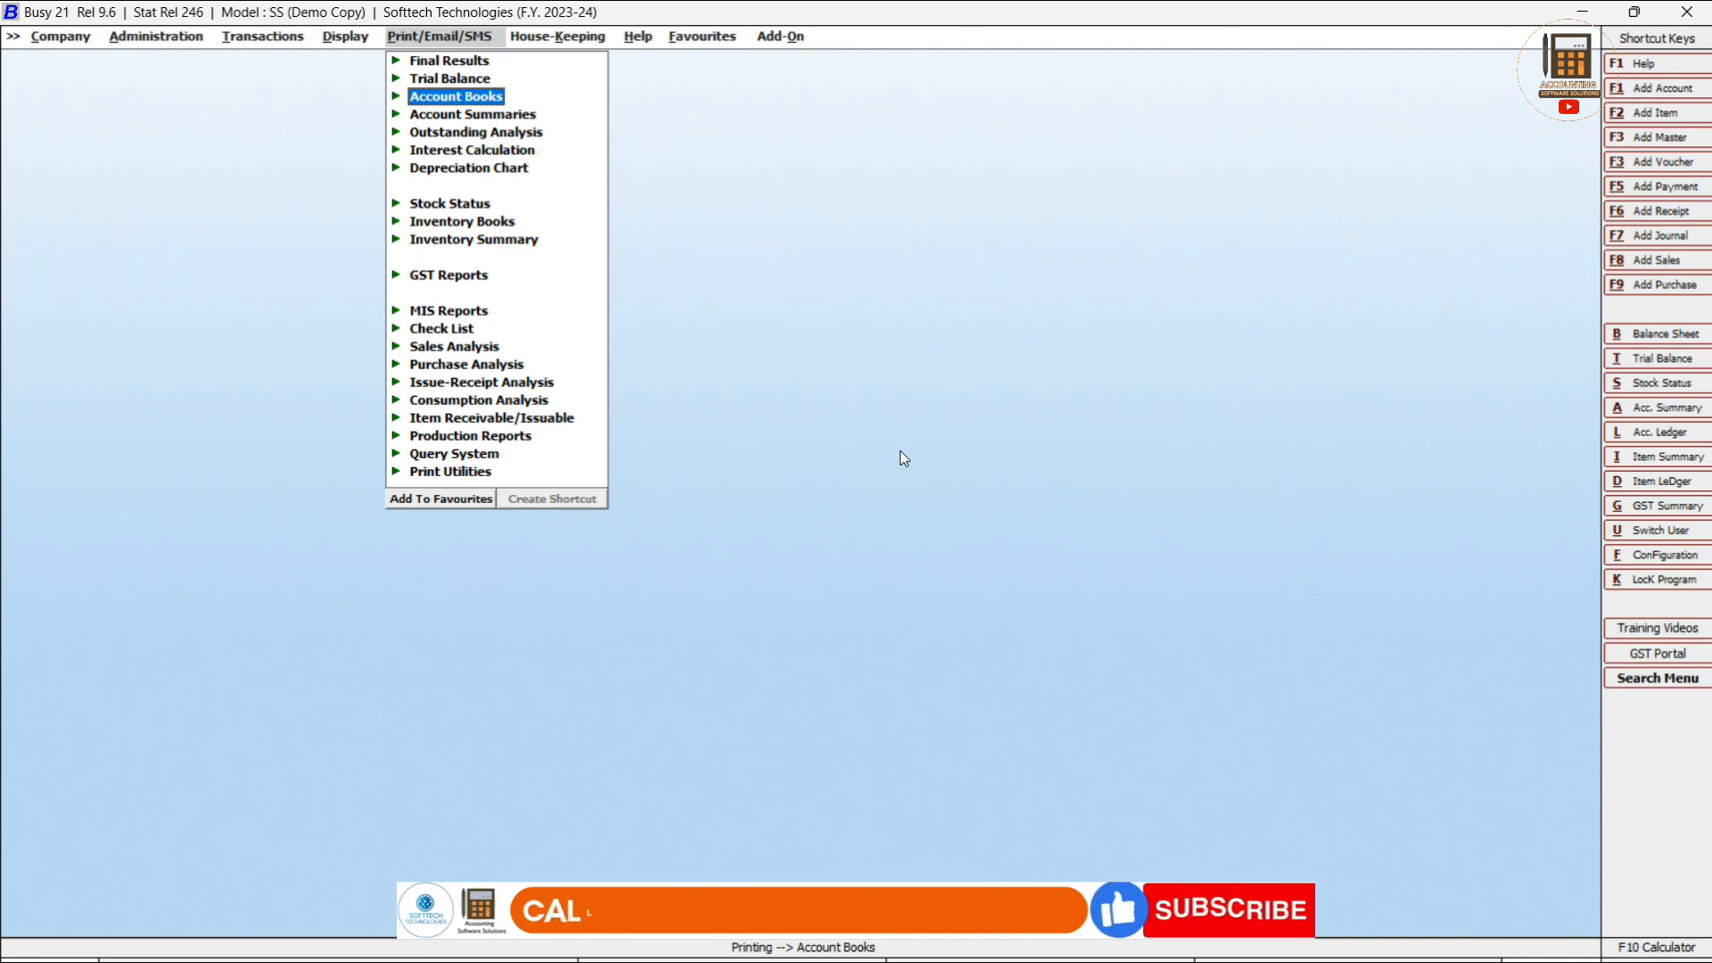
{"action": "key", "text": "Return"}
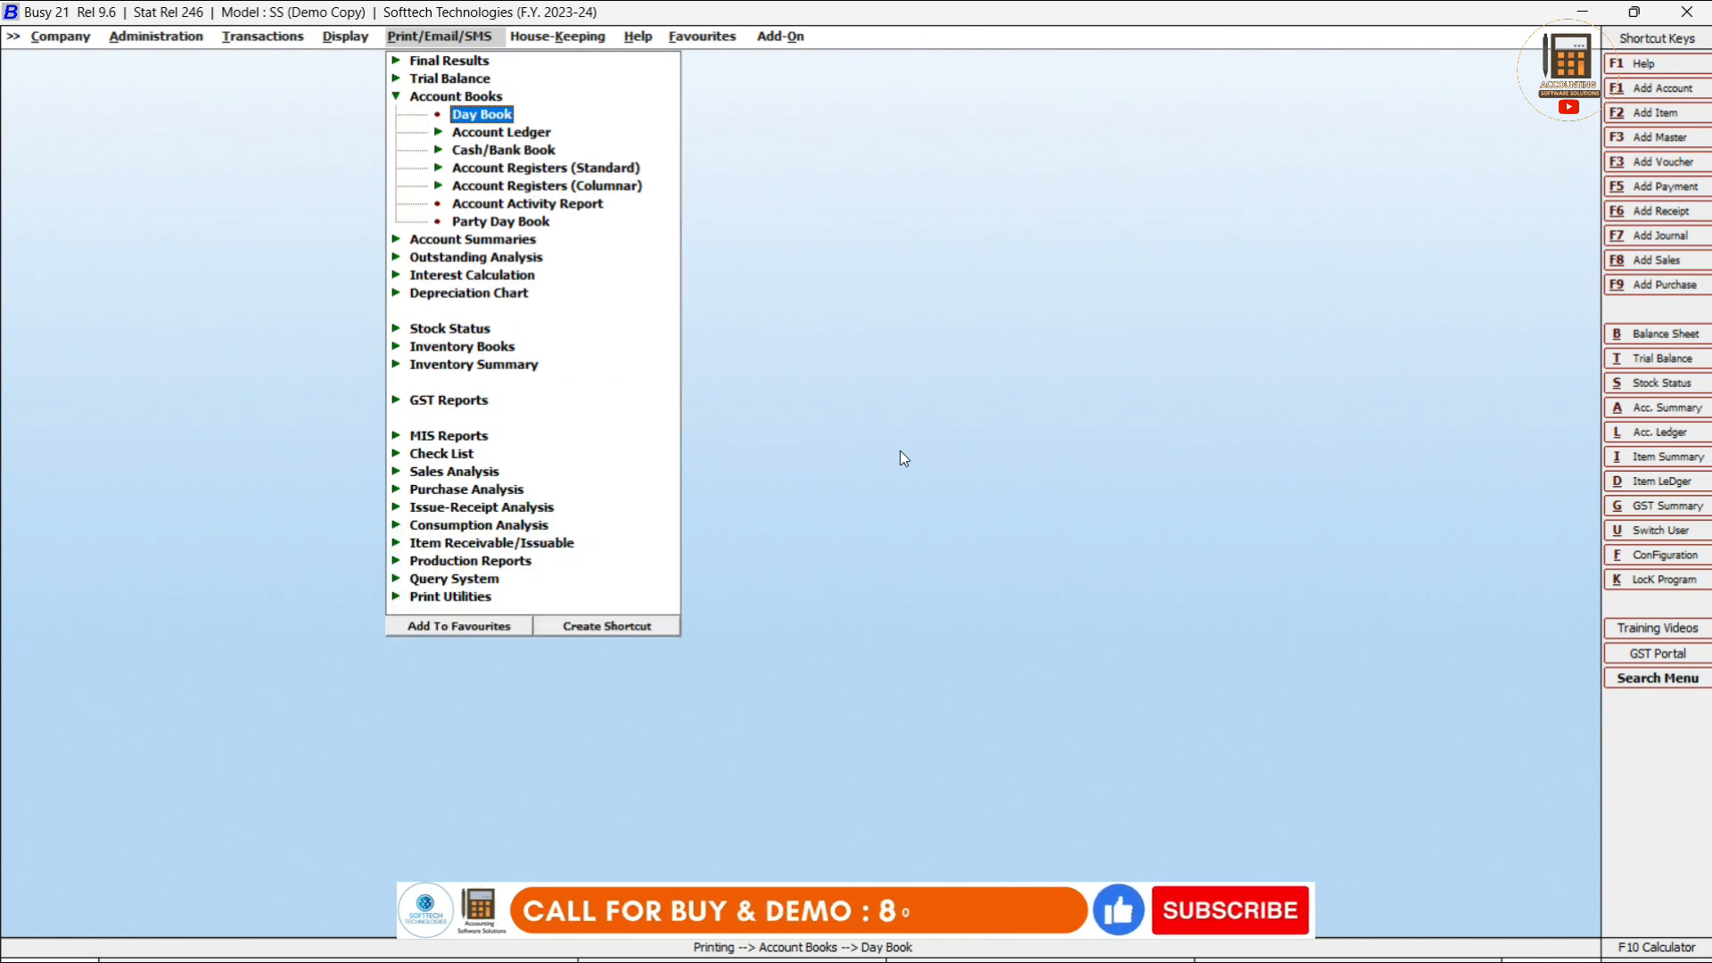
{"action": "key", "text": "Down"}
{"action": "key", "text": "Return"}
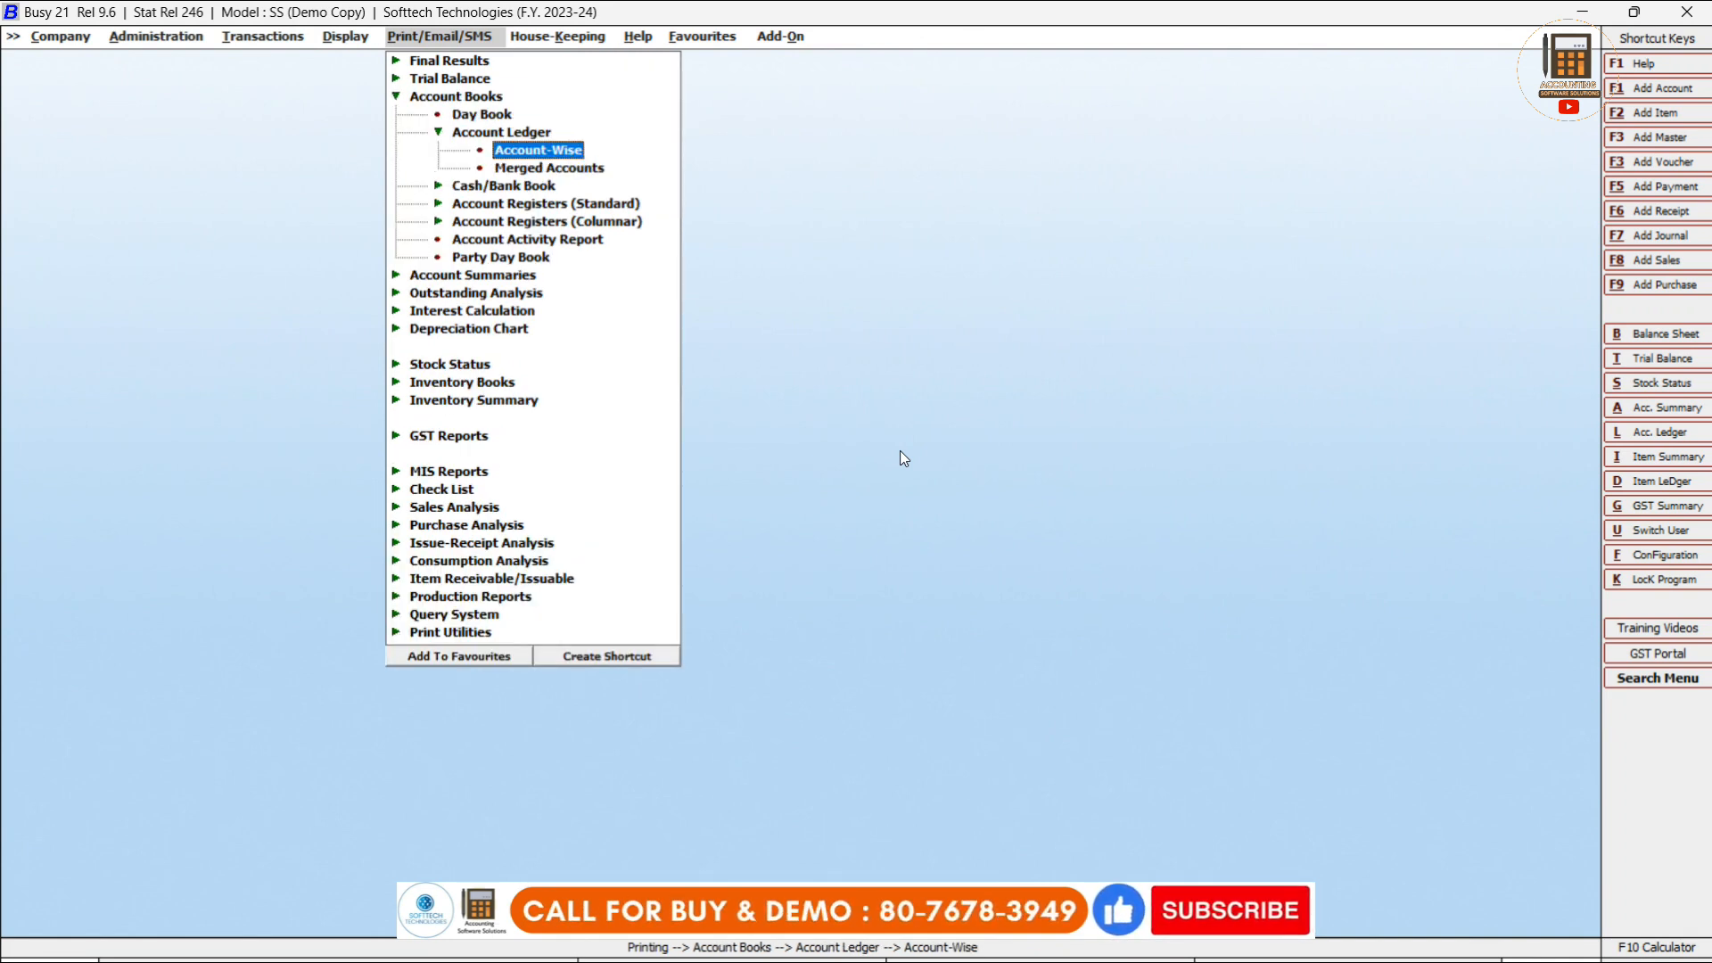
{"action": "key", "text": "Return"}
{"action": "key", "text": "Return"}
{"action": "key", "text": "Return"}
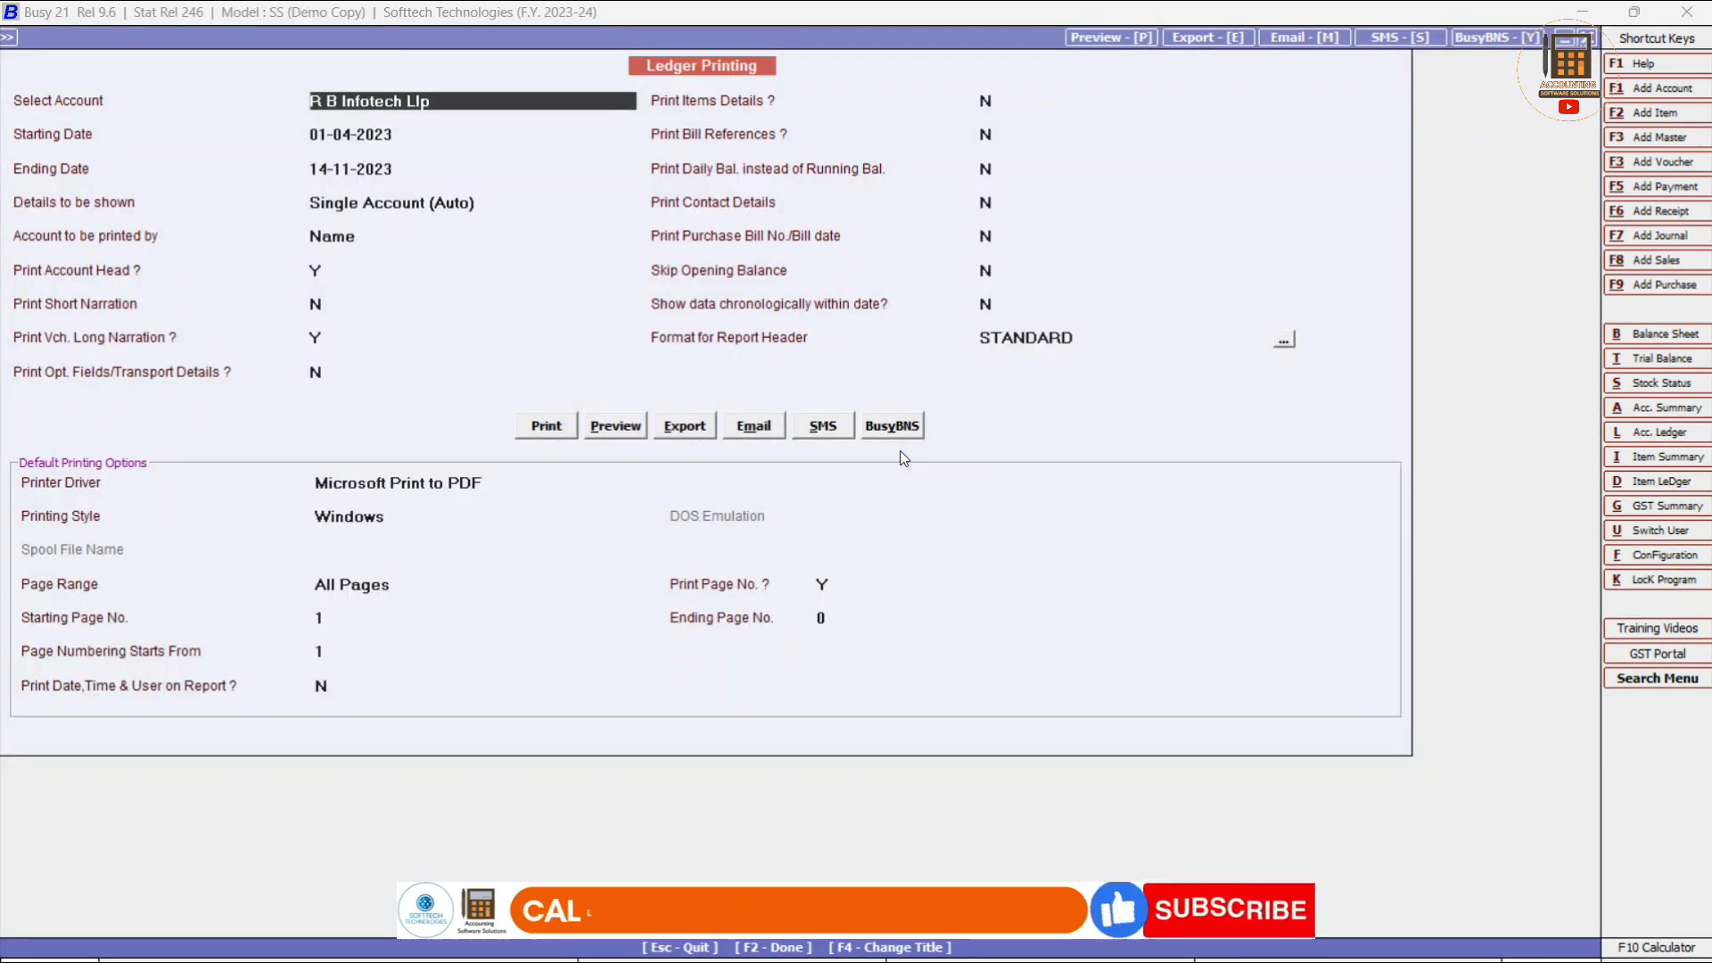
{"action": "type", "text": "gupt"}
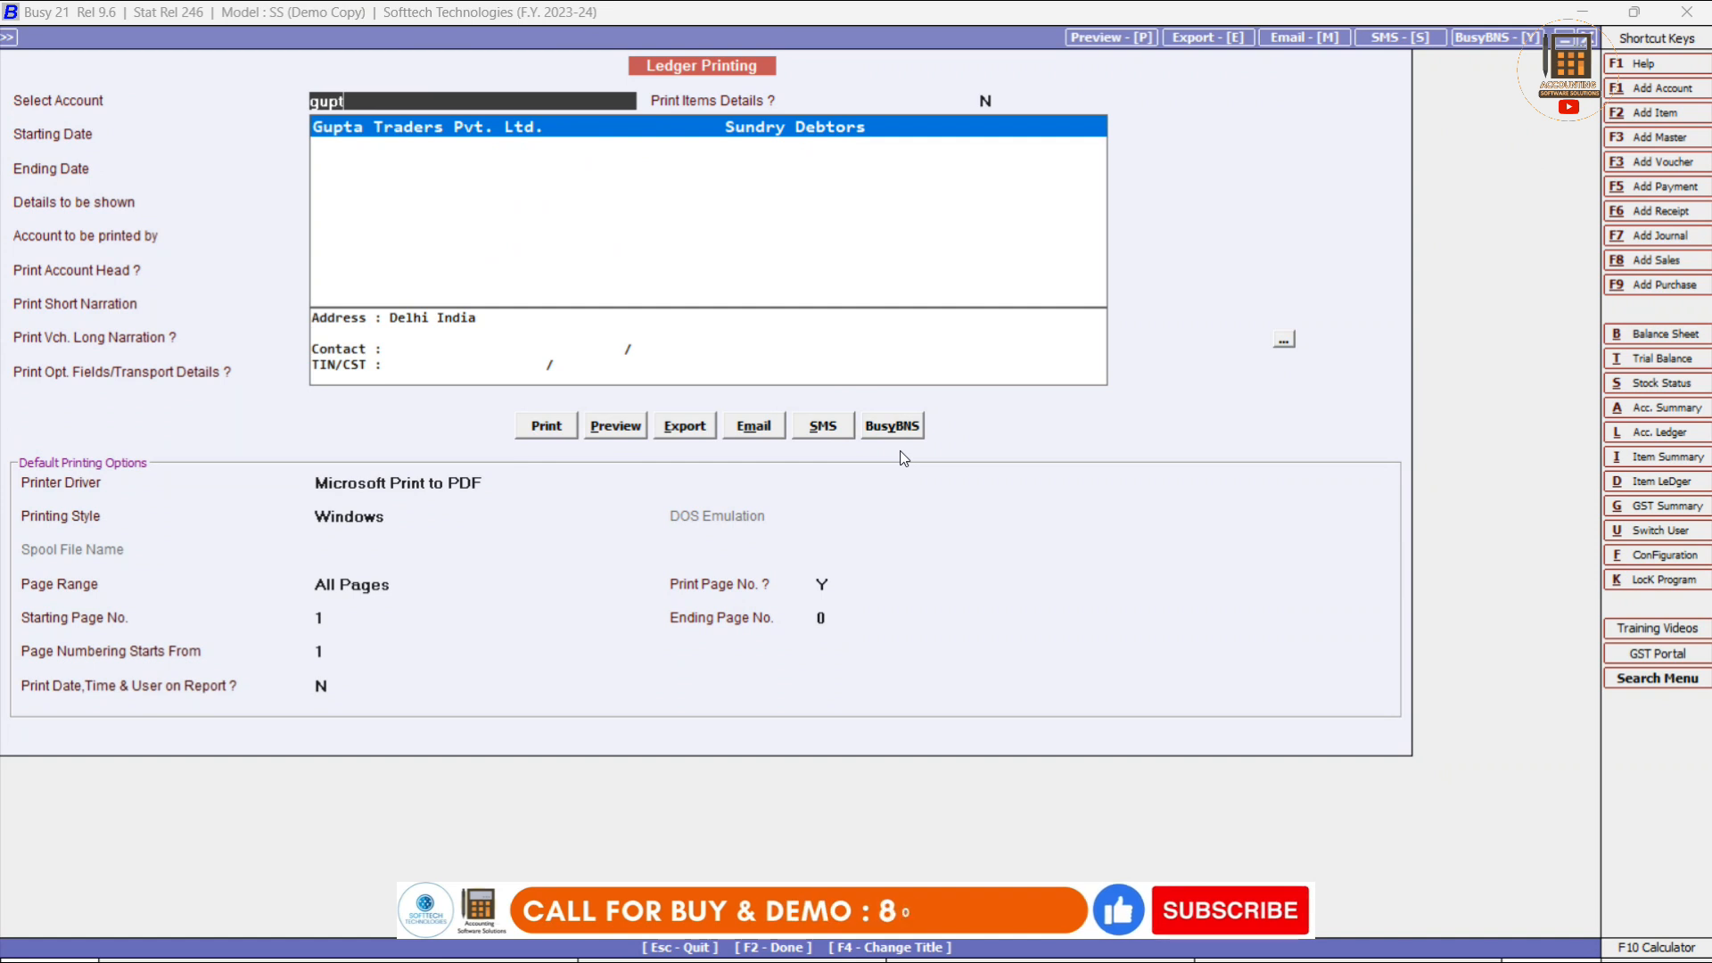
{"action": "key", "text": "Return"}
{"action": "key", "text": "Return"}
{"action": "key", "text": "Return"}
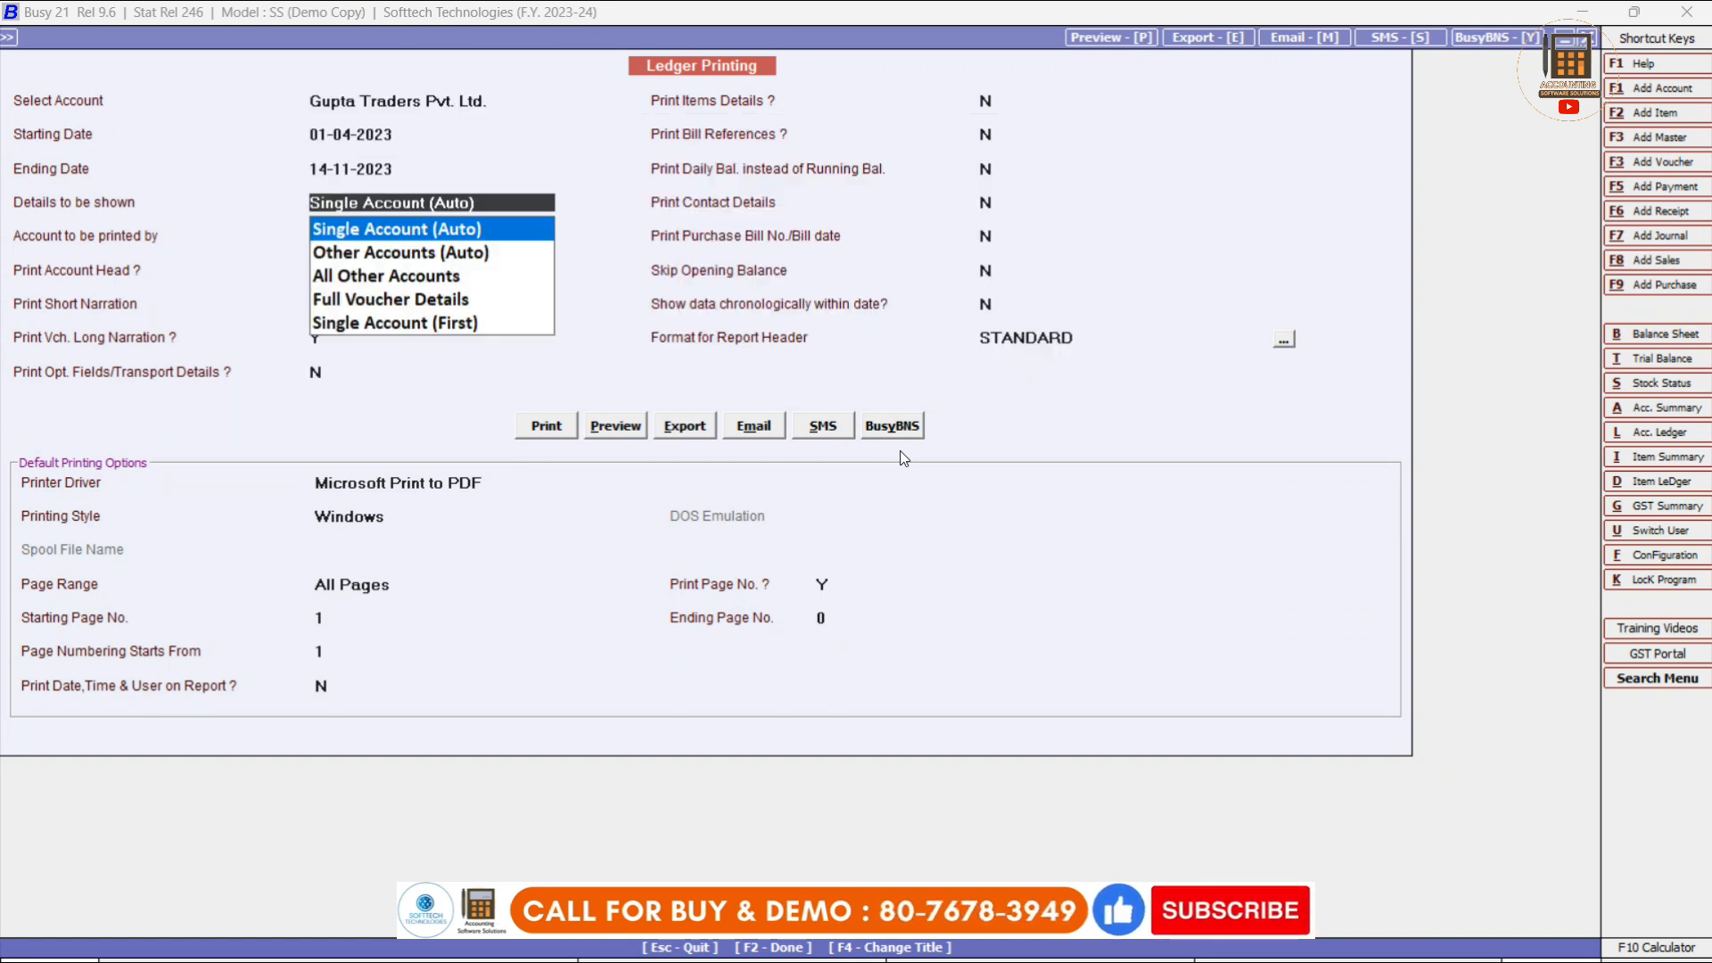
{"action": "key", "text": "Return"}
Preview the Gupta Traders ledger at 12,226.23 Dr, then bring up the Receipt voucher options.
{"action": "left_click", "coordinate": [637, 421]}
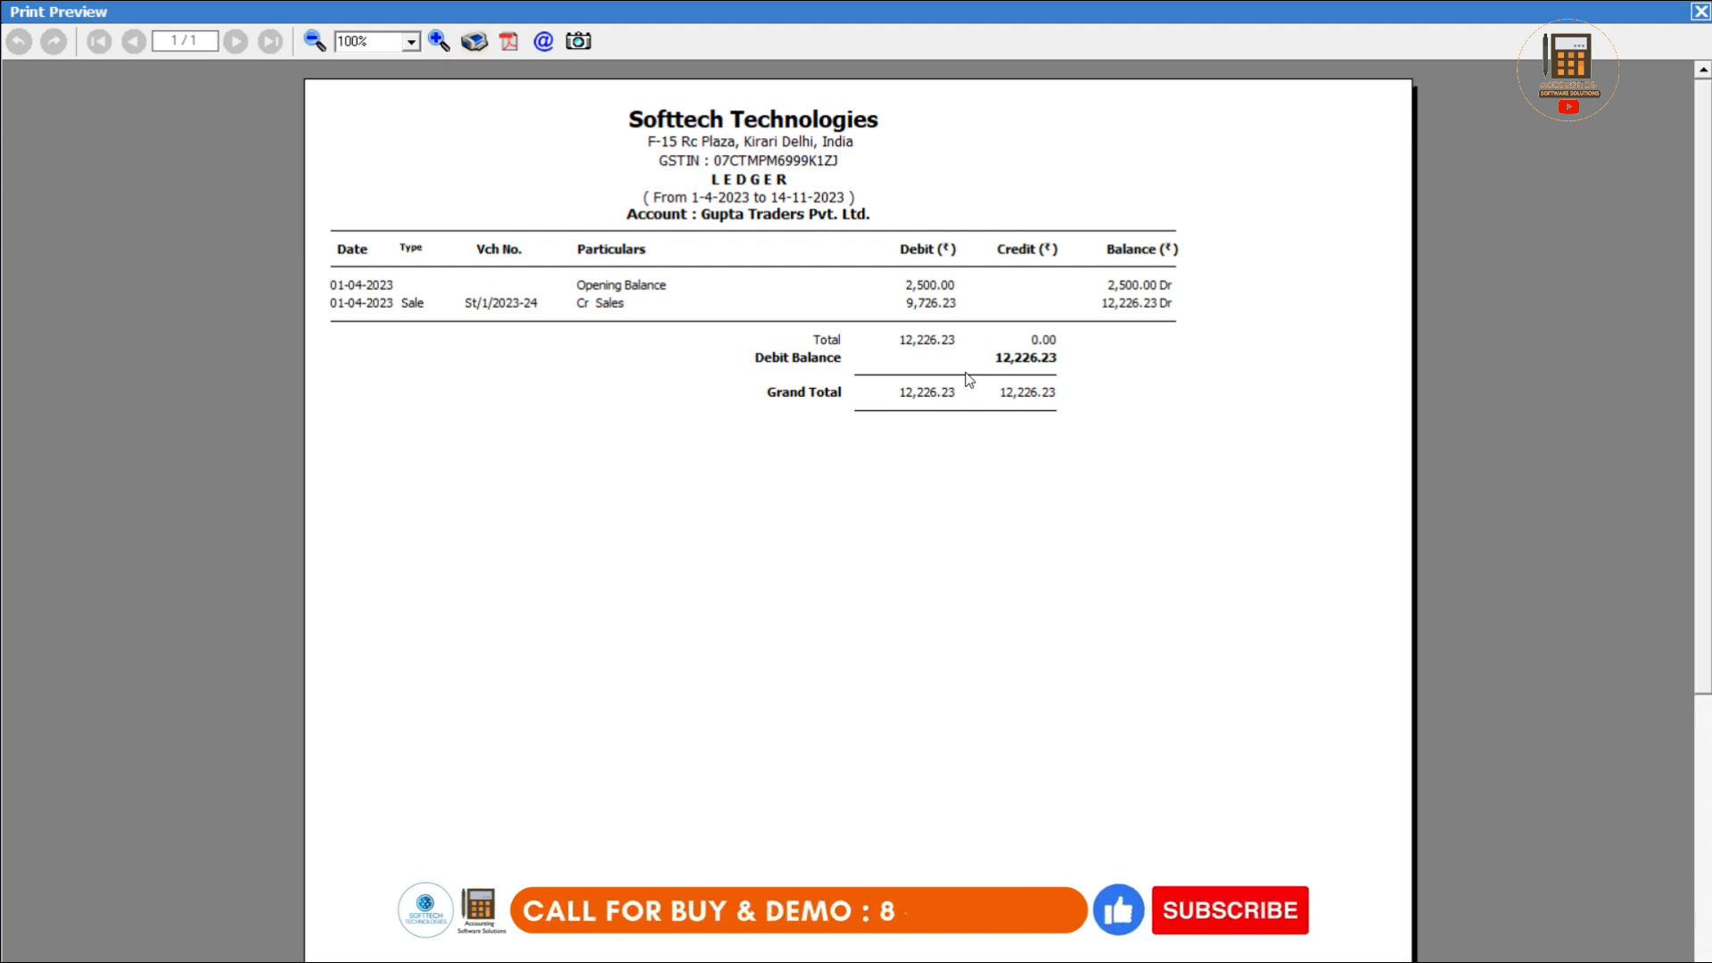
{"action": "key", "text": "Escape"}
{"action": "key", "text": "Escape"}
{"action": "key", "text": "Escape"}
{"action": "key", "text": "Escape"}
{"action": "key", "text": "Escape"}
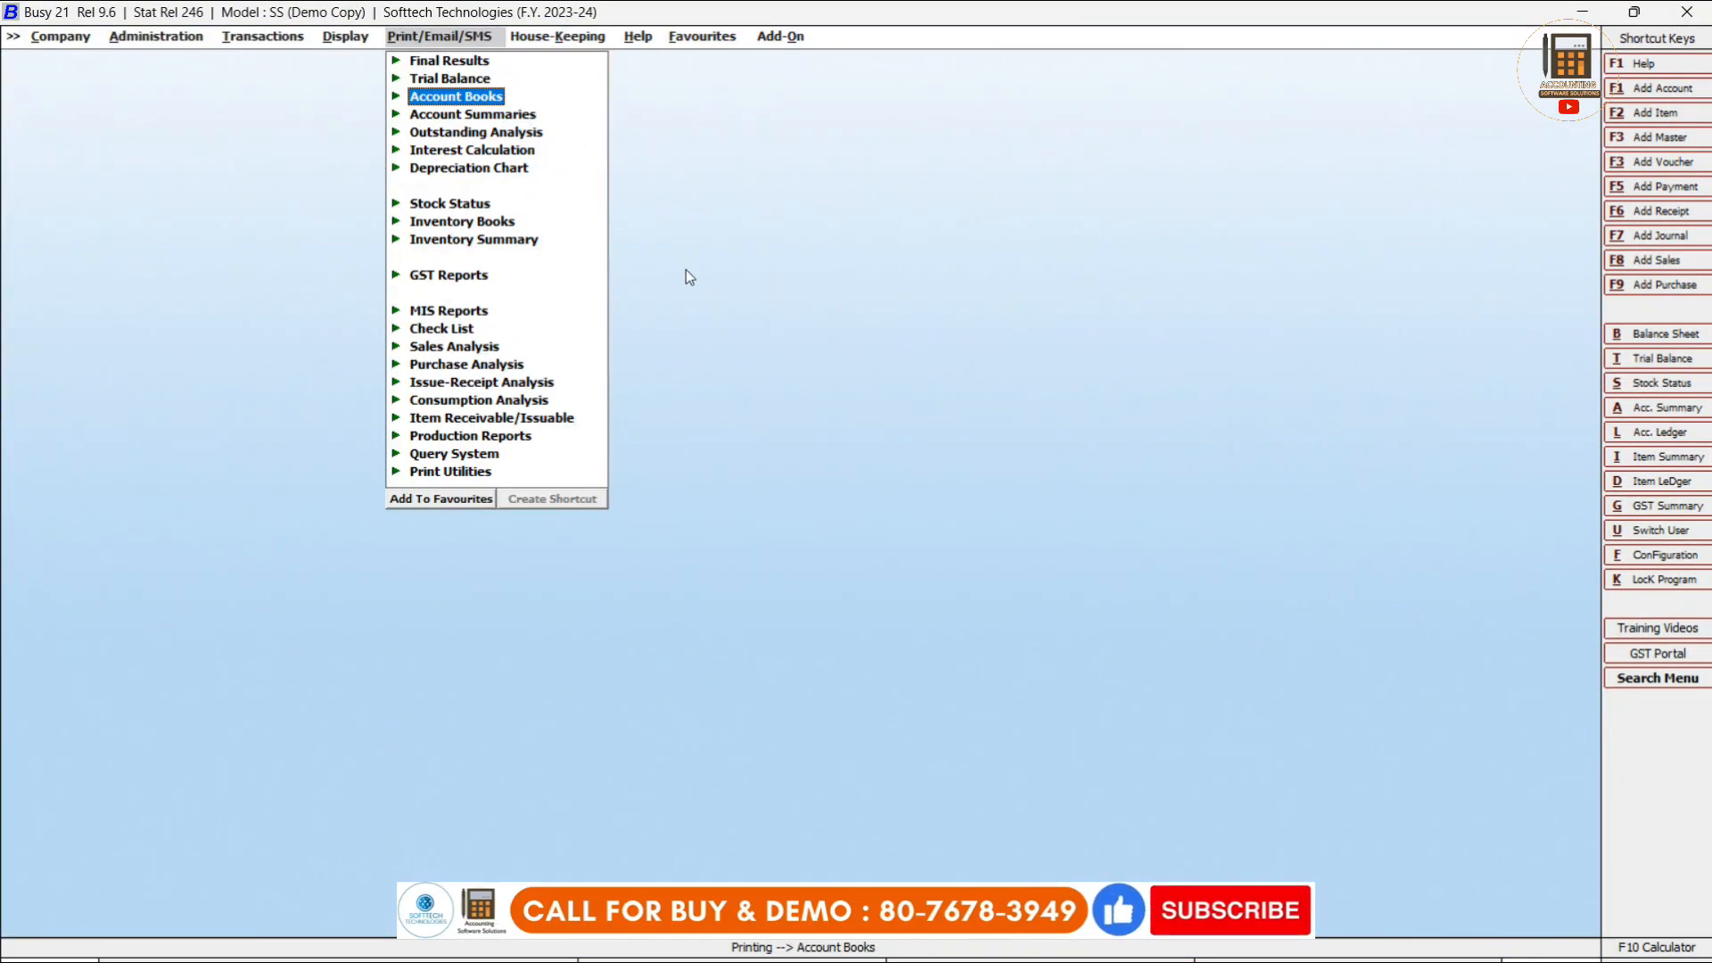
{"action": "left_click", "coordinate": [247, 35]}
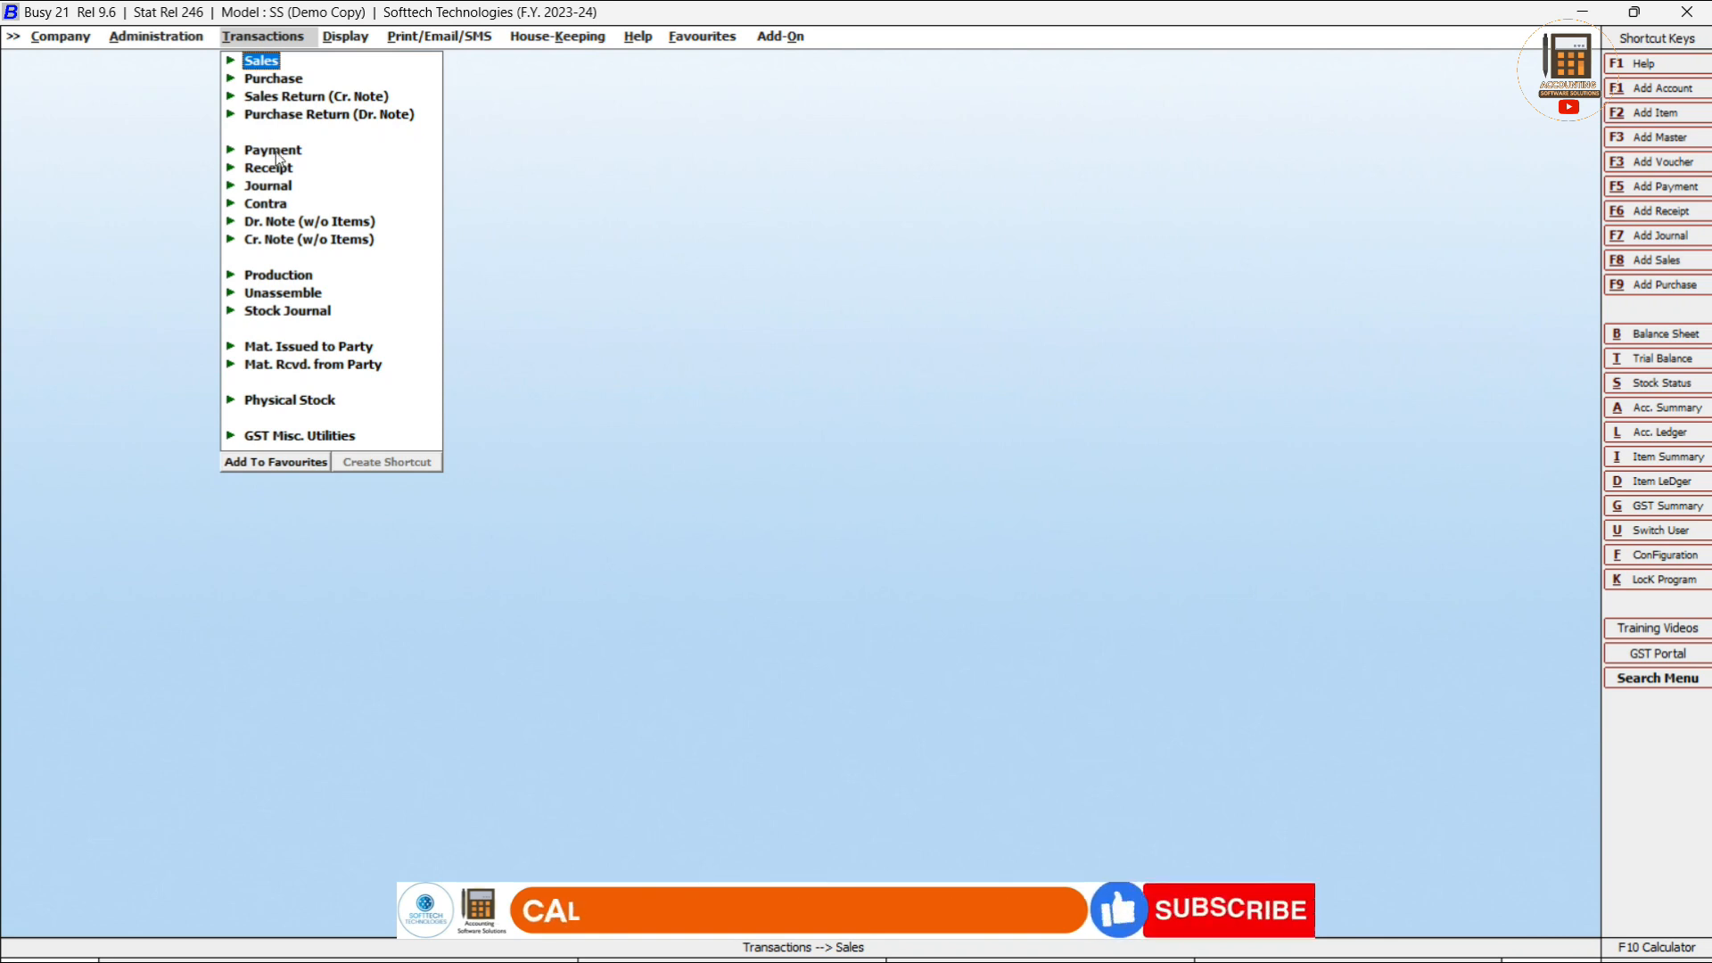
{"action": "left_click", "coordinate": [275, 176]}
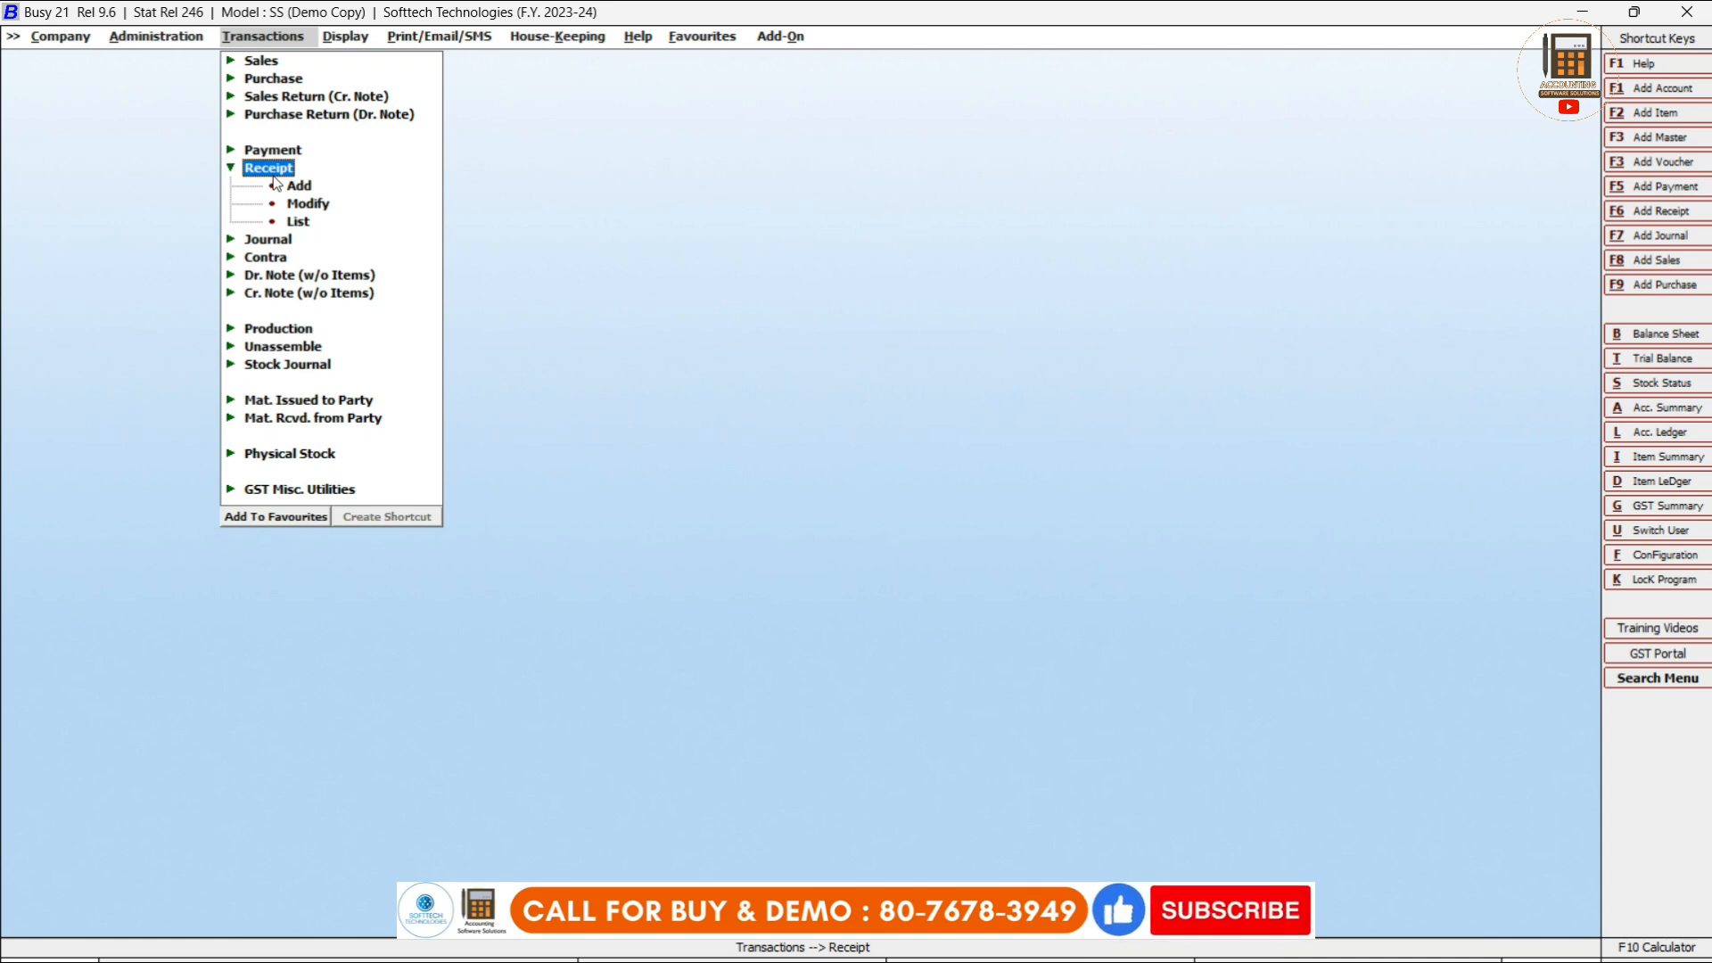
Start a new receipt crediting Gupta Traders Pvt. Ltd. 8,000.
{"action": "left_click", "coordinate": [301, 188]}
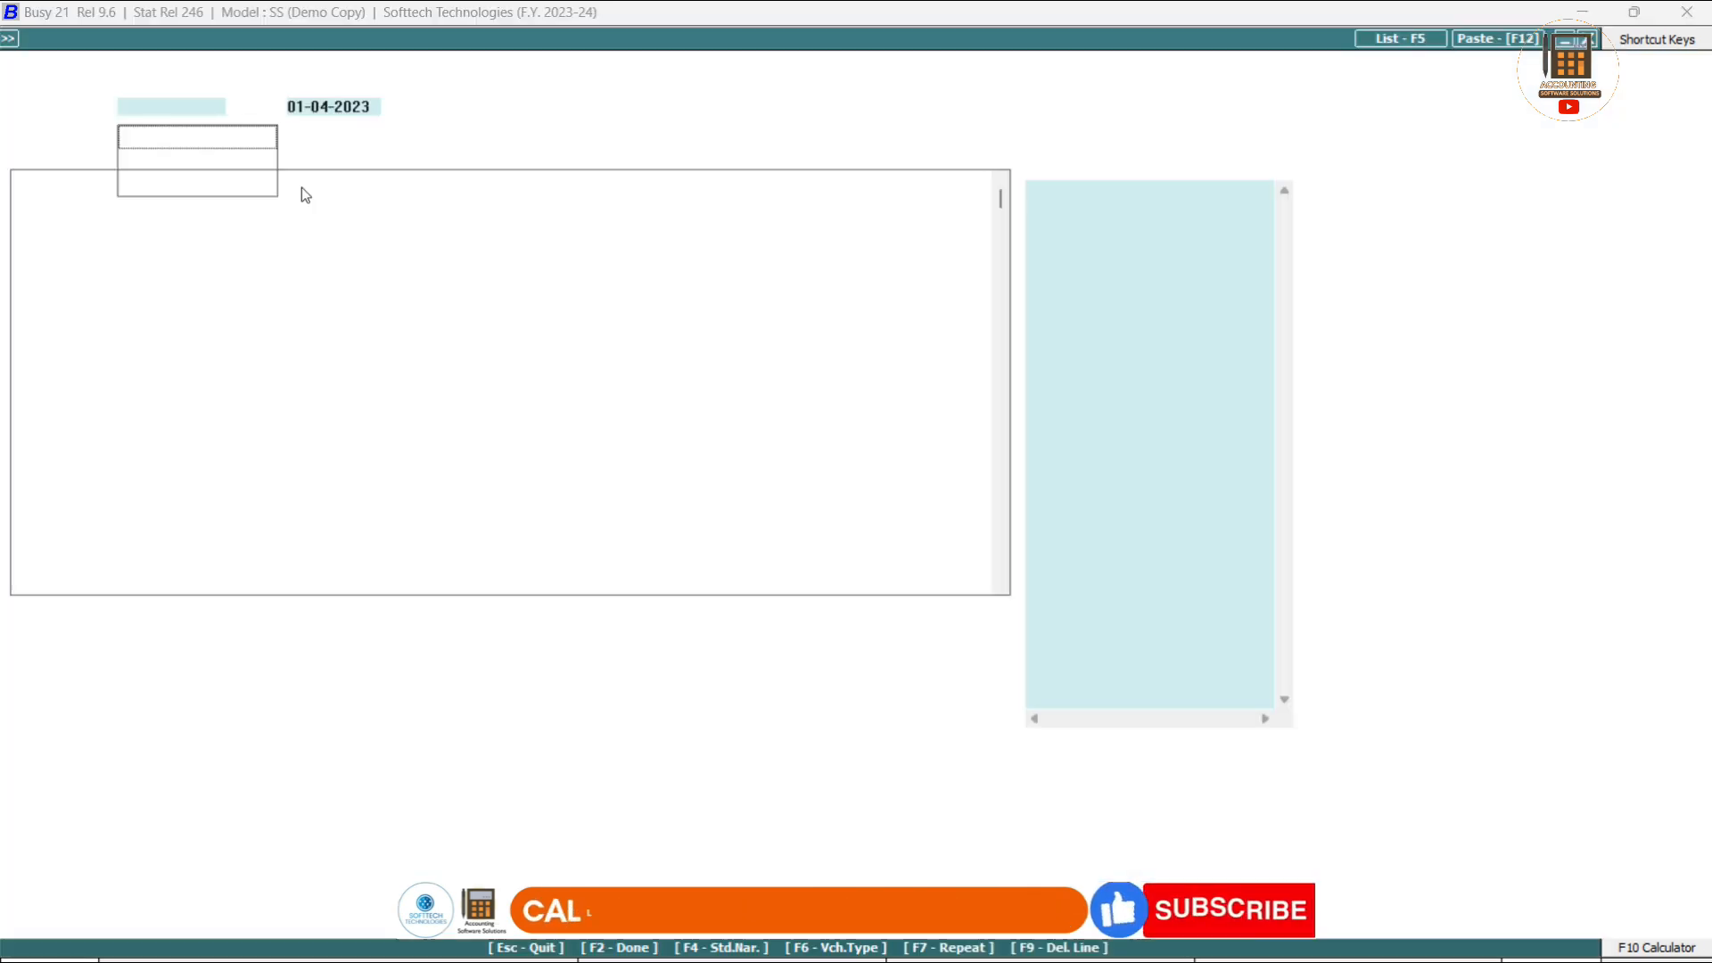
{"action": "key", "text": "Return"}
{"action": "key", "text": "Return"}
{"action": "key", "text": "Return"}
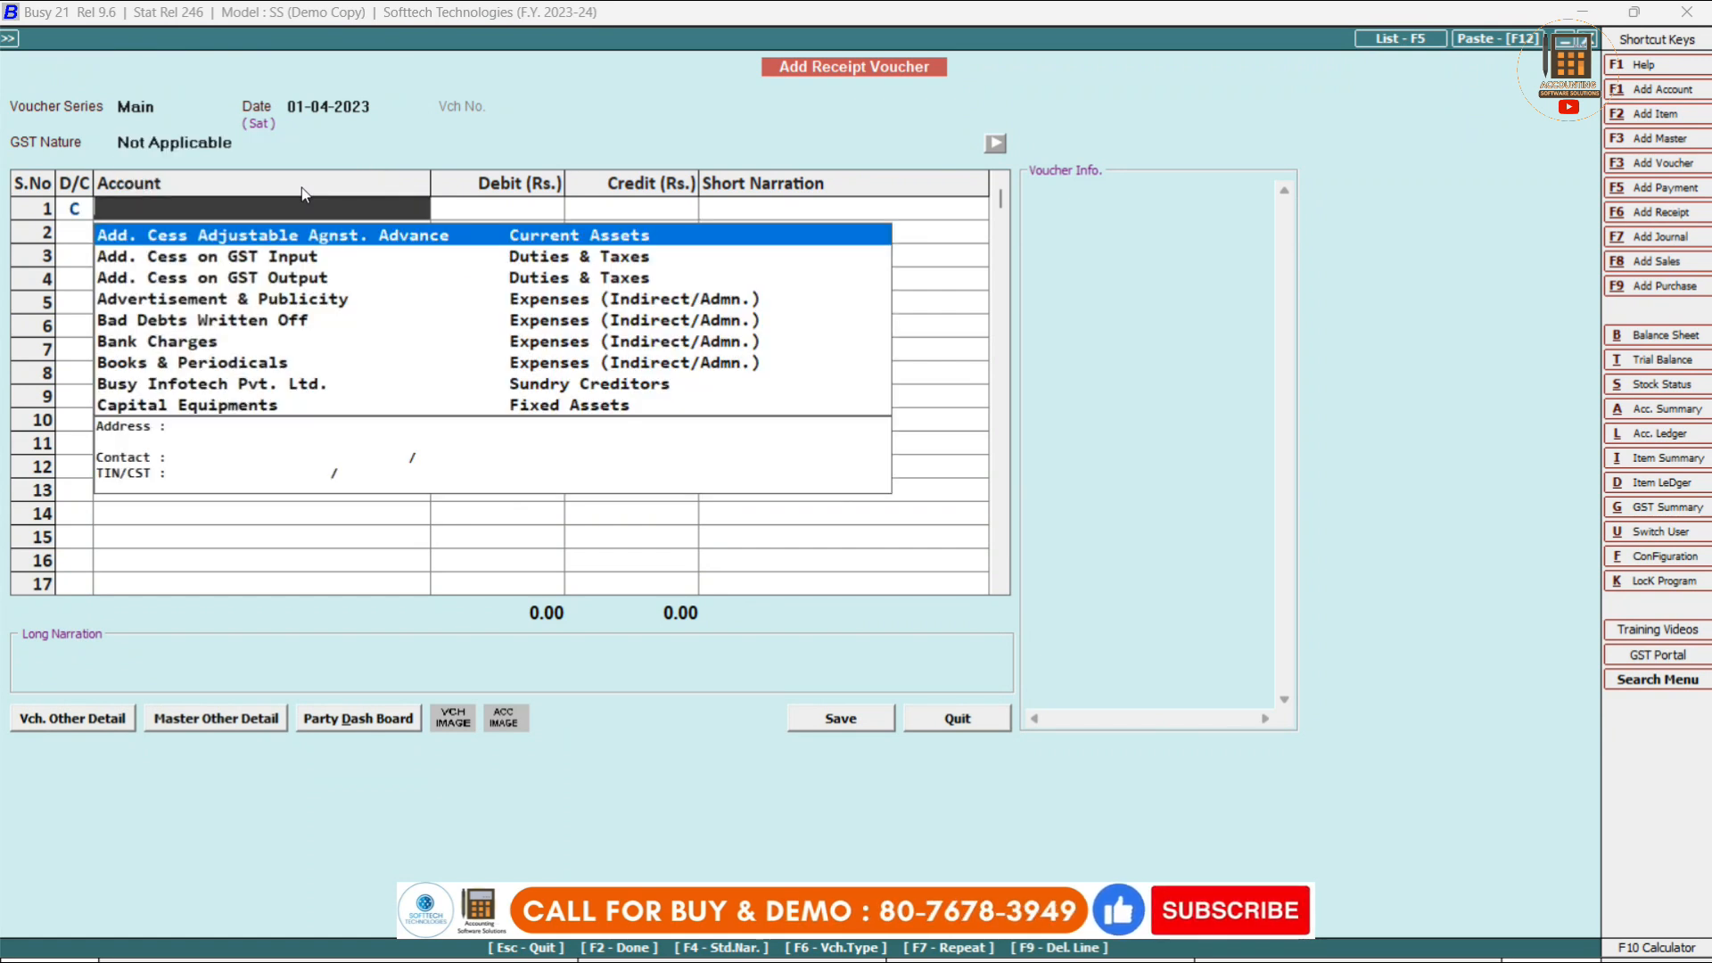
{"action": "type", "text": "gu"}
{"action": "type", "text": "p"}
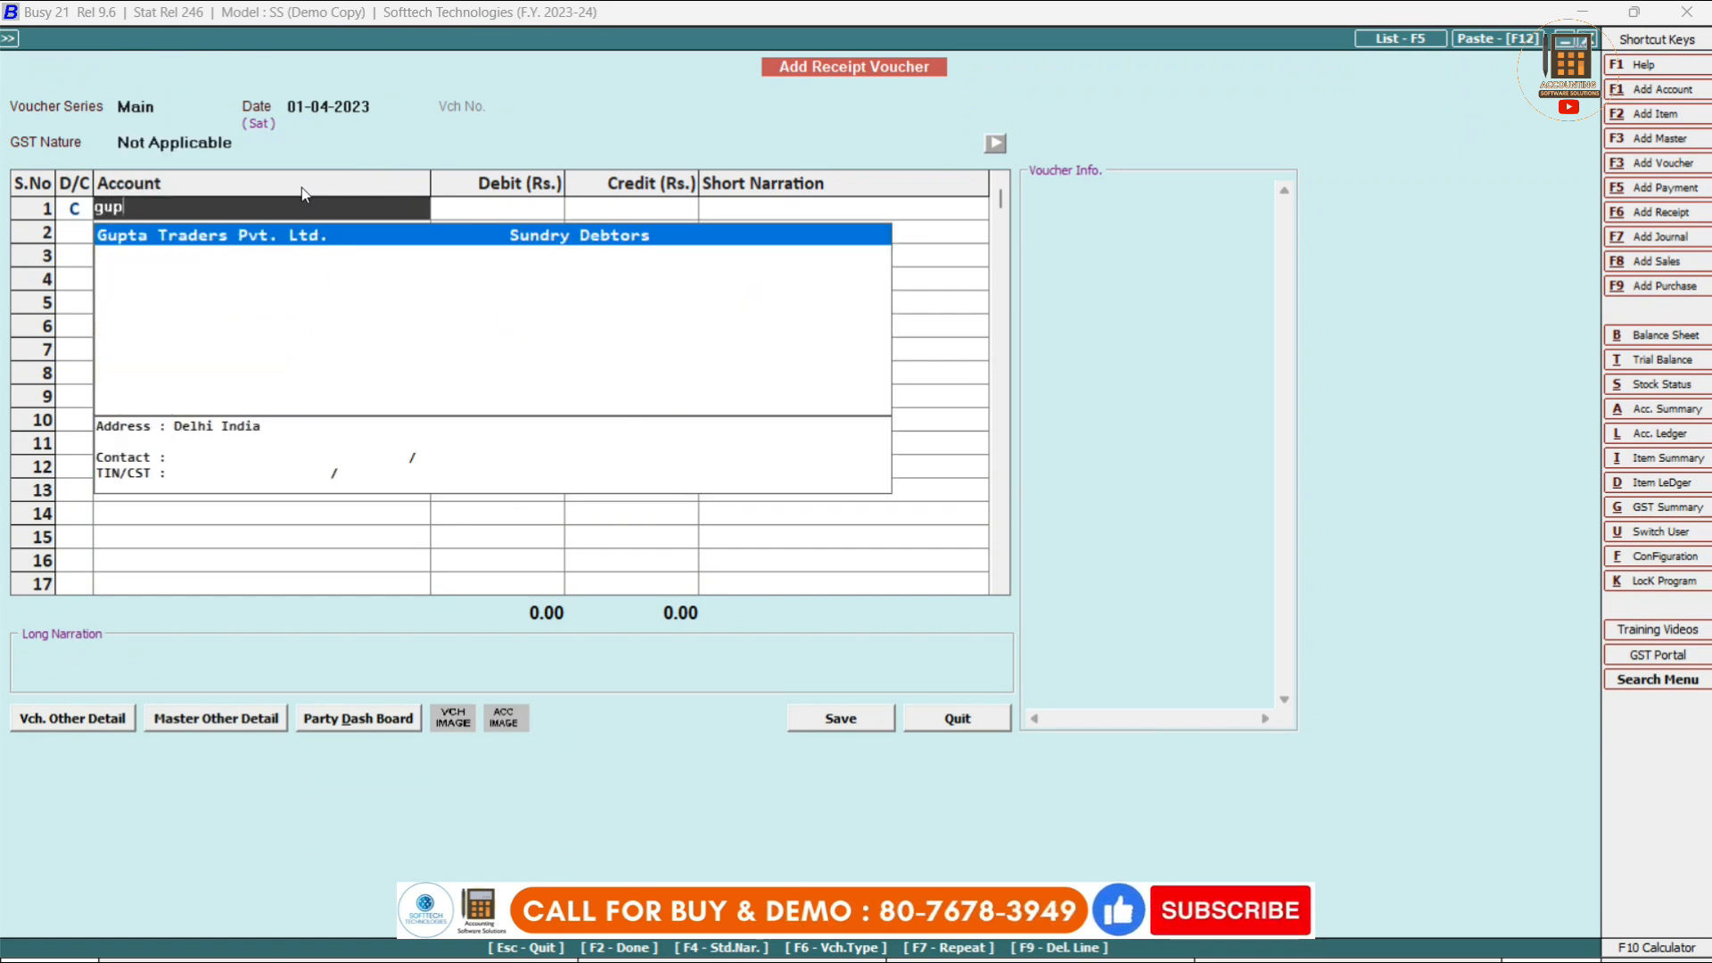
{"action": "key", "text": "Return"}
{"action": "type", "text": "8,000"}
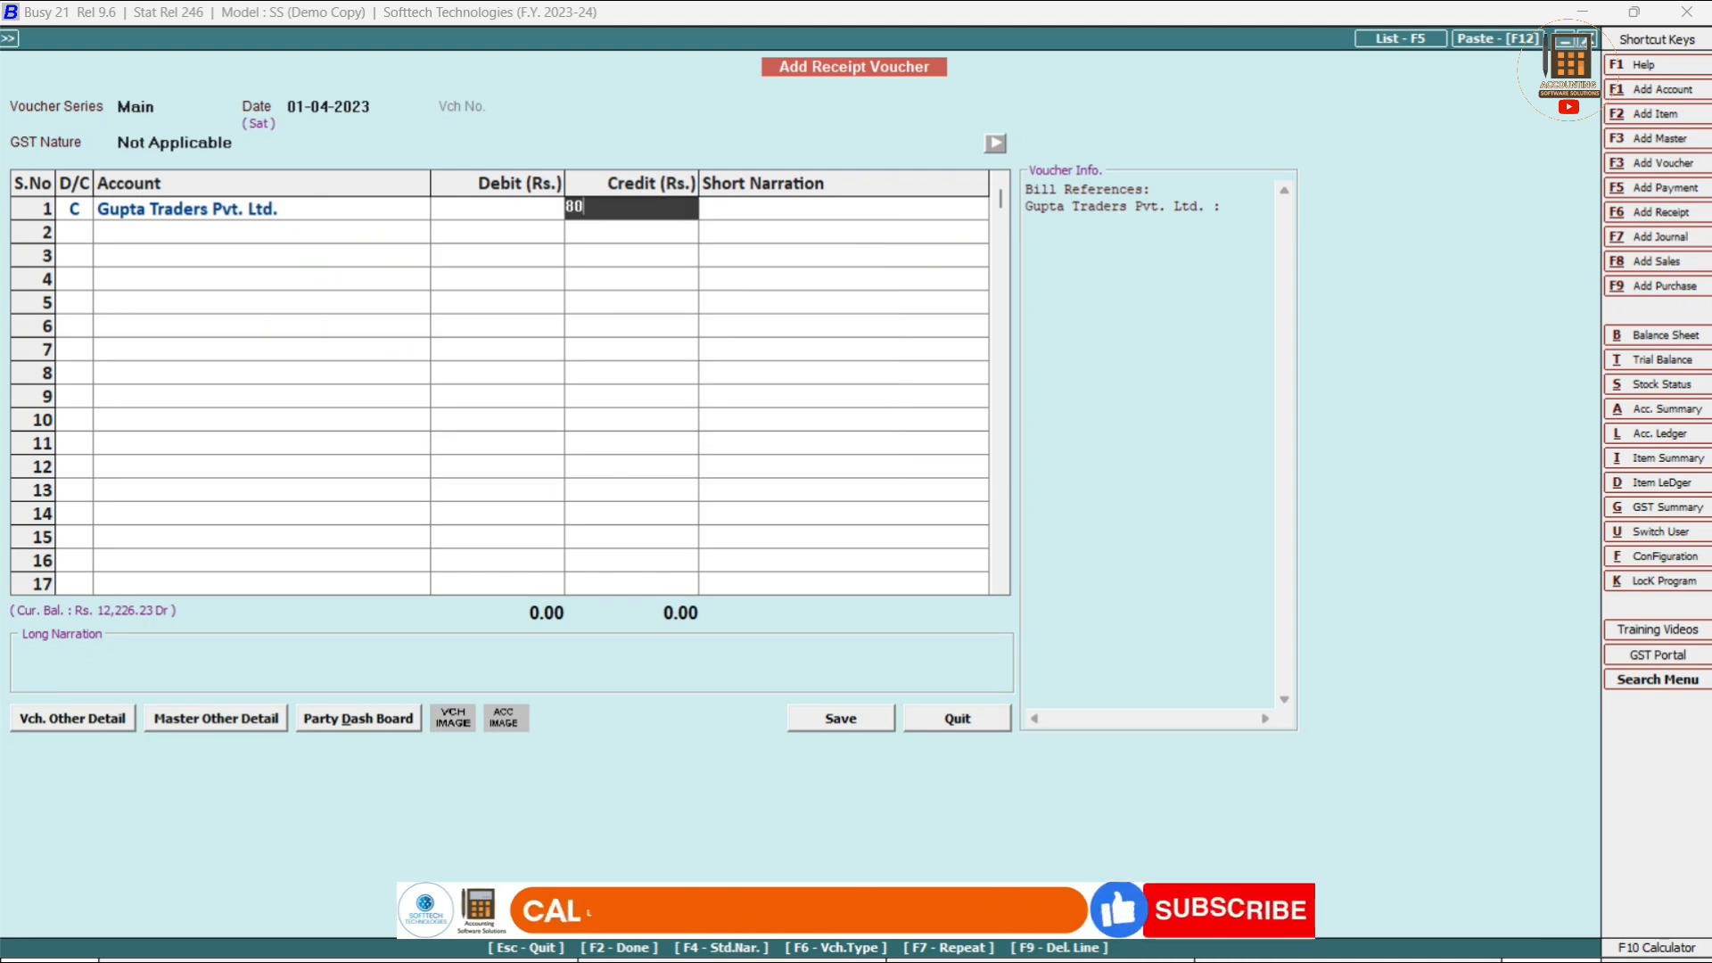
{"action": "key", "text": "Return"}
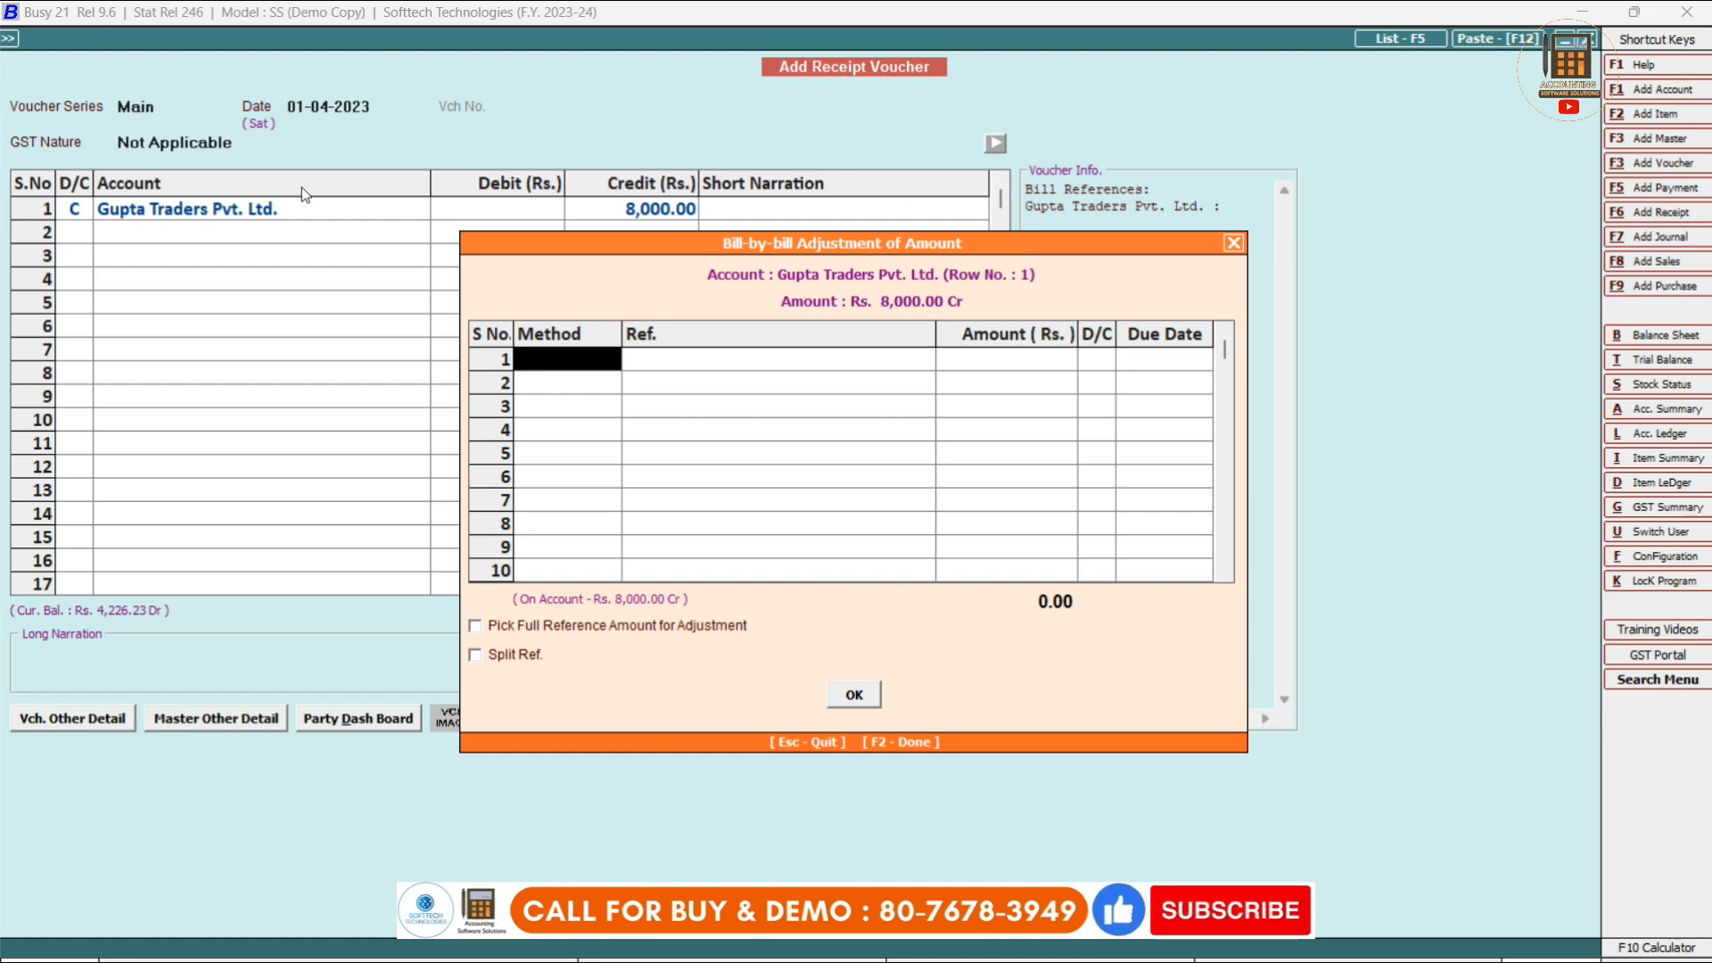
Adjust the 8,000 receipt against bill St/1/2023-24.
{"action": "key", "text": "Return"}
{"action": "key", "text": "Return"}
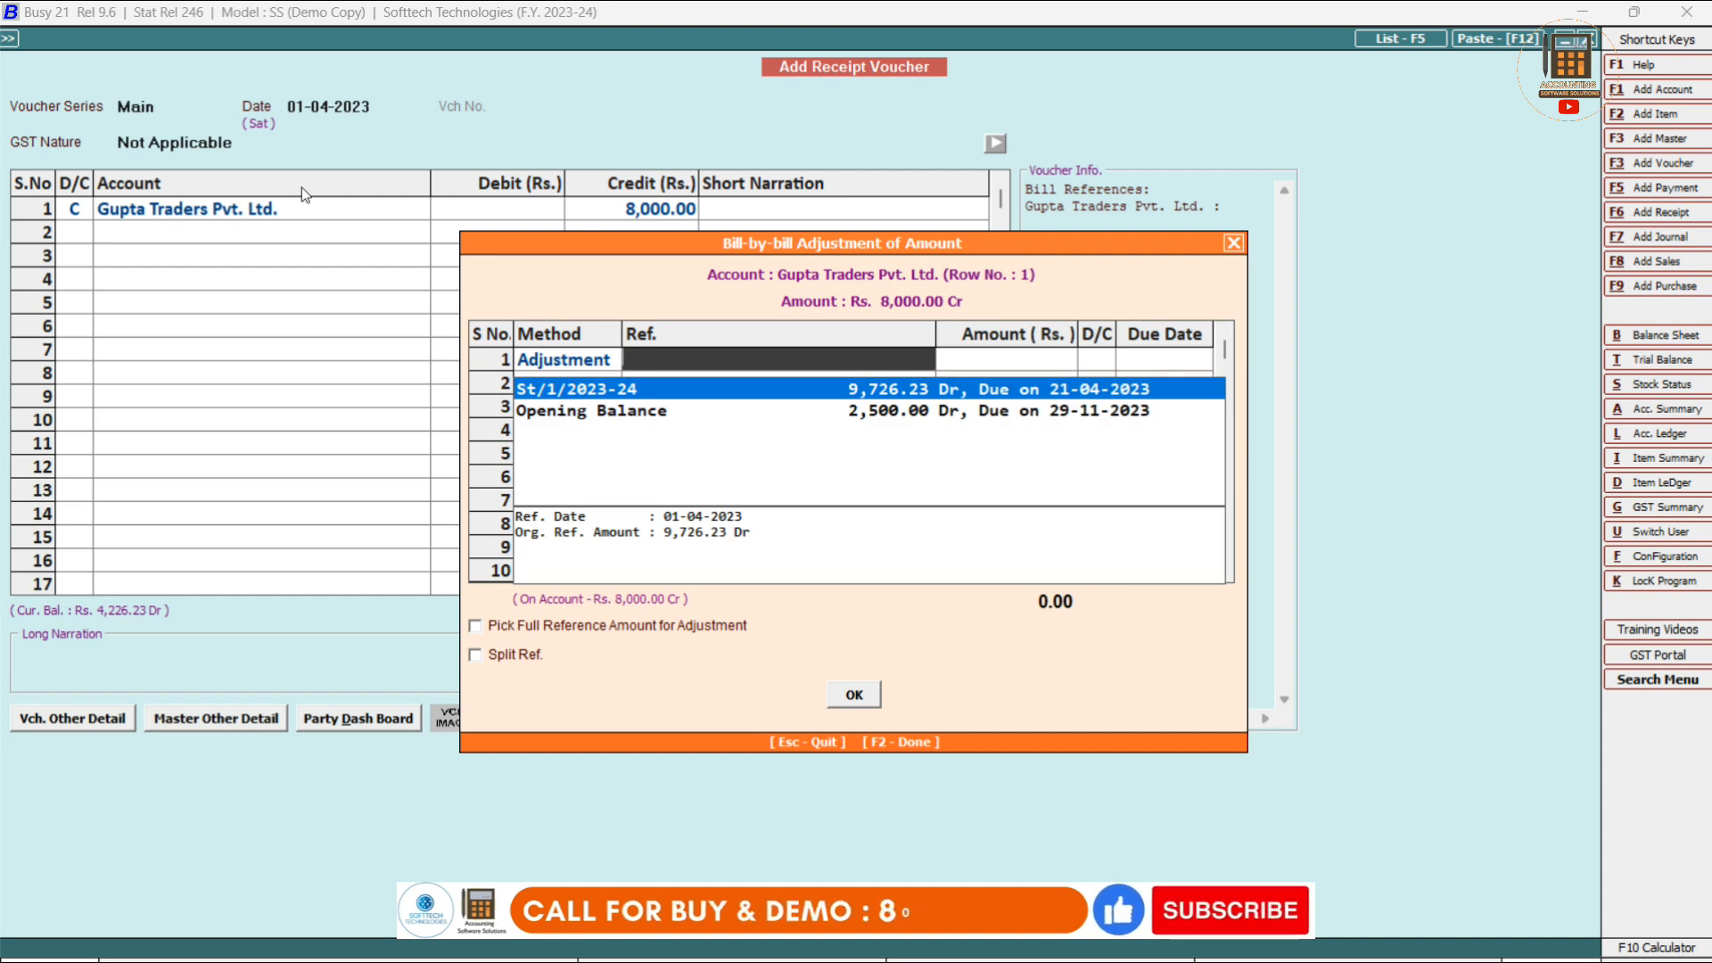
{"action": "key", "text": "Down"}
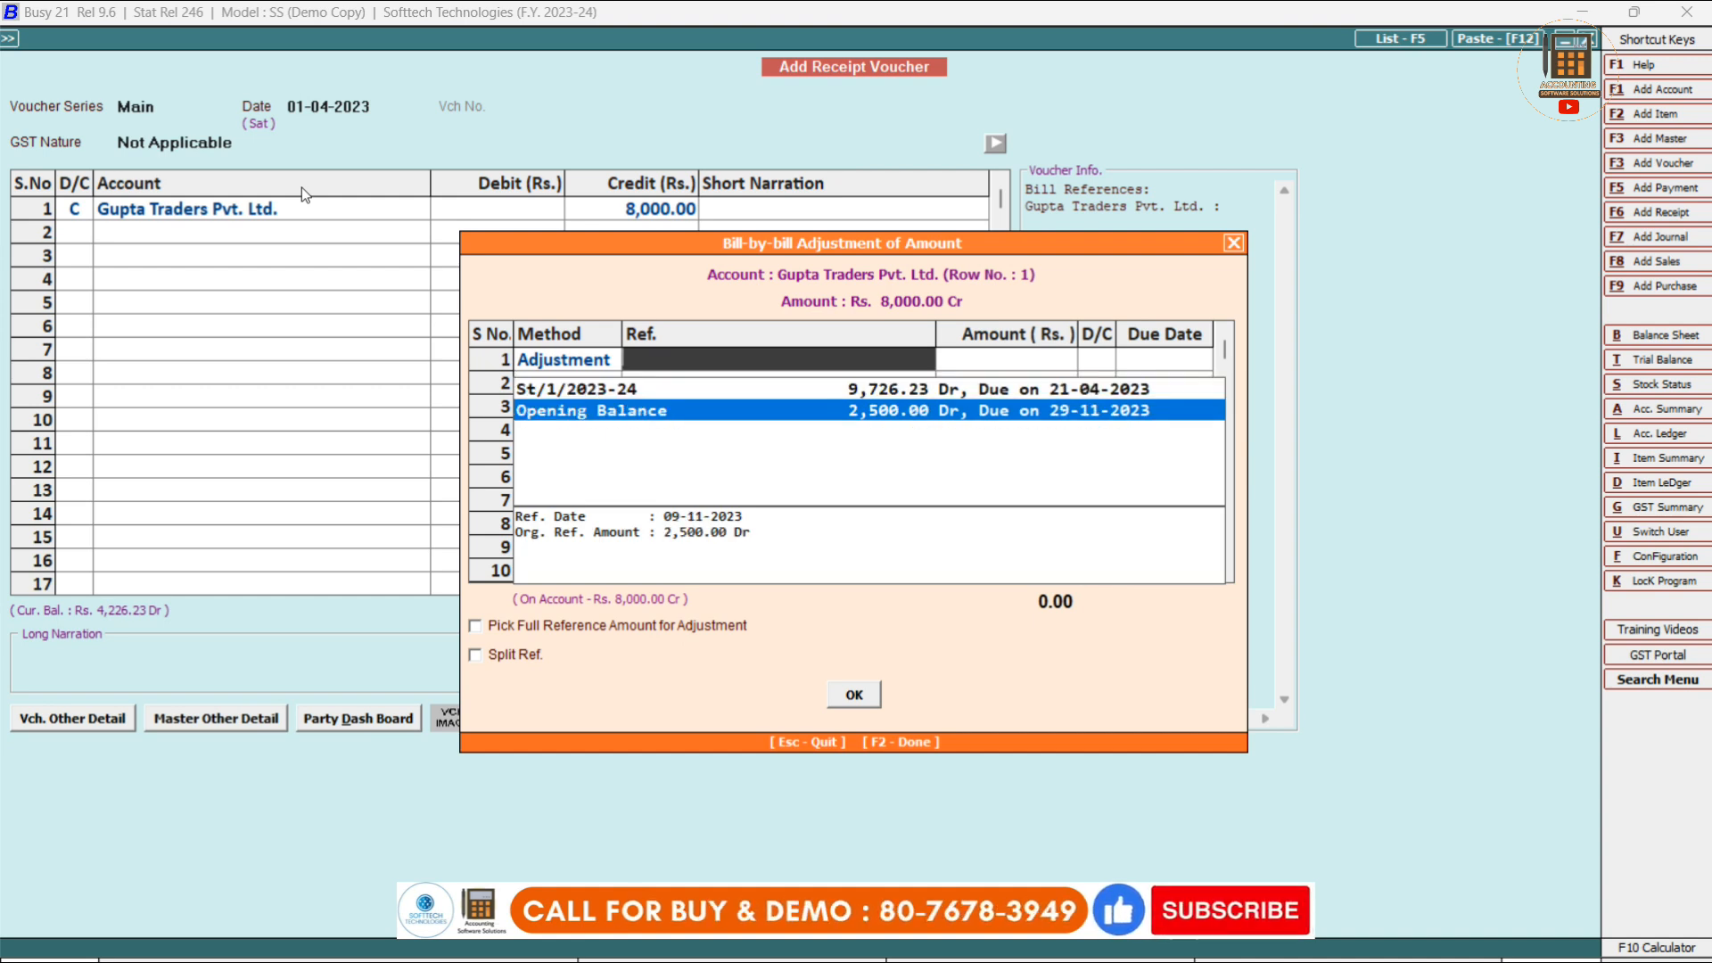
{"action": "key", "text": "Up"}
{"action": "key", "text": "Return"}
{"action": "key", "text": "Return"}
{"action": "key", "text": "Return"}
{"action": "key", "text": "Return"}
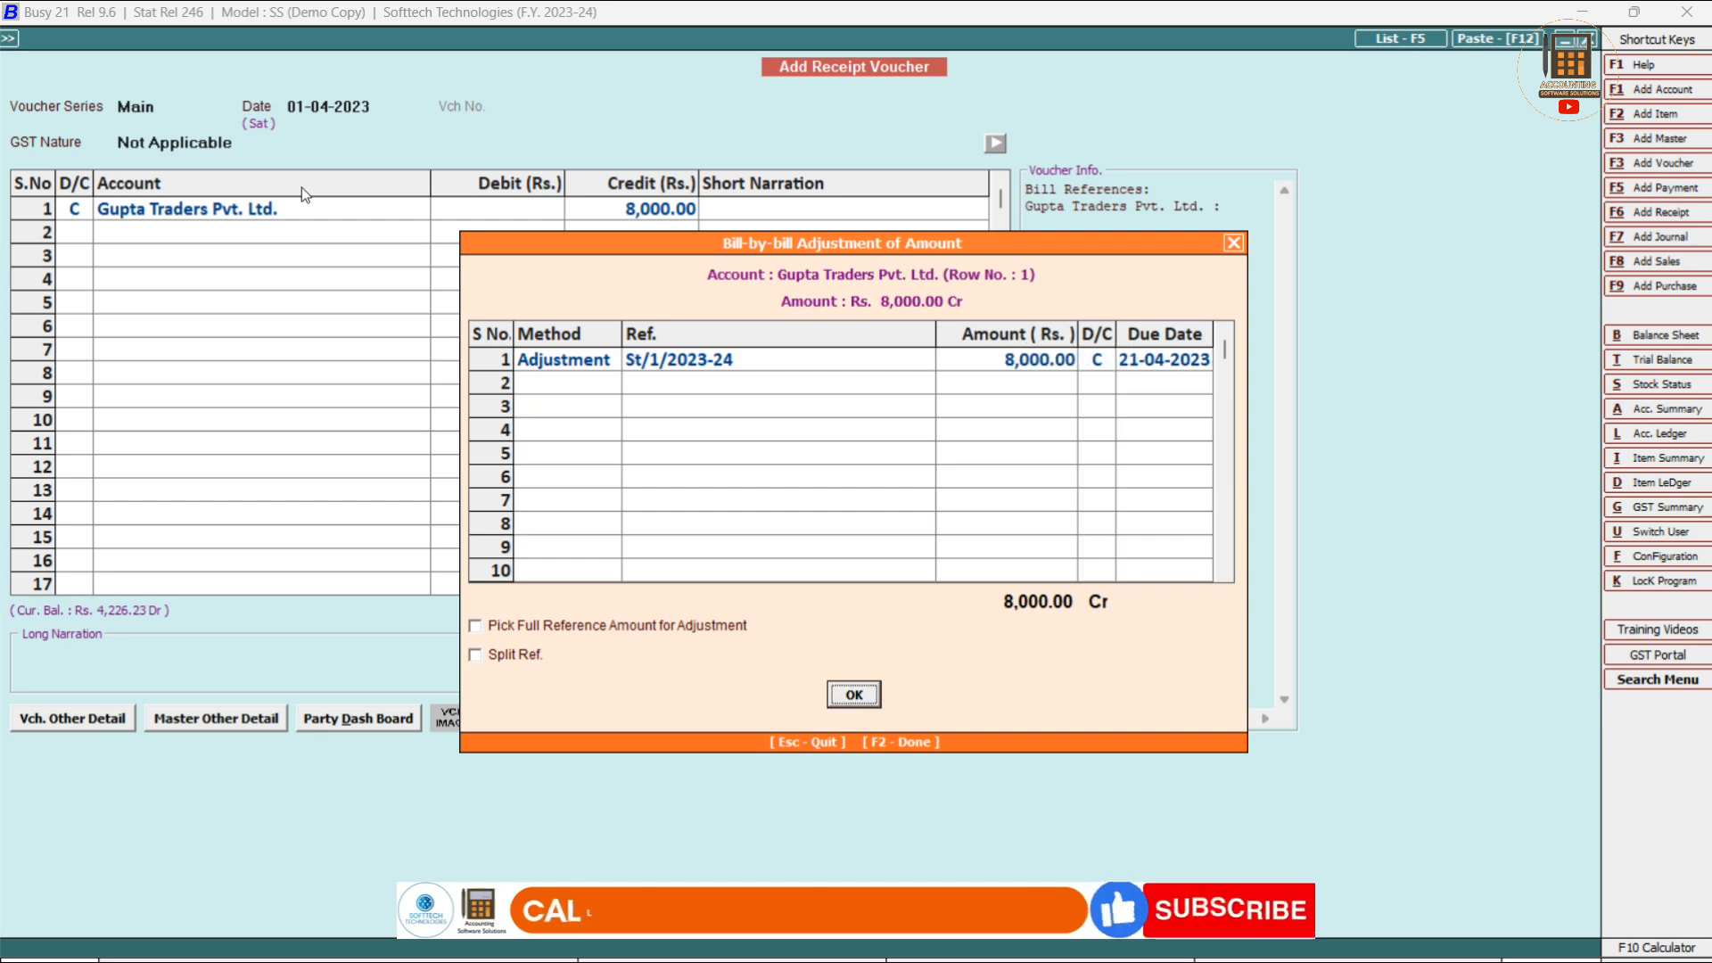
{"action": "key", "text": "Return"}
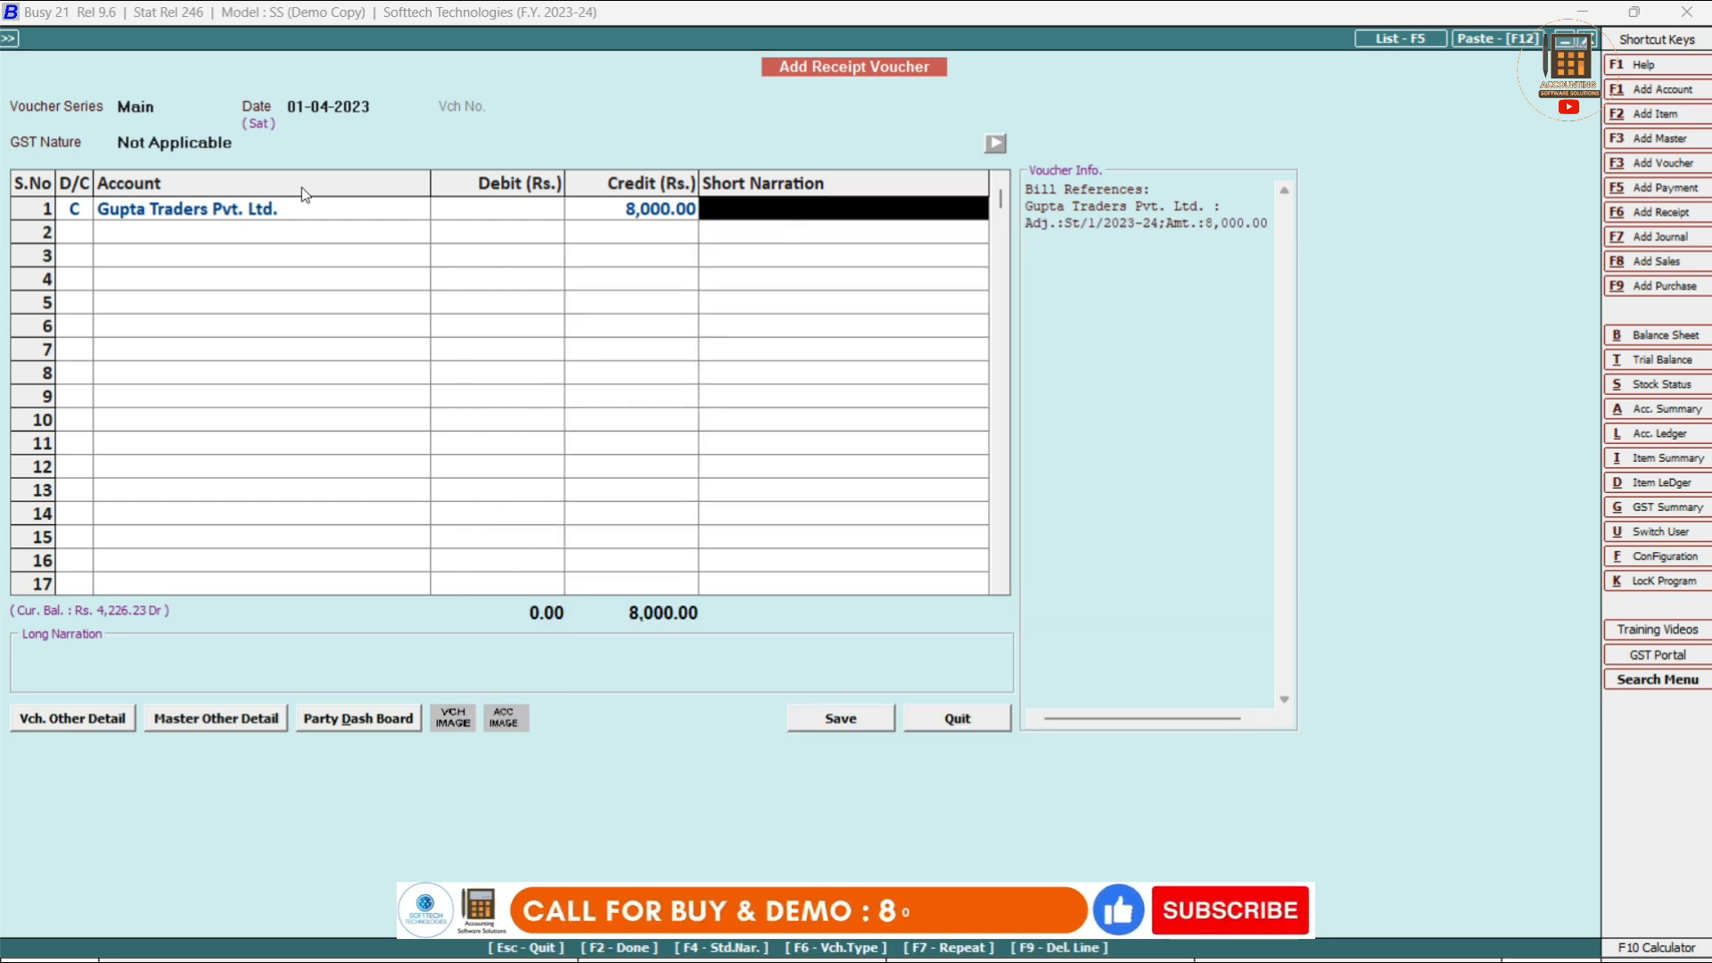
Debit Cash 8,000 with a narration naming the salesperson who brought it, and save.
{"action": "key", "text": "Return"}
{"action": "key", "text": "Return"}
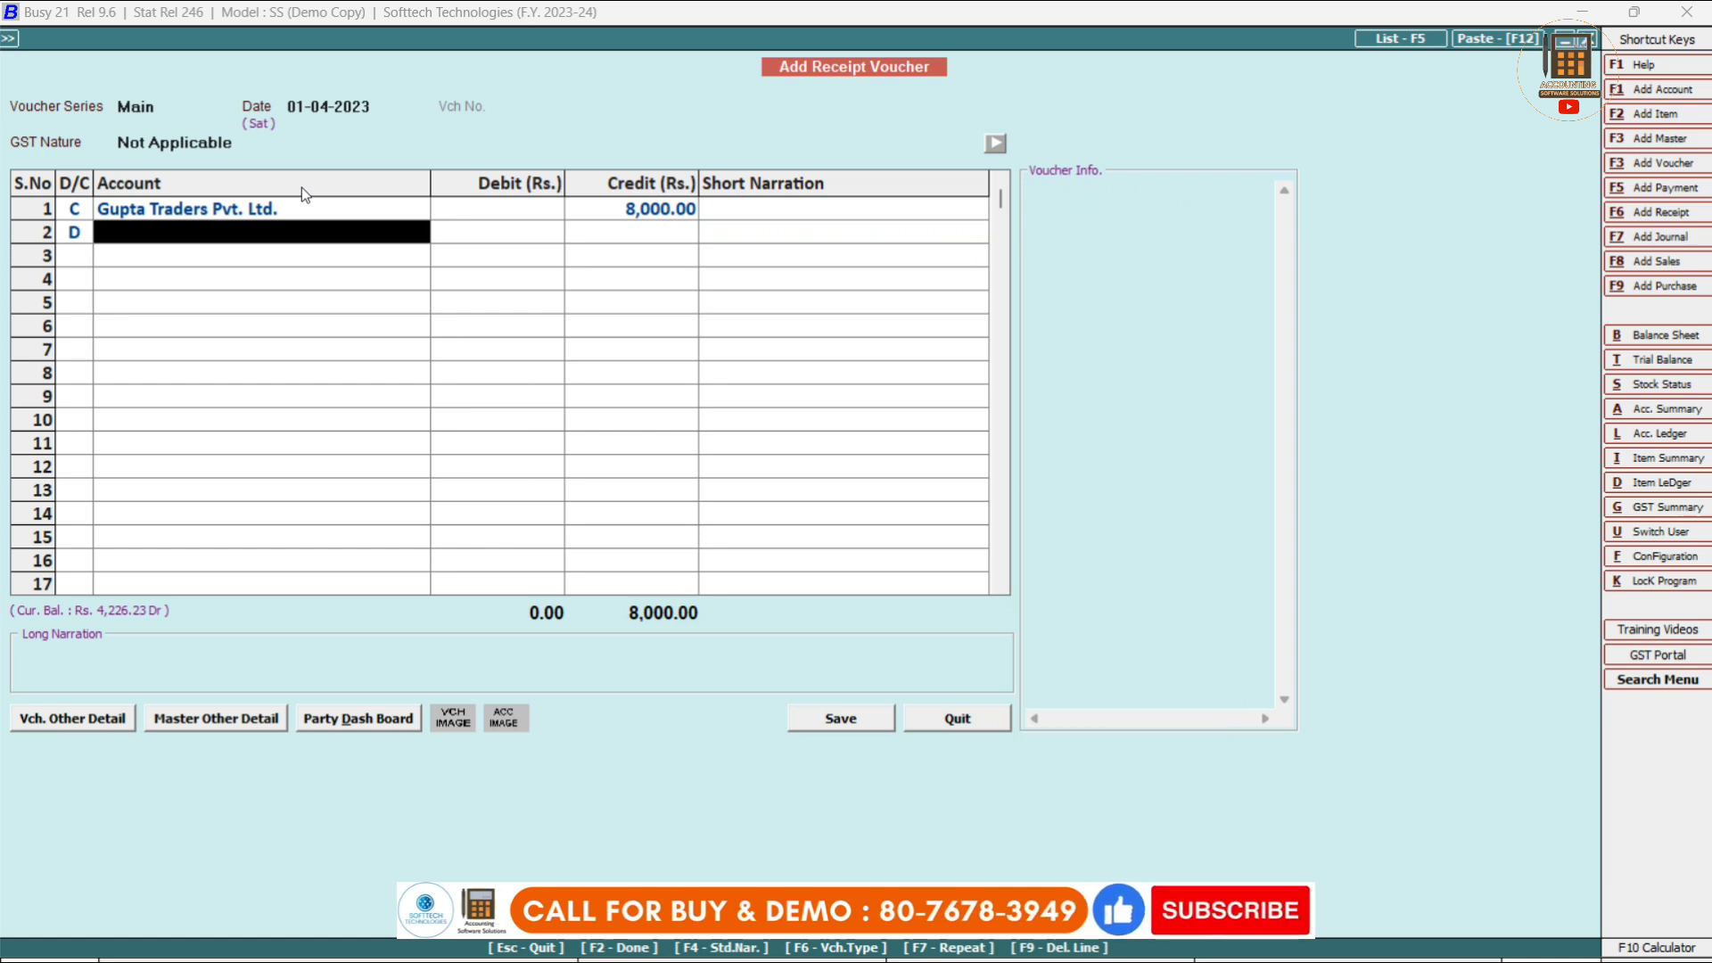
{"action": "type", "text": "ca"}
{"action": "key", "text": "Return"}
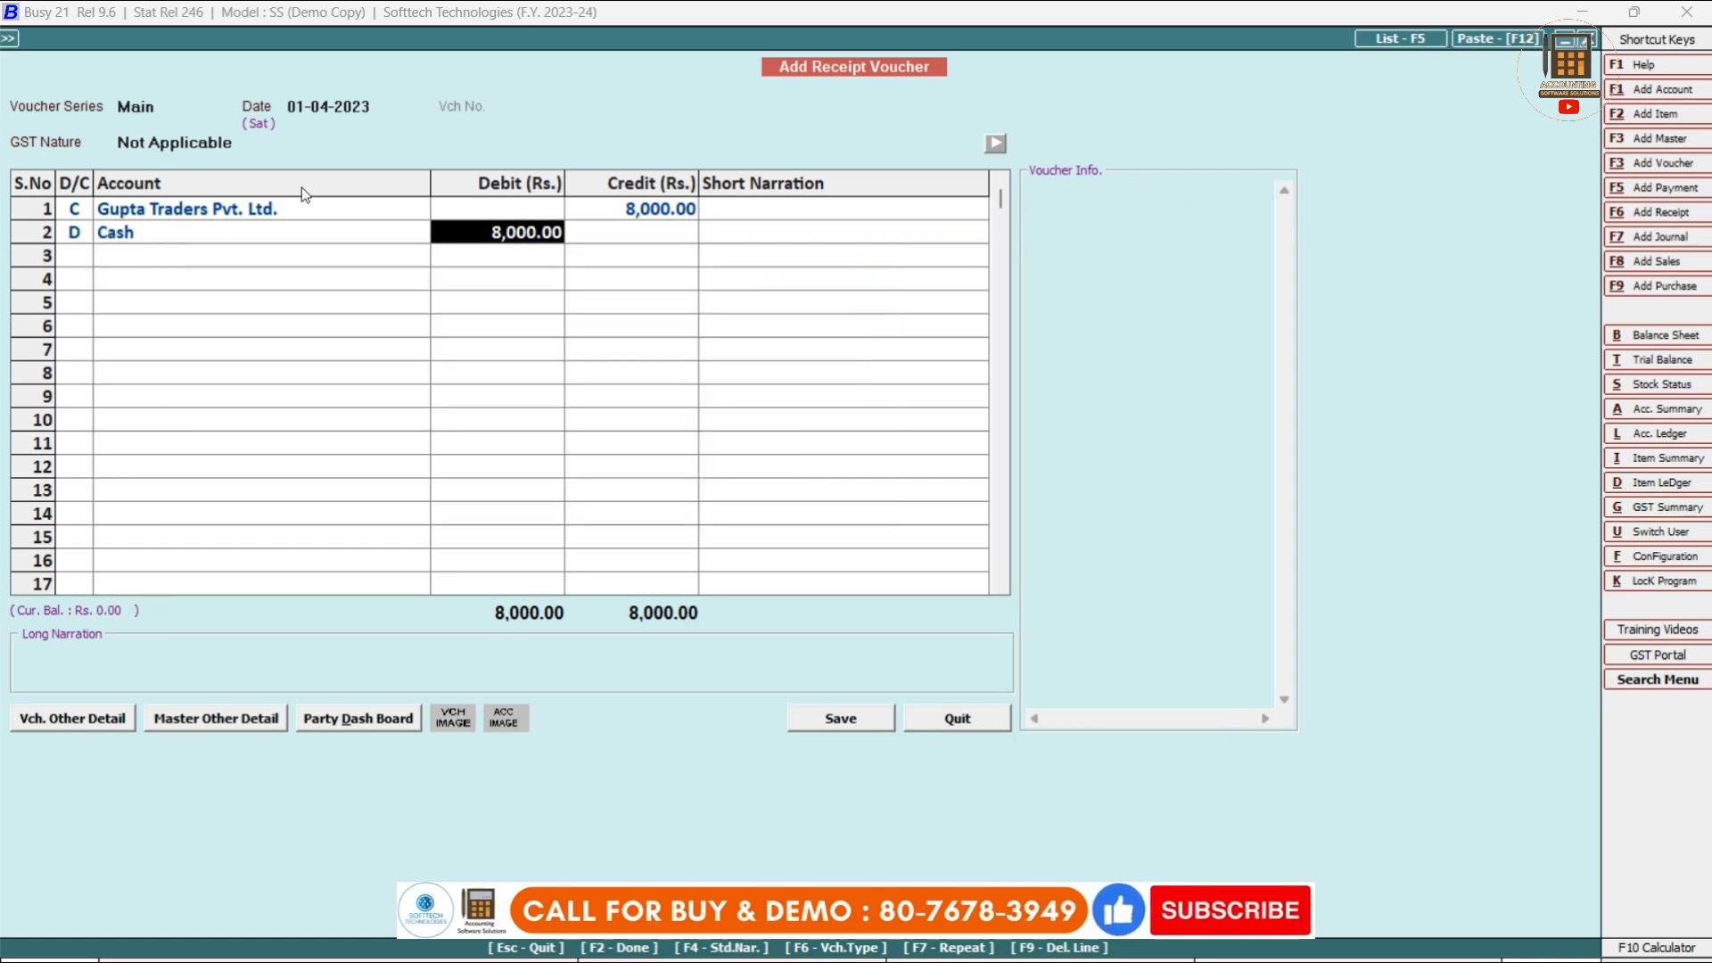
{"action": "key", "text": "Return"}
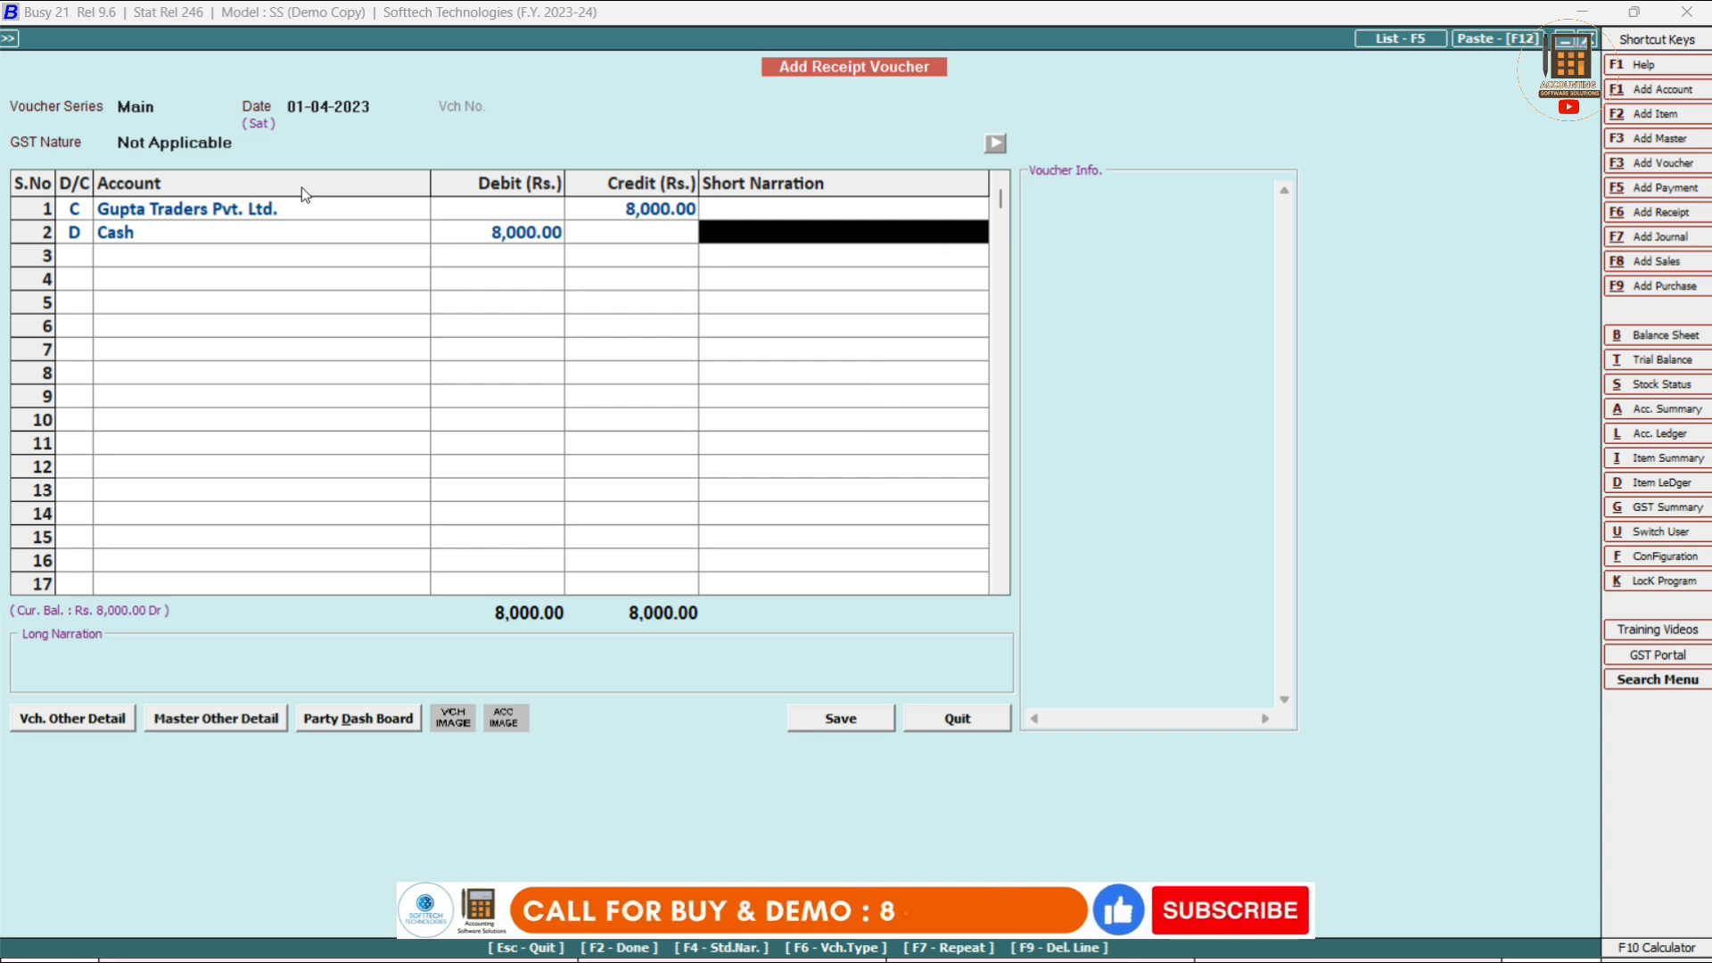
{"action": "type", "text": "cash by rahul"}
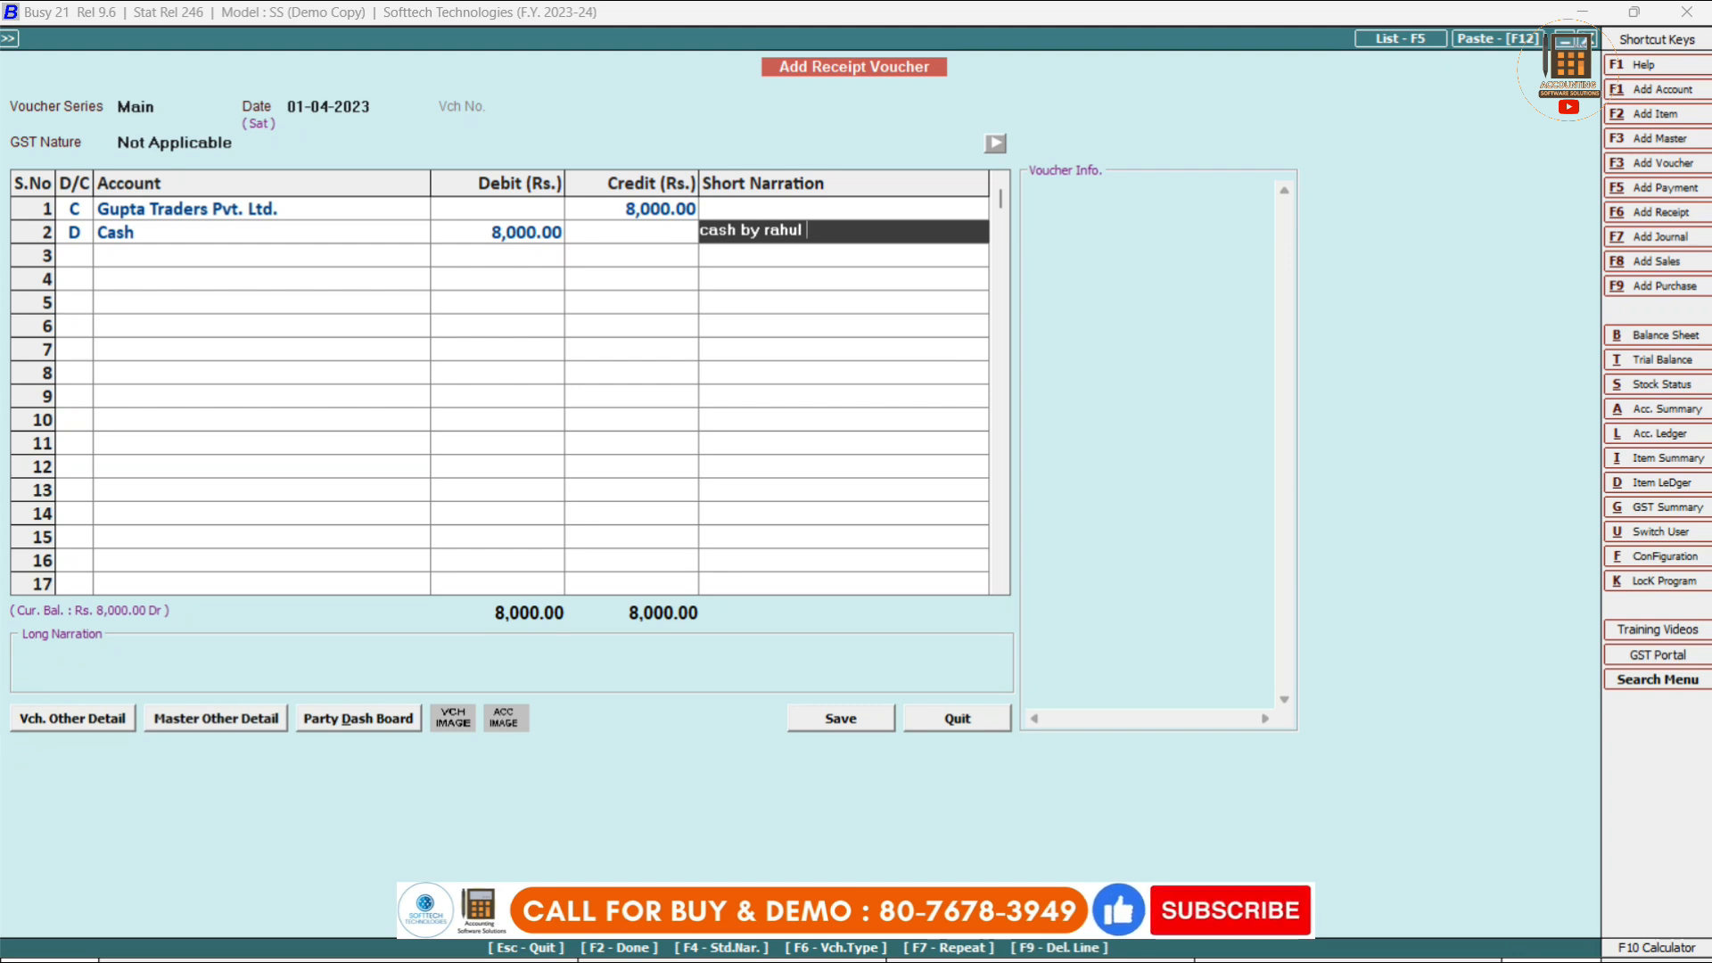
{"action": "type", "text": " sales person"}
{"action": "key", "text": "Return"}
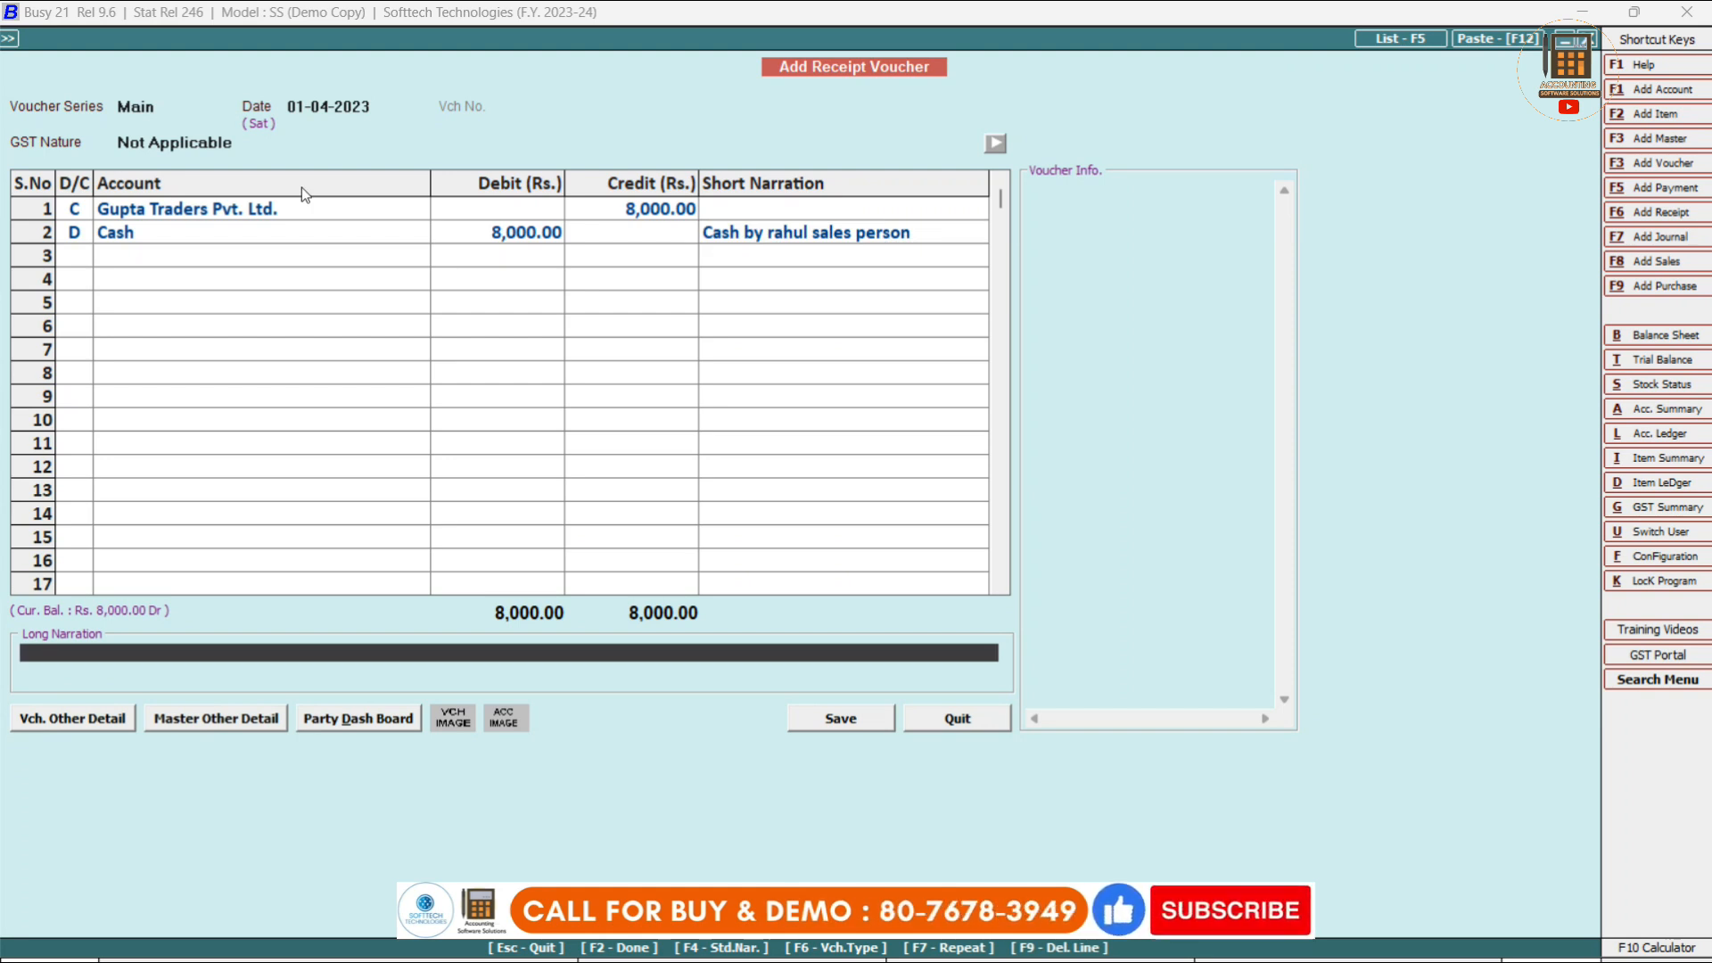
{"action": "key", "text": "F2"}
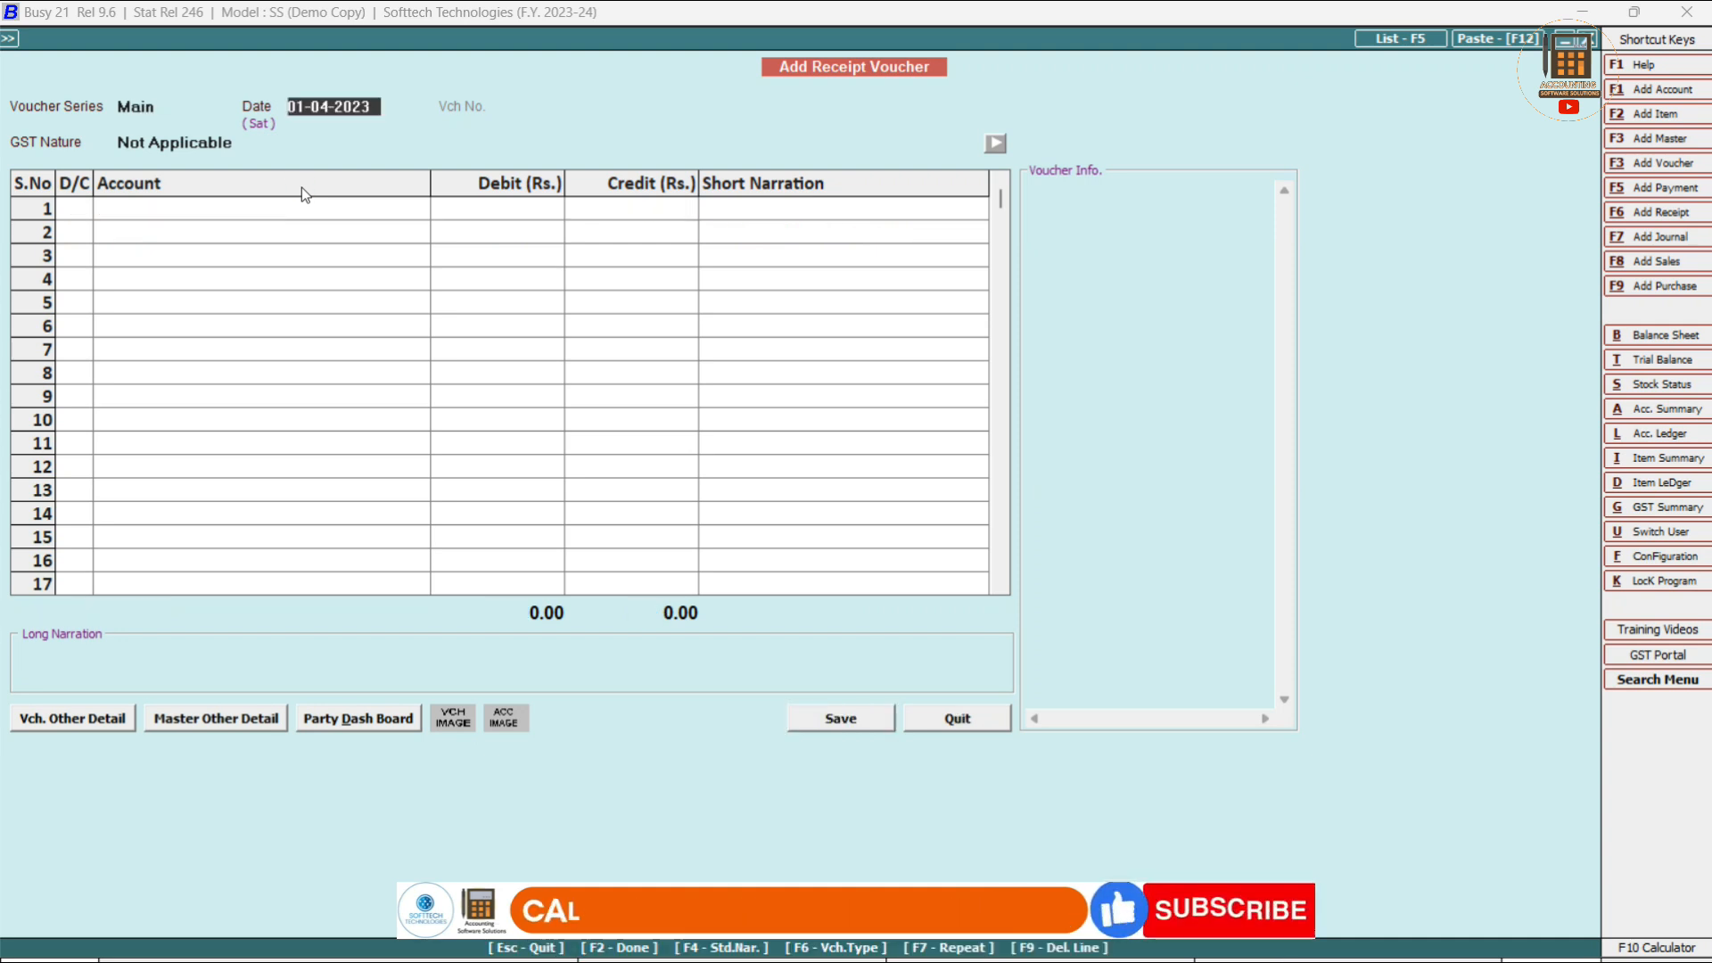
Quit the blank receipt and preview the Gupta Traders ledger, now 4,226.23 Dr after the 8,000 receipt.
{"action": "key", "text": "Escape"}
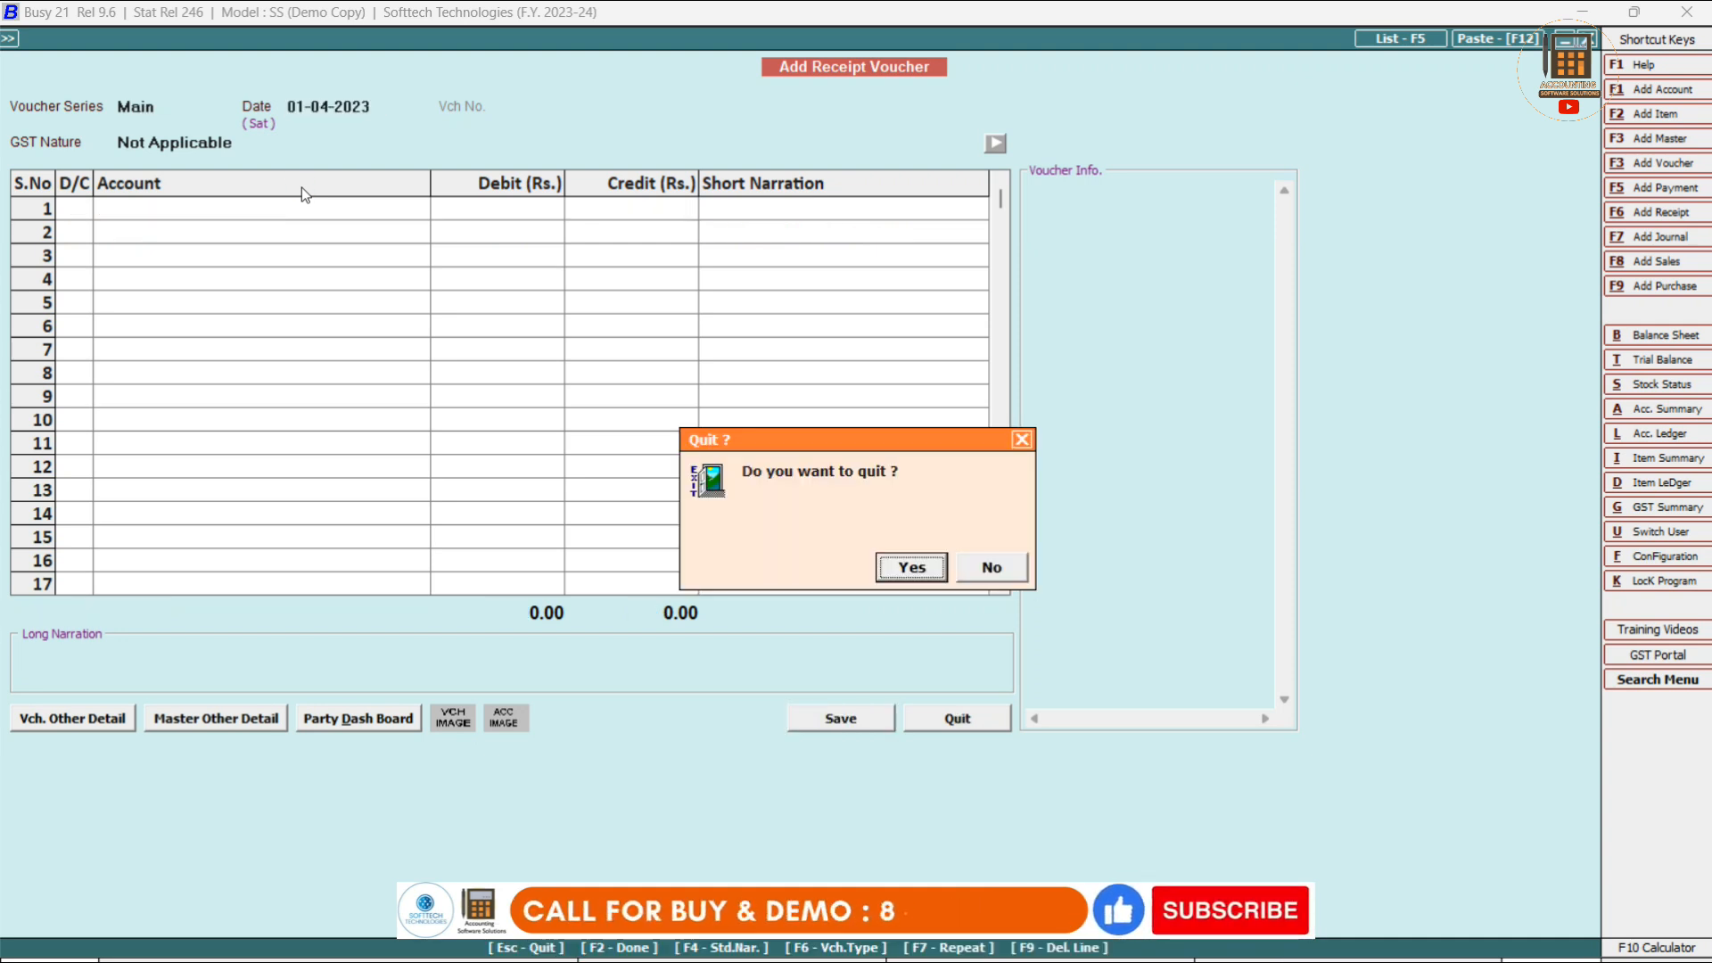
{"action": "key", "text": "Return"}
{"action": "key", "text": "Escape"}
{"action": "key", "text": "Escape"}
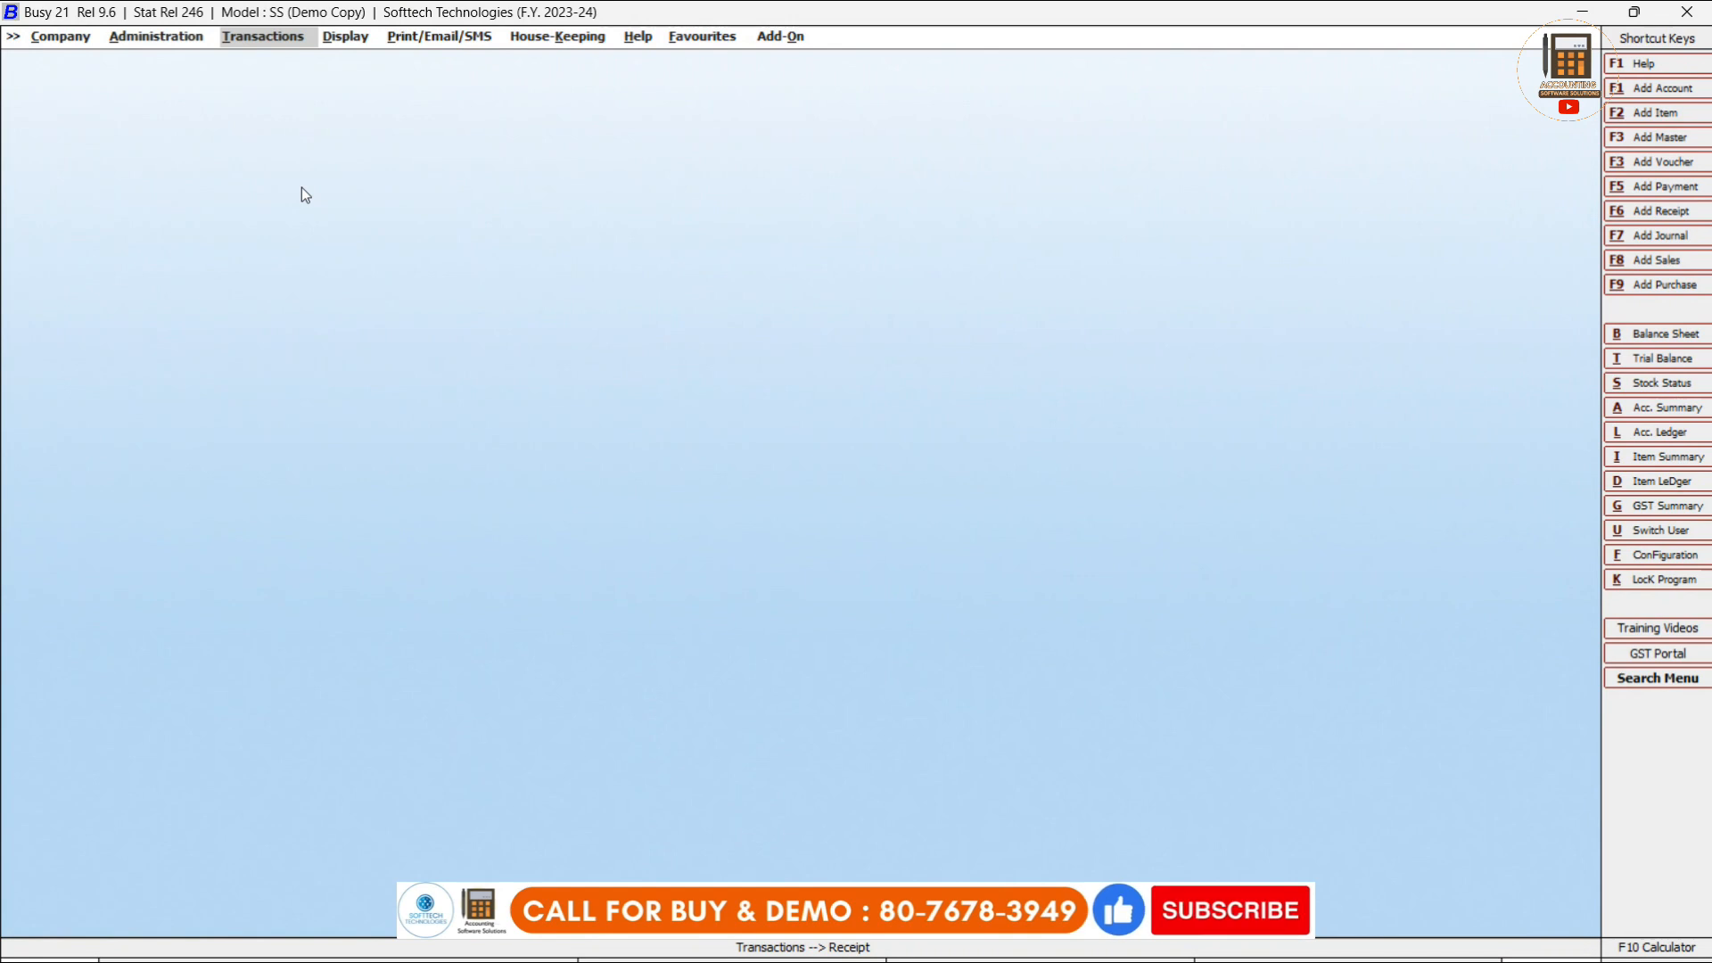
{"action": "key", "text": "Right"}
{"action": "key", "text": "Right"}
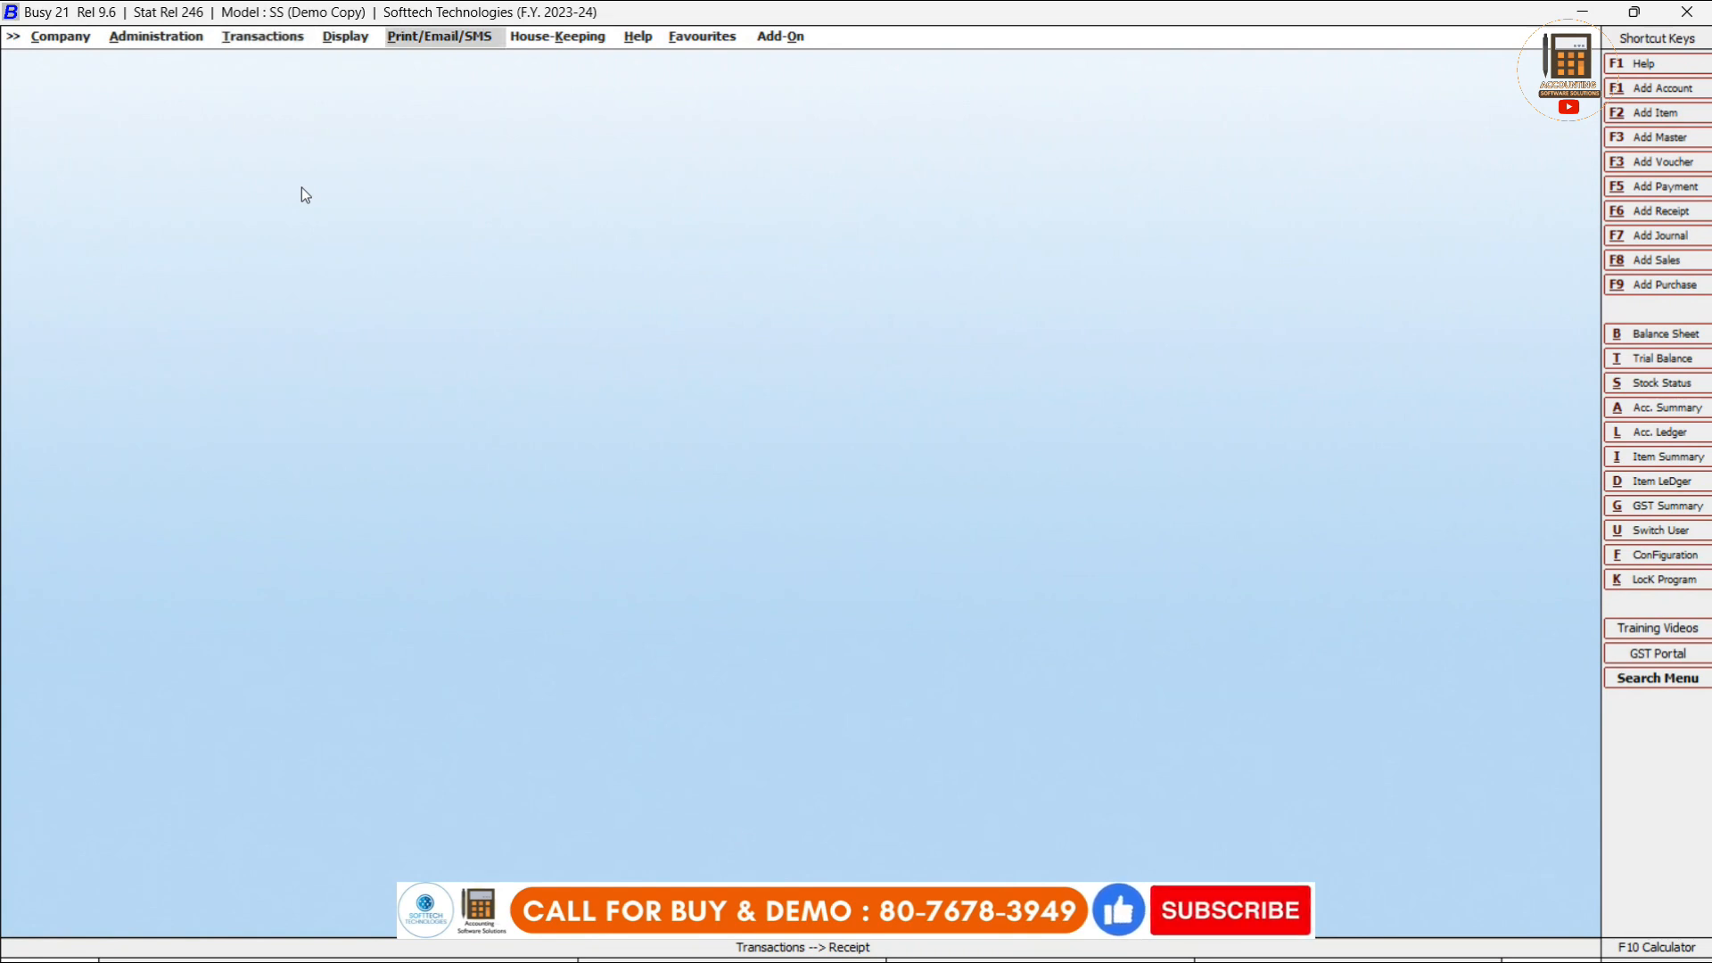
{"action": "key", "text": "Return"}
{"action": "key", "text": "Return"}
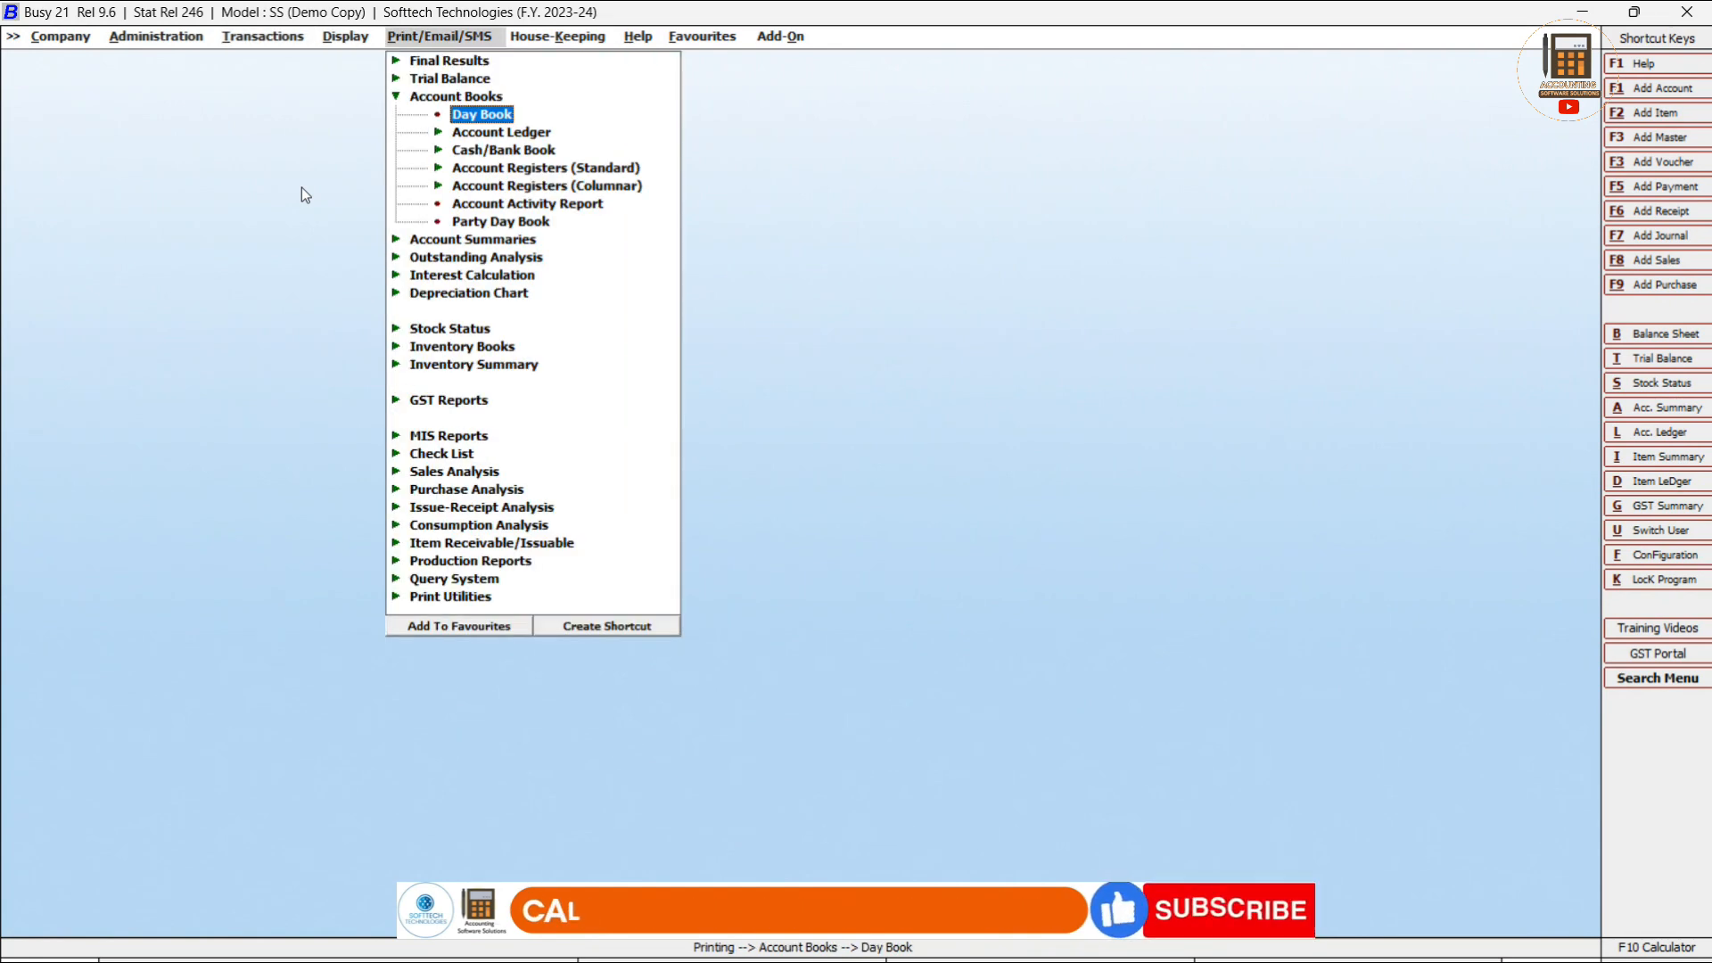
{"action": "key", "text": "Down"}
{"action": "key", "text": "Return"}
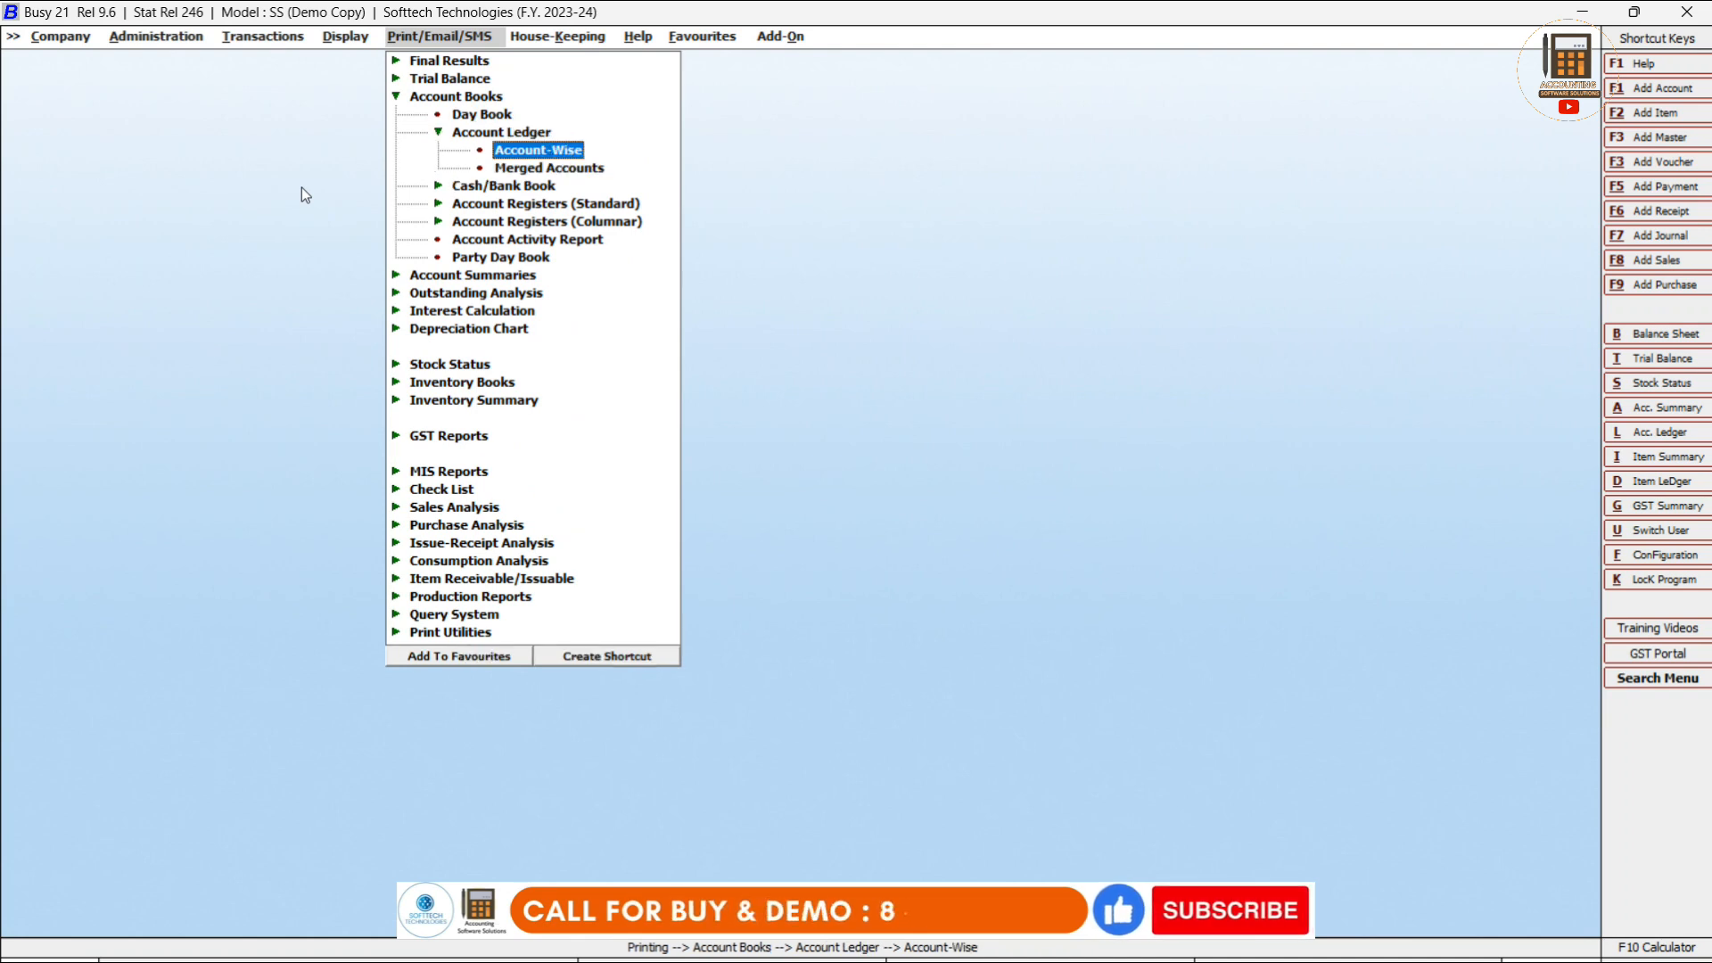
{"action": "key", "text": "Return"}
{"action": "key", "text": "Return"}
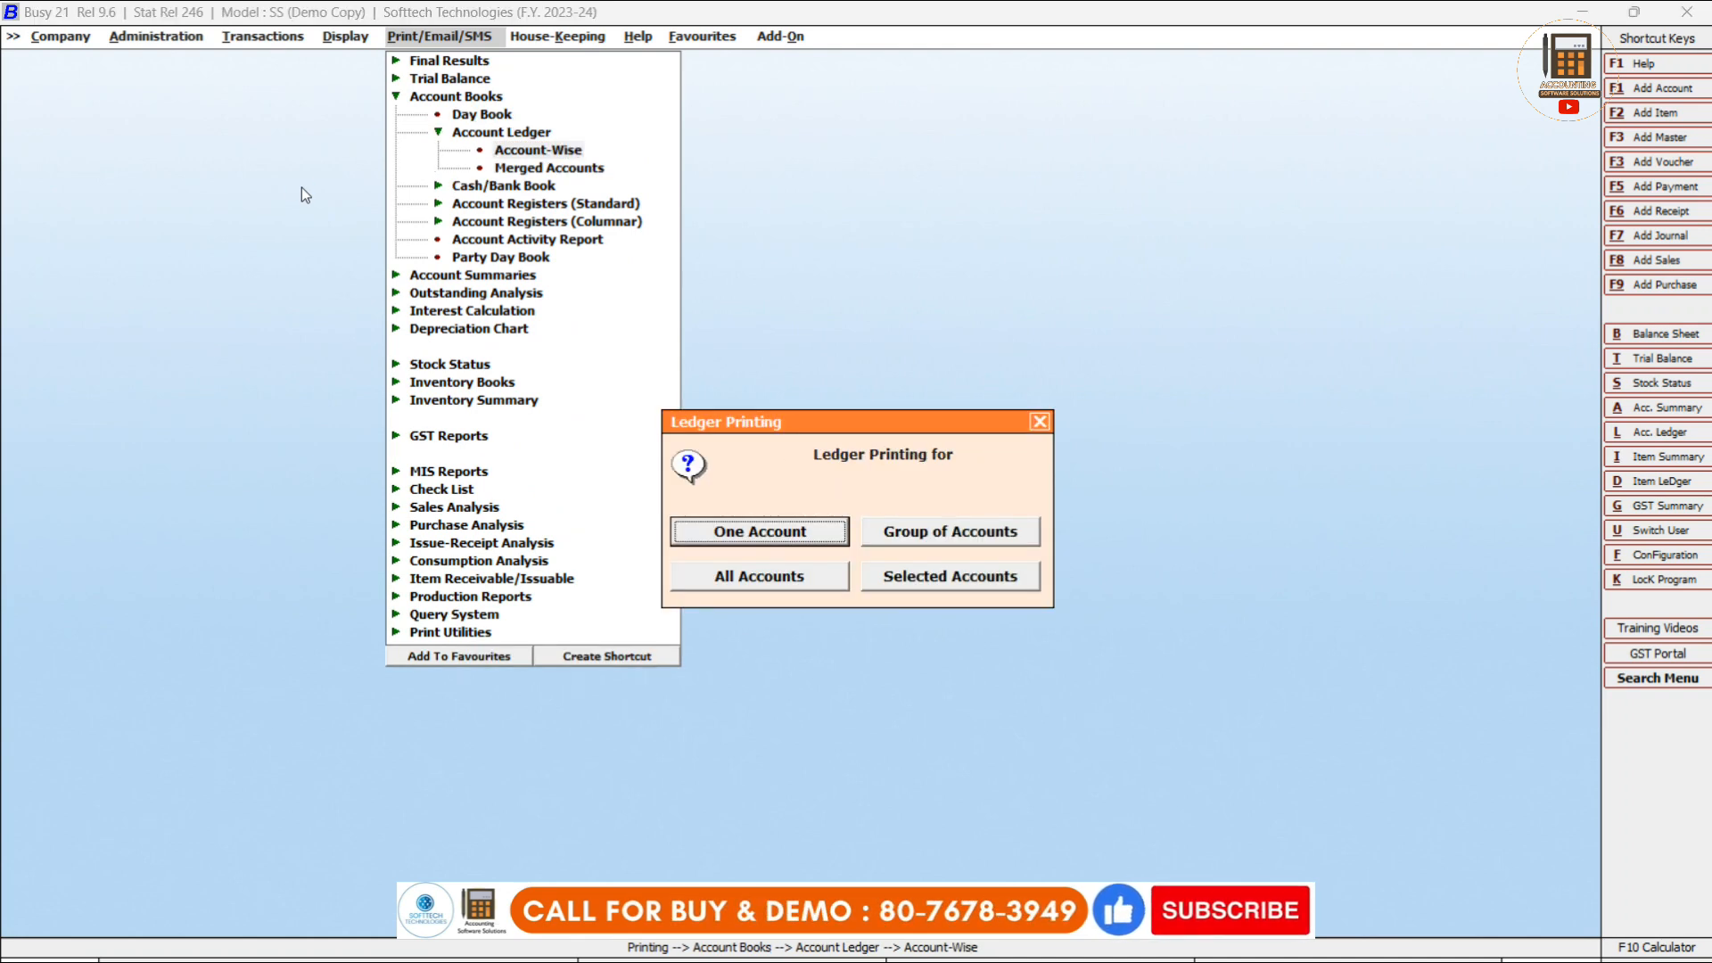
{"action": "key", "text": "Return"}
{"action": "key", "text": "Return"}
{"action": "key", "text": "Return"}
{"action": "key", "text": "Return"}
{"action": "key", "text": "Return"}
{"action": "key", "text": "Return"}
{"action": "key", "text": "Return"}
{"action": "key", "text": "Return"}
{"action": "key", "text": "Return"}
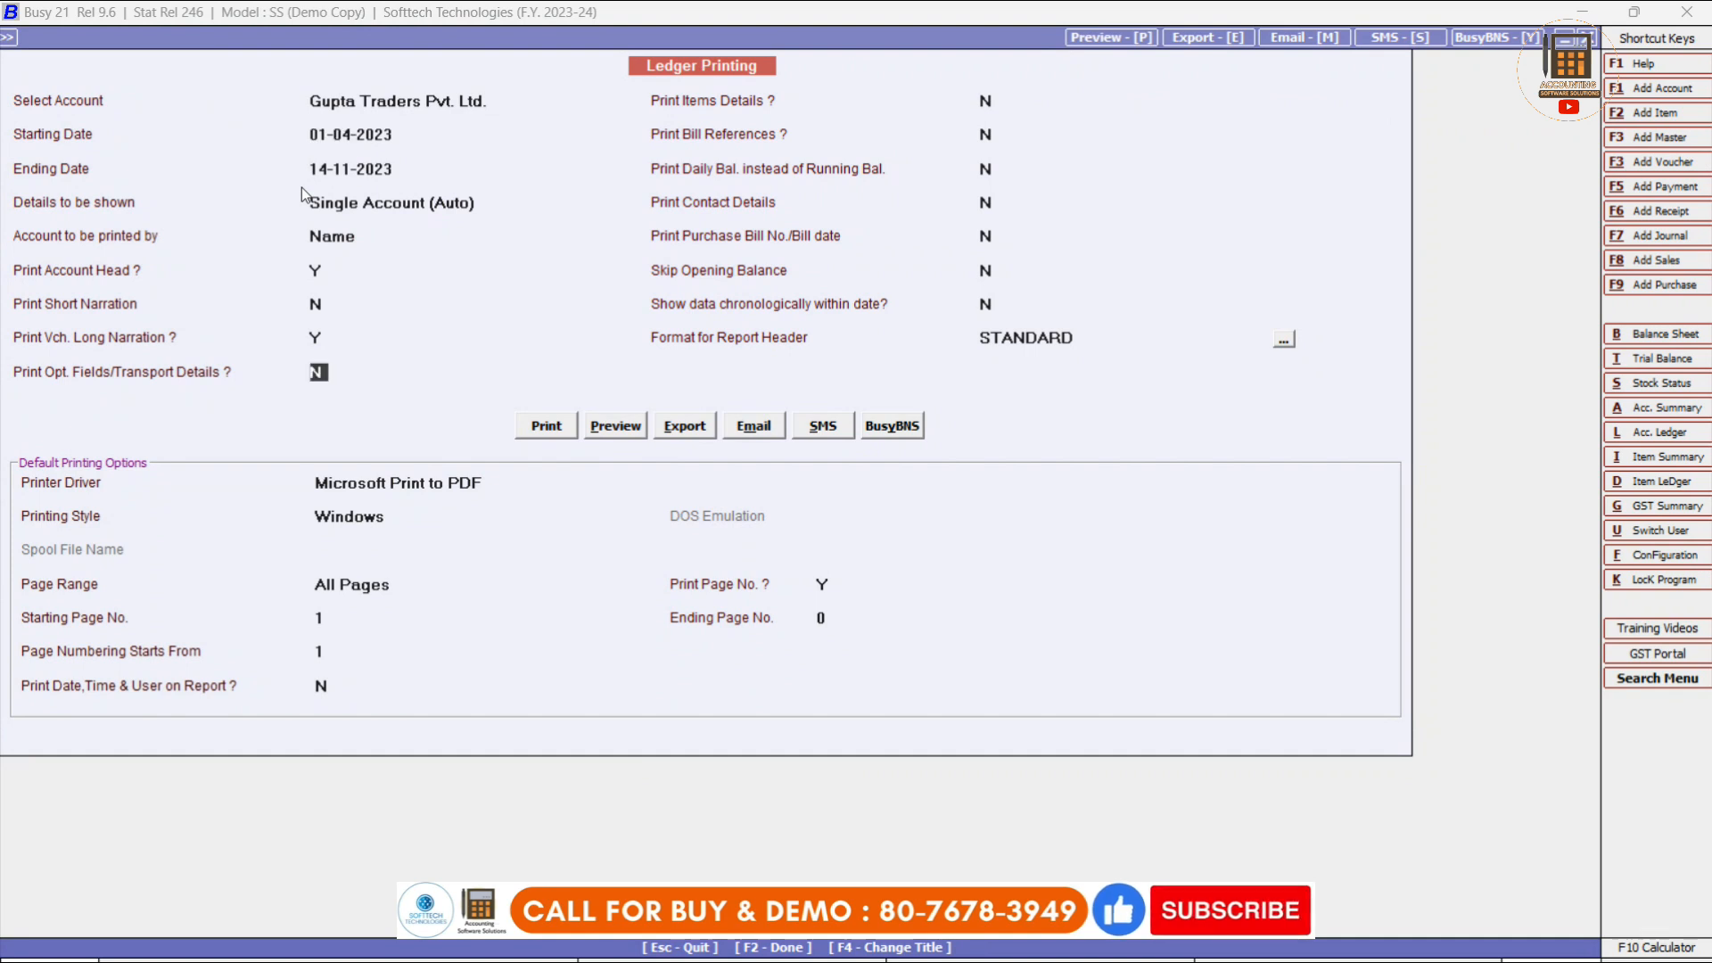
{"action": "left_click", "coordinate": [621, 432]}
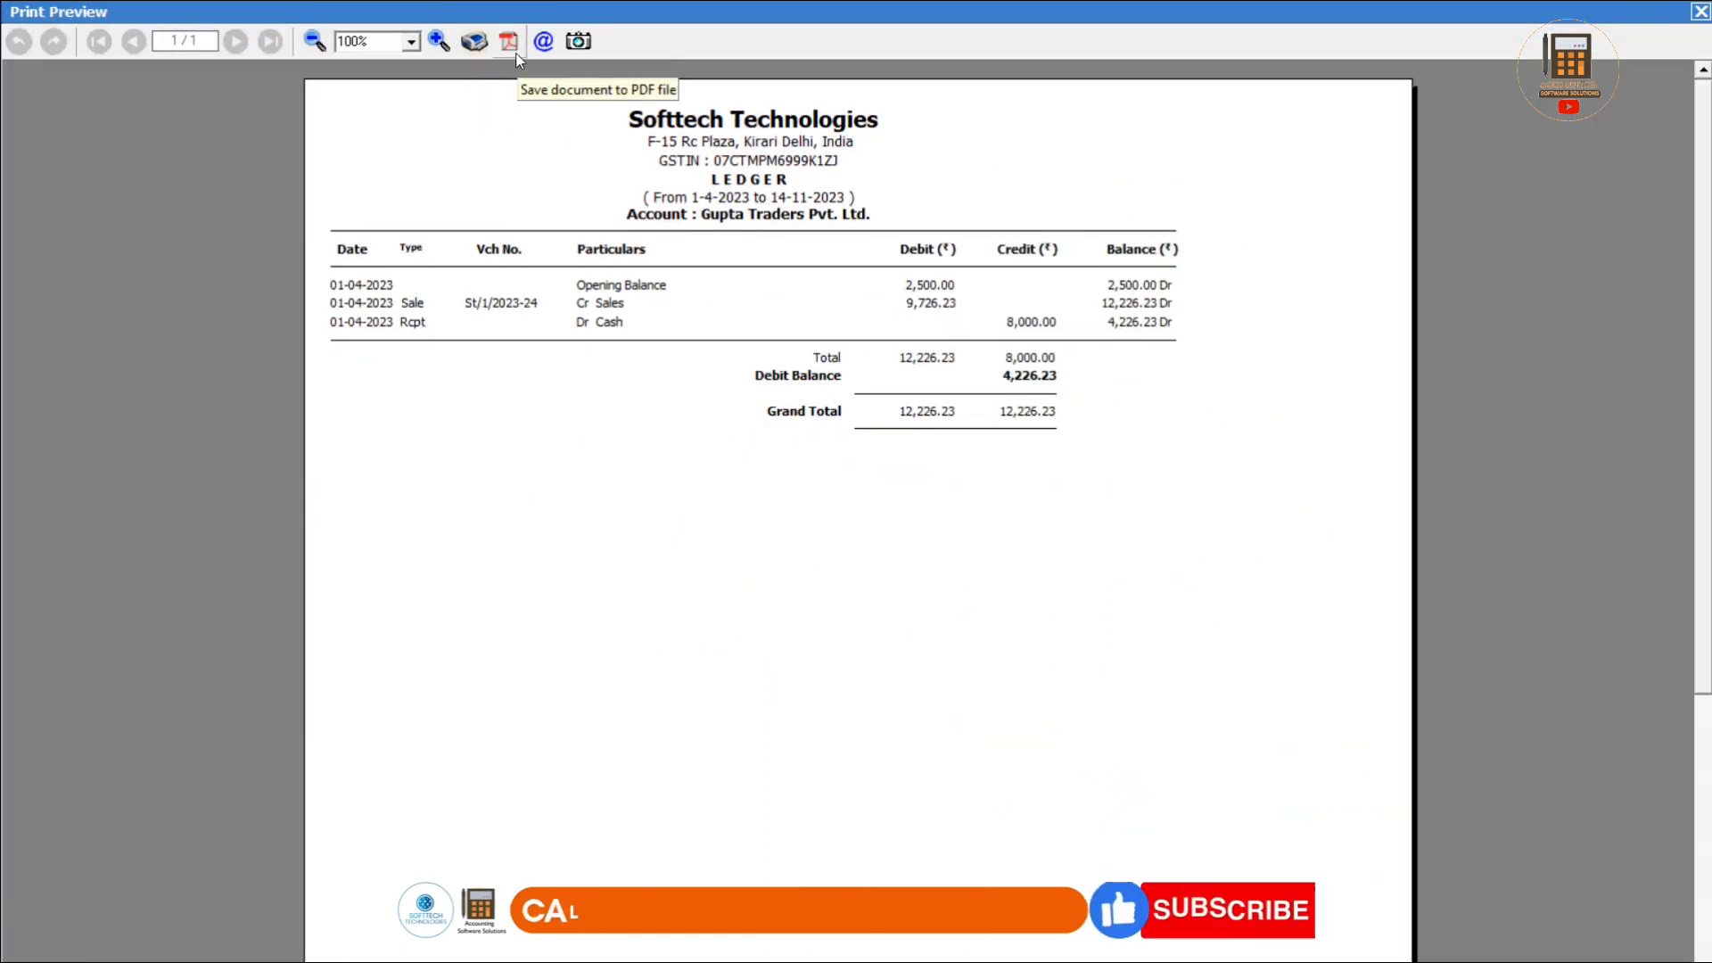
{"action": "key", "text": "Escape"}
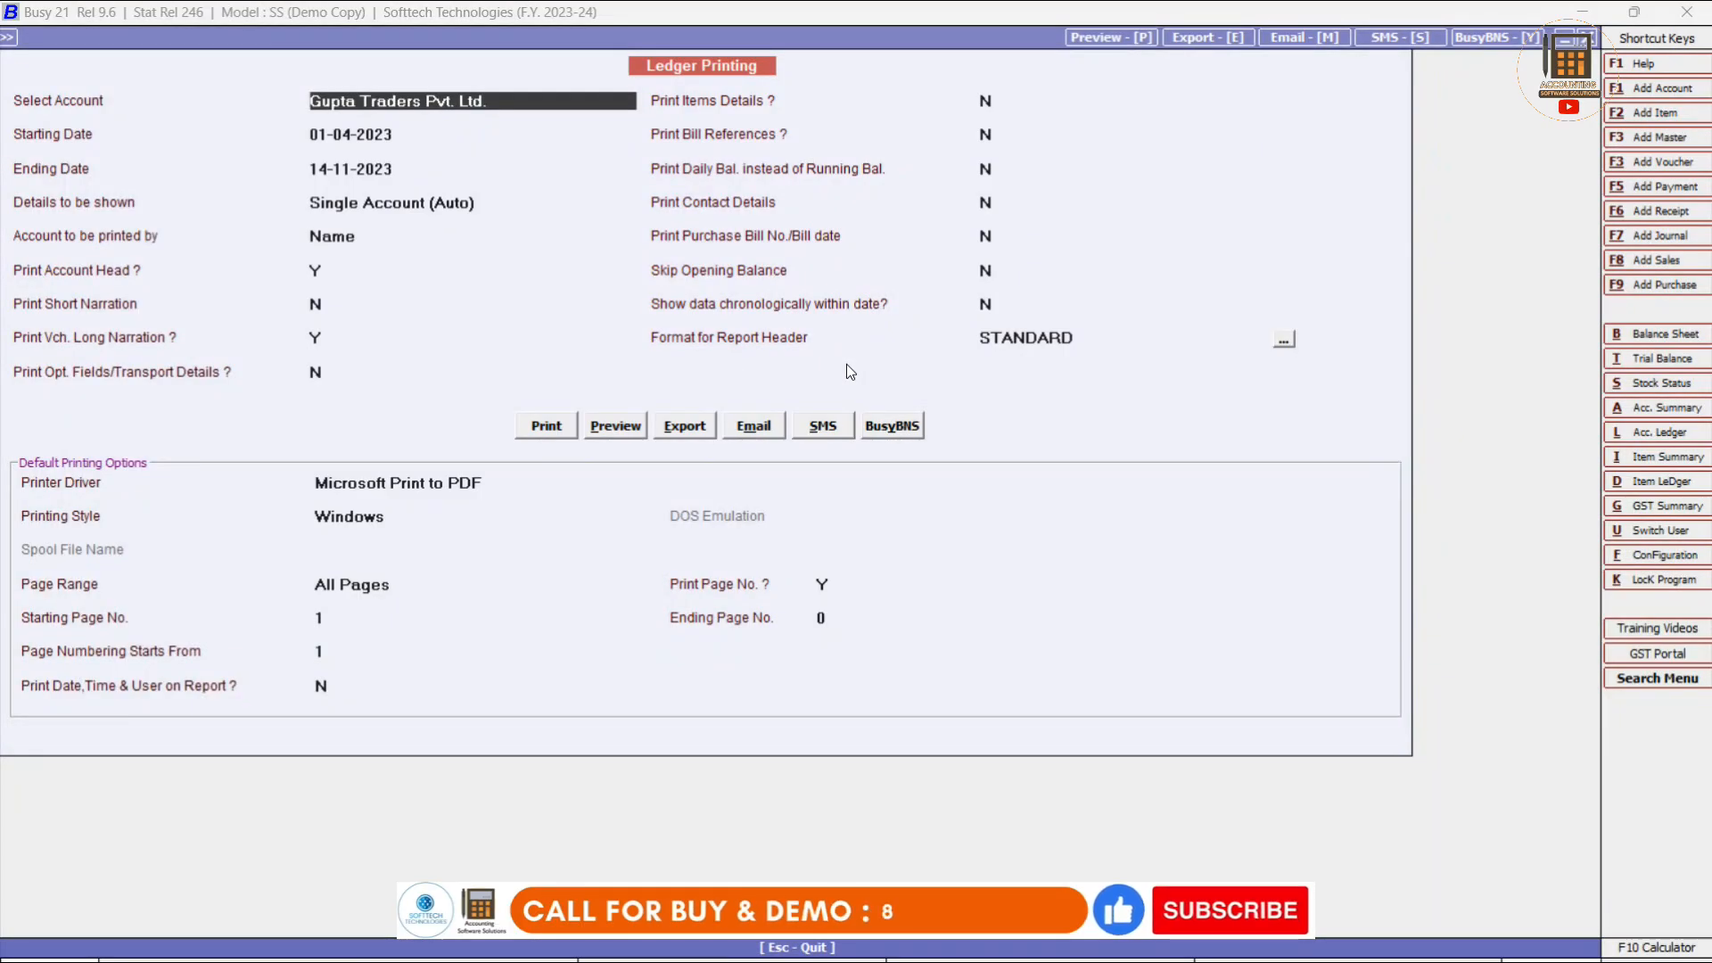
Leave the ledger printing settings and start modifying an existing payment voucher.
{"action": "key", "text": "Escape"}
{"action": "key", "text": "Escape"}
{"action": "key", "text": "Escape"}
{"action": "key", "text": "Escape"}
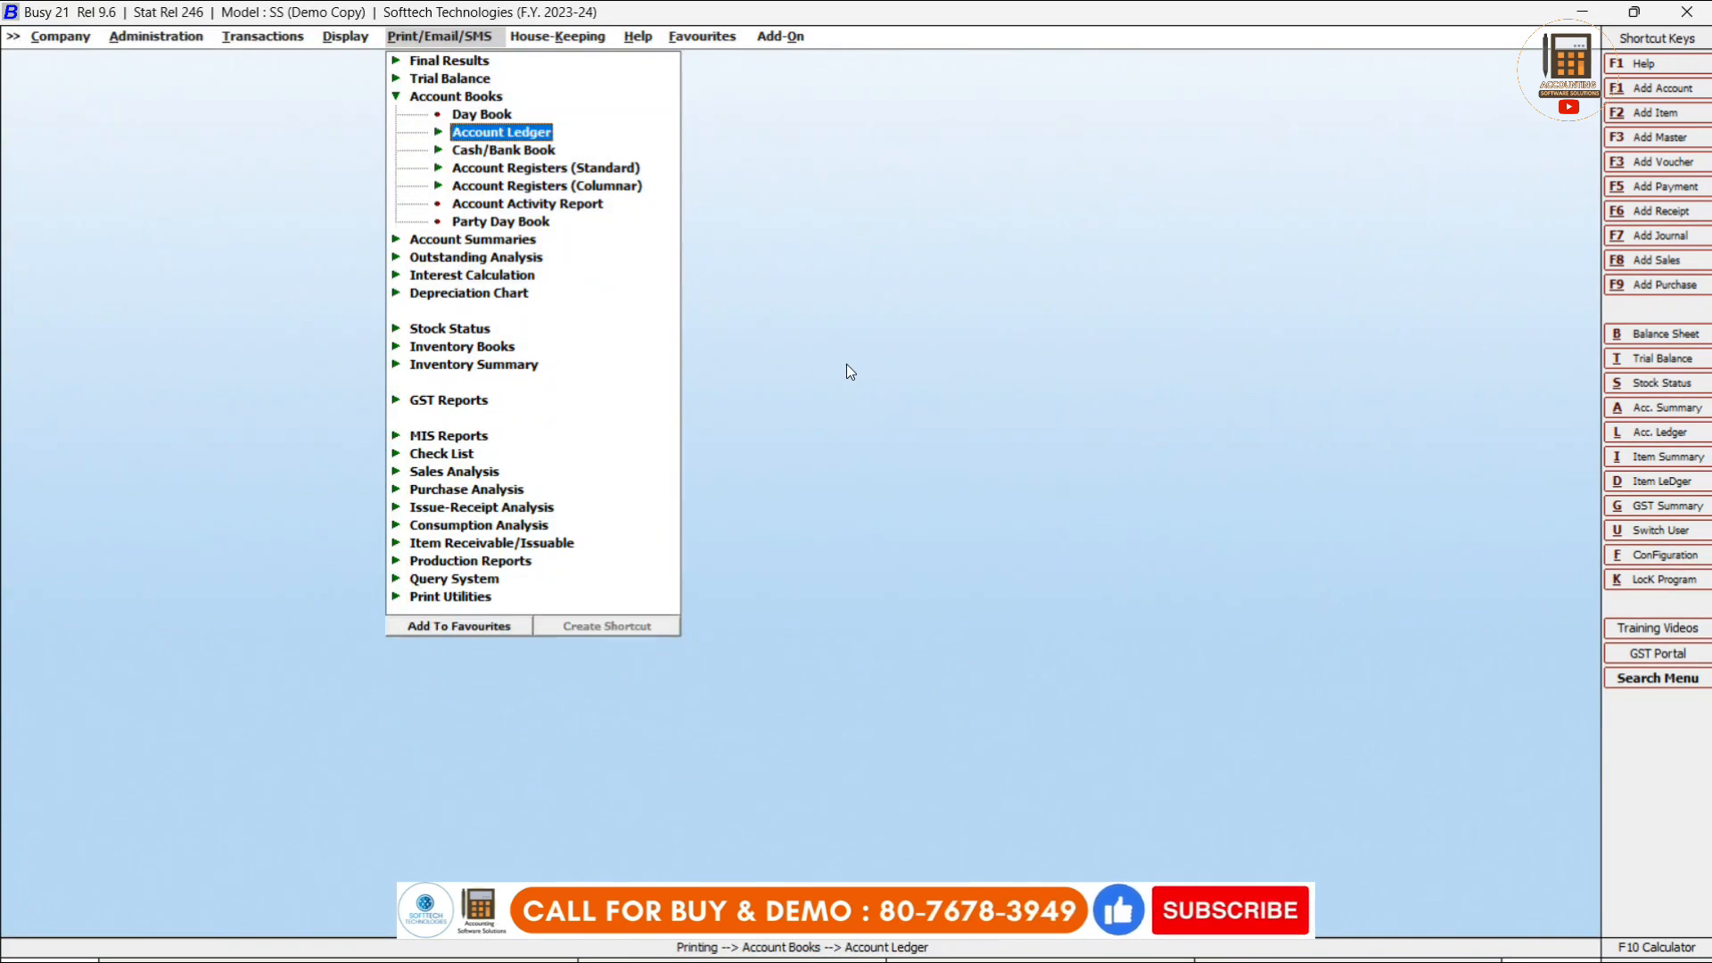
{"action": "key", "text": "Escape"}
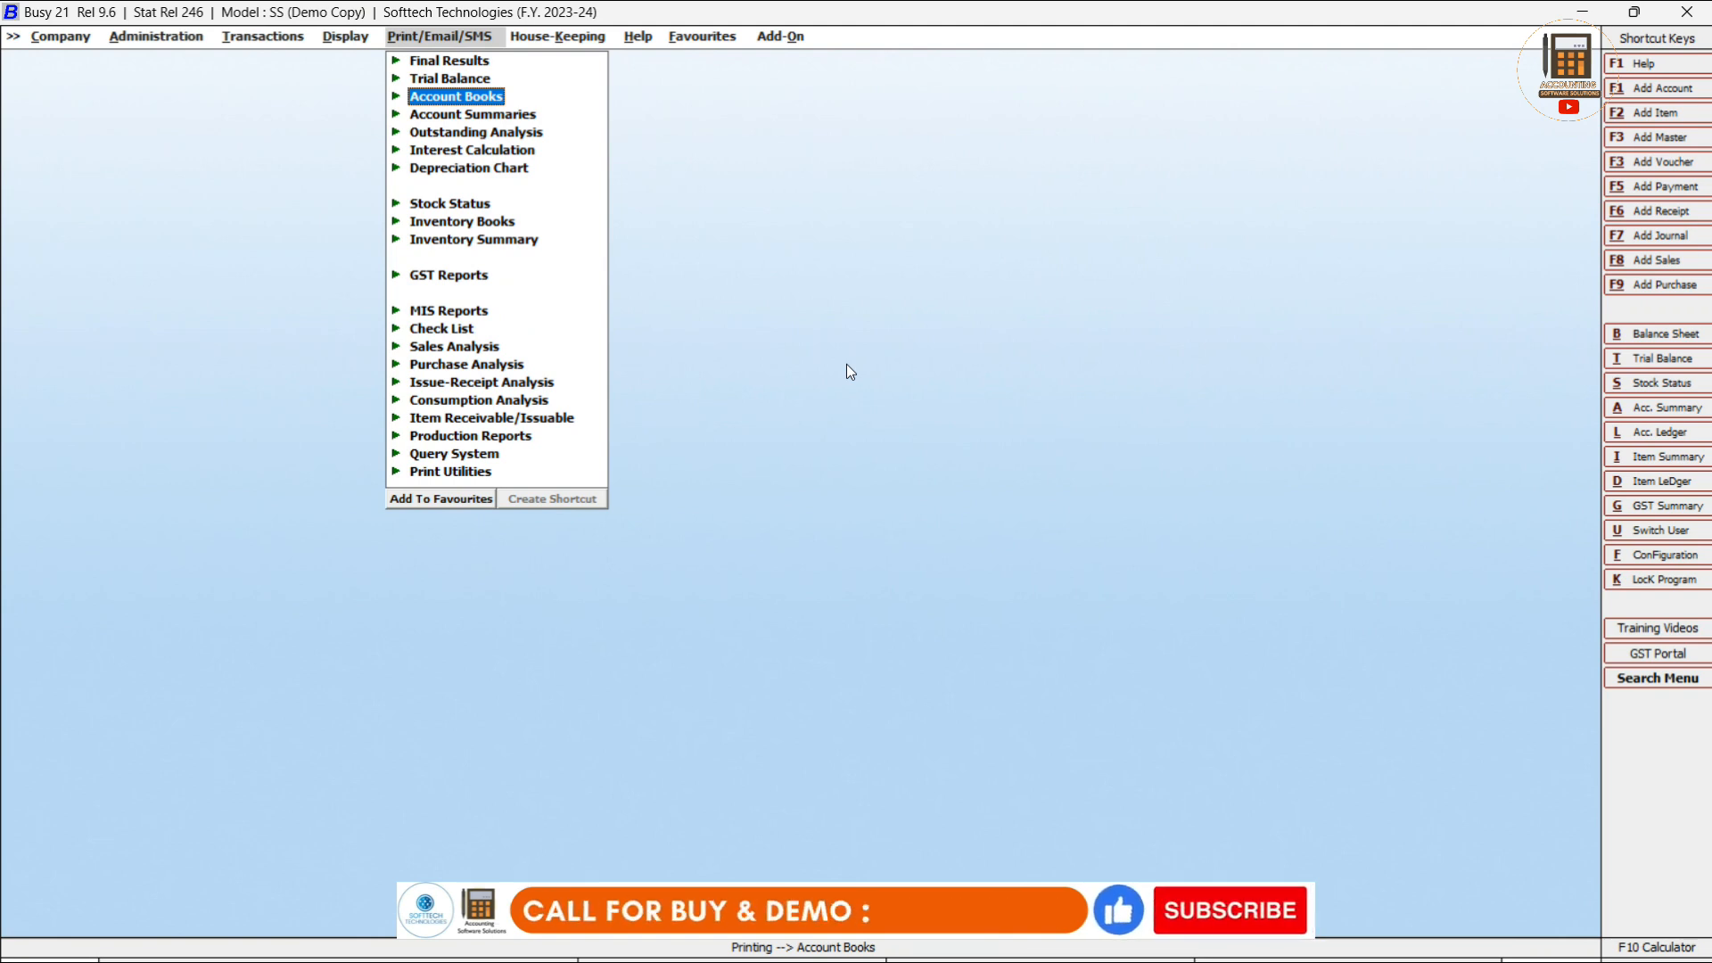
{"action": "key", "text": "Left"}
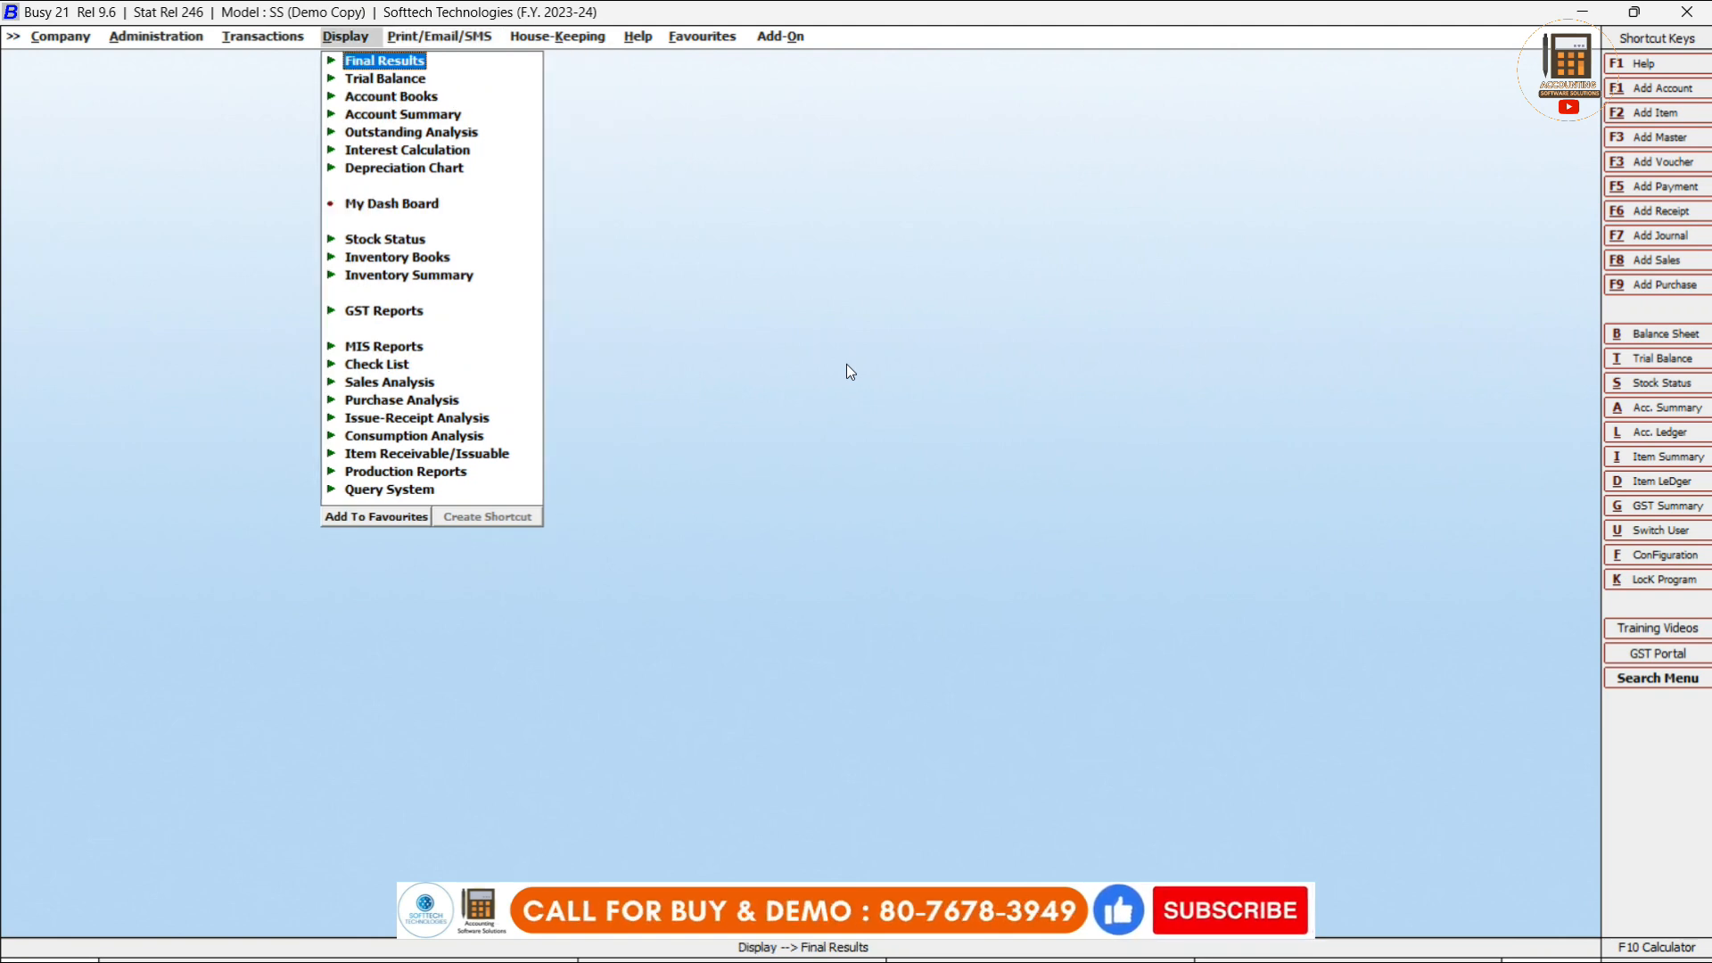
{"action": "key", "text": "Left"}
{"action": "key", "text": "Down"}
{"action": "key", "text": "Up"}
{"action": "key", "text": "Up"}
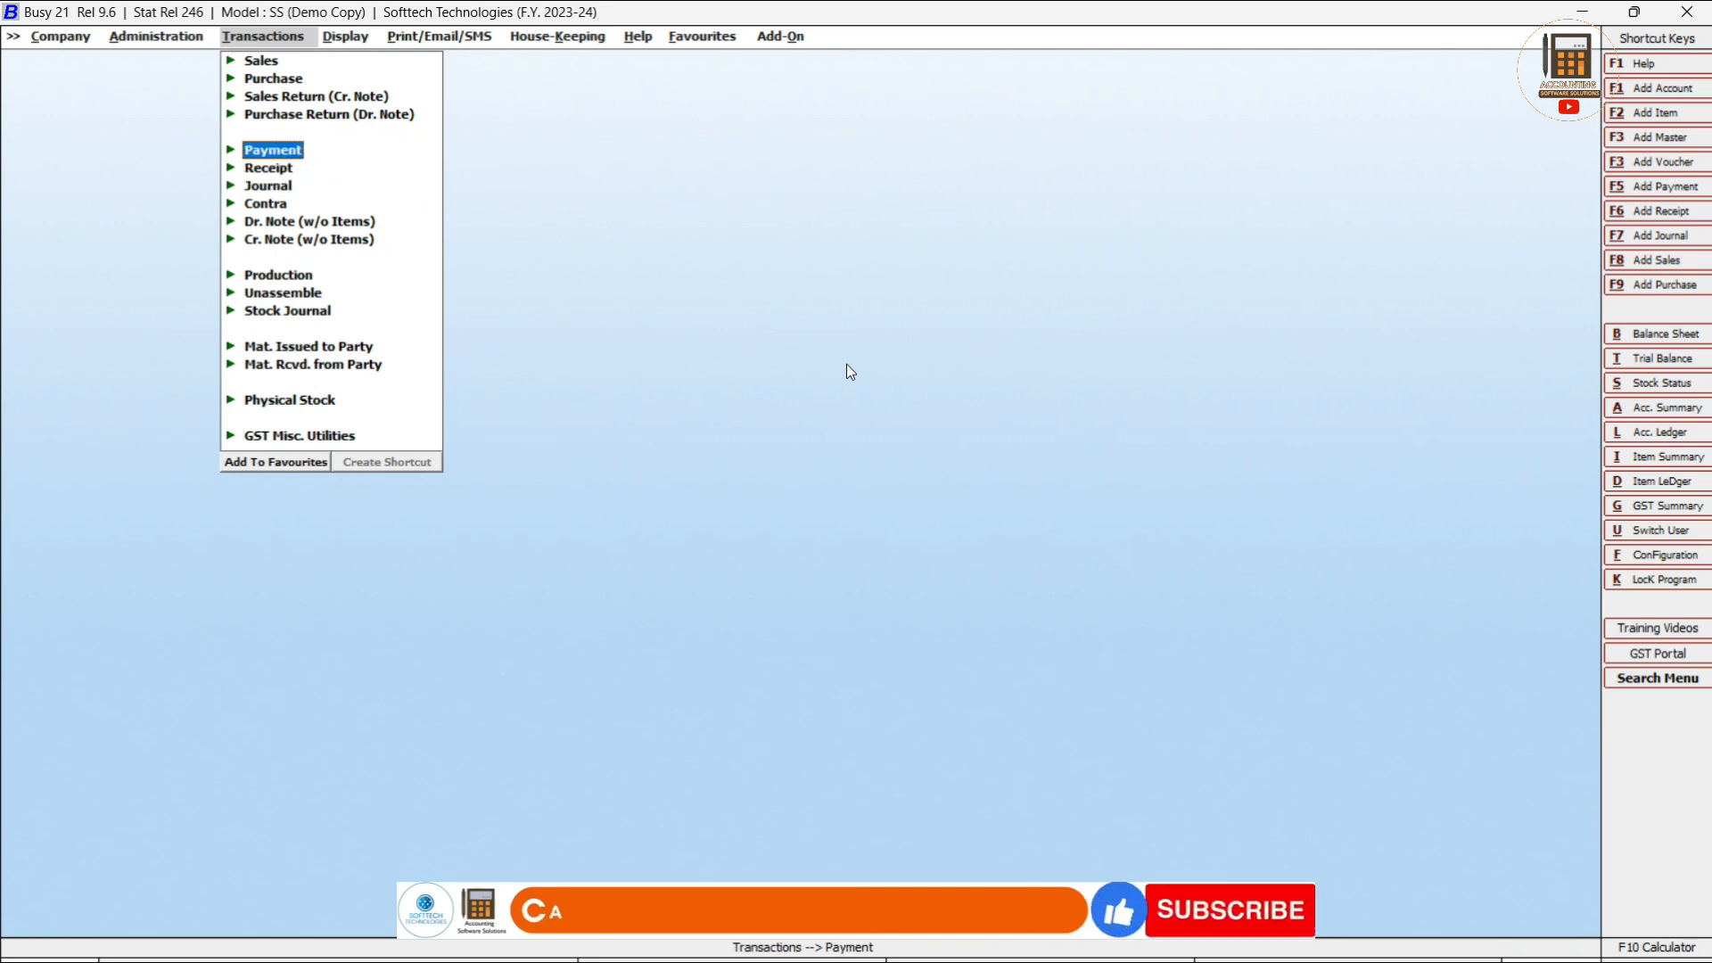
{"action": "key", "text": "Return"}
{"action": "key", "text": "Down"}
{"action": "key", "text": "Return"}
{"action": "key", "text": "Return"}
{"action": "key", "text": "Return"}
{"action": "key", "text": "Return"}
Load the R B Infotech Llp 15,000.00 voucher from series Main, keep its bill adjustment, and save.
{"action": "key", "text": "Return"}
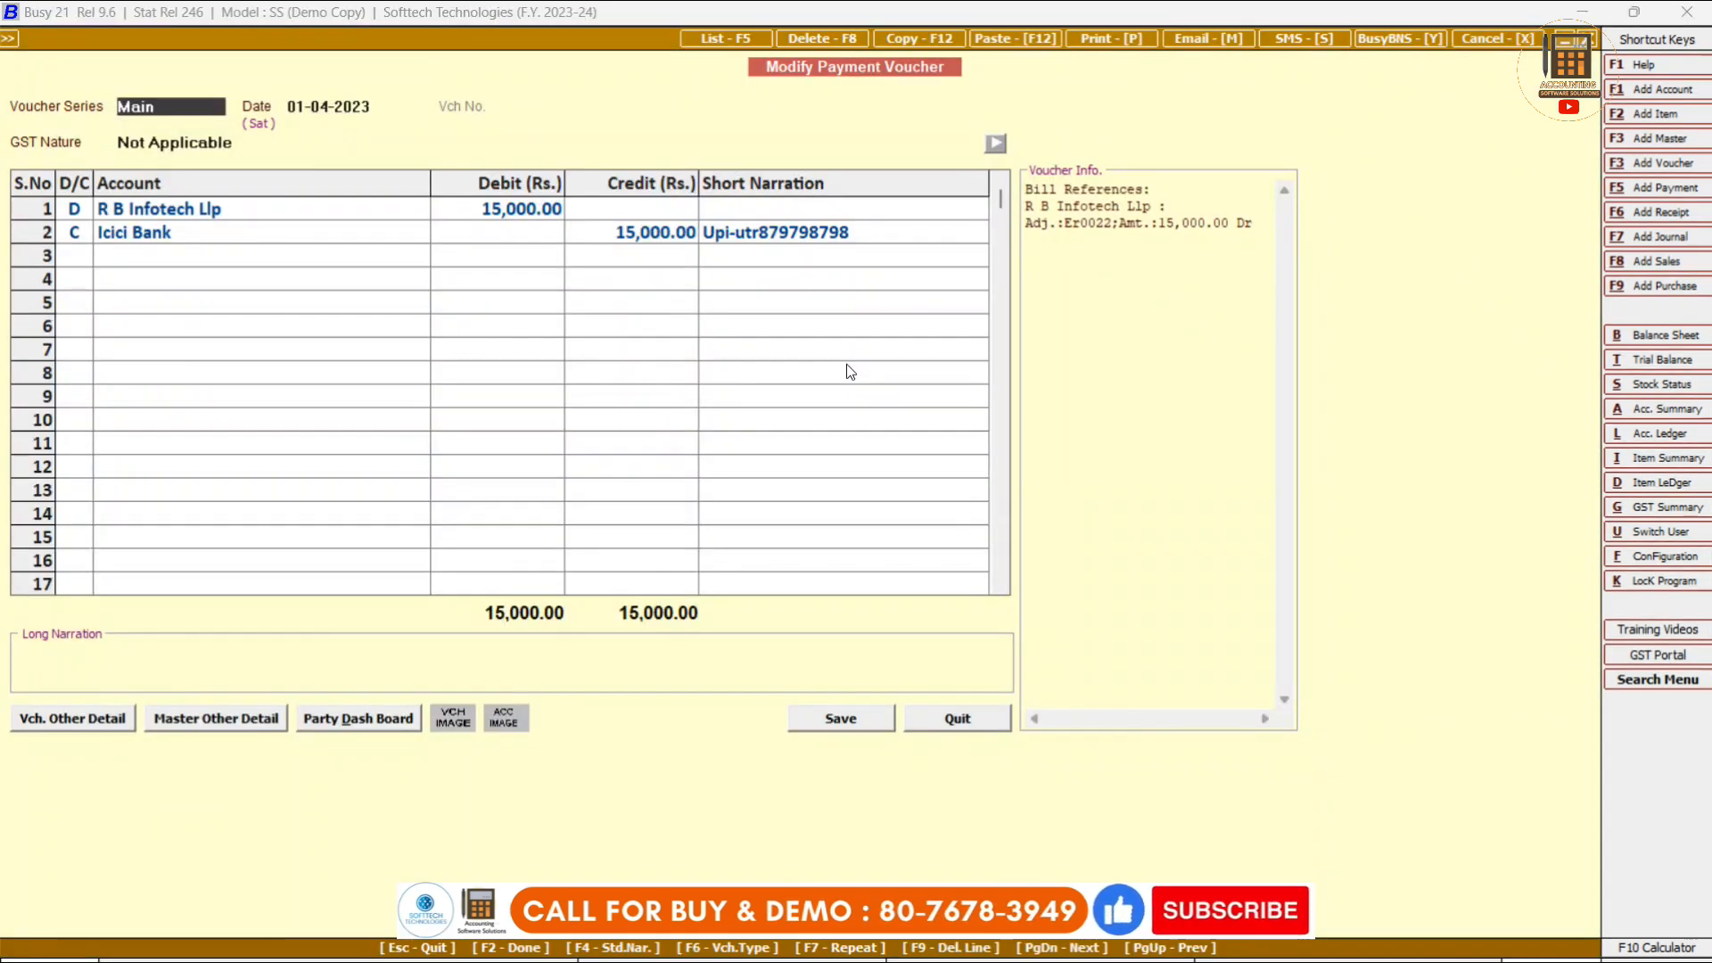
{"action": "key", "text": "Return"}
{"action": "key", "text": "Return"}
{"action": "key", "text": "Return"}
{"action": "key", "text": "Return"}
{"action": "key", "text": "Return"}
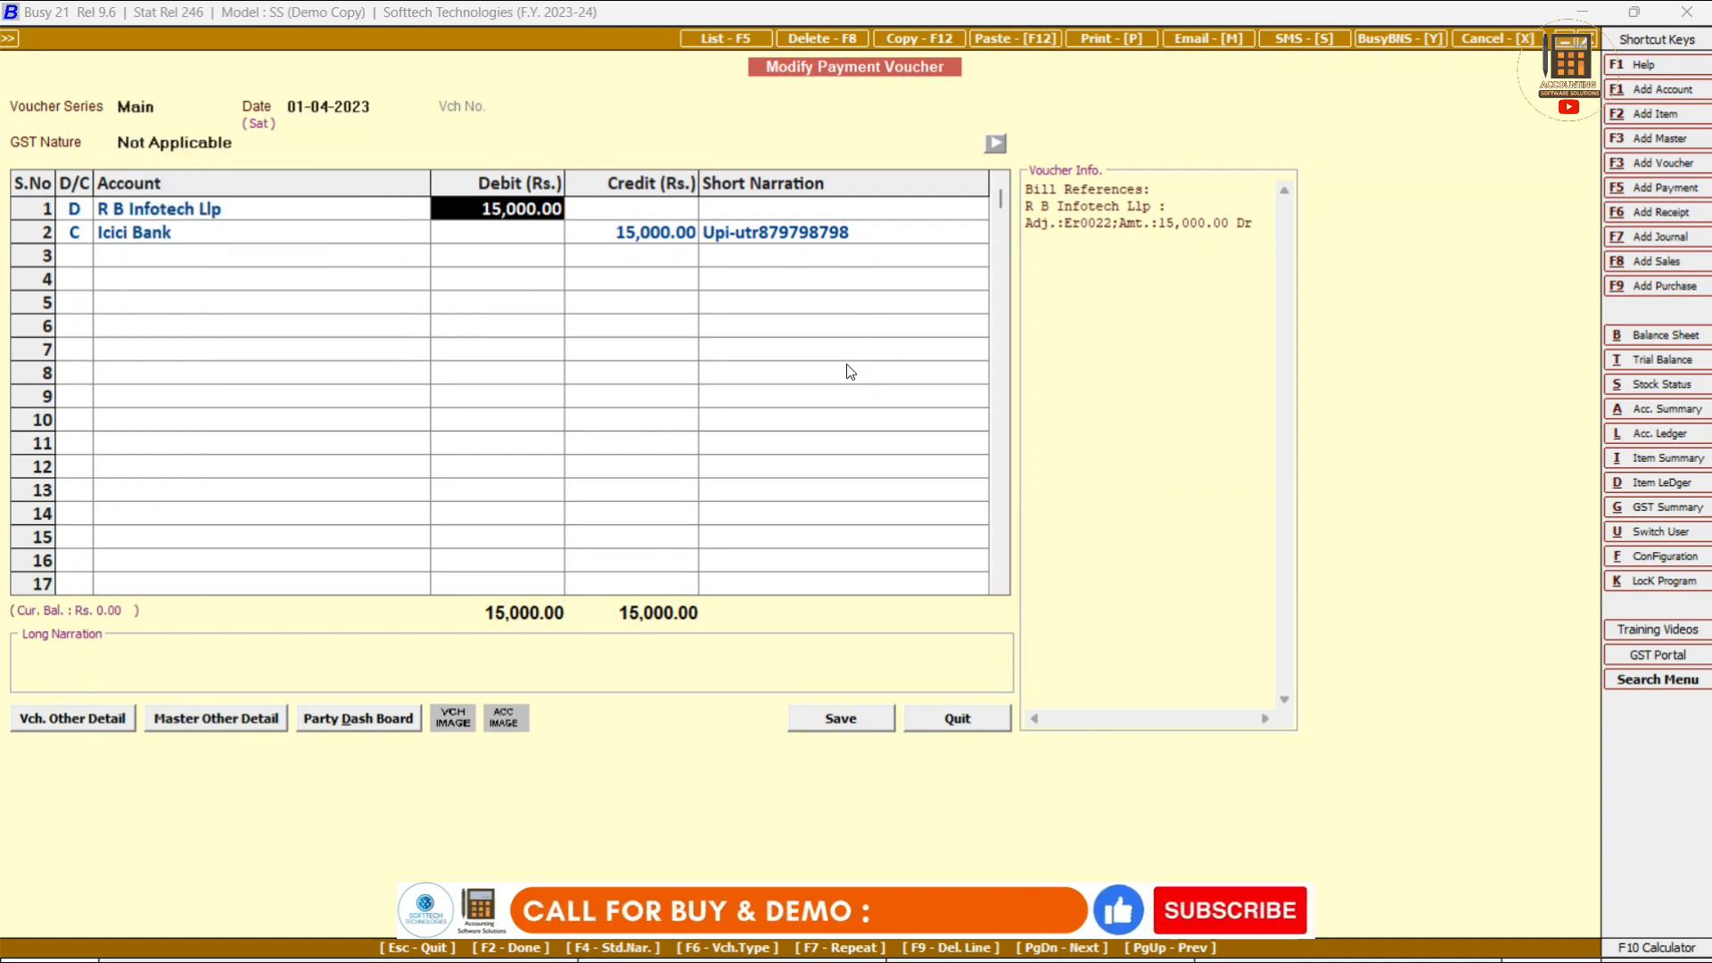
{"action": "key", "text": "Return"}
{"action": "key", "text": "Return"}
{"action": "key", "text": "Return"}
{"action": "key", "text": "Return"}
{"action": "key", "text": "Return"}
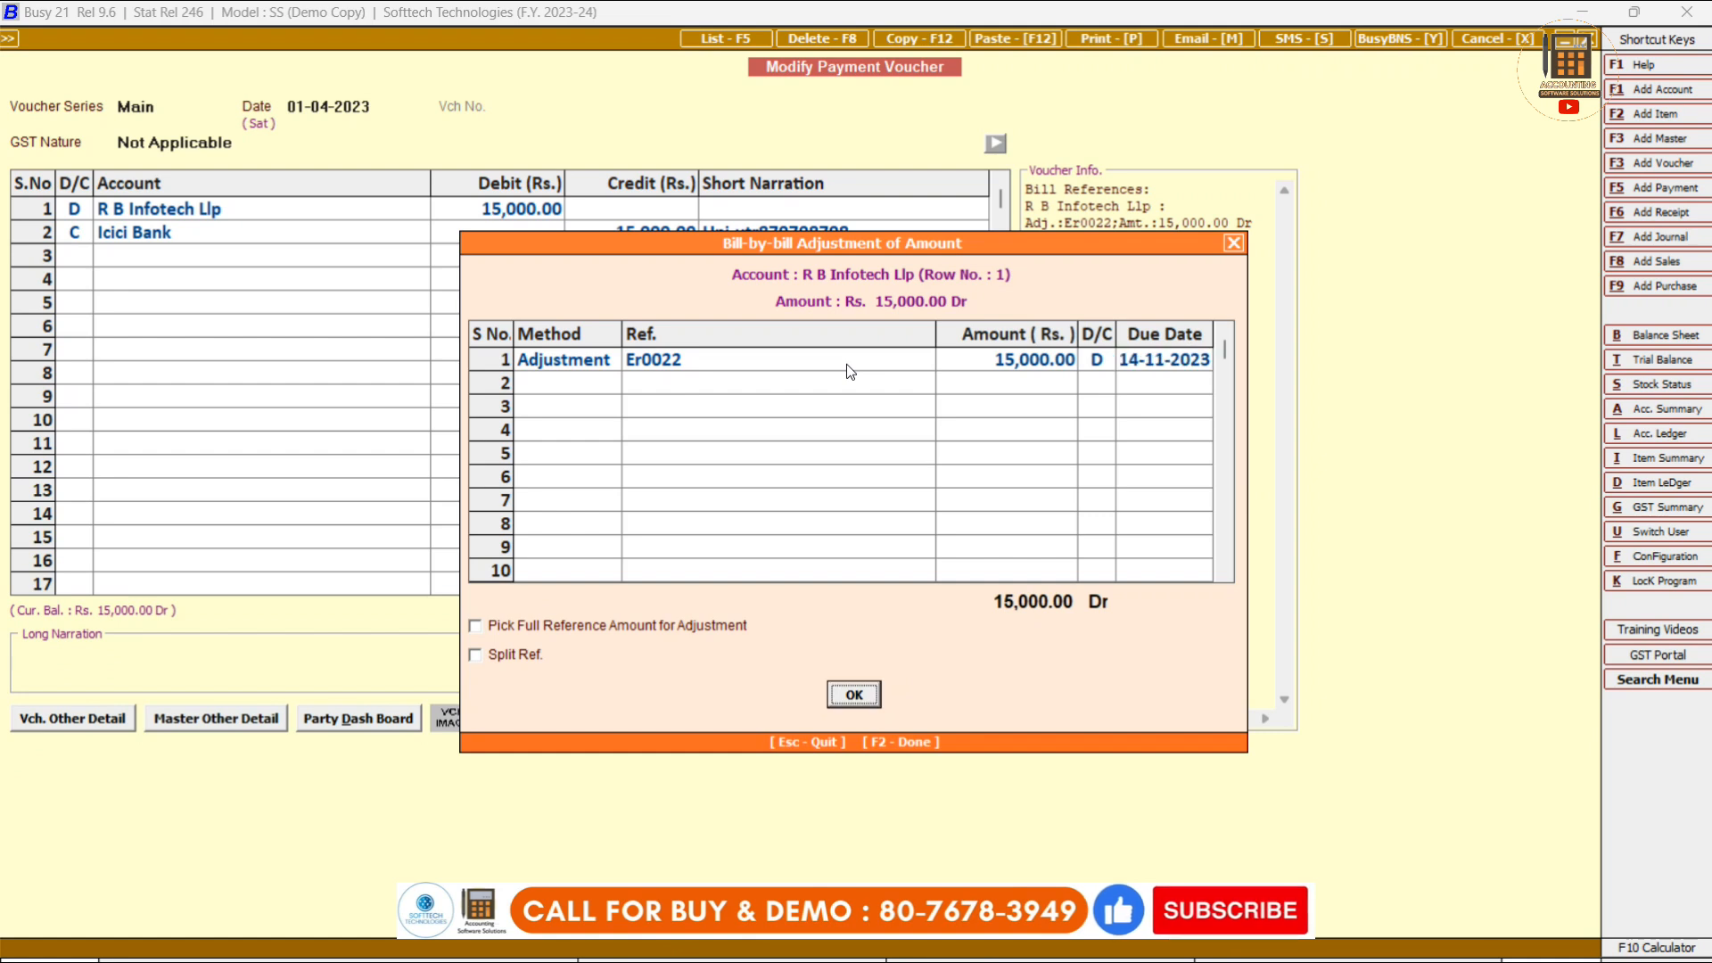
{"action": "key", "text": "Return"}
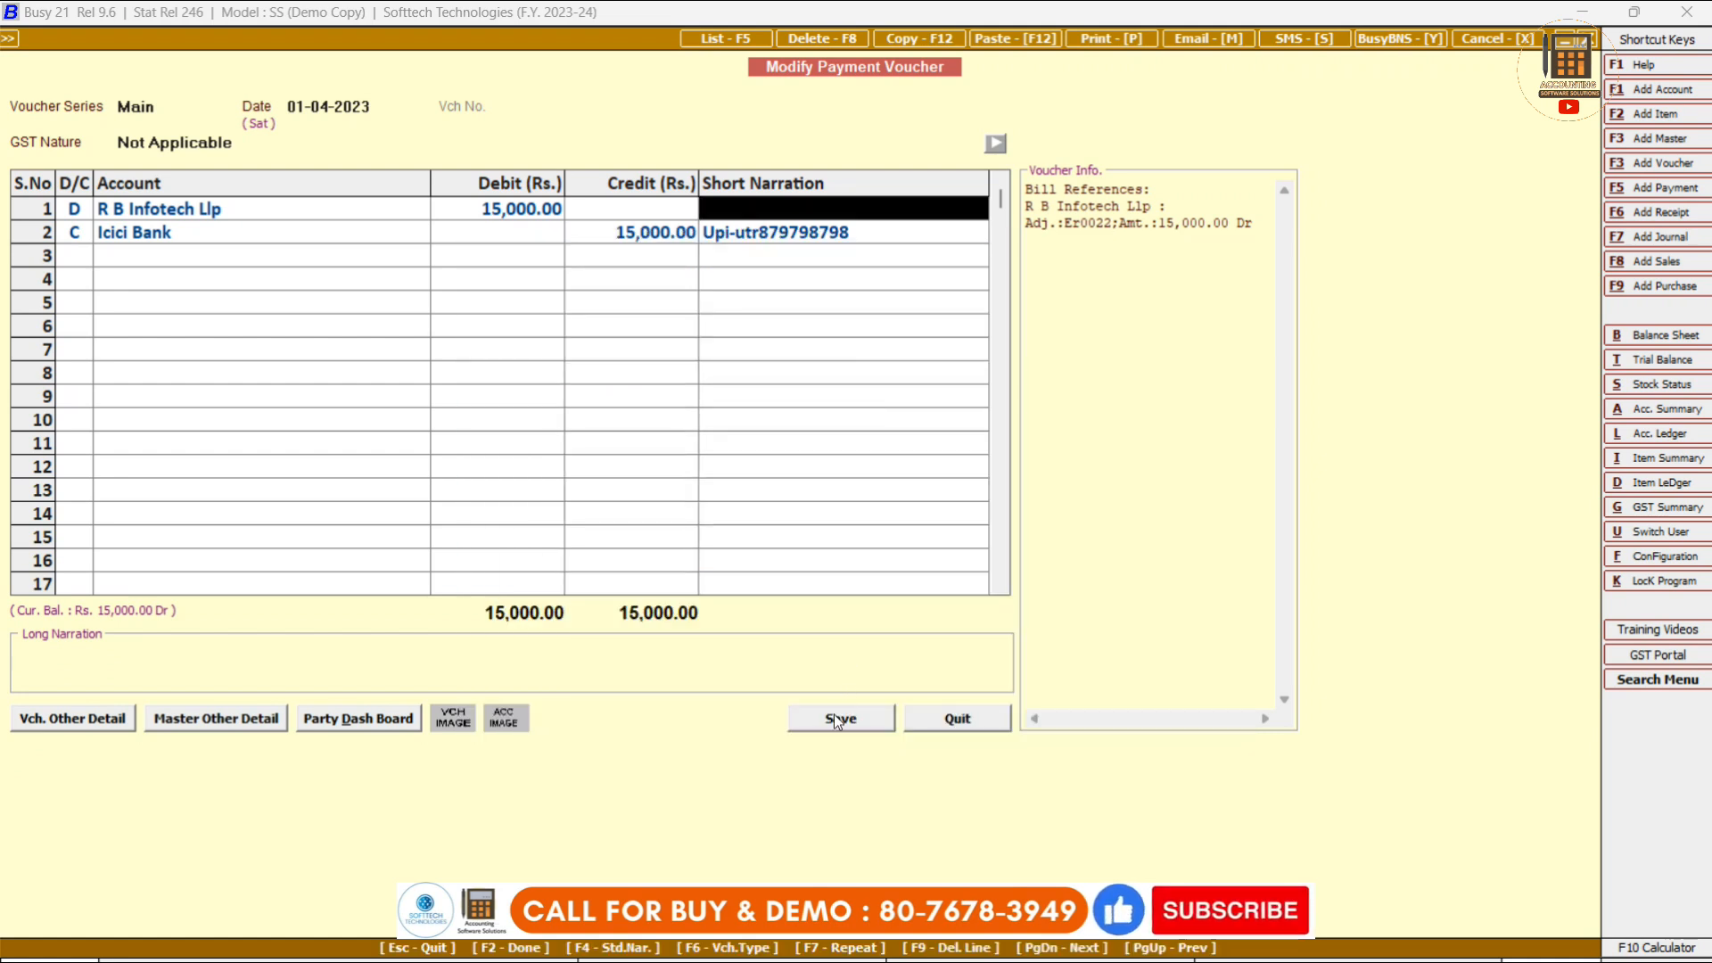
{"action": "left_click", "coordinate": [839, 718]}
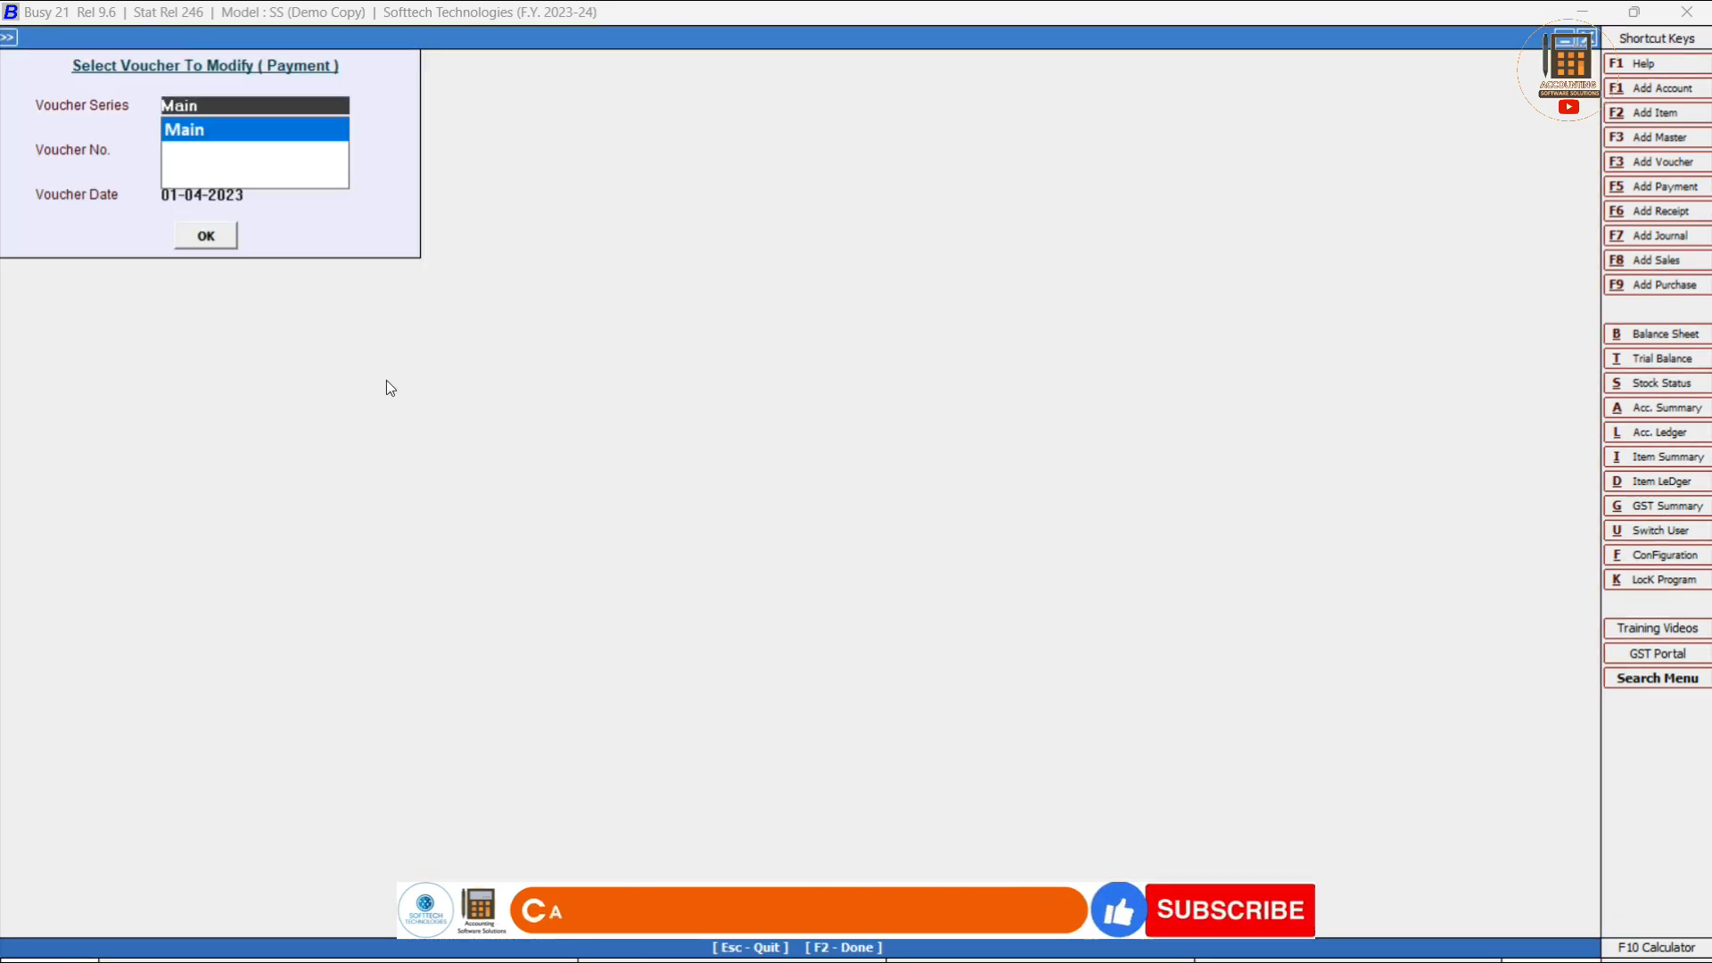
Open the payment voucher list covering all series with the default dates.
{"action": "key", "text": "Escape"}
{"action": "key", "text": "Up"}
{"action": "key", "text": "Down"}
{"action": "key", "text": "Down"}
{"action": "key", "text": "Down"}
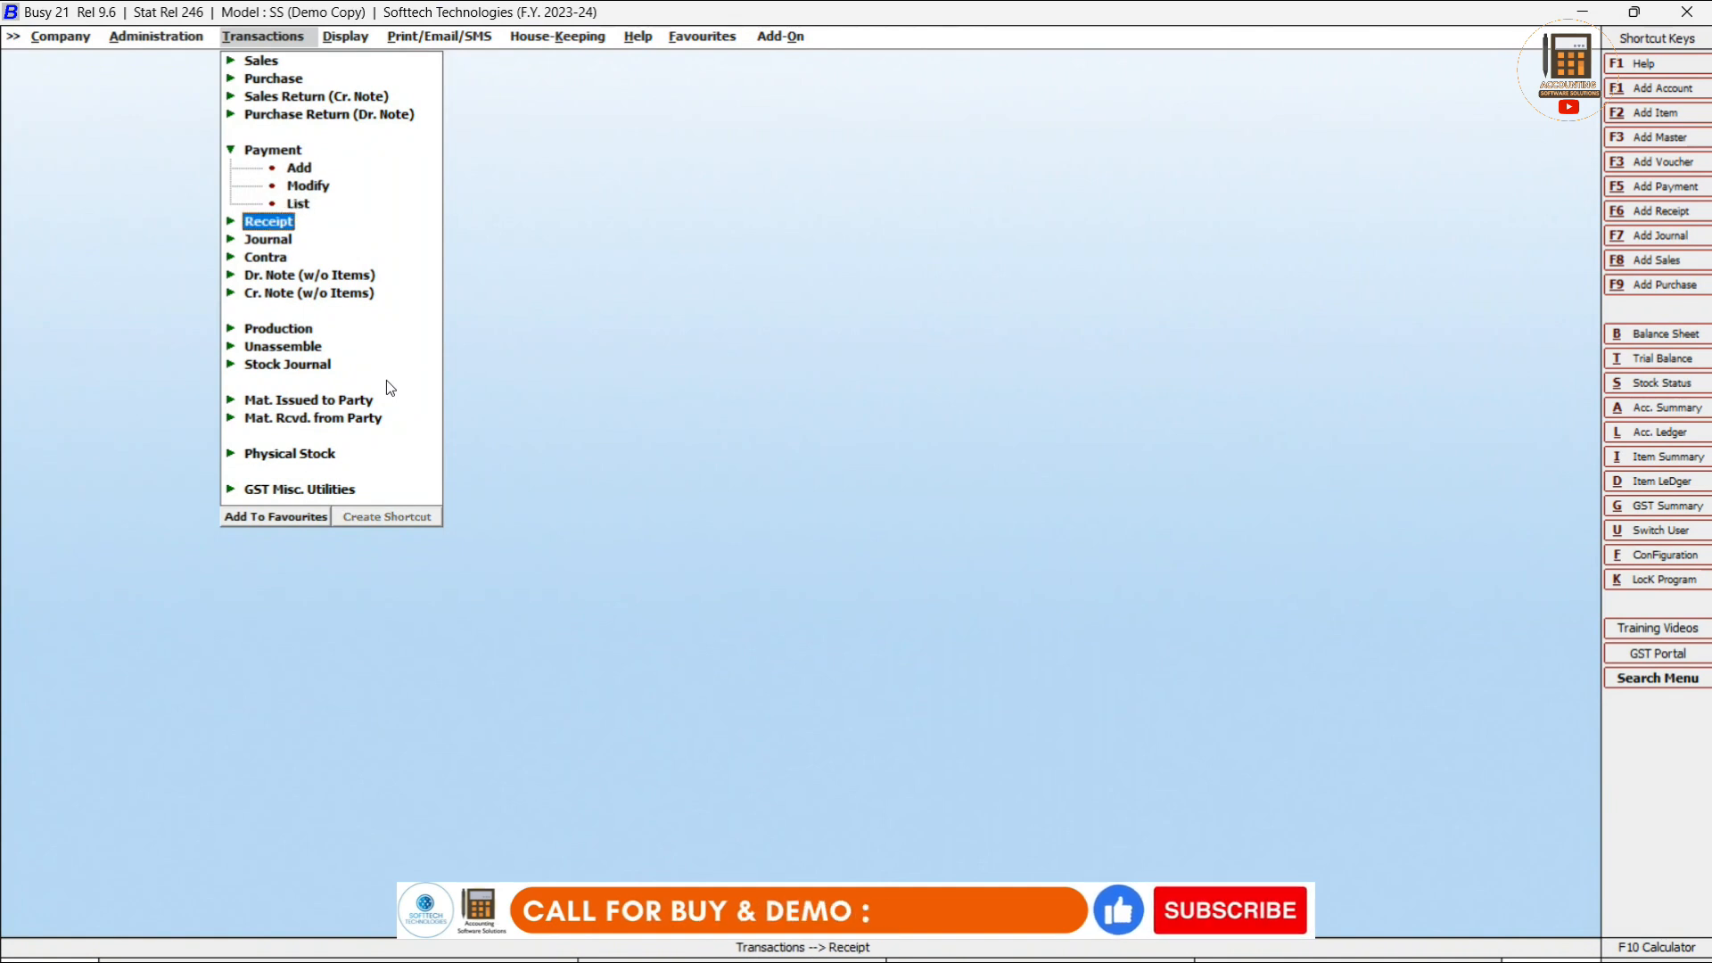
{"action": "key", "text": "Right"}
{"action": "key", "text": "Down"}
{"action": "key", "text": "Up"}
{"action": "key", "text": "Up"}
{"action": "key", "text": "Return"}
{"action": "key", "text": "Return"}
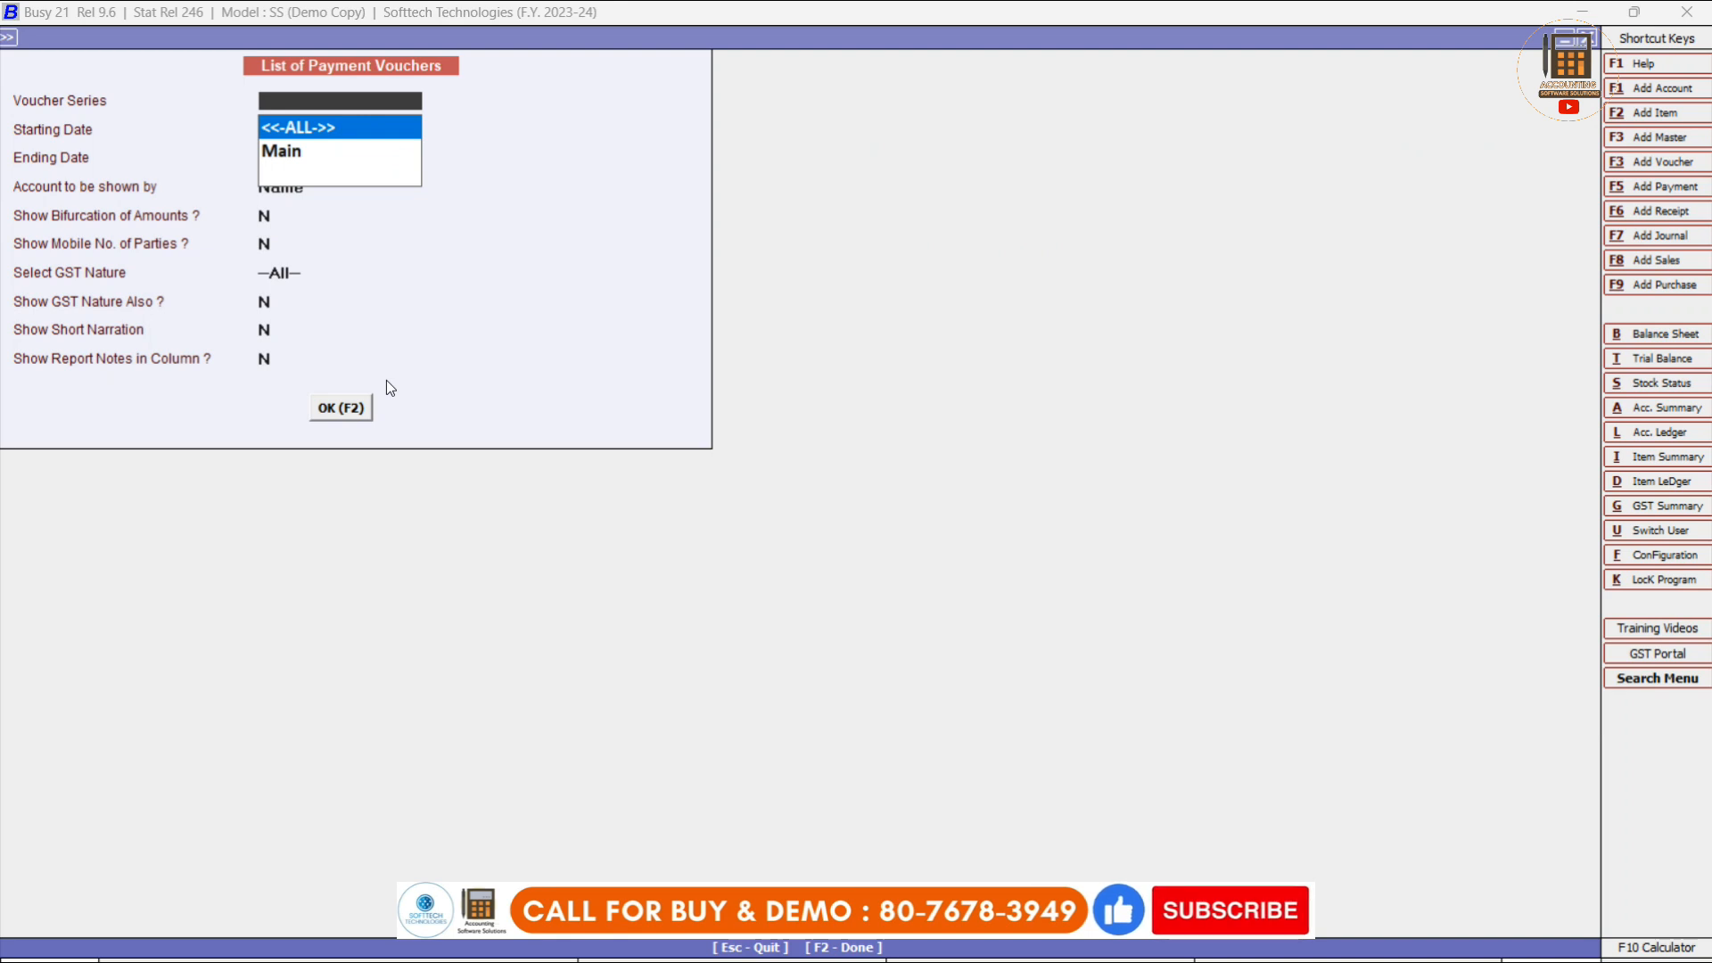
{"action": "key", "text": "Return"}
{"action": "key", "text": "Return"}
{"action": "key", "text": "Return"}
{"action": "key", "text": "Return"}
{"action": "key", "text": "Return"}
{"action": "key", "text": "Return"}
{"action": "key", "text": "Return"}
{"action": "key", "text": "Return"}
Open the R B Infotech Llp payment voucher from the list.
{"action": "key", "text": "Return"}
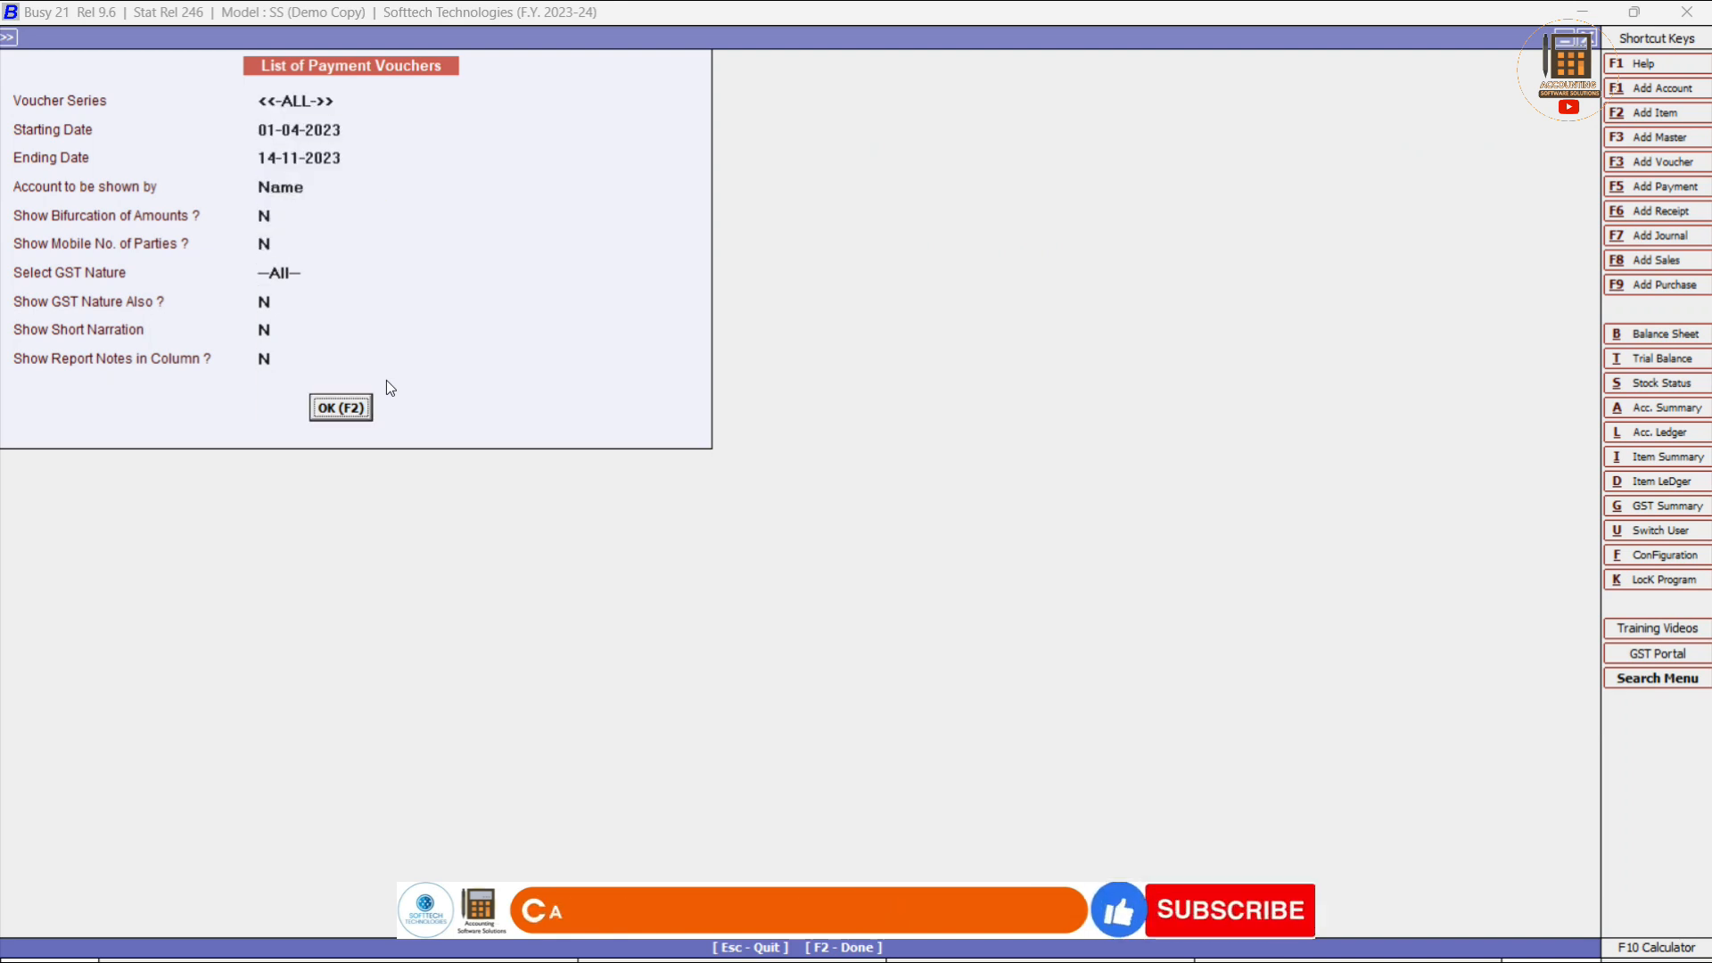
{"action": "key", "text": "Return"}
{"action": "key", "text": "Down"}
{"action": "key", "text": "Up"}
{"action": "key", "text": "Down"}
{"action": "key", "text": "Up"}
{"action": "key", "text": "Down"}
{"action": "key", "text": "Return"}
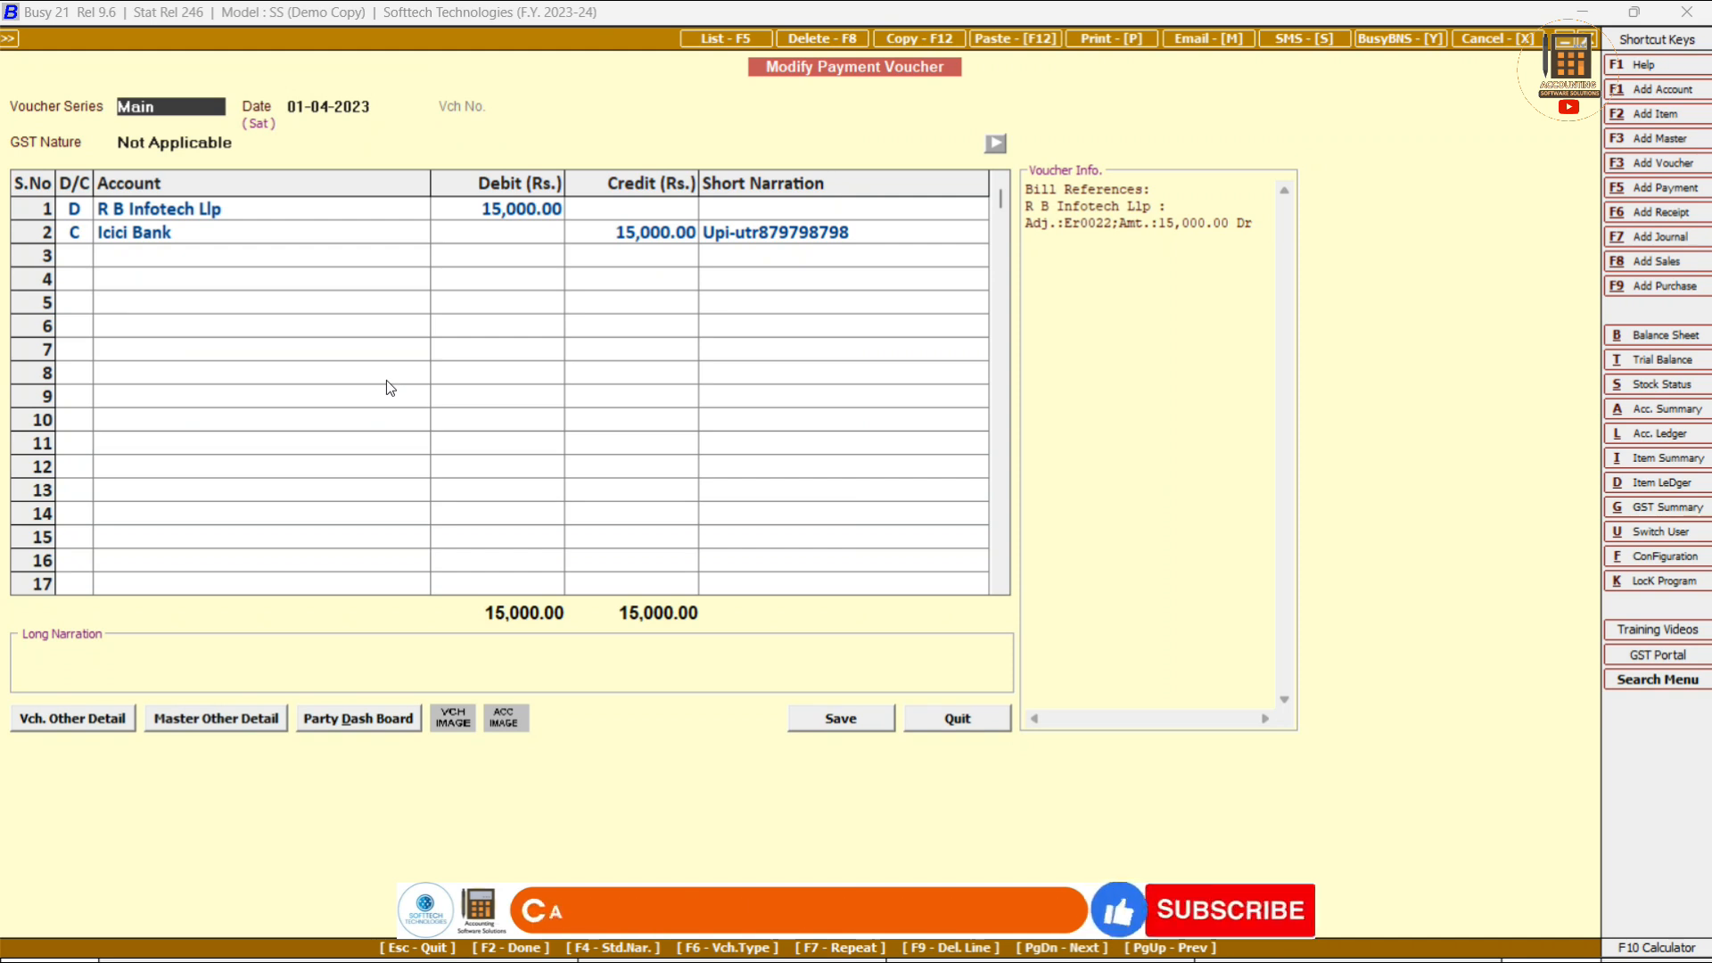
Try deleting the voucher, decline the deletion, and return to the Transactions menu.
{"action": "left_click", "coordinate": [830, 37]}
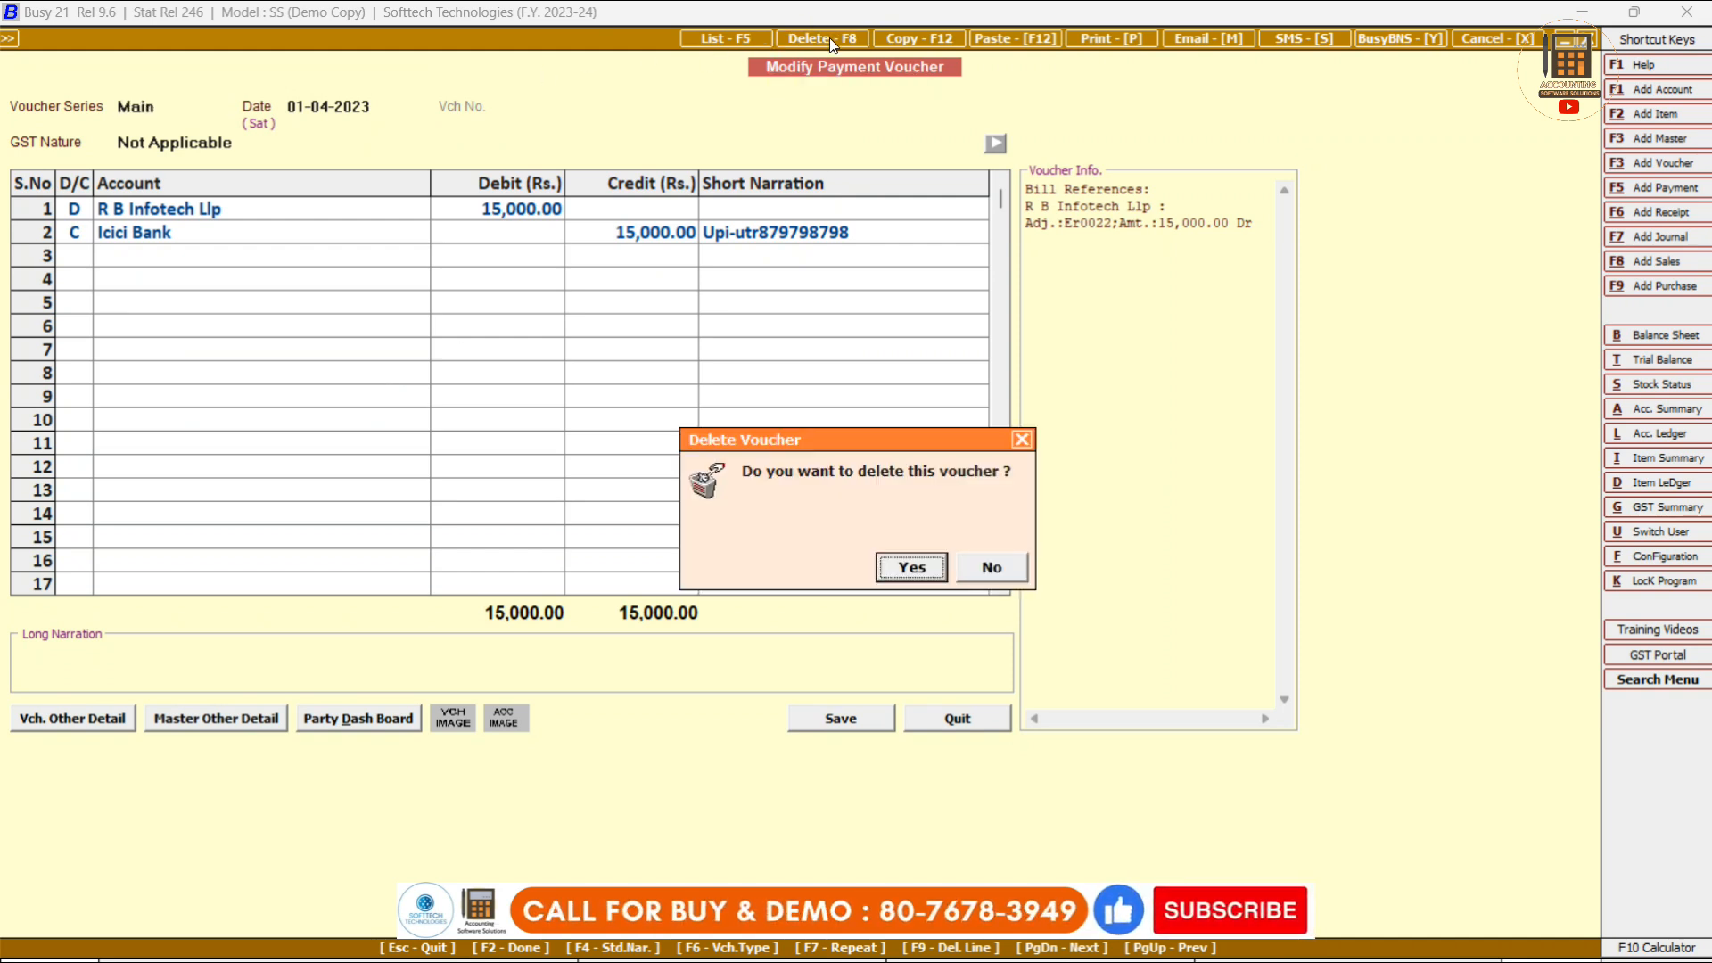
{"action": "left_click", "coordinate": [991, 568]}
{"action": "key", "text": "Escape"}
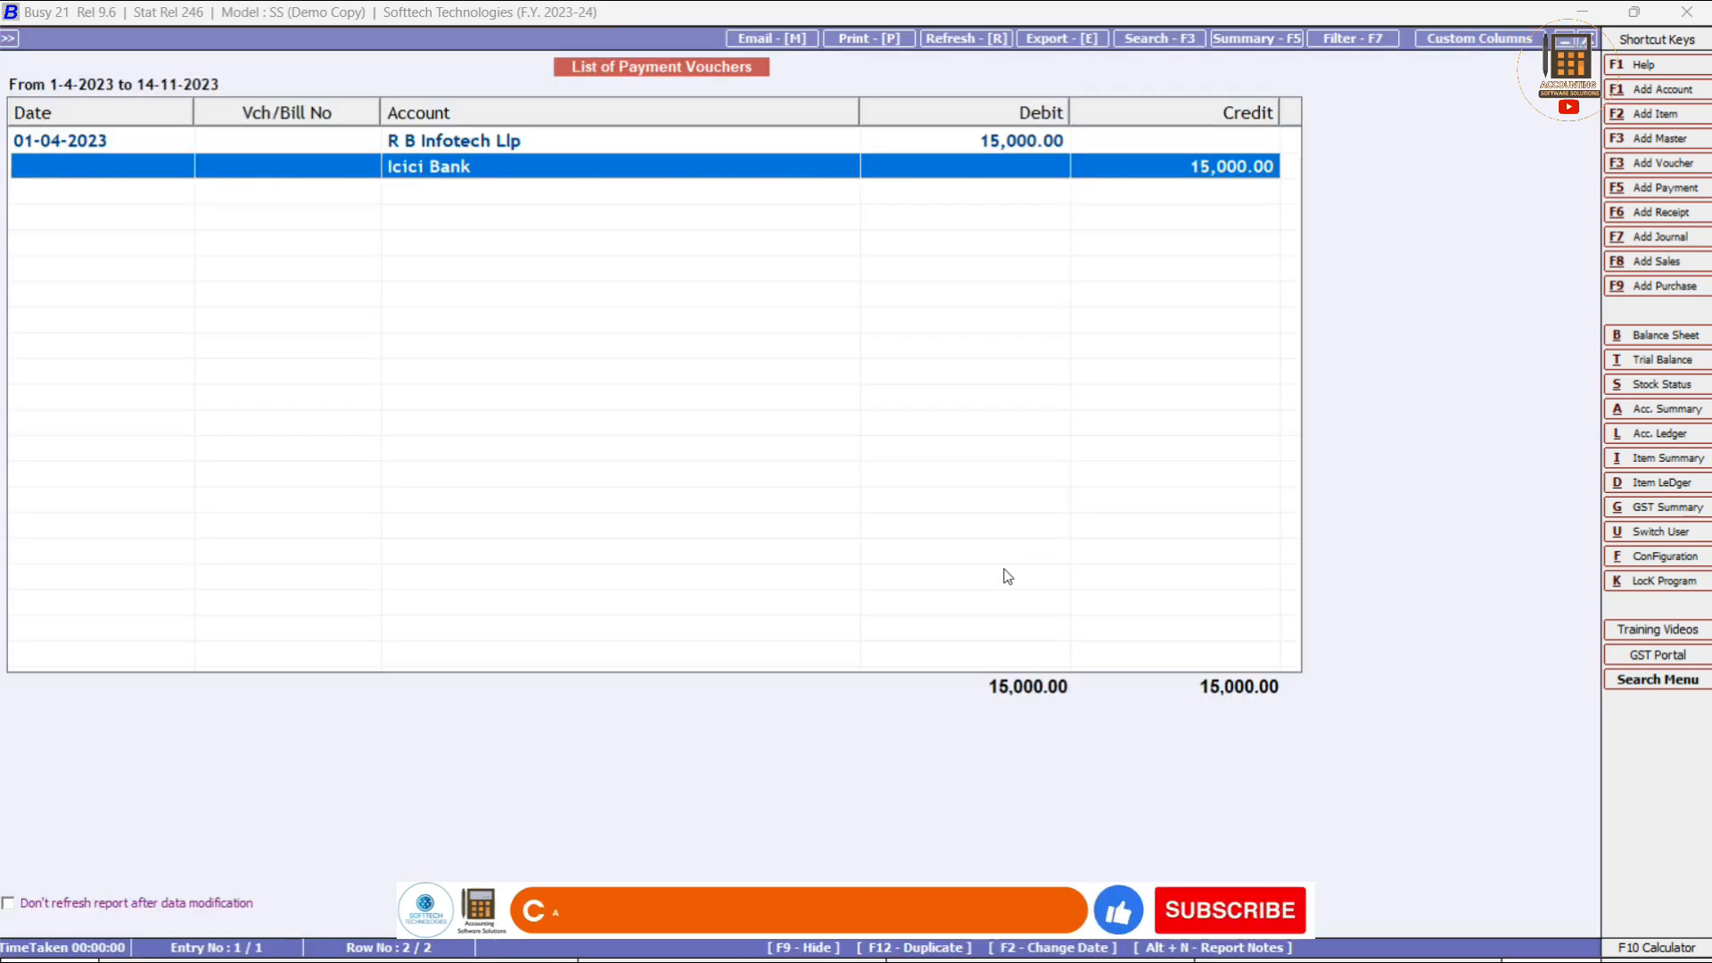
{"action": "key", "text": "Escape"}
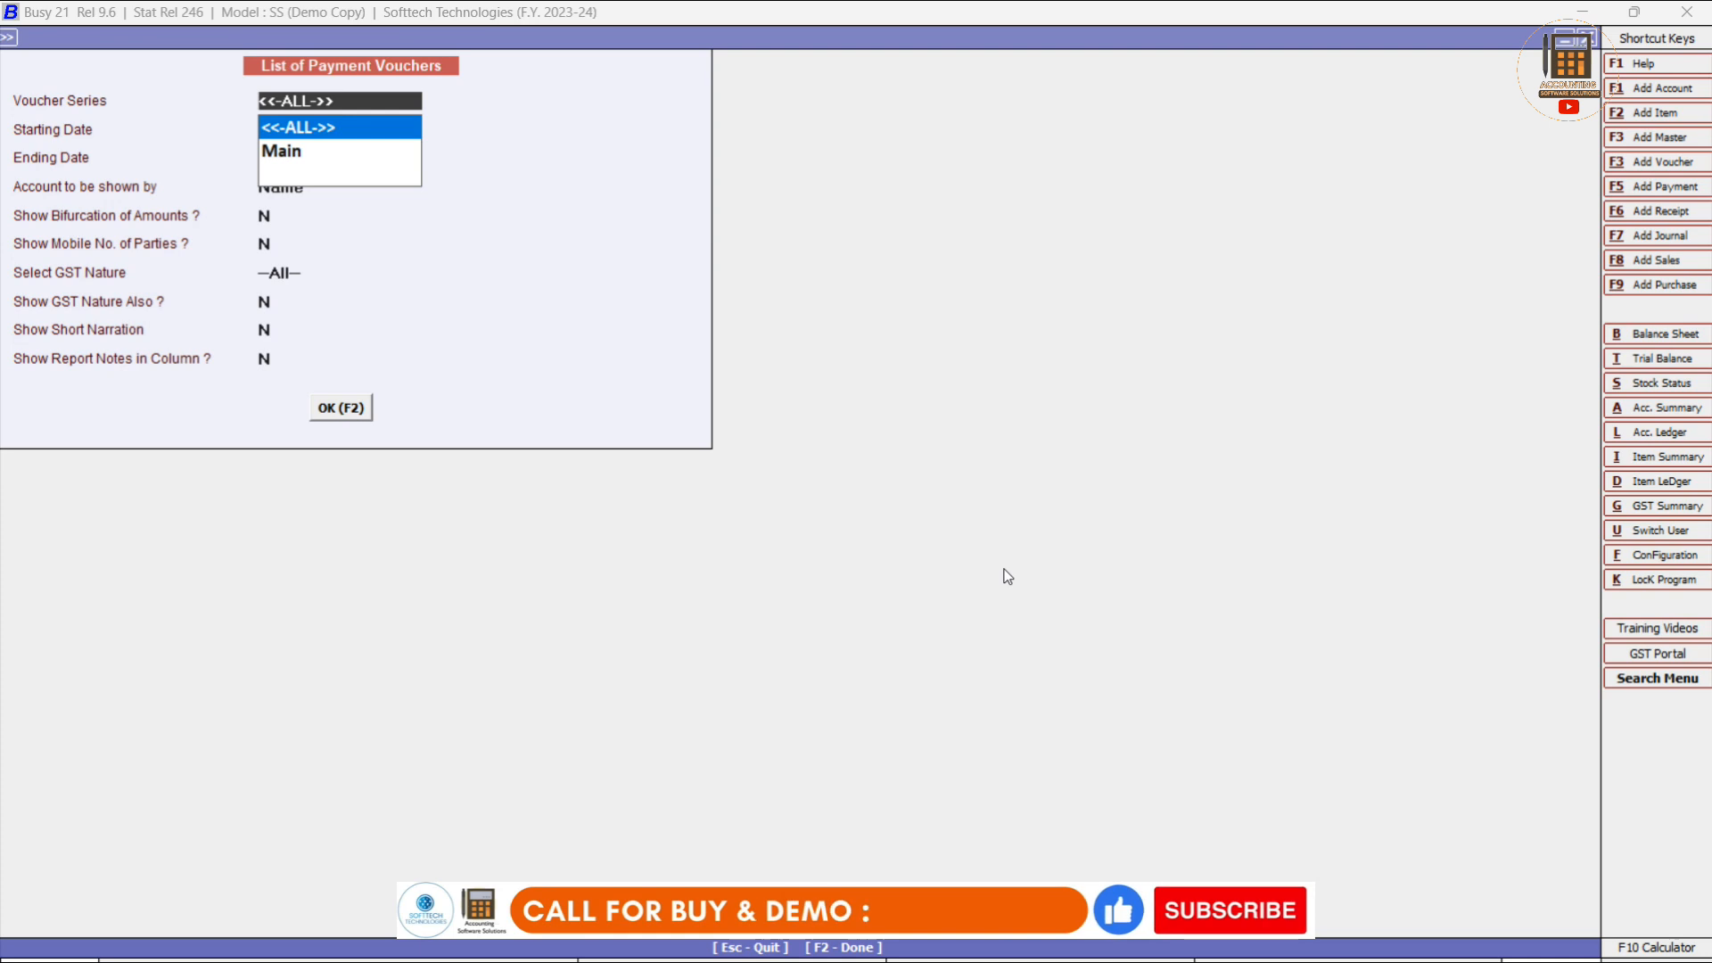
{"action": "key", "text": "Escape"}
{"action": "key", "text": "Escape"}
{"action": "key", "text": "Escape"}
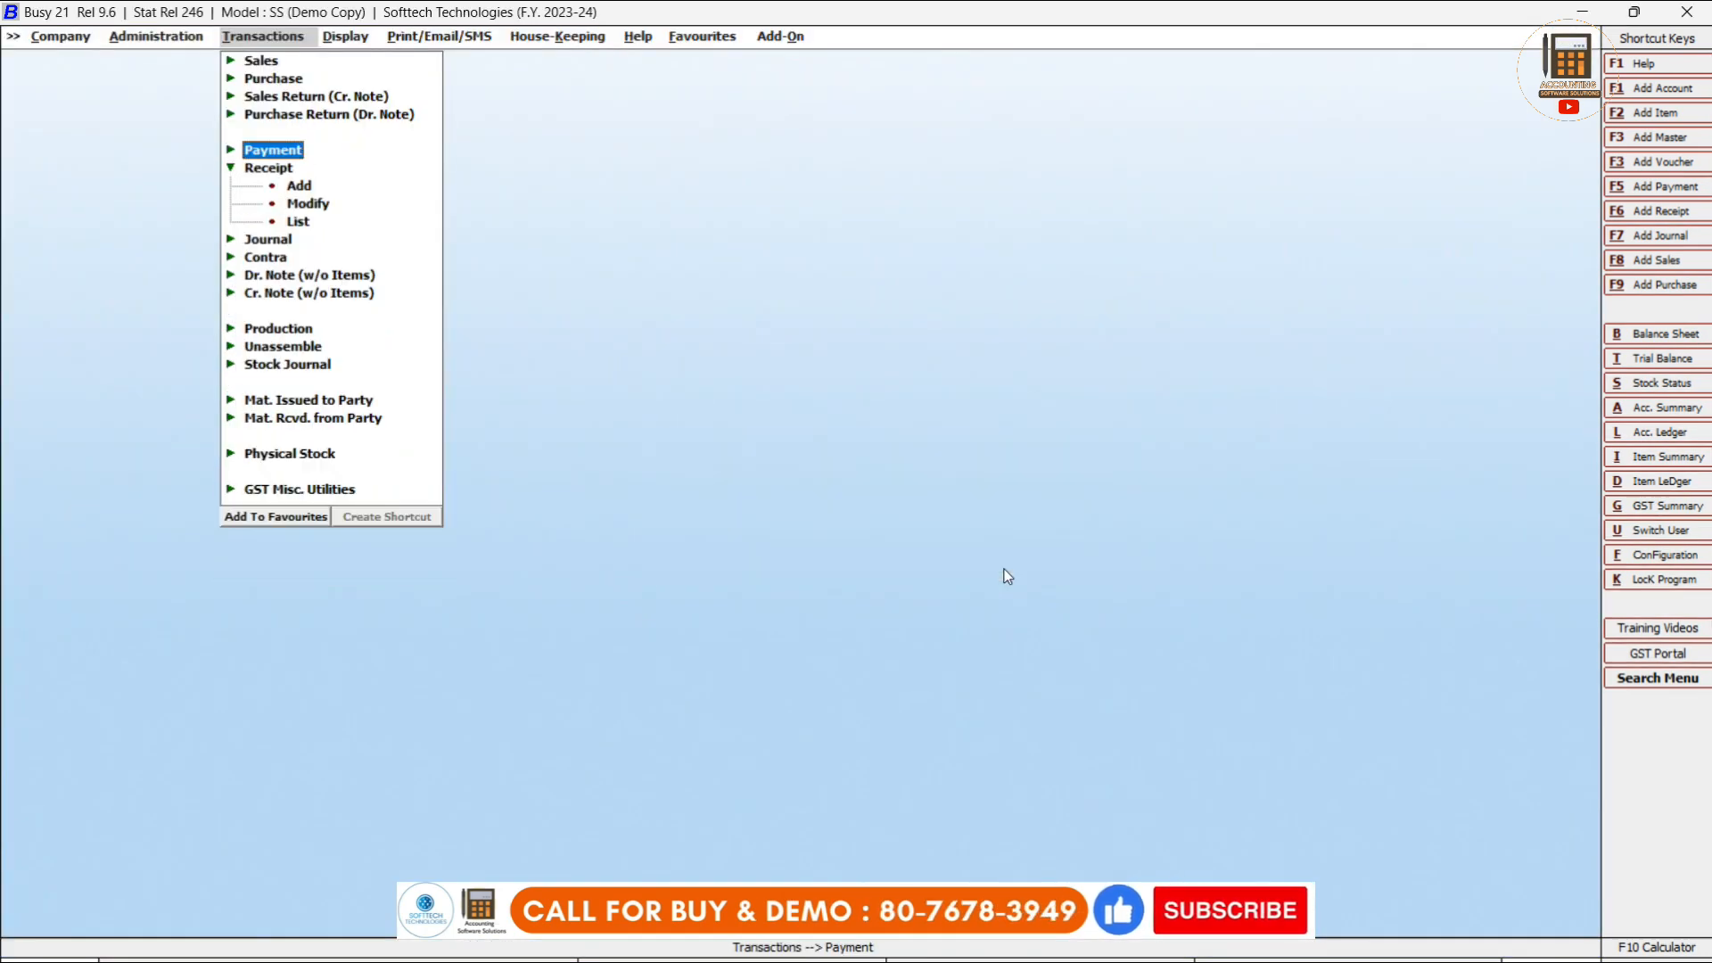
{"action": "key", "text": "Down"}
{"action": "key", "text": "Left"}
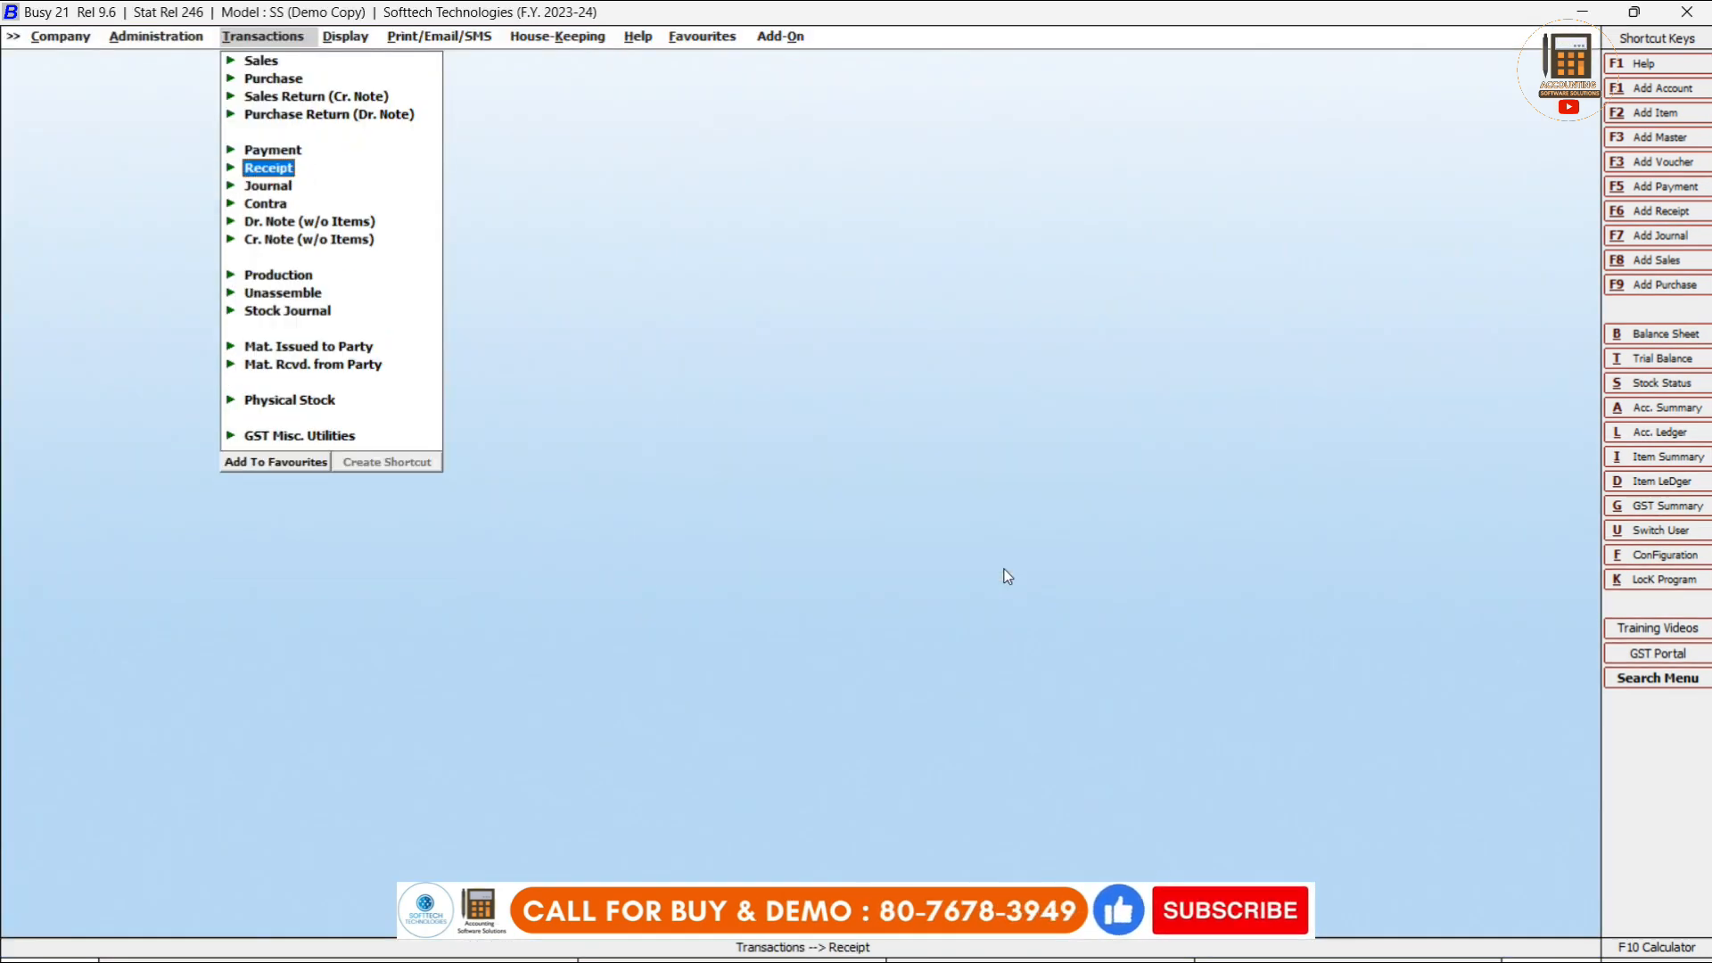